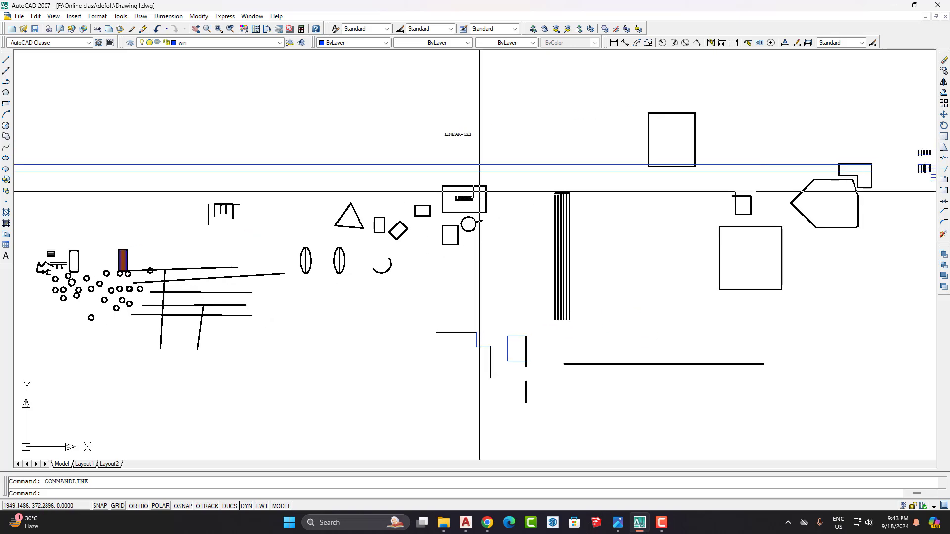
Erase the two long horizontal lines running between the "LINEAR= DLI" text and the rectangle labelled LINEAR.
{"action": "scroll", "coordinate": [480, 191], "scroll_direction": "up", "scroll_amount": 3}
{"action": "middle_click_drag", "start_coordinate": [559, 161], "coordinate": [490, 224]}
{"action": "left_click", "coordinate": [513, 215]}
{"action": "left_click", "coordinate": [491, 147]}
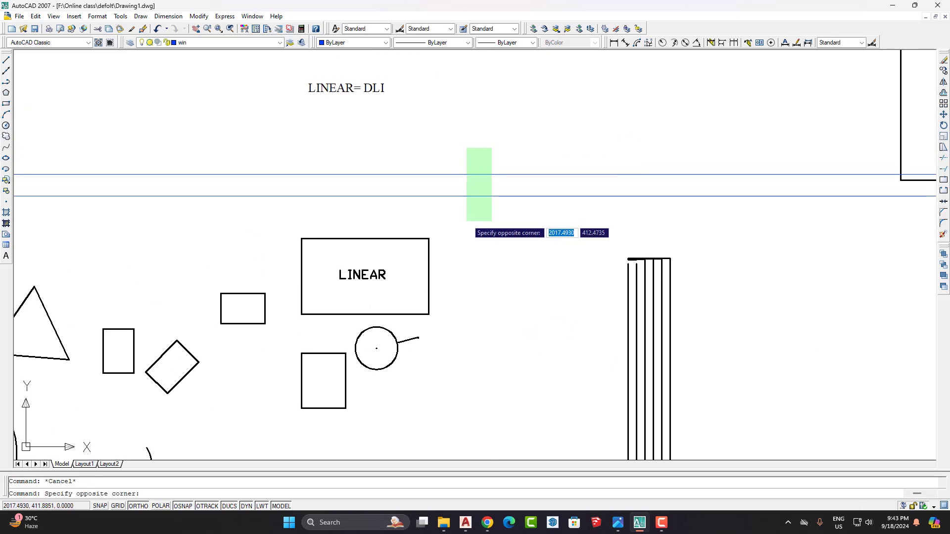
{"action": "left_click", "coordinate": [467, 220]}
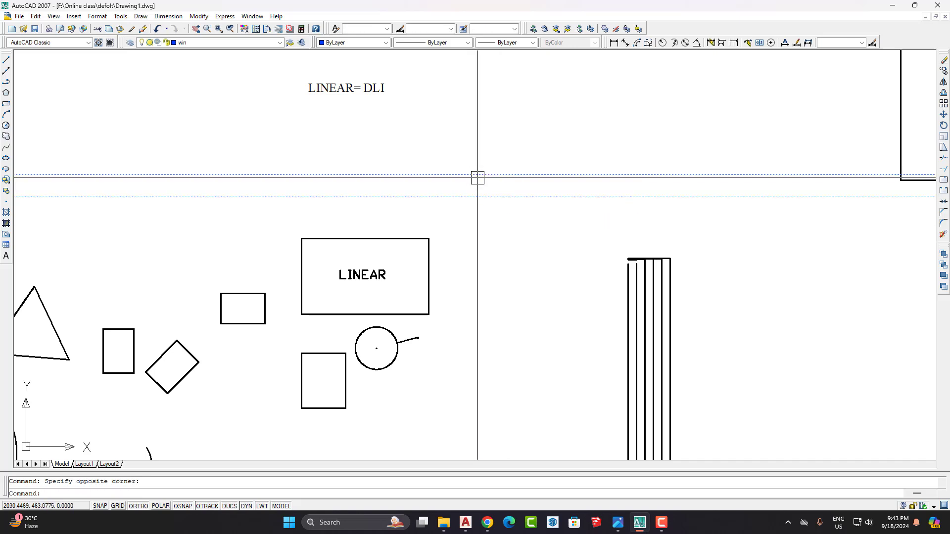
{"action": "middle_click_drag", "start_coordinate": [407, 142], "coordinate": [411, 206]}
{"action": "scroll", "coordinate": [374, 171], "scroll_direction": "up", "scroll_amount": 2}
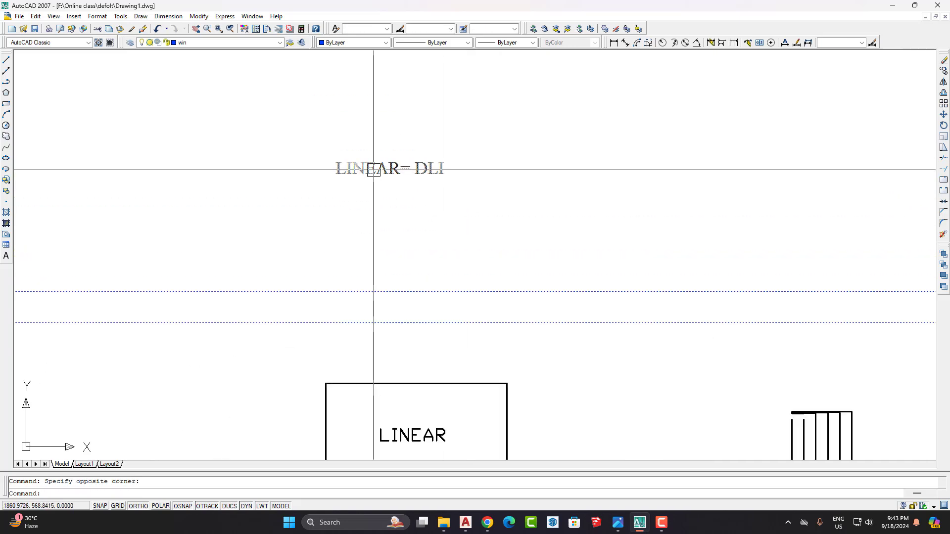
{"action": "left_click", "coordinate": [479, 199]}
{"action": "middle_click_drag", "start_coordinate": [501, 213], "coordinate": [467, 187]}
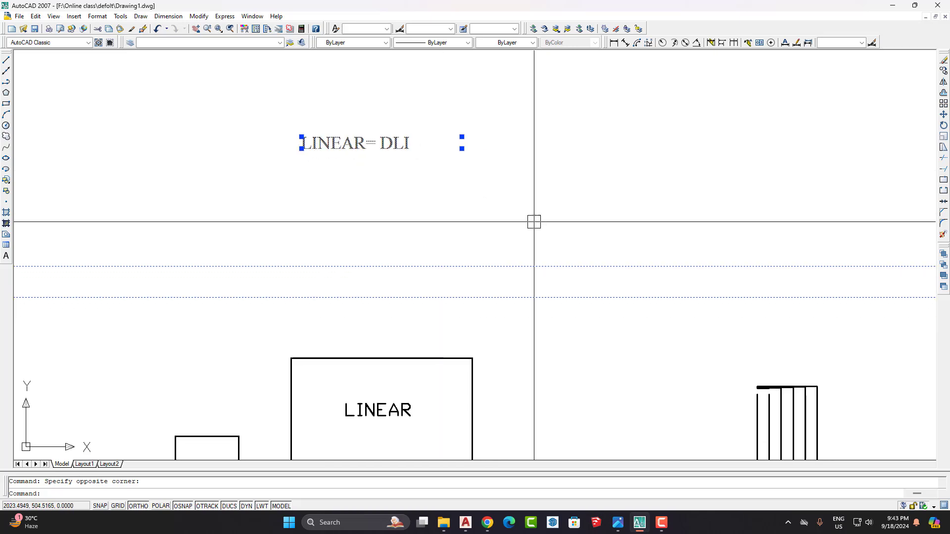
{"action": "scroll", "coordinate": [533, 221], "scroll_direction": "down", "scroll_amount": 4}
{"action": "middle_click_drag", "start_coordinate": [500, 224], "coordinate": [477, 193]}
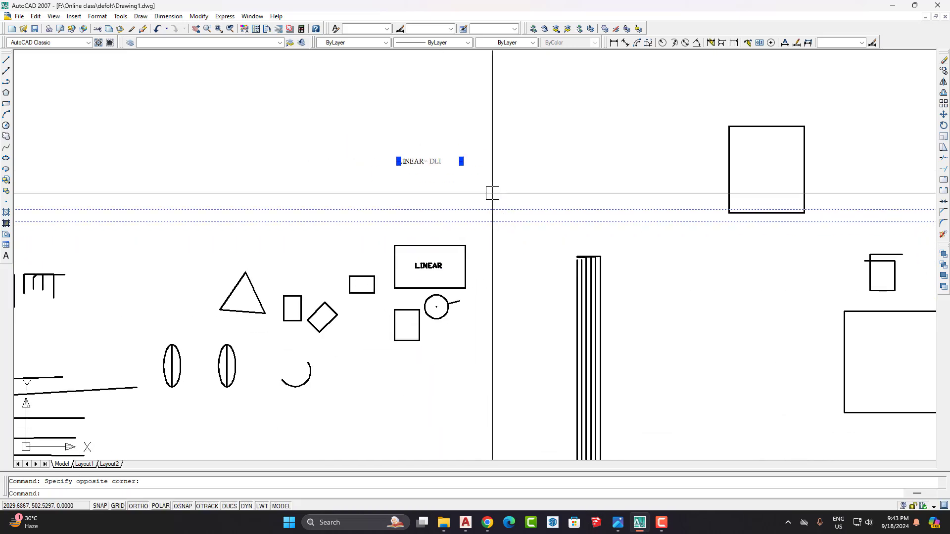
{"action": "key", "text": "Escape"}
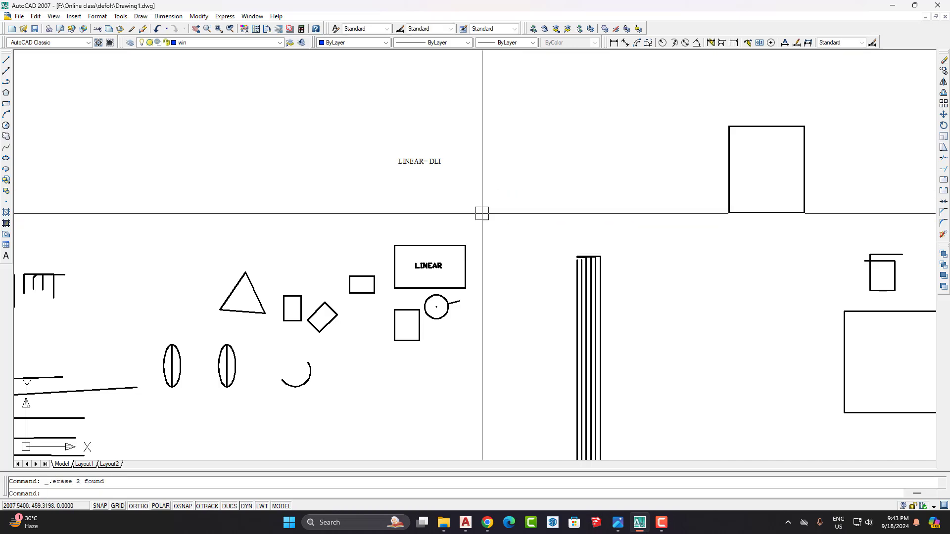
Move the "LINEAR= DLI" text straight down, closer to the LINEAR rectangle.
{"action": "scroll", "coordinate": [421, 161], "scroll_direction": "up", "scroll_amount": 3}
{"action": "left_click", "coordinate": [420, 160]}
{"action": "type", "text": "m"}
{"action": "key", "text": "Return"}
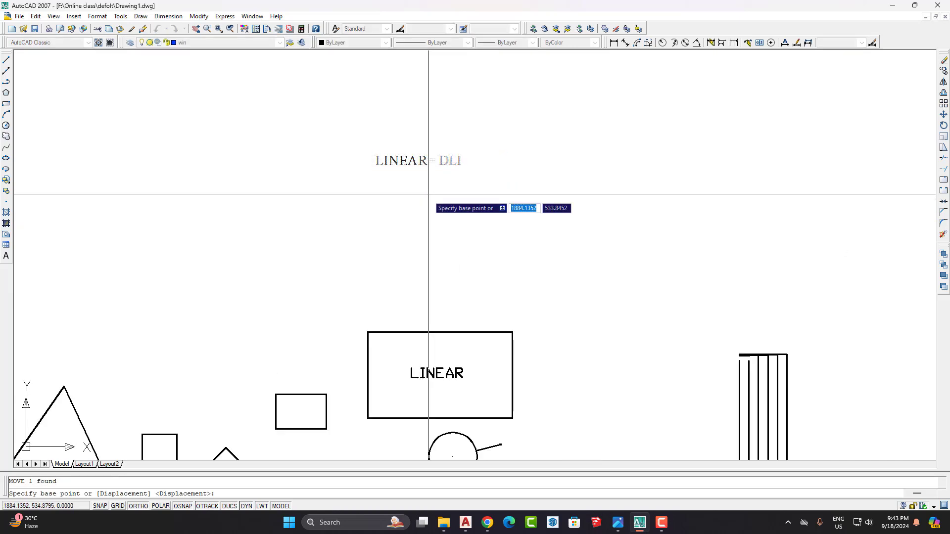
{"action": "left_click", "coordinate": [429, 196]}
{"action": "left_click", "coordinate": [429, 265]}
Move the "LINEAR= DLI" text by its lower-left corner onto the midpoint of the rectangle's top edge.
{"action": "left_click", "coordinate": [460, 269]}
{"action": "left_click", "coordinate": [407, 195]}
{"action": "middle_click_drag", "start_coordinate": [419, 291], "coordinate": [388, 283]}
{"action": "type", "text": "m"}
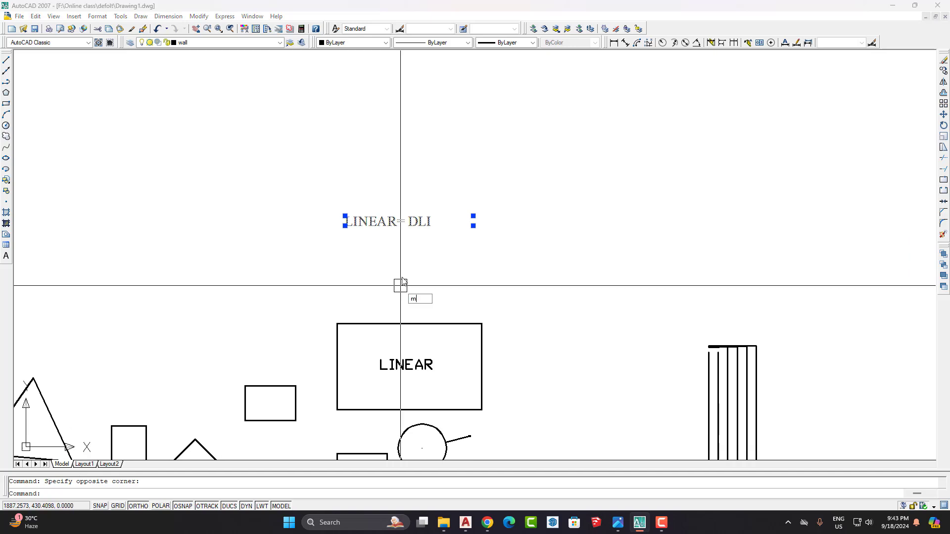
{"action": "key", "text": "Return"}
{"action": "left_click", "coordinate": [396, 232]}
{"action": "left_click", "coordinate": [411, 321]}
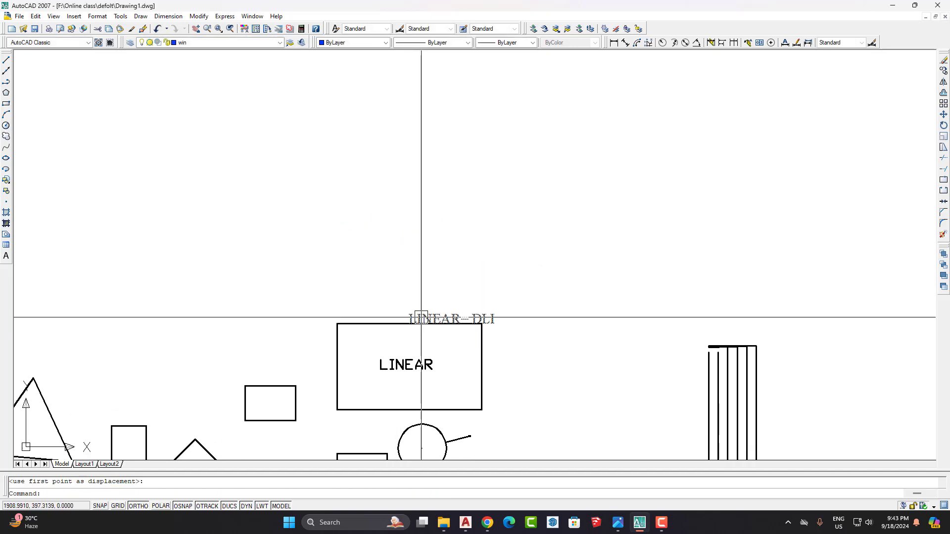
Move the "LINEAR= DLI" text about 42 units left along the rectangle's top edge.
{"action": "left_click", "coordinate": [470, 315]}
{"action": "middle_click_drag", "start_coordinate": [466, 285], "coordinate": [469, 224]}
{"action": "type", "text": "m"}
{"action": "key", "text": "Return"}
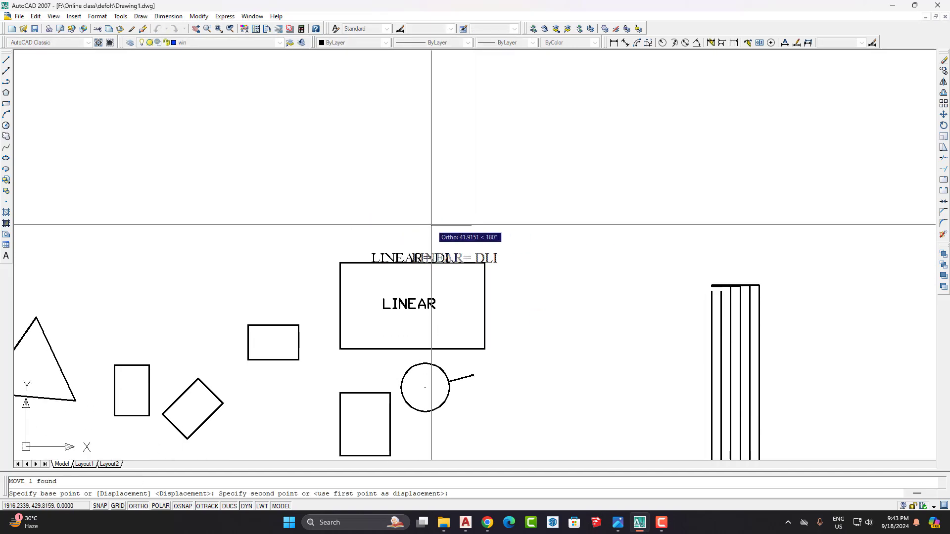
{"action": "left_click", "coordinate": [431, 224]}
Move the "LINEAR= DLI" text slightly upward so it clears the rectangle's top edge.
{"action": "left_click", "coordinate": [437, 262]}
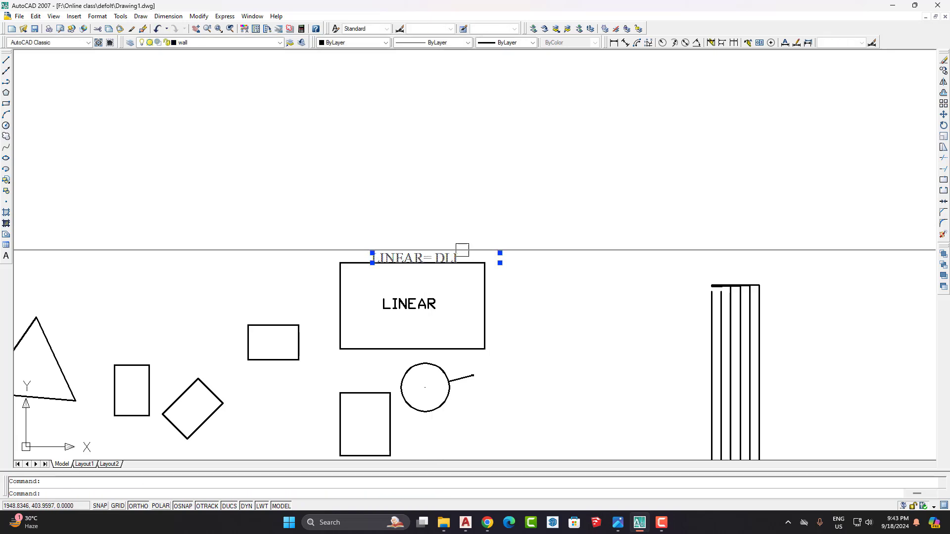
{"action": "middle_click_drag", "start_coordinate": [524, 251], "coordinate": [526, 265]}
{"action": "type", "text": "m"}
{"action": "key", "text": "Return"}
{"action": "left_click", "coordinate": [529, 281]}
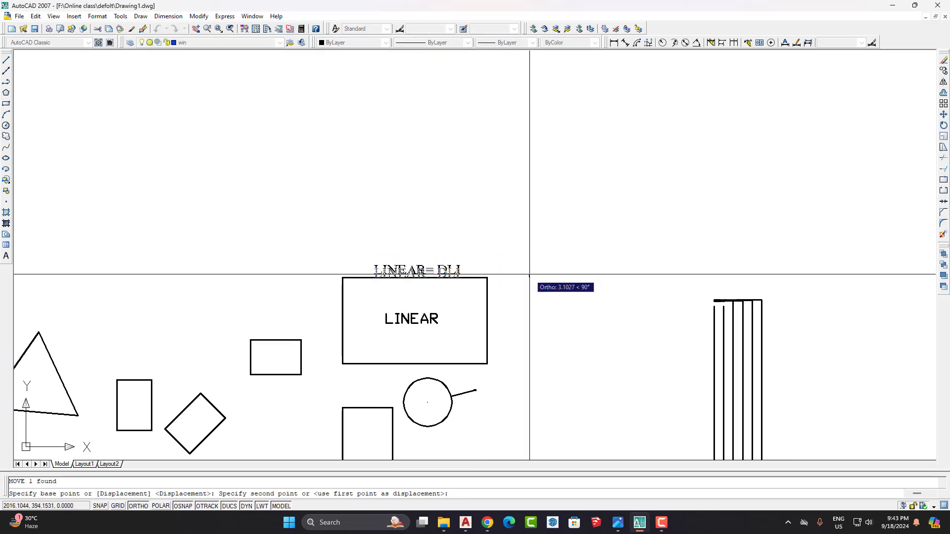
{"action": "left_click", "coordinate": [530, 267]}
Narrow the frame of the "LINEAR= DLI" multiline text to fit its wording.
{"action": "scroll", "coordinate": [452, 270], "scroll_direction": "up", "scroll_amount": 4}
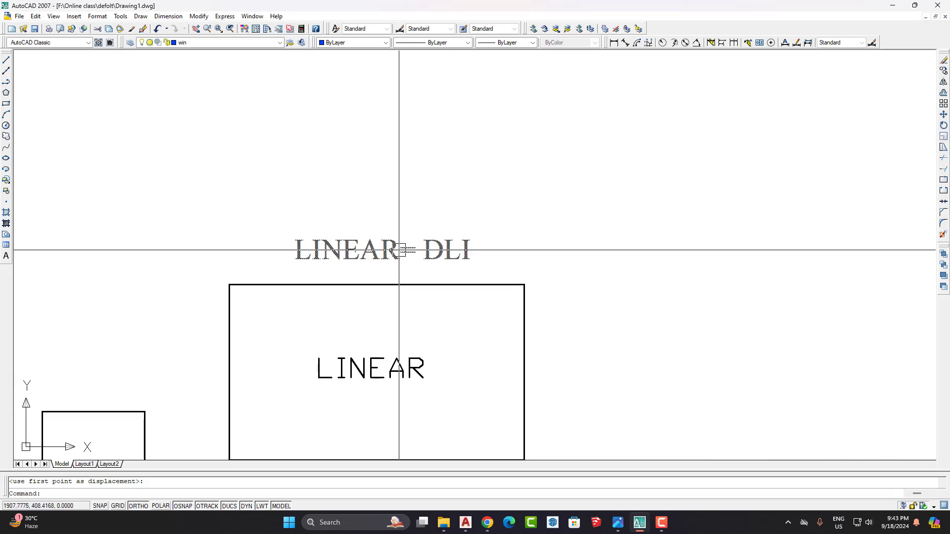
{"action": "left_click", "coordinate": [399, 250]}
{"action": "middle_click_drag", "start_coordinate": [370, 279], "coordinate": [387, 267]}
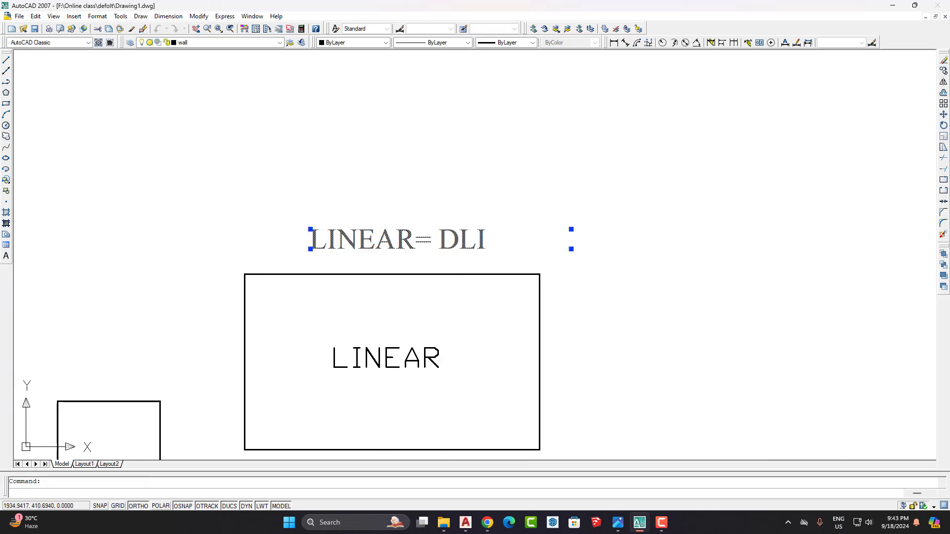
{"action": "double_click", "coordinate": [565, 231]}
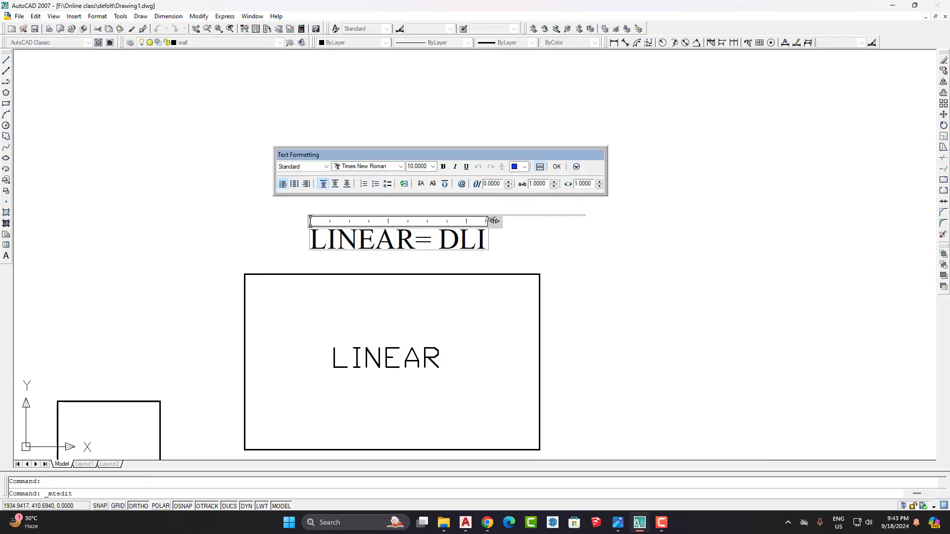
{"action": "left_click", "coordinate": [553, 249]}
{"action": "scroll", "coordinate": [523, 215], "scroll_direction": "down", "scroll_amount": 4}
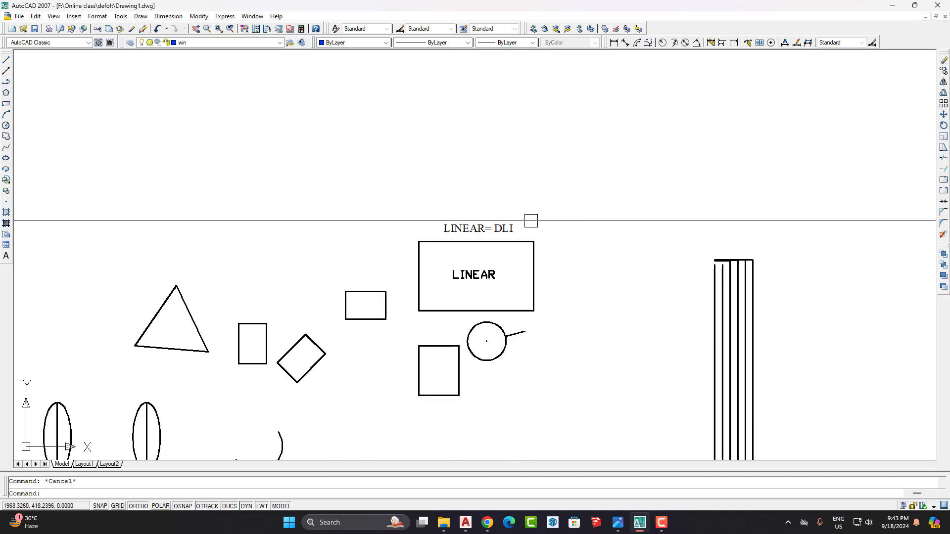
Snap the lower-left corner of the "LINEAR= DLI" text to the midpoint of the LINEAR rectangle's top edge.
{"action": "scroll", "coordinate": [529, 218], "scroll_direction": "up", "scroll_amount": 5}
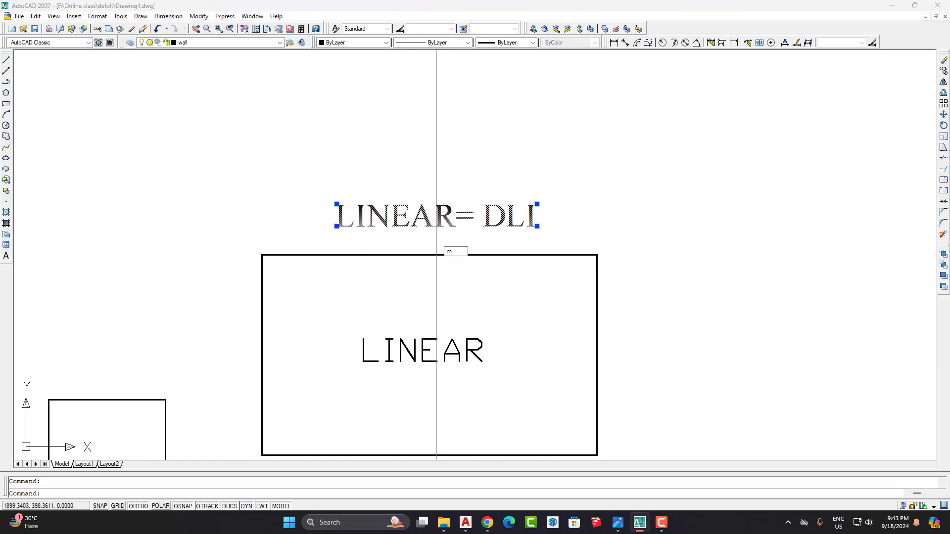
{"action": "key", "text": "Return"}
{"action": "left_click", "coordinate": [427, 224]}
{"action": "key", "text": "Escape"}
{"action": "middle_click_drag", "start_coordinate": [432, 240], "coordinate": [445, 208]}
{"action": "type", "text": "m"}
{"action": "key", "text": "Return"}
{"action": "left_click", "coordinate": [441, 197]}
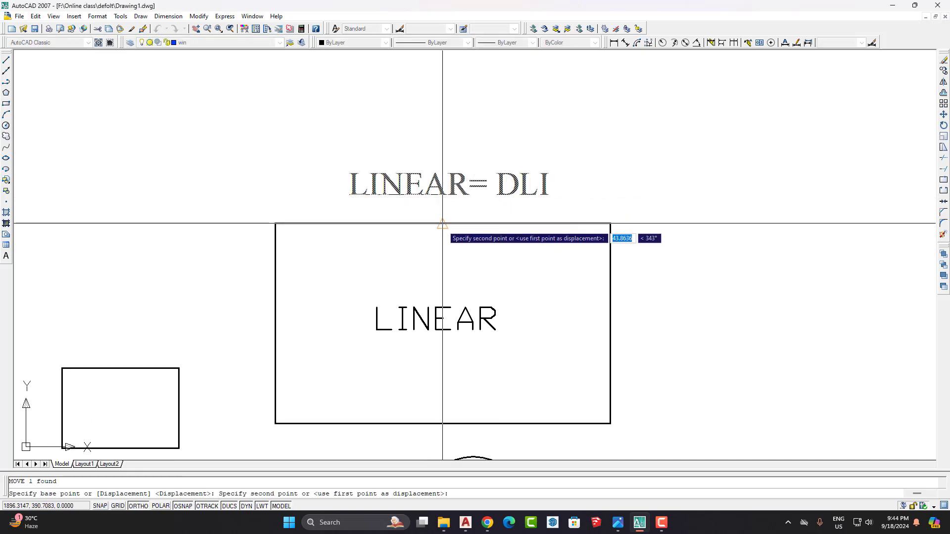
{"action": "left_click", "coordinate": [535, 225]}
Shift the "LINEAR= DLI" text horizontally left along the rectangle's top edge, towards its middle.
{"action": "middle_click_drag", "start_coordinate": [461, 273], "coordinate": [445, 250]}
{"action": "type", "text": "m"}
{"action": "key", "text": "Return"}
{"action": "left_click", "coordinate": [472, 253]}
{"action": "left_click", "coordinate": [390, 247]}
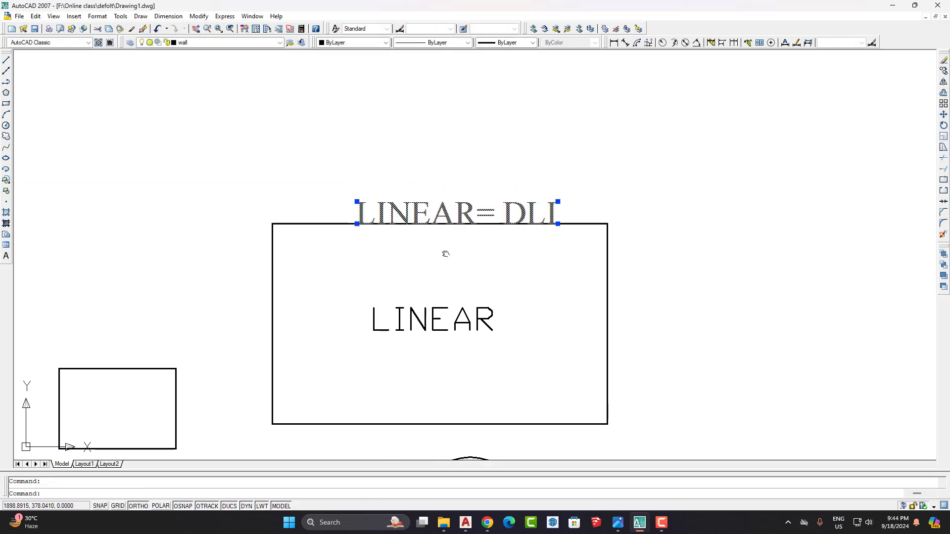
Raise the "LINEAR= DLI" text slightly above the rectangle and shift it a little left to roughly centre it.
{"action": "type", "text": "m"}
{"action": "key", "text": "Return"}
{"action": "left_click", "coordinate": [463, 245]}
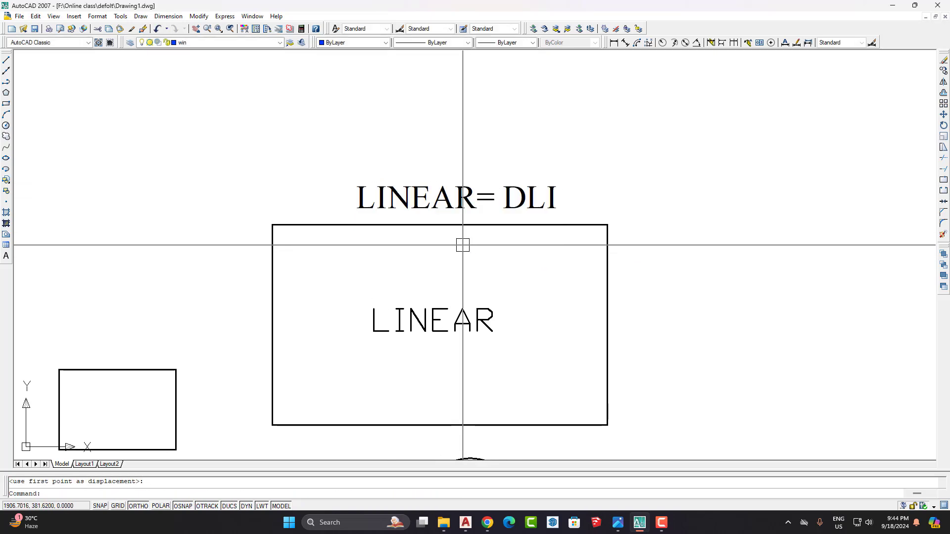
{"action": "middle_click_drag", "start_coordinate": [430, 256], "coordinate": [429, 238]}
{"action": "key", "text": "Return"}
{"action": "left_click", "coordinate": [429, 237]}
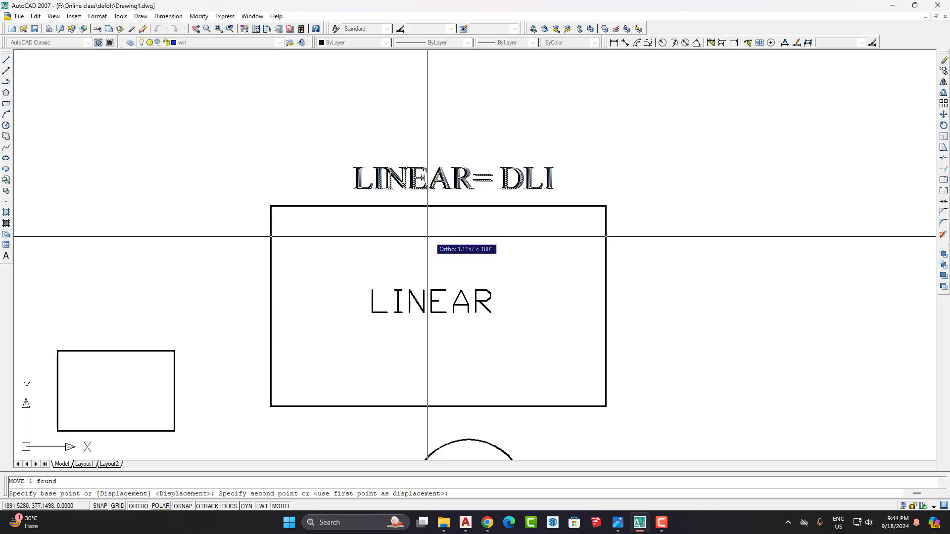
{"action": "left_click", "coordinate": [416, 238]}
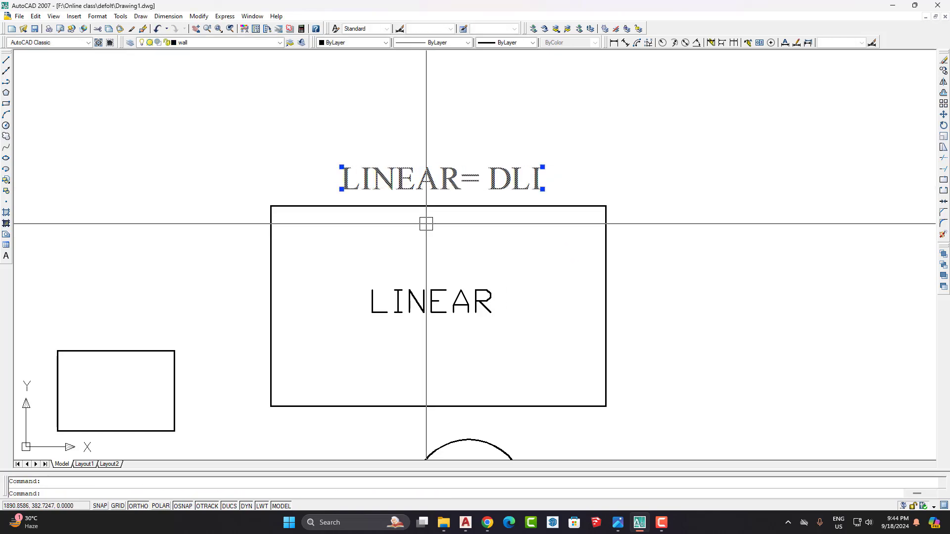
Move the "LINEAR= DLI" text by its lower-right corner straight down onto the rectangle's top edge.
{"action": "key", "text": "Return"}
{"action": "scroll", "coordinate": [524, 193], "scroll_direction": "up", "scroll_amount": 4}
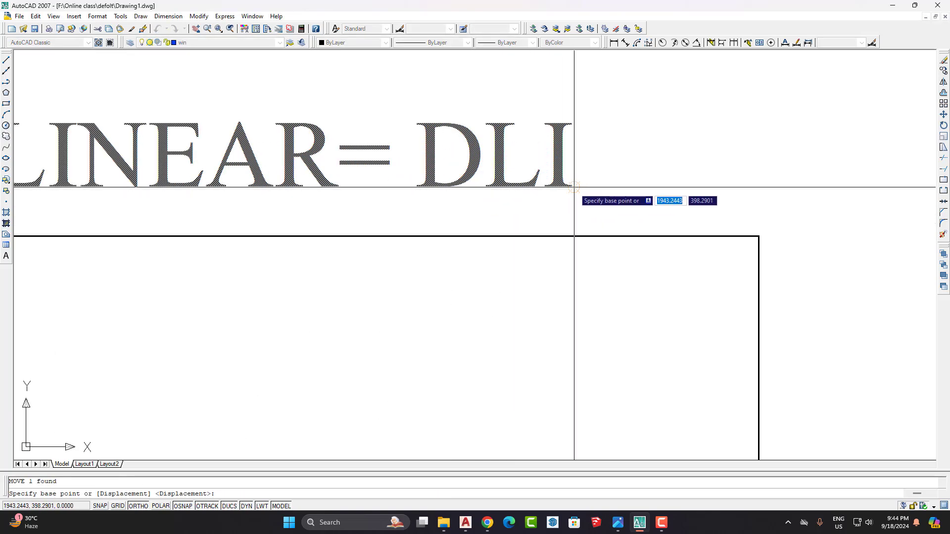
{"action": "left_click", "coordinate": [573, 187]}
{"action": "left_click", "coordinate": [573, 233]}
Try moving the "LINEAR= DLI" text well above the rectangle's top edge, and undo the move.
{"action": "left_click", "coordinate": [609, 196]}
{"action": "left_click", "coordinate": [388, 161]}
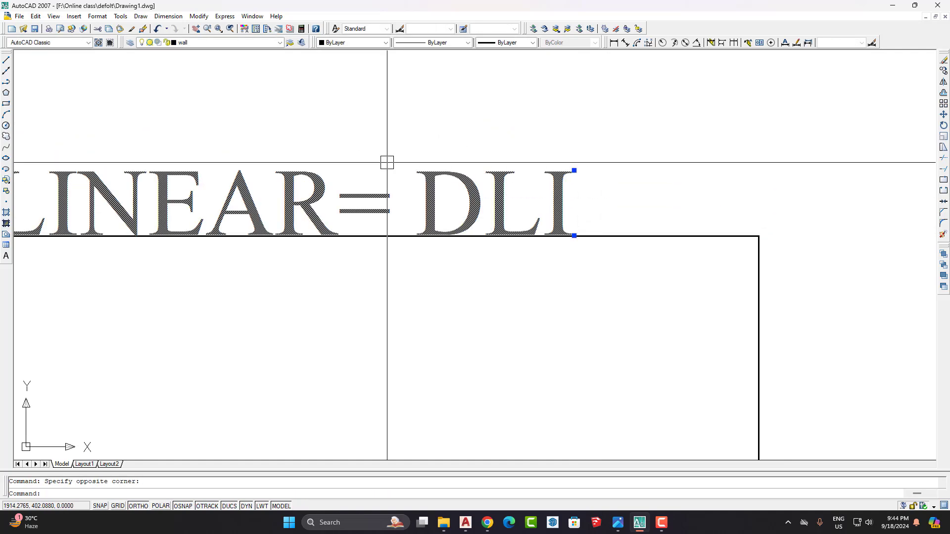
{"action": "scroll", "coordinate": [558, 250], "scroll_direction": "down", "scroll_amount": 3}
{"action": "scroll", "coordinate": [510, 273], "scroll_direction": "up", "scroll_amount": 2}
{"action": "middle_click_drag", "start_coordinate": [511, 272], "coordinate": [448, 267]}
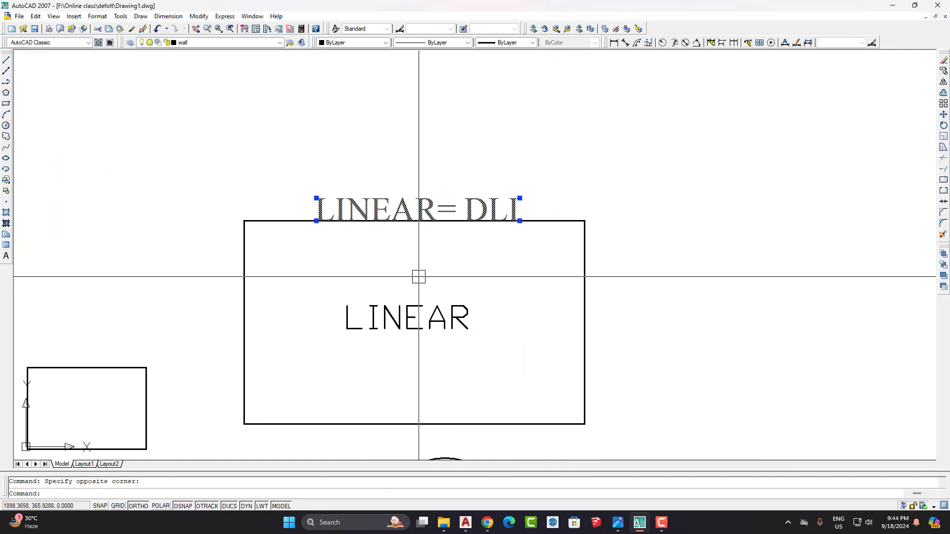
{"action": "key", "text": "Return"}
{"action": "left_click", "coordinate": [428, 312]}
{"action": "left_click", "coordinate": [400, 254]}
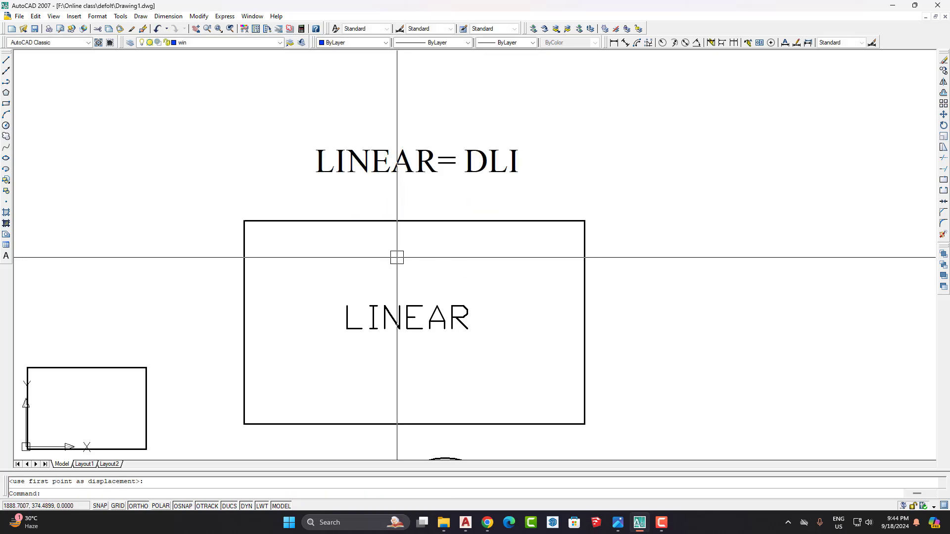
{"action": "left_click", "coordinate": [450, 168]}
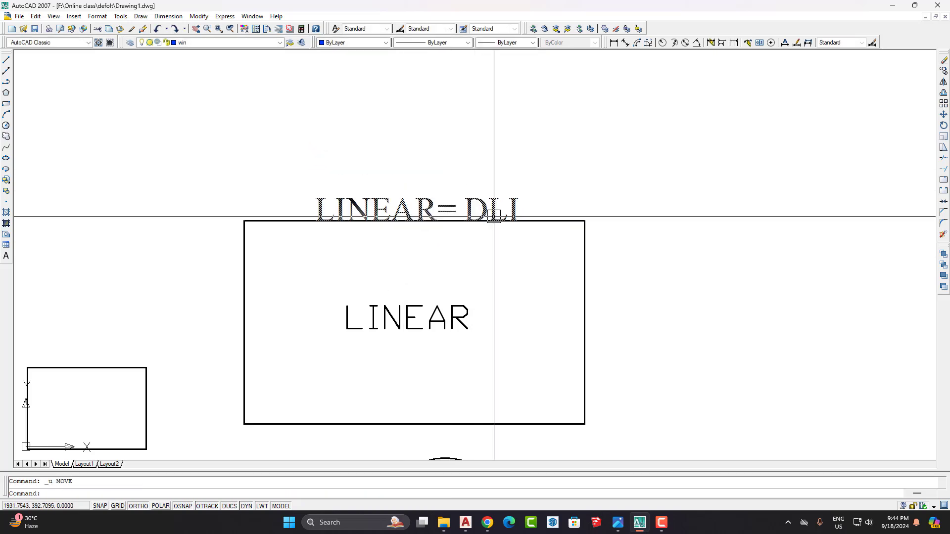
Try a shorter upward move of the "LINEAR= DLI" text from the rectangle's top edge, and undo it.
{"action": "middle_click_drag", "start_coordinate": [619, 232], "coordinate": [617, 252]}
{"action": "key", "text": "Return"}
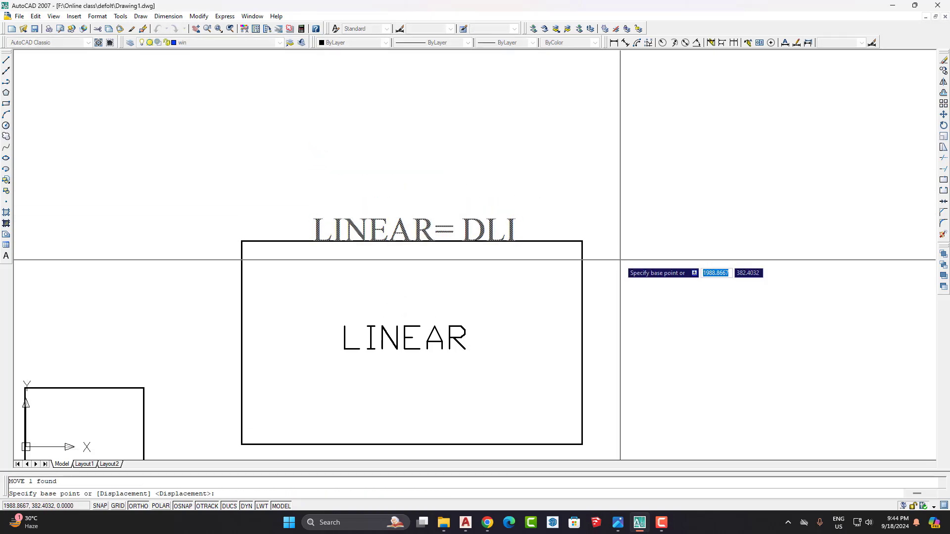
{"action": "left_click", "coordinate": [619, 258]}
{"action": "left_click", "coordinate": [619, 227]}
{"action": "key", "text": "ctrl+z"}
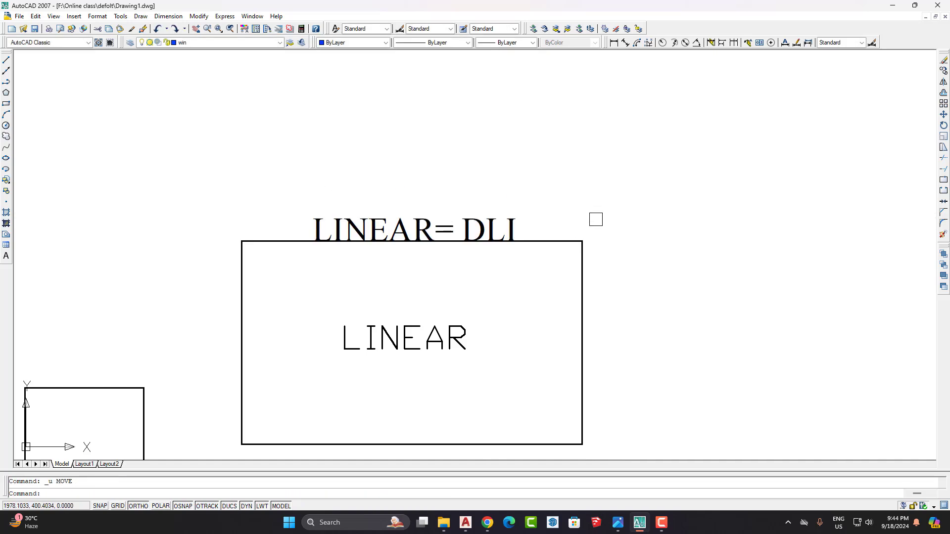
Move the "LINEAR= DLI" text straight up to leave a small gap above the rectangle's top edge.
{"action": "left_click", "coordinate": [524, 259]}
{"action": "left_click", "coordinate": [471, 223]}
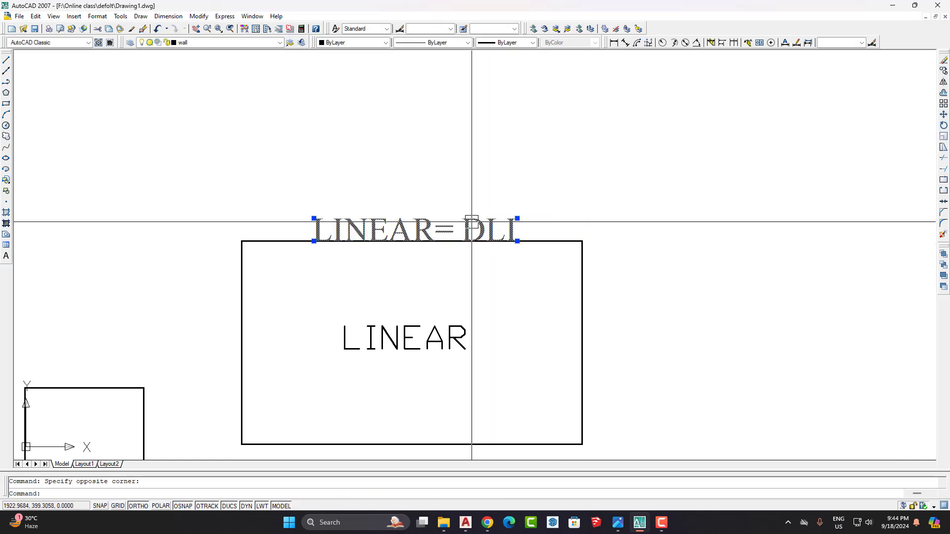
{"action": "type", "text": "m"}
{"action": "key", "text": "Return"}
{"action": "left_click", "coordinate": [597, 240]}
{"action": "left_click", "coordinate": [597, 227]}
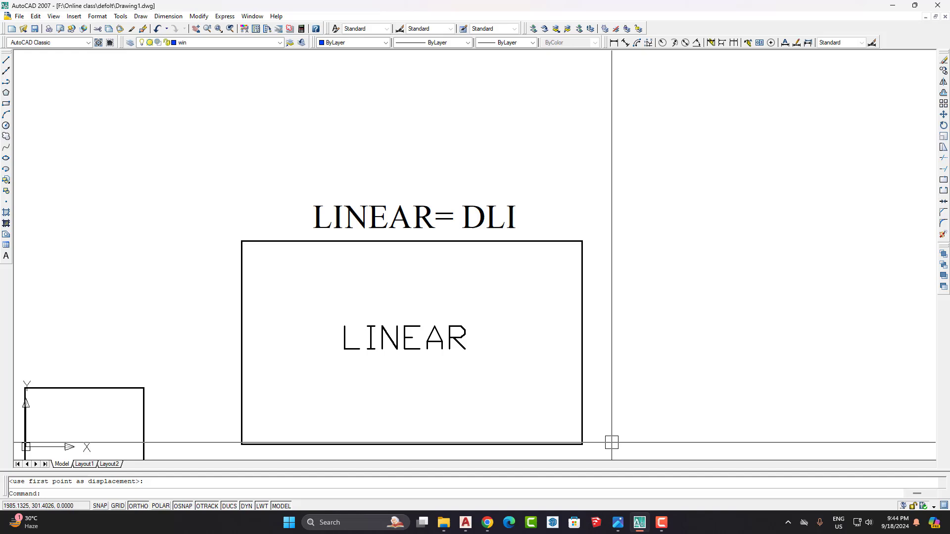
Switch to the floor plan page setup 1.dwg in AutoCAD 2021 and select the door just west of the upper dividing wall.
{"action": "left_click", "coordinate": [639, 523]}
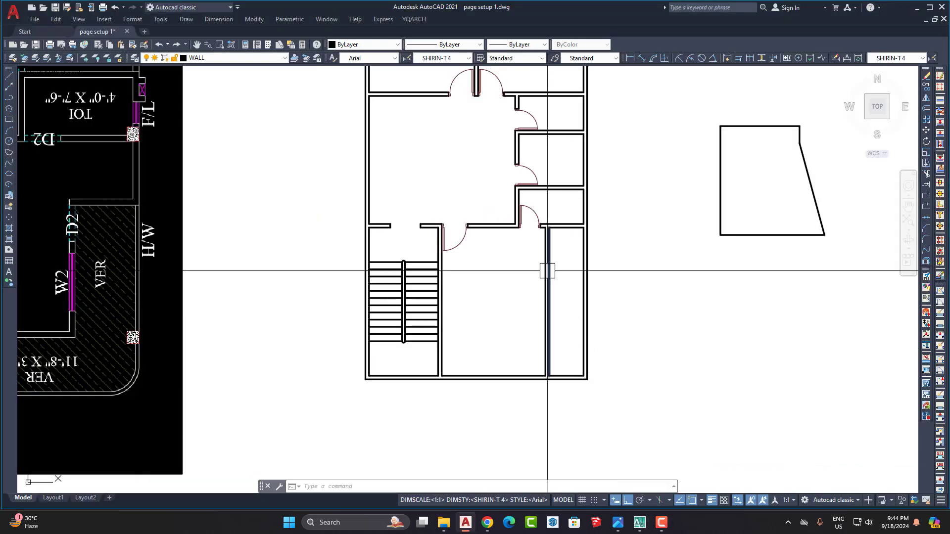
{"action": "scroll", "coordinate": [547, 271], "scroll_direction": "down", "scroll_amount": 4}
{"action": "scroll", "coordinate": [493, 230], "scroll_direction": "up", "scroll_amount": 6}
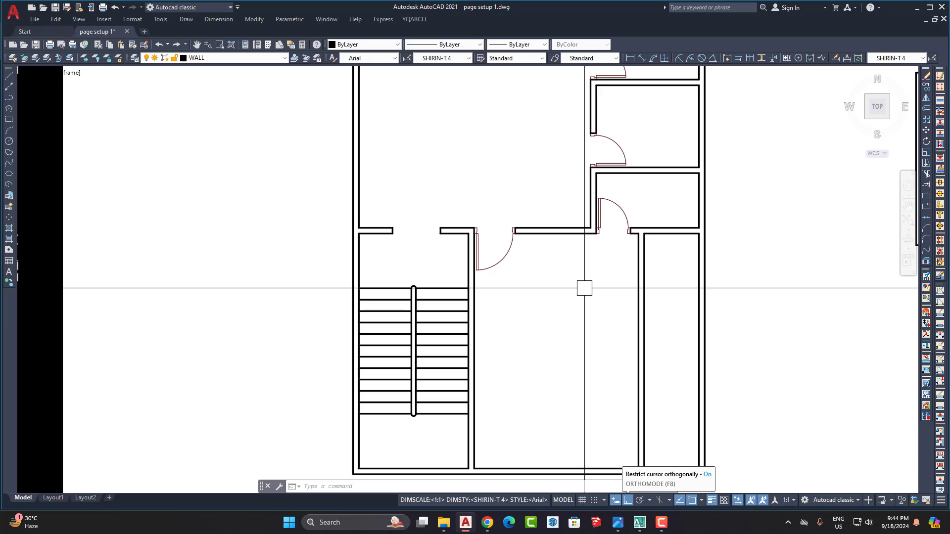
{"action": "scroll", "coordinate": [584, 288], "scroll_direction": "down", "scroll_amount": 4}
{"action": "scroll", "coordinate": [539, 270], "scroll_direction": "up", "scroll_amount": 8}
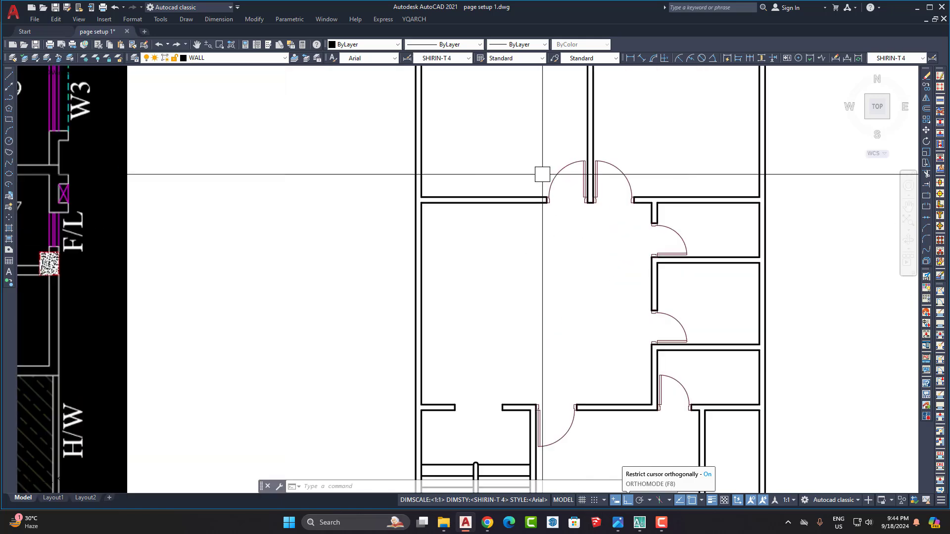
{"action": "left_click", "coordinate": [557, 173]}
{"action": "middle_click_drag", "start_coordinate": [572, 290], "coordinate": [506, 196]}
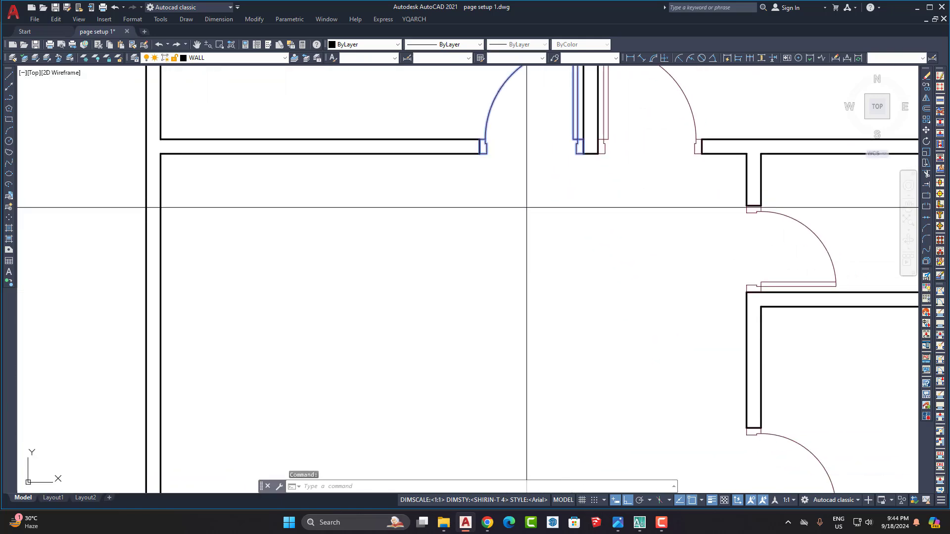
Try moving the door west of the upper dividing wall down into the room below, and undo the move.
{"action": "type", "text": "m"}
{"action": "key", "text": "space"}
{"action": "left_click", "coordinate": [535, 188]}
{"action": "left_click", "coordinate": [552, 358]}
{"action": "middle_click_drag", "start_coordinate": [574, 289], "coordinate": [543, 220]}
{"action": "double_click", "coordinate": [542, 220]}
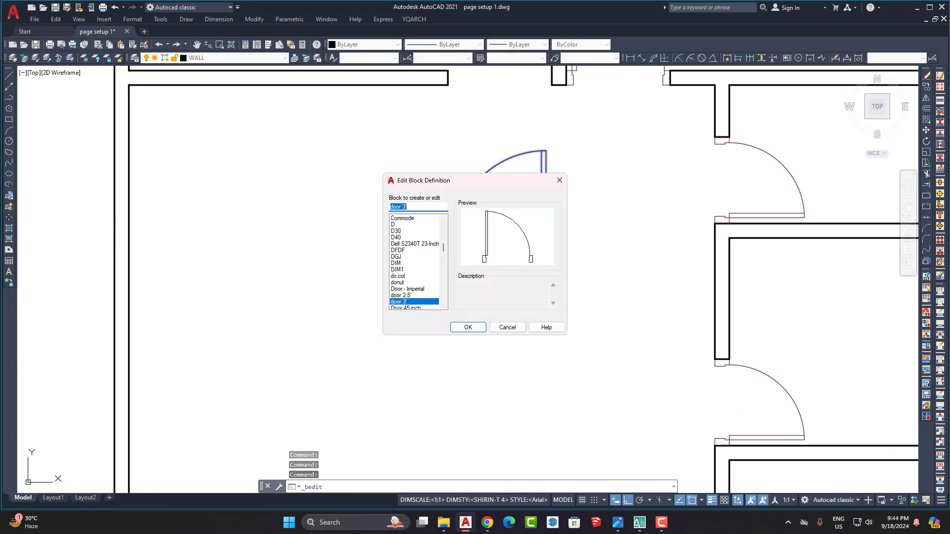
{"action": "left_click", "coordinate": [559, 180]}
{"action": "scroll", "coordinate": [539, 239], "scroll_direction": "down", "scroll_amount": 4}
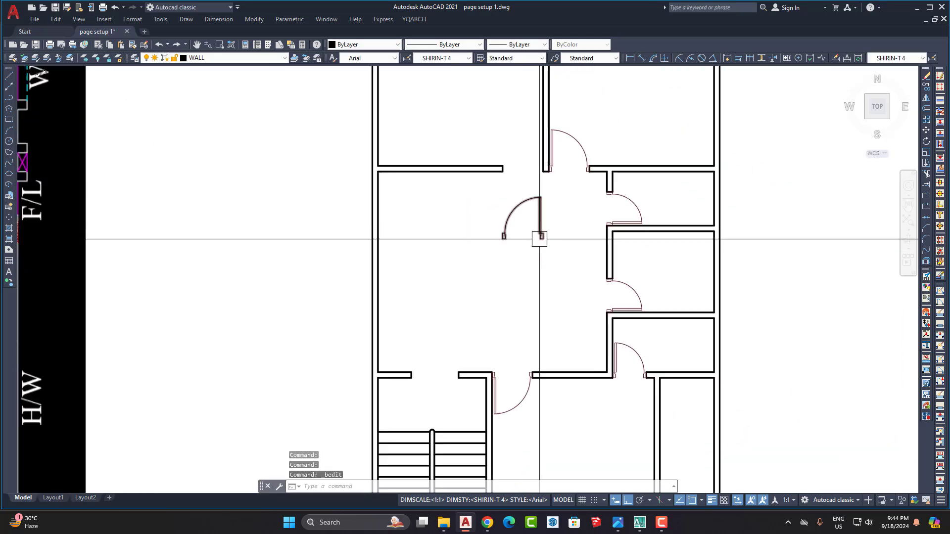
{"action": "key", "text": "ctrl+z"}
{"action": "scroll", "coordinate": [511, 250], "scroll_direction": "up", "scroll_amount": 4}
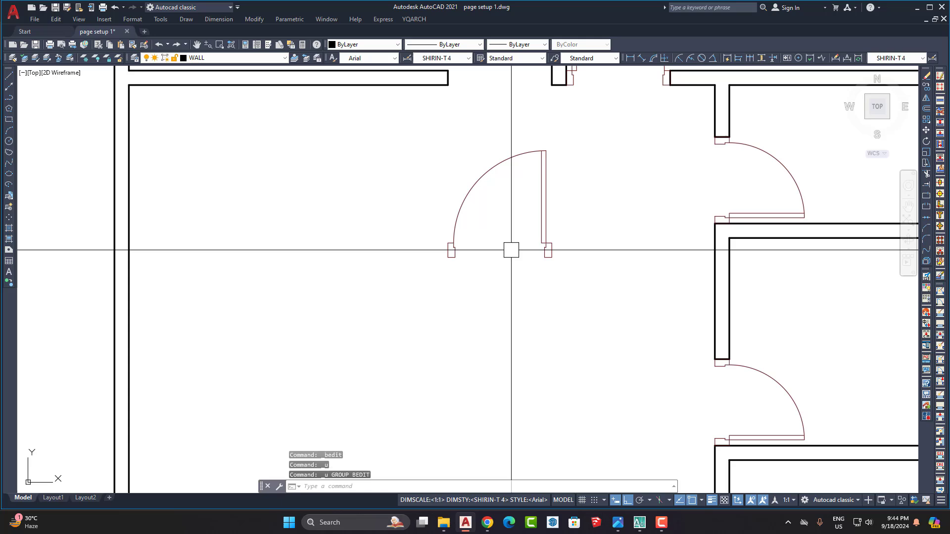
{"action": "key", "text": "ctrl+z"}
{"action": "key", "text": "ctrl+z"}
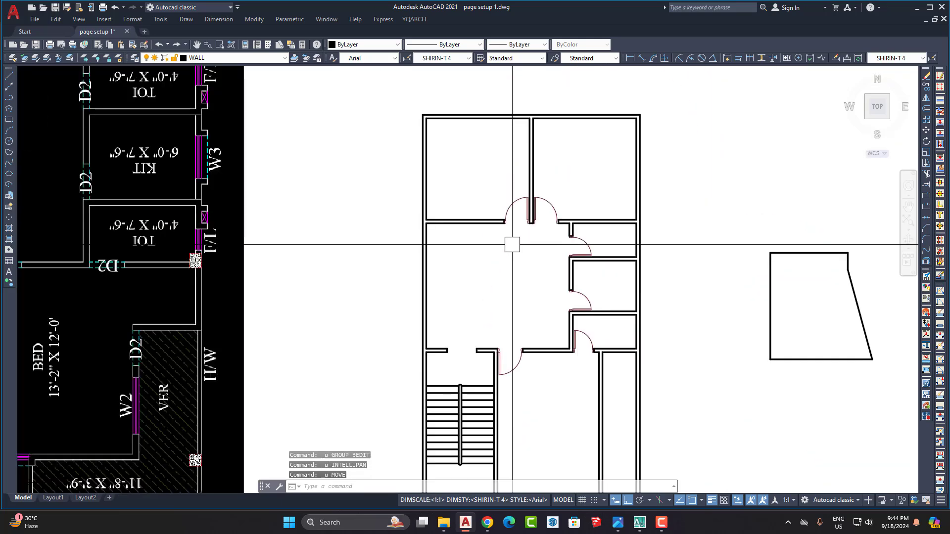
Try again to move the door beside the upper dividing wall straight down out of its opening, and undo it.
{"action": "scroll", "coordinate": [516, 259], "scroll_direction": "down", "scroll_amount": 6}
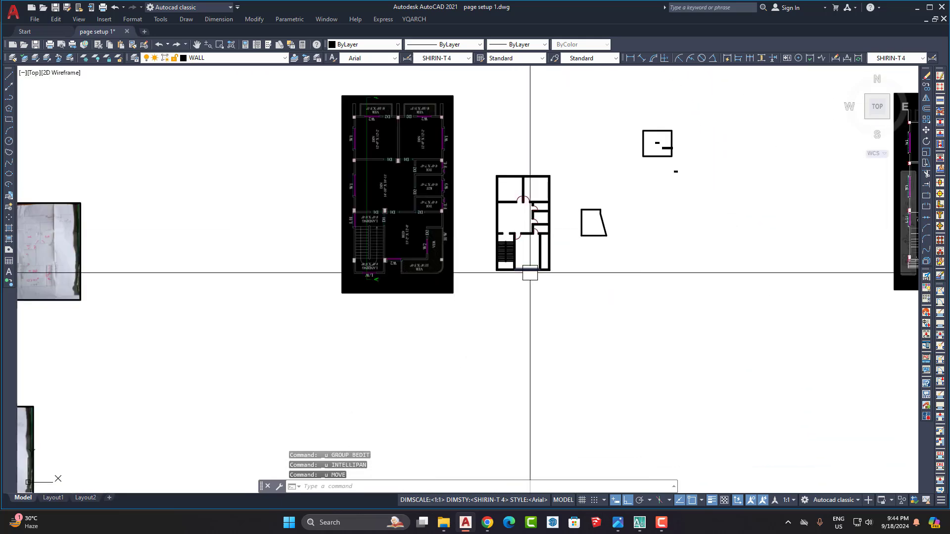
{"action": "scroll", "coordinate": [519, 248], "scroll_direction": "up", "scroll_amount": 7}
{"action": "scroll", "coordinate": [512, 226], "scroll_direction": "up", "scroll_amount": 6}
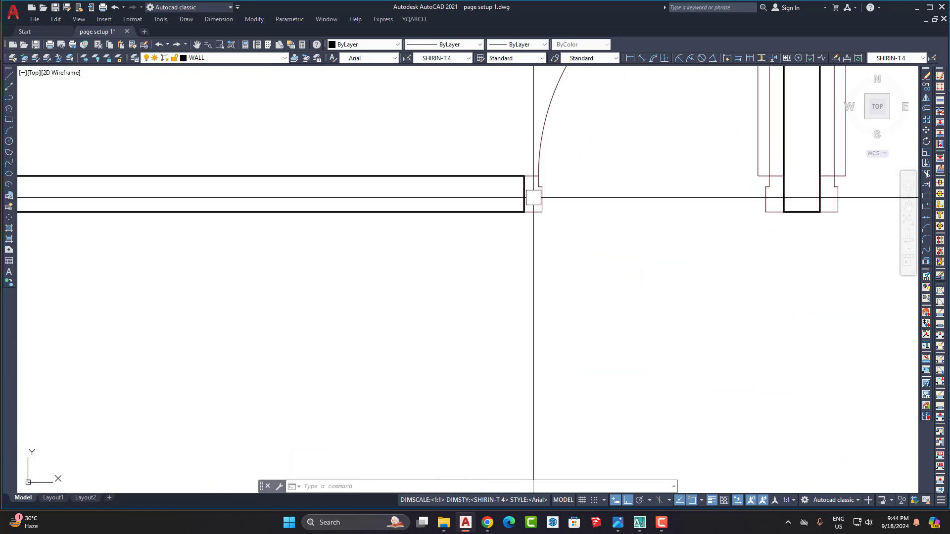
{"action": "scroll", "coordinate": [562, 222], "scroll_direction": "down", "scroll_amount": 6}
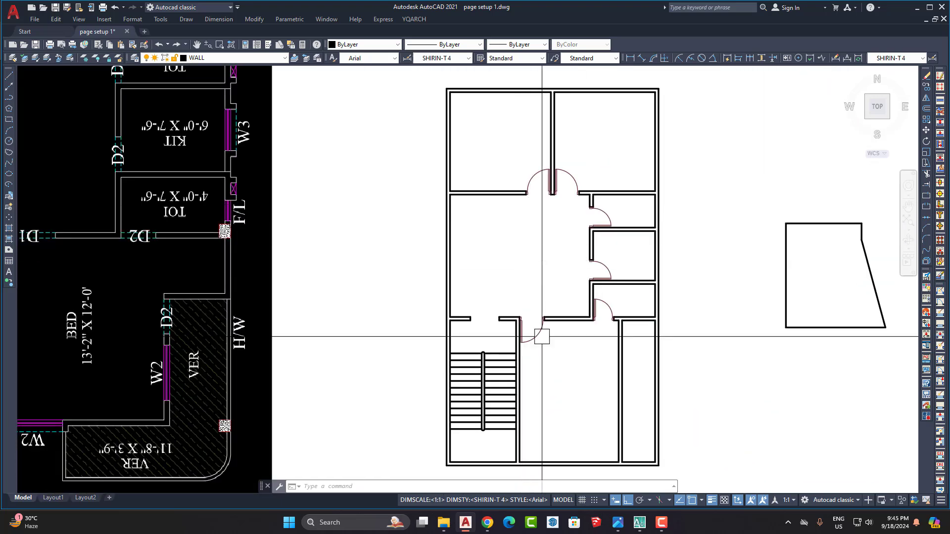
{"action": "scroll", "coordinate": [536, 180], "scroll_direction": "up", "scroll_amount": 6}
{"action": "left_click", "coordinate": [525, 144]}
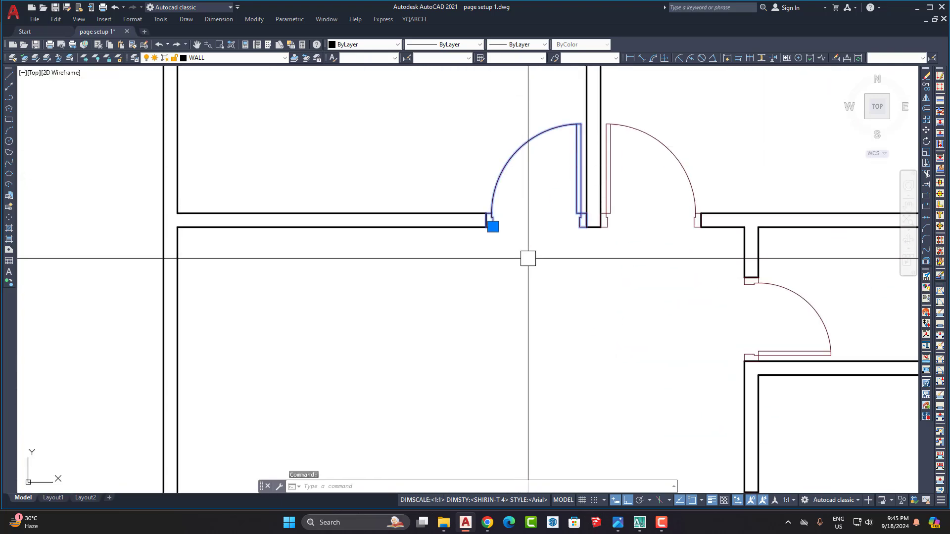
{"action": "middle_click_drag", "start_coordinate": [527, 259], "coordinate": [529, 239]}
{"action": "type", "text": "m"}
{"action": "key", "text": "space"}
{"action": "left_click", "coordinate": [529, 239]}
{"action": "left_click", "coordinate": [507, 383]}
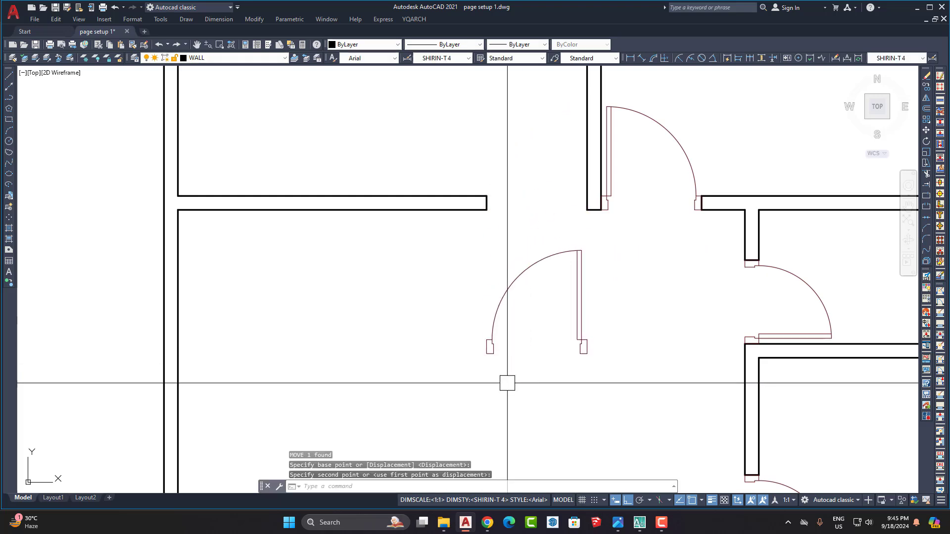
{"action": "key", "text": "ctrl+z"}
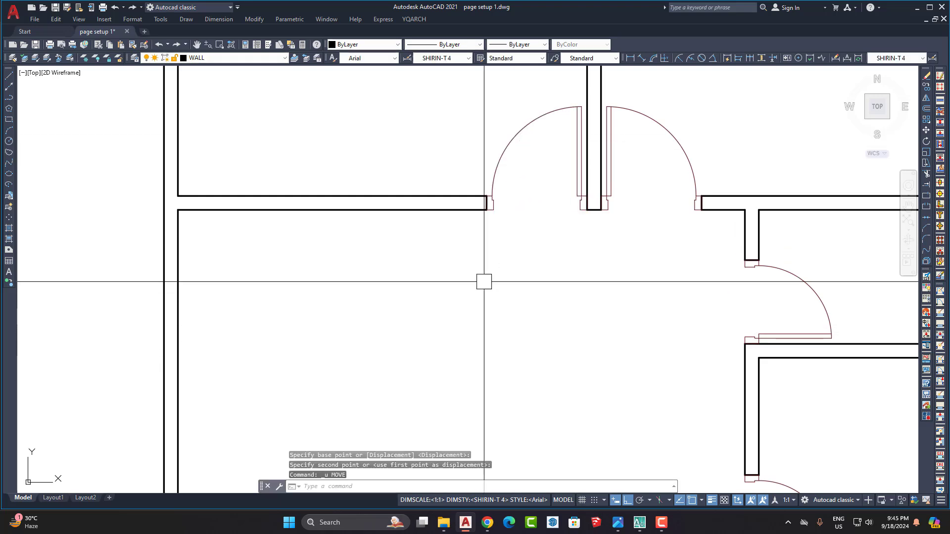
{"action": "scroll", "coordinate": [464, 181], "scroll_direction": "up", "scroll_amount": 3}
{"action": "scroll", "coordinate": [524, 223], "scroll_direction": "up", "scroll_amount": 4}
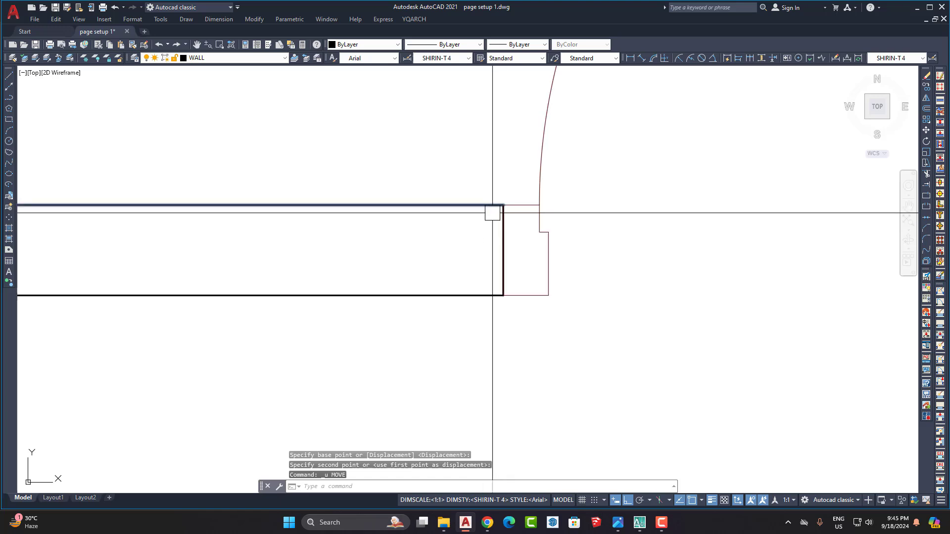
{"action": "scroll", "coordinate": [495, 218], "scroll_direction": "up", "scroll_amount": 2}
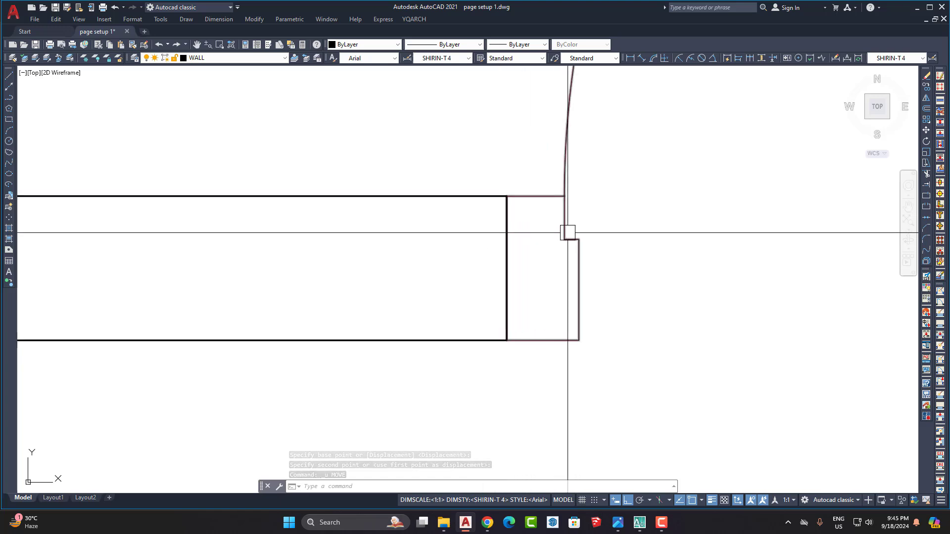
{"action": "scroll", "coordinate": [544, 241], "scroll_direction": "down", "scroll_amount": 2}
{"action": "middle_click_drag", "start_coordinate": [562, 292], "coordinate": [543, 262]}
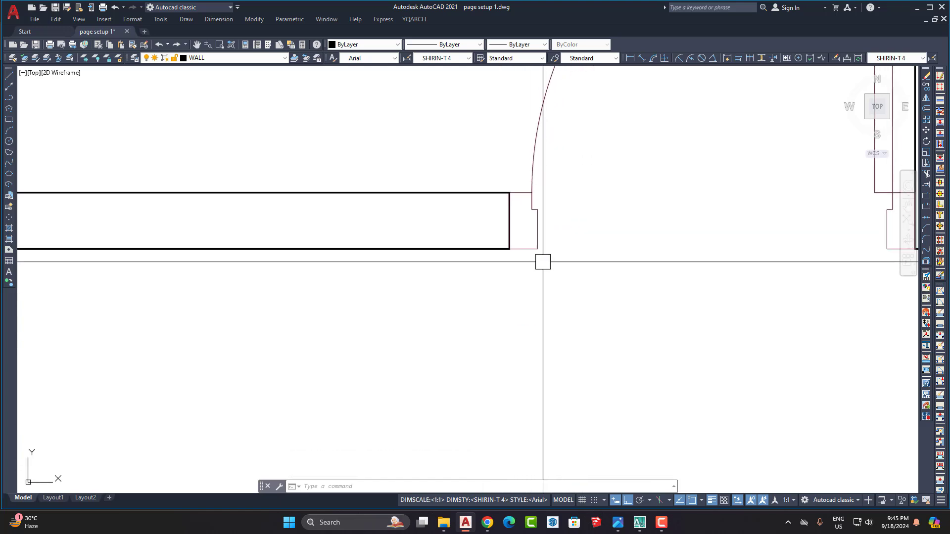
{"action": "scroll", "coordinate": [521, 222], "scroll_direction": "up", "scroll_amount": 1}
{"action": "left_click", "coordinate": [629, 58]}
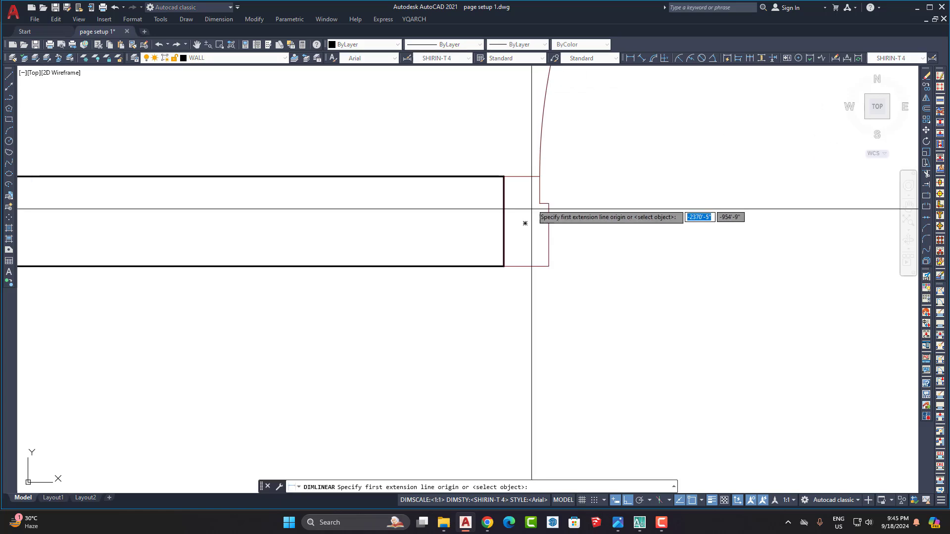
{"action": "left_click", "coordinate": [503, 267]}
{"action": "scroll", "coordinate": [502, 260], "scroll_direction": "down", "scroll_amount": 2}
{"action": "key", "text": "Escape"}
{"action": "scroll", "coordinate": [515, 257], "scroll_direction": "down", "scroll_amount": 3}
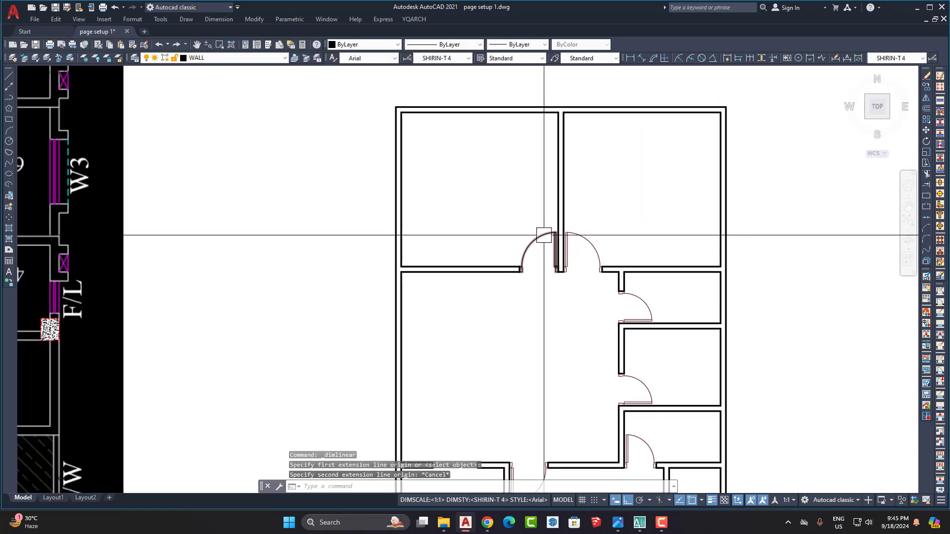
Examine how the door frame fits against the wall ends on both sides of the opening west of the upper dividing wall.
{"action": "scroll", "coordinate": [547, 260], "scroll_direction": "up", "scroll_amount": 4}
{"action": "middle_click_drag", "start_coordinate": [535, 289], "coordinate": [515, 186]}
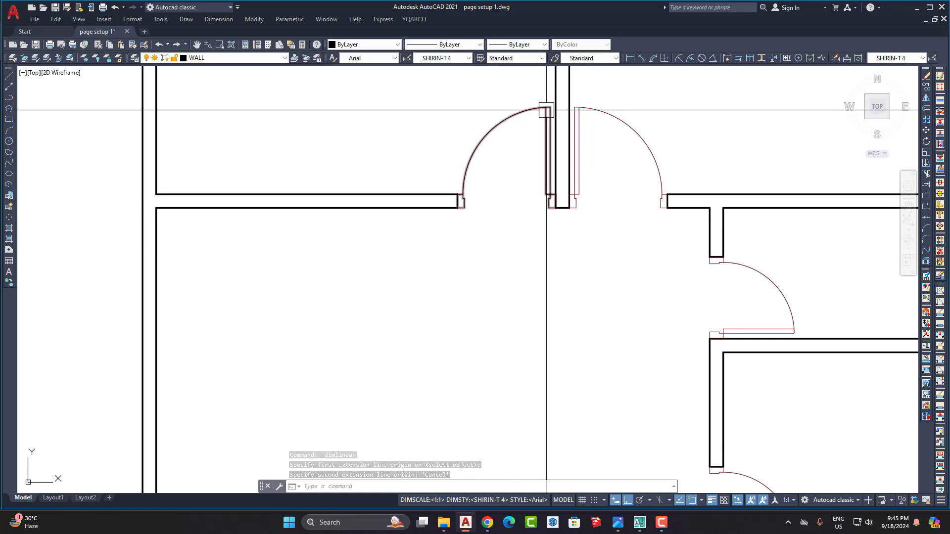
{"action": "scroll", "coordinate": [461, 202], "scroll_direction": "up", "scroll_amount": 6}
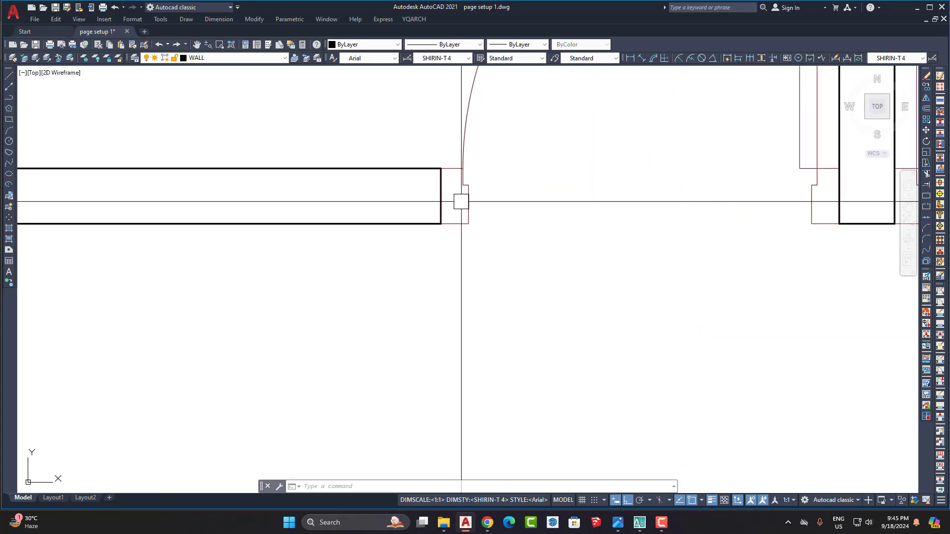
{"action": "scroll", "coordinate": [464, 191], "scroll_direction": "up", "scroll_amount": 6}
{"action": "middle_click_drag", "start_coordinate": [450, 168], "coordinate": [445, 225]}
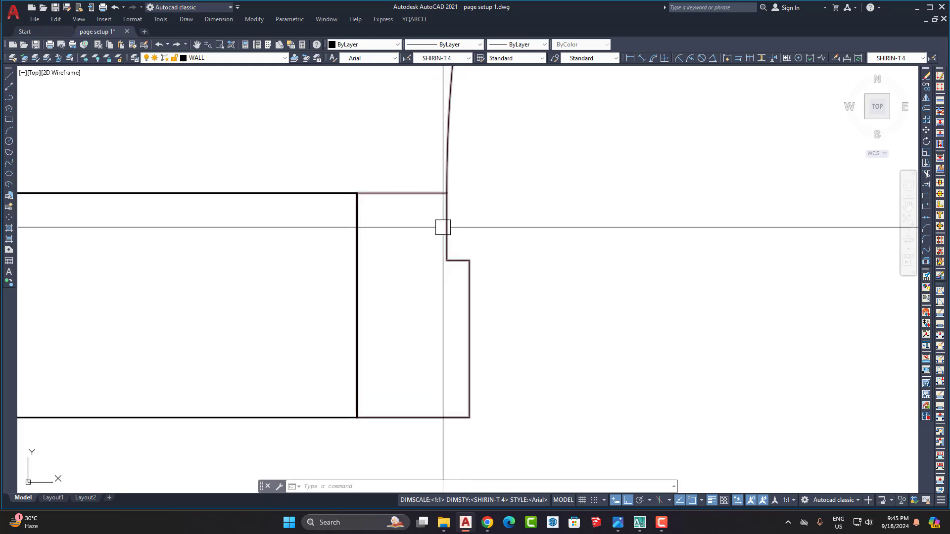
{"action": "scroll", "coordinate": [454, 228], "scroll_direction": "down", "scroll_amount": 4}
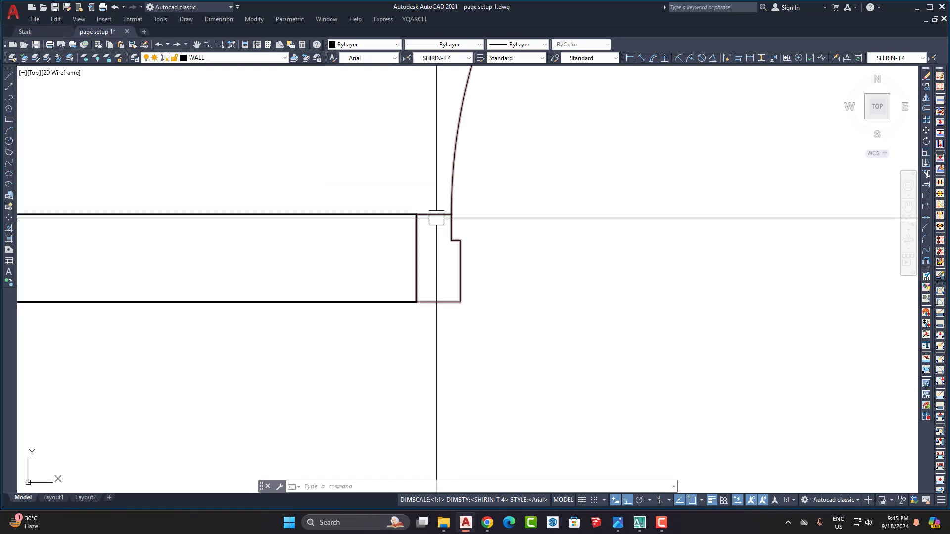
{"action": "scroll", "coordinate": [499, 225], "scroll_direction": "down", "scroll_amount": 3}
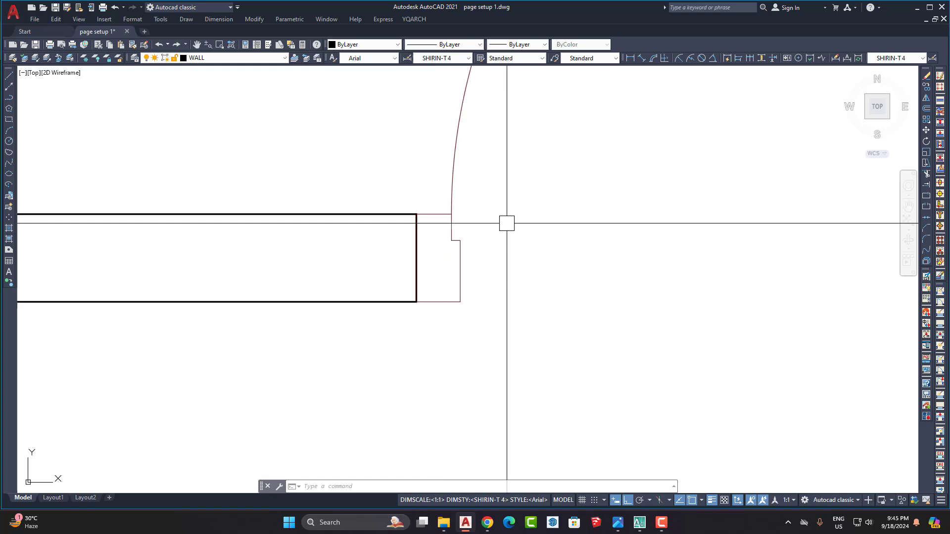
{"action": "scroll", "coordinate": [499, 225], "scroll_direction": "up", "scroll_amount": 3}
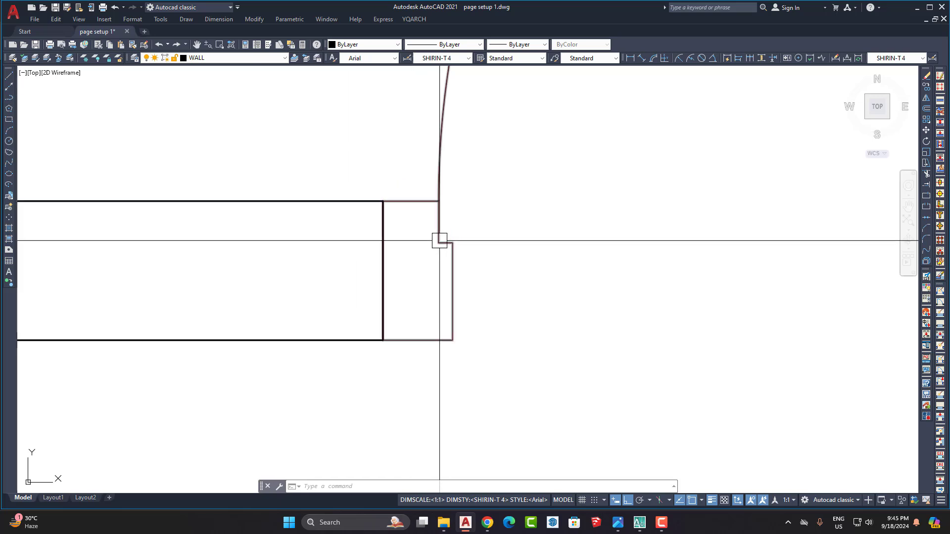
{"action": "scroll", "coordinate": [439, 241], "scroll_direction": "down", "scroll_amount": 2}
{"action": "scroll", "coordinate": [799, 318], "scroll_direction": "up", "scroll_amount": 5}
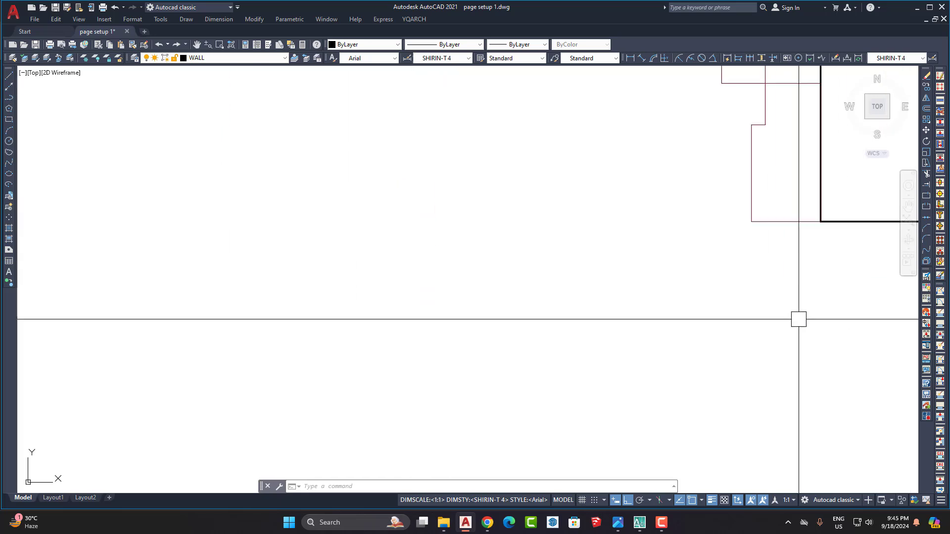
{"action": "scroll", "coordinate": [448, 278], "scroll_direction": "down", "scroll_amount": 6}
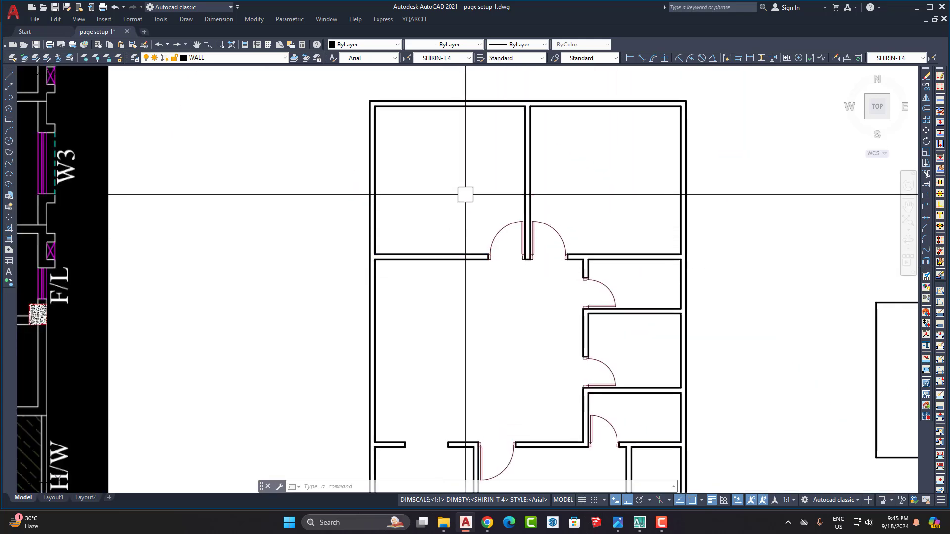
{"action": "scroll", "coordinate": [477, 249], "scroll_direction": "down", "scroll_amount": 6}
{"action": "scroll", "coordinate": [494, 245], "scroll_direction": "up", "scroll_amount": 6}
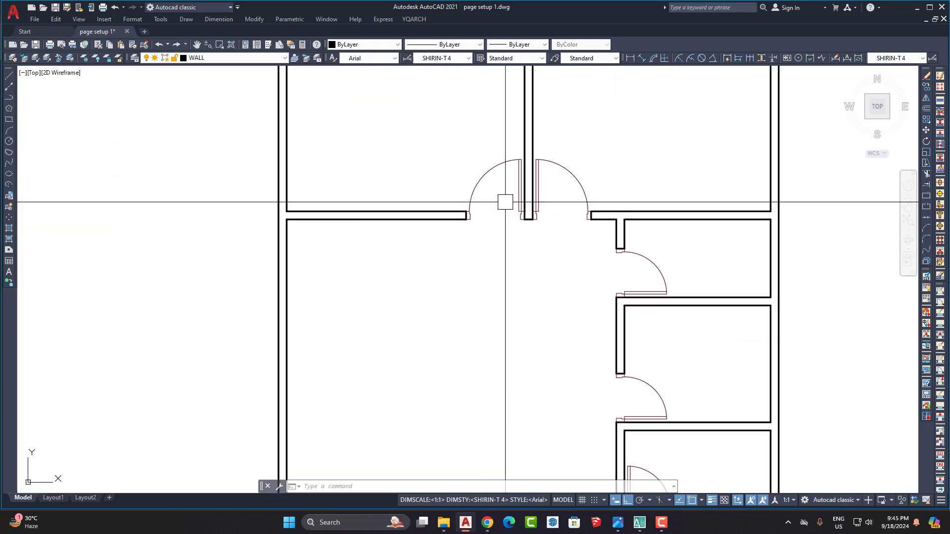
{"action": "middle_click_drag", "start_coordinate": [498, 239], "coordinate": [491, 273]}
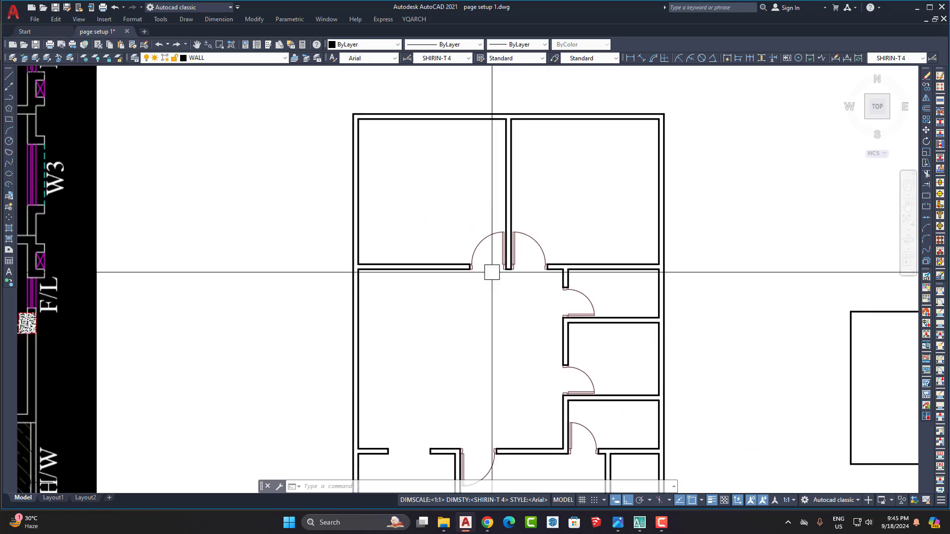
{"action": "scroll", "coordinate": [491, 273], "scroll_direction": "up", "scroll_amount": 2}
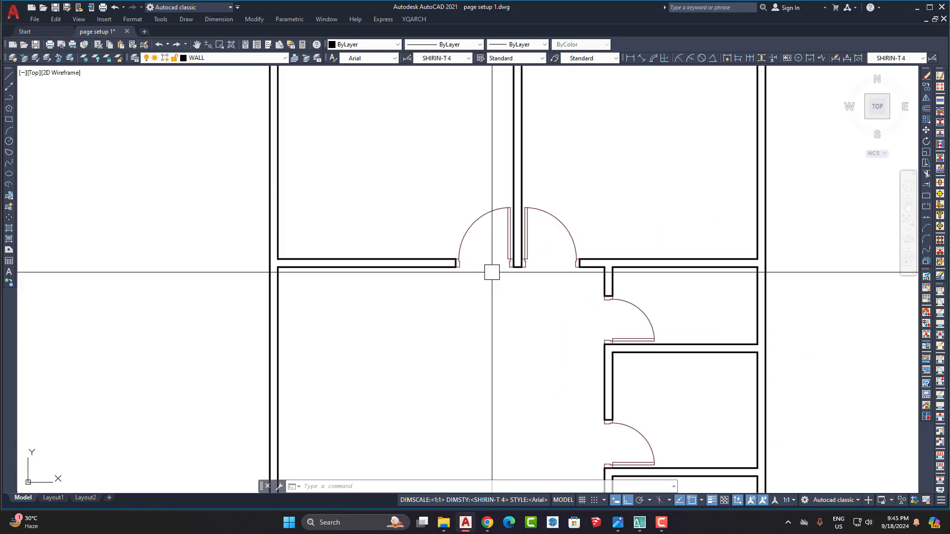
{"action": "scroll", "coordinate": [492, 272], "scroll_direction": "down", "scroll_amount": 5}
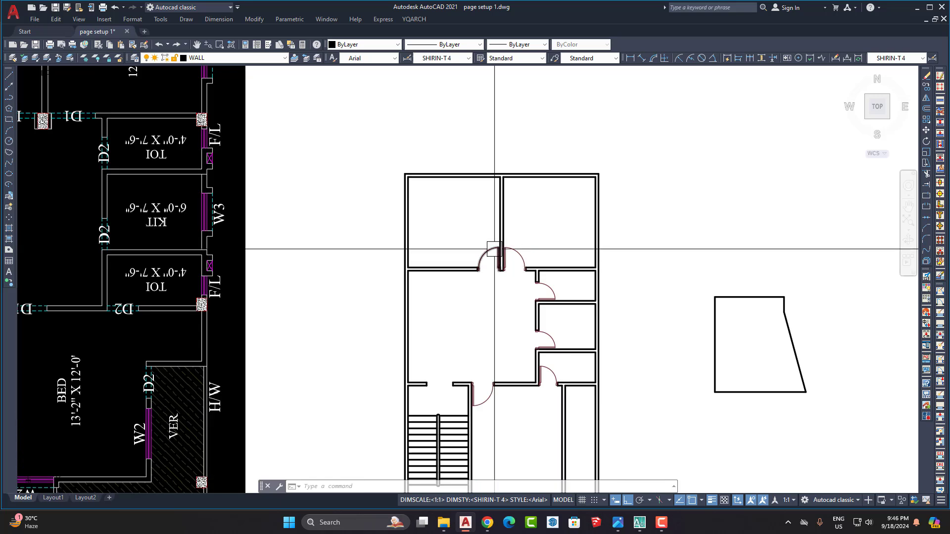
{"action": "scroll", "coordinate": [479, 235], "scroll_direction": "up", "scroll_amount": 5}
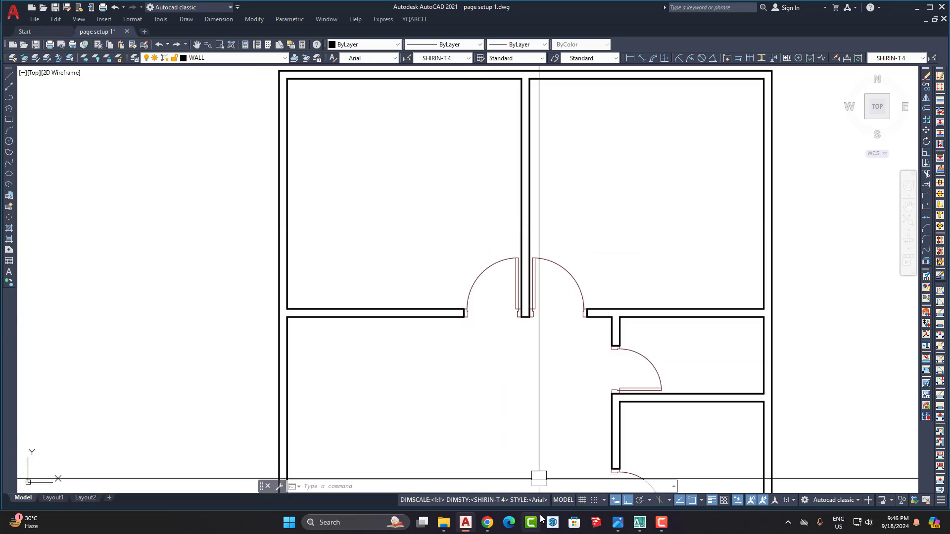
Switch to the Google Meet call in Chrome to check the meeting participants, and return to the floor plan in AutoCAD.
{"action": "left_click", "coordinate": [488, 523]}
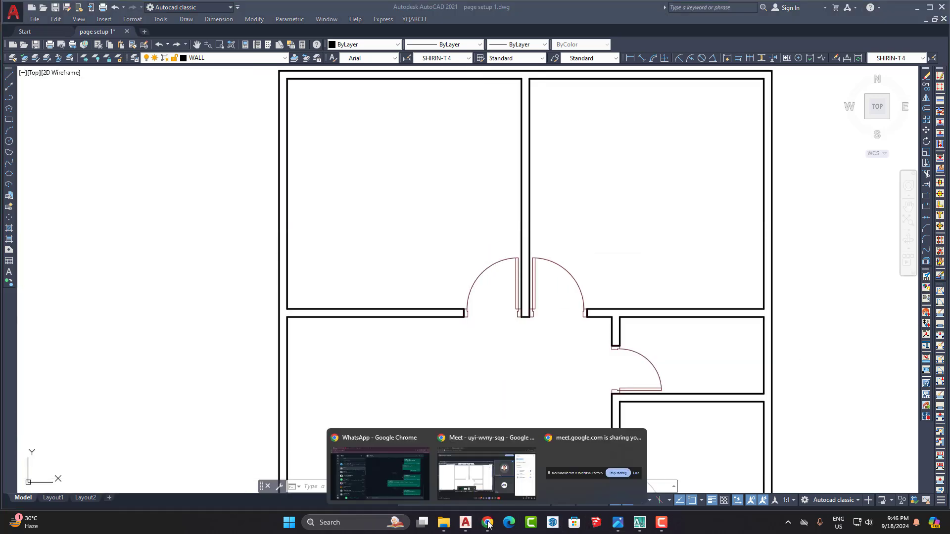
{"action": "left_click", "coordinate": [503, 485]}
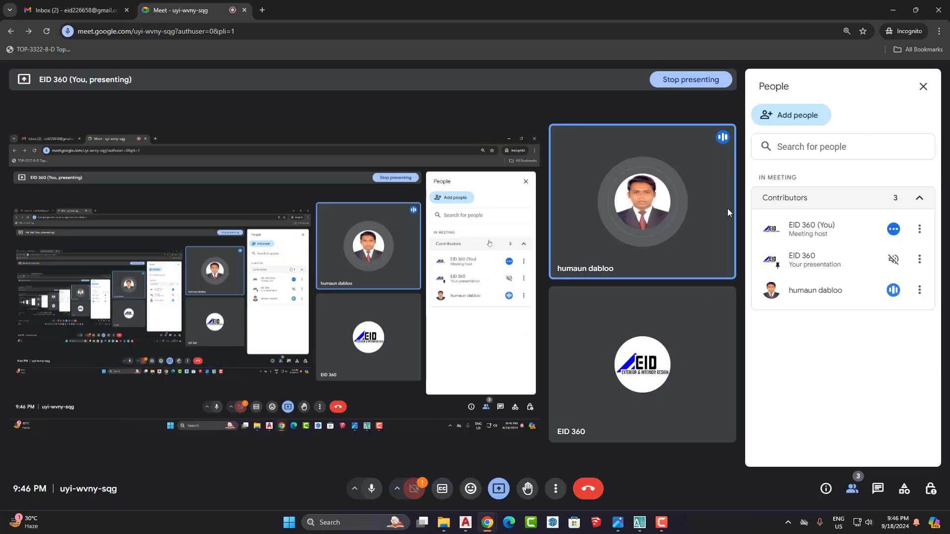
{"action": "left_click", "coordinate": [466, 522]}
{"action": "scroll", "coordinate": [494, 288], "scroll_direction": "up", "scroll_amount": 5}
{"action": "scroll", "coordinate": [493, 288], "scroll_direction": "down", "scroll_amount": 6}
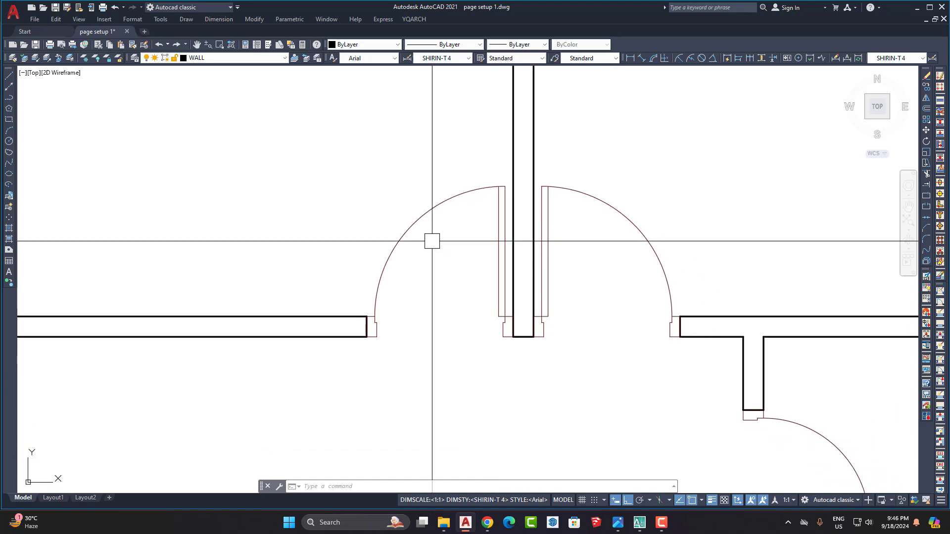
{"action": "scroll", "coordinate": [443, 260], "scroll_direction": "up", "scroll_amount": 4}
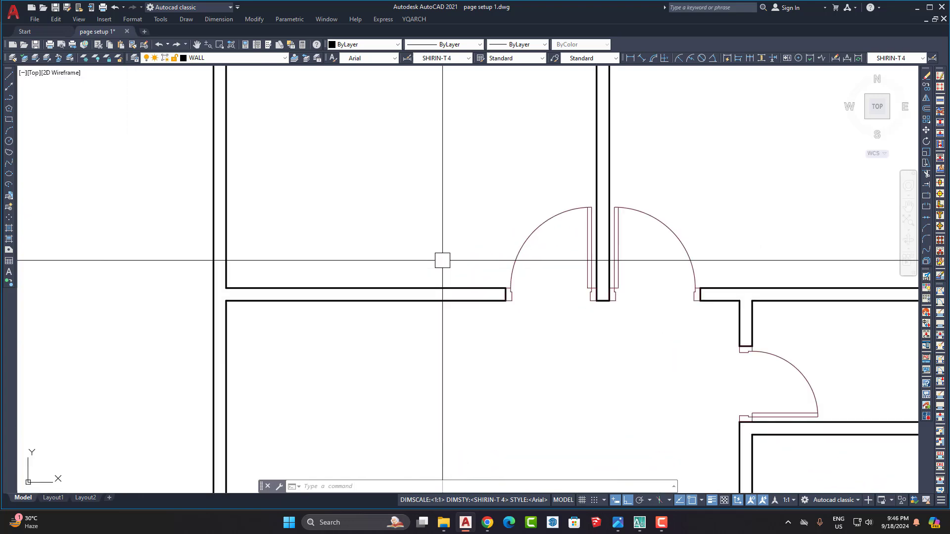
{"action": "scroll", "coordinate": [444, 260], "scroll_direction": "down", "scroll_amount": 4}
{"action": "scroll", "coordinate": [467, 248], "scroll_direction": "up", "scroll_amount": 4}
{"action": "scroll", "coordinate": [414, 215], "scroll_direction": "down", "scroll_amount": 4}
{"action": "scroll", "coordinate": [401, 148], "scroll_direction": "up", "scroll_amount": 3}
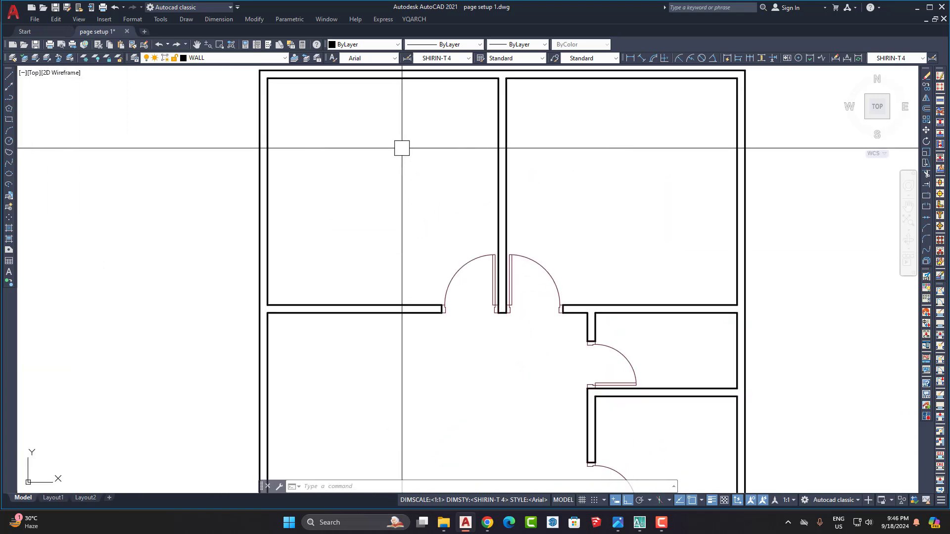
{"action": "scroll", "coordinate": [410, 176], "scroll_direction": "down", "scroll_amount": 3}
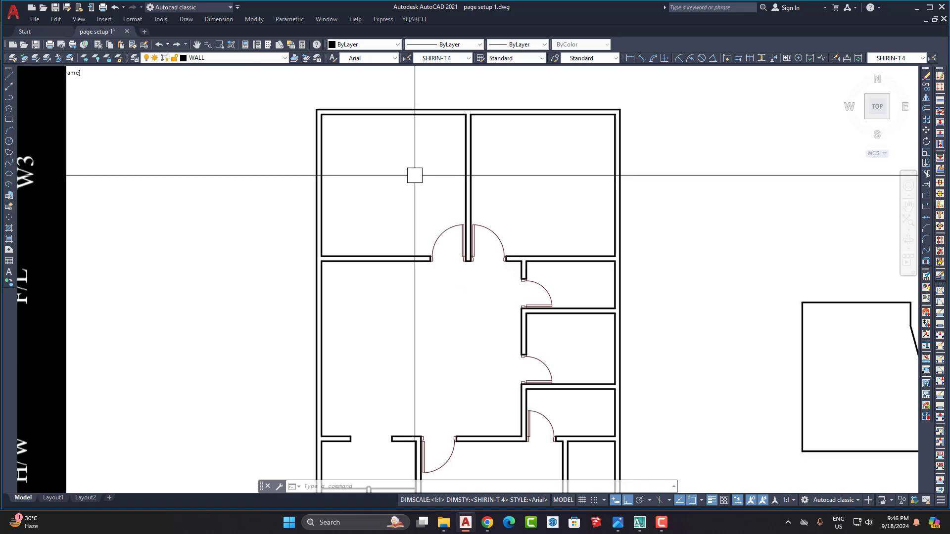
{"action": "middle_click_drag", "start_coordinate": [408, 173], "coordinate": [430, 176]}
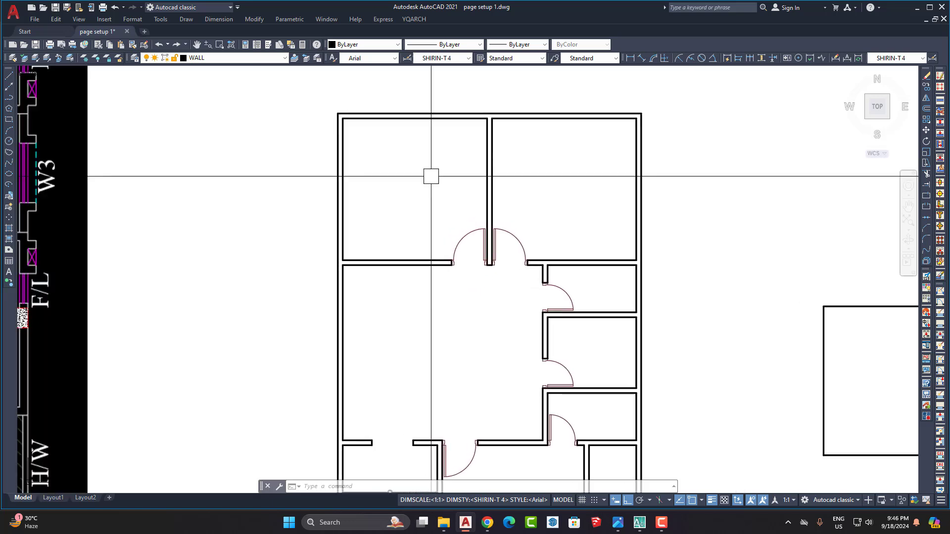
Try to draw a door-frame polyline in the upper-west room, 5" down and 2.5" east, and undo its segments.
{"action": "scroll", "coordinate": [433, 181], "scroll_direction": "down", "scroll_amount": 3}
{"action": "scroll", "coordinate": [417, 185], "scroll_direction": "up", "scroll_amount": 3}
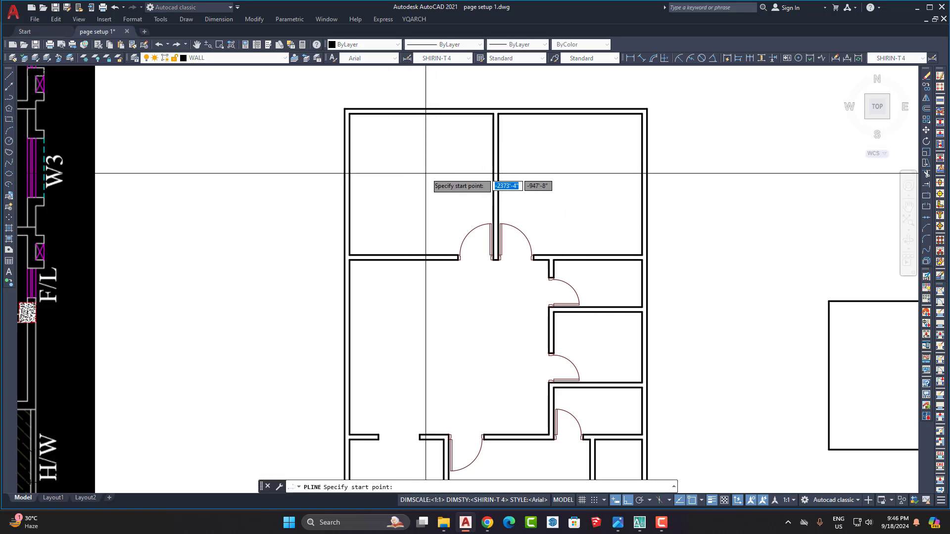
{"action": "scroll", "coordinate": [421, 175], "scroll_direction": "up", "scroll_amount": 2}
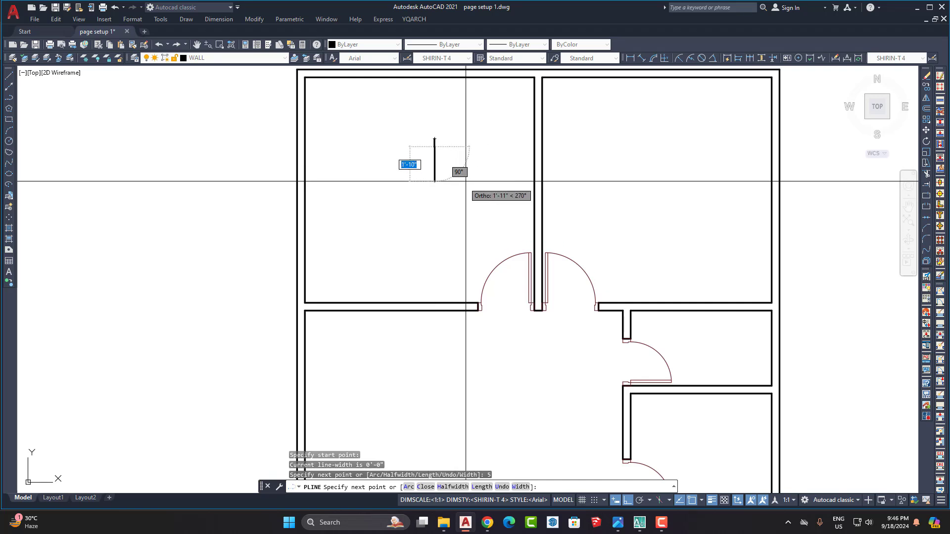
{"action": "scroll", "coordinate": [429, 135], "scroll_direction": "up", "scroll_amount": 8}
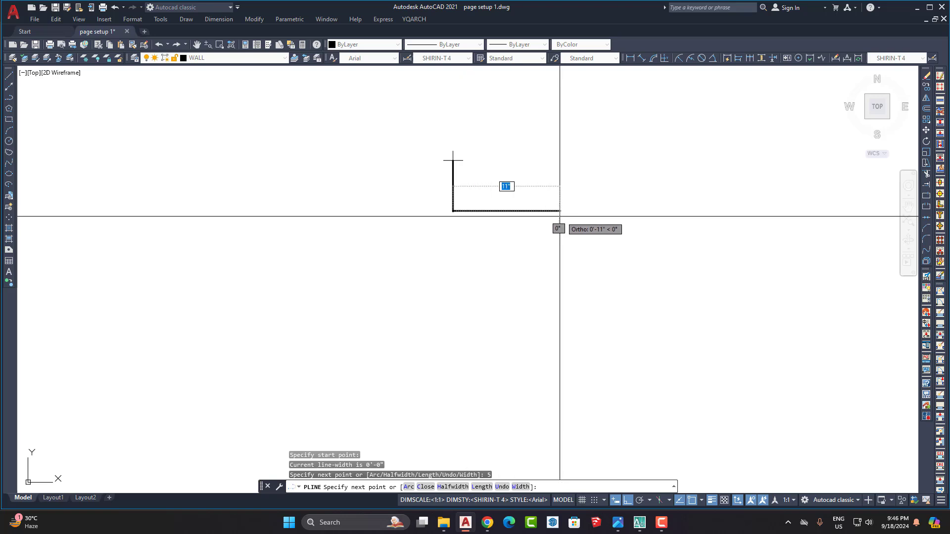
{"action": "type", "text": "2"}
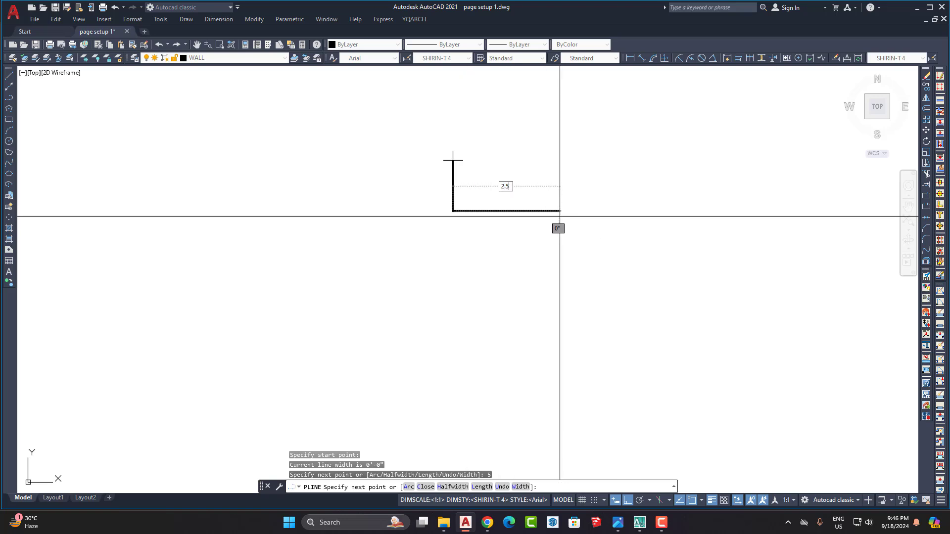
{"action": "type", "text": ".5"}
{"action": "key", "text": "Return"}
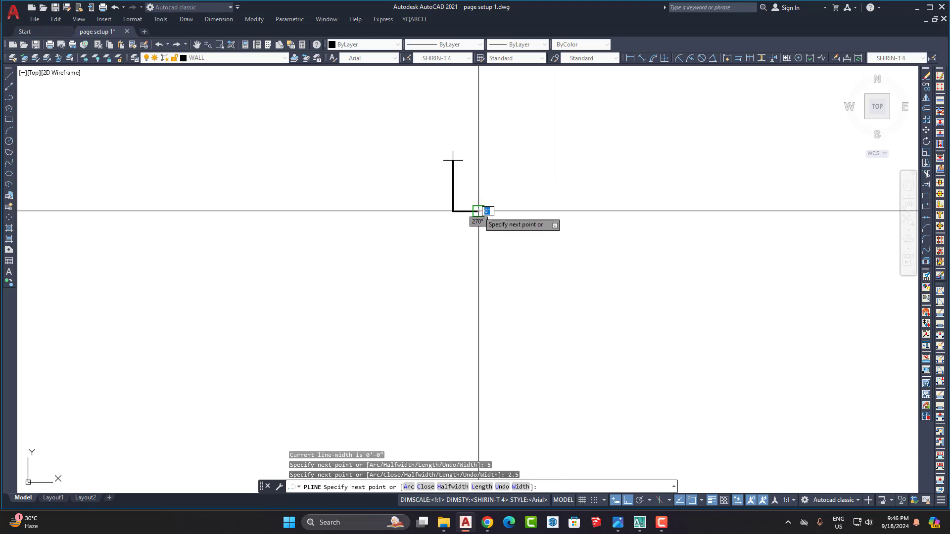
{"action": "scroll", "coordinate": [480, 193], "scroll_direction": "up", "scroll_amount": 2}
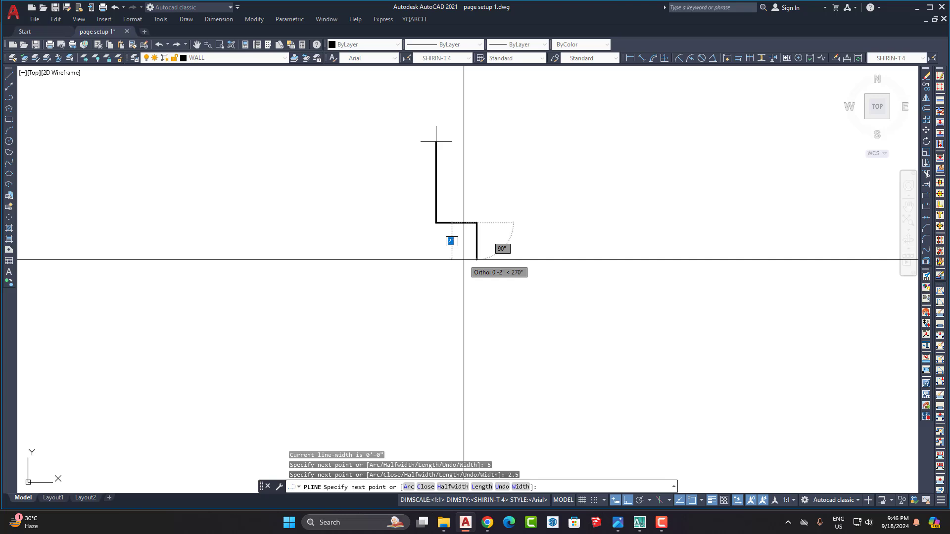
{"action": "type", "text": "u"}
{"action": "key", "text": "Return"}
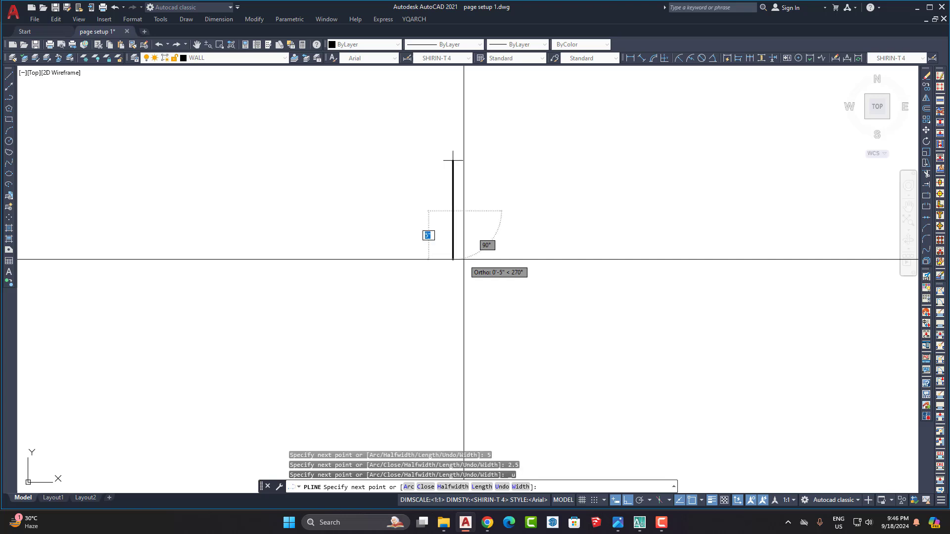
{"action": "key", "text": "ctrl+z"}
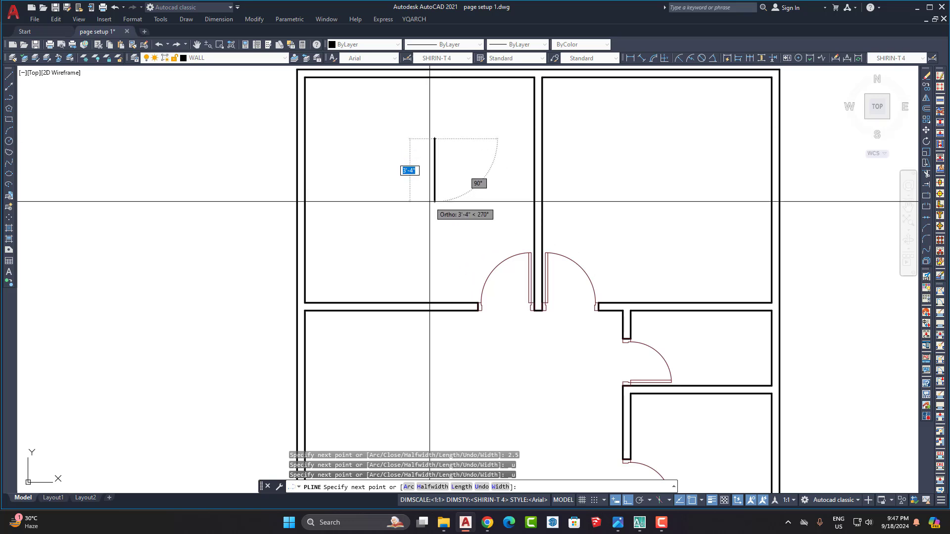
Try the door-frame polyline again with a 5" segment down and a 2.5" segment east.
{"action": "type", "text": "5"}
{"action": "key", "text": "Return"}
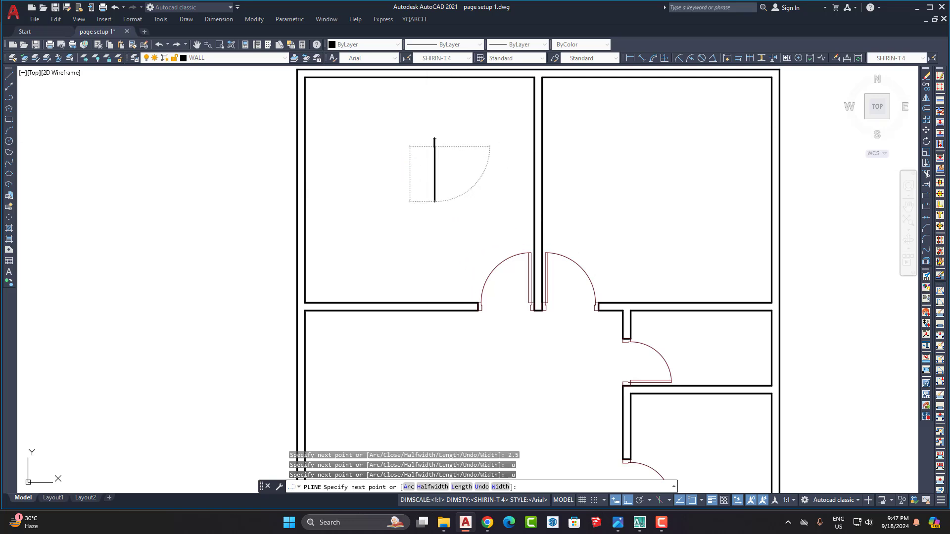
{"action": "scroll", "coordinate": [419, 163], "scroll_direction": "up", "scroll_amount": 6}
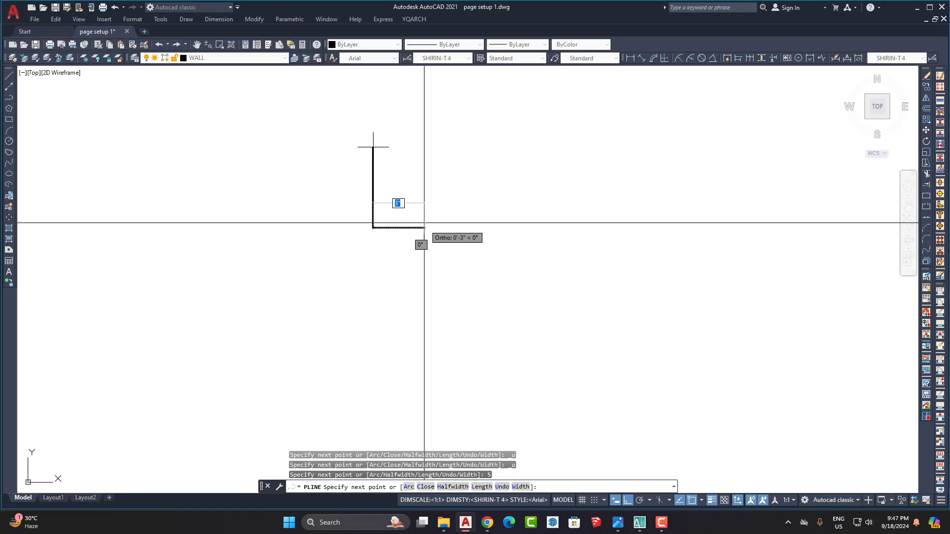
{"action": "type", "text": "2"}
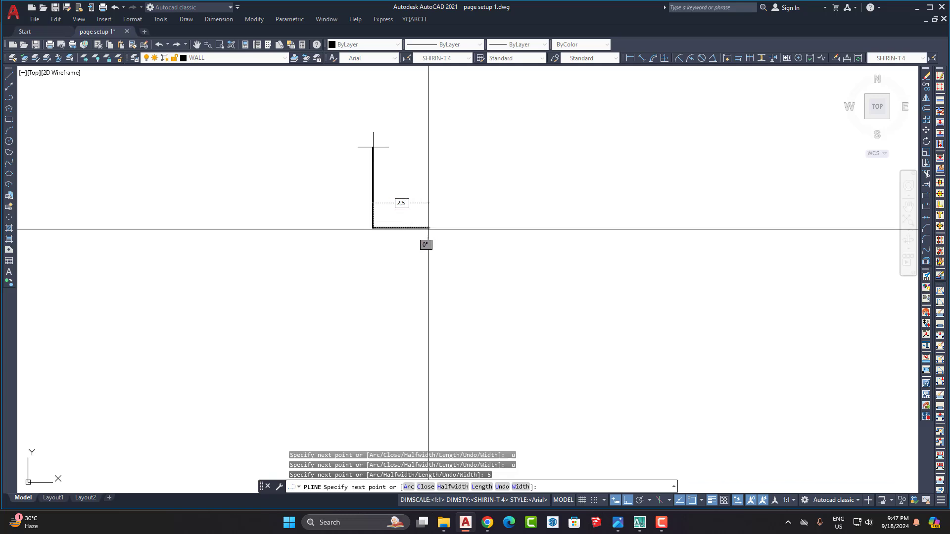
{"action": "type", "text": ".5"}
{"action": "key", "text": "Return"}
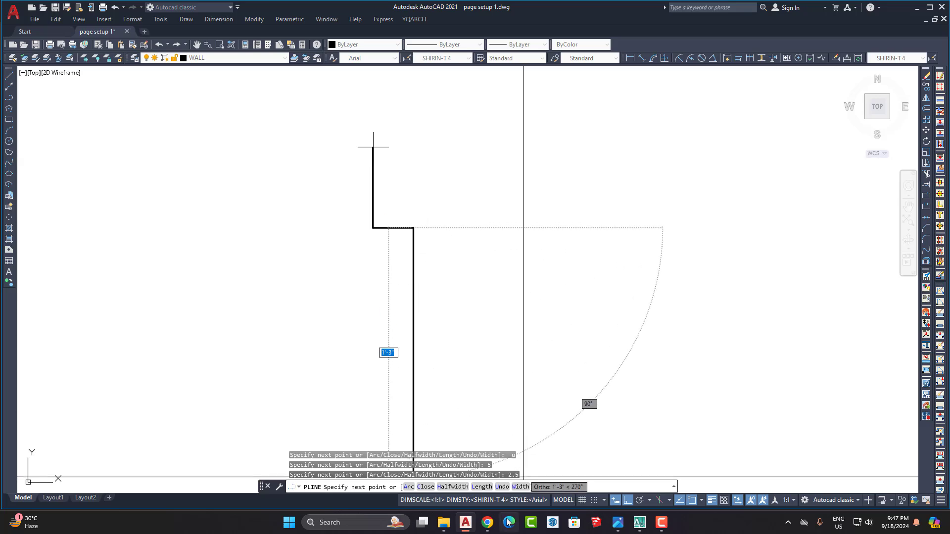
Switch to the Google Meet call in Chrome, admit the waiting participant, and return to the floor plan in AutoCAD.
{"action": "mouse_move", "coordinate": [488, 523]}
{"action": "left_click", "coordinate": [483, 483]}
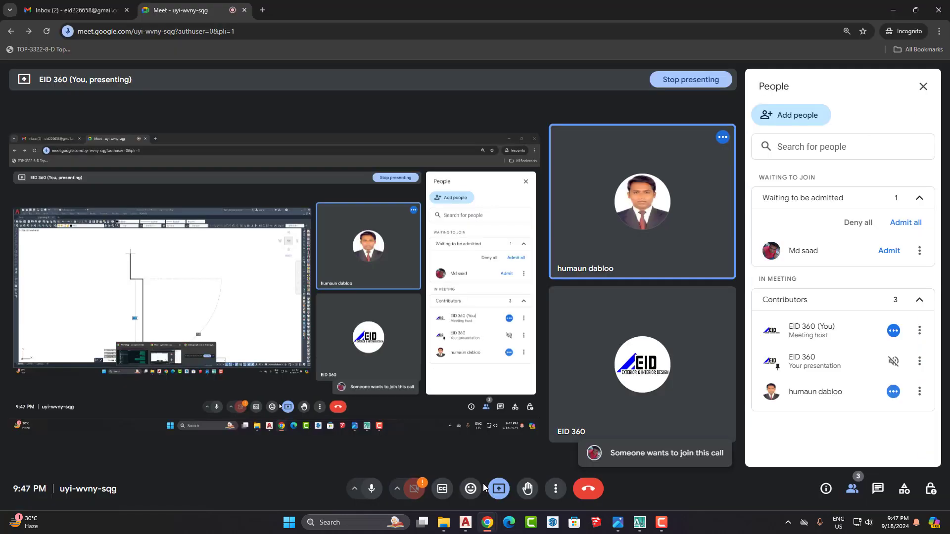
{"action": "left_click", "coordinate": [905, 223]}
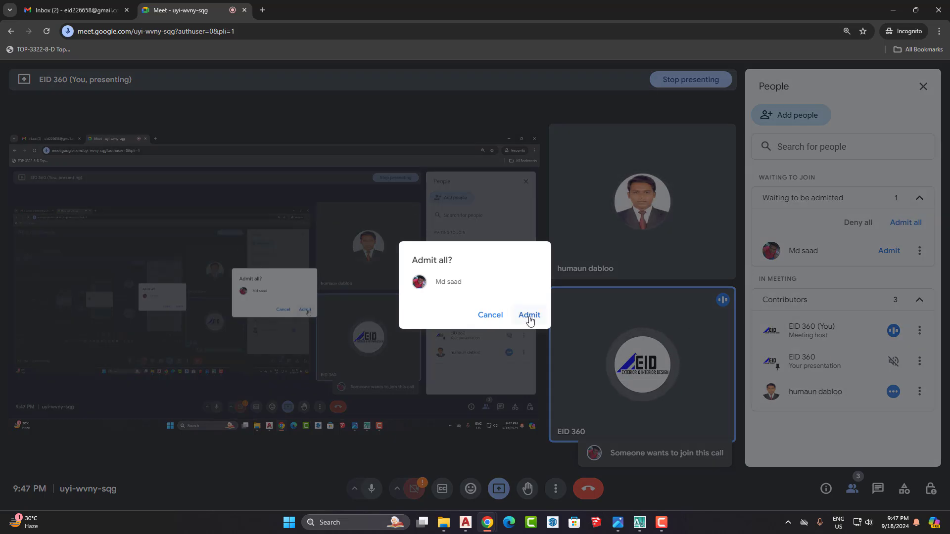
{"action": "left_click", "coordinate": [529, 315]}
{"action": "left_click", "coordinate": [466, 524]}
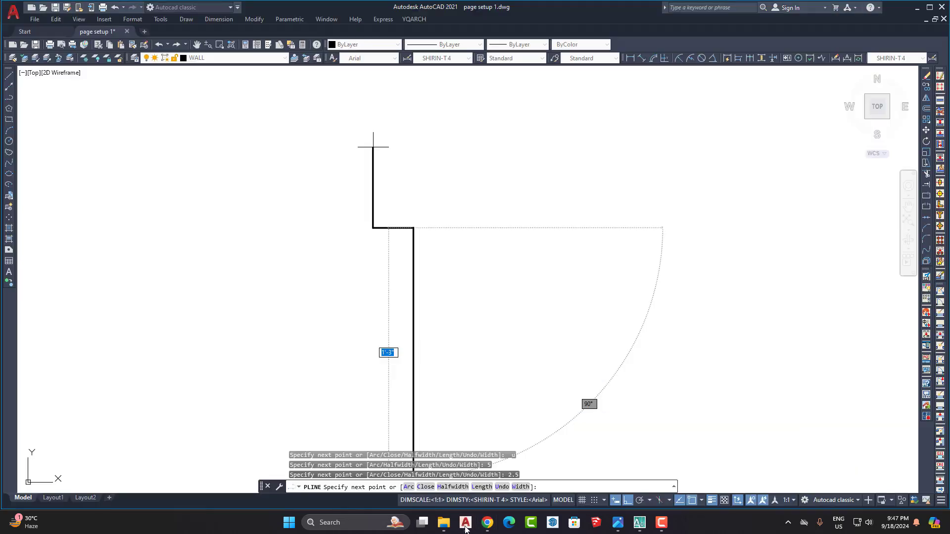
Undo the unfinished polyline's segments and cancel the command.
{"action": "key", "text": "Escape"}
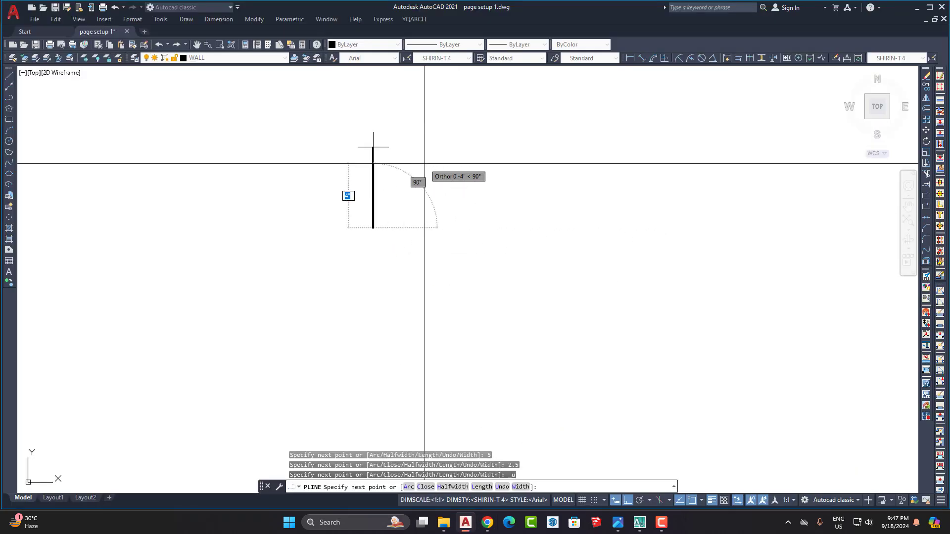
{"action": "scroll", "coordinate": [424, 163], "scroll_direction": "down", "scroll_amount": 5}
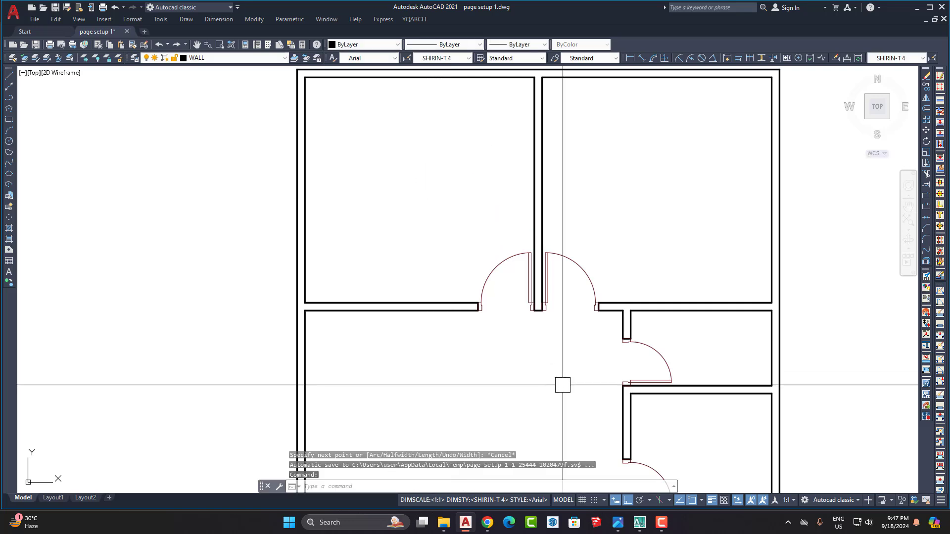
Check the system volume level and the screen recorder's elapsed time, and return to the floor plan.
{"action": "left_click", "coordinate": [863, 524]}
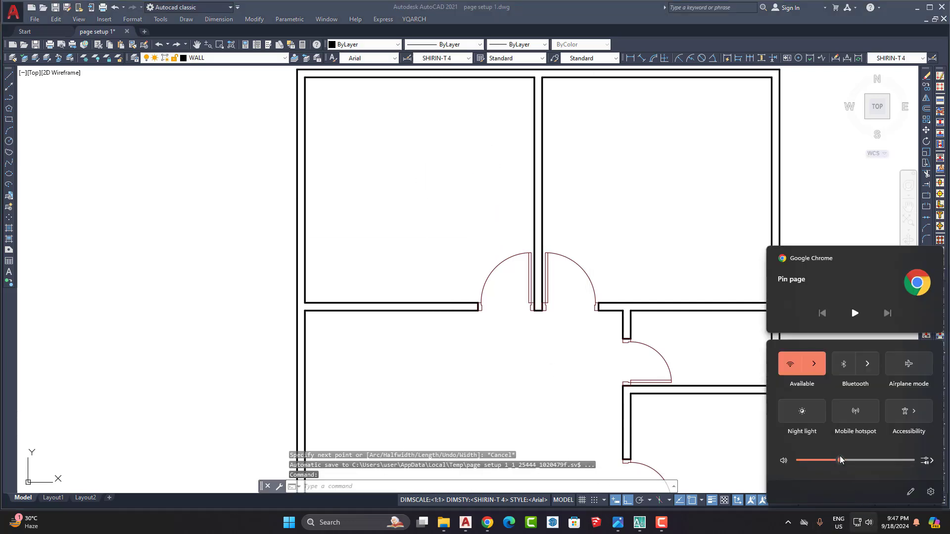
{"action": "left_click", "coordinate": [808, 226]}
{"action": "mouse_move", "coordinate": [669, 519]}
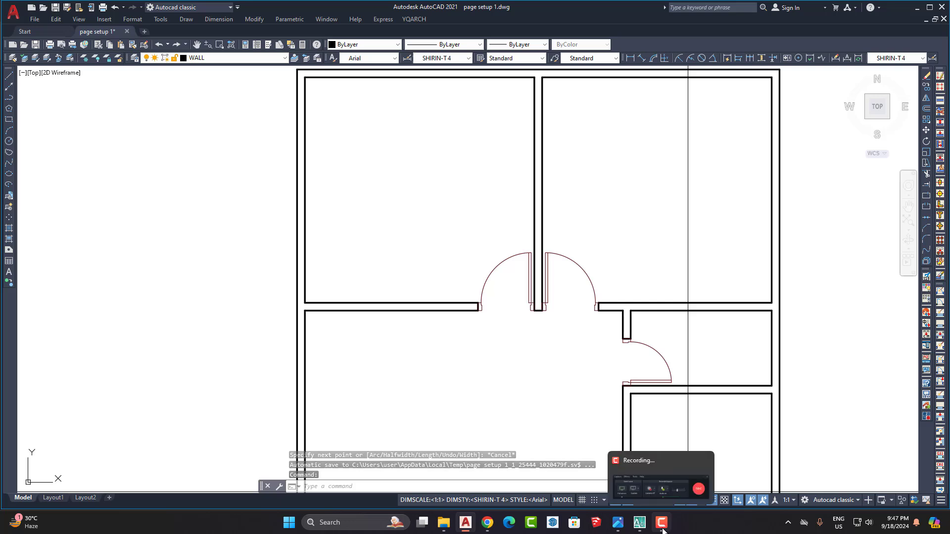
{"action": "left_click", "coordinate": [702, 489]}
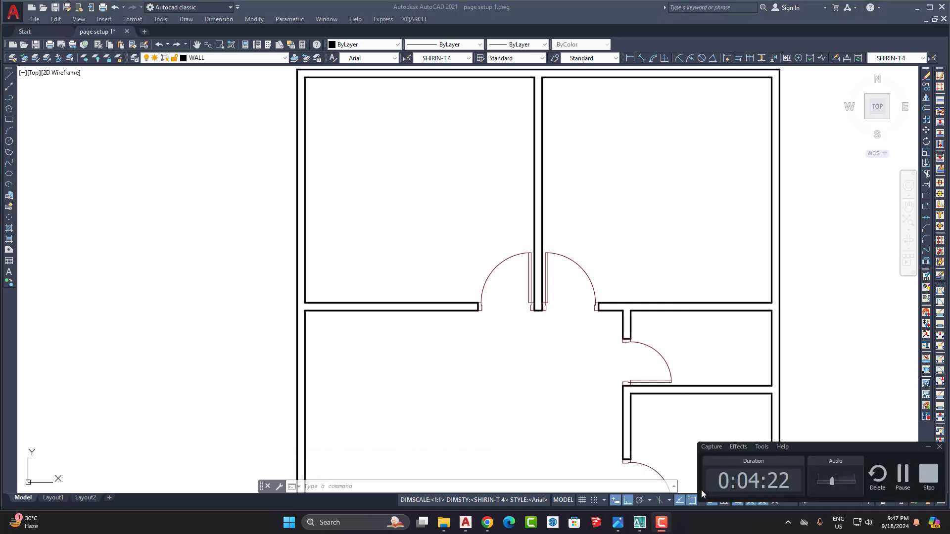
{"action": "left_click", "coordinate": [663, 526]}
Try drawing a single 5" vertical line in the upper-west room, and undo it.
{"action": "scroll", "coordinate": [456, 303], "scroll_direction": "down", "scroll_amount": 2}
{"action": "scroll", "coordinate": [443, 202], "scroll_direction": "up", "scroll_amount": 4}
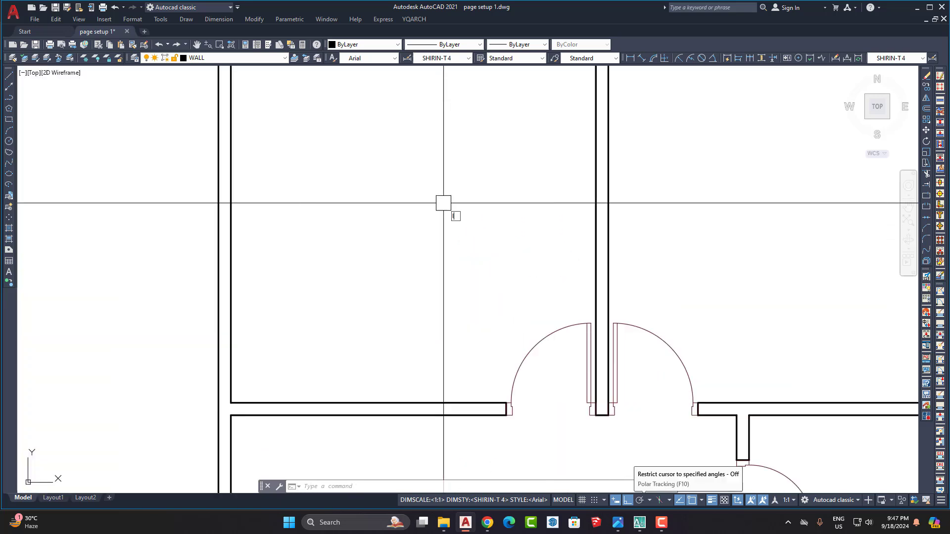
{"action": "type", "text": "l"}
{"action": "key", "text": "Return"}
{"action": "left_click", "coordinate": [435, 149]}
{"action": "type", "text": "5"}
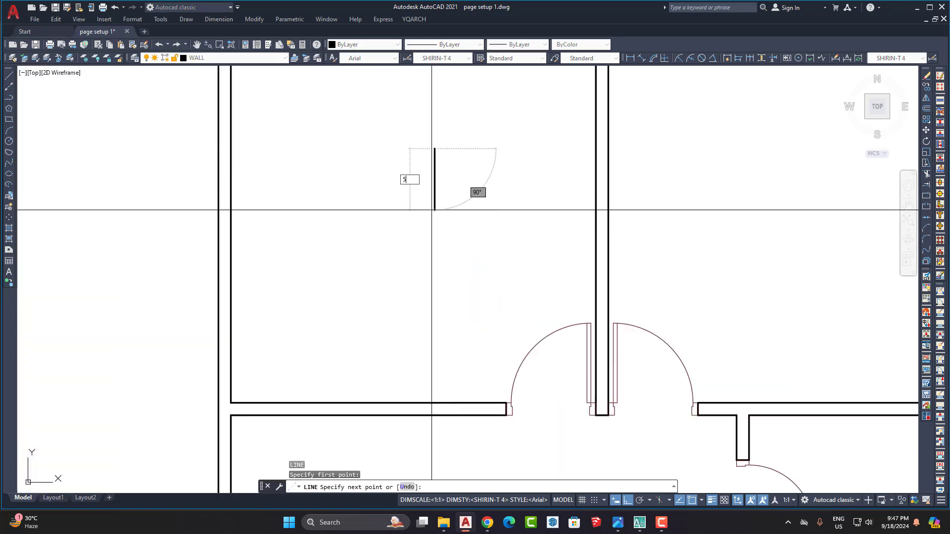
{"action": "key", "text": "Return"}
{"action": "key", "text": "Escape"}
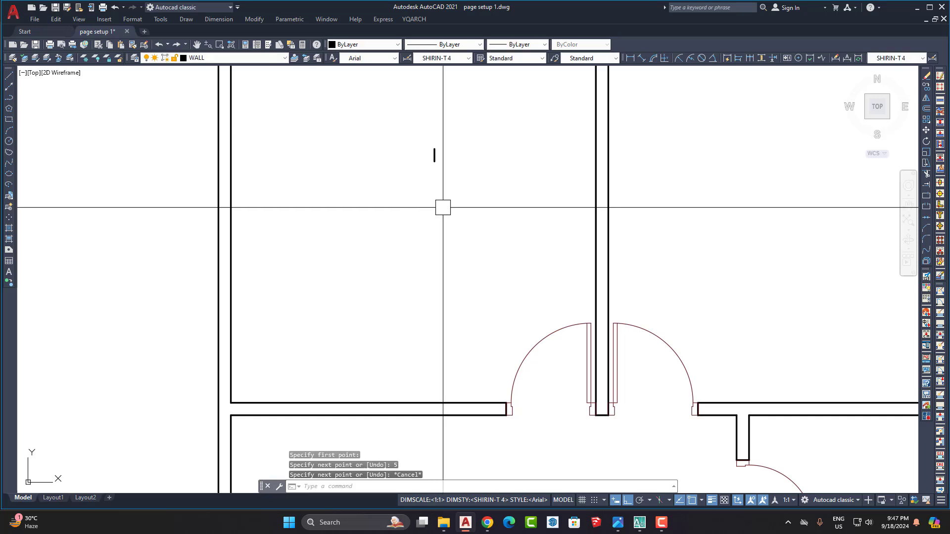
{"action": "key", "text": "ctrl+z"}
Start the door-frame outline in the upper-west room with a line 5" straight down and a line 2.5" east.
{"action": "type", "text": "l"}
{"action": "key", "text": "Return"}
{"action": "left_click", "coordinate": [403, 124]}
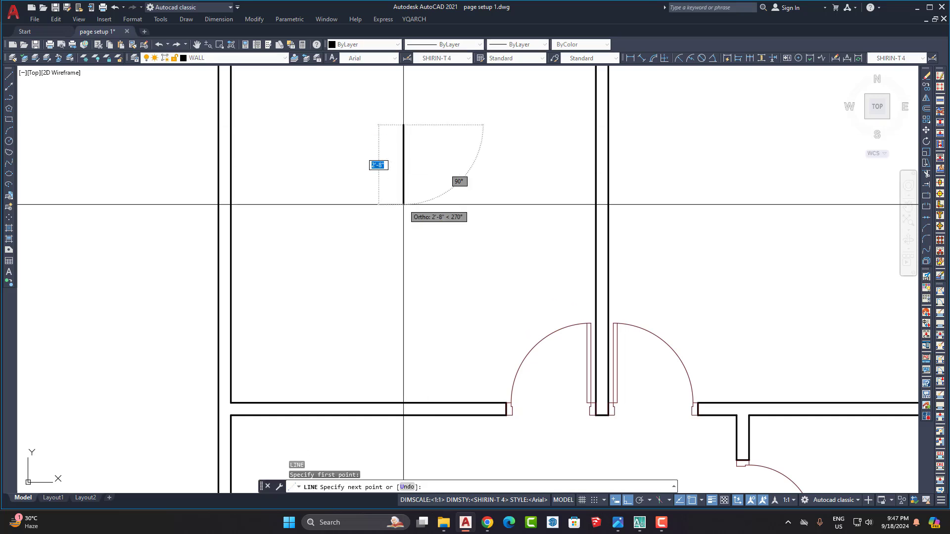
{"action": "type", "text": "5"}
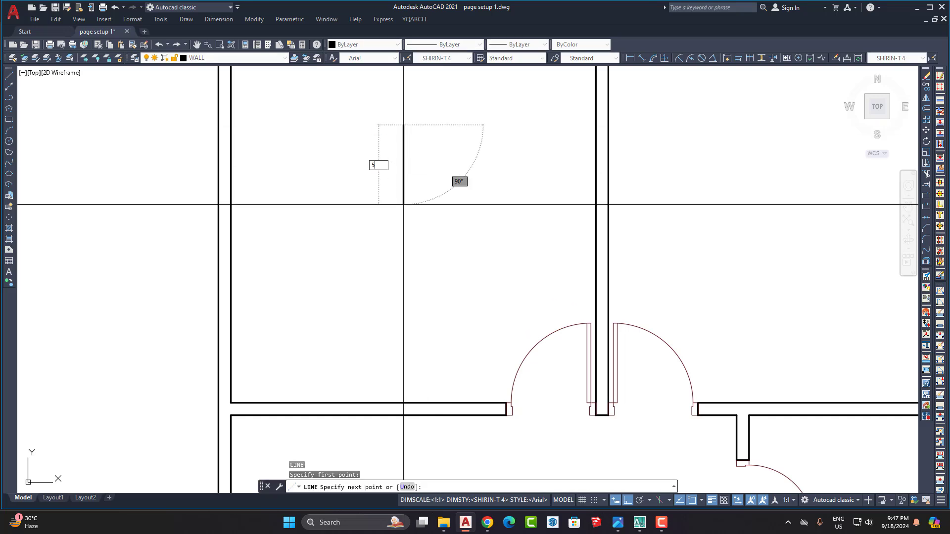
{"action": "key", "text": "Return"}
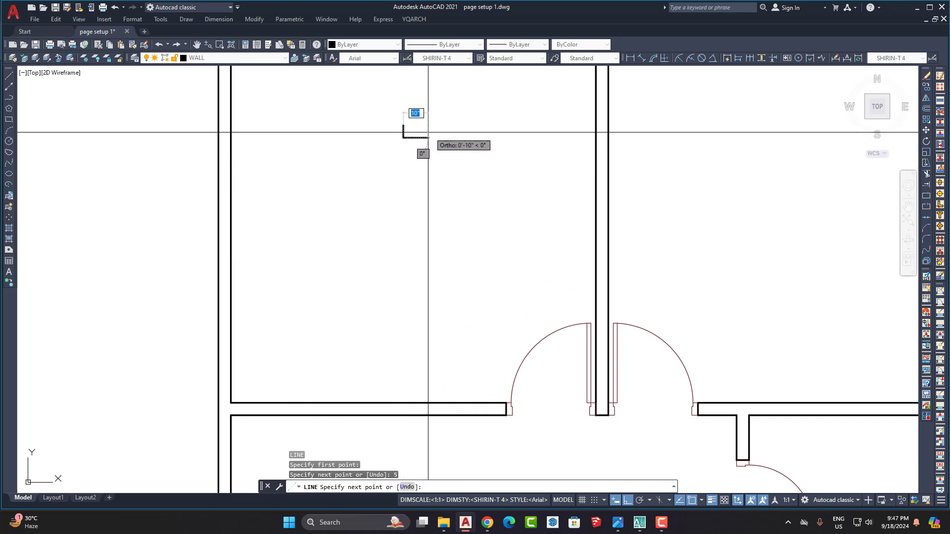
{"action": "scroll", "coordinate": [410, 139], "scroll_direction": "up", "scroll_amount": 10}
{"action": "middle_click_drag", "start_coordinate": [632, 311], "coordinate": [522, 299]}
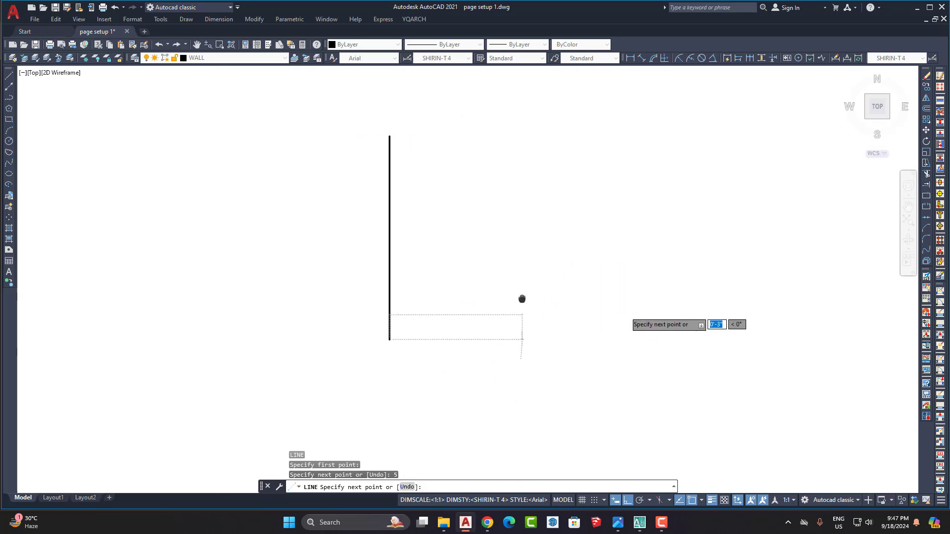
{"action": "type", "text": "2.5+"}
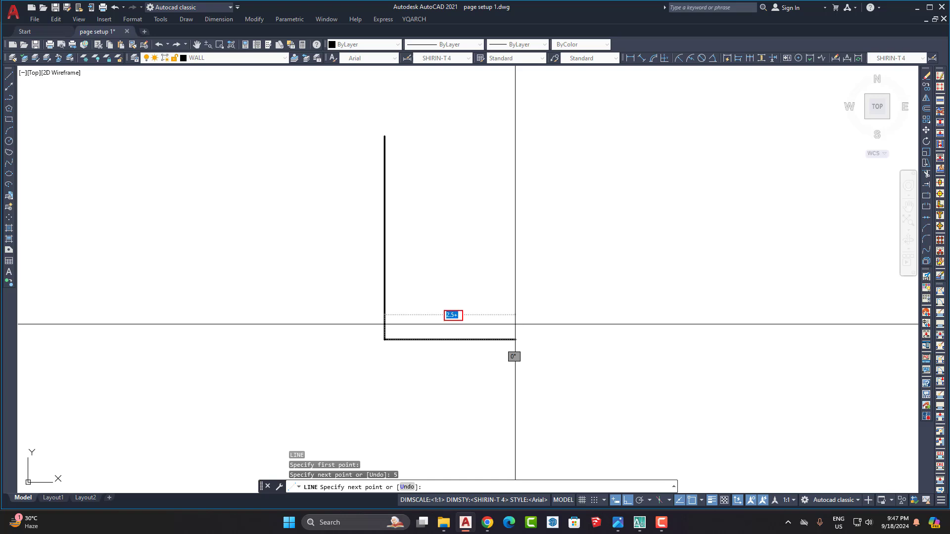
{"action": "key", "text": "Escape"}
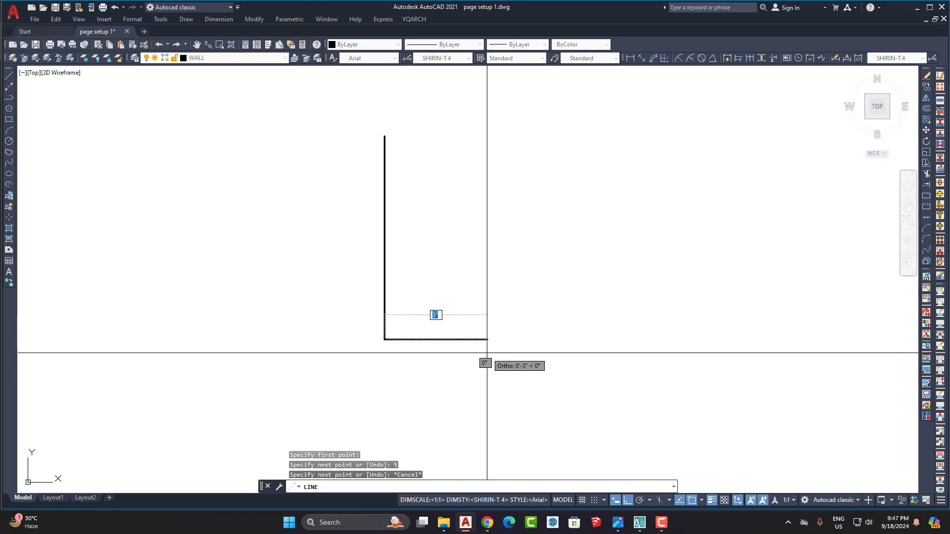
{"action": "type", "text": "2.5"}
{"action": "key", "text": "Return"}
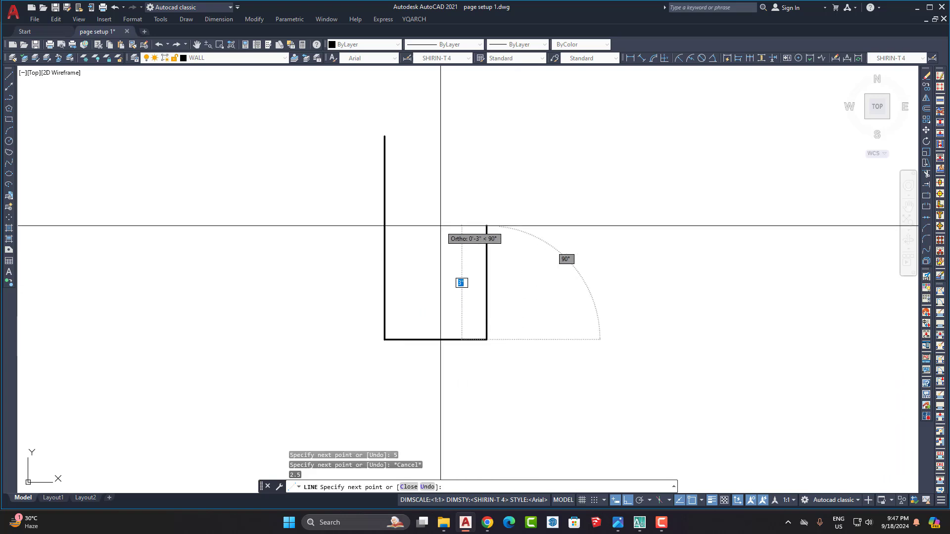
Finish the stepped frame outline with segments 3.5" up, 0.5" west and 1.5" up, and close it at the starting point.
{"action": "type", "text": "3.5"}
{"action": "key", "text": "Return"}
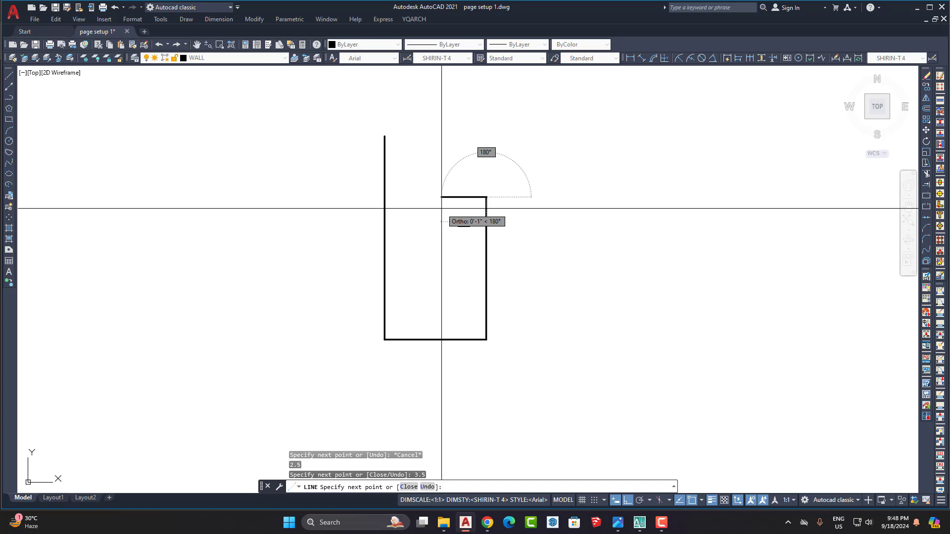
{"action": "type", "text": "."}
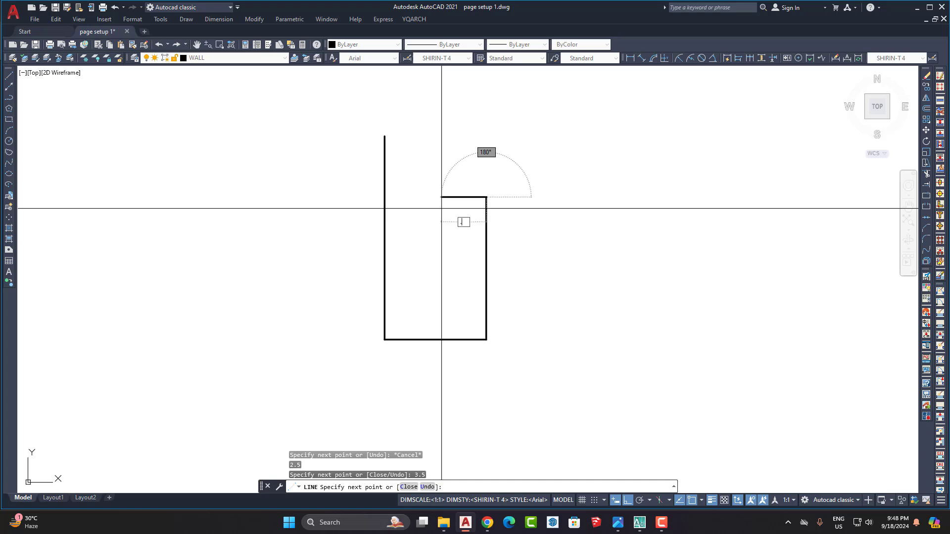
{"action": "type", "text": "5"}
{"action": "key", "text": "Return"}
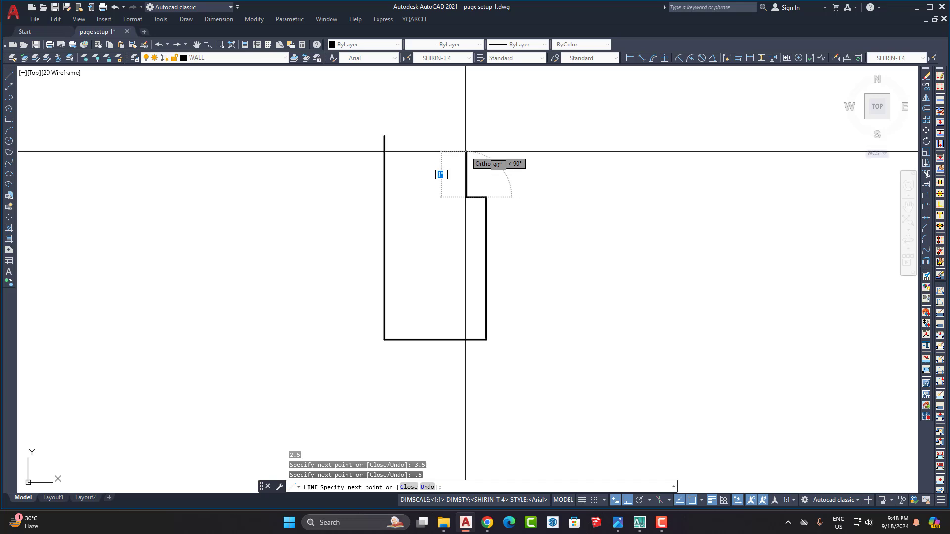
{"action": "type", "text": "1.5"}
{"action": "key", "text": "Return"}
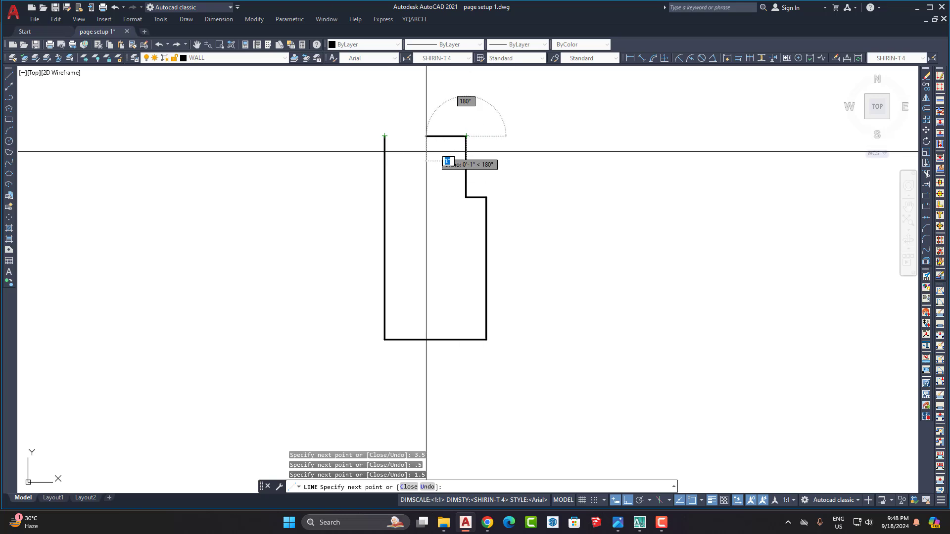
{"action": "left_click", "coordinate": [385, 147]}
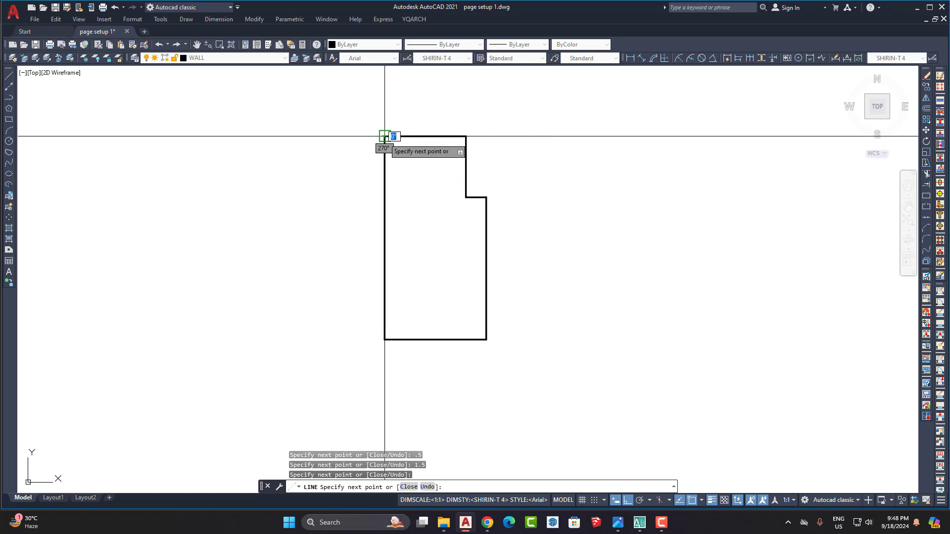
End the Line command and look over the closed door-frame outline in the upper-west room.
{"action": "key", "text": "Escape"}
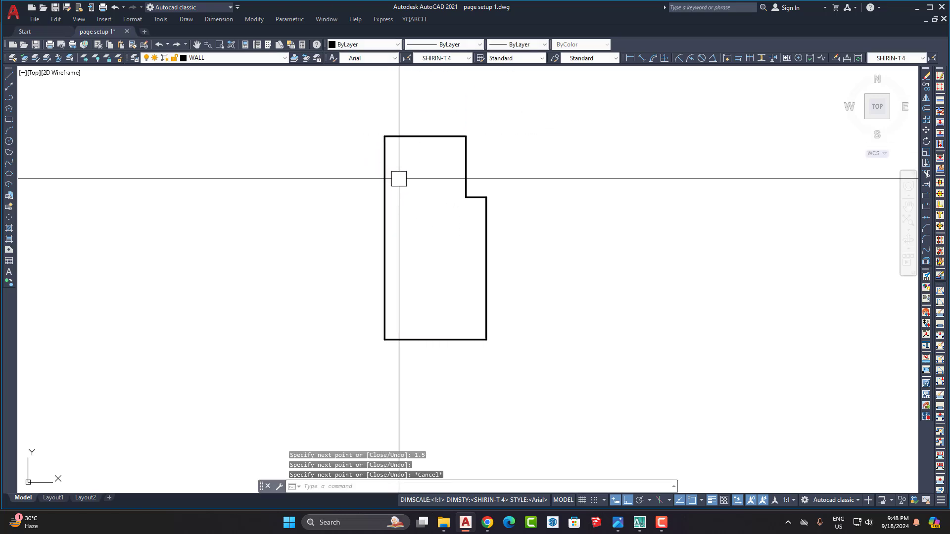
{"action": "scroll", "coordinate": [398, 178], "scroll_direction": "down", "scroll_amount": 5}
{"action": "scroll", "coordinate": [411, 193], "scroll_direction": "up", "scroll_amount": 5}
{"action": "middle_click_drag", "start_coordinate": [411, 191], "coordinate": [438, 228]}
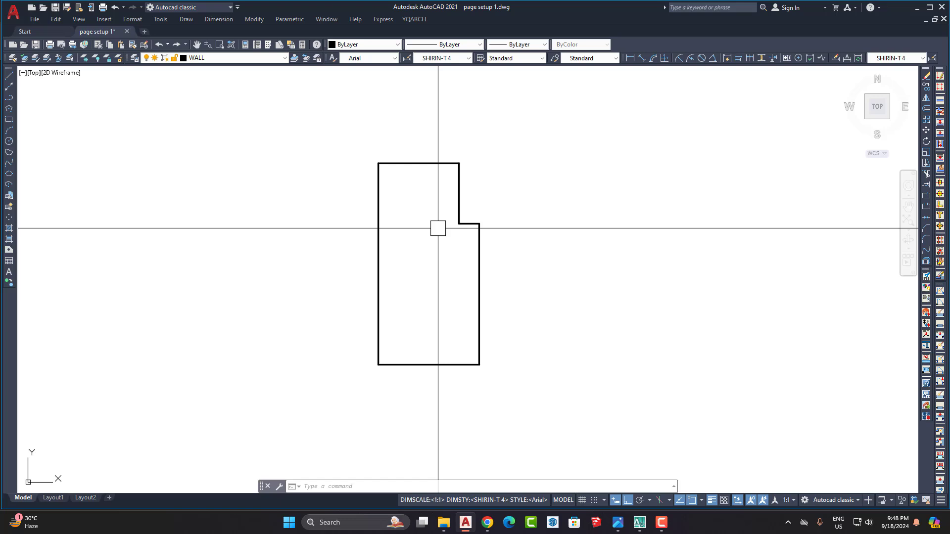
{"action": "scroll", "coordinate": [461, 253], "scroll_direction": "down", "scroll_amount": 2}
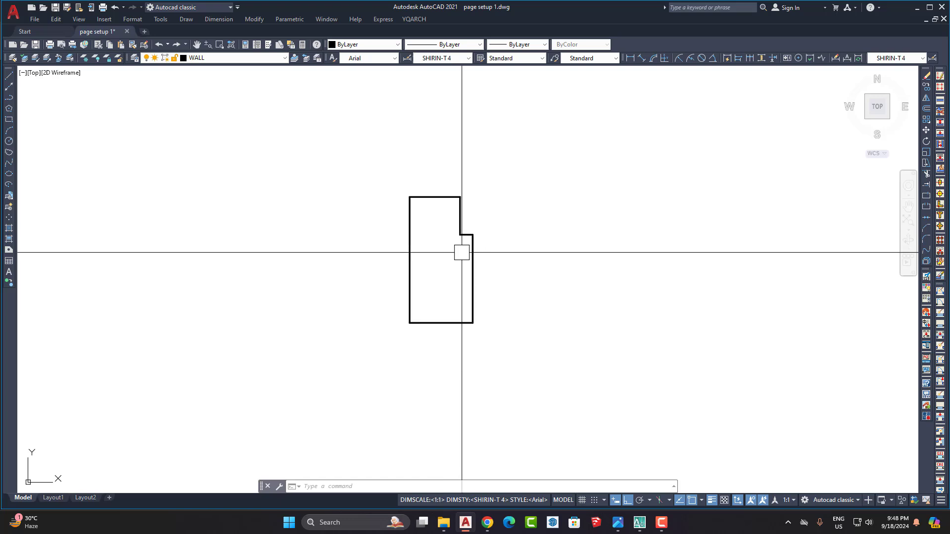
{"action": "scroll", "coordinate": [444, 208], "scroll_direction": "up", "scroll_amount": 2}
Inspect the door-frame outline's segments by selecting its short upper edge, then the whole profile, clearing the selection each time.
{"action": "left_click", "coordinate": [441, 191]}
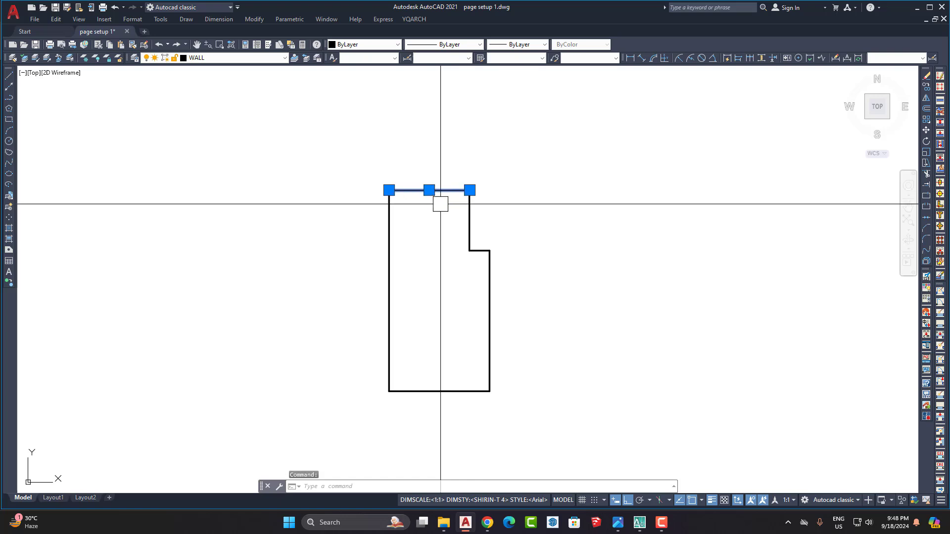
{"action": "scroll", "coordinate": [443, 216], "scroll_direction": "down", "scroll_amount": 2}
{"action": "key", "text": "Escape"}
{"action": "left_click", "coordinate": [387, 155]}
{"action": "left_click", "coordinate": [517, 384]}
{"action": "key", "text": "Escape"}
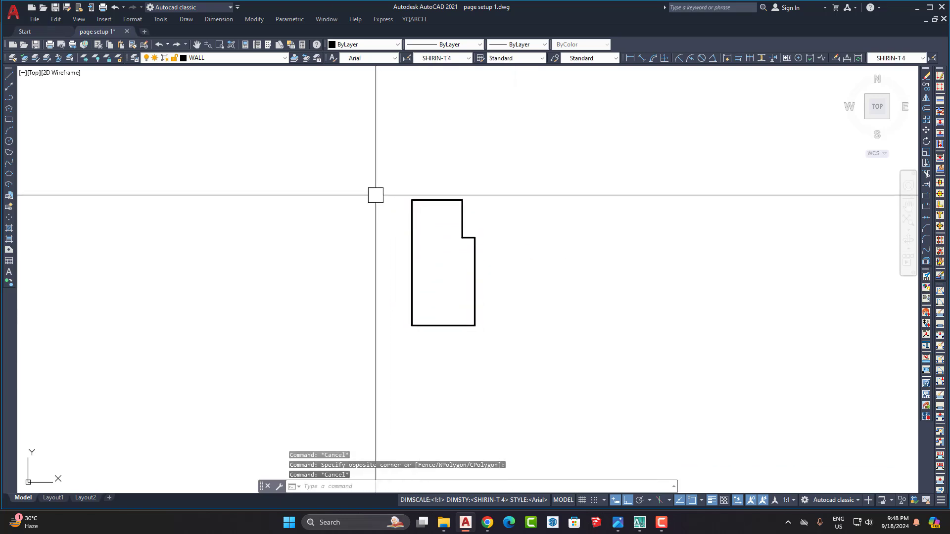
{"action": "left_click", "coordinate": [360, 158]}
{"action": "left_click", "coordinate": [509, 377]}
{"action": "key", "text": "Escape"}
{"action": "scroll", "coordinate": [463, 258], "scroll_direction": "up", "scroll_amount": 2}
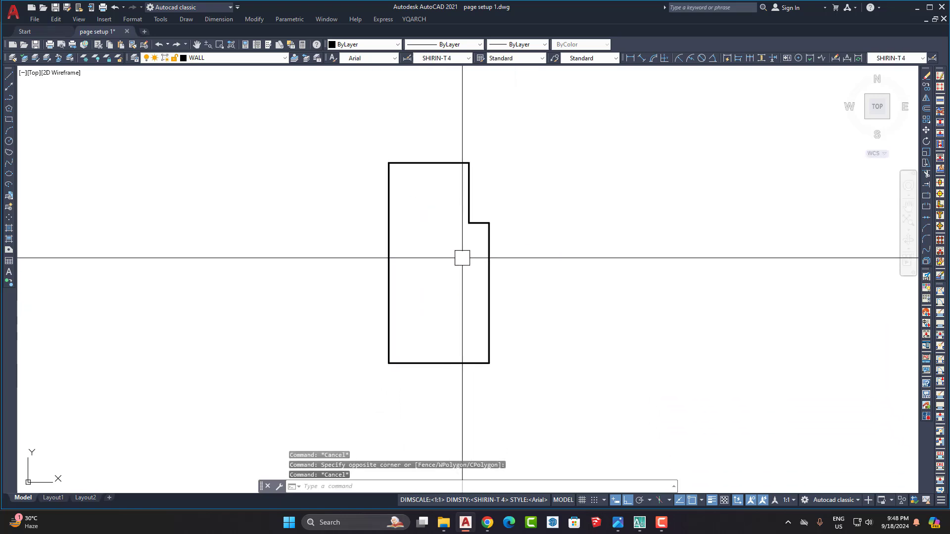
{"action": "left_click", "coordinate": [485, 251]}
{"action": "key", "text": "Escape"}
{"action": "scroll", "coordinate": [448, 268], "scroll_direction": "down", "scroll_amount": 3}
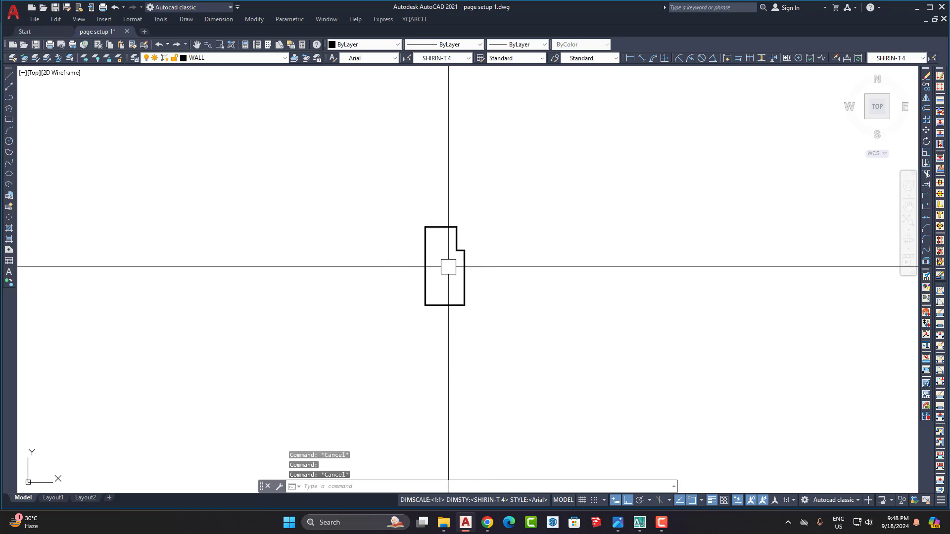
{"action": "left_click", "coordinate": [8, 97]}
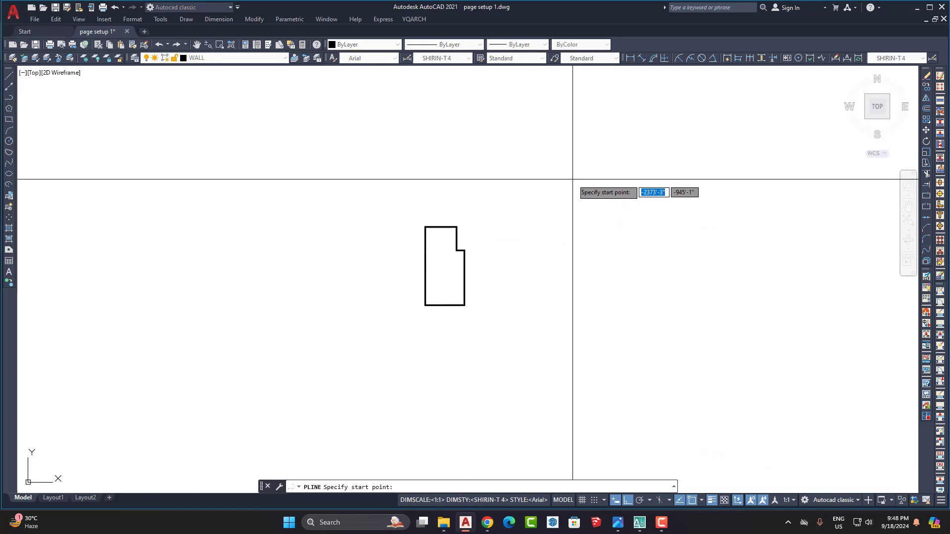
{"action": "key", "text": "Escape"}
Switch to Drawing1.dwg in AutoCAD 2007, try a 5-unit line straight down beside the LINEAR rectangle, and undo it.
{"action": "left_click", "coordinate": [641, 525]}
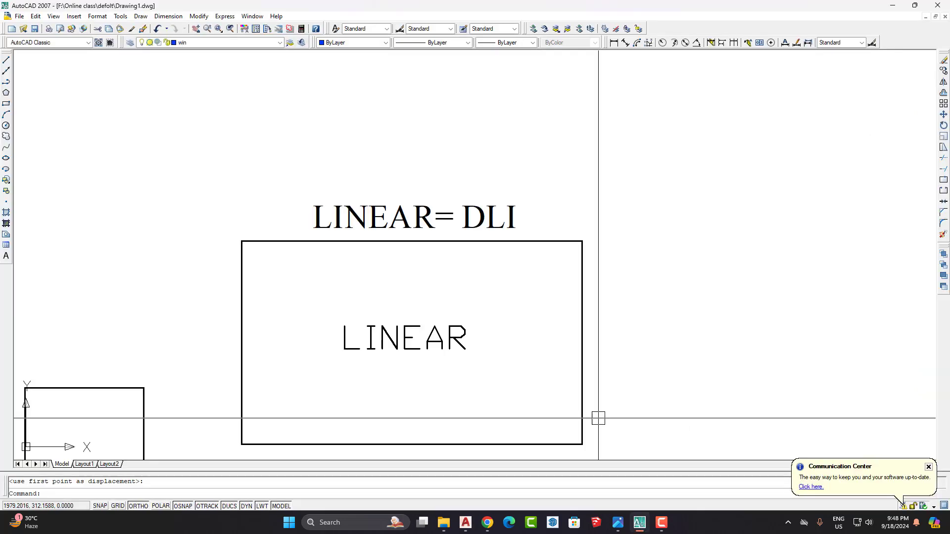
{"action": "middle_click_drag", "start_coordinate": [556, 261], "coordinate": [386, 177]}
{"action": "type", "text": "l"}
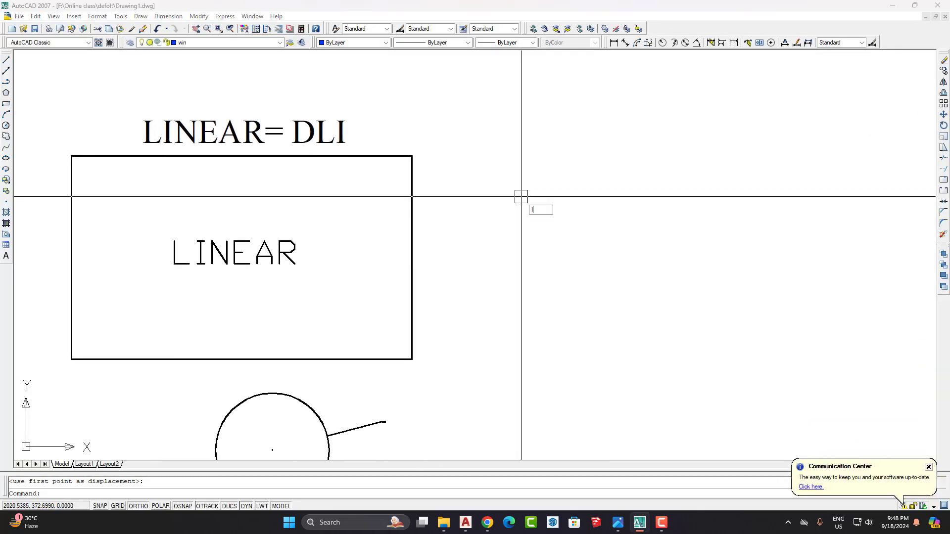
{"action": "key", "text": "Return"}
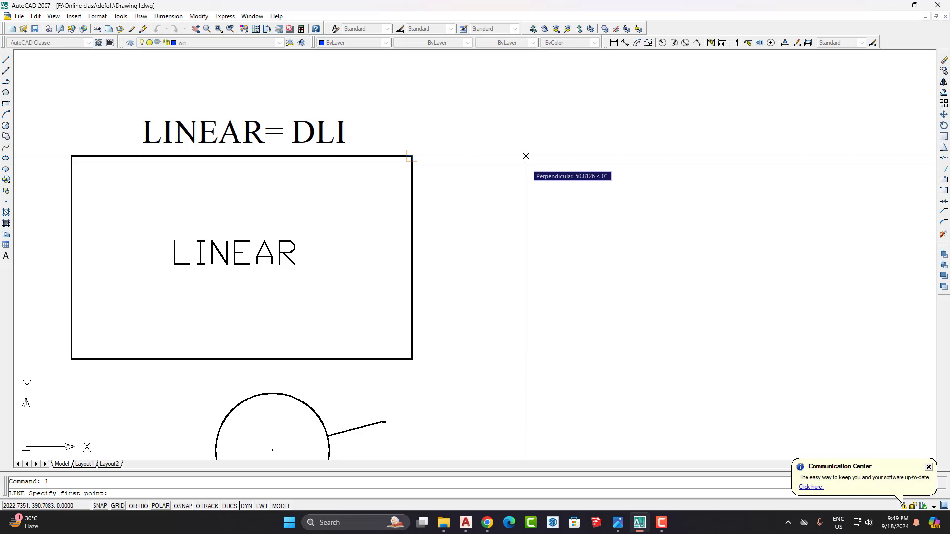
{"action": "left_click", "coordinate": [526, 156]}
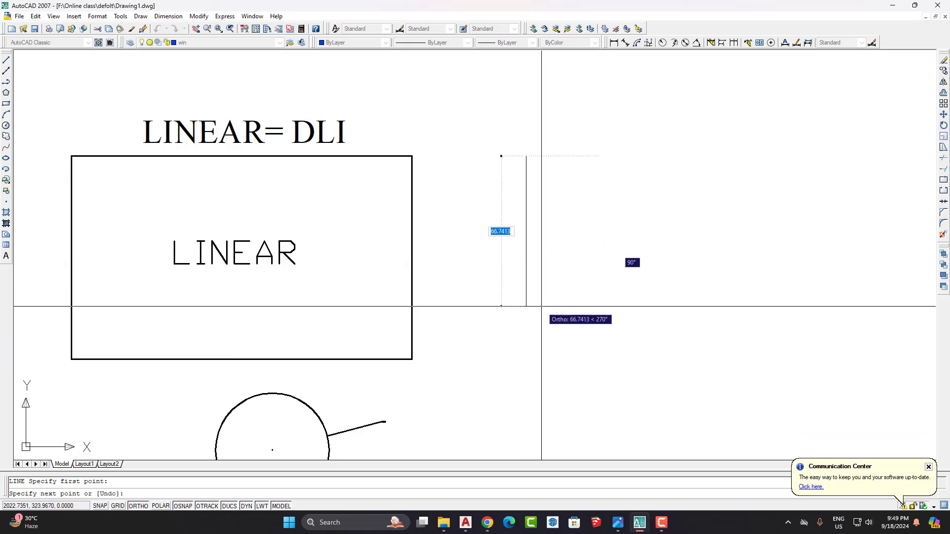
{"action": "type", "text": "5"}
{"action": "key", "text": "Return"}
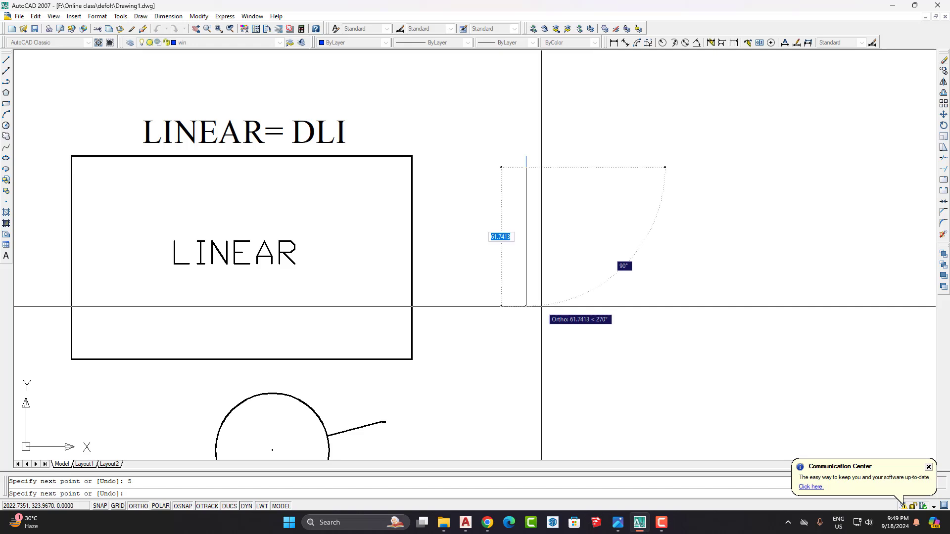
{"action": "scroll", "coordinate": [536, 161], "scroll_direction": "up", "scroll_amount": 5}
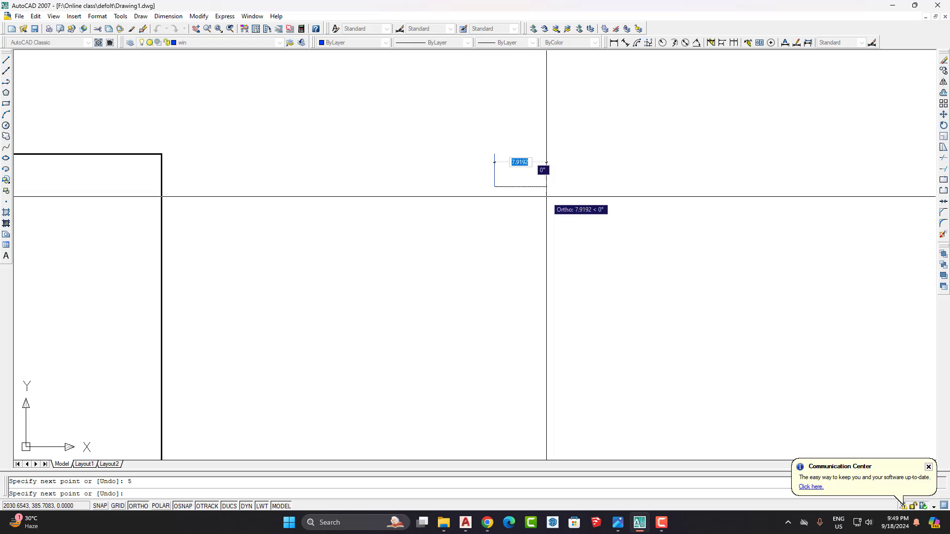
{"action": "key", "text": "ctrl+z"}
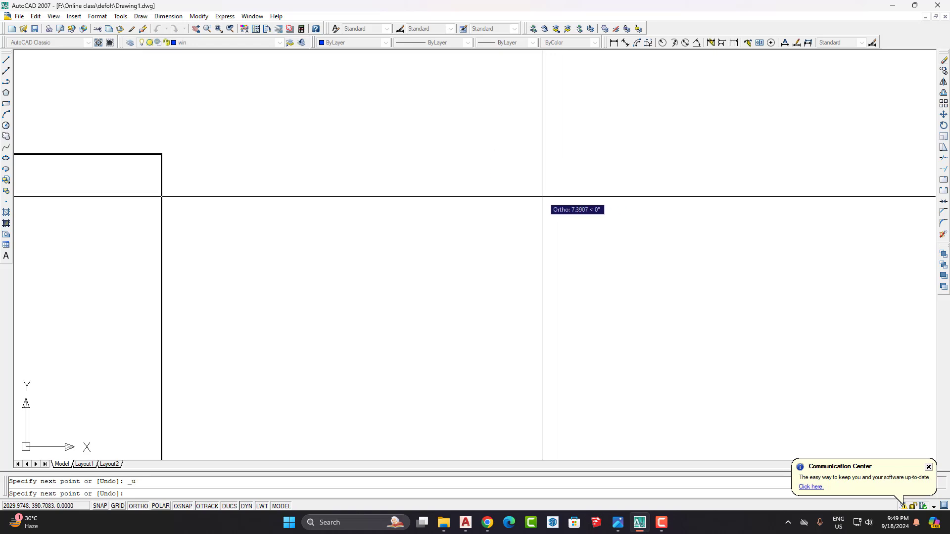
{"action": "key", "text": "Escape"}
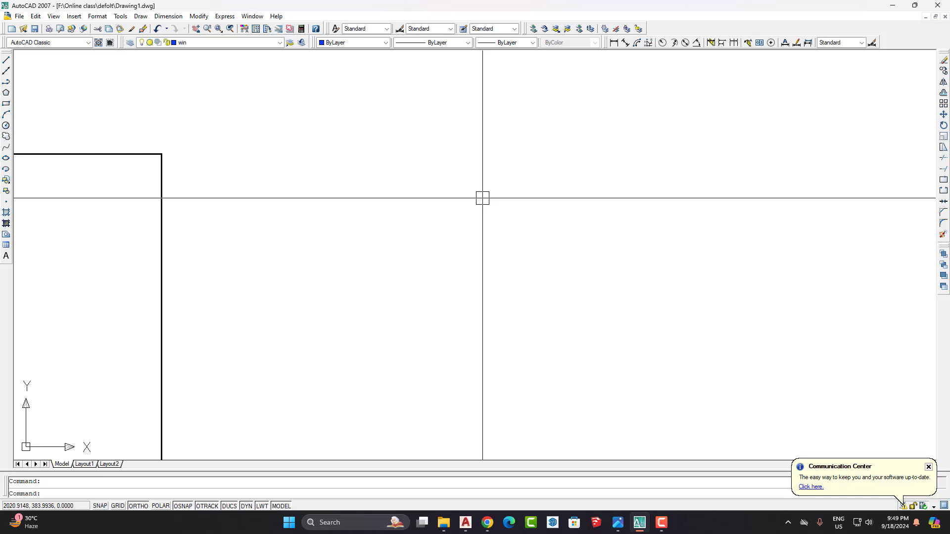
{"action": "type", "text": "l"}
{"action": "key", "text": "Return"}
{"action": "left_click", "coordinate": [498, 157]}
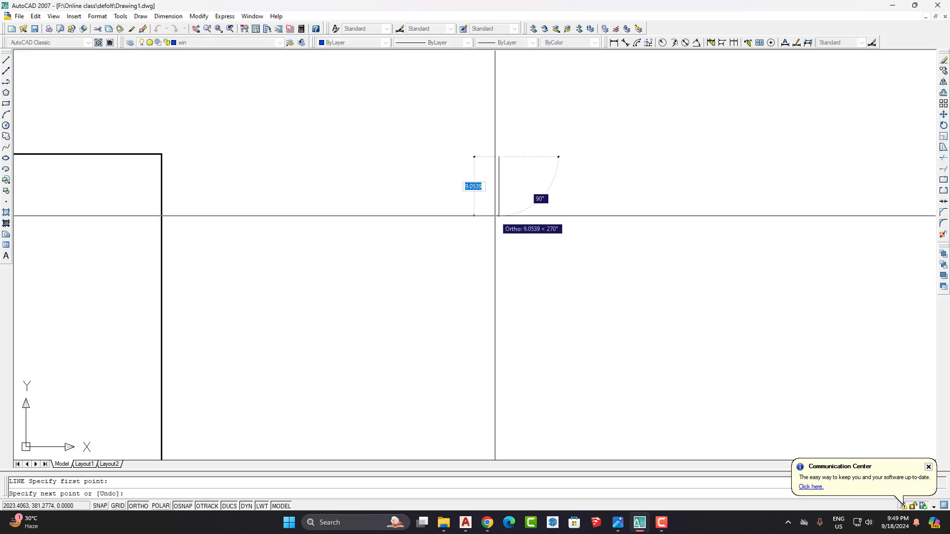
{"action": "key", "text": "Escape"}
{"action": "type", "text": "l"}
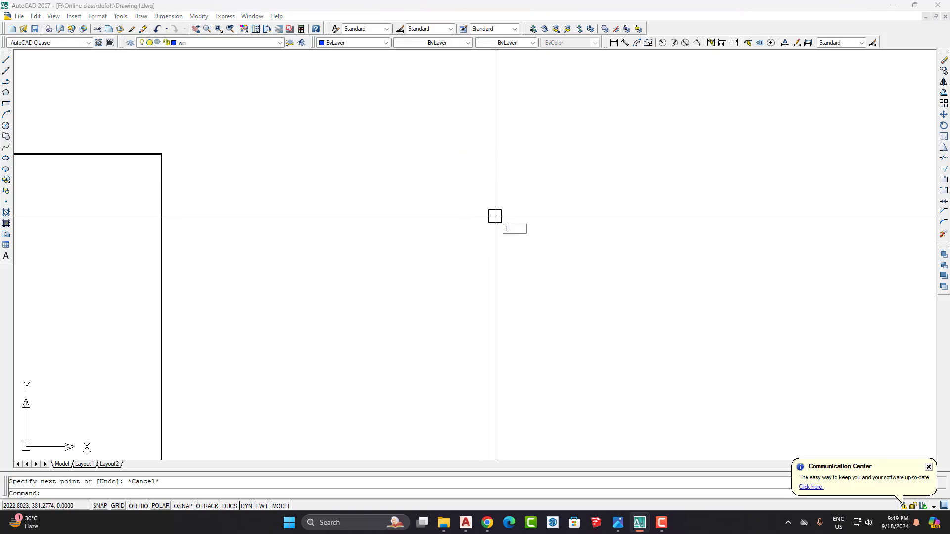
{"action": "key", "text": "Return"}
{"action": "left_click", "coordinate": [492, 147]}
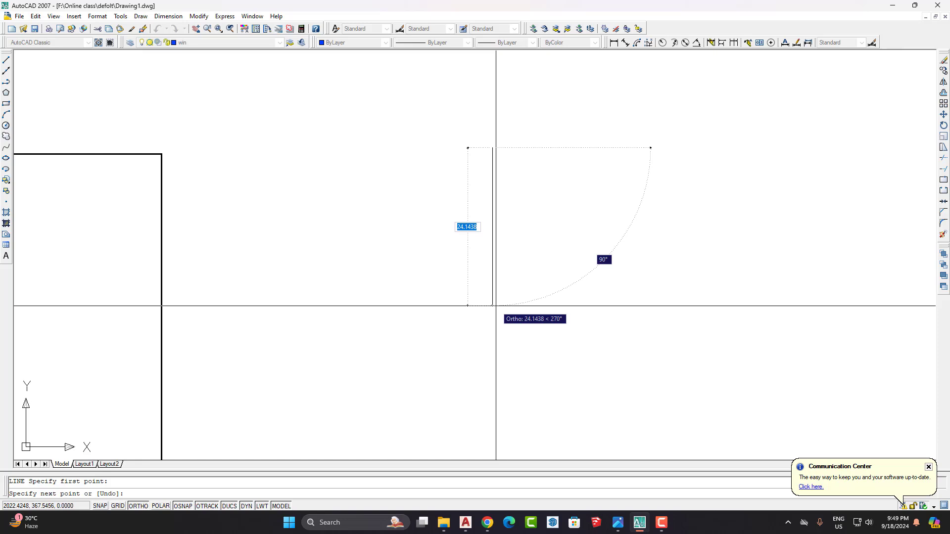
{"action": "key", "text": "Escape"}
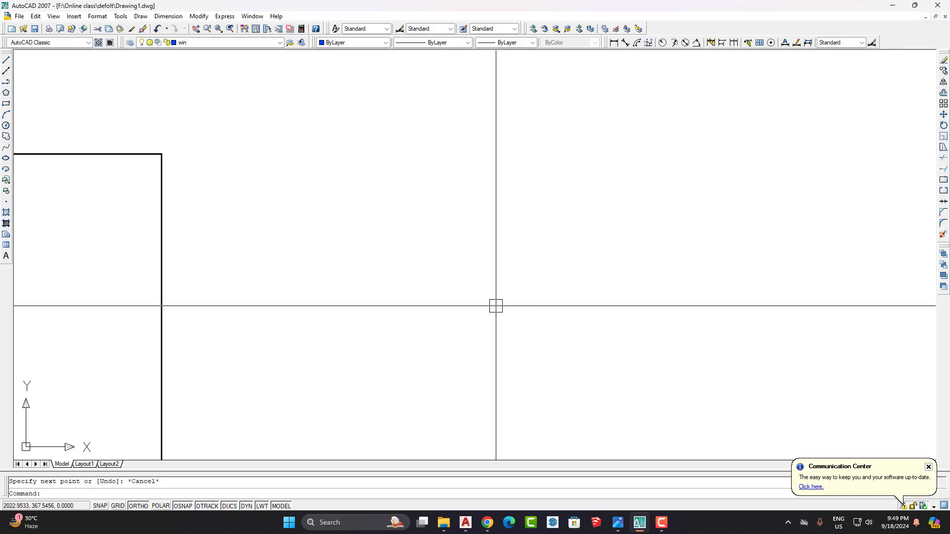
Return to the floor plan in AutoCAD 2021 and delete the door-frame outline from the upper-west room.
{"action": "left_click", "coordinate": [465, 523]}
{"action": "scroll", "coordinate": [494, 257], "scroll_direction": "up", "scroll_amount": 9}
{"action": "middle_click_drag", "start_coordinate": [500, 269], "coordinate": [448, 211]}
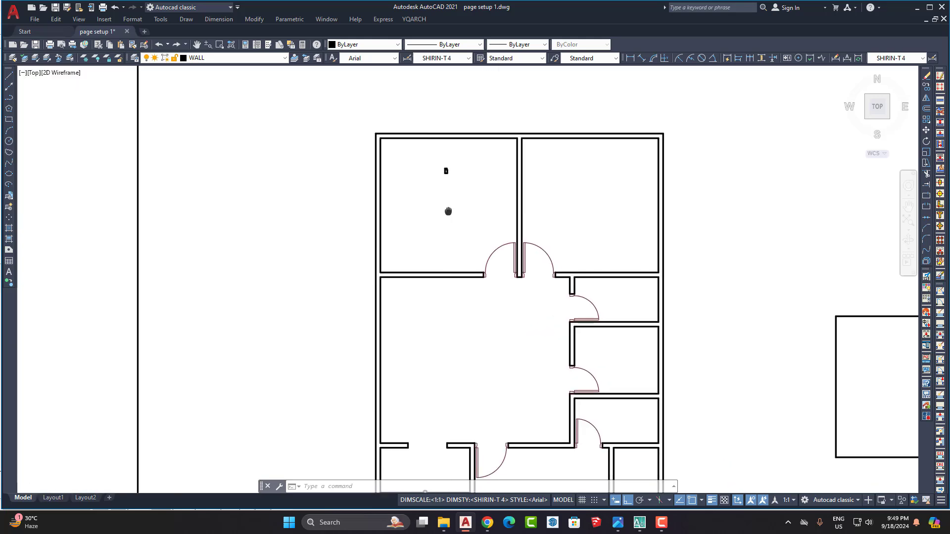
{"action": "scroll", "coordinate": [469, 222], "scroll_direction": "down", "scroll_amount": 3}
{"action": "scroll", "coordinate": [504, 238], "scroll_direction": "up", "scroll_amount": 1}
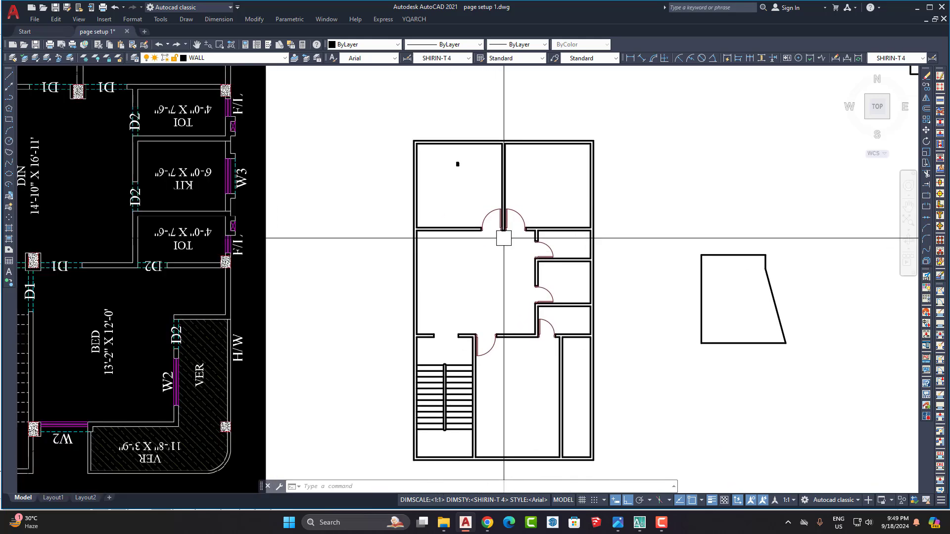
{"action": "scroll", "coordinate": [447, 170], "scroll_direction": "up", "scroll_amount": 3}
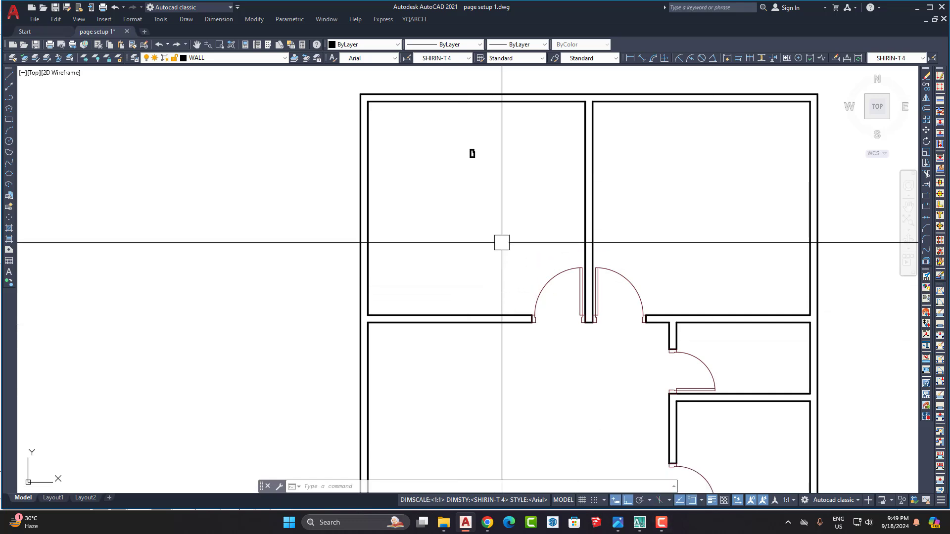
{"action": "scroll", "coordinate": [475, 164], "scroll_direction": "up", "scroll_amount": 6}
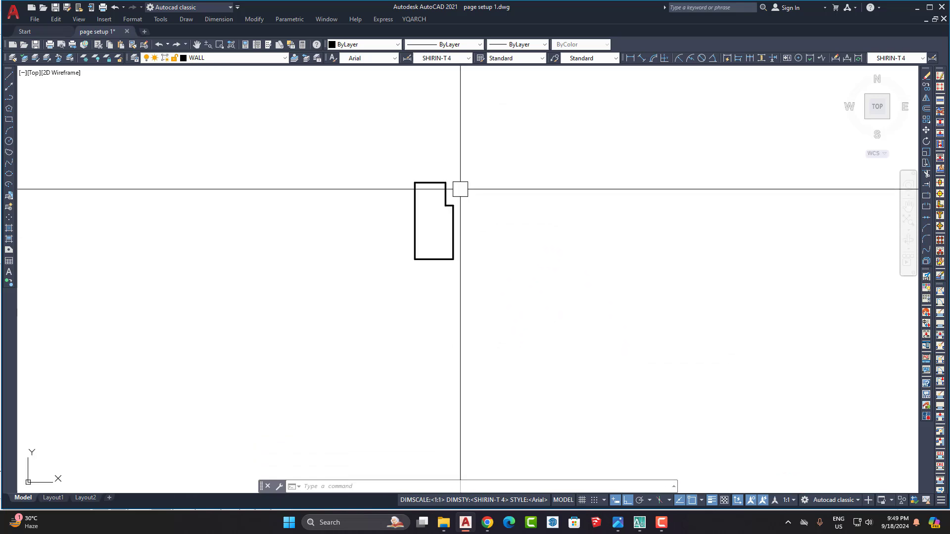
{"action": "left_click", "coordinate": [504, 145]}
{"action": "left_click", "coordinate": [396, 258]}
{"action": "key", "text": "Delete"}
{"action": "left_click", "coordinate": [454, 267]}
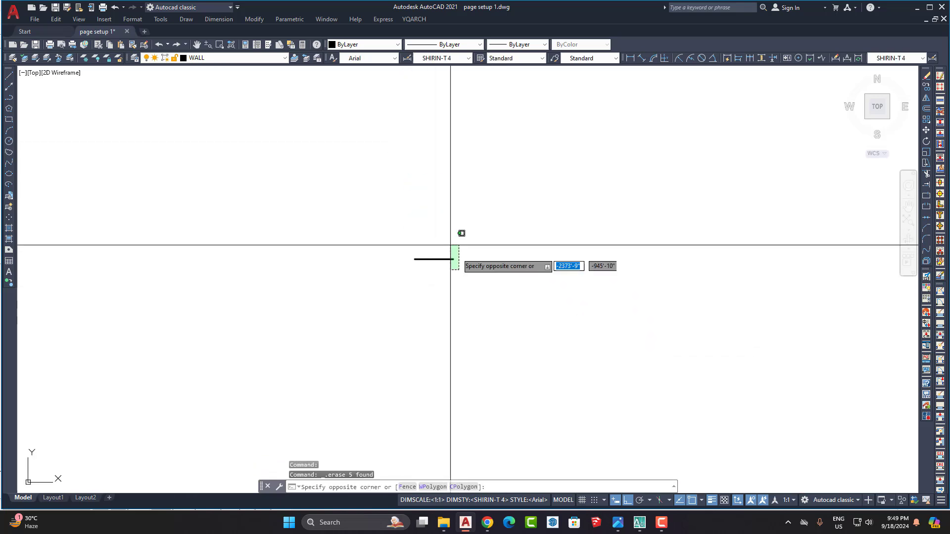
{"action": "left_click", "coordinate": [397, 263]}
{"action": "key", "text": "Delete"}
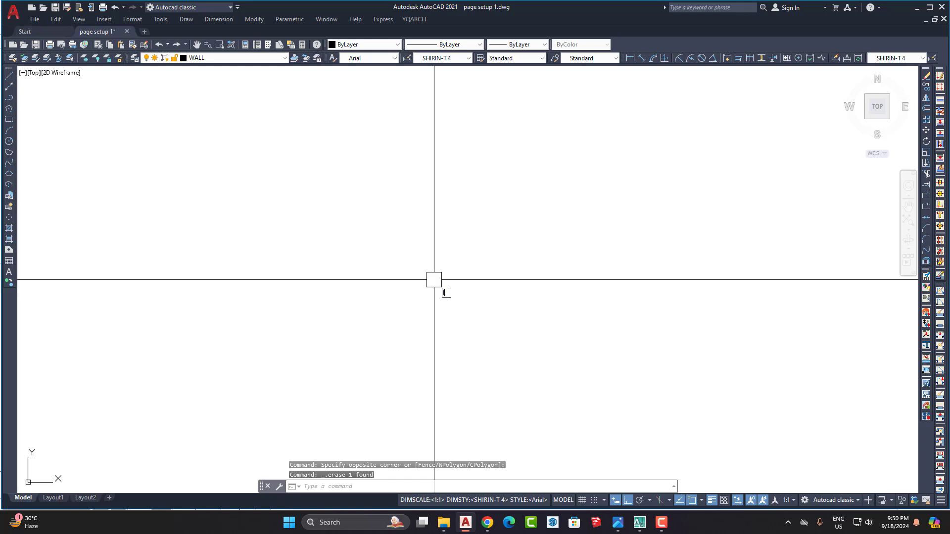
Redraw the stepped frame outline with lines 5" down, 2.5" east, 3.5" up, 0.5" west and 1.5" up, closed at its starting point.
{"action": "key", "text": "Return"}
{"action": "left_click", "coordinate": [463, 161]}
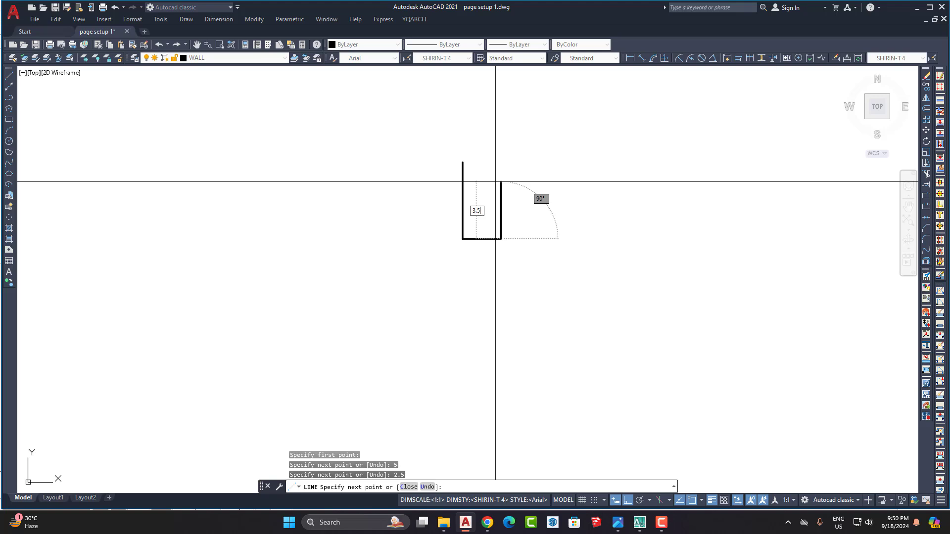
{"action": "key", "text": "Return"}
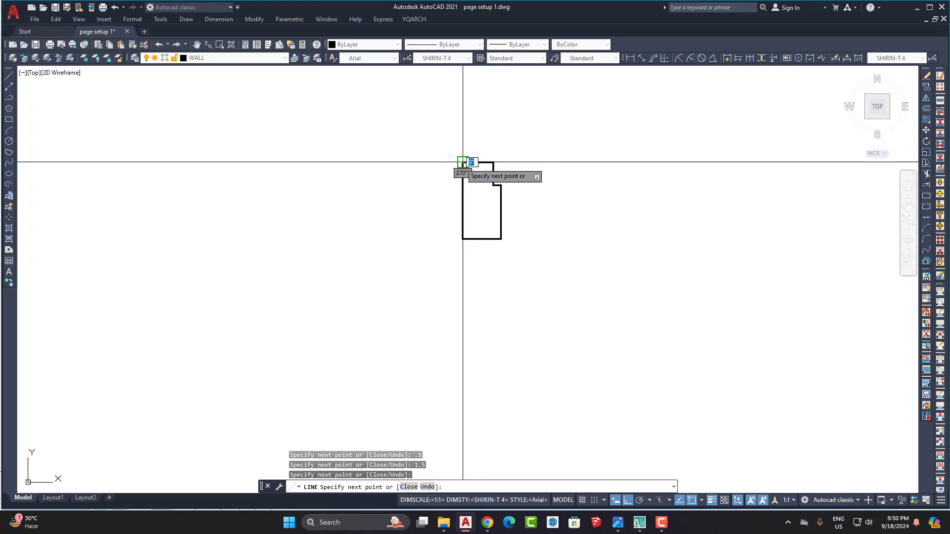
{"action": "key", "text": "Return"}
Inspect the redrawn door-frame outline up close by selecting all its segments several times, leaving nothing selected.
{"action": "scroll", "coordinate": [463, 162], "scroll_direction": "up", "scroll_amount": 5}
{"action": "left_click", "coordinate": [323, 133]}
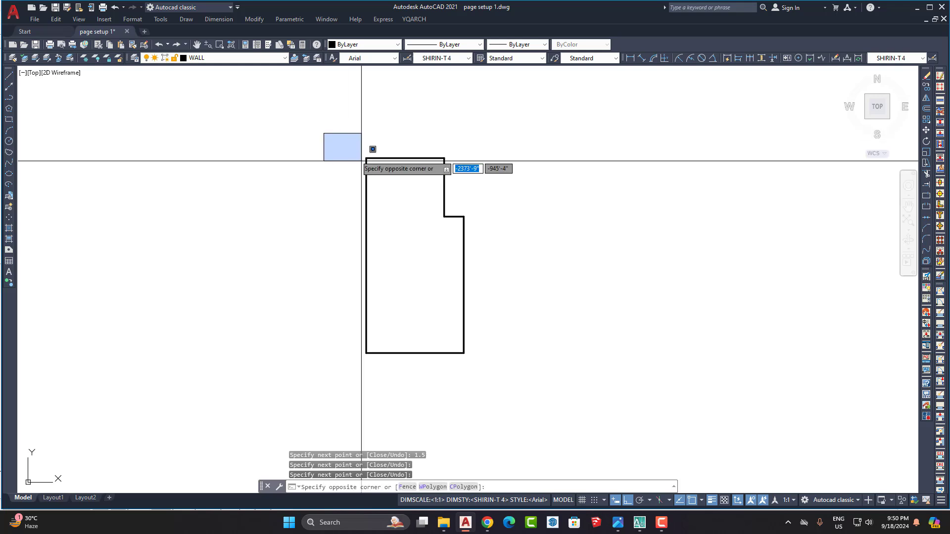
{"action": "left_click", "coordinate": [509, 388]}
{"action": "key", "text": "Escape"}
{"action": "left_click", "coordinate": [340, 129]}
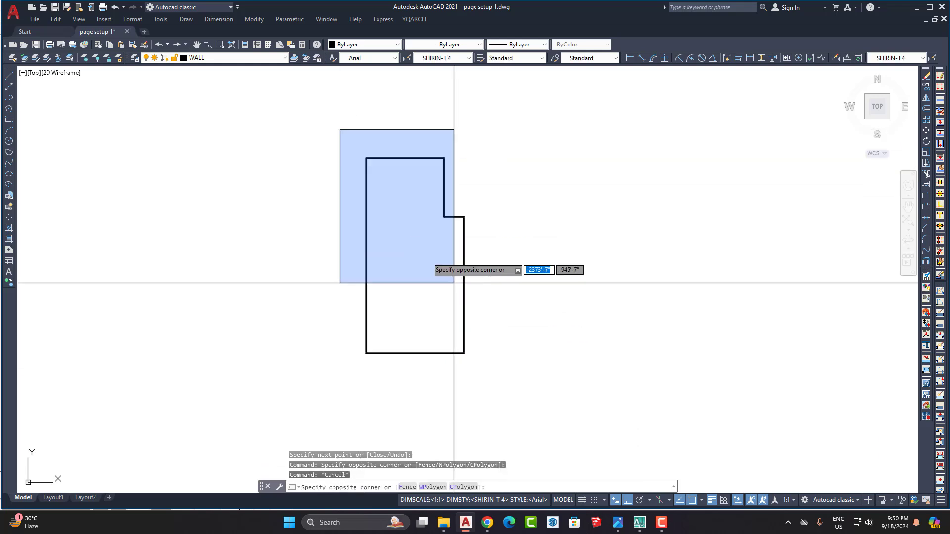
{"action": "left_click", "coordinate": [483, 365]}
{"action": "key", "text": "Escape"}
{"action": "left_click", "coordinate": [340, 121]}
{"action": "left_click", "coordinate": [482, 382]}
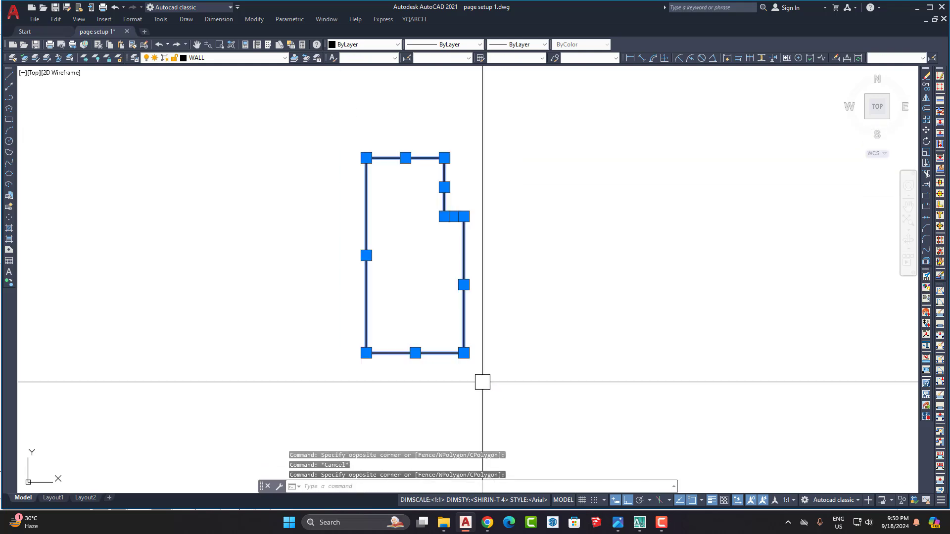
{"action": "key", "text": "Escape"}
Switch to Drawing1.dwg in AutoCAD 2007 and look over the LINEAR example and the surrounding practice shapes.
{"action": "left_click", "coordinate": [642, 518]}
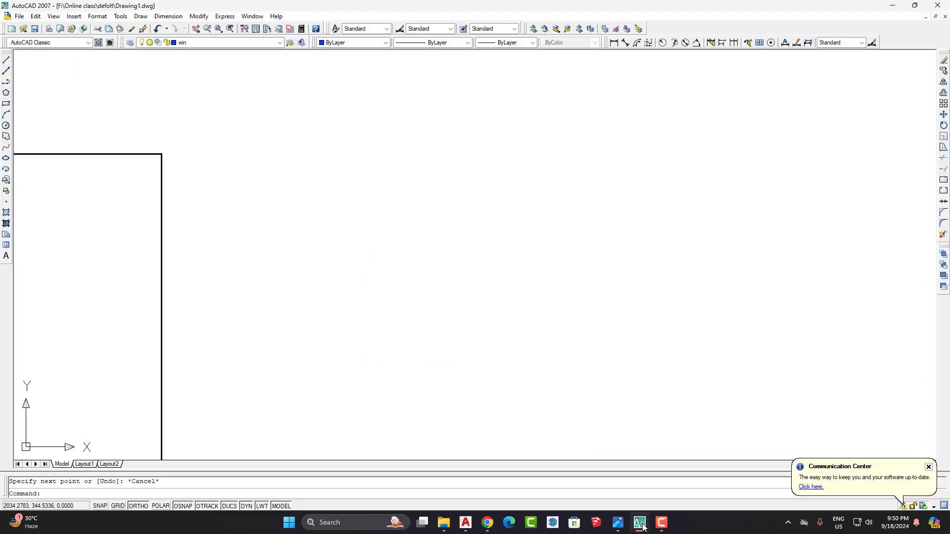
{"action": "scroll", "coordinate": [529, 253], "scroll_direction": "down", "scroll_amount": 4}
{"action": "scroll", "coordinate": [454, 228], "scroll_direction": "up", "scroll_amount": 1}
{"action": "scroll", "coordinate": [547, 257], "scroll_direction": "up", "scroll_amount": 2}
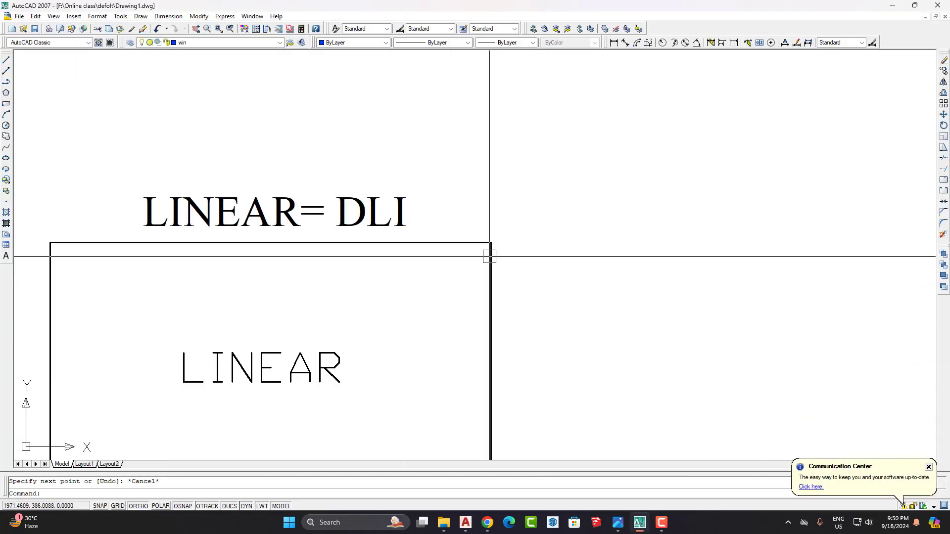
{"action": "scroll", "coordinate": [452, 262], "scroll_direction": "down", "scroll_amount": 5}
{"action": "scroll", "coordinate": [435, 218], "scroll_direction": "up", "scroll_amount": 8}
{"action": "scroll", "coordinate": [432, 211], "scroll_direction": "down", "scroll_amount": 10}
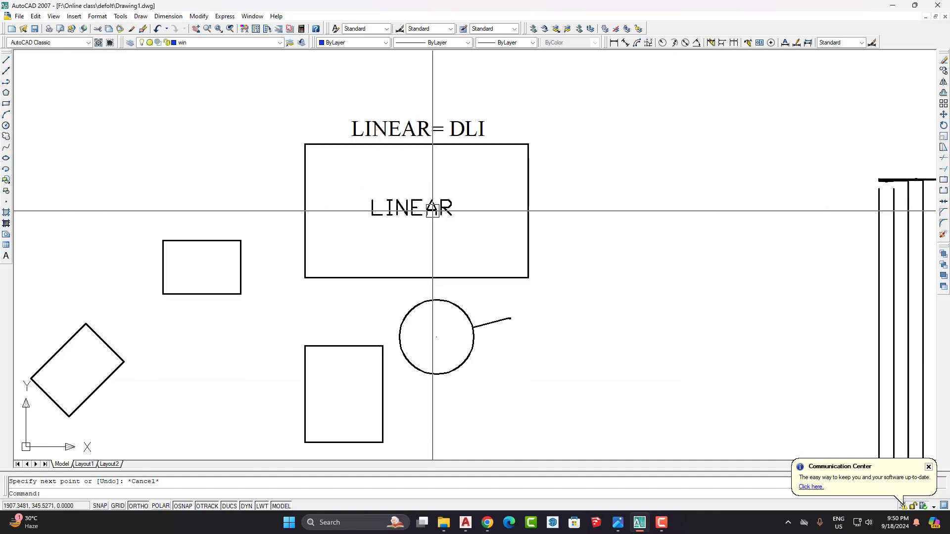
{"action": "scroll", "coordinate": [486, 240], "scroll_direction": "up", "scroll_amount": 3}
{"action": "scroll", "coordinate": [536, 193], "scroll_direction": "up", "scroll_amount": 6}
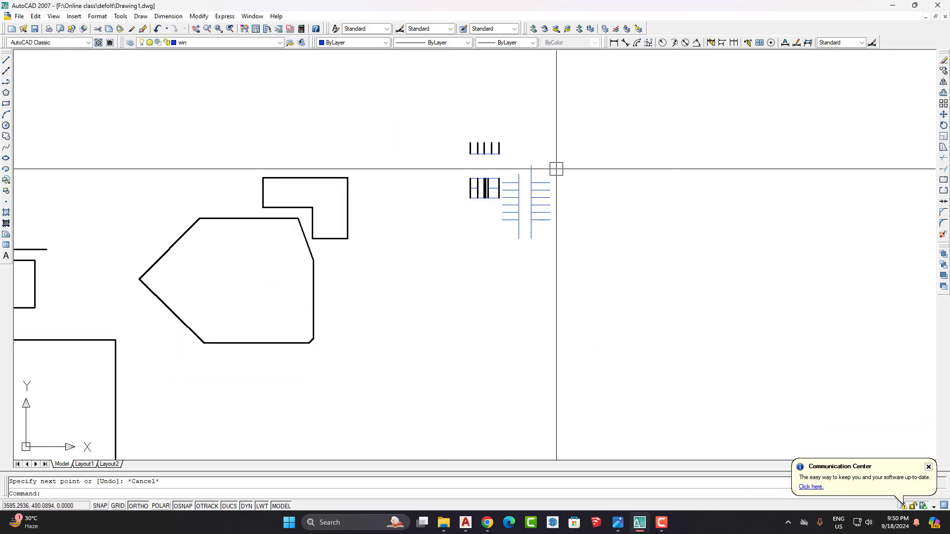
{"action": "scroll", "coordinate": [542, 181], "scroll_direction": "up", "scroll_amount": 9}
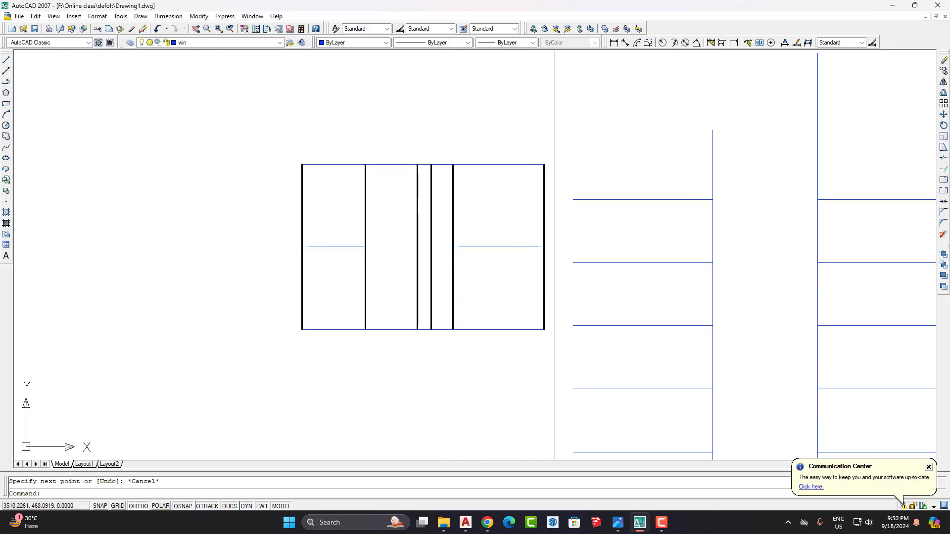
{"action": "left_click", "coordinate": [613, 43]}
{"action": "left_click", "coordinate": [496, 164]}
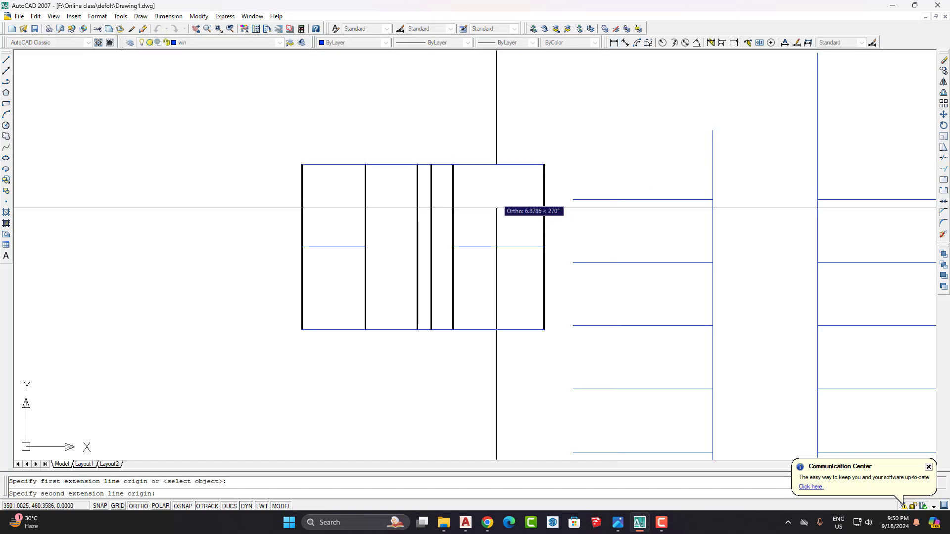
{"action": "scroll", "coordinate": [496, 247], "scroll_direction": "up", "scroll_amount": 4}
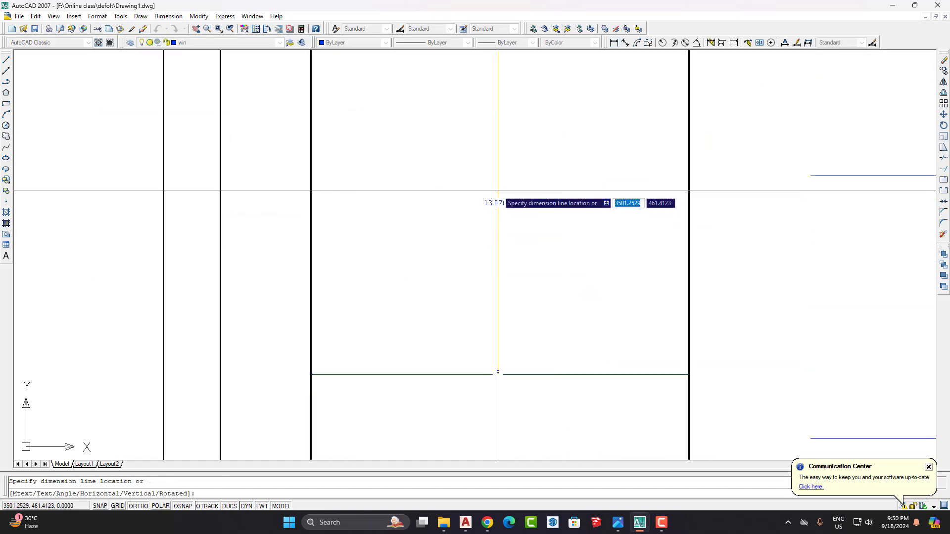
{"action": "scroll", "coordinate": [491, 197], "scroll_direction": "down", "scroll_amount": 4}
{"action": "key", "text": "Escape"}
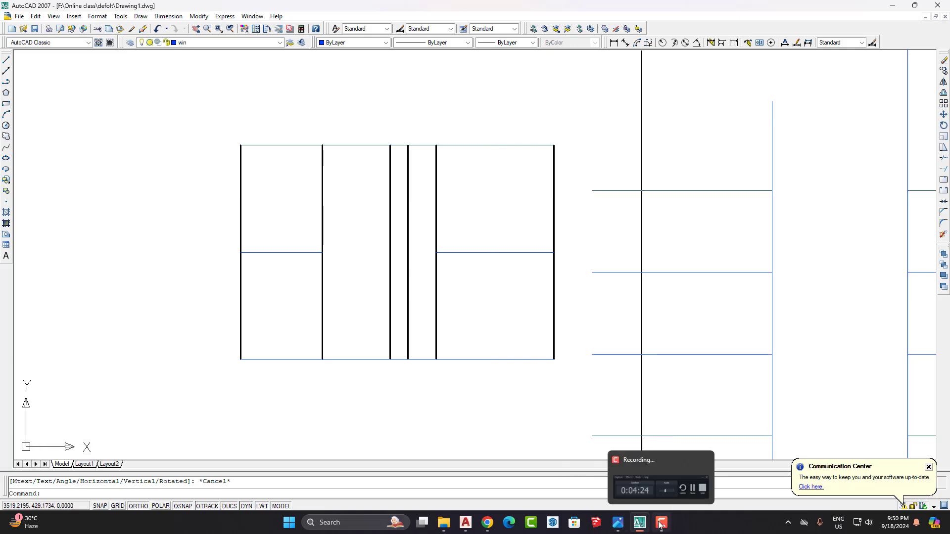
Switch back to the page setup 1.dwg floor plan in AutoCAD 2021.
{"action": "left_click", "coordinate": [640, 523]}
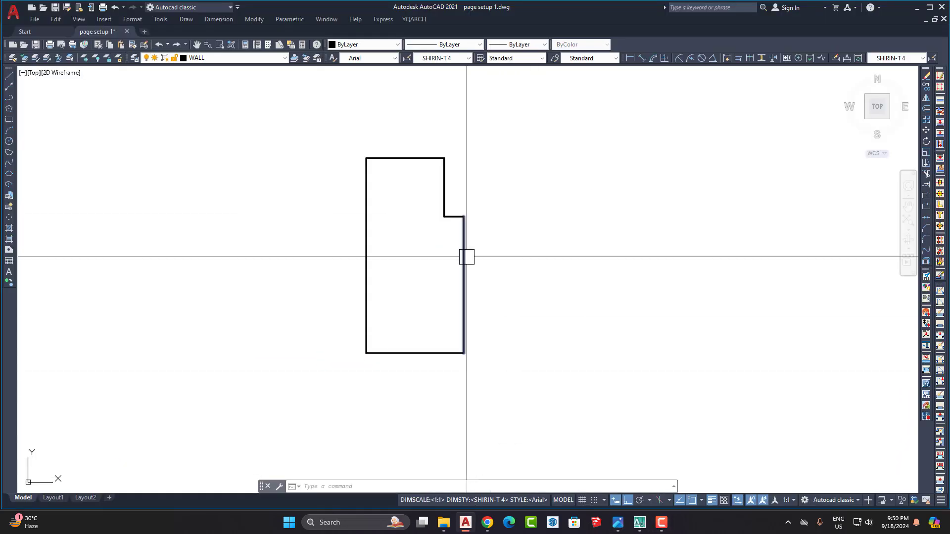
{"action": "left_click", "coordinate": [465, 528]}
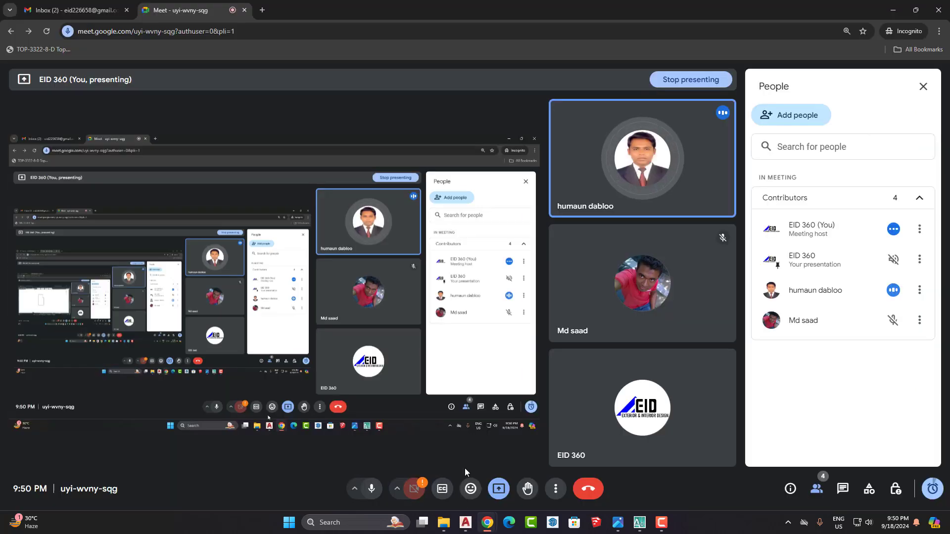
{"action": "left_click", "coordinate": [466, 524]}
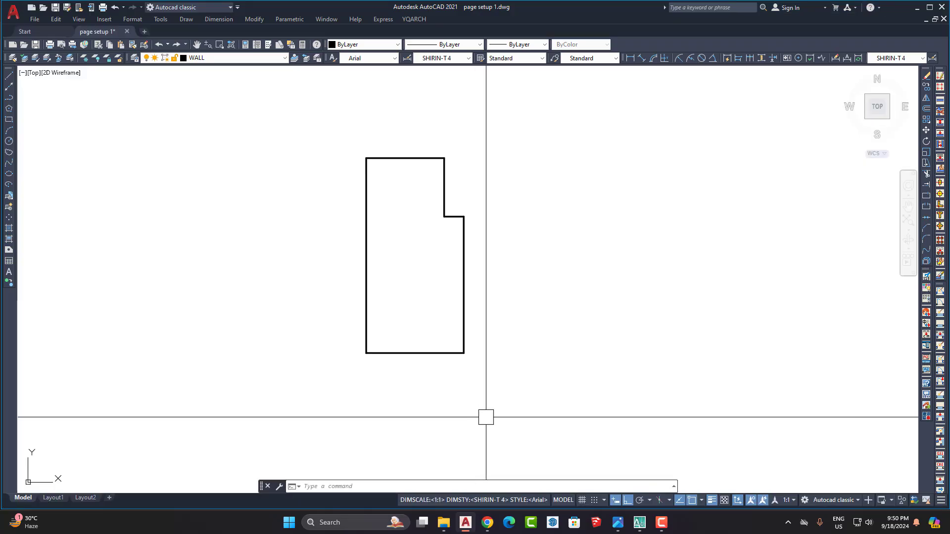
{"action": "scroll", "coordinate": [457, 231], "scroll_direction": "down", "scroll_amount": 7}
{"action": "middle_click_drag", "start_coordinate": [469, 270], "coordinate": [457, 227]}
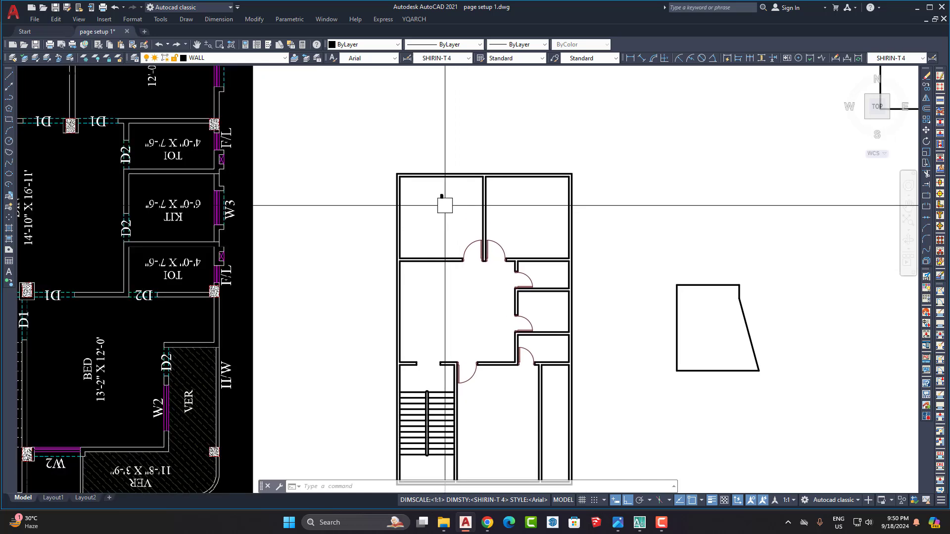
Move the stepped door-frame outline straight down from the upper-west room into the large central room.
{"action": "scroll", "coordinate": [444, 204], "scroll_direction": "up", "scroll_amount": 4}
{"action": "left_click", "coordinate": [426, 173]}
{"action": "left_click", "coordinate": [377, 121]}
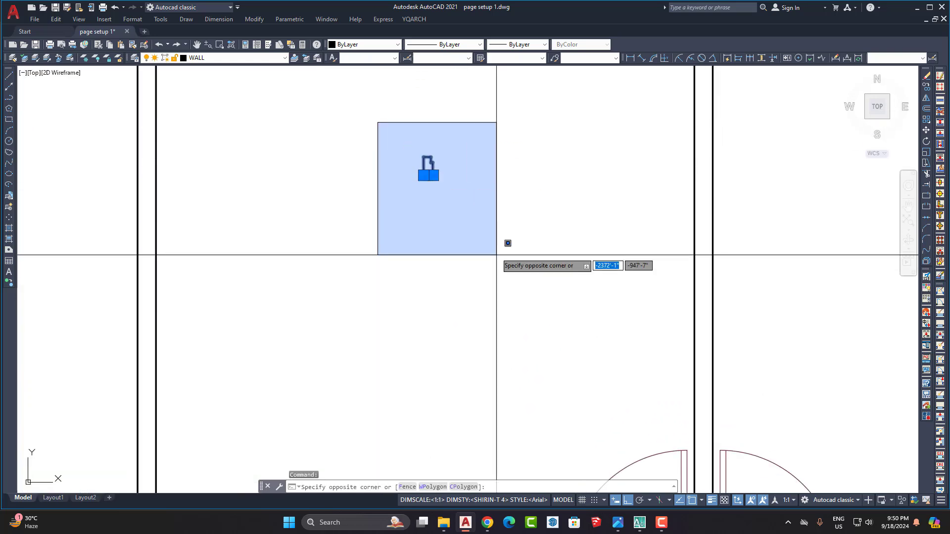
{"action": "left_click", "coordinate": [500, 258]}
{"action": "middle_click_drag", "start_coordinate": [501, 259], "coordinate": [504, 193]}
{"action": "key", "text": "Return"}
{"action": "left_click", "coordinate": [451, 93]}
{"action": "scroll", "coordinate": [461, 181], "scroll_direction": "down", "scroll_amount": 3}
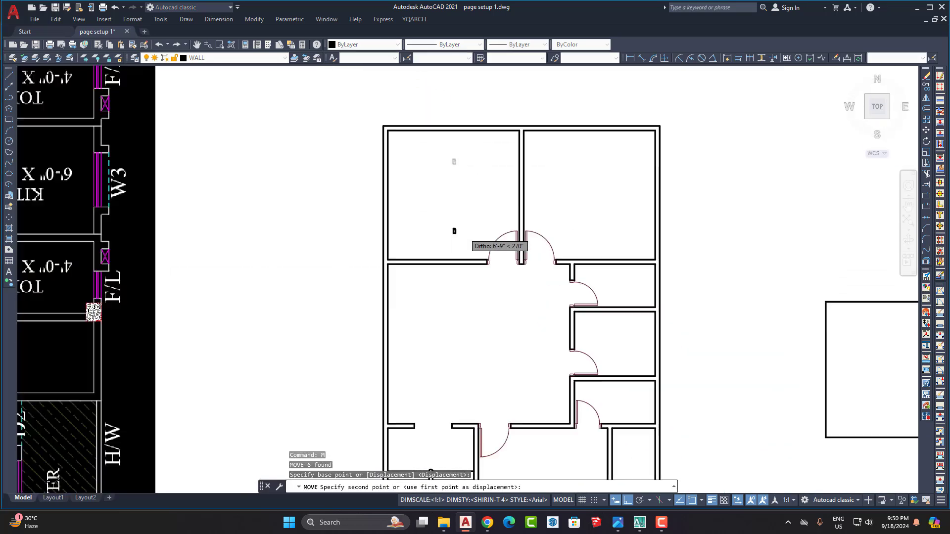
{"action": "left_click", "coordinate": [477, 283]}
Move the stepped outline about 4'-4" east within the central room.
{"action": "scroll", "coordinate": [456, 312], "scroll_direction": "up", "scroll_amount": 5}
{"action": "left_click", "coordinate": [407, 221]}
{"action": "left_click", "coordinate": [441, 267]}
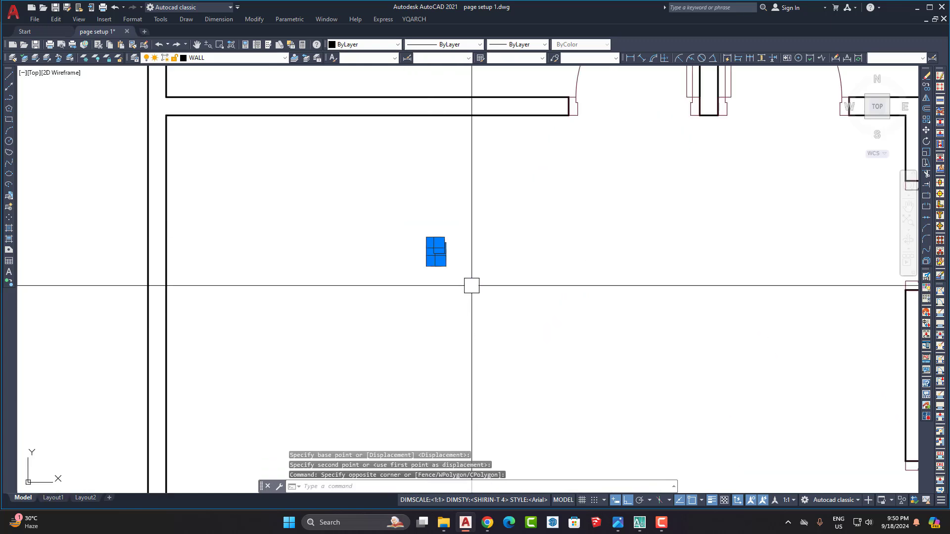
{"action": "middle_click_drag", "start_coordinate": [471, 284], "coordinate": [426, 308]}
{"action": "key", "text": "Return"}
{"action": "left_click", "coordinate": [416, 287]}
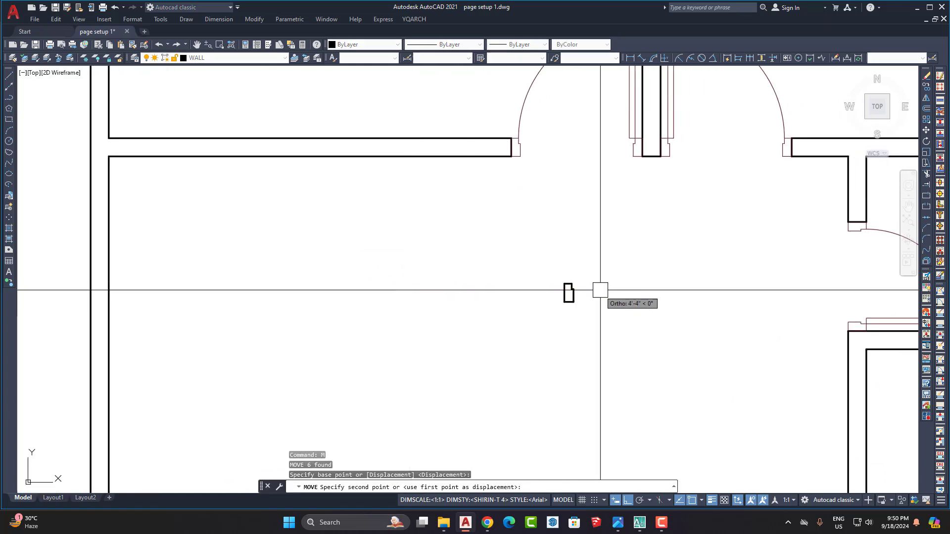
{"action": "left_click", "coordinate": [600, 286]}
Move the stepped outline a short distance straight up toward the central room's north wall.
{"action": "left_click", "coordinate": [538, 261]}
{"action": "left_click", "coordinate": [582, 309]}
{"action": "middle_click_drag", "start_coordinate": [603, 364], "coordinate": [545, 392]}
{"action": "type", "text": "m"}
{"action": "key", "text": "Return"}
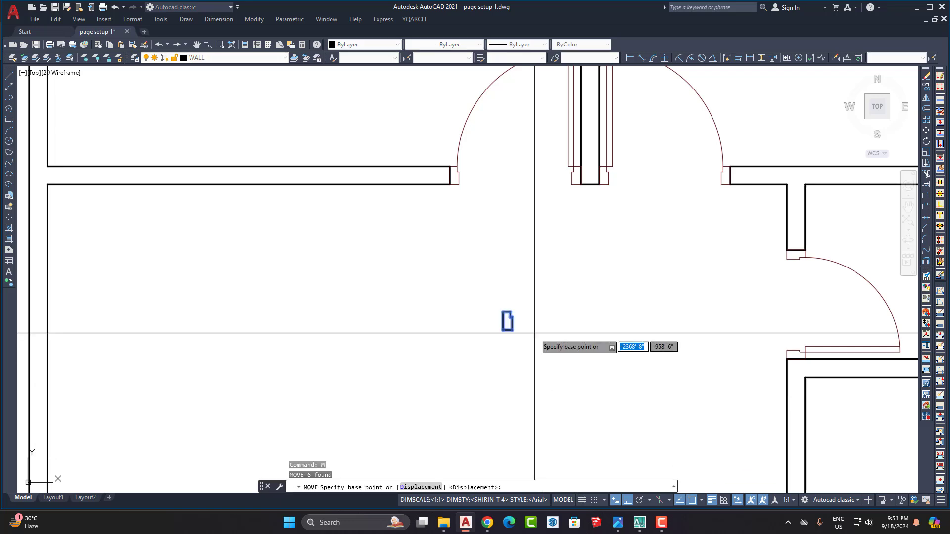
{"action": "scroll", "coordinate": [535, 329], "scroll_direction": "up", "scroll_amount": 5}
{"action": "left_click", "coordinate": [515, 346]}
{"action": "left_click", "coordinate": [515, 197]}
Move the stepped outline farther up so it sits at the west door opening in the north wall.
{"action": "middle_click_drag", "start_coordinate": [529, 214], "coordinate": [537, 369]}
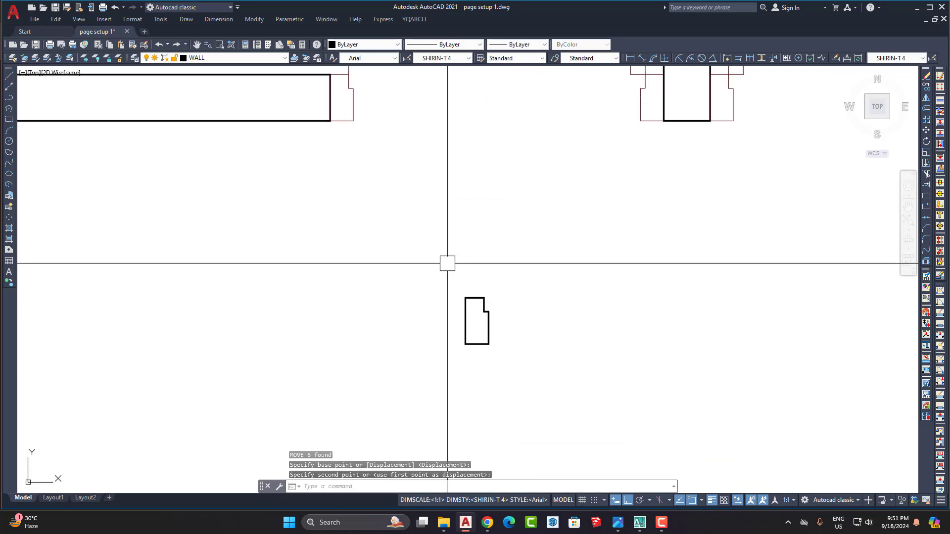
{"action": "left_click", "coordinate": [447, 263]}
{"action": "left_click", "coordinate": [530, 400]}
{"action": "scroll", "coordinate": [538, 325], "scroll_direction": "down", "scroll_amount": 4}
{"action": "type", "text": "m"}
{"action": "key", "text": "Return"}
{"action": "left_click", "coordinate": [539, 325]}
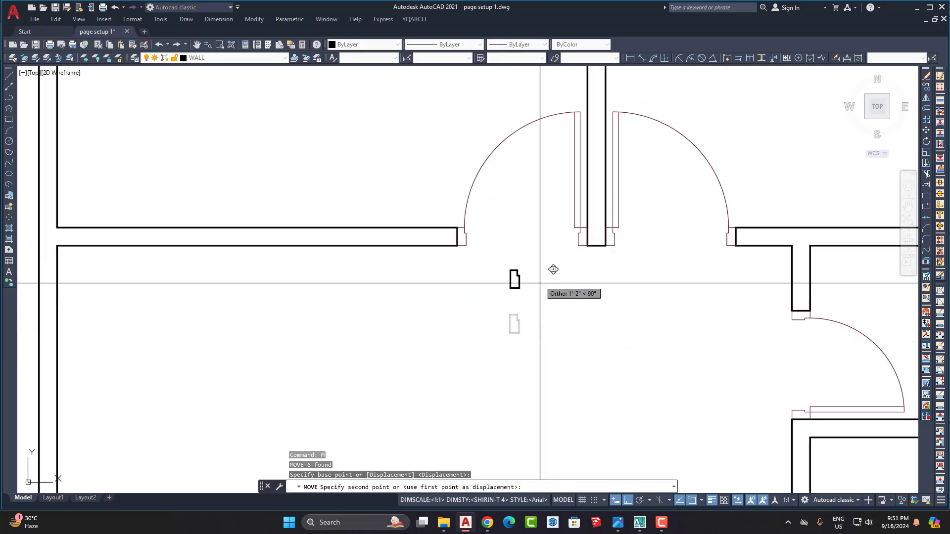
{"action": "left_click", "coordinate": [517, 252]}
Shift the stepped outline down clear of the door opening and west to below the opening's west jamb.
{"action": "scroll", "coordinate": [525, 331], "scroll_direction": "up", "scroll_amount": 2}
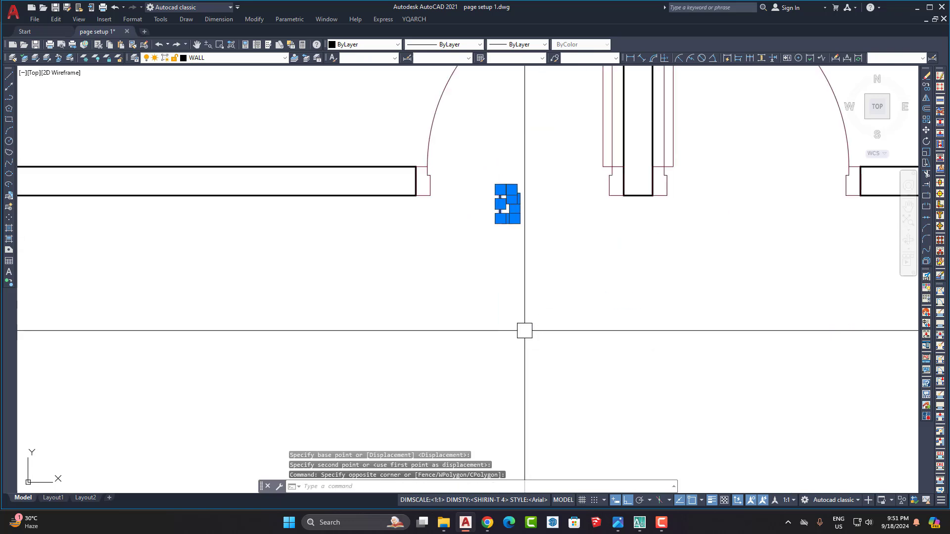
{"action": "key", "text": "Return"}
{"action": "left_click", "coordinate": [510, 228]}
{"action": "left_click", "coordinate": [510, 302]}
{"action": "left_click", "coordinate": [469, 260]}
{"action": "left_click", "coordinate": [547, 341]}
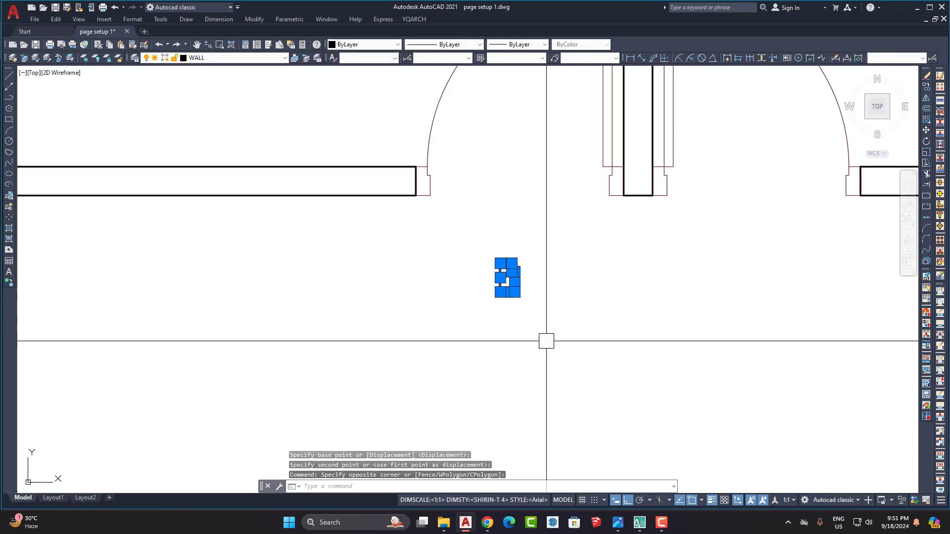
{"action": "middle_click_drag", "start_coordinate": [547, 341], "coordinate": [544, 368]}
{"action": "key", "text": "Return"}
{"action": "left_click", "coordinate": [555, 380]}
{"action": "left_click", "coordinate": [461, 363]}
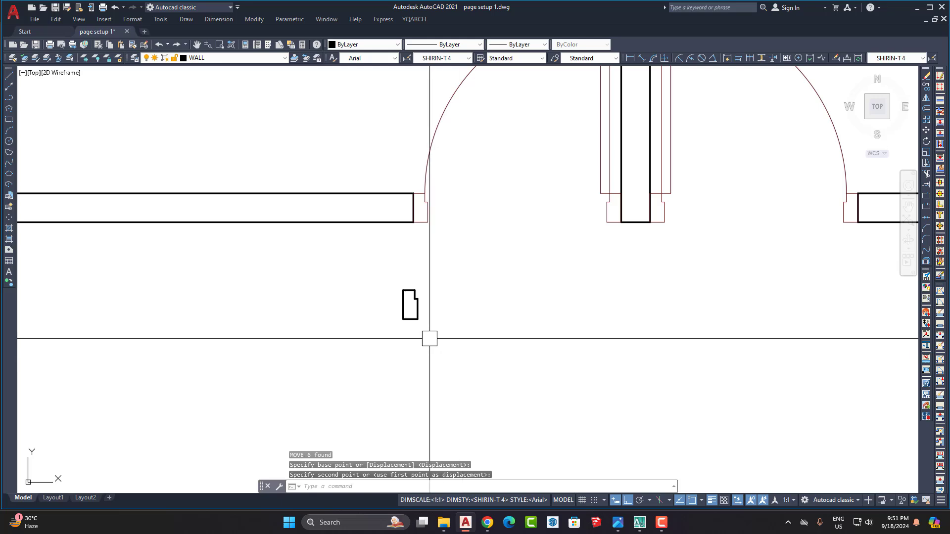
Look over the floor plan, its door openings and the surrounding drawings at several scales.
{"action": "scroll", "coordinate": [410, 285], "scroll_direction": "down", "scroll_amount": 5}
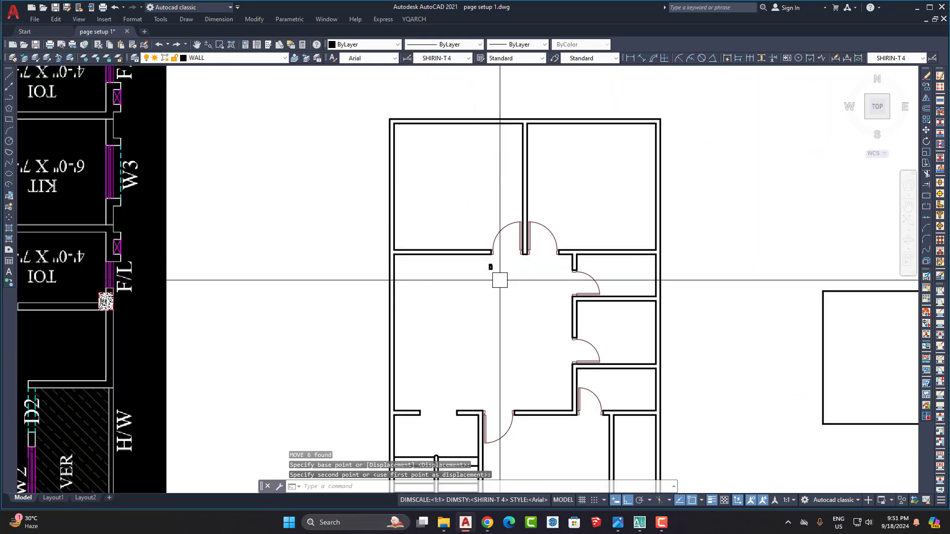
{"action": "middle_click_drag", "start_coordinate": [500, 276], "coordinate": [482, 251]}
{"action": "scroll", "coordinate": [479, 300], "scroll_direction": "up", "scroll_amount": 3}
{"action": "scroll", "coordinate": [479, 291], "scroll_direction": "down", "scroll_amount": 8}
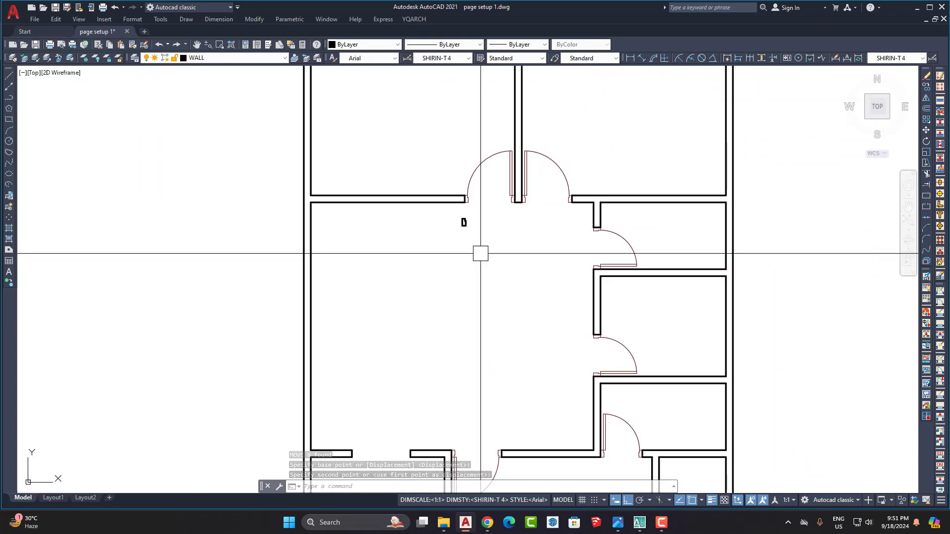
{"action": "scroll", "coordinate": [491, 251], "scroll_direction": "down", "scroll_amount": 6}
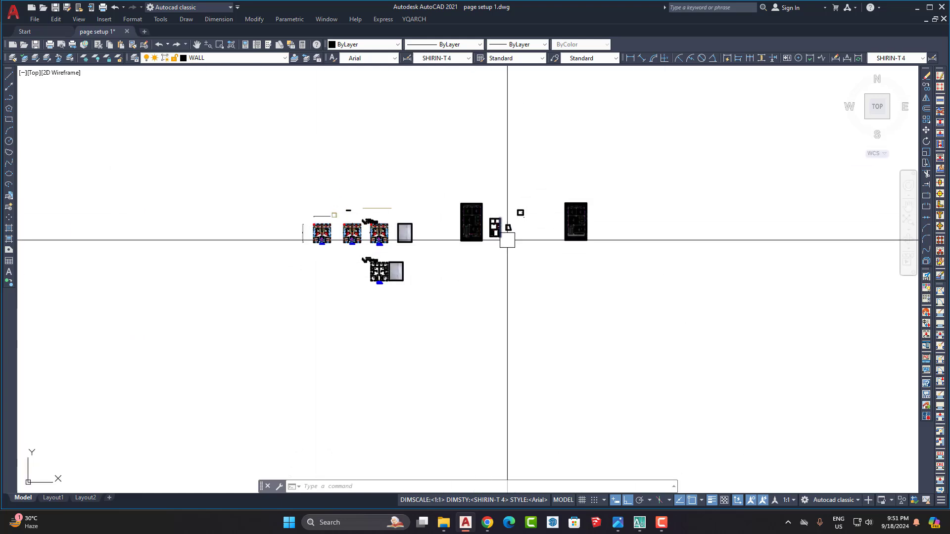
{"action": "scroll", "coordinate": [505, 237], "scroll_direction": "up", "scroll_amount": 6}
{"action": "scroll", "coordinate": [449, 182], "scroll_direction": "up", "scroll_amount": 8}
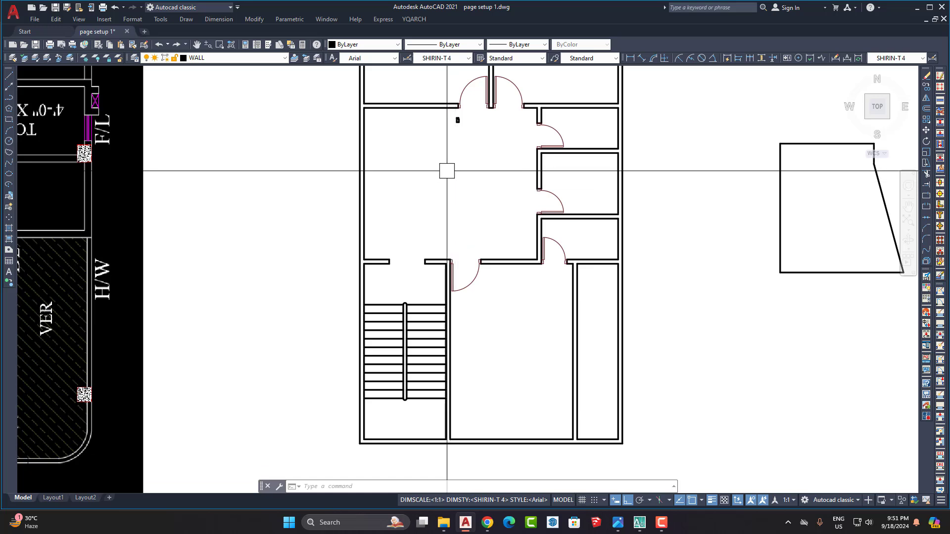
{"action": "scroll", "coordinate": [447, 171], "scroll_direction": "up", "scroll_amount": 4}
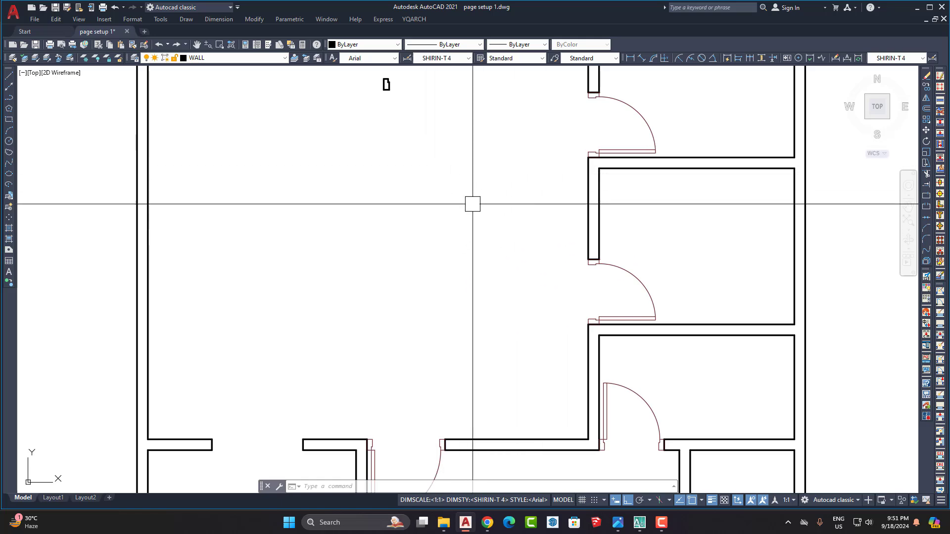
{"action": "scroll", "coordinate": [485, 222], "scroll_direction": "down", "scroll_amount": 5}
{"action": "scroll", "coordinate": [486, 226], "scroll_direction": "up", "scroll_amount": 3}
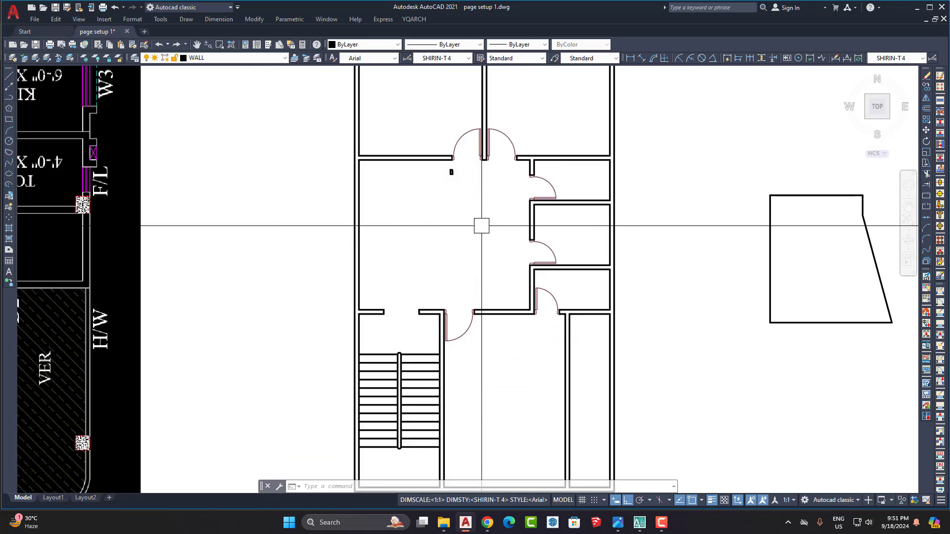
{"action": "scroll", "coordinate": [483, 221], "scroll_direction": "down", "scroll_amount": 3}
Erase every drawing except the floor plan, the irregular outline east of it and the reference plan image west of it.
{"action": "key", "text": "ctrl+a"}
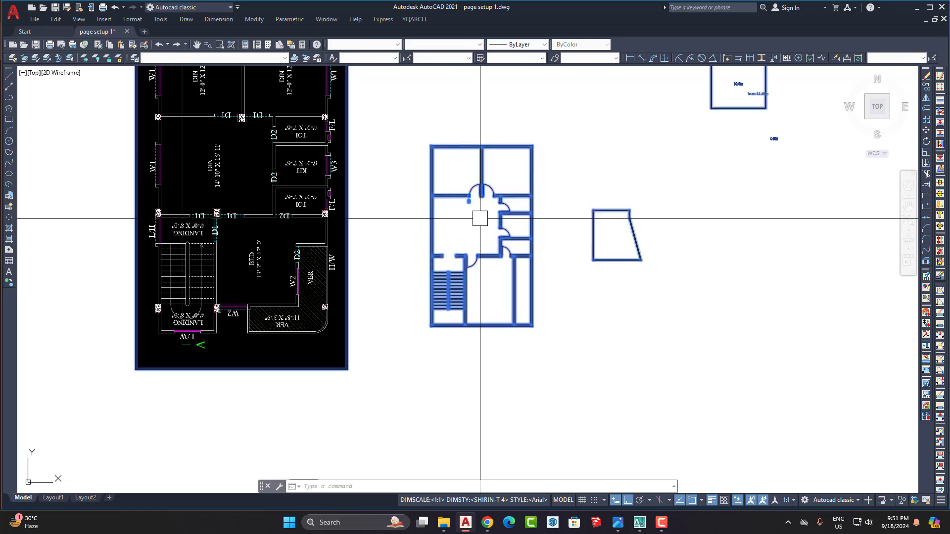
{"action": "scroll", "coordinate": [550, 243], "scroll_direction": "down", "scroll_amount": 5}
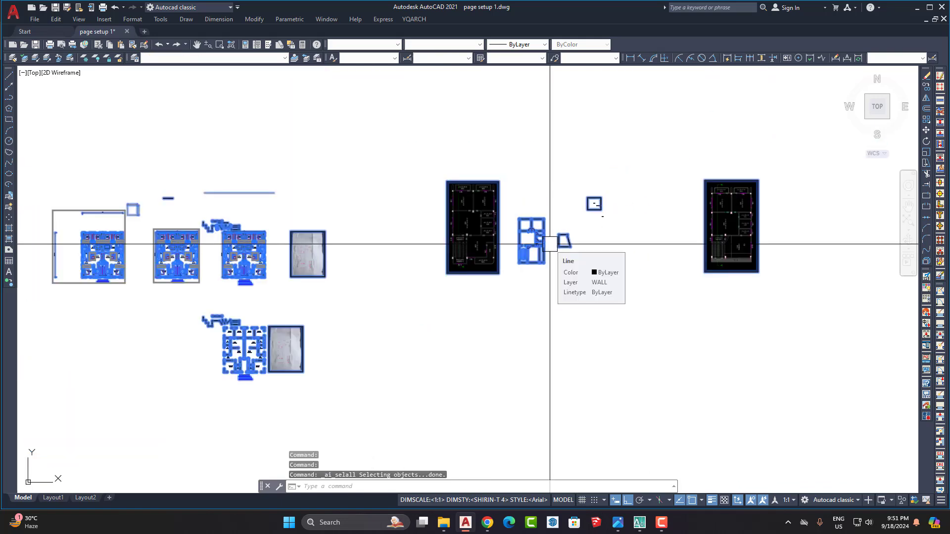
{"action": "scroll", "coordinate": [569, 223], "scroll_direction": "up", "scroll_amount": 4}
{"action": "scroll", "coordinate": [574, 190], "scroll_direction": "down", "scroll_amount": 2}
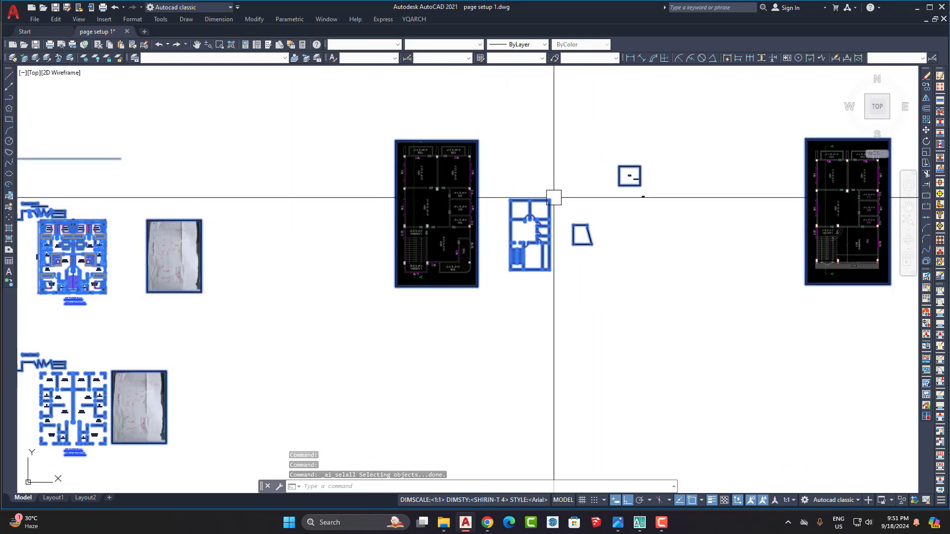
{"action": "left_click", "coordinate": [354, 109]}
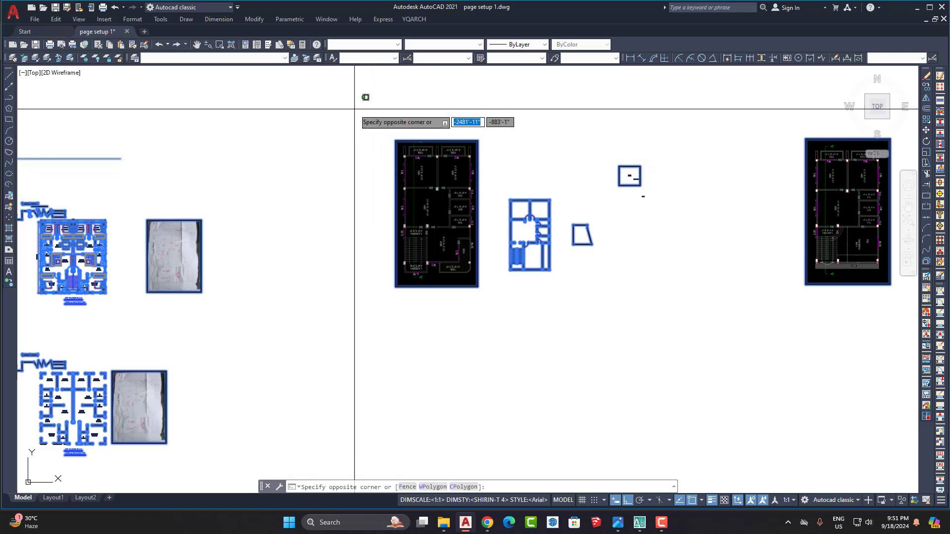
{"action": "left_click", "coordinate": [703, 376]}
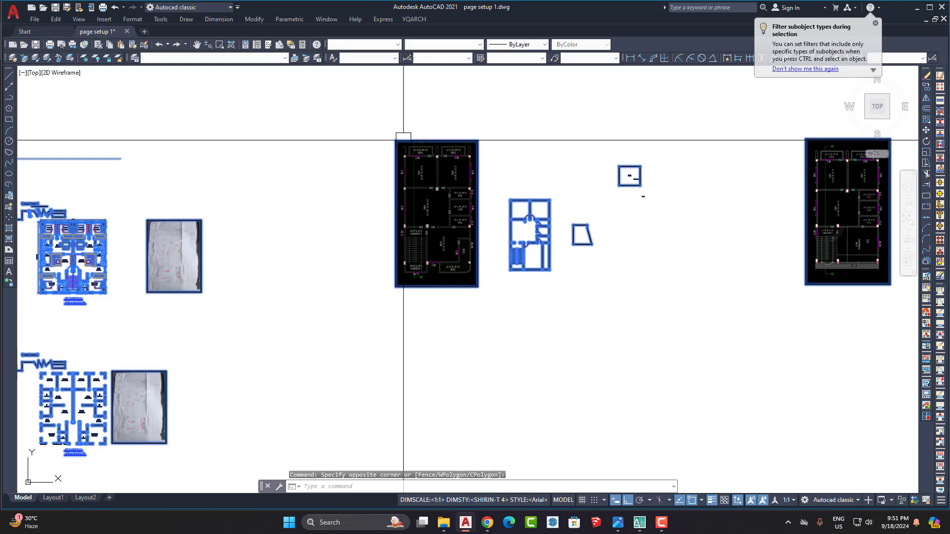
{"action": "left_click", "coordinate": [354, 110], "text": "shift"}
{"action": "left_click", "coordinate": [562, 304], "text": "shift"}
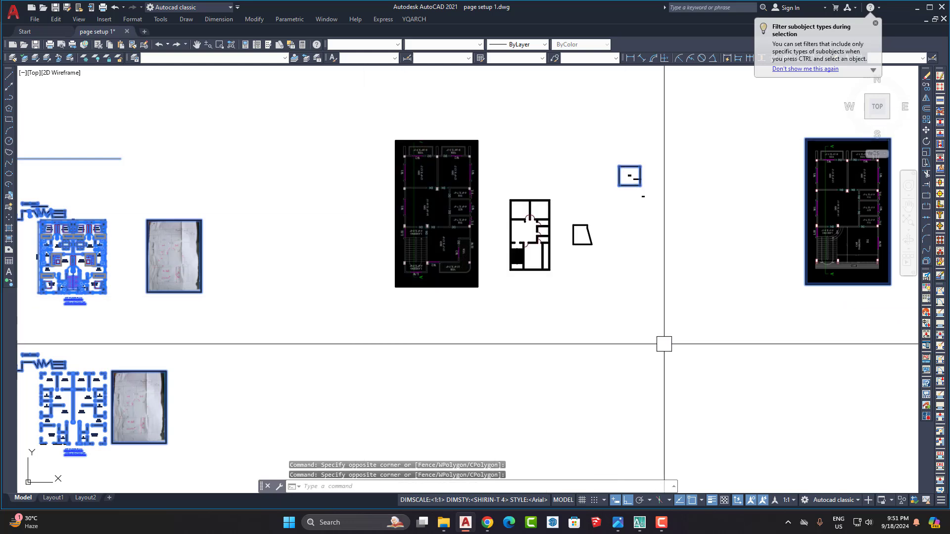
{"action": "scroll", "coordinate": [614, 170], "scroll_direction": "up", "scroll_amount": 8}
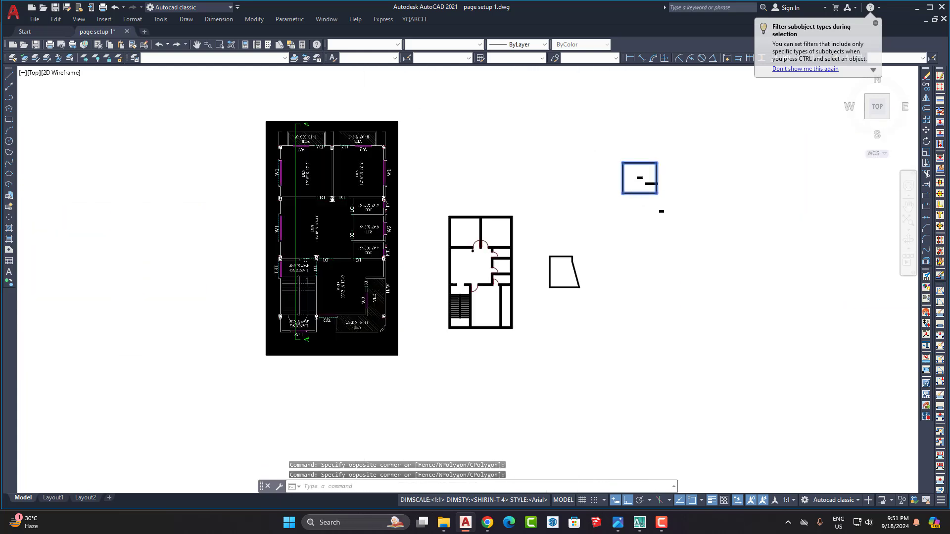
{"action": "scroll", "coordinate": [691, 167], "scroll_direction": "down", "scroll_amount": 8}
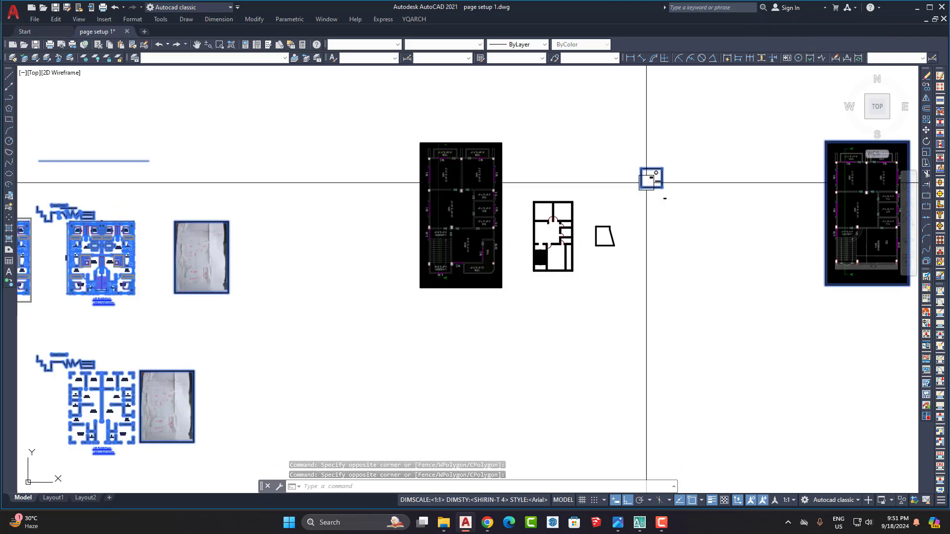
{"action": "scroll", "coordinate": [651, 176], "scroll_direction": "up", "scroll_amount": 2}
{"action": "scroll", "coordinate": [449, 263], "scroll_direction": "up", "scroll_amount": 4}
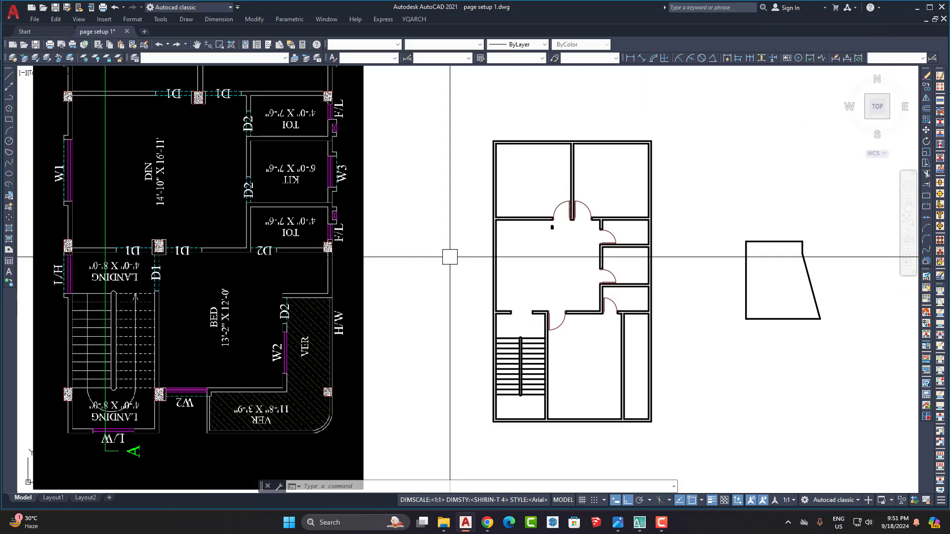
{"action": "scroll", "coordinate": [544, 265], "scroll_direction": "down", "scroll_amount": 4}
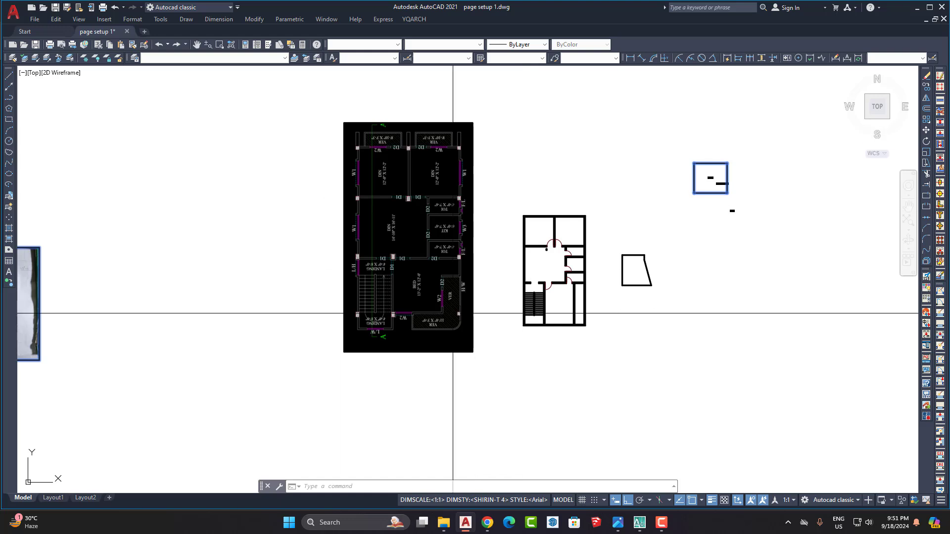
{"action": "scroll", "coordinate": [619, 233], "scroll_direction": "down", "scroll_amount": 4}
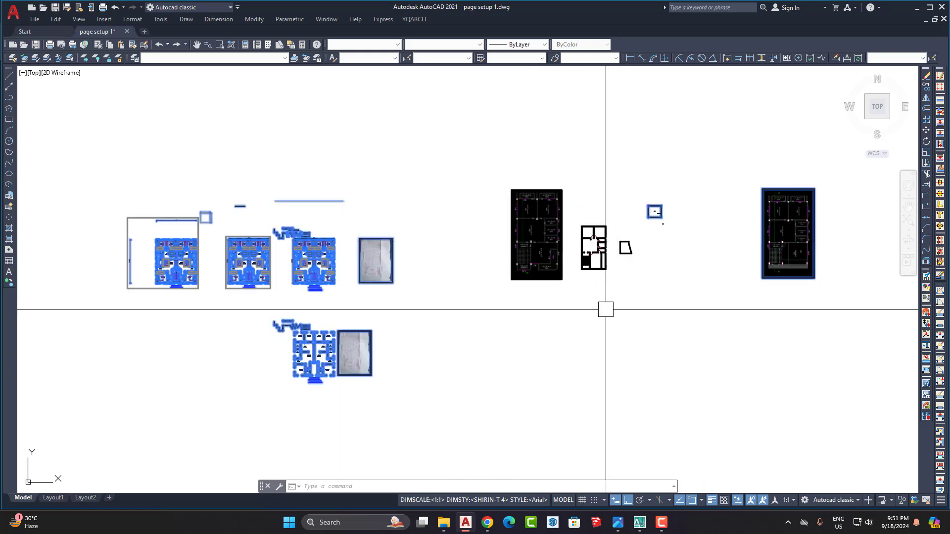
{"action": "key", "text": "Delete"}
{"action": "scroll", "coordinate": [604, 302], "scroll_direction": "up", "scroll_amount": 6}
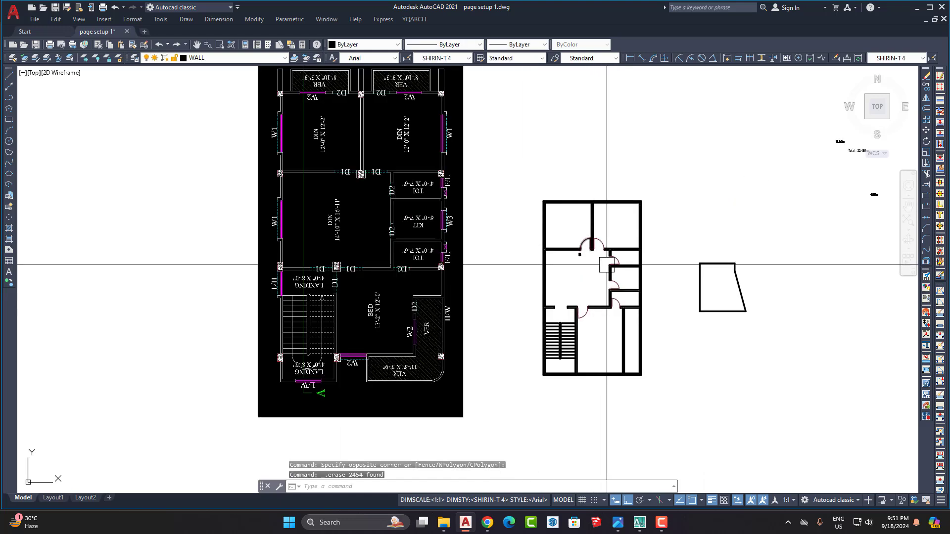
Undo the erase of the surrounding drawings.
{"action": "key", "text": "ctrl+z"}
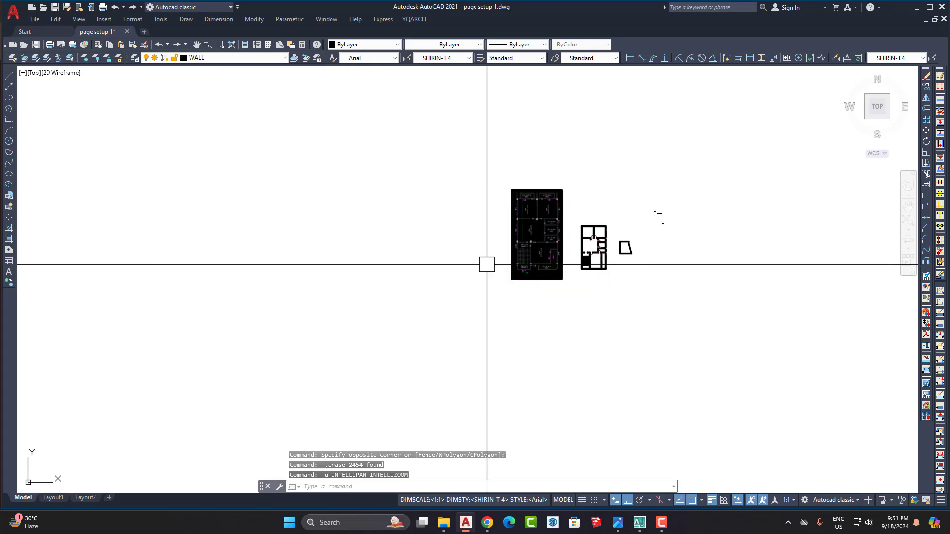
{"action": "key", "text": "ctrl+z"}
Erase the small stepped outline below the west jamb of the central room's north door opening.
{"action": "scroll", "coordinate": [600, 225], "scroll_direction": "up", "scroll_amount": 10}
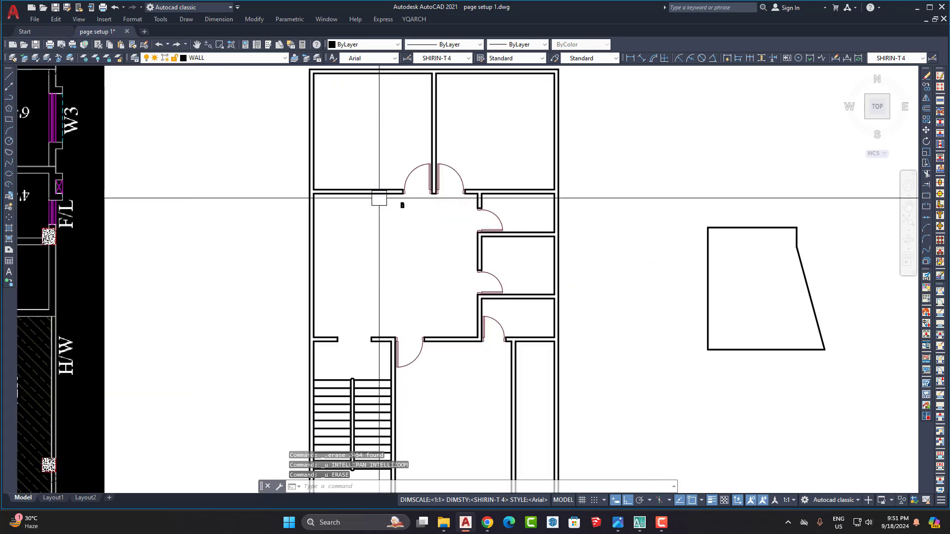
{"action": "scroll", "coordinate": [417, 210], "scroll_direction": "up", "scroll_amount": 3}
{"action": "left_click", "coordinate": [434, 186]}
{"action": "left_click", "coordinate": [480, 267]}
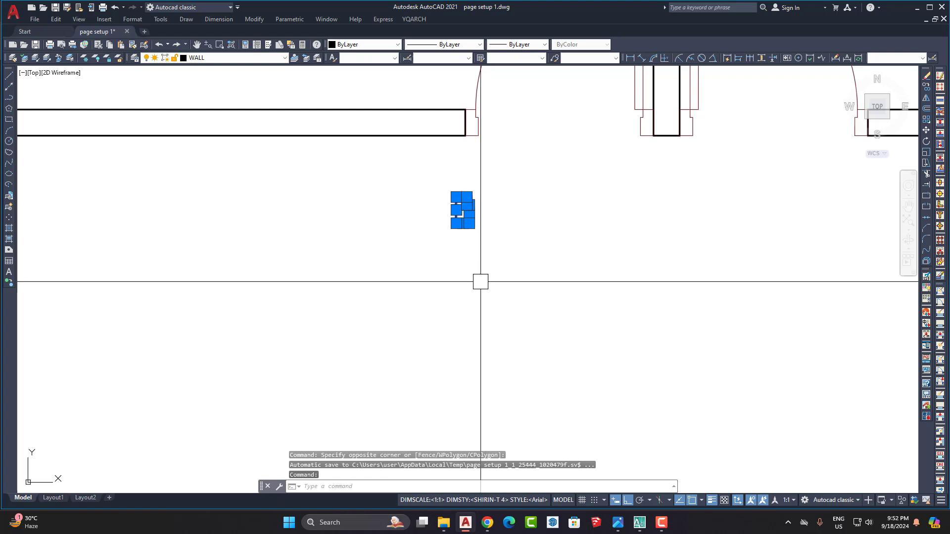
{"action": "key", "text": "Delete"}
{"action": "scroll", "coordinate": [505, 278], "scroll_direction": "down", "scroll_amount": 5}
{"action": "scroll", "coordinate": [505, 278], "scroll_direction": "down", "scroll_amount": 3}
{"action": "scroll", "coordinate": [483, 322], "scroll_direction": "up", "scroll_amount": 3}
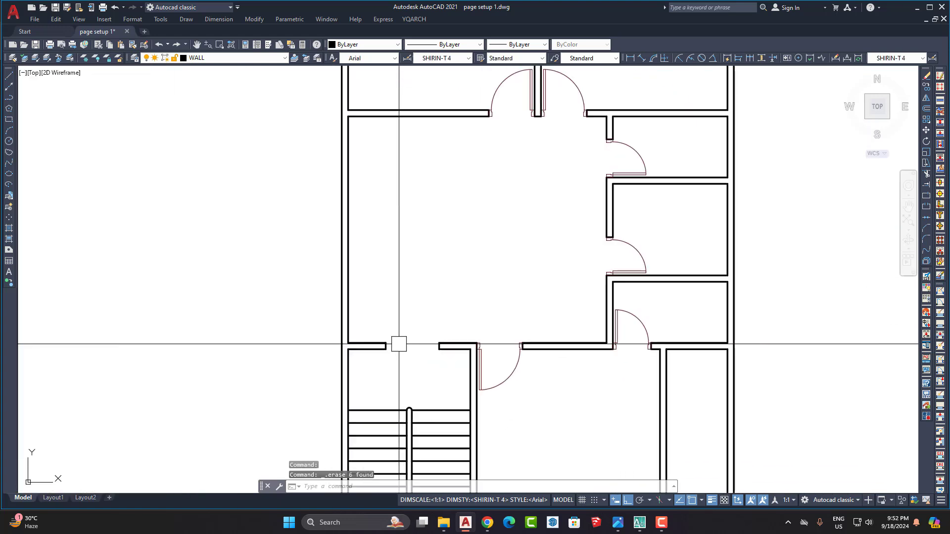
{"action": "middle_click_drag", "start_coordinate": [479, 257], "coordinate": [471, 289]}
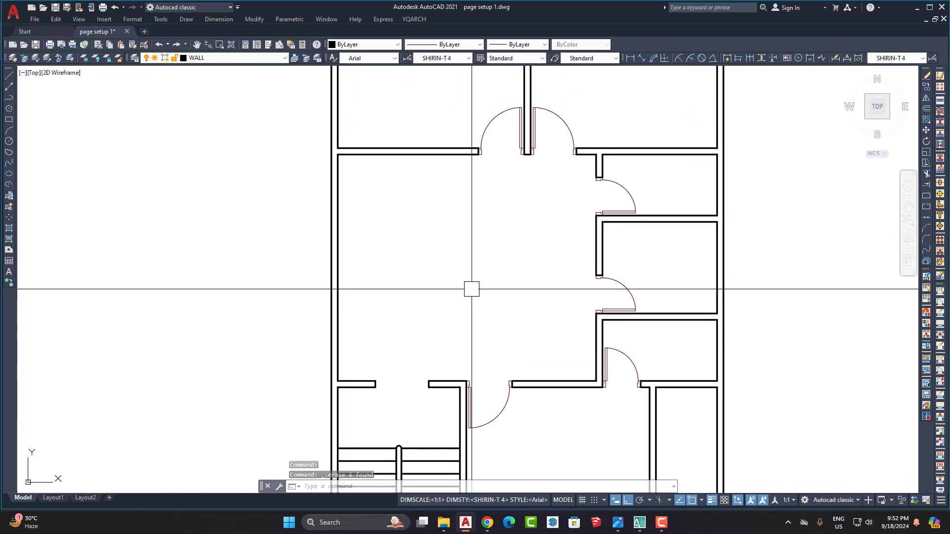
{"action": "scroll", "coordinate": [472, 289], "scroll_direction": "down", "scroll_amount": 3}
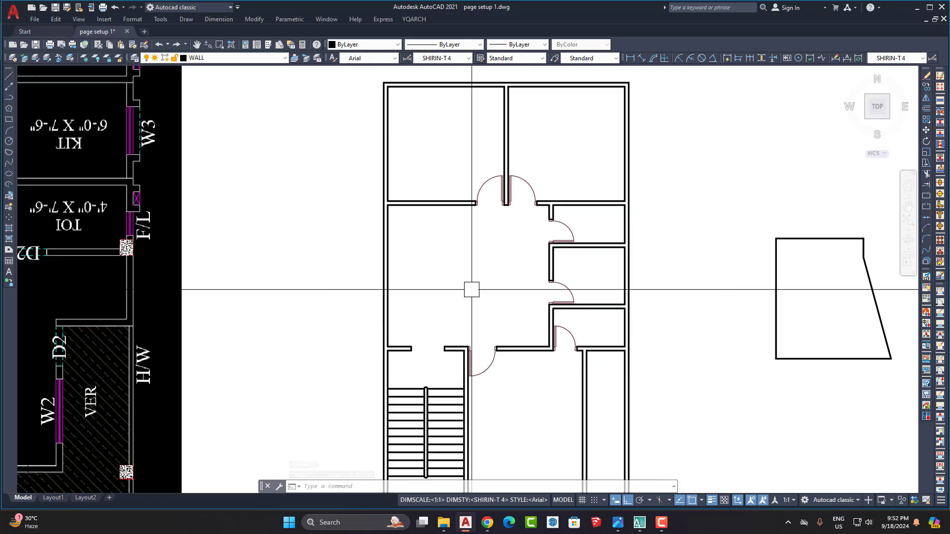
Switch to the Google Meet call in Chrome to check the participants, and return to the AutoCAD drawing.
{"action": "left_click", "coordinate": [486, 527]}
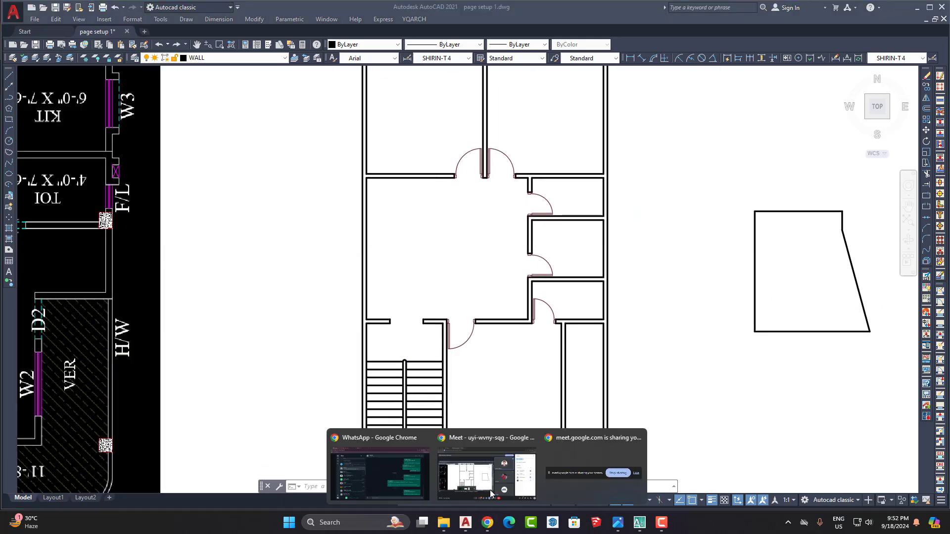
{"action": "left_click", "coordinate": [487, 474]}
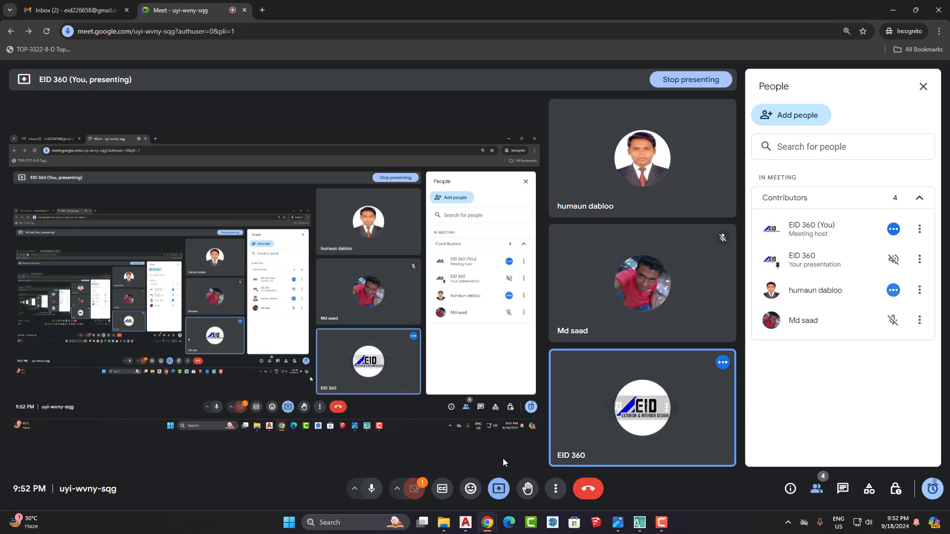
{"action": "left_click", "coordinate": [466, 524]}
Move the far east reference plan image straight west until it partly overlaps the small rectangle drawing northeast of the floor plan.
{"action": "scroll", "coordinate": [450, 201], "scroll_direction": "down", "scroll_amount": 3}
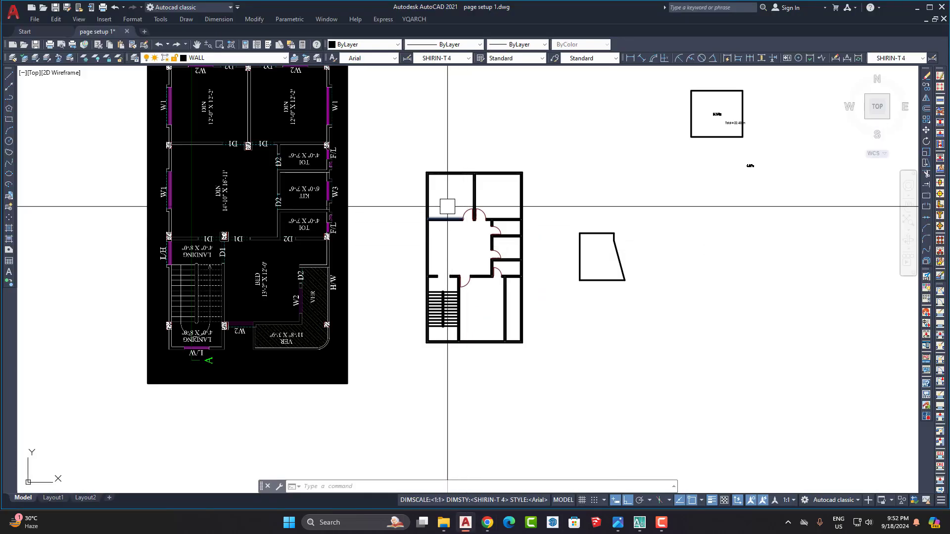
{"action": "scroll", "coordinate": [447, 201], "scroll_direction": "up", "scroll_amount": 4}
{"action": "scroll", "coordinate": [475, 197], "scroll_direction": "down", "scroll_amount": 2}
{"action": "scroll", "coordinate": [505, 322], "scroll_direction": "up", "scroll_amount": 2}
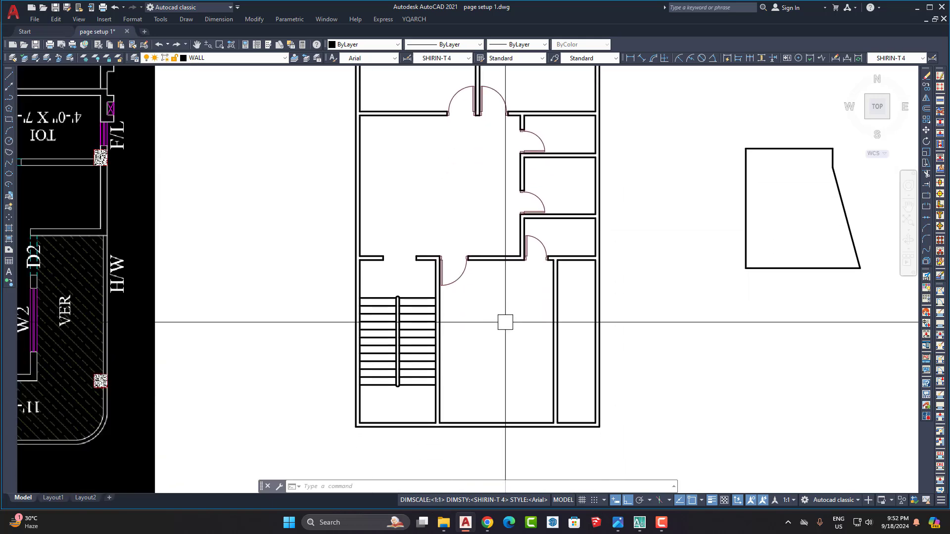
{"action": "scroll", "coordinate": [505, 322], "scroll_direction": "down", "scroll_amount": 3}
{"action": "scroll", "coordinate": [534, 324], "scroll_direction": "down", "scroll_amount": 5}
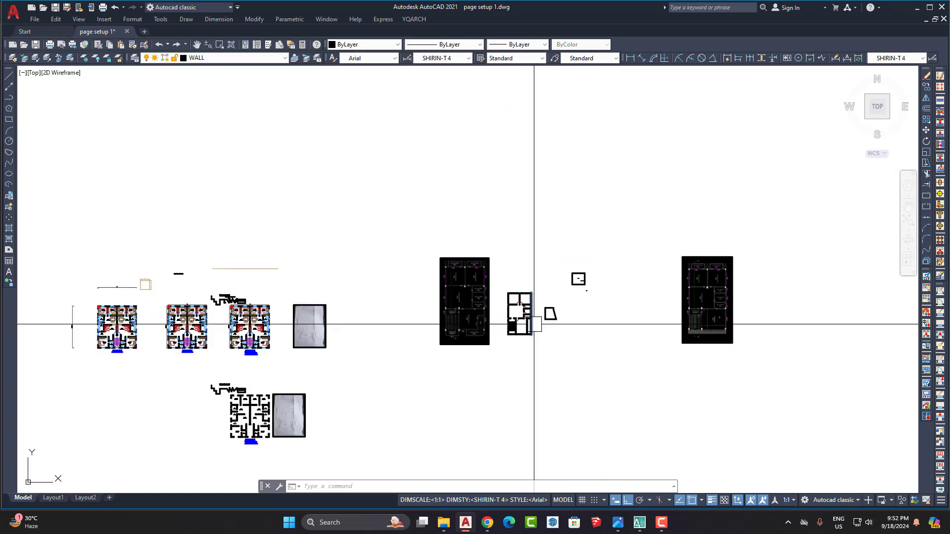
{"action": "scroll", "coordinate": [691, 329], "scroll_direction": "up", "scroll_amount": 3}
{"action": "left_click", "coordinate": [766, 426]}
{"action": "left_click", "coordinate": [704, 328]}
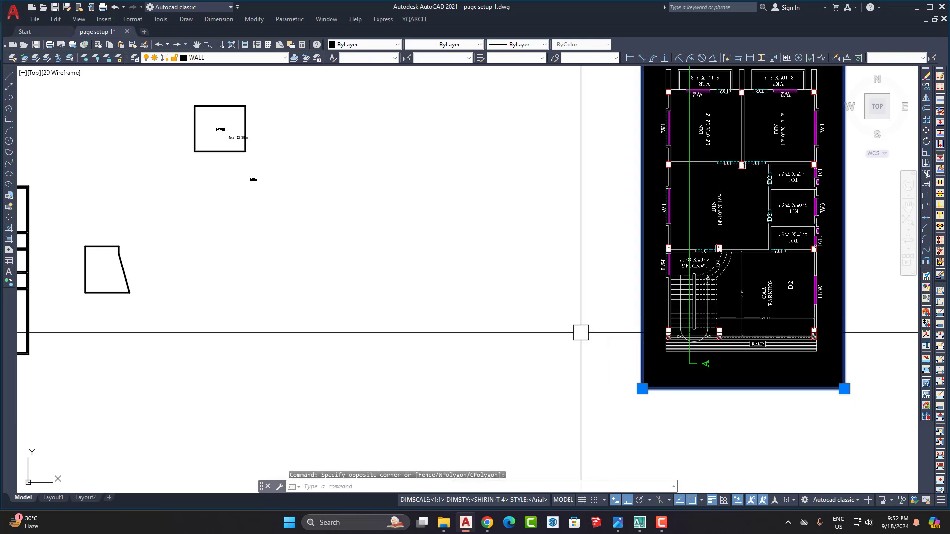
{"action": "scroll", "coordinate": [579, 334], "scroll_direction": "down", "scroll_amount": 2}
{"action": "left_click", "coordinate": [583, 369]}
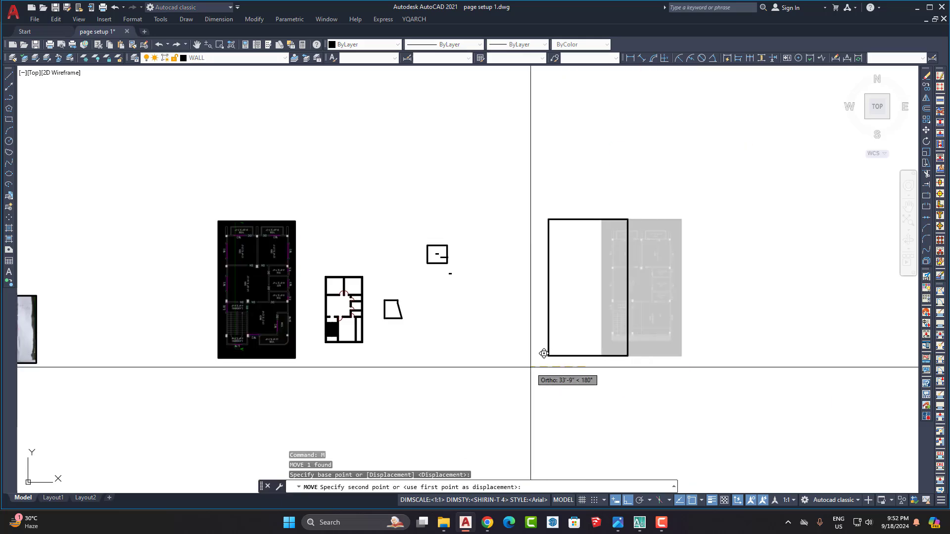
{"action": "left_click", "coordinate": [430, 370]}
Examine the floor plan's rooms, doors and stairs, together with the irregular outline and the reference plans on either side.
{"action": "scroll", "coordinate": [510, 275], "scroll_direction": "up", "scroll_amount": 2}
{"action": "scroll", "coordinate": [510, 275], "scroll_direction": "up", "scroll_amount": 5}
{"action": "middle_click_drag", "start_coordinate": [378, 318], "coordinate": [515, 218]}
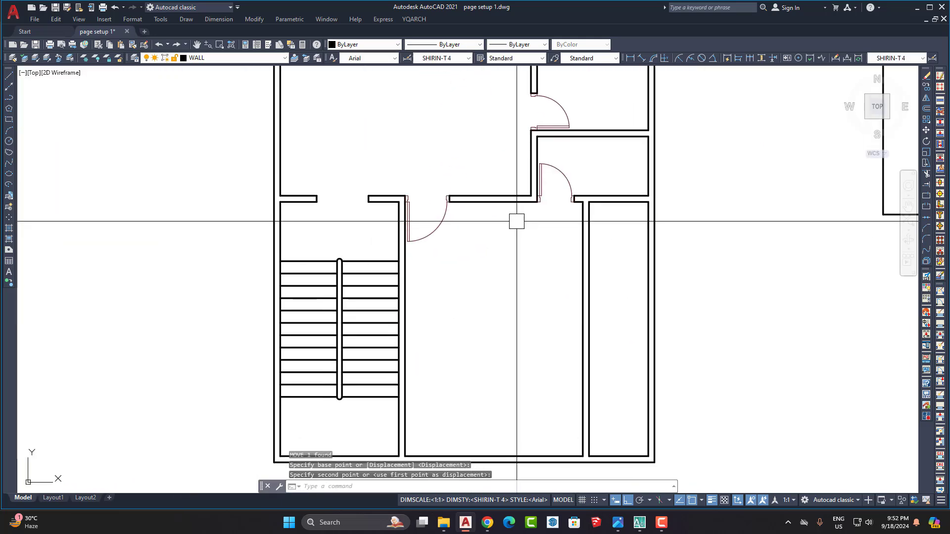
{"action": "scroll", "coordinate": [524, 318], "scroll_direction": "down", "scroll_amount": 3}
{"action": "scroll", "coordinate": [576, 319], "scroll_direction": "up", "scroll_amount": 1}
{"action": "mouse_move", "coordinate": [536, 287]}
{"action": "middle_mouse_down"}
{"action": "mouse_move", "coordinate": [538, 317]}
{"action": "mouse_move", "coordinate": [553, 310]}
{"action": "middle_mouse_up"}
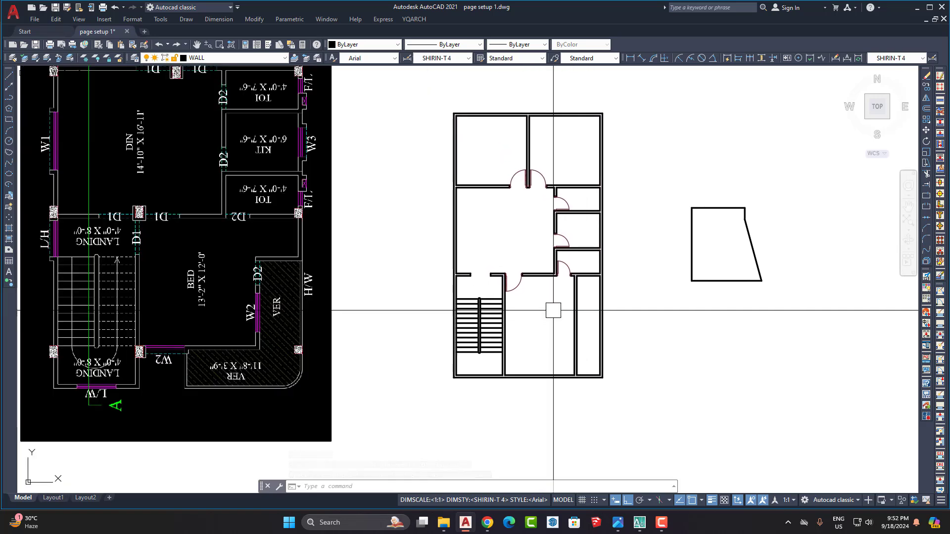
{"action": "scroll", "coordinate": [492, 259], "scroll_direction": "down", "scroll_amount": 4}
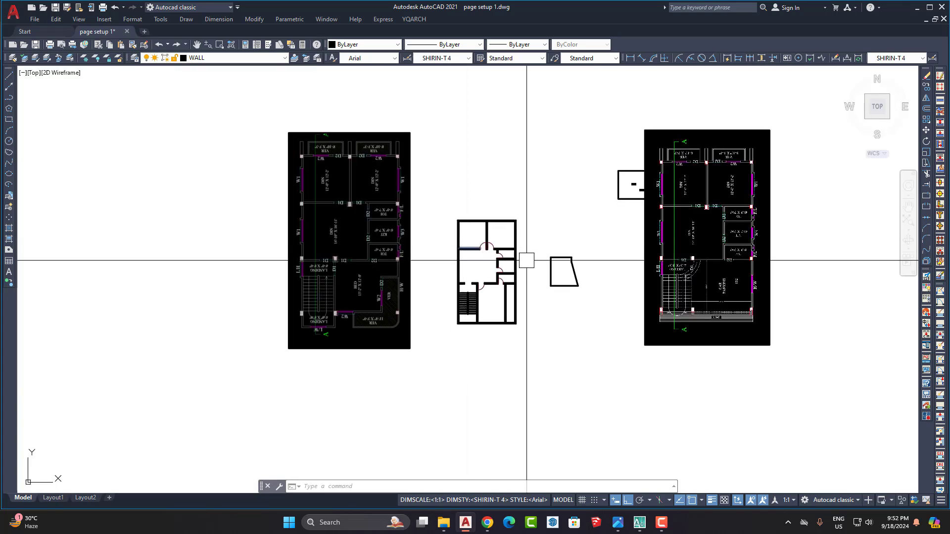
{"action": "scroll", "coordinate": [569, 259], "scroll_direction": "up", "scroll_amount": 6}
{"action": "scroll", "coordinate": [614, 230], "scroll_direction": "up", "scroll_amount": 4}
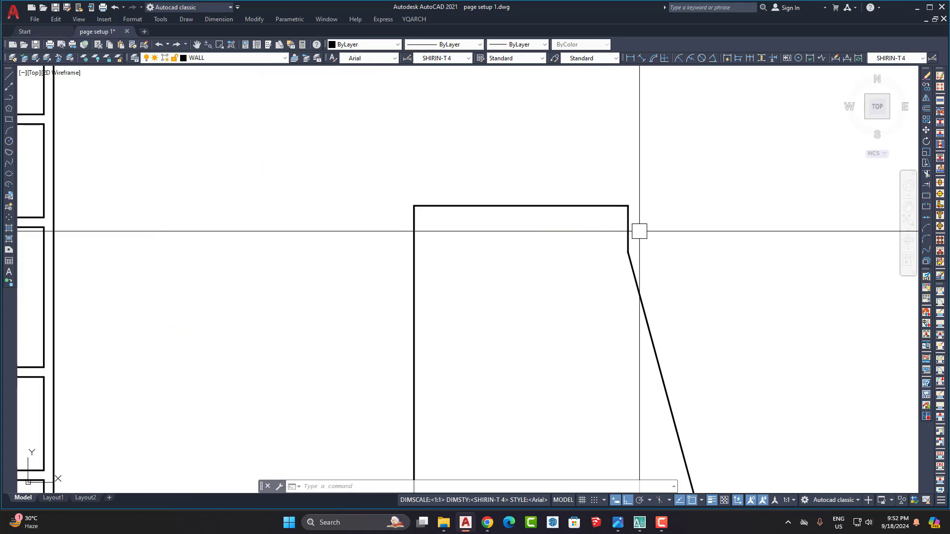
{"action": "scroll", "coordinate": [609, 250], "scroll_direction": "down", "scroll_amount": 8}
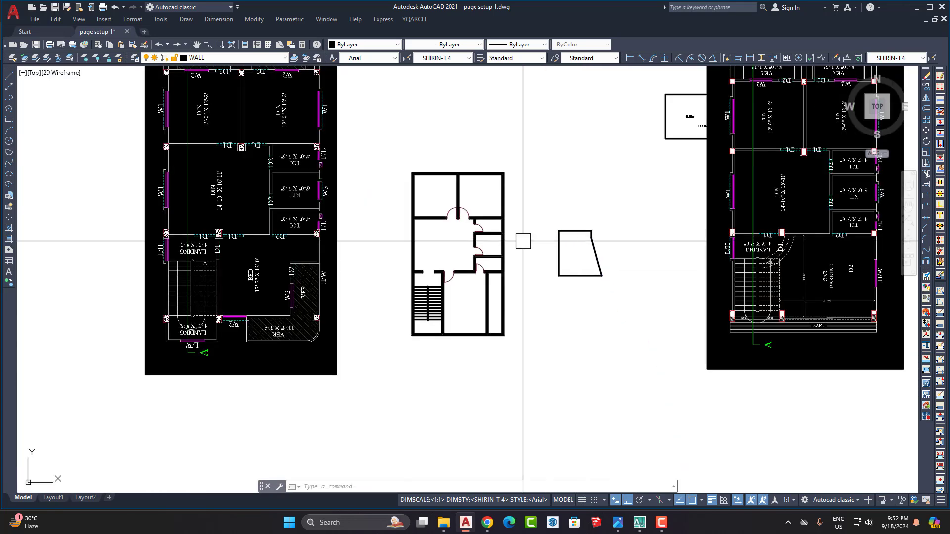
{"action": "scroll", "coordinate": [475, 227], "scroll_direction": "up", "scroll_amount": 8}
{"action": "scroll", "coordinate": [461, 235], "scroll_direction": "down", "scroll_amount": 4}
{"action": "scroll", "coordinate": [403, 154], "scroll_direction": "up", "scroll_amount": 2}
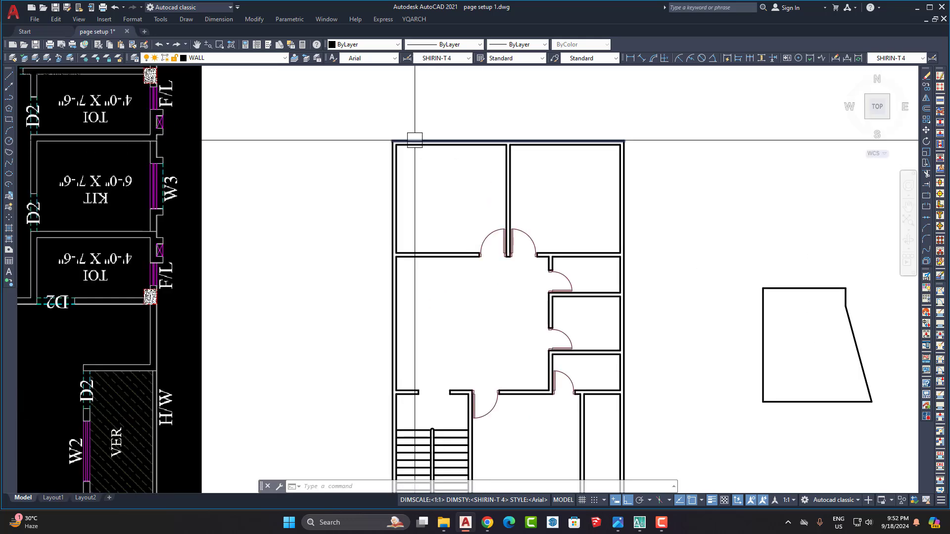
{"action": "scroll", "coordinate": [458, 160], "scroll_direction": "down", "scroll_amount": 2}
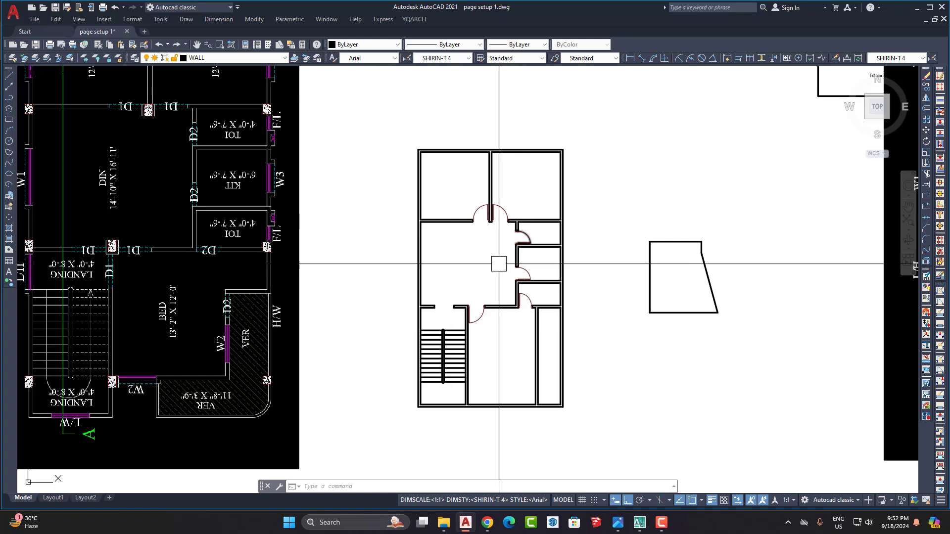
{"action": "scroll", "coordinate": [455, 289], "scroll_direction": "up", "scroll_amount": 2}
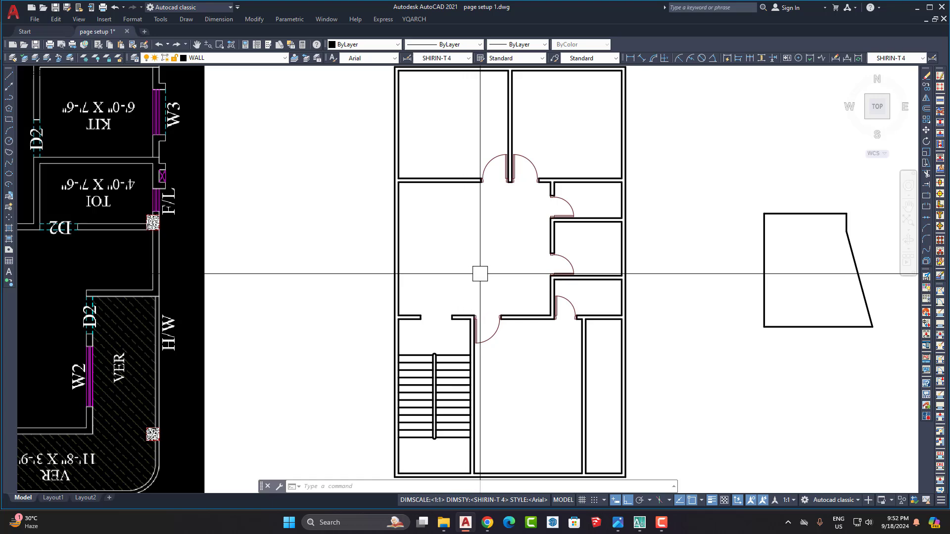
{"action": "scroll", "coordinate": [480, 274], "scroll_direction": "down", "scroll_amount": 4}
{"action": "scroll", "coordinate": [468, 163], "scroll_direction": "up", "scroll_amount": 6}
{"action": "scroll", "coordinate": [468, 164], "scroll_direction": "down", "scroll_amount": 2}
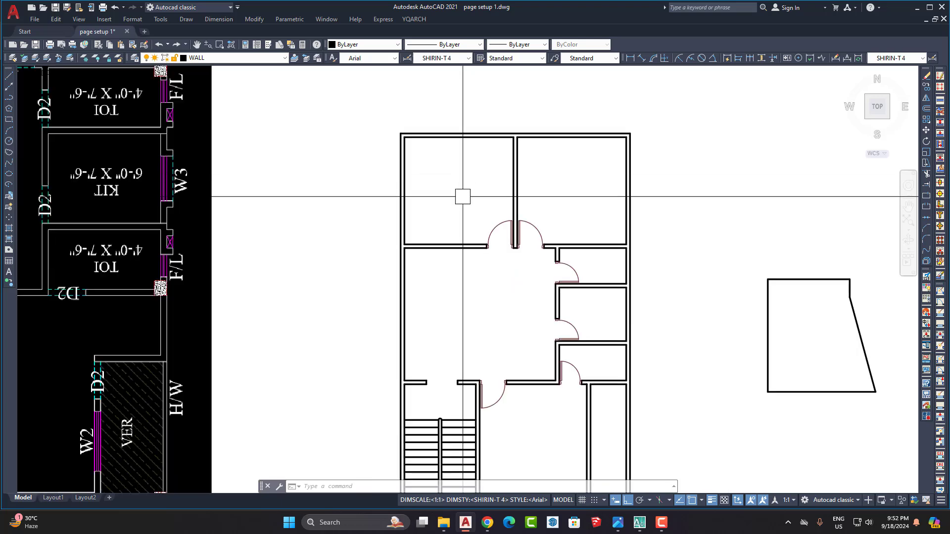
{"action": "scroll", "coordinate": [465, 263], "scroll_direction": "down", "scroll_amount": 2}
{"action": "scroll", "coordinate": [468, 269], "scroll_direction": "up", "scroll_amount": 2}
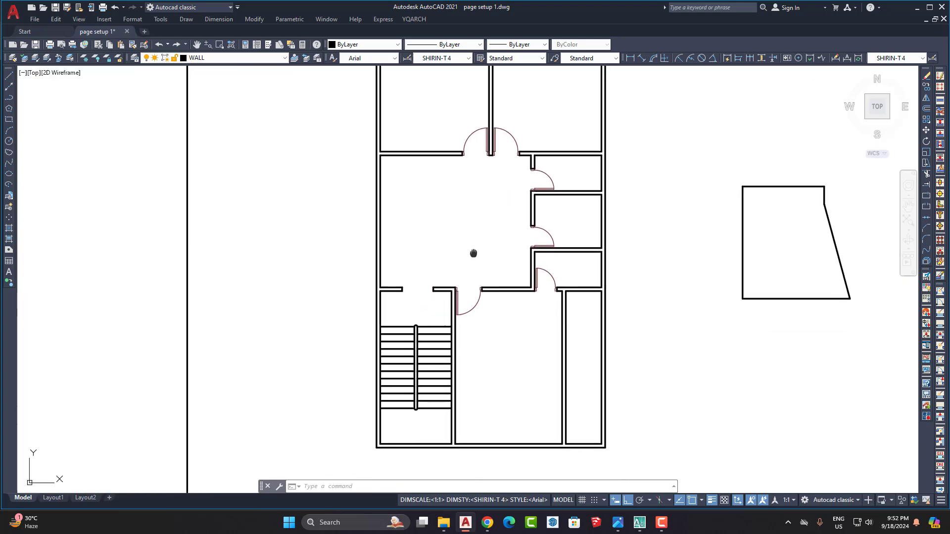
Examine the floor plan's rooms, doors and staircase against the surrounding reference plans, photographed sketches and irregular outline.
{"action": "middle_click_drag", "start_coordinate": [470, 259], "coordinate": [509, 238]}
{"action": "scroll", "coordinate": [509, 237], "scroll_direction": "down", "scroll_amount": 2}
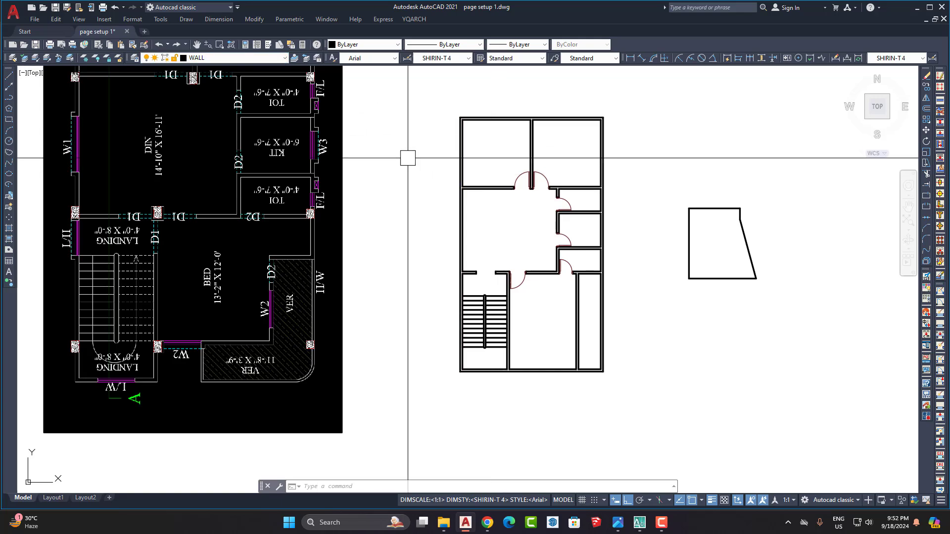
{"action": "scroll", "coordinate": [583, 274], "scroll_direction": "down", "scroll_amount": 6}
{"action": "scroll", "coordinate": [137, 276], "scroll_direction": "up", "scroll_amount": 9}
{"action": "scroll", "coordinate": [348, 252], "scroll_direction": "down", "scroll_amount": 8}
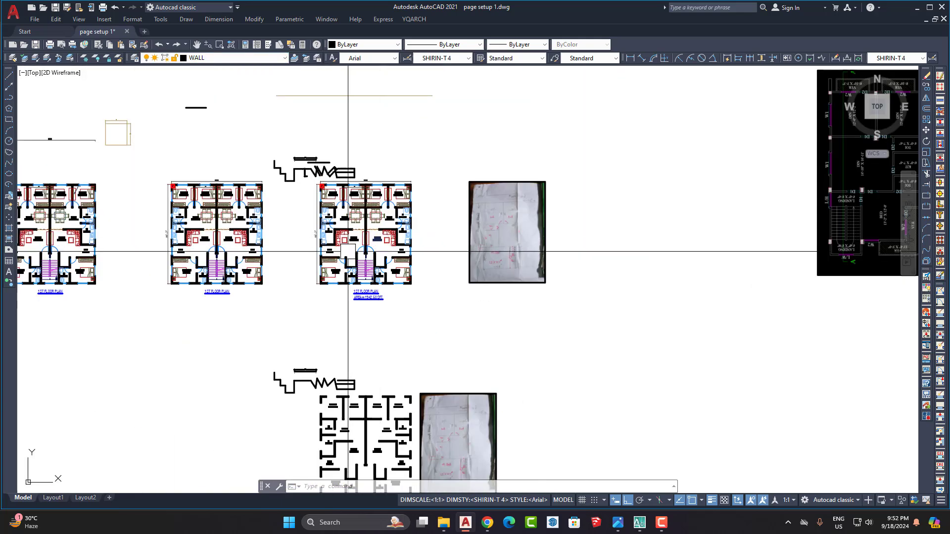
{"action": "scroll", "coordinate": [227, 255], "scroll_direction": "up", "scroll_amount": 6}
{"action": "scroll", "coordinate": [192, 250], "scroll_direction": "down", "scroll_amount": 6}
{"action": "middle_click_drag", "start_coordinate": [604, 281], "coordinate": [244, 277]}
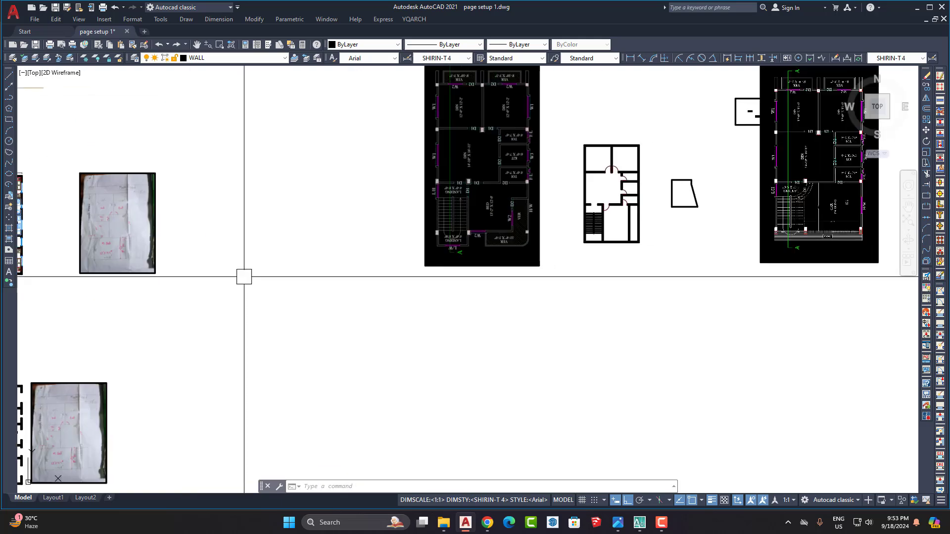
{"action": "middle_click_drag", "start_coordinate": [565, 258], "coordinate": [428, 304]}
{"action": "scroll", "coordinate": [367, 256], "scroll_direction": "up", "scroll_amount": 4}
{"action": "scroll", "coordinate": [427, 304], "scroll_direction": "down", "scroll_amount": 1}
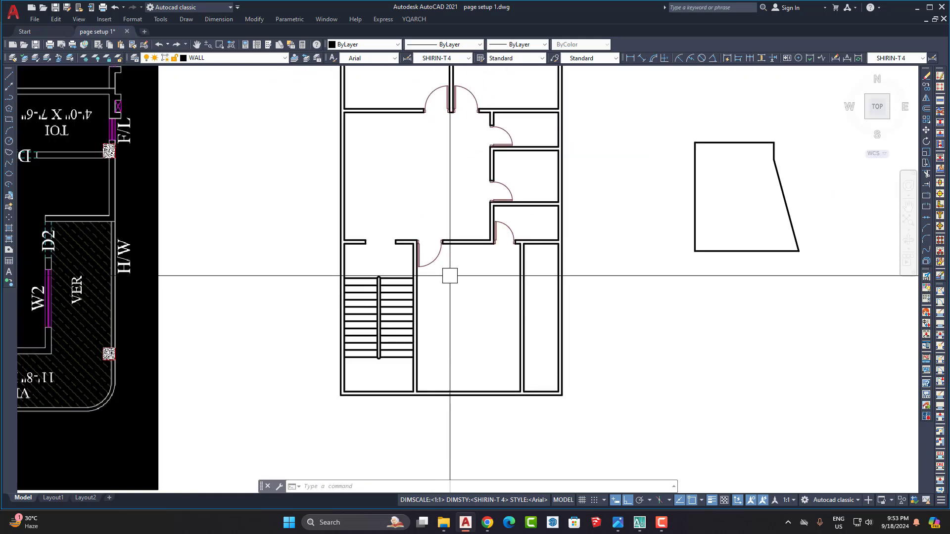
{"action": "scroll", "coordinate": [466, 251], "scroll_direction": "down", "scroll_amount": 4}
{"action": "scroll", "coordinate": [461, 207], "scroll_direction": "up", "scroll_amount": 4}
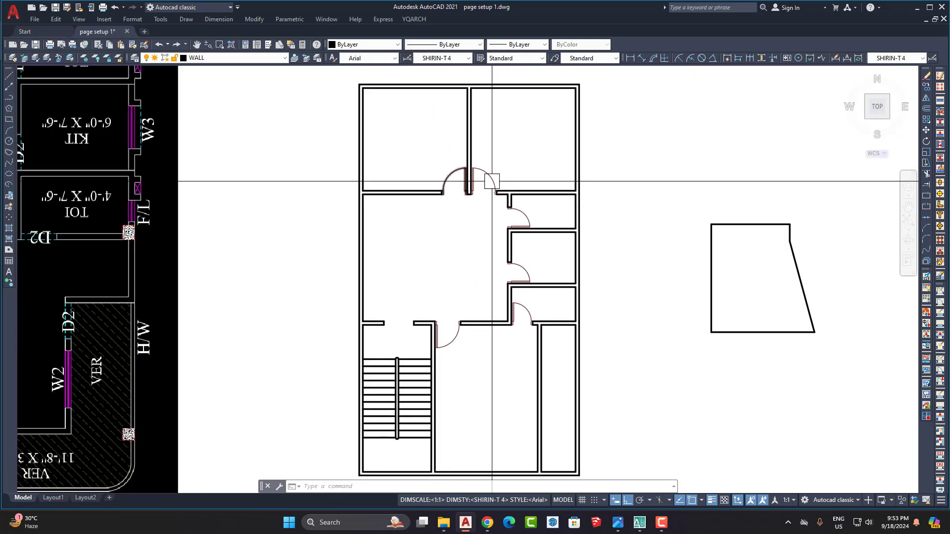
{"action": "scroll", "coordinate": [492, 181], "scroll_direction": "up", "scroll_amount": 4}
{"action": "scroll", "coordinate": [462, 303], "scroll_direction": "down", "scroll_amount": 4}
{"action": "scroll", "coordinate": [435, 282], "scroll_direction": "up", "scroll_amount": 2}
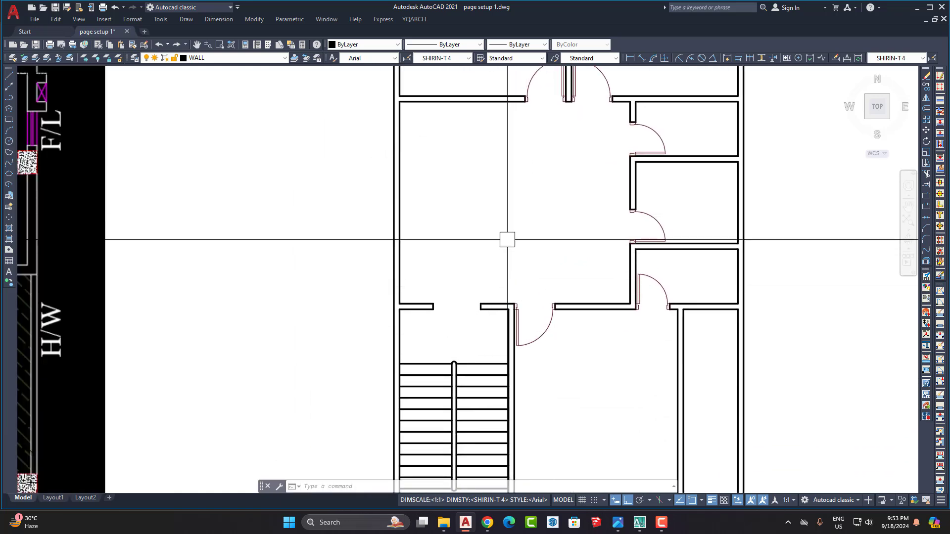
{"action": "mouse_move", "coordinate": [469, 527]}
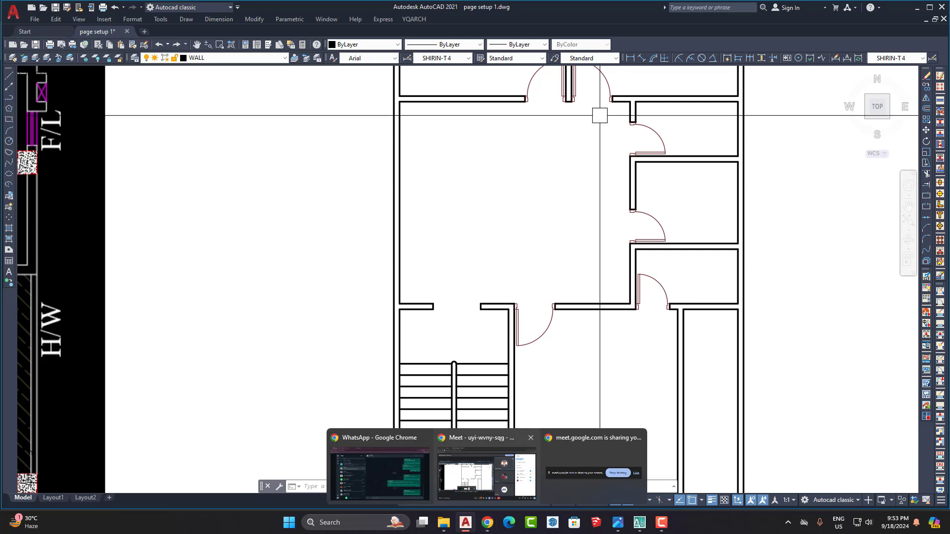
Move the west door of the north pair straight south, out of its wall opening and into the central room.
{"action": "scroll", "coordinate": [568, 221], "scroll_direction": "up", "scroll_amount": 1}
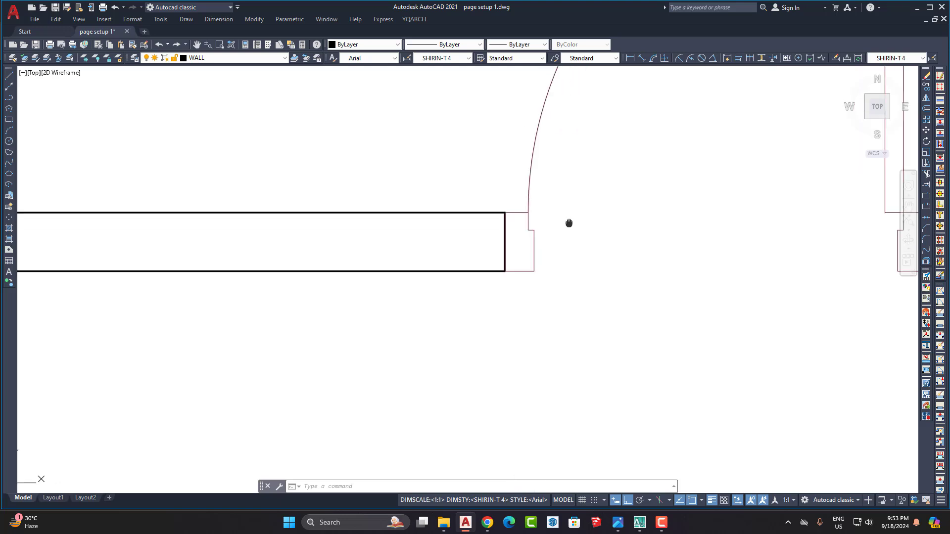
{"action": "scroll", "coordinate": [445, 207], "scroll_direction": "down", "scroll_amount": 3}
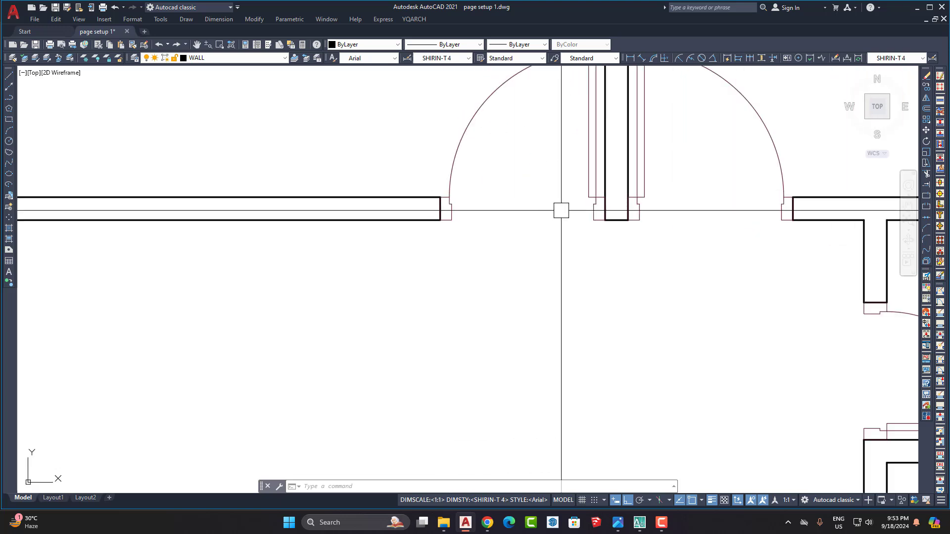
{"action": "scroll", "coordinate": [513, 239], "scroll_direction": "down", "scroll_amount": 2}
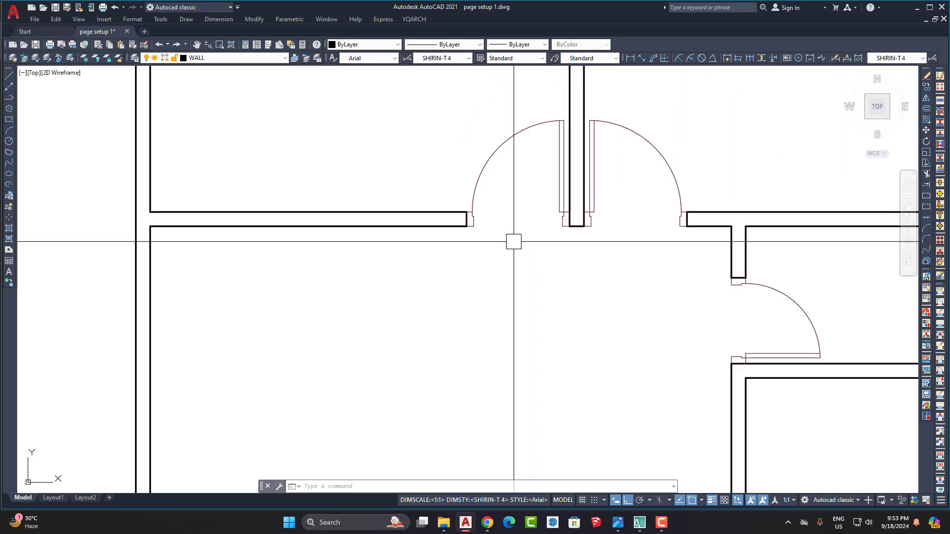
{"action": "scroll", "coordinate": [558, 173], "scroll_direction": "up", "scroll_amount": 2}
{"action": "left_click", "coordinate": [424, 202]}
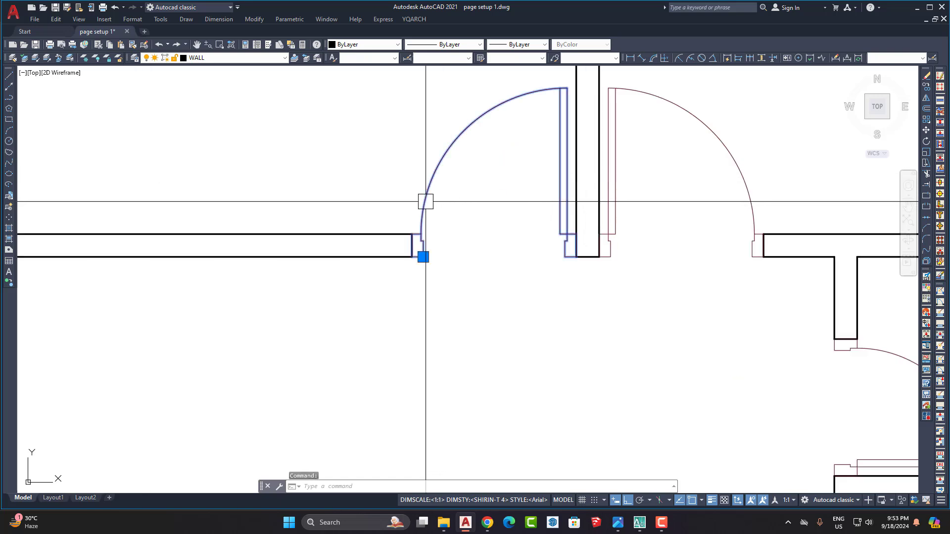
{"action": "scroll", "coordinate": [462, 211], "scroll_direction": "down", "scroll_amount": 2}
{"action": "type", "text": "m"}
{"action": "key", "text": "Return"}
{"action": "left_click", "coordinate": [476, 228]}
{"action": "left_click", "coordinate": [475, 296]}
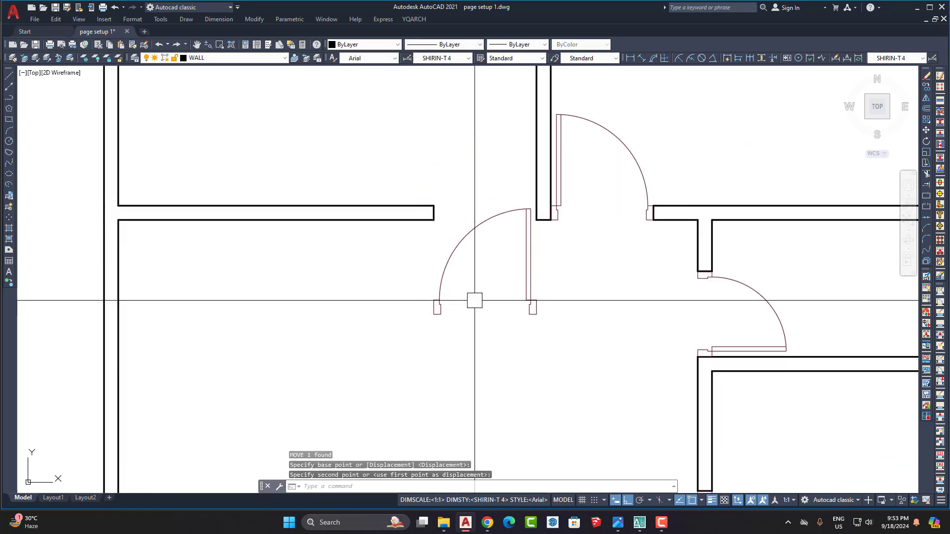
Move the detached door block farther south so that it stands clear of the wall opening.
{"action": "middle_click_drag", "start_coordinate": [514, 336], "coordinate": [504, 259]}
{"action": "left_click", "coordinate": [515, 242]}
{"action": "type", "text": "m"}
{"action": "key", "text": "Return"}
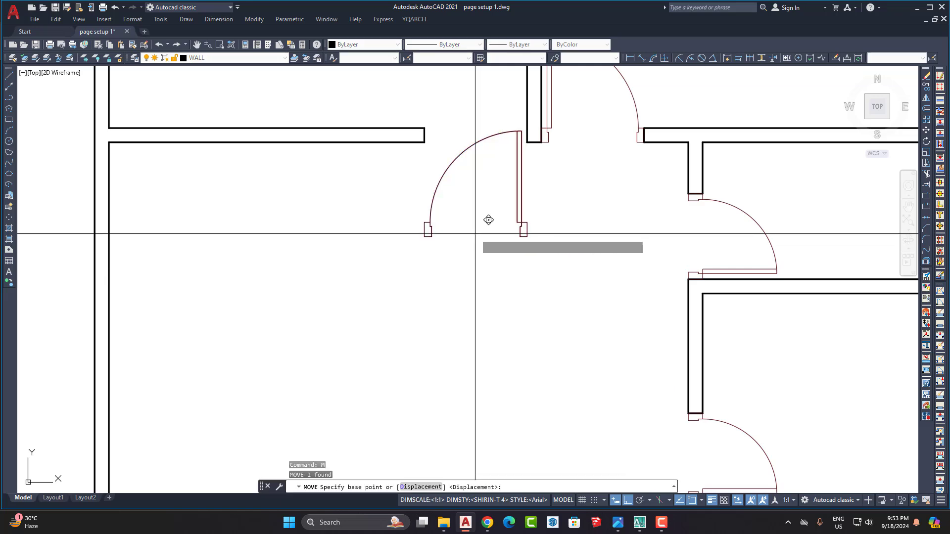
{"action": "left_click", "coordinate": [475, 233]}
{"action": "left_click", "coordinate": [468, 283]}
Examine the stepped frame profiles at both jambs of the detached door block.
{"action": "scroll", "coordinate": [430, 272], "scroll_direction": "up", "scroll_amount": 2}
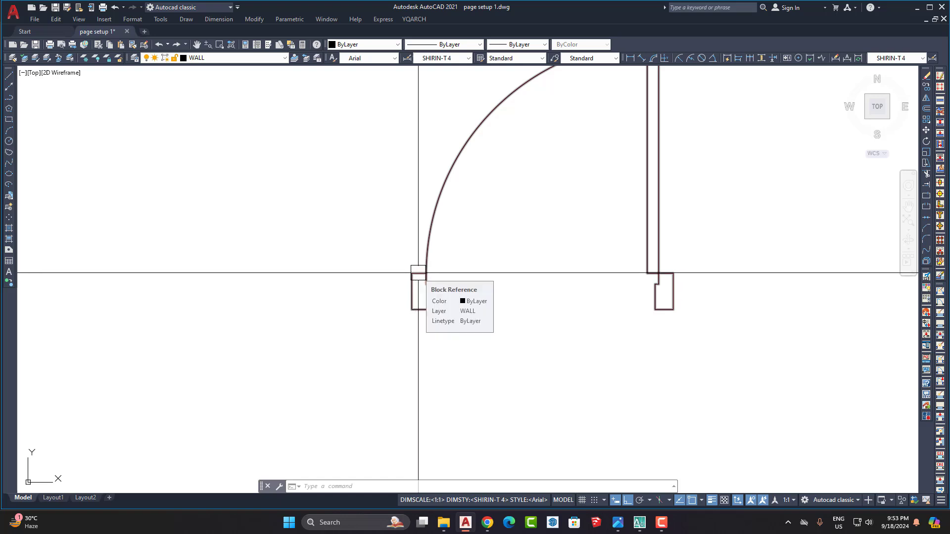
{"action": "scroll", "coordinate": [418, 272], "scroll_direction": "up", "scroll_amount": 2}
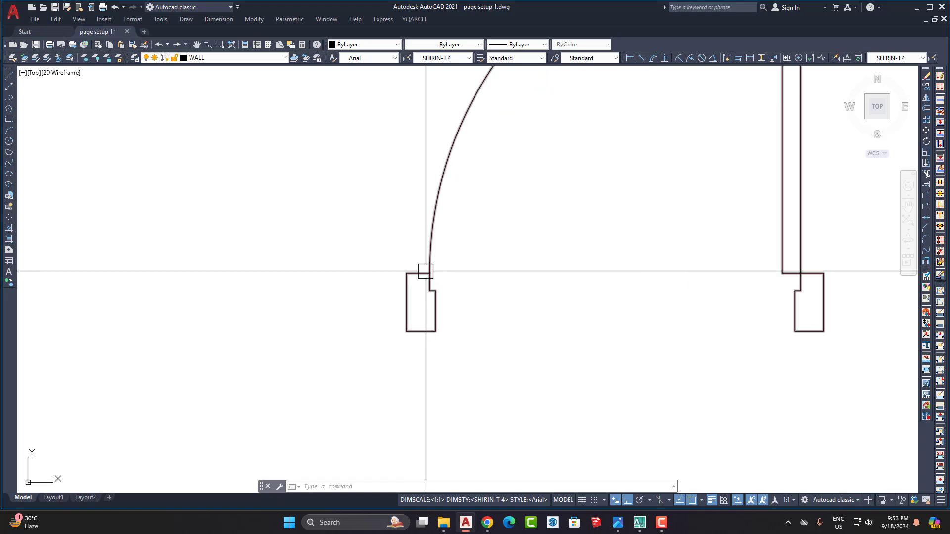
{"action": "scroll", "coordinate": [444, 272], "scroll_direction": "down", "scroll_amount": 4}
{"action": "scroll", "coordinate": [438, 298], "scroll_direction": "up", "scroll_amount": 2}
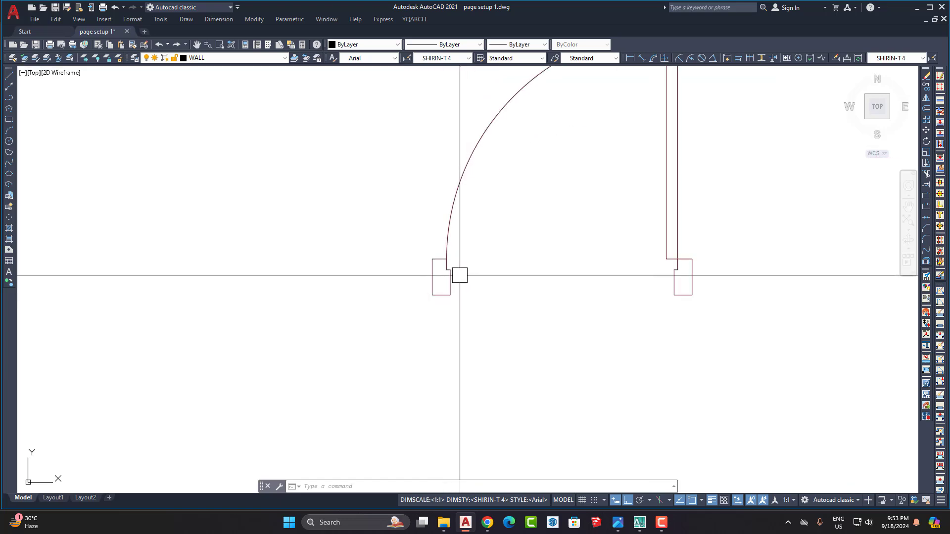
{"action": "scroll", "coordinate": [428, 283], "scroll_direction": "up", "scroll_amount": 3}
{"action": "scroll", "coordinate": [430, 278], "scroll_direction": "up", "scroll_amount": 1}
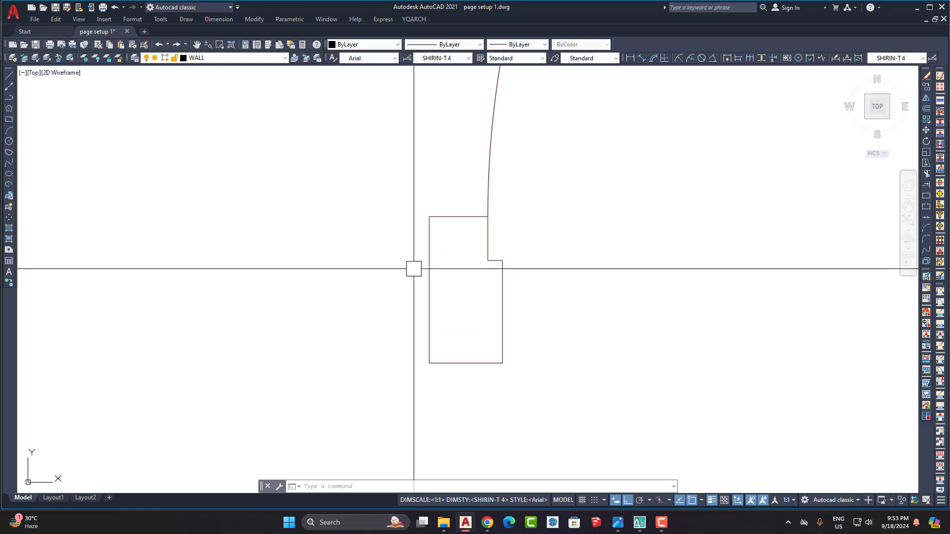
{"action": "scroll", "coordinate": [413, 267], "scroll_direction": "down", "scroll_amount": 4}
{"action": "scroll", "coordinate": [445, 266], "scroll_direction": "up", "scroll_amount": 2}
{"action": "mouse_move", "coordinate": [494, 289]}
{"action": "middle_mouse_down"}
{"action": "mouse_move", "coordinate": [492, 271]}
{"action": "mouse_move", "coordinate": [440, 274]}
{"action": "middle_mouse_up"}
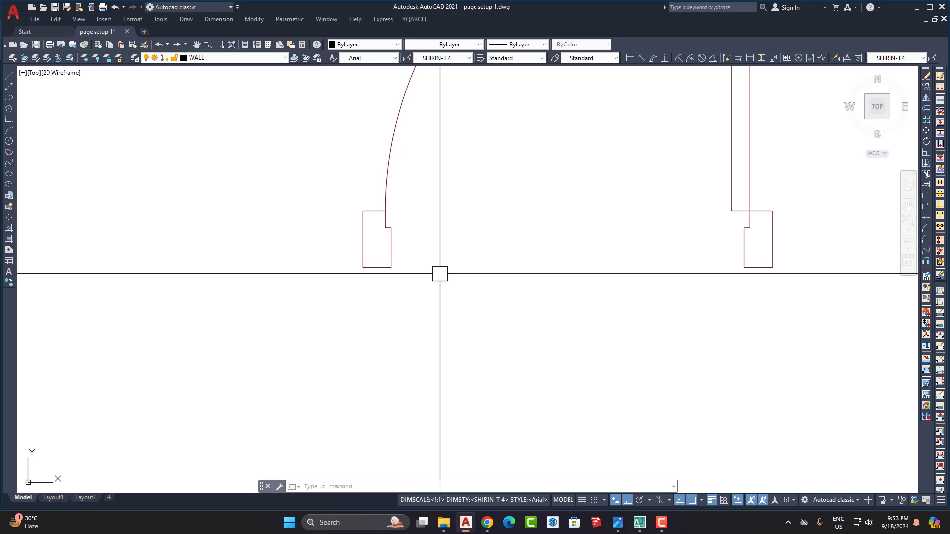
Compare the detached door and its frame rebates with the empty wall opening and the neighbouring doors.
{"action": "scroll", "coordinate": [440, 272], "scroll_direction": "down", "scroll_amount": 8}
{"action": "scroll", "coordinate": [439, 248], "scroll_direction": "up", "scroll_amount": 3}
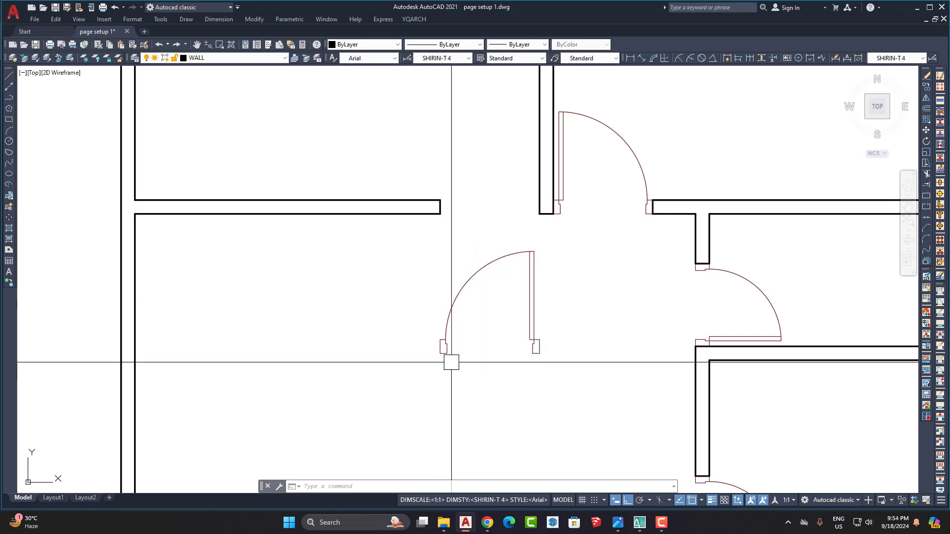
{"action": "scroll", "coordinate": [451, 362], "scroll_direction": "up", "scroll_amount": 4}
{"action": "scroll", "coordinate": [469, 316], "scroll_direction": "down", "scroll_amount": 6}
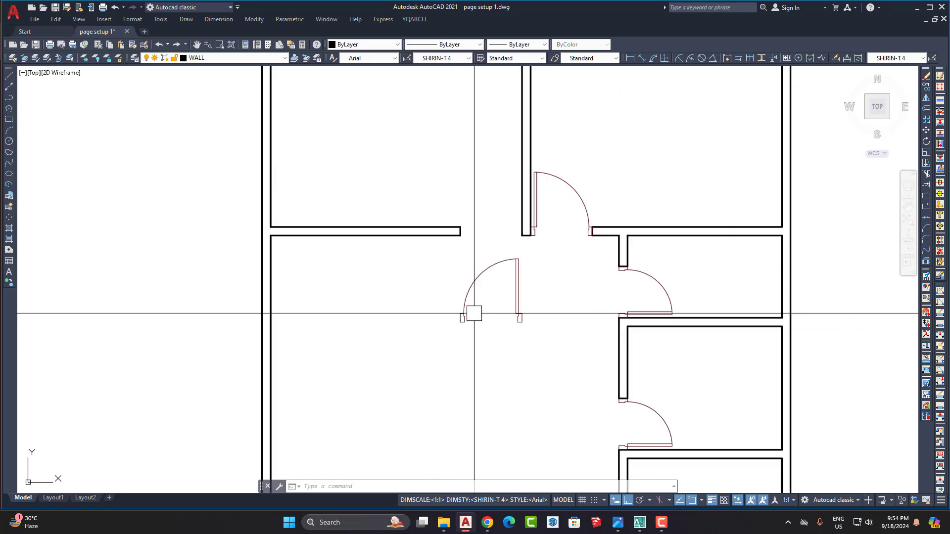
{"action": "scroll", "coordinate": [467, 313], "scroll_direction": "up", "scroll_amount": 4}
{"action": "scroll", "coordinate": [552, 253], "scroll_direction": "down", "scroll_amount": 4}
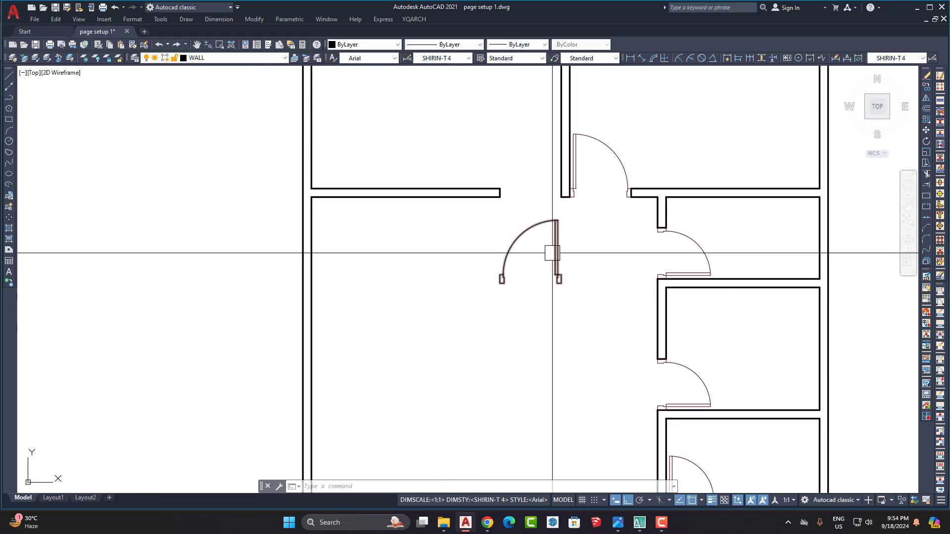
{"action": "middle_click_drag", "start_coordinate": [507, 291], "coordinate": [503, 213]}
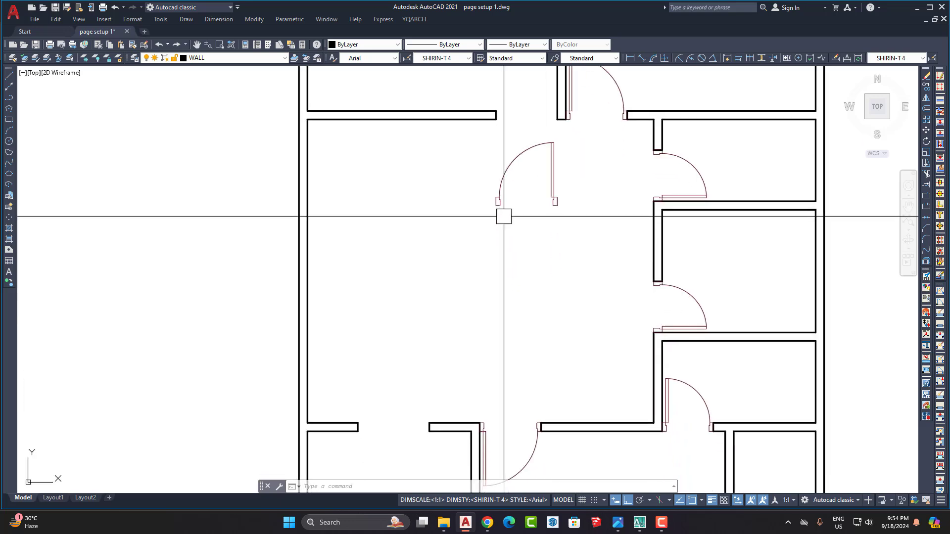
{"action": "scroll", "coordinate": [503, 213], "scroll_direction": "up", "scroll_amount": 4}
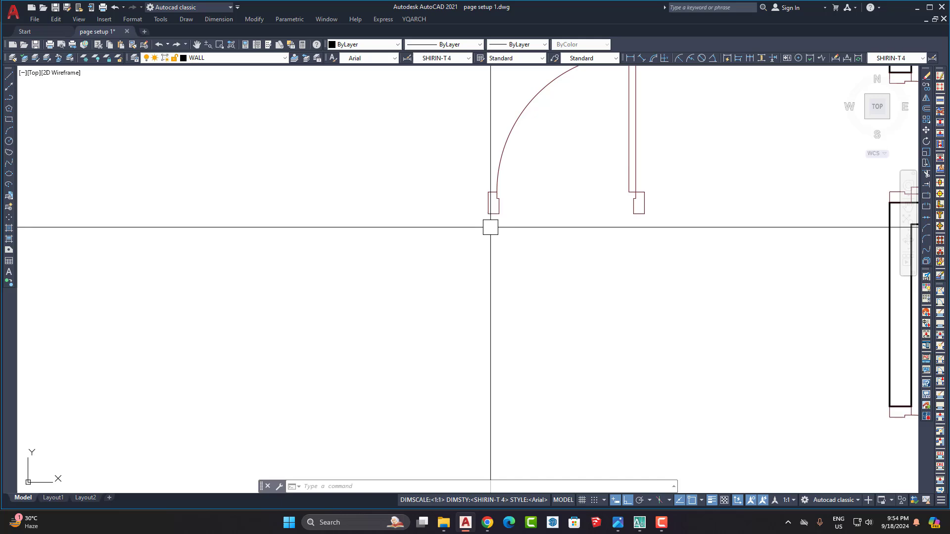
{"action": "scroll", "coordinate": [490, 226], "scroll_direction": "down", "scroll_amount": 8}
{"action": "scroll", "coordinate": [516, 222], "scroll_direction": "up", "scroll_amount": 12}
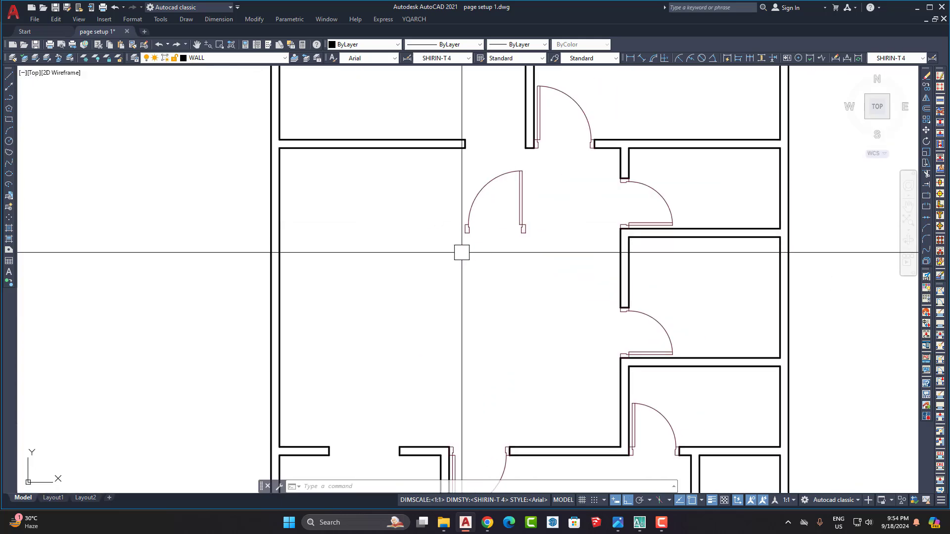
{"action": "scroll", "coordinate": [484, 227], "scroll_direction": "down", "scroll_amount": 6}
{"action": "scroll", "coordinate": [484, 228], "scroll_direction": "up", "scroll_amount": 8}
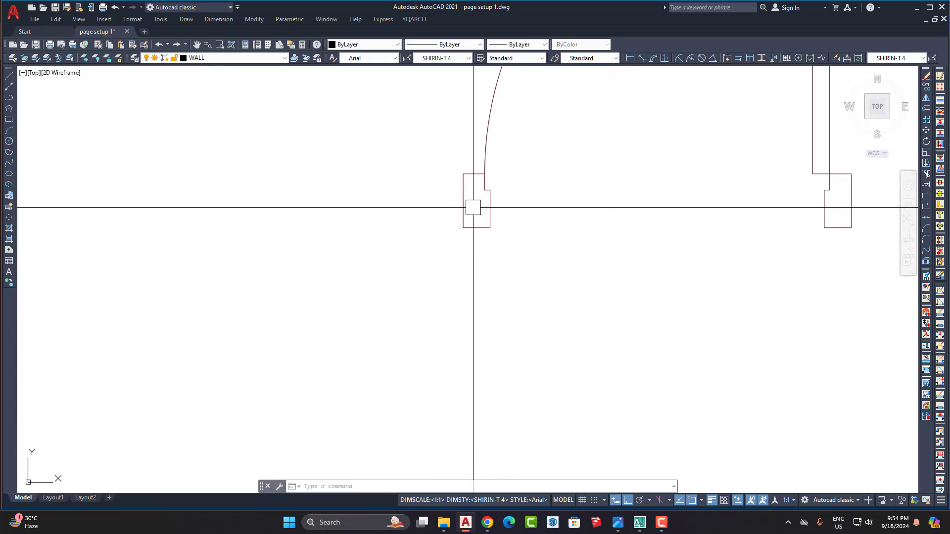
{"action": "scroll", "coordinate": [529, 239], "scroll_direction": "down", "scroll_amount": 4}
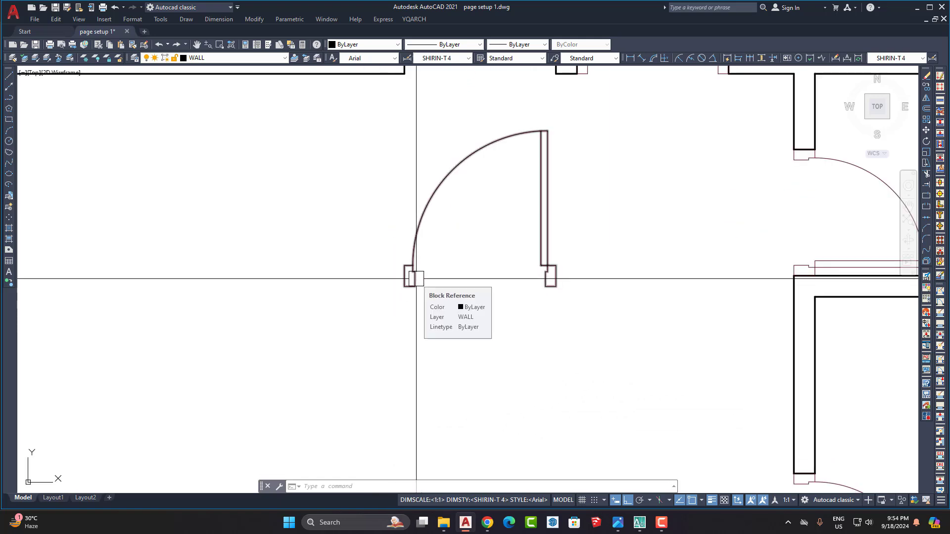
{"action": "scroll", "coordinate": [398, 280], "scroll_direction": "up", "scroll_amount": 4}
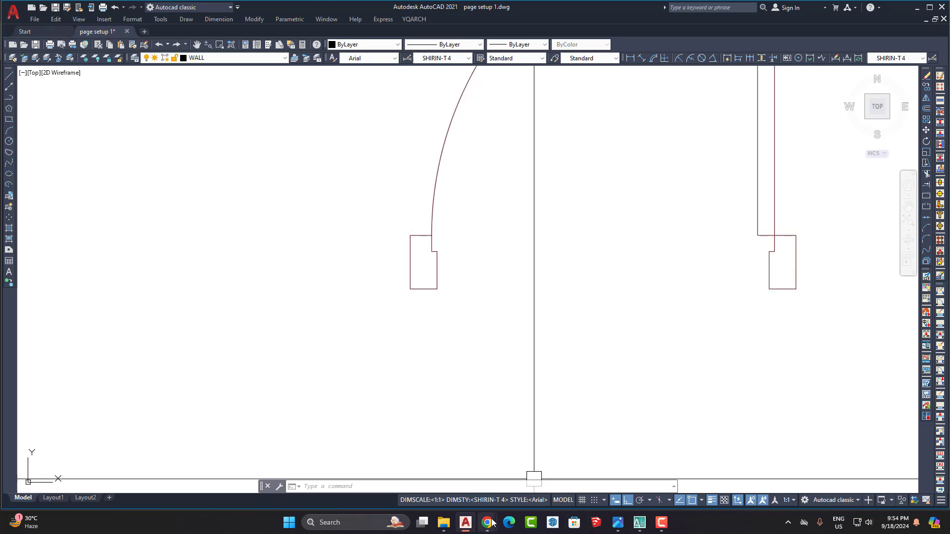
Launch SketchUp and create a new model from the Architectural template in inches.
{"action": "left_click", "coordinate": [553, 525]}
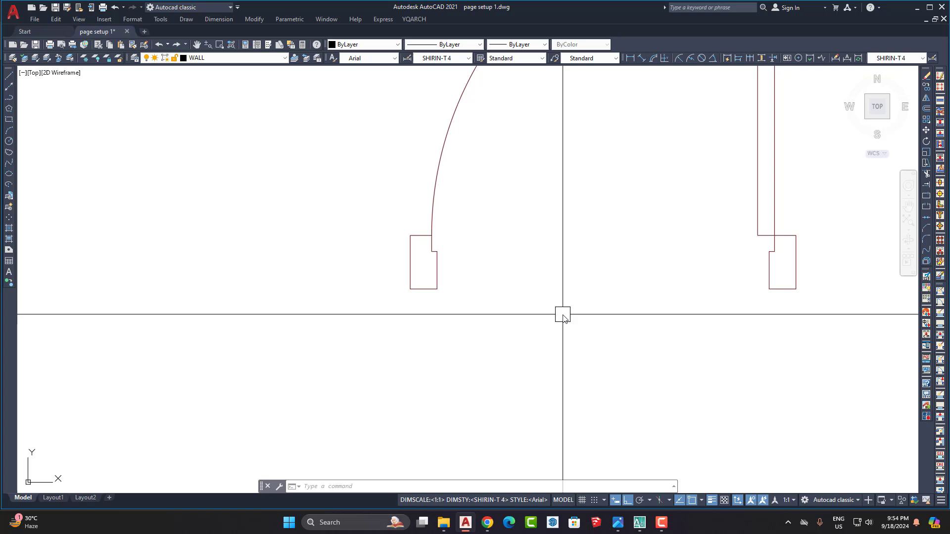
{"action": "scroll", "coordinate": [513, 291], "scroll_direction": "down", "scroll_amount": 3}
{"action": "scroll", "coordinate": [509, 292], "scroll_direction": "up", "scroll_amount": 4}
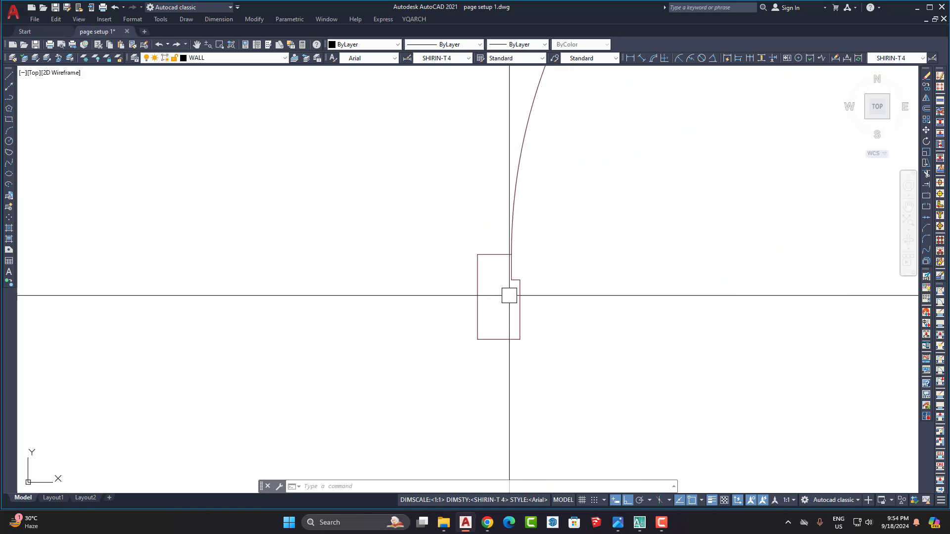
{"action": "middle_click_drag", "start_coordinate": [478, 303], "coordinate": [483, 257]}
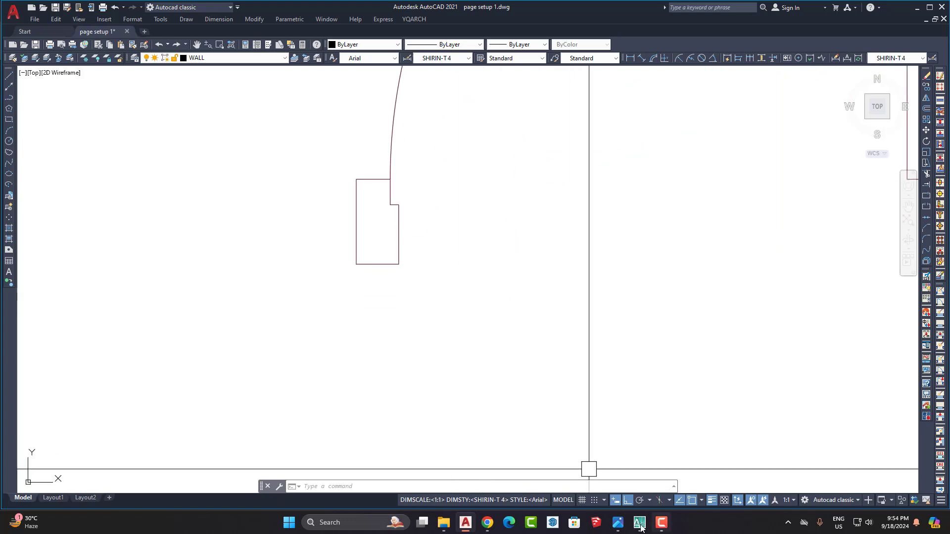
{"action": "left_click", "coordinate": [553, 523]}
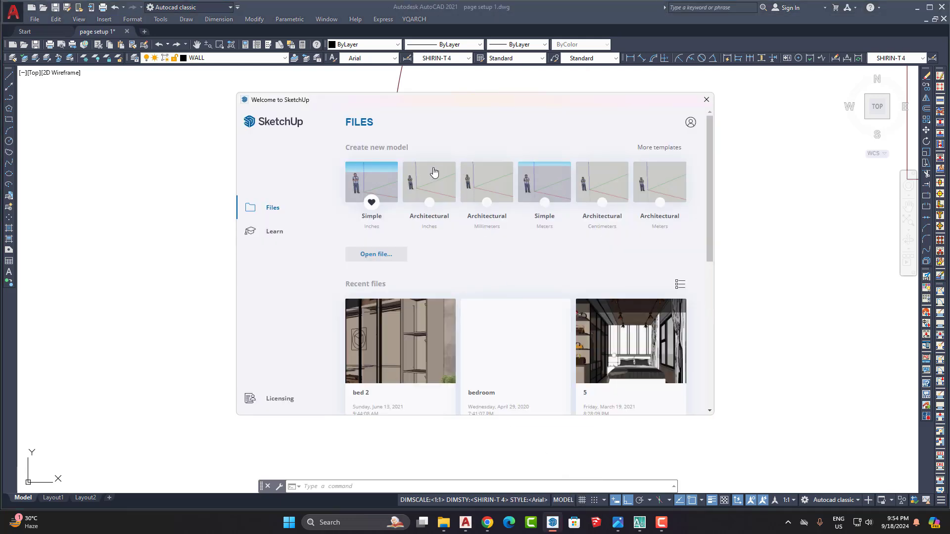
{"action": "left_click", "coordinate": [434, 172]}
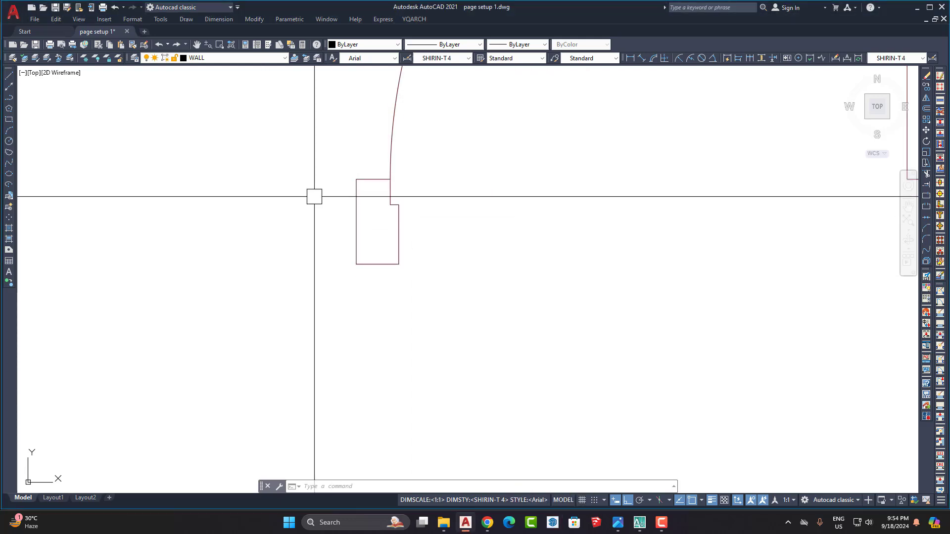
{"action": "scroll", "coordinate": [355, 195], "scroll_direction": "up", "scroll_amount": 4}
{"action": "scroll", "coordinate": [397, 222], "scroll_direction": "down", "scroll_amount": 4}
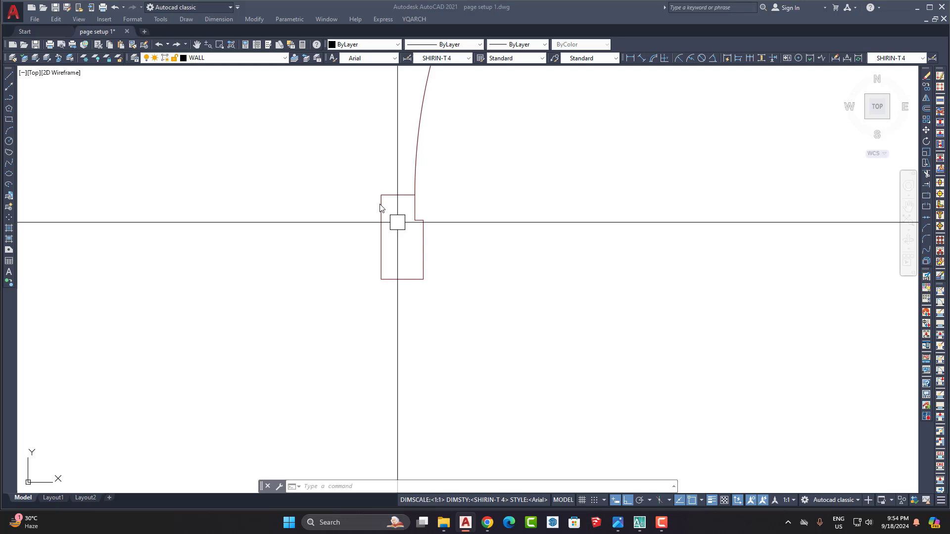
{"action": "left_click", "coordinate": [409, 241]}
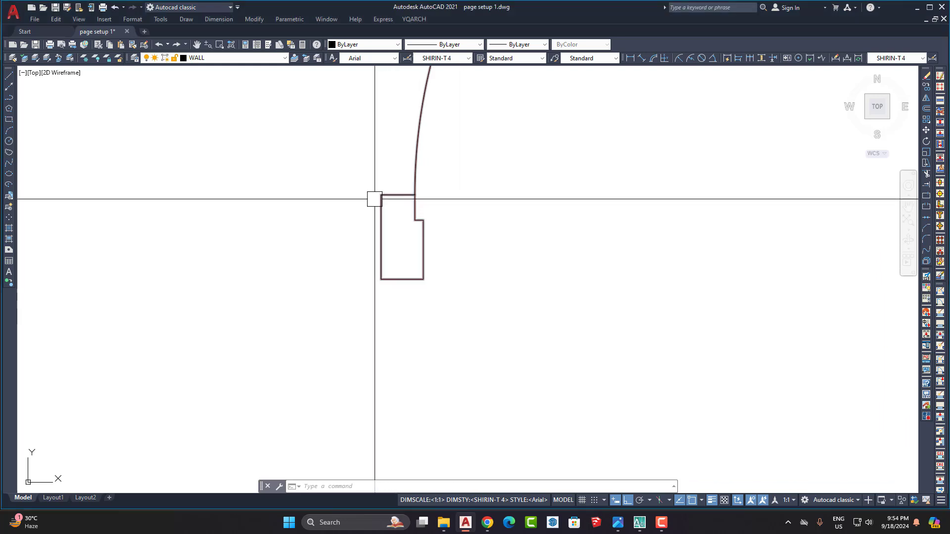
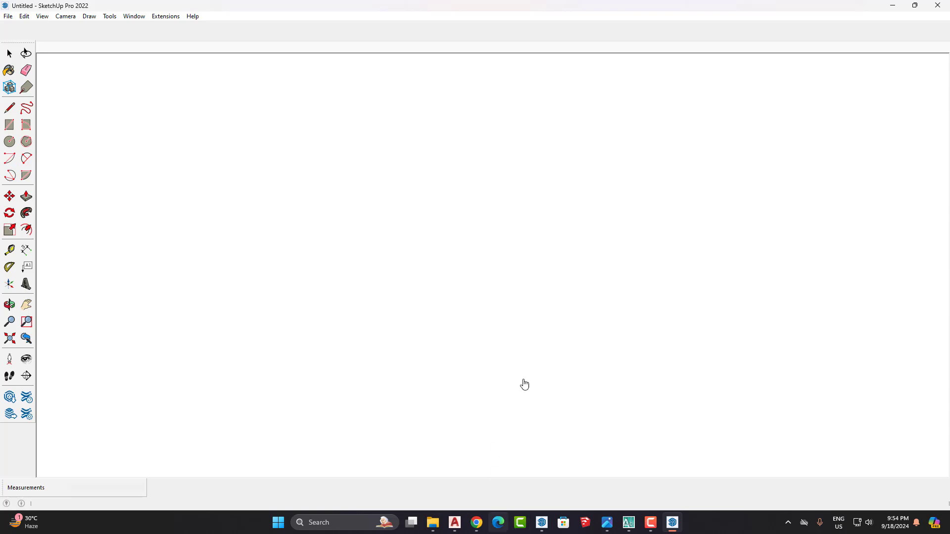
Switch to AutoCAD and view the stepped jambs of the detached door block while SketchUp loads.
{"action": "left_click", "coordinate": [455, 523]}
{"action": "scroll", "coordinate": [496, 256], "scroll_direction": "down", "scroll_amount": 3}
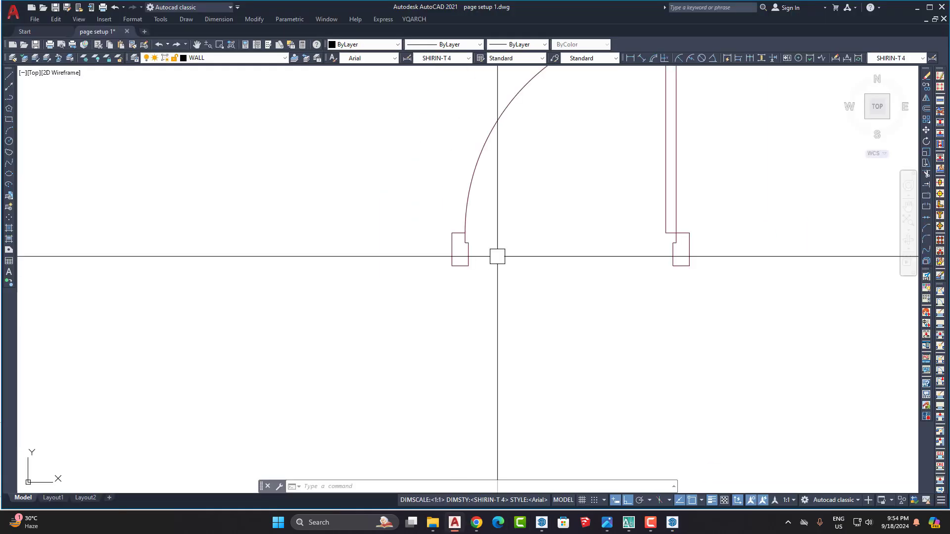
{"action": "scroll", "coordinate": [497, 251], "scroll_direction": "up", "scroll_amount": 3}
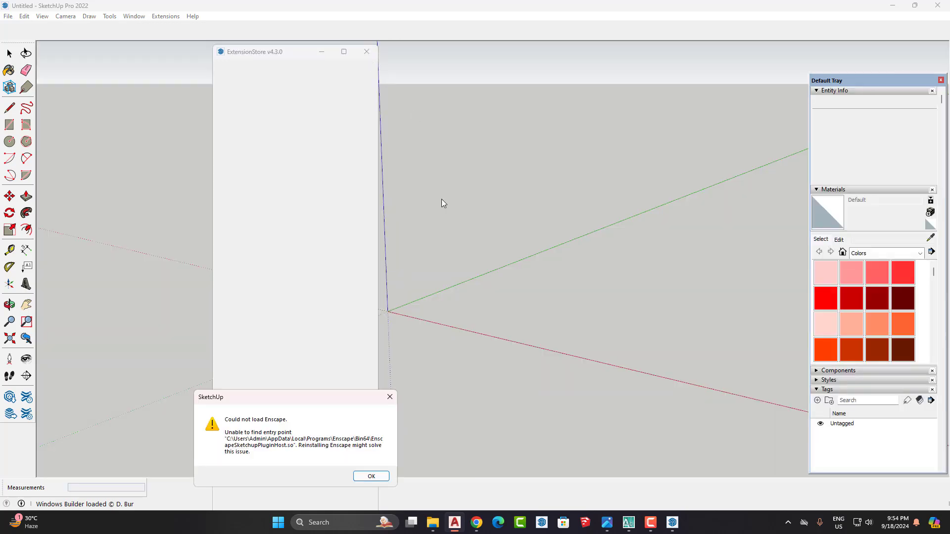
Dismiss SketchUp's Enscape loading error and close the ExtensionStore window.
{"action": "left_click", "coordinate": [390, 397]}
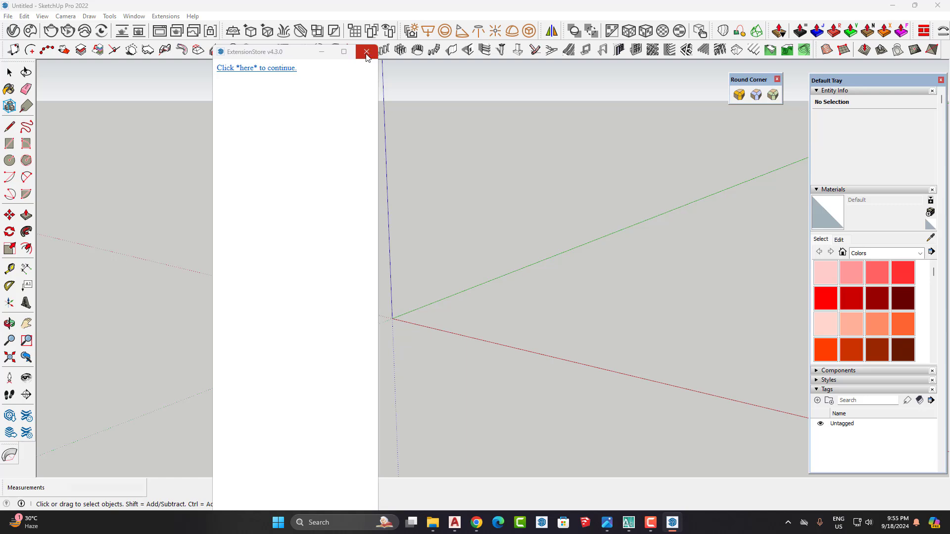
{"action": "left_click", "coordinate": [367, 53]}
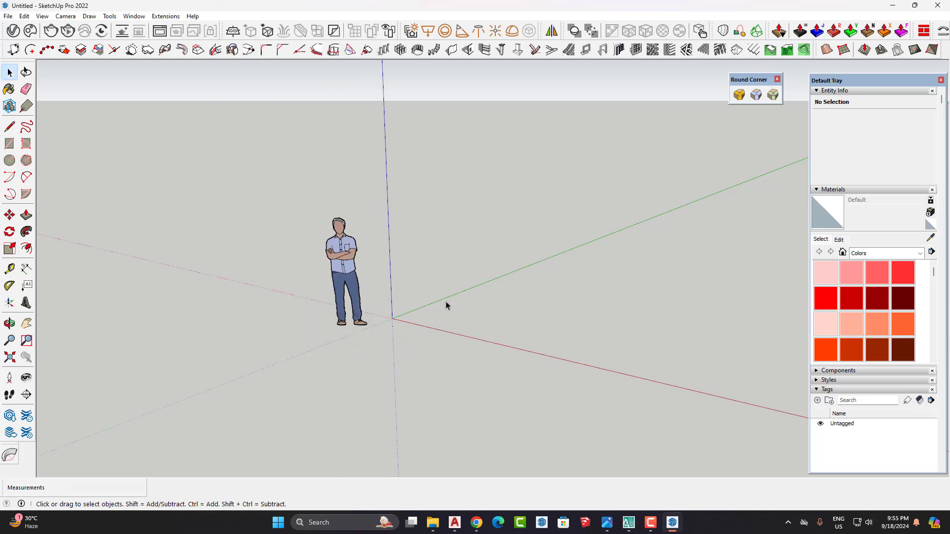
{"action": "scroll", "coordinate": [446, 301], "scroll_direction": "up", "scroll_amount": 4}
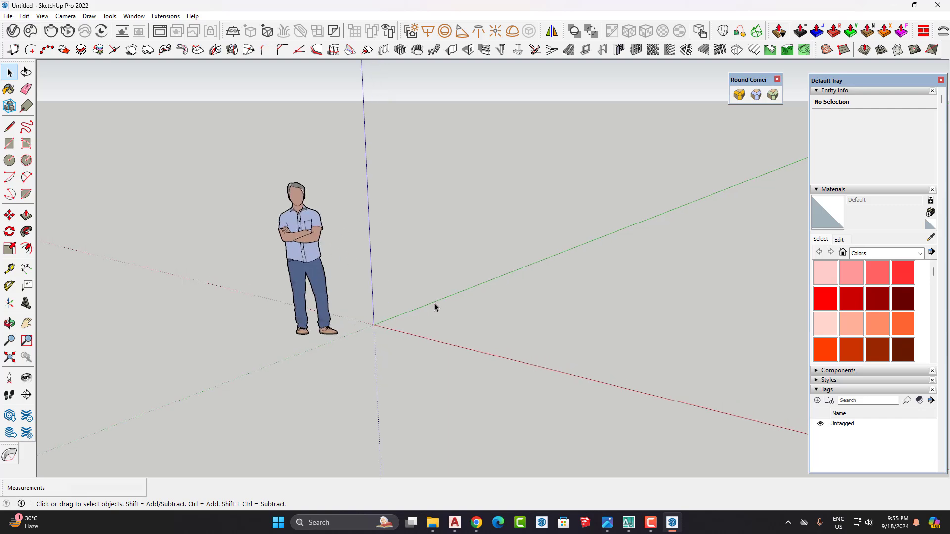
{"action": "middle_click_drag", "start_coordinate": [374, 317], "coordinate": [444, 310]}
{"action": "scroll", "coordinate": [521, 385], "scroll_direction": "up", "scroll_amount": 3}
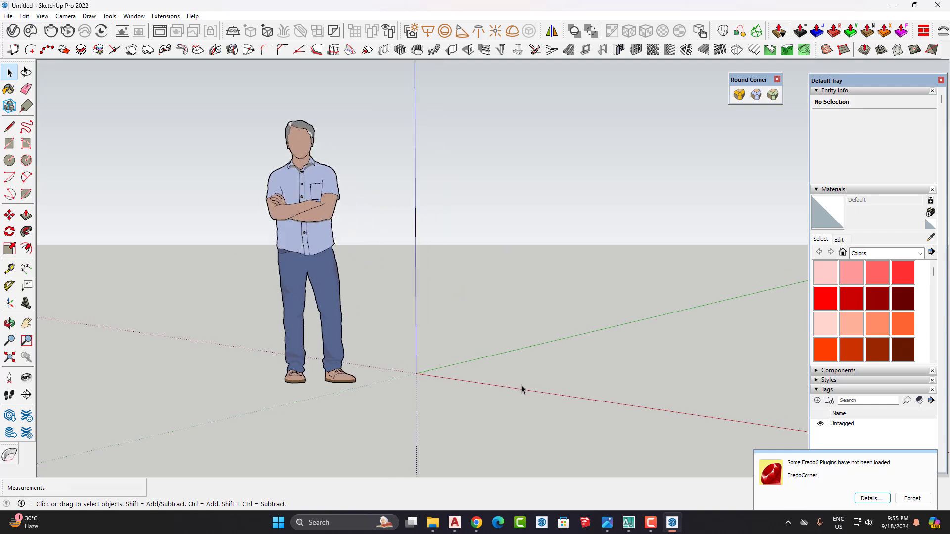
{"action": "left_click", "coordinate": [290, 224]}
{"action": "scroll", "coordinate": [374, 293], "scroll_direction": "down", "scroll_amount": 2}
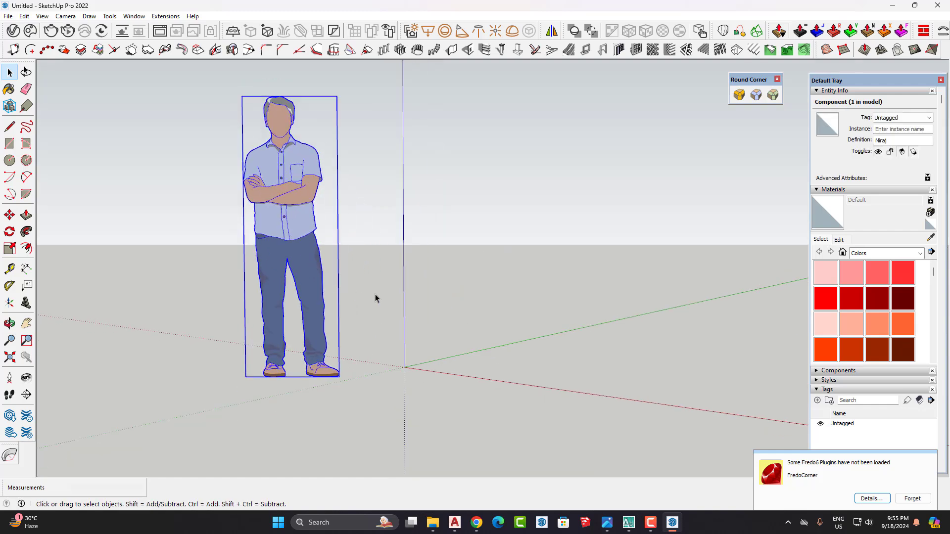
{"action": "middle_click_drag", "start_coordinate": [385, 289], "coordinate": [515, 380]}
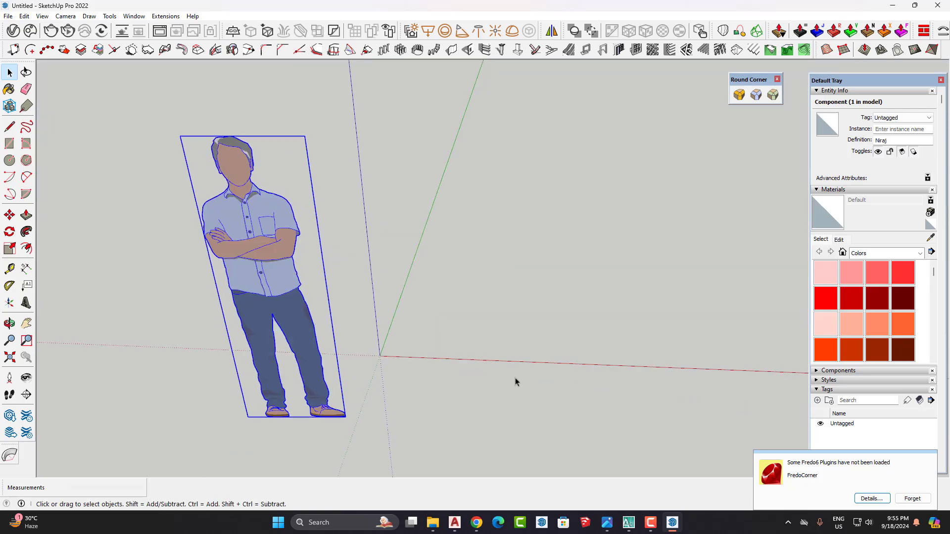
Switch to AutoCAD and view the stepped profile of the door's left jamb up close.
{"action": "left_click", "coordinate": [454, 522]}
{"action": "scroll", "coordinate": [456, 275], "scroll_direction": "down", "scroll_amount": 2}
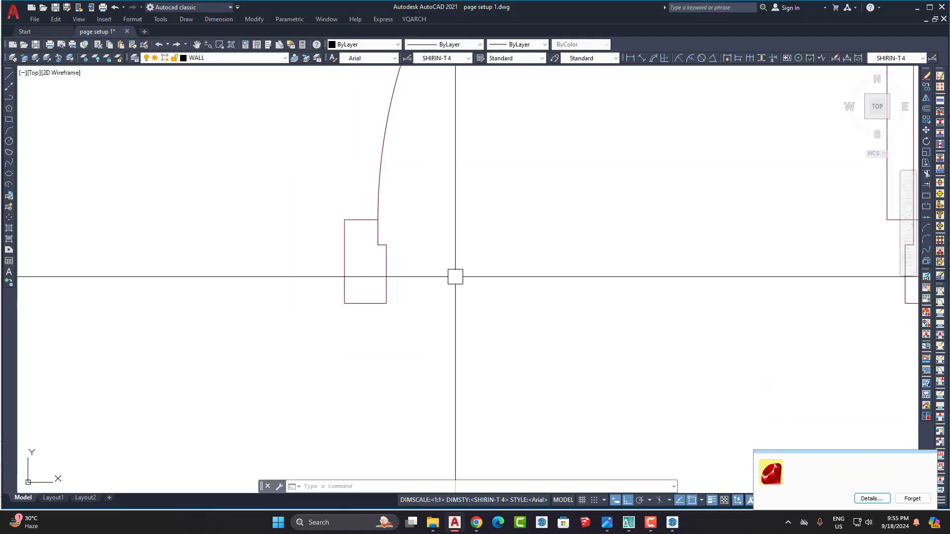
{"action": "scroll", "coordinate": [455, 267], "scroll_direction": "up", "scroll_amount": 2}
{"action": "type", "text": "l"}
{"action": "key", "text": "Return"}
{"action": "left_click", "coordinate": [470, 197]}
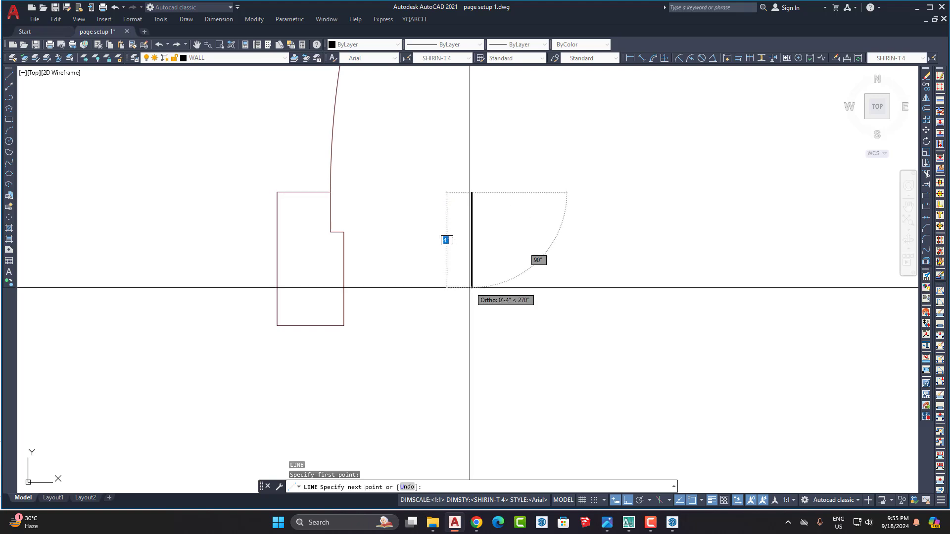
{"action": "key", "text": "Escape"}
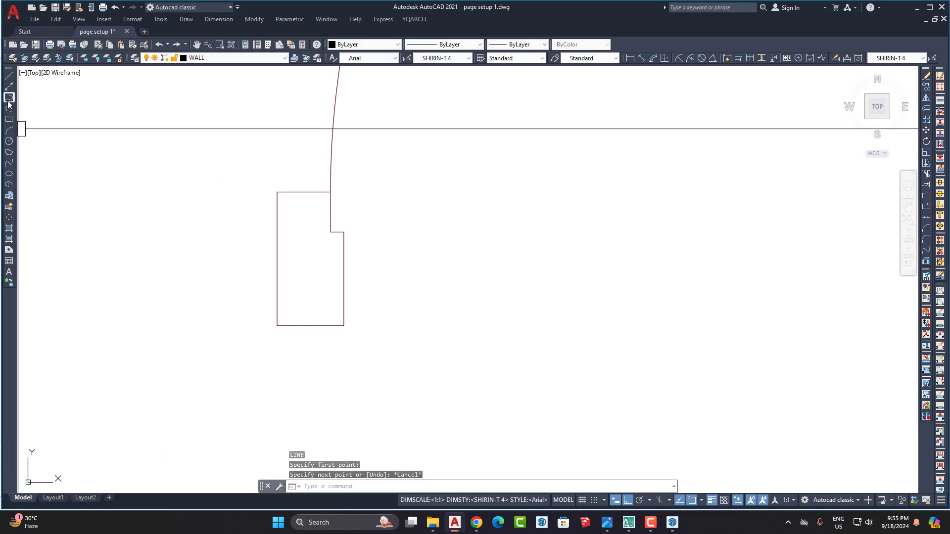
Draw a 5-inch vertical line downward in the empty space beside the left jamb profile.
{"action": "right_click", "coordinate": [502, 285]}
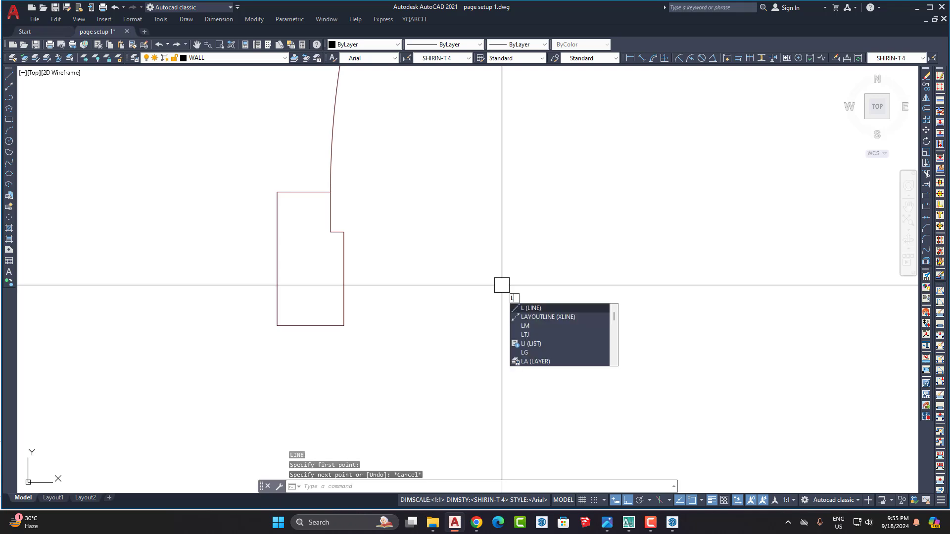
{"action": "left_click", "coordinate": [530, 299]}
{"action": "left_click", "coordinate": [503, 178]}
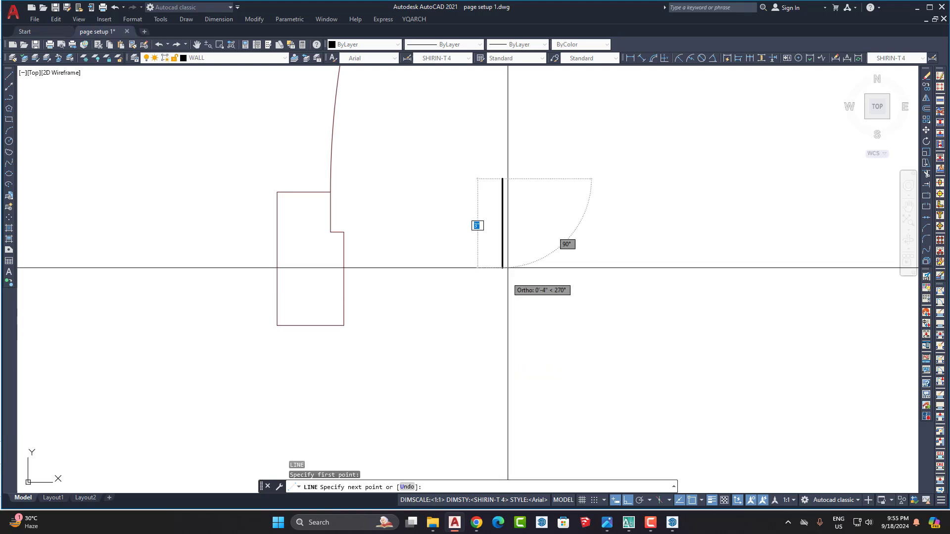
{"action": "type", "text": "5"}
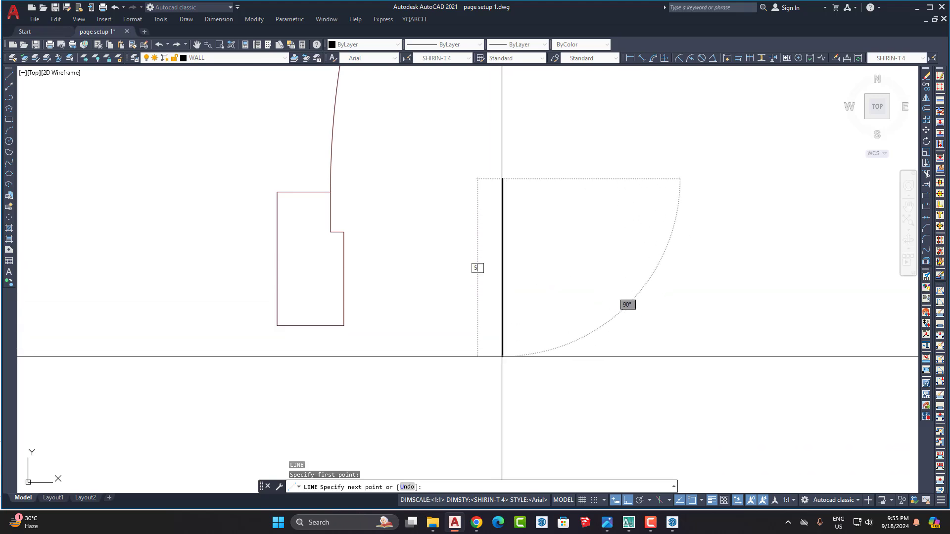
{"action": "key", "text": "Return"}
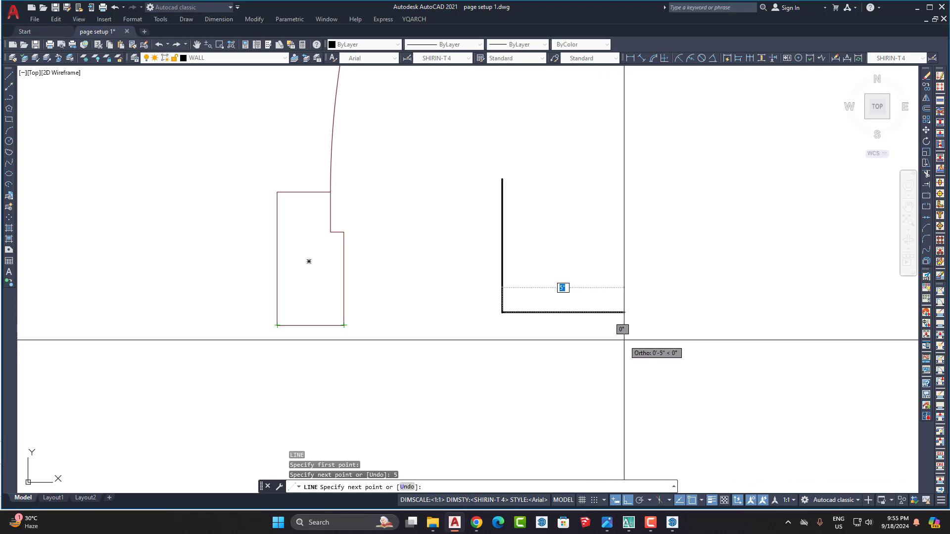
Switch to SketchUp and delete the template's standing scale figure.
{"action": "left_click", "coordinate": [671, 524]}
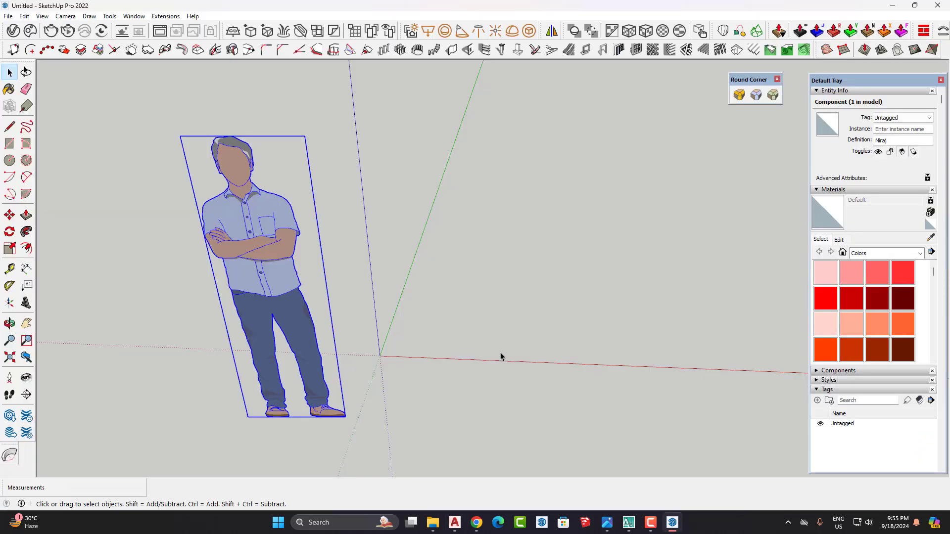
{"action": "scroll", "coordinate": [500, 354], "scroll_direction": "down", "scroll_amount": 3}
{"action": "middle_click_drag", "start_coordinate": [498, 354], "coordinate": [472, 315]}
{"action": "left_click", "coordinate": [398, 320]}
{"action": "scroll", "coordinate": [343, 318], "scroll_direction": "down", "scroll_amount": 2}
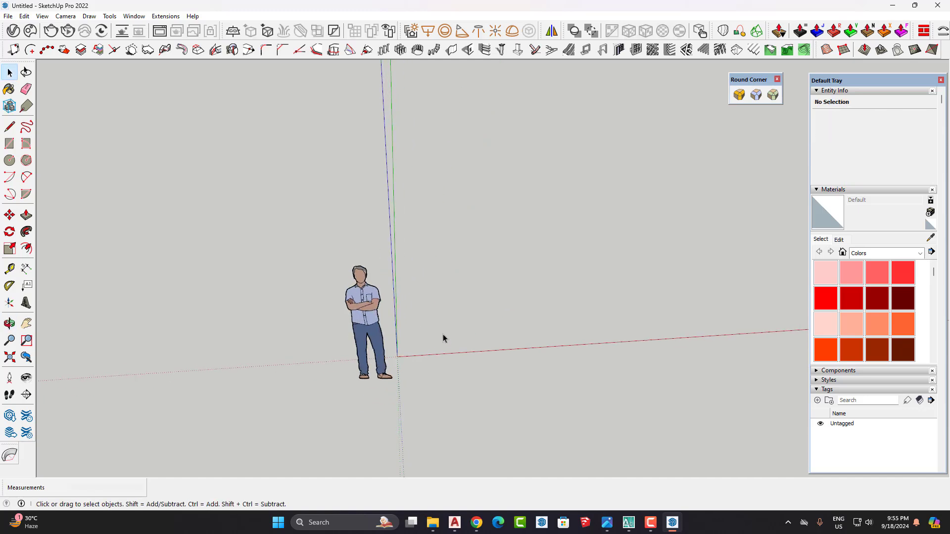
{"action": "scroll", "coordinate": [442, 337], "scroll_direction": "up", "scroll_amount": 3}
{"action": "left_click", "coordinate": [302, 310]}
{"action": "key", "text": "Delete"}
Start the stepped frame profile near the origin with a 5-inch side along green, a bottom edge along red and a 3.5-inch opposite side.
{"action": "middle_click_drag", "start_coordinate": [446, 353], "coordinate": [333, 352], "text": "shift"}
{"action": "scroll", "coordinate": [340, 334], "scroll_direction": "up", "scroll_amount": 3}
{"action": "scroll", "coordinate": [339, 333], "scroll_direction": "up", "scroll_amount": 1}
{"action": "scroll", "coordinate": [495, 335], "scroll_direction": "down", "scroll_amount": 8}
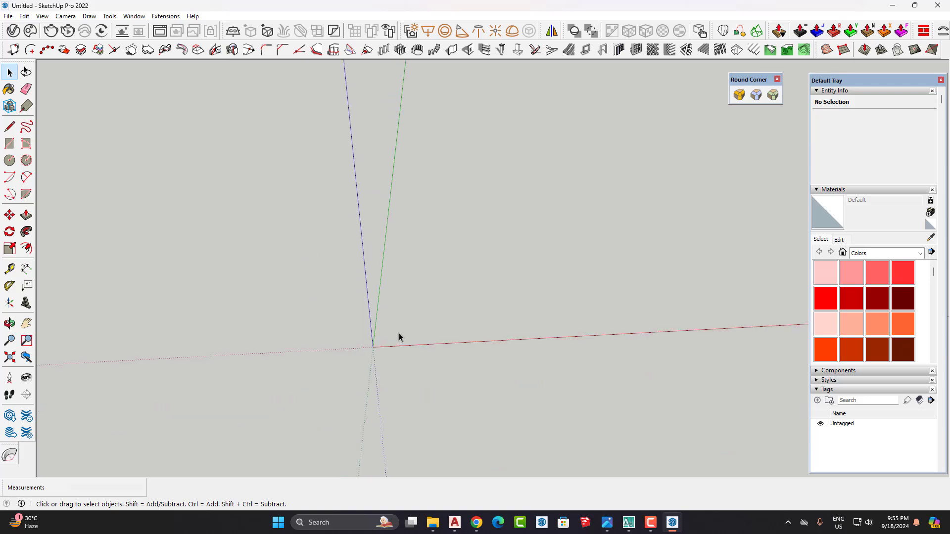
{"action": "scroll", "coordinate": [414, 331], "scroll_direction": "up", "scroll_amount": 4}
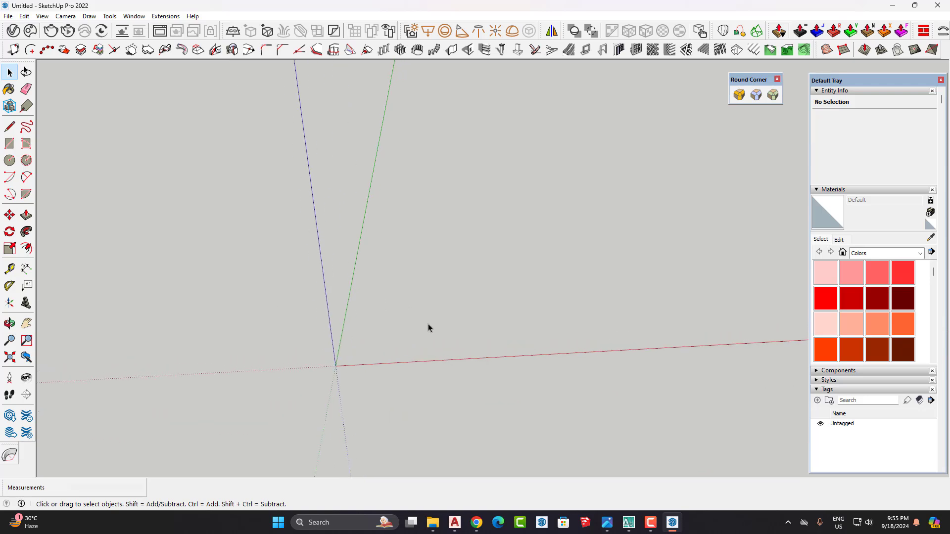
{"action": "key", "text": "l"}
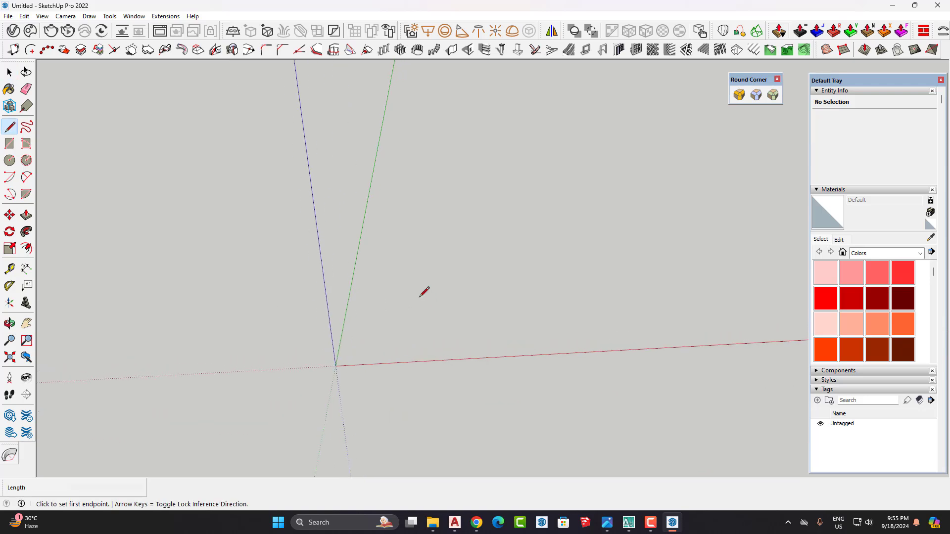
{"action": "left_click", "coordinate": [419, 299]}
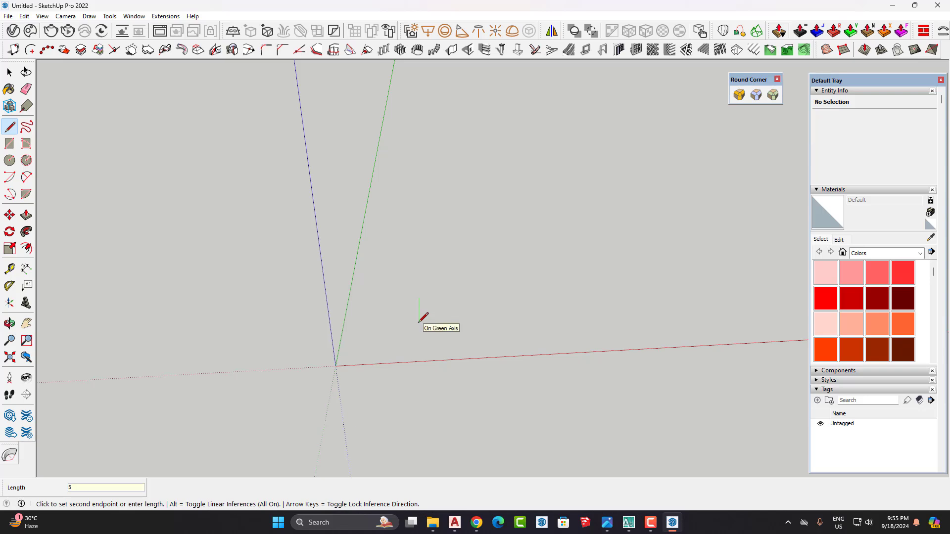
{"action": "scroll", "coordinate": [405, 291], "scroll_direction": "up", "scroll_amount": 5}
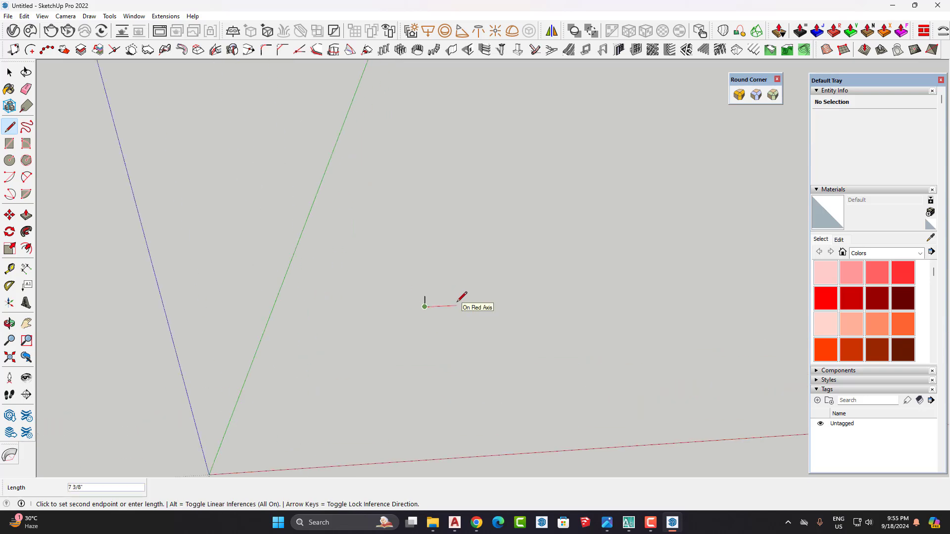
{"action": "key", "text": "Return"}
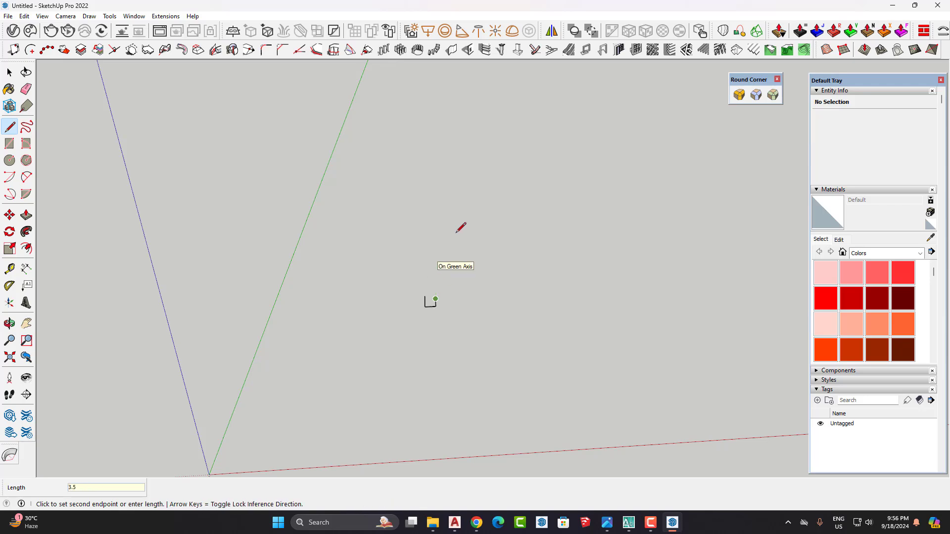
{"action": "key", "text": "Return"}
Complete the frame profile with an inward rebate step and a closing edge back to the starting corner.
{"action": "scroll", "coordinate": [448, 276], "scroll_direction": "up", "scroll_amount": 3}
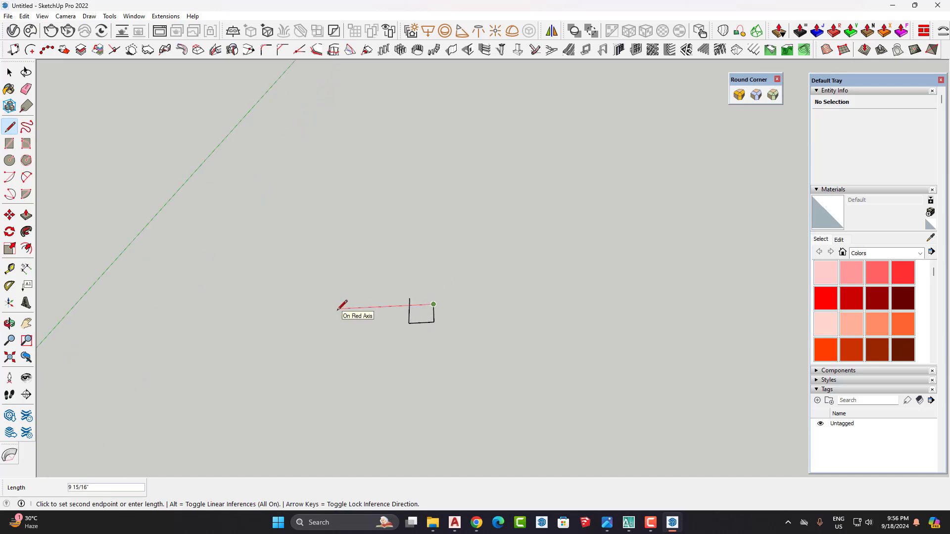
{"action": "mouse_move", "coordinate": [424, 265]}
{"action": "middle_mouse_down"}
{"action": "mouse_move", "coordinate": [424, 333]}
{"action": "mouse_move", "coordinate": [436, 271]}
{"action": "middle_mouse_up"}
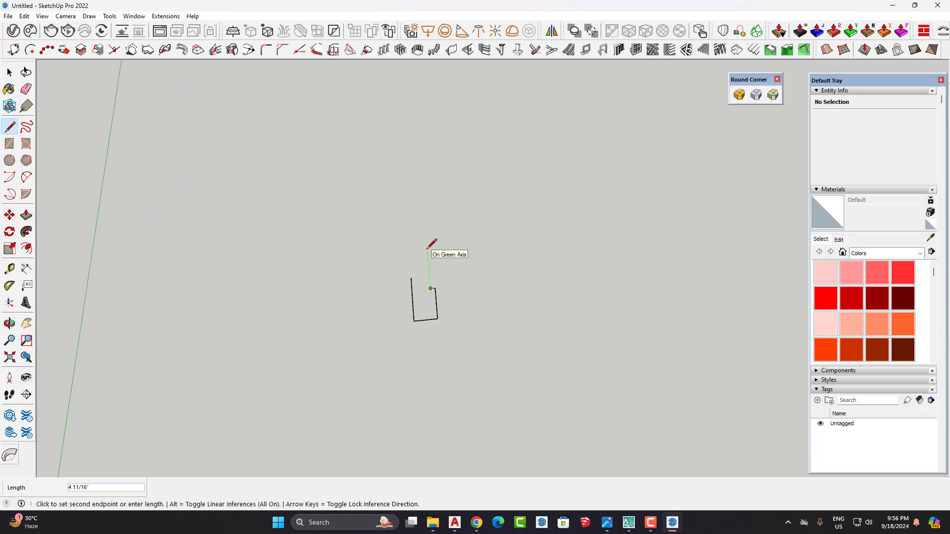
{"action": "left_click", "coordinate": [429, 276]}
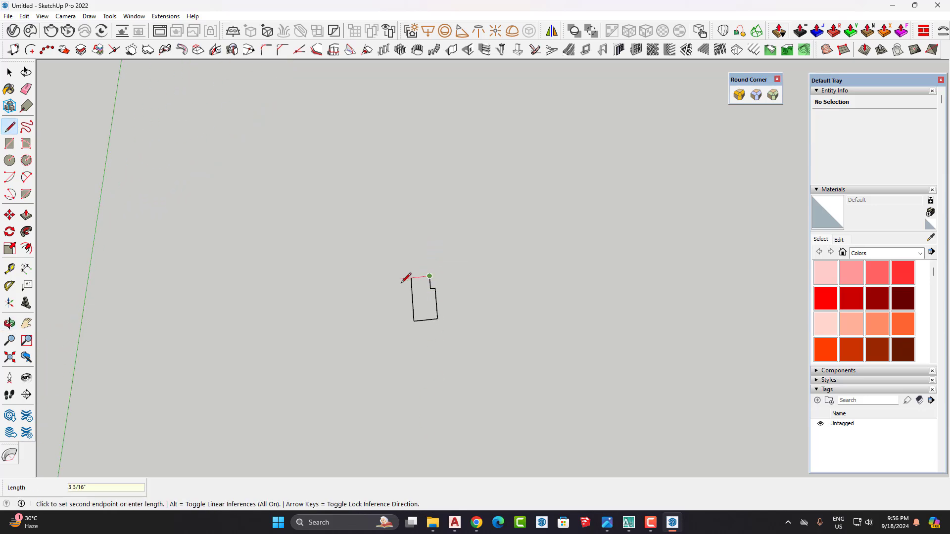
{"action": "left_click", "coordinate": [411, 278]}
{"action": "key", "text": "space"}
{"action": "scroll", "coordinate": [435, 333], "scroll_direction": "down", "scroll_amount": 5}
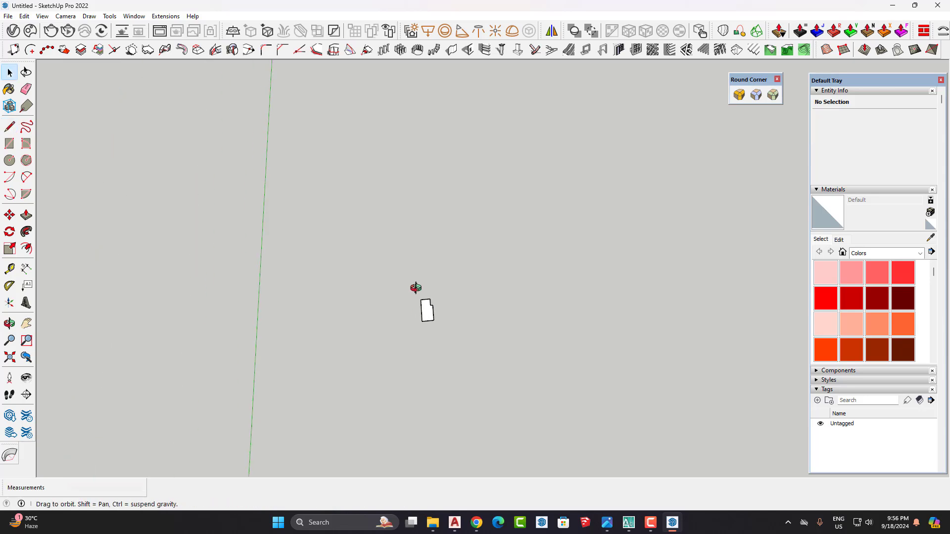
{"action": "scroll", "coordinate": [435, 323], "scroll_direction": "up", "scroll_amount": 2}
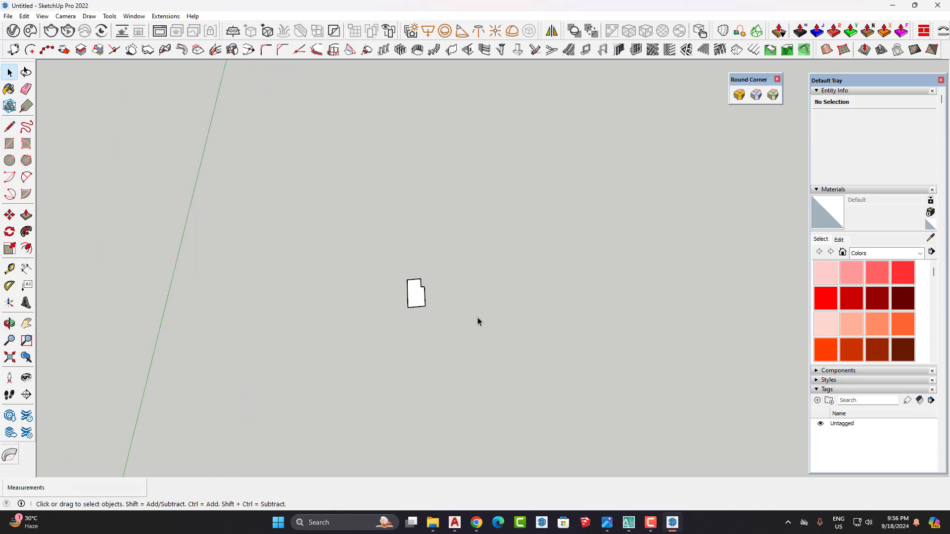
{"action": "key", "text": "l"}
{"action": "left_click", "coordinate": [424, 306]}
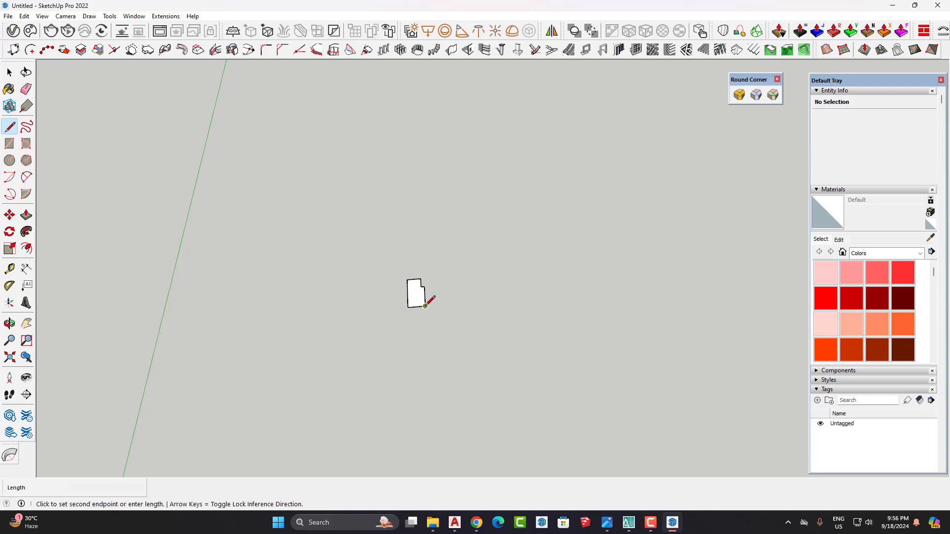
{"action": "key", "text": "Escape"}
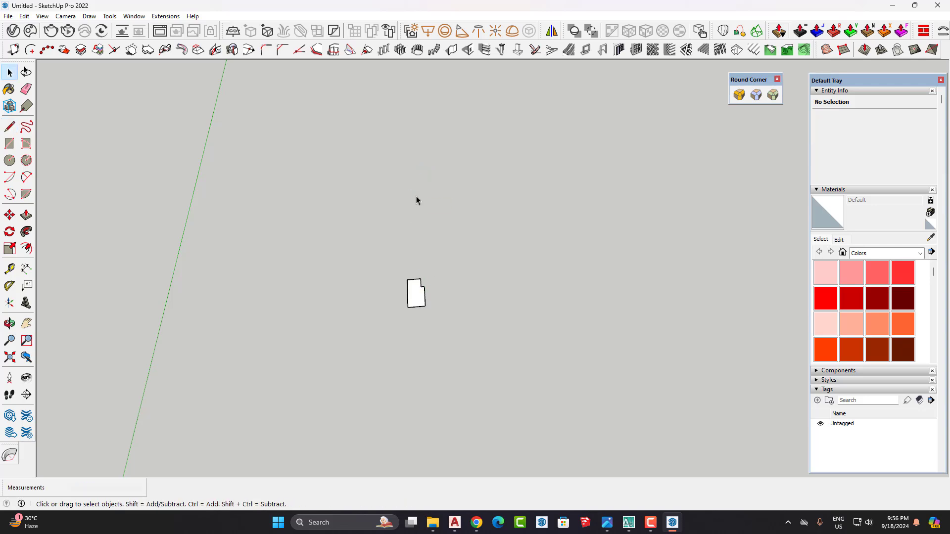
Draw the door frame path from the profile's outer corner: 84 inches up, 3 feet across along the red axis, and 84 inches down.
{"action": "left_click", "coordinate": [407, 307]}
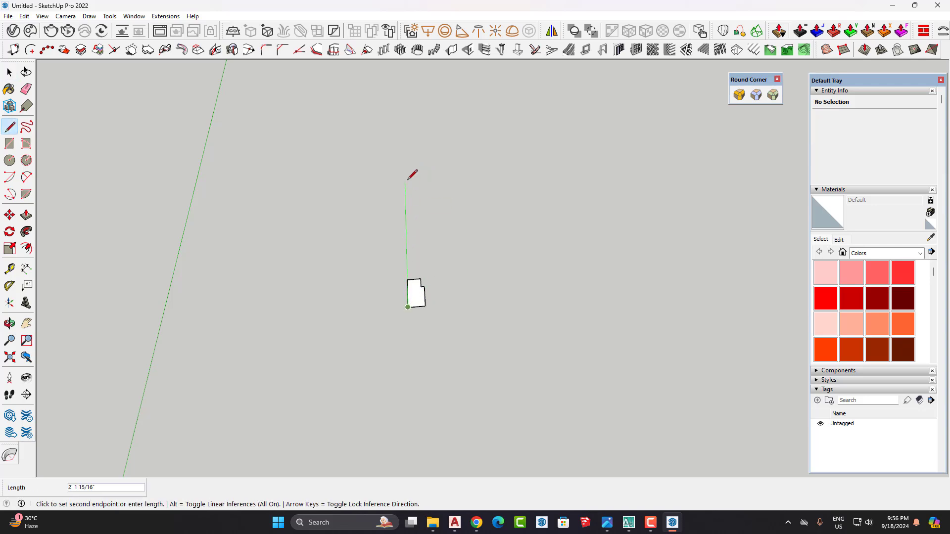
{"action": "middle_click_drag", "start_coordinate": [391, 132], "coordinate": [407, 119]}
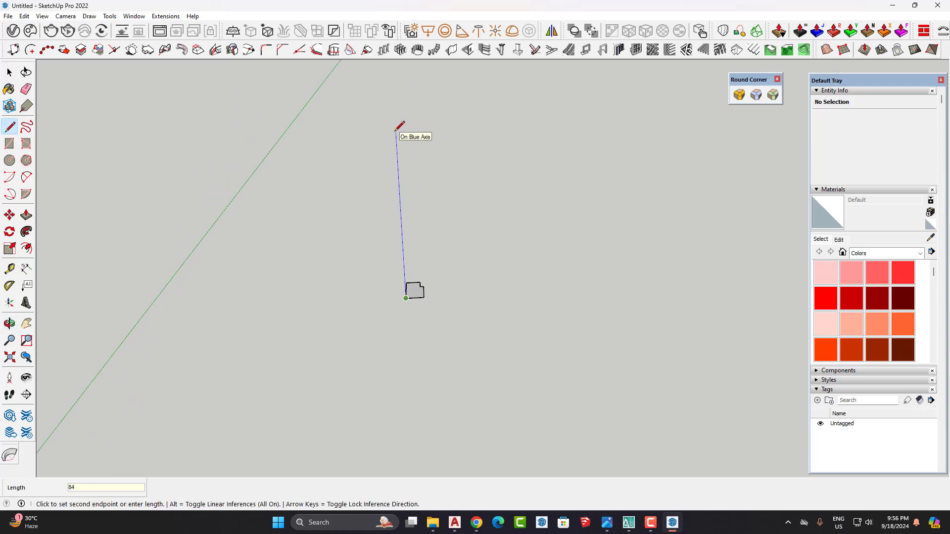
{"action": "left_click", "coordinate": [396, 131]}
{"action": "middle_click_drag", "start_coordinate": [401, 132], "coordinate": [389, 185]}
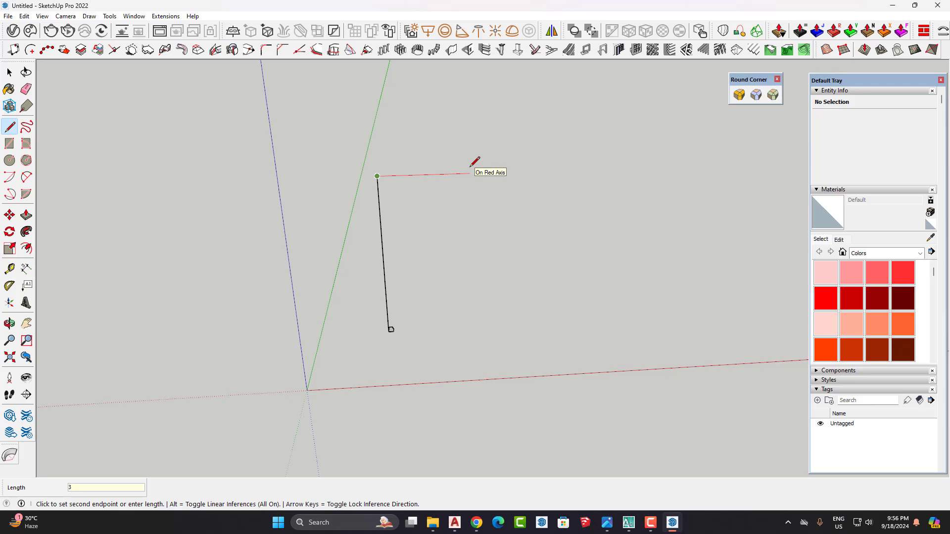
{"action": "type", "text": "3"}
{"action": "key", "text": "Return"}
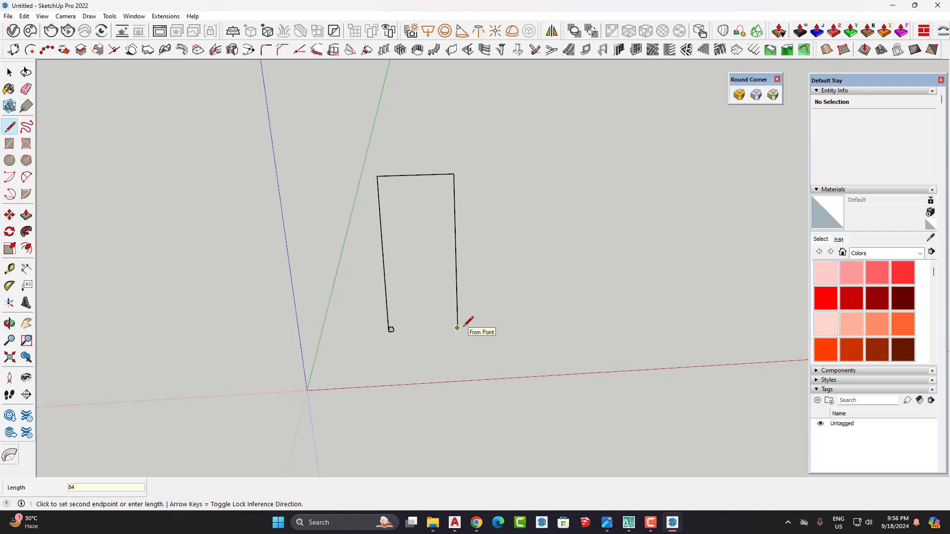
{"action": "scroll", "coordinate": [435, 333], "scroll_direction": "up", "scroll_amount": 2}
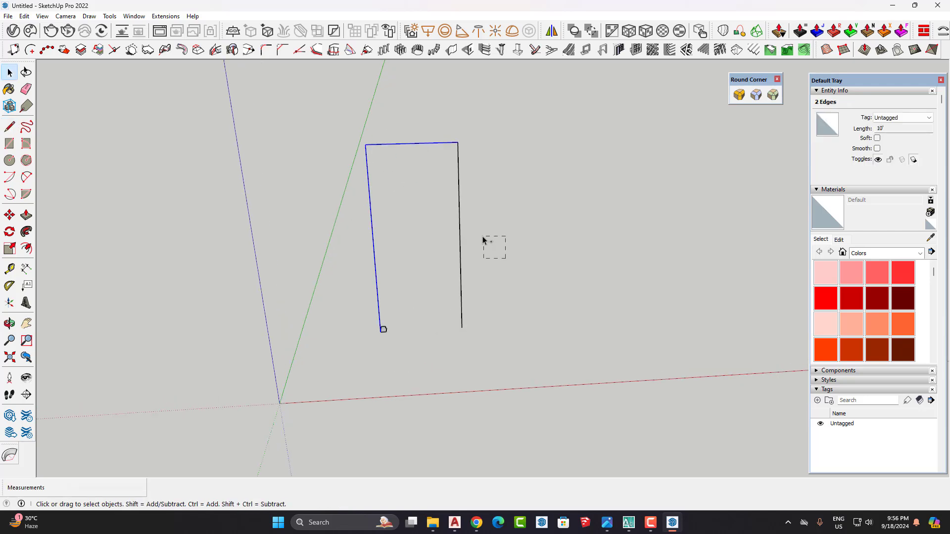
Sweep the stepped profile face along the three-segment door path with Follow Me to form the frame.
{"action": "scroll", "coordinate": [401, 320], "scroll_direction": "up", "scroll_amount": 2}
{"action": "scroll", "coordinate": [411, 376], "scroll_direction": "down", "scroll_amount": 2}
{"action": "scroll", "coordinate": [388, 310], "scroll_direction": "up", "scroll_amount": 2}
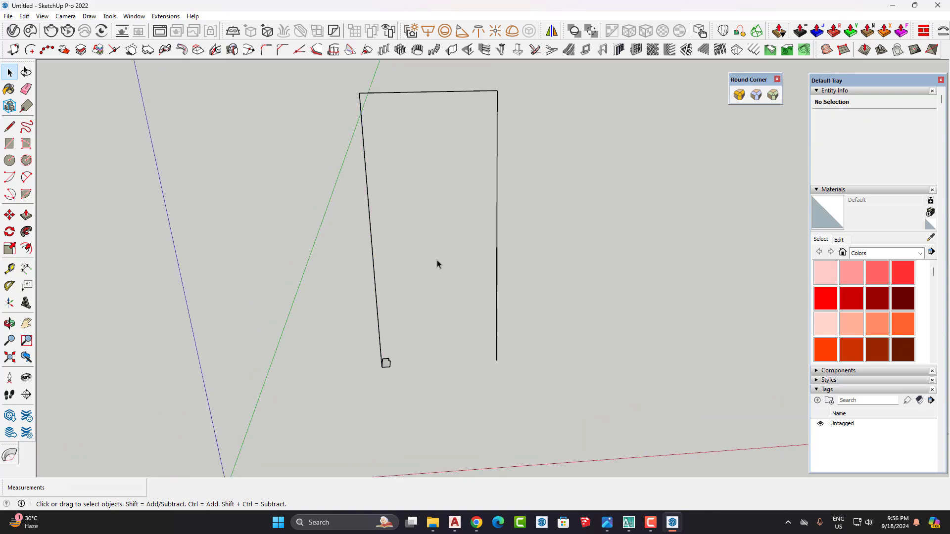
{"action": "left_click_drag", "start_coordinate": [429, 260], "coordinate": [362, 228]}
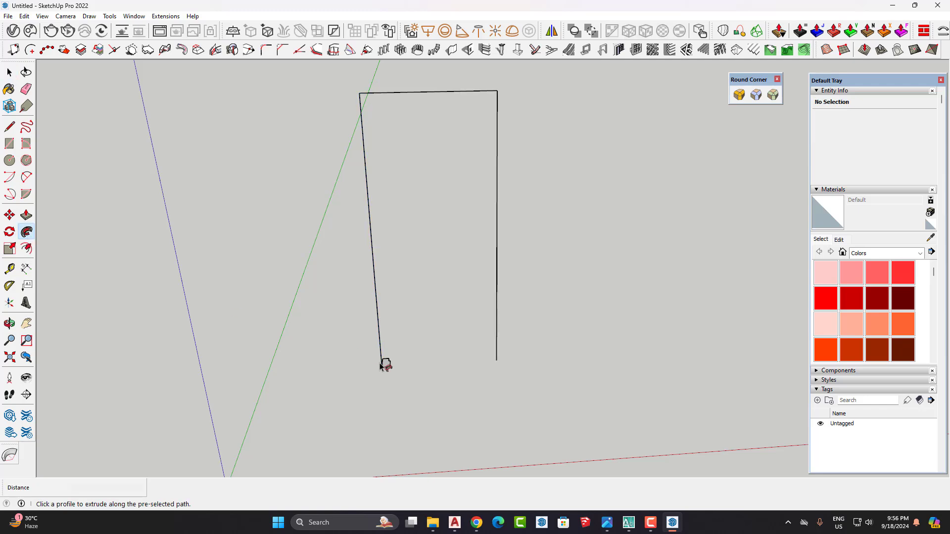
{"action": "left_click", "coordinate": [386, 363]}
{"action": "scroll", "coordinate": [450, 377], "scroll_direction": "down", "scroll_amount": 2}
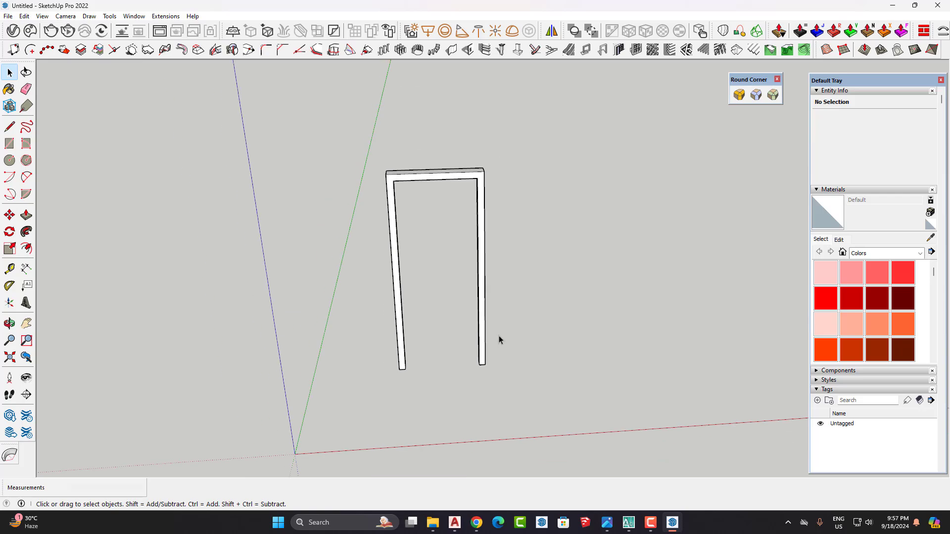
Examine the swept frame from several angles, looking at the stepped rebates at the feet of both legs.
{"action": "middle_click_drag", "start_coordinate": [499, 335], "coordinate": [91, 402]}
{"action": "scroll", "coordinate": [559, 304], "scroll_direction": "up", "scroll_amount": 1}
{"action": "middle_click_drag", "start_coordinate": [559, 304], "coordinate": [168, 286]}
{"action": "scroll", "coordinate": [541, 282], "scroll_direction": "up", "scroll_amount": 5}
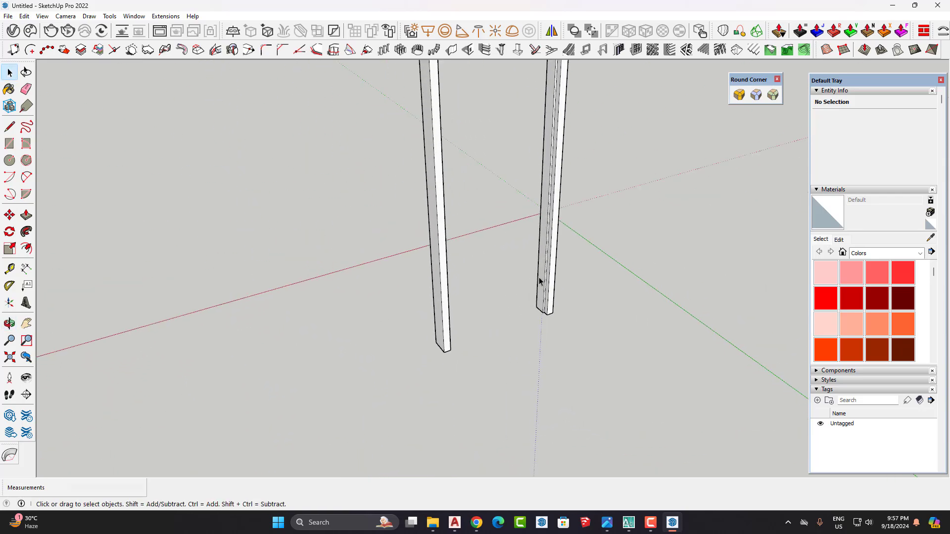
{"action": "middle_click_drag", "start_coordinate": [556, 301], "coordinate": [361, 275]}
{"action": "middle_click_drag", "start_coordinate": [471, 338], "coordinate": [610, 462]}
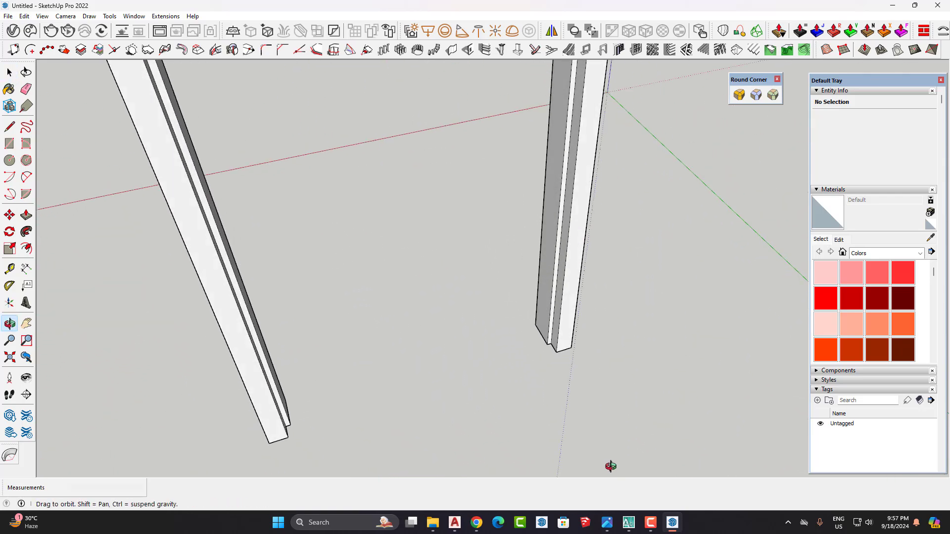
{"action": "scroll", "coordinate": [556, 350], "scroll_direction": "up", "scroll_amount": 5}
{"action": "scroll", "coordinate": [567, 339], "scroll_direction": "down", "scroll_amount": 3}
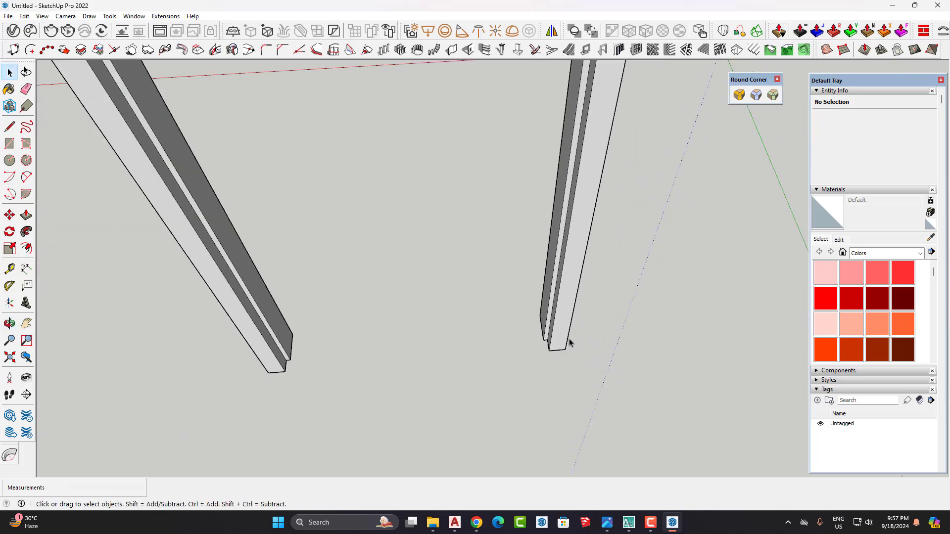
{"action": "middle_click_drag", "start_coordinate": [566, 339], "coordinate": [638, 307]}
{"action": "scroll", "coordinate": [538, 328], "scroll_direction": "up", "scroll_amount": 2}
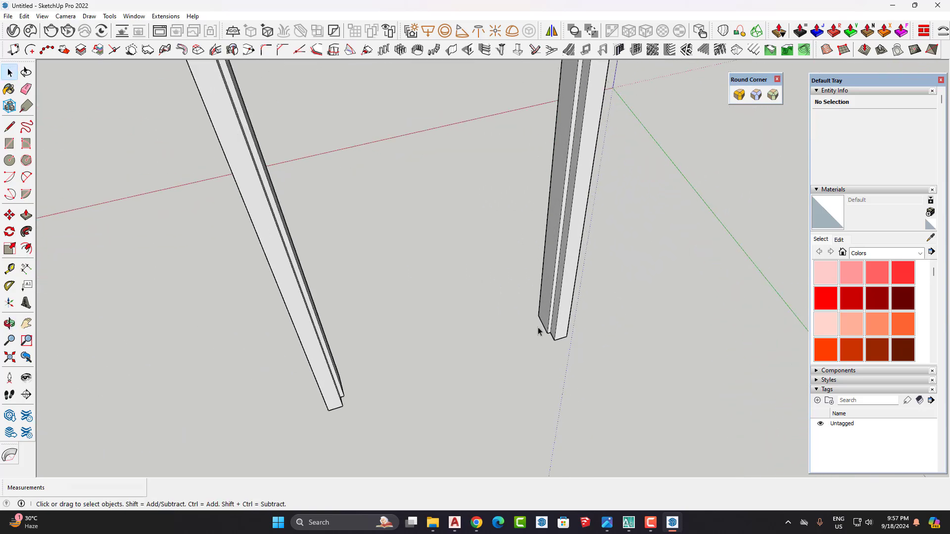
{"action": "middle_click_drag", "start_coordinate": [538, 328], "coordinate": [481, 372]}
{"action": "scroll", "coordinate": [481, 372], "scroll_direction": "down", "scroll_amount": 4}
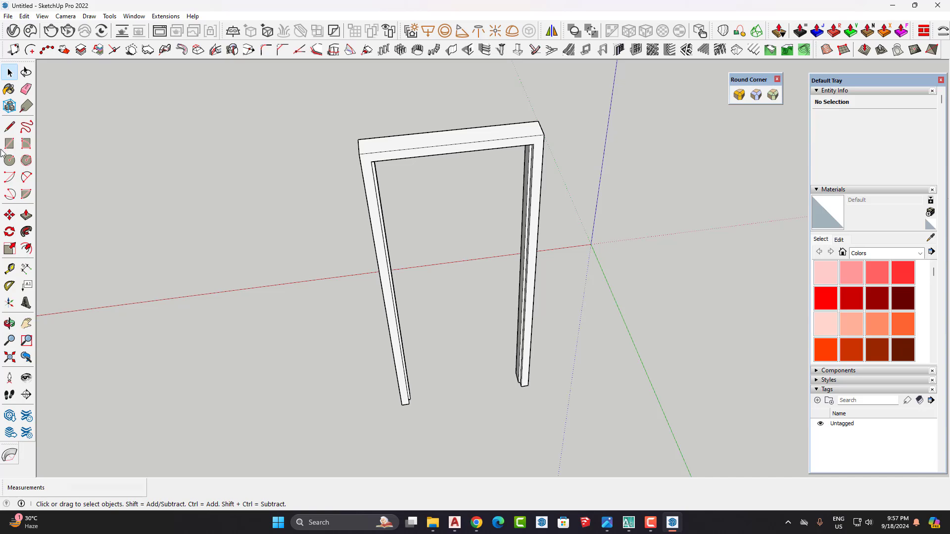
Draw a rectangular door panel of 6' 9 1/2" by 2' 7" inside the frame, between opposite corners of the rebate.
{"action": "middle_click_drag", "start_coordinate": [115, 186], "coordinate": [312, 79]}
{"action": "scroll", "coordinate": [392, 121], "scroll_direction": "up", "scroll_amount": 4}
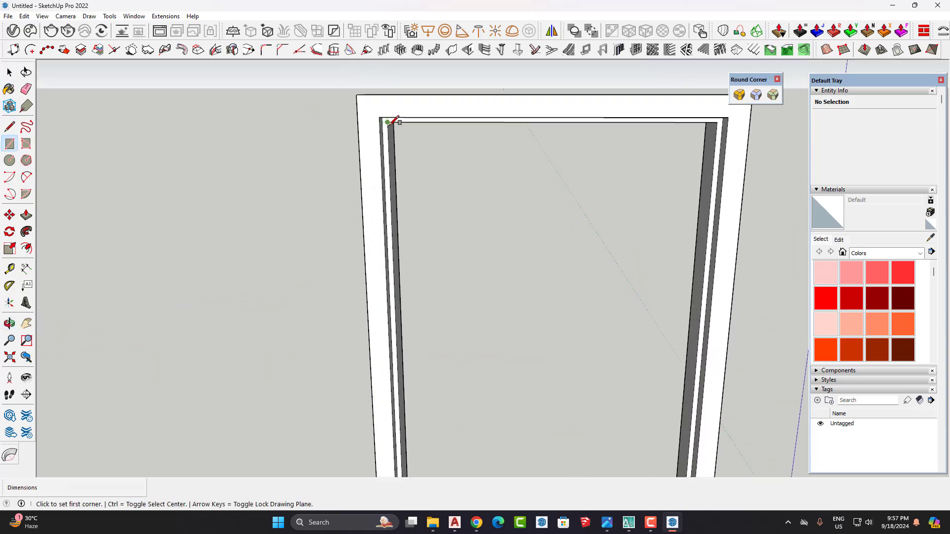
{"action": "scroll", "coordinate": [538, 333], "scroll_direction": "down", "scroll_amount": 5}
{"action": "middle_click_drag", "start_coordinate": [569, 399], "coordinate": [568, 410]}
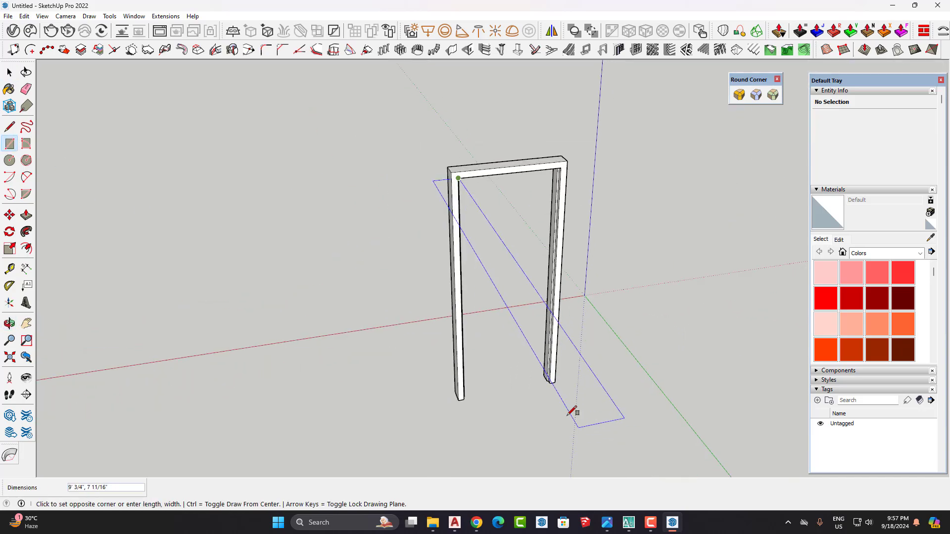
{"action": "scroll", "coordinate": [541, 378], "scroll_direction": "up", "scroll_amount": 4}
{"action": "middle_click_drag", "start_coordinate": [540, 377], "coordinate": [554, 370]}
{"action": "left_click", "coordinate": [554, 364]}
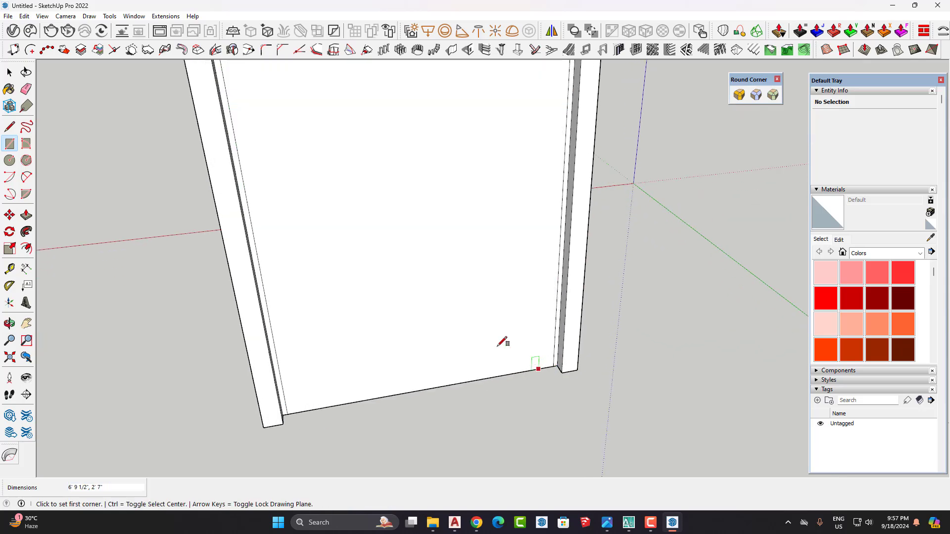
Make a group from the door panel's face and its bounding edges.
{"action": "middle_click_drag", "start_coordinate": [503, 339], "coordinate": [486, 331]}
{"action": "key", "text": "space"}
{"action": "right_click", "coordinate": [487, 332]}
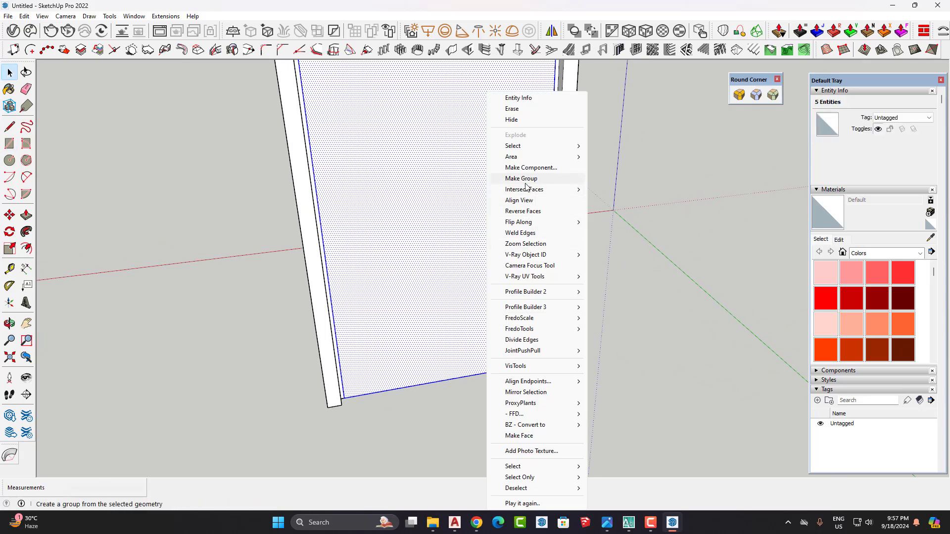
{"action": "left_click", "coordinate": [526, 181]}
Open the panel group and Push/Pull its face 1.5 inches to give the door its thickness.
{"action": "middle_click_drag", "start_coordinate": [509, 257], "coordinate": [511, 349]}
{"action": "double_click", "coordinate": [503, 331]}
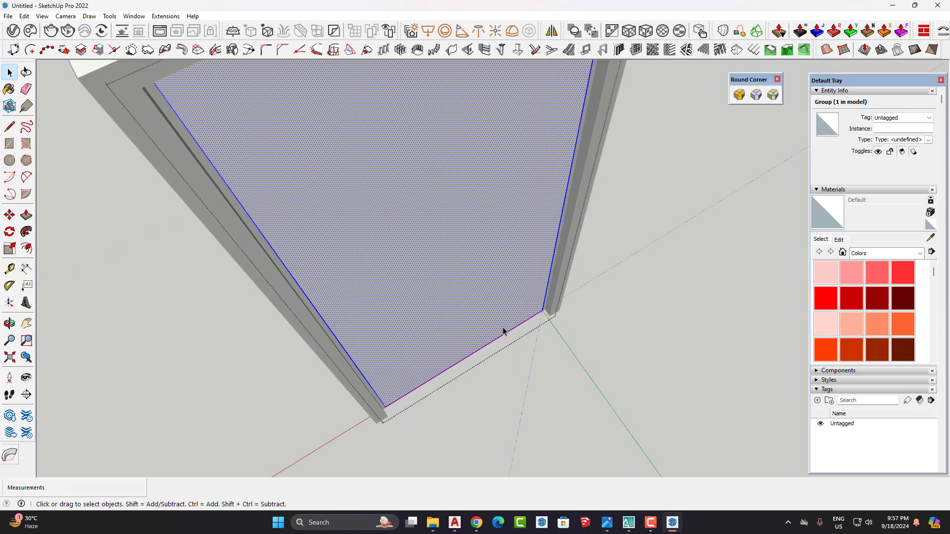
{"action": "left_click", "coordinate": [504, 333]}
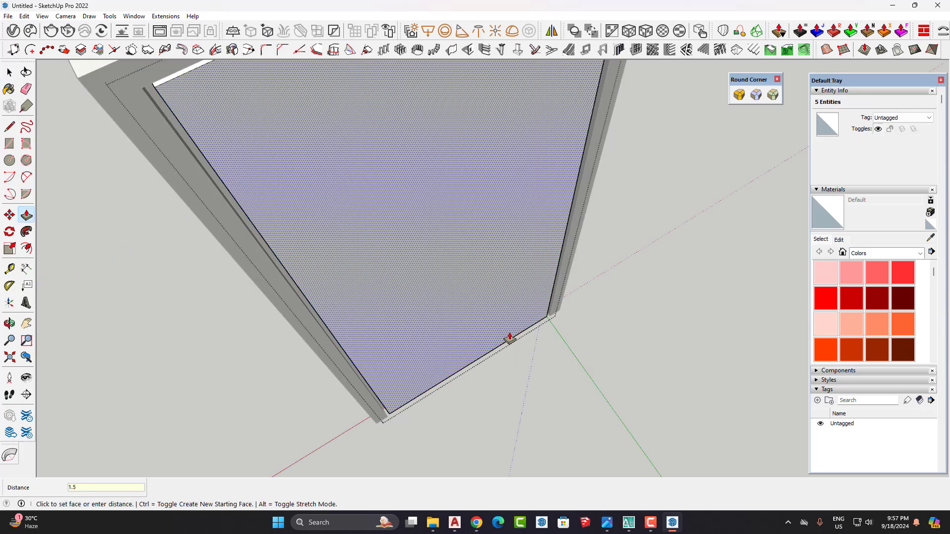
{"action": "key", "text": "Return"}
{"action": "key", "text": "space"}
{"action": "key", "text": "Escape"}
Push/Pull the door panel's side face farther from the origin outward to the frame rebate, and check the panel's fit along its edges.
{"action": "scroll", "coordinate": [509, 337], "scroll_direction": "down", "scroll_amount": 3}
{"action": "double_click", "coordinate": [469, 322]}
{"action": "double_click", "coordinate": [468, 322]}
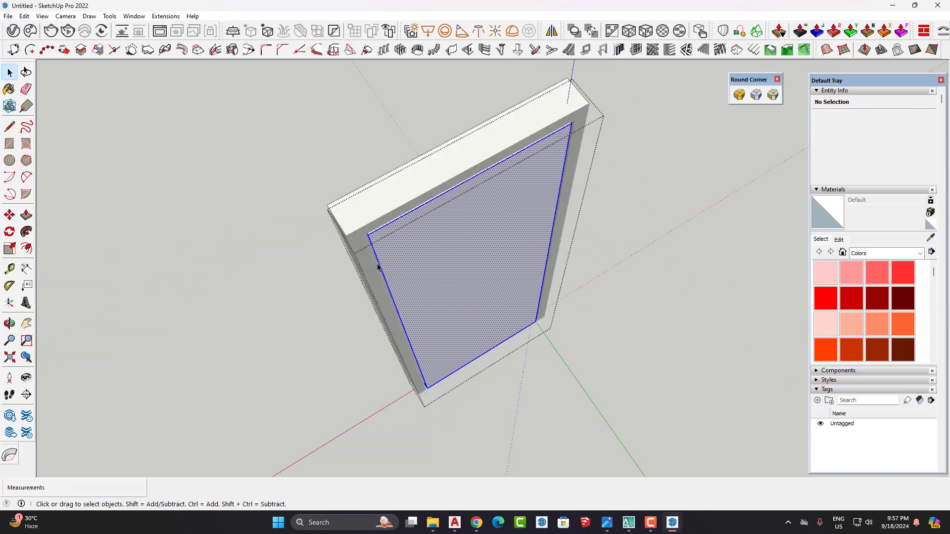
{"action": "scroll", "coordinate": [378, 267], "scroll_direction": "up", "scroll_amount": 5}
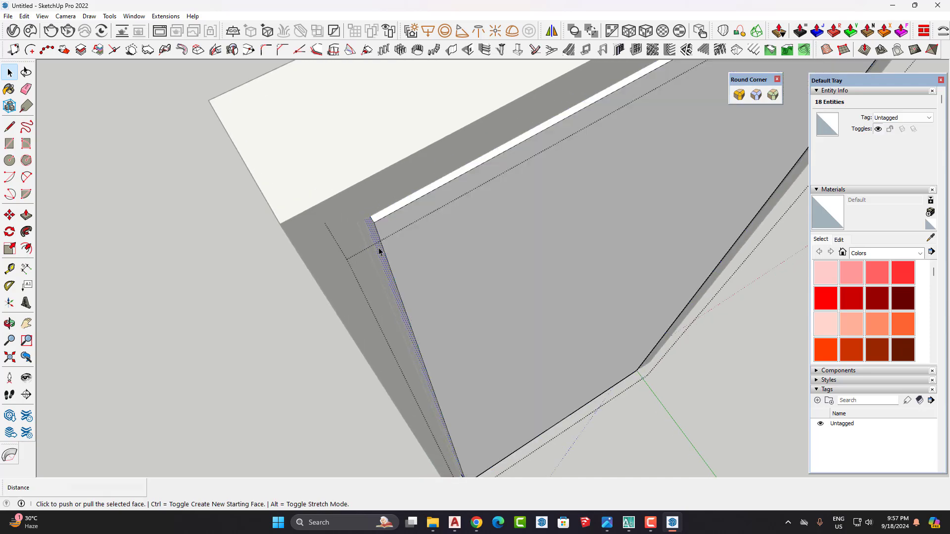
{"action": "left_click", "coordinate": [379, 251]}
{"action": "left_click", "coordinate": [358, 224]}
{"action": "key", "text": "space"}
{"action": "scroll", "coordinate": [346, 289], "scroll_direction": "down", "scroll_amount": 2}
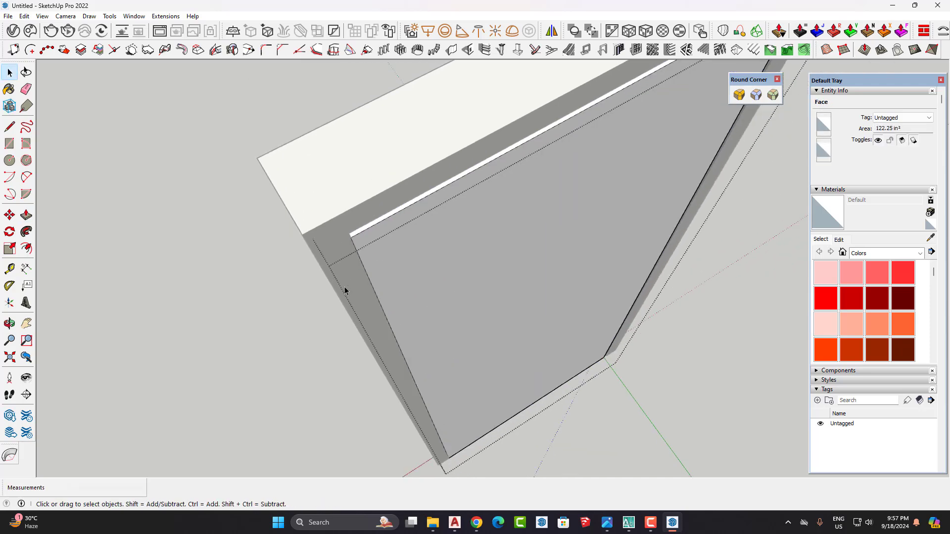
{"action": "middle_click_drag", "start_coordinate": [346, 289], "coordinate": [173, 148]}
{"action": "scroll", "coordinate": [423, 310], "scroll_direction": "up", "scroll_amount": 3}
{"action": "scroll", "coordinate": [451, 268], "scroll_direction": "up", "scroll_amount": 2}
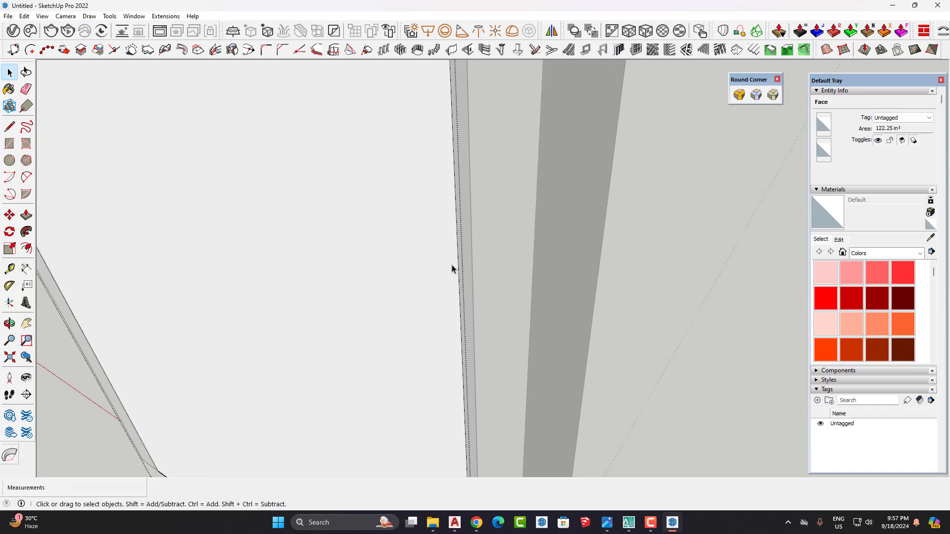
{"action": "middle_click_drag", "start_coordinate": [461, 246], "coordinate": [559, 272]}
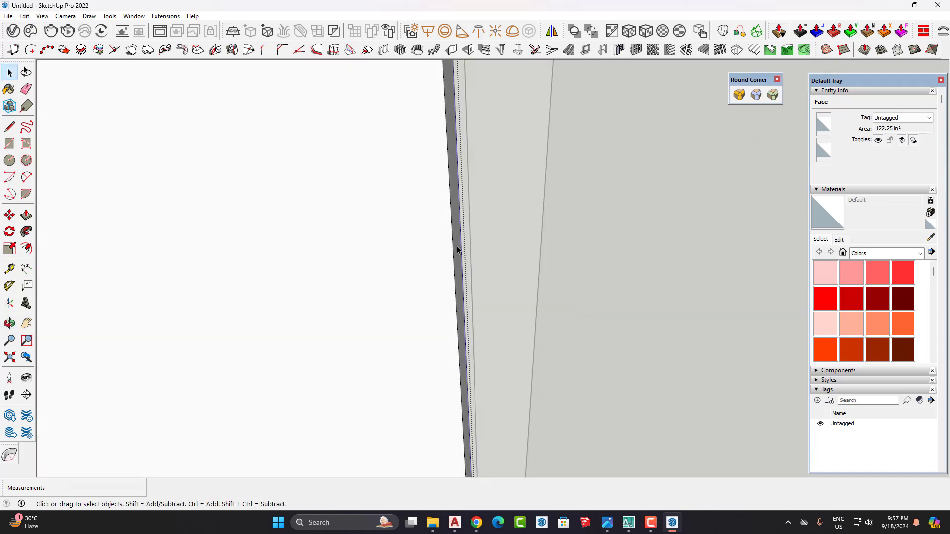
{"action": "middle_click_drag", "start_coordinate": [457, 250], "coordinate": [526, 381]}
{"action": "scroll", "coordinate": [579, 275], "scroll_direction": "down", "scroll_amount": 3}
Rotate the door panel outward by about 40 degrees around its bottom corner at the frame leg farther from the origin.
{"action": "left_click", "coordinate": [574, 282]}
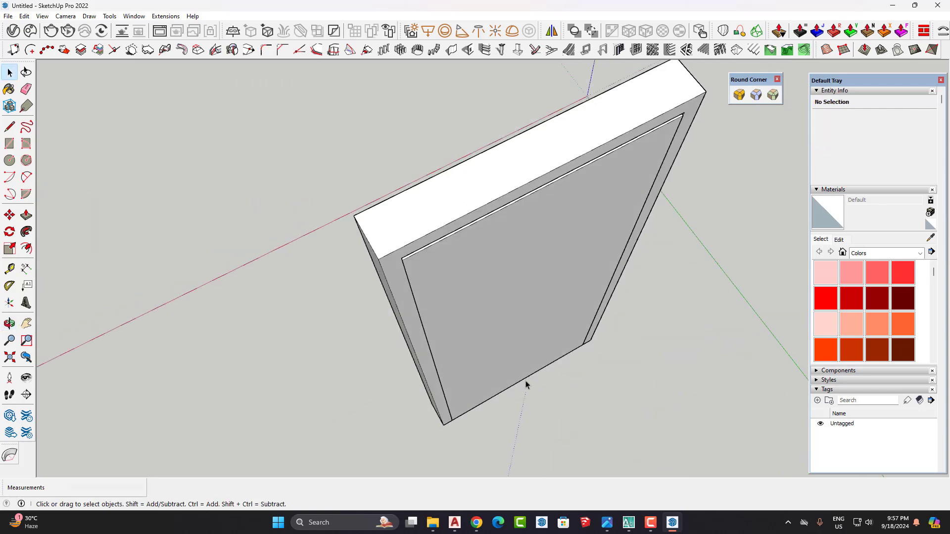
{"action": "left_click", "coordinate": [10, 231]}
{"action": "scroll", "coordinate": [551, 445], "scroll_direction": "up", "scroll_amount": 2}
{"action": "scroll", "coordinate": [423, 411], "scroll_direction": "up", "scroll_amount": 1}
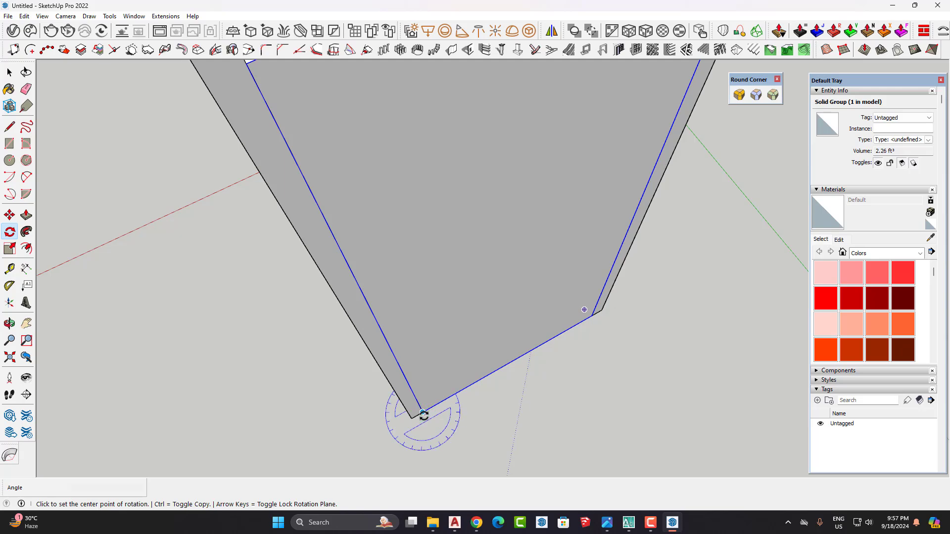
{"action": "left_click", "coordinate": [592, 316]}
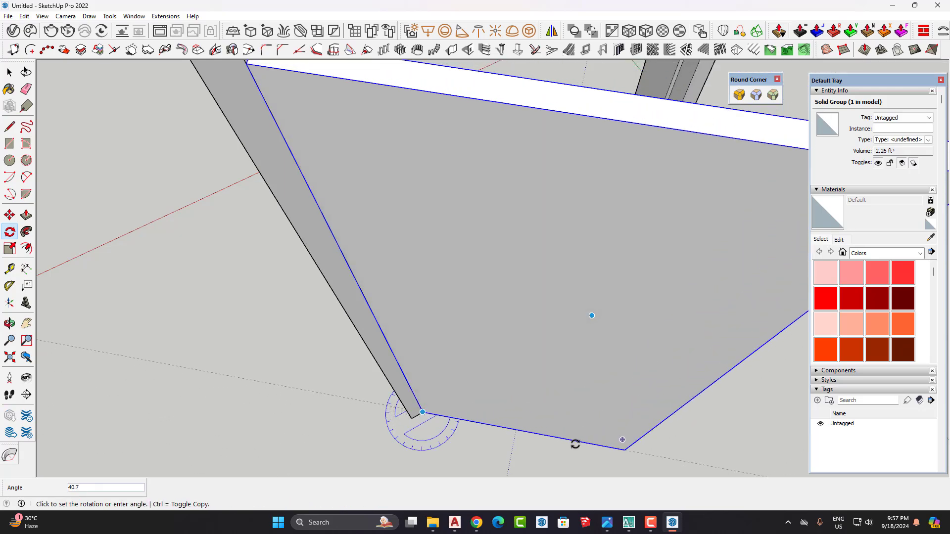
{"action": "left_click", "coordinate": [559, 447]}
{"action": "key", "text": "space"}
{"action": "scroll", "coordinate": [381, 359], "scroll_direction": "down", "scroll_amount": 3}
{"action": "scroll", "coordinate": [382, 358], "scroll_direction": "down", "scroll_amount": 2}
{"action": "left_click", "coordinate": [600, 400]}
Examine the opened door and frame from above and below, comparing the stepped leg profile with the door's plan view.
{"action": "middle_click_drag", "start_coordinate": [599, 400], "coordinate": [458, 260]}
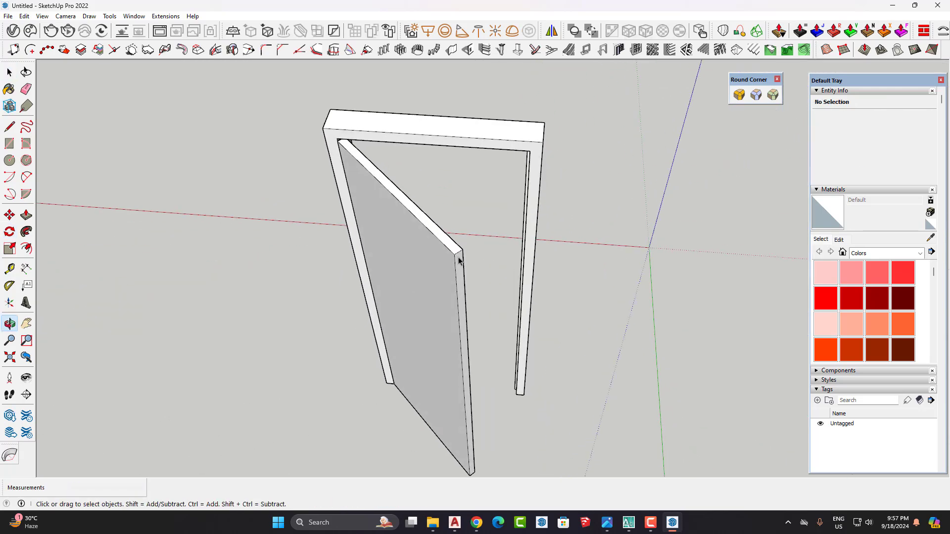
{"action": "scroll", "coordinate": [508, 236], "scroll_direction": "up", "scroll_amount": 1}
{"action": "middle_click_drag", "start_coordinate": [508, 235], "coordinate": [524, 218]}
{"action": "scroll", "coordinate": [557, 424], "scroll_direction": "up", "scroll_amount": 2}
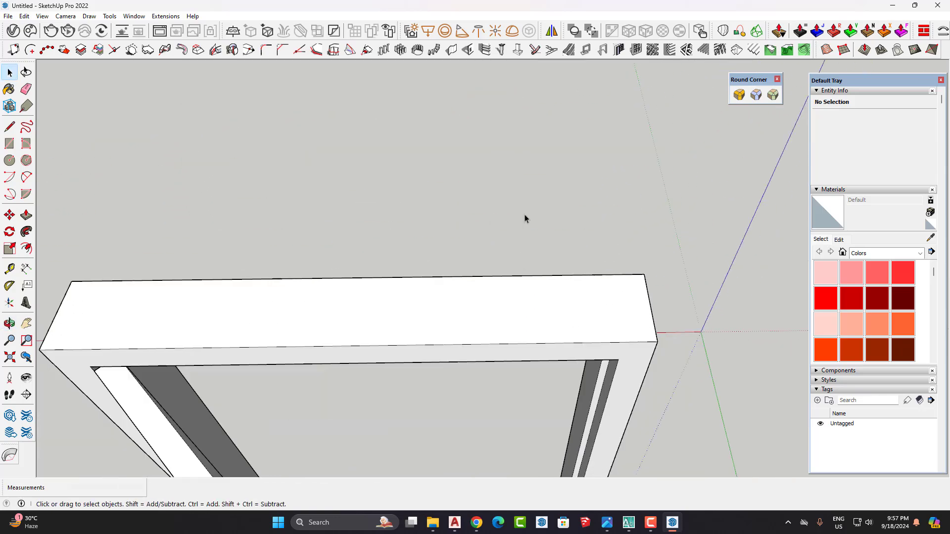
{"action": "scroll", "coordinate": [524, 218], "scroll_direction": "down", "scroll_amount": 5}
{"action": "middle_click_drag", "start_coordinate": [524, 252], "coordinate": [537, 272]}
{"action": "scroll", "coordinate": [529, 307], "scroll_direction": "up", "scroll_amount": 4}
{"action": "scroll", "coordinate": [509, 214], "scroll_direction": "down", "scroll_amount": 4}
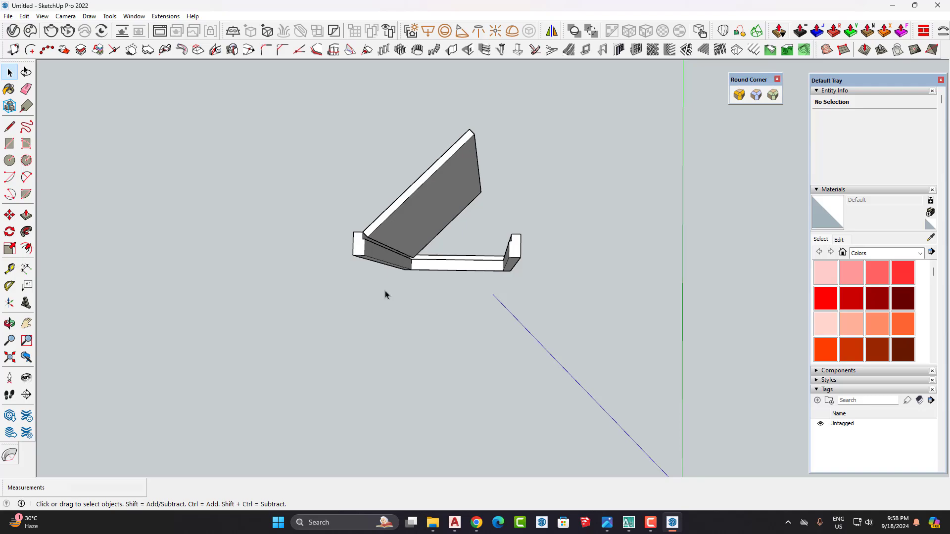
Switch to AutoCAD, end the unfinished line command and erase the vertical line beside the door jamb.
{"action": "left_click", "coordinate": [456, 524]}
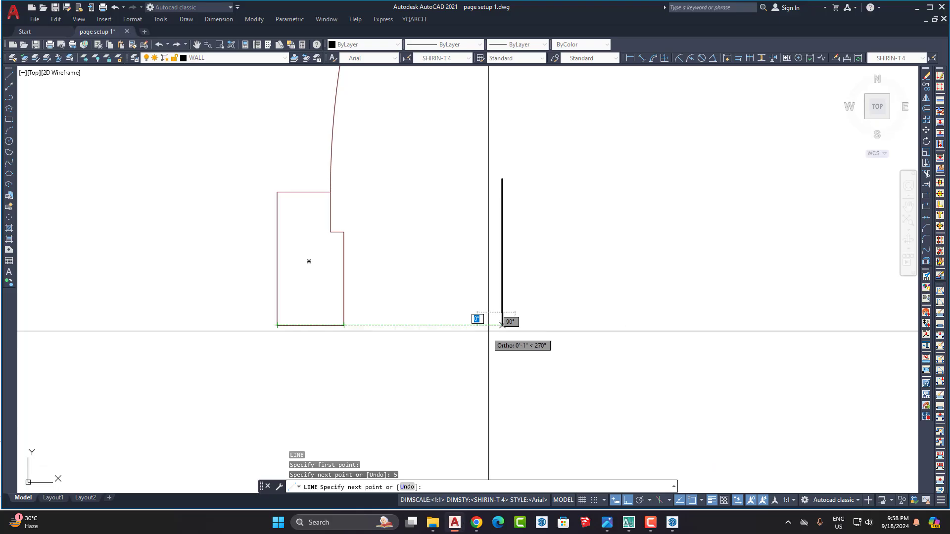
{"action": "left_click", "coordinate": [460, 132]}
{"action": "left_click", "coordinate": [551, 407]}
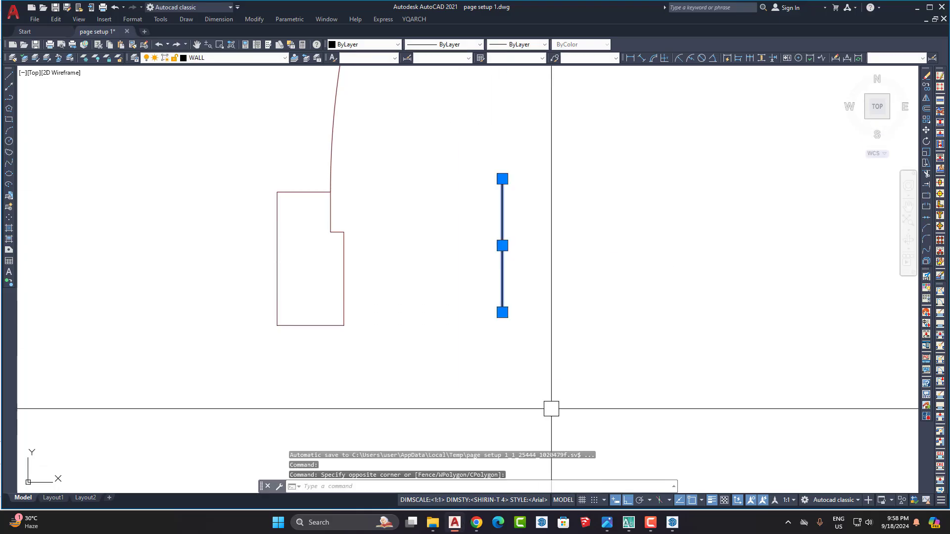
{"action": "key", "text": "Delete"}
Examine the door block's stepped jambs, swing arc and leaf against the surrounding walls of the plan.
{"action": "scroll", "coordinate": [428, 379], "scroll_direction": "down", "scroll_amount": 5}
{"action": "scroll", "coordinate": [390, 349], "scroll_direction": "up", "scroll_amount": 4}
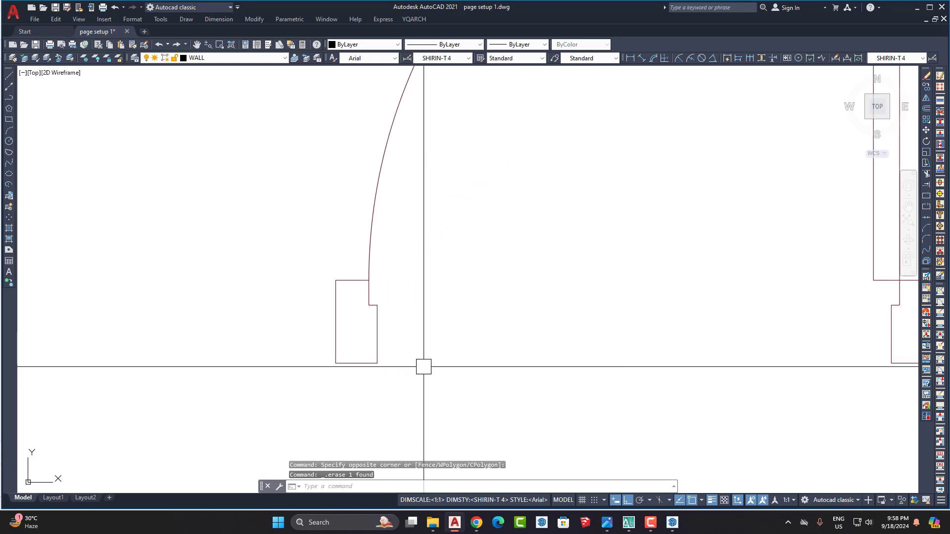
{"action": "scroll", "coordinate": [389, 322], "scroll_direction": "down", "scroll_amount": 5}
{"action": "scroll", "coordinate": [419, 340], "scroll_direction": "up", "scroll_amount": 9}
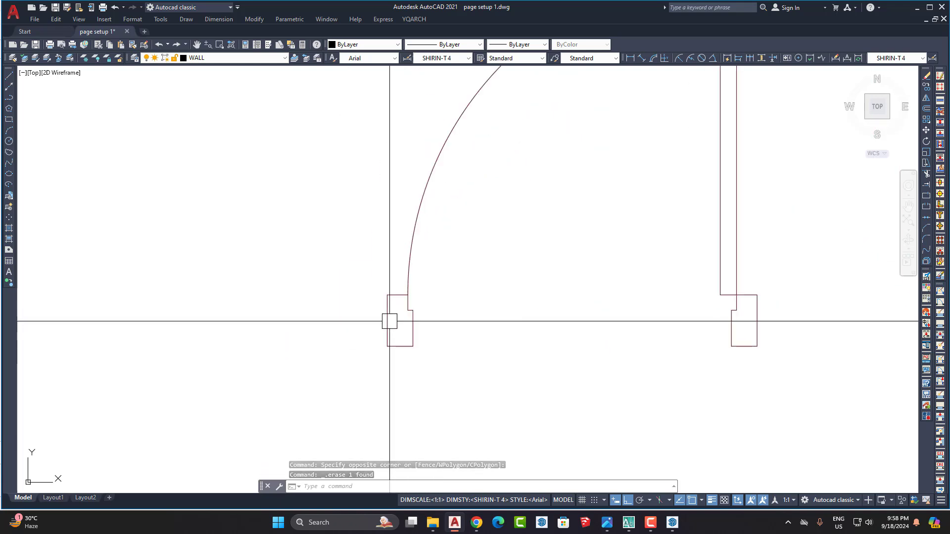
{"action": "scroll", "coordinate": [390, 318], "scroll_direction": "down", "scroll_amount": 4}
{"action": "middle_click_drag", "start_coordinate": [511, 315], "coordinate": [478, 316]}
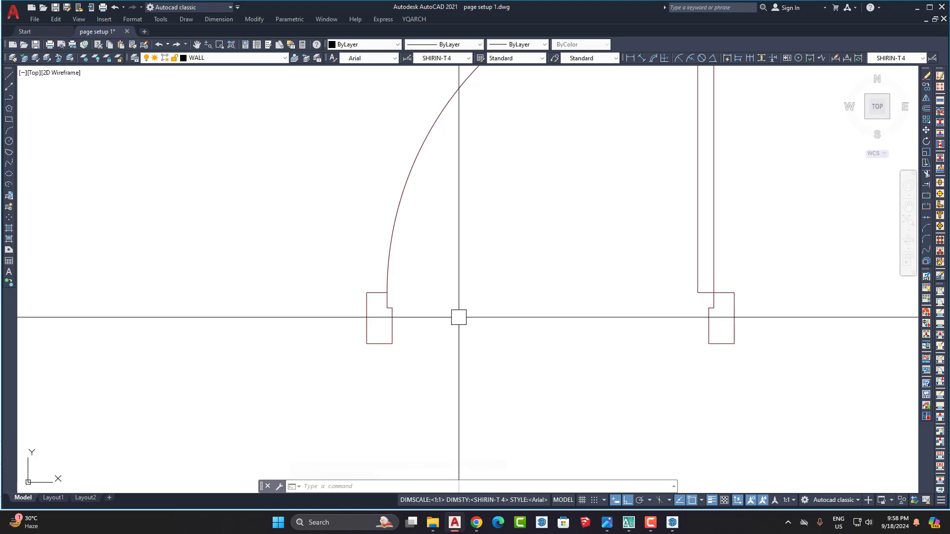
{"action": "scroll", "coordinate": [459, 319], "scroll_direction": "down", "scroll_amount": 5}
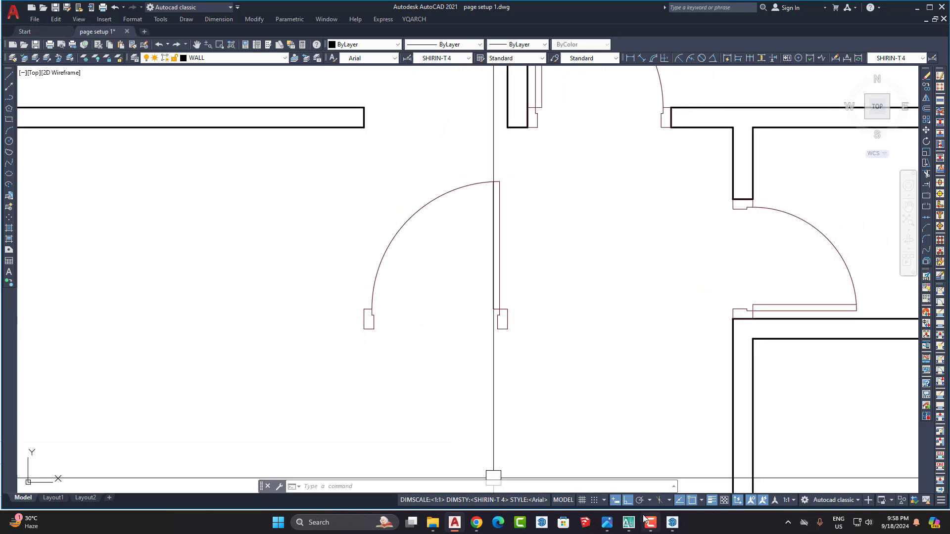
{"action": "middle_click_drag", "start_coordinate": [534, 339], "coordinate": [532, 429]}
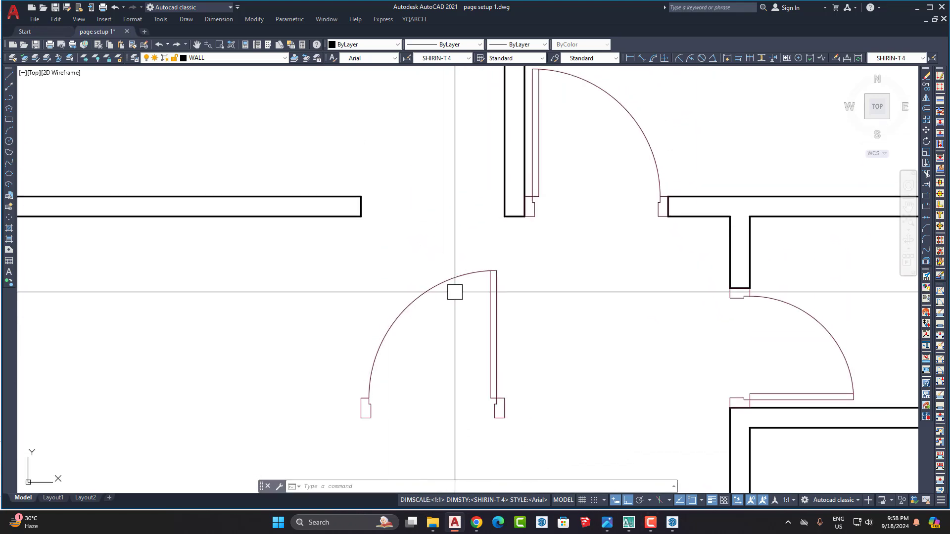
Select the loose door block below the wall opening to see its extent, and clear the selection.
{"action": "left_click", "coordinate": [491, 327]}
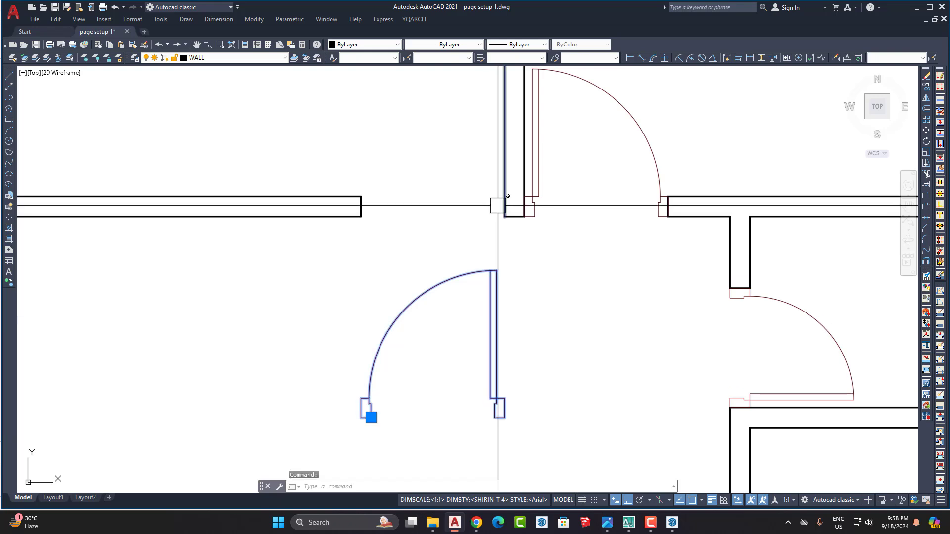
{"action": "scroll", "coordinate": [447, 274], "scroll_direction": "up", "scroll_amount": 4}
{"action": "scroll", "coordinate": [484, 303], "scroll_direction": "down", "scroll_amount": 6}
{"action": "key", "text": "Delete"}
{"action": "key", "text": "Escape"}
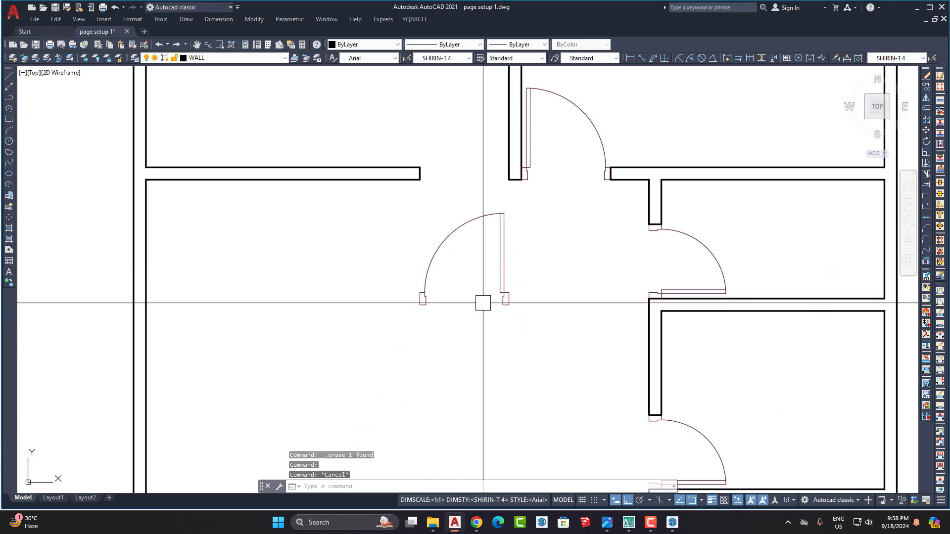
{"action": "scroll", "coordinate": [443, 291], "scroll_direction": "up", "scroll_amount": 6}
{"action": "scroll", "coordinate": [443, 290], "scroll_direction": "down", "scroll_amount": 5}
{"action": "scroll", "coordinate": [432, 282], "scroll_direction": "up", "scroll_amount": 3}
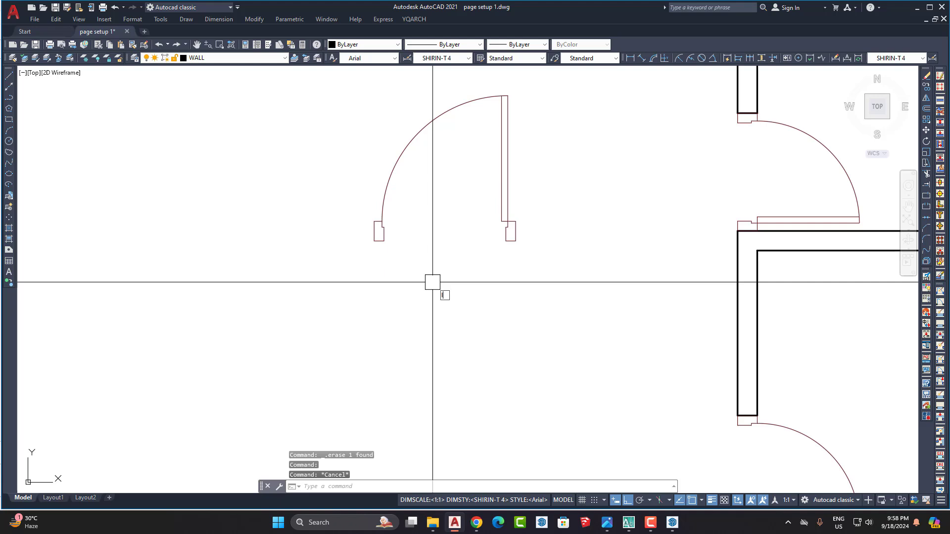
Draw a closed stepped jamb profile between the door's jambs with line segments of 5, 2.5, 3.5, 0.5 and 1.5 inches.
{"action": "type", "text": "l"}
{"action": "key", "text": "Return"}
{"action": "scroll", "coordinate": [391, 233], "scroll_direction": "up", "scroll_amount": 4}
{"action": "left_click", "coordinate": [440, 191]}
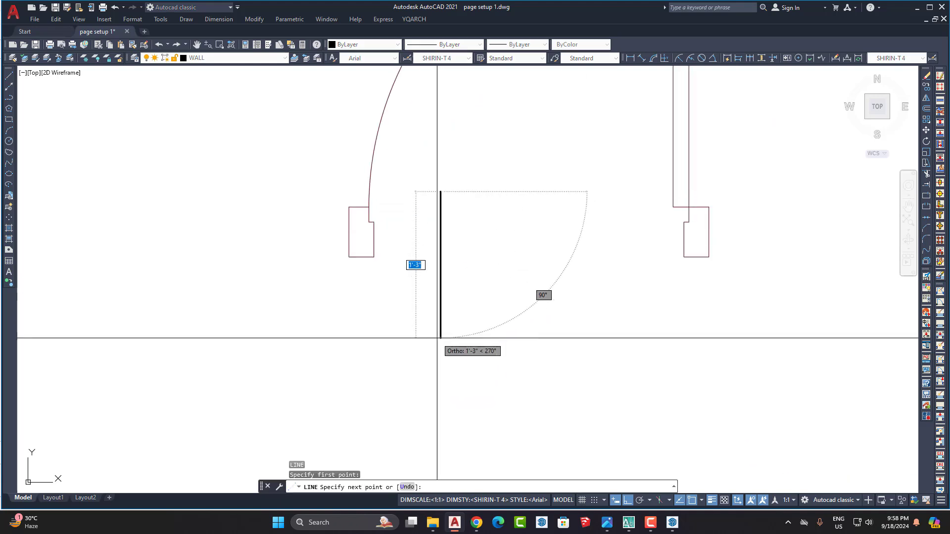
{"action": "type", "text": "5"}
{"action": "key", "text": "Return"}
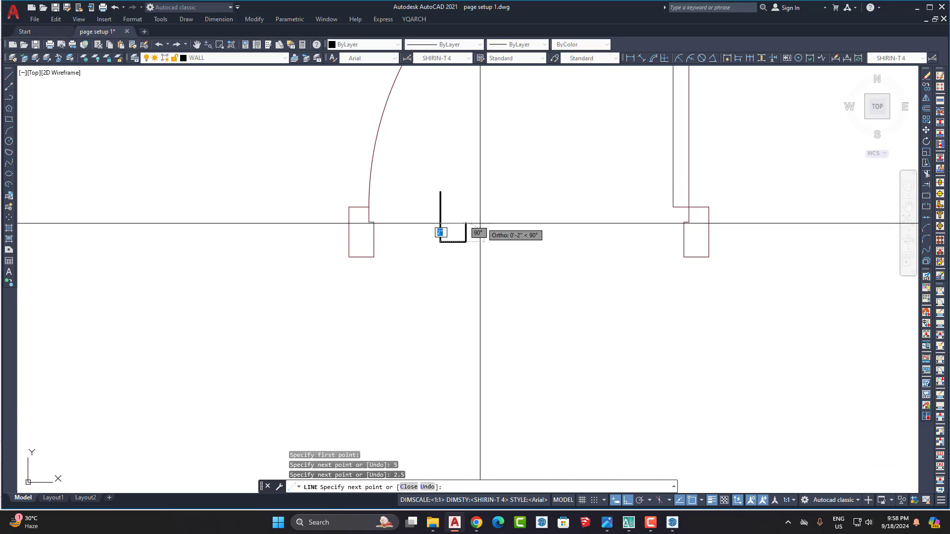
{"action": "scroll", "coordinate": [470, 213], "scroll_direction": "up", "scroll_amount": 6}
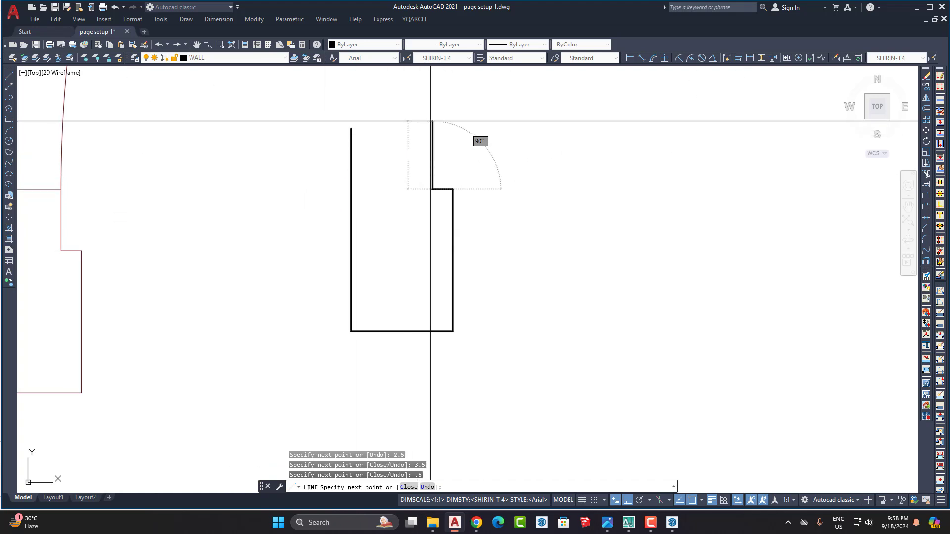
{"action": "key", "text": "Return"}
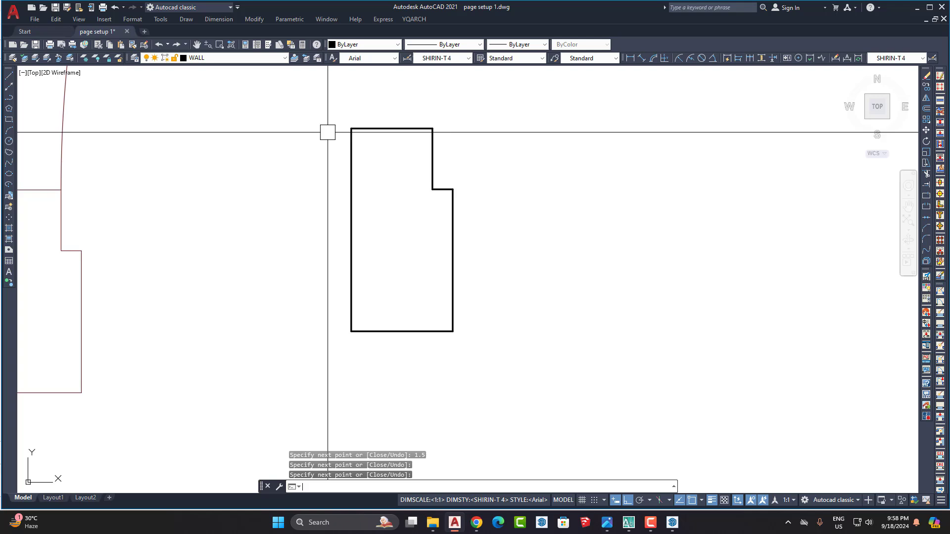
{"action": "scroll", "coordinate": [482, 228], "scroll_direction": "down", "scroll_amount": 5}
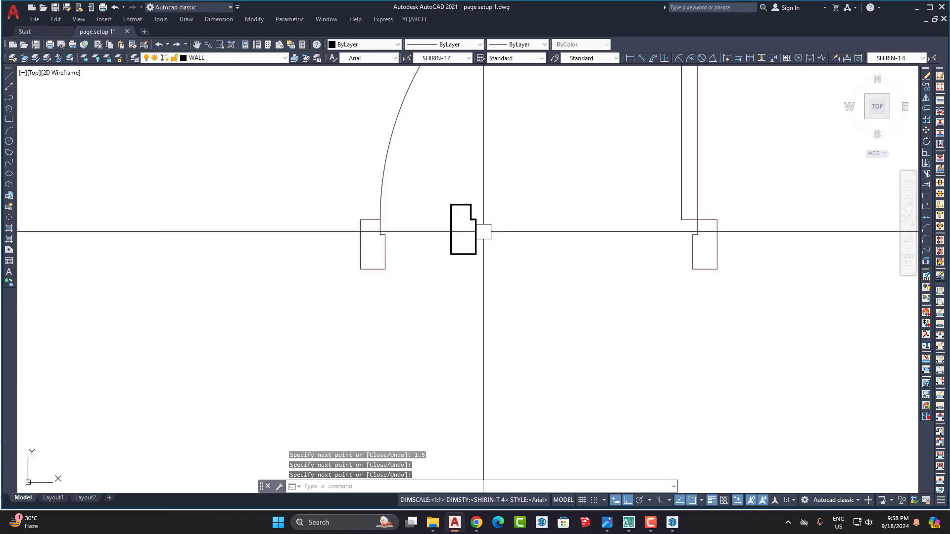
{"action": "key", "text": "Escape"}
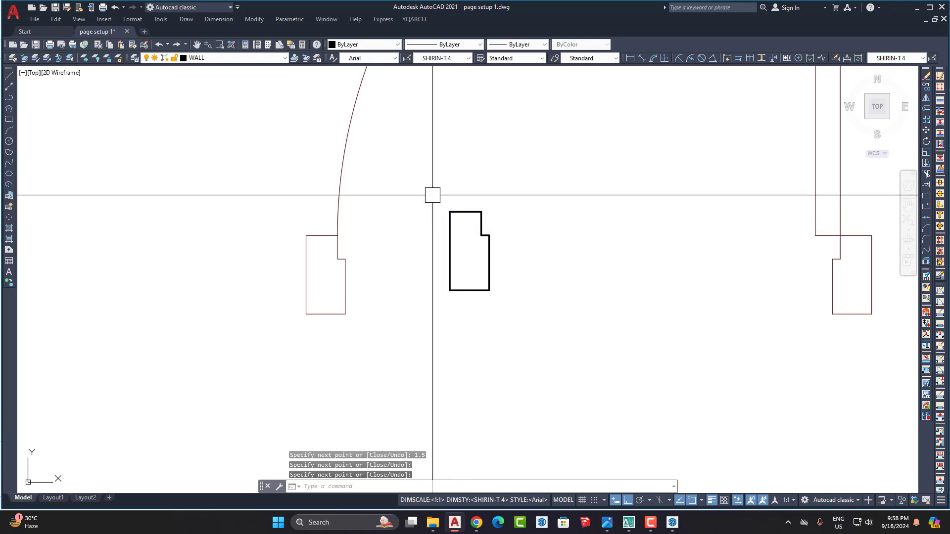
Move the whole stepped profile straight down into the empty space below the door block.
{"action": "left_click", "coordinate": [432, 195]}
{"action": "left_click", "coordinate": [530, 392]}
{"action": "scroll", "coordinate": [460, 247], "scroll_direction": "down", "scroll_amount": 5}
{"action": "type", "text": "m"}
{"action": "key", "text": "Return"}
{"action": "left_click", "coordinate": [487, 218]}
{"action": "left_click", "coordinate": [482, 296]}
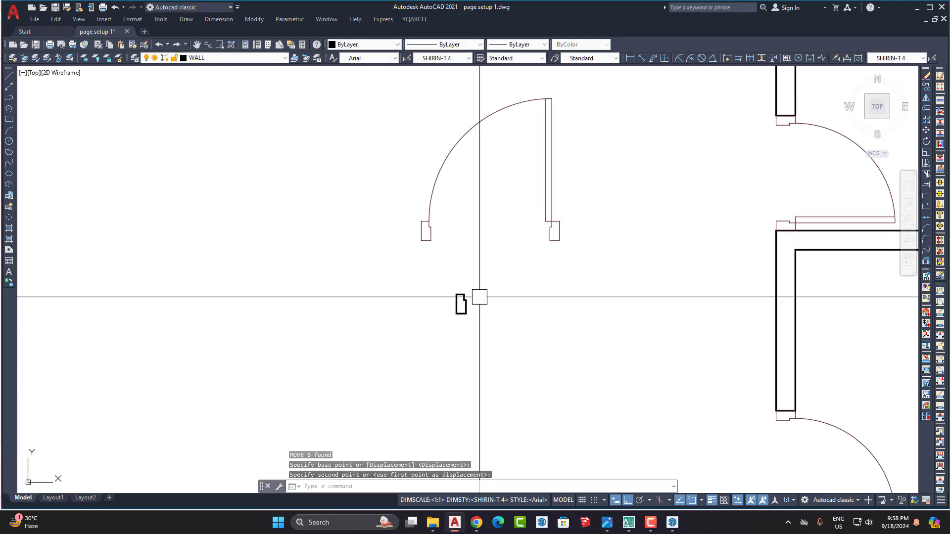
Draw a 36-inch horizontal line to the right from the stepped profile's lower-left corner.
{"action": "scroll", "coordinate": [466, 321], "scroll_direction": "up", "scroll_amount": 3}
{"action": "scroll", "coordinate": [454, 320], "scroll_direction": "down", "scroll_amount": 4}
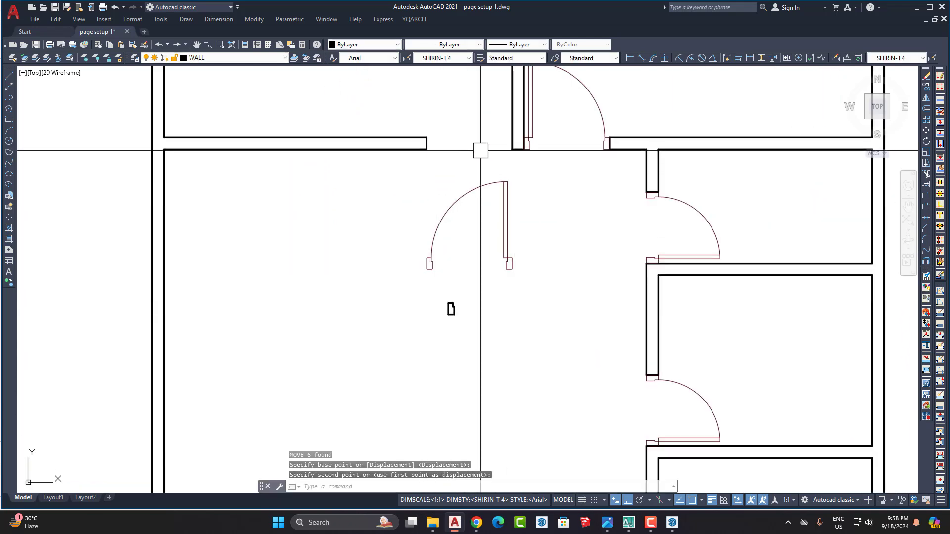
{"action": "scroll", "coordinate": [466, 367], "scroll_direction": "up", "scroll_amount": 4}
{"action": "middle_click_drag", "start_coordinate": [473, 309], "coordinate": [476, 470]}
{"action": "scroll", "coordinate": [468, 280], "scroll_direction": "down", "scroll_amount": 1}
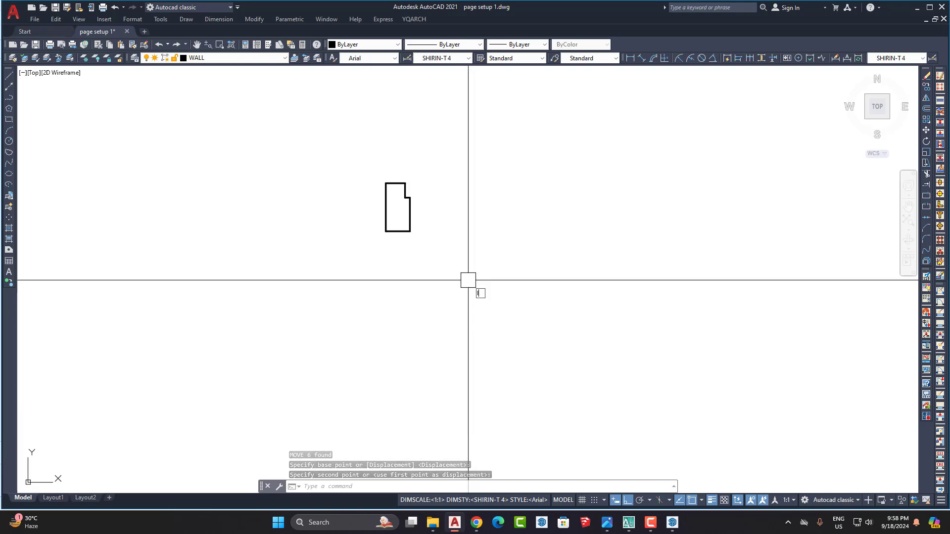
{"action": "type", "text": "l"}
{"action": "key", "text": "Return"}
{"action": "key", "text": "Escape"}
{"action": "key", "text": "space"}
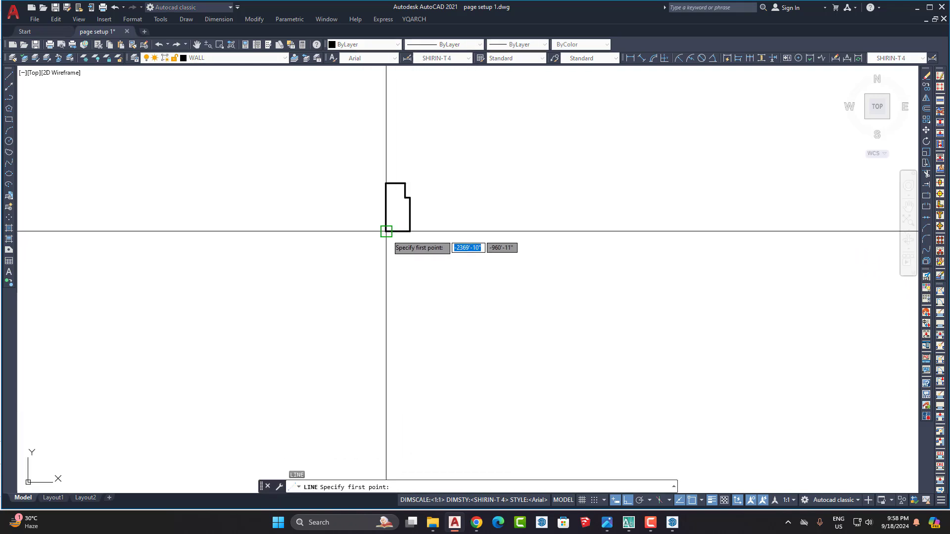
{"action": "left_click", "coordinate": [385, 231]}
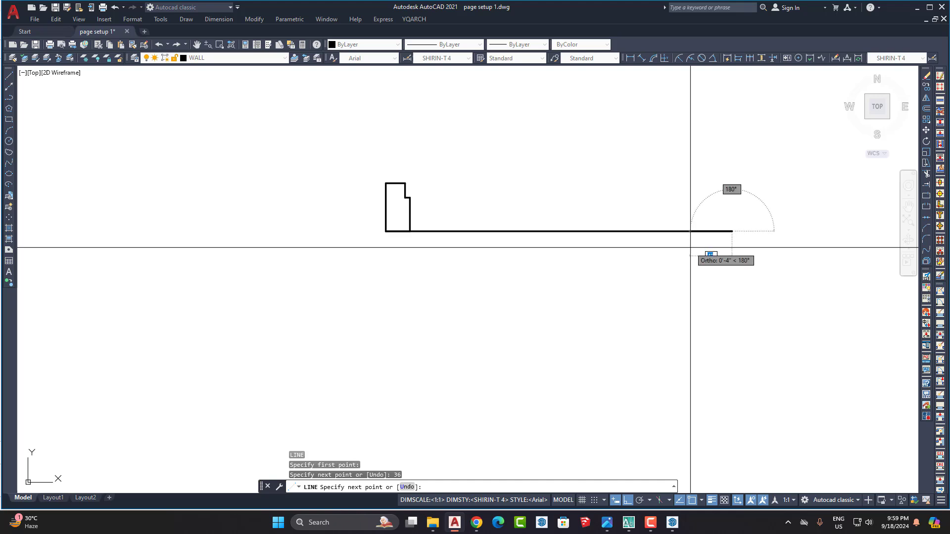
{"action": "key", "text": "Return"}
{"action": "key", "text": "space"}
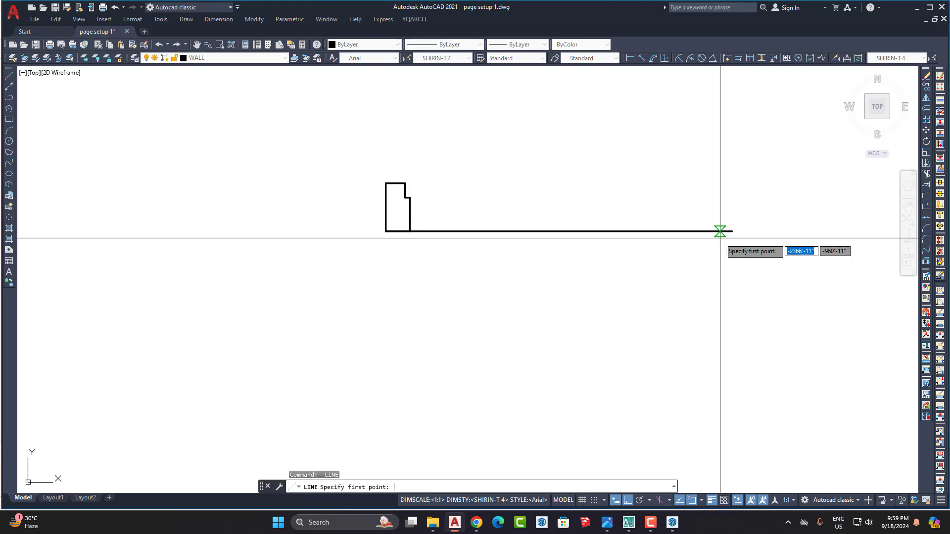
{"action": "key", "text": "Escape"}
{"action": "scroll", "coordinate": [683, 218], "scroll_direction": "down", "scroll_amount": 2}
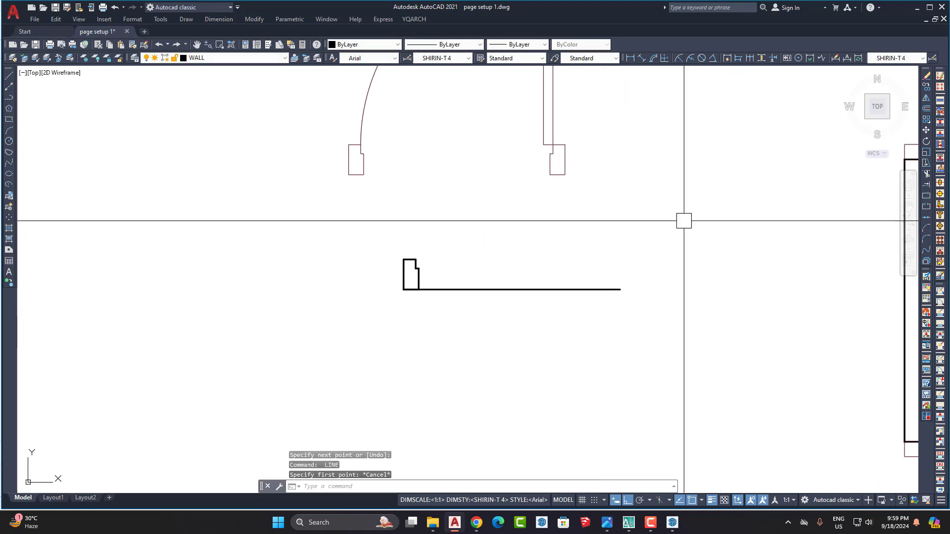
Compare window selection of the stepped profile alone with a crossing selection that includes the 36-inch line, clearing each selection.
{"action": "scroll", "coordinate": [600, 282], "scroll_direction": "up", "scroll_amount": 4}
{"action": "scroll", "coordinate": [600, 282], "scroll_direction": "down", "scroll_amount": 4}
{"action": "left_click", "coordinate": [403, 242]}
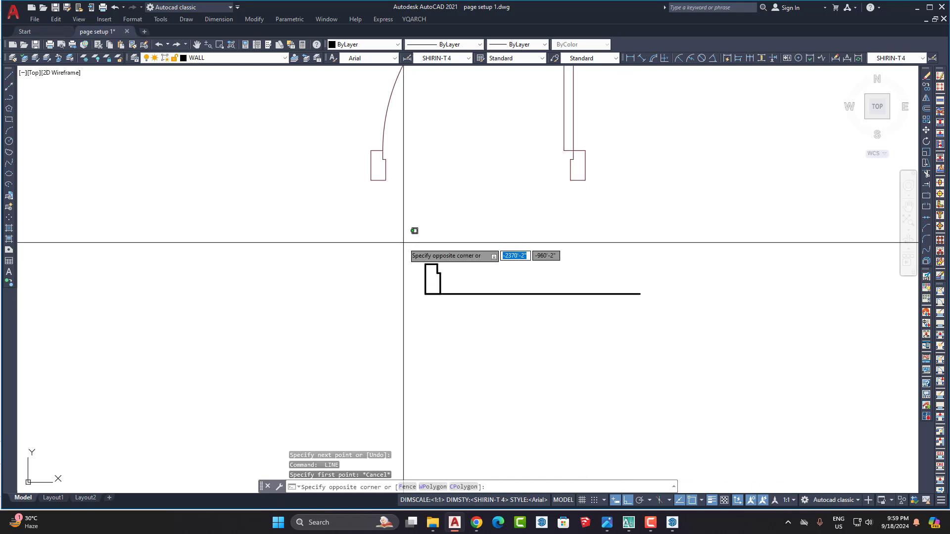
{"action": "left_click", "coordinate": [448, 297]}
{"action": "key", "text": "Escape"}
{"action": "left_click", "coordinate": [384, 221]}
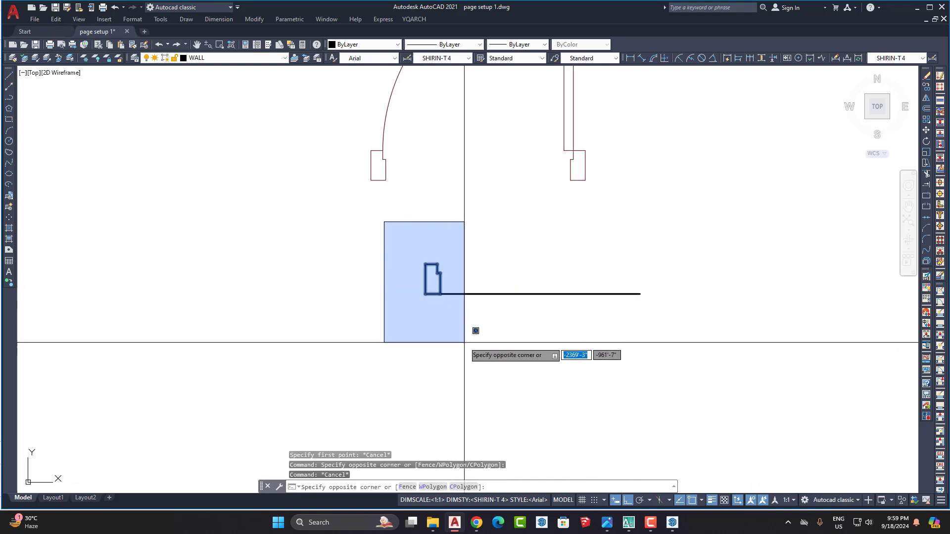
{"action": "left_click", "coordinate": [465, 334]}
{"action": "key", "text": "Escape"}
{"action": "left_click", "coordinate": [465, 334]}
{"action": "left_click", "coordinate": [414, 248]}
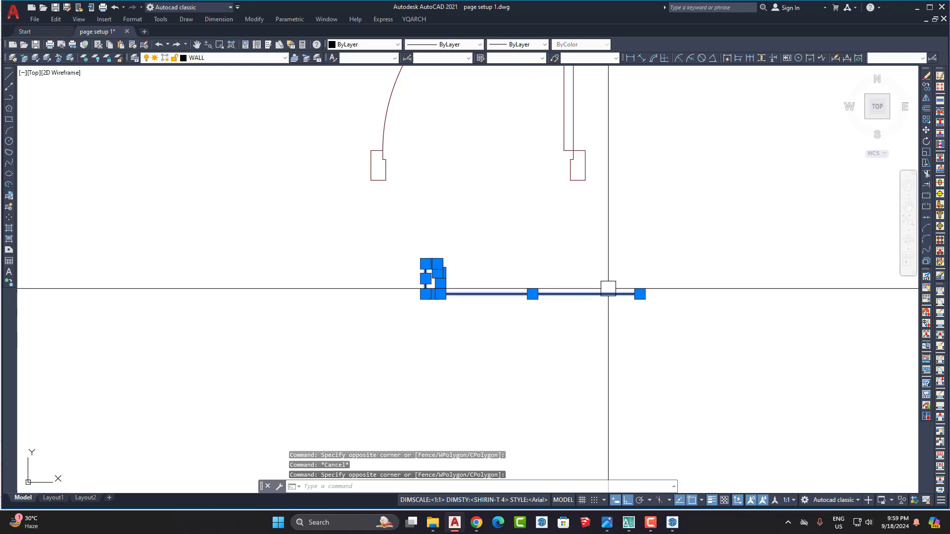
{"action": "key", "text": "Escape"}
Window-select the stepped profile alone and together with the full horizontal line, clearing each selection.
{"action": "left_click", "coordinate": [404, 227]}
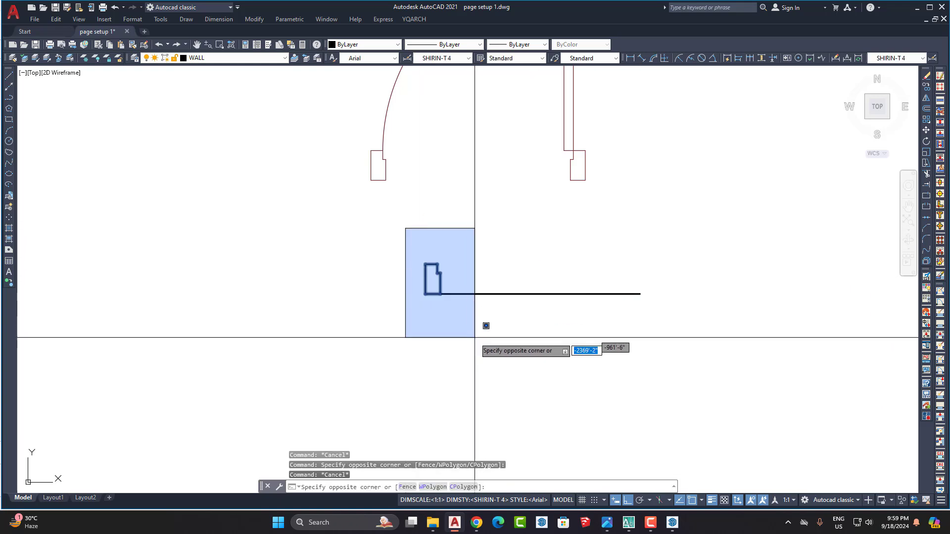
{"action": "left_click", "coordinate": [484, 348]}
{"action": "key", "text": "Escape"}
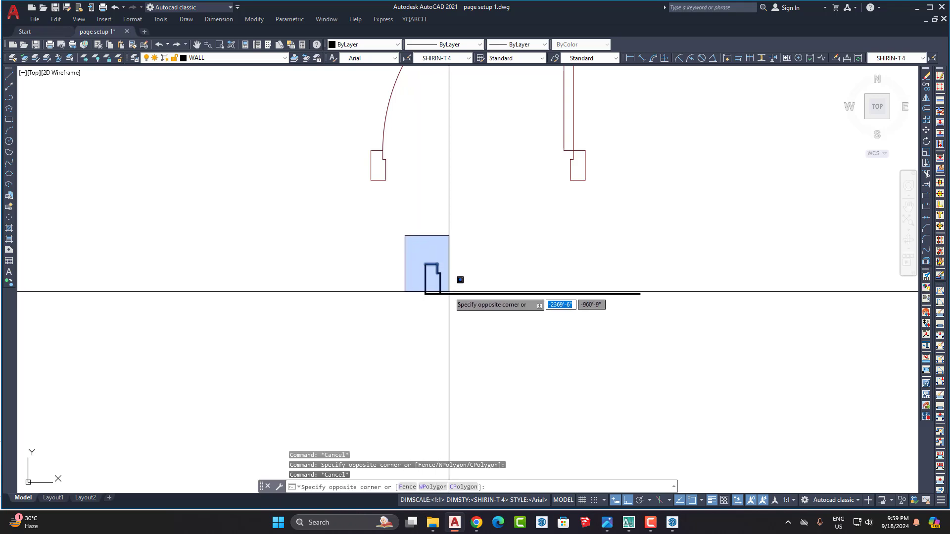
{"action": "left_click", "coordinate": [472, 330]}
{"action": "key", "text": "Escape"}
{"action": "left_click", "coordinate": [401, 231]}
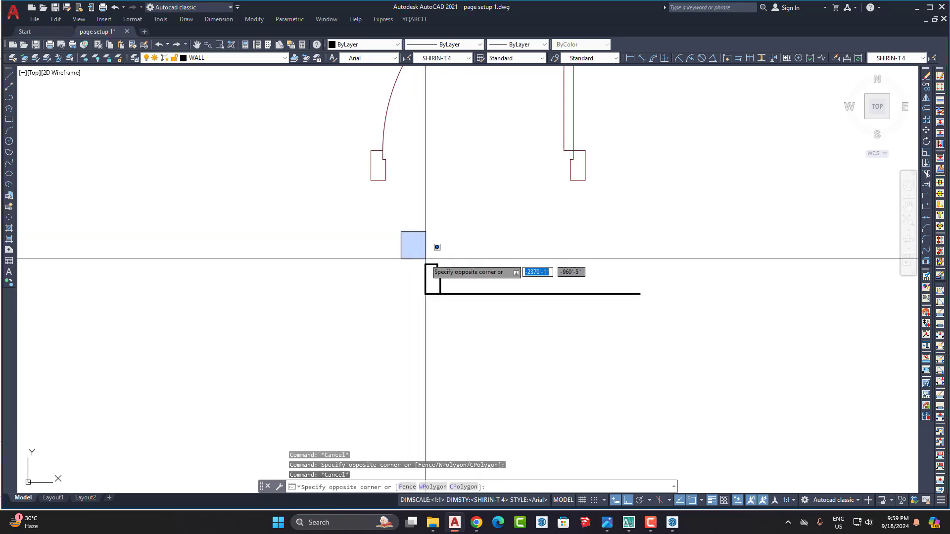
{"action": "left_click", "coordinate": [674, 369]}
{"action": "key", "text": "Escape"}
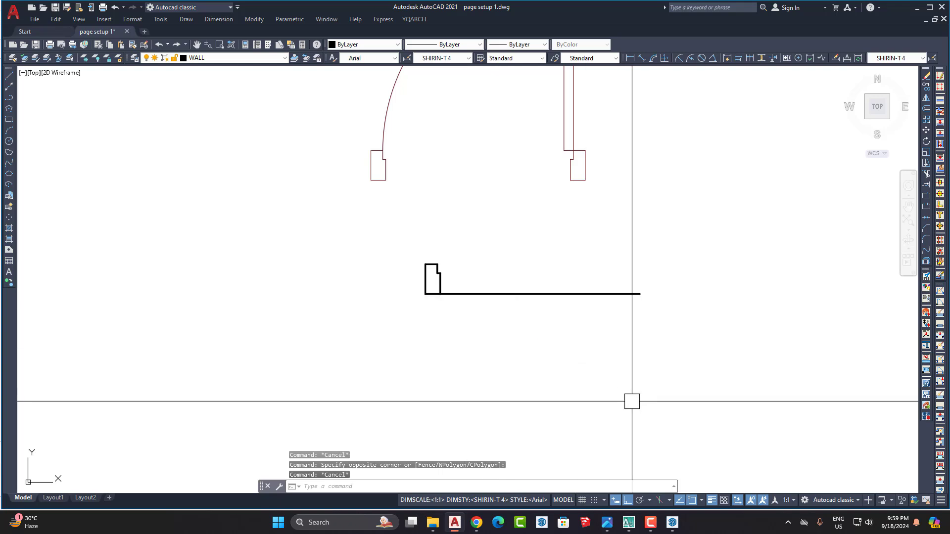
Crossing-select the profile's left and lower edges with the horizontal line, and clear the selection.
{"action": "left_click", "coordinate": [630, 399]}
{"action": "left_click", "coordinate": [476, 324]}
{"action": "left_click", "coordinate": [436, 303]}
{"action": "left_click", "coordinate": [320, 288]}
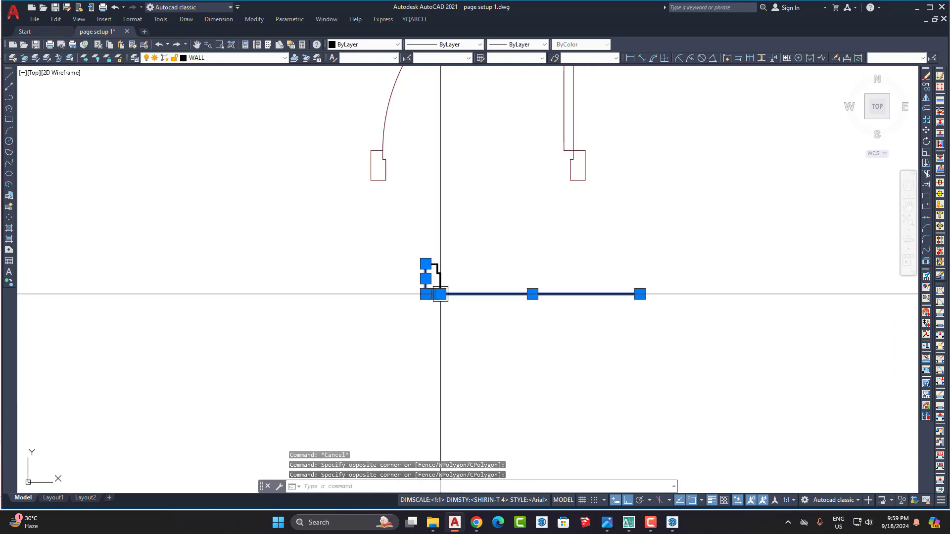
{"action": "scroll", "coordinate": [426, 287], "scroll_direction": "up", "scroll_amount": 5}
{"action": "key", "text": "Escape"}
{"action": "scroll", "coordinate": [345, 182], "scroll_direction": "down", "scroll_amount": 3}
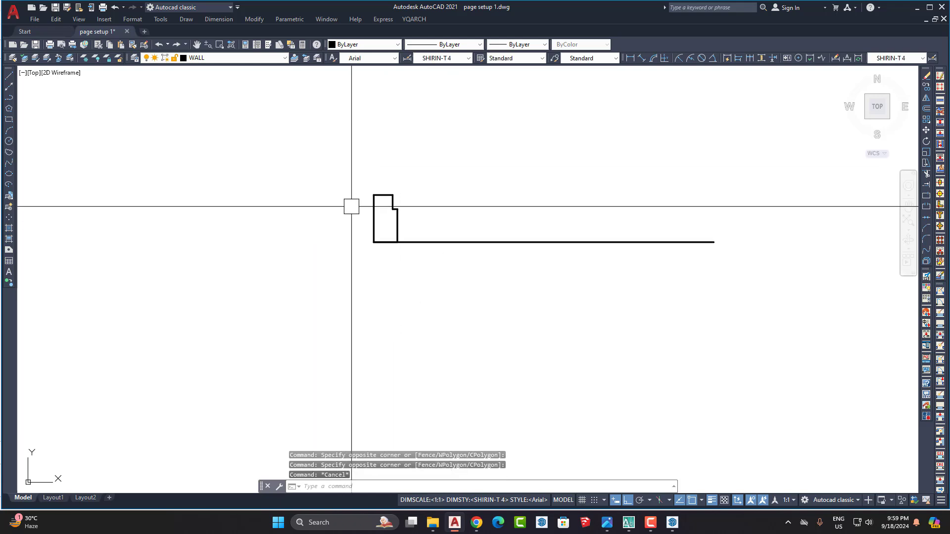
{"action": "left_click", "coordinate": [328, 151]}
{"action": "left_click", "coordinate": [425, 301]}
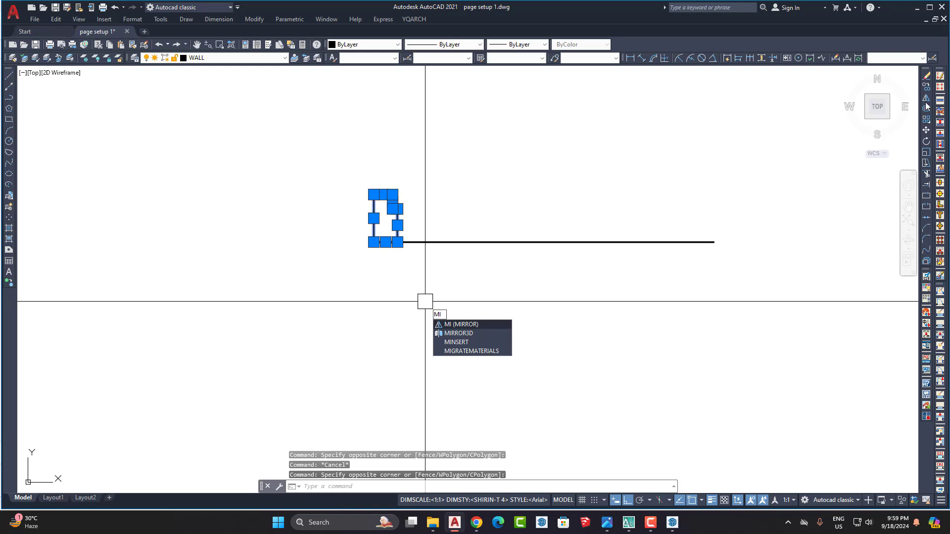
{"action": "left_click", "coordinate": [628, 523]}
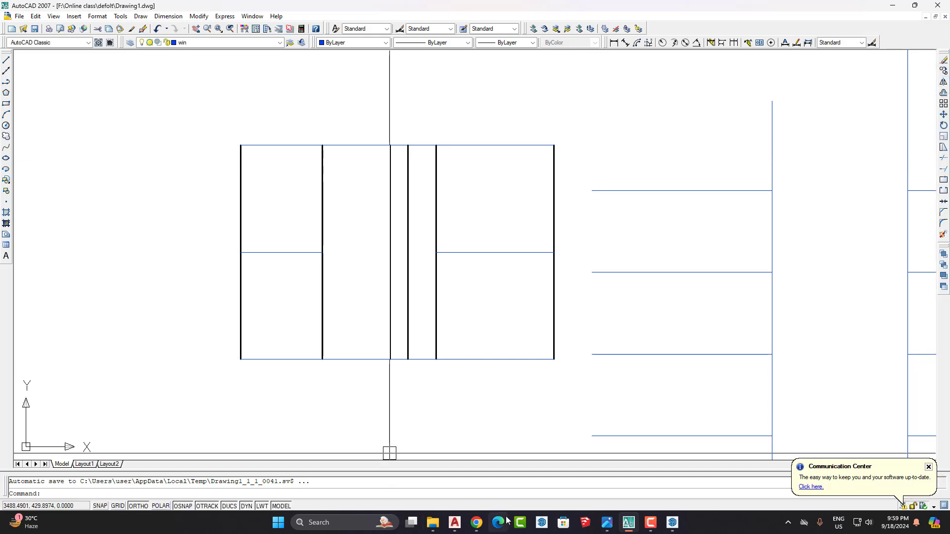
{"action": "left_click", "coordinate": [455, 523]}
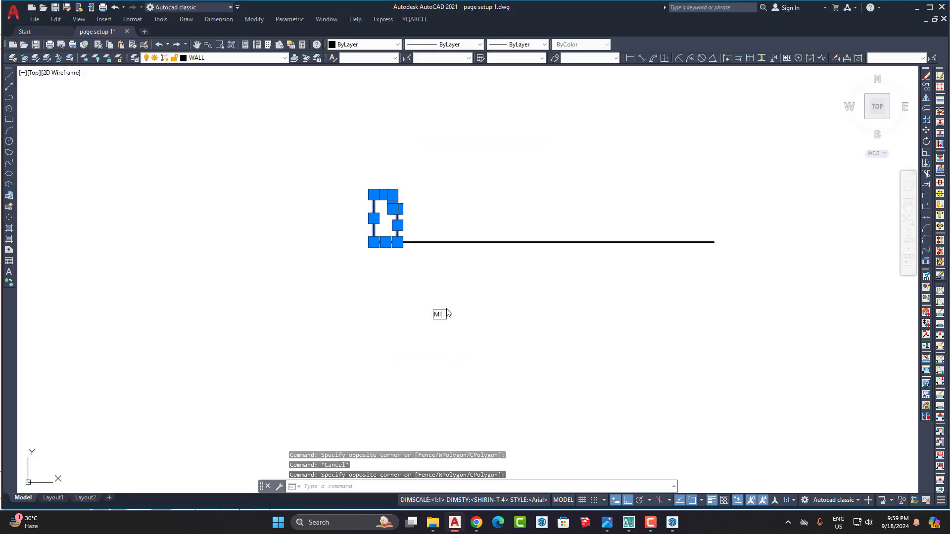
{"action": "key", "text": "Return"}
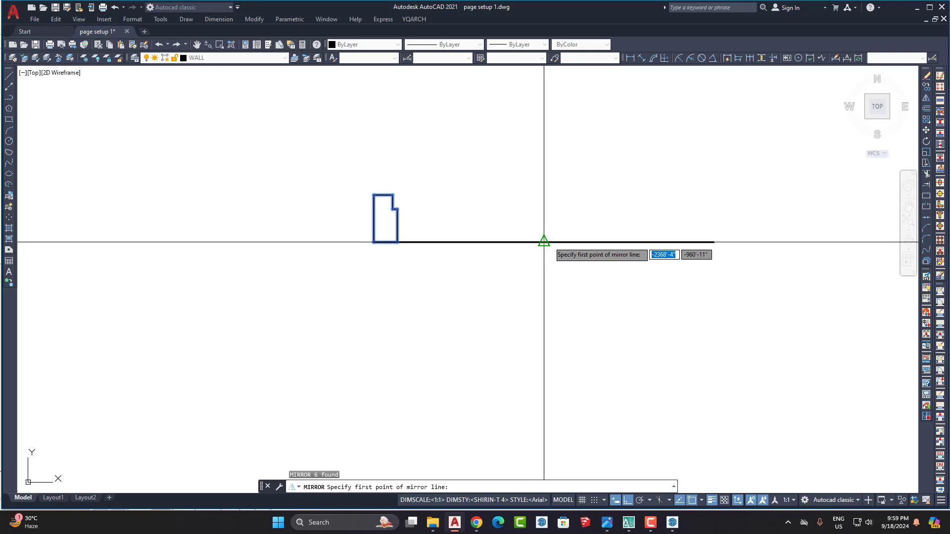
{"action": "key", "text": "Escape"}
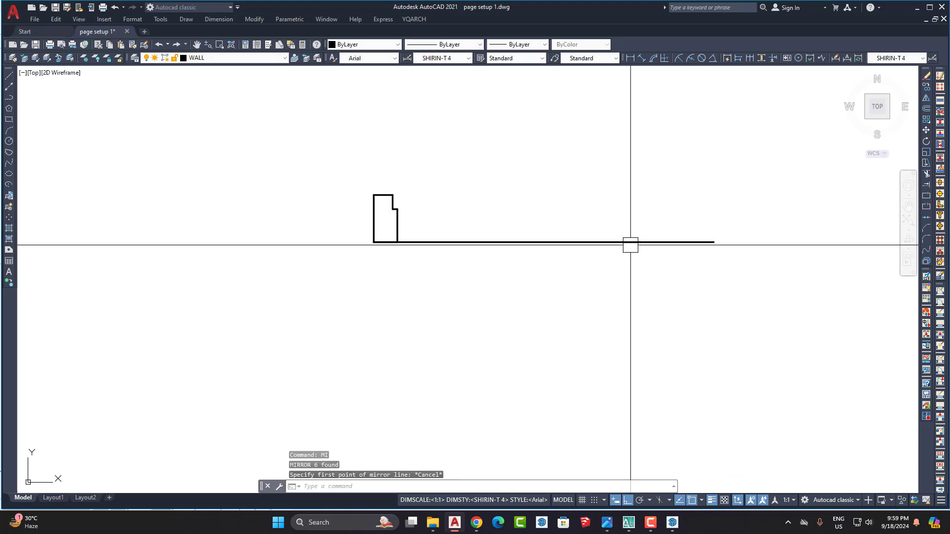
{"action": "left_click", "coordinate": [630, 245]}
{"action": "key", "text": "Escape"}
{"action": "left_click", "coordinate": [625, 247]}
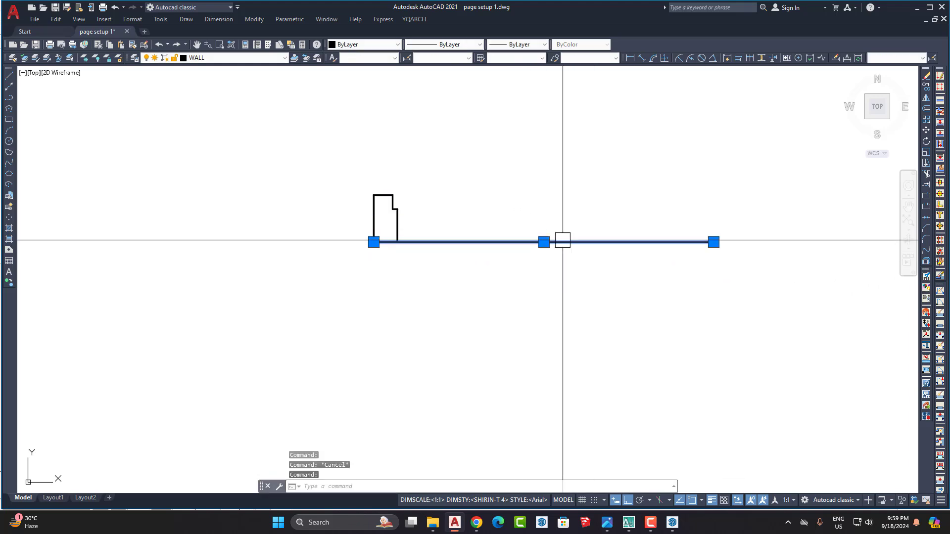
{"action": "key", "text": "Escape"}
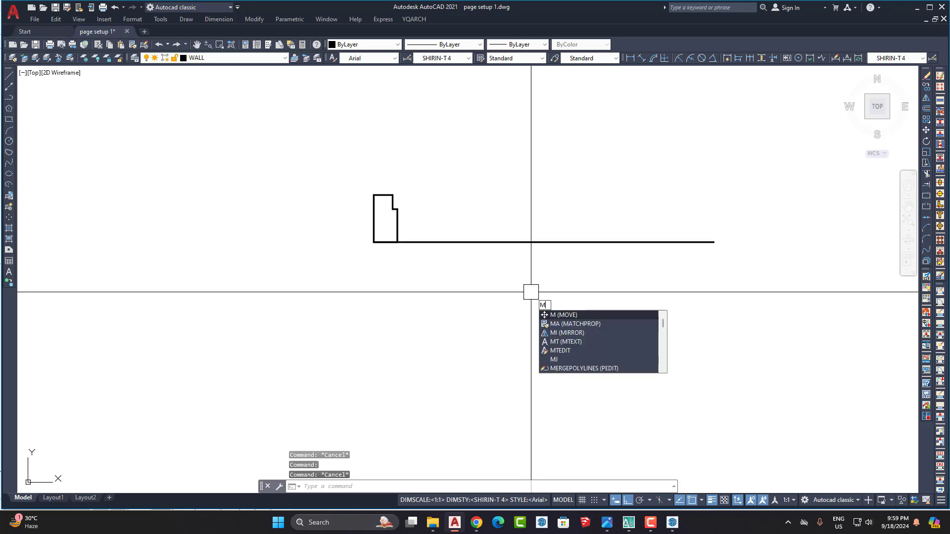
{"action": "key", "text": "Escape"}
Window-select the stepped profile and start mirroring it about an axis through the horizontal line's midpoint.
{"action": "left_click", "coordinate": [331, 147]}
{"action": "left_click", "coordinate": [466, 391]}
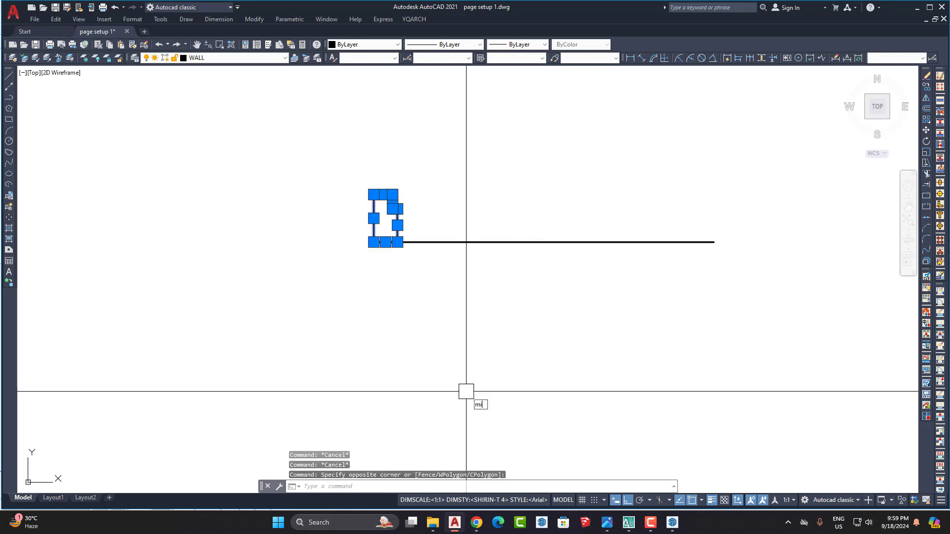
{"action": "type", "text": "mi"}
{"action": "key", "text": "Return"}
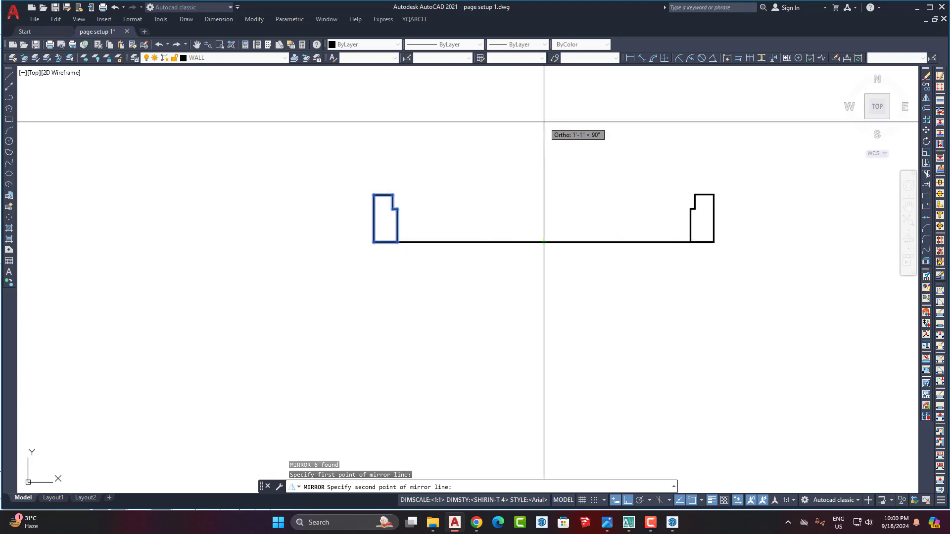
{"action": "key", "text": "Return"}
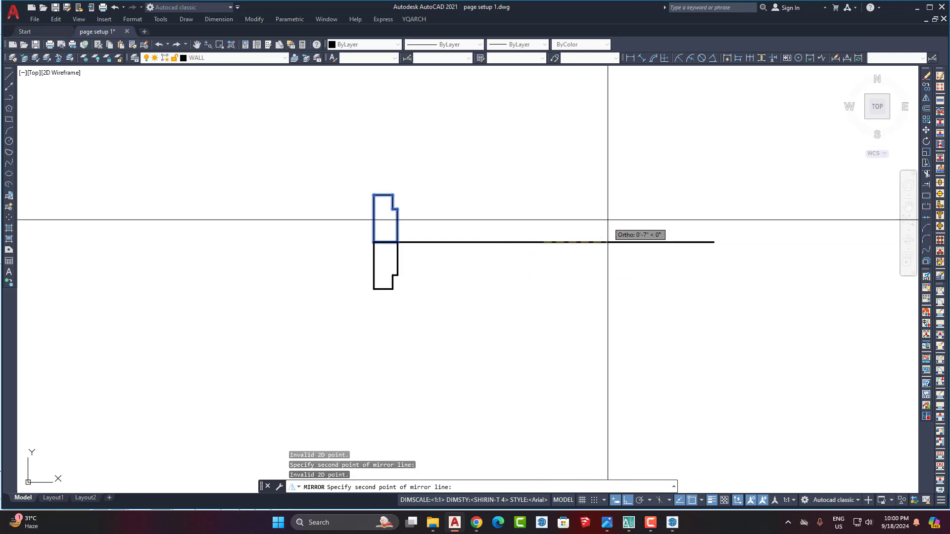
Mirror the door jamb across the midpoint of the base line to its right end, erasing the source objects.
{"action": "left_click", "coordinate": [545, 138]}
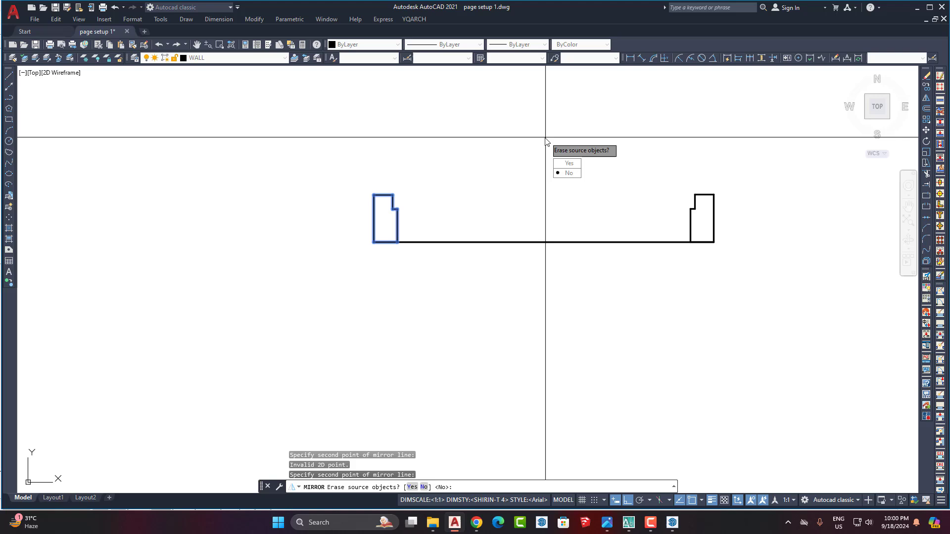
{"action": "left_click", "coordinate": [568, 163]}
Mirror the right jamb back to the left end about the base line's midpoint, erasing the source objects.
{"action": "left_click", "coordinate": [643, 161]}
{"action": "left_click", "coordinate": [754, 294]}
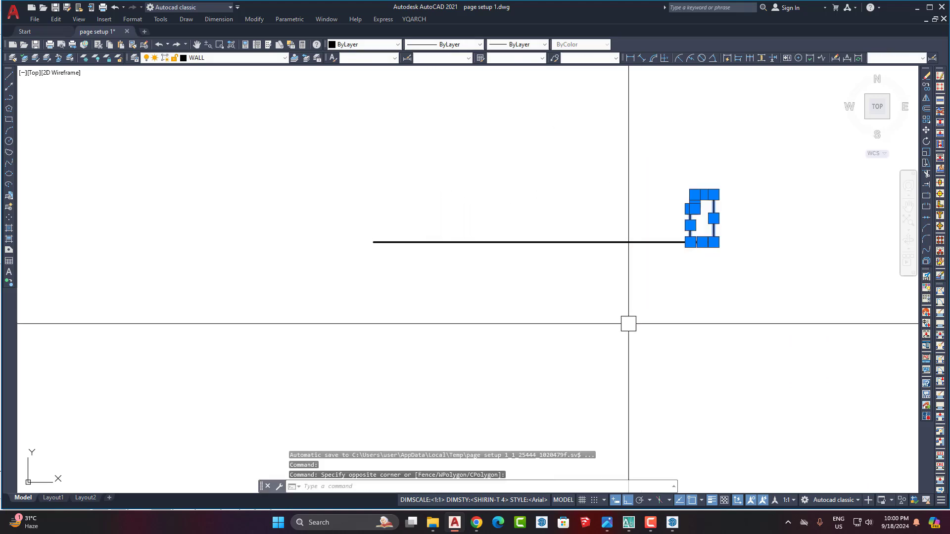
{"action": "middle_click_drag", "start_coordinate": [581, 329], "coordinate": [555, 342]}
{"action": "key", "text": "Return"}
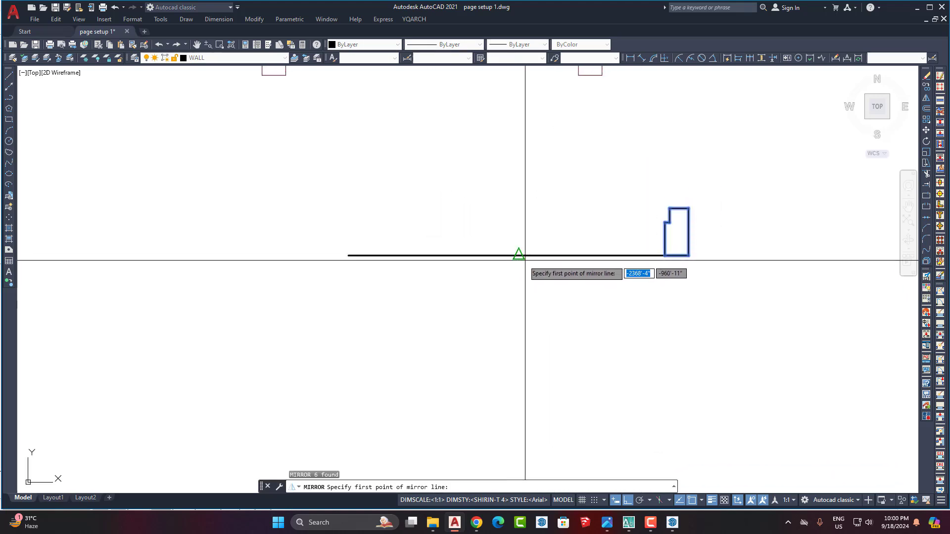
{"action": "left_click", "coordinate": [518, 256]}
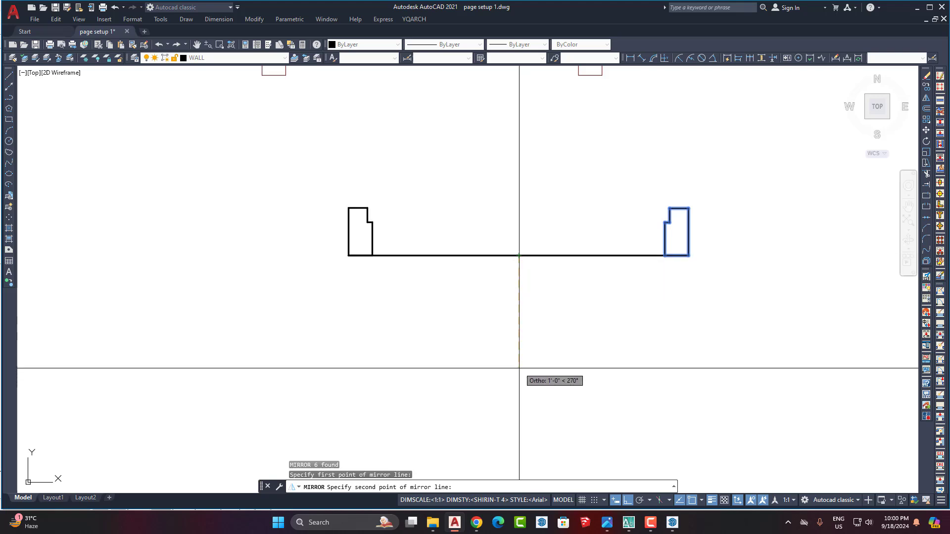
{"action": "left_click", "coordinate": [542, 402]}
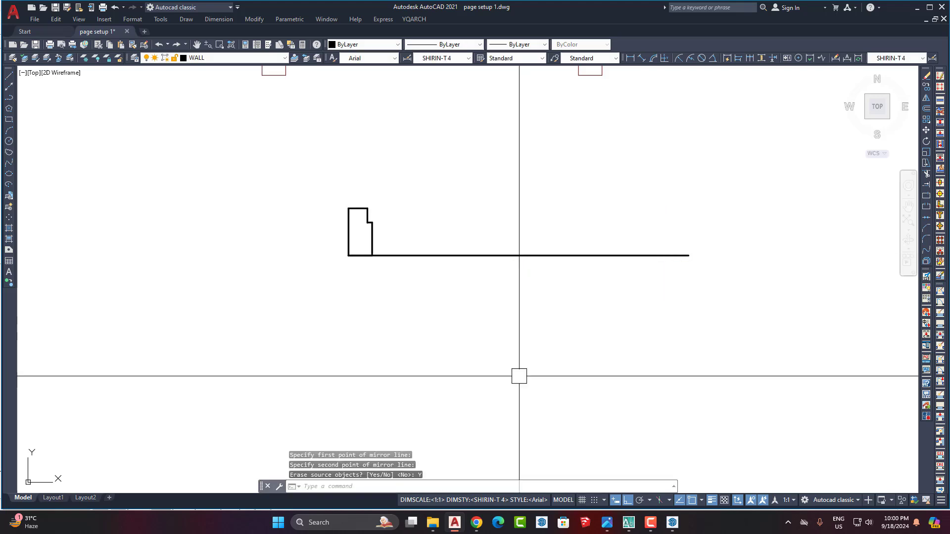
{"action": "key", "text": "Return"}
{"action": "key", "text": "Escape"}
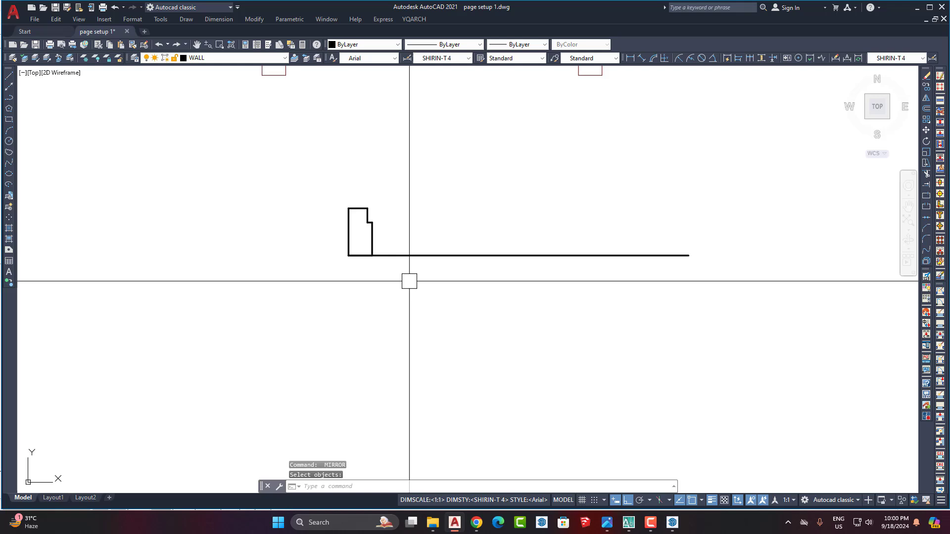
Mirror the left jamb to the right end about the base line's midpoint, keeping the source objects.
{"action": "left_click", "coordinate": [333, 184]}
{"action": "left_click", "coordinate": [402, 311]}
{"action": "middle_click_drag", "start_coordinate": [403, 311], "coordinate": [387, 315]}
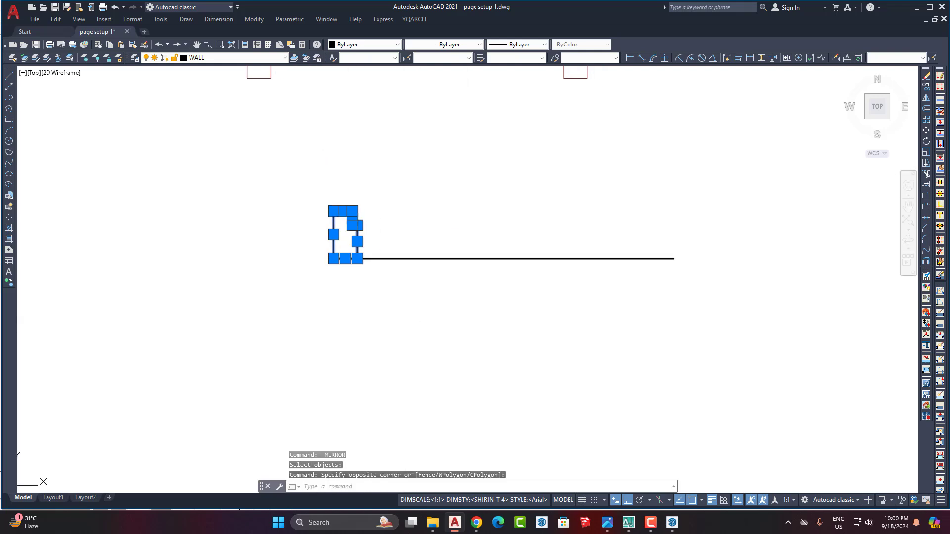
{"action": "type", "text": "mi"}
{"action": "key", "text": "Return"}
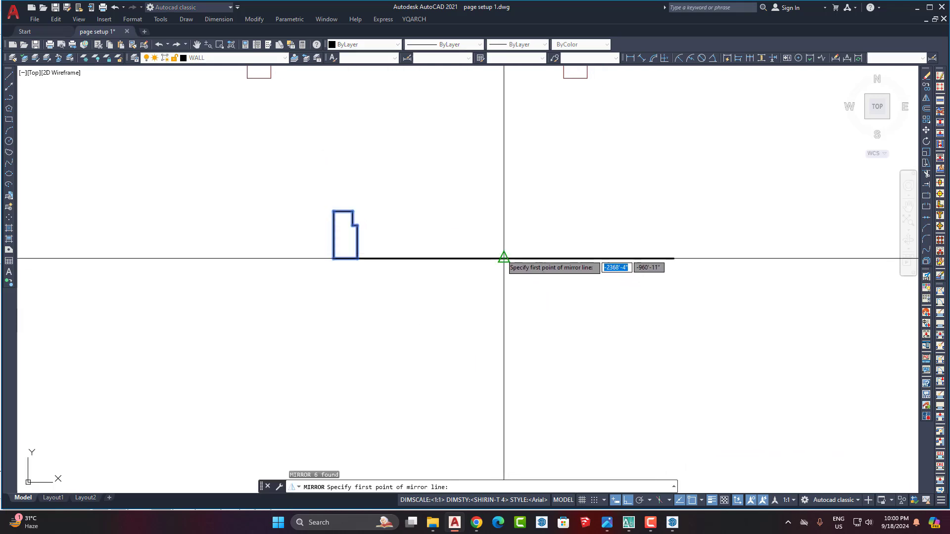
{"action": "left_click", "coordinate": [504, 259]}
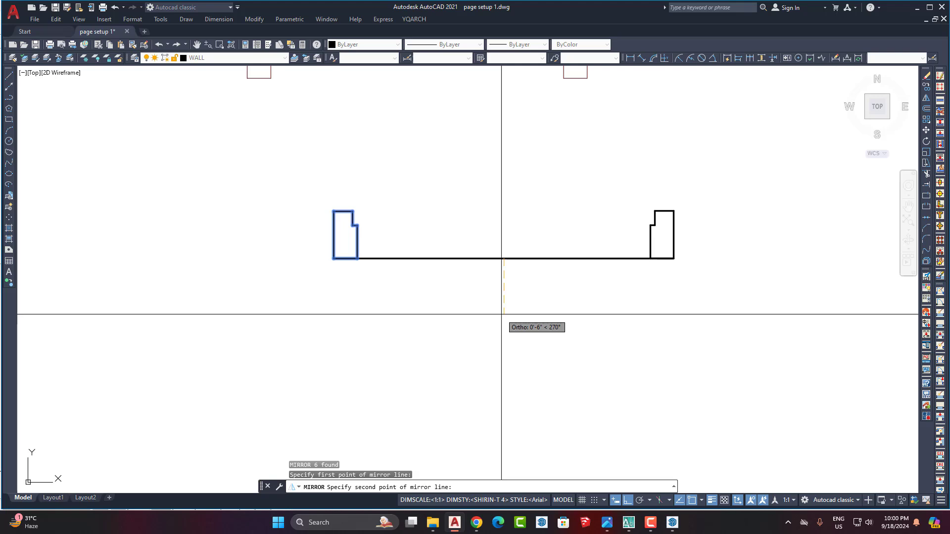
{"action": "key", "text": "Return"}
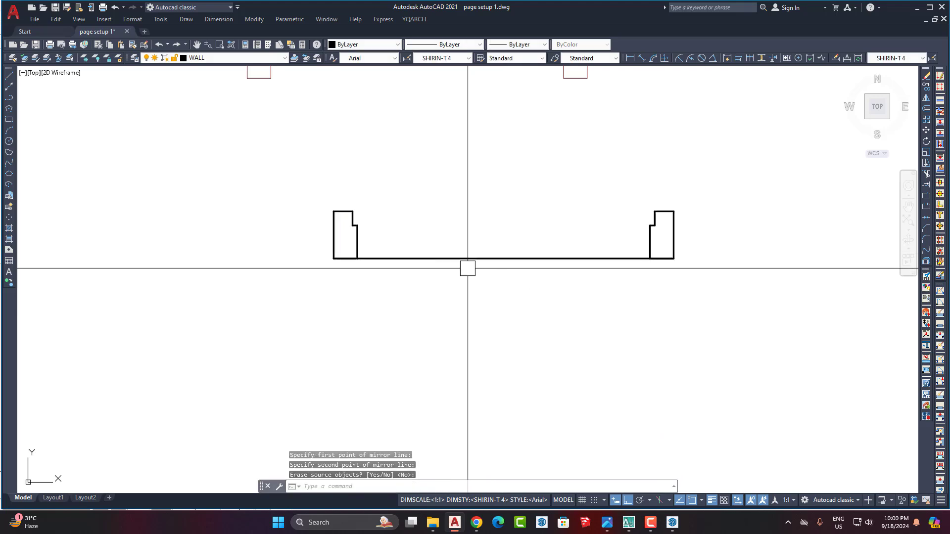
Delete the mirrored jamb at the right end of the base line.
{"action": "left_click", "coordinate": [606, 161]}
{"action": "left_click", "coordinate": [746, 346]}
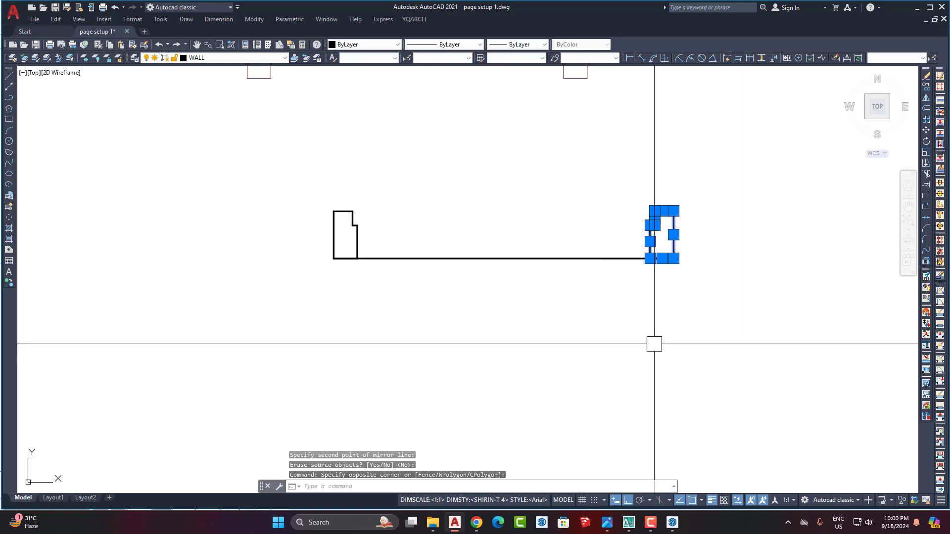
{"action": "key", "text": "Delete"}
Mirror the left jamb again about a vertical axis through the base line's midpoint, keeping the original.
{"action": "left_click", "coordinate": [297, 158]}
{"action": "left_click", "coordinate": [409, 354]}
{"action": "type", "text": "mi"}
{"action": "key", "text": "Return"}
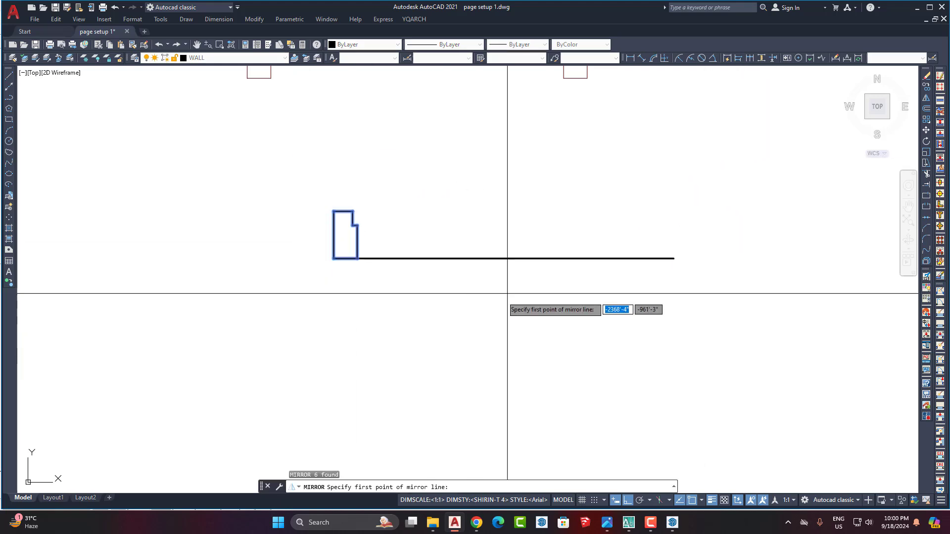
{"action": "left_click", "coordinate": [504, 258]}
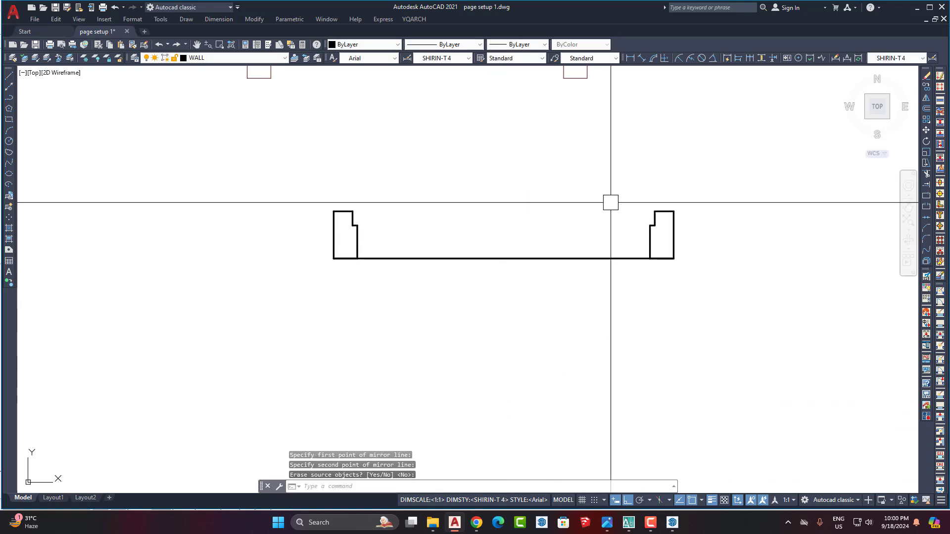
Erase the horizontal base line that connects the two door jambs.
{"action": "middle_click_drag", "start_coordinate": [511, 224], "coordinate": [497, 269]}
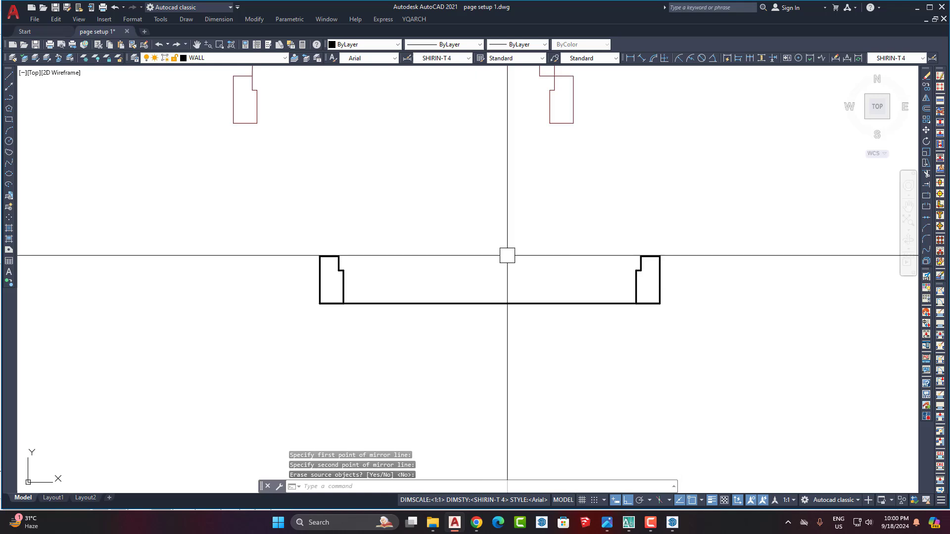
{"action": "key", "text": "Return"}
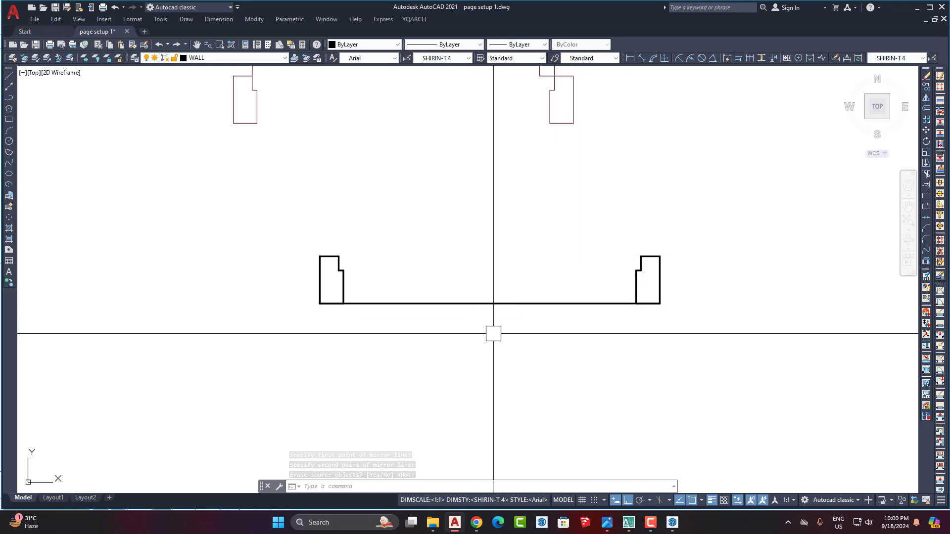
{"action": "left_click_drag", "start_coordinate": [494, 333], "coordinate": [479, 267]}
{"action": "key", "text": "Delete"}
Move the existing door above the new jambs straight up to leave more clear space between them.
{"action": "scroll", "coordinate": [500, 347], "scroll_direction": "down", "scroll_amount": 4}
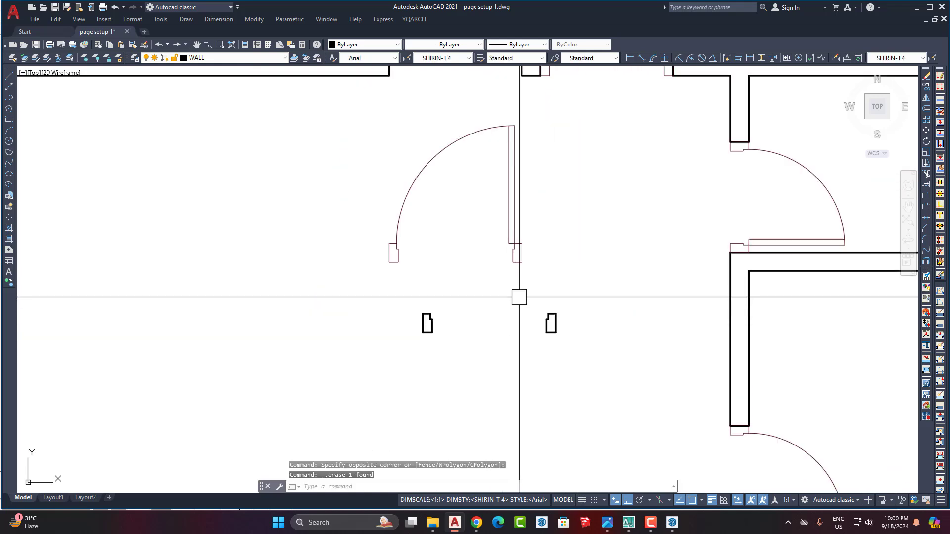
{"action": "scroll", "coordinate": [550, 323], "scroll_direction": "up", "scroll_amount": 4}
{"action": "scroll", "coordinate": [464, 116], "scroll_direction": "up", "scroll_amount": 6}
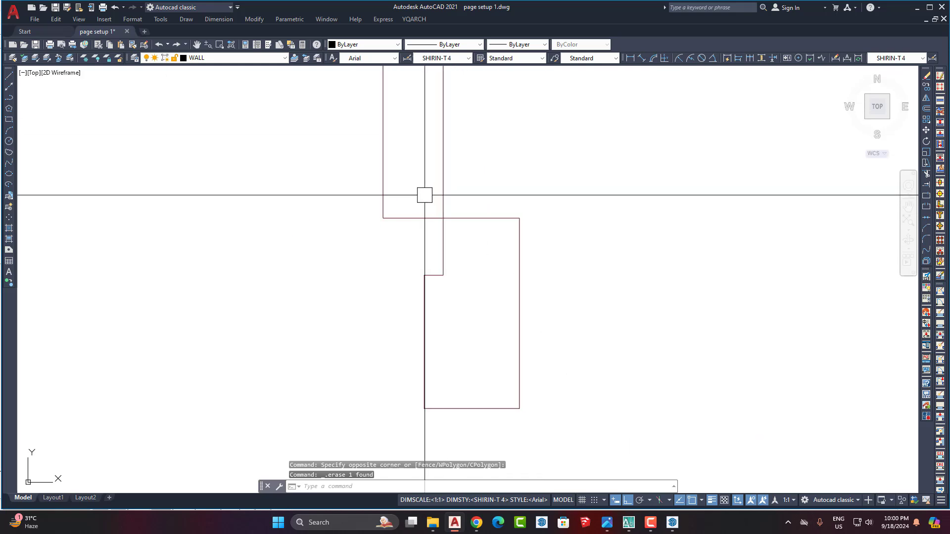
{"action": "scroll", "coordinate": [483, 201], "scroll_direction": "down", "scroll_amount": 4}
{"action": "scroll", "coordinate": [520, 263], "scroll_direction": "up", "scroll_amount": 5}
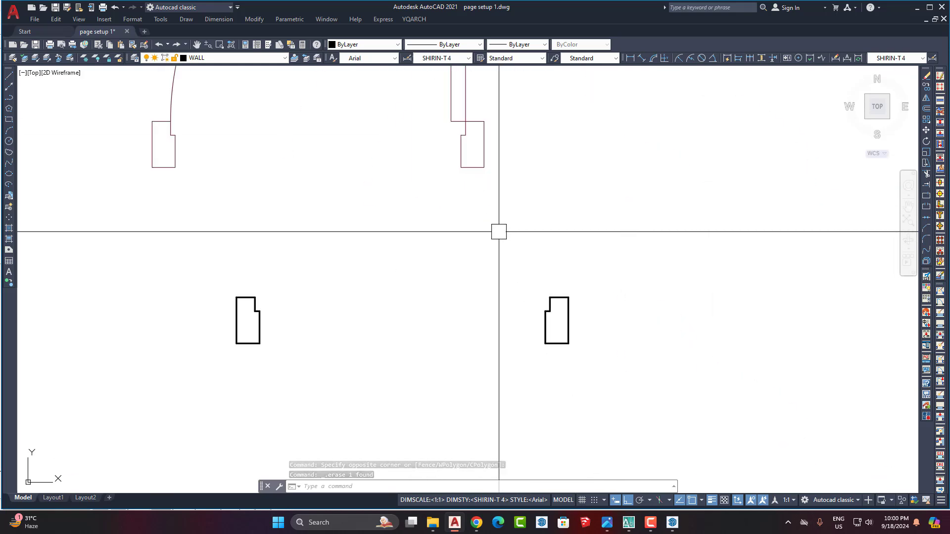
{"action": "left_click", "coordinate": [521, 219]}
{"action": "left_click", "coordinate": [470, 185]}
{"action": "middle_click_drag", "start_coordinate": [535, 226], "coordinate": [519, 282]}
{"action": "type", "text": "m"}
{"action": "key", "text": "space"}
{"action": "left_click", "coordinate": [543, 286]}
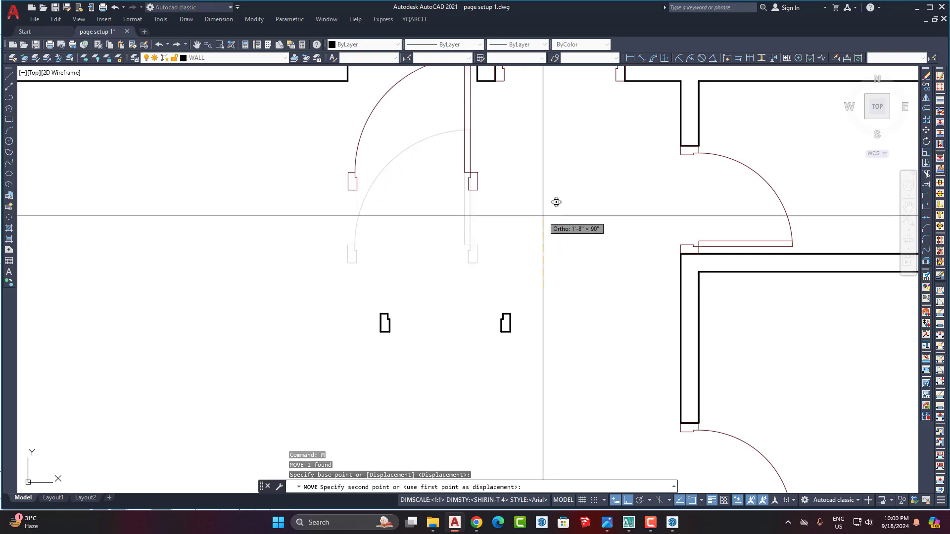
{"action": "left_click", "coordinate": [543, 196]}
{"action": "scroll", "coordinate": [446, 334], "scroll_direction": "up", "scroll_amount": 4}
{"action": "scroll", "coordinate": [426, 322], "scroll_direction": "down", "scroll_amount": 4}
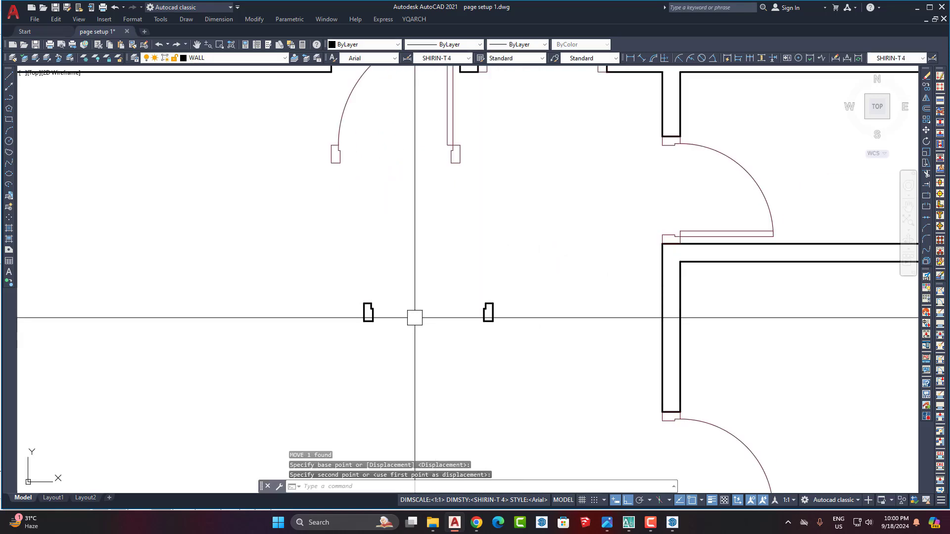
{"action": "scroll", "coordinate": [415, 318], "scroll_direction": "up", "scroll_amount": 4}
{"action": "scroll", "coordinate": [326, 298], "scroll_direction": "up", "scroll_amount": 4}
{"action": "scroll", "coordinate": [322, 285], "scroll_direction": "down", "scroll_amount": 4}
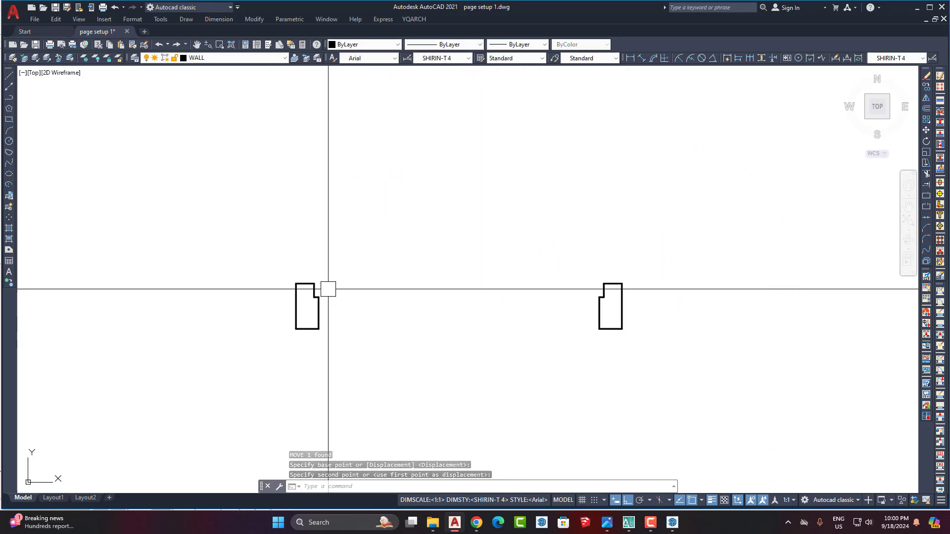
{"action": "type", "text": "c"}
{"action": "key", "text": "space"}
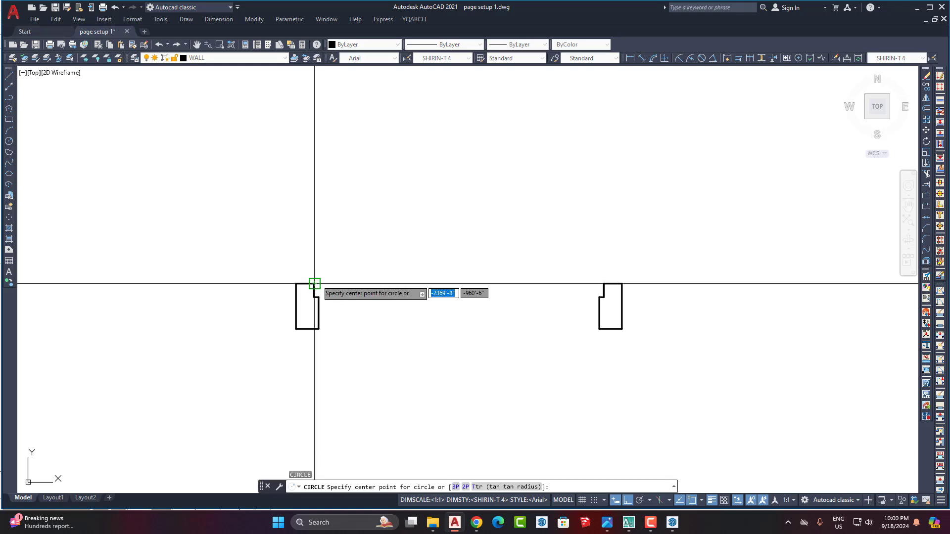
{"action": "left_click", "coordinate": [314, 284]}
{"action": "key", "text": "Escape"}
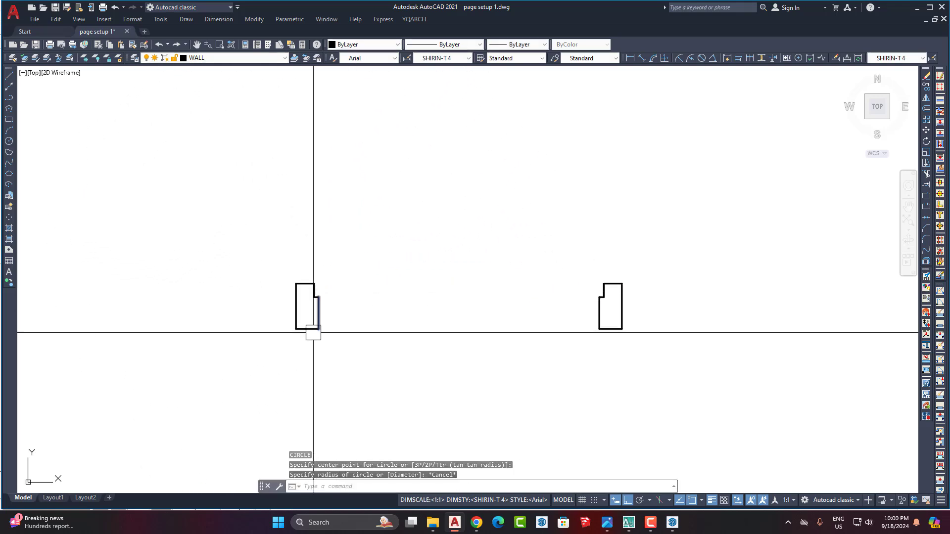
Check the overall width across the outer edges of the two jambs with a linear dimension, without placing it.
{"action": "left_click", "coordinate": [629, 57]}
{"action": "left_click", "coordinate": [308, 329]}
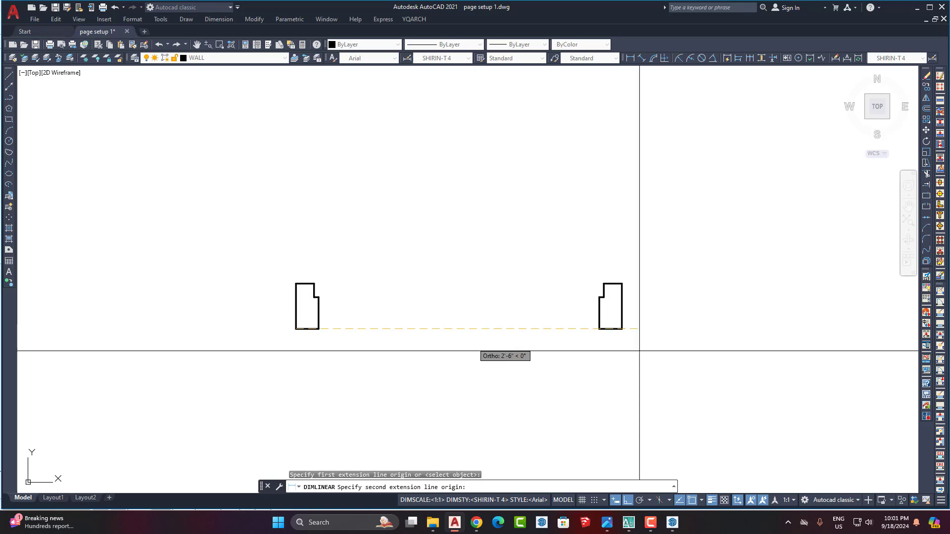
{"action": "left_click", "coordinate": [627, 327]}
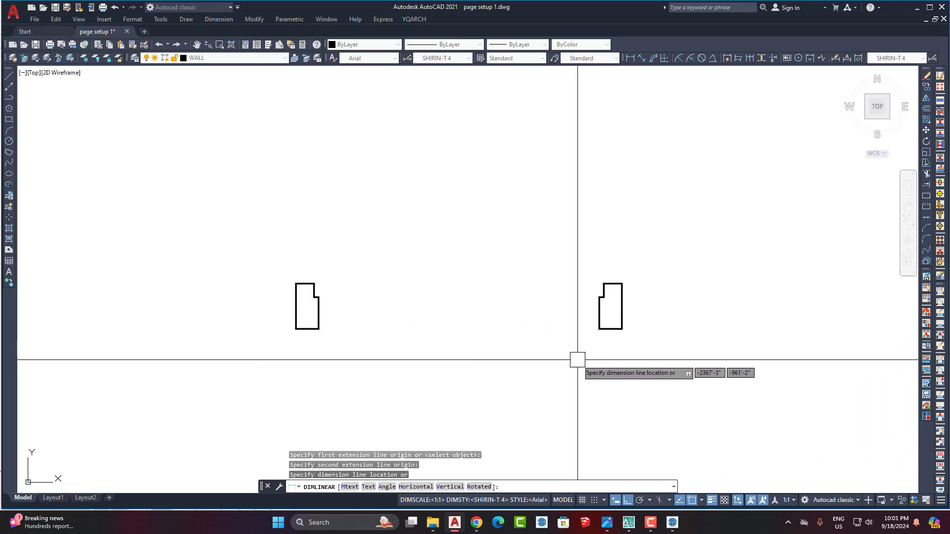
{"action": "key", "text": "Escape"}
{"action": "type", "text": "c"}
{"action": "key", "text": "Return"}
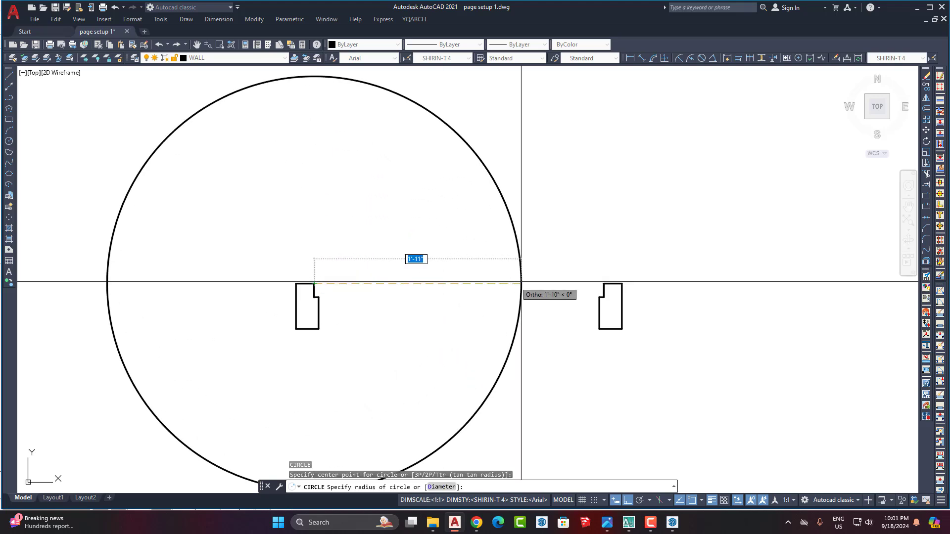
{"action": "key", "text": "Escape"}
{"action": "scroll", "coordinate": [513, 339], "scroll_direction": "down", "scroll_amount": 6}
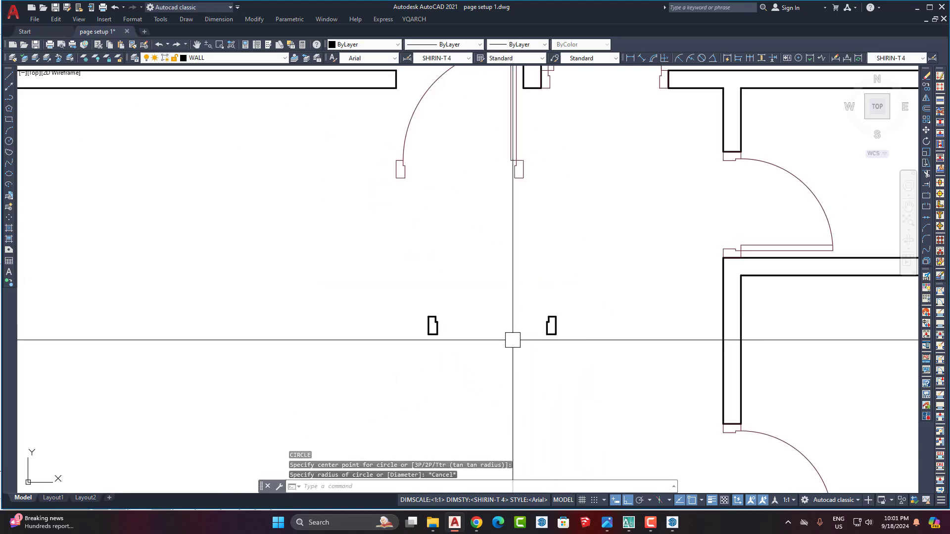
{"action": "scroll", "coordinate": [517, 138], "scroll_direction": "up", "scroll_amount": 4}
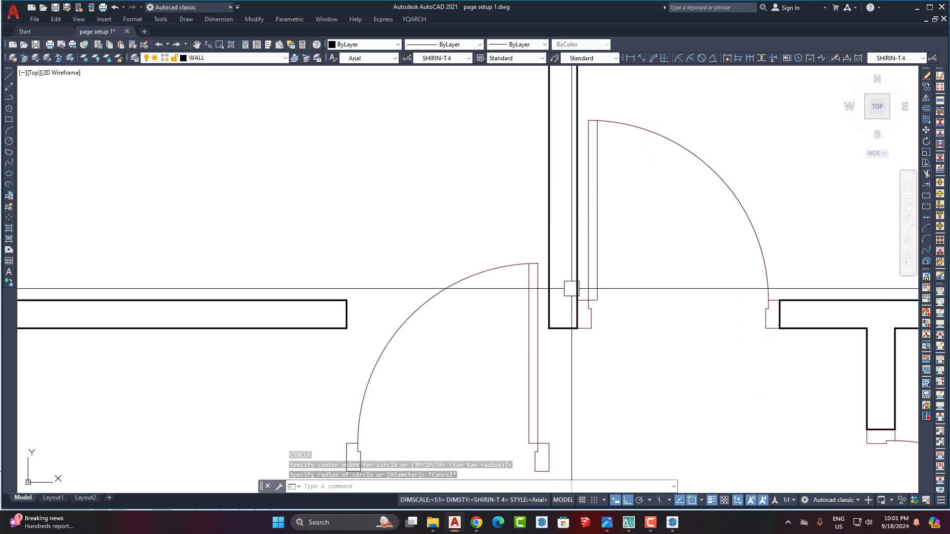
{"action": "scroll", "coordinate": [500, 267], "scroll_direction": "down", "scroll_amount": 4}
{"action": "scroll", "coordinate": [517, 260], "scroll_direction": "up", "scroll_amount": 5}
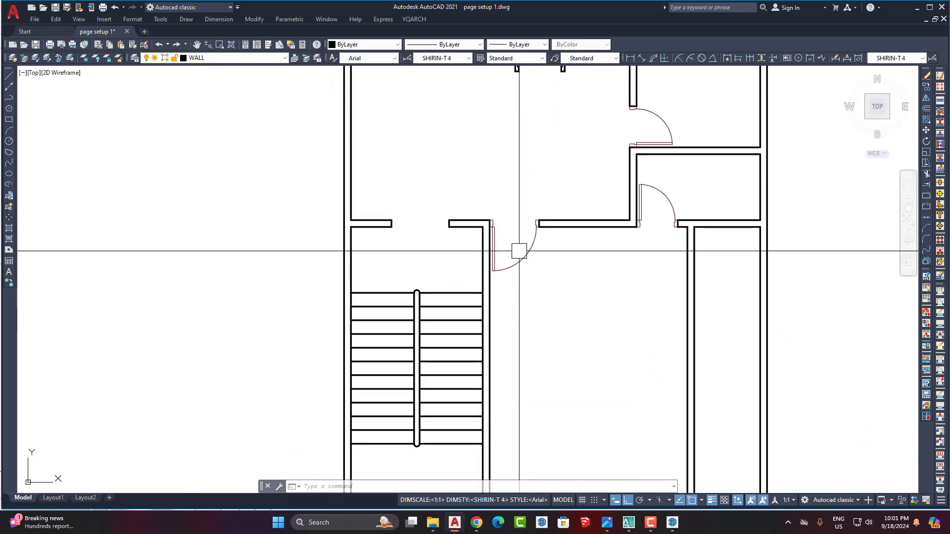
{"action": "scroll", "coordinate": [544, 265], "scroll_direction": "up", "scroll_amount": 2}
{"action": "middle_click_drag", "start_coordinate": [484, 346], "coordinate": [484, 263]}
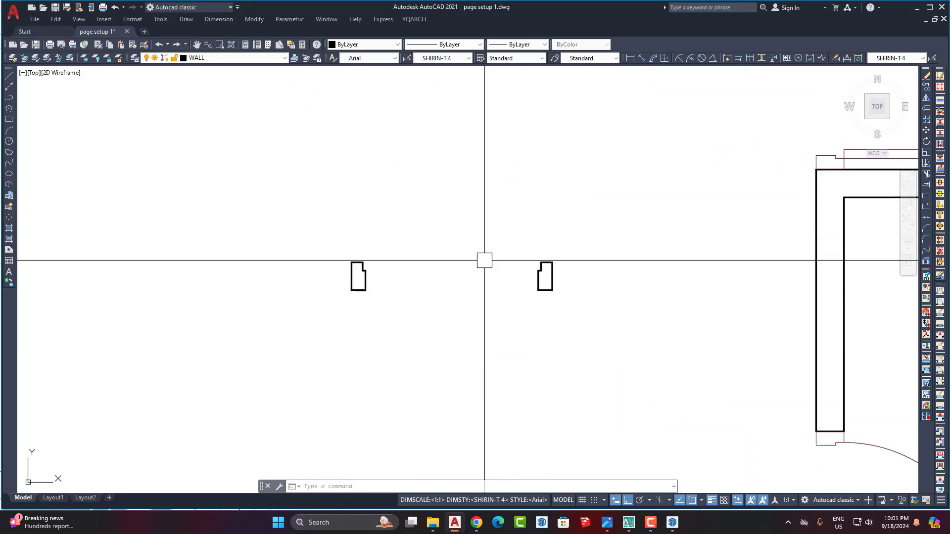
{"action": "type", "text": "c"}
{"action": "key", "text": "Return"}
{"action": "scroll", "coordinate": [532, 262], "scroll_direction": "up", "scroll_amount": 4}
{"action": "key", "text": "Escape"}
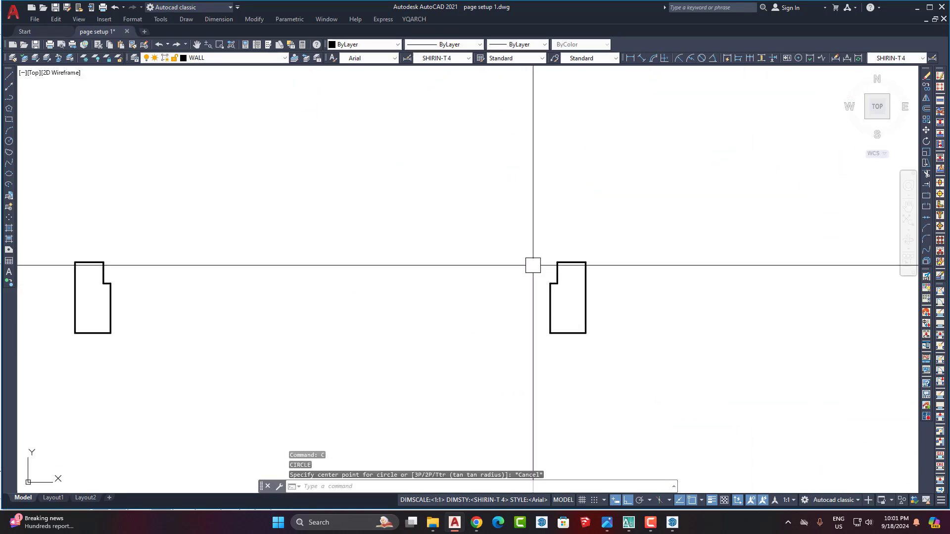
Draw a circle centred on the right jamb's upper inner corner with its radius reaching the left jamb's upper inner corner.
{"action": "key", "text": "Return"}
{"action": "left_click", "coordinate": [557, 262]}
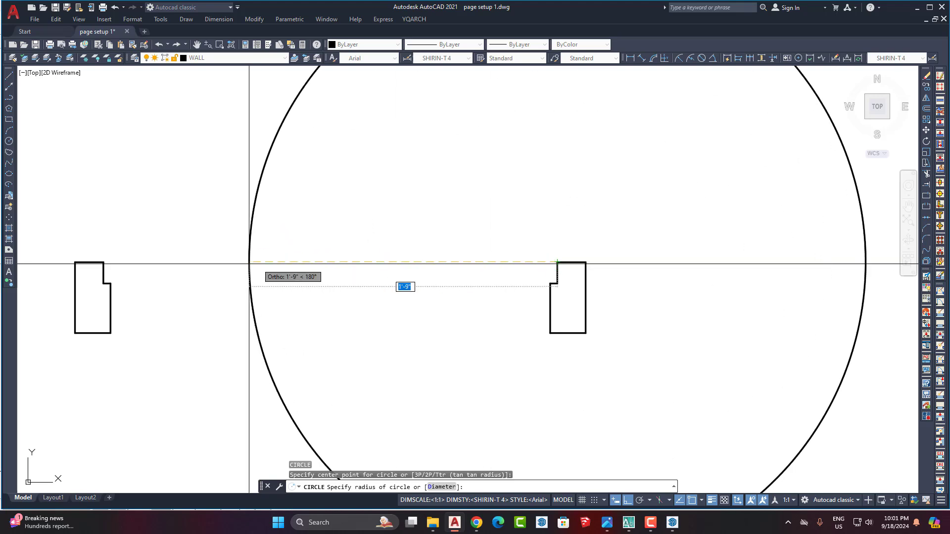
{"action": "scroll", "coordinate": [348, 218], "scroll_direction": "down", "scroll_amount": 6}
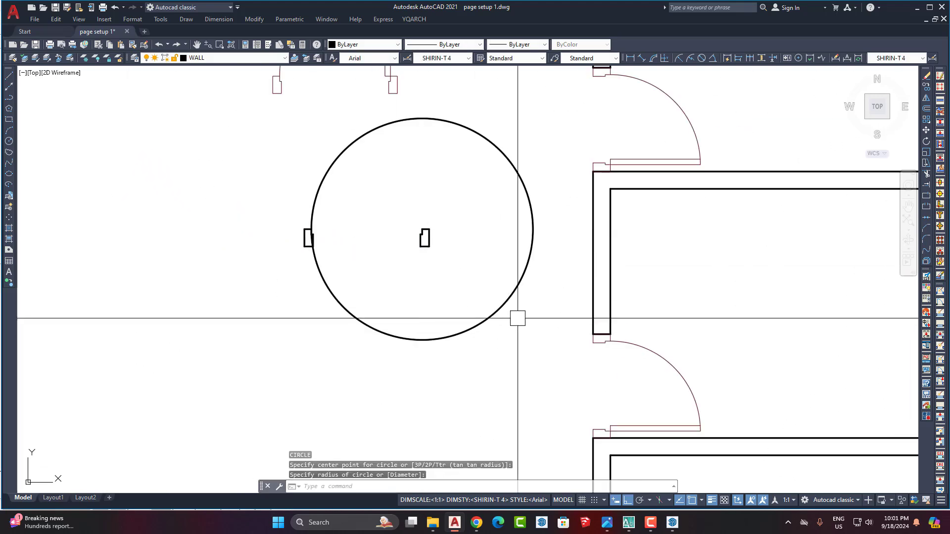
Draw a vertical line from the right jamb's upper inner corner straight up past the top of the circle.
{"action": "middle_click_drag", "start_coordinate": [429, 198], "coordinate": [445, 299]}
{"action": "scroll", "coordinate": [445, 298], "scroll_direction": "up", "scroll_amount": 2}
{"action": "key", "text": "Escape"}
{"action": "type", "text": "l"}
{"action": "key", "text": "Return"}
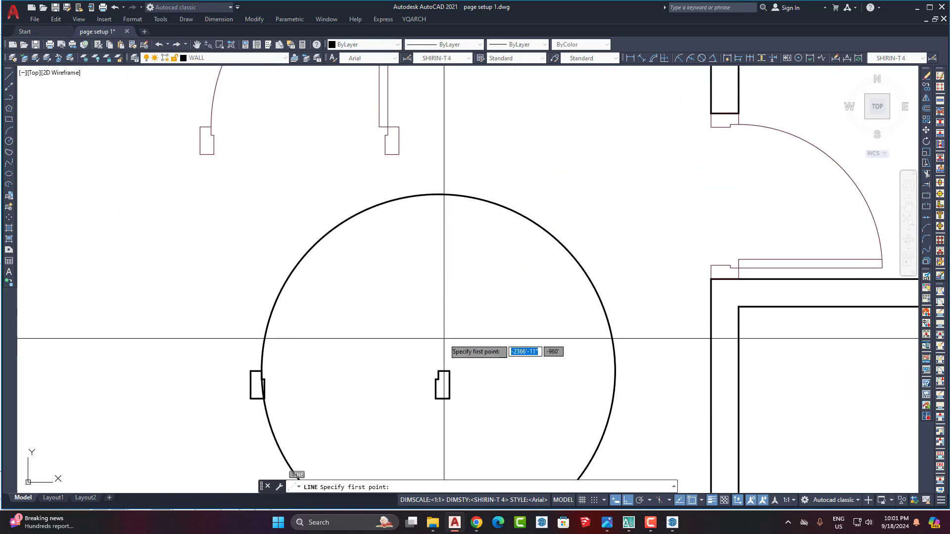
{"action": "key", "text": "Escape"}
{"action": "key", "text": "Return"}
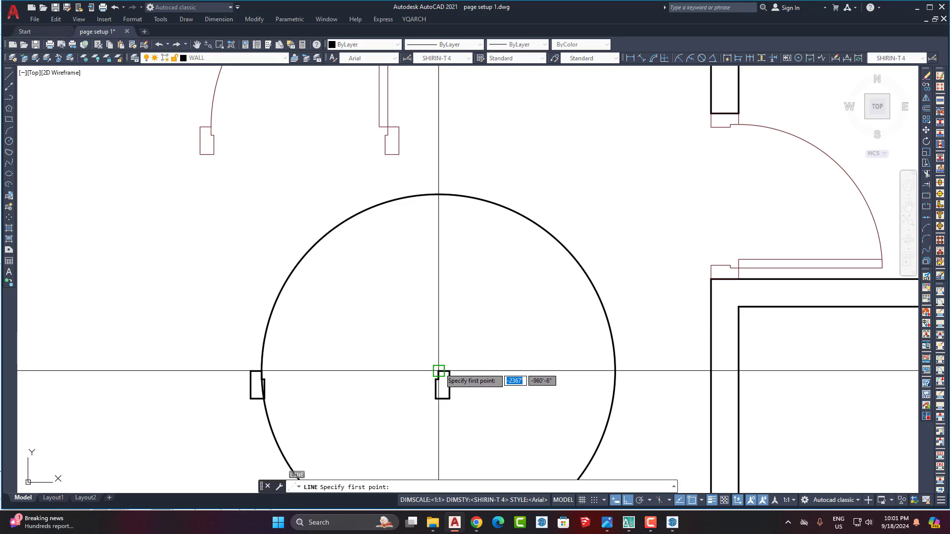
{"action": "left_click", "coordinate": [438, 371]}
{"action": "left_click", "coordinate": [440, 112]}
{"action": "key", "text": "Return"}
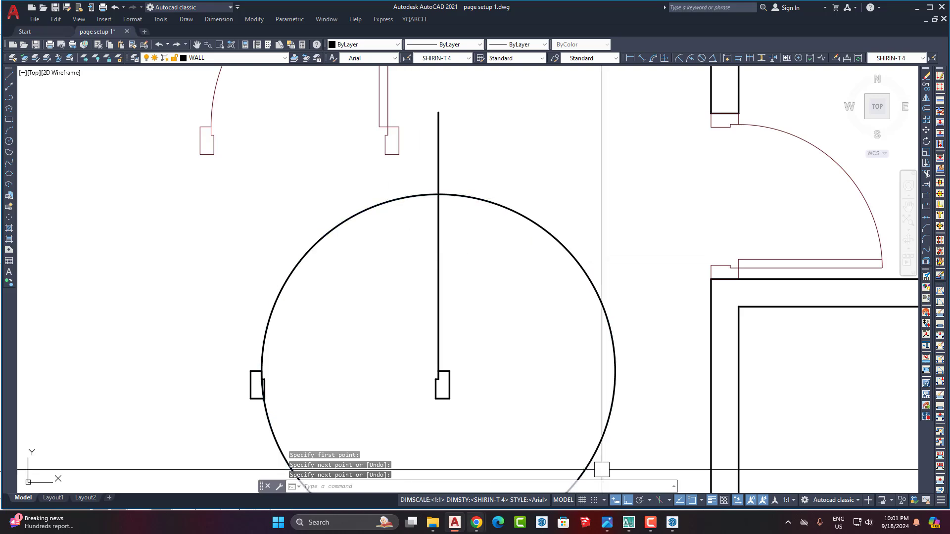
{"action": "scroll", "coordinate": [424, 224], "scroll_direction": "up", "scroll_amount": 2}
{"action": "middle_click_drag", "start_coordinate": [479, 361], "coordinate": [509, 248]}
{"action": "scroll", "coordinate": [509, 248], "scroll_direction": "down", "scroll_amount": 2}
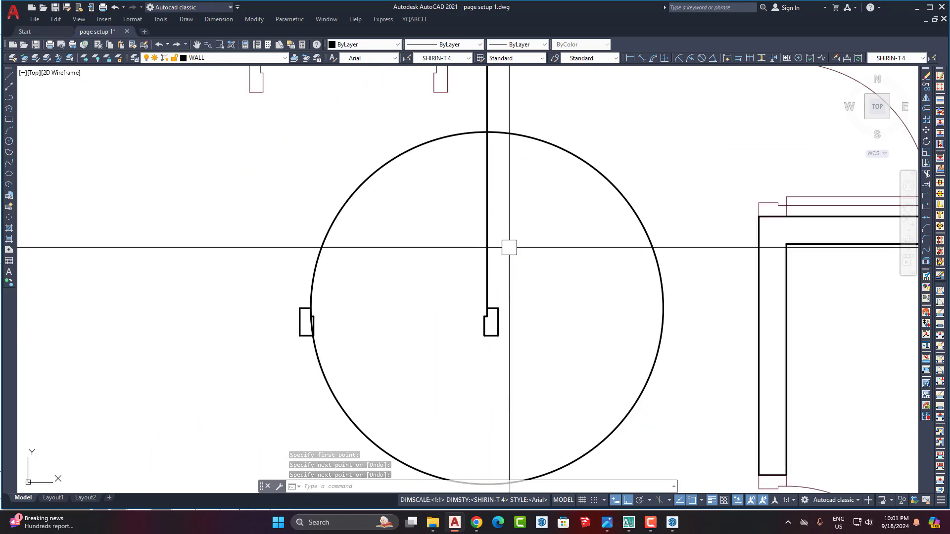
{"action": "mouse_move", "coordinate": [492, 203]}
{"action": "middle_mouse_down"}
{"action": "mouse_move", "coordinate": [466, 271]}
{"action": "mouse_move", "coordinate": [485, 264]}
{"action": "mouse_move", "coordinate": [485, 235]}
{"action": "middle_mouse_up"}
{"action": "scroll", "coordinate": [475, 292], "scroll_direction": "up", "scroll_amount": 2}
{"action": "type", "text": "o"}
{"action": "key", "text": "Return"}
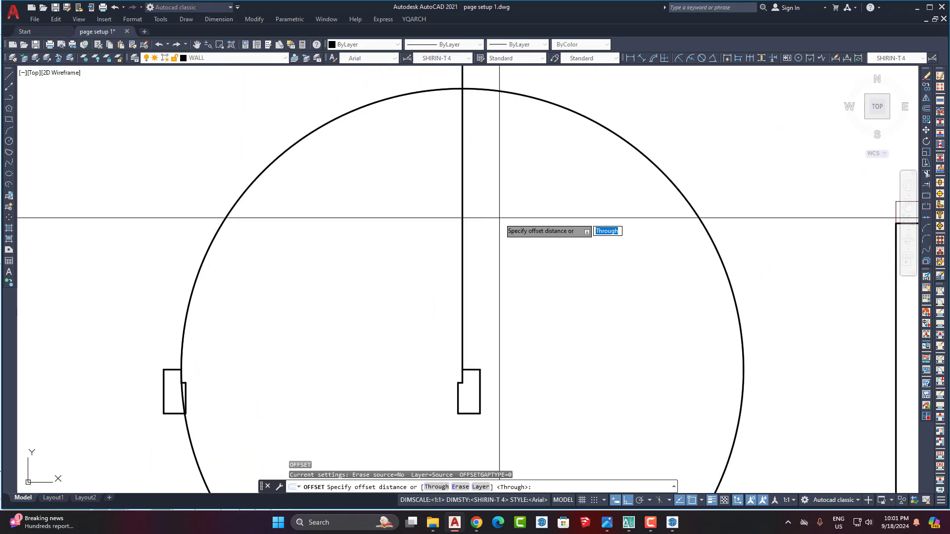
{"action": "type", "text": "5"}
{"action": "key", "text": "Return"}
{"action": "key", "text": "Return"}
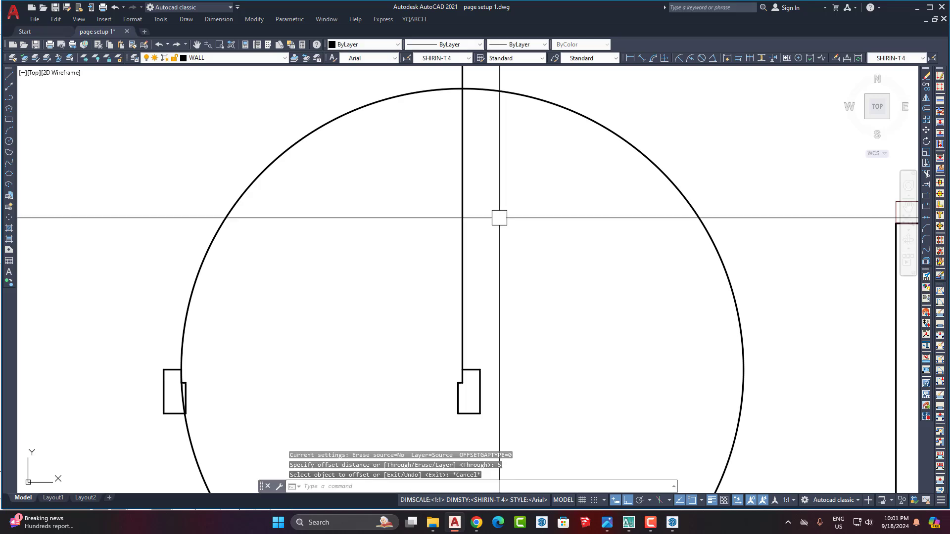
Offset the vertical line by 1.5 towards the left jamb to give the door leaf its thickness.
{"action": "key", "text": "Return"}
{"action": "type", "text": "1.5"}
{"action": "key", "text": "Return"}
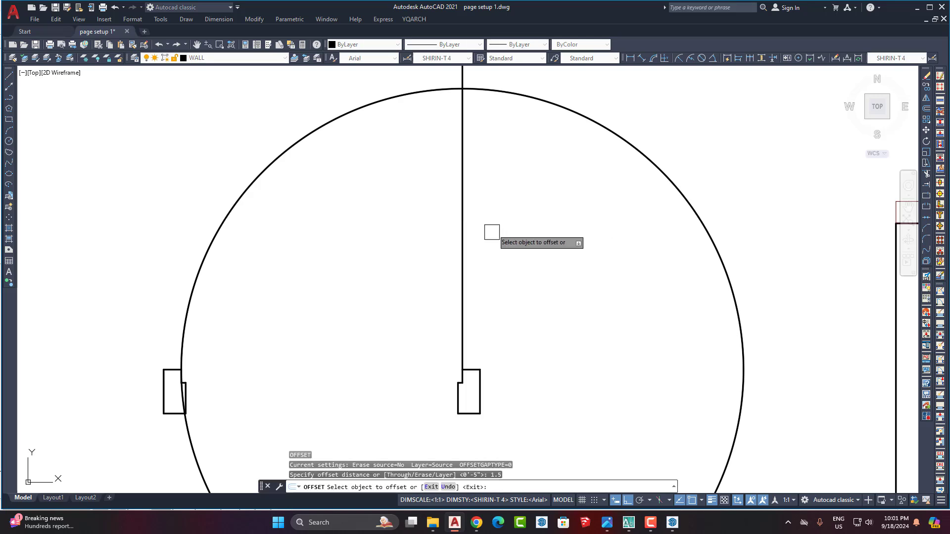
{"action": "left_click", "coordinate": [462, 240]}
{"action": "left_click", "coordinate": [435, 253]}
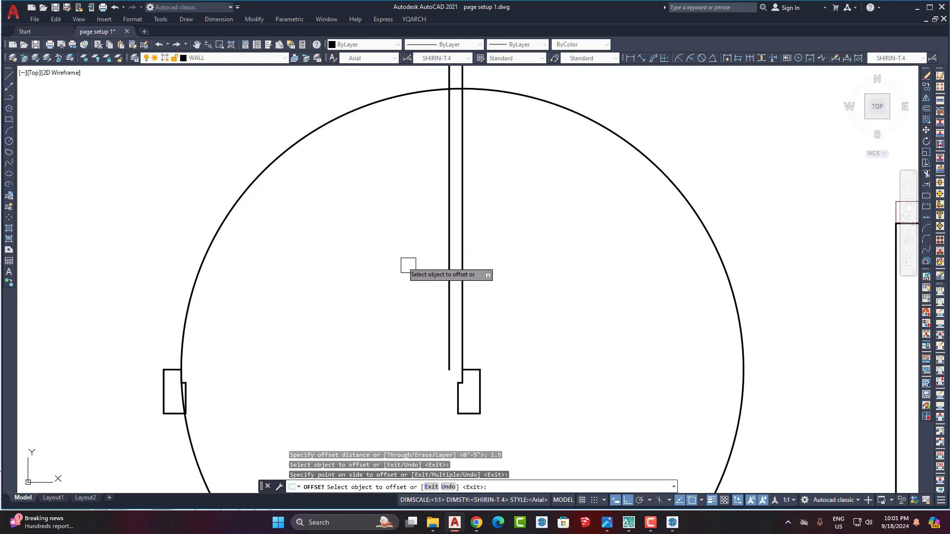
{"action": "scroll", "coordinate": [493, 378], "scroll_direction": "down", "scroll_amount": 4}
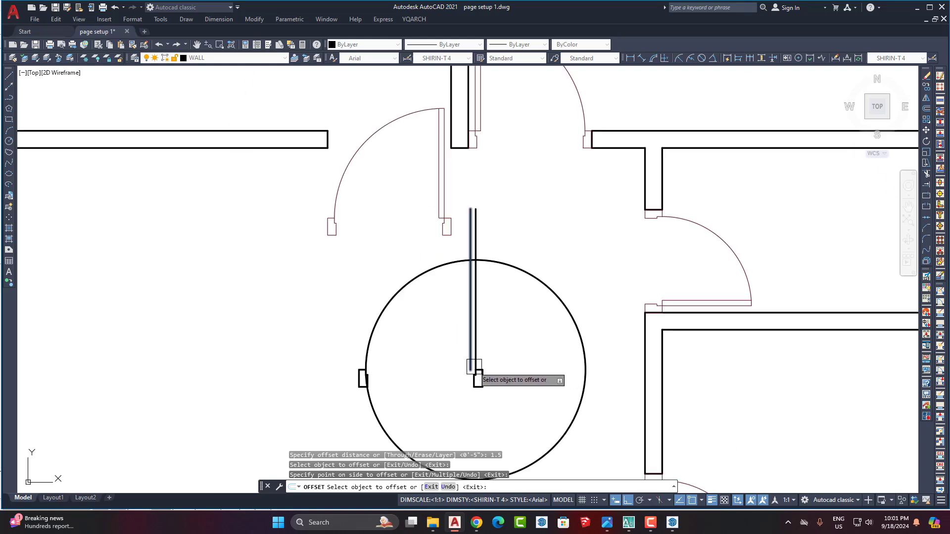
{"action": "key", "text": "Return"}
{"action": "scroll", "coordinate": [475, 381], "scroll_direction": "up", "scroll_amount": 2}
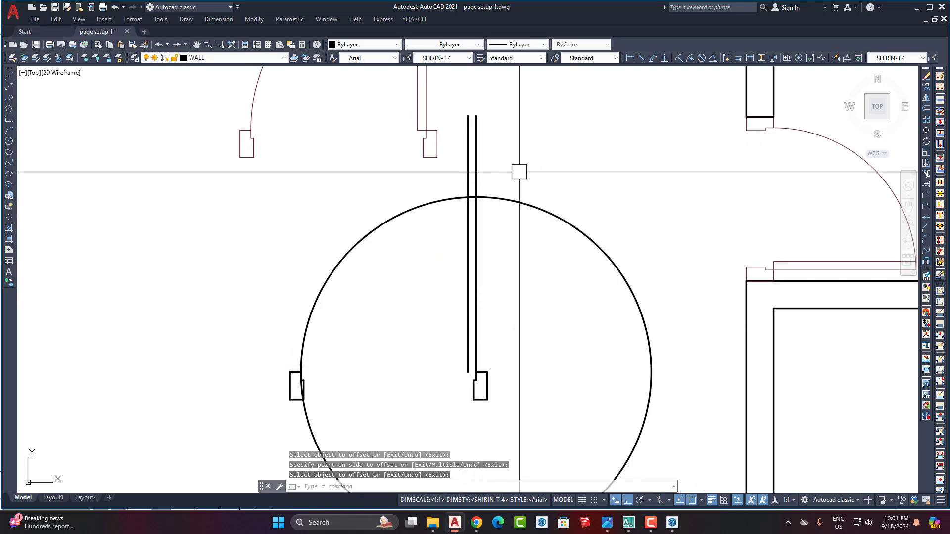
{"action": "scroll", "coordinate": [477, 216], "scroll_direction": "down", "scroll_amount": 2}
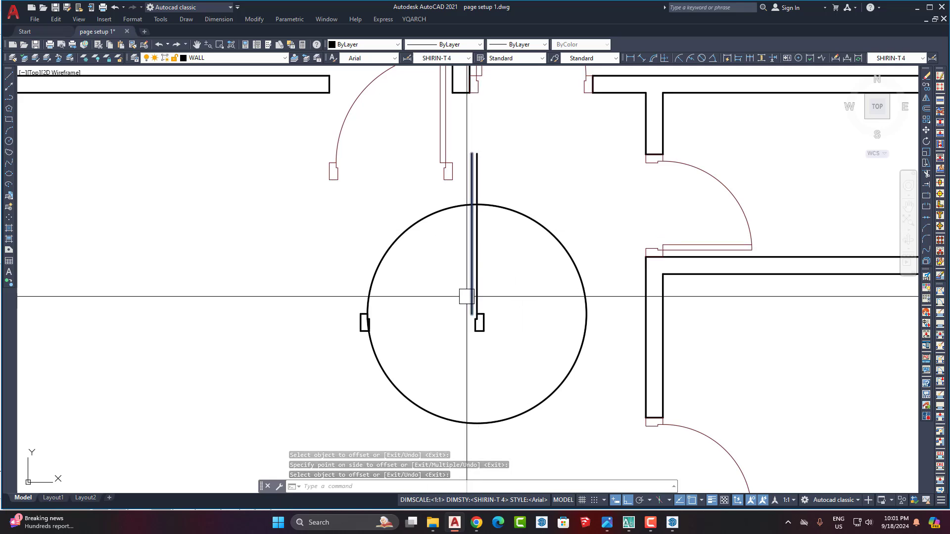
Check the leaf thickness of the existing door above with a linear dimension, without placing it.
{"action": "left_click", "coordinate": [629, 58]}
{"action": "scroll", "coordinate": [451, 149], "scroll_direction": "up", "scroll_amount": 6}
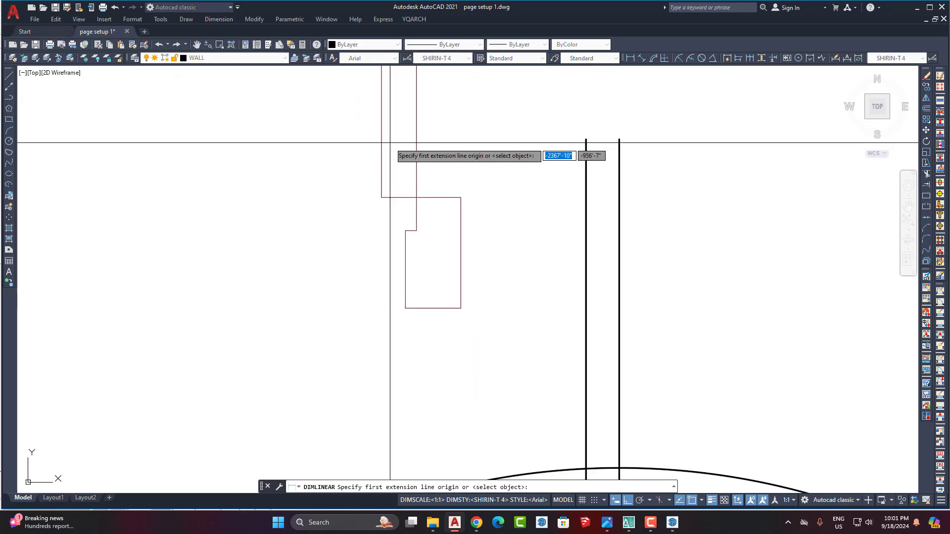
{"action": "left_click", "coordinate": [381, 142]}
{"action": "left_click", "coordinate": [416, 143]}
{"action": "scroll", "coordinate": [416, 143], "scroll_direction": "down", "scroll_amount": 6}
{"action": "key", "text": "Escape"}
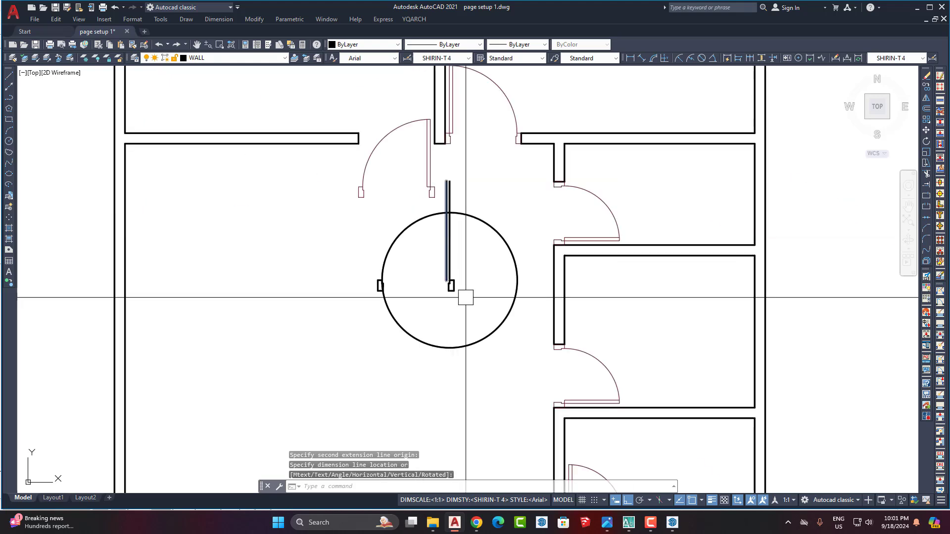
{"action": "scroll", "coordinate": [454, 252], "scroll_direction": "up", "scroll_amount": 4}
{"action": "type", "text": "c"}
{"action": "key", "text": "Return"}
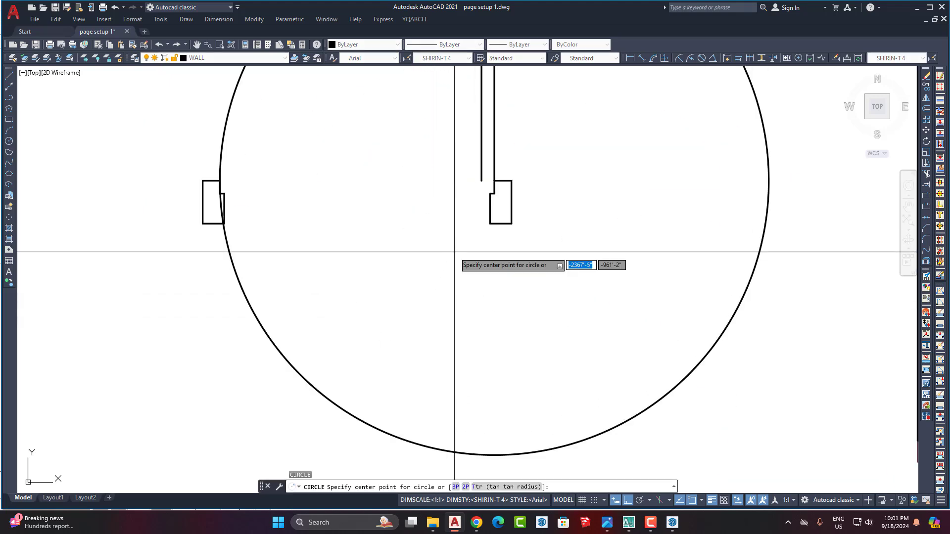
{"action": "key", "text": "Escape"}
Try to stretch the right jamb's top edge to the lower end of the offset line.
{"action": "scroll", "coordinate": [494, 267], "scroll_direction": "up", "scroll_amount": 4}
{"action": "left_click", "coordinate": [528, 237]}
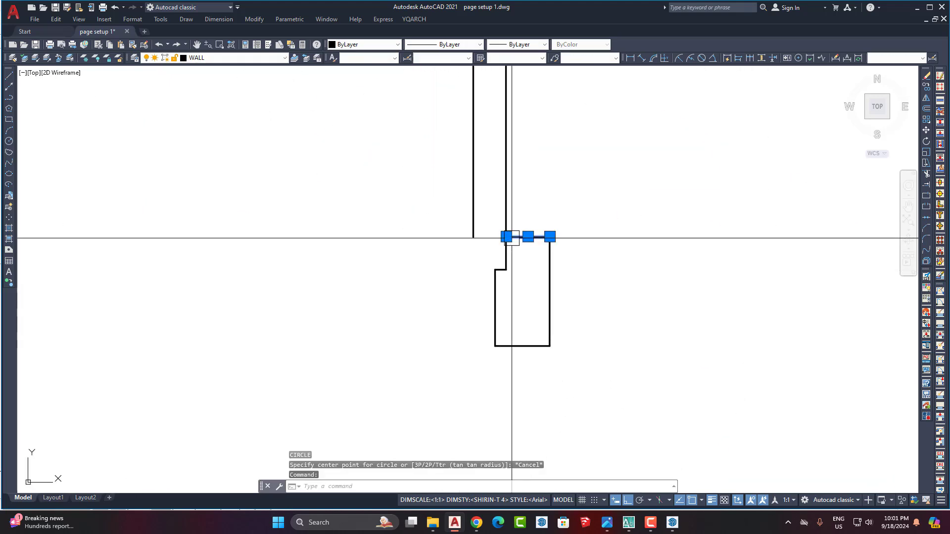
{"action": "left_click", "coordinate": [506, 237]}
{"action": "left_click", "coordinate": [473, 237]}
{"action": "key", "text": "Escape"}
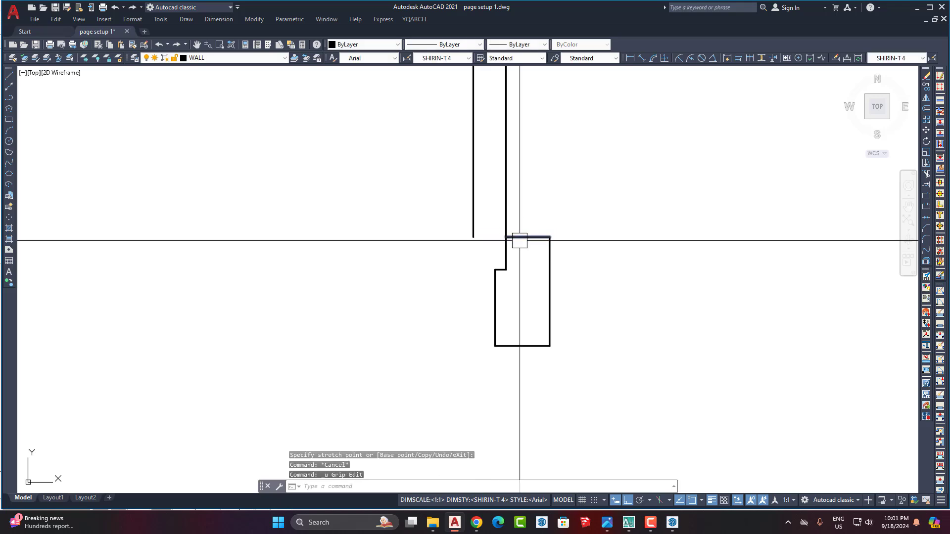
Stretch the inner end of the right jamb's top edge to the lower end of the offset leaf line.
{"action": "left_click", "coordinate": [519, 238]}
{"action": "left_click", "coordinate": [506, 237]}
{"action": "left_click", "coordinate": [473, 237]}
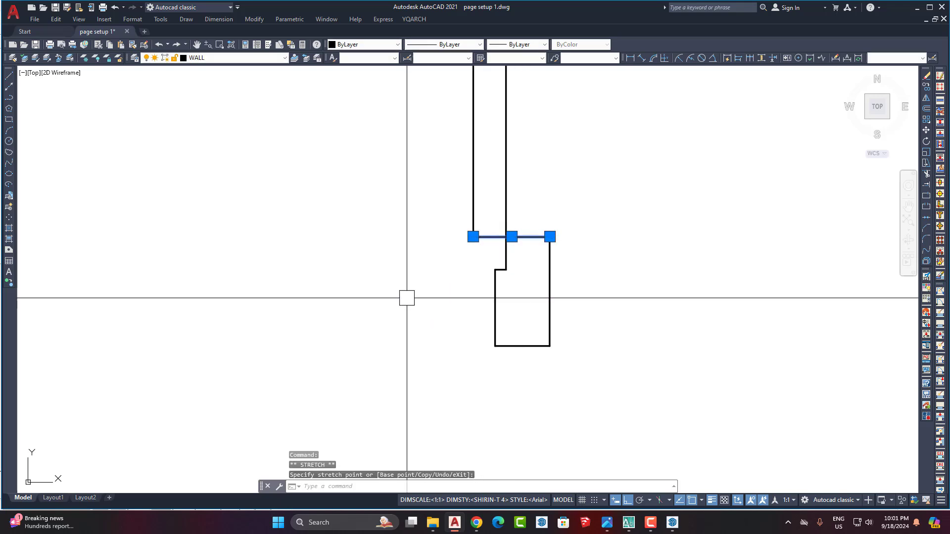
{"action": "scroll", "coordinate": [407, 298], "scroll_direction": "down", "scroll_amount": 4}
{"action": "key", "text": "Escape"}
{"action": "middle_click_drag", "start_coordinate": [402, 230], "coordinate": [396, 278]}
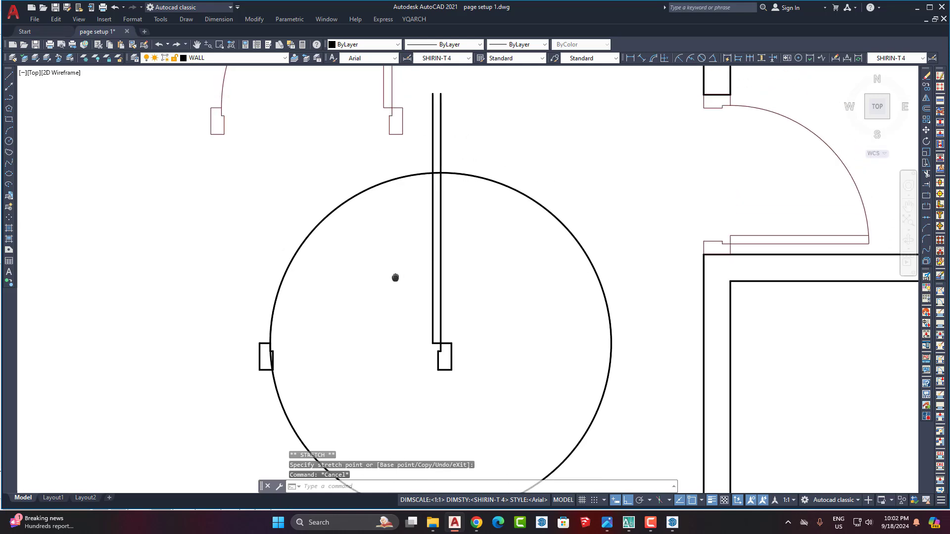
Trim both leaf lines above the circle and the circle's portion outside the door swing.
{"action": "left_click", "coordinate": [460, 150]}
{"action": "left_click", "coordinate": [430, 141]}
{"action": "scroll", "coordinate": [436, 170], "scroll_direction": "up", "scroll_amount": 2}
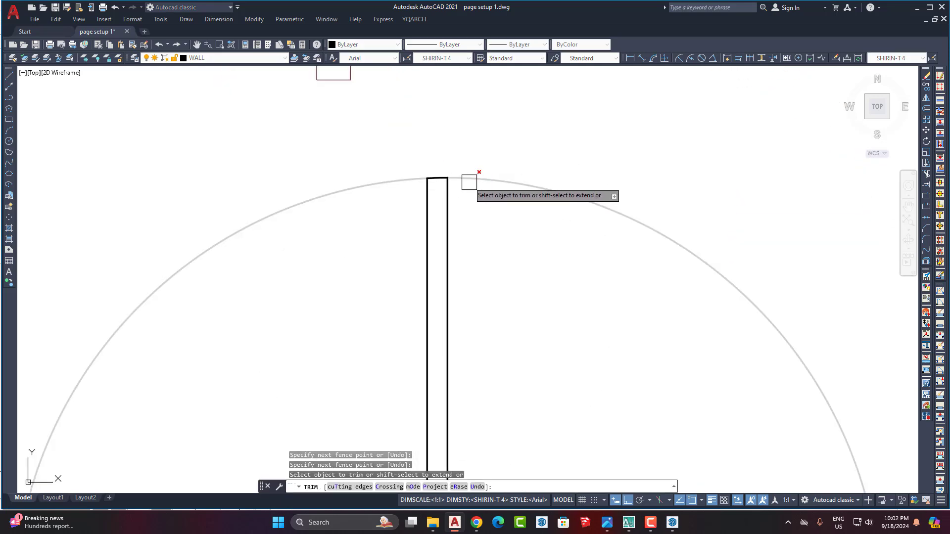
{"action": "left_click", "coordinate": [469, 182]}
{"action": "scroll", "coordinate": [526, 136], "scroll_direction": "down", "scroll_amount": 5}
{"action": "key", "text": "ctrl+z"}
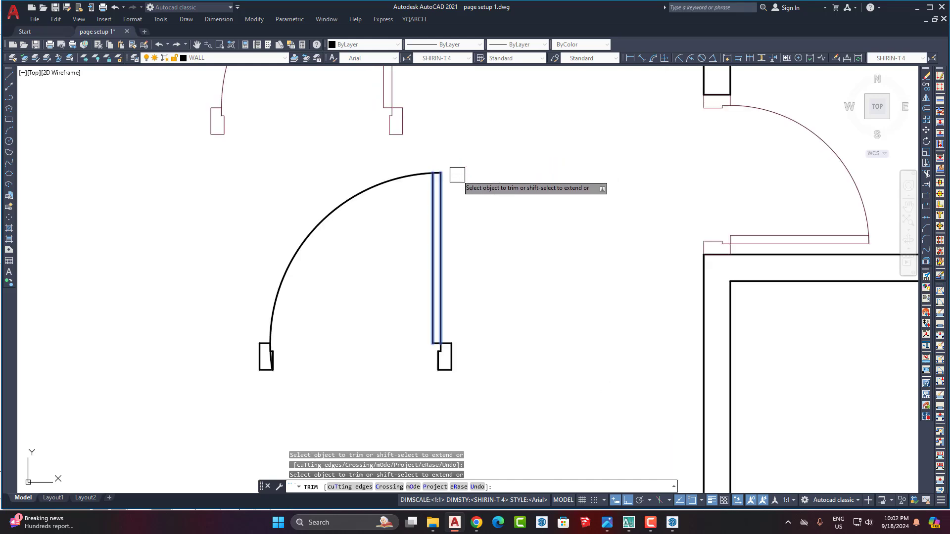
{"action": "scroll", "coordinate": [383, 286], "scroll_direction": "down", "scroll_amount": 2}
{"action": "scroll", "coordinate": [386, 267], "scroll_direction": "up", "scroll_amount": 9}
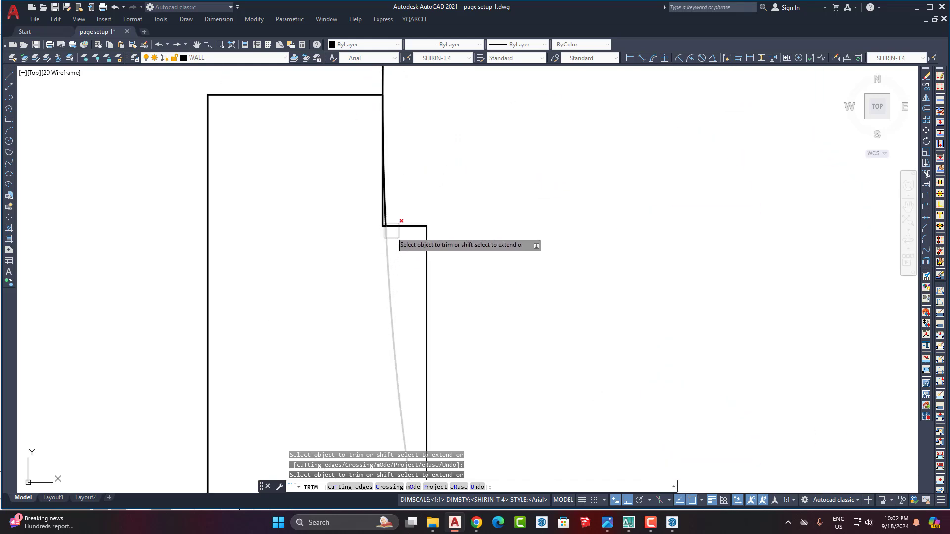
Switch to the Google Meet call, admit the waiting participant, and return to AutoCAD.
{"action": "left_click", "coordinate": [477, 523]}
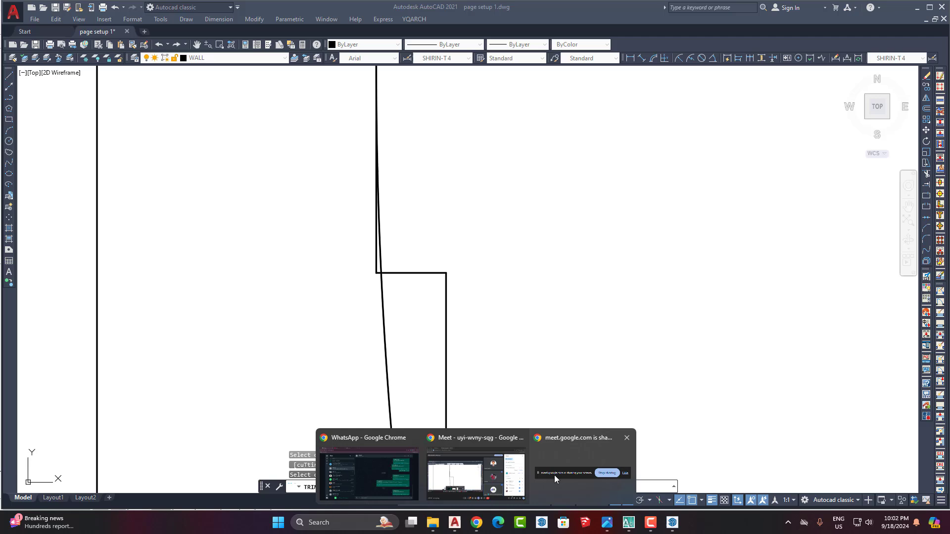
{"action": "left_click", "coordinate": [504, 476]}
{"action": "left_click", "coordinate": [906, 222]}
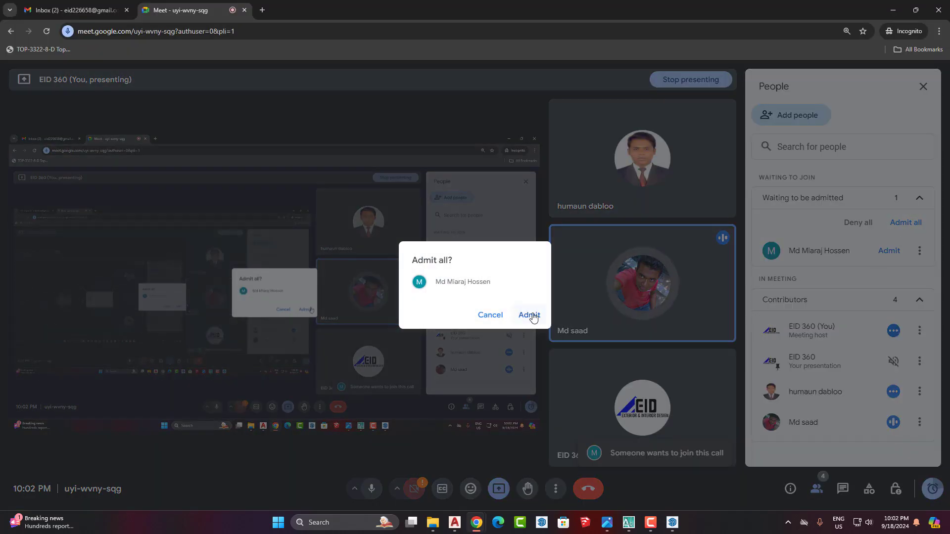
{"action": "left_click", "coordinate": [530, 318]}
{"action": "left_click", "coordinate": [459, 520]}
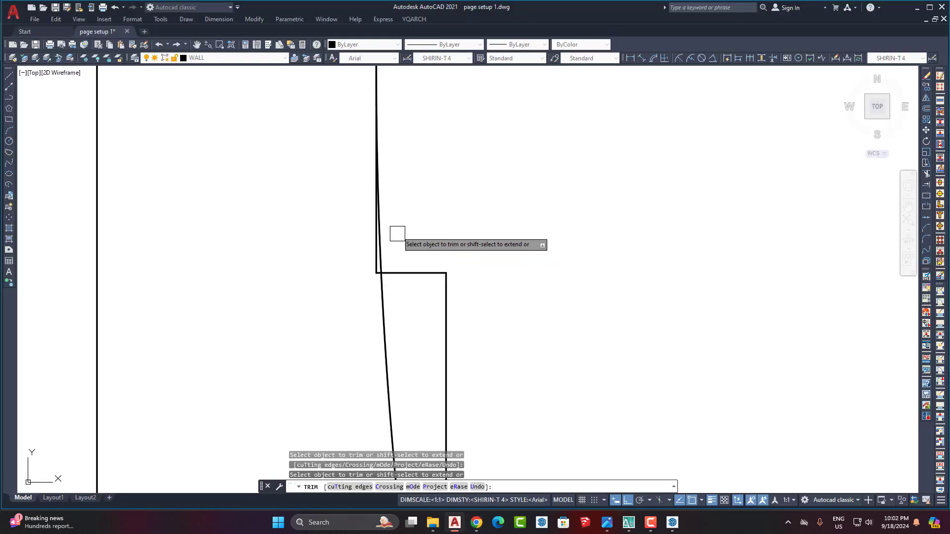
Trim the arc alongside the left jamb's rebate and erase the leftover arc piece inside the jamb.
{"action": "scroll", "coordinate": [397, 234], "scroll_direction": "down", "scroll_amount": 2}
{"action": "middle_click_drag", "start_coordinate": [396, 259], "coordinate": [387, 323]}
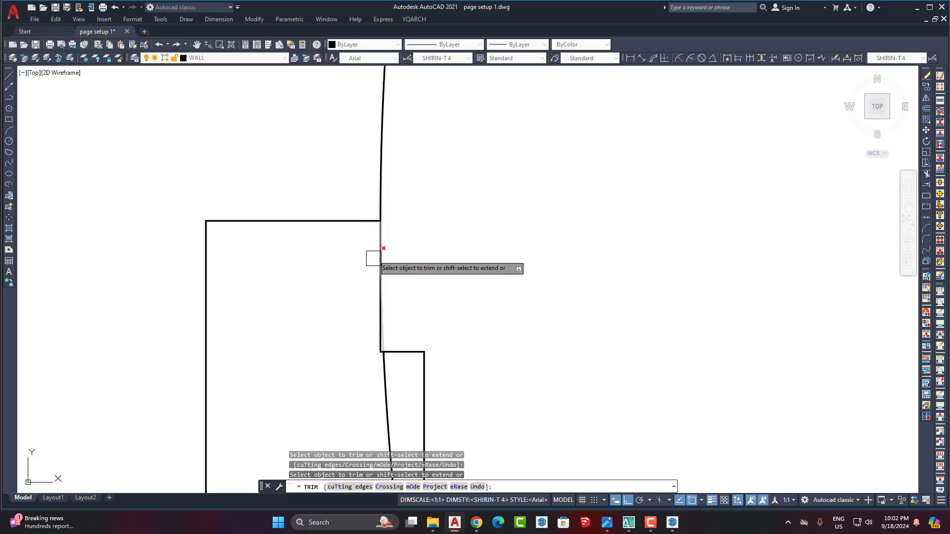
{"action": "scroll", "coordinate": [381, 344], "scroll_direction": "up", "scroll_amount": 3}
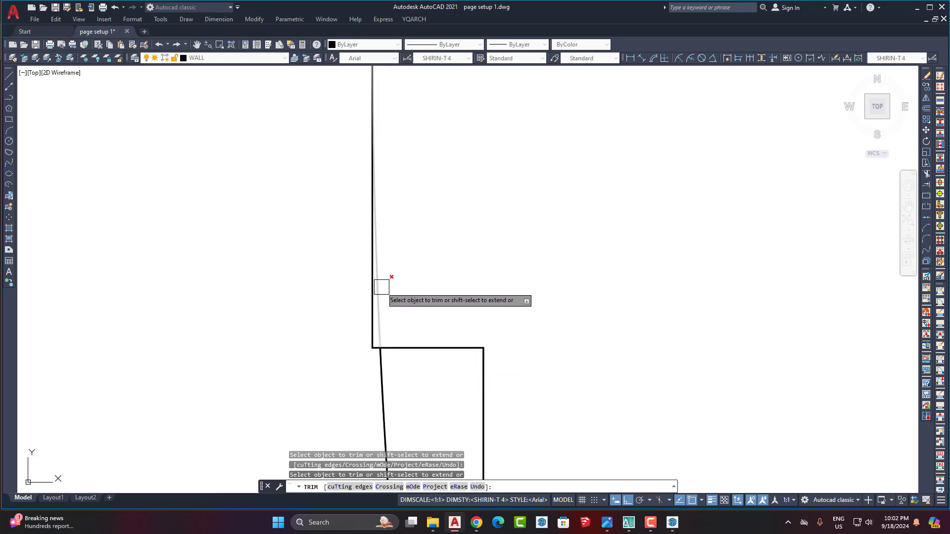
{"action": "scroll", "coordinate": [382, 287], "scroll_direction": "down", "scroll_amount": 2}
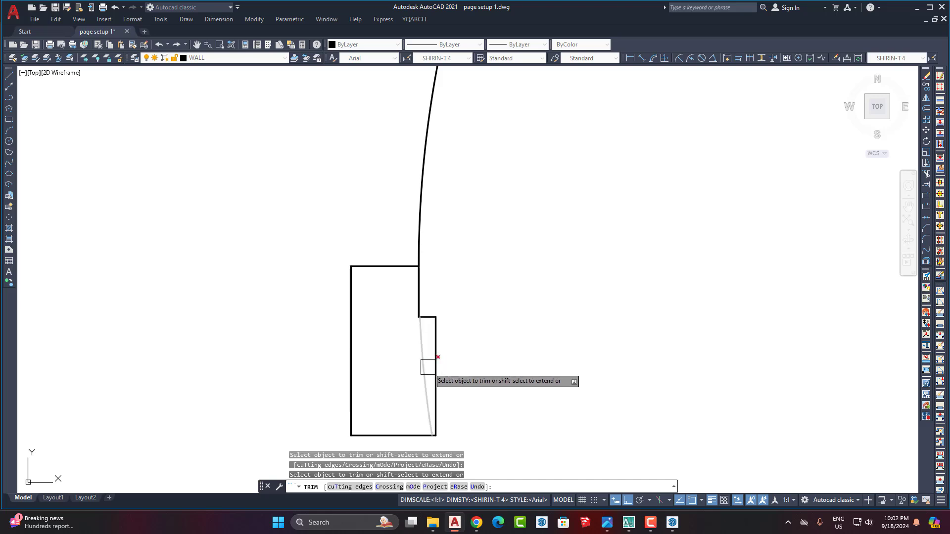
{"action": "key", "text": "Return"}
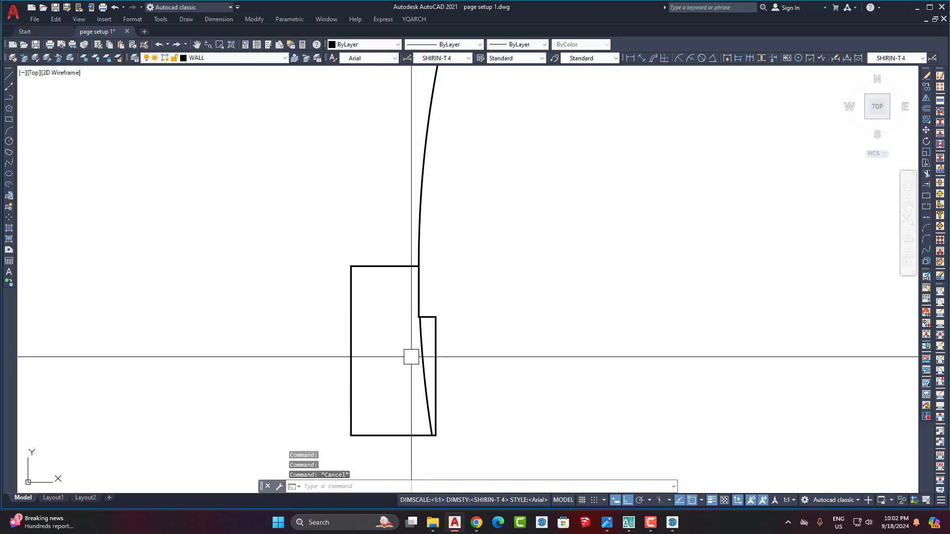
{"action": "left_click", "coordinate": [421, 346]}
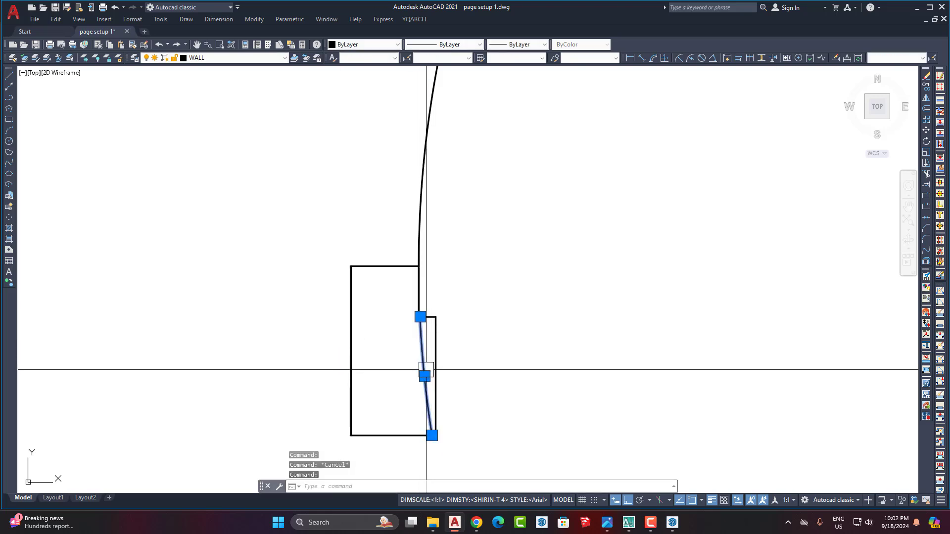
{"action": "scroll", "coordinate": [383, 354], "scroll_direction": "down", "scroll_amount": 5}
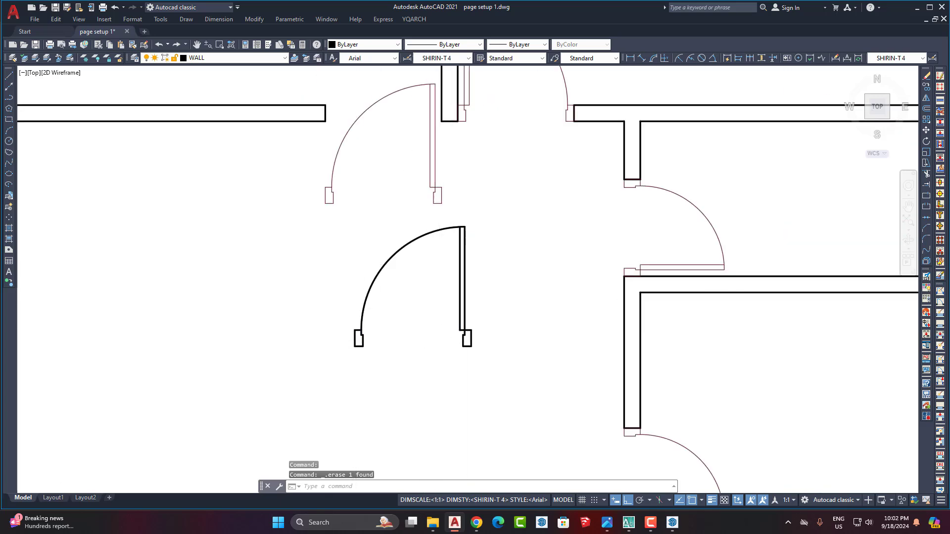
Try to match the new door's properties to the existing door block above it, enclosing the whole new door as the destination.
{"action": "mouse_move", "coordinate": [472, 242]}
{"action": "middle_mouse_down"}
{"action": "mouse_move", "coordinate": [508, 243]}
{"action": "mouse_move", "coordinate": [527, 276]}
{"action": "middle_mouse_up"}
{"action": "scroll", "coordinate": [468, 279], "scroll_direction": "up", "scroll_amount": 2}
{"action": "scroll", "coordinate": [470, 286], "scroll_direction": "down", "scroll_amount": 1}
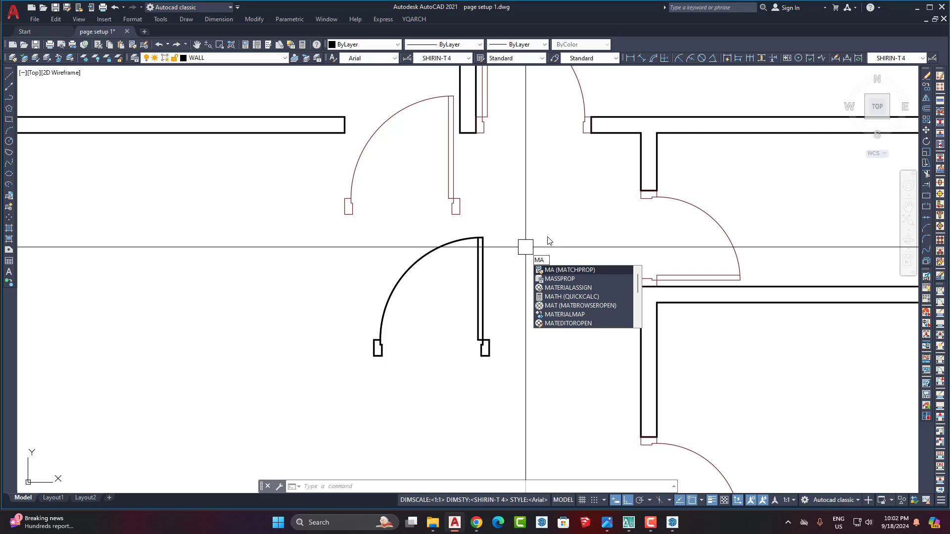
{"action": "key", "text": "Return"}
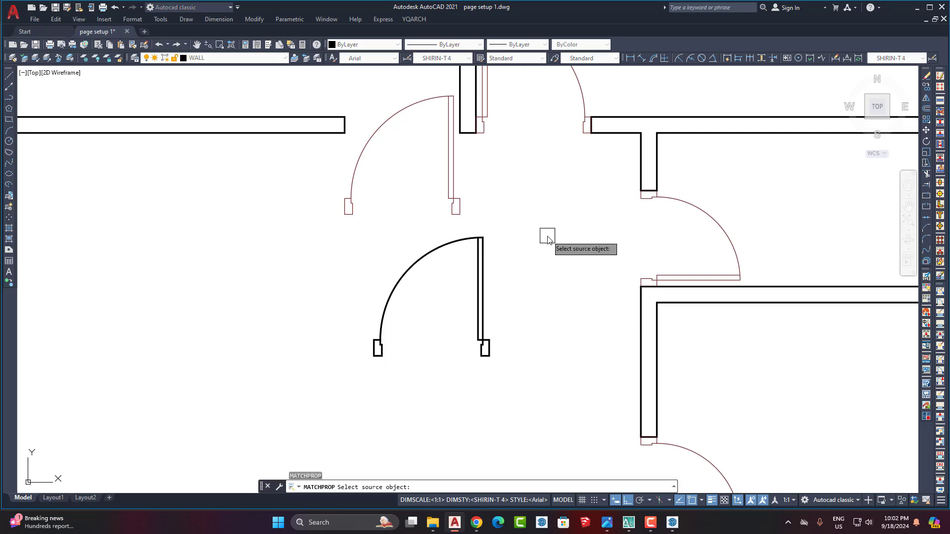
{"action": "left_click", "coordinate": [452, 152]}
{"action": "left_click", "coordinate": [361, 230]}
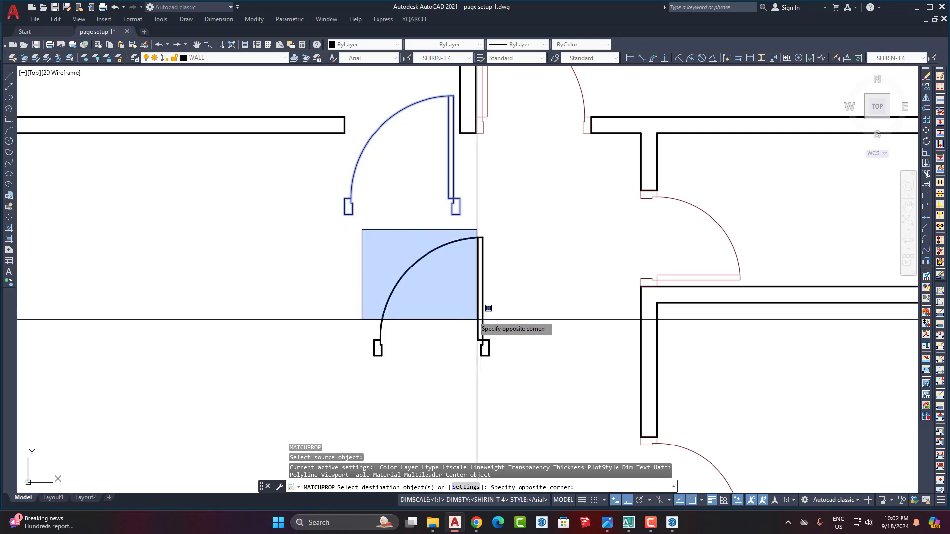
{"action": "left_click", "coordinate": [547, 402]}
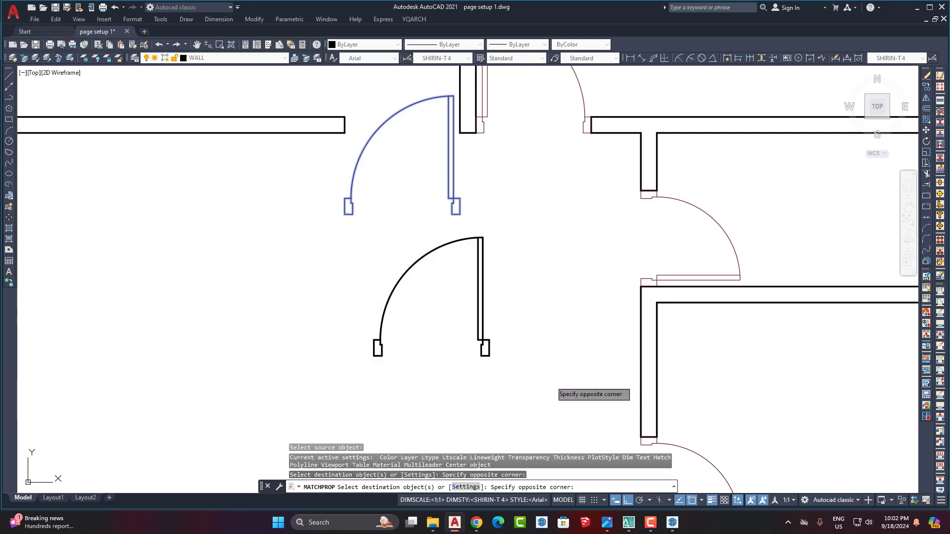
{"action": "left_click", "coordinate": [366, 231]}
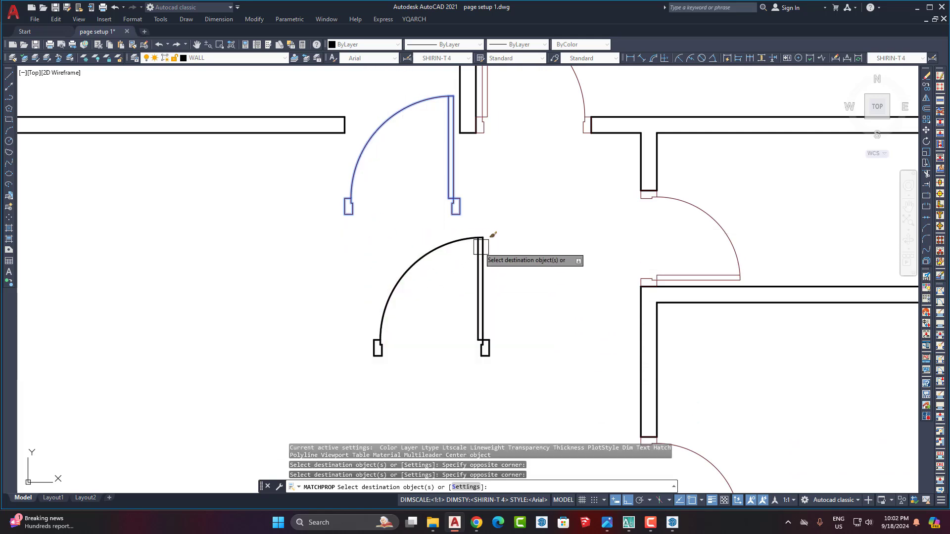
{"action": "key", "text": "Escape"}
Retry Match Properties from the existing door block onto the new door with a crossing selection.
{"action": "type", "text": "ma"}
{"action": "key", "text": "Return"}
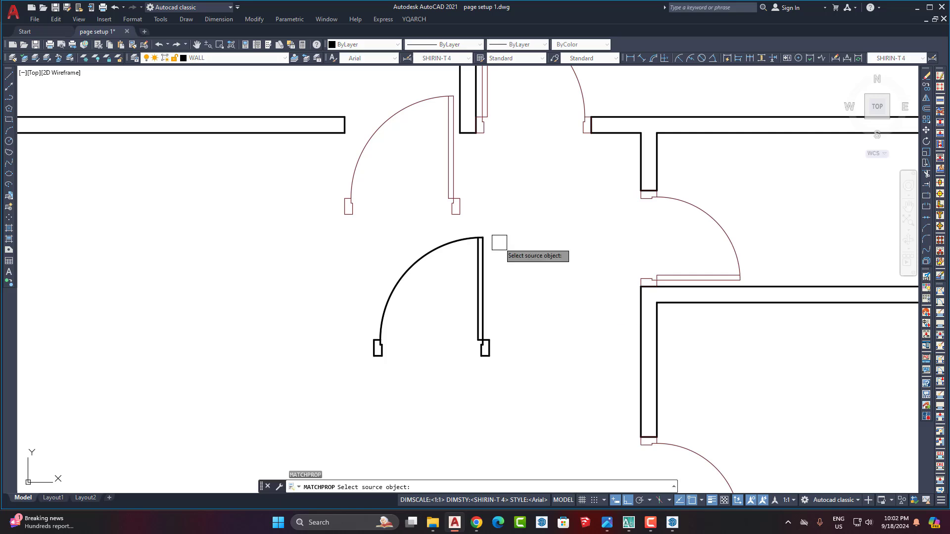
{"action": "left_click", "coordinate": [447, 204]}
{"action": "left_click", "coordinate": [549, 398]}
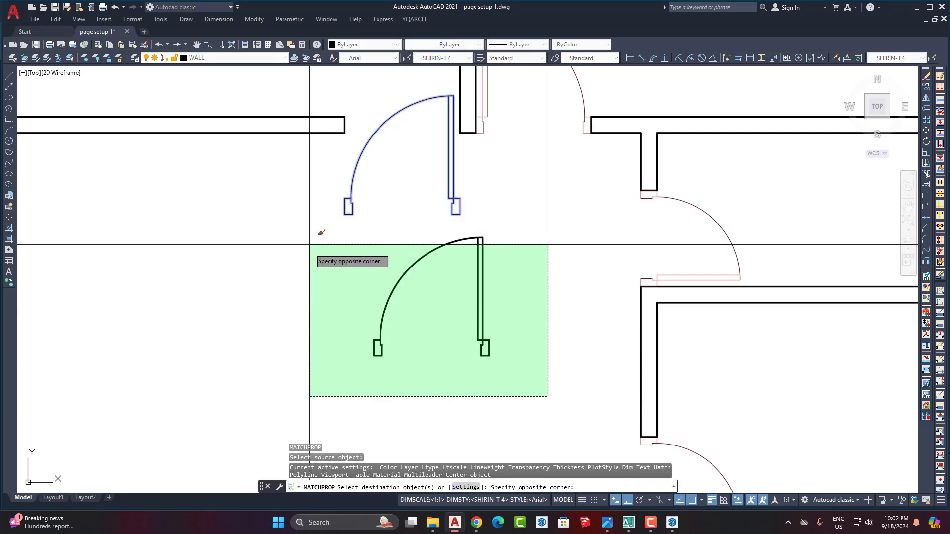
{"action": "left_click", "coordinate": [350, 231]}
{"action": "key", "text": "Return"}
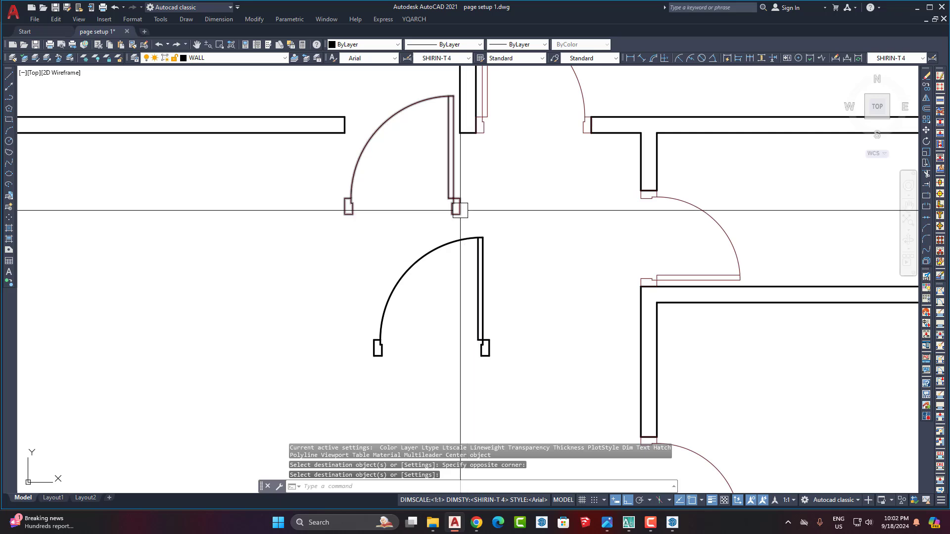
Move the existing door block horizontally to the left, away from the wall opening.
{"action": "left_click", "coordinate": [348, 207]}
{"action": "middle_click_drag", "start_coordinate": [508, 219], "coordinate": [512, 228]}
{"action": "type", "text": "m"}
{"action": "key", "text": "Return"}
{"action": "left_click", "coordinate": [517, 228]}
{"action": "left_click", "coordinate": [282, 228]}
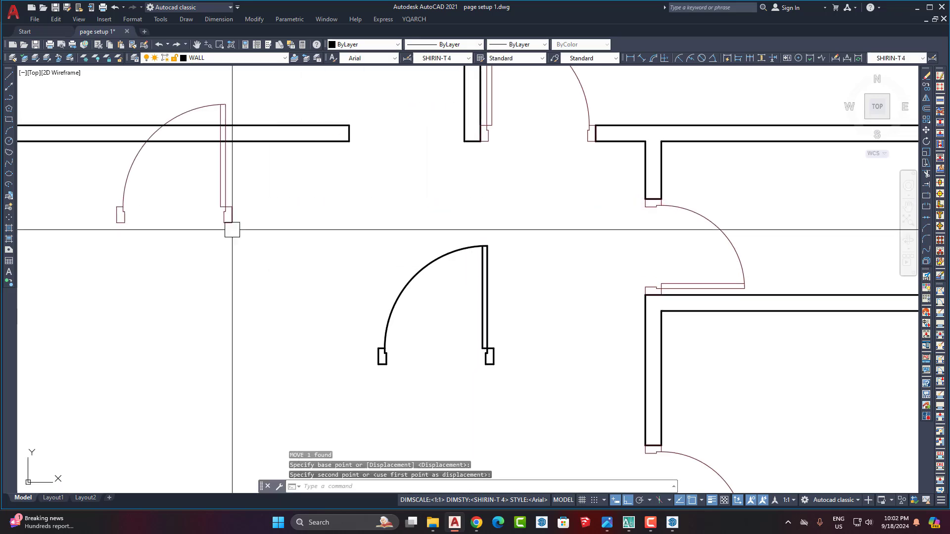
Move the existing door block straight down into the room, level with the new door.
{"action": "left_click", "coordinate": [230, 225]}
{"action": "middle_click_drag", "start_coordinate": [268, 250], "coordinate": [302, 191]}
{"action": "type", "text": "m"}
{"action": "key", "text": "Return"}
{"action": "left_click", "coordinate": [322, 167]}
{"action": "left_click", "coordinate": [317, 289]}
{"action": "left_click", "coordinate": [332, 262]}
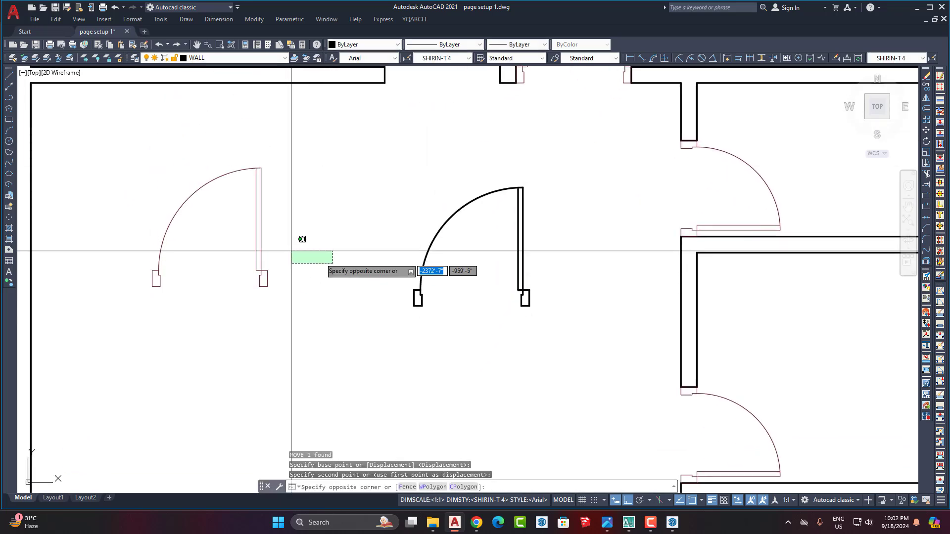
{"action": "left_click", "coordinate": [240, 231]}
{"action": "key", "text": "Escape"}
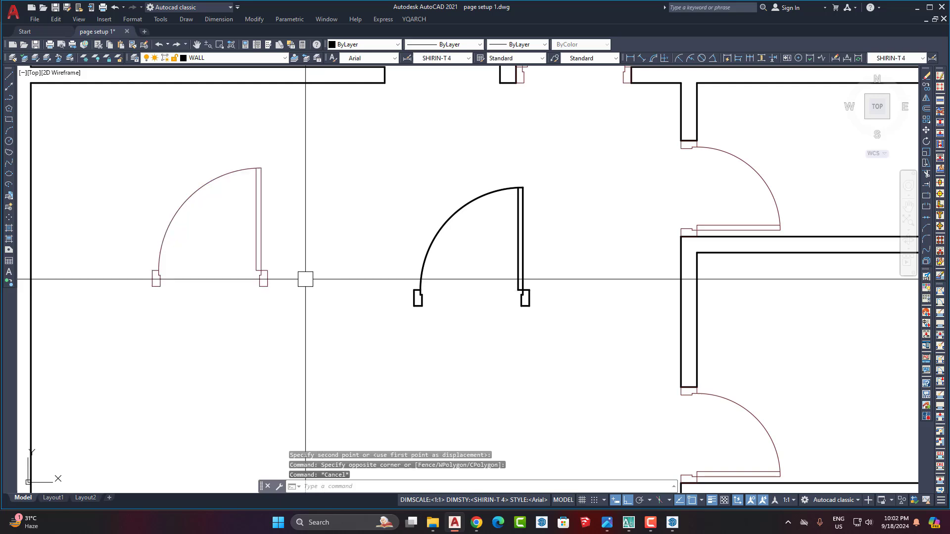
Select all of the newly drawn door's lines and arc and assign them to the Door layer.
{"action": "key", "text": "Escape"}
{"action": "left_click", "coordinate": [559, 368]}
{"action": "left_click", "coordinate": [354, 165]}
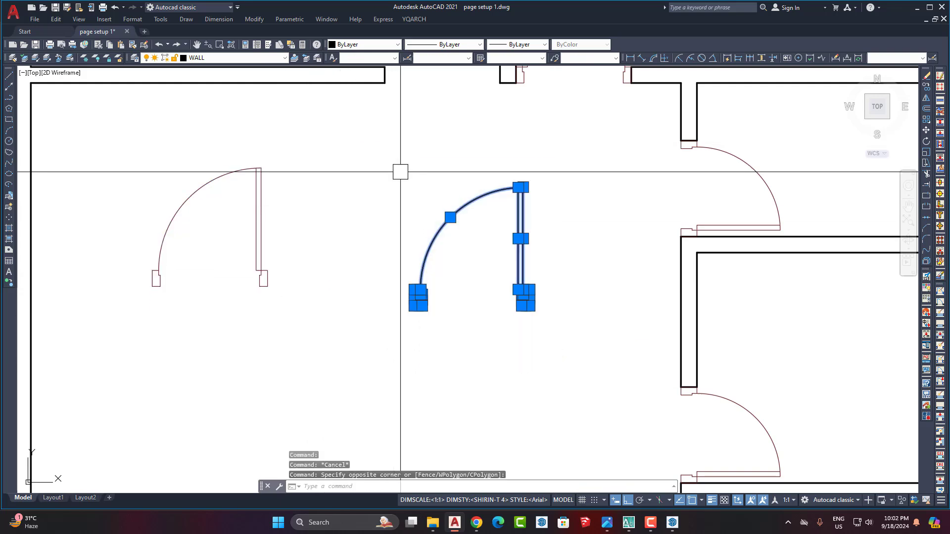
{"action": "left_click", "coordinate": [276, 58]}
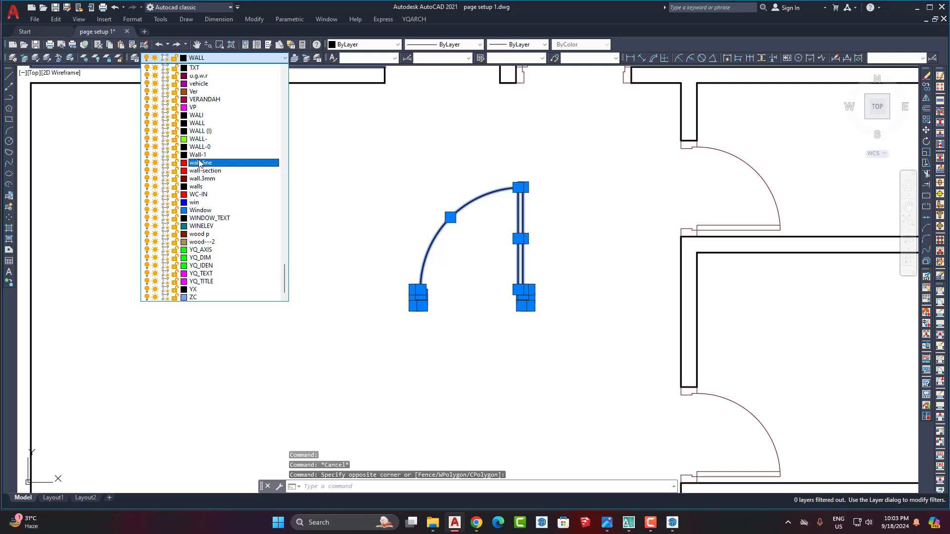
{"action": "key", "text": "d"}
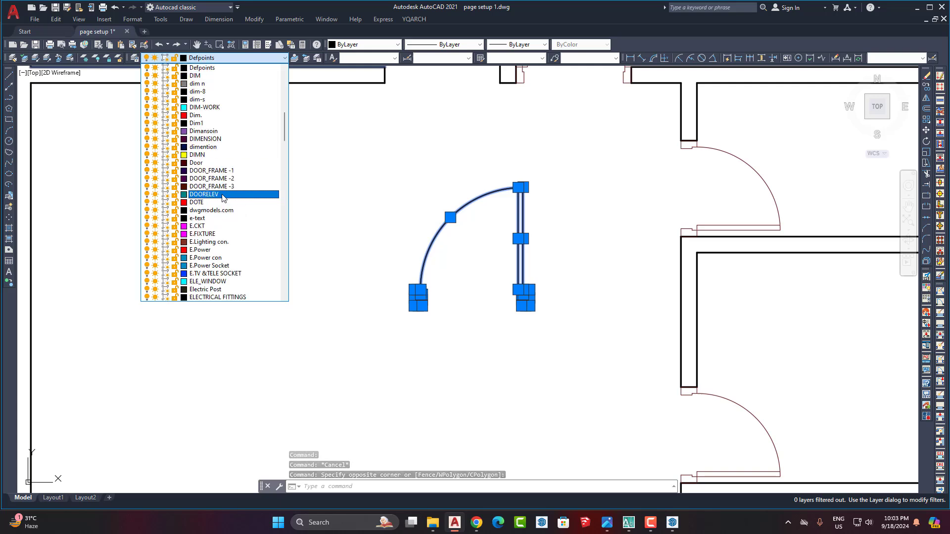
{"action": "left_click", "coordinate": [198, 163]}
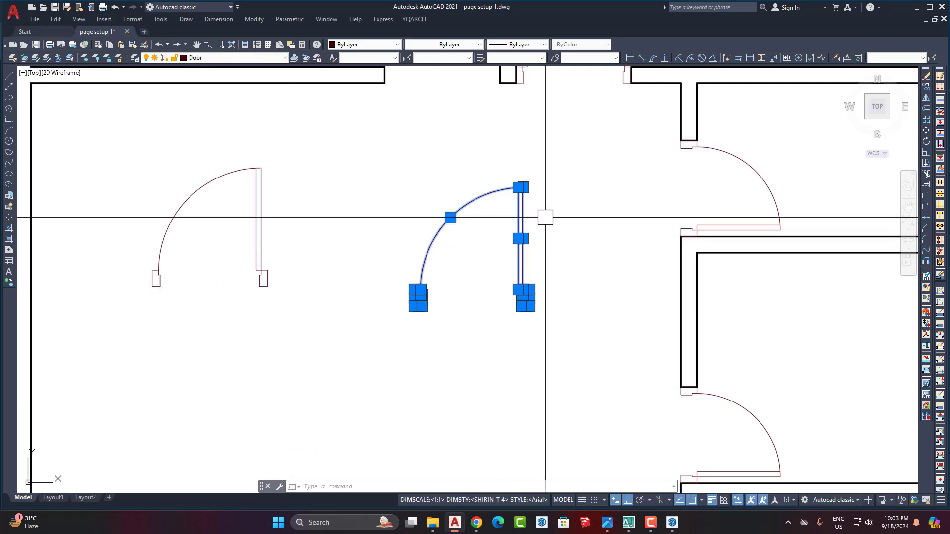
{"action": "key", "text": "Escape"}
{"action": "scroll", "coordinate": [542, 215], "scroll_direction": "up", "scroll_amount": 3}
{"action": "scroll", "coordinate": [498, 197], "scroll_direction": "down", "scroll_amount": 1}
{"action": "left_click", "coordinate": [498, 197]}
{"action": "scroll", "coordinate": [530, 218], "scroll_direction": "down", "scroll_amount": 2}
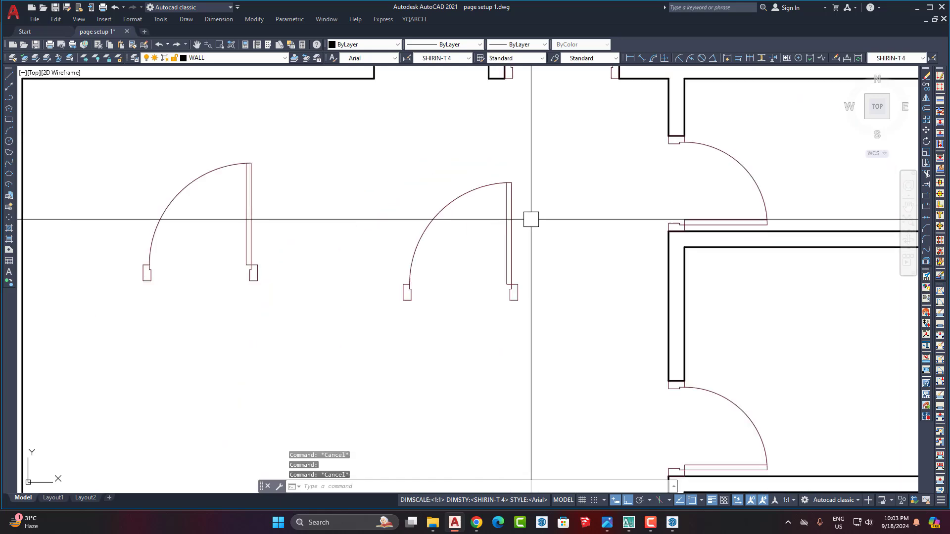
Select the new door, switch to the AutoCAD 2007 drawing to check its layer list, and return to the floor plan.
{"action": "left_click", "coordinate": [588, 423]}
{"action": "left_click", "coordinate": [403, 180]}
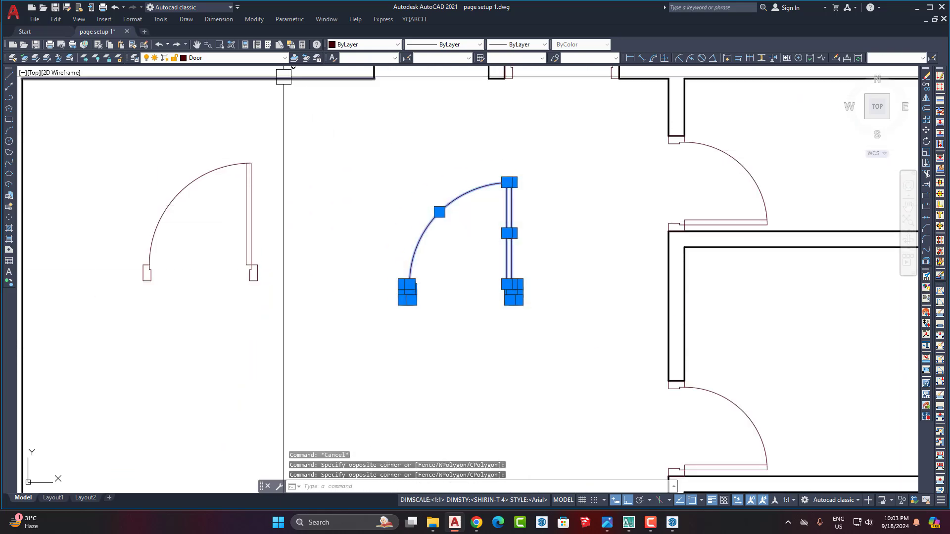
{"action": "left_click", "coordinate": [237, 57]}
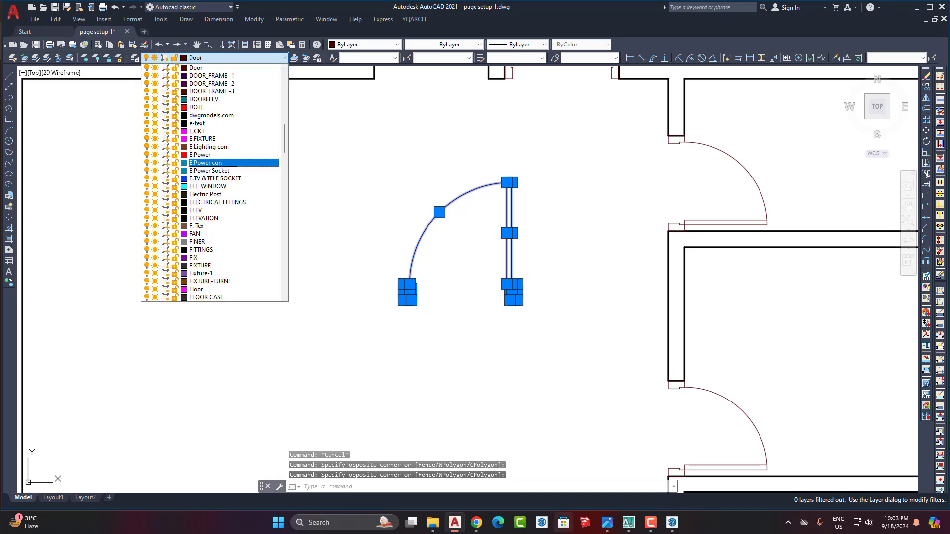
{"action": "left_click", "coordinate": [628, 522]}
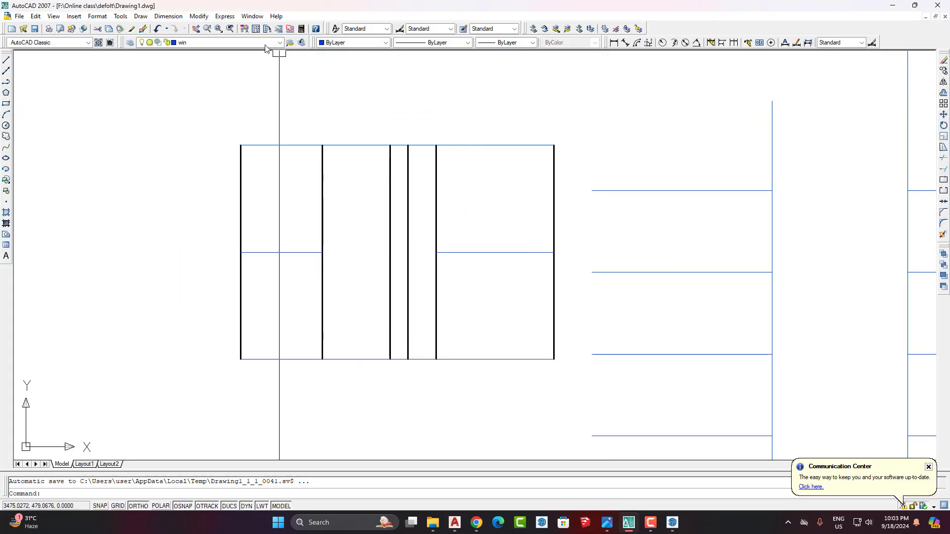
{"action": "left_click", "coordinate": [218, 43]}
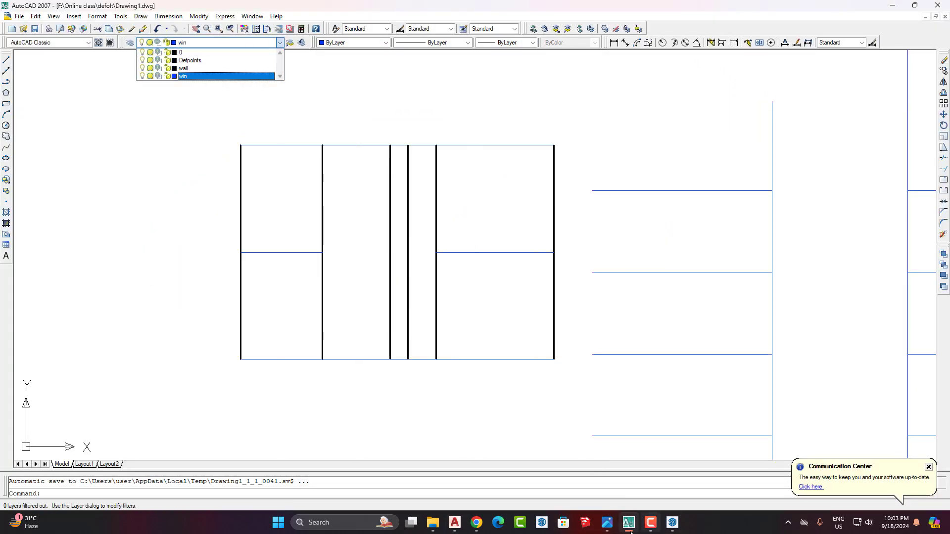
{"action": "left_click", "coordinate": [456, 523]}
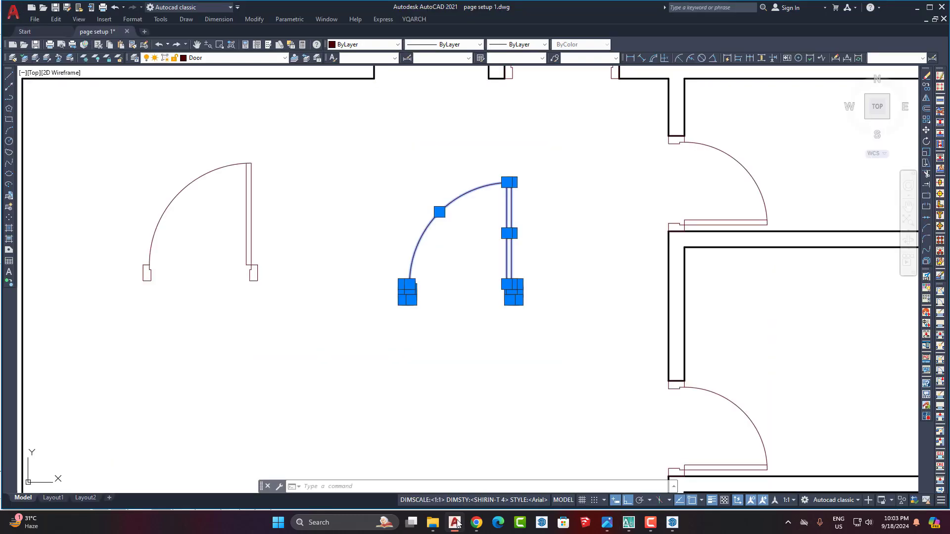
Reapply the Door layer to the selected new door and clear the selection.
{"action": "left_click", "coordinate": [195, 58]}
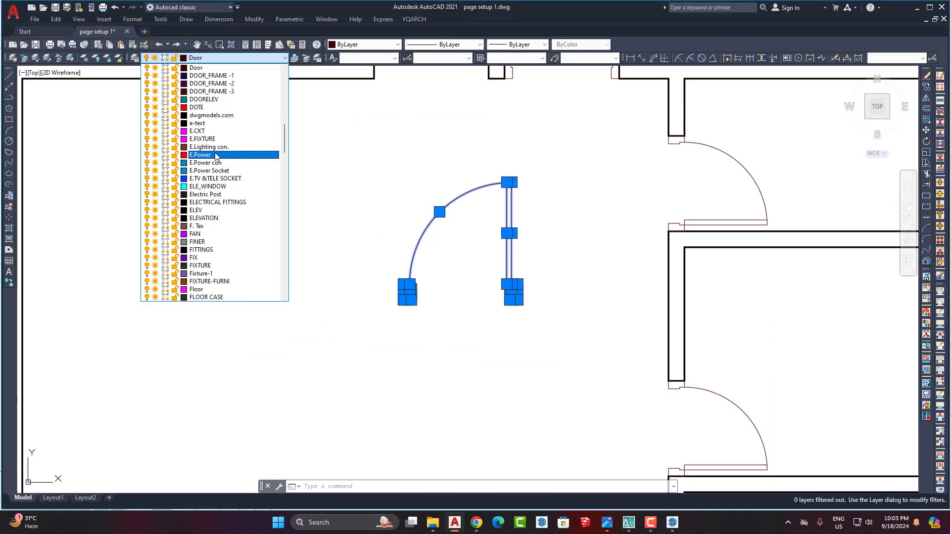
{"action": "left_click", "coordinate": [207, 70]}
{"action": "key", "text": "Escape"}
{"action": "scroll", "coordinate": [488, 275], "scroll_direction": "down", "scroll_amount": 5}
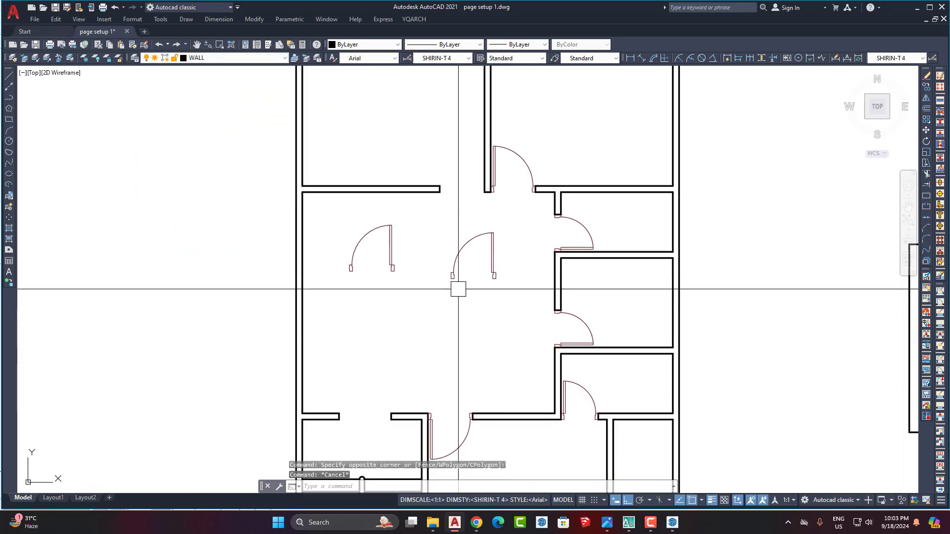
Move the newly drawn door straight down in the room, clear of the existing door block.
{"action": "scroll", "coordinate": [458, 289], "scroll_direction": "up", "scroll_amount": 2}
{"action": "left_click", "coordinate": [353, 253]}
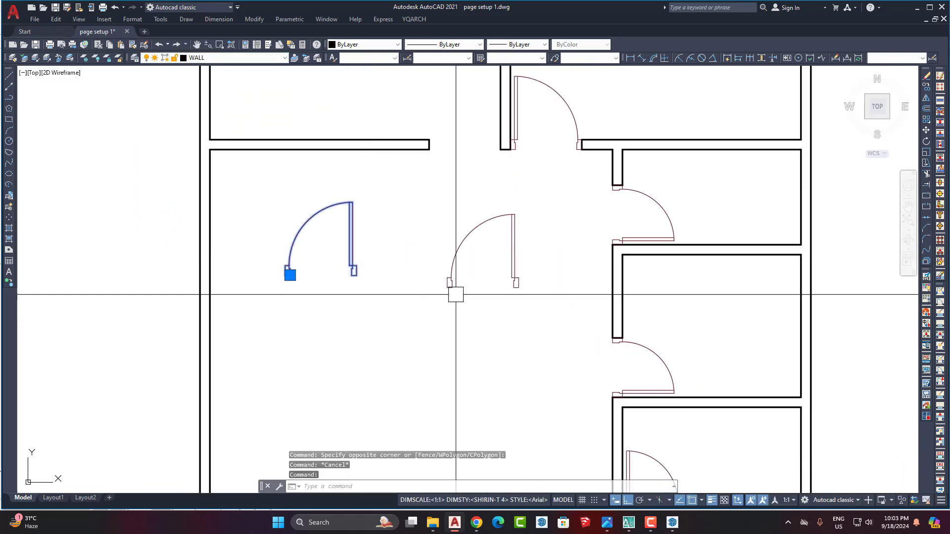
{"action": "key", "text": "Escape"}
{"action": "left_click", "coordinate": [424, 203]}
{"action": "left_click", "coordinate": [565, 369]}
{"action": "middle_click_drag", "start_coordinate": [524, 345], "coordinate": [524, 342]}
{"action": "type", "text": "m"}
{"action": "key", "text": "space"}
{"action": "left_click", "coordinate": [541, 257]}
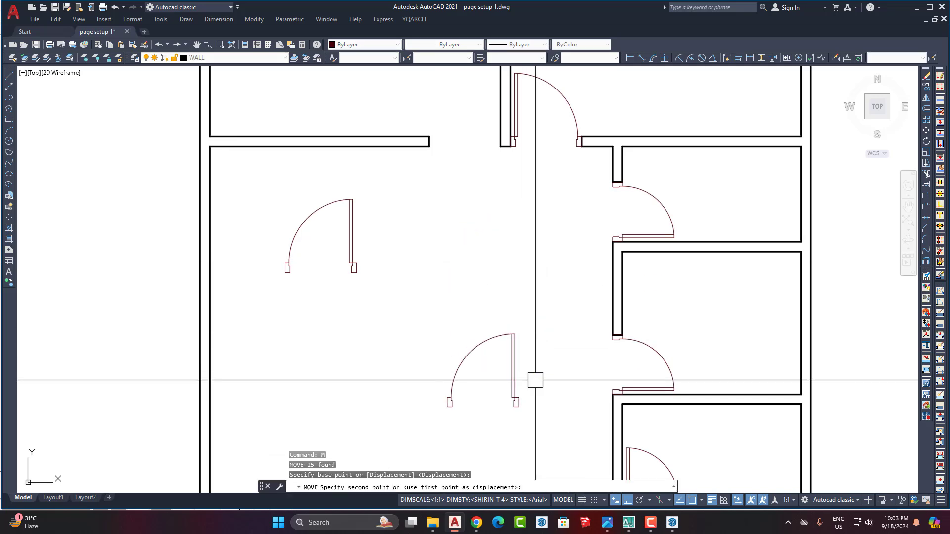
{"action": "left_click", "coordinate": [535, 380]}
Move the existing door block horizontally to the right, above the newly drawn door.
{"action": "left_click", "coordinate": [354, 221]}
{"action": "middle_click_drag", "start_coordinate": [394, 266], "coordinate": [392, 290]}
{"action": "type", "text": "m"}
{"action": "key", "text": "space"}
{"action": "left_click", "coordinate": [370, 262]}
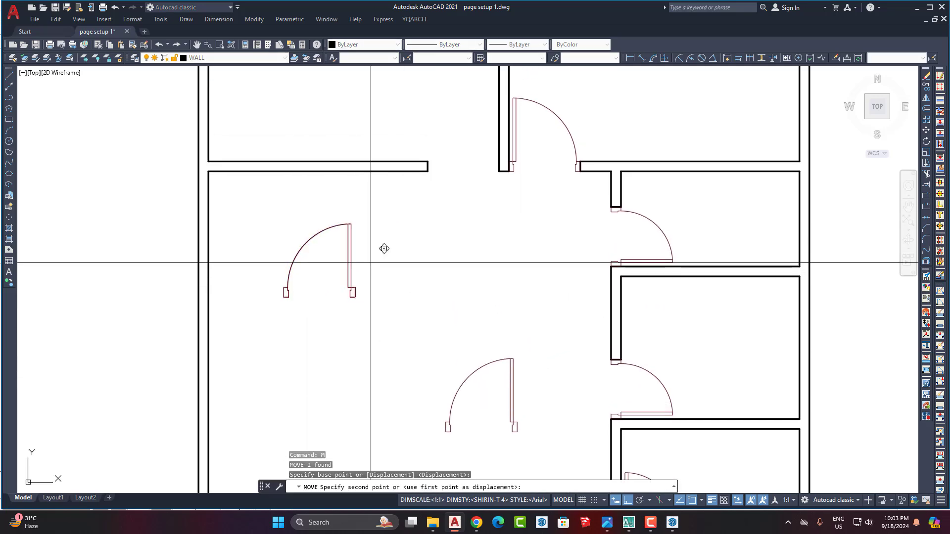
{"action": "left_click", "coordinate": [492, 238]}
{"action": "scroll", "coordinate": [463, 244], "scroll_direction": "up", "scroll_amount": 1}
{"action": "scroll", "coordinate": [448, 256], "scroll_direction": "down", "scroll_amount": 2}
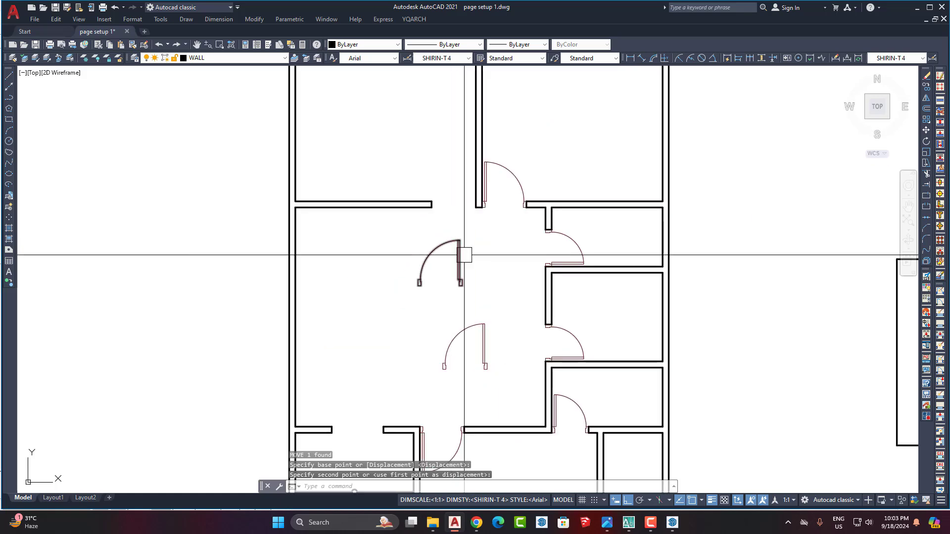
Move the existing door block by its left jamb's lower outer corner to the lower corner of the wall end at the opening's left side.
{"action": "scroll", "coordinate": [422, 277], "scroll_direction": "up", "scroll_amount": 6}
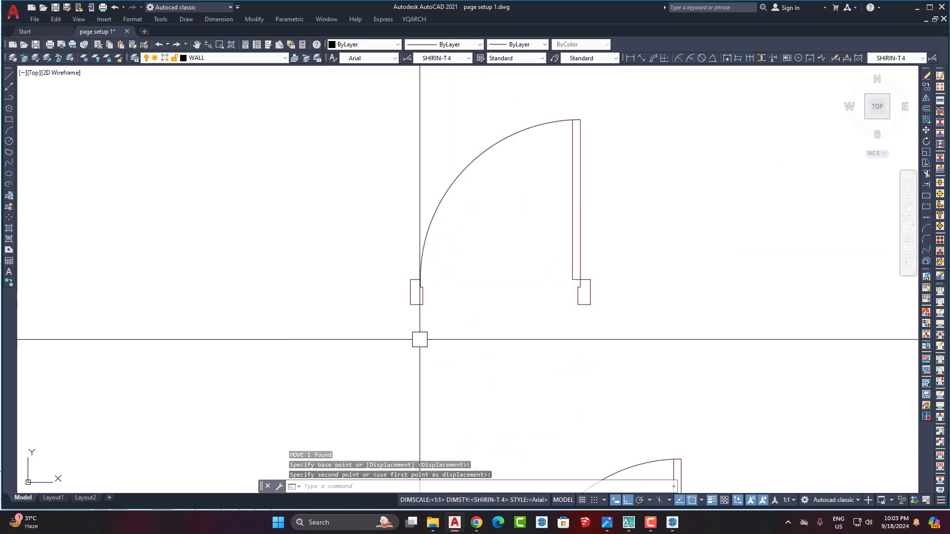
{"action": "left_click", "coordinate": [416, 292]}
{"action": "scroll", "coordinate": [539, 287], "scroll_direction": "down", "scroll_amount": 4}
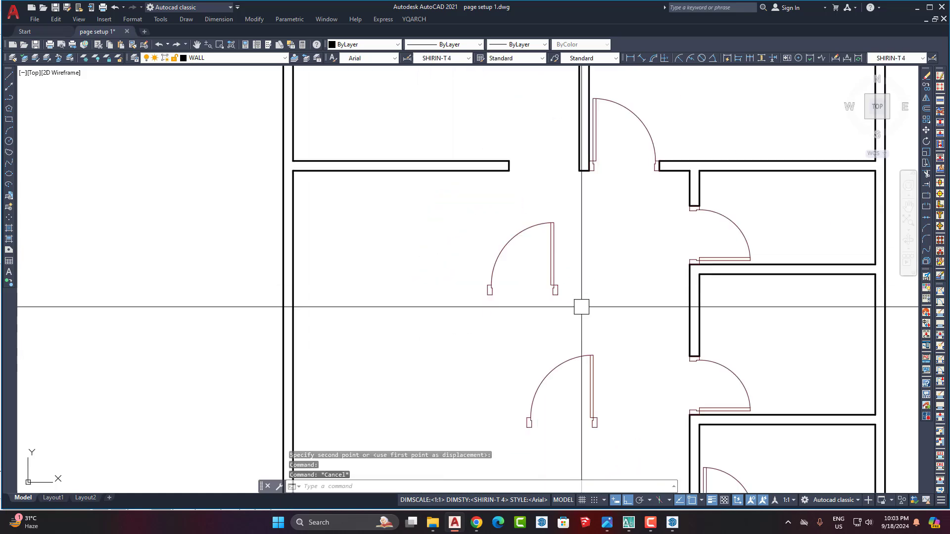
{"action": "scroll", "coordinate": [581, 306], "scroll_direction": "up", "scroll_amount": 4}
{"action": "left_click", "coordinate": [564, 305]}
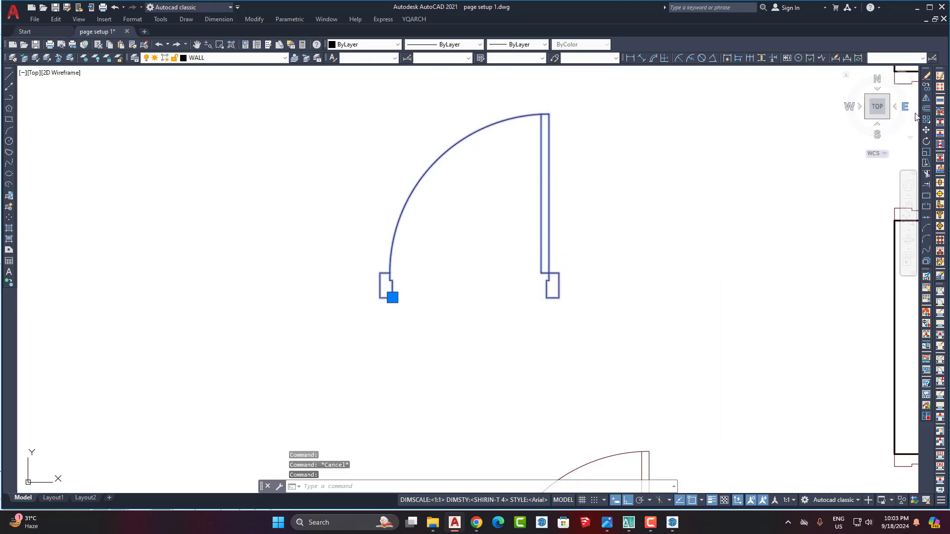
{"action": "scroll", "coordinate": [533, 306], "scroll_direction": "down", "scroll_amount": 4}
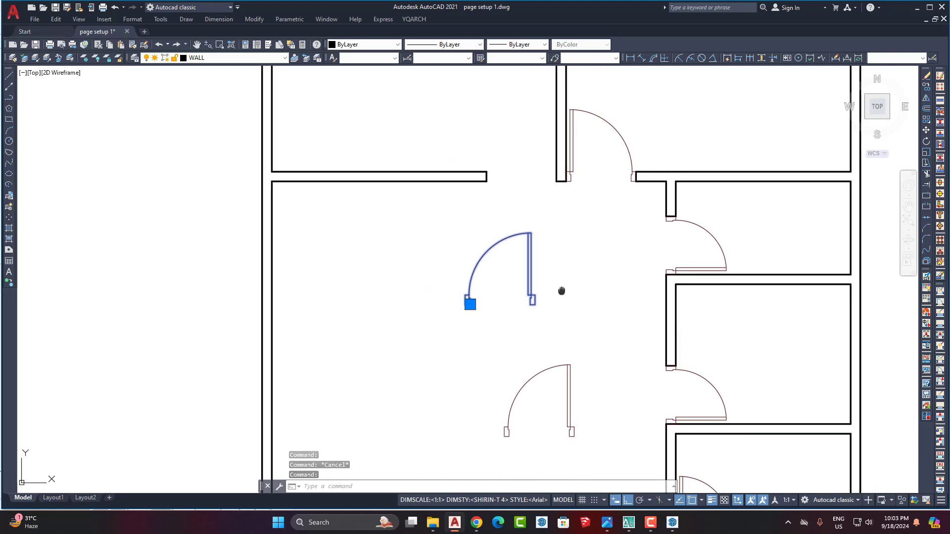
{"action": "scroll", "coordinate": [562, 350], "scroll_direction": "up", "scroll_amount": 4}
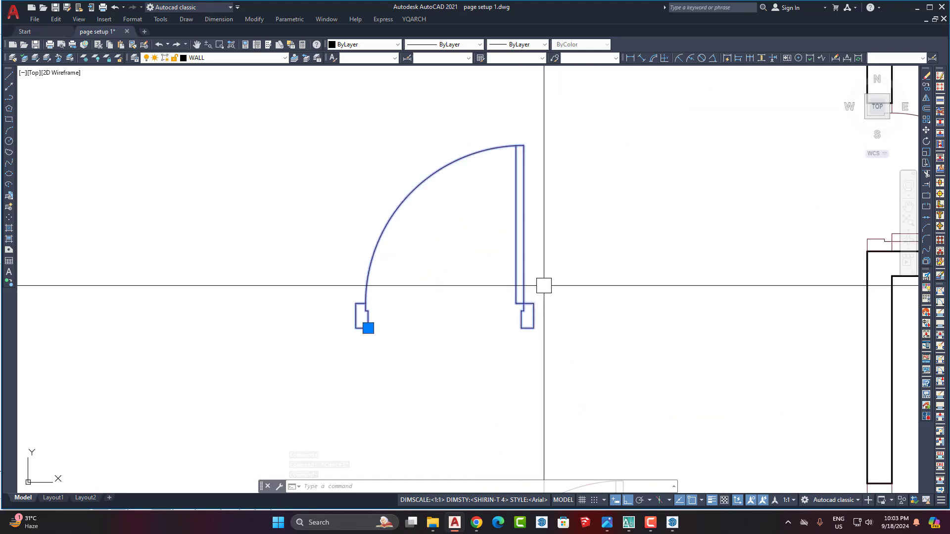
{"action": "key", "text": "Return"}
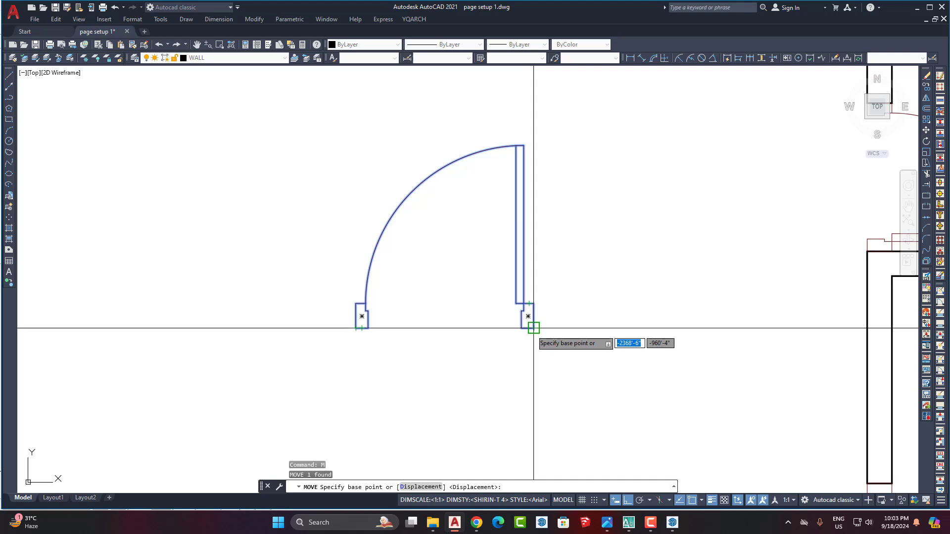
{"action": "left_click", "coordinate": [356, 328]}
{"action": "scroll", "coordinate": [534, 339], "scroll_direction": "down", "scroll_amount": 4}
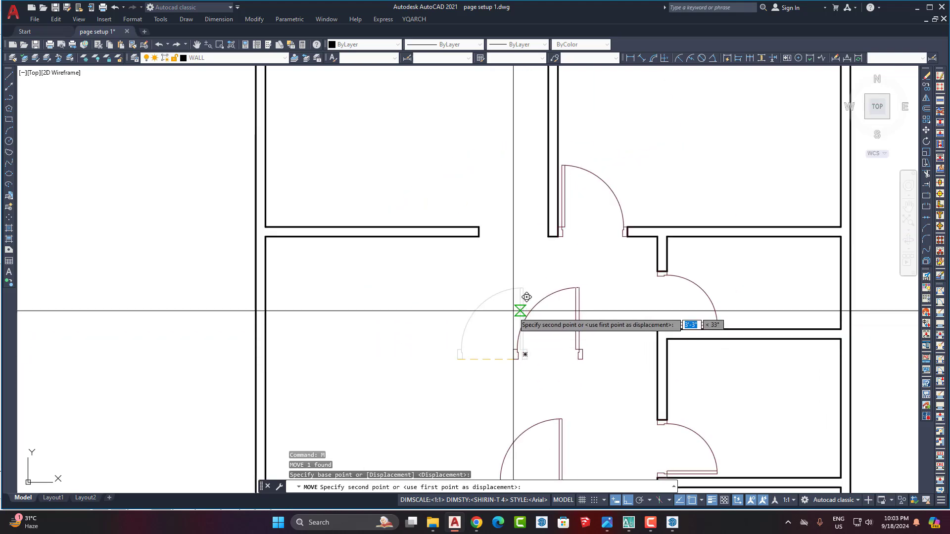
{"action": "left_click", "coordinate": [479, 237]}
{"action": "scroll", "coordinate": [518, 236], "scroll_direction": "up", "scroll_amount": 4}
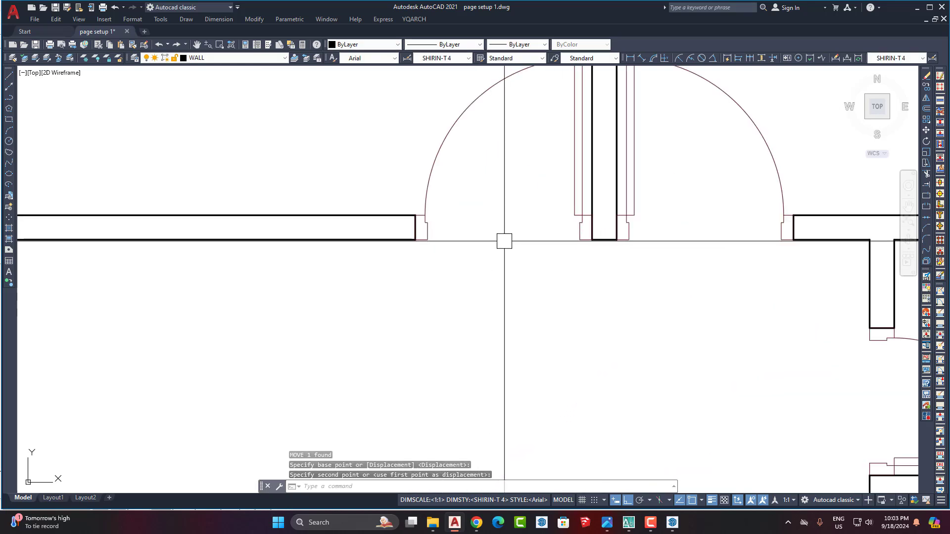
Move the left door block straight down out of its wall opening into the room below.
{"action": "scroll", "coordinate": [504, 241], "scroll_direction": "down", "scroll_amount": 3}
{"action": "left_click", "coordinate": [453, 207]}
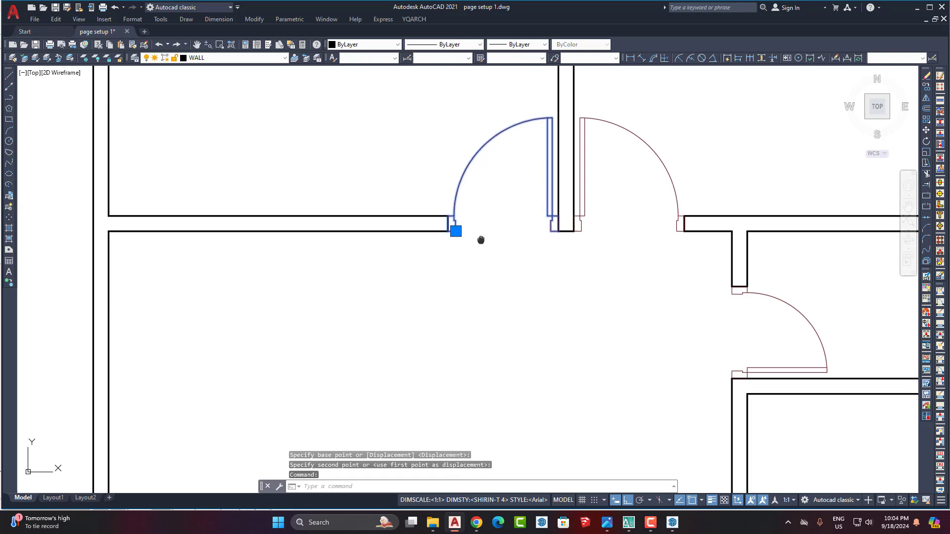
{"action": "type", "text": "m"}
{"action": "key", "text": "space"}
{"action": "left_click", "coordinate": [492, 218]}
{"action": "left_click", "coordinate": [492, 350]}
Move the door block by its left jamb's lower inner corner to the lower corner of the wall end at the opening.
{"action": "scroll", "coordinate": [446, 359], "scroll_direction": "up", "scroll_amount": 8}
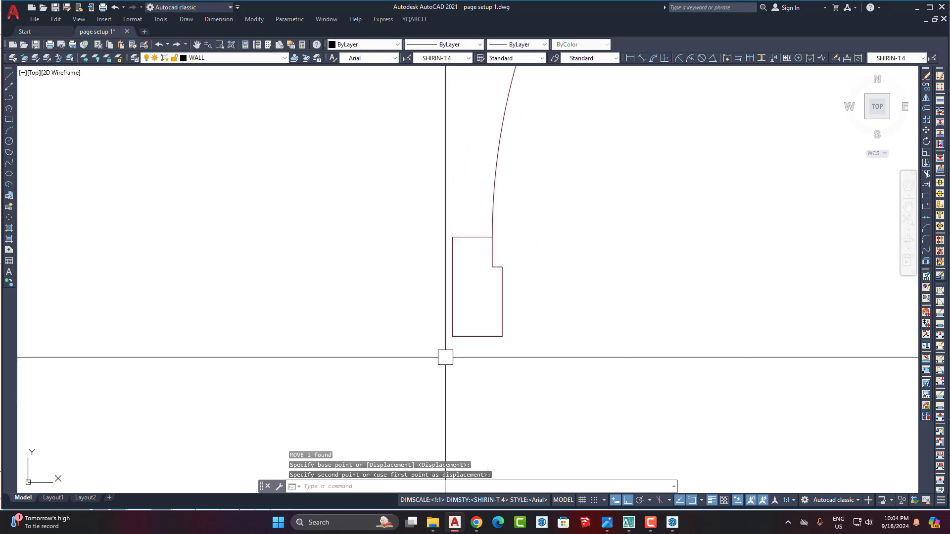
{"action": "scroll", "coordinate": [406, 342], "scroll_direction": "down", "scroll_amount": 6}
{"action": "scroll", "coordinate": [594, 342], "scroll_direction": "up", "scroll_amount": 4}
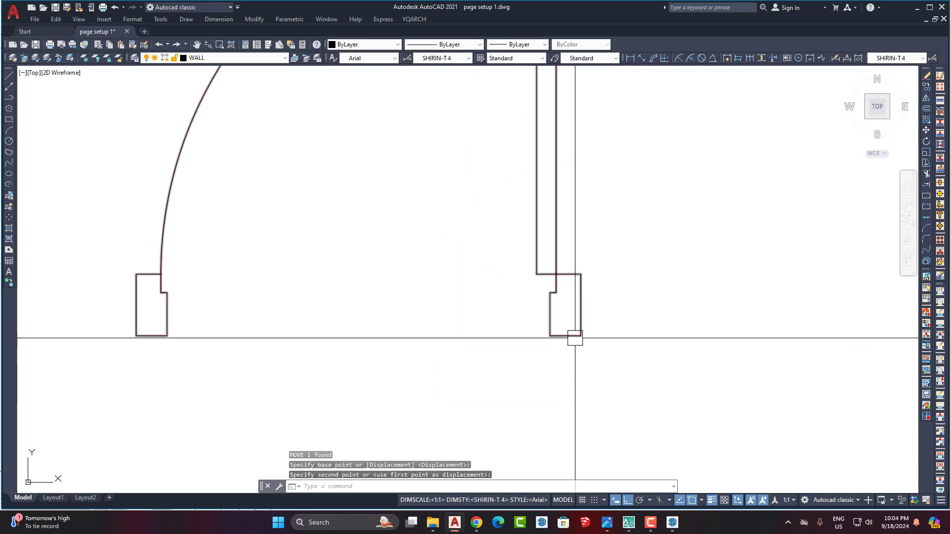
{"action": "scroll", "coordinate": [596, 332], "scroll_direction": "down", "scroll_amount": 6}
{"action": "scroll", "coordinate": [486, 328], "scroll_direction": "up", "scroll_amount": 6}
{"action": "left_click", "coordinate": [500, 348]}
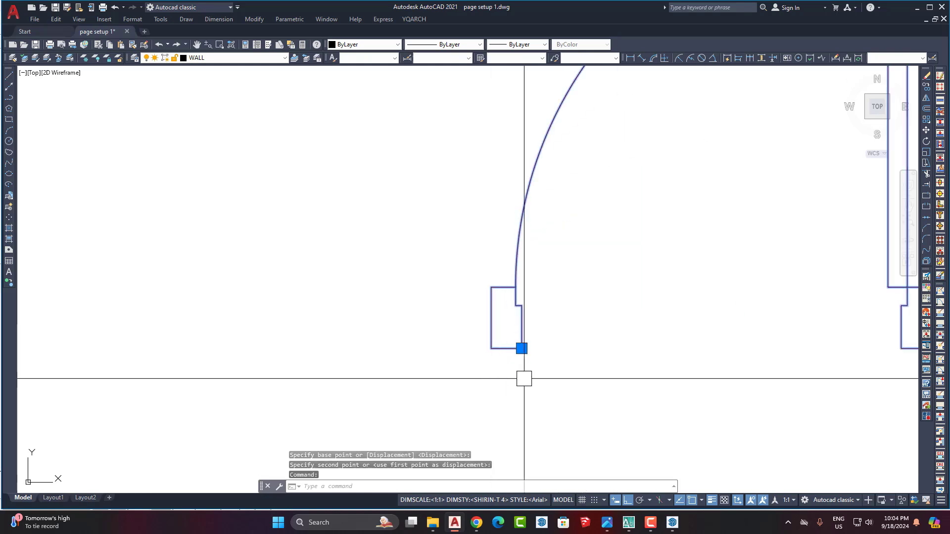
{"action": "type", "text": "m"}
{"action": "key", "text": "space"}
{"action": "left_click", "coordinate": [521, 346]}
{"action": "scroll", "coordinate": [533, 346], "scroll_direction": "down", "scroll_amount": 5}
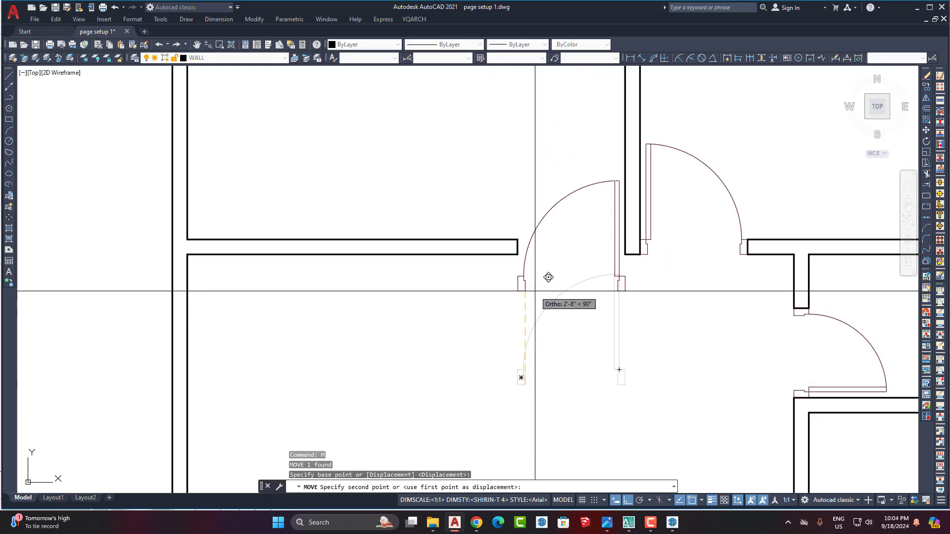
{"action": "left_click", "coordinate": [518, 254]}
Move the door block horizontally so its left jamb's lower outer corner meets the lower corner of the wall end.
{"action": "scroll", "coordinate": [502, 258], "scroll_direction": "up", "scroll_amount": 6}
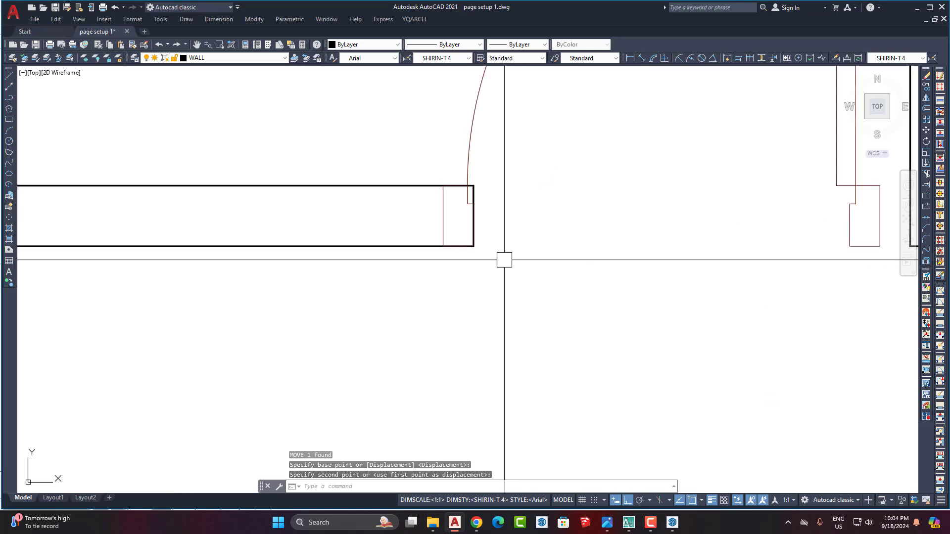
{"action": "scroll", "coordinate": [471, 276], "scroll_direction": "down", "scroll_amount": 4}
{"action": "left_click", "coordinate": [470, 238]}
{"action": "scroll", "coordinate": [478, 265], "scroll_direction": "up", "scroll_amount": 6}
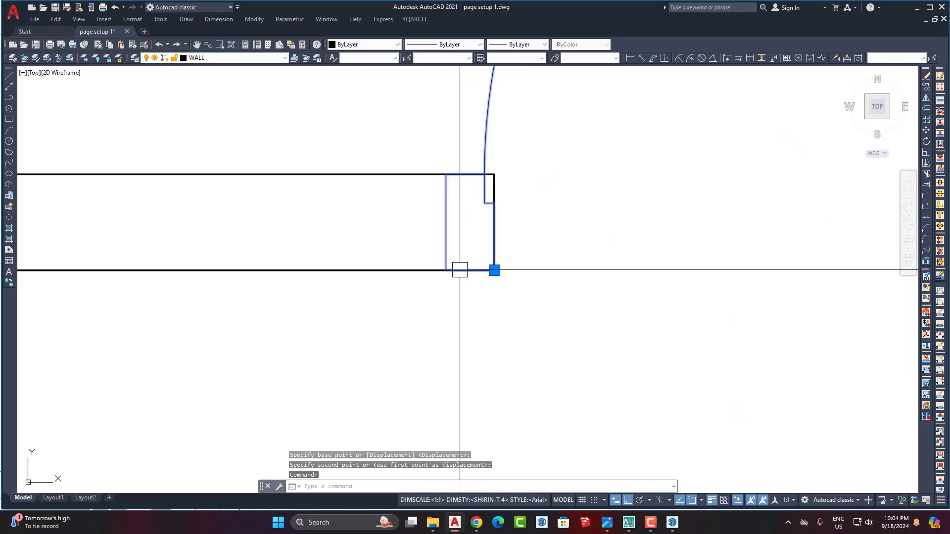
{"action": "type", "text": "m"}
{"action": "key", "text": "space"}
{"action": "left_click", "coordinate": [446, 270]}
{"action": "left_click", "coordinate": [493, 270]}
{"action": "scroll", "coordinate": [495, 287], "scroll_direction": "down", "scroll_amount": 5}
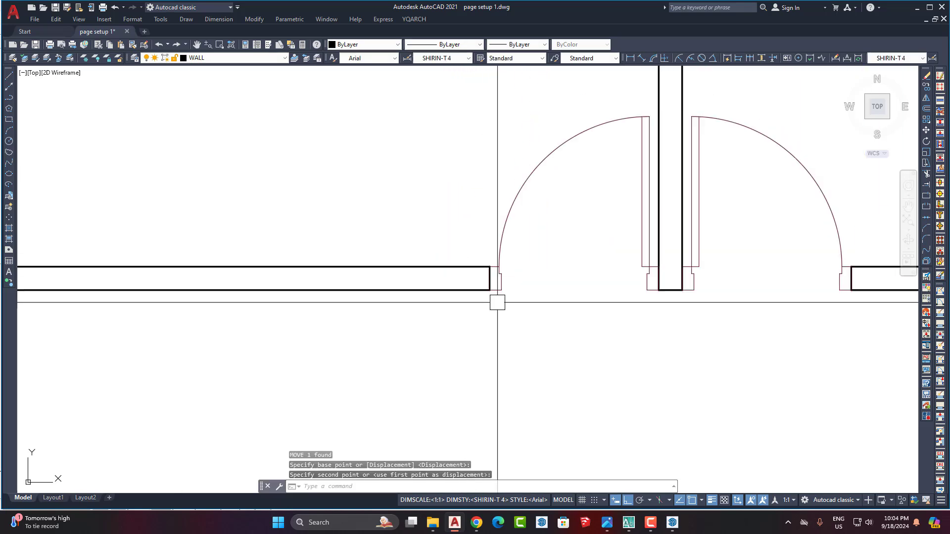
Examine how the placed door block's jambs meet the wall ends, and inspect the neighbouring doors in the plan.
{"action": "scroll", "coordinate": [508, 290], "scroll_direction": "up", "scroll_amount": 3}
{"action": "left_click", "coordinate": [508, 290]}
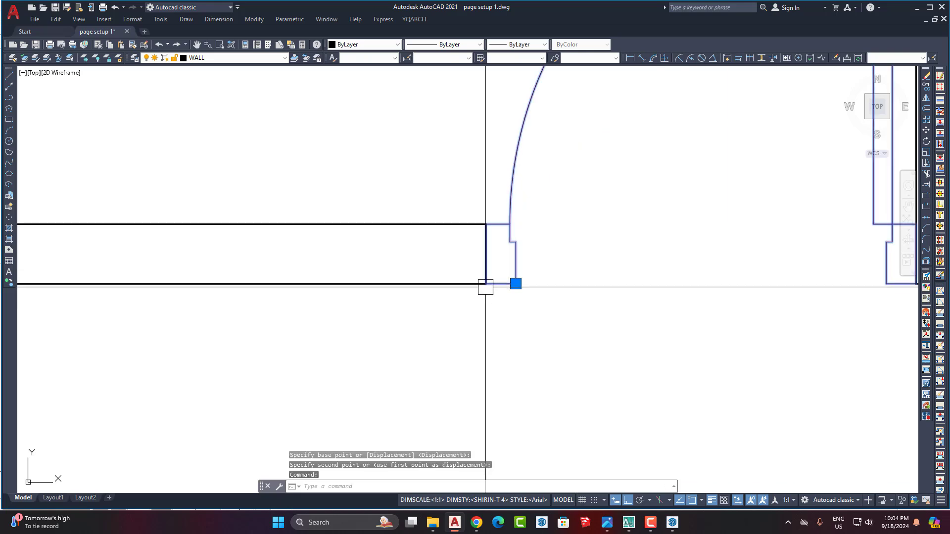
{"action": "scroll", "coordinate": [564, 291], "scroll_direction": "down", "scroll_amount": 5}
{"action": "scroll", "coordinate": [648, 241], "scroll_direction": "up", "scroll_amount": 7}
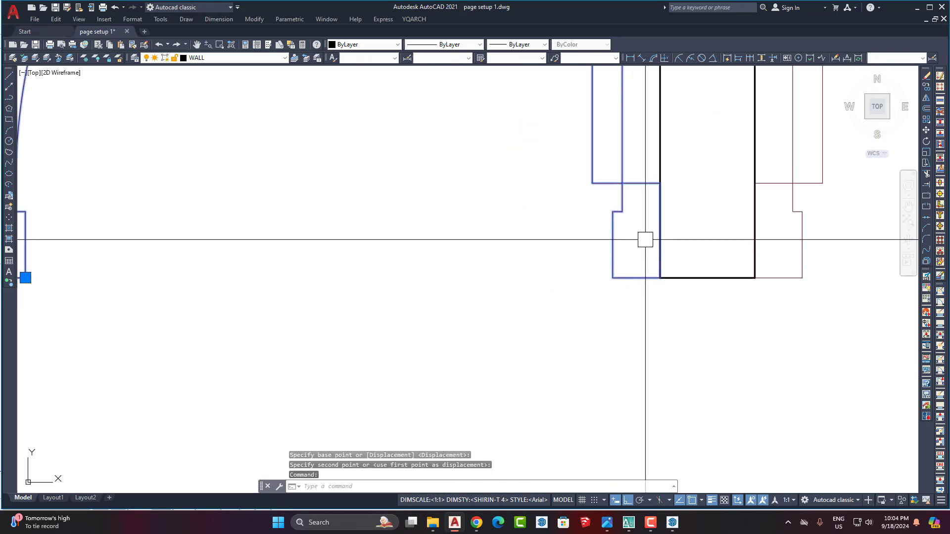
{"action": "scroll", "coordinate": [575, 293], "scroll_direction": "down", "scroll_amount": 7}
{"action": "mouse_move", "coordinate": [603, 313]}
{"action": "middle_mouse_down"}
{"action": "mouse_move", "coordinate": [471, 326]}
{"action": "mouse_move", "coordinate": [481, 307]}
{"action": "mouse_move", "coordinate": [465, 259]}
{"action": "middle_mouse_up"}
{"action": "scroll", "coordinate": [471, 326], "scroll_direction": "down", "scroll_amount": 6}
{"action": "scroll", "coordinate": [485, 279], "scroll_direction": "up", "scroll_amount": 3}
{"action": "scroll", "coordinate": [519, 284], "scroll_direction": "up", "scroll_amount": 4}
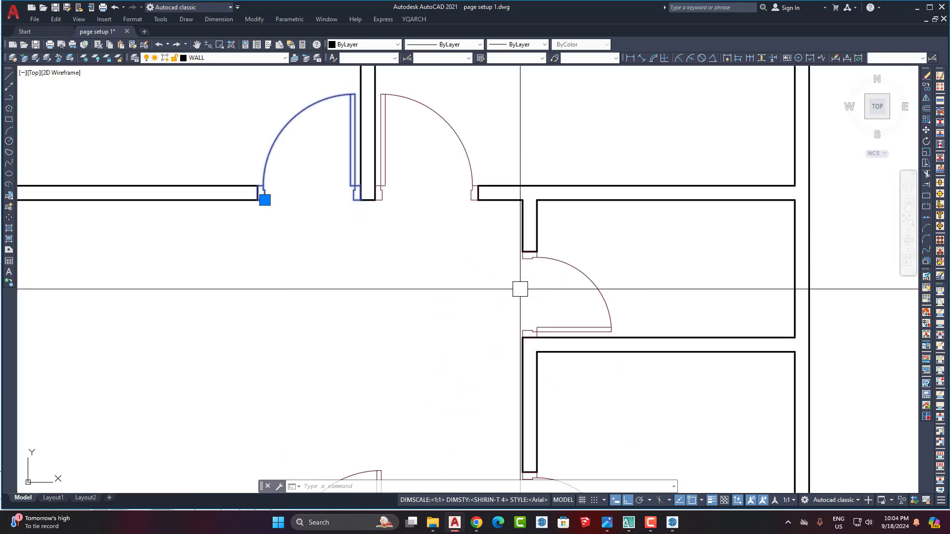
{"action": "scroll", "coordinate": [523, 253], "scroll_direction": "down", "scroll_amount": 2}
{"action": "scroll", "coordinate": [542, 257], "scroll_direction": "up", "scroll_amount": 2}
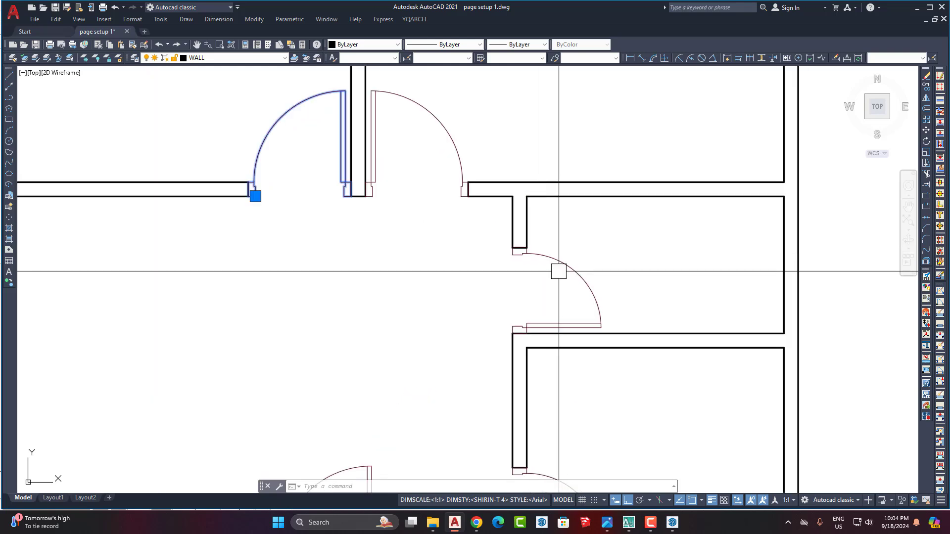
Measure the side room's door opening with a linear dimension between the wall ends, without placing the dimension.
{"action": "left_click", "coordinate": [630, 58]}
{"action": "scroll", "coordinate": [524, 208], "scroll_direction": "up", "scroll_amount": 4}
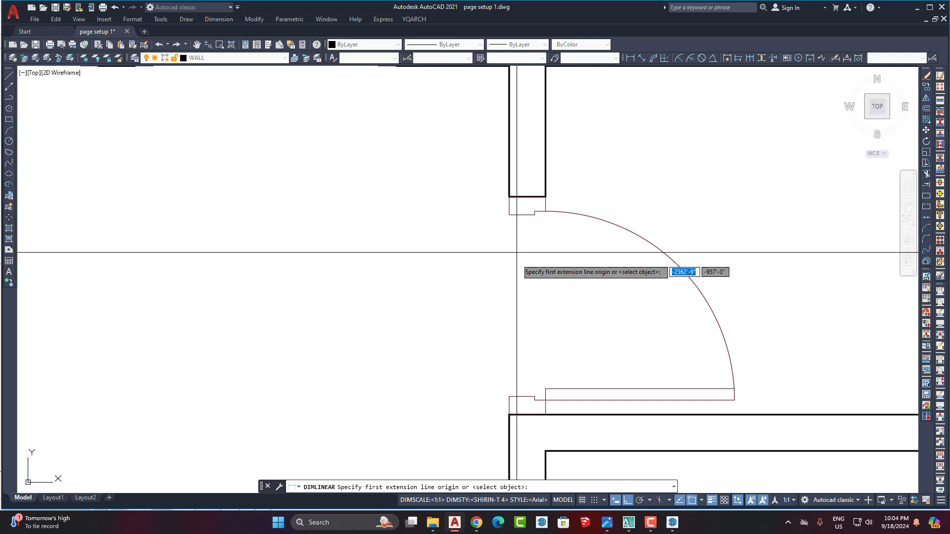
{"action": "left_click", "coordinate": [527, 197]}
{"action": "left_click", "coordinate": [527, 403]}
{"action": "key", "text": "Escape"}
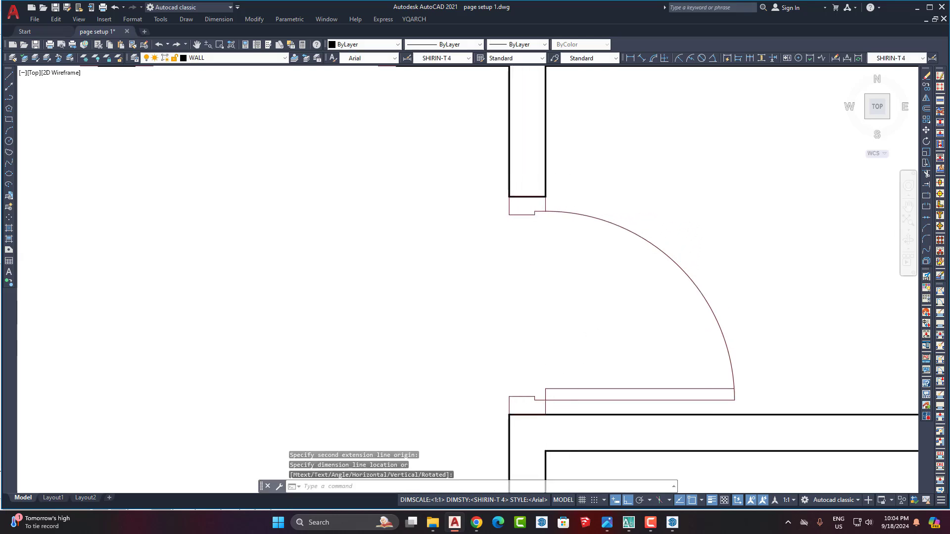
Draw a horizontal line 30 long from the lower outer corner of the loose door's left jamb toward its right jamb.
{"action": "scroll", "coordinate": [496, 132], "scroll_direction": "down", "scroll_amount": 5}
{"action": "scroll", "coordinate": [471, 203], "scroll_direction": "up", "scroll_amount": 5}
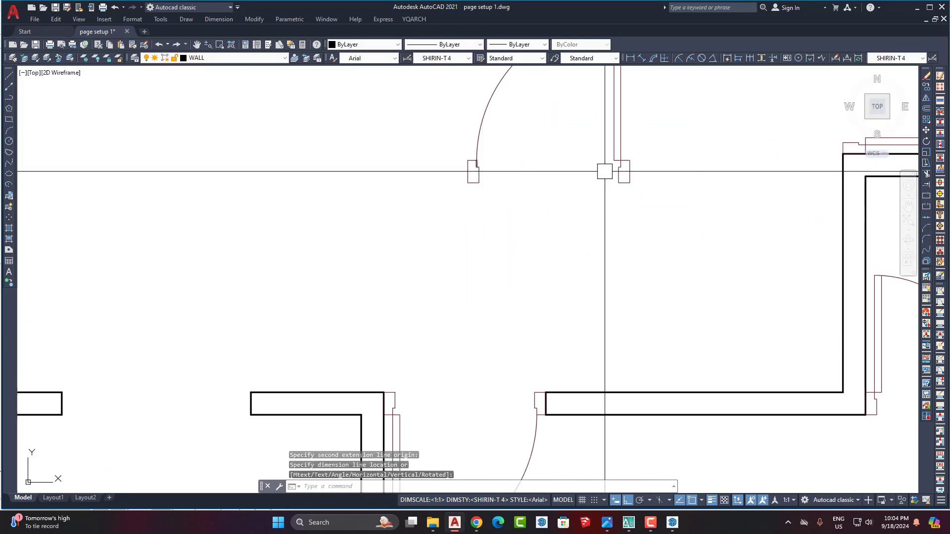
{"action": "middle_click_drag", "start_coordinate": [497, 208], "coordinate": [464, 269]}
{"action": "key", "text": "l"}
{"action": "key", "text": "Return"}
{"action": "left_click", "coordinate": [428, 246]}
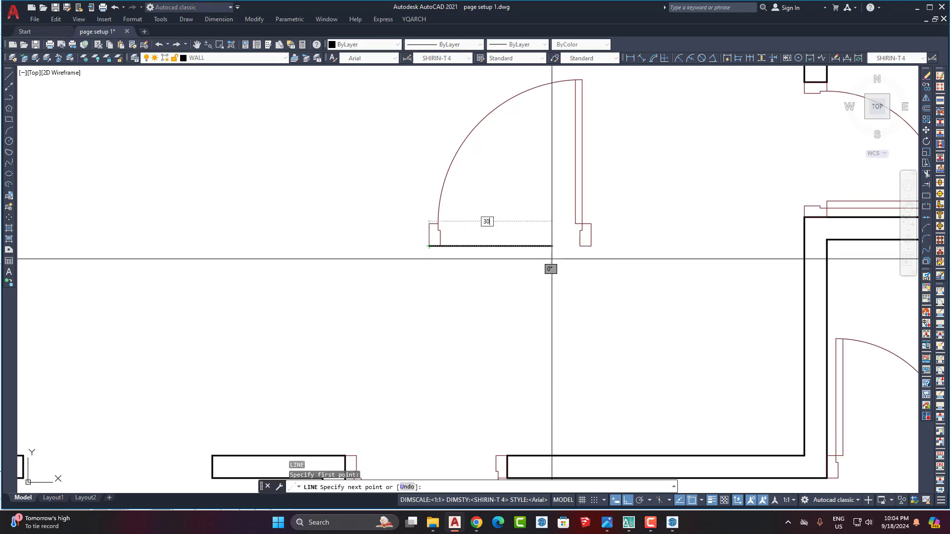
{"action": "key", "text": "Return"}
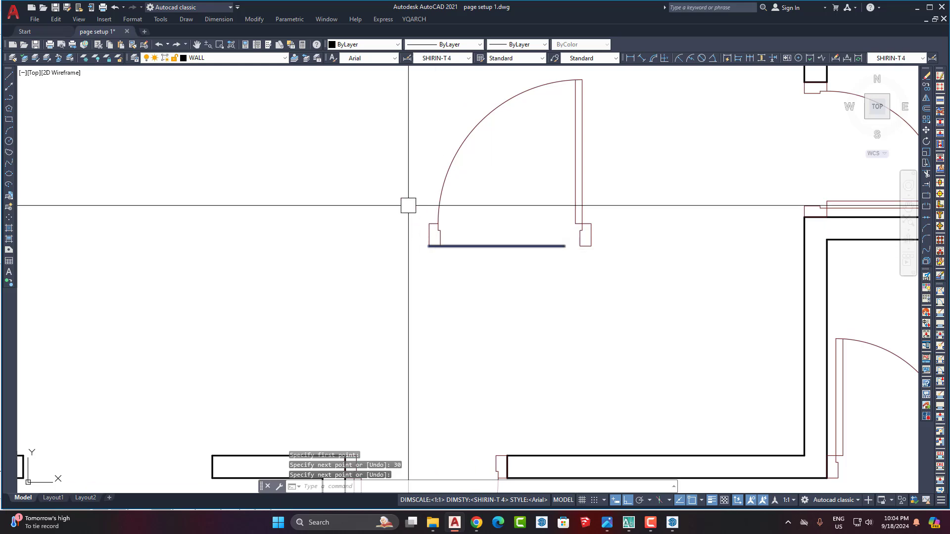
Mirror the left jamb about a vertical axis through the 30-long line's midpoint, keeping the original jamb.
{"action": "left_click", "coordinate": [407, 206]}
{"action": "left_click", "coordinate": [443, 265]}
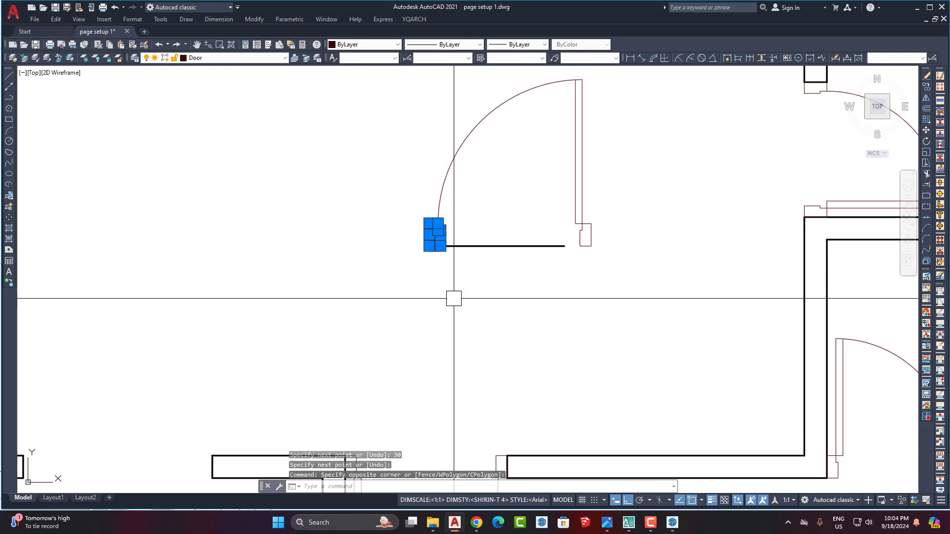
{"action": "key", "text": "Return"}
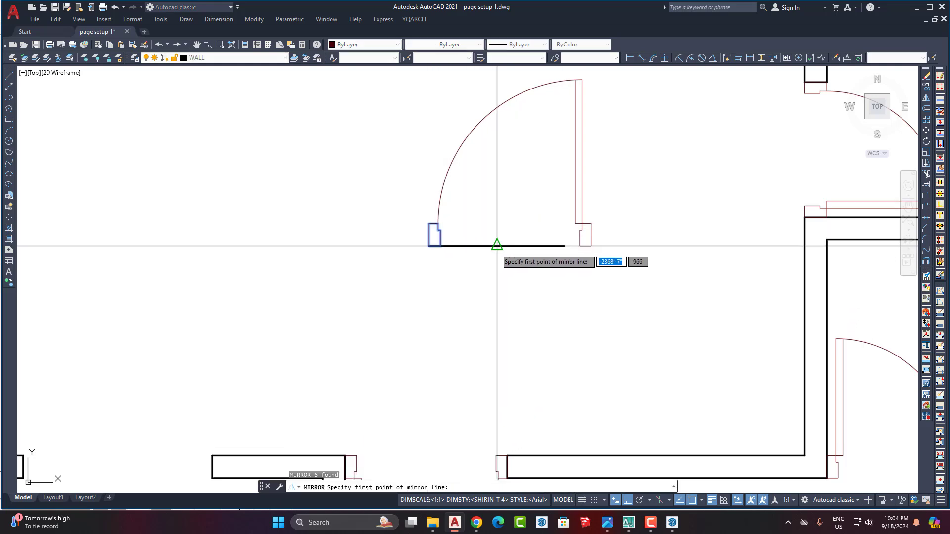
{"action": "left_click", "coordinate": [493, 296]}
{"action": "key", "text": "Return"}
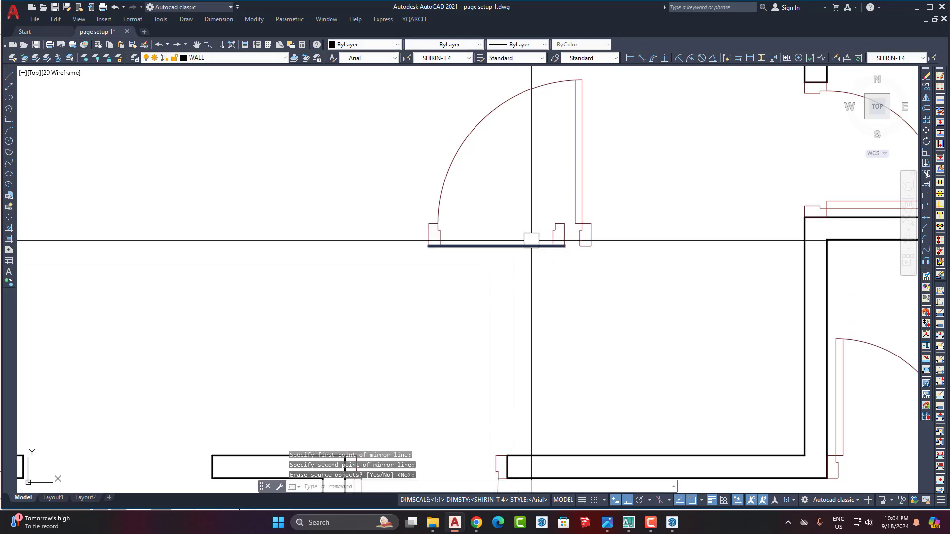
Move the two vertical leaf lines from the old right jamb to the upper inner corner of the mirrored jamb.
{"action": "scroll", "coordinate": [544, 232], "scroll_direction": "up", "scroll_amount": 2}
{"action": "left_click", "coordinate": [633, 189]}
{"action": "left_click", "coordinate": [570, 166]}
{"action": "middle_click_drag", "start_coordinate": [581, 241], "coordinate": [560, 316]}
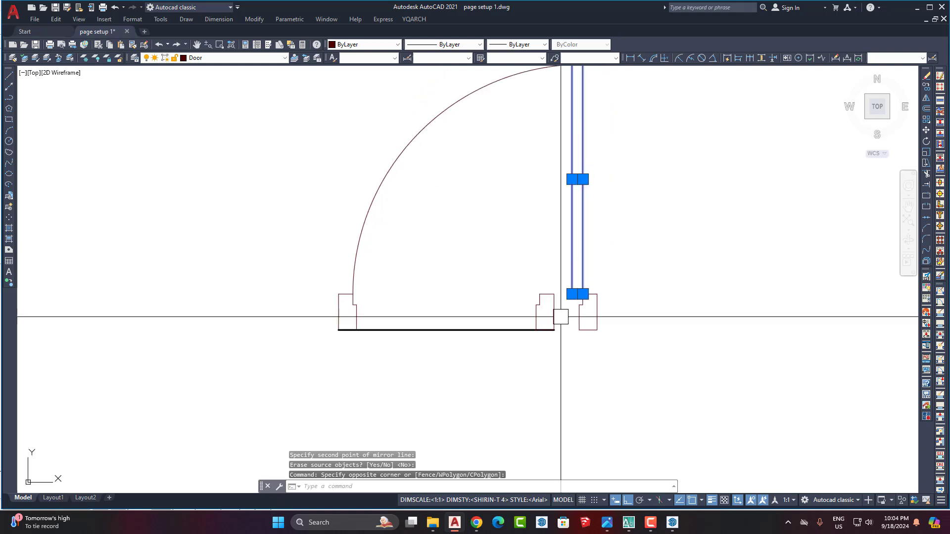
{"action": "scroll", "coordinate": [562, 338], "scroll_direction": "up", "scroll_amount": 2}
{"action": "type", "text": "m"}
{"action": "key", "text": "Return"}
{"action": "left_click", "coordinate": [594, 267]}
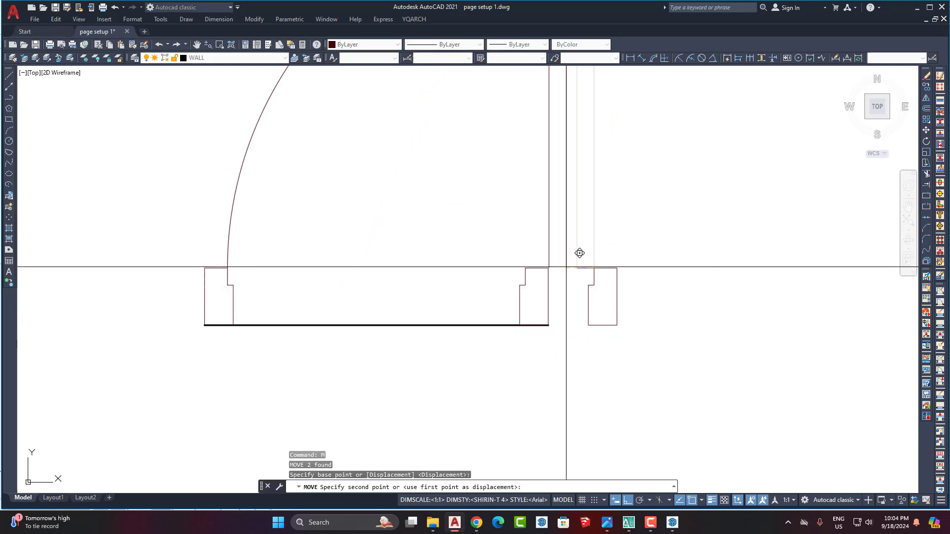
{"action": "left_click", "coordinate": [525, 268]}
Stretch the mirrored jamb's upper edge to the lower end of the leaf's outer-left line, closing the leaf's base.
{"action": "scroll", "coordinate": [533, 268], "scroll_direction": "up", "scroll_amount": 3}
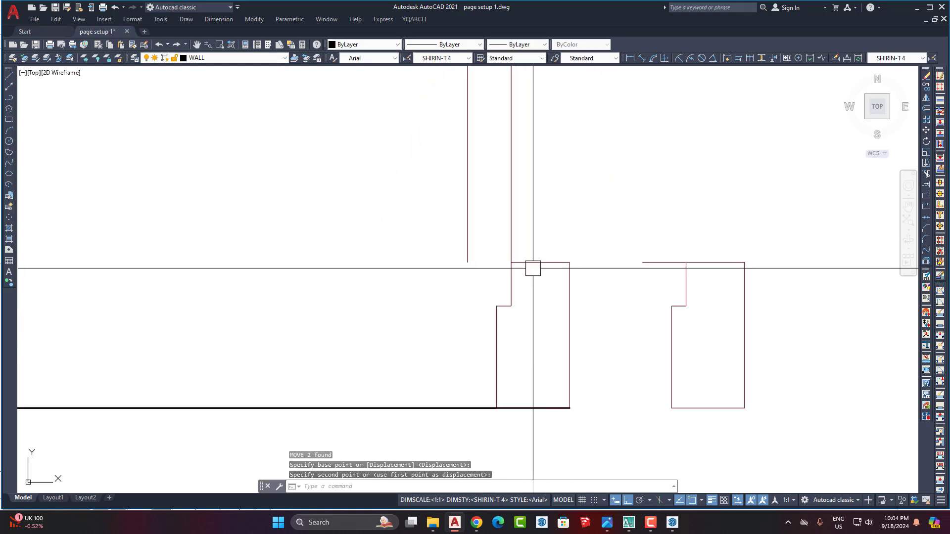
{"action": "left_click", "coordinate": [541, 262]}
{"action": "left_click", "coordinate": [511, 262]}
{"action": "left_click", "coordinate": [467, 263]}
{"action": "scroll", "coordinate": [499, 355], "scroll_direction": "down", "scroll_amount": 4}
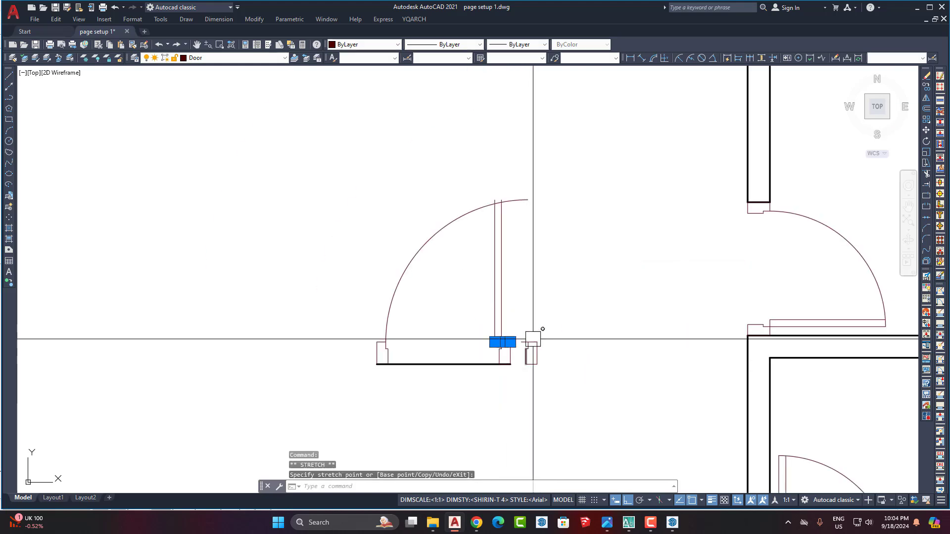
Erase the old right jamb, the 30-long guide line and the old swing arc.
{"action": "key", "text": "Escape"}
{"action": "left_click", "coordinate": [515, 321]}
{"action": "left_click", "coordinate": [562, 391]}
{"action": "left_click", "coordinate": [492, 392]}
{"action": "left_click", "coordinate": [452, 355]}
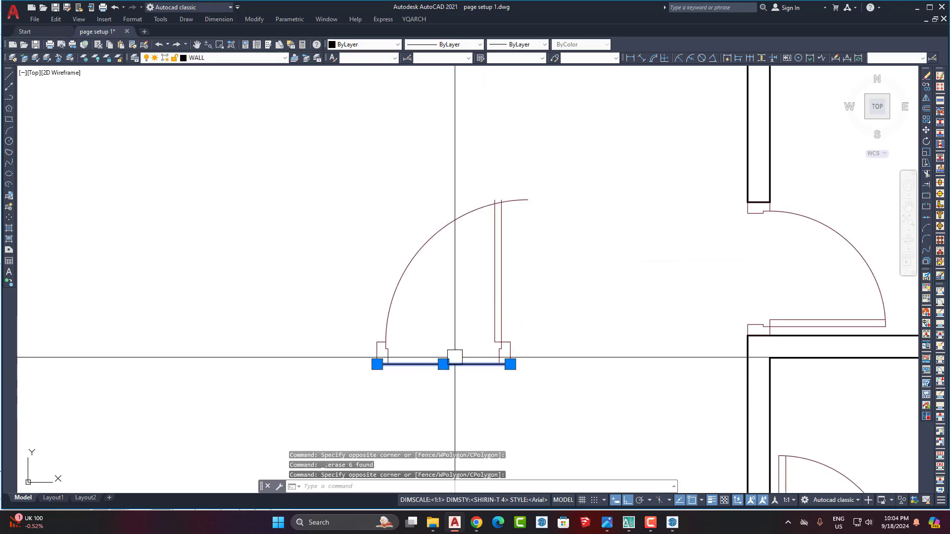
{"action": "key", "text": "Delete"}
{"action": "left_click", "coordinate": [527, 199]}
{"action": "key", "text": "Delete"}
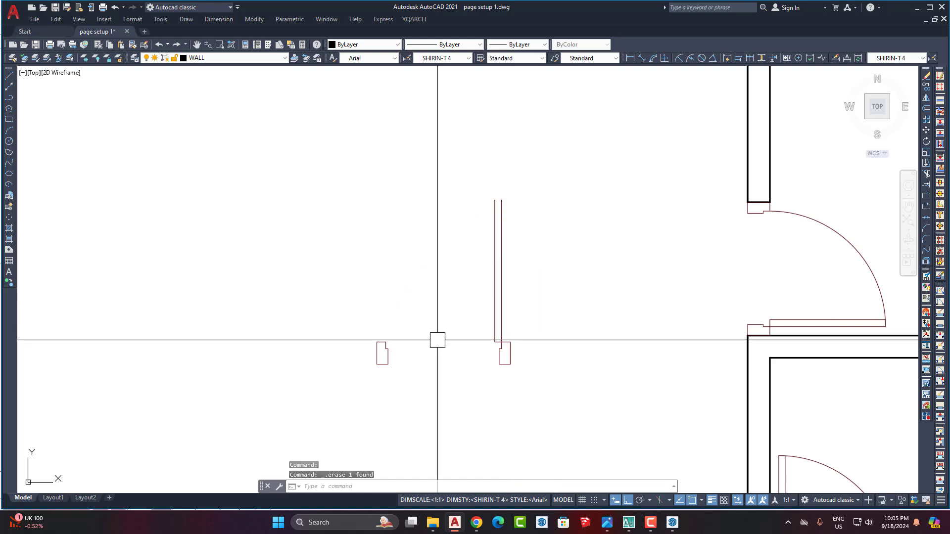
Draw a circle centred on the leaf's lower right corner, with its radius reaching the left jamb's upper inner corner.
{"action": "scroll", "coordinate": [419, 354], "scroll_direction": "up", "scroll_amount": 2}
{"action": "key", "text": "Return"}
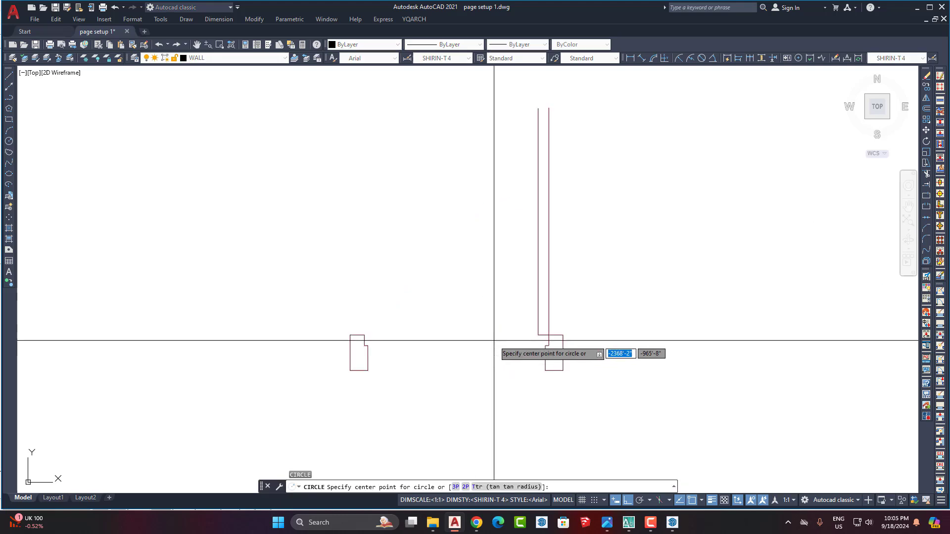
{"action": "left_click", "coordinate": [548, 335]}
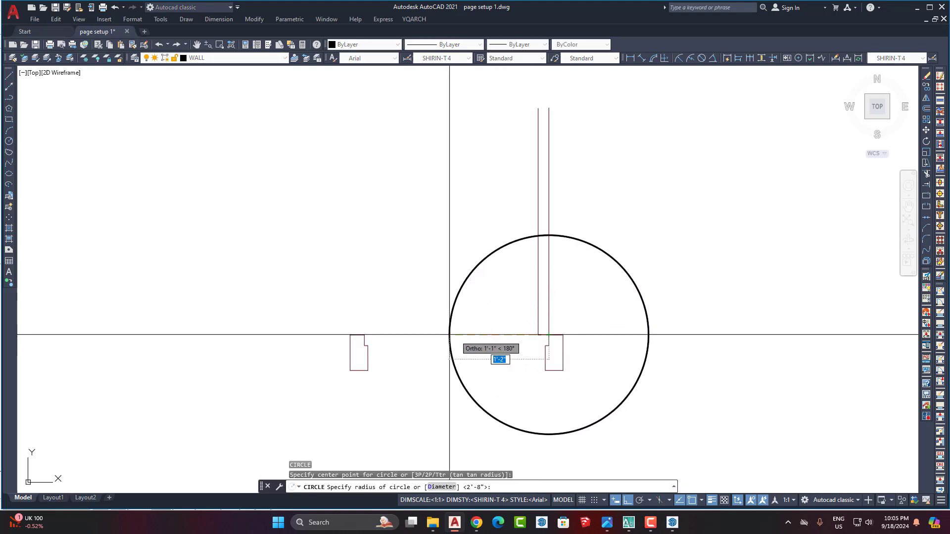
{"action": "left_click", "coordinate": [364, 340]}
{"action": "scroll", "coordinate": [545, 338], "scroll_direction": "up", "scroll_amount": 5}
{"action": "scroll", "coordinate": [546, 339], "scroll_direction": "down", "scroll_amount": 5}
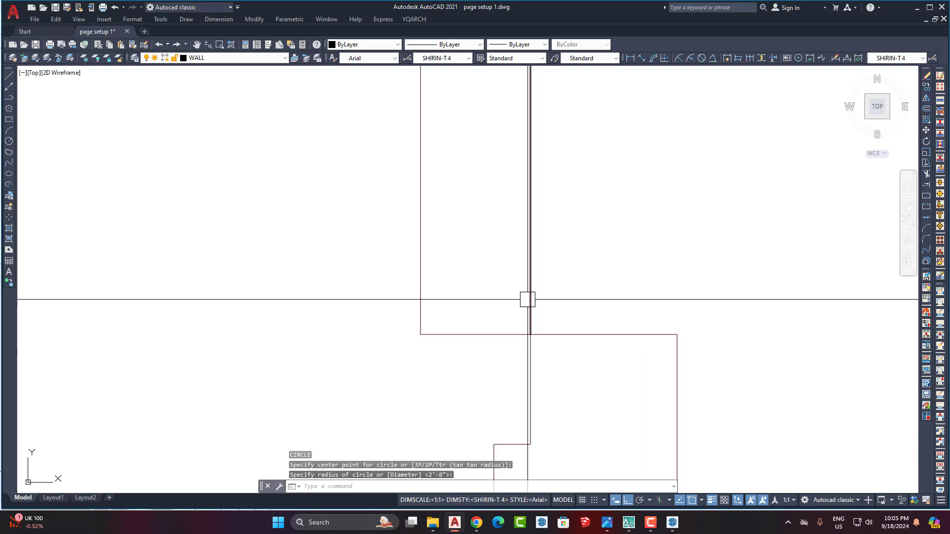
{"action": "scroll", "coordinate": [515, 331], "scroll_direction": "down", "scroll_amount": 2}
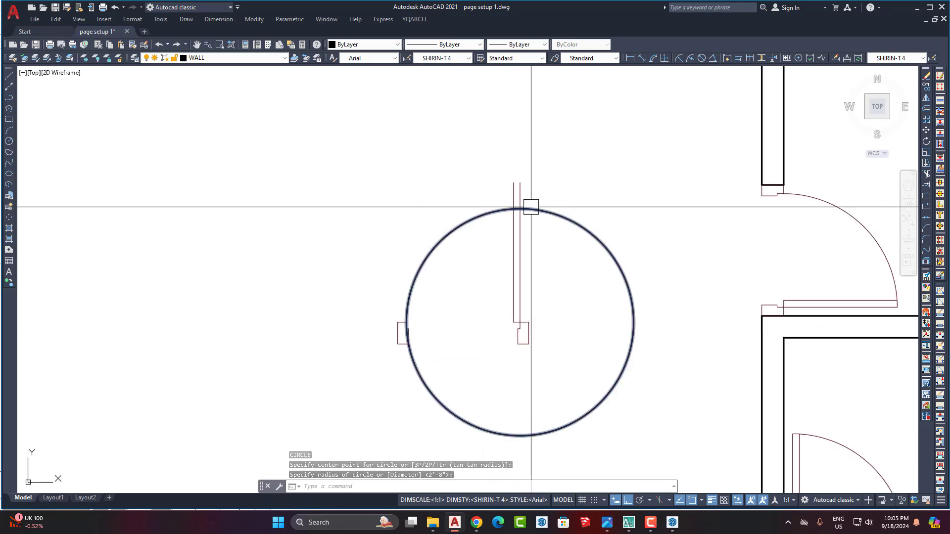
Trim the leaf lines above the circle and reduce the circle to the quarter swing arc between leaf and left jamb.
{"action": "type", "text": "tr"}
{"action": "key", "text": "Return"}
{"action": "mouse_move", "coordinate": [558, 190]}
{"action": "left_mouse_down"}
{"action": "mouse_move", "coordinate": [492, 177]}
{"action": "mouse_move", "coordinate": [540, 198]}
{"action": "left_mouse_up"}
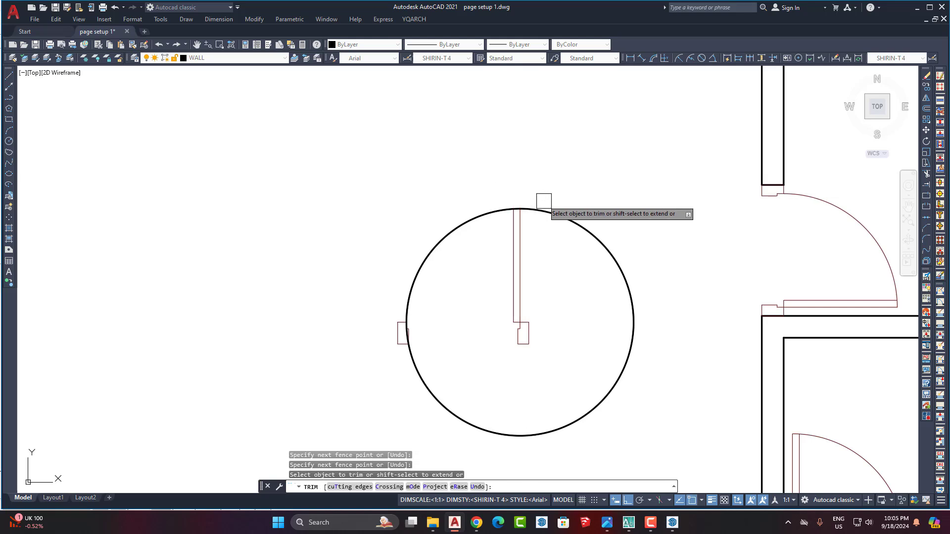
{"action": "left_click", "coordinate": [547, 212]}
{"action": "scroll", "coordinate": [415, 330], "scroll_direction": "up", "scroll_amount": 4}
{"action": "scroll", "coordinate": [366, 317], "scroll_direction": "up", "scroll_amount": 5}
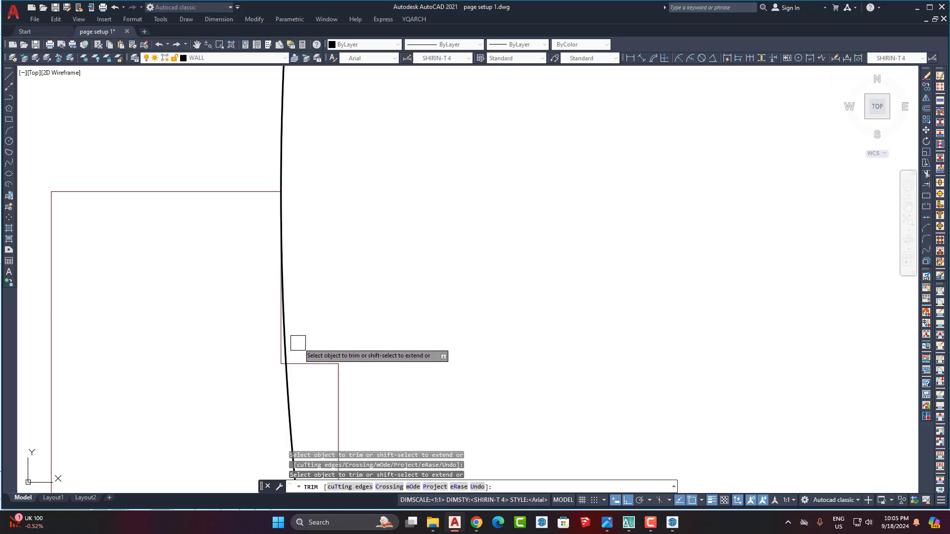
{"action": "key", "text": "Escape"}
{"action": "scroll", "coordinate": [365, 345], "scroll_direction": "down", "scroll_amount": 3}
{"action": "left_click", "coordinate": [368, 352]}
{"action": "key", "text": "Delete"}
{"action": "scroll", "coordinate": [396, 354], "scroll_direction": "down", "scroll_amount": 3}
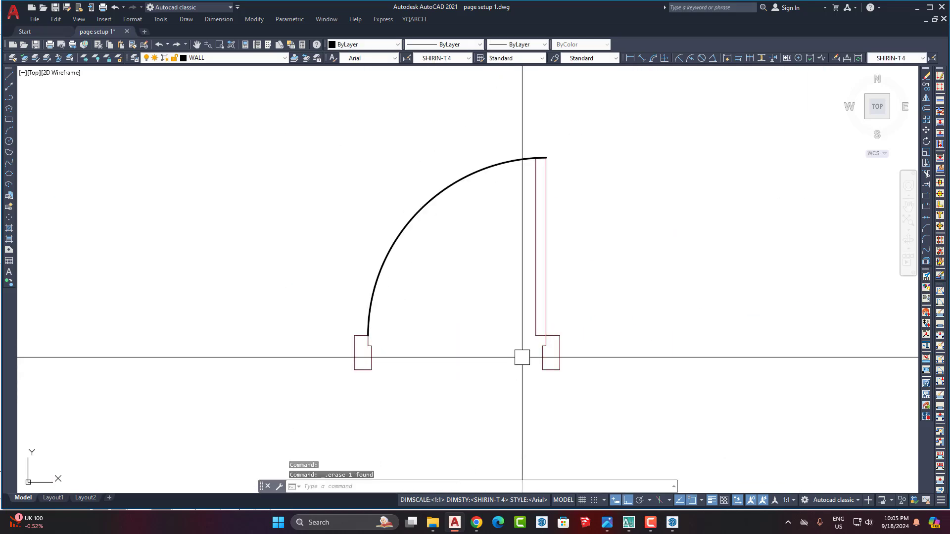
{"action": "left_click", "coordinate": [607, 306]}
{"action": "left_click", "coordinate": [538, 279]}
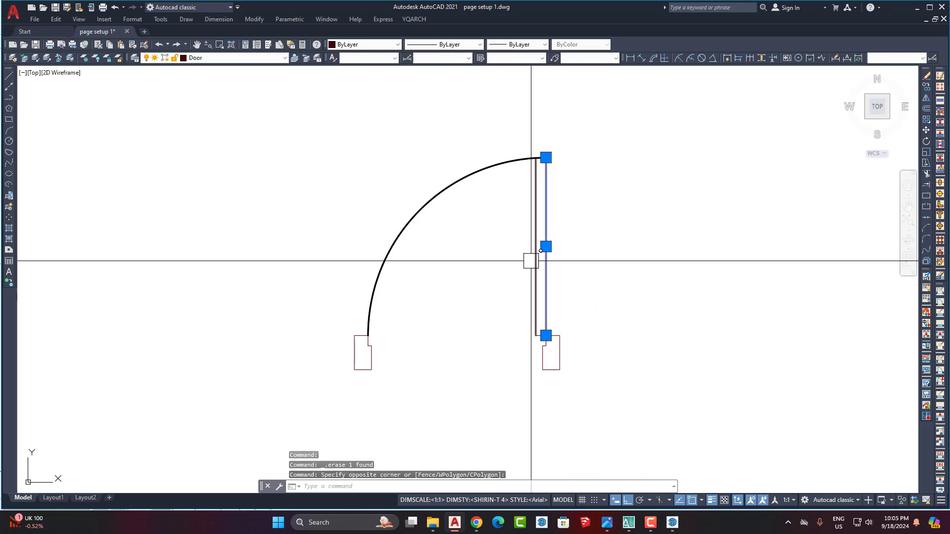
{"action": "key", "text": "Escape"}
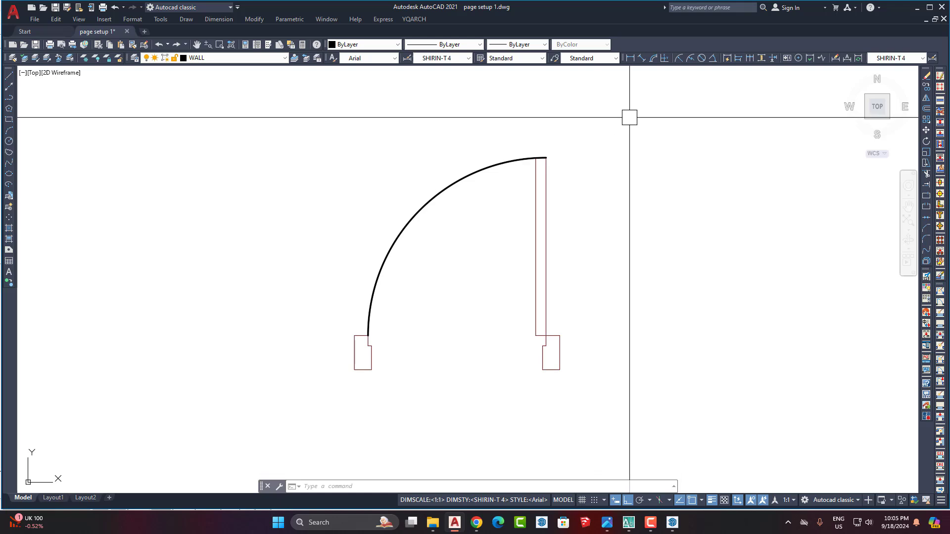
Match the swing arc's properties to the door leaf line with Match Properties.
{"action": "type", "text": "a"}
{"action": "key", "text": "Return"}
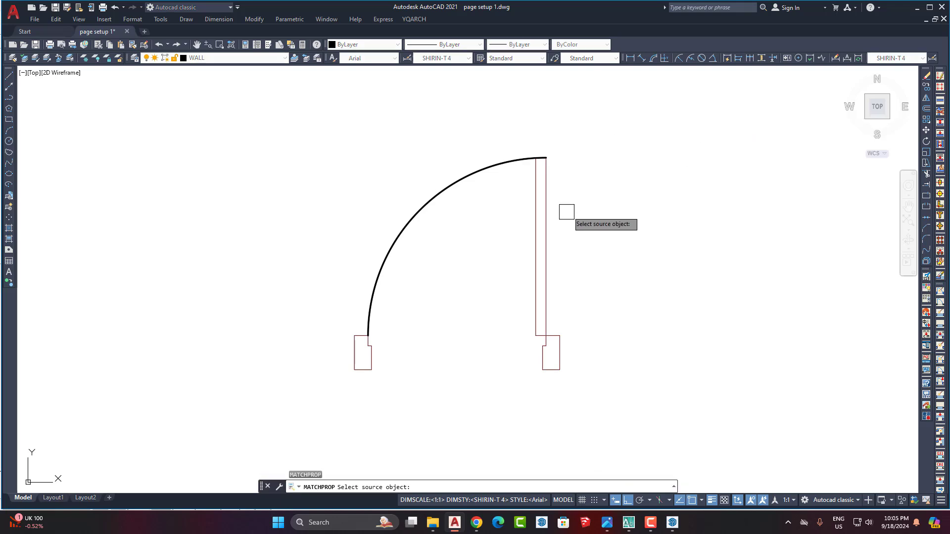
{"action": "left_click", "coordinate": [539, 220]}
{"action": "left_click", "coordinate": [460, 246]}
{"action": "left_click", "coordinate": [433, 211]}
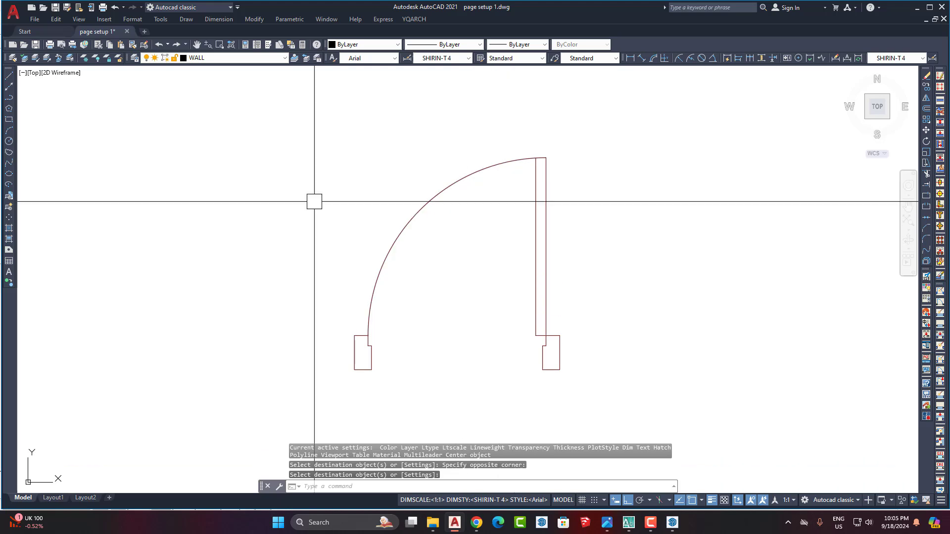
Move the complete adapted door from the large room to the empty space left of the floor plan.
{"action": "scroll", "coordinate": [483, 199], "scroll_direction": "down", "scroll_amount": 8}
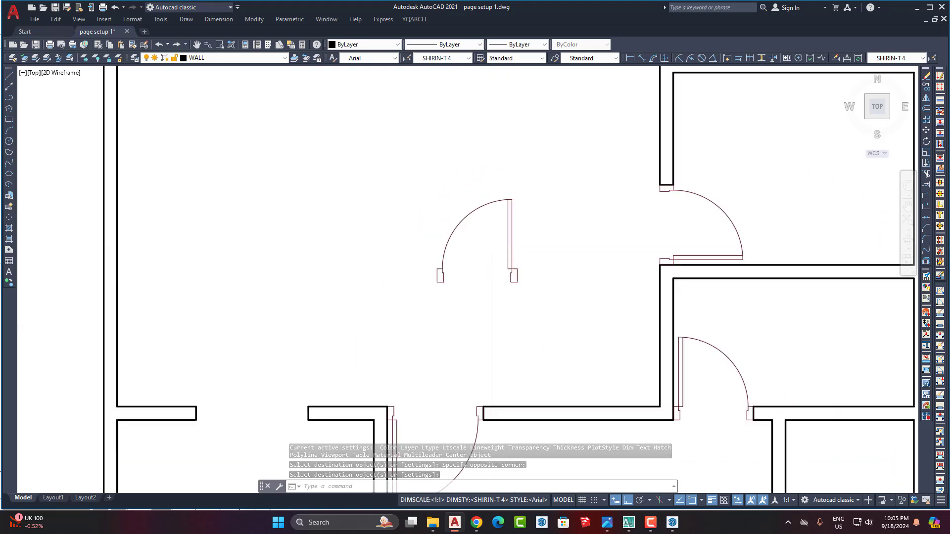
{"action": "left_click", "coordinate": [451, 218]}
{"action": "left_click", "coordinate": [525, 283]}
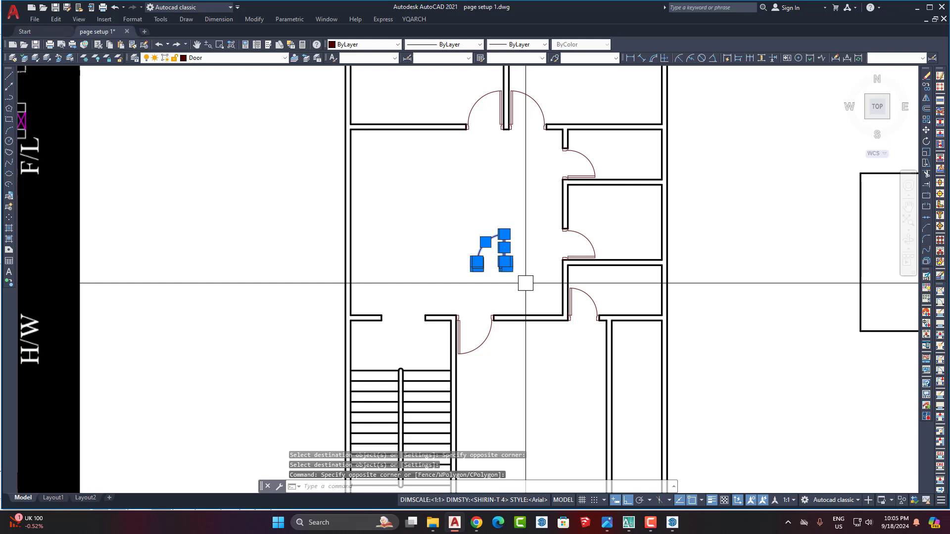
{"action": "type", "text": "m"}
{"action": "key", "text": "space"}
{"action": "left_click", "coordinate": [533, 282]}
{"action": "left_click", "coordinate": [278, 268]}
{"action": "middle_click_drag", "start_coordinate": [425, 266], "coordinate": [429, 312]}
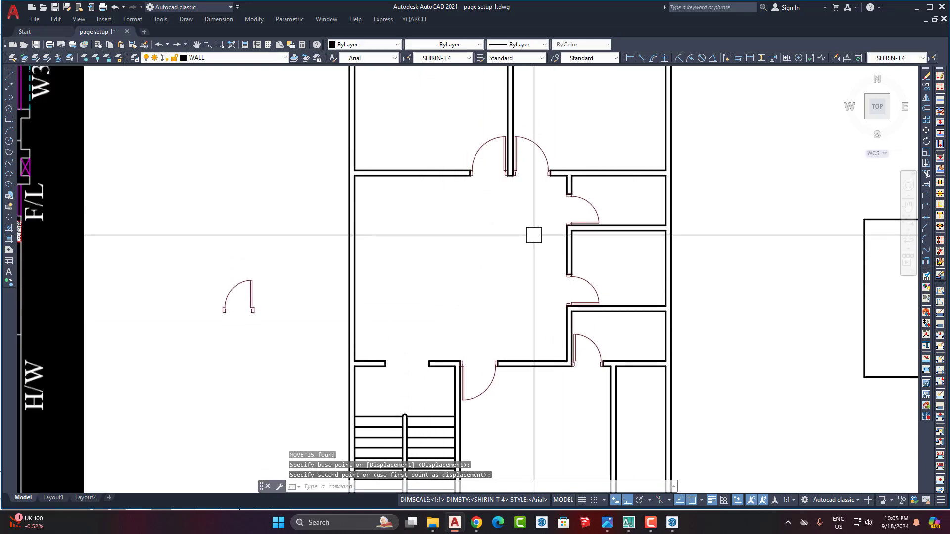
Compare the drawn plan's lower rooms with the bedroom, verandah and stair areas in the two dark reference plans.
{"action": "scroll", "coordinate": [534, 235], "scroll_direction": "down", "scroll_amount": 2}
{"action": "scroll", "coordinate": [577, 257], "scroll_direction": "up", "scroll_amount": 2}
{"action": "scroll", "coordinate": [577, 311], "scroll_direction": "down", "scroll_amount": 4}
{"action": "scroll", "coordinate": [539, 218], "scroll_direction": "up", "scroll_amount": 1}
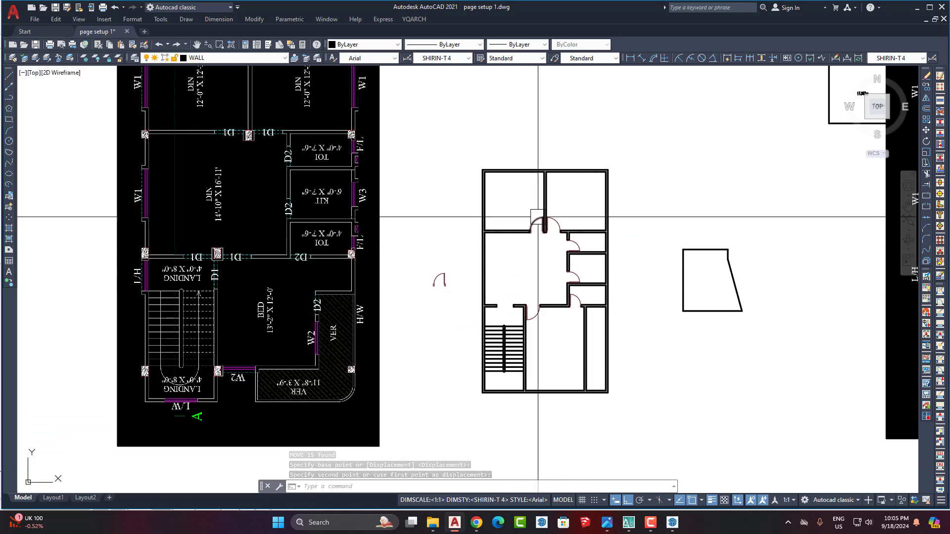
{"action": "scroll", "coordinate": [511, 182], "scroll_direction": "up", "scroll_amount": 4}
{"action": "scroll", "coordinate": [510, 183], "scroll_direction": "down", "scroll_amount": 4}
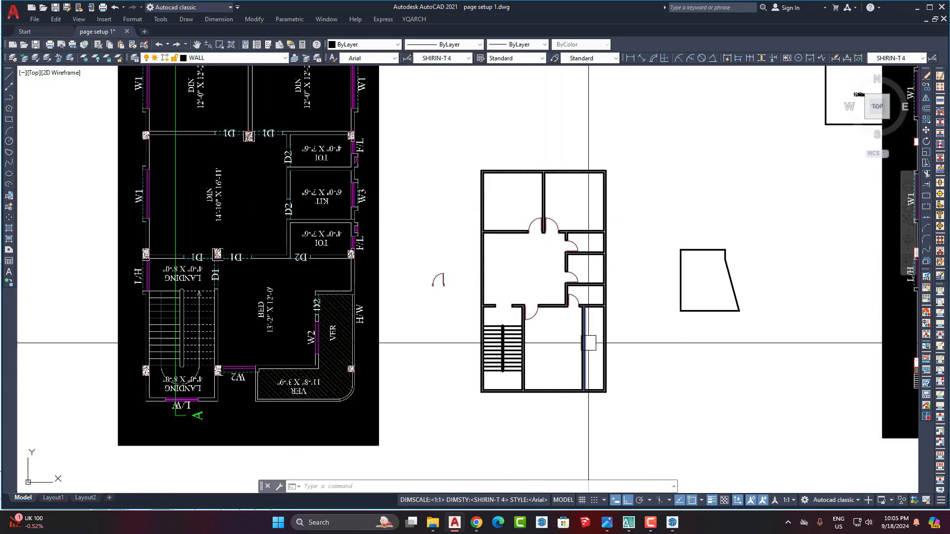
{"action": "middle_click_drag", "start_coordinate": [589, 336], "coordinate": [586, 289]}
{"action": "scroll", "coordinate": [592, 300], "scroll_direction": "up", "scroll_amount": 3}
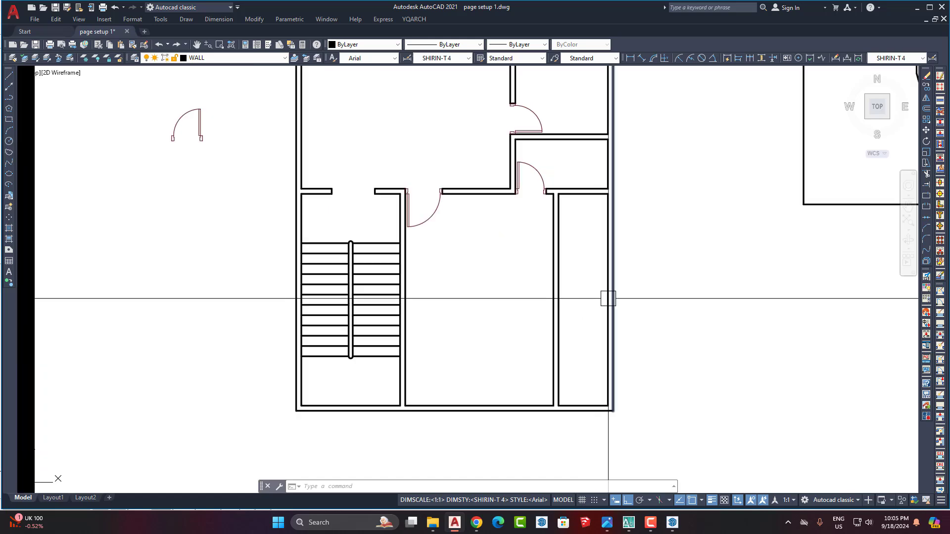
{"action": "scroll", "coordinate": [598, 306], "scroll_direction": "down", "scroll_amount": 4}
{"action": "scroll", "coordinate": [462, 244], "scroll_direction": "up", "scroll_amount": 5}
{"action": "scroll", "coordinate": [463, 243], "scroll_direction": "down", "scroll_amount": 1}
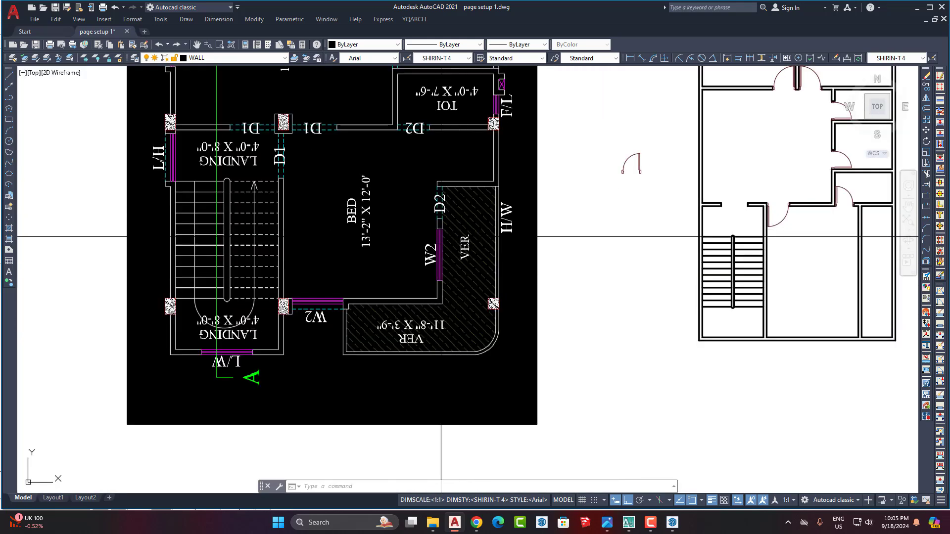
{"action": "scroll", "coordinate": [440, 237], "scroll_direction": "down", "scroll_amount": 2}
{"action": "scroll", "coordinate": [456, 228], "scroll_direction": "up", "scroll_amount": 2}
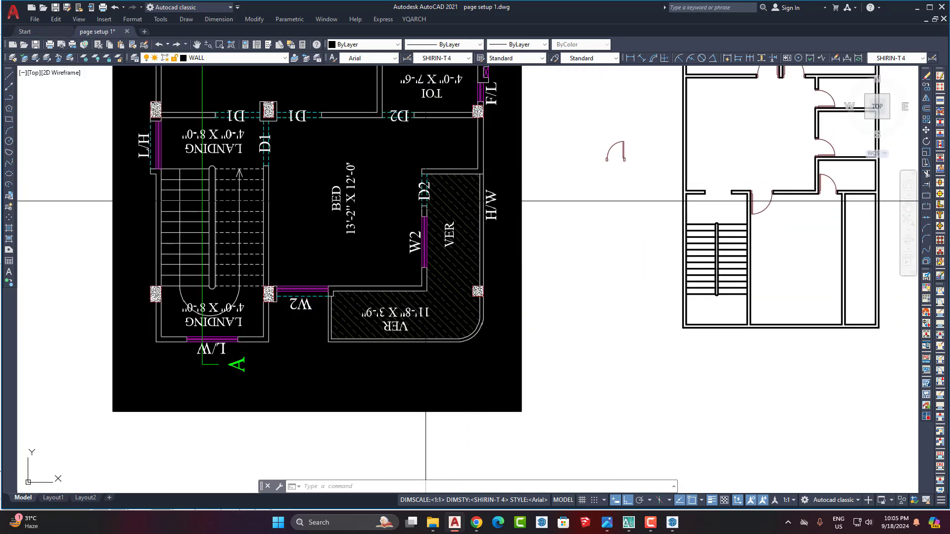
{"action": "scroll", "coordinate": [425, 201], "scroll_direction": "down", "scroll_amount": 2}
{"action": "middle_click_drag", "start_coordinate": [567, 265], "coordinate": [549, 268]}
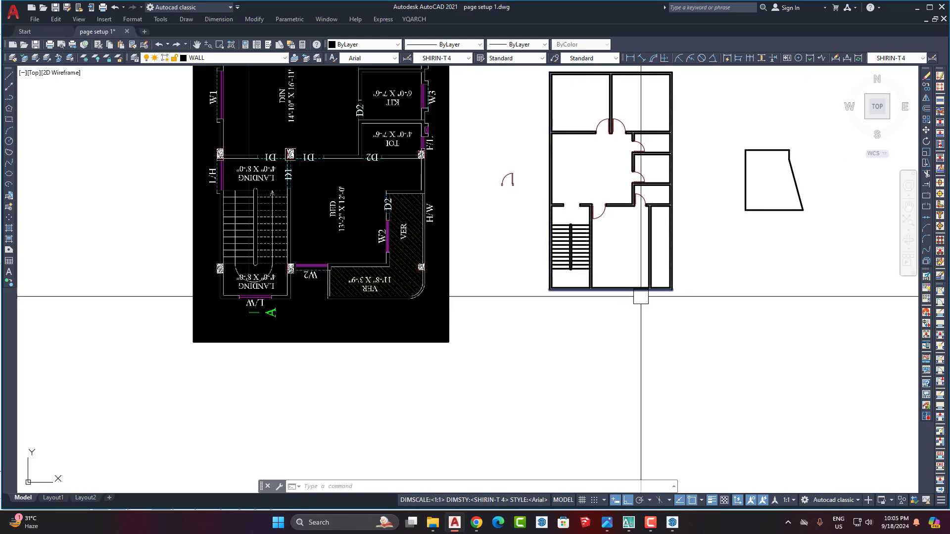
{"action": "scroll", "coordinate": [564, 285], "scroll_direction": "down", "scroll_amount": 4}
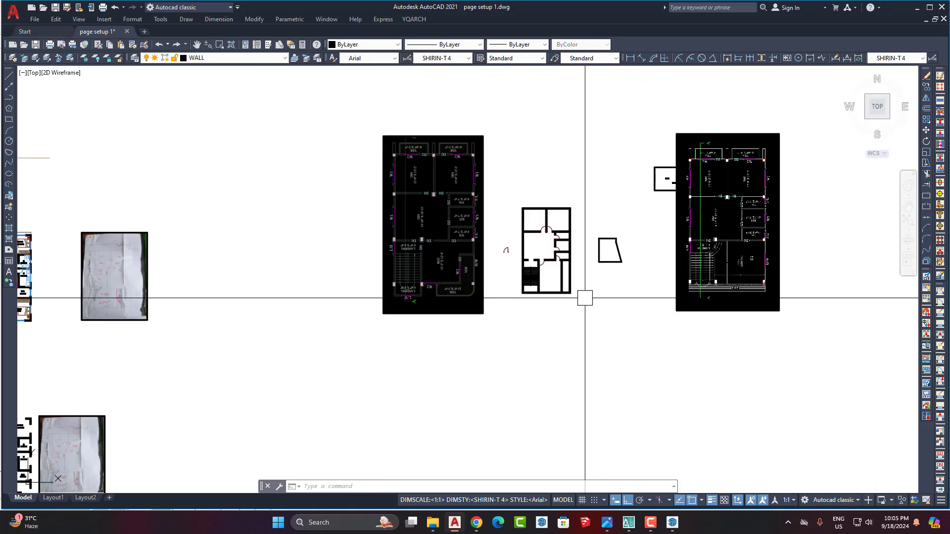
{"action": "scroll", "coordinate": [458, 288], "scroll_direction": "up", "scroll_amount": 3}
{"action": "scroll", "coordinate": [386, 290], "scroll_direction": "down", "scroll_amount": 3}
{"action": "scroll", "coordinate": [391, 287], "scroll_direction": "up", "scroll_amount": 3}
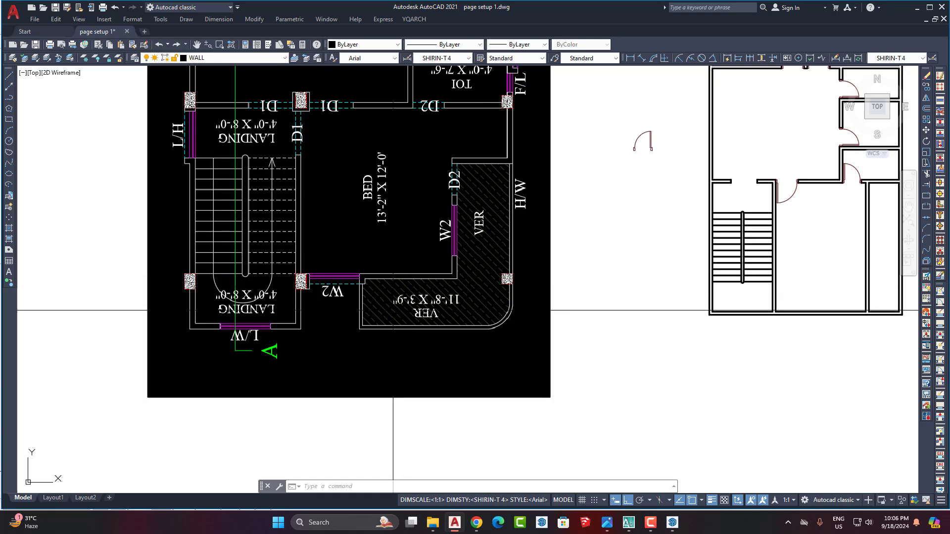
{"action": "scroll", "coordinate": [381, 281], "scroll_direction": "down", "scroll_amount": 3}
{"action": "scroll", "coordinate": [655, 290], "scroll_direction": "up", "scroll_amount": 5}
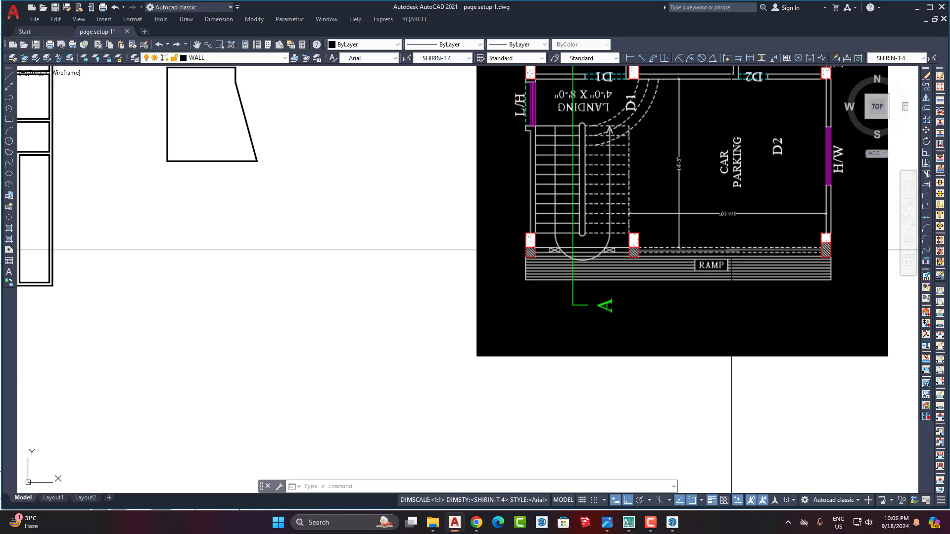
{"action": "scroll", "coordinate": [772, 295], "scroll_direction": "down", "scroll_amount": 5}
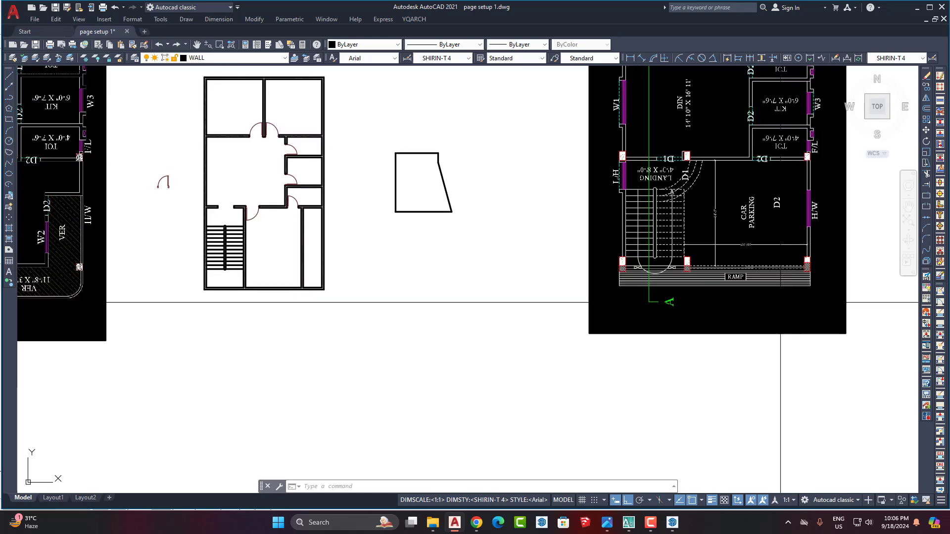
{"action": "scroll", "coordinate": [562, 286], "scroll_direction": "up", "scroll_amount": 5}
{"action": "middle_click_drag", "start_coordinate": [531, 238], "coordinate": [565, 264]}
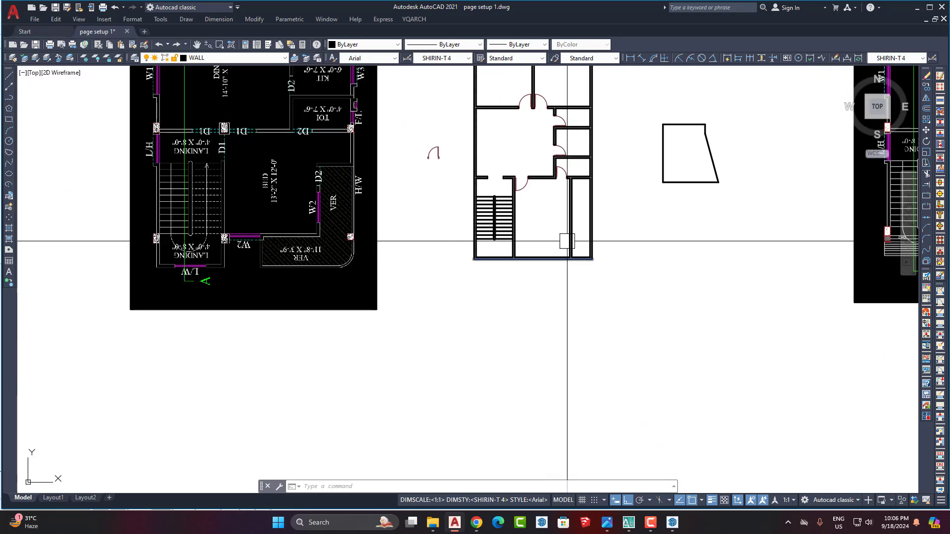
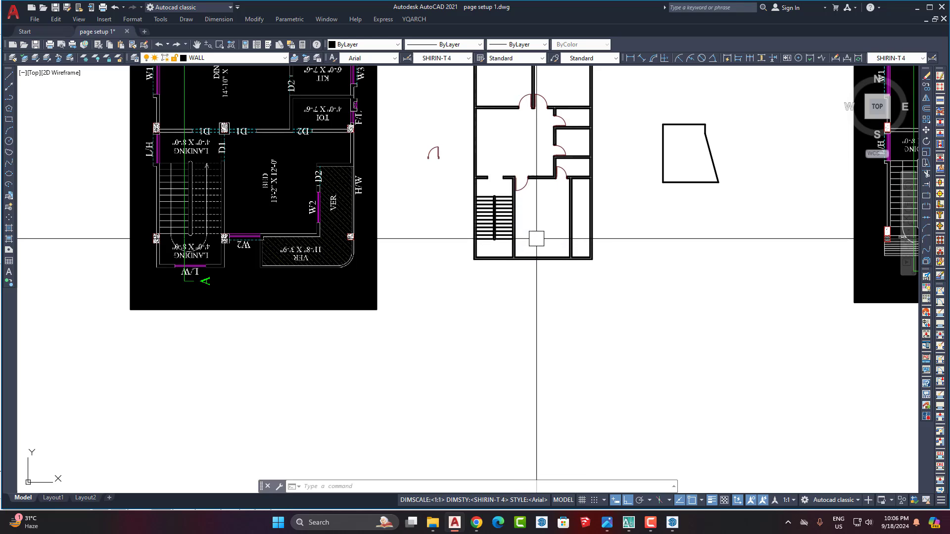
{"action": "scroll", "coordinate": [537, 239], "scroll_direction": "up", "scroll_amount": 3}
{"action": "scroll", "coordinate": [540, 233], "scroll_direction": "down", "scroll_amount": 3}
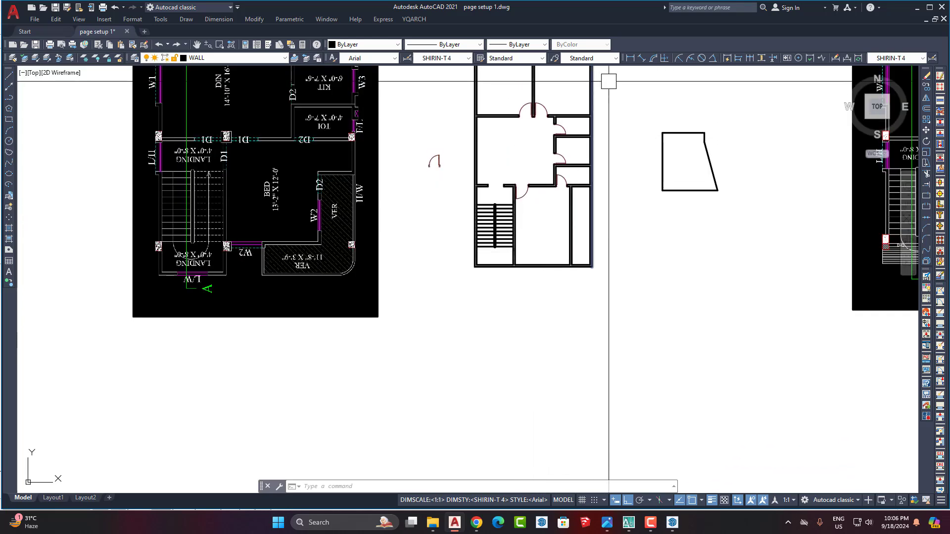
Measure the vertical distance across the lower bedroom, from its upper wall to its lower wall, without placing a dimension.
{"action": "left_click", "coordinate": [630, 59]}
{"action": "scroll", "coordinate": [540, 208], "scroll_direction": "up", "scroll_amount": 4}
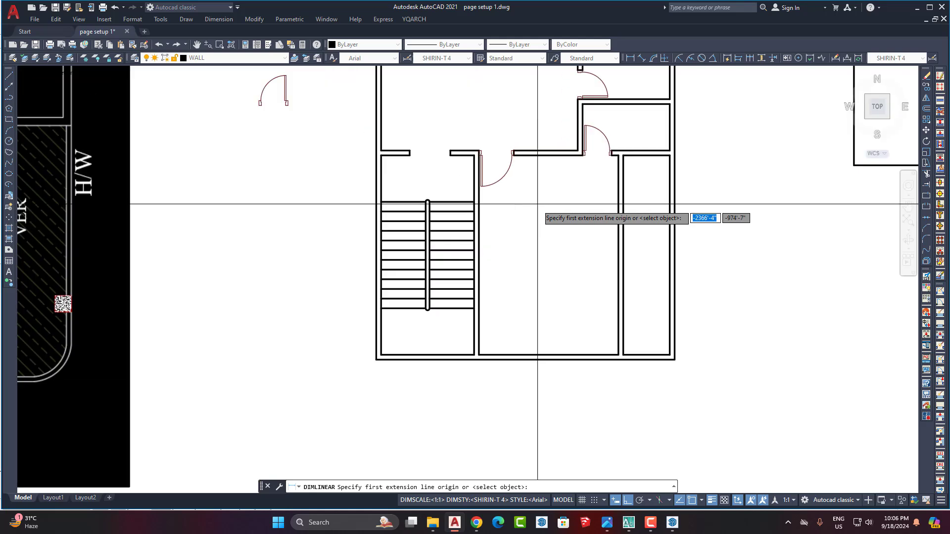
{"action": "left_click", "coordinate": [548, 154]}
{"action": "left_click", "coordinate": [549, 356]}
{"action": "scroll", "coordinate": [541, 252], "scroll_direction": "up", "scroll_amount": 2}
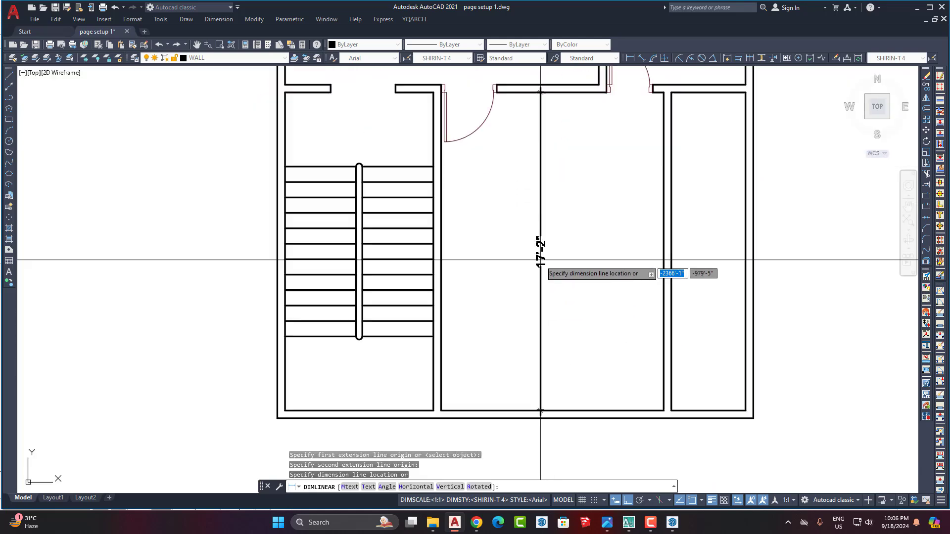
{"action": "scroll", "coordinate": [541, 257], "scroll_direction": "down", "scroll_amount": 4}
{"action": "key", "text": "Escape"}
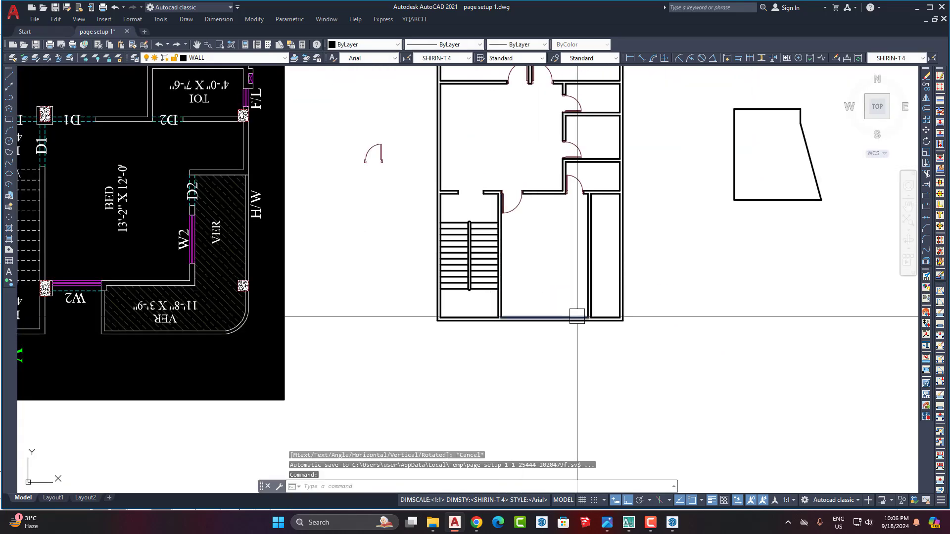
Draw a horizontal line from the right end of the lowest stair tread across the bedroom to its right wall.
{"action": "scroll", "coordinate": [502, 308], "scroll_direction": "up", "scroll_amount": 5}
{"action": "middle_click_drag", "start_coordinate": [544, 287], "coordinate": [512, 306]}
{"action": "type", "text": "l"}
{"action": "key", "text": "Return"}
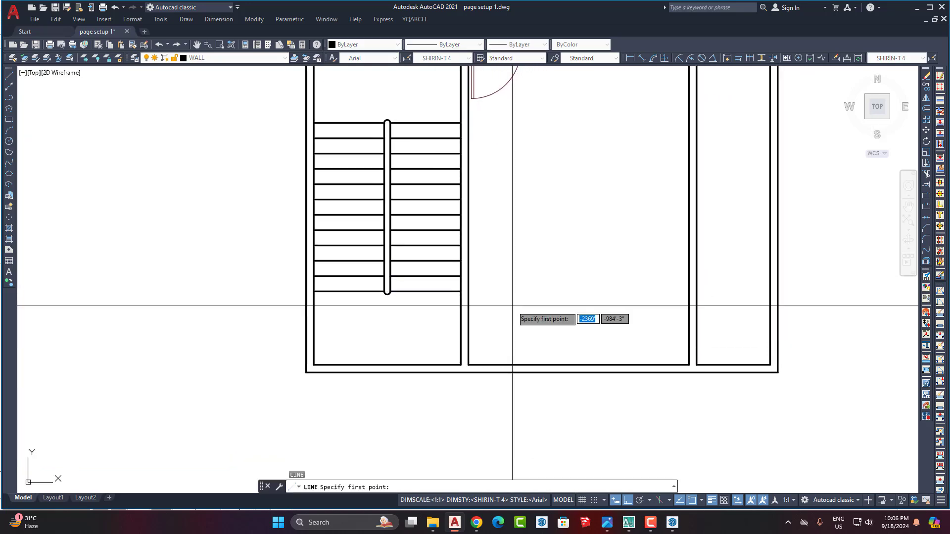
{"action": "left_click", "coordinate": [461, 290]}
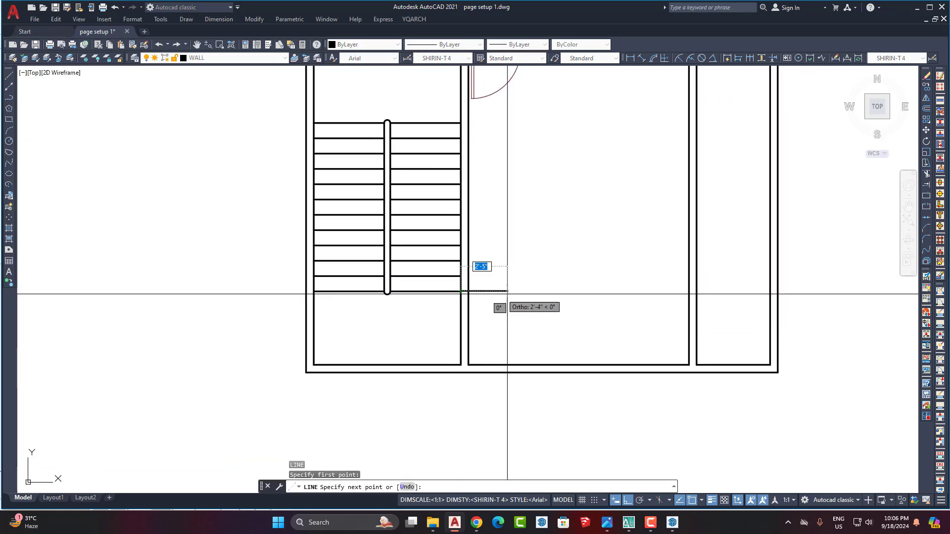
{"action": "left_click", "coordinate": [685, 291]}
{"action": "key", "text": "Return"}
{"action": "scroll", "coordinate": [578, 311], "scroll_direction": "down", "scroll_amount": 5}
{"action": "scroll", "coordinate": [578, 311], "scroll_direction": "up", "scroll_amount": 3}
{"action": "scroll", "coordinate": [577, 310], "scroll_direction": "down", "scroll_amount": 3}
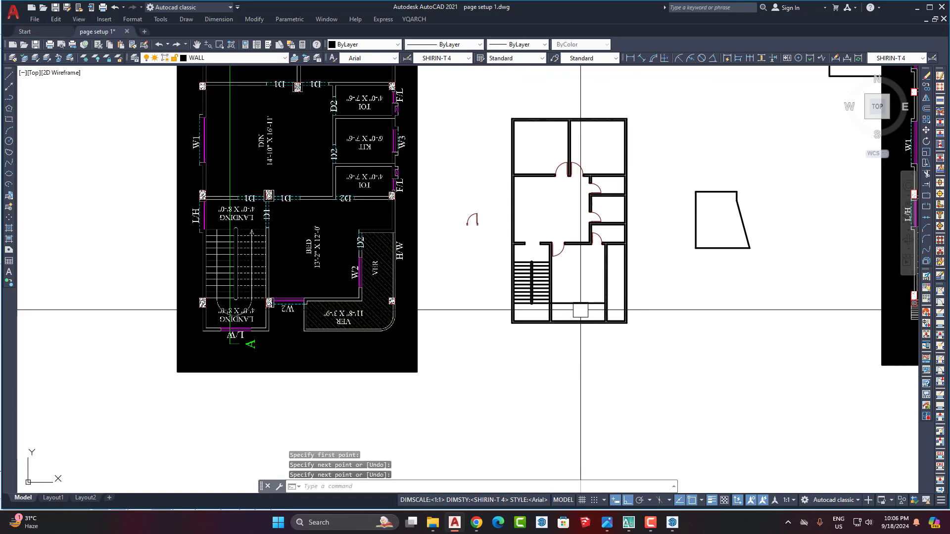
Offset the new horizontal line 5 downward to form the bedroom's lower wall.
{"action": "scroll", "coordinate": [228, 297], "scroll_direction": "up", "scroll_amount": 6}
{"action": "scroll", "coordinate": [231, 279], "scroll_direction": "down", "scroll_amount": 4}
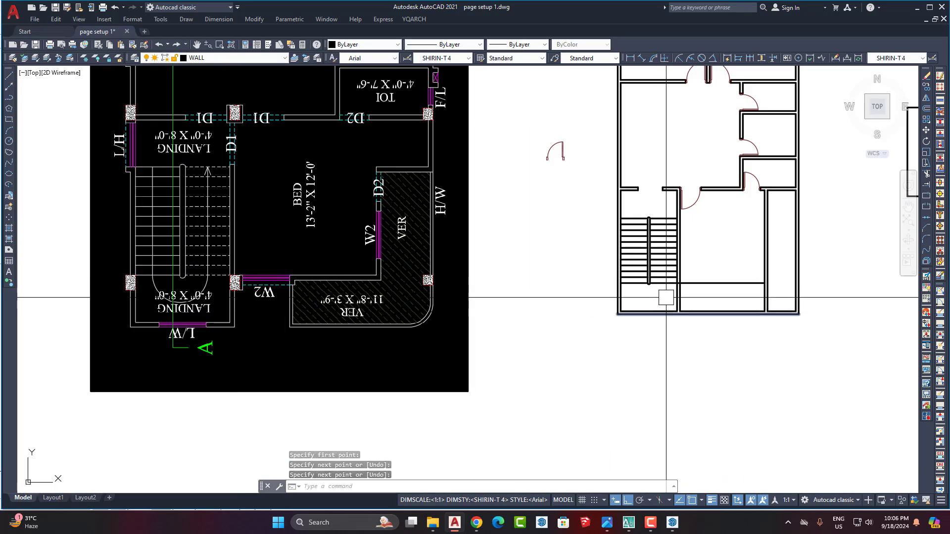
{"action": "scroll", "coordinate": [564, 258], "scroll_direction": "up", "scroll_amount": 6}
{"action": "scroll", "coordinate": [568, 329], "scroll_direction": "down", "scroll_amount": 2}
{"action": "type", "text": "o"}
{"action": "key", "text": "Return"}
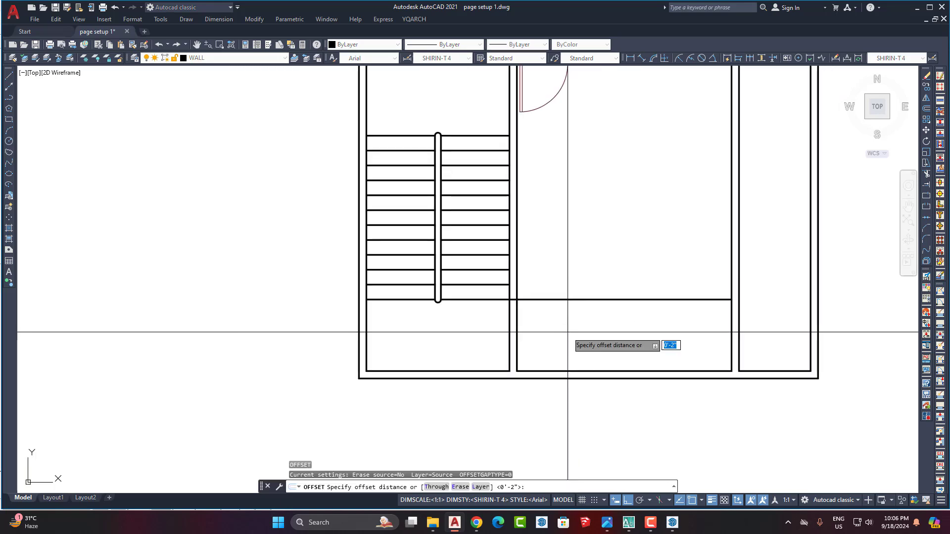
{"action": "key", "text": "Escape"}
{"action": "key", "text": "Return"}
{"action": "type", "text": "5"}
{"action": "key", "text": "Return"}
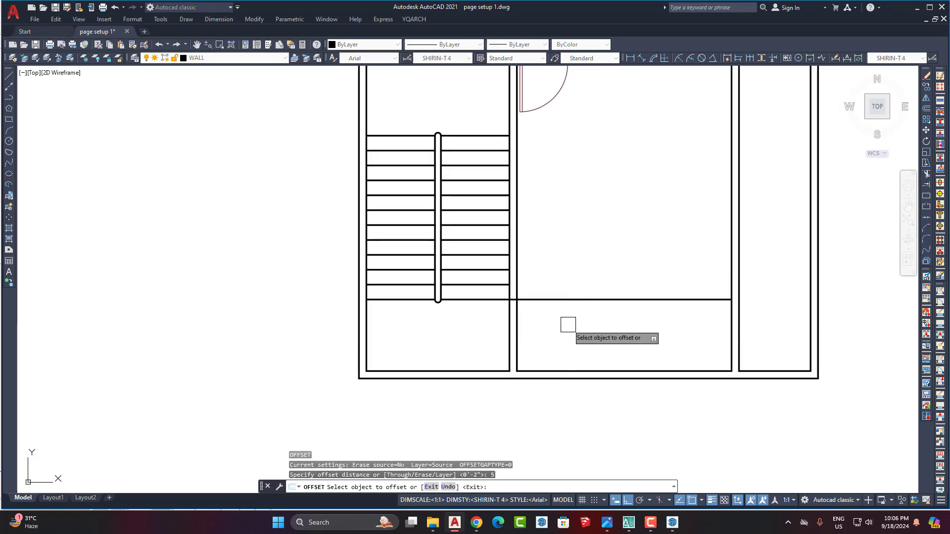
{"action": "left_click", "coordinate": [569, 299]}
{"action": "left_click", "coordinate": [586, 349]}
{"action": "key", "text": "Escape"}
{"action": "middle_click_drag", "start_coordinate": [663, 333], "coordinate": [568, 333]}
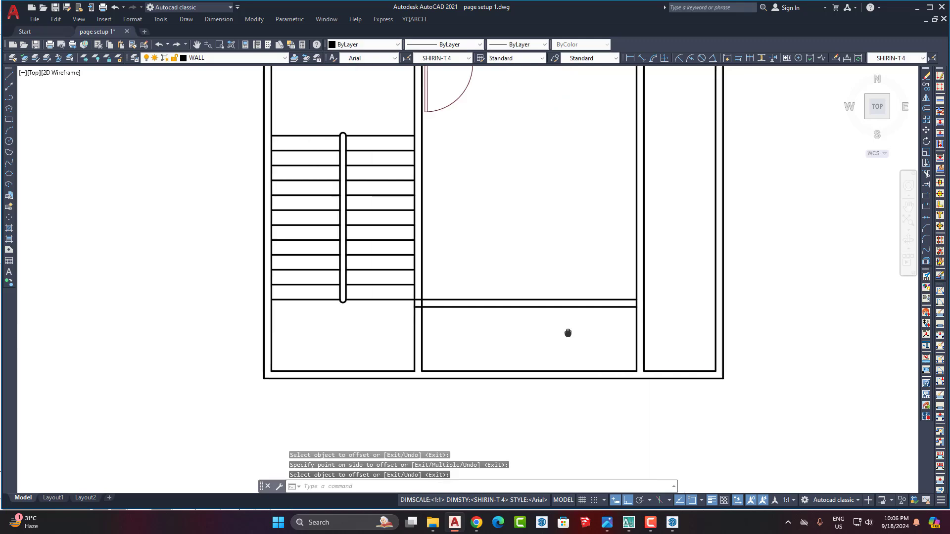
Extend both new wall lines at their right ends to the far face of the bedroom's right wall.
{"action": "scroll", "coordinate": [568, 333], "scroll_direction": "up", "scroll_amount": 5}
{"action": "type", "text": "e"}
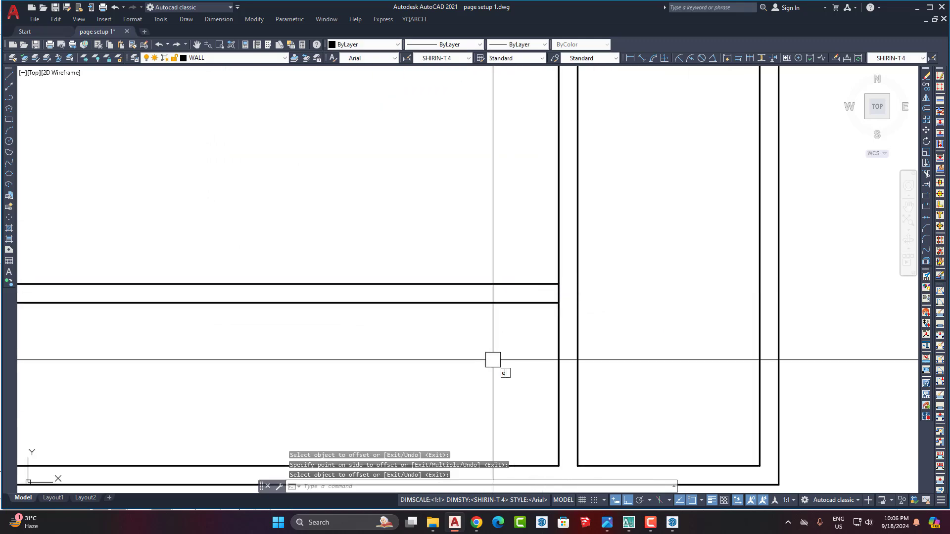
{"action": "key", "text": "Return"}
{"action": "left_click_drag", "start_coordinate": [534, 234], "coordinate": [539, 333]}
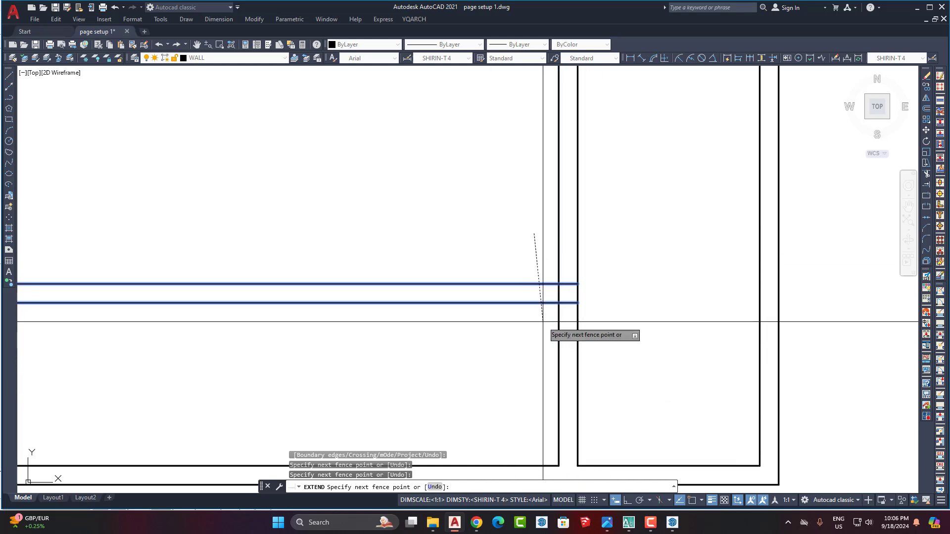
{"action": "key", "text": "Return"}
{"action": "scroll", "coordinate": [584, 295], "scroll_direction": "down", "scroll_amount": 4}
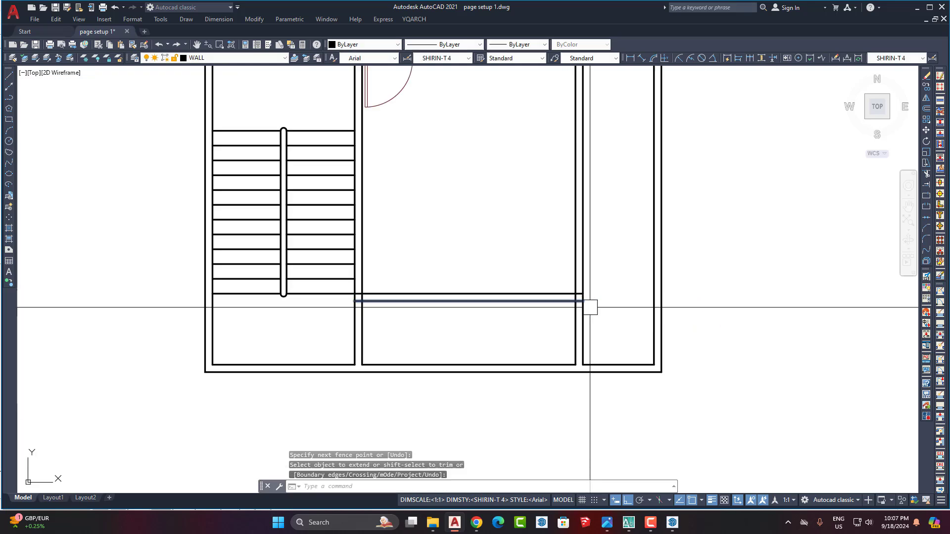
{"action": "left_click", "coordinate": [553, 305]}
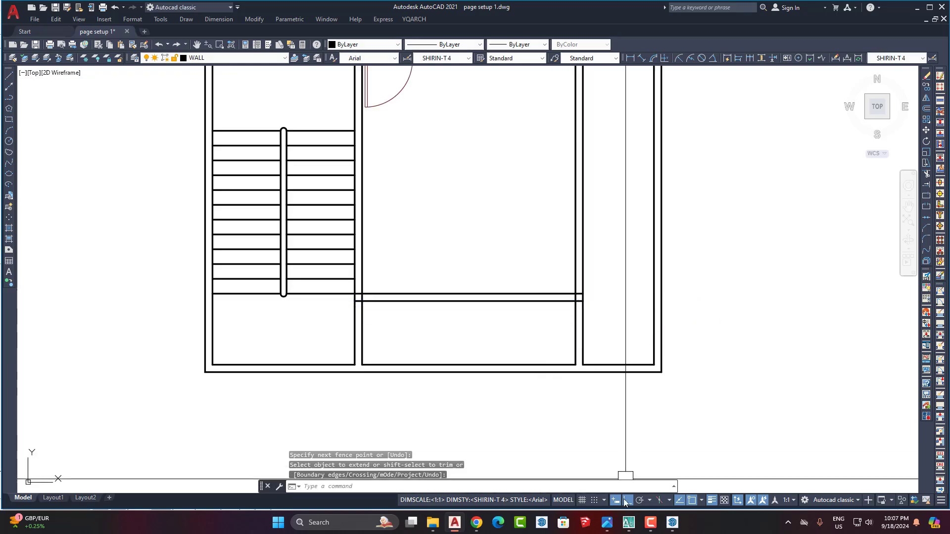
Switch to AutoCAD 2007 and extend the three upper horizontal lines left to the block's right edge, selecting the middle one.
{"action": "left_click", "coordinate": [628, 523]}
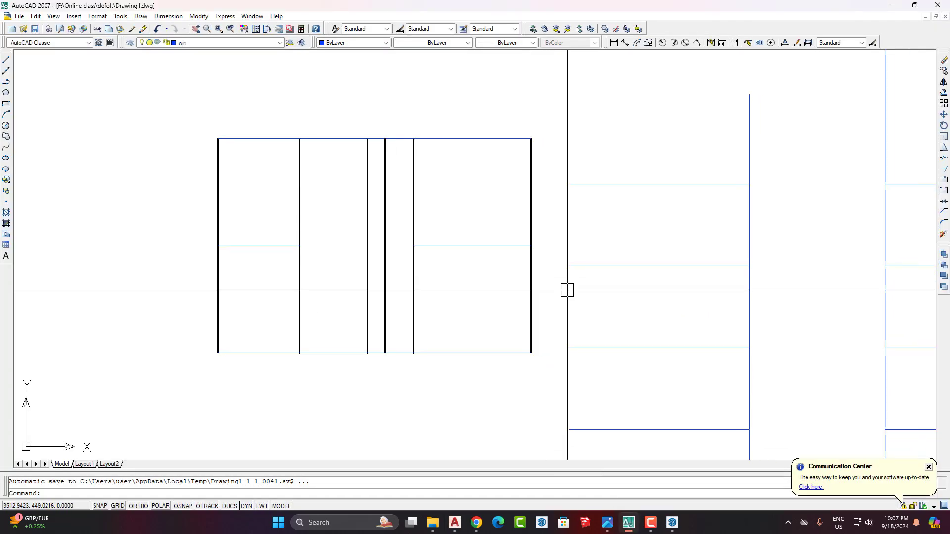
{"action": "type", "text": "ex"}
{"action": "key", "text": "Return"}
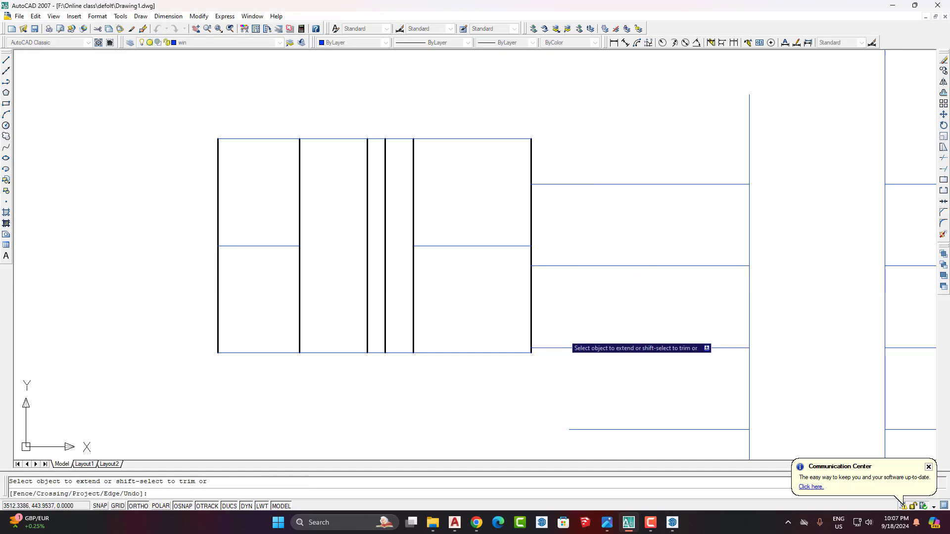
{"action": "key", "text": "Escape"}
{"action": "middle_click_drag", "start_coordinate": [549, 292], "coordinate": [549, 278]}
{"action": "left_click", "coordinate": [571, 251]}
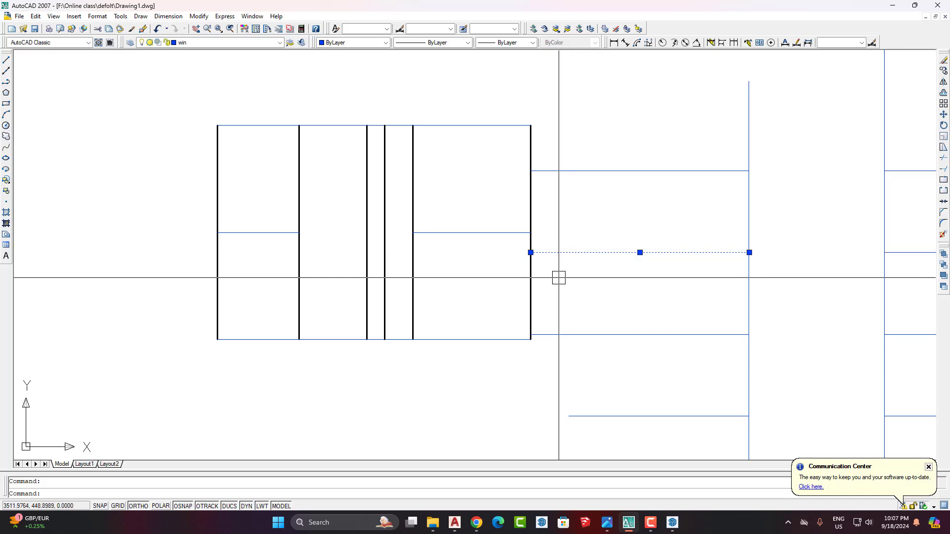
Undo the last extension, then extend the three upper horizontal lines left to the block's right edge again.
{"action": "key", "text": "Escape"}
{"action": "scroll", "coordinate": [544, 255], "scroll_direction": "up", "scroll_amount": 2}
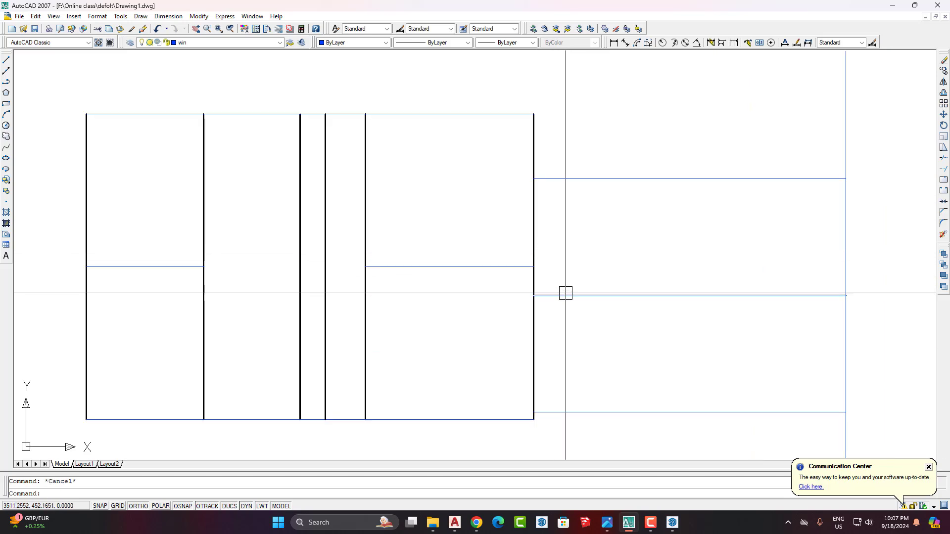
{"action": "key", "text": "ctrl+z"}
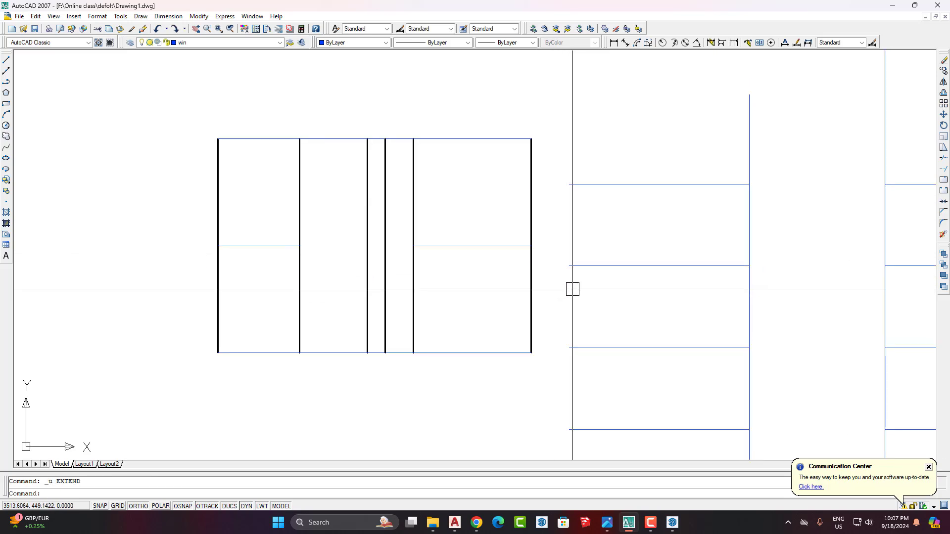
{"action": "key", "text": "Return"}
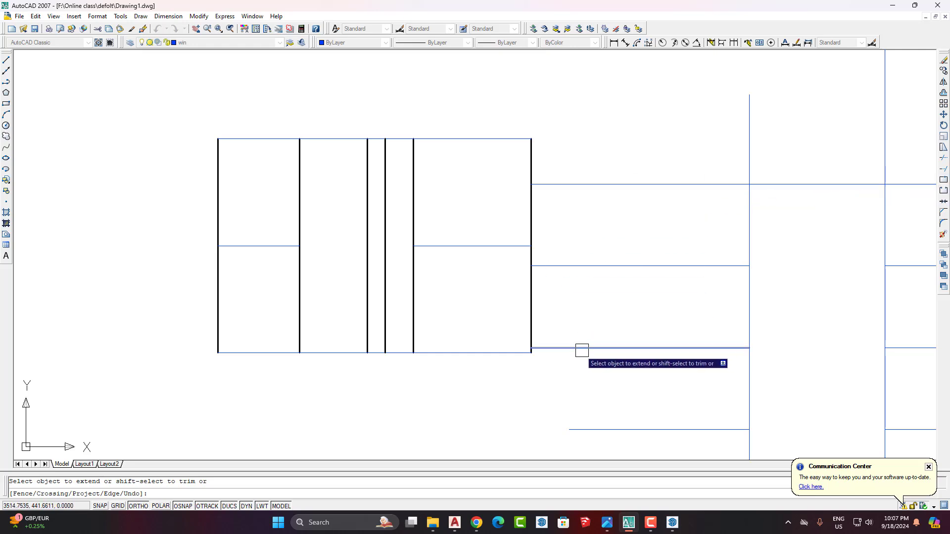
{"action": "key", "text": "Return"}
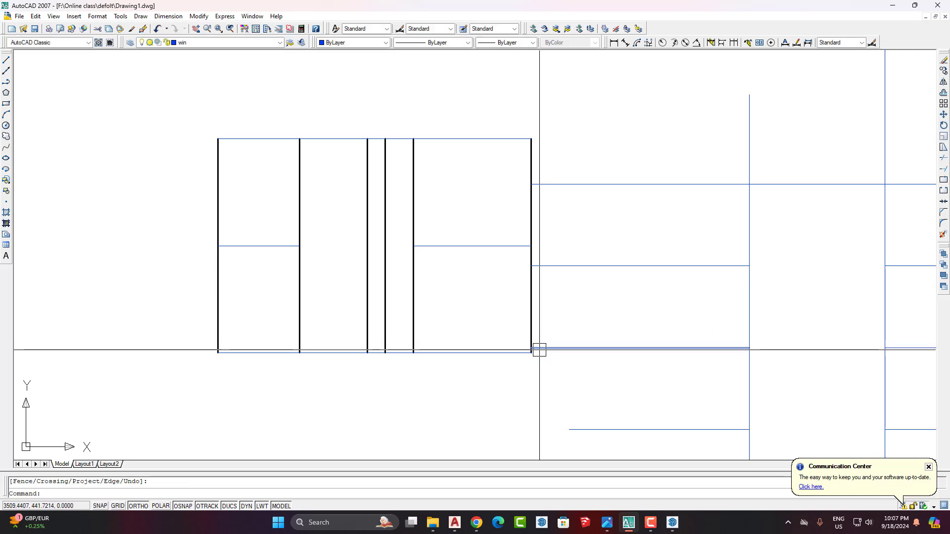
Shorten the block's right vertical edge from its lower end so it stops just above the third horizontal line.
{"action": "scroll", "coordinate": [538, 350], "scroll_direction": "up", "scroll_amount": 2}
{"action": "left_click", "coordinate": [543, 309]}
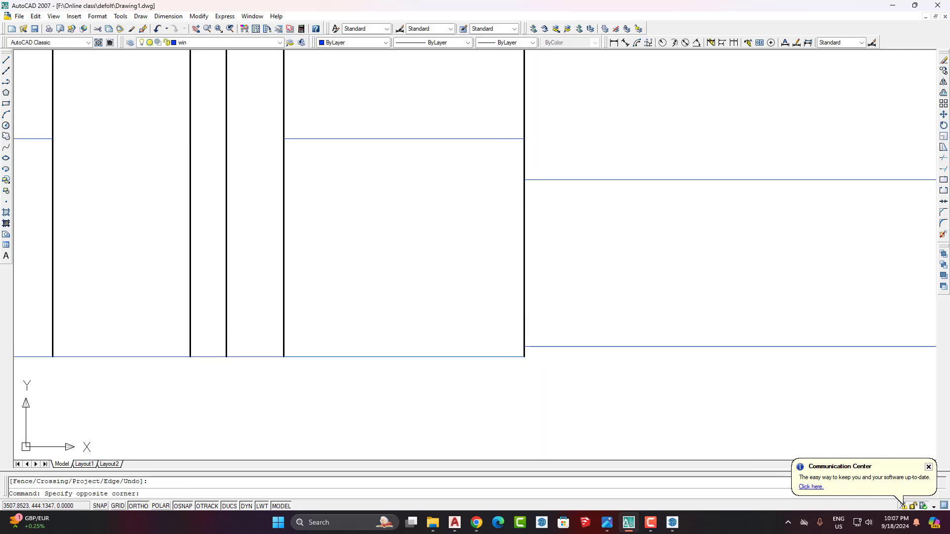
{"action": "left_click", "coordinate": [524, 357]}
{"action": "left_click", "coordinate": [524, 345]}
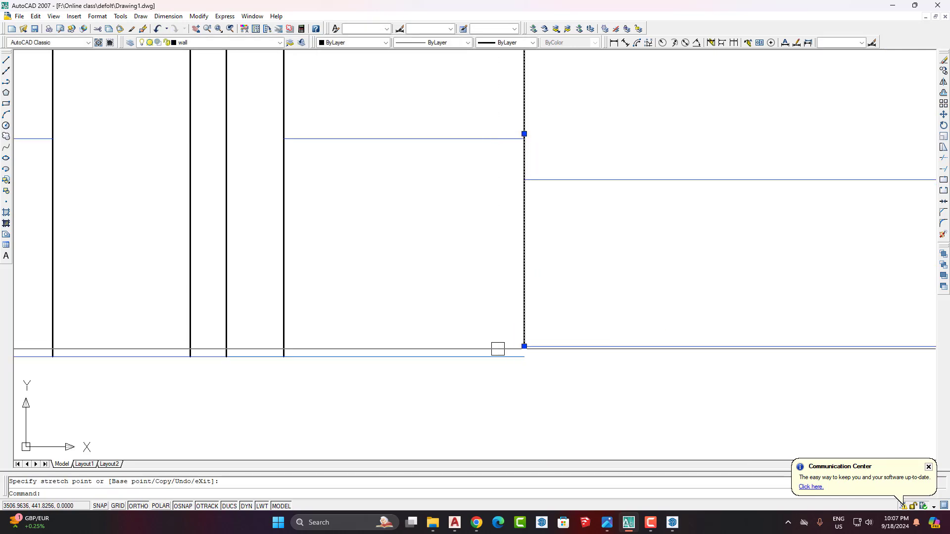
{"action": "scroll", "coordinate": [524, 343], "scroll_direction": "up", "scroll_amount": 3}
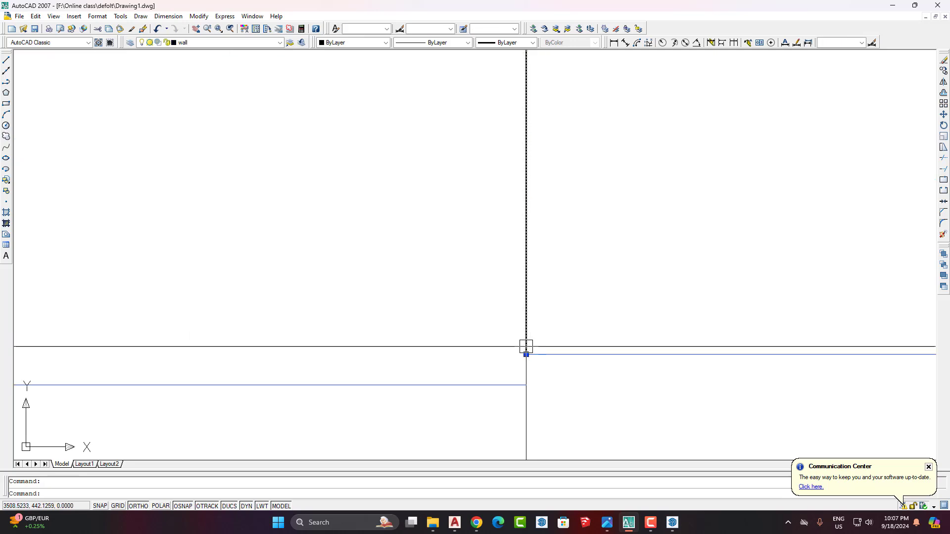
{"action": "left_click", "coordinate": [526, 354]}
{"action": "left_click", "coordinate": [526, 350]}
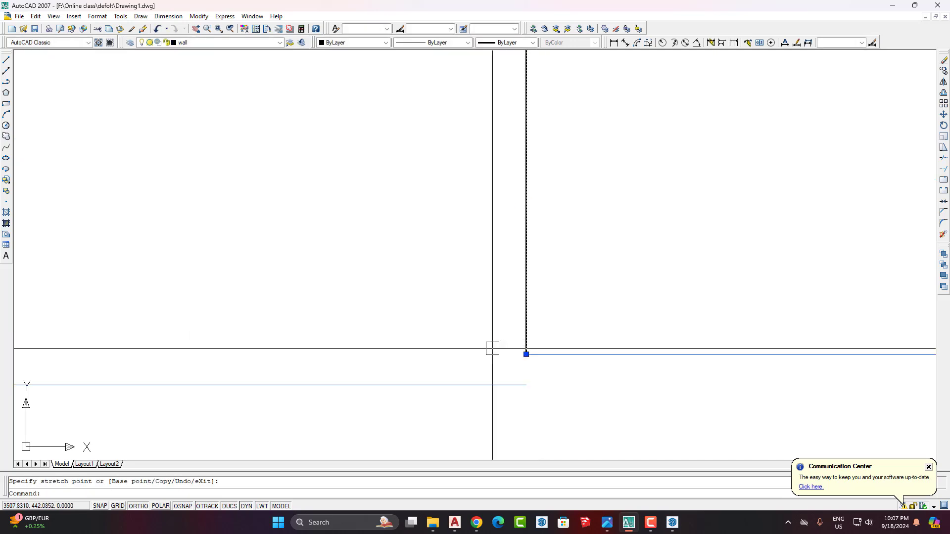
{"action": "left_click", "coordinate": [526, 354]}
{"action": "left_click", "coordinate": [526, 338]}
{"action": "key", "text": "Escape"}
Move the third horizontal line horizontally to the right, starting it at the first long vertical line.
{"action": "scroll", "coordinate": [475, 331], "scroll_direction": "down", "scroll_amount": 1}
{"action": "left_click", "coordinate": [531, 345]}
{"action": "scroll", "coordinate": [304, 269], "scroll_direction": "down", "scroll_amount": 4}
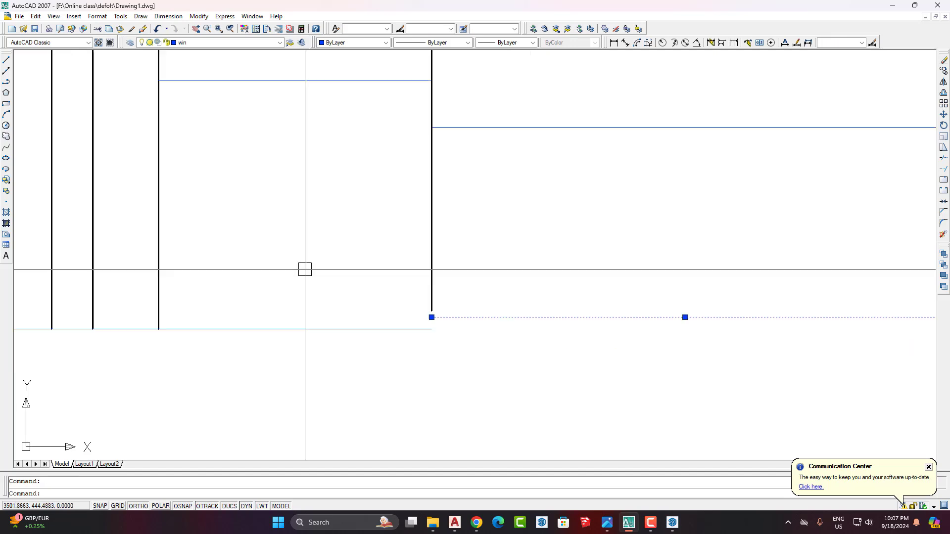
{"action": "scroll", "coordinate": [377, 294], "scroll_direction": "up", "scroll_amount": 1}
{"action": "type", "text": "m"}
{"action": "key", "text": "space"}
{"action": "left_click", "coordinate": [348, 293]}
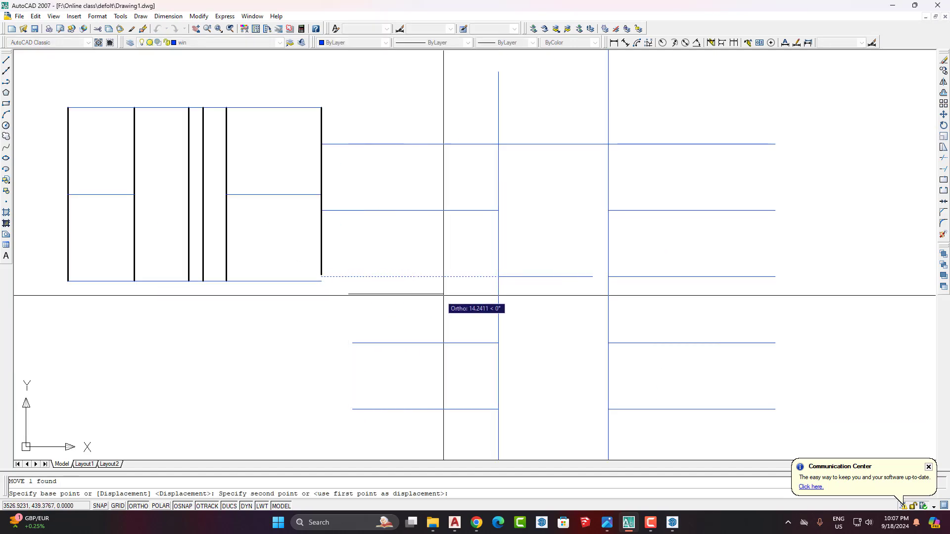
{"action": "left_click", "coordinate": [525, 293]}
{"action": "scroll", "coordinate": [337, 273], "scroll_direction": "up", "scroll_amount": 4}
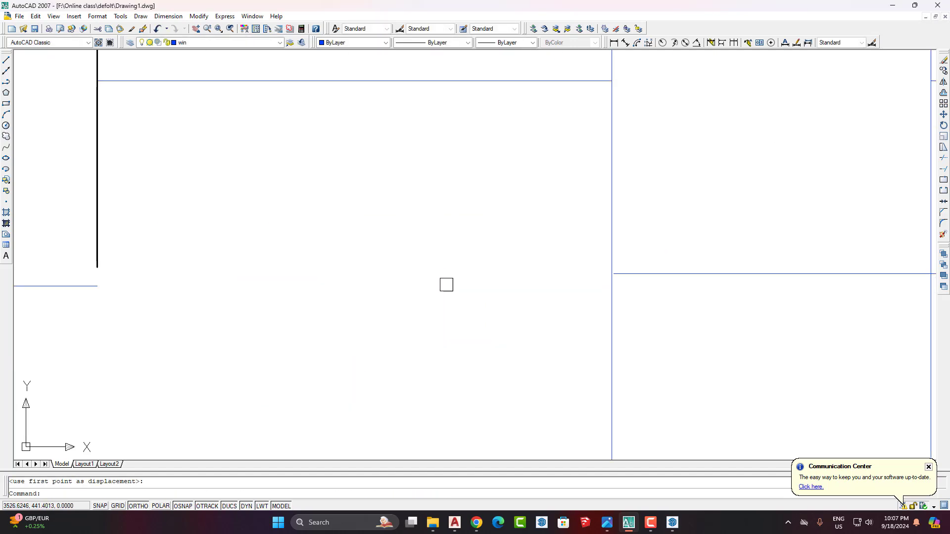
Stretch the moved line's left end a short distance left past the first long vertical line.
{"action": "left_click", "coordinate": [679, 275]}
{"action": "left_click", "coordinate": [614, 273]}
{"action": "key", "text": "Escape"}
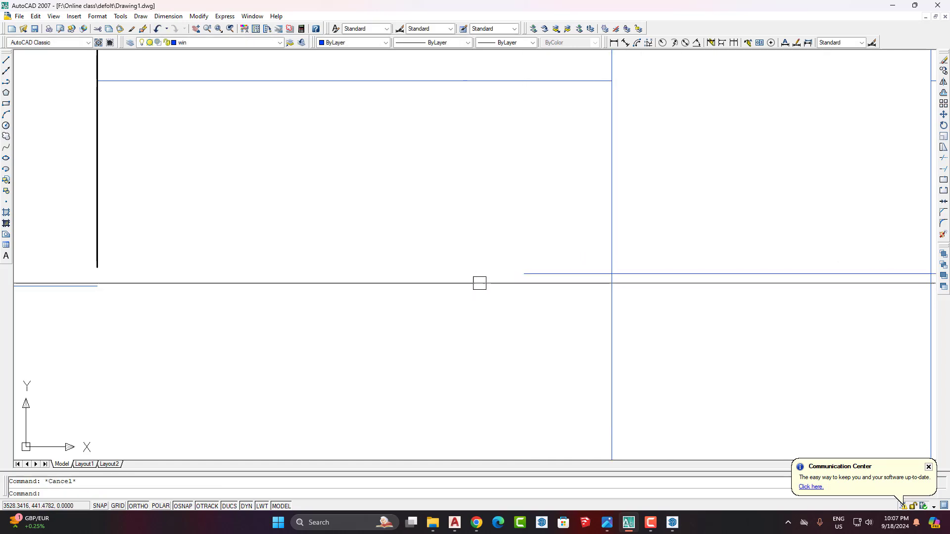
Extend the moved horizontal line left past the shortened edge to the block's nearest inner vertical line.
{"action": "scroll", "coordinate": [289, 240], "scroll_direction": "down", "scroll_amount": 2}
{"action": "type", "text": "ex"}
{"action": "key", "text": "Return"}
{"action": "key", "text": "Return"}
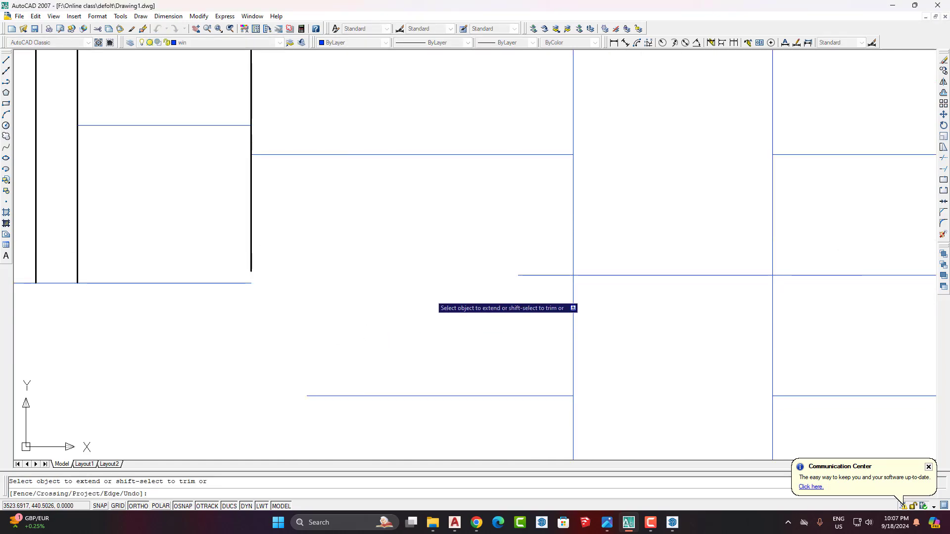
{"action": "key", "text": "Return"}
{"action": "middle_click_drag", "start_coordinate": [274, 276], "coordinate": [349, 303]}
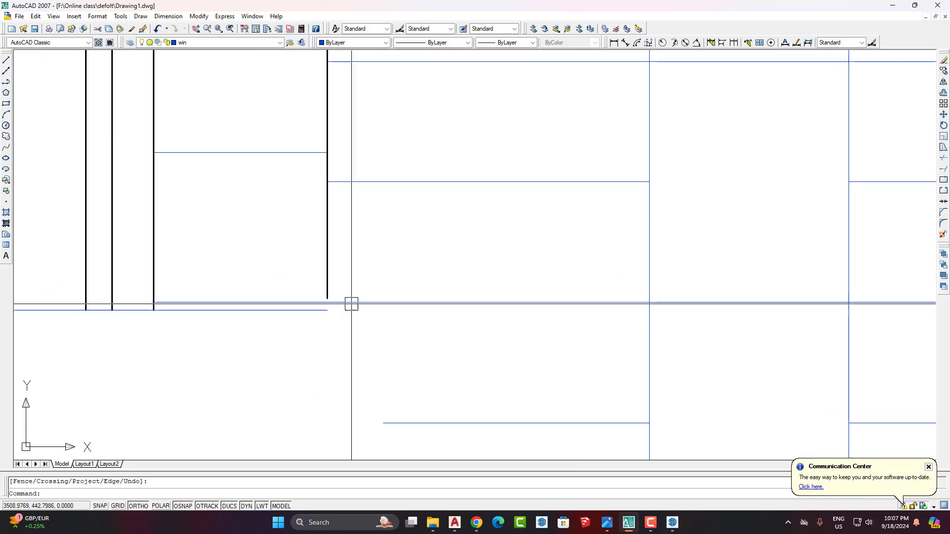
Erase the block's upper, middle and vertical lines except its right edge, and undo both the erasure and the previous extension.
{"action": "scroll", "coordinate": [440, 335], "scroll_direction": "down", "scroll_amount": 2}
{"action": "middle_click_drag", "start_coordinate": [440, 335], "coordinate": [541, 395]}
{"action": "left_click", "coordinate": [440, 334]}
{"action": "left_click", "coordinate": [150, 119]}
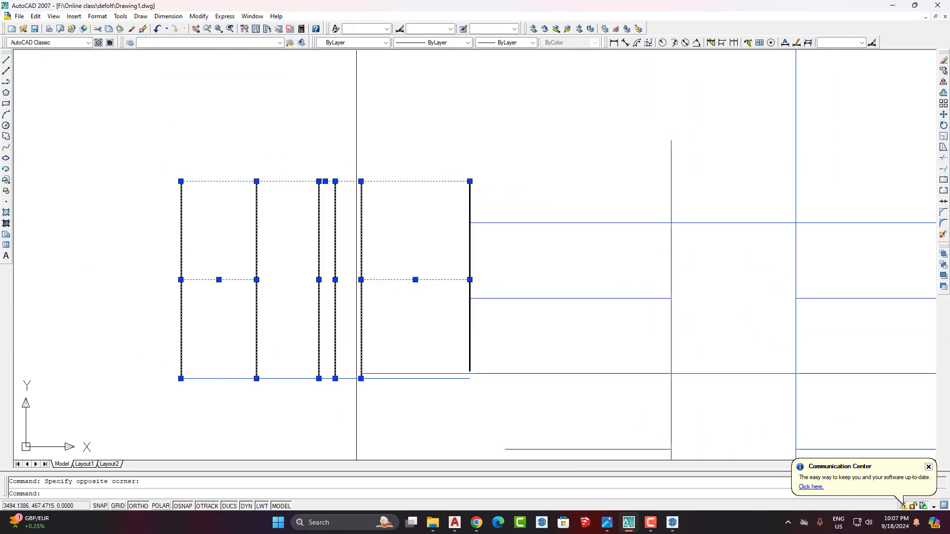
{"action": "key", "text": "Delete"}
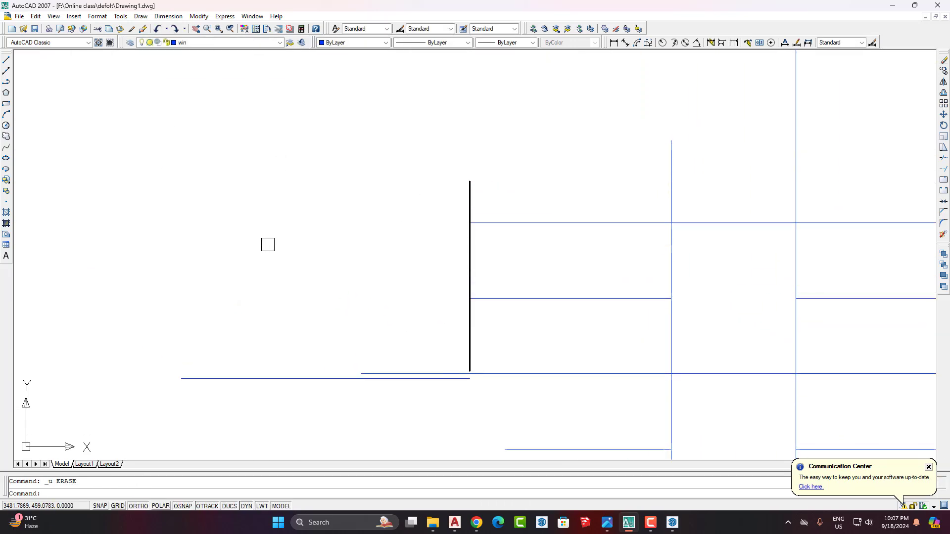
{"action": "key", "text": "ctrl+z"}
{"action": "key", "text": "ctrl+z"}
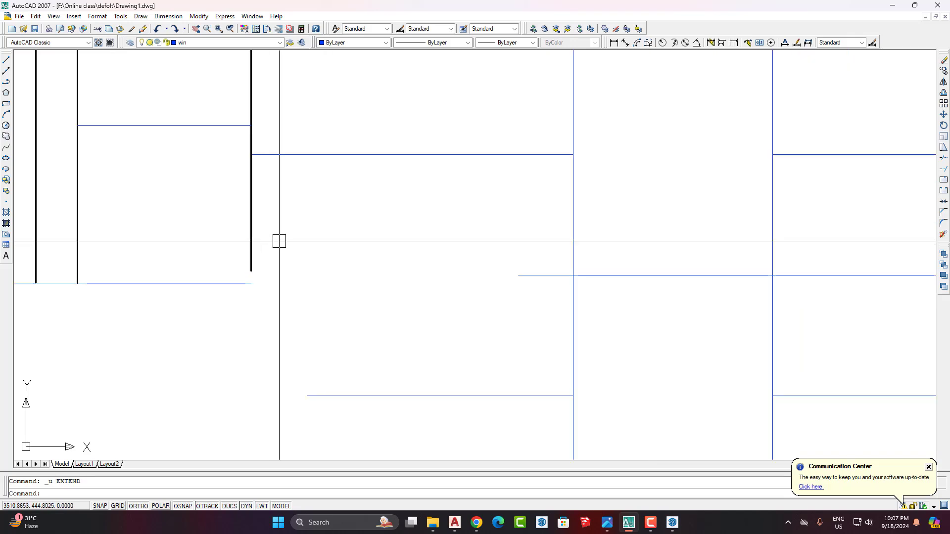
Erase all of the block's lines, including its bottom line, except the shortened right vertical edge.
{"action": "scroll", "coordinate": [417, 253], "scroll_direction": "down", "scroll_amount": 1}
{"action": "left_click", "coordinate": [276, 305]}
{"action": "middle_click_drag", "start_coordinate": [230, 231], "coordinate": [334, 342]}
{"action": "left_click", "coordinate": [99, 152]}
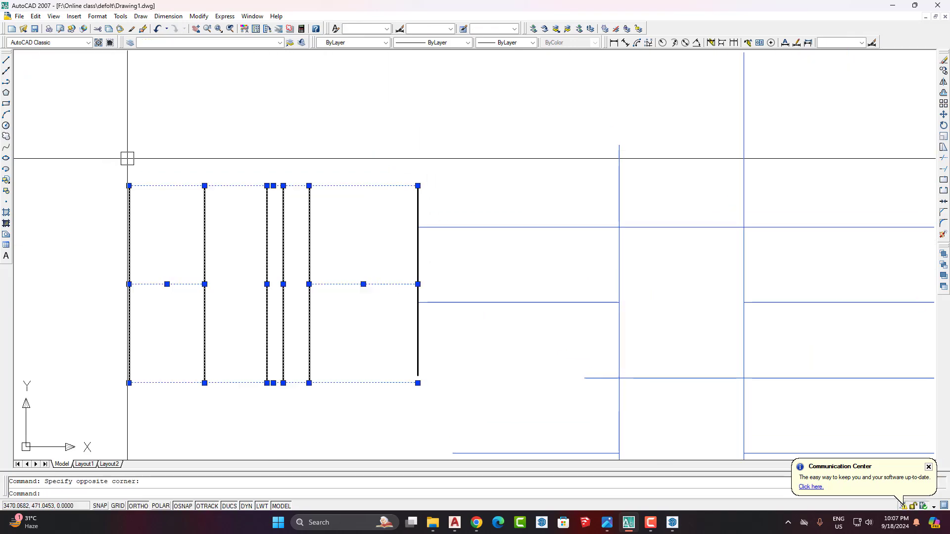
{"action": "key", "text": "Delete"}
Try to extend the third horizontal line left with only the shortened vertical edge remaining.
{"action": "middle_click_drag", "start_coordinate": [454, 354], "coordinate": [354, 235]}
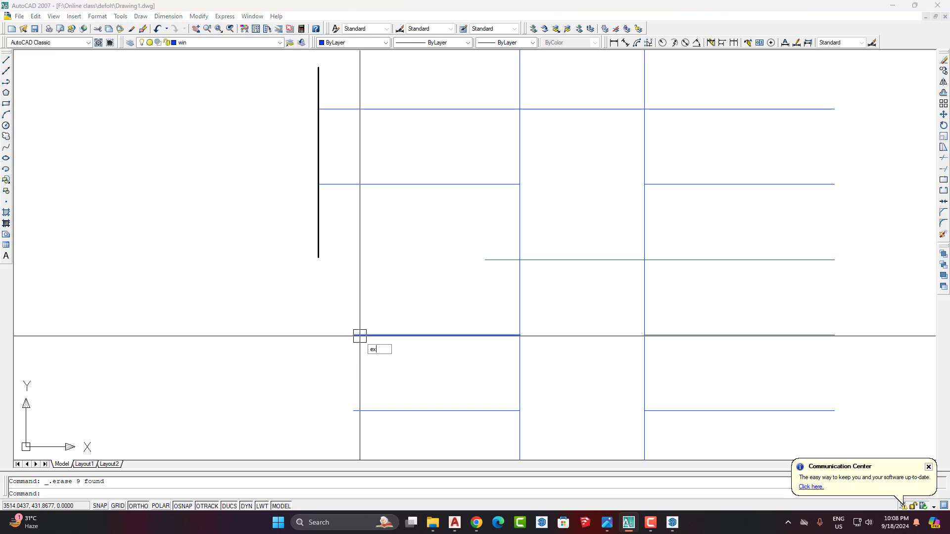
{"action": "key", "text": "Return"}
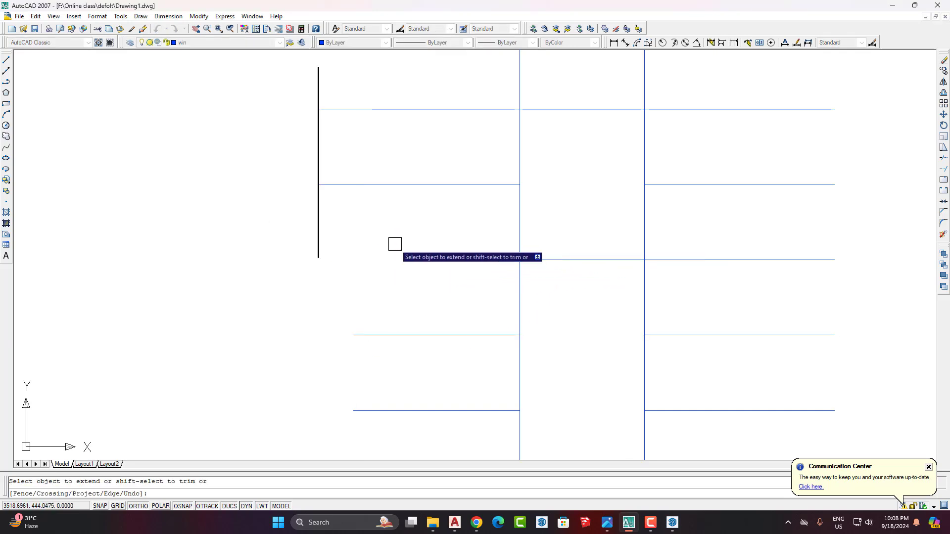
{"action": "key", "text": "Escape"}
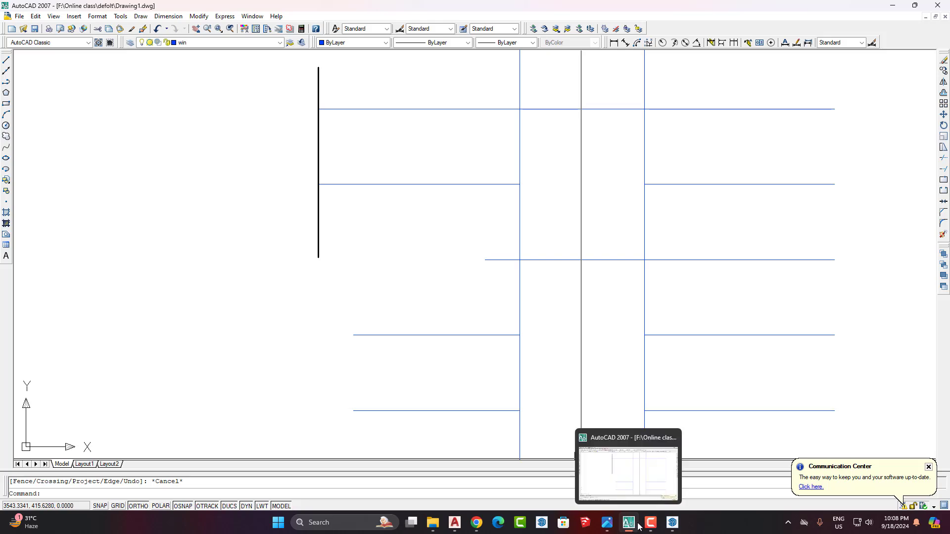
Switch to AutoCAD 2021 and trim the bedroom's new lower wall where it meets the stair-side wall.
{"action": "left_click", "coordinate": [454, 523]}
{"action": "scroll", "coordinate": [476, 236], "scroll_direction": "down", "scroll_amount": 5}
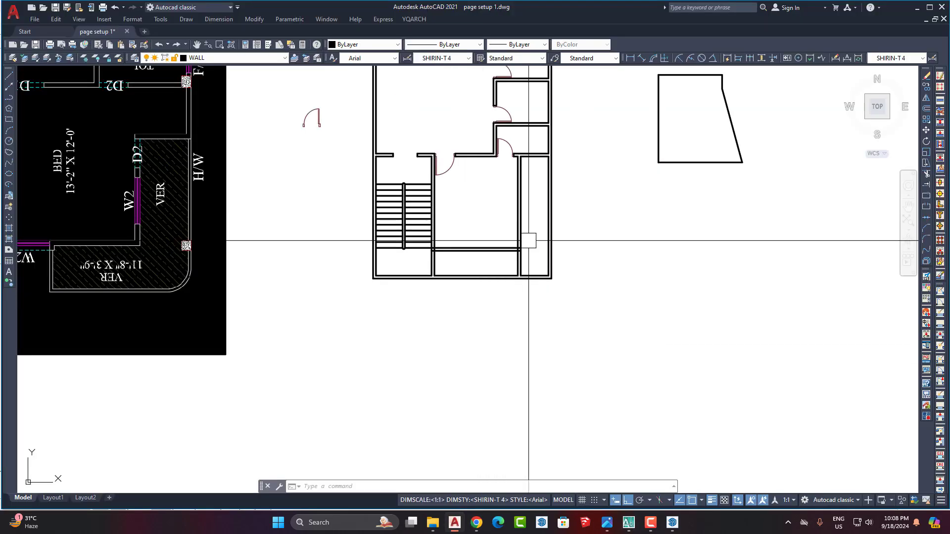
{"action": "scroll", "coordinate": [497, 292], "scroll_direction": "up", "scroll_amount": 7}
{"action": "type", "text": "t"}
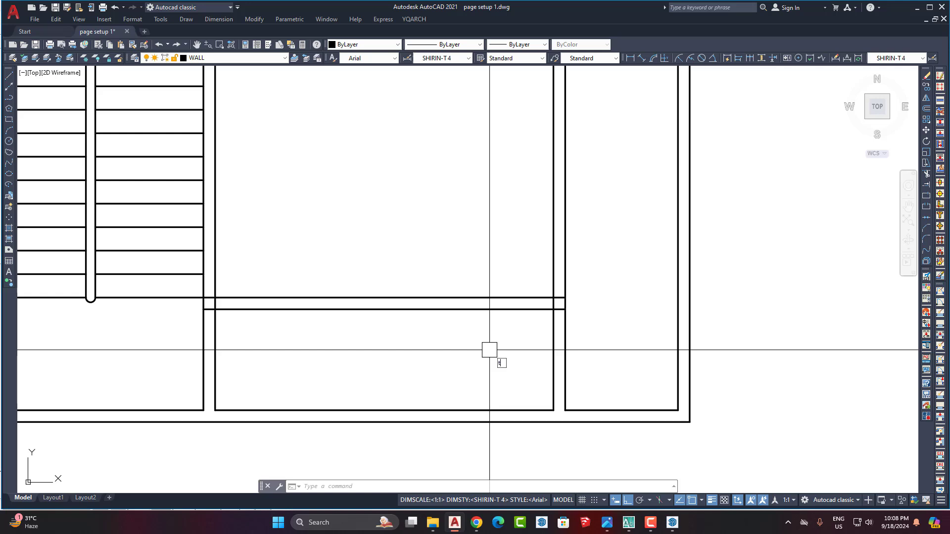
{"action": "type", "text": "r"}
{"action": "key", "text": "Return"}
{"action": "scroll", "coordinate": [212, 317], "scroll_direction": "up", "scroll_amount": 3}
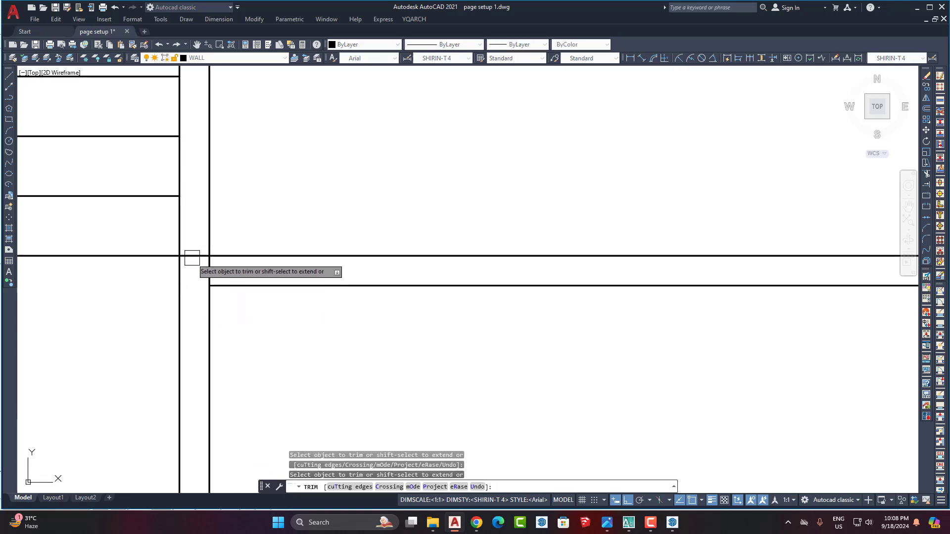
{"action": "scroll", "coordinate": [395, 283], "scroll_direction": "down", "scroll_amount": 3}
Trim the lower wall's upper line inside the bedroom's right wall and undo that trim.
{"action": "scroll", "coordinate": [668, 282], "scroll_direction": "up", "scroll_amount": 5}
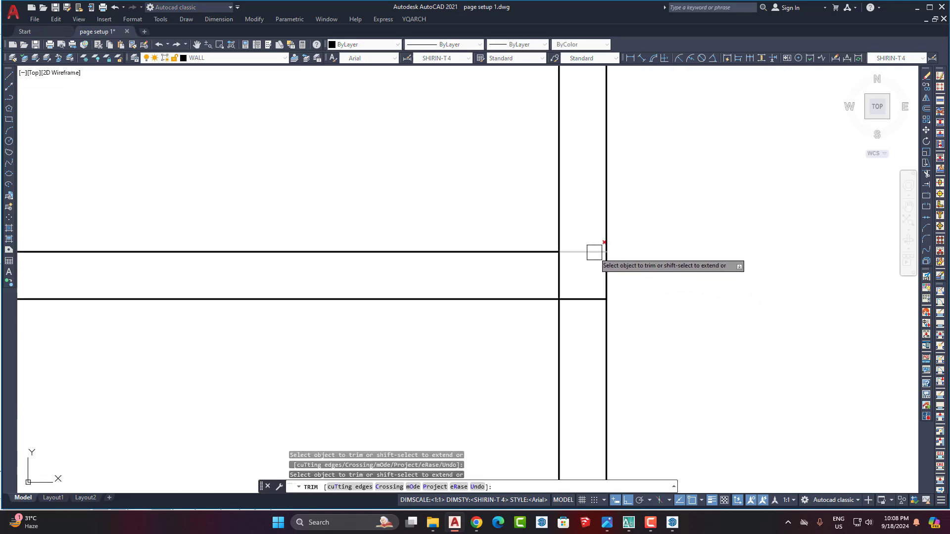
{"action": "scroll", "coordinate": [574, 308], "scroll_direction": "down", "scroll_amount": 3}
{"action": "key", "text": "ctrl+z"}
{"action": "key", "text": "ctrl+z"}
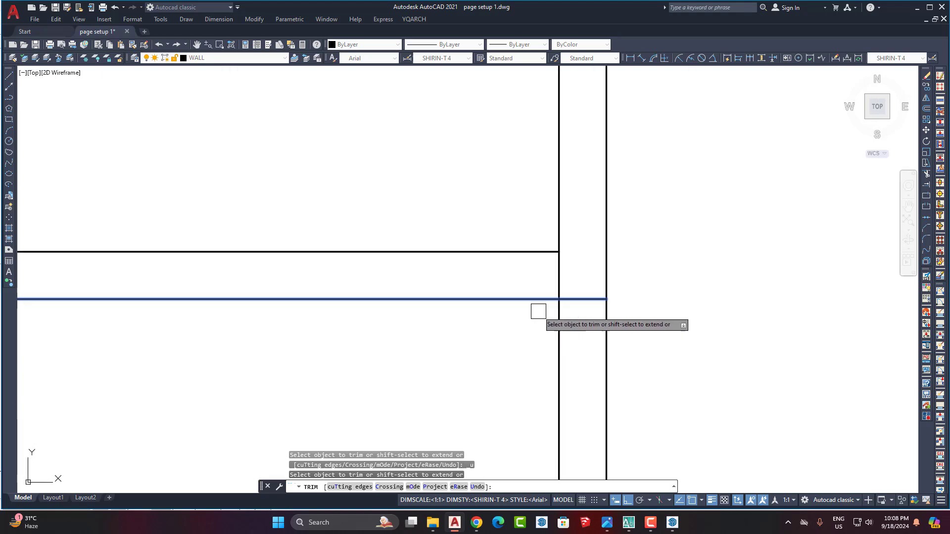
Trim the bedroom's right wall below the new lower wall and clean the overlapping lines at their corner.
{"action": "scroll", "coordinate": [539, 310], "scroll_direction": "down", "scroll_amount": 3}
{"action": "scroll", "coordinate": [564, 316], "scroll_direction": "up", "scroll_amount": 4}
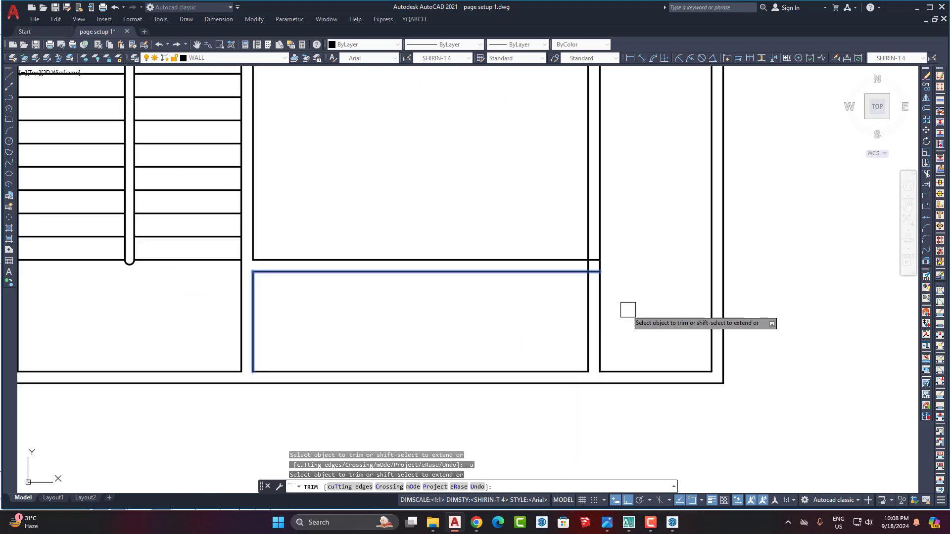
{"action": "left_click", "coordinate": [628, 311]}
{"action": "key", "text": "Return"}
{"action": "scroll", "coordinate": [562, 269], "scroll_direction": "up", "scroll_amount": 3}
{"action": "scroll", "coordinate": [596, 269], "scroll_direction": "down", "scroll_amount": 5}
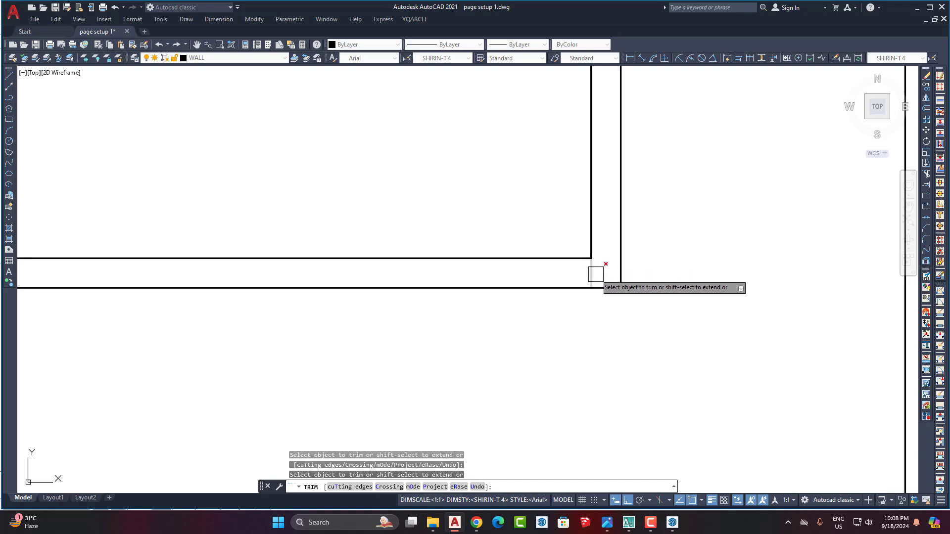
{"action": "key", "text": "Return"}
Join the two separated inner line segments of the bottom outer wall into one line across the gap.
{"action": "scroll", "coordinate": [525, 312], "scroll_direction": "up", "scroll_amount": 5}
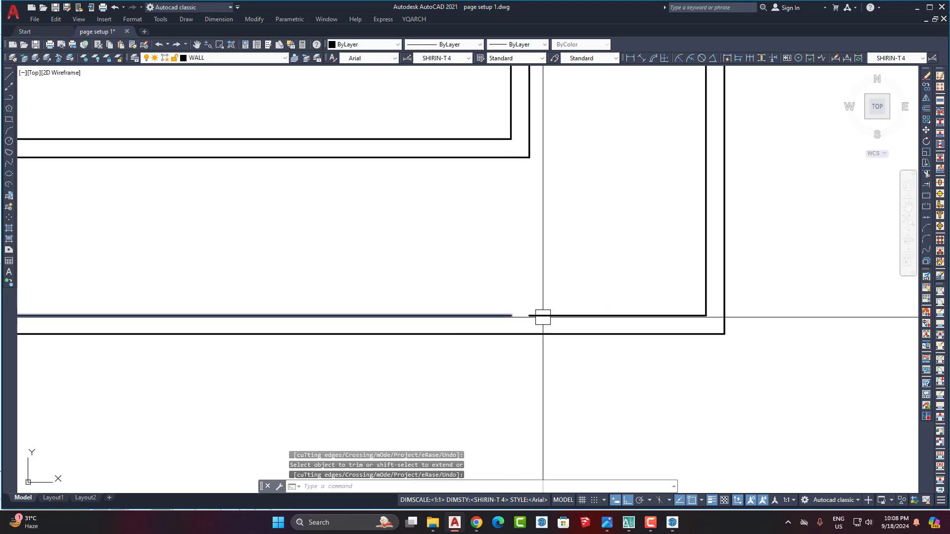
{"action": "scroll", "coordinate": [530, 313], "scroll_direction": "down", "scroll_amount": 1}
{"action": "scroll", "coordinate": [479, 339], "scroll_direction": "up", "scroll_amount": 3}
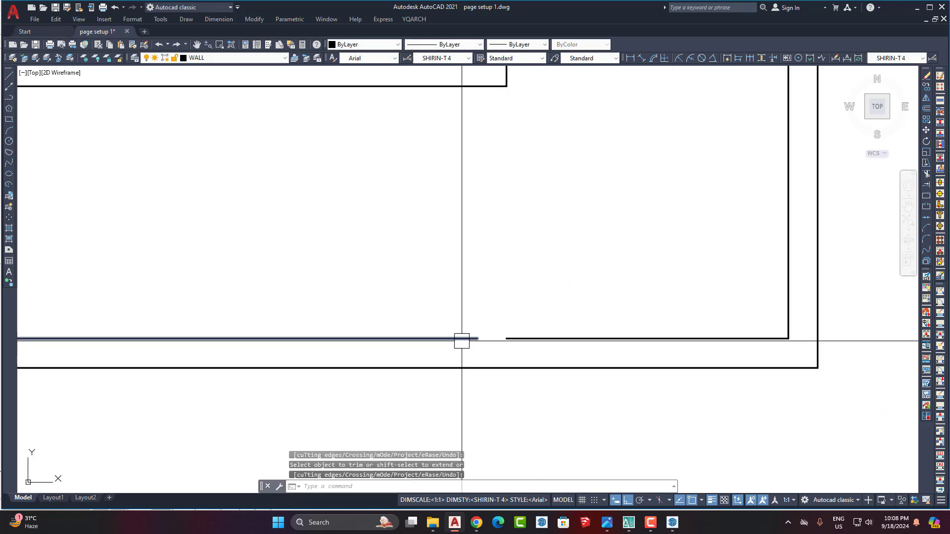
{"action": "left_click", "coordinate": [477, 338]}
{"action": "key", "text": "Escape"}
{"action": "left_click", "coordinate": [547, 337]}
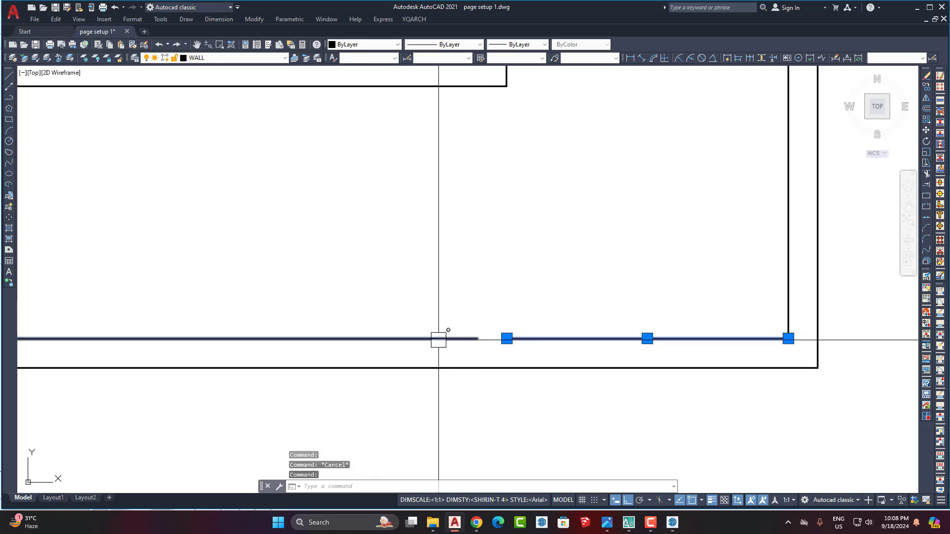
{"action": "key", "text": "Escape"}
{"action": "key", "text": "Return"}
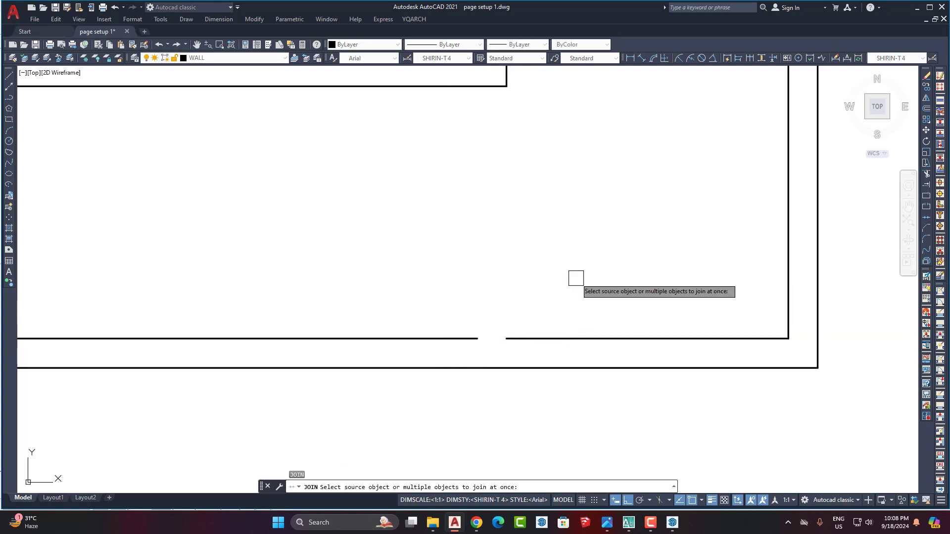
{"action": "left_click", "coordinate": [536, 338]}
{"action": "left_click", "coordinate": [443, 338]}
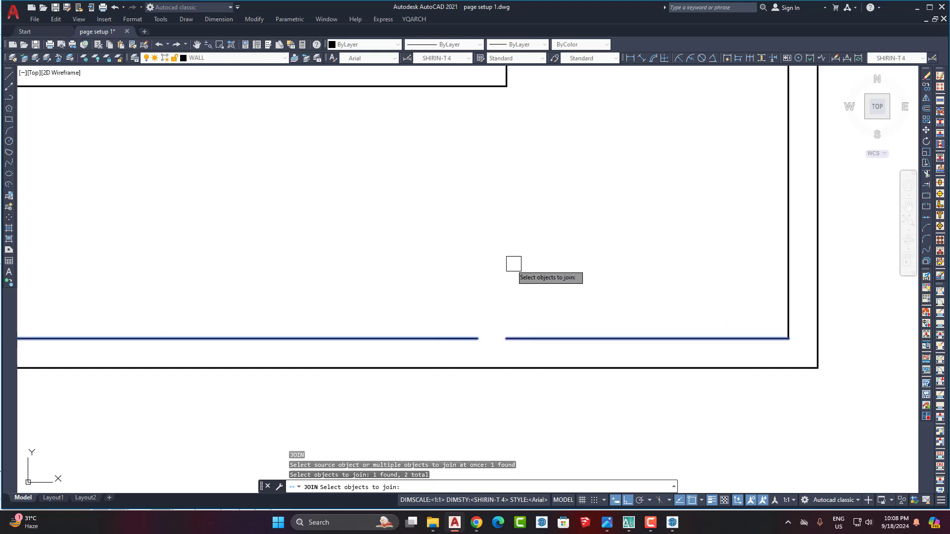
{"action": "key", "text": "Return"}
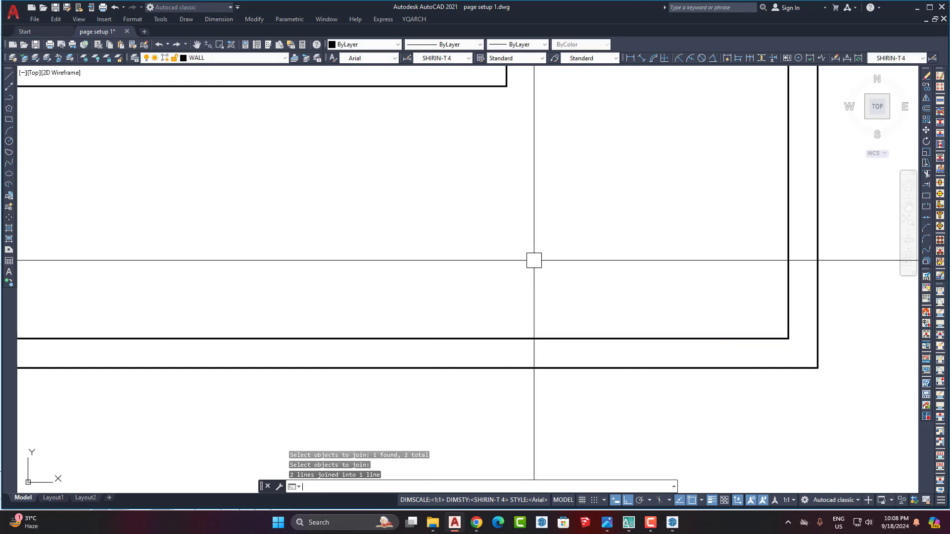
Select the joined inner line of the bottom outer wall to check its full length.
{"action": "left_click", "coordinate": [515, 338]}
{"action": "scroll", "coordinate": [550, 244], "scroll_direction": "down", "scroll_amount": 2}
{"action": "scroll", "coordinate": [320, 249], "scroll_direction": "down", "scroll_amount": 3}
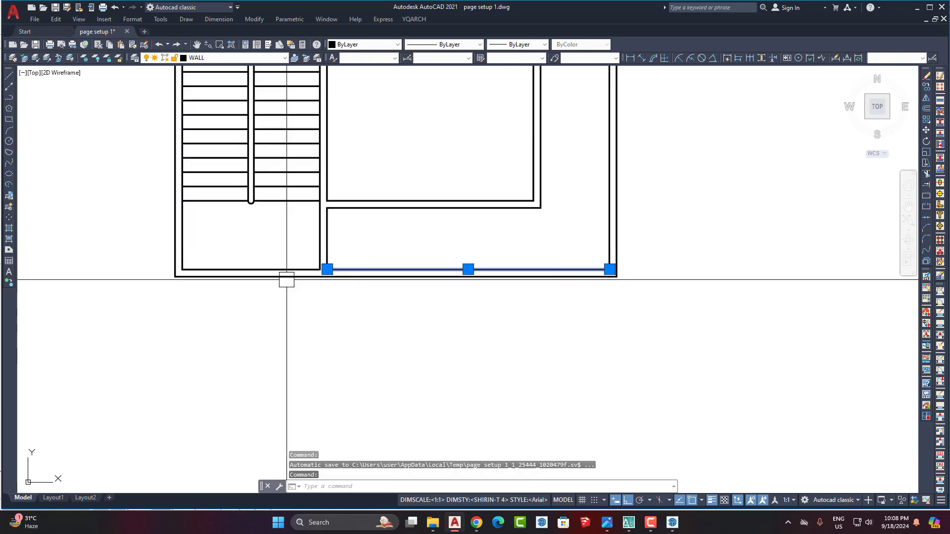
Undo the join of the inner line segments of the bottom outer wall.
{"action": "middle_click_drag", "start_coordinate": [508, 249], "coordinate": [530, 328]}
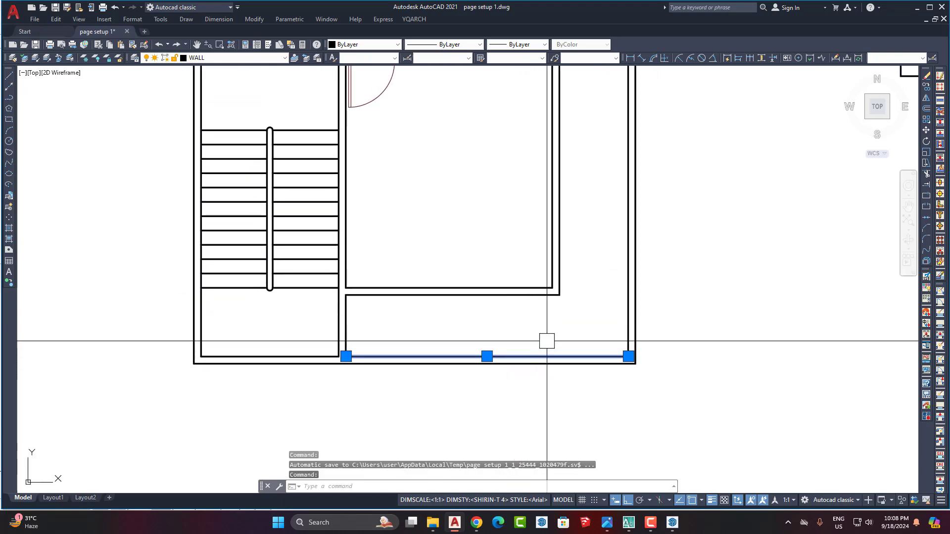
{"action": "key", "text": "Escape"}
{"action": "scroll", "coordinate": [549, 392], "scroll_direction": "down", "scroll_amount": 6}
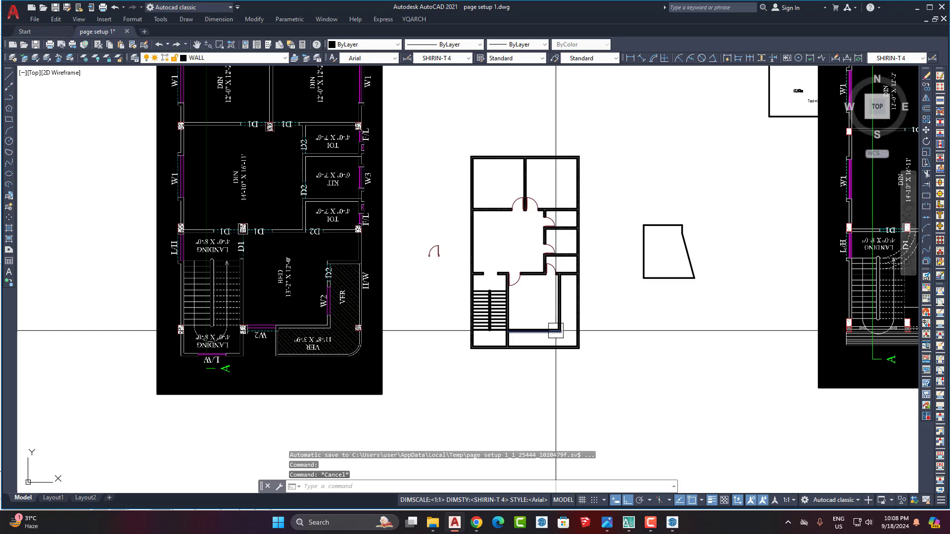
{"action": "scroll", "coordinate": [525, 345], "scroll_direction": "up", "scroll_amount": 6}
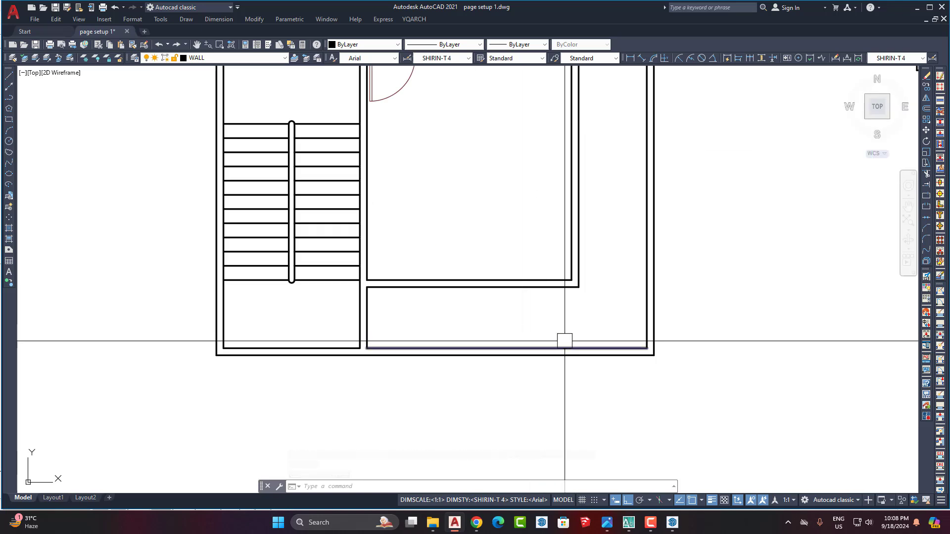
{"action": "scroll", "coordinate": [563, 340], "scroll_direction": "up", "scroll_amount": 4}
{"action": "key", "text": "ctrl+z"}
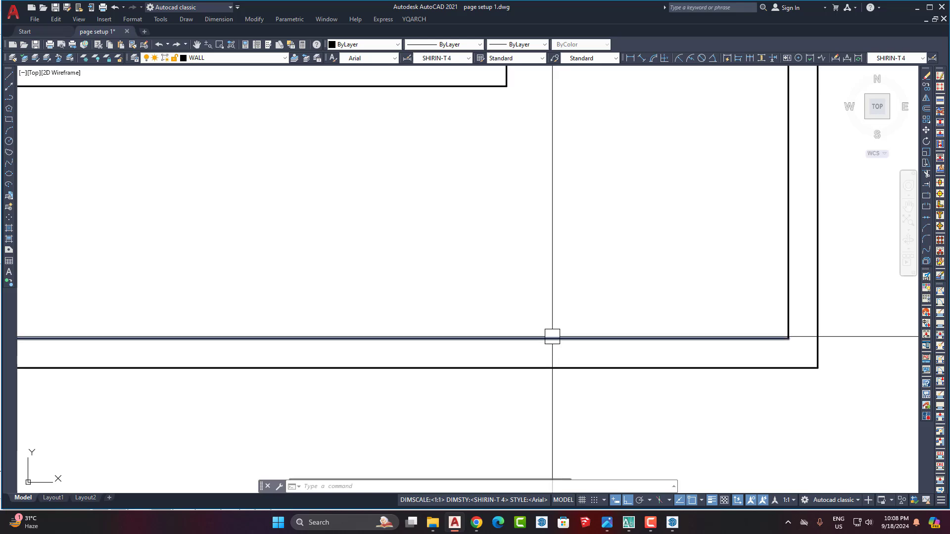
{"action": "key", "text": "ctrl+z"}
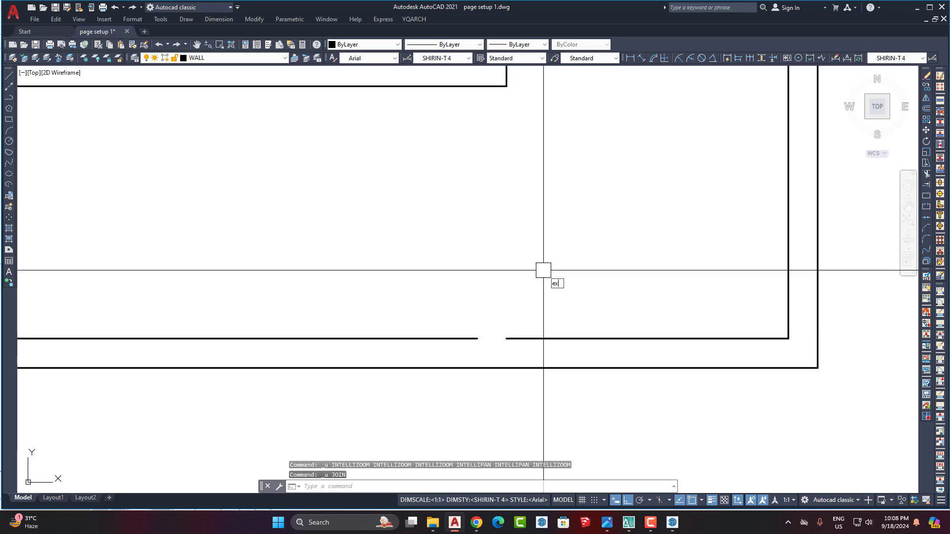
Try to extend the right inner line segment of the bottom outer wall across the gap.
{"action": "type", "text": "ex"}
{"action": "key", "text": "Return"}
{"action": "left_click", "coordinate": [521, 338]}
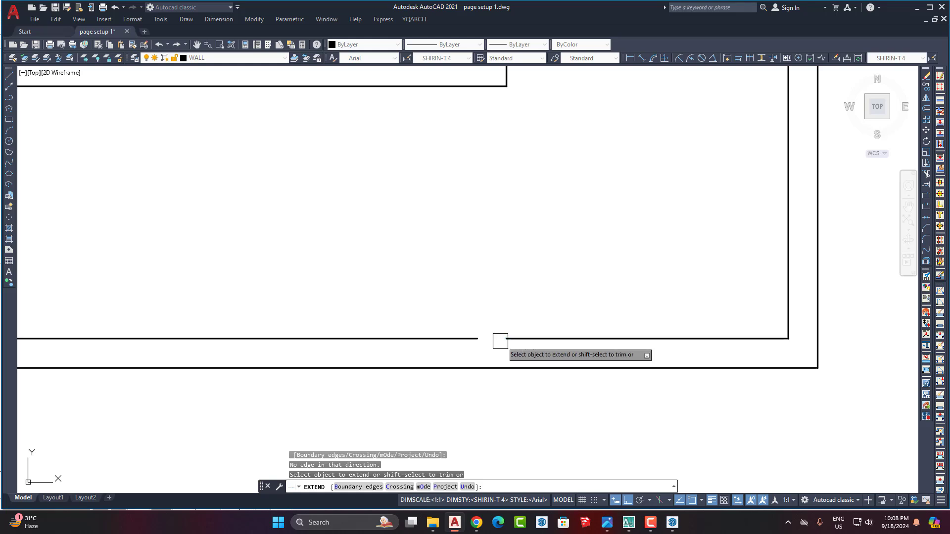
Switch to AutoCAD 2007 and move the third short horizontal line into the empty space left of the thick vertical line.
{"action": "left_click", "coordinate": [629, 528]}
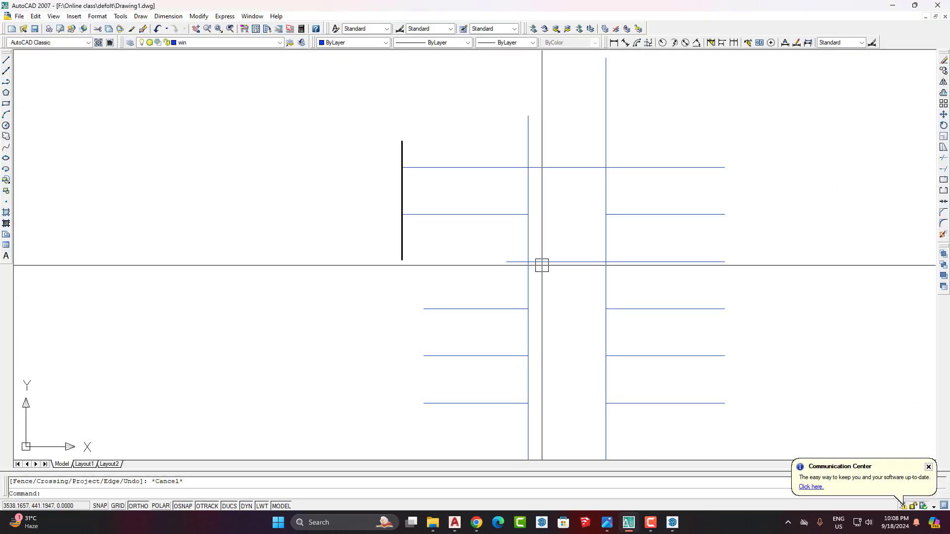
{"action": "scroll", "coordinate": [463, 244], "scroll_direction": "up", "scroll_amount": 1}
{"action": "middle_click_drag", "start_coordinate": [535, 269], "coordinate": [609, 259]}
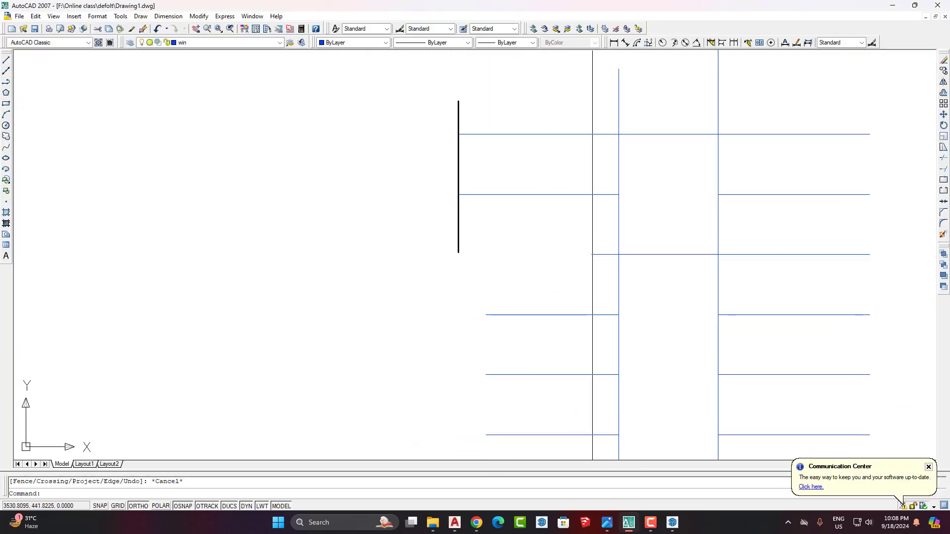
{"action": "left_click", "coordinate": [601, 254]}
{"action": "middle_click_drag", "start_coordinate": [552, 288], "coordinate": [596, 337]}
{"action": "type", "text": "m"}
{"action": "key", "text": "Return"}
{"action": "left_click", "coordinate": [596, 329]}
{"action": "left_click", "coordinate": [56, 280]}
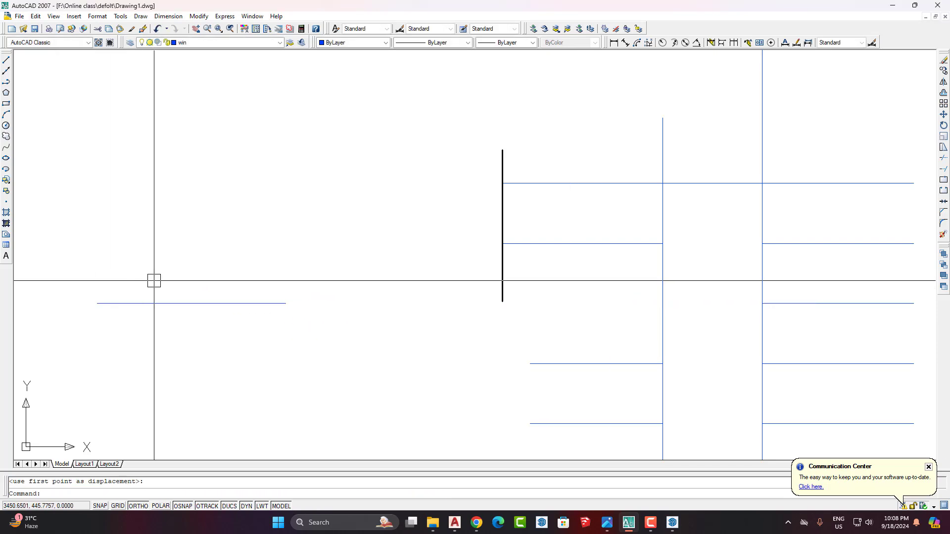
Copy the moved horizontal line to its right, leaving a small gap between the two collinear segments.
{"action": "left_click", "coordinate": [162, 292]}
{"action": "left_click", "coordinate": [148, 328]}
{"action": "middle_click_drag", "start_coordinate": [148, 328], "coordinate": [153, 320]}
{"action": "type", "text": "co"}
{"action": "key", "text": "Return"}
{"action": "left_click", "coordinate": [129, 320]}
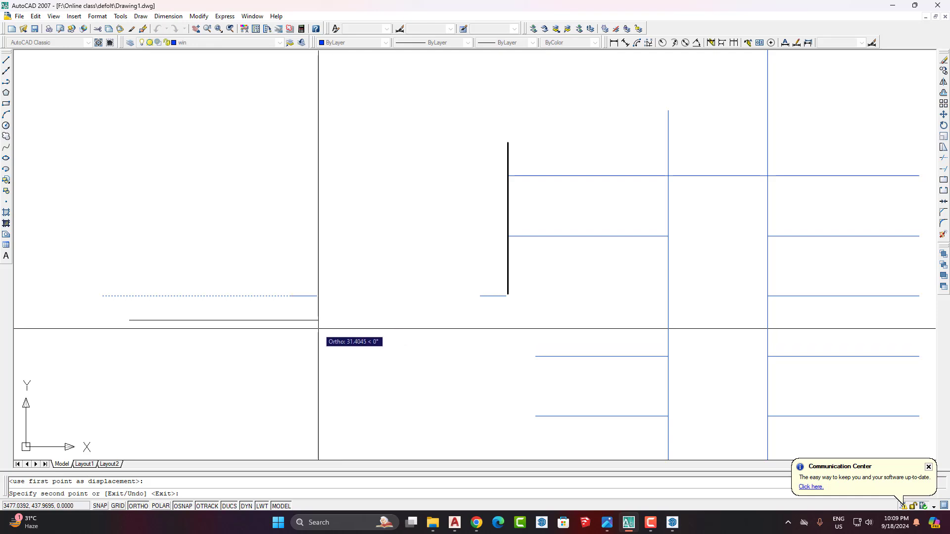
{"action": "left_click", "coordinate": [344, 326]}
{"action": "key", "text": "Escape"}
{"action": "middle_click_drag", "start_coordinate": [338, 337], "coordinate": [346, 340]}
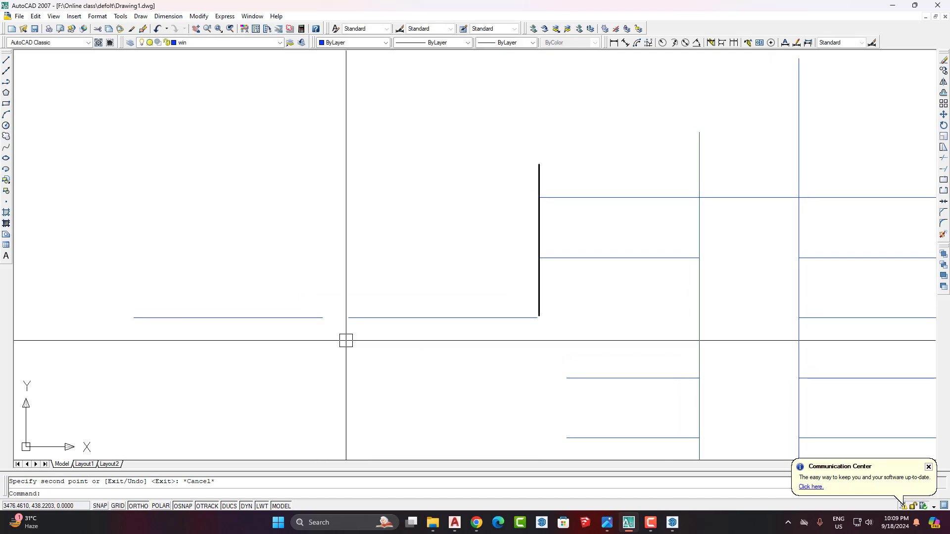
Try to extend the copied segment across the gap towards the left segment.
{"action": "type", "text": "ex"}
{"action": "key", "text": "Return"}
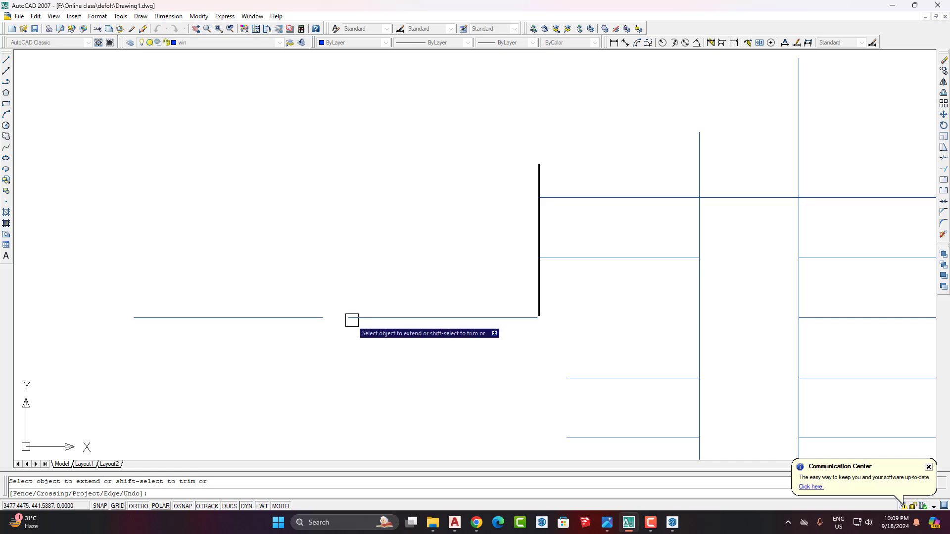
{"action": "key", "text": "Return"}
Draw a vertical line at the left segment's end and extend the copied segment across the gap to meet it.
{"action": "type", "text": "l"}
{"action": "key", "text": "Return"}
{"action": "left_click", "coordinate": [324, 302]}
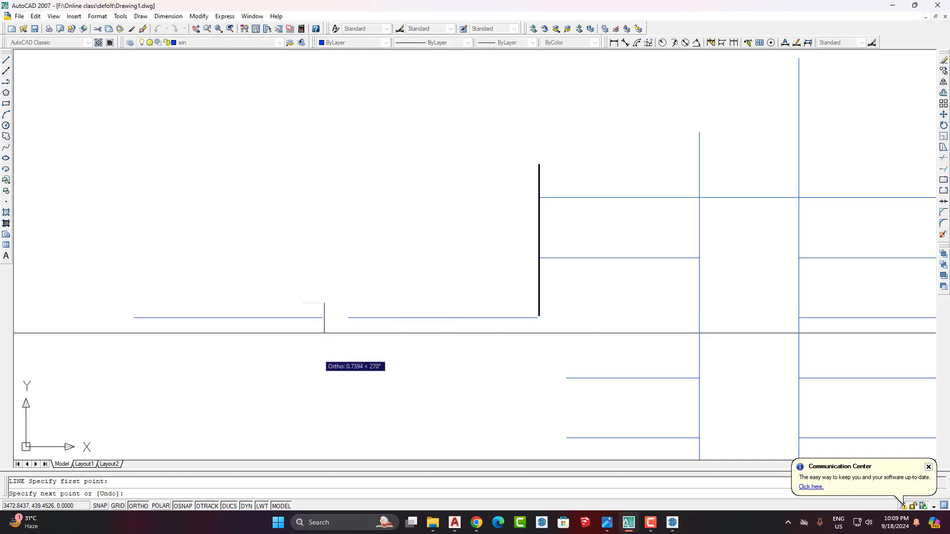
{"action": "left_click", "coordinate": [324, 425]}
{"action": "key", "text": "Return"}
{"action": "type", "text": "ex"}
{"action": "key", "text": "Return"}
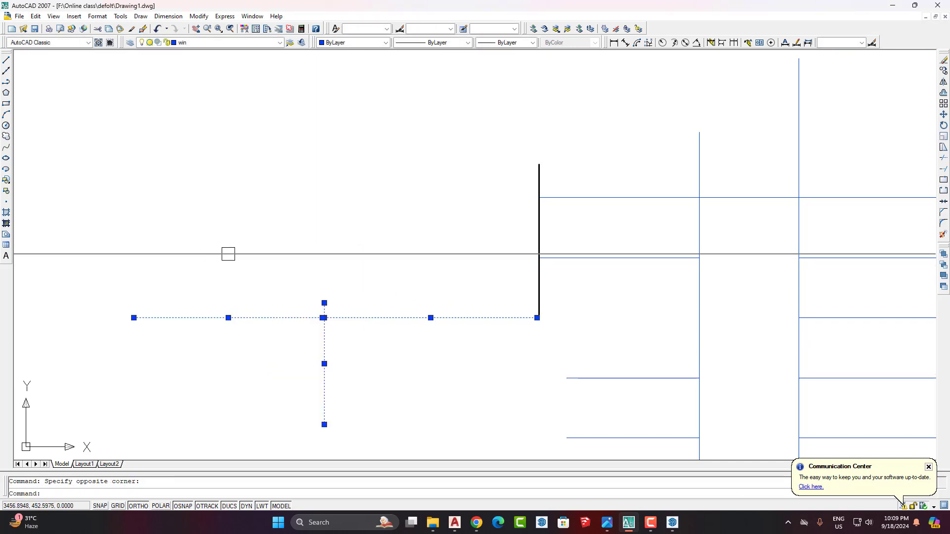
Delete both horizontal demonstration segments and the vertical boundary line, and switch back to the floor plan in AutoCAD 2021.
{"action": "key", "text": "Delete"}
{"action": "scroll", "coordinate": [308, 267], "scroll_direction": "down", "scroll_amount": 2}
{"action": "left_click", "coordinate": [454, 523]}
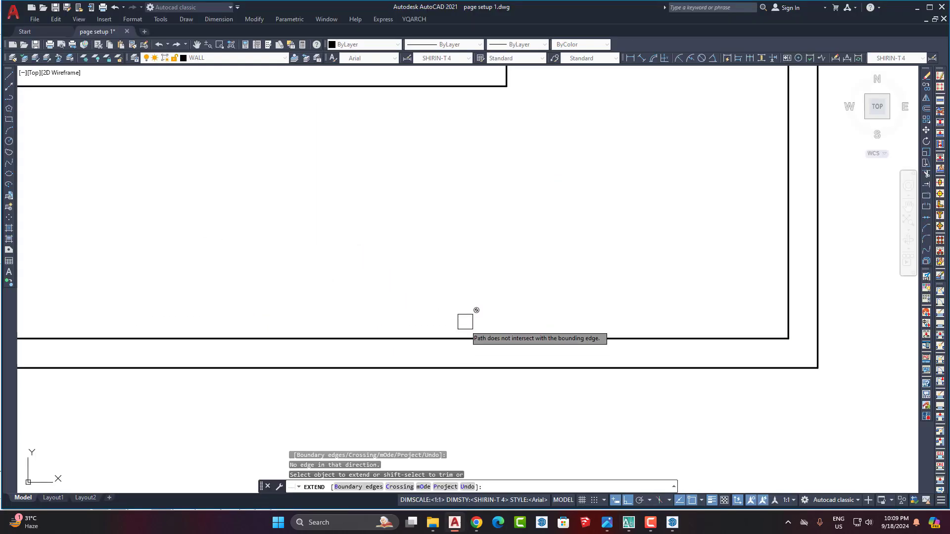
Join the two collinear inner line segments of the bottom outer wall into one line.
{"action": "middle_click_drag", "start_coordinate": [473, 313], "coordinate": [475, 246]}
{"action": "key", "text": "Return"}
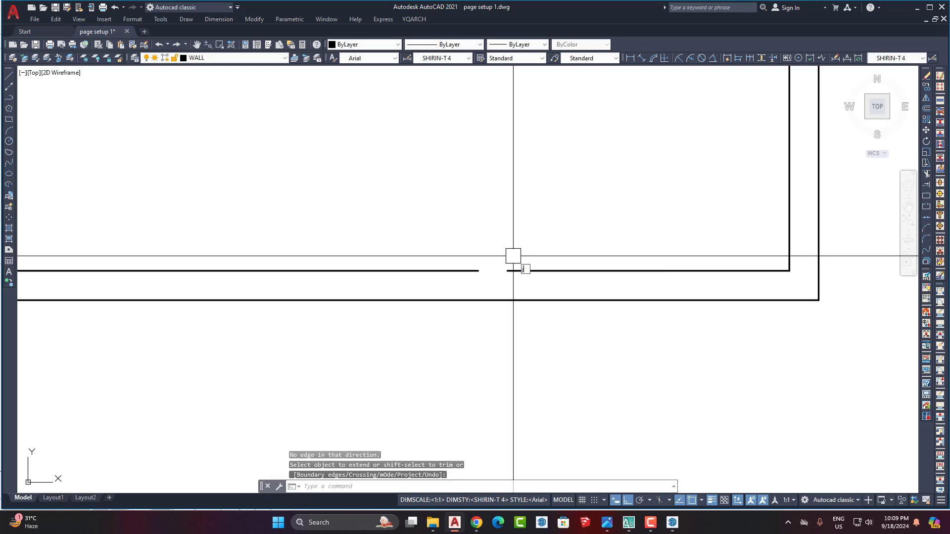
{"action": "type", "text": "j"}
{"action": "key", "text": "Return"}
{"action": "left_click", "coordinate": [515, 270]}
{"action": "left_click", "coordinate": [465, 270]}
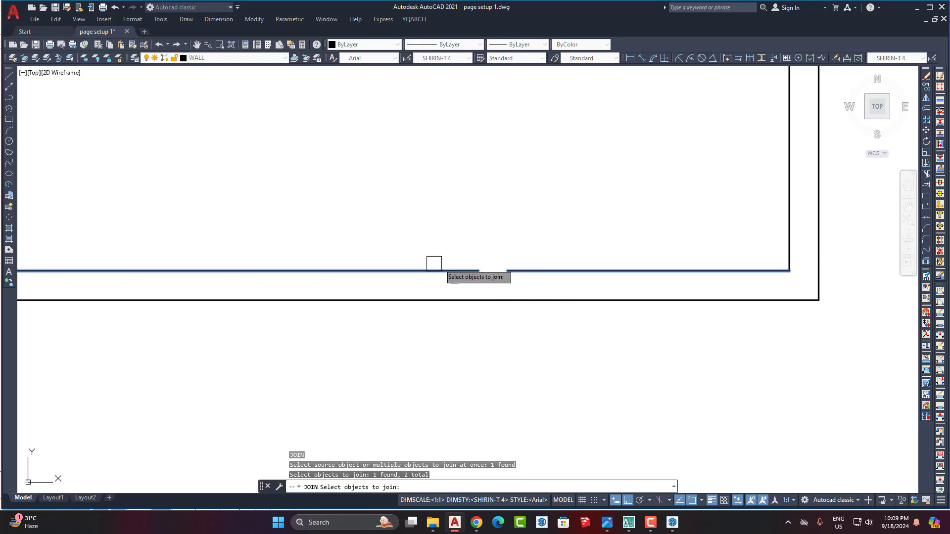
{"action": "key", "text": "Return"}
{"action": "scroll", "coordinate": [505, 269], "scroll_direction": "down", "scroll_amount": 5}
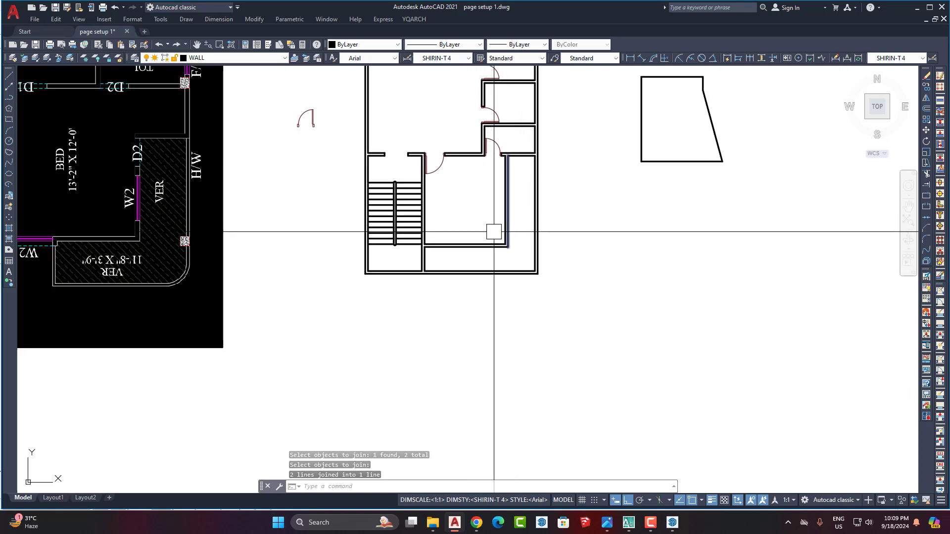
Extend the veranda's top wall line to the right outer wall's outer line and the stair wall's right line to the bottom outer line.
{"action": "scroll", "coordinate": [494, 232], "scroll_direction": "up", "scroll_amount": 6}
{"action": "type", "text": "e"}
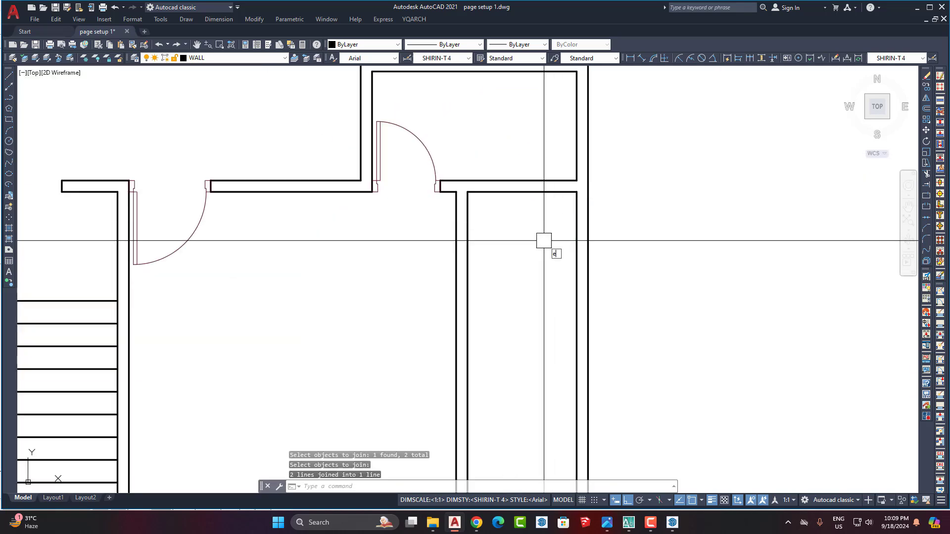
{"action": "type", "text": "x"}
{"action": "key", "text": "Return"}
{"action": "scroll", "coordinate": [572, 138], "scroll_direction": "down", "scroll_amount": 2}
{"action": "scroll", "coordinate": [571, 154], "scroll_direction": "up", "scroll_amount": 4}
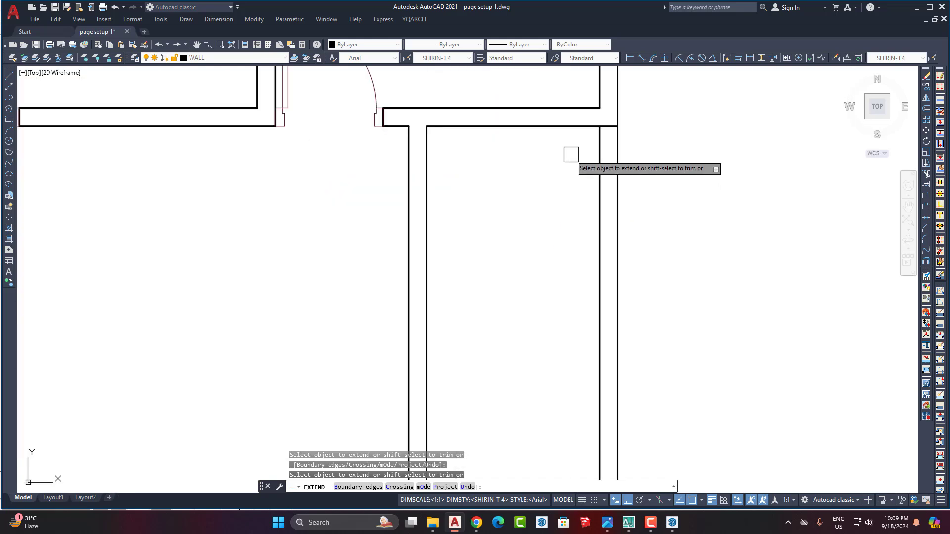
{"action": "scroll", "coordinate": [570, 155], "scroll_direction": "down", "scroll_amount": 4}
{"action": "scroll", "coordinate": [395, 311], "scroll_direction": "up", "scroll_amount": 5}
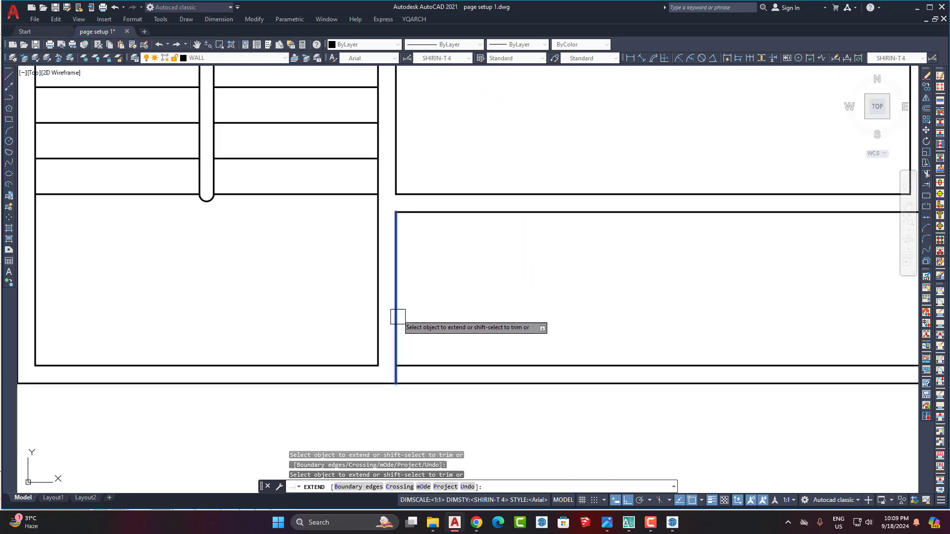
{"action": "scroll", "coordinate": [421, 316], "scroll_direction": "down", "scroll_amount": 5}
{"action": "key", "text": "Return"}
{"action": "scroll", "coordinate": [559, 223], "scroll_direction": "down", "scroll_amount": 1}
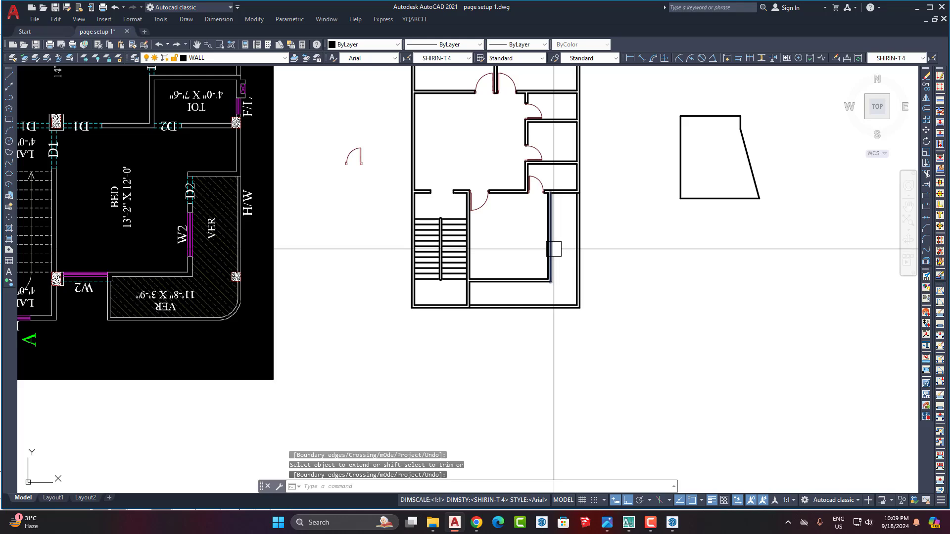
Check the thickness of the right outer wall beside the veranda with a linear dimension, without placing it.
{"action": "scroll", "coordinate": [553, 249], "scroll_direction": "up", "scroll_amount": 1}
{"action": "scroll", "coordinate": [574, 267], "scroll_direction": "down", "scroll_amount": 3}
{"action": "scroll", "coordinate": [583, 253], "scroll_direction": "up", "scroll_amount": 6}
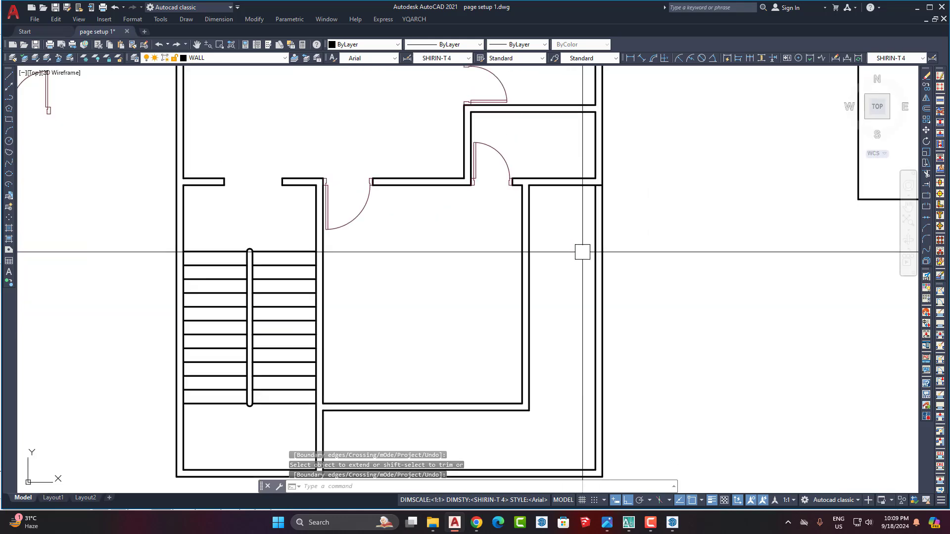
{"action": "scroll", "coordinate": [593, 258], "scroll_direction": "up", "scroll_amount": 2}
{"action": "middle_click_drag", "start_coordinate": [605, 181], "coordinate": [572, 235]}
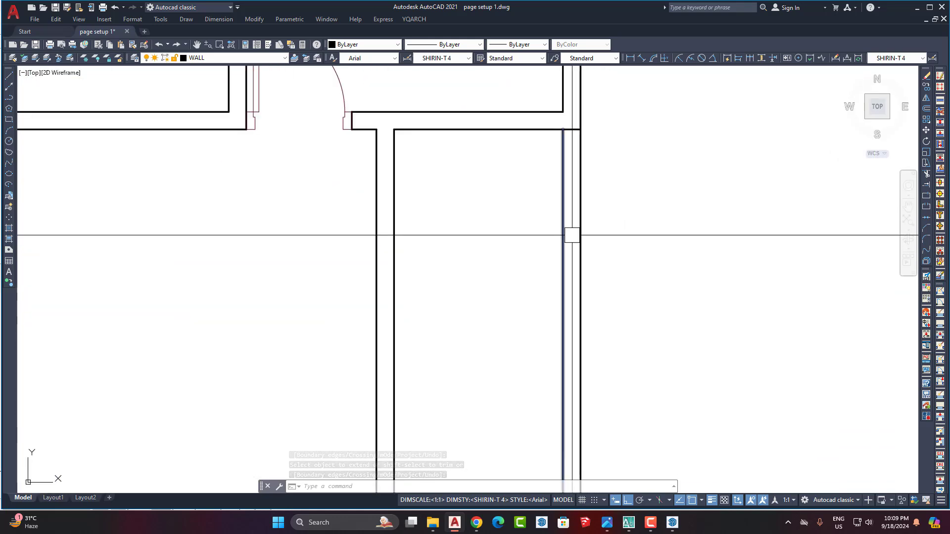
{"action": "left_click", "coordinate": [630, 58]}
{"action": "left_click", "coordinate": [563, 206]}
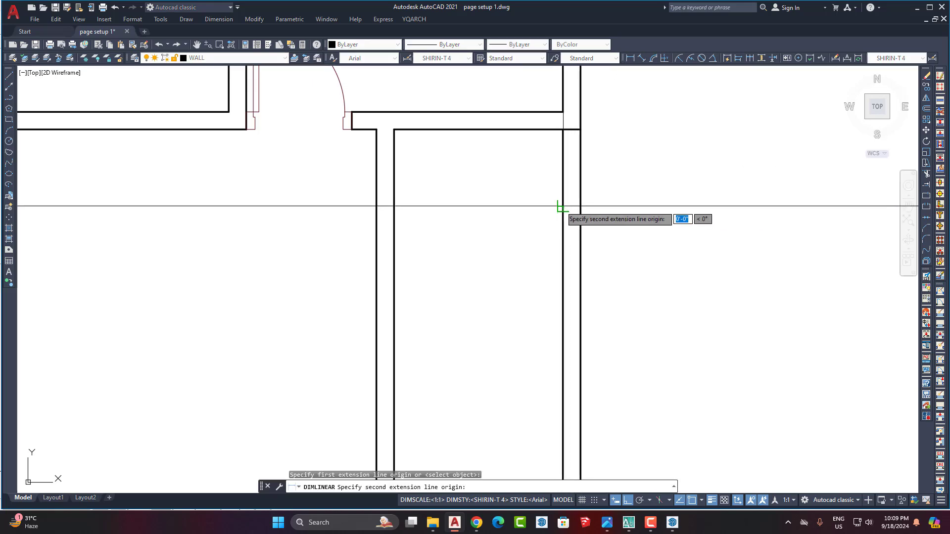
{"action": "left_click", "coordinate": [566, 206]}
{"action": "key", "text": "Escape"}
{"action": "scroll", "coordinate": [530, 250], "scroll_direction": "down", "scroll_amount": 2}
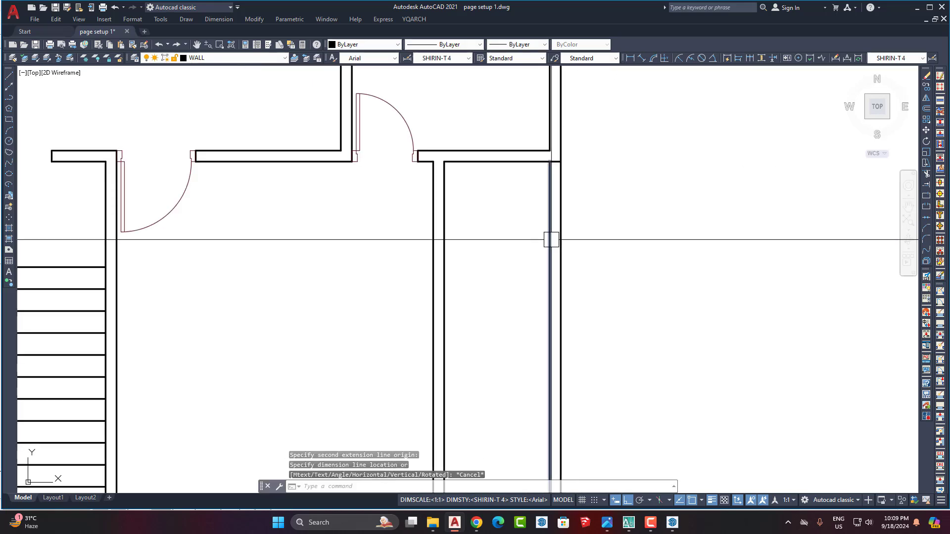
Move the inner line of the right outer wall beside the veranda 2" outward.
{"action": "left_click", "coordinate": [550, 239]}
{"action": "key", "text": "Return"}
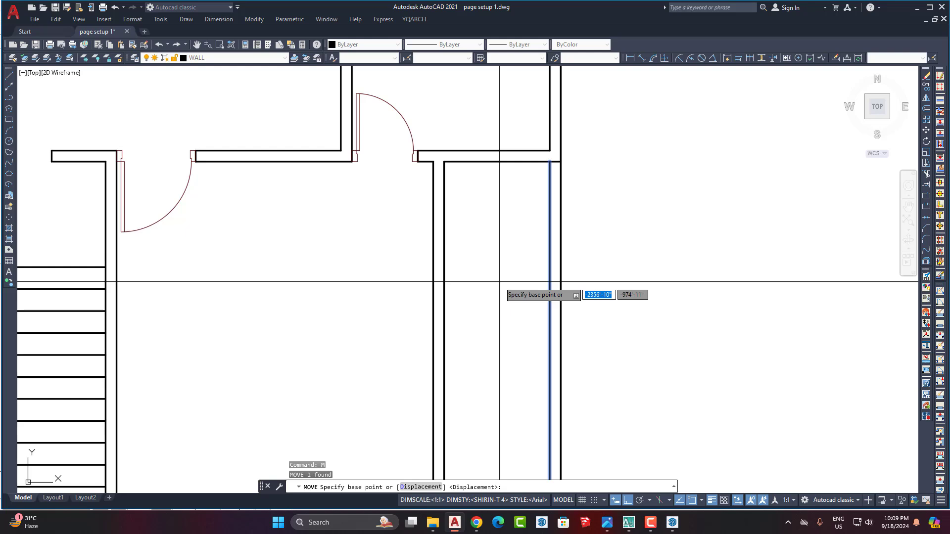
{"action": "key", "text": "Escape"}
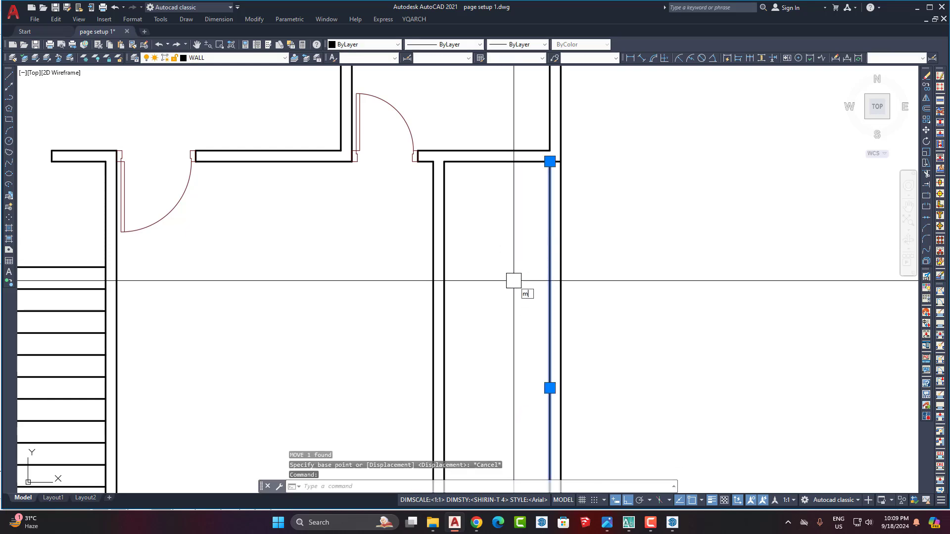
{"action": "key", "text": "Return"}
{"action": "left_click", "coordinate": [484, 292]}
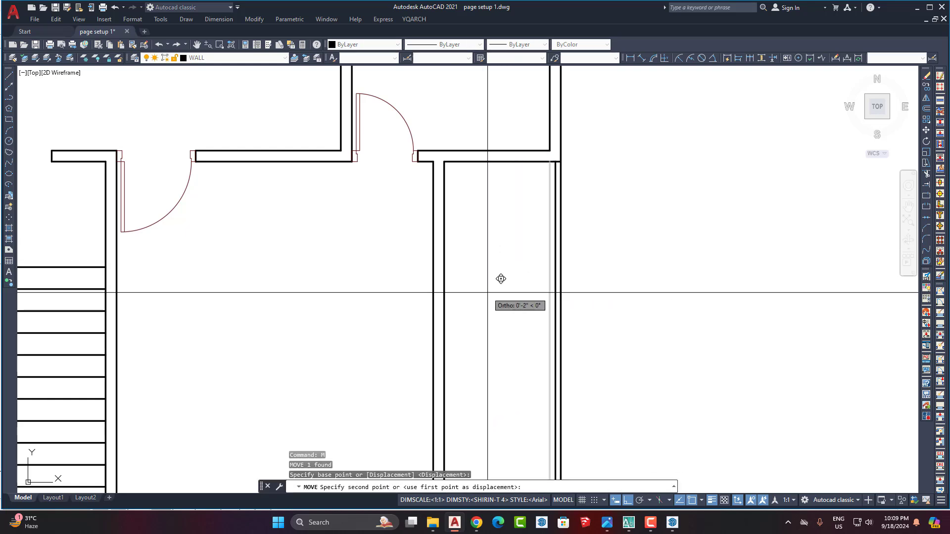
{"action": "type", "text": "2"}
{"action": "key", "text": "Return"}
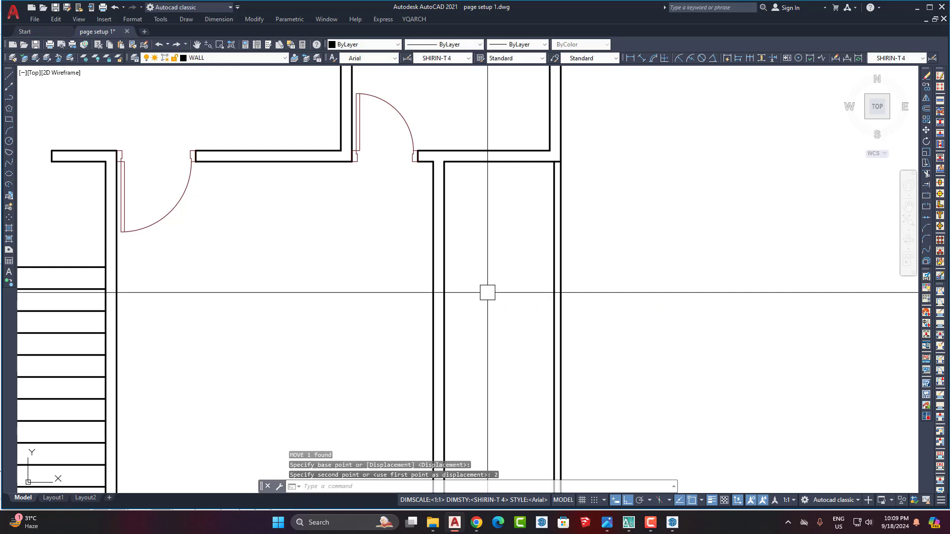
Move the inner line of the veranda's bottom outer wall down towards the outer line, matching the thinned right wall.
{"action": "scroll", "coordinate": [528, 278], "scroll_direction": "down", "scroll_amount": 2}
{"action": "middle_click_drag", "start_coordinate": [526, 338], "coordinate": [524, 250]}
{"action": "scroll", "coordinate": [452, 343], "scroll_direction": "up", "scroll_amount": 2}
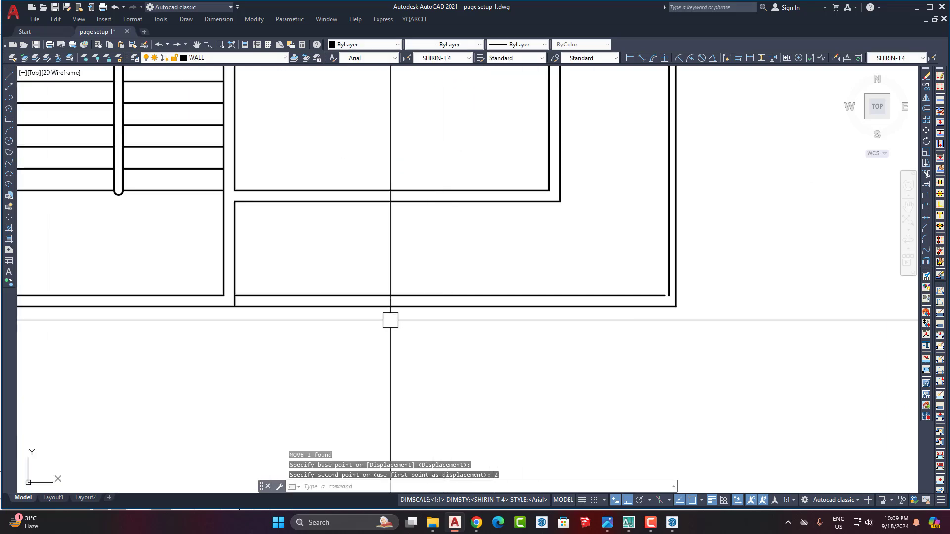
{"action": "left_click", "coordinate": [381, 293]}
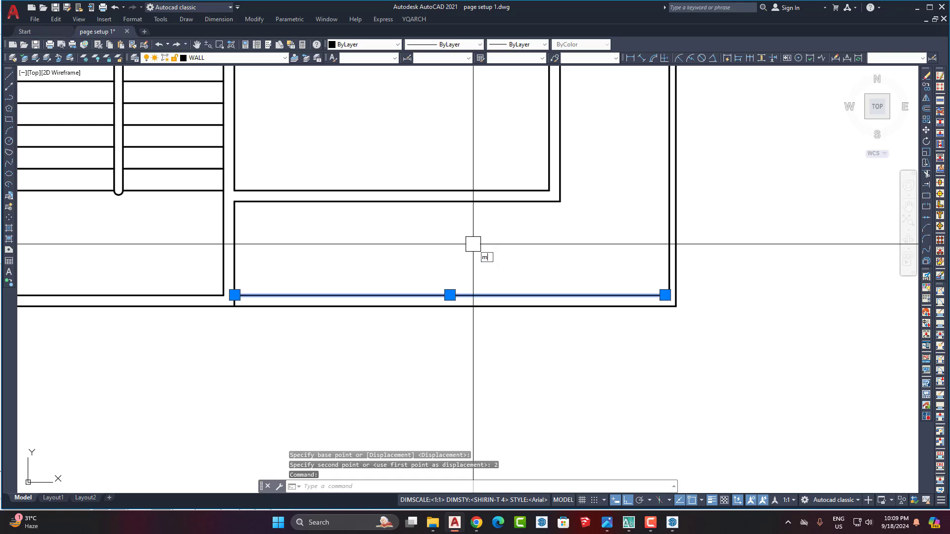
{"action": "key", "text": "Return"}
{"action": "left_click", "coordinate": [479, 221]}
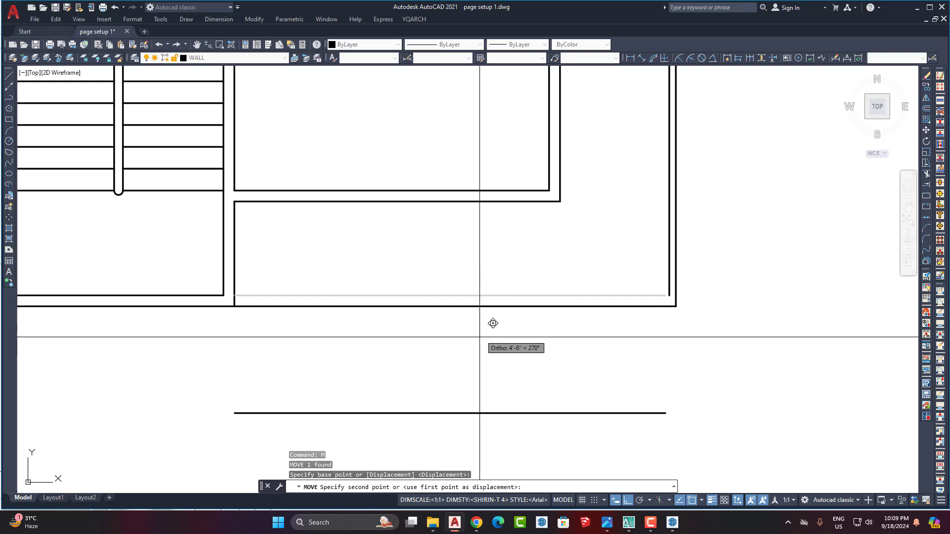
{"action": "key", "text": "Return"}
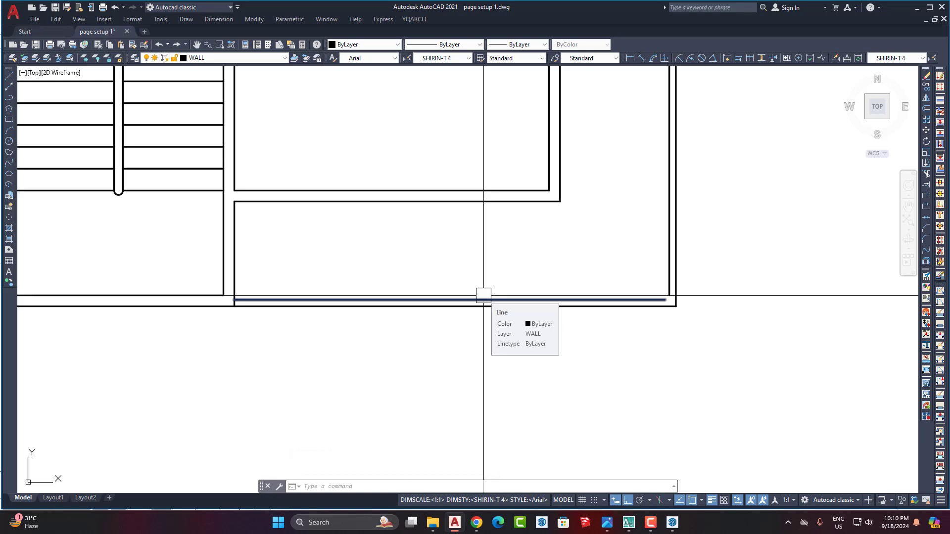
{"action": "scroll", "coordinate": [484, 295], "scroll_direction": "down", "scroll_amount": 2}
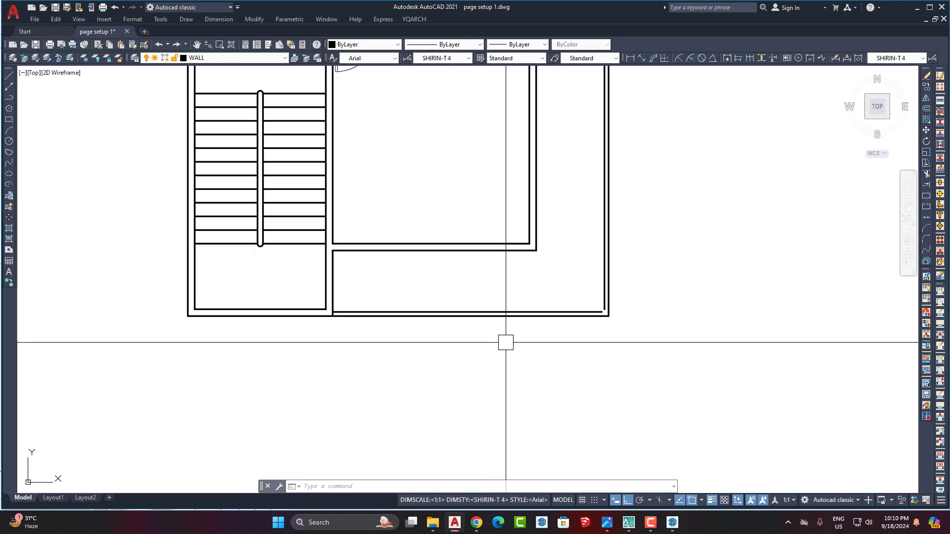
Check the extent of the bottom outer wall line around its junction with the stair wall by selecting it.
{"action": "left_click", "coordinate": [311, 315]}
{"action": "key", "text": "Escape"}
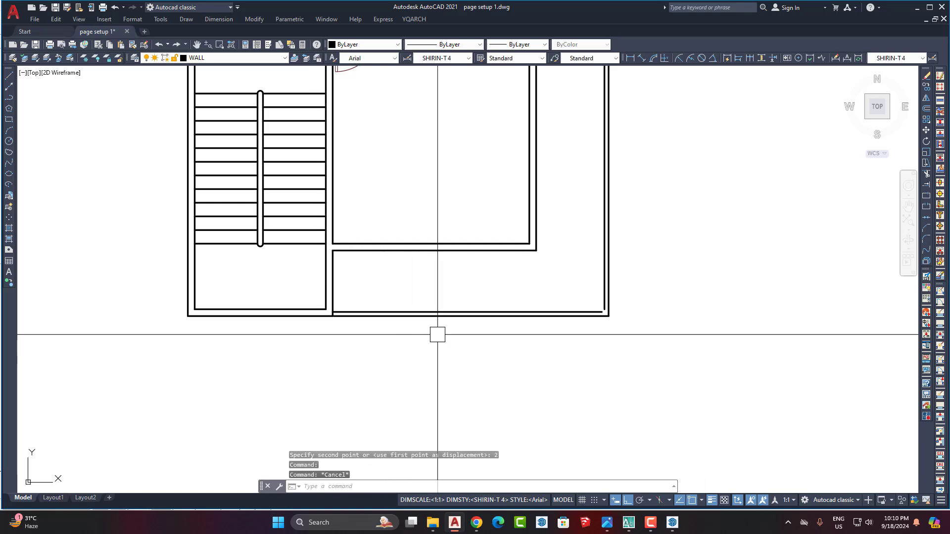
{"action": "scroll", "coordinate": [455, 335], "scroll_direction": "down", "scroll_amount": 5}
{"action": "scroll", "coordinate": [371, 331], "scroll_direction": "up", "scroll_amount": 9}
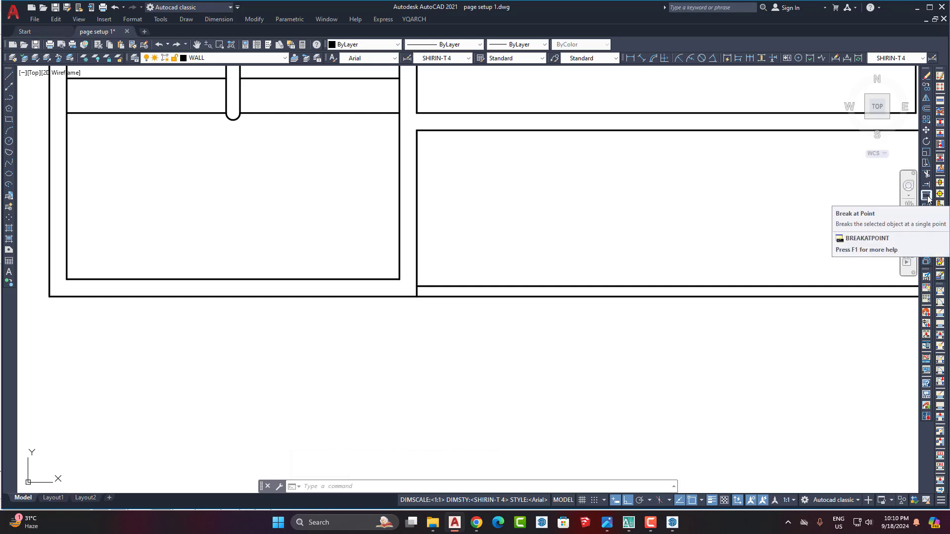
{"action": "left_click", "coordinate": [419, 299]}
{"action": "scroll", "coordinate": [417, 298], "scroll_direction": "up", "scroll_amount": 4}
{"action": "scroll", "coordinate": [410, 280], "scroll_direction": "down", "scroll_amount": 5}
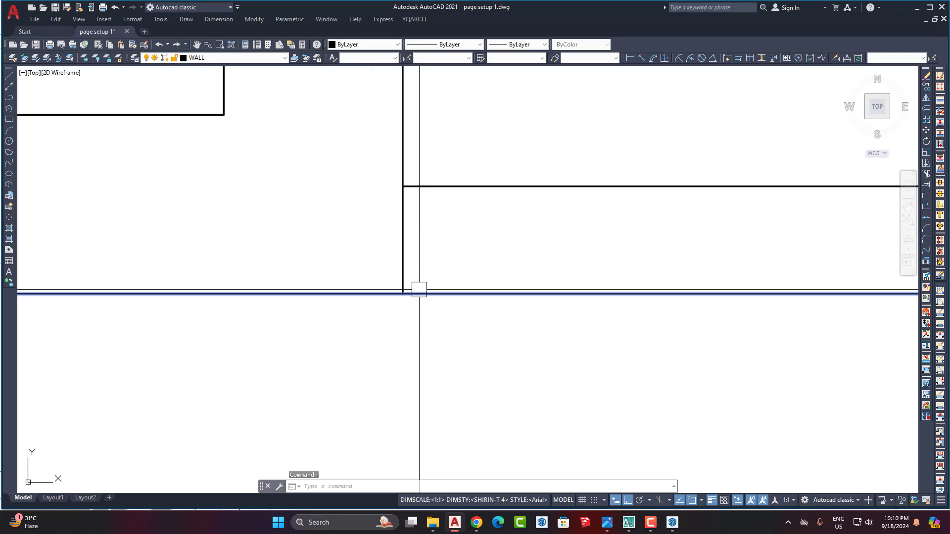
{"action": "scroll", "coordinate": [642, 311], "scroll_direction": "down", "scroll_amount": 4}
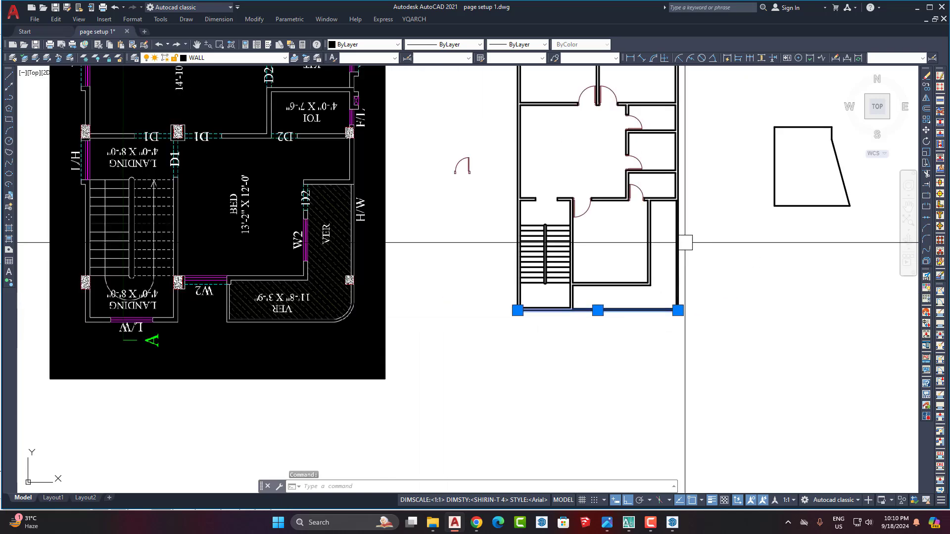
{"action": "scroll", "coordinate": [670, 287], "scroll_direction": "up", "scroll_amount": 2}
{"action": "key", "text": "Escape"}
{"action": "key", "text": "Escape"}
Examine the stair landing and veranda walls in the reference plan, and compare them with the 1st floor plans.
{"action": "scroll", "coordinate": [614, 308], "scroll_direction": "down", "scroll_amount": 4}
{"action": "scroll", "coordinate": [226, 345], "scroll_direction": "up", "scroll_amount": 6}
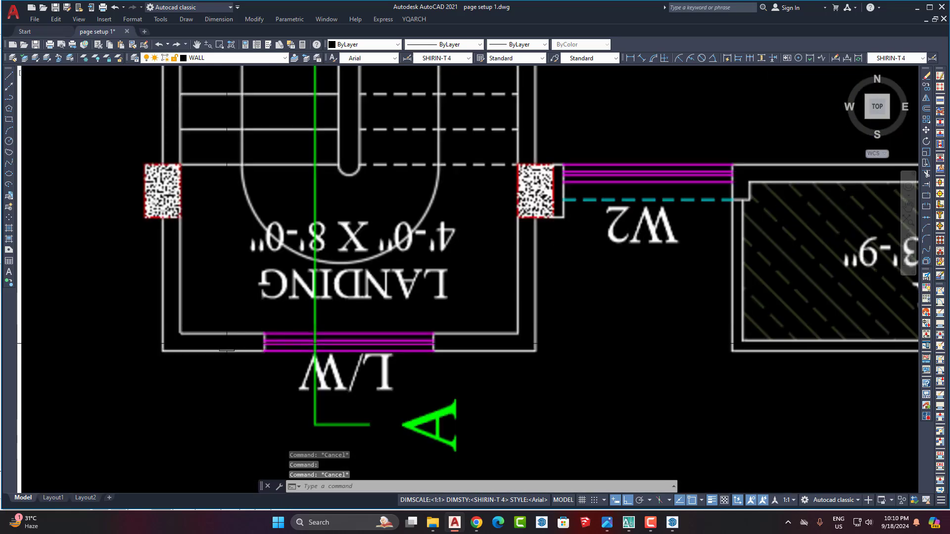
{"action": "scroll", "coordinate": [198, 247], "scroll_direction": "down", "scroll_amount": 4}
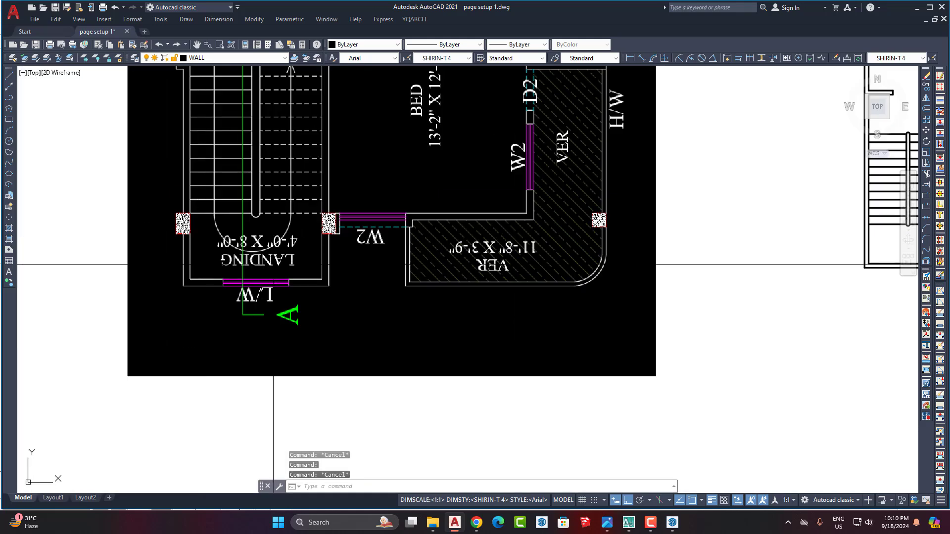
{"action": "middle_click_drag", "start_coordinate": [622, 314], "coordinate": [433, 318]}
{"action": "middle_click_drag", "start_coordinate": [737, 323], "coordinate": [450, 327]}
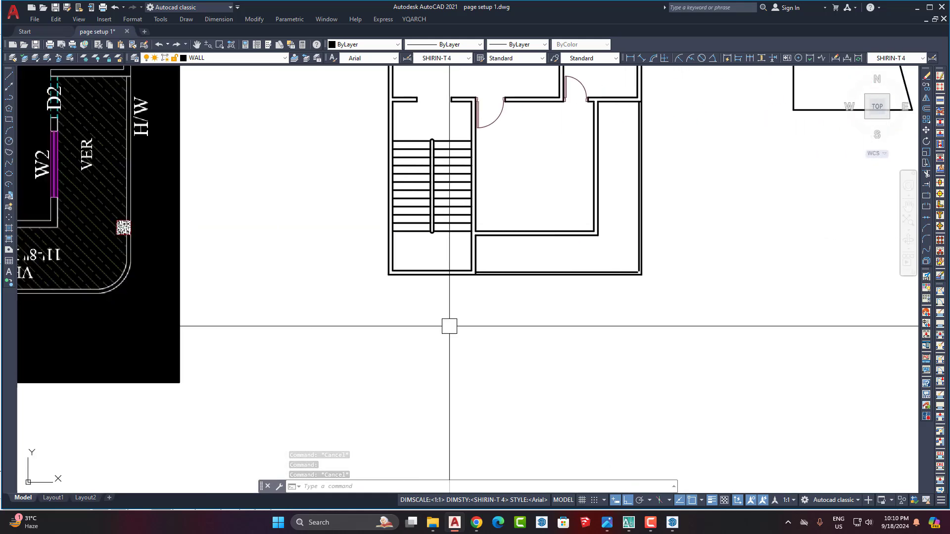
{"action": "scroll", "coordinate": [670, 262], "scroll_direction": "down", "scroll_amount": 8}
{"action": "scroll", "coordinate": [206, 229], "scroll_direction": "up", "scroll_amount": 6}
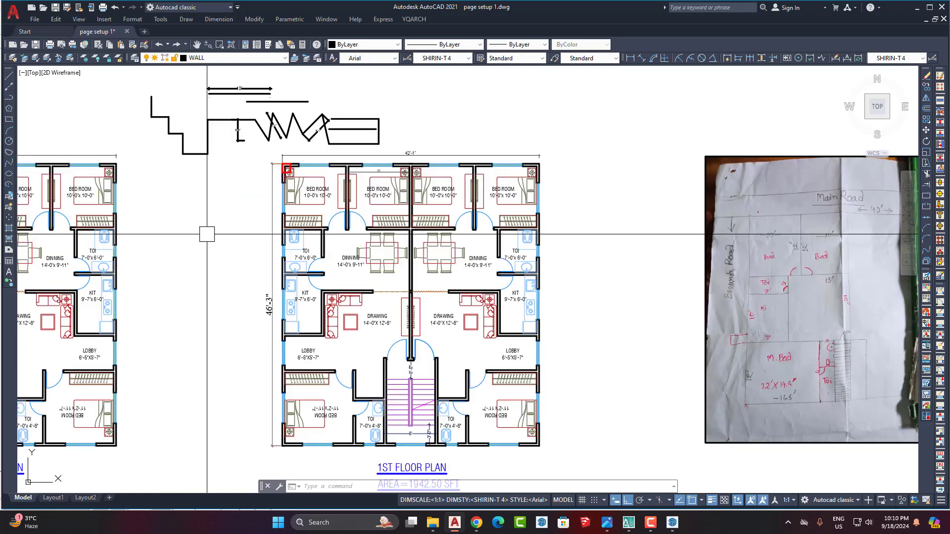
{"action": "scroll", "coordinate": [356, 178], "scroll_direction": "down", "scroll_amount": 2}
{"action": "scroll", "coordinate": [477, 314], "scroll_direction": "up", "scroll_amount": 5}
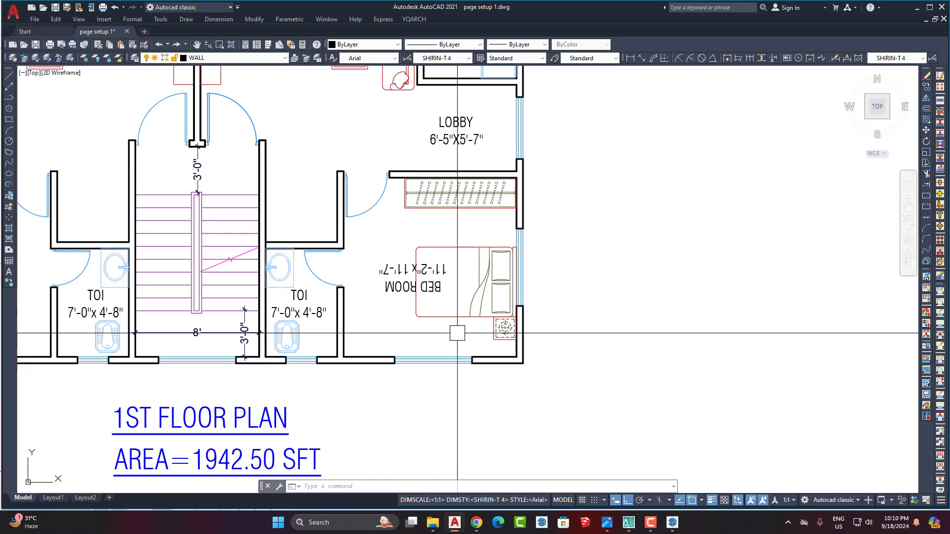
{"action": "scroll", "coordinate": [476, 314], "scroll_direction": "down", "scroll_amount": 5}
{"action": "scroll", "coordinate": [426, 210], "scroll_direction": "up", "scroll_amount": 3}
{"action": "scroll", "coordinate": [440, 232], "scroll_direction": "down", "scroll_amount": 4}
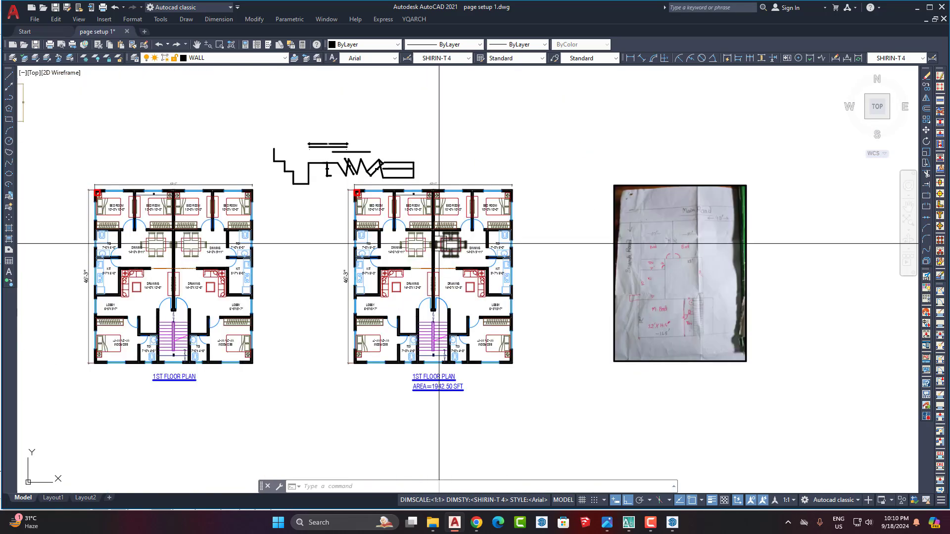
{"action": "middle_click_drag", "start_coordinate": [671, 312], "coordinate": [620, 316]}
{"action": "scroll", "coordinate": [403, 276], "scroll_direction": "down", "scroll_amount": 3}
{"action": "scroll", "coordinate": [637, 178], "scroll_direction": "up", "scroll_amount": 2}
{"action": "scroll", "coordinate": [604, 265], "scroll_direction": "up", "scroll_amount": 6}
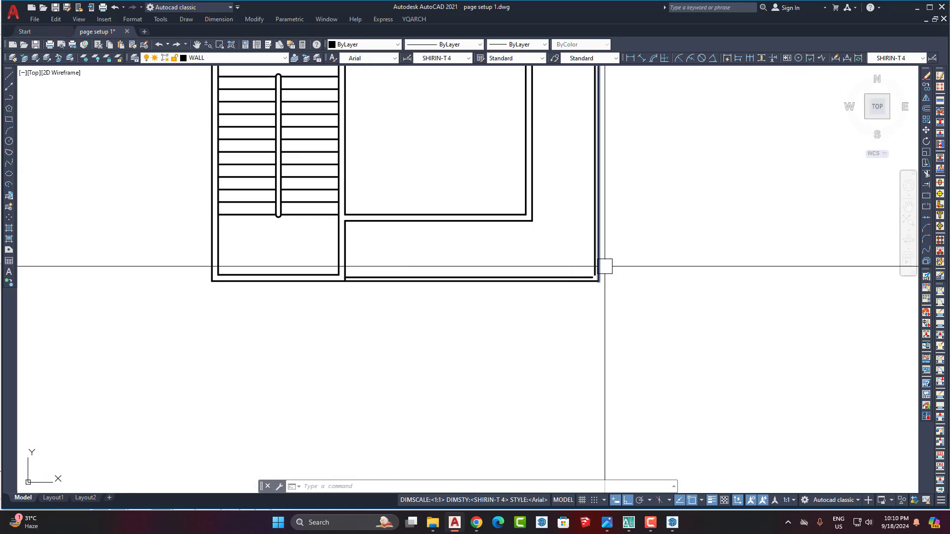
Fillet the inner lines of the veranda's right and bottom outer walls with radius 0 to close their corner.
{"action": "scroll", "coordinate": [595, 249], "scroll_direction": "up", "scroll_amount": 4}
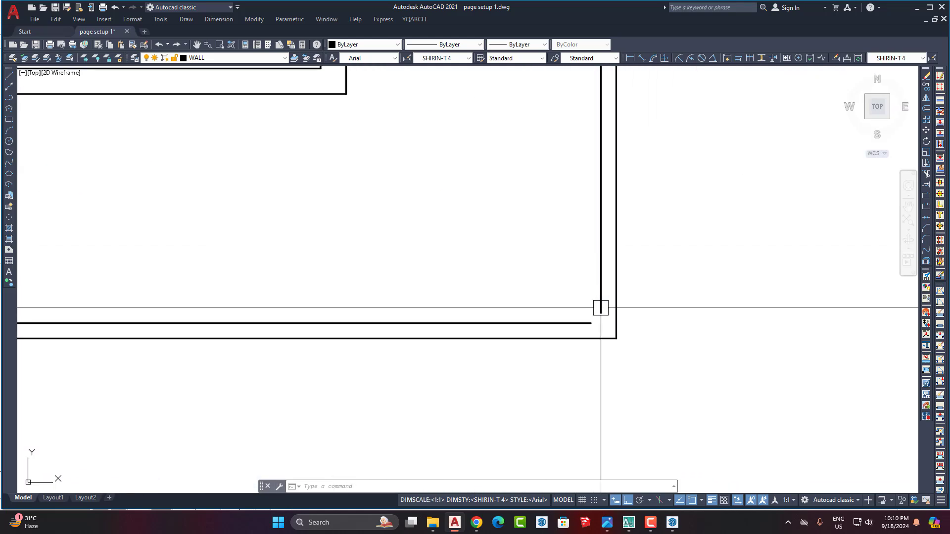
{"action": "scroll", "coordinate": [603, 307], "scroll_direction": "down", "scroll_amount": 2}
{"action": "scroll", "coordinate": [592, 347], "scroll_direction": "up", "scroll_amount": 3}
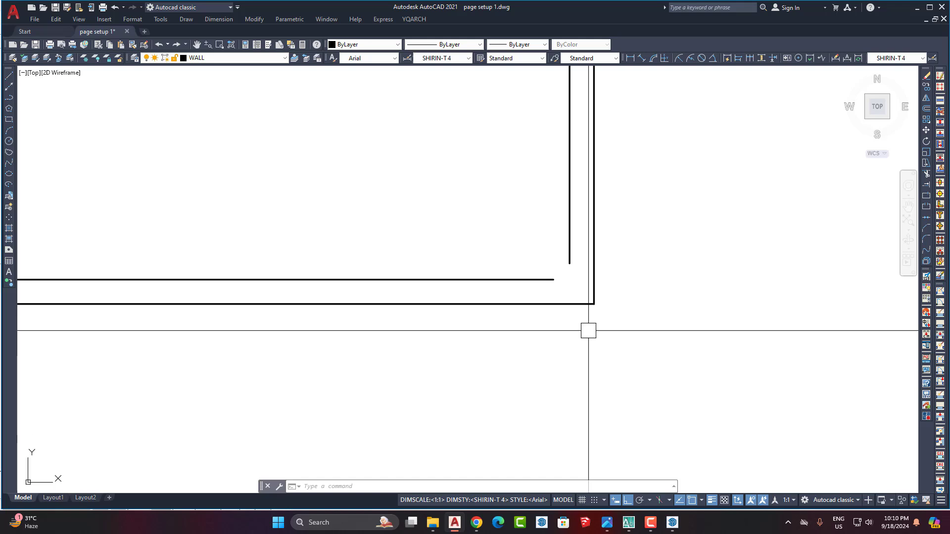
{"action": "key", "text": "Return"}
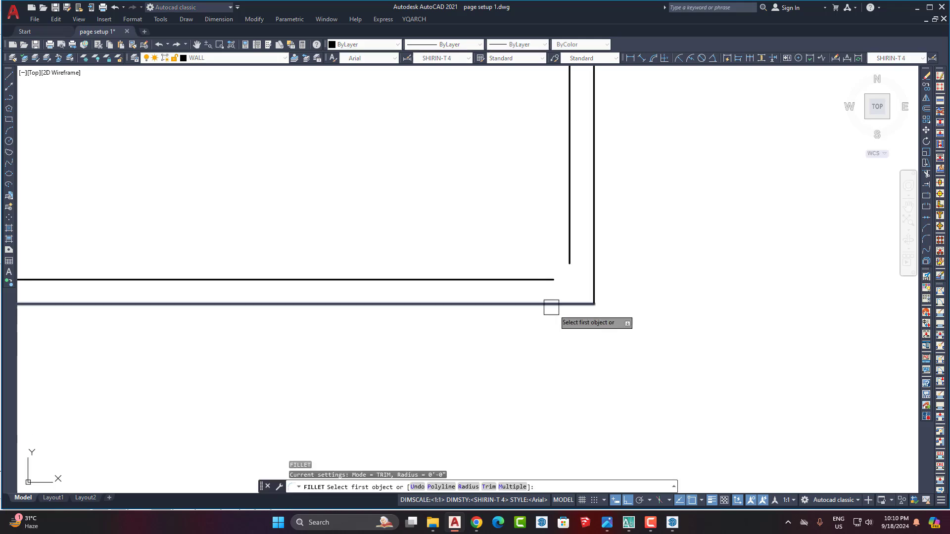
{"action": "left_click", "coordinate": [525, 280]}
{"action": "left_click", "coordinate": [566, 238]}
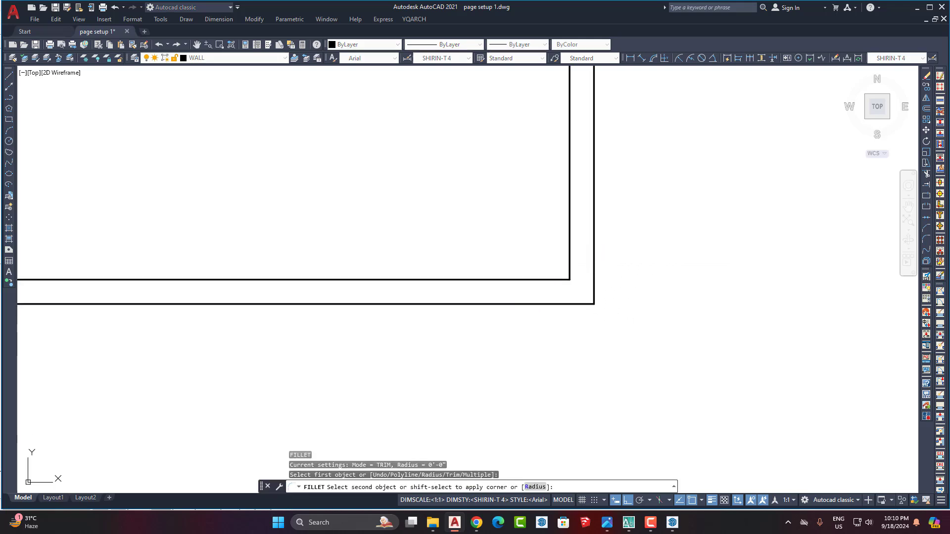
{"action": "scroll", "coordinate": [570, 278], "scroll_direction": "down", "scroll_amount": 3}
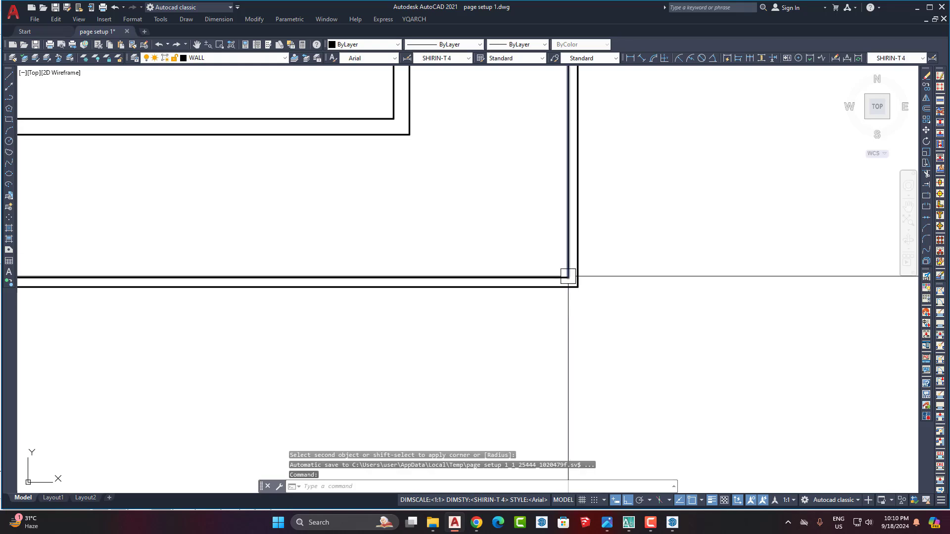
{"action": "scroll", "coordinate": [577, 296], "scroll_direction": "up", "scroll_amount": 4}
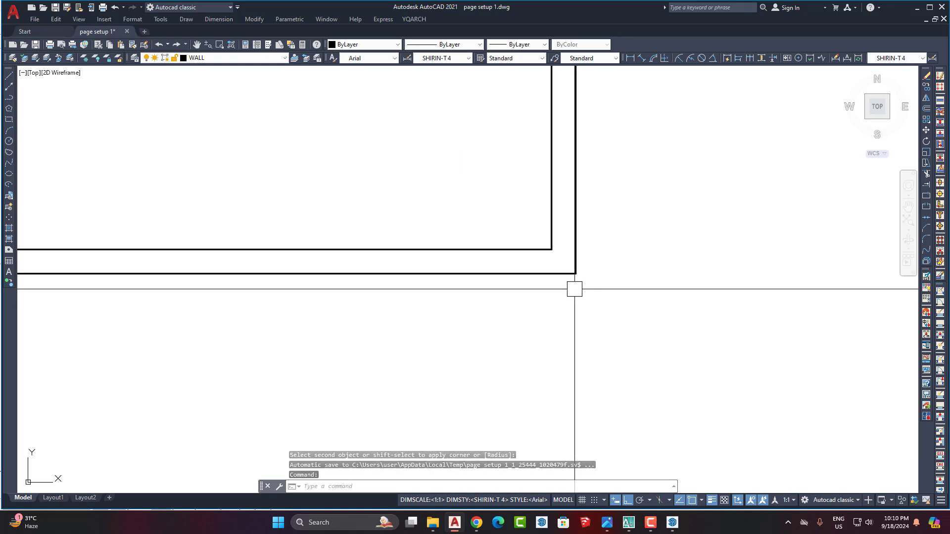
{"action": "scroll", "coordinate": [552, 246], "scroll_direction": "down", "scroll_amount": 5}
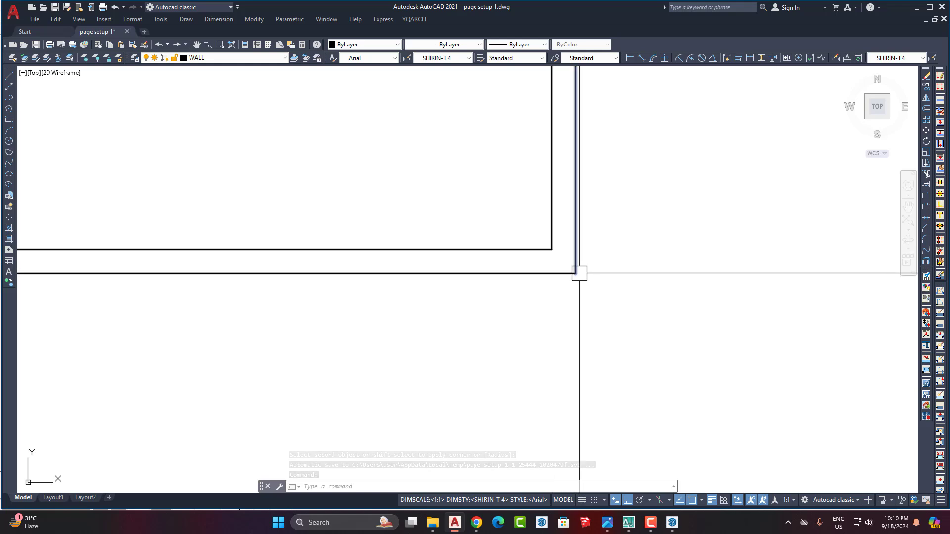
{"action": "scroll", "coordinate": [534, 284], "scroll_direction": "down", "scroll_amount": 5}
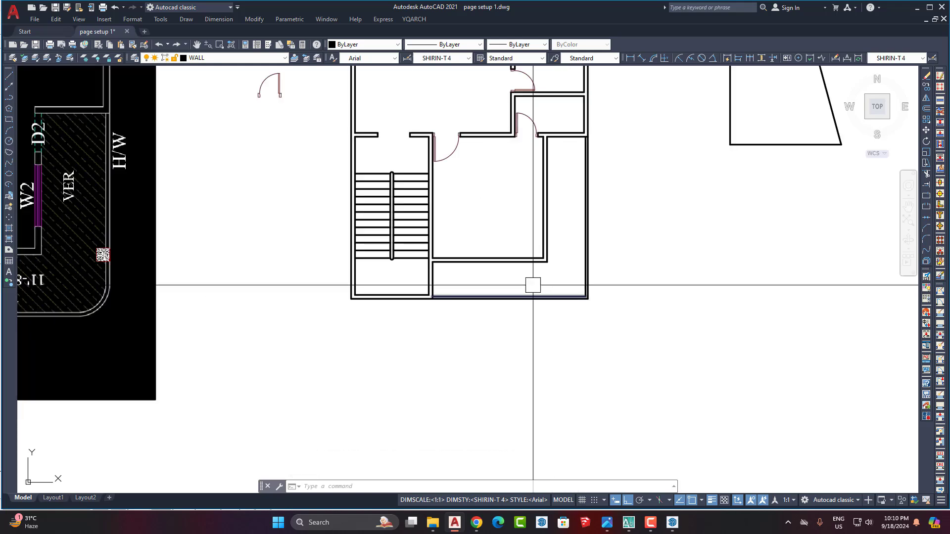
Break the bottom outer wall line at the stair wall's right line and select the veranda piece to check the split.
{"action": "scroll", "coordinate": [416, 304], "scroll_direction": "up", "scroll_amount": 8}
{"action": "left_click", "coordinate": [485, 237]}
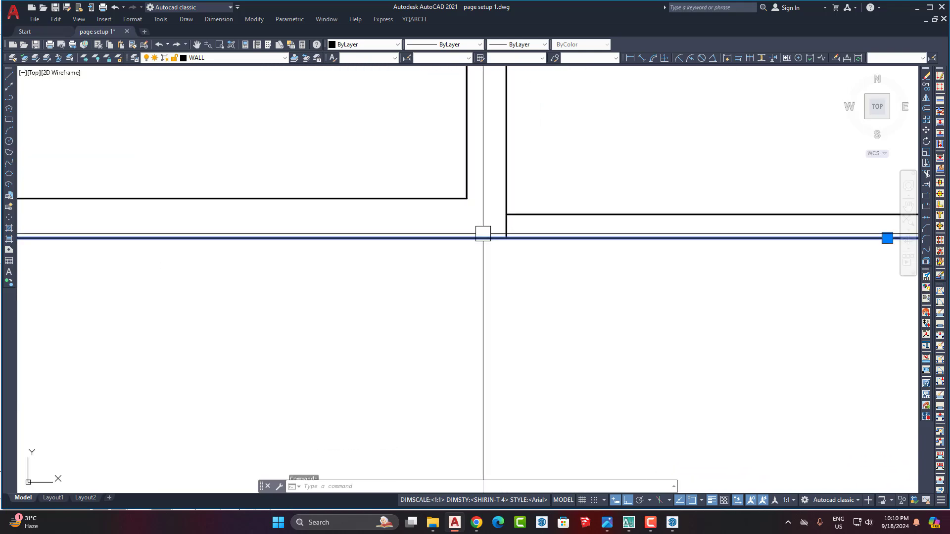
{"action": "key", "text": "Escape"}
{"action": "key", "text": "Escape"}
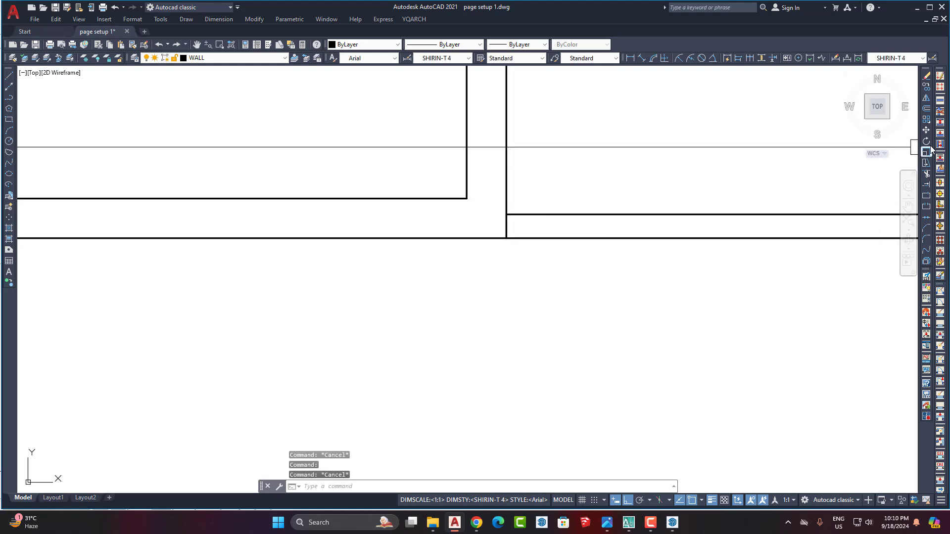
{"action": "left_click", "coordinate": [925, 196]}
{"action": "scroll", "coordinate": [512, 235], "scroll_direction": "up", "scroll_amount": 5}
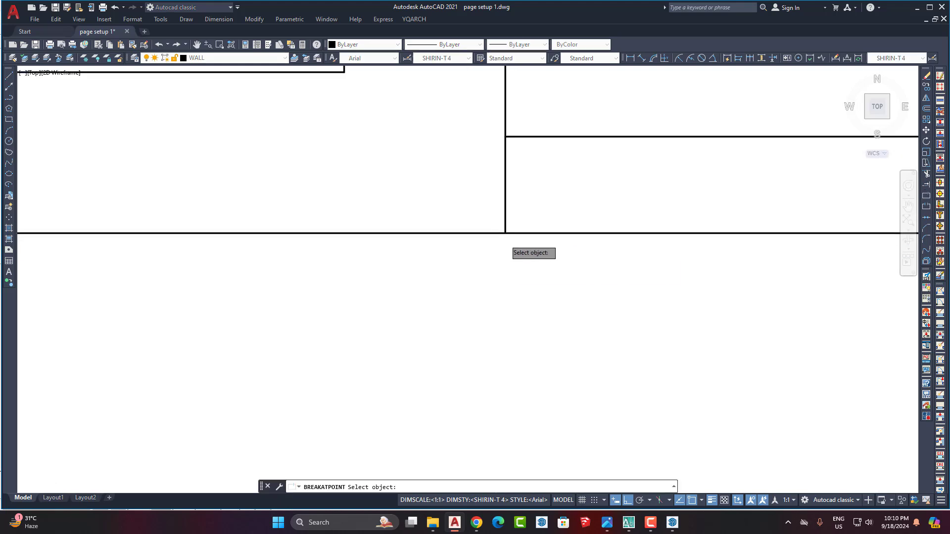
{"action": "left_click", "coordinate": [504, 228]}
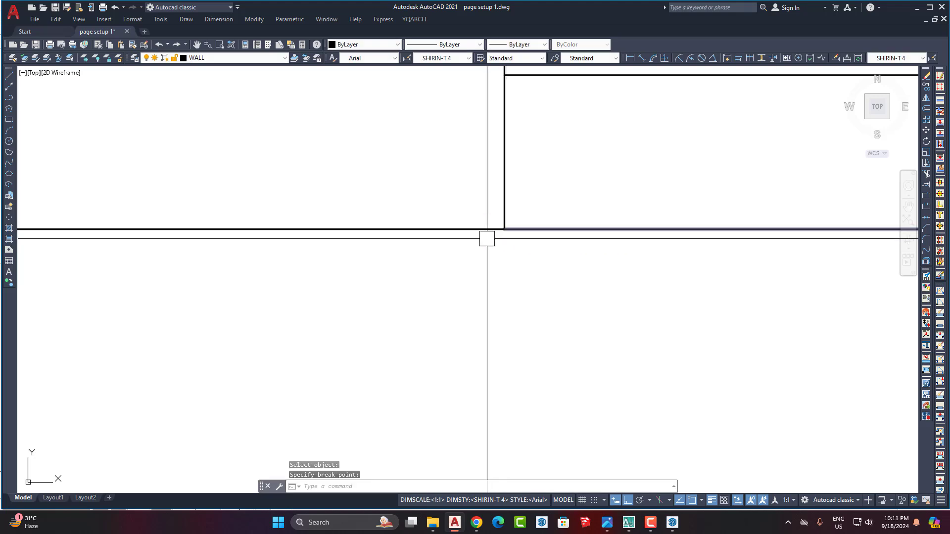
{"action": "scroll", "coordinate": [495, 238], "scroll_direction": "down", "scroll_amount": 2}
{"action": "left_click", "coordinate": [505, 243]}
{"action": "scroll", "coordinate": [420, 282], "scroll_direction": "down", "scroll_amount": 2}
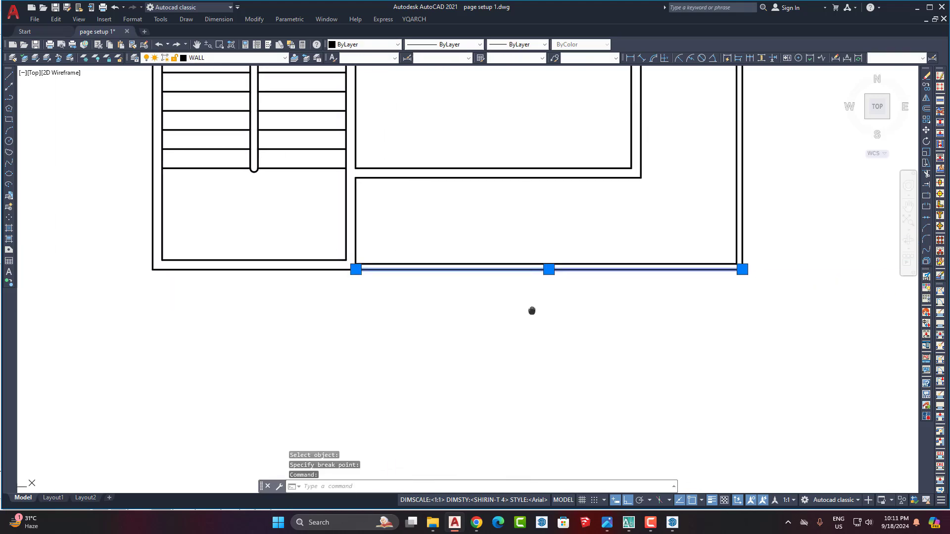
{"action": "key", "text": "Escape"}
Undo the break in the bottom outer wall line.
{"action": "scroll", "coordinate": [352, 268], "scroll_direction": "up", "scroll_amount": 4}
{"action": "key", "text": "ctrl+z"}
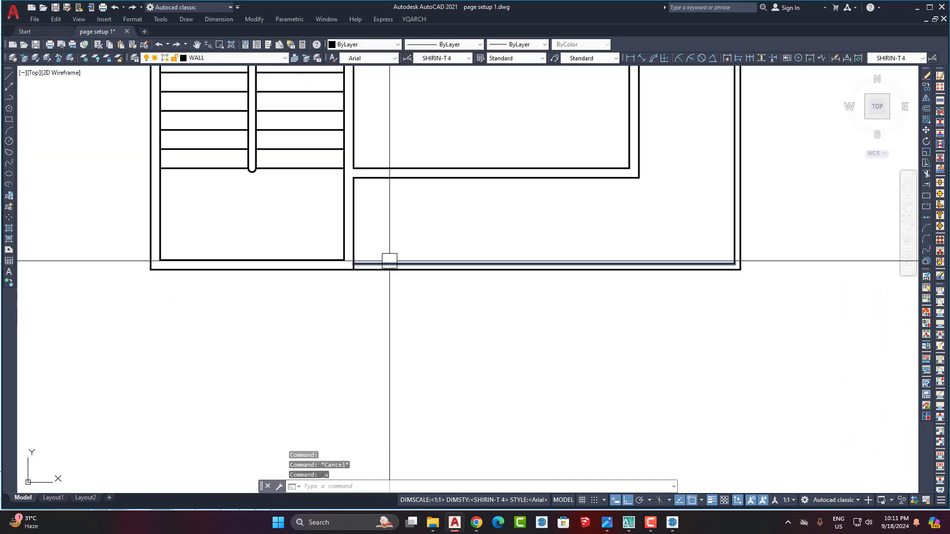
{"action": "scroll", "coordinate": [363, 265], "scroll_direction": "up", "scroll_amount": 3}
{"action": "key", "text": "ctrl+z"}
{"action": "key", "text": "ctrl+z"}
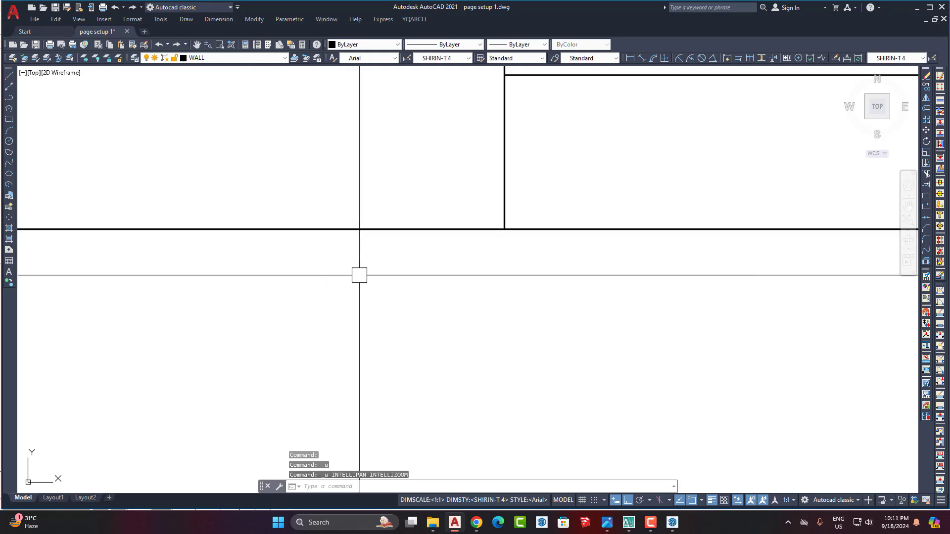
{"action": "left_click", "coordinate": [517, 230]}
{"action": "key", "text": "ctrl+z"}
{"action": "key", "text": "ctrl+z"}
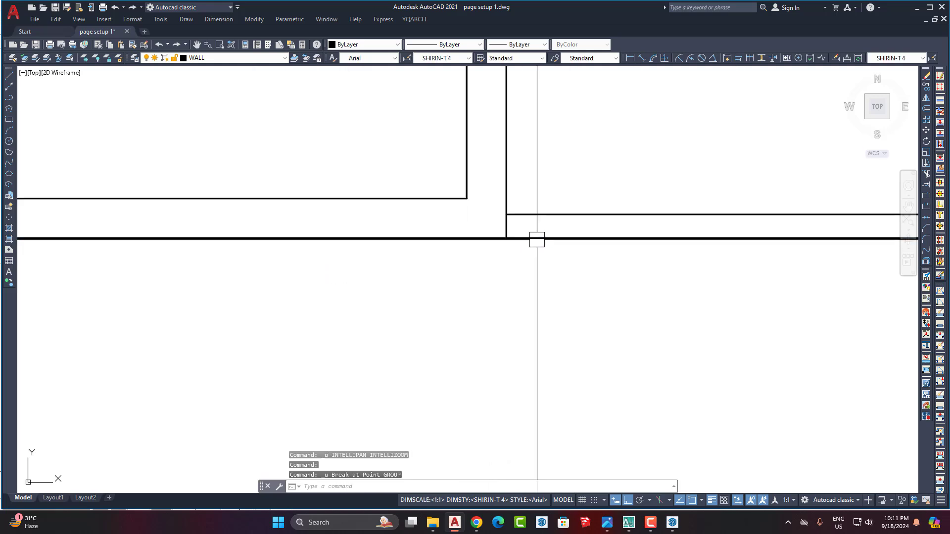
Break the bottom outer wall line at a single point where the stair wall's right line meets it.
{"action": "scroll", "coordinate": [620, 260], "scroll_direction": "down", "scroll_amount": 6}
{"action": "middle_click_drag", "start_coordinate": [303, 275], "coordinate": [465, 252]}
{"action": "scroll", "coordinate": [365, 235], "scroll_direction": "up", "scroll_amount": 3}
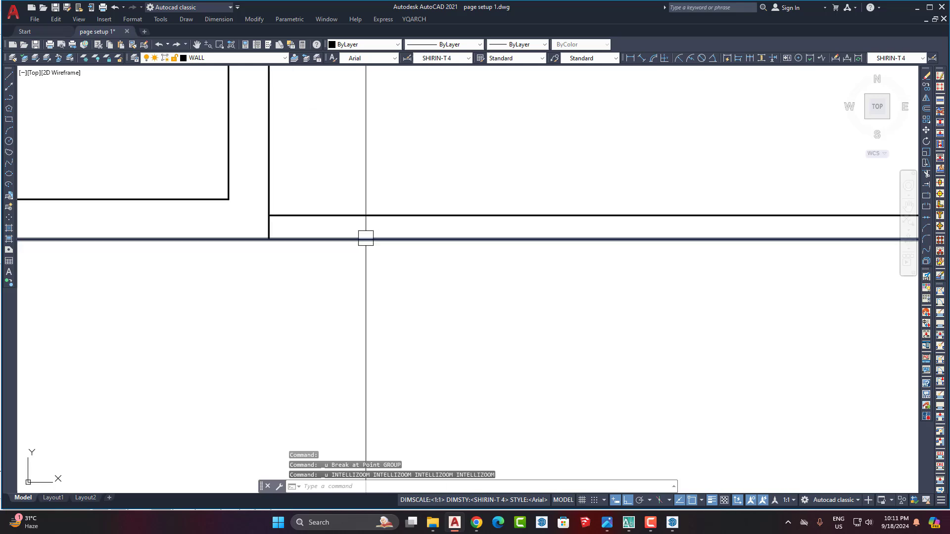
{"action": "left_click", "coordinate": [297, 255]}
{"action": "key", "text": "Escape"}
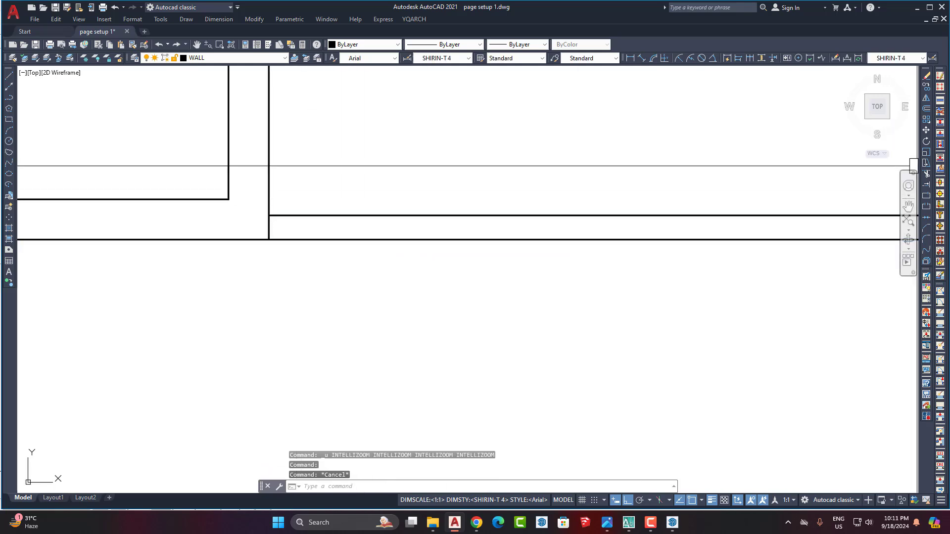
{"action": "left_click", "coordinate": [925, 194]}
{"action": "scroll", "coordinate": [299, 246], "scroll_direction": "up", "scroll_amount": 6}
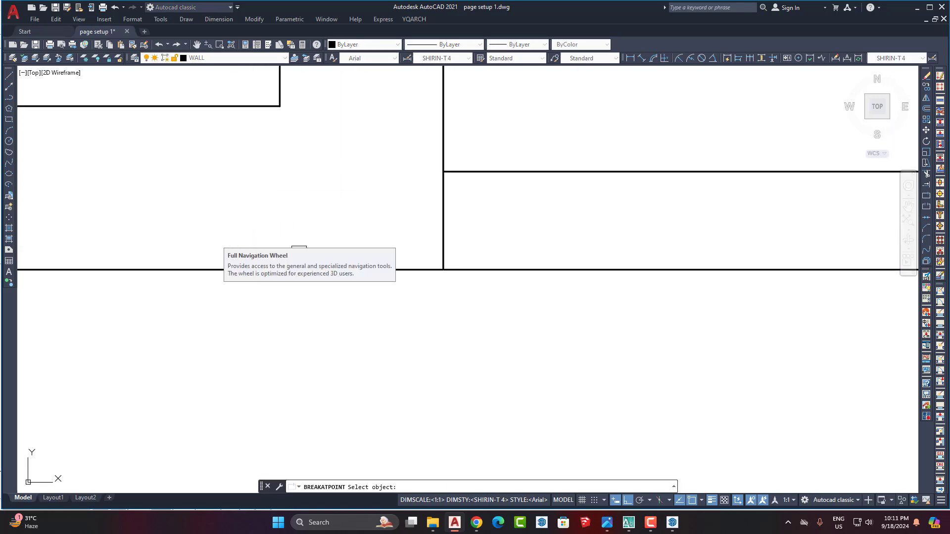
{"action": "left_click", "coordinate": [488, 269]}
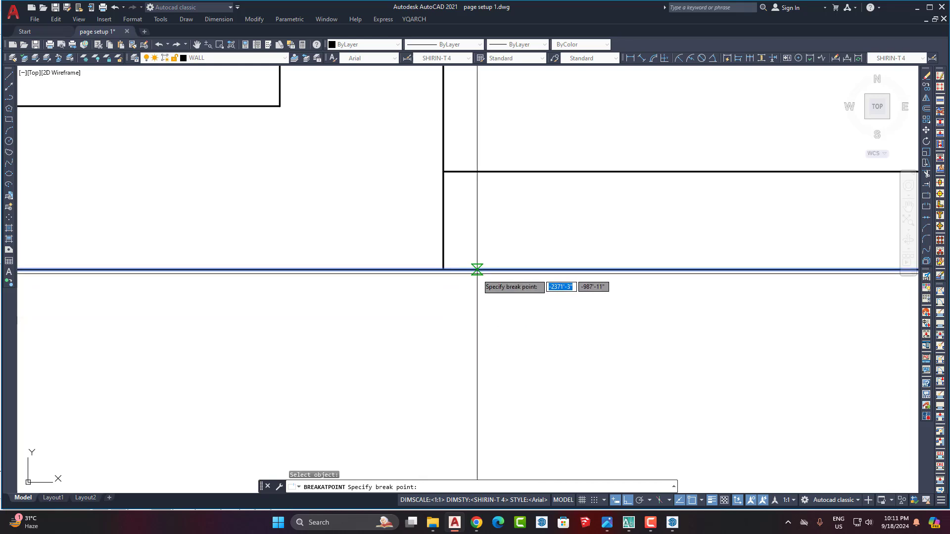
{"action": "left_click", "coordinate": [443, 269]}
{"action": "scroll", "coordinate": [441, 275], "scroll_direction": "down", "scroll_amount": 2}
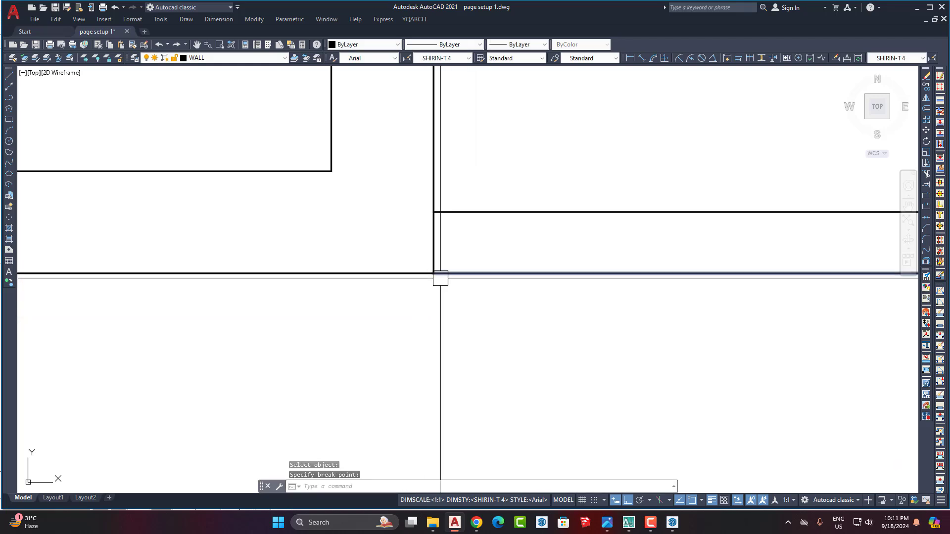
Check the split of the bottom outer wall line by selecting its veranda and stair pieces.
{"action": "left_click", "coordinate": [440, 275]}
{"action": "scroll", "coordinate": [418, 312], "scroll_direction": "down", "scroll_amount": 4}
{"action": "scroll", "coordinate": [369, 263], "scroll_direction": "up", "scroll_amount": 4}
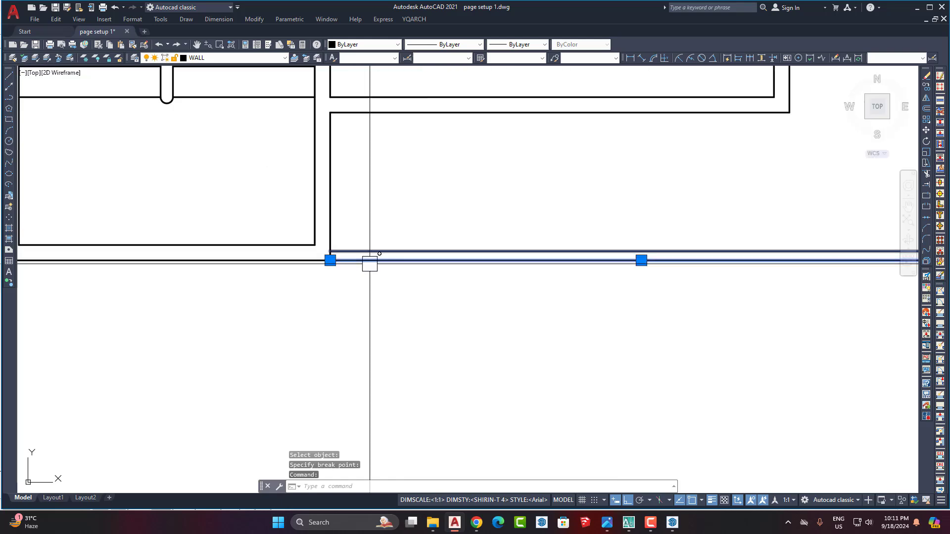
{"action": "left_click", "coordinate": [283, 262]}
{"action": "key", "text": "Escape"}
{"action": "left_click", "coordinate": [354, 263]}
{"action": "left_click", "coordinate": [309, 263]}
{"action": "key", "text": "Escape"}
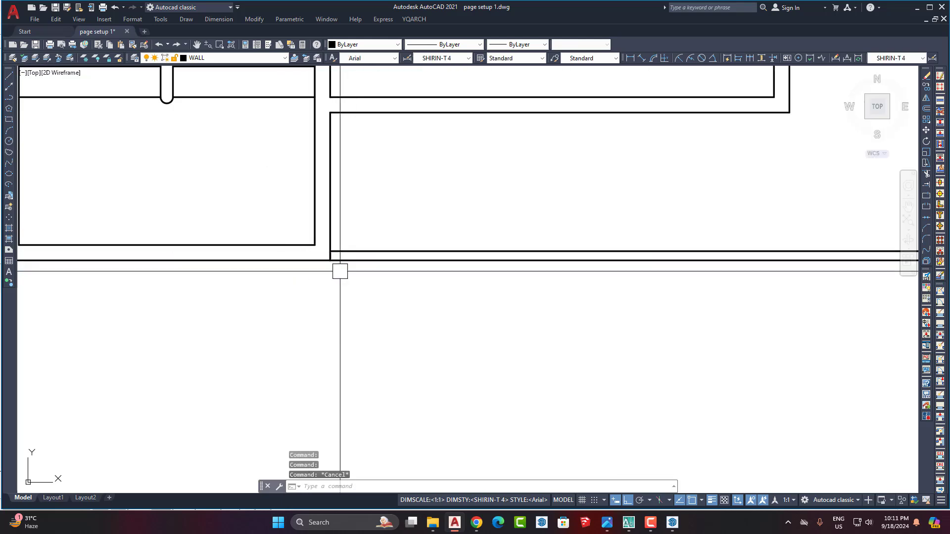
{"action": "left_click", "coordinate": [352, 263]}
{"action": "key", "text": "Escape"}
Select the right outer wall line to check whether it runs unbroken past the veranda's upper wall line.
{"action": "scroll", "coordinate": [436, 287], "scroll_direction": "down", "scroll_amount": 5}
{"action": "middle_click_drag", "start_coordinate": [492, 154], "coordinate": [489, 206]}
{"action": "scroll", "coordinate": [513, 221], "scroll_direction": "up", "scroll_amount": 5}
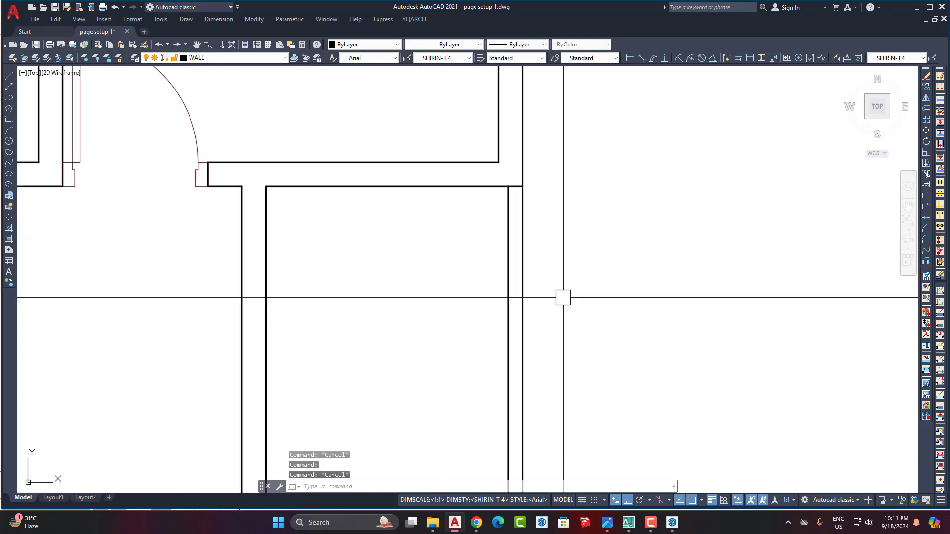
{"action": "left_click", "coordinate": [523, 231]}
{"action": "scroll", "coordinate": [524, 186], "scroll_direction": "up", "scroll_amount": 4}
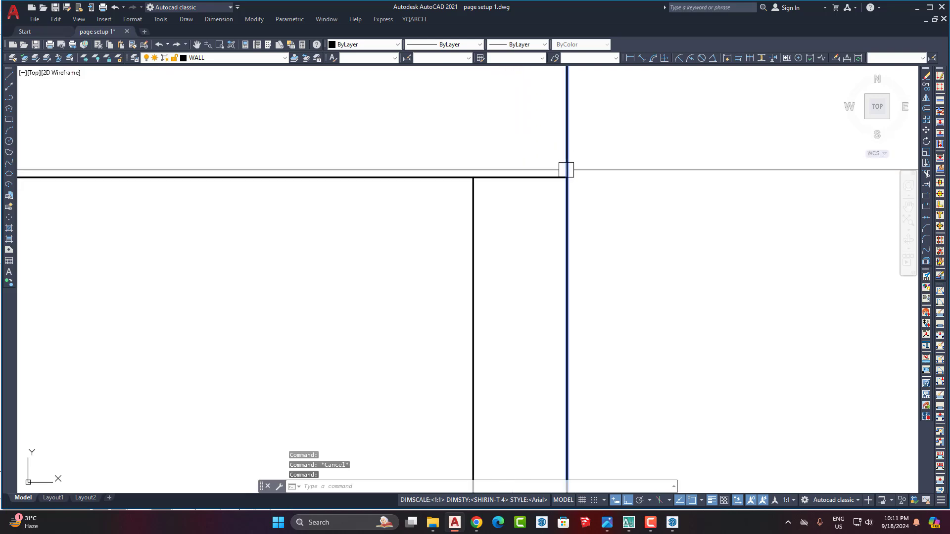
{"action": "scroll", "coordinate": [569, 173], "scroll_direction": "down", "scroll_amount": 2}
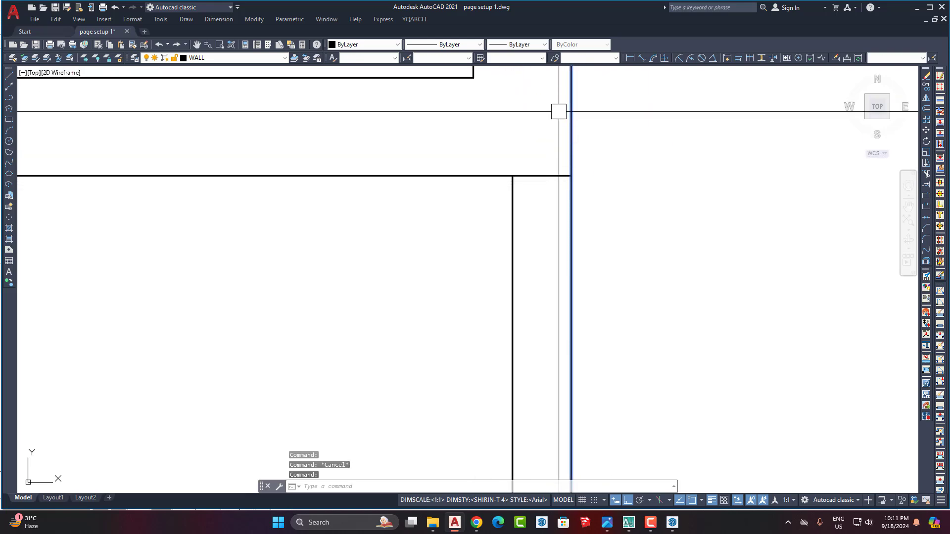
{"action": "key", "text": "Escape"}
Break the right outer wall line at a single point where the veranda's upper wall line meets it, and select the veranda piece to check the split.
{"action": "left_click", "coordinate": [926, 195]}
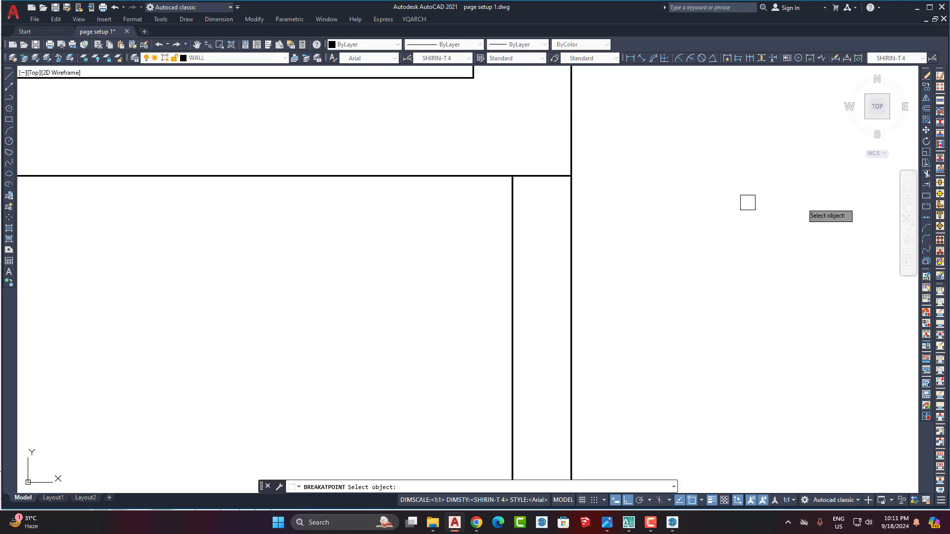
{"action": "scroll", "coordinate": [574, 191], "scroll_direction": "up", "scroll_amount": 4}
{"action": "left_click", "coordinate": [591, 193]}
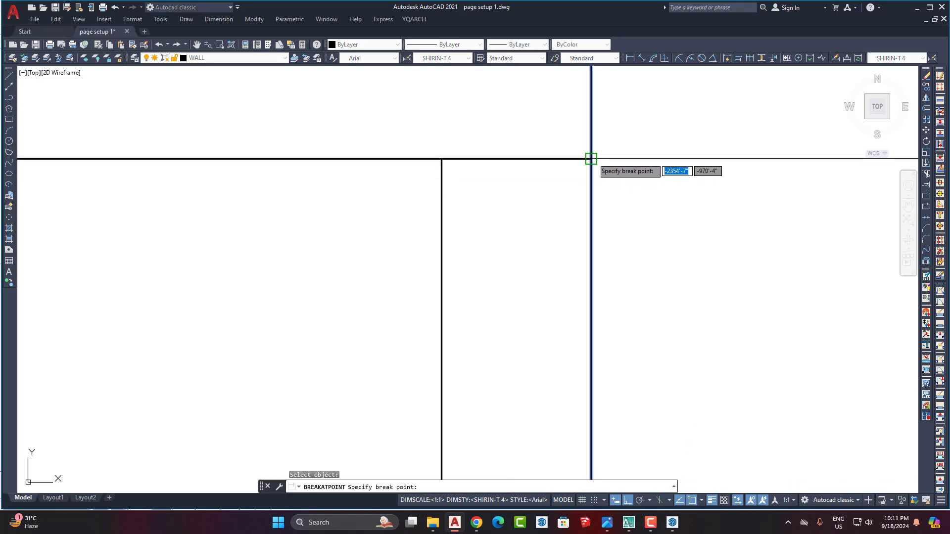
{"action": "left_click", "coordinate": [591, 158]}
{"action": "scroll", "coordinate": [576, 198], "scroll_direction": "down", "scroll_amount": 4}
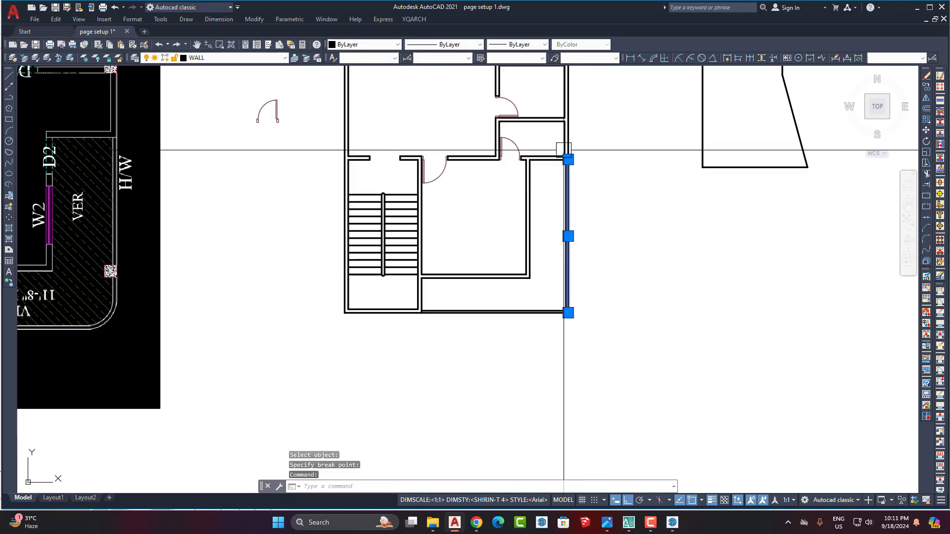
{"action": "key", "text": "Escape"}
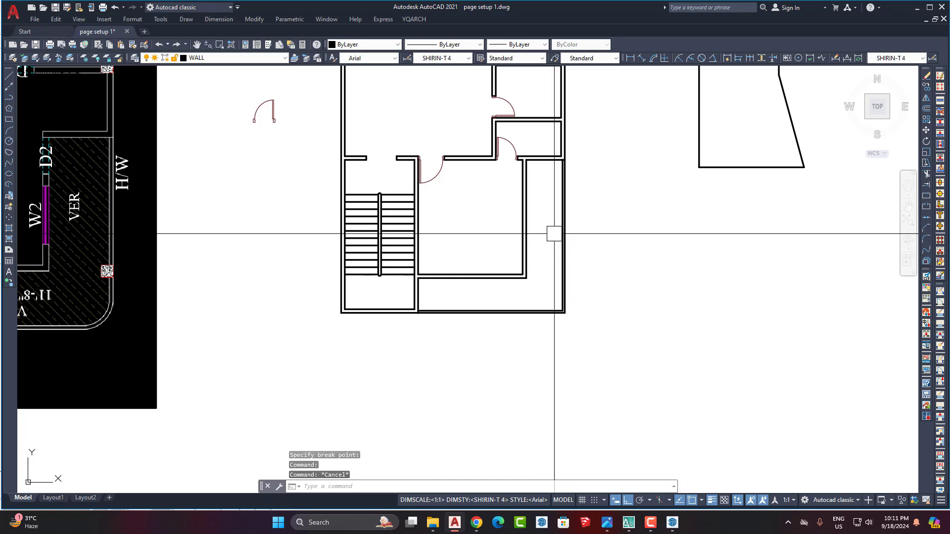
{"action": "scroll", "coordinate": [554, 234], "scroll_direction": "up", "scroll_amount": 4}
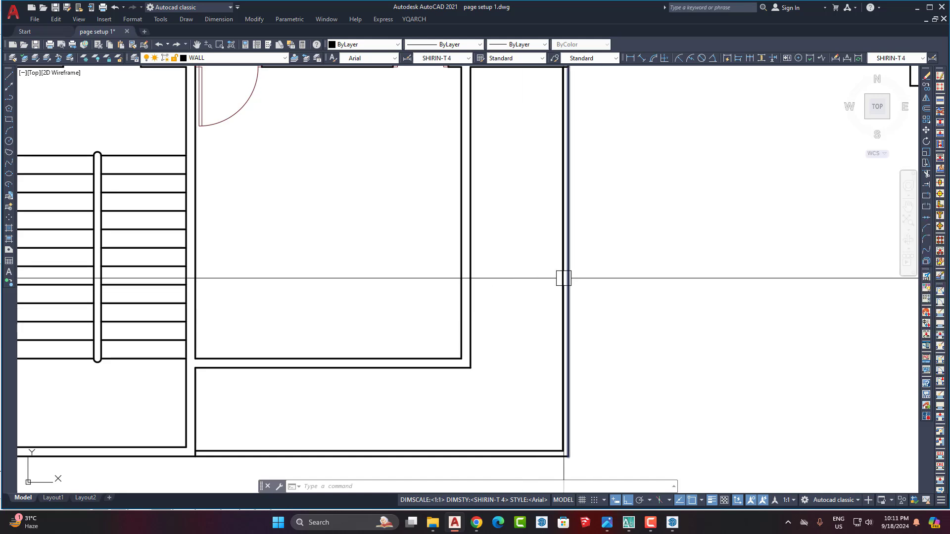
{"action": "scroll", "coordinate": [562, 275], "scroll_direction": "down", "scroll_amount": 2}
{"action": "scroll", "coordinate": [617, 263], "scroll_direction": "down", "scroll_amount": 4}
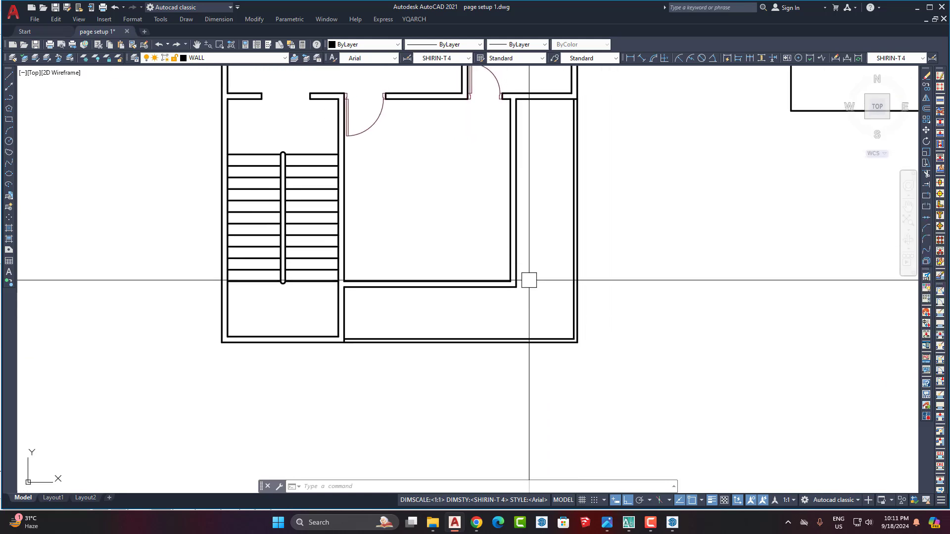
{"action": "scroll", "coordinate": [520, 364], "scroll_direction": "up", "scroll_amount": 5}
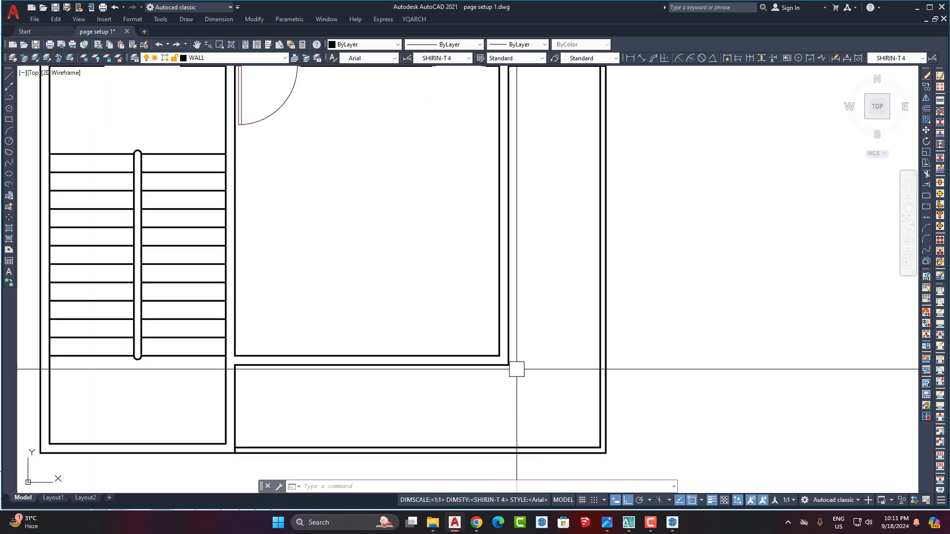
Switch to the AutoCAD 2007 drawing and bring the empty area beside the blue practice lines into view.
{"action": "left_click", "coordinate": [630, 522]}
{"action": "scroll", "coordinate": [619, 264], "scroll_direction": "down", "scroll_amount": 4}
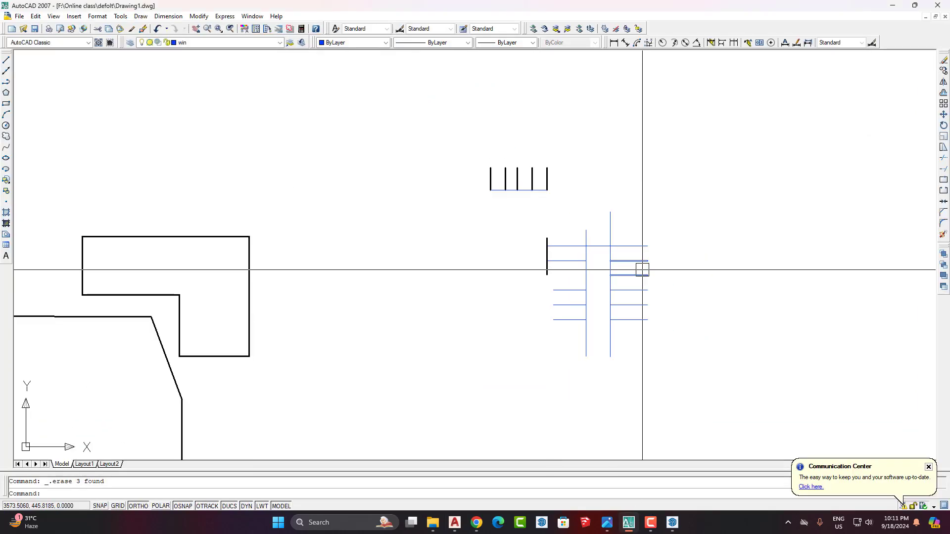
{"action": "scroll", "coordinate": [640, 268], "scroll_direction": "up", "scroll_amount": 3}
{"action": "middle_click_drag", "start_coordinate": [575, 259], "coordinate": [517, 371]}
{"action": "type", "text": "l"}
{"action": "key", "text": "Return"}
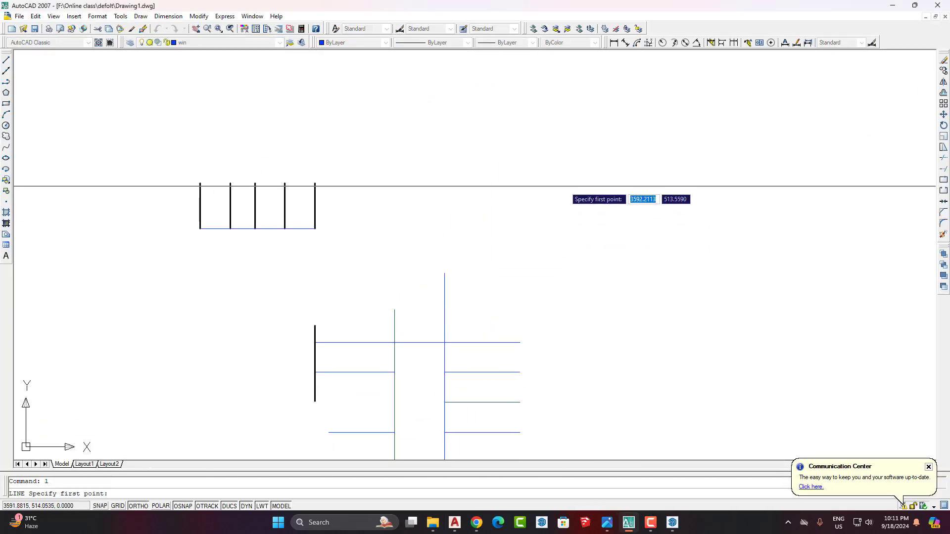
{"action": "left_click", "coordinate": [523, 165]}
Draw an open three-segment polyline in the empty area: a long upper side, a vertical right side and a shorter lower side.
{"action": "left_click", "coordinate": [6, 82]}
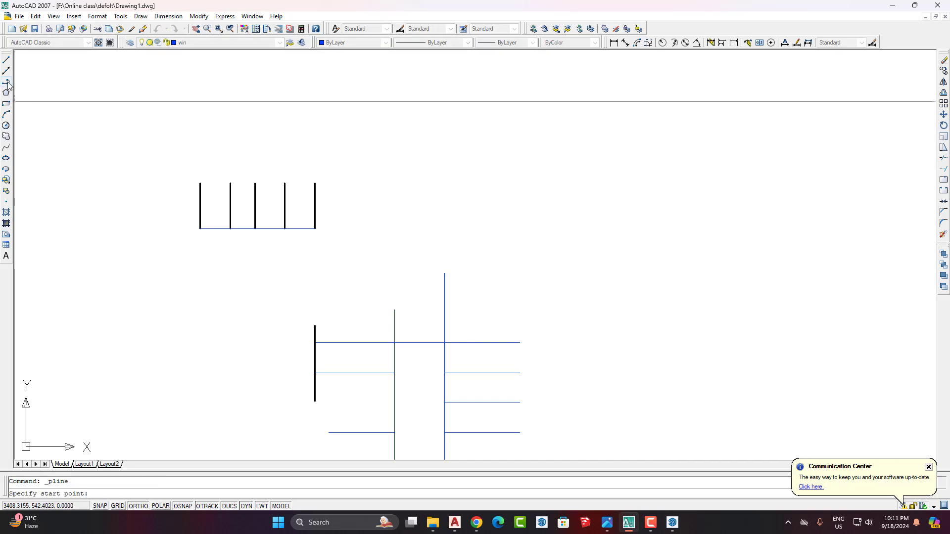
{"action": "left_click", "coordinate": [546, 204]}
{"action": "left_click", "coordinate": [757, 204]}
{"action": "left_click", "coordinate": [757, 325]}
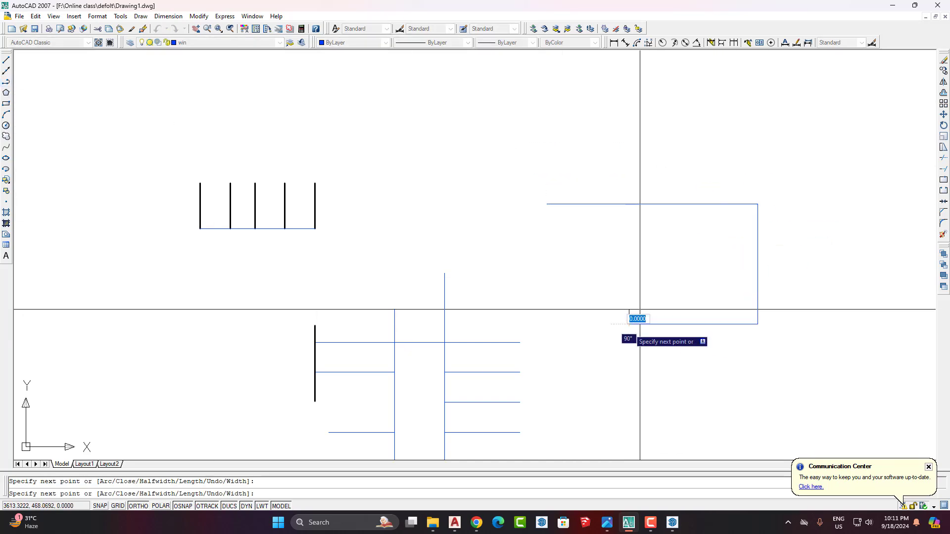
{"action": "left_click", "coordinate": [629, 324]}
{"action": "key", "text": "Return"}
Move the new three-segment polyline to the wall layer.
{"action": "left_click", "coordinate": [689, 204]}
{"action": "left_click", "coordinate": [174, 45]}
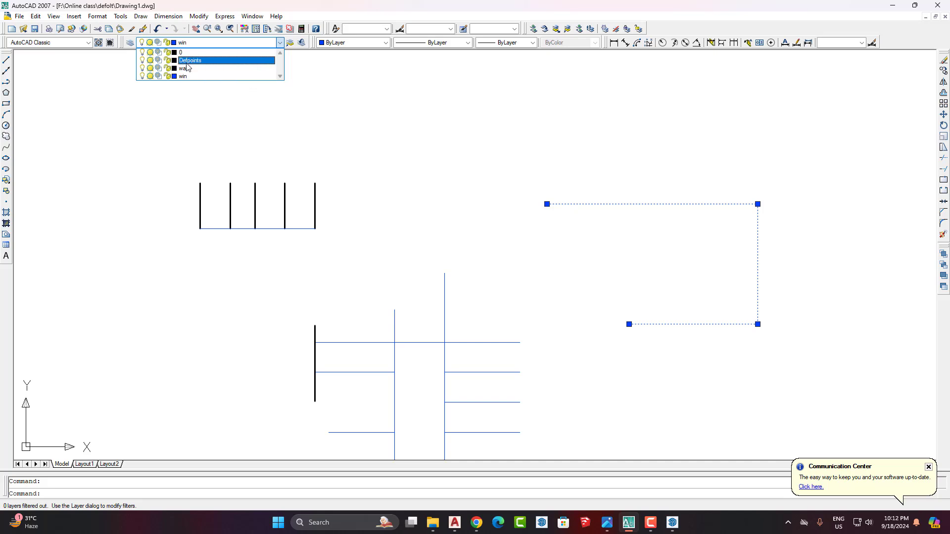
{"action": "left_click", "coordinate": [184, 68]}
{"action": "key", "text": "Escape"}
{"action": "scroll", "coordinate": [721, 227], "scroll_direction": "up", "scroll_amount": 5}
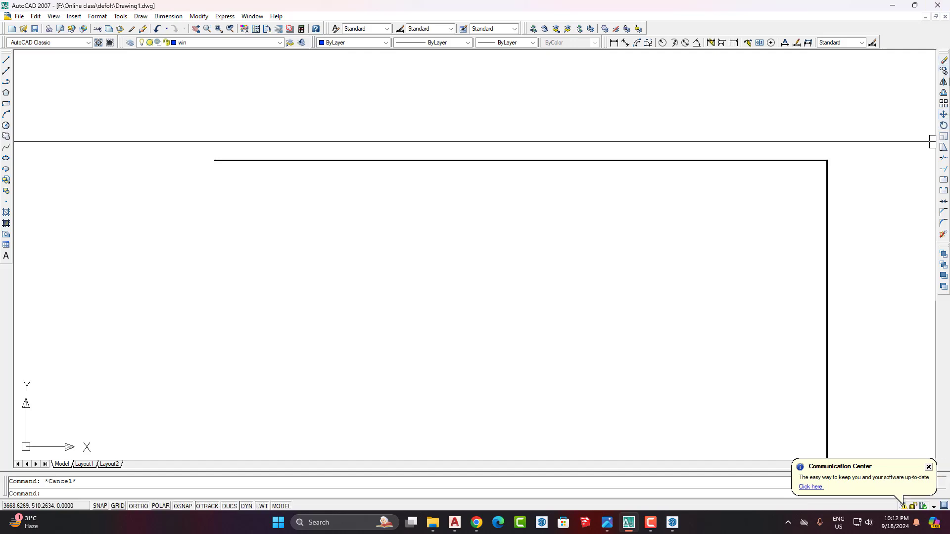
{"action": "middle_click_drag", "start_coordinate": [665, 232], "coordinate": [614, 221]}
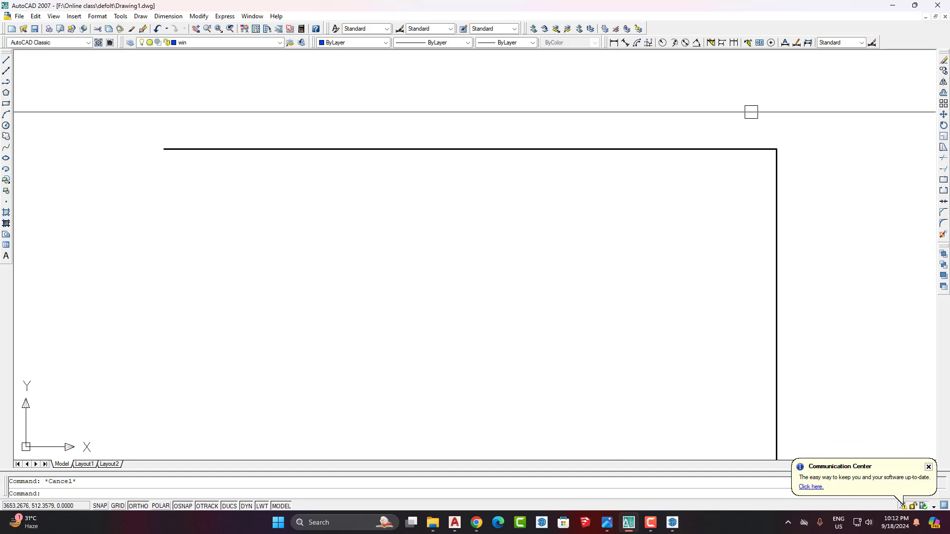
Hide the Modify toolbar.
{"action": "right_click", "coordinate": [809, 26]}
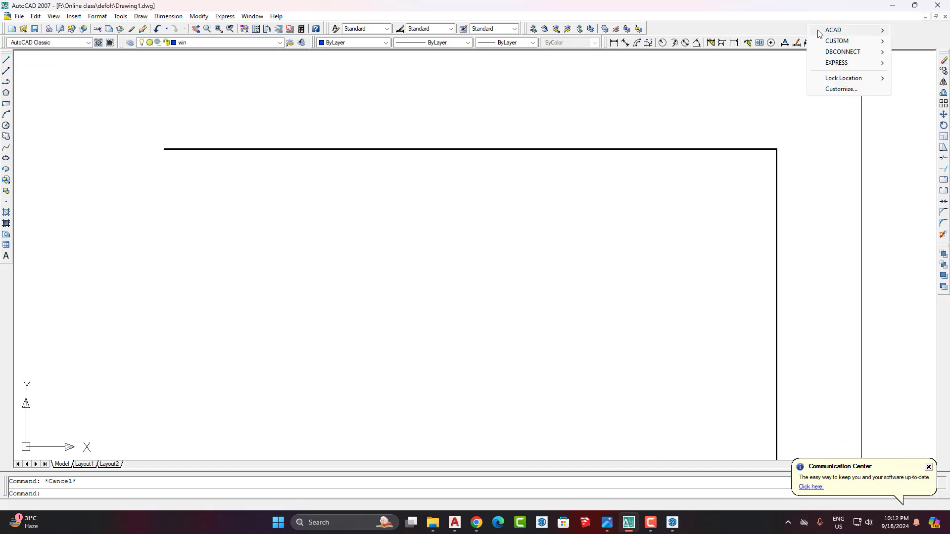
{"action": "mouse_move", "coordinate": [823, 34]}
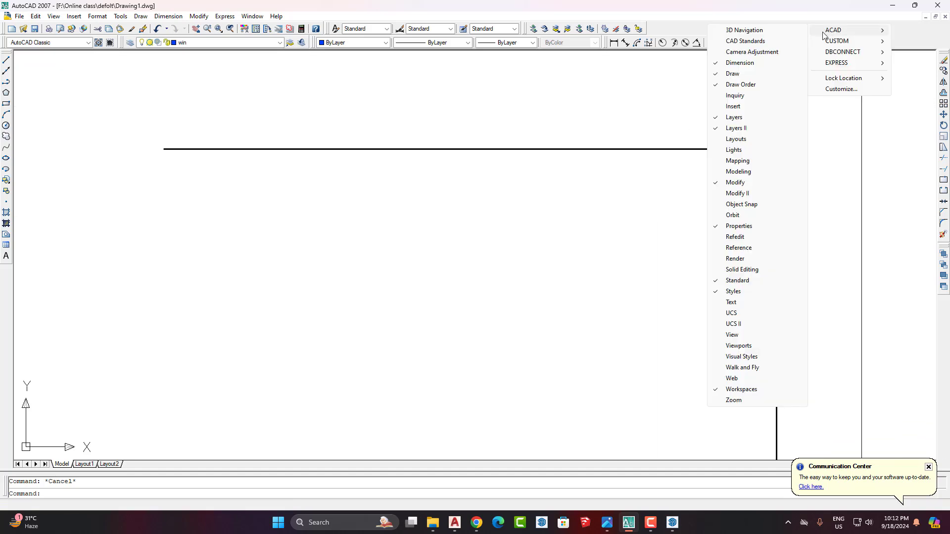
{"action": "left_click", "coordinate": [736, 184]}
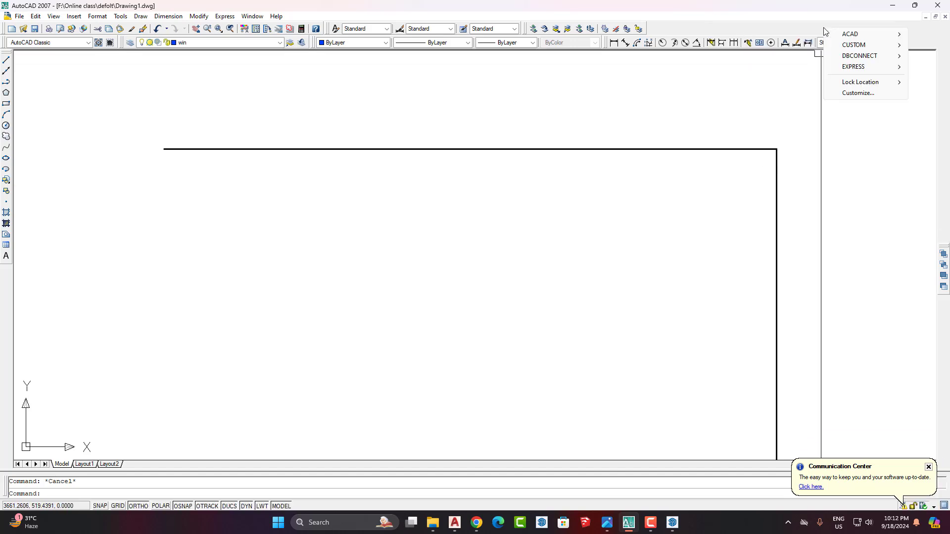
Show the Modify toolbar again and float it over the drawing area above the polyline.
{"action": "mouse_move", "coordinate": [847, 37]}
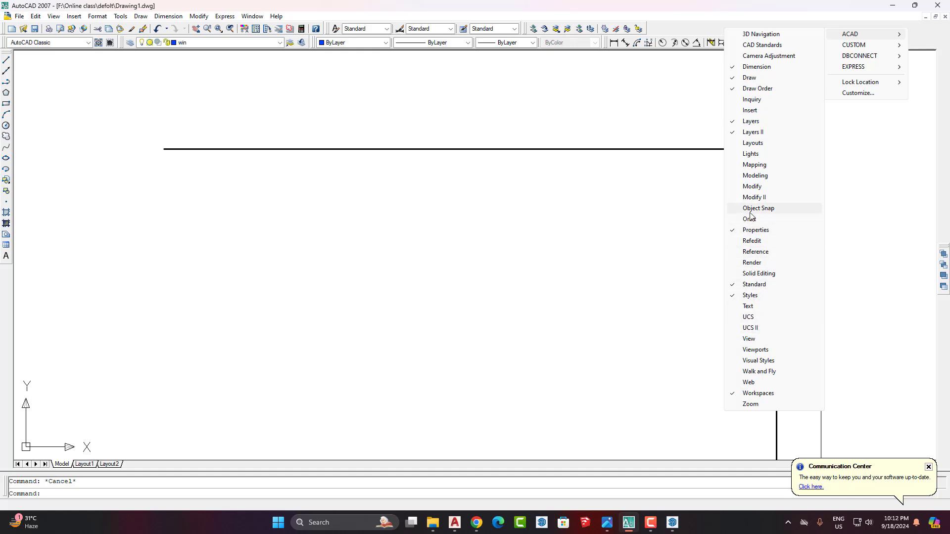
{"action": "left_click", "coordinate": [753, 187]}
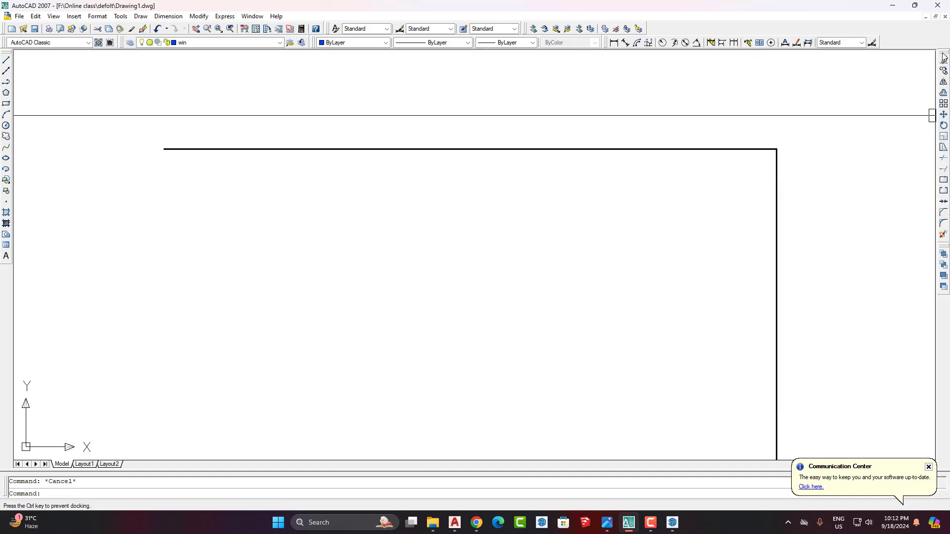
{"action": "left_click_drag", "start_coordinate": [332, 101], "coordinate": [263, 91]}
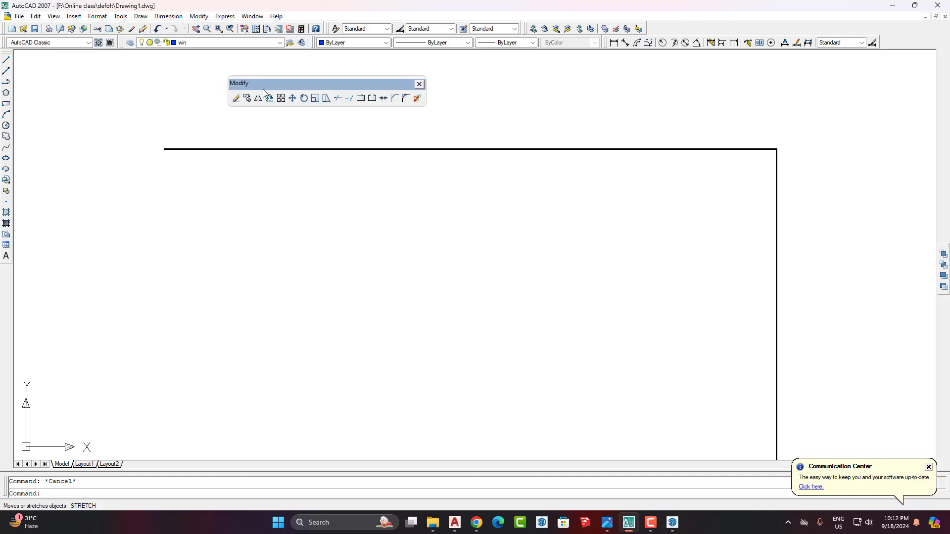
Break the polyline at a single point on its upper segment with Break at Point.
{"action": "left_click", "coordinate": [361, 98]}
{"action": "left_click", "coordinate": [430, 149]}
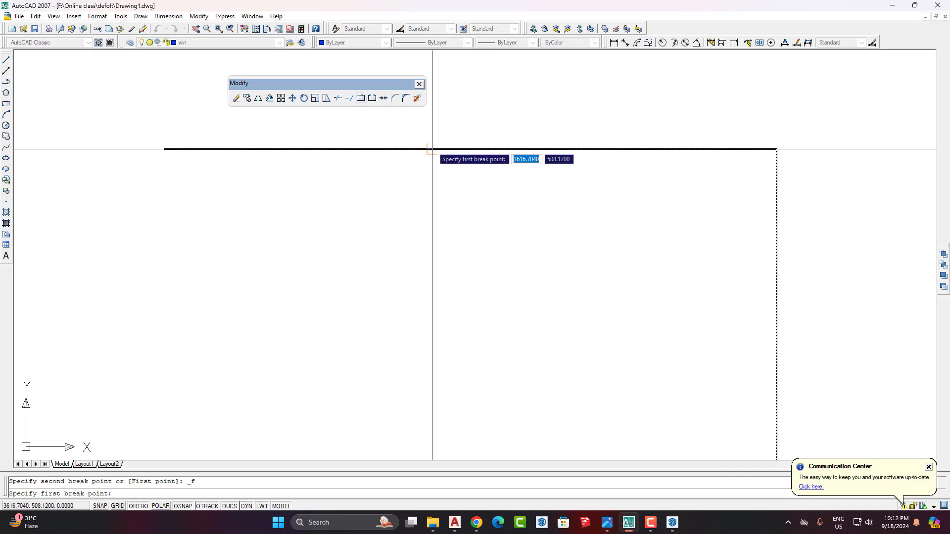
{"action": "left_click", "coordinate": [560, 149]}
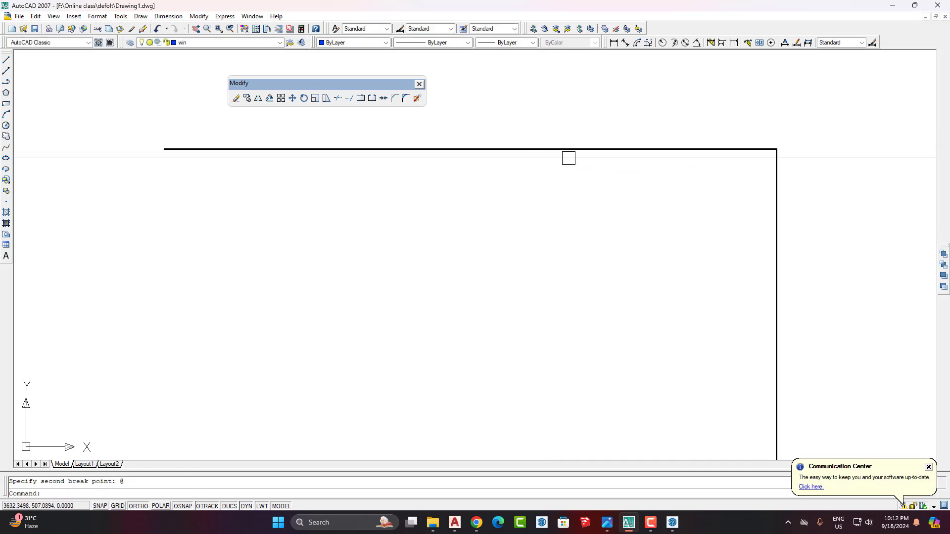
{"action": "key", "text": "Escape"}
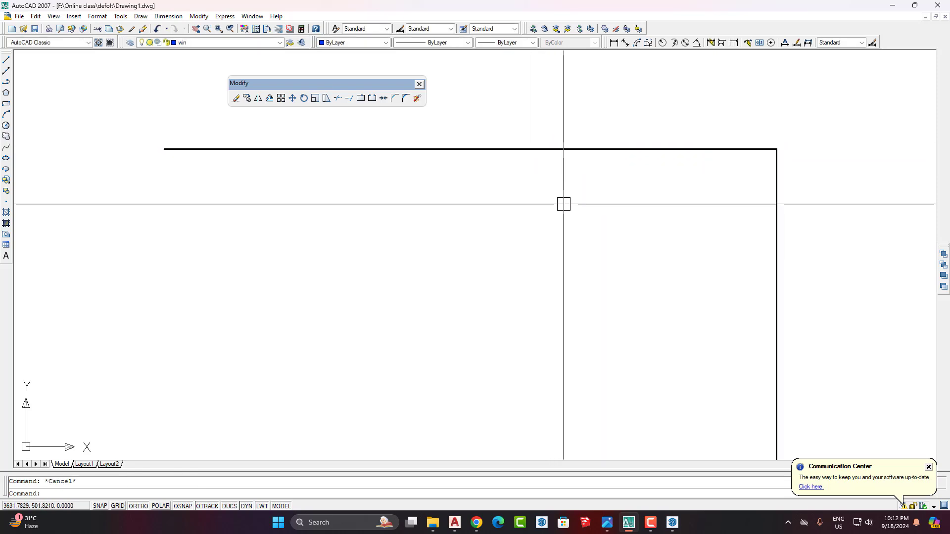
Switch back to the AutoCAD 2021 floor plan and examine the reference plan's veranda for the shape of its outer corner.
{"action": "mouse_move", "coordinate": [457, 528]}
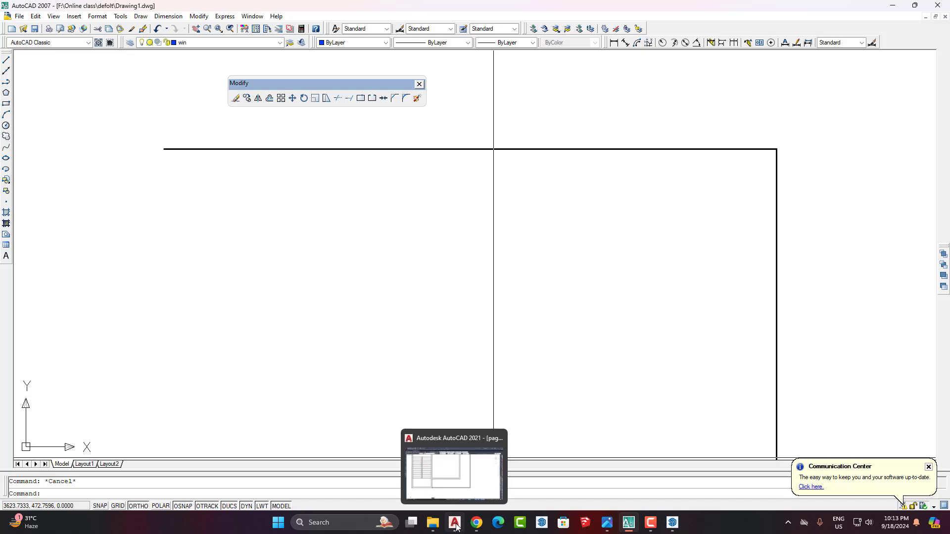
{"action": "left_click", "coordinate": [456, 527]}
{"action": "scroll", "coordinate": [544, 237], "scroll_direction": "down", "scroll_amount": 3}
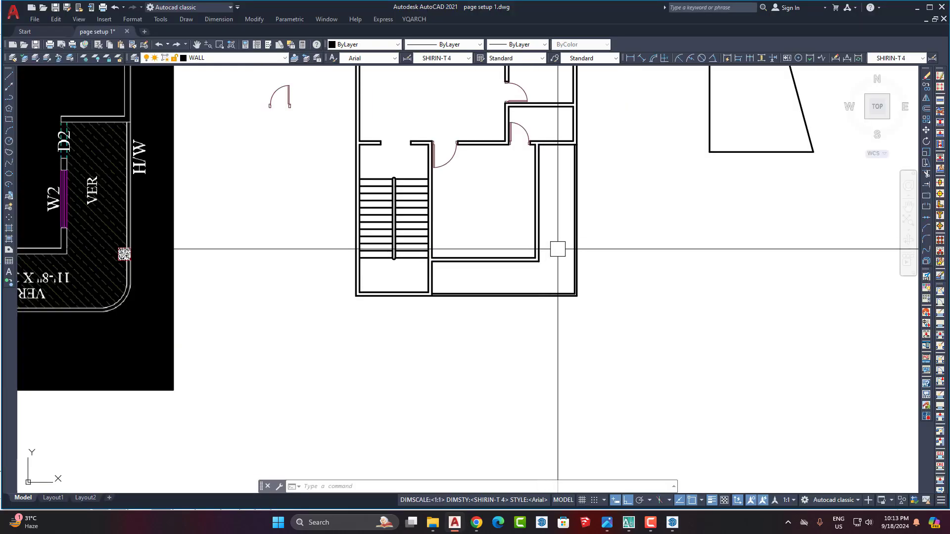
{"action": "scroll", "coordinate": [558, 249], "scroll_direction": "down", "scroll_amount": 1}
{"action": "scroll", "coordinate": [569, 301], "scroll_direction": "up", "scroll_amount": 5}
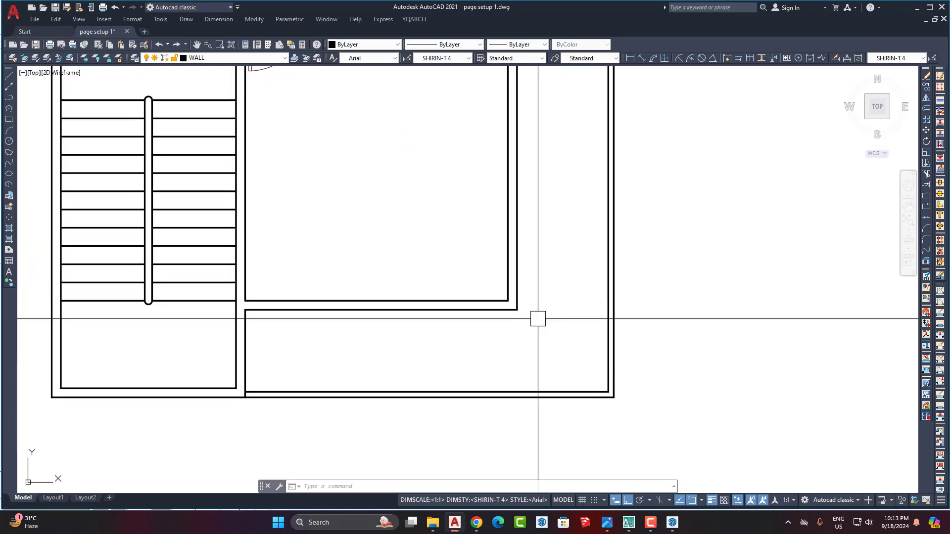
{"action": "scroll", "coordinate": [538, 318], "scroll_direction": "down", "scroll_amount": 5}
{"action": "scroll", "coordinate": [555, 360], "scroll_direction": "down", "scroll_amount": 5}
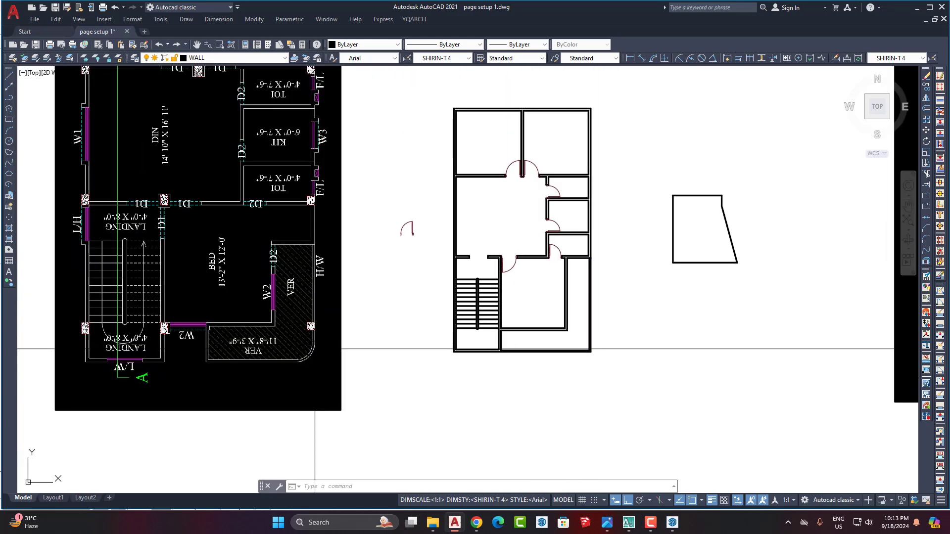
{"action": "scroll", "coordinate": [246, 373], "scroll_direction": "up", "scroll_amount": 5}
{"action": "scroll", "coordinate": [380, 349], "scroll_direction": "down", "scroll_amount": 3}
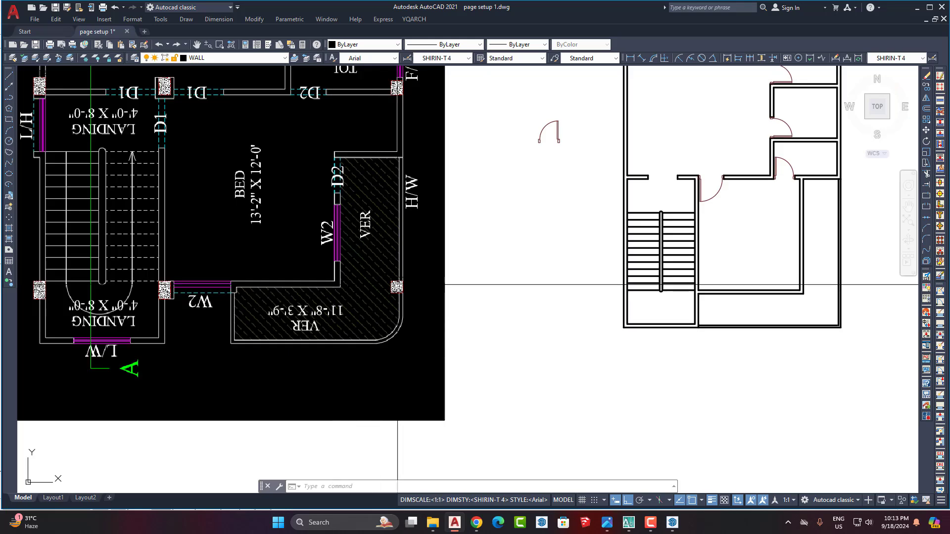
{"action": "scroll", "coordinate": [376, 336], "scroll_direction": "up", "scroll_amount": 6}
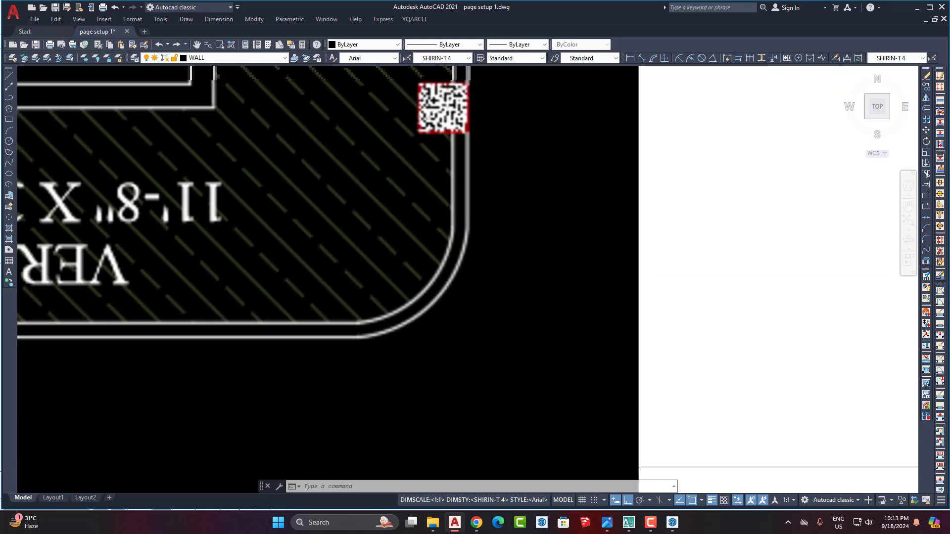
Look at the Fillet tool in AutoCAD 2007, and return to the veranda's outer corner in the AutoCAD 2021 floor plan.
{"action": "left_click", "coordinate": [628, 523]}
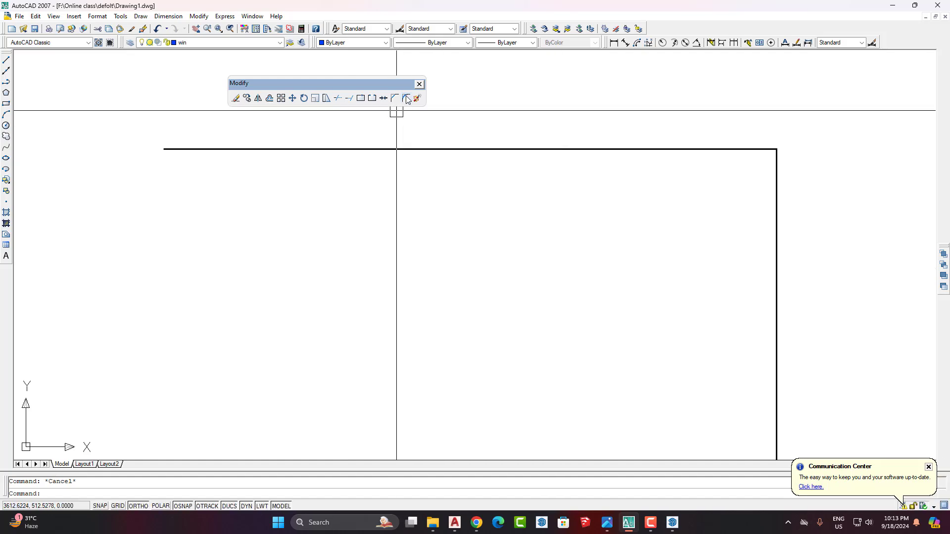
{"action": "left_click", "coordinate": [454, 522]}
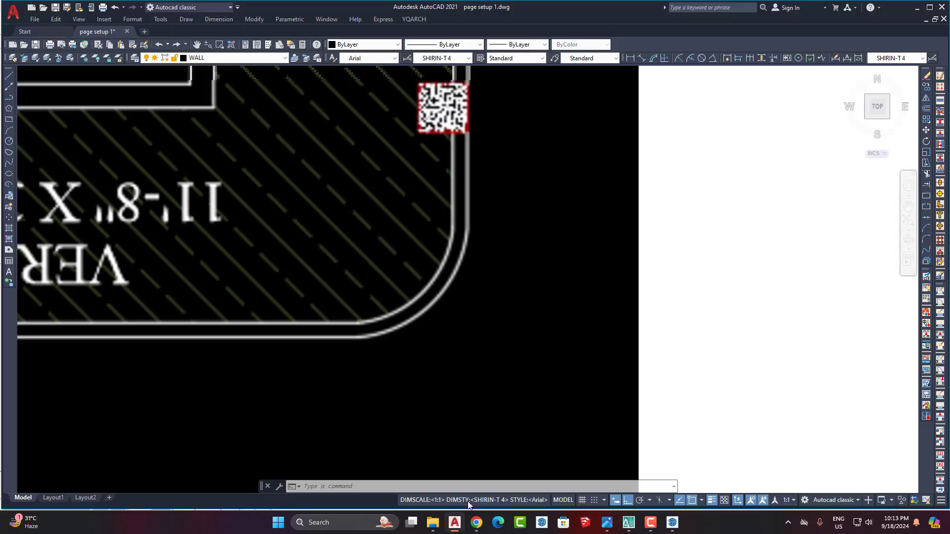
{"action": "scroll", "coordinate": [558, 202], "scroll_direction": "down", "scroll_amount": 6}
{"action": "mouse_move", "coordinate": [666, 240]}
{"action": "middle_mouse_down"}
{"action": "mouse_move", "coordinate": [646, 262]}
{"action": "mouse_move", "coordinate": [556, 292]}
{"action": "middle_mouse_up"}
{"action": "scroll", "coordinate": [549, 284], "scroll_direction": "up", "scroll_amount": 3}
{"action": "scroll", "coordinate": [555, 237], "scroll_direction": "up", "scroll_amount": 4}
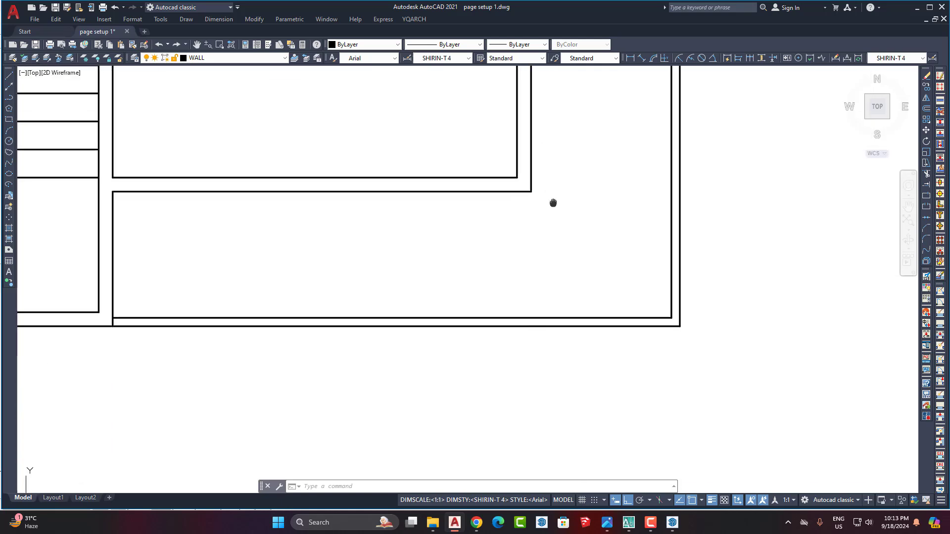
Try to fillet the two inner wall lines at the veranda's outer corner with the current radius.
{"action": "middle_click_drag", "start_coordinate": [551, 204], "coordinate": [566, 307]}
{"action": "key", "text": "Return"}
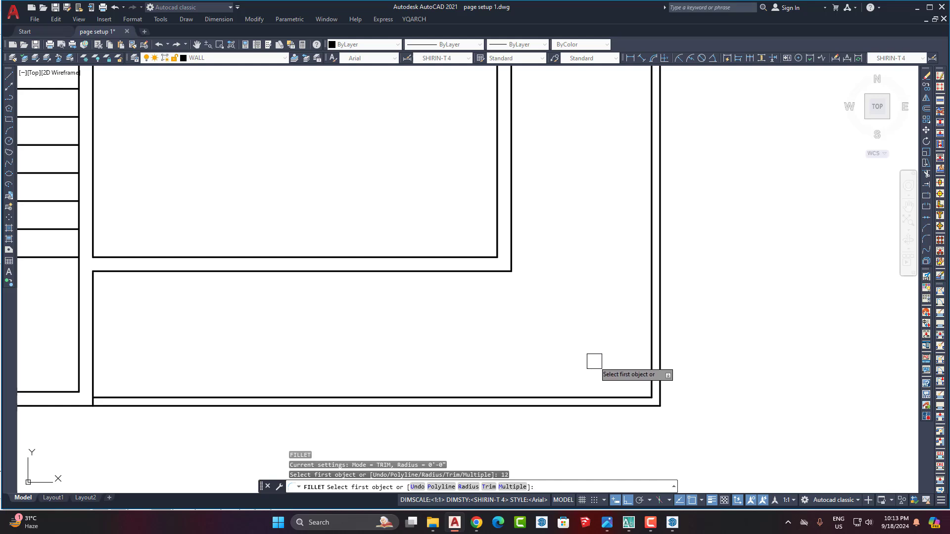
{"action": "left_click", "coordinate": [602, 397]}
{"action": "left_click", "coordinate": [647, 321]}
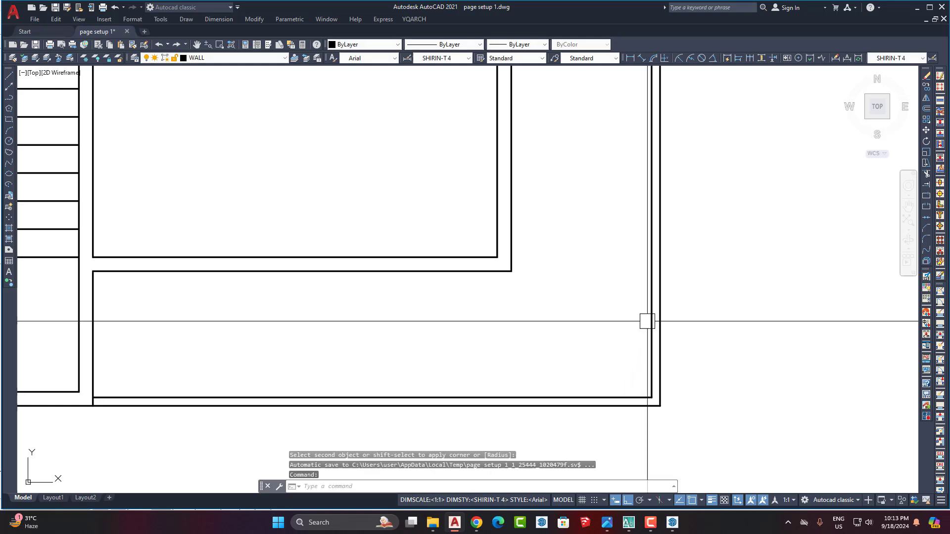
{"action": "key", "text": "Return"}
{"action": "key", "text": "Escape"}
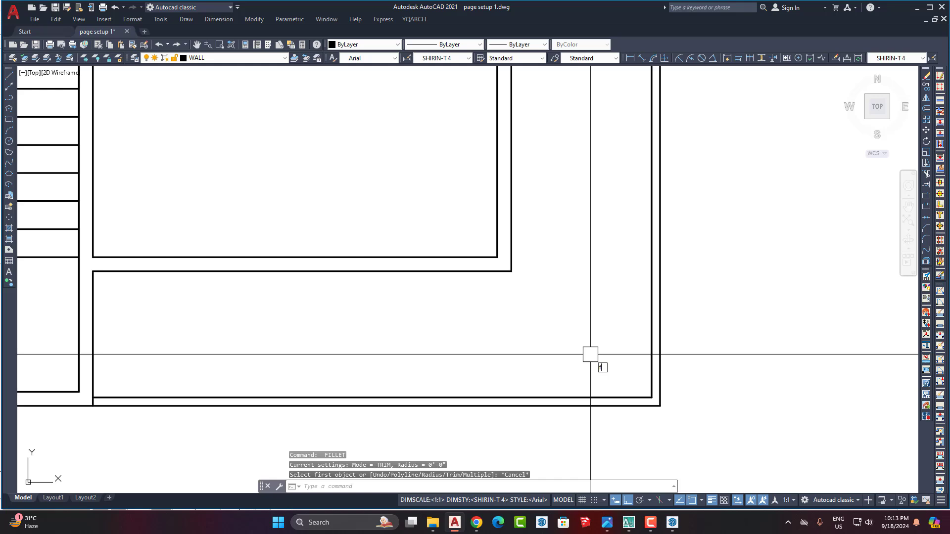
Try a 6-inch radius fillet on the inner wall lines at the veranda's outer corner, and undo it.
{"action": "type", "text": "f"}
{"action": "key", "text": "Return"}
{"action": "type", "text": "r"}
{"action": "key", "text": "Return"}
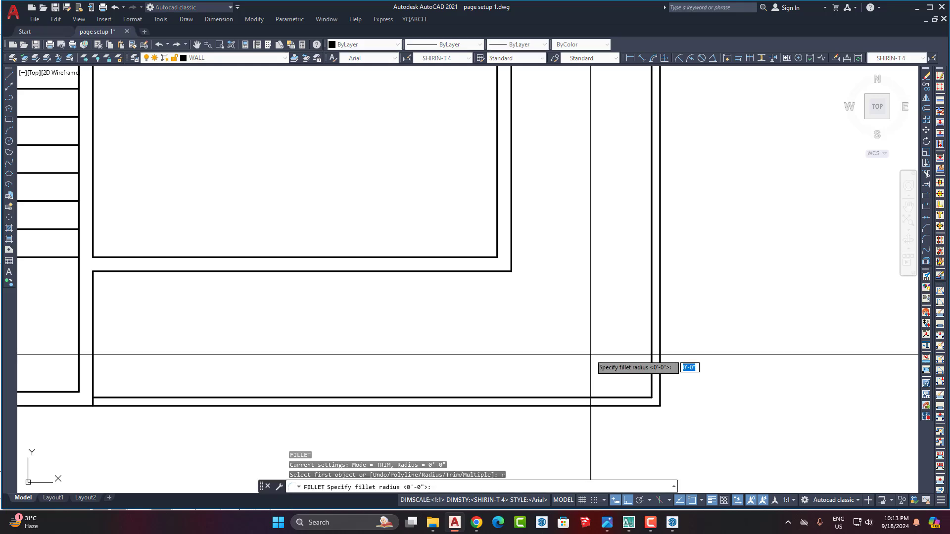
{"action": "key", "text": "Return"}
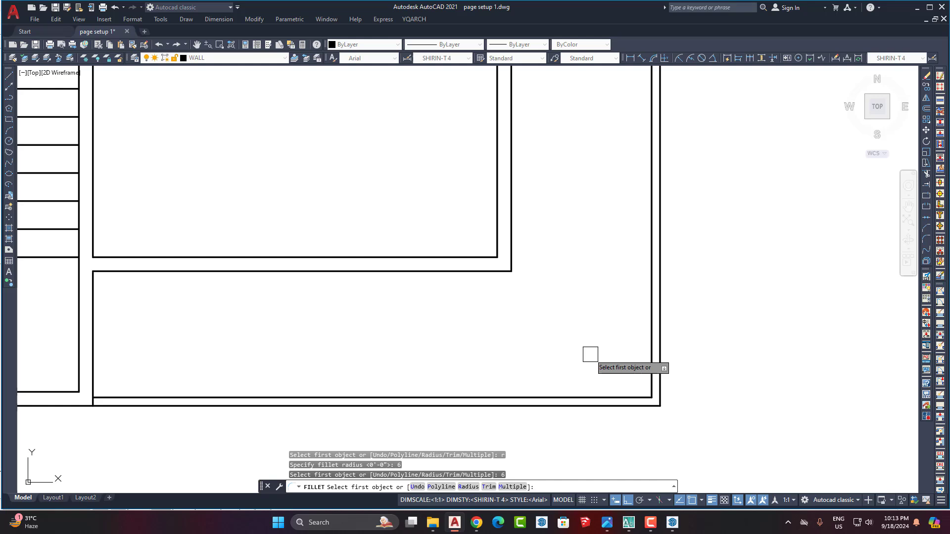
{"action": "left_click", "coordinate": [600, 396]}
{"action": "left_click", "coordinate": [649, 347]}
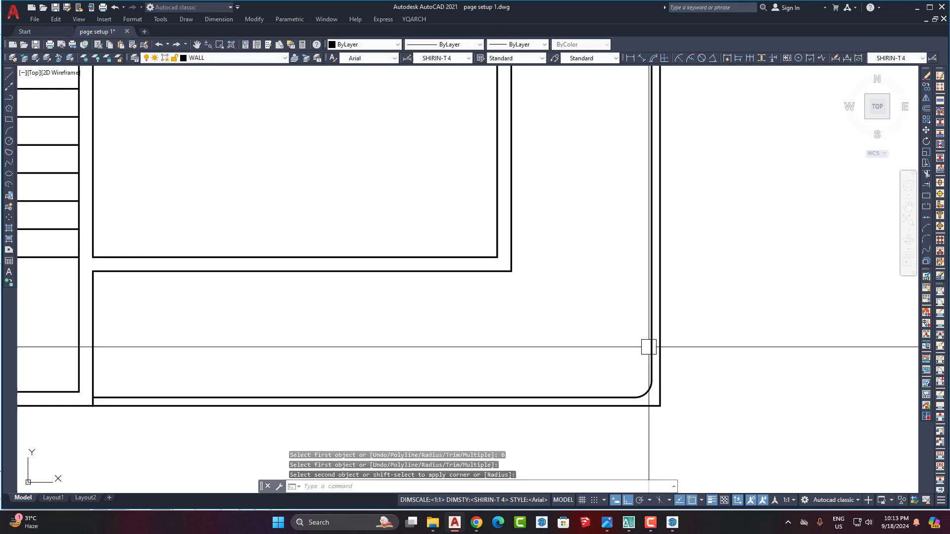
{"action": "scroll", "coordinate": [626, 354], "scroll_direction": "down", "scroll_amount": 5}
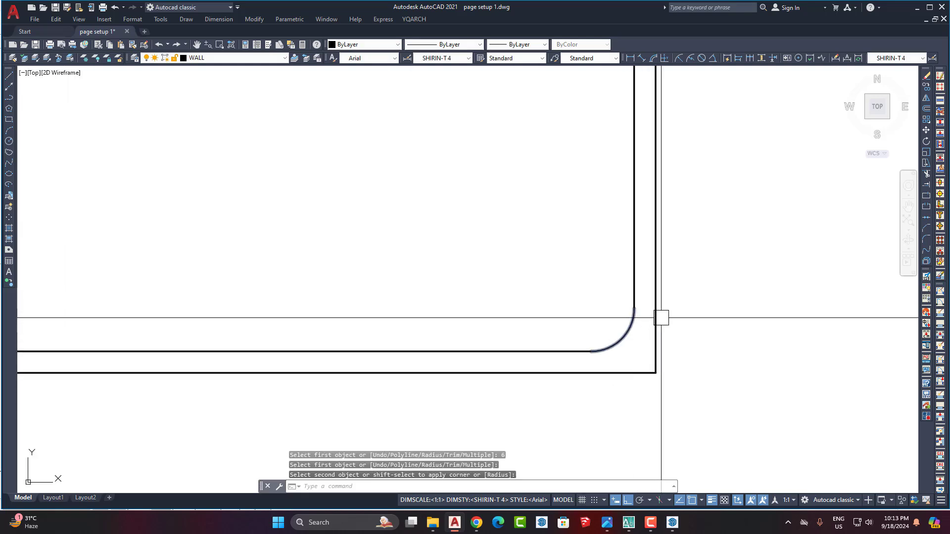
{"action": "scroll", "coordinate": [587, 307], "scroll_direction": "up", "scroll_amount": 3}
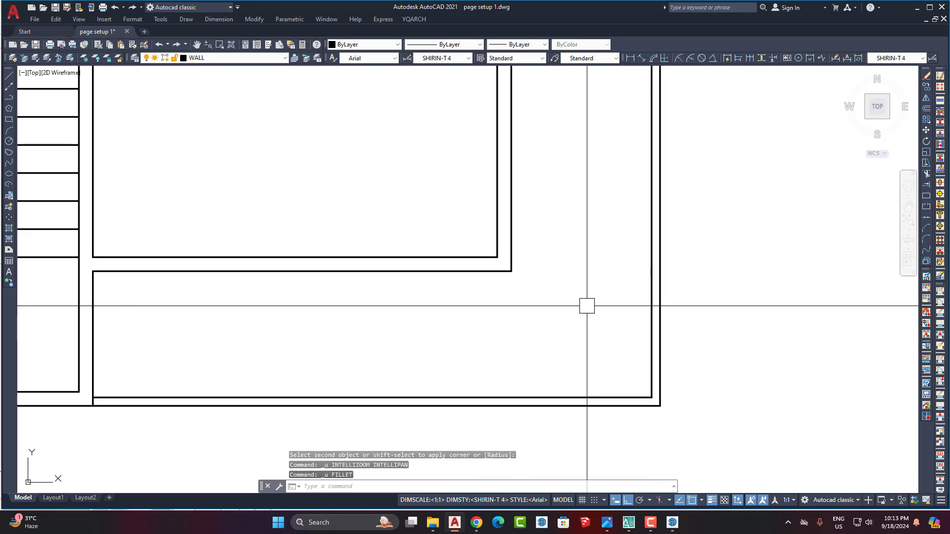
{"action": "key", "text": "Return"}
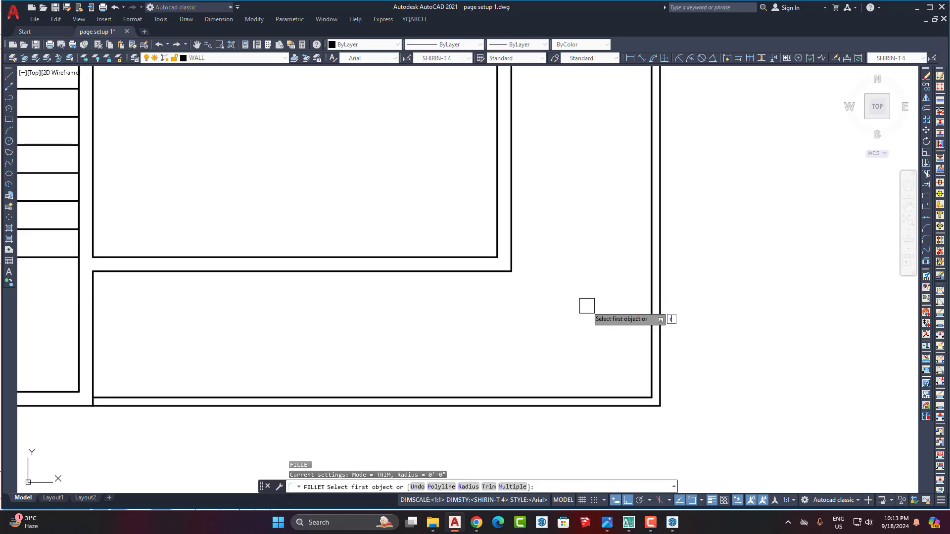
{"action": "type", "text": "r"}
{"action": "key", "text": "Return"}
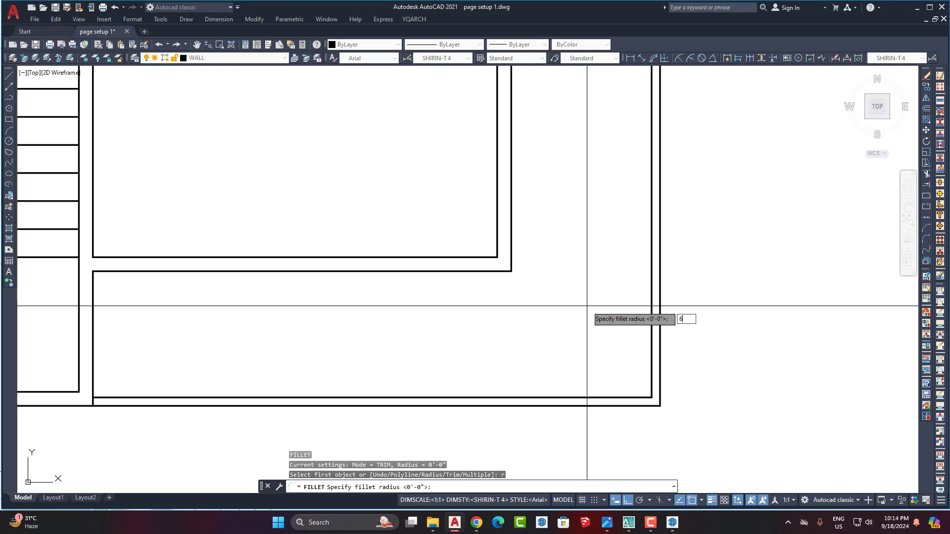
{"action": "type", "text": "6"}
{"action": "key", "text": "Return"}
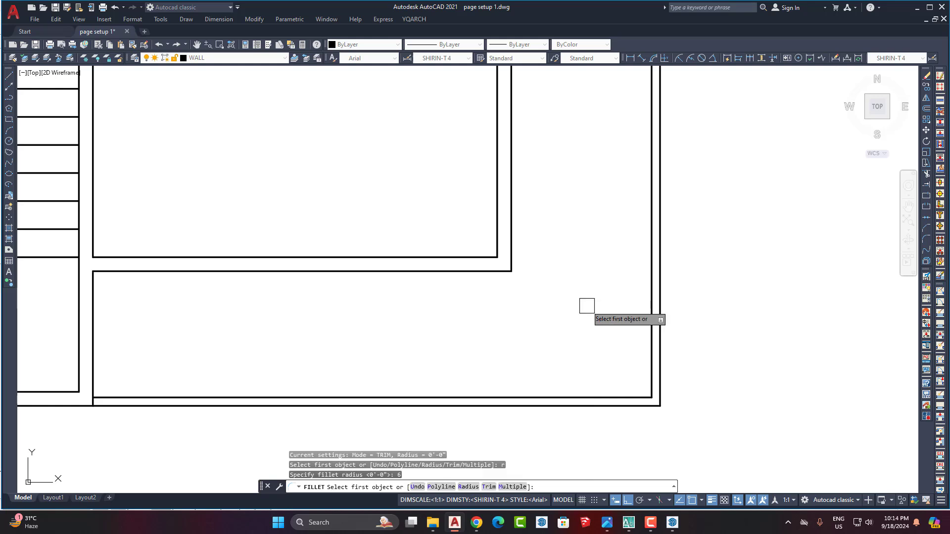
{"action": "left_click", "coordinate": [647, 340]}
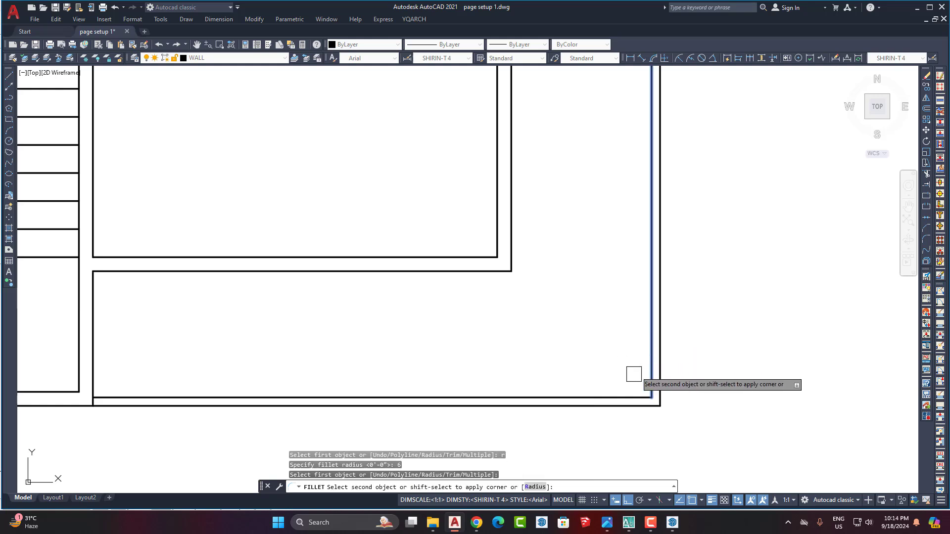
{"action": "key", "text": "Escape"}
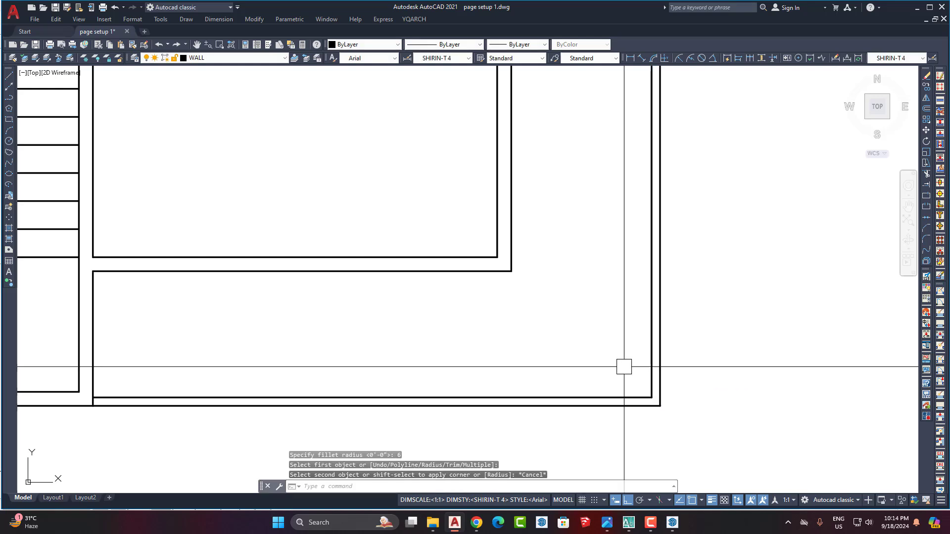
Try a 12-inch radius fillet between the veranda's inner bottom and right wall lines.
{"action": "key", "text": "Return"}
{"action": "type", "text": "r"}
{"action": "key", "text": "Return"}
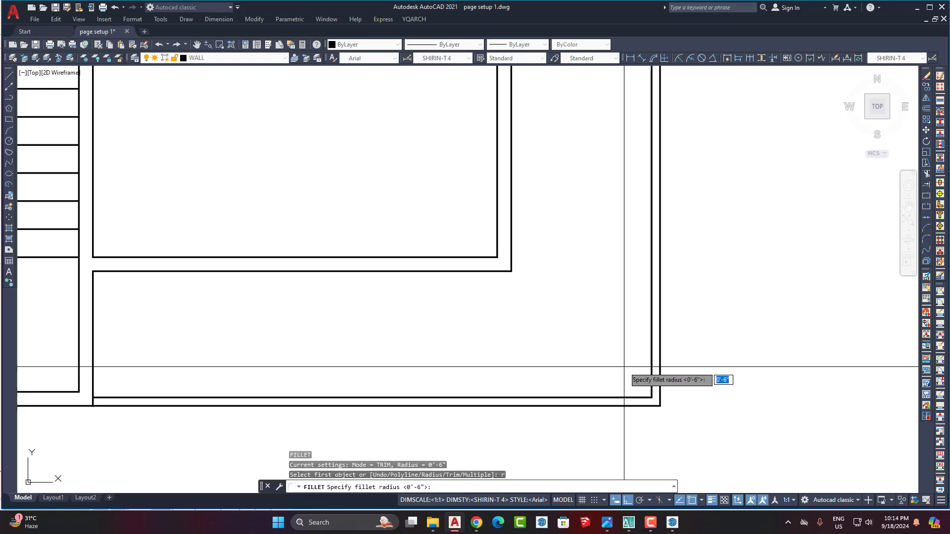
{"action": "key", "text": "Return"}
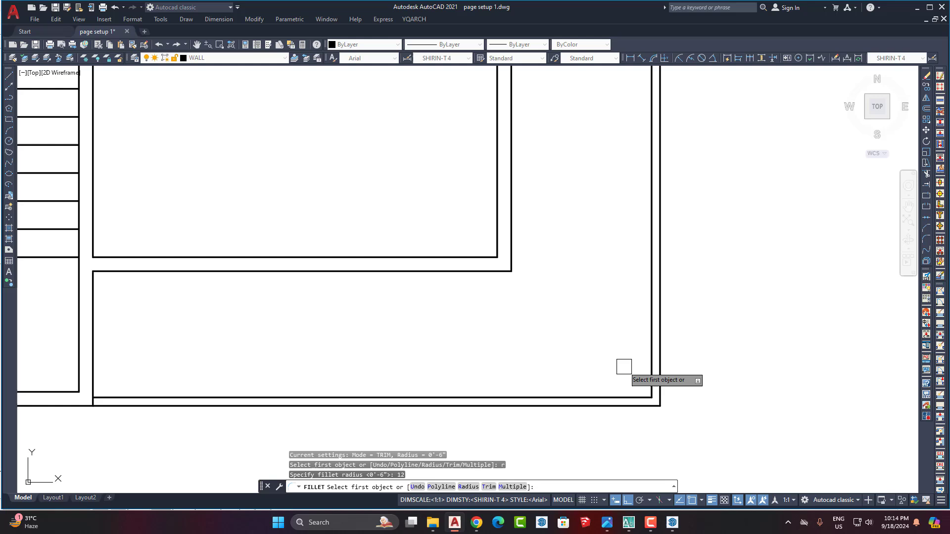
{"action": "left_click", "coordinate": [620, 396]}
{"action": "left_click", "coordinate": [646, 323]}
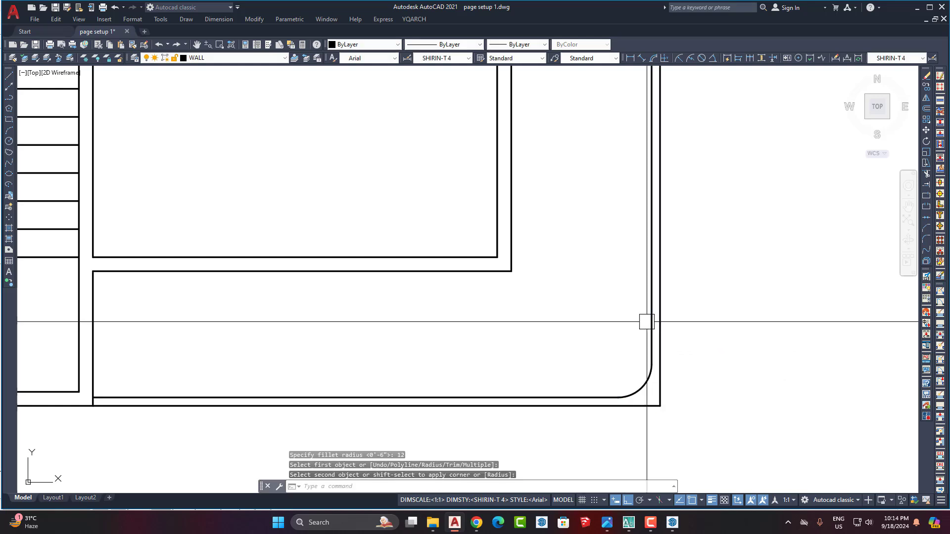
{"action": "scroll", "coordinate": [596, 310], "scroll_direction": "down", "scroll_amount": 4}
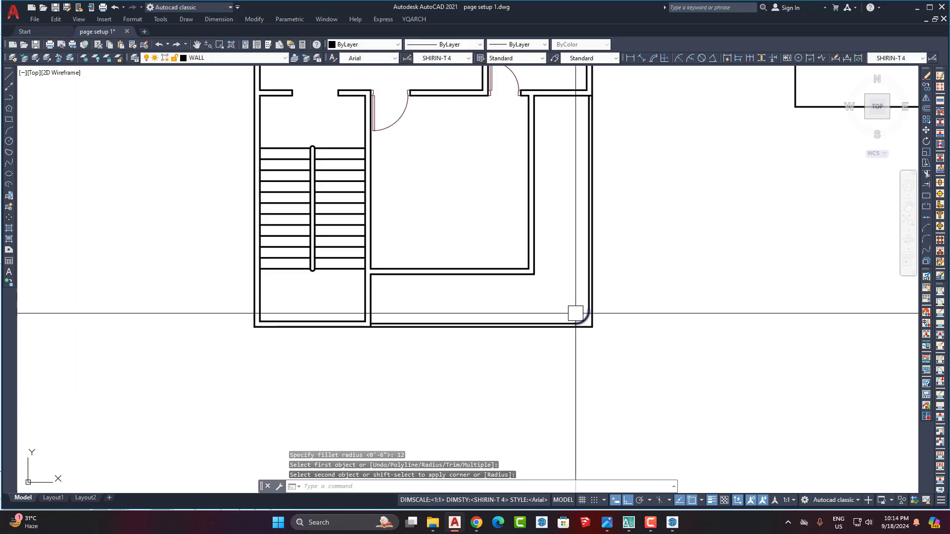
Measure the veranda's clear width below the room with a linear dimension, and compare its corner with the reference plan.
{"action": "key", "text": "Return"}
{"action": "left_click", "coordinate": [629, 59]}
{"action": "scroll", "coordinate": [519, 320], "scroll_direction": "up", "scroll_amount": 4}
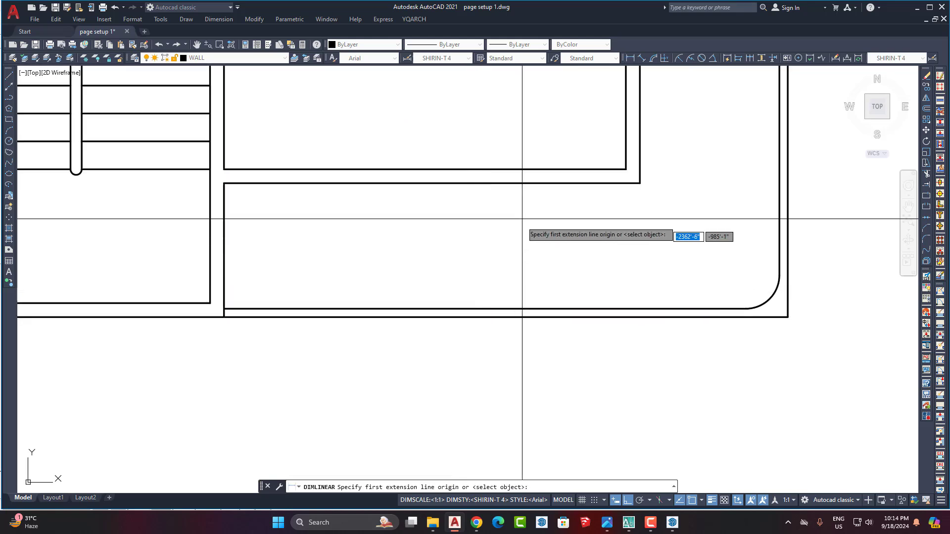
{"action": "left_click", "coordinate": [533, 265]}
{"action": "left_click", "coordinate": [533, 309]}
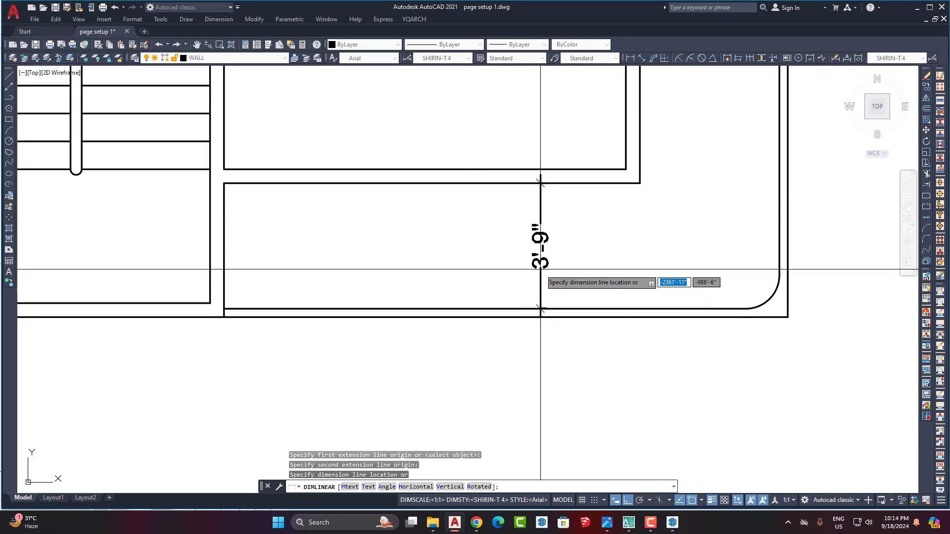
{"action": "key", "text": "Escape"}
{"action": "scroll", "coordinate": [540, 269], "scroll_direction": "down", "scroll_amount": 6}
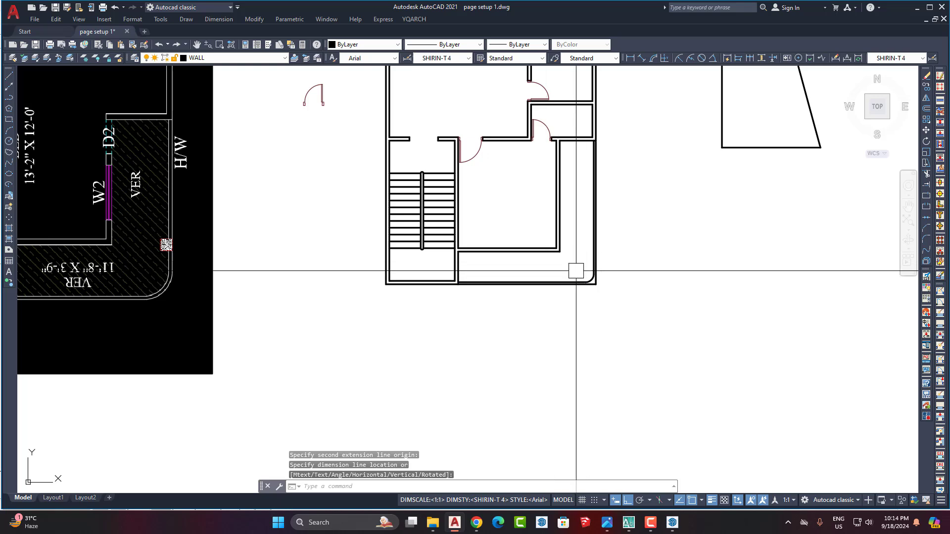
Undo the 12-inch fillet on the veranda's inner corner.
{"action": "scroll", "coordinate": [578, 271], "scroll_direction": "up", "scroll_amount": 5}
{"action": "left_click", "coordinate": [603, 317]}
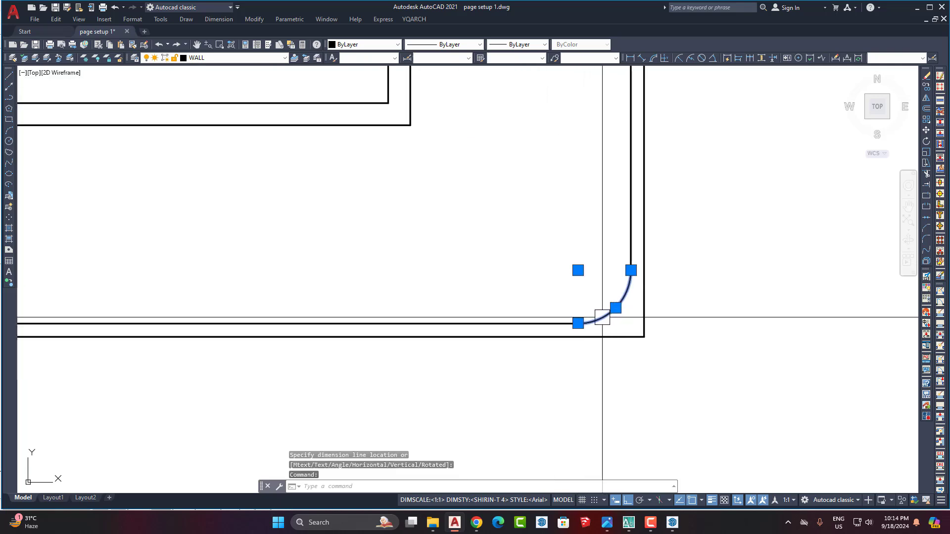
{"action": "key", "text": "ctrl+z"}
{"action": "key", "text": "ctrl+z"}
{"action": "key", "text": "ctrl+z"}
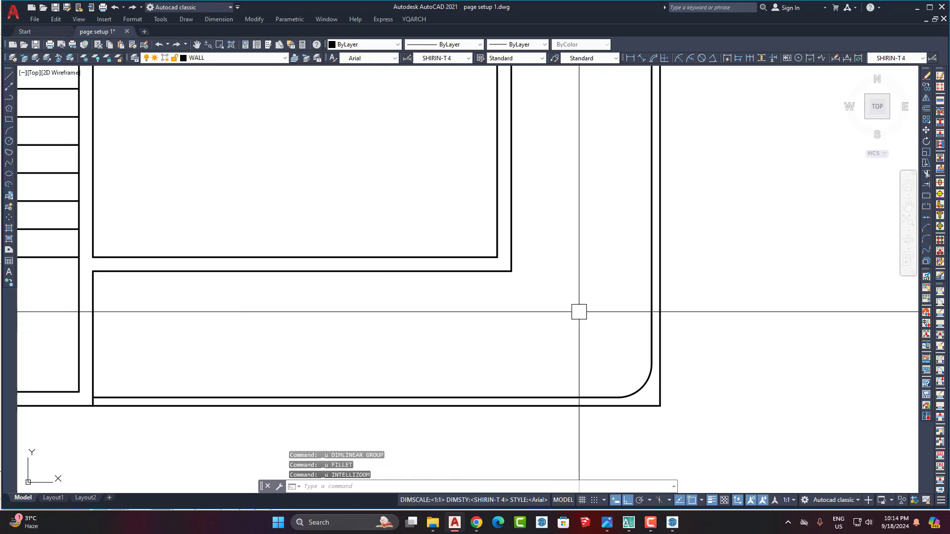
{"action": "key", "text": "ctrl+z"}
Fillet the inner bottom and right wall lines at the veranda's outer corner with a 16-inch radius.
{"action": "type", "text": "f"}
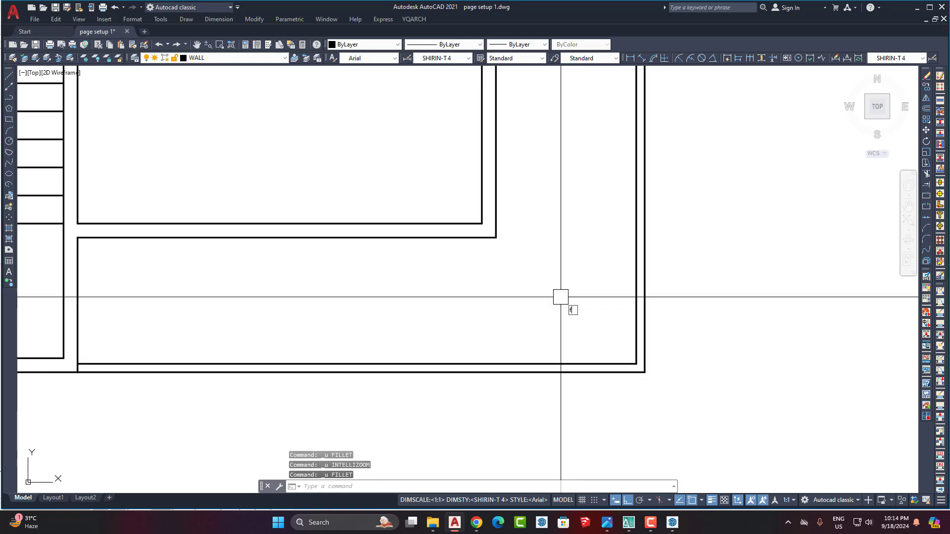
{"action": "key", "text": "Return"}
{"action": "type", "text": "r"}
{"action": "key", "text": "Return"}
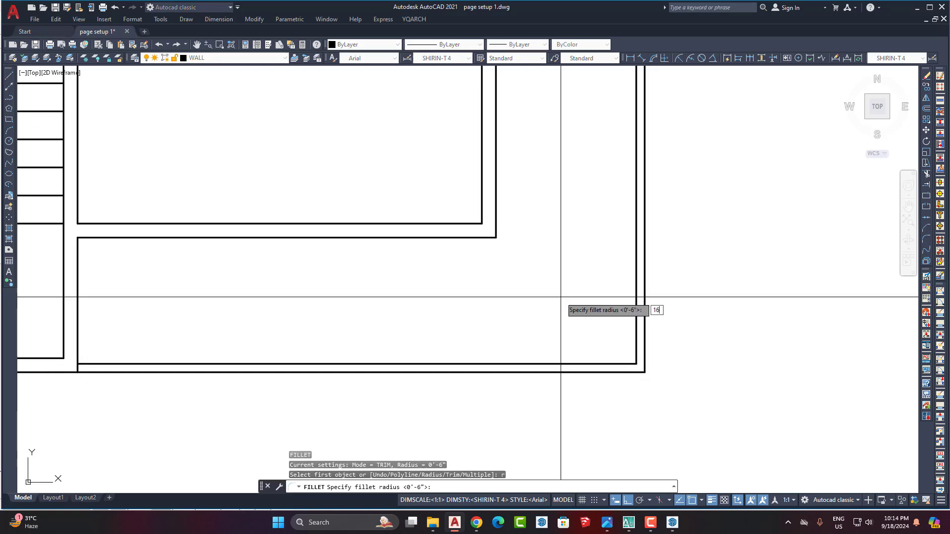
{"action": "type", "text": "16"}
{"action": "key", "text": "Return"}
{"action": "left_click", "coordinate": [576, 365]}
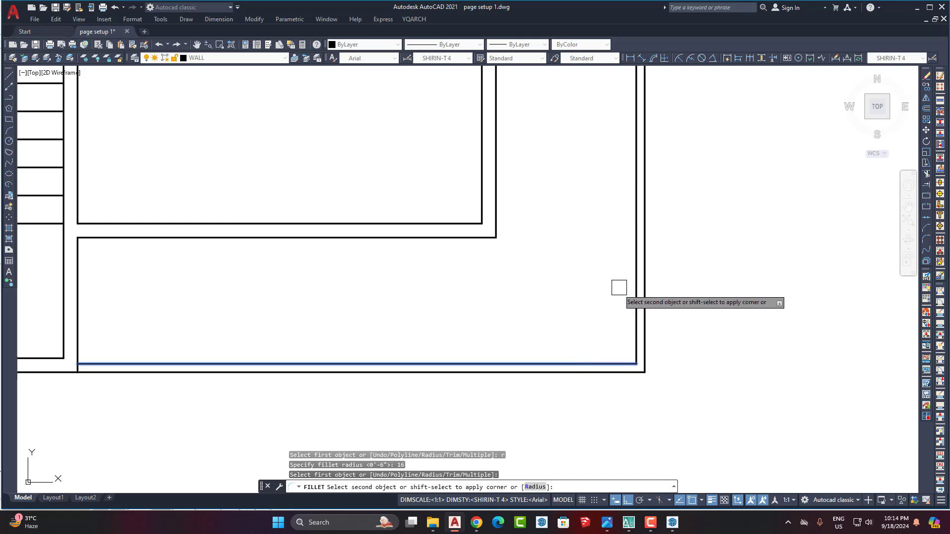
{"action": "left_click", "coordinate": [632, 266]}
Fillet the outermost bottom and right wall lines at the veranda's corner with the same 16-inch radius.
{"action": "middle_click_drag", "start_coordinate": [576, 371], "coordinate": [526, 282]}
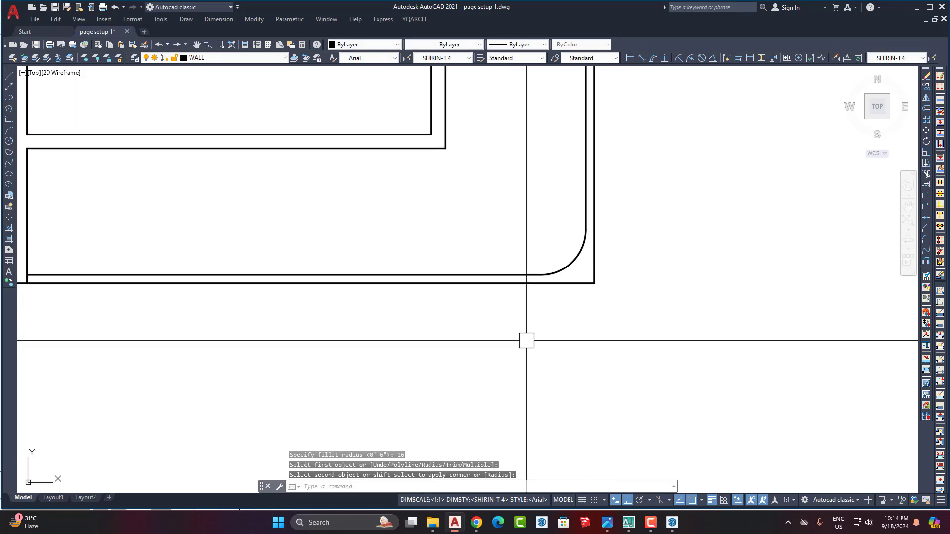
{"action": "key", "text": "Return"}
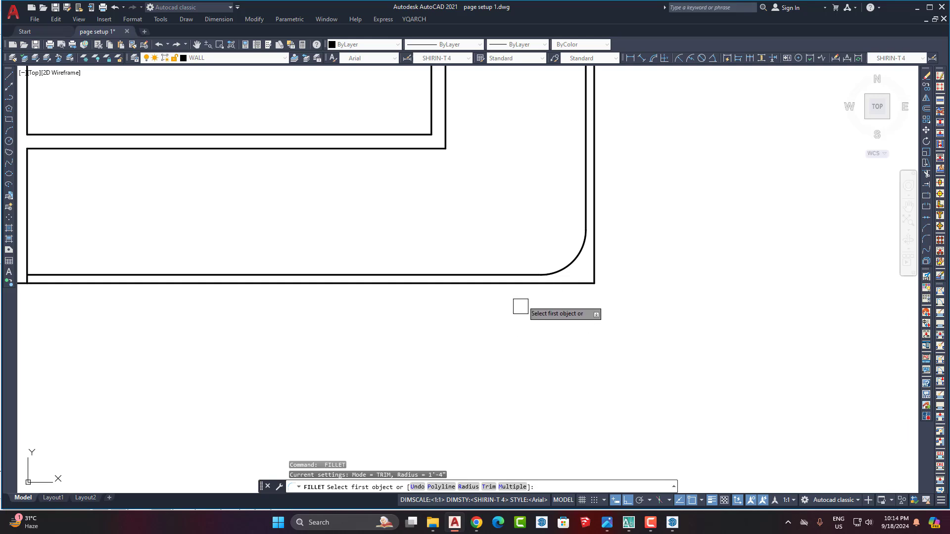
{"action": "left_click", "coordinate": [551, 286]}
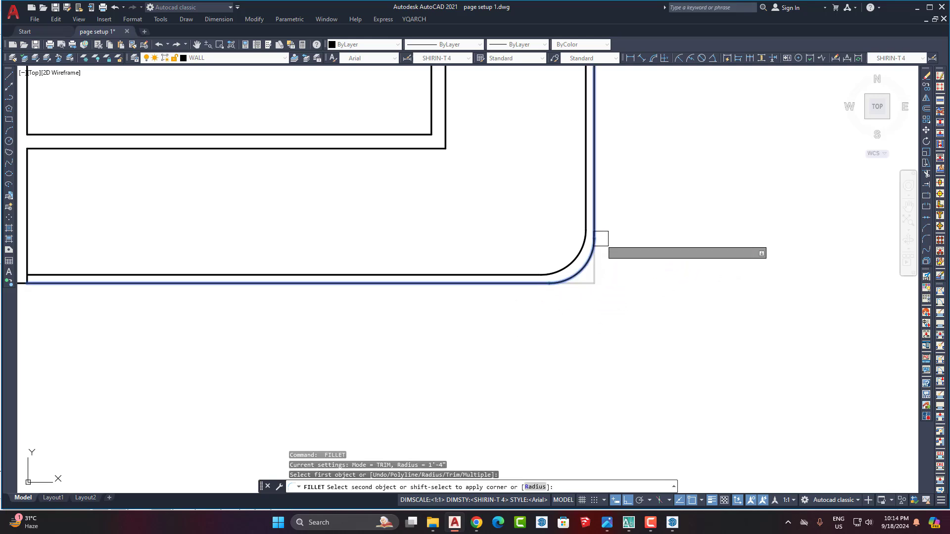
{"action": "scroll", "coordinate": [602, 339], "scroll_direction": "down", "scroll_amount": 3}
{"action": "key", "text": "Return"}
{"action": "key", "text": "Return"}
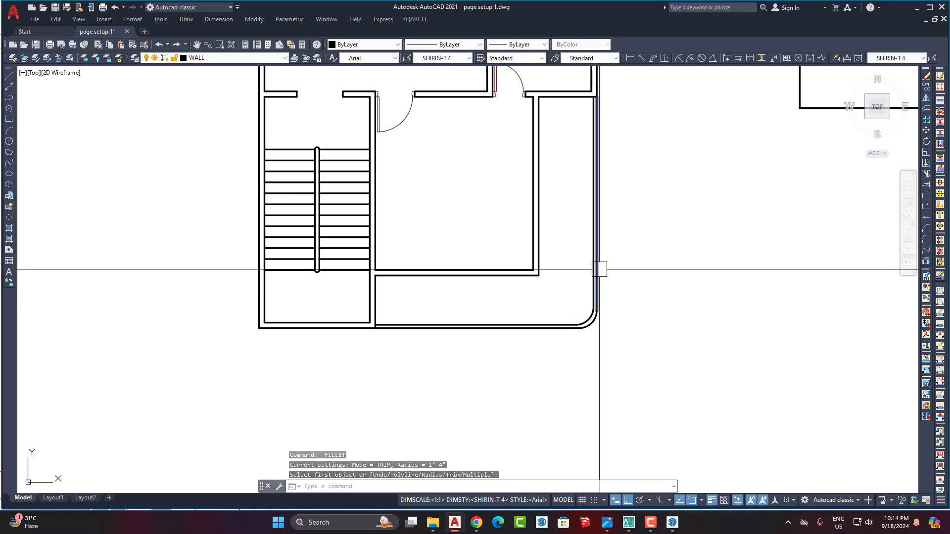
Fillet the inner boundary lines at the plan's lower-right veranda corner with a 24-inch radius.
{"action": "scroll", "coordinate": [601, 315], "scroll_direction": "up", "scroll_amount": 5}
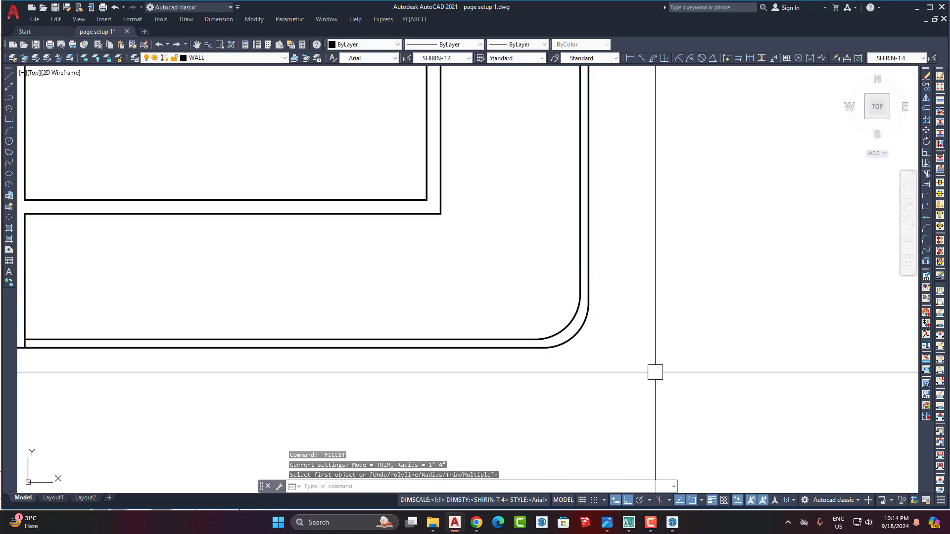
{"action": "scroll", "coordinate": [689, 392], "scroll_direction": "down", "scroll_amount": 4}
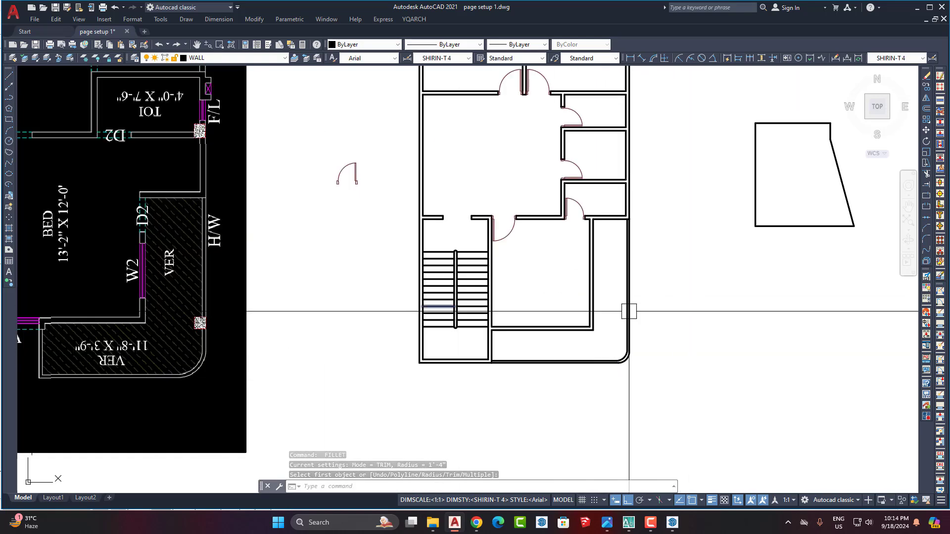
{"action": "scroll", "coordinate": [628, 317], "scroll_direction": "up", "scroll_amount": 4}
{"action": "key", "text": "Return"}
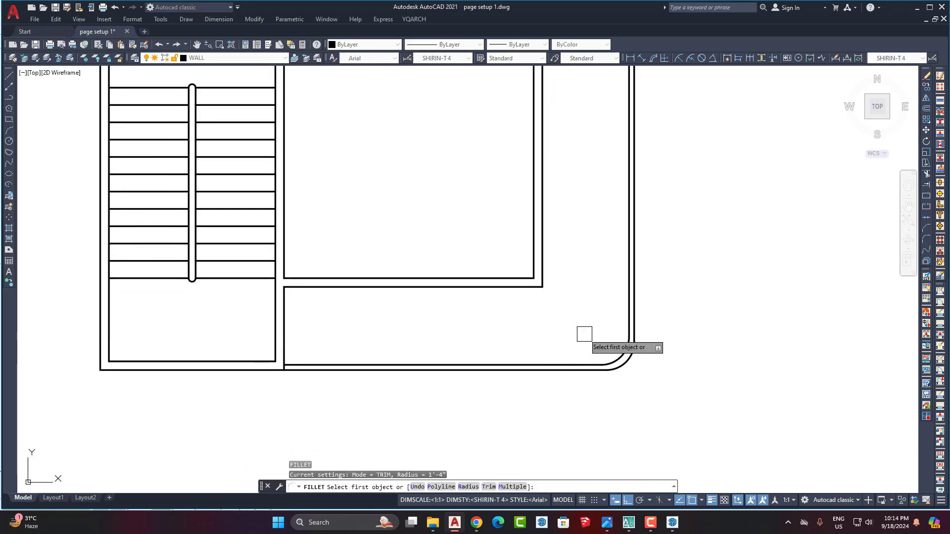
{"action": "key", "text": "Return"}
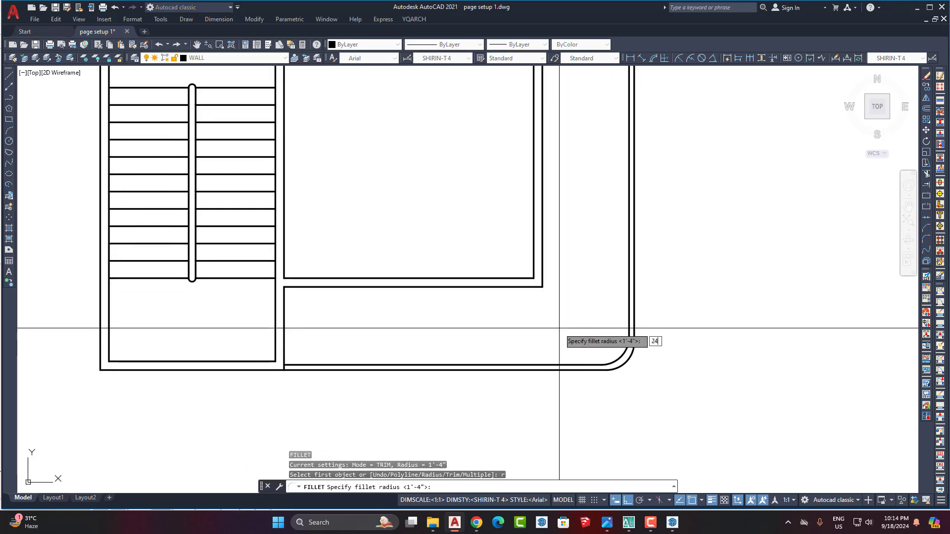
{"action": "type", "text": "24"}
{"action": "key", "text": "Return"}
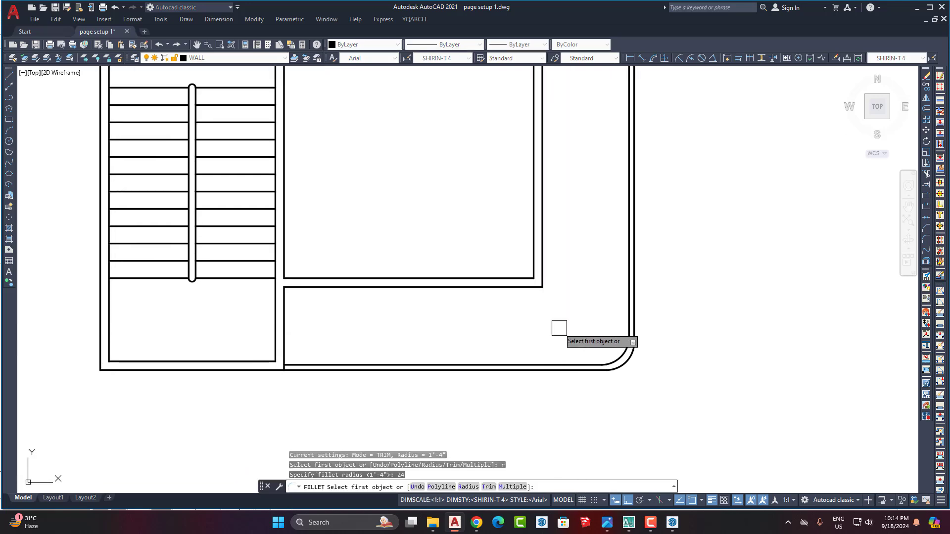
{"action": "left_click", "coordinate": [622, 276]}
{"action": "left_click", "coordinate": [554, 365]}
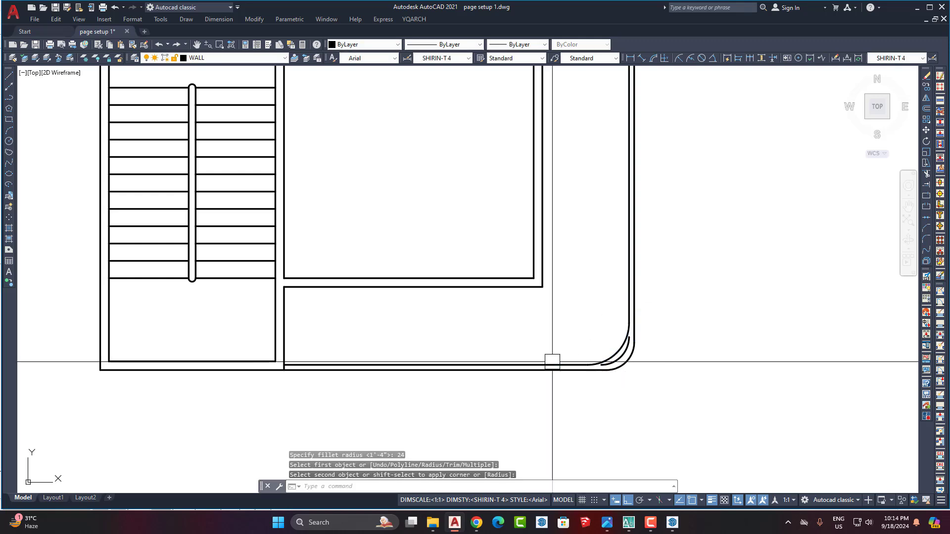
Fillet the outer boundary lines at the same veranda corner using the 24-inch radius.
{"action": "key", "text": "Return"}
{"action": "scroll", "coordinate": [568, 378], "scroll_direction": "up", "scroll_amount": 3}
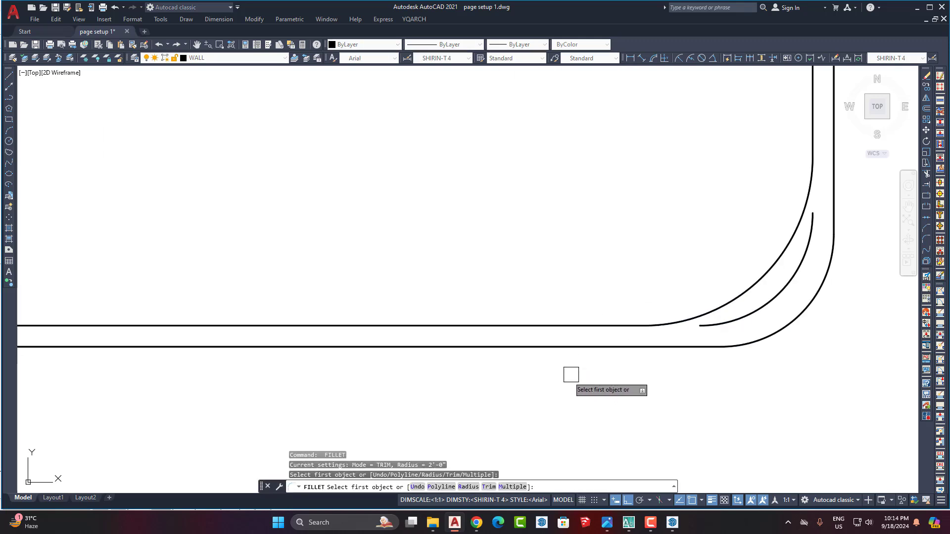
{"action": "left_click", "coordinate": [602, 352]}
{"action": "scroll", "coordinate": [546, 371], "scroll_direction": "down", "scroll_amount": 2}
{"action": "left_click", "coordinate": [663, 270]}
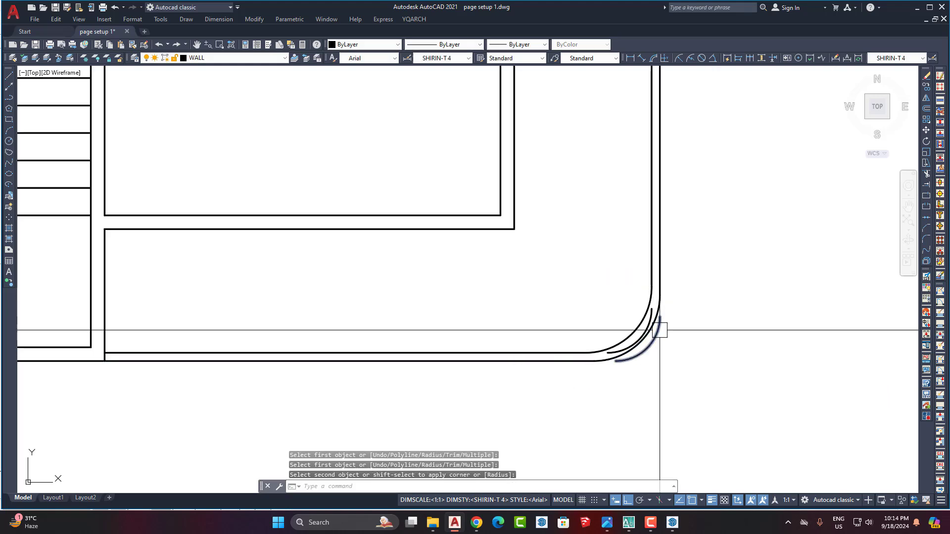
Delete the two leftover smaller-radius arcs at the veranda's rounded corner.
{"action": "key", "text": "Return"}
{"action": "key", "text": "Return"}
{"action": "scroll", "coordinate": [630, 345], "scroll_direction": "up", "scroll_amount": 3}
{"action": "left_click", "coordinate": [614, 367]}
{"action": "left_click", "coordinate": [640, 394]}
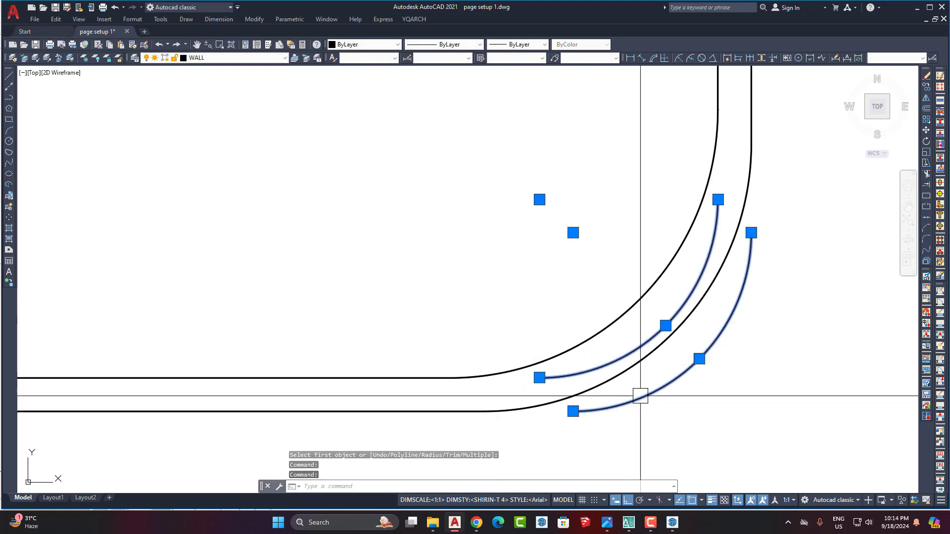
{"action": "key", "text": "Delete"}
{"action": "scroll", "coordinate": [641, 284], "scroll_direction": "down", "scroll_amount": 3}
{"action": "scroll", "coordinate": [663, 313], "scroll_direction": "down", "scroll_amount": 2}
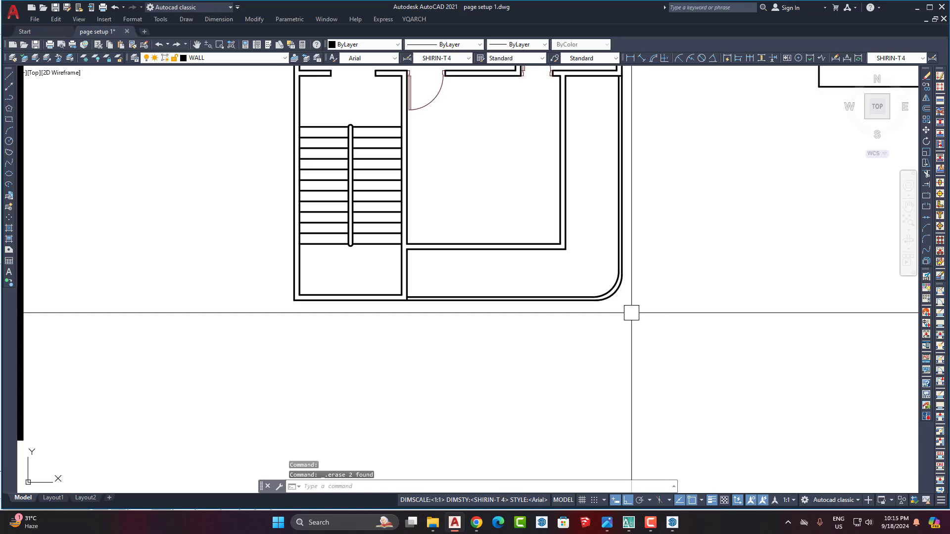
Delete the veranda's outer corner arc and its adjoining outer horizontal and vertical lines, leaving only the inner boundary.
{"action": "scroll", "coordinate": [629, 313], "scroll_direction": "up", "scroll_amount": 4}
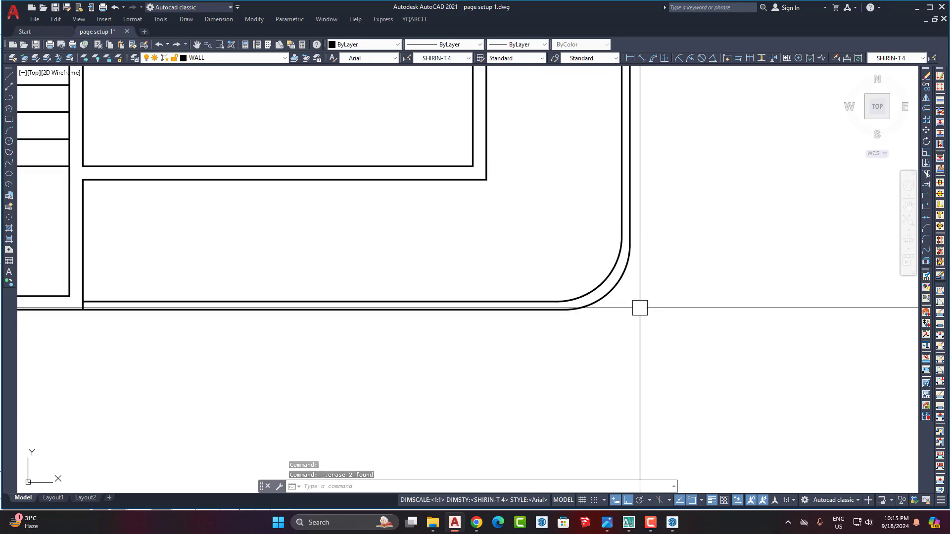
{"action": "left_click", "coordinate": [603, 301]}
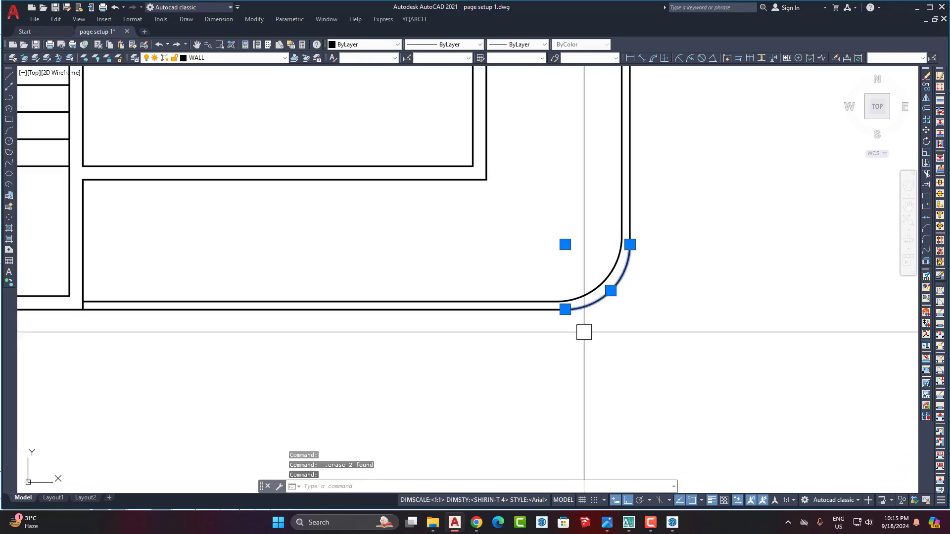
{"action": "key", "text": "Delete"}
{"action": "left_click", "coordinate": [558, 310]}
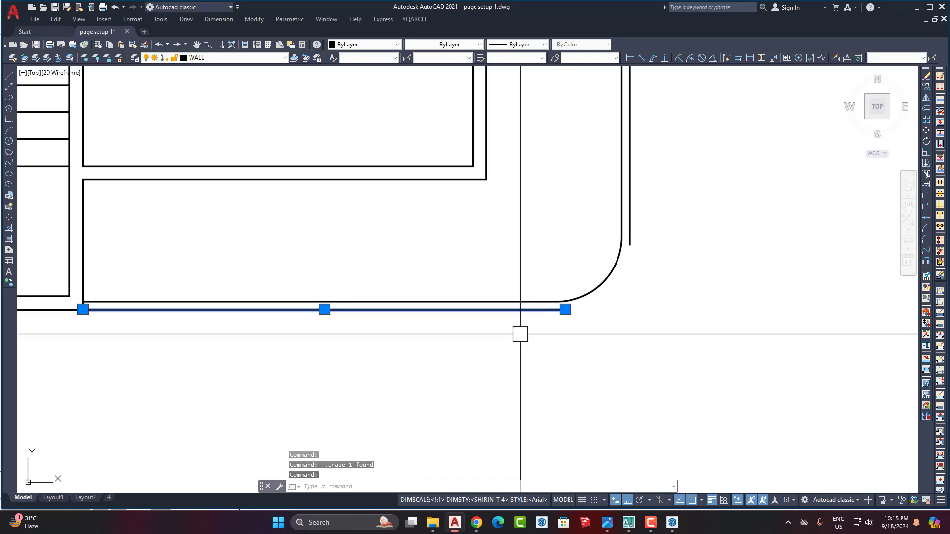
{"action": "key", "text": "Delete"}
{"action": "scroll", "coordinate": [622, 259], "scroll_direction": "up", "scroll_amount": 1}
{"action": "scroll", "coordinate": [596, 299], "scroll_direction": "down", "scroll_amount": 2}
{"action": "scroll", "coordinate": [591, 276], "scroll_direction": "up", "scroll_amount": 1}
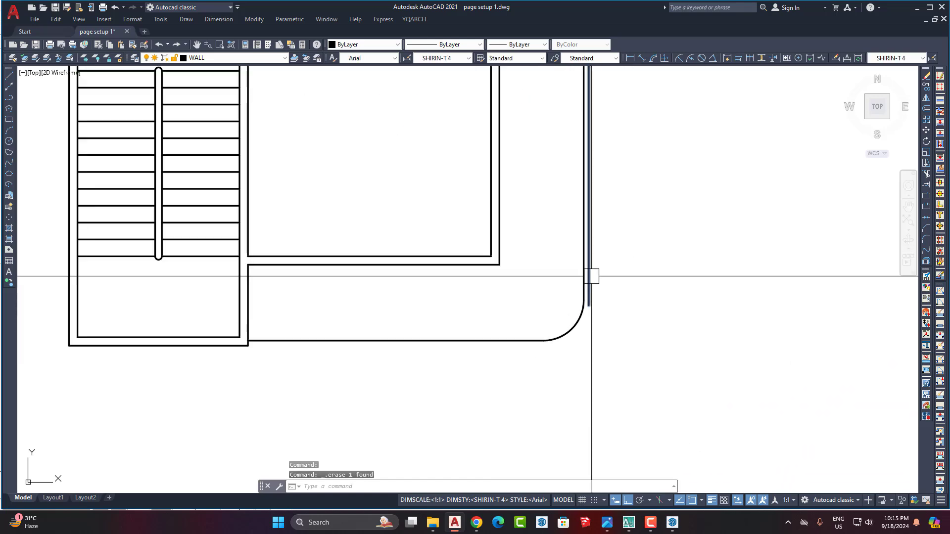
{"action": "scroll", "coordinate": [583, 396], "scroll_direction": "down", "scroll_amount": 3}
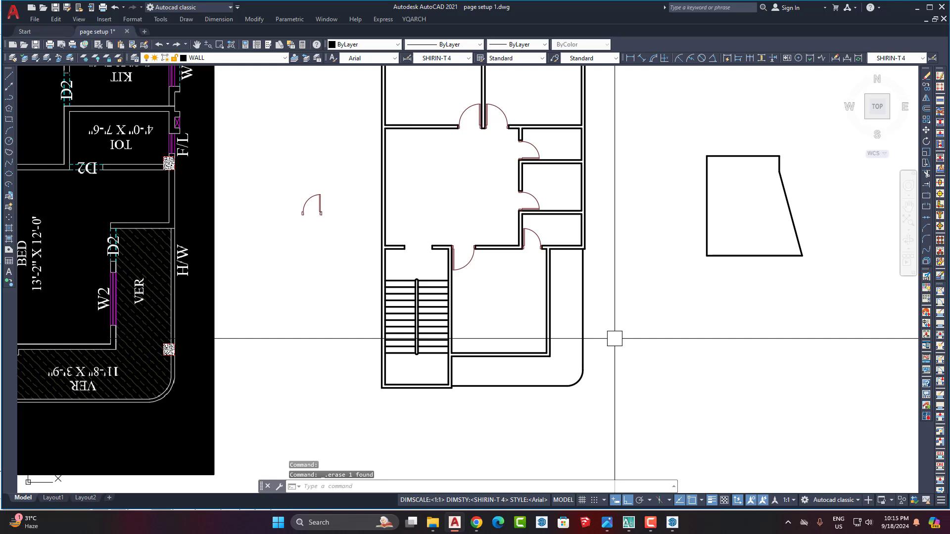
Offset the veranda's vertical line, corner arc and bottom line outward by 3 inches.
{"action": "key", "text": "Return"}
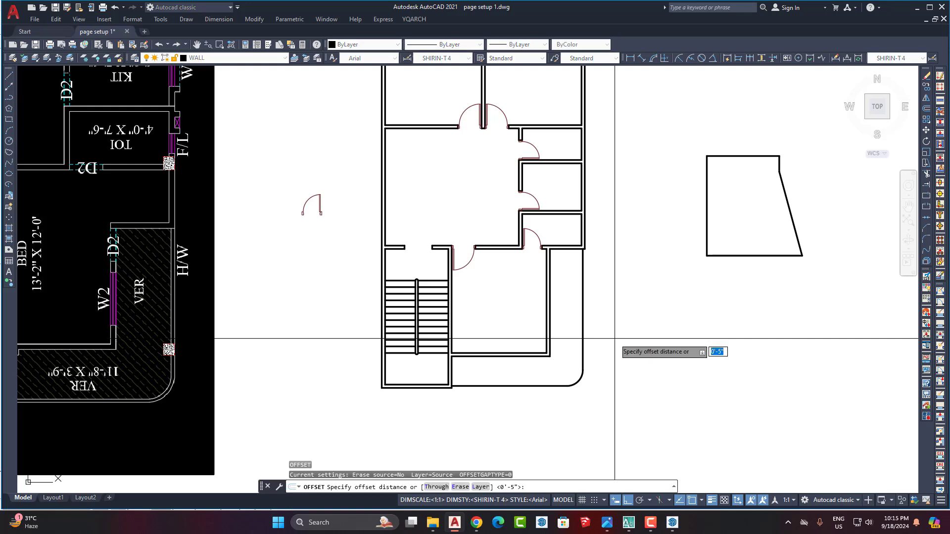
{"action": "type", "text": "3"}
{"action": "key", "text": "Return"}
{"action": "left_click", "coordinate": [583, 301]}
{"action": "left_click", "coordinate": [654, 333]}
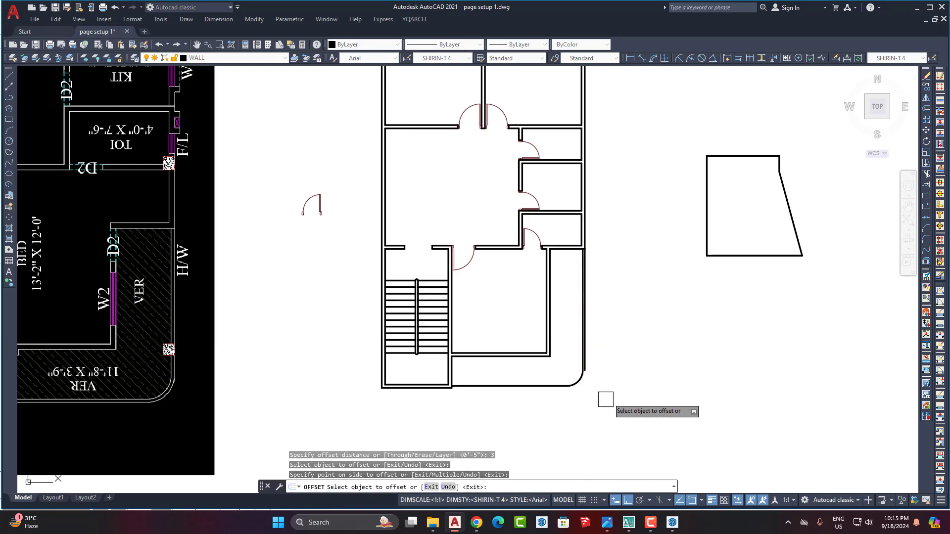
{"action": "scroll", "coordinate": [592, 396], "scroll_direction": "up", "scroll_amount": 2}
{"action": "left_click", "coordinate": [561, 366]}
{"action": "left_click", "coordinate": [611, 385]}
{"action": "left_click", "coordinate": [486, 372]}
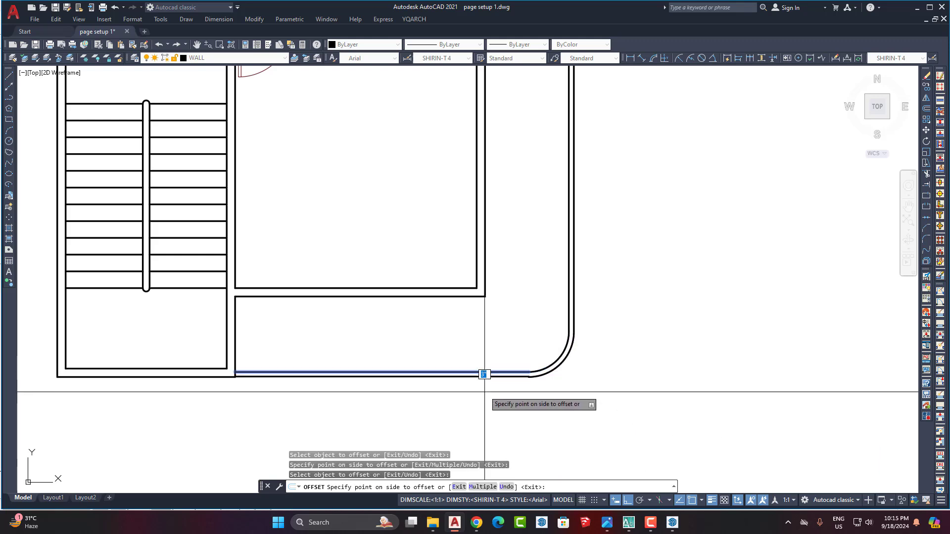
{"action": "left_click", "coordinate": [484, 393]}
{"action": "key", "text": "Return"}
Select all the veranda's double boundary lines and arcs and assign them to the light-blue ZC layer.
{"action": "left_click", "coordinate": [610, 395]}
{"action": "left_click", "coordinate": [526, 335]}
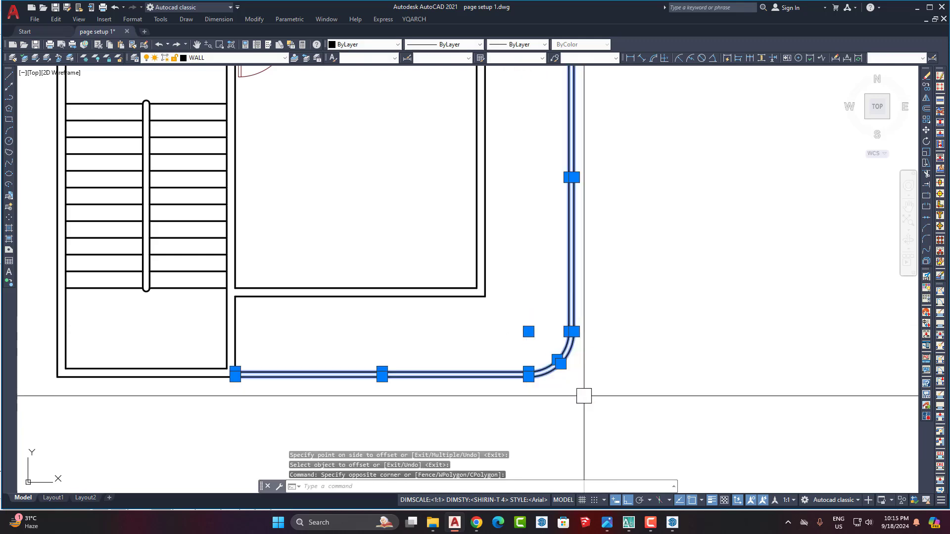
{"action": "scroll", "coordinate": [583, 395], "scroll_direction": "down", "scroll_amount": 2}
{"action": "left_click", "coordinate": [611, 410]}
{"action": "left_click", "coordinate": [548, 339]}
{"action": "scroll", "coordinate": [554, 364], "scroll_direction": "down", "scroll_amount": 4}
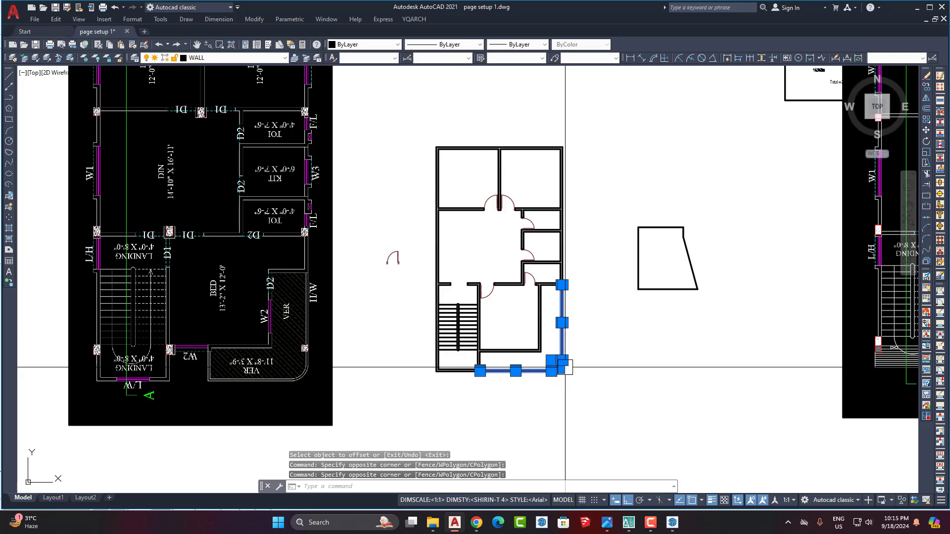
{"action": "left_click", "coordinate": [253, 58]}
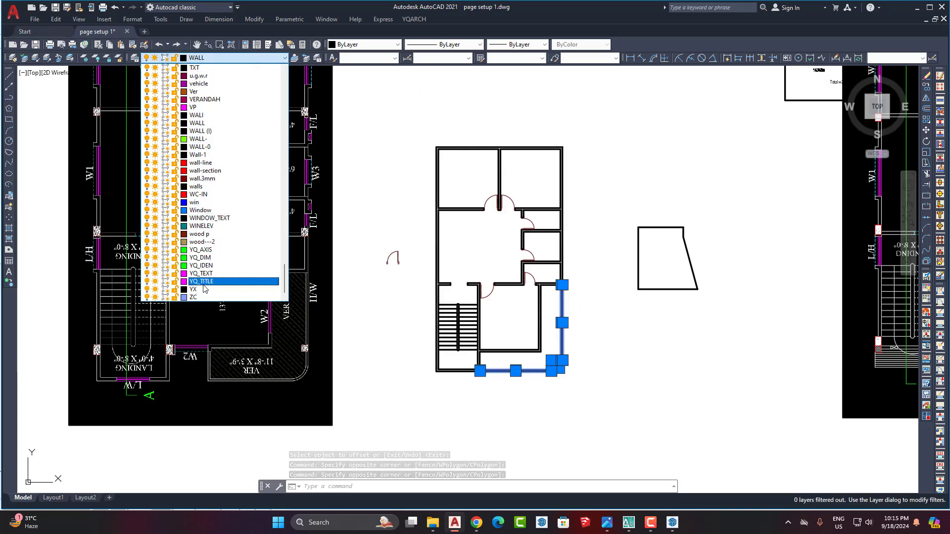
{"action": "key", "text": "Escape"}
{"action": "scroll", "coordinate": [450, 371], "scroll_direction": "up", "scroll_amount": 4}
{"action": "key", "text": "Escape"}
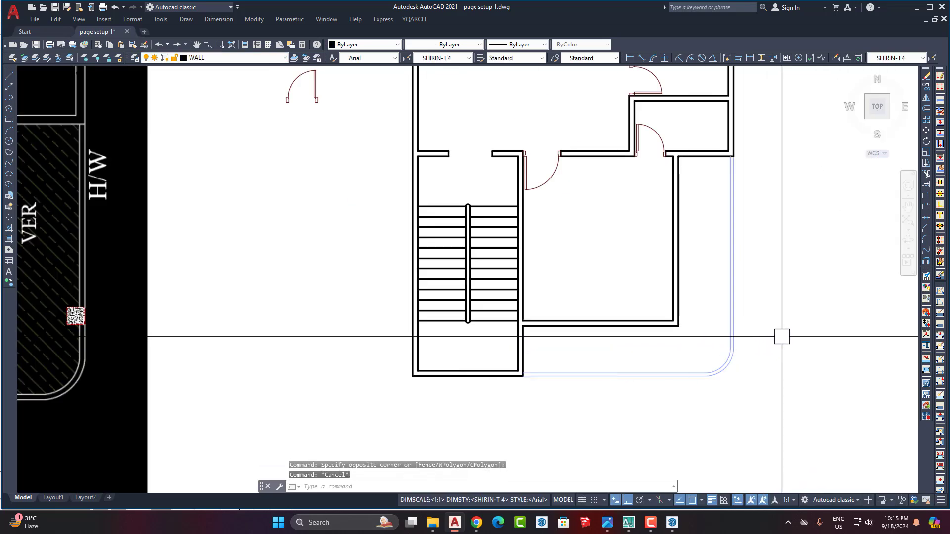
Offset the outer line of the plan's top wall upward by 36 inches.
{"action": "scroll", "coordinate": [782, 337], "scroll_direction": "down", "scroll_amount": 2}
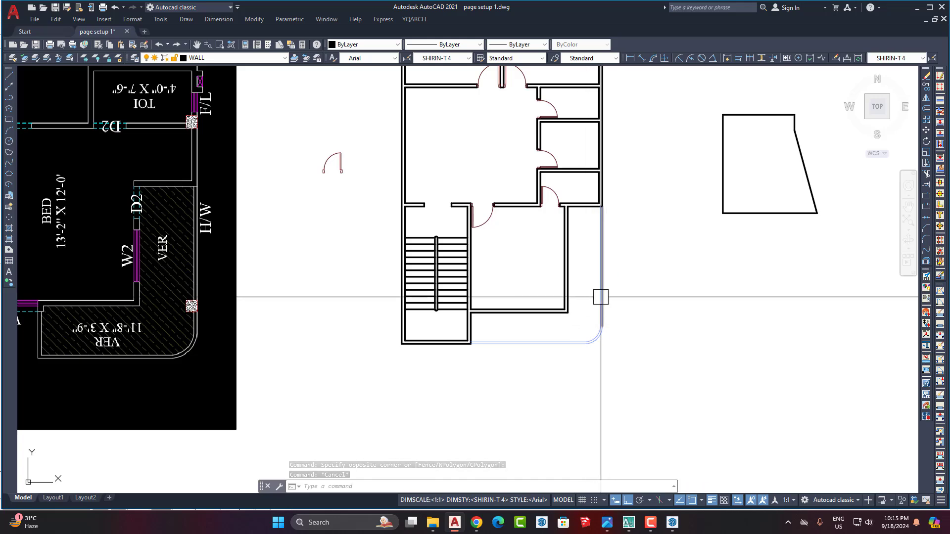
{"action": "scroll", "coordinate": [598, 314], "scroll_direction": "down", "scroll_amount": 4}
{"action": "scroll", "coordinate": [584, 180], "scroll_direction": "up", "scroll_amount": 2}
{"action": "middle_click_drag", "start_coordinate": [579, 181], "coordinate": [566, 284]}
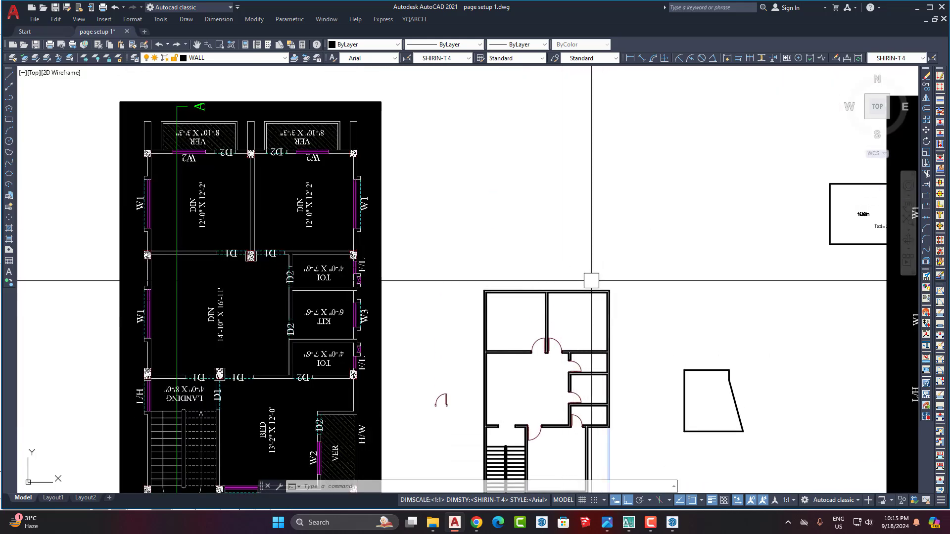
{"action": "scroll", "coordinate": [549, 291], "scroll_direction": "up", "scroll_amount": 4}
{"action": "middle_click_drag", "start_coordinate": [644, 272], "coordinate": [632, 266]}
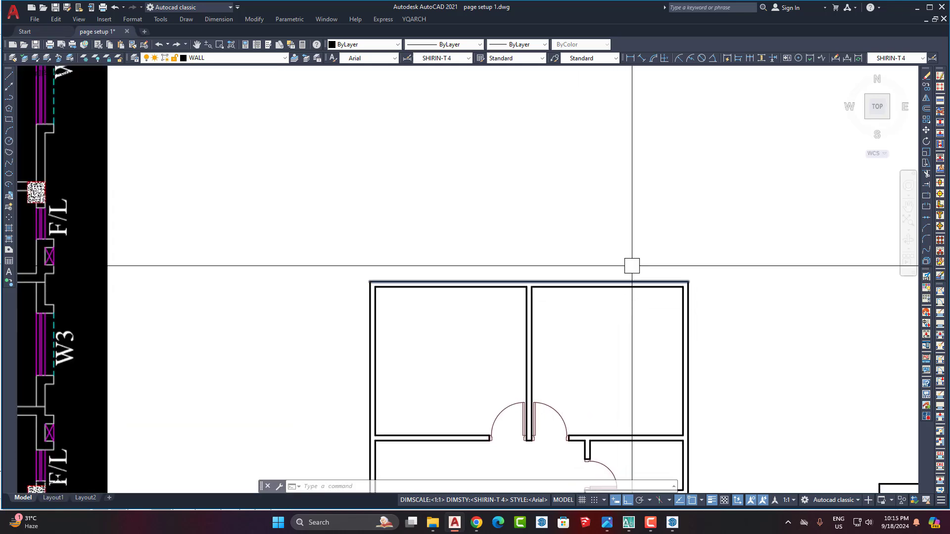
{"action": "key", "text": "Return"}
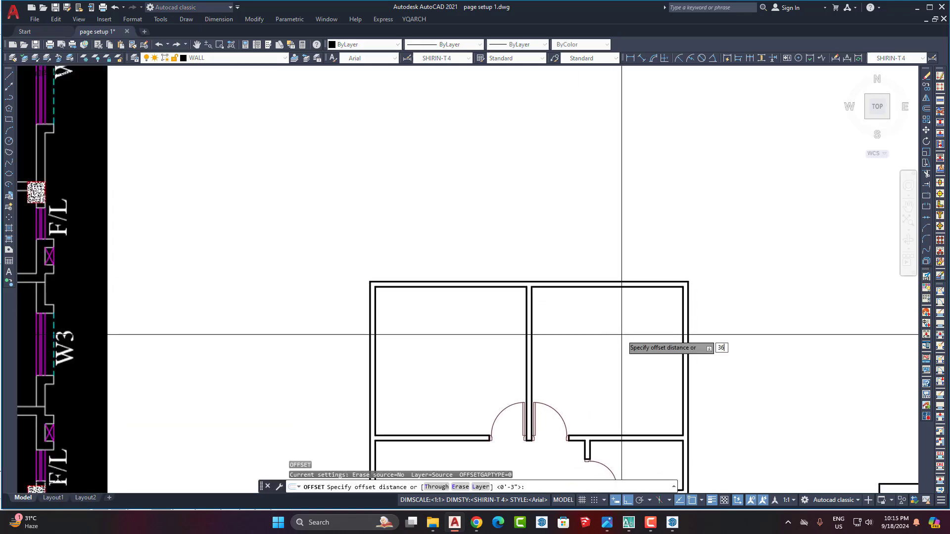
{"action": "type", "text": "36"}
{"action": "key", "text": "Return"}
{"action": "scroll", "coordinate": [596, 286], "scroll_direction": "up", "scroll_amount": 2}
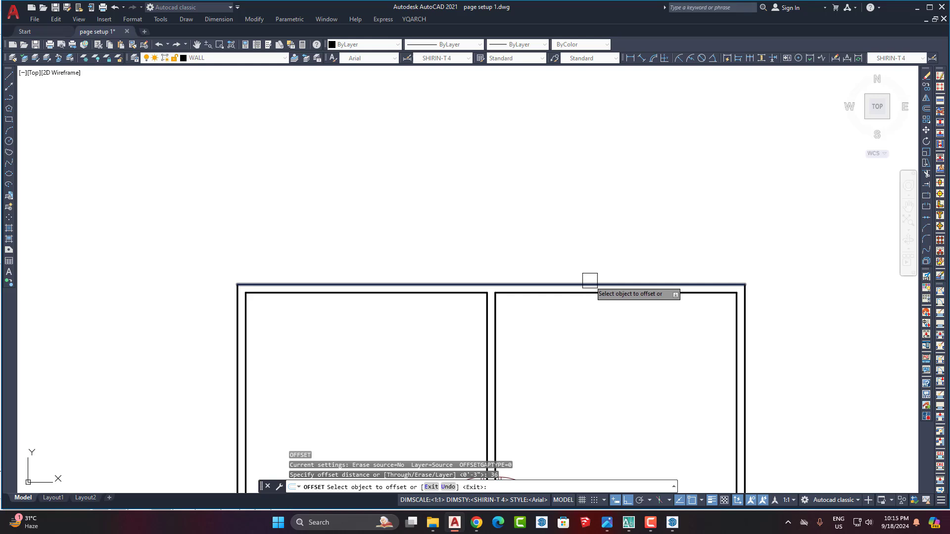
{"action": "left_click", "coordinate": [590, 280]}
{"action": "left_click", "coordinate": [596, 247]}
{"action": "key", "text": "Return"}
{"action": "key", "text": "Return"}
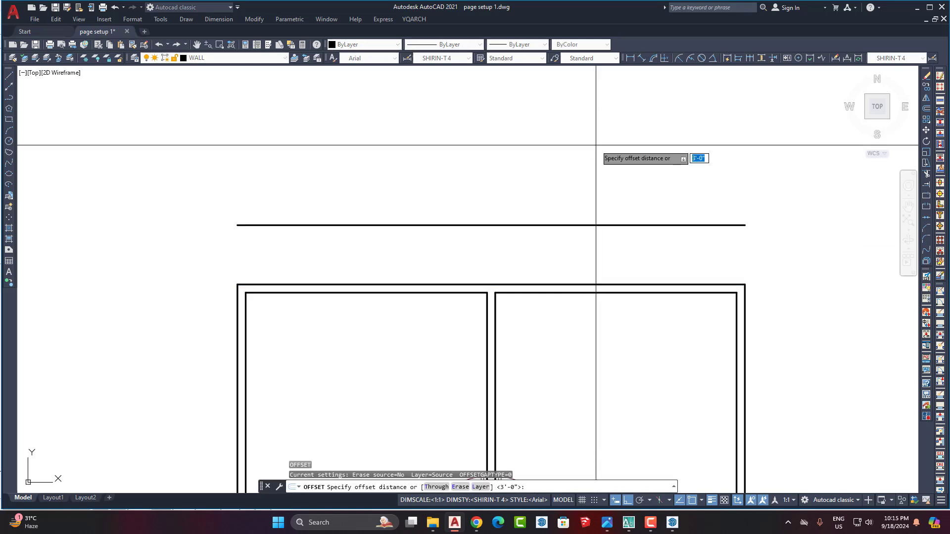
{"action": "type", "text": "5"}
{"action": "key", "text": "Return"}
{"action": "key", "text": "Return"}
Offset the new line above the top wall upward by 3 inches.
{"action": "key", "text": "Return"}
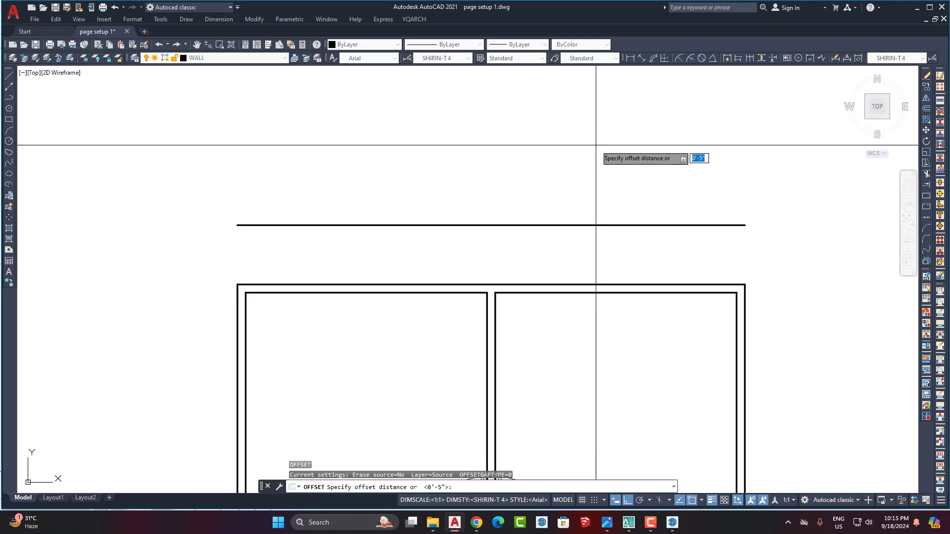
{"action": "key", "text": "Return"}
{"action": "left_click", "coordinate": [568, 225]}
{"action": "left_click", "coordinate": [569, 177]}
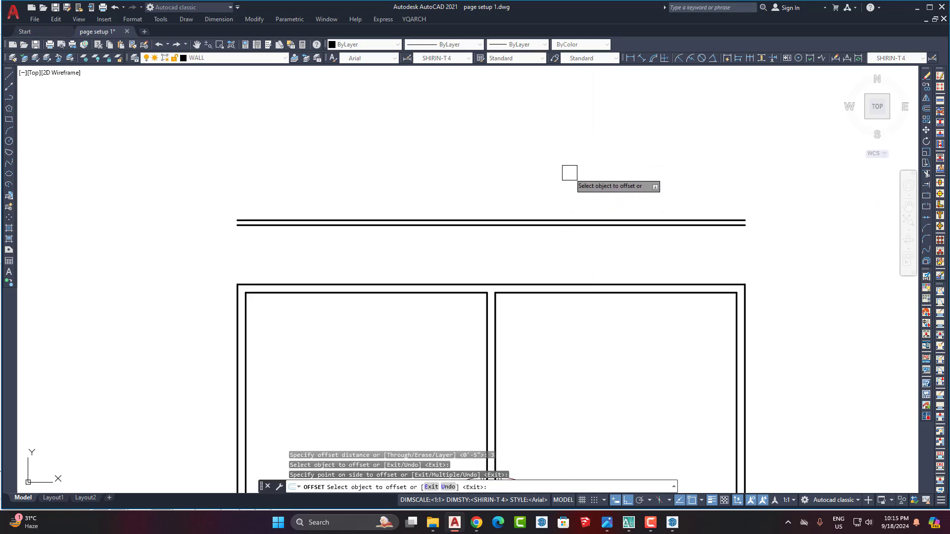
{"action": "scroll", "coordinate": [572, 181], "scroll_direction": "down", "scroll_amount": 2}
{"action": "key", "text": "Return"}
Examine the two upper verandas in the reference floor plan, including their sizes and side walls.
{"action": "scroll", "coordinate": [573, 241], "scroll_direction": "down", "scroll_amount": 4}
{"action": "scroll", "coordinate": [339, 265], "scroll_direction": "up", "scroll_amount": 6}
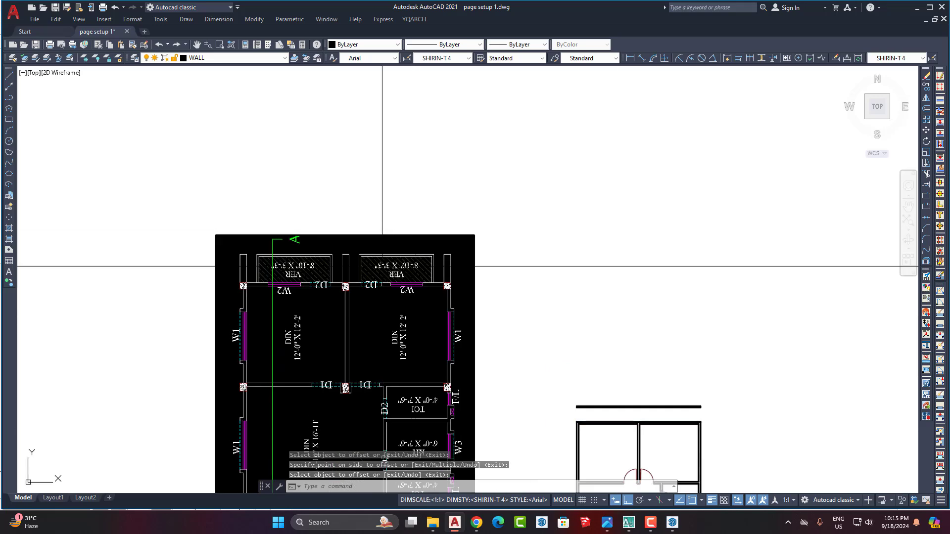
{"action": "scroll", "coordinate": [314, 282], "scroll_direction": "up", "scroll_amount": 4}
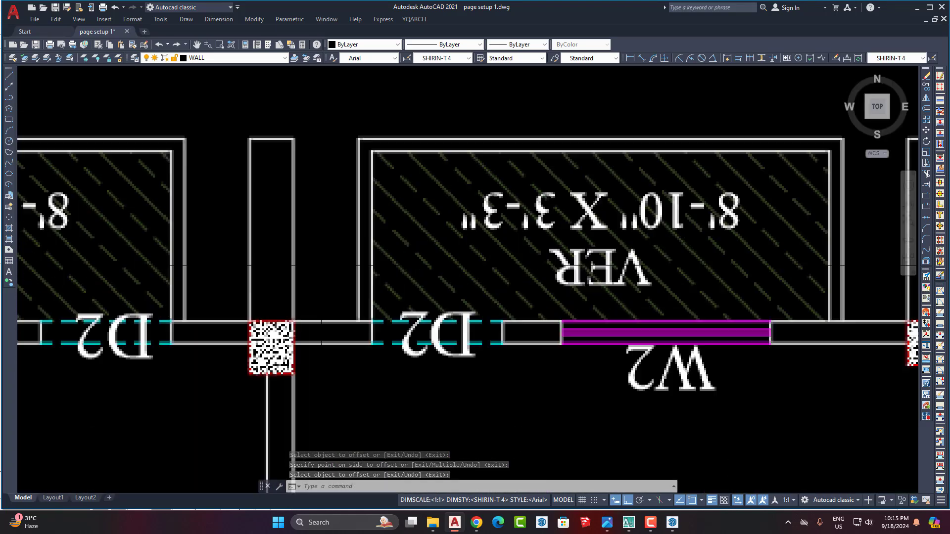
{"action": "scroll", "coordinate": [336, 212], "scroll_direction": "down", "scroll_amount": 4}
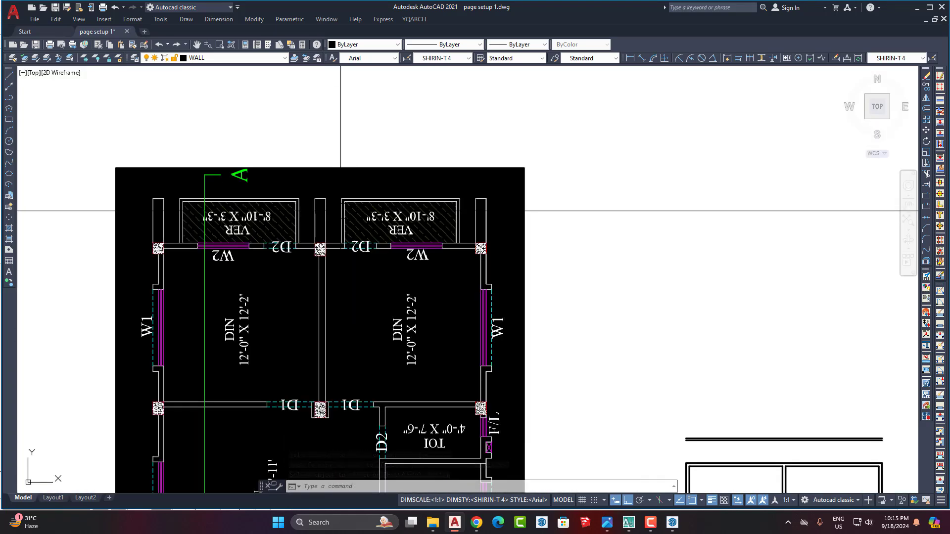
{"action": "scroll", "coordinate": [334, 173], "scroll_direction": "up", "scroll_amount": 3}
{"action": "scroll", "coordinate": [290, 200], "scroll_direction": "down", "scroll_amount": 5}
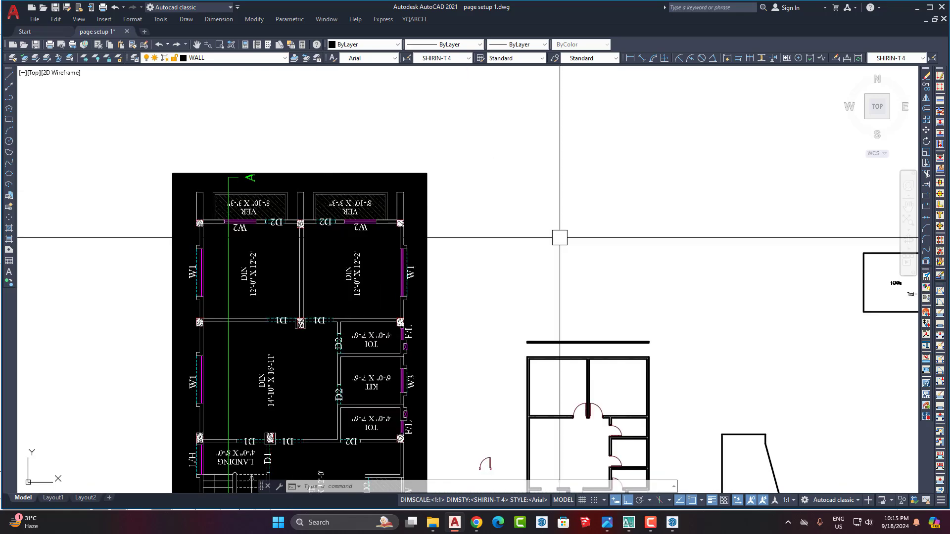
{"action": "middle_click_drag", "start_coordinate": [558, 235], "coordinate": [332, 251]}
{"action": "scroll", "coordinate": [341, 277], "scroll_direction": "down", "scroll_amount": 4}
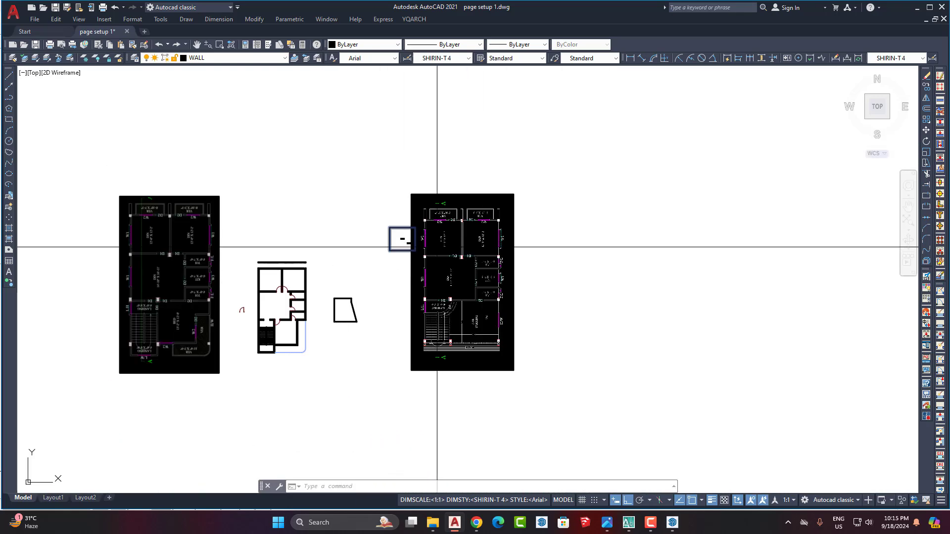
Compare the upper part of the redrawn plan with the two upper rooms and verandas in the reference floor plan.
{"action": "scroll", "coordinate": [409, 251], "scroll_direction": "up", "scroll_amount": 2}
{"action": "scroll", "coordinate": [544, 212], "scroll_direction": "up", "scroll_amount": 5}
{"action": "scroll", "coordinate": [535, 223], "scroll_direction": "down", "scroll_amount": 5}
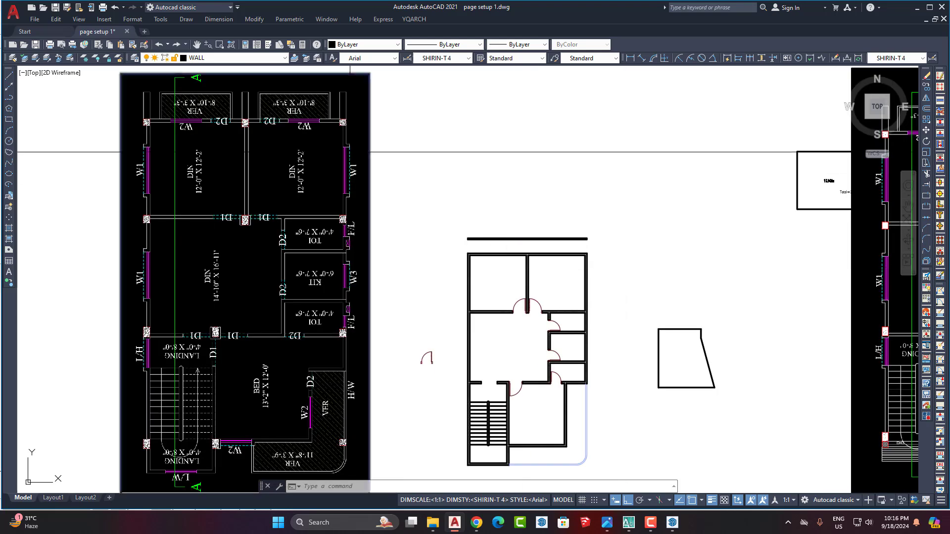
{"action": "scroll", "coordinate": [544, 164], "scroll_direction": "up", "scroll_amount": 6}
{"action": "scroll", "coordinate": [479, 223], "scroll_direction": "down", "scroll_amount": 5}
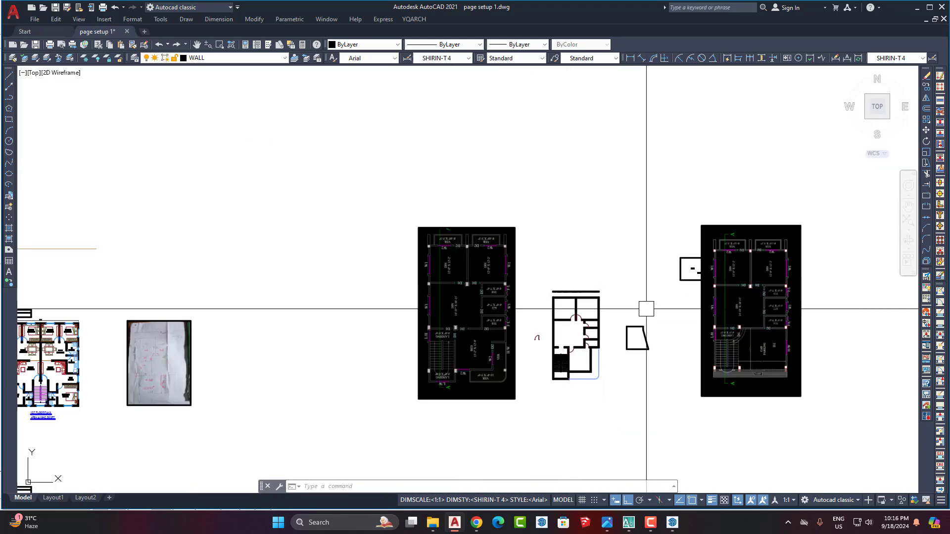
{"action": "scroll", "coordinate": [573, 282], "scroll_direction": "up", "scroll_amount": 6}
{"action": "middle_click_drag", "start_coordinate": [529, 326], "coordinate": [528, 219]}
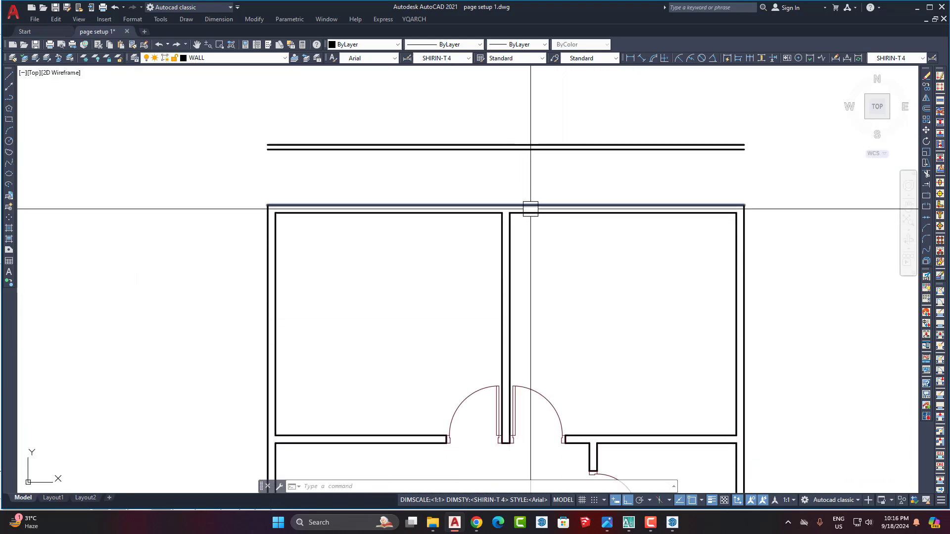
{"action": "scroll", "coordinate": [527, 210], "scroll_direction": "up", "scroll_amount": 2}
{"action": "middle_click_drag", "start_coordinate": [540, 263], "coordinate": [529, 276]}
{"action": "scroll", "coordinate": [519, 274], "scroll_direction": "down", "scroll_amount": 4}
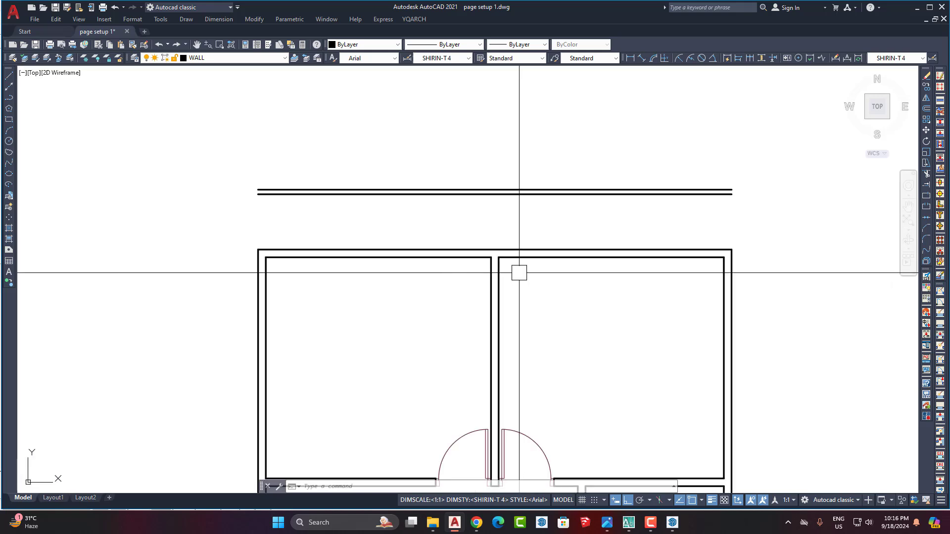
Offset each face of the central partition wall between the two upper rooms outward by 12 inches.
{"action": "type", "text": "o"}
{"action": "key", "text": "Return"}
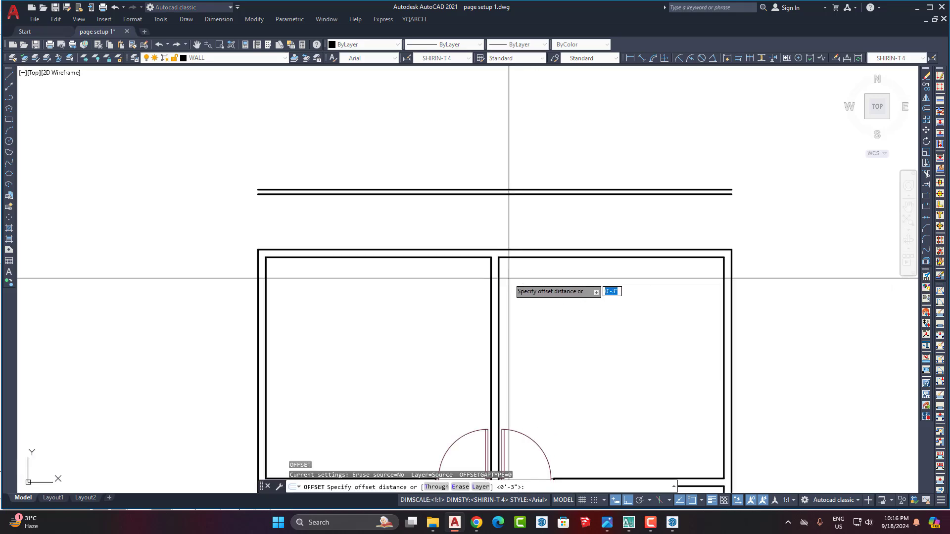
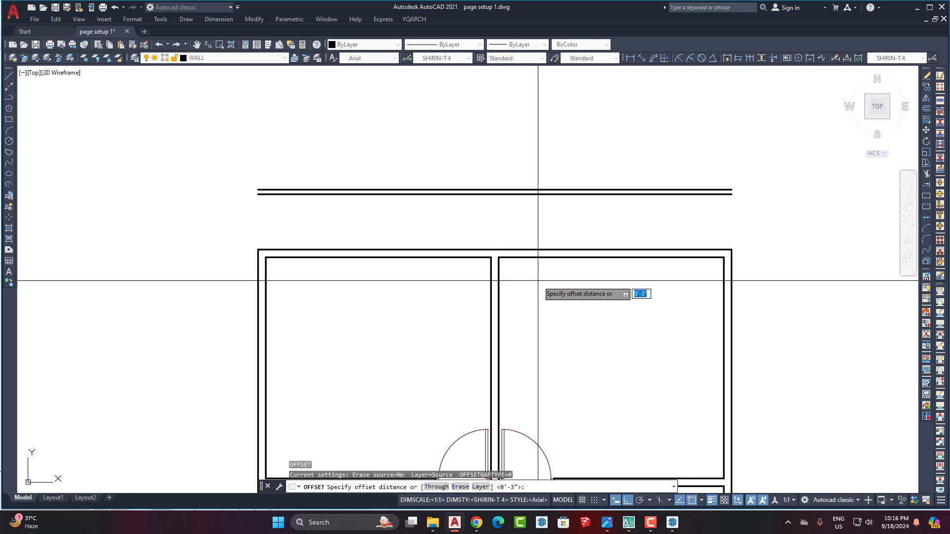
{"action": "key", "text": "Return"}
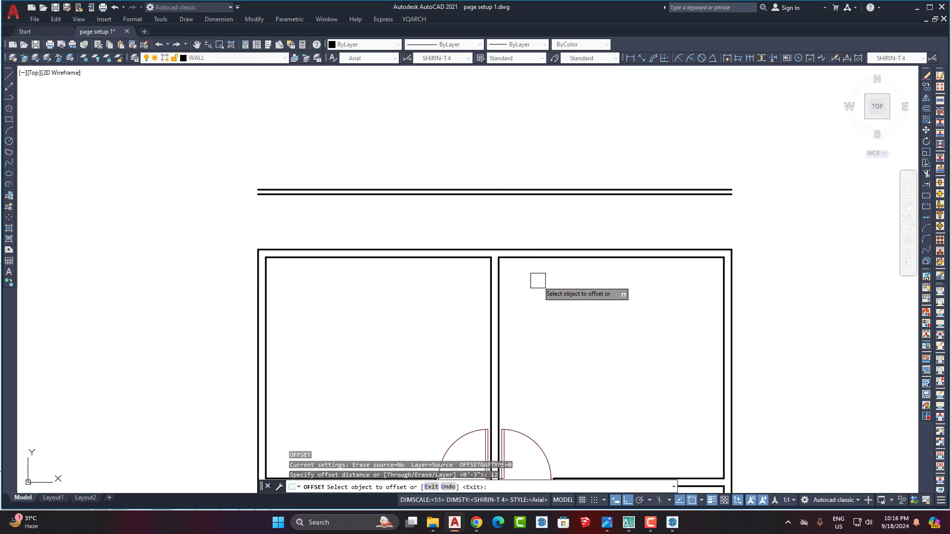
{"action": "left_click", "coordinate": [492, 289]}
{"action": "left_click", "coordinate": [535, 318]}
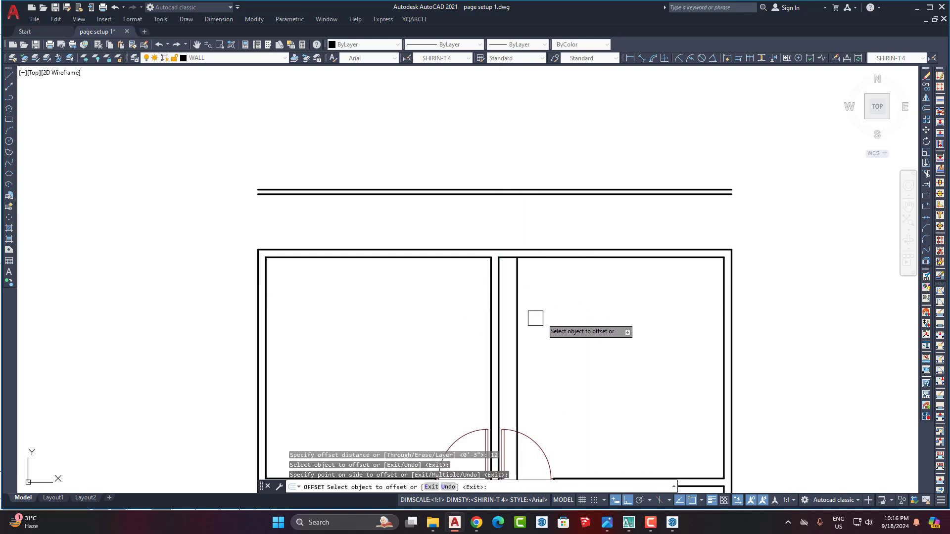
{"action": "left_click", "coordinate": [489, 286]}
{"action": "left_click", "coordinate": [484, 269]}
{"action": "scroll", "coordinate": [451, 283], "scroll_direction": "up", "scroll_amount": 2}
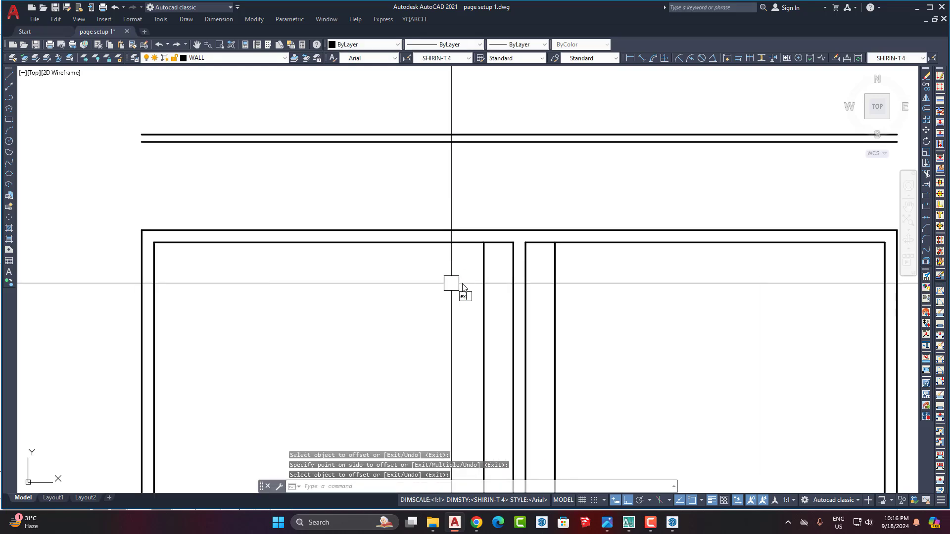
Extend both offset lines to the top wall's outer line and trim away their parts below the wall.
{"action": "type", "text": "ex"}
{"action": "key", "text": "Return"}
{"action": "left_click", "coordinate": [484, 266]}
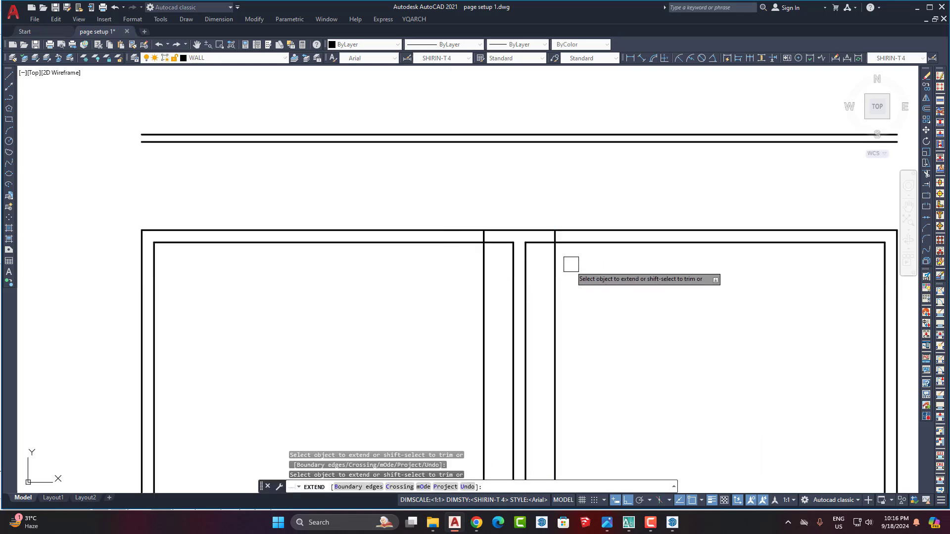
{"action": "key", "text": "Return"}
{"action": "type", "text": "tr"}
{"action": "key", "text": "Return"}
{"action": "left_click", "coordinate": [554, 289]}
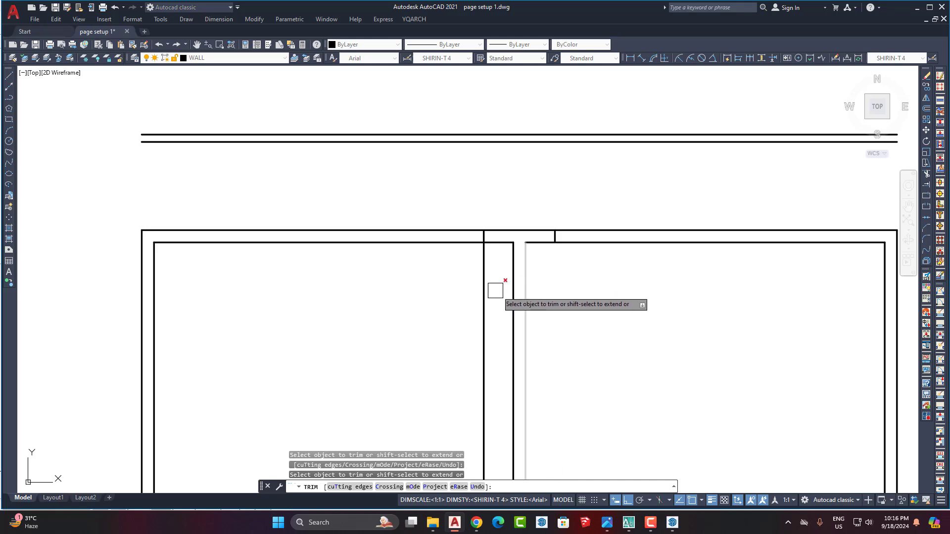
{"action": "left_click", "coordinate": [488, 287]}
{"action": "key", "text": "Return"}
Examine the D2 veranda doors and W2 windows in the two upper rooms of the reference floor plan.
{"action": "scroll", "coordinate": [525, 237], "scroll_direction": "up", "scroll_amount": 2}
{"action": "scroll", "coordinate": [532, 241], "scroll_direction": "down", "scroll_amount": 4}
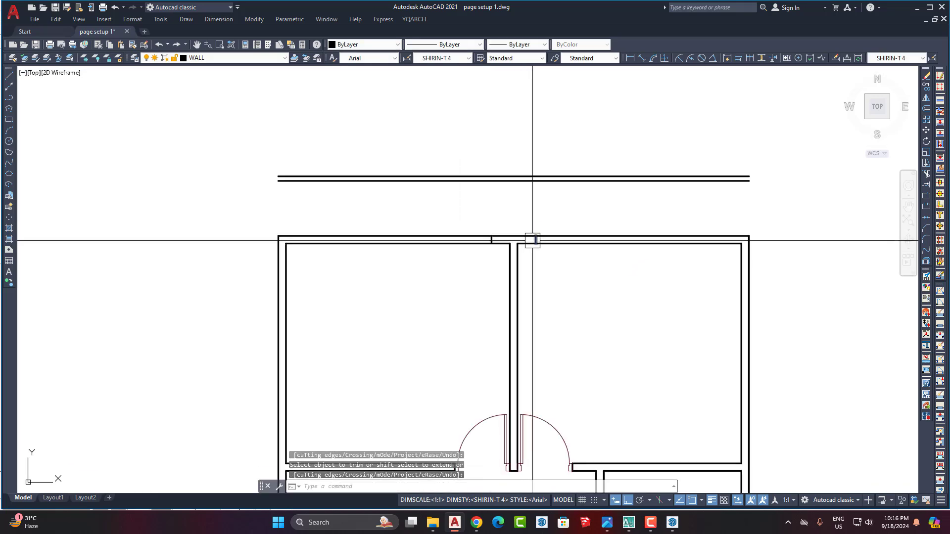
{"action": "scroll", "coordinate": [532, 241], "scroll_direction": "up", "scroll_amount": 2}
{"action": "scroll", "coordinate": [555, 238], "scroll_direction": "down", "scroll_amount": 4}
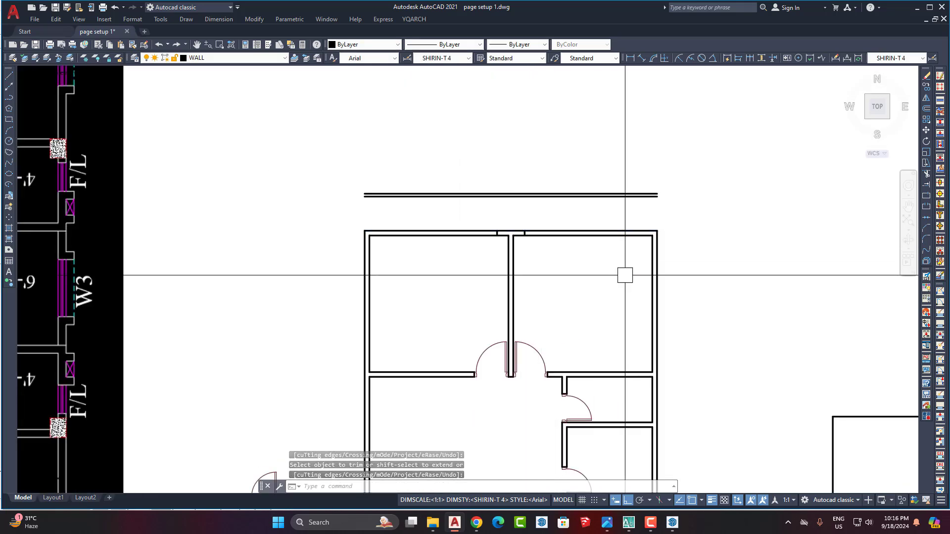
{"action": "middle_click_drag", "start_coordinate": [624, 275], "coordinate": [820, 373]}
{"action": "middle_click_drag", "start_coordinate": [296, 181], "coordinate": [456, 223]}
{"action": "mouse_move", "coordinate": [304, 267]}
{"action": "middle_mouse_down"}
{"action": "mouse_move", "coordinate": [517, 429]}
{"action": "mouse_move", "coordinate": [548, 500]}
{"action": "middle_mouse_up"}
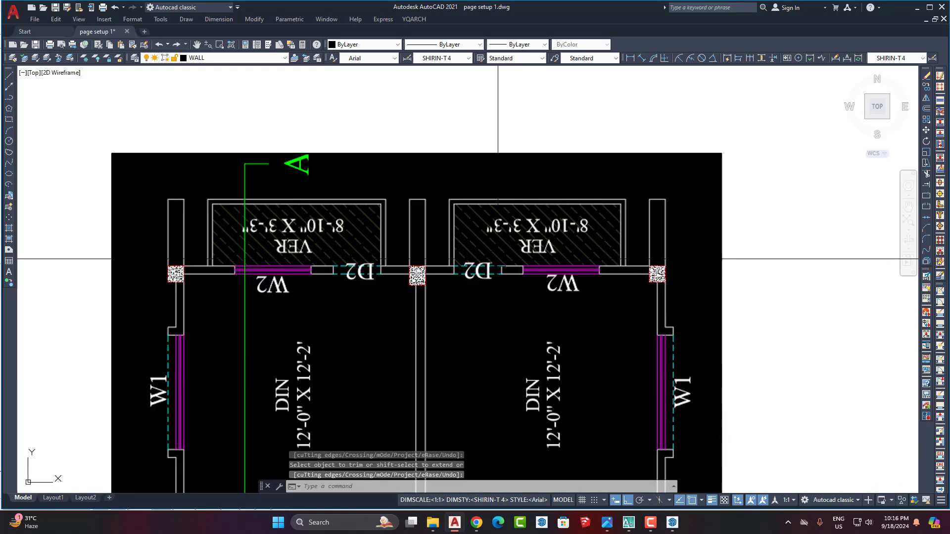
{"action": "scroll", "coordinate": [500, 267], "scroll_direction": "up", "scroll_amount": 4}
{"action": "scroll", "coordinate": [339, 314], "scroll_direction": "down", "scroll_amount": 5}
{"action": "scroll", "coordinate": [445, 354], "scroll_direction": "up", "scroll_amount": 2}
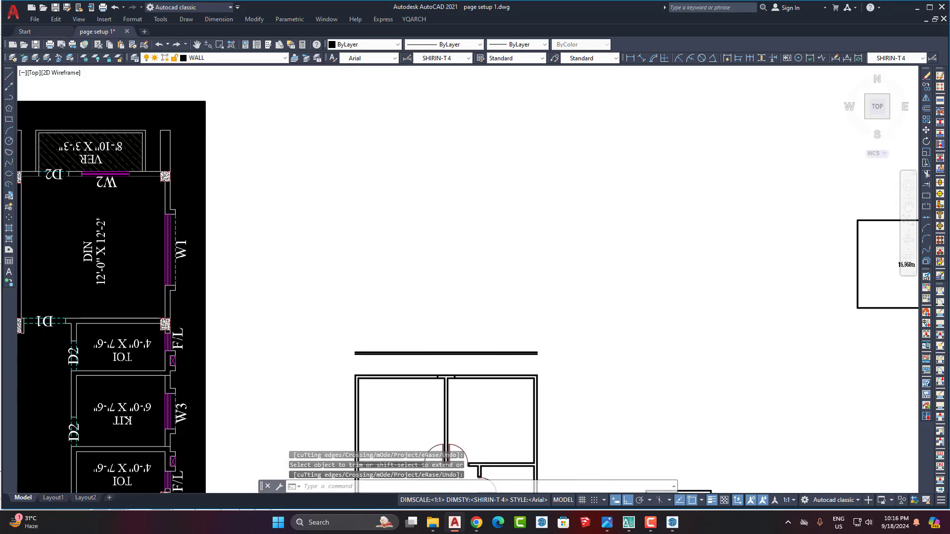
{"action": "scroll", "coordinate": [540, 304], "scroll_direction": "down", "scroll_amount": 3}
{"action": "scroll", "coordinate": [483, 278], "scroll_direction": "up", "scroll_amount": 4}
{"action": "scroll", "coordinate": [500, 278], "scroll_direction": "down", "scroll_amount": 4}
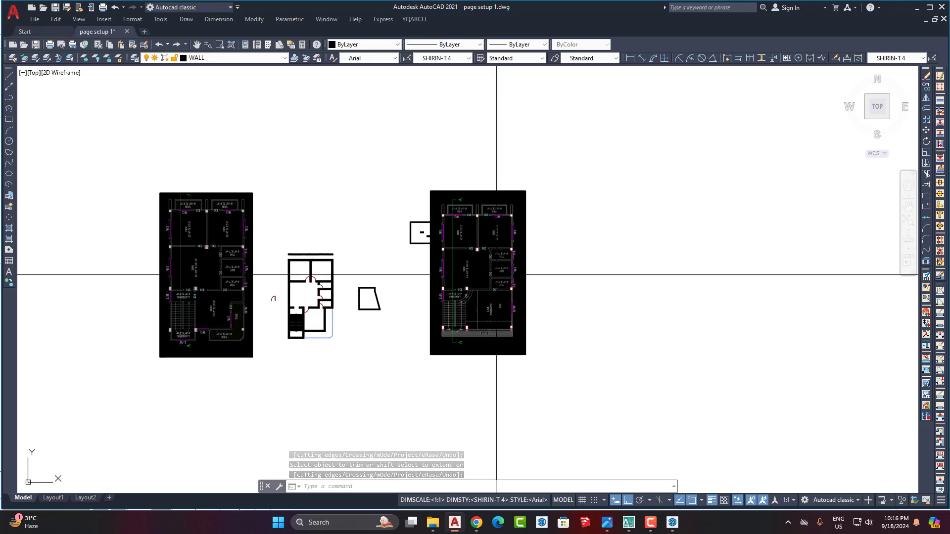
Offset each of the two short jamb lines in the top wall outward by 30 inches to mark the veranda door openings.
{"action": "scroll", "coordinate": [293, 259], "scroll_direction": "up", "scroll_amount": 5}
{"action": "scroll", "coordinate": [244, 209], "scroll_direction": "up", "scroll_amount": 5}
{"action": "scroll", "coordinate": [312, 191], "scroll_direction": "up", "scroll_amount": 6}
{"action": "middle_click_drag", "start_coordinate": [327, 277], "coordinate": [427, 321]}
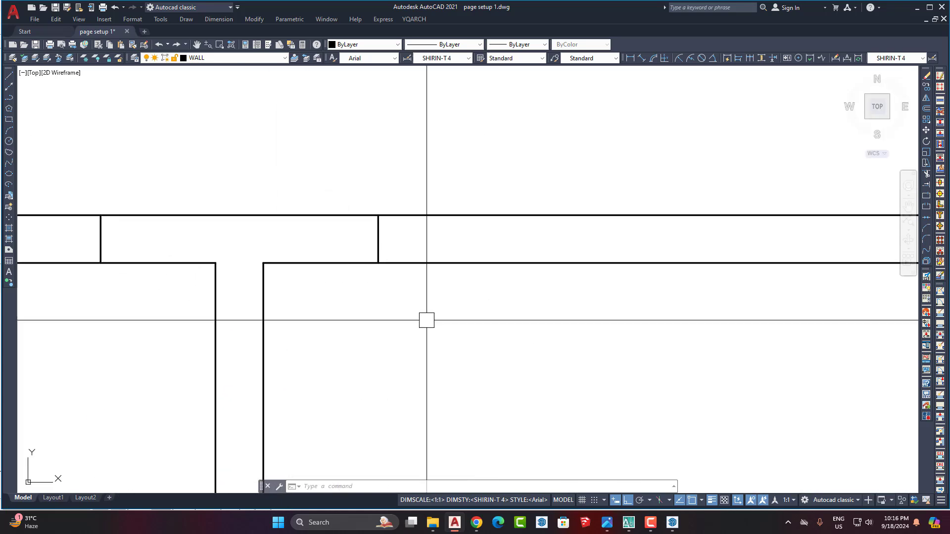
{"action": "type", "text": "o"}
{"action": "key", "text": "space"}
{"action": "type", "text": "30"}
{"action": "key", "text": "space"}
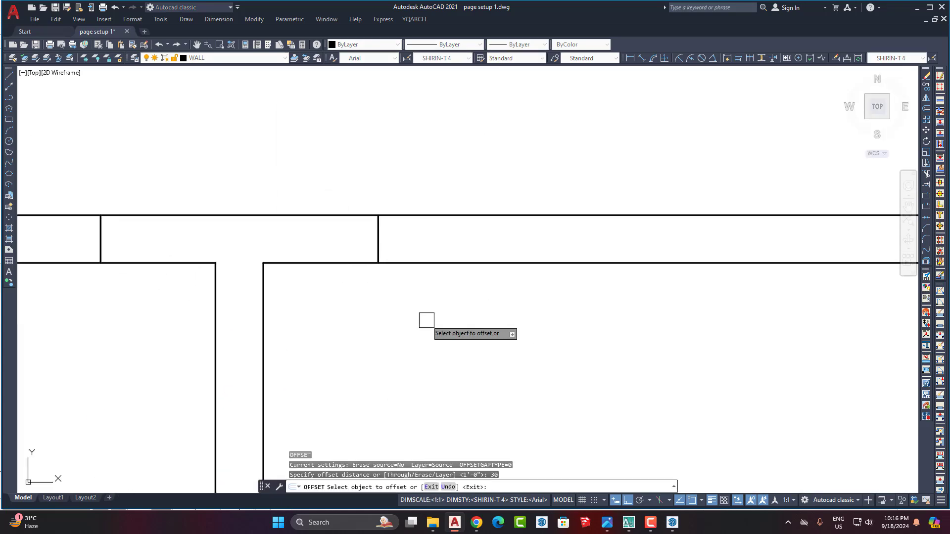
{"action": "left_click", "coordinate": [375, 225]}
{"action": "left_click", "coordinate": [598, 237]}
{"action": "scroll", "coordinate": [671, 267], "scroll_direction": "down", "scroll_amount": 4}
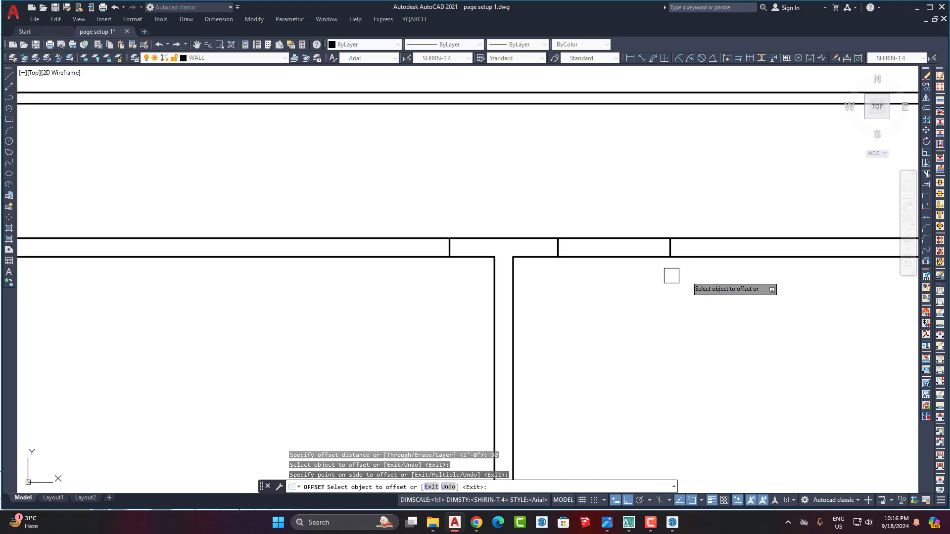
{"action": "left_click", "coordinate": [456, 247]}
{"action": "left_click", "coordinate": [337, 286]}
{"action": "key", "text": "space"}
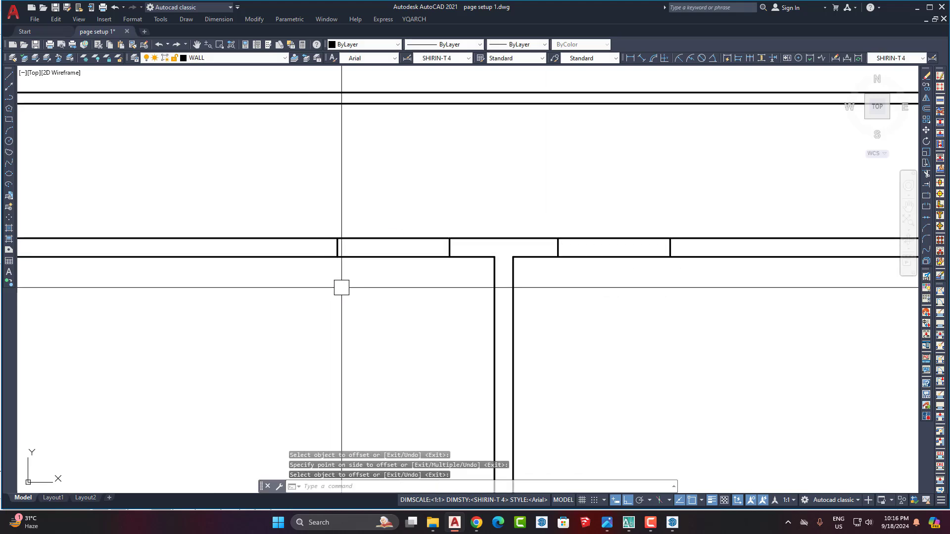
Trim the top wall's lines between the jamb lines to open both veranda doorways.
{"action": "type", "text": "tr"}
{"action": "key", "text": "space"}
{"action": "left_click", "coordinate": [421, 200]}
{"action": "left_click", "coordinate": [635, 186]}
{"action": "left_click", "coordinate": [615, 316]}
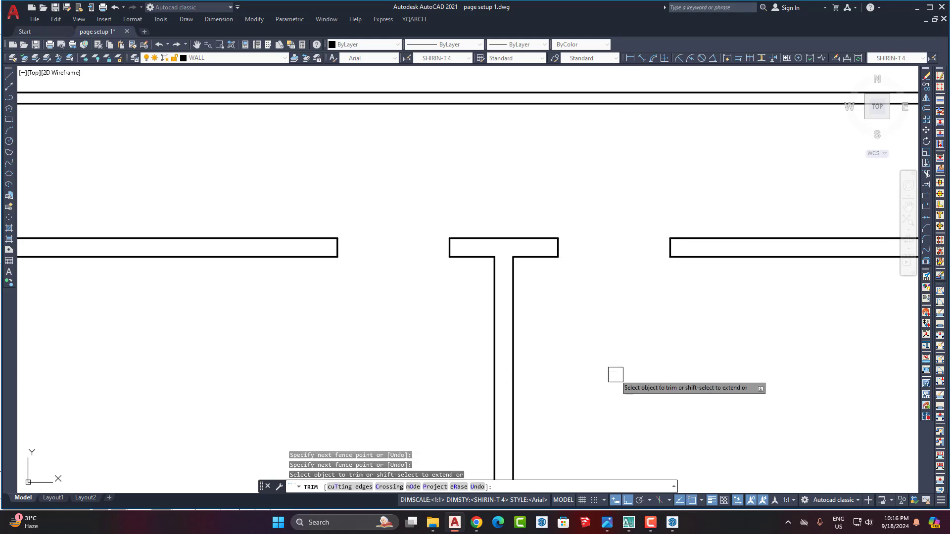
{"action": "key", "text": "Escape"}
Switch to AutoCAD 2007 and demonstrate trimming the black vertical line between the two short blue horizontal lines.
{"action": "left_click", "coordinate": [630, 524]}
{"action": "scroll", "coordinate": [532, 211], "scroll_direction": "down", "scroll_amount": 4}
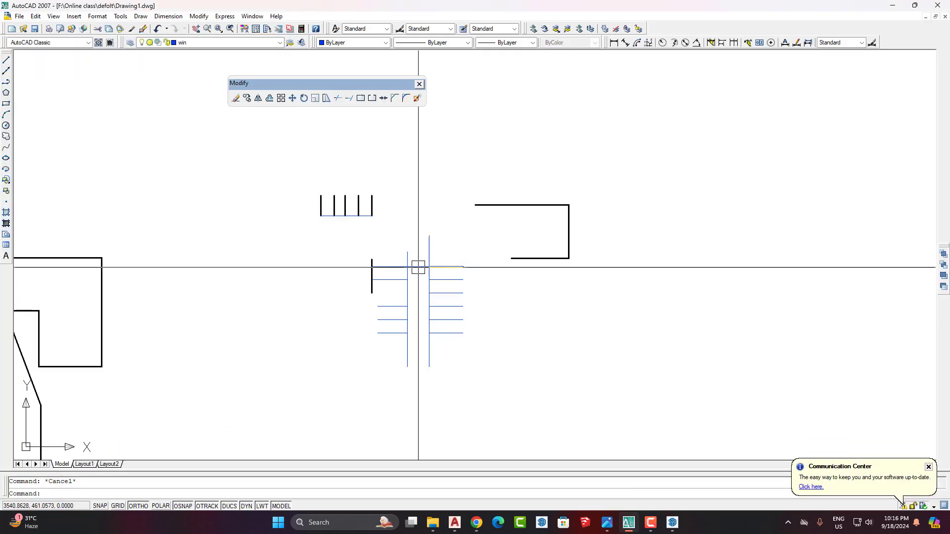
{"action": "key", "text": "space"}
{"action": "left_click", "coordinate": [317, 315]}
{"action": "left_click", "coordinate": [338, 314]}
{"action": "scroll", "coordinate": [395, 286], "scroll_direction": "up", "scroll_amount": 3}
{"action": "type", "text": "tr"}
{"action": "key", "text": "space"}
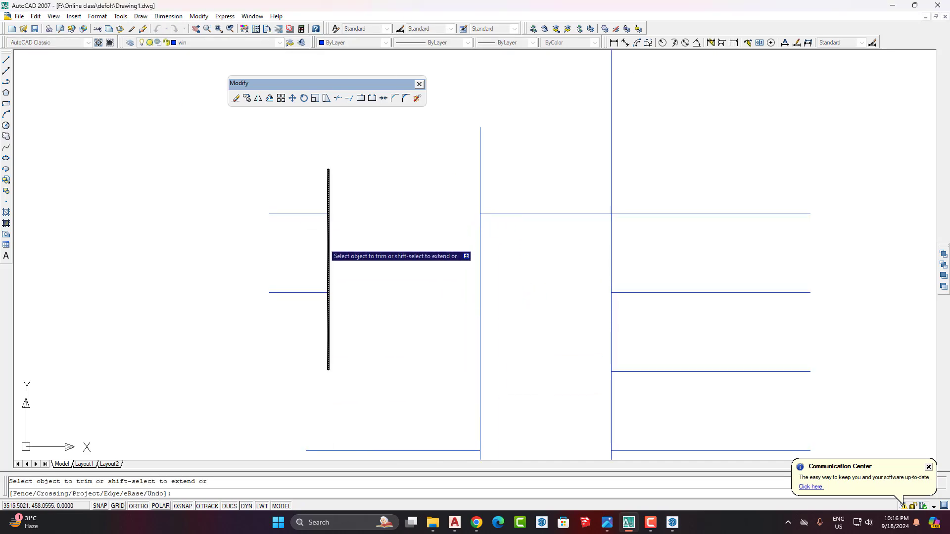
{"action": "key", "text": "Escape"}
{"action": "scroll", "coordinate": [453, 226], "scroll_direction": "down", "scroll_amount": 2}
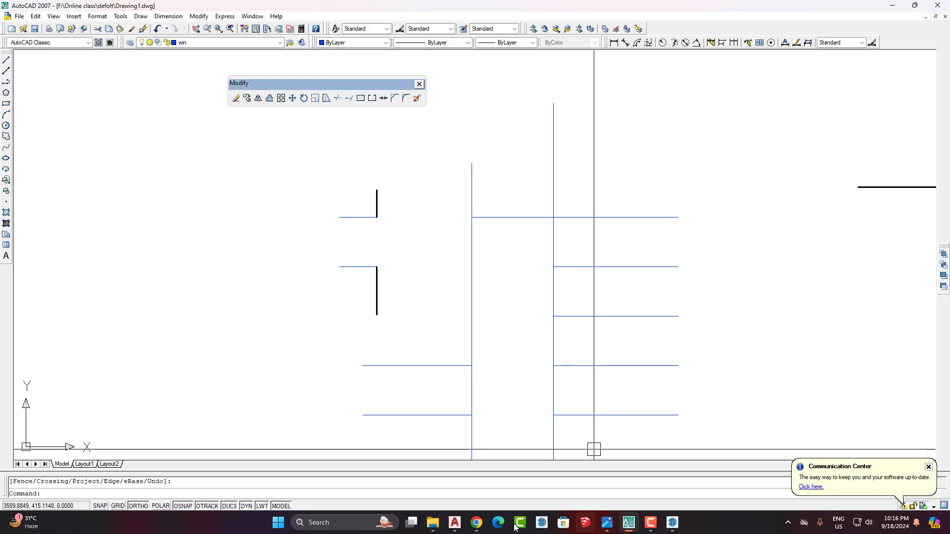
Switch back to AutoCAD 2021 and compare the new door openings with the veranda side walls in the reference plan.
{"action": "left_click", "coordinate": [454, 522]}
{"action": "scroll", "coordinate": [527, 252], "scroll_direction": "down", "scroll_amount": 4}
{"action": "scroll", "coordinate": [509, 248], "scroll_direction": "up", "scroll_amount": 4}
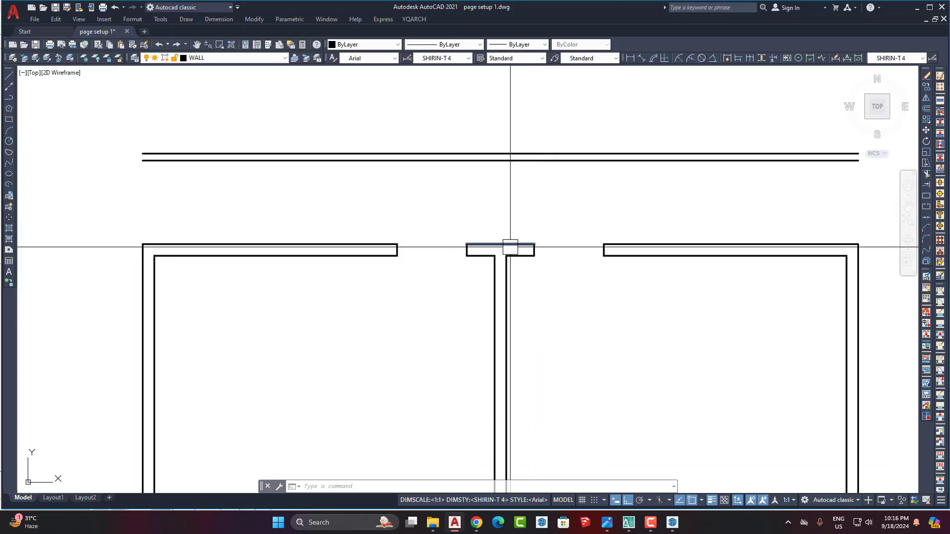
{"action": "scroll", "coordinate": [591, 275], "scroll_direction": "down", "scroll_amount": 2}
{"action": "scroll", "coordinate": [562, 227], "scroll_direction": "down", "scroll_amount": 3}
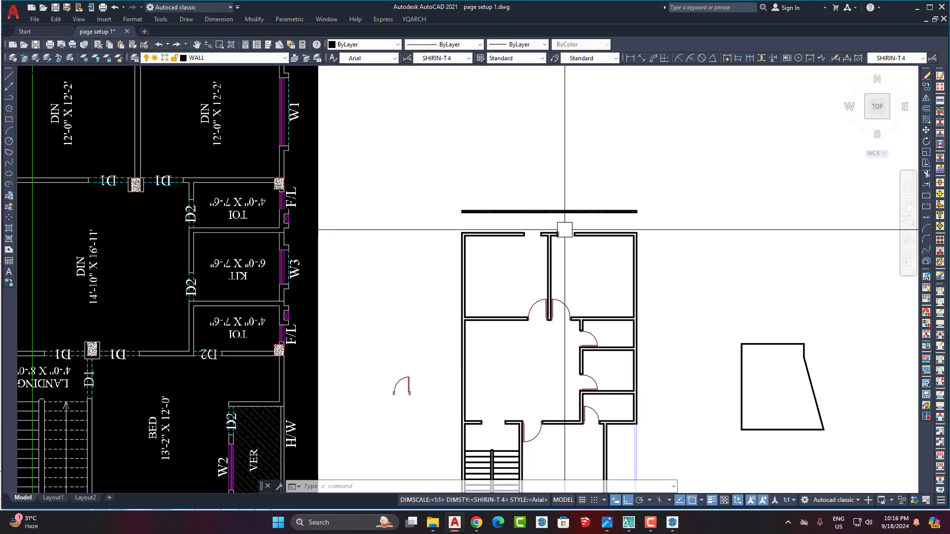
{"action": "scroll", "coordinate": [297, 207], "scroll_direction": "up", "scroll_amount": 5}
{"action": "scroll", "coordinate": [282, 208], "scroll_direction": "down", "scroll_amount": 5}
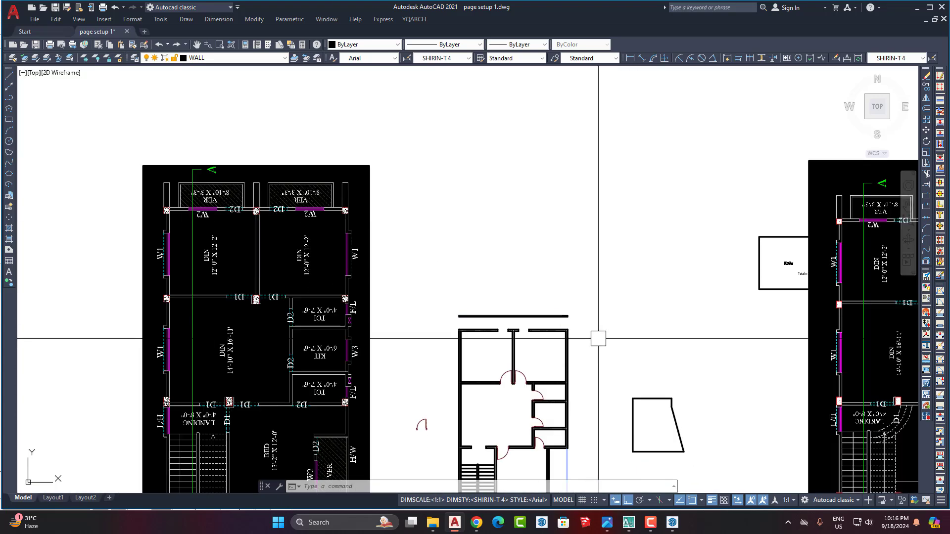
{"action": "middle_click_drag", "start_coordinate": [337, 322], "coordinate": [269, 322]}
Draw a vertical line from the upper right corner of the central T-shaped wall up past the two veranda boundary lines.
{"action": "scroll", "coordinate": [431, 271], "scroll_direction": "up", "scroll_amount": 6}
{"action": "middle_click_drag", "start_coordinate": [493, 283], "coordinate": [491, 297]}
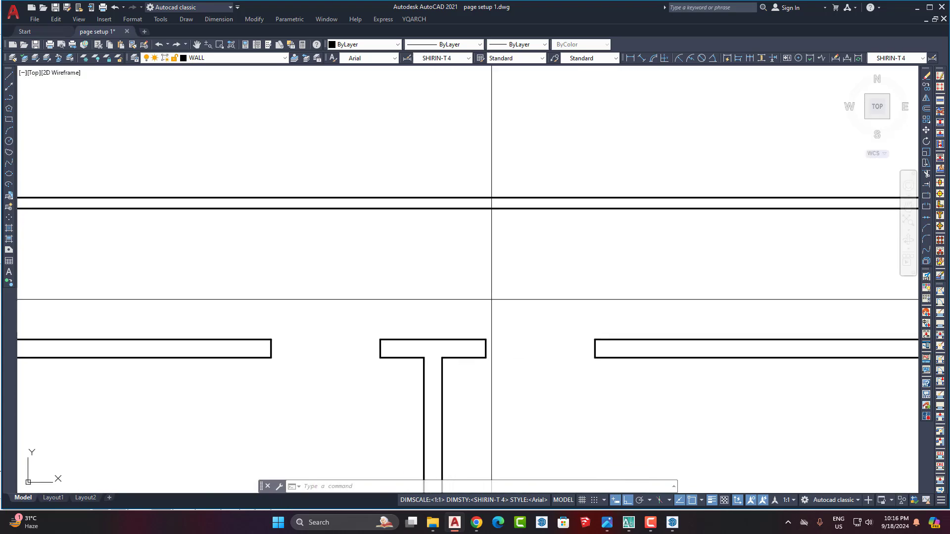
{"action": "type", "text": "l"}
{"action": "key", "text": "space"}
{"action": "left_click", "coordinate": [485, 339]}
{"action": "left_click", "coordinate": [485, 97]}
{"action": "key", "text": "space"}
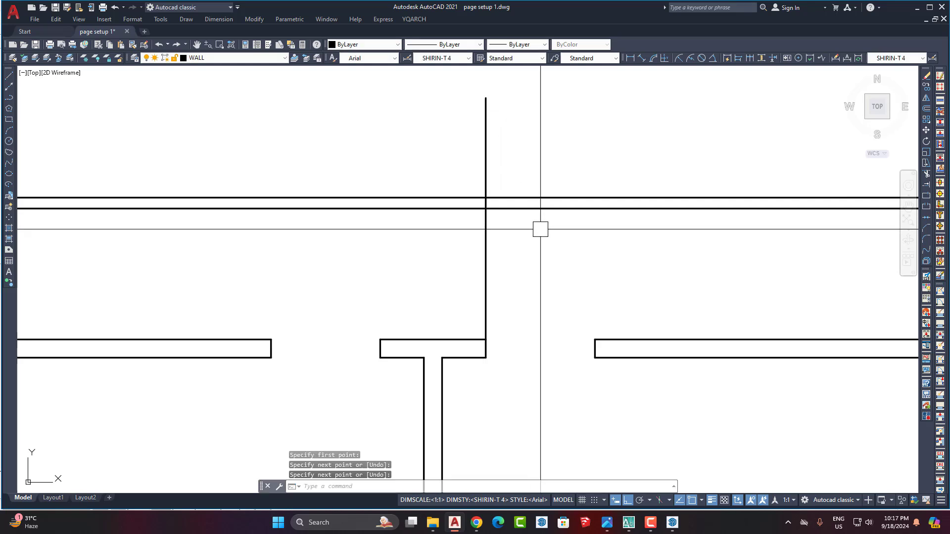
Draw a matching vertical line from the upper left corner of the central T-shaped wall up past the veranda boundary lines.
{"action": "scroll", "coordinate": [539, 262], "scroll_direction": "down", "scroll_amount": 3}
{"action": "type", "text": "l"}
{"action": "key", "text": "space"}
{"action": "left_click", "coordinate": [476, 291]}
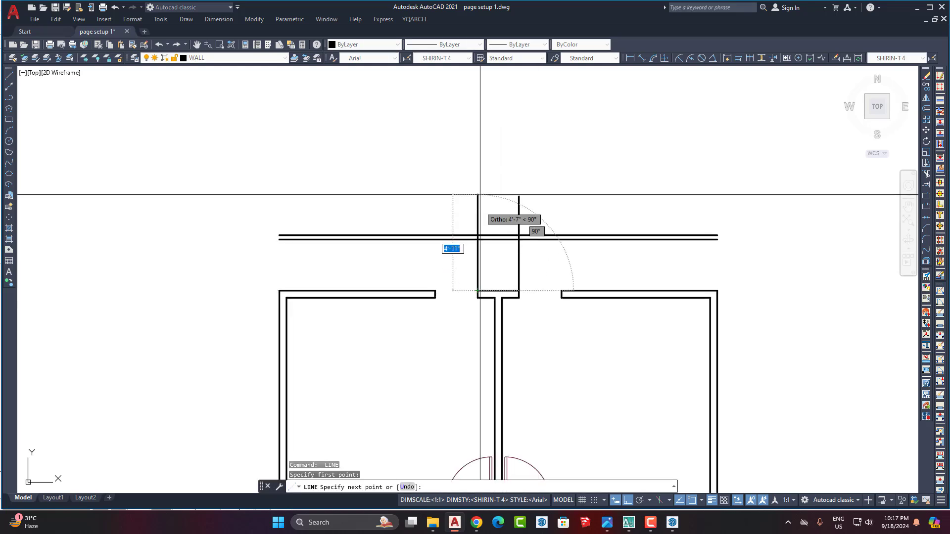
{"action": "left_click", "coordinate": [484, 148]}
{"action": "key", "text": "space"}
Offset the right vertical line above the central wall 5 inches to the left.
{"action": "scroll", "coordinate": [531, 267], "scroll_direction": "up", "scroll_amount": 3}
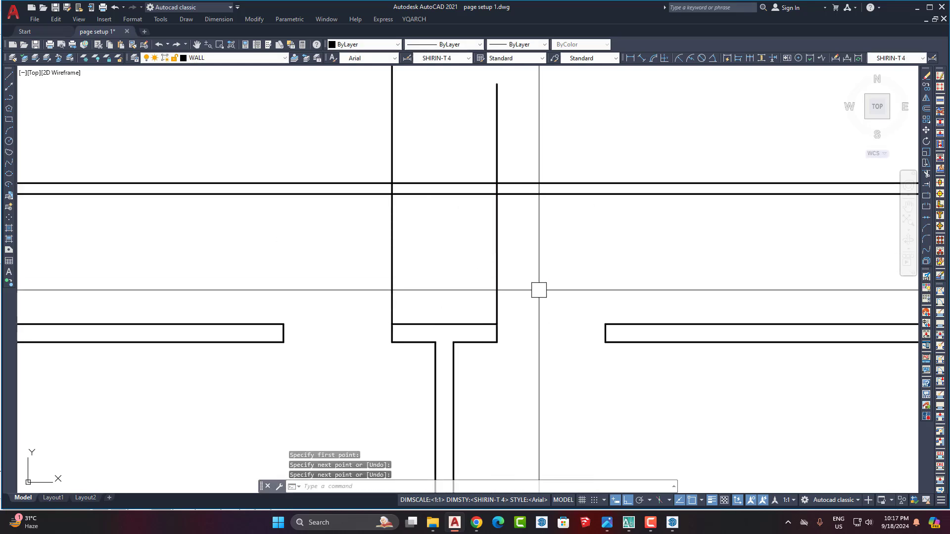
{"action": "type", "text": "o"}
{"action": "key", "text": "space"}
{"action": "type", "text": "5"}
{"action": "key", "text": "space"}
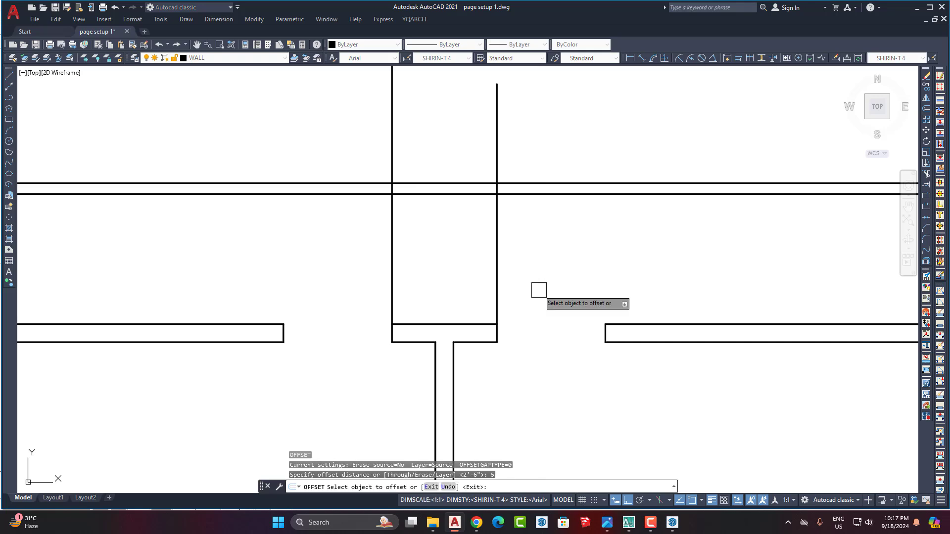
{"action": "left_click", "coordinate": [498, 262]}
{"action": "left_click", "coordinate": [485, 255]}
{"action": "scroll", "coordinate": [510, 279], "scroll_direction": "down", "scroll_amount": 2}
Move the pair of vertical lines above the central wall and its right end line 6 inches to the right.
{"action": "left_click", "coordinate": [531, 282]}
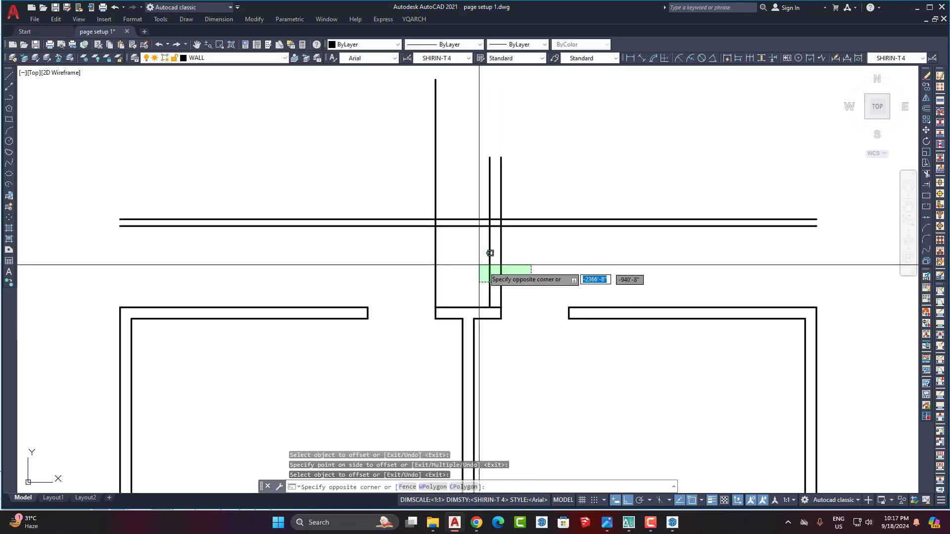
{"action": "left_click", "coordinate": [480, 265]}
{"action": "left_click", "coordinate": [484, 183]}
{"action": "left_click", "coordinate": [517, 369]}
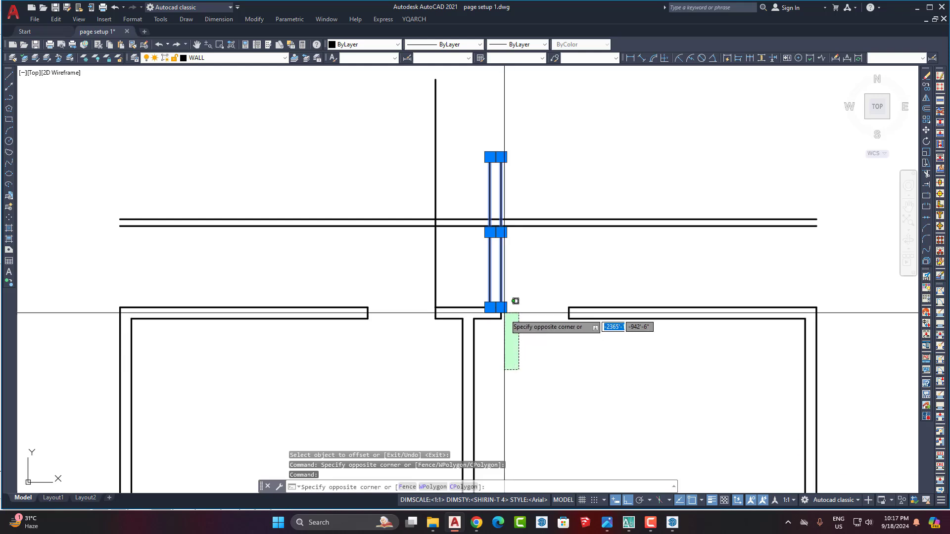
{"action": "left_click", "coordinate": [503, 300]}
{"action": "left_click", "coordinate": [479, 269]}
{"action": "left_click", "coordinate": [529, 315]}
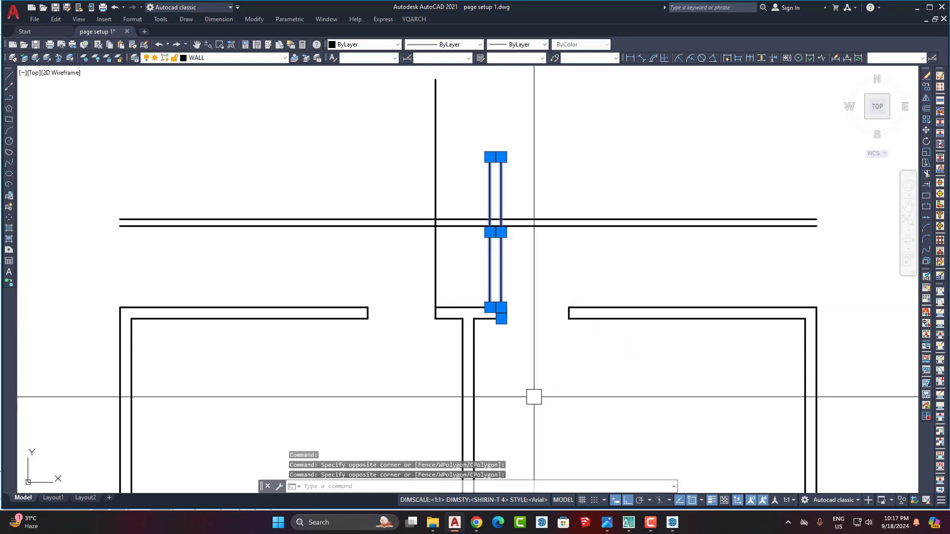
{"action": "type", "text": "M"}
{"action": "key", "text": "Return"}
{"action": "left_click", "coordinate": [510, 384]}
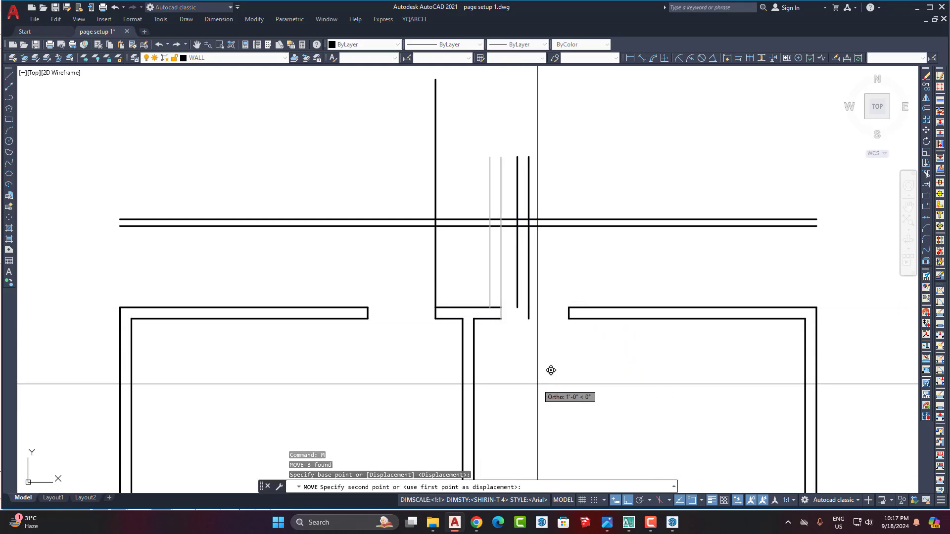
{"action": "type", "text": "6"}
{"action": "key", "text": "Return"}
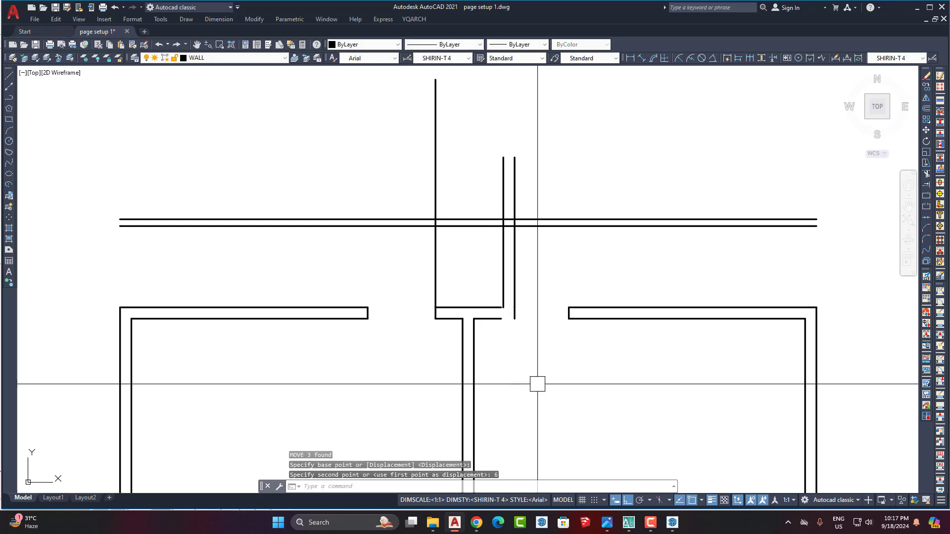
Move the end line of the left room's top wall 6 inches to the left and trim the wall stubs beyond it.
{"action": "left_click", "coordinate": [336, 283]}
{"action": "left_click", "coordinate": [398, 379]}
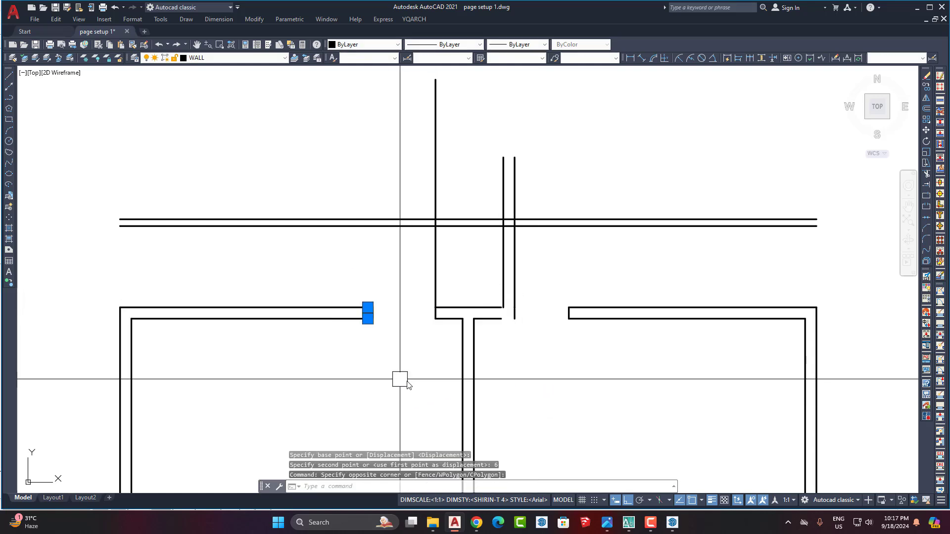
{"action": "type", "text": "m"}
{"action": "key", "text": "Return"}
{"action": "left_click", "coordinate": [429, 386]}
{"action": "type", "text": "6"}
{"action": "key", "text": "Return"}
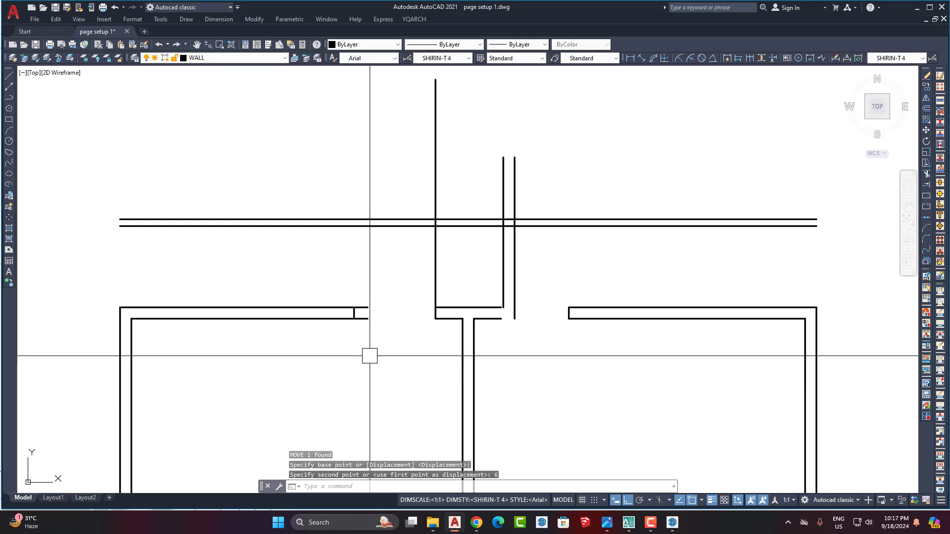
{"action": "key", "text": "Return"}
{"action": "left_click_drag", "start_coordinate": [369, 327], "coordinate": [368, 305]}
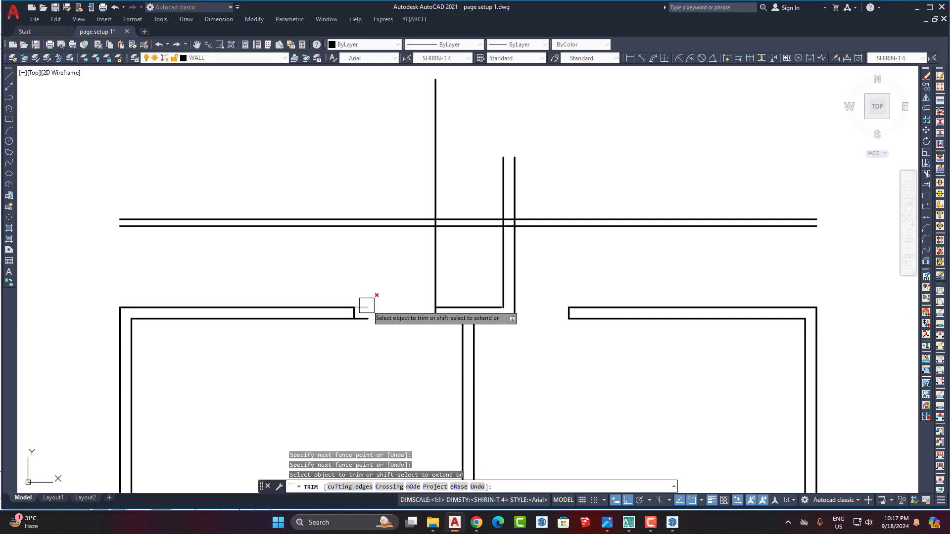
{"action": "key", "text": "Return"}
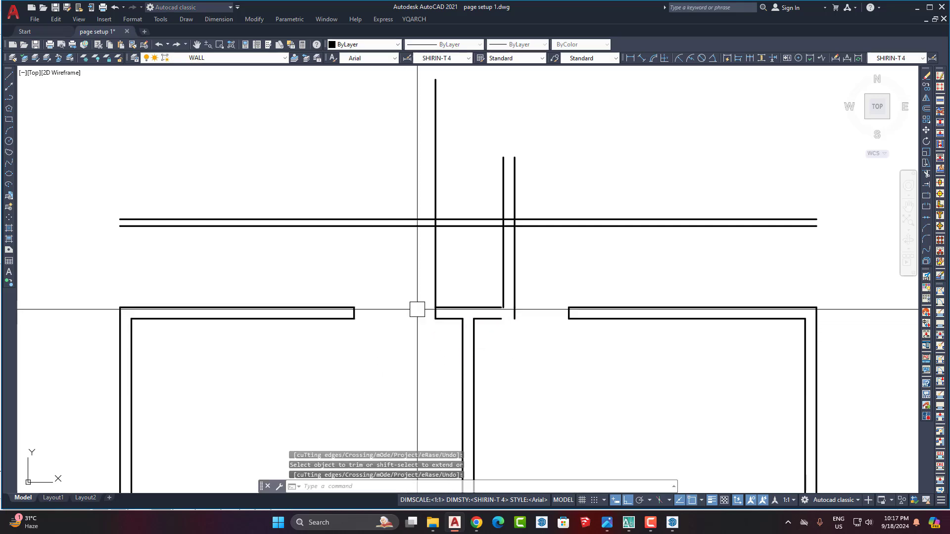
Move the left end line of the central T-shaped wall 6 inches to the left.
{"action": "left_click", "coordinate": [409, 287]}
{"action": "left_click", "coordinate": [454, 339]}
{"action": "key", "text": "Return"}
{"action": "left_click", "coordinate": [433, 361]}
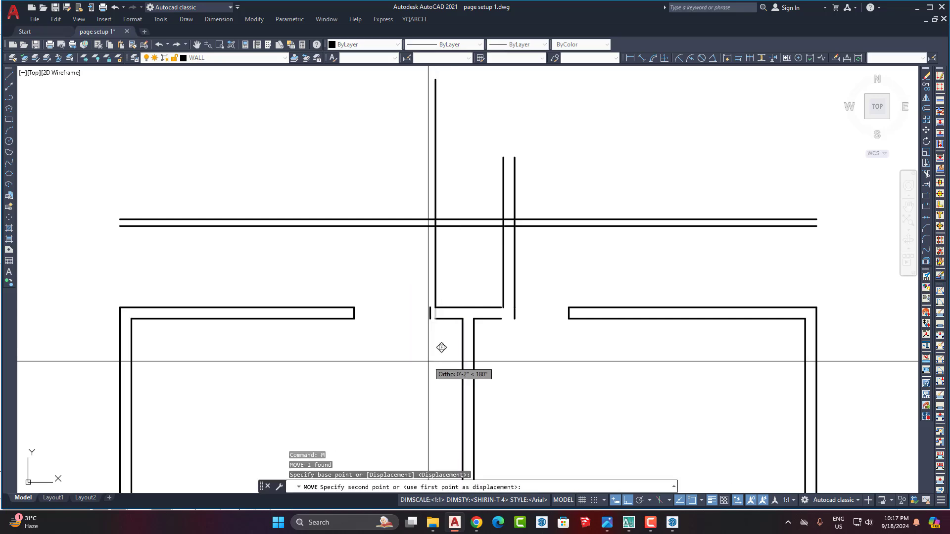
{"action": "type", "text": "6"}
{"action": "key", "text": "Return"}
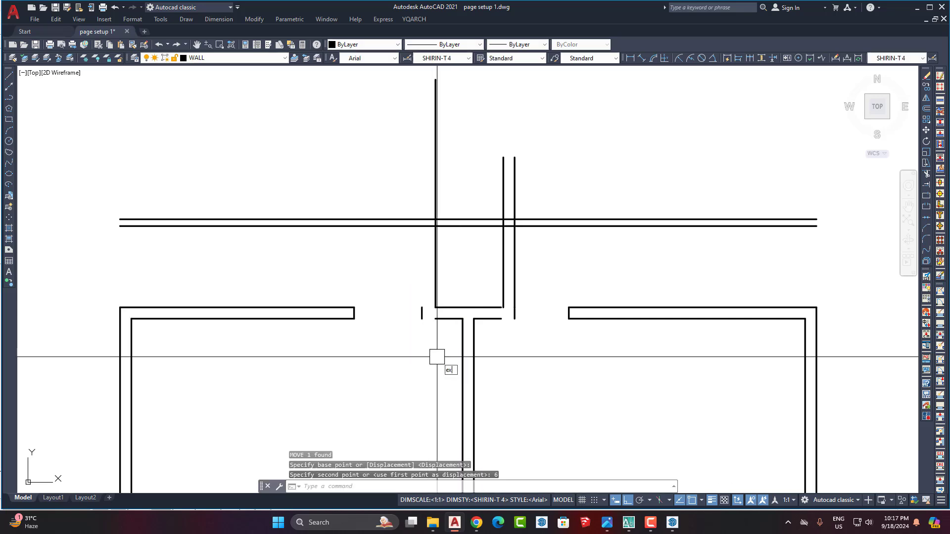
Extend both horizontal lines of the central T-shaped wall to its moved left end line.
{"action": "type", "text": "ex"}
{"action": "key", "text": "Return"}
{"action": "scroll", "coordinate": [440, 318], "scroll_direction": "up", "scroll_amount": 6}
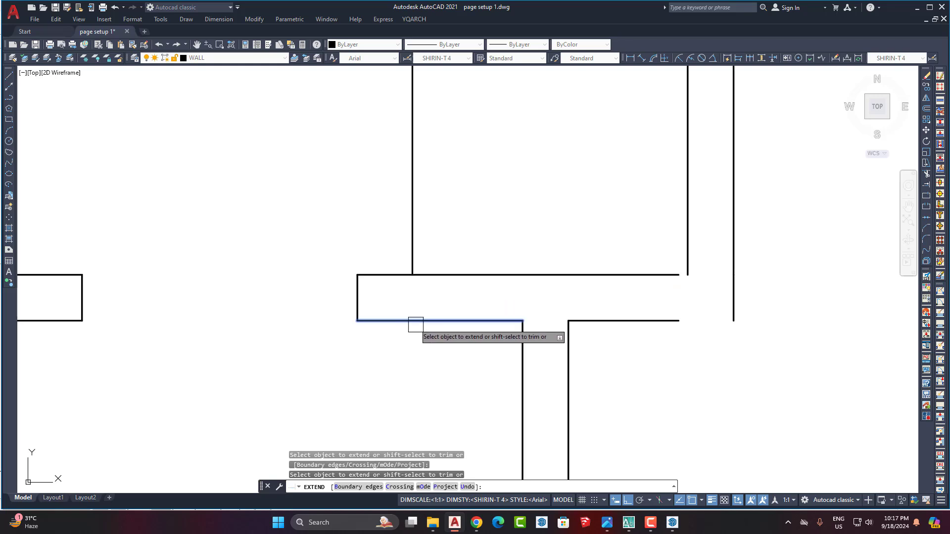
{"action": "left_click_drag", "start_coordinate": [416, 325], "coordinate": [371, 335]}
{"action": "scroll", "coordinate": [413, 330], "scroll_direction": "down", "scroll_amount": 2}
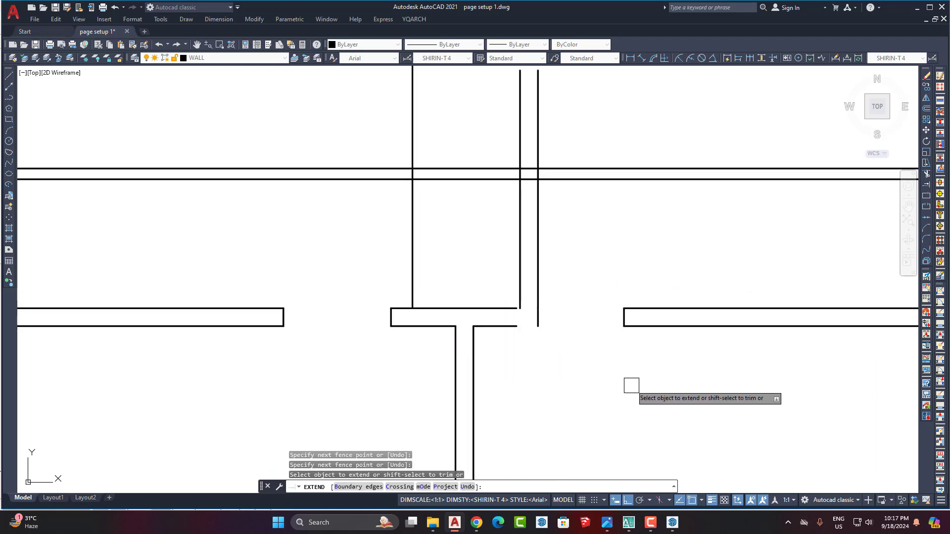
Extend the central wall's horizontal lines on the right side to meet the two vertical veranda wall lines.
{"action": "middle_click_drag", "start_coordinate": [547, 379], "coordinate": [460, 333]}
{"action": "key", "text": "Return"}
{"action": "key", "text": "Return"}
{"action": "left_click", "coordinate": [421, 283]}
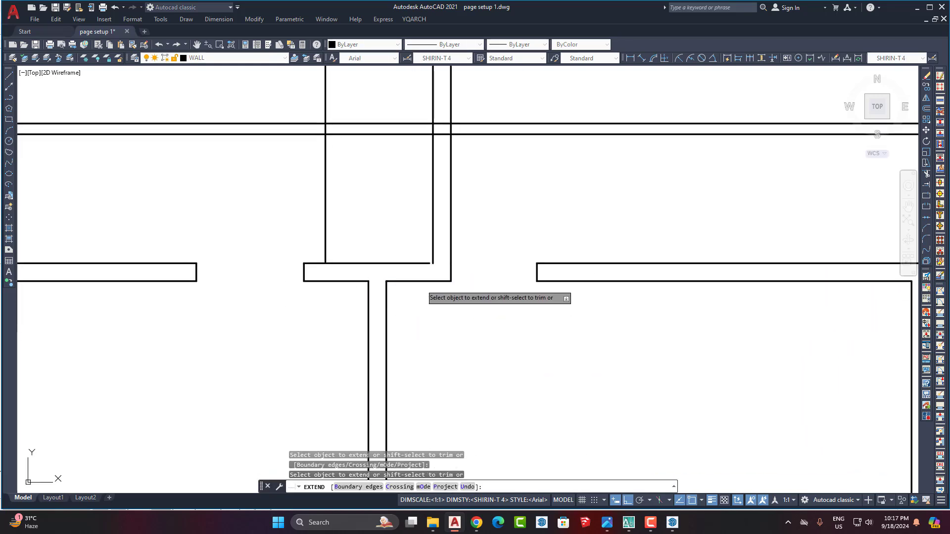
{"action": "key", "text": "Return"}
{"action": "middle_click_drag", "start_coordinate": [475, 303], "coordinate": [481, 343]}
{"action": "scroll", "coordinate": [482, 344], "scroll_direction": "down", "scroll_amount": 1}
{"action": "key", "text": "Escape"}
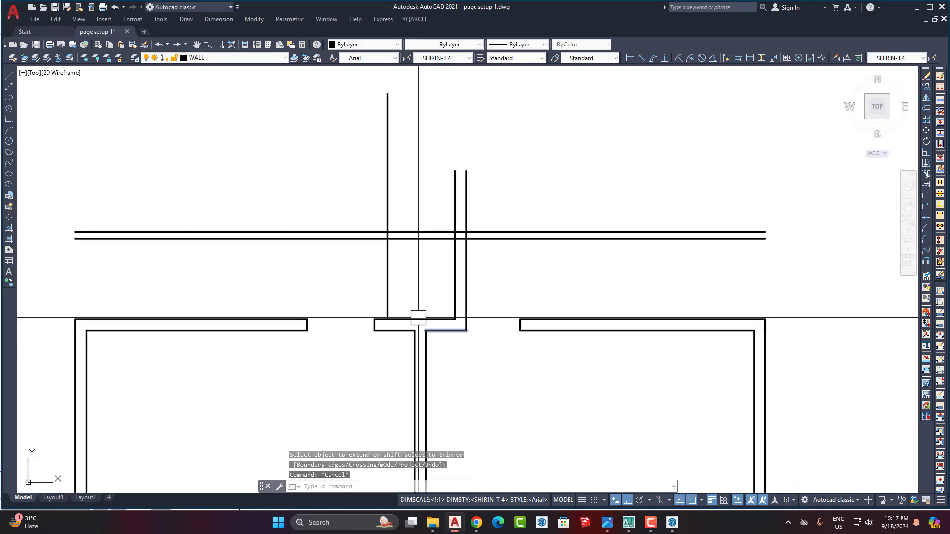
Move the left vertical veranda line from its lower end onto the upper left corner of the central wall.
{"action": "left_click", "coordinate": [417, 298]}
{"action": "left_click", "coordinate": [373, 283]}
{"action": "scroll", "coordinate": [381, 364], "scroll_direction": "up", "scroll_amount": 4}
{"action": "type", "text": "m"}
{"action": "key", "text": "Return"}
{"action": "left_click", "coordinate": [399, 248]}
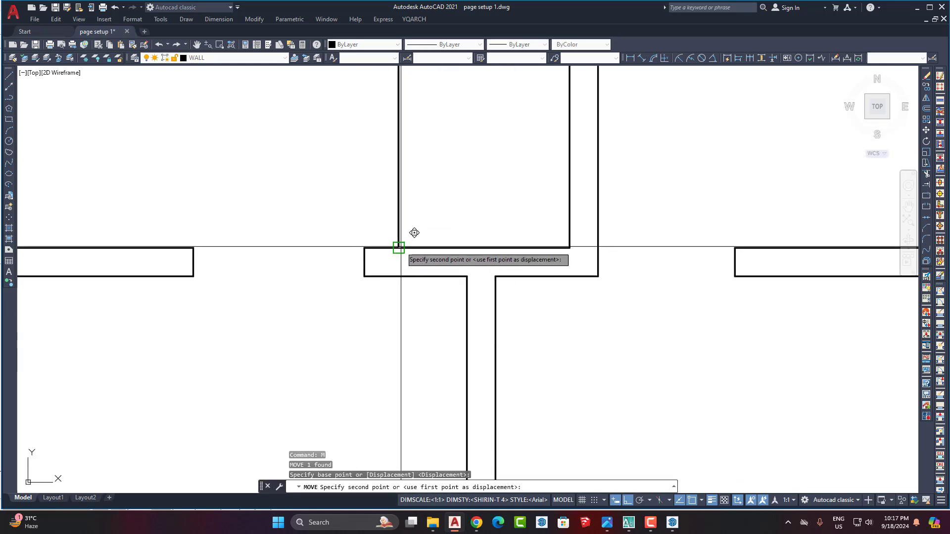
{"action": "left_click", "coordinate": [364, 247]}
{"action": "scroll", "coordinate": [512, 290], "scroll_direction": "down", "scroll_amount": 3}
Offset the left vertical line above the central wall 5 inches to the right.
{"action": "scroll", "coordinate": [536, 283], "scroll_direction": "up", "scroll_amount": 2}
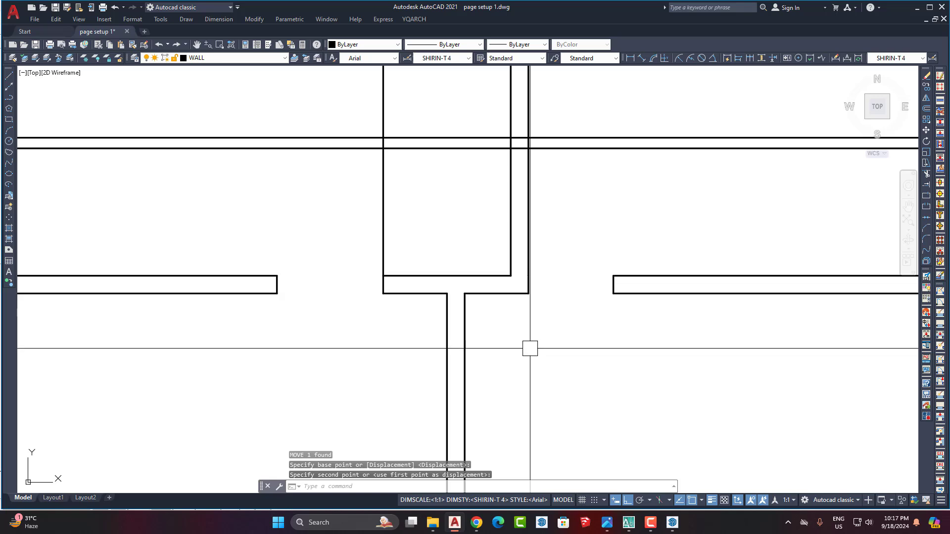
{"action": "middle_click_drag", "start_coordinate": [535, 220], "coordinate": [547, 342]}
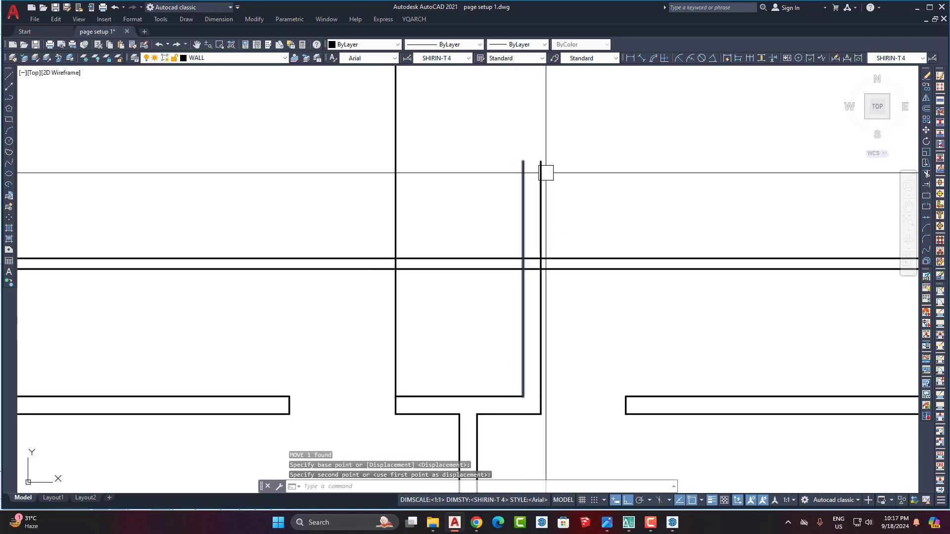
{"action": "middle_click_drag", "start_coordinate": [450, 307], "coordinate": [473, 227]}
{"action": "type", "text": "o"}
{"action": "key", "text": "Return"}
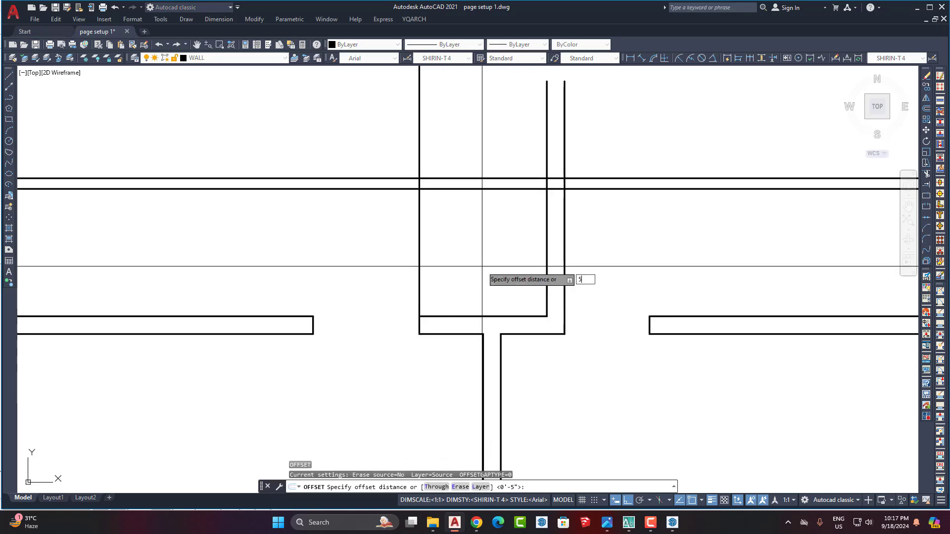
{"action": "type", "text": "5"}
{"action": "key", "text": "Return"}
{"action": "left_click", "coordinate": [417, 265]}
{"action": "left_click", "coordinate": [428, 262]}
{"action": "key", "text": "Return"}
{"action": "scroll", "coordinate": [517, 263], "scroll_direction": "down", "scroll_amount": 5}
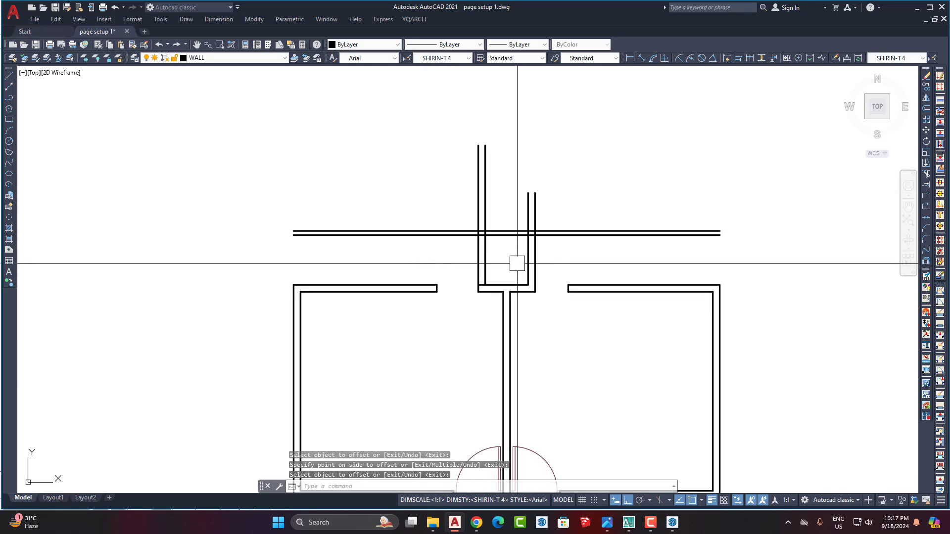
Offset the outermost vertical lines of the central wall 72 inches outward, one to the left and one to the right.
{"action": "scroll", "coordinate": [464, 257], "scroll_direction": "up", "scroll_amount": 5}
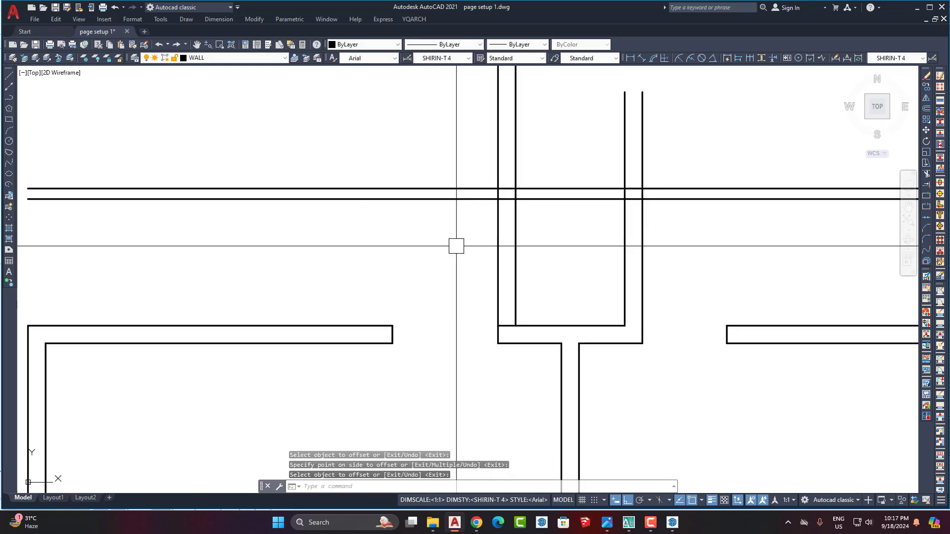
{"action": "middle_click_drag", "start_coordinate": [494, 249], "coordinate": [583, 251]}
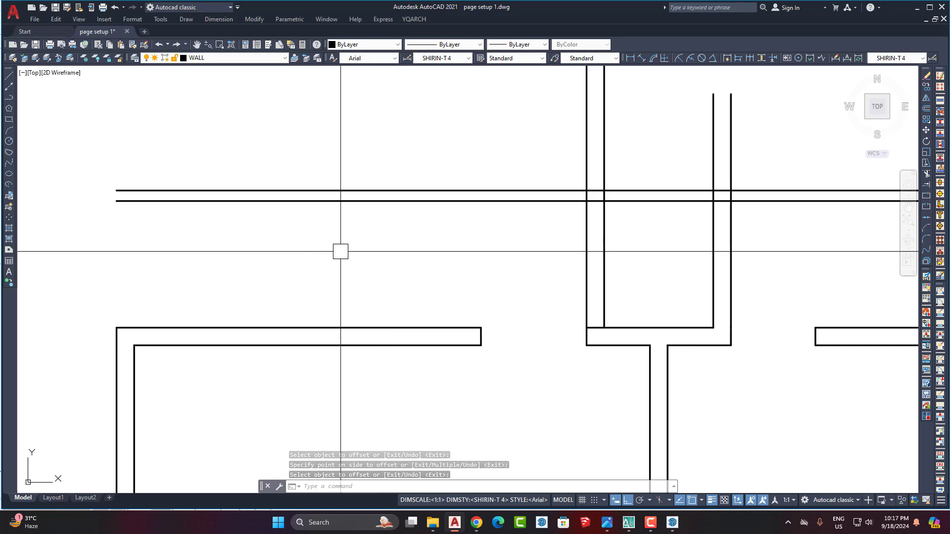
{"action": "key", "text": "Return"}
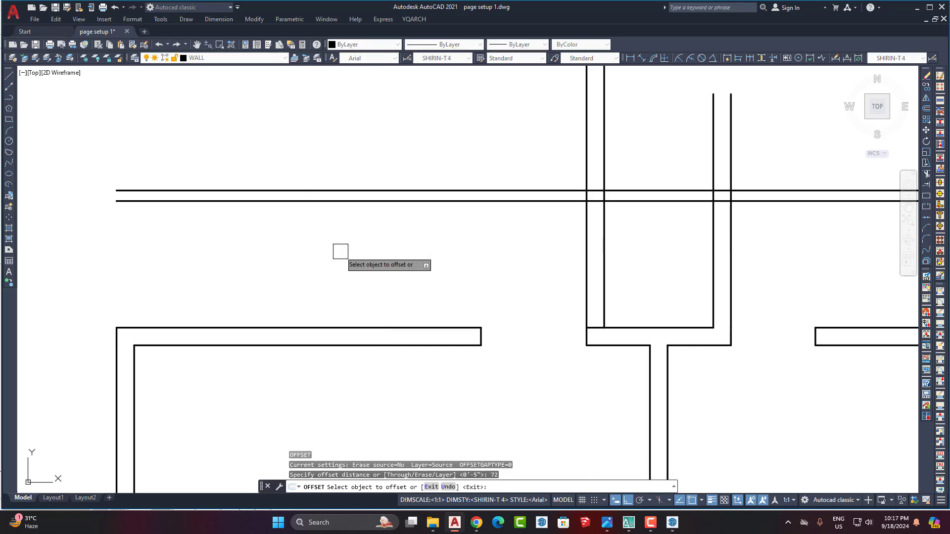
{"action": "left_click", "coordinate": [586, 240]}
{"action": "left_click", "coordinate": [328, 267]}
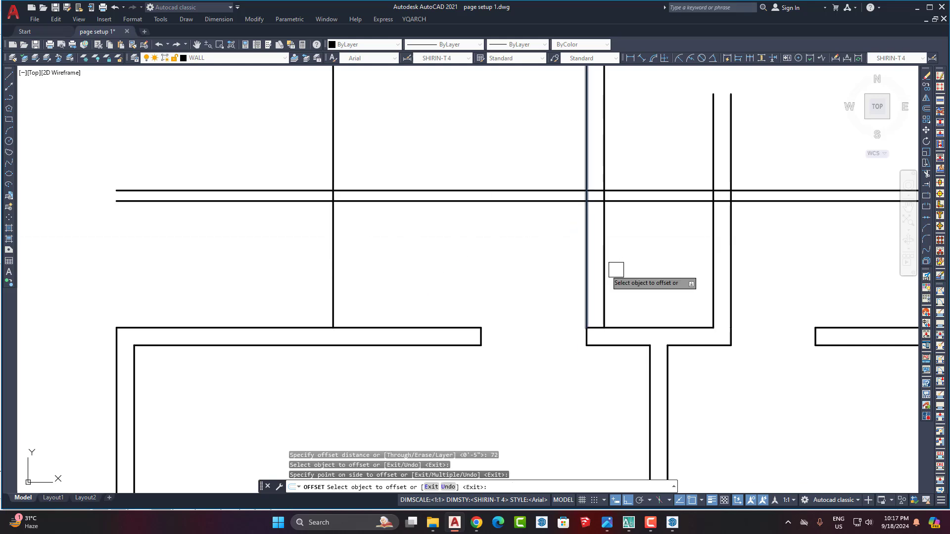
{"action": "scroll", "coordinate": [616, 270], "scroll_direction": "down", "scroll_amount": 3}
{"action": "middle_click_drag", "start_coordinate": [645, 320], "coordinate": [536, 265]}
{"action": "left_click", "coordinate": [528, 263]}
{"action": "left_click", "coordinate": [575, 272]}
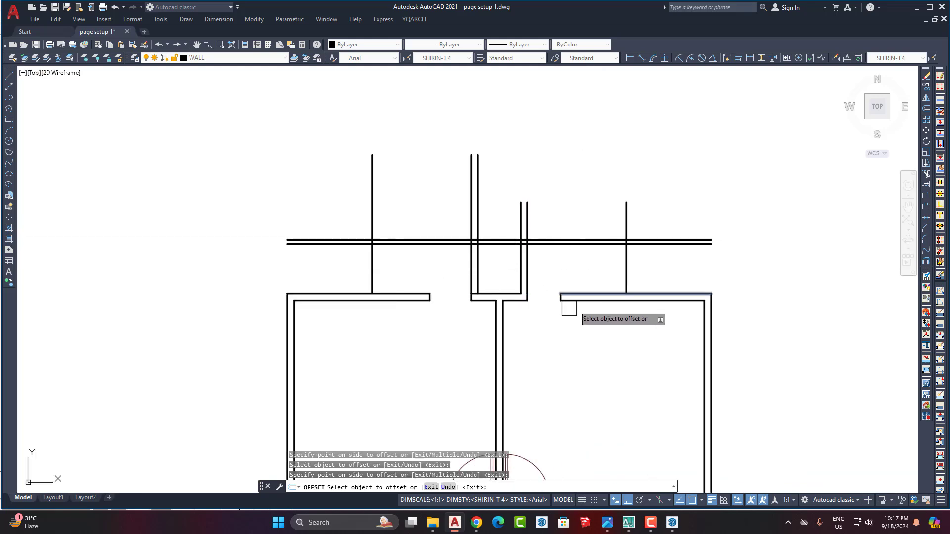
Offset the two outer veranda side lines 5 inches outward to give both side walls their thickness.
{"action": "key", "text": "Return"}
{"action": "scroll", "coordinate": [369, 256], "scroll_direction": "up", "scroll_amount": 3}
{"action": "key", "text": "Return"}
{"action": "type", "text": "5"}
{"action": "key", "text": "Return"}
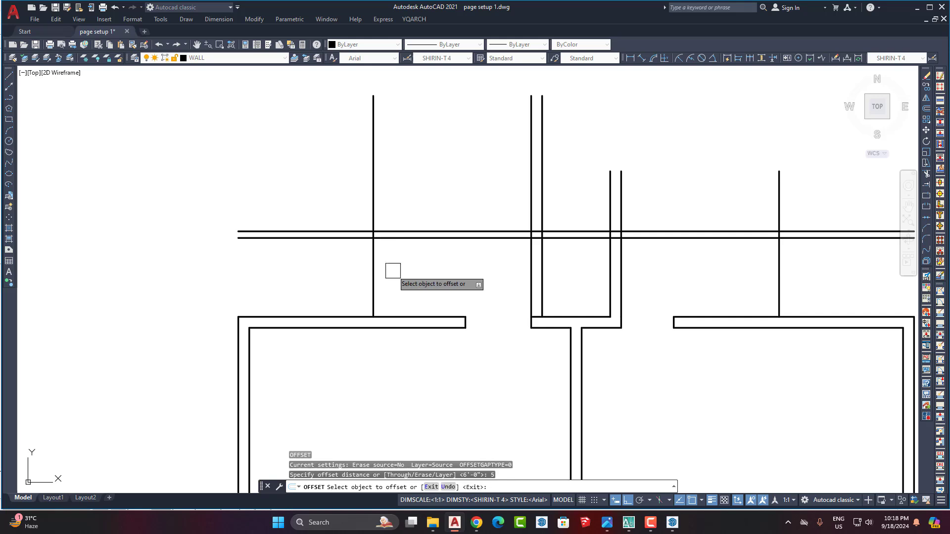
{"action": "left_click", "coordinate": [373, 274]}
{"action": "left_click", "coordinate": [323, 278]}
{"action": "middle_click_drag", "start_coordinate": [762, 279], "coordinate": [614, 283]}
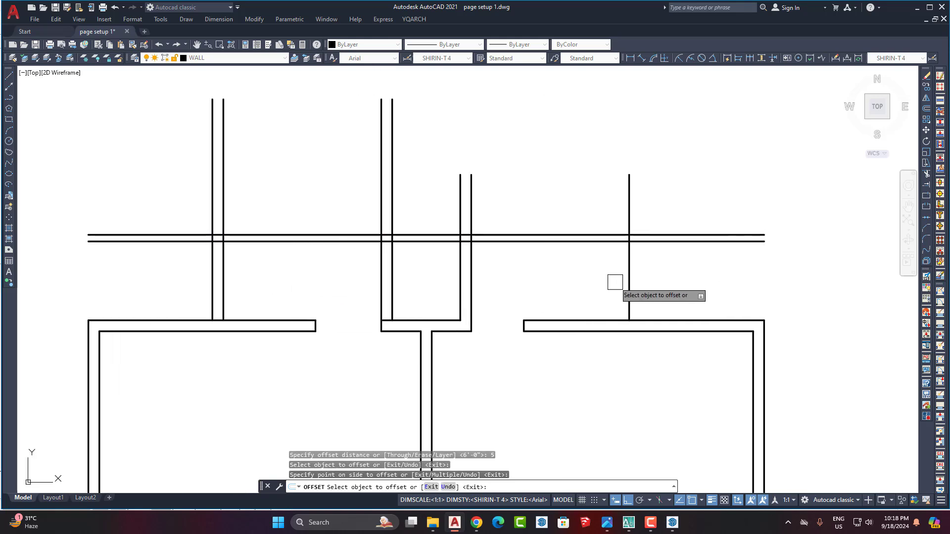
{"action": "left_click", "coordinate": [630, 277]}
{"action": "left_click", "coordinate": [677, 277]}
{"action": "key", "text": "Return"}
Trim the right veranda's outer side wall above the boundary lines and the boundary lines extending past that wall.
{"action": "type", "text": "tr"}
{"action": "key", "text": "Return"}
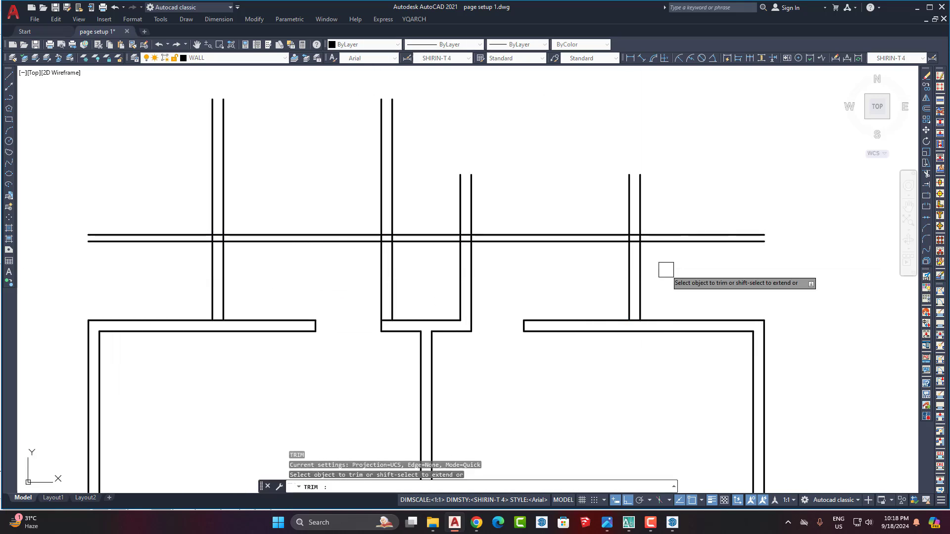
{"action": "left_click_drag", "start_coordinate": [669, 260], "coordinate": [682, 191]}
{"action": "left_click", "coordinate": [577, 193]}
{"action": "left_click", "coordinate": [703, 216]}
{"action": "left_click", "coordinate": [706, 204]}
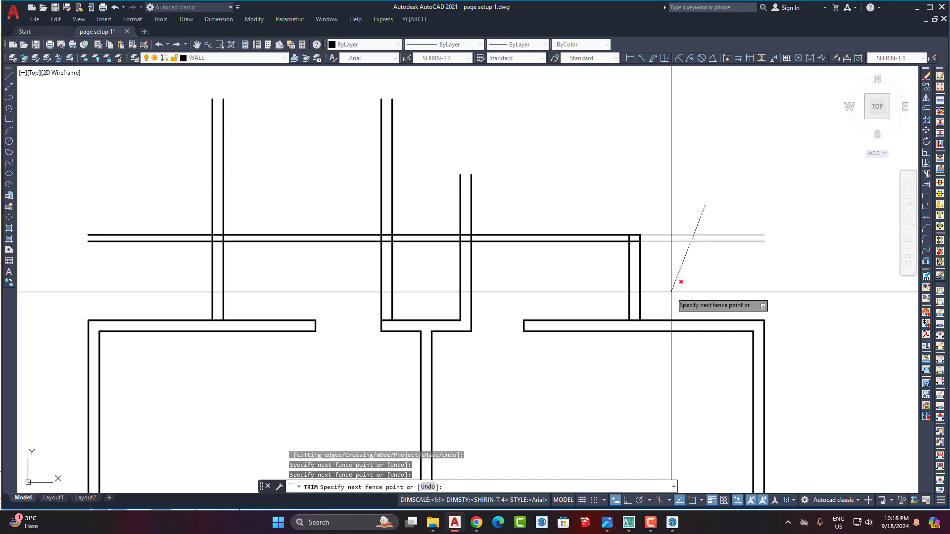
{"action": "left_click", "coordinate": [670, 291]}
Trim the boundary lines between the two verandas and clean up the right veranda's inner wall where it meets the boundary.
{"action": "scroll", "coordinate": [641, 243], "scroll_direction": "up", "scroll_amount": 4}
{"action": "scroll", "coordinate": [643, 219], "scroll_direction": "down", "scroll_amount": 6}
{"action": "middle_click_drag", "start_coordinate": [384, 225], "coordinate": [483, 248]}
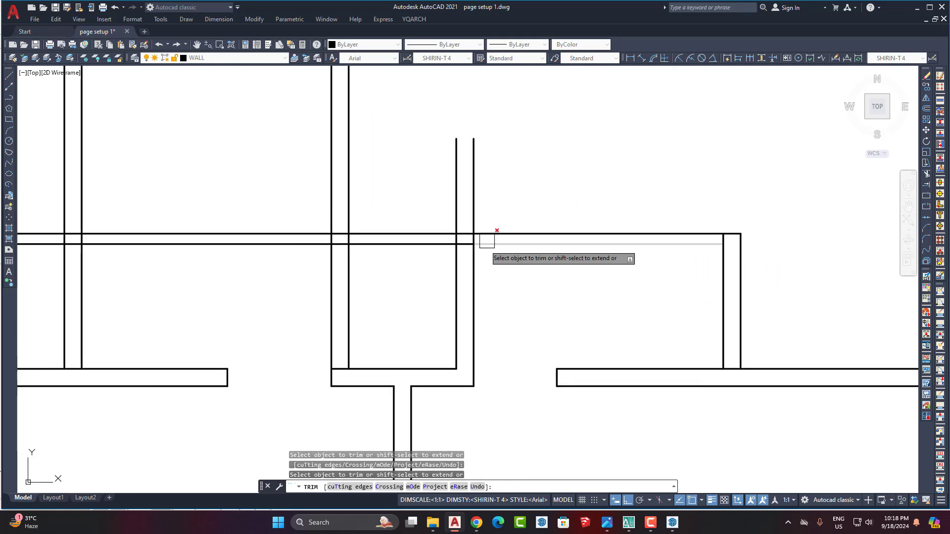
{"action": "mouse_move", "coordinate": [493, 212]}
{"action": "left_mouse_down"}
{"action": "mouse_move", "coordinate": [431, 191]}
{"action": "mouse_move", "coordinate": [415, 200]}
{"action": "left_mouse_up"}
{"action": "mouse_move", "coordinate": [377, 271]}
{"action": "left_mouse_down"}
{"action": "mouse_move", "coordinate": [369, 203]}
{"action": "mouse_move", "coordinate": [395, 183]}
{"action": "left_mouse_up"}
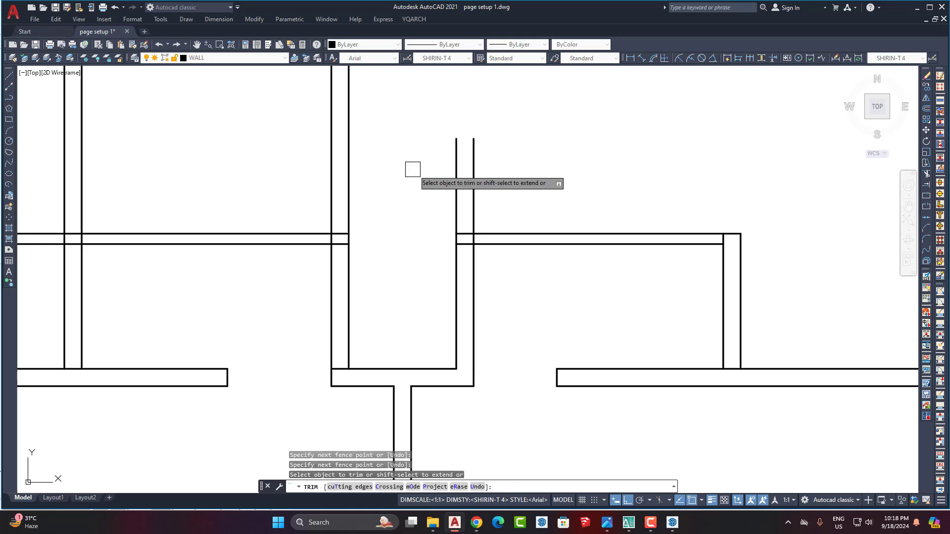
{"action": "left_click_drag", "start_coordinate": [451, 170], "coordinate": [475, 188]}
{"action": "scroll", "coordinate": [464, 246], "scroll_direction": "up", "scroll_amount": 2}
{"action": "left_click", "coordinate": [466, 246]}
{"action": "scroll", "coordinate": [559, 168], "scroll_direction": "down", "scroll_amount": 4}
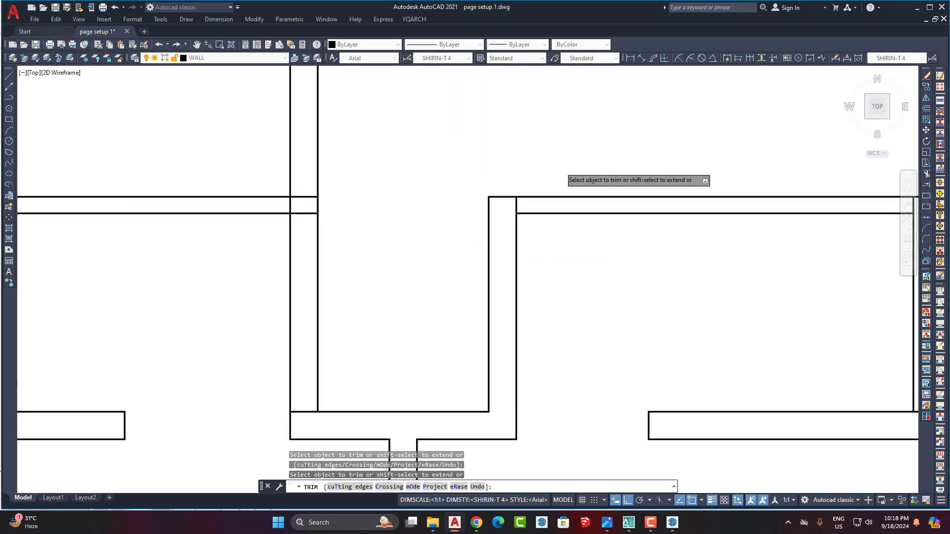
{"action": "middle_click_drag", "start_coordinate": [477, 217], "coordinate": [490, 248]}
Trim the left veranda's side walls above the boundary lines and the boundary lines extending past its outer wall.
{"action": "left_click", "coordinate": [534, 203]}
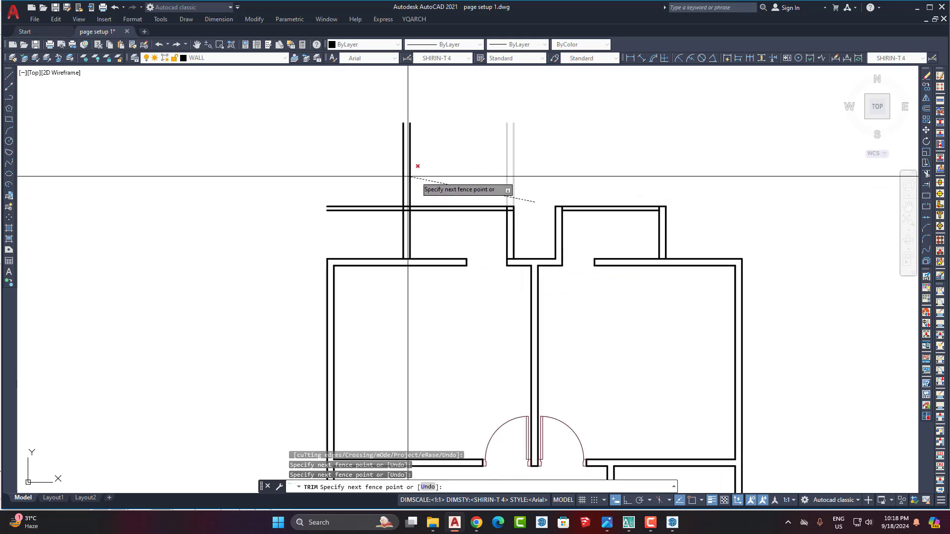
{"action": "left_click", "coordinate": [376, 173]}
{"action": "left_click", "coordinate": [388, 187]}
{"action": "left_click", "coordinate": [369, 233]}
{"action": "scroll", "coordinate": [434, 208], "scroll_direction": "up", "scroll_amount": 3}
{"action": "scroll", "coordinate": [392, 197], "scroll_direction": "down", "scroll_amount": 2}
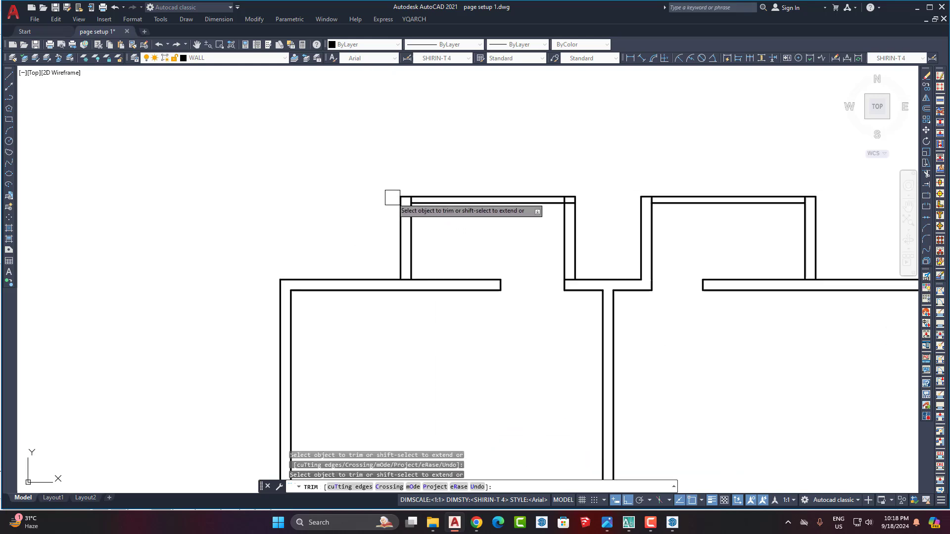
{"action": "scroll", "coordinate": [579, 209], "scroll_direction": "up", "scroll_amount": 3}
{"action": "scroll", "coordinate": [545, 213], "scroll_direction": "down", "scroll_amount": 3}
{"action": "key", "text": "Return"}
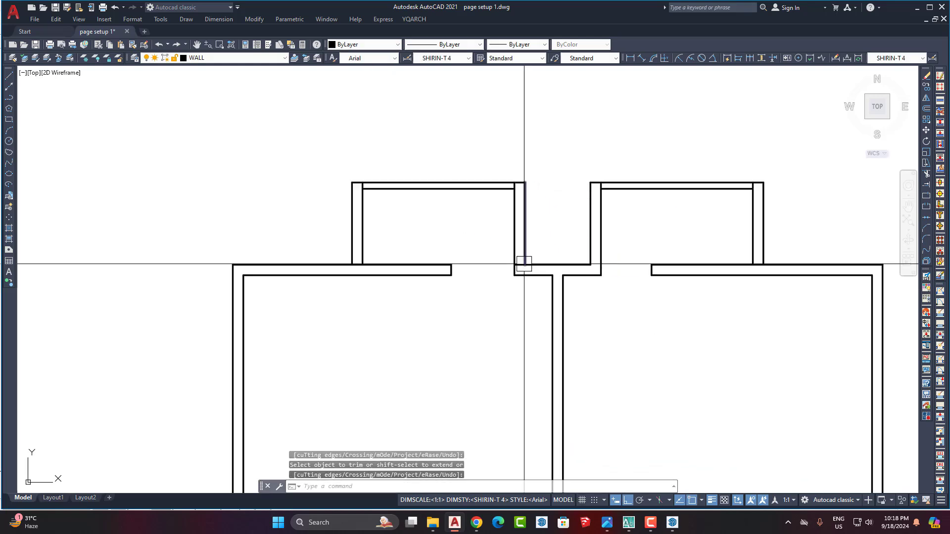
{"action": "scroll", "coordinate": [496, 195], "scroll_direction": "up", "scroll_amount": 2}
{"action": "middle_click_drag", "start_coordinate": [429, 206], "coordinate": [452, 249]}
{"action": "left_click", "coordinate": [471, 250]}
{"action": "left_click", "coordinate": [440, 183]}
{"action": "key", "text": "Escape"}
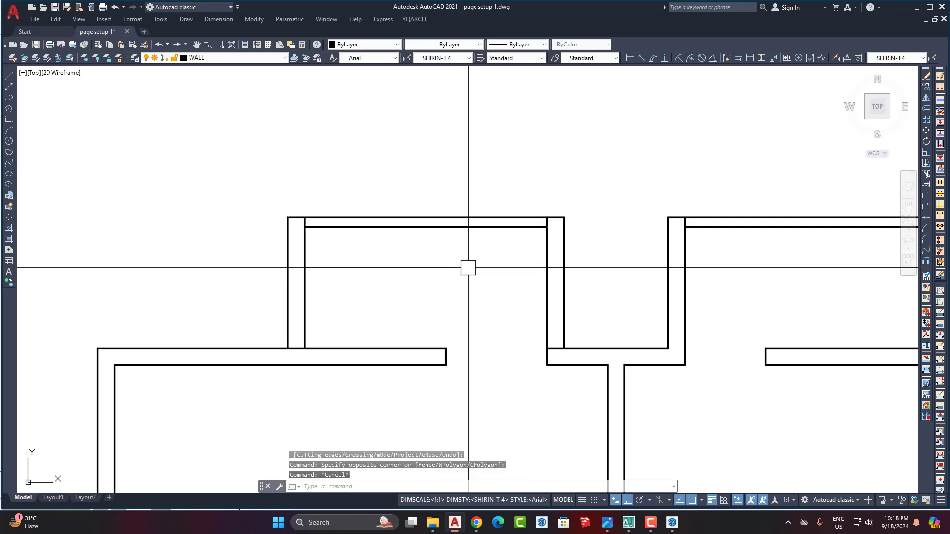
{"action": "left_click", "coordinate": [469, 262]}
{"action": "left_click", "coordinate": [460, 172]}
{"action": "left_click", "coordinate": [465, 263]}
{"action": "left_click", "coordinate": [447, 166]}
{"action": "key", "text": "Escape"}
Shorten the left end of the left veranda's outer front line to the inner face of its left side wall.
{"action": "scroll", "coordinate": [321, 213], "scroll_direction": "up", "scroll_amount": 3}
{"action": "left_click", "coordinate": [330, 246]}
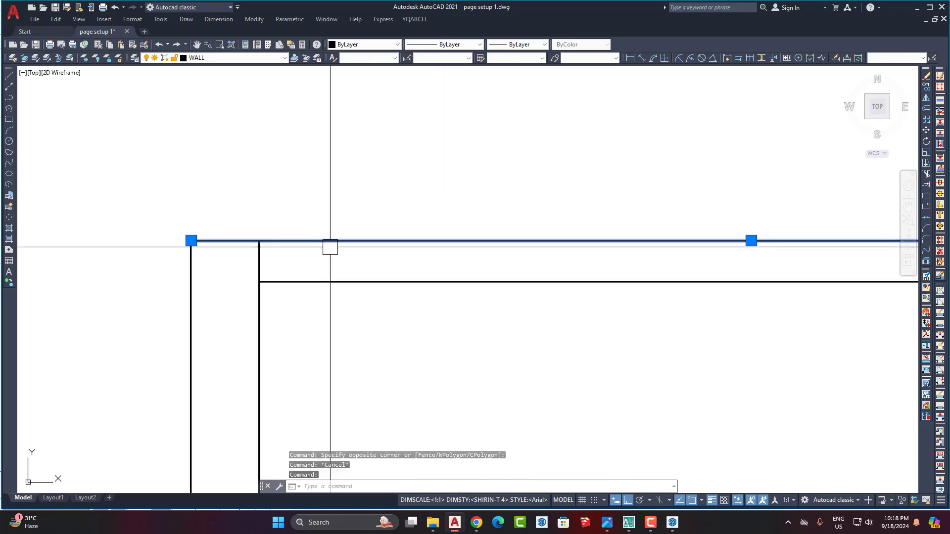
{"action": "left_click", "coordinate": [191, 241]}
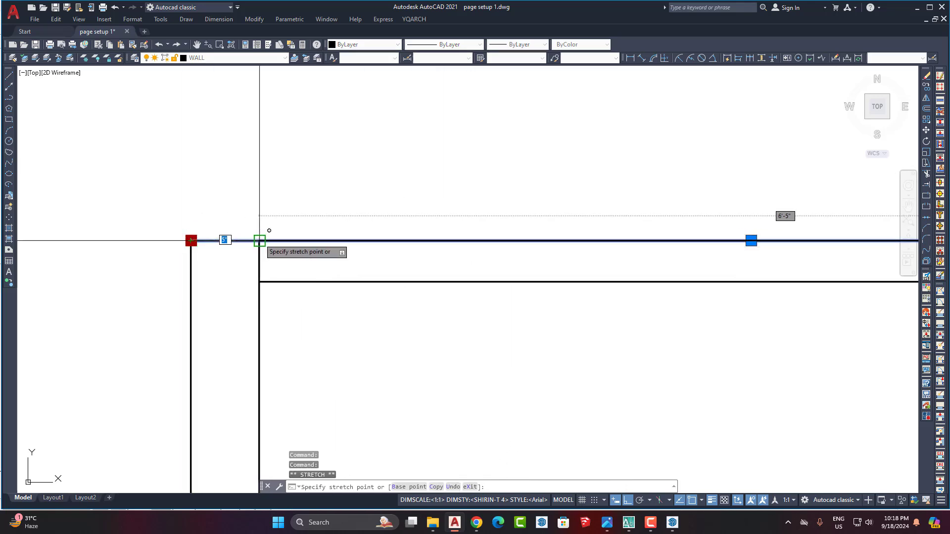
{"action": "key", "text": "Escape"}
{"action": "scroll", "coordinate": [262, 241], "scroll_direction": "down", "scroll_amount": 3}
{"action": "scroll", "coordinate": [497, 242], "scroll_direction": "up", "scroll_amount": 3}
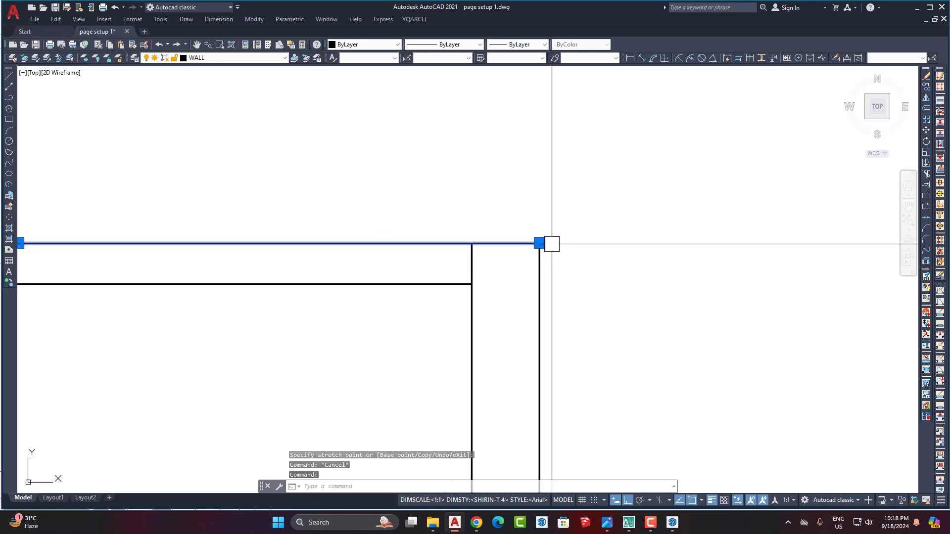
Shorten the right end of the left veranda's outer front line to the inner face of its right side wall.
{"action": "left_click", "coordinate": [472, 242]}
{"action": "key", "text": "ctrl+z"}
{"action": "left_click", "coordinate": [440, 241]}
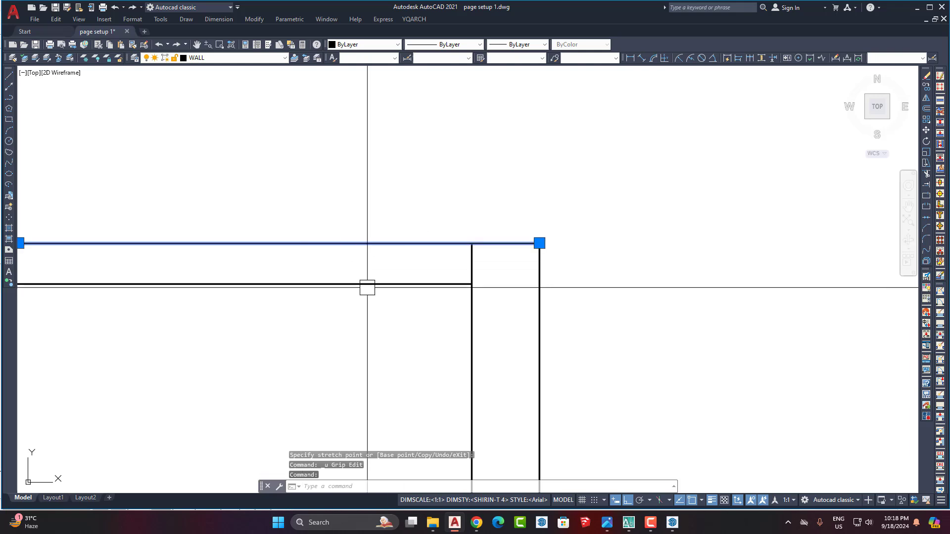
{"action": "scroll", "coordinate": [554, 234], "scroll_direction": "down", "scroll_amount": 3}
{"action": "scroll", "coordinate": [544, 232], "scroll_direction": "up", "scroll_amount": 4}
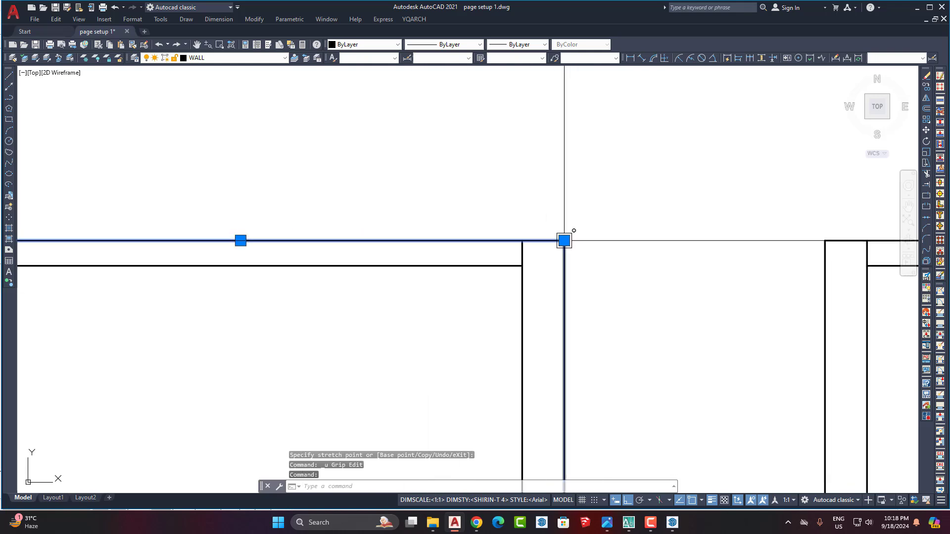
{"action": "left_click", "coordinate": [564, 240]}
{"action": "scroll", "coordinate": [502, 232], "scroll_direction": "down", "scroll_amount": 4}
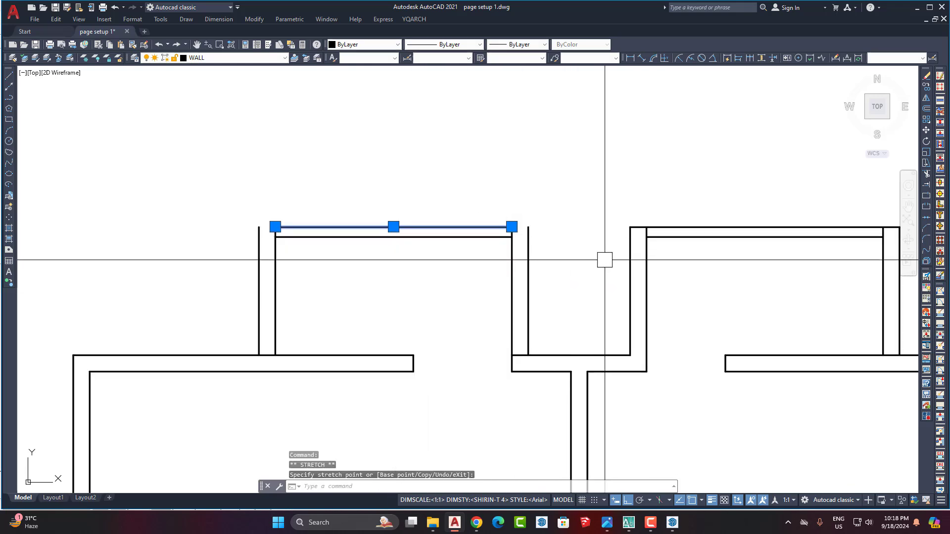
{"action": "key", "text": "Escape"}
Shorten the left end of the right veranda's outer front line to the inner face of its left side wall.
{"action": "middle_click_drag", "start_coordinate": [667, 247], "coordinate": [517, 247]}
{"action": "scroll", "coordinate": [519, 246], "scroll_direction": "up", "scroll_amount": 4}
{"action": "left_click", "coordinate": [529, 203]}
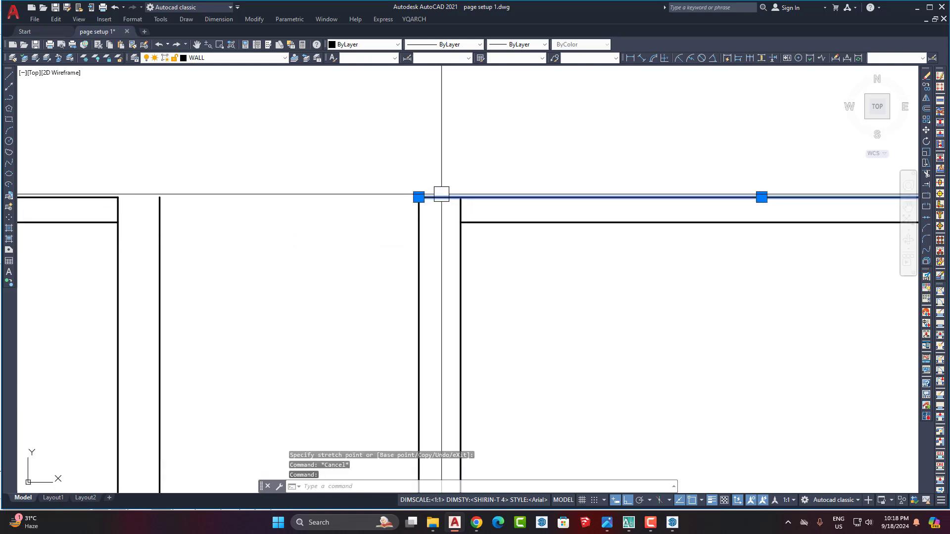
{"action": "left_click", "coordinate": [419, 197]}
{"action": "left_click", "coordinate": [461, 197]}
{"action": "scroll", "coordinate": [418, 210], "scroll_direction": "down", "scroll_amount": 6}
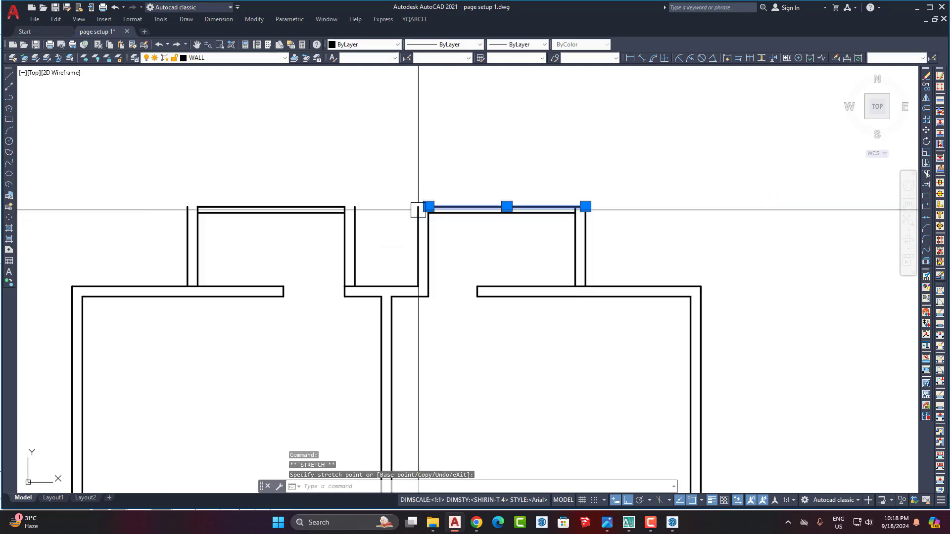
Shorten the right end of the right veranda's outer front line to the inner face of its right side wall.
{"action": "key", "text": "Escape"}
{"action": "scroll", "coordinate": [579, 209], "scroll_direction": "up", "scroll_amount": 6}
{"action": "left_click", "coordinate": [518, 207]}
{"action": "left_click", "coordinate": [595, 207]}
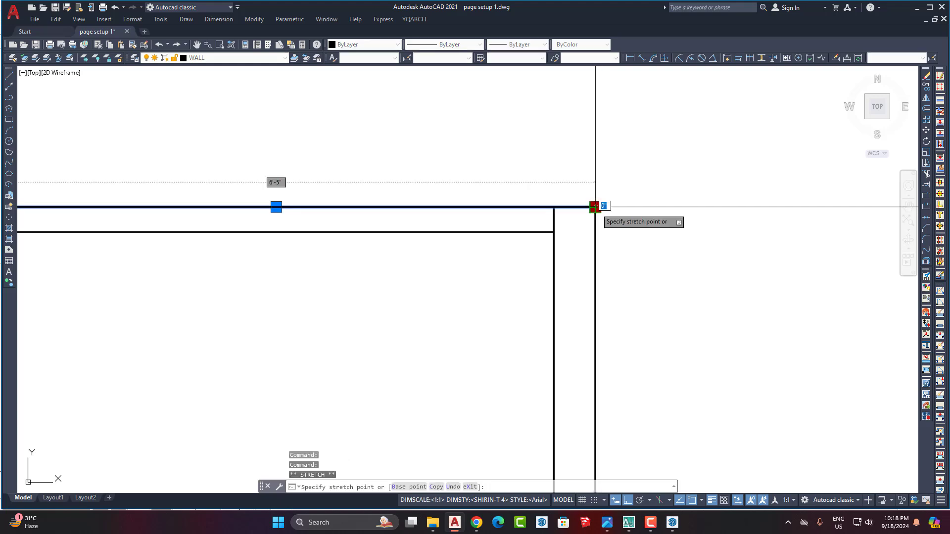
{"action": "left_click", "coordinate": [563, 197]}
{"action": "scroll", "coordinate": [573, 193], "scroll_direction": "down", "scroll_amount": 5}
{"action": "key", "text": "Escape"}
{"action": "scroll", "coordinate": [562, 229], "scroll_direction": "up", "scroll_amount": 4}
{"action": "scroll", "coordinate": [427, 200], "scroll_direction": "up", "scroll_amount": 2}
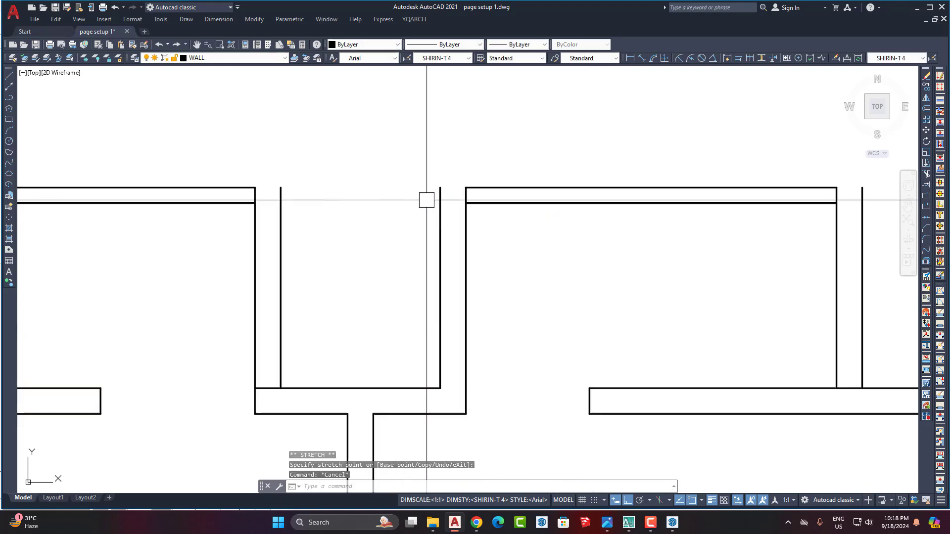
{"action": "scroll", "coordinate": [455, 192], "scroll_direction": "up", "scroll_amount": 4}
{"action": "type", "text": "l"}
{"action": "key", "text": "Return"}
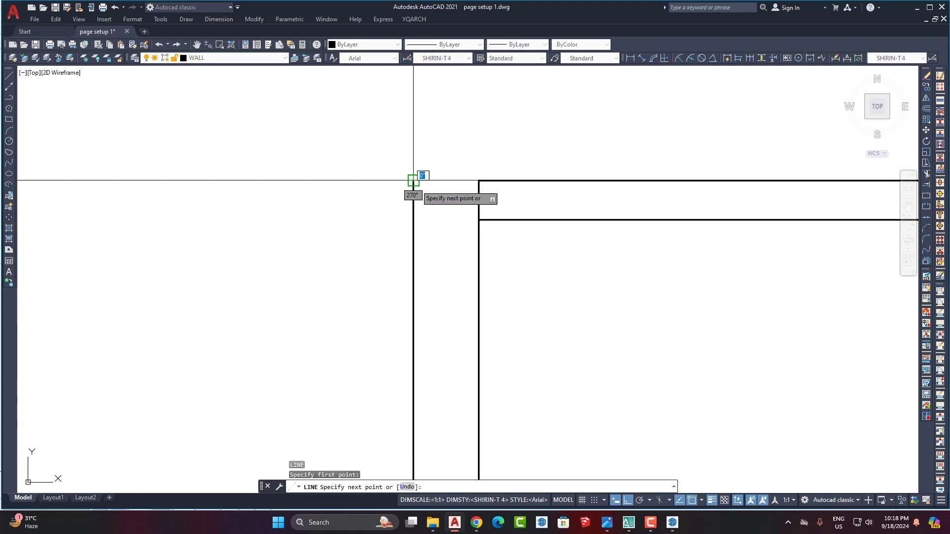
{"action": "key", "text": "Escape"}
{"action": "left_click", "coordinate": [450, 180]}
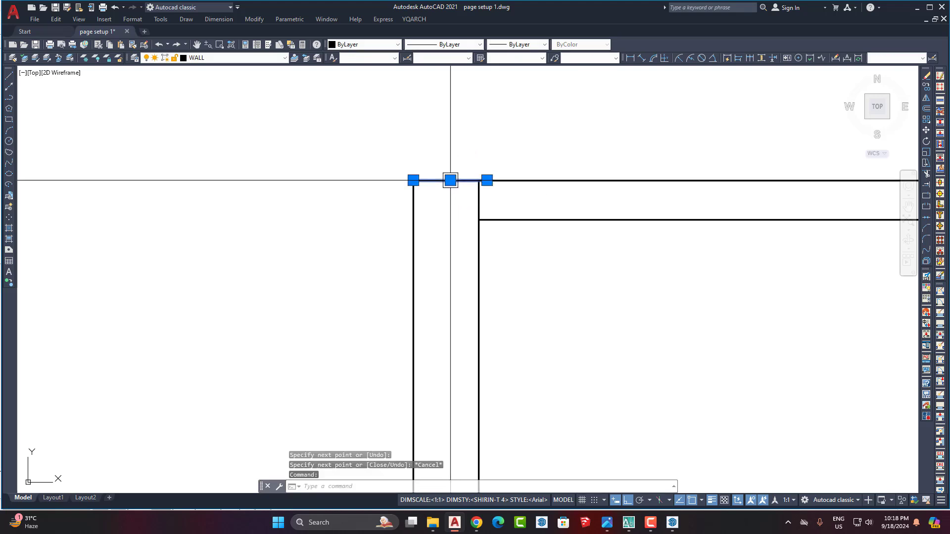
{"action": "left_click", "coordinate": [447, 160]}
{"action": "left_click", "coordinate": [514, 190]}
{"action": "key", "text": "Delete"}
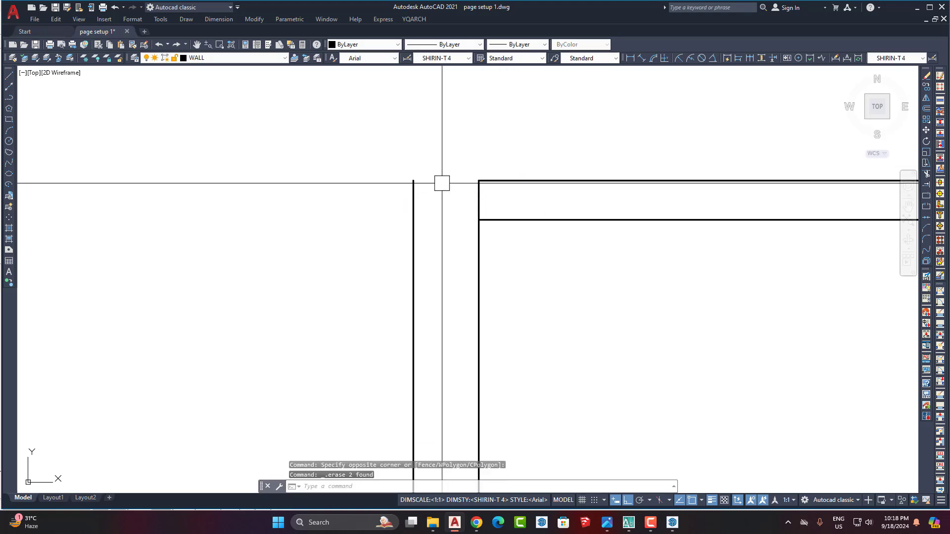
Draw short lines closing the upper ends of the right veranda's two side walls.
{"action": "type", "text": "l"}
{"action": "key", "text": "Return"}
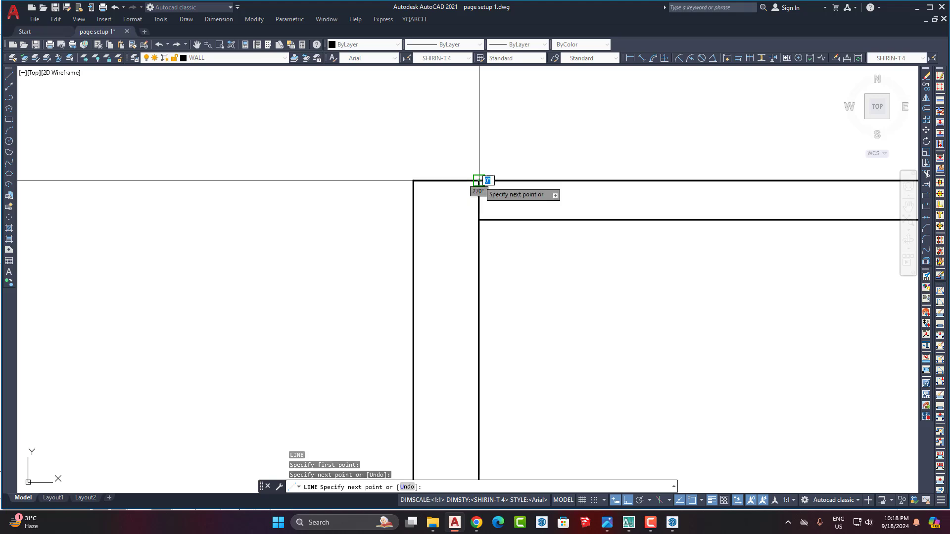
{"action": "key", "text": "space"}
{"action": "scroll", "coordinate": [376, 189], "scroll_direction": "down", "scroll_amount": 3}
{"action": "scroll", "coordinate": [627, 182], "scroll_direction": "up", "scroll_amount": 2}
{"action": "key", "text": "space"}
{"action": "left_click", "coordinate": [639, 195]}
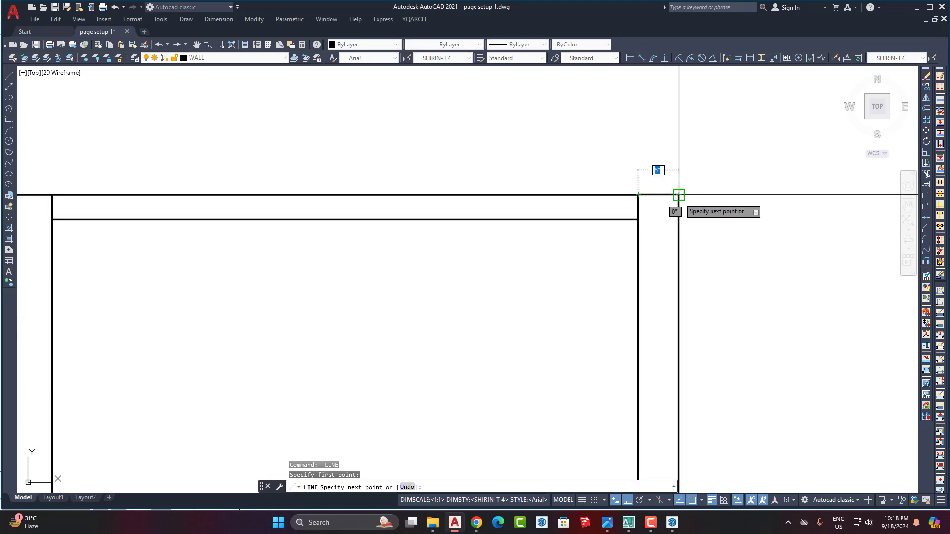
{"action": "key", "text": "space"}
Draw short lines closing the upper ends of the left veranda's two side walls.
{"action": "scroll", "coordinate": [489, 219], "scroll_direction": "down", "scroll_amount": 3}
{"action": "scroll", "coordinate": [488, 218], "scroll_direction": "up", "scroll_amount": 2}
{"action": "key", "text": "space"}
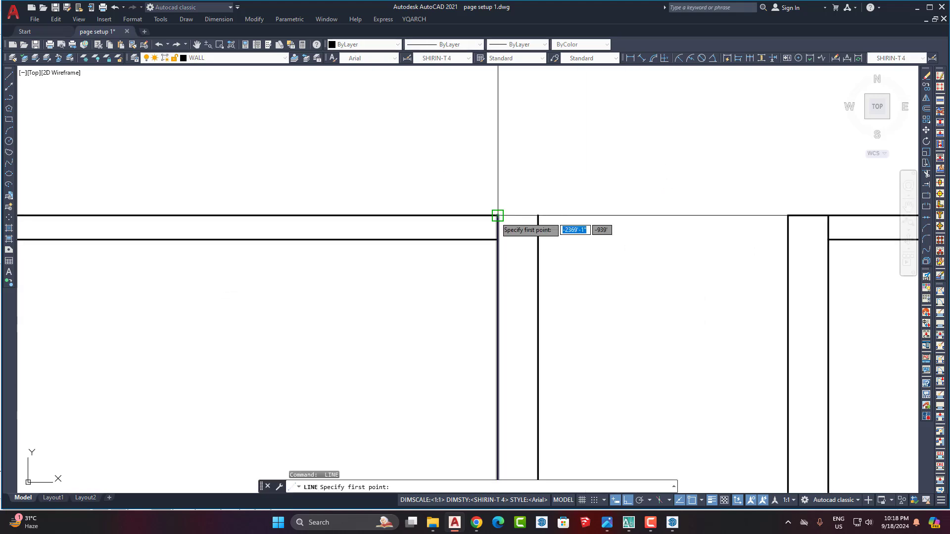
{"action": "key", "text": "space"}
{"action": "scroll", "coordinate": [541, 216], "scroll_direction": "down", "scroll_amount": 3}
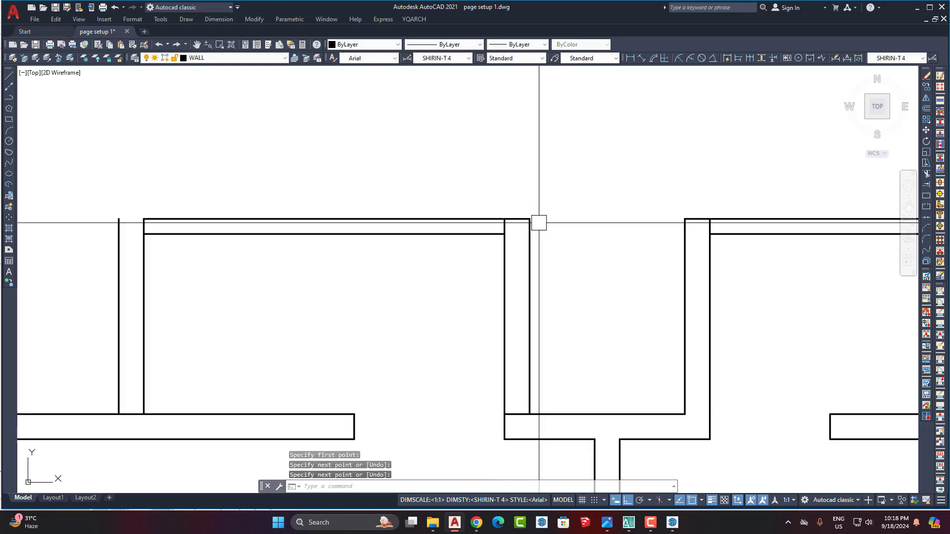
{"action": "scroll", "coordinate": [128, 216], "scroll_direction": "up", "scroll_amount": 2}
{"action": "key", "text": "space"}
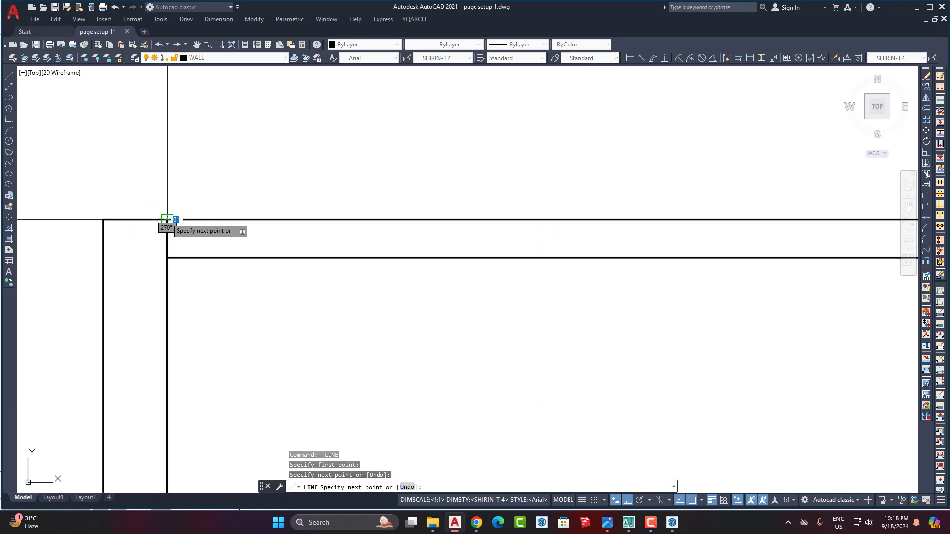
{"action": "key", "text": "space"}
{"action": "scroll", "coordinate": [410, 193], "scroll_direction": "down", "scroll_amount": 3}
{"action": "scroll", "coordinate": [502, 191], "scroll_direction": "up", "scroll_amount": 2}
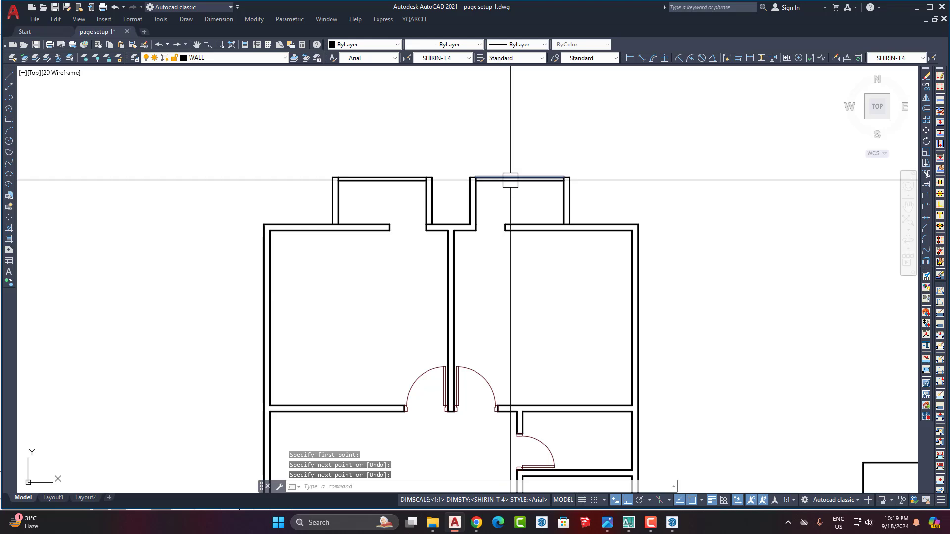
{"action": "type", "text": "ma"}
{"action": "key", "text": "space"}
{"action": "scroll", "coordinate": [510, 180], "scroll_direction": "down", "scroll_amount": 3}
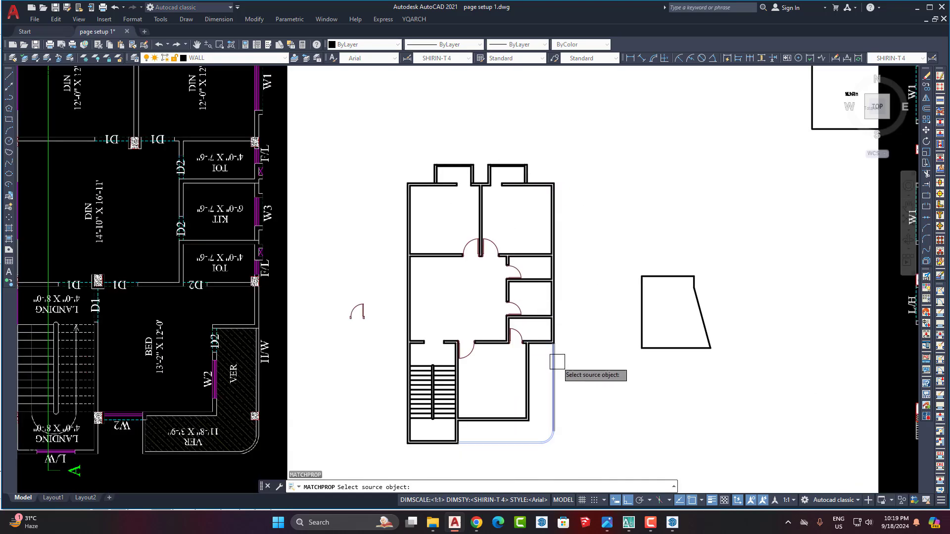
{"action": "key", "text": "Escape"}
Match the front lines of both upper verandas to the properties of the lower-right veranda's thin blue boundary line.
{"action": "scroll", "coordinate": [556, 363], "scroll_direction": "up", "scroll_amount": 4}
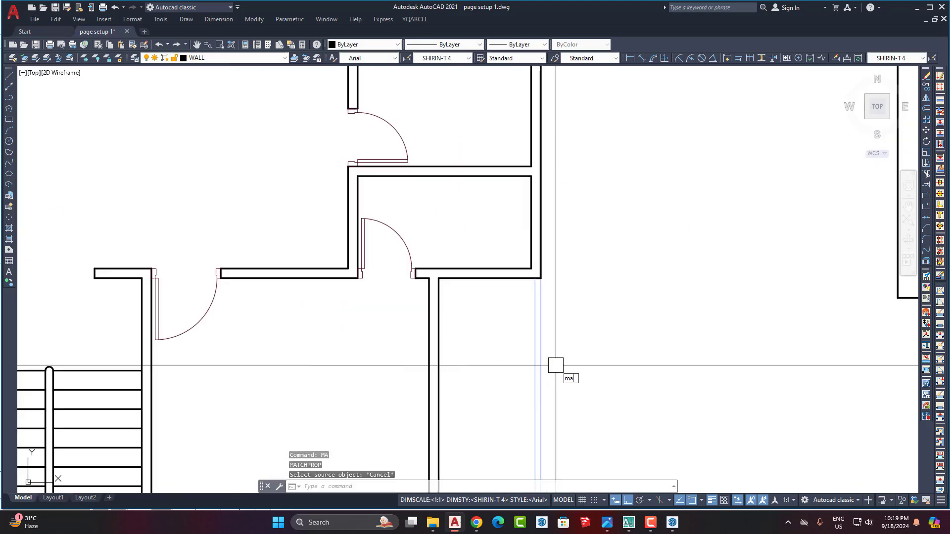
{"action": "key", "text": "space"}
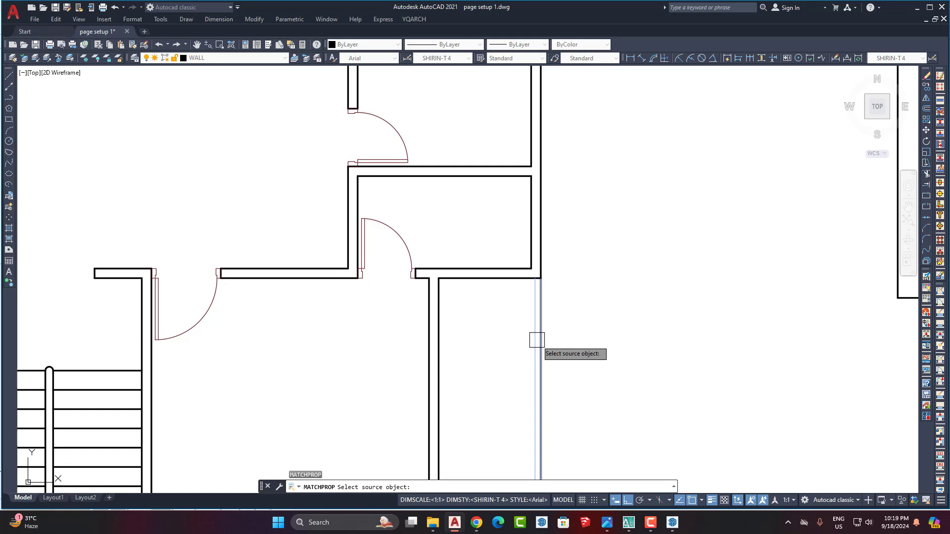
{"action": "left_click", "coordinate": [577, 338]}
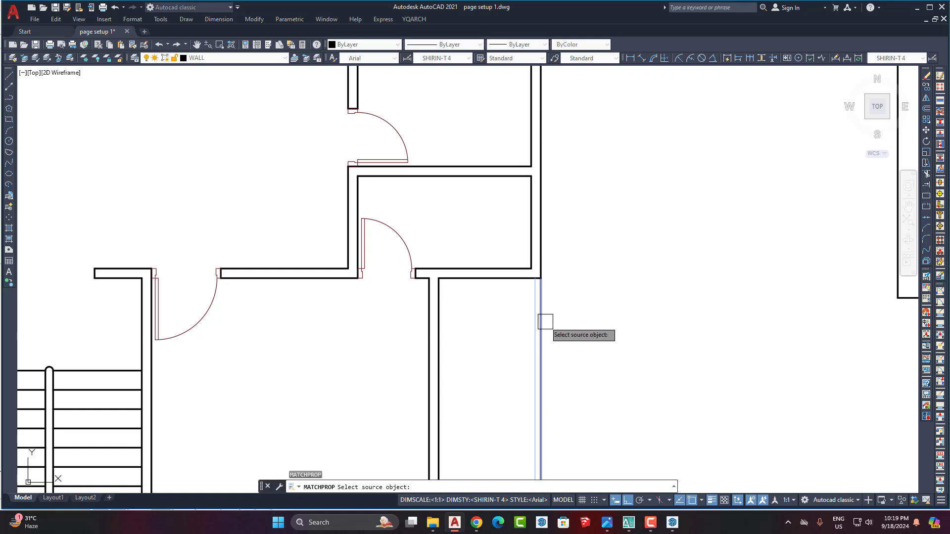
{"action": "scroll", "coordinate": [549, 393], "scroll_direction": "down", "scroll_amount": 6}
{"action": "scroll", "coordinate": [534, 214], "scroll_direction": "up", "scroll_amount": 7}
{"action": "left_click", "coordinate": [522, 226]}
{"action": "left_click", "coordinate": [495, 177]}
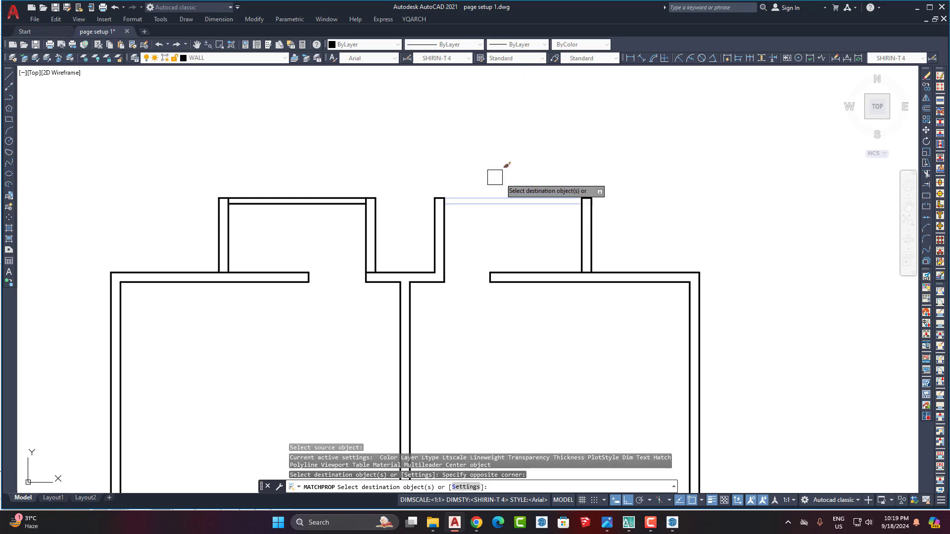
{"action": "left_click", "coordinate": [321, 207]}
{"action": "key", "text": "Return"}
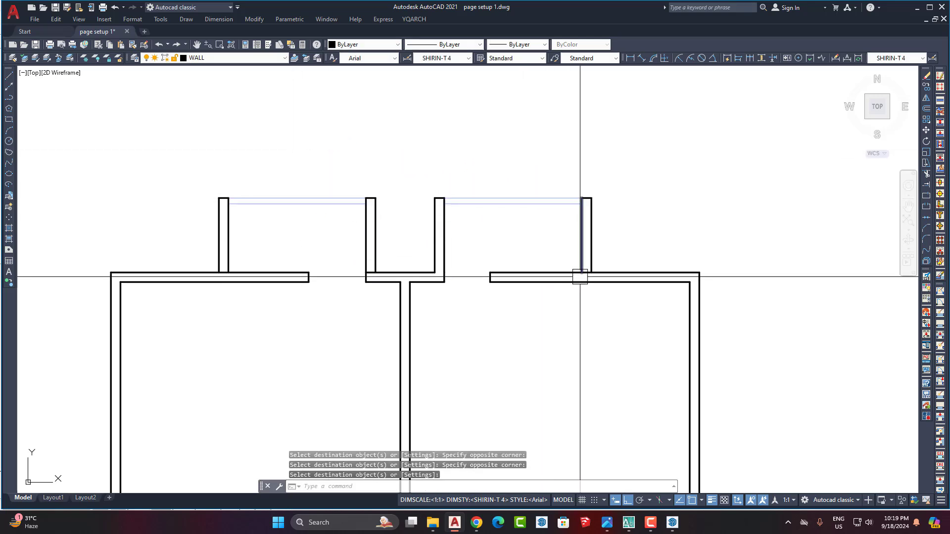
Trim the room wall line crossing the base of the left veranda's right side wall.
{"action": "scroll", "coordinate": [564, 304], "scroll_direction": "up", "scroll_amount": 5}
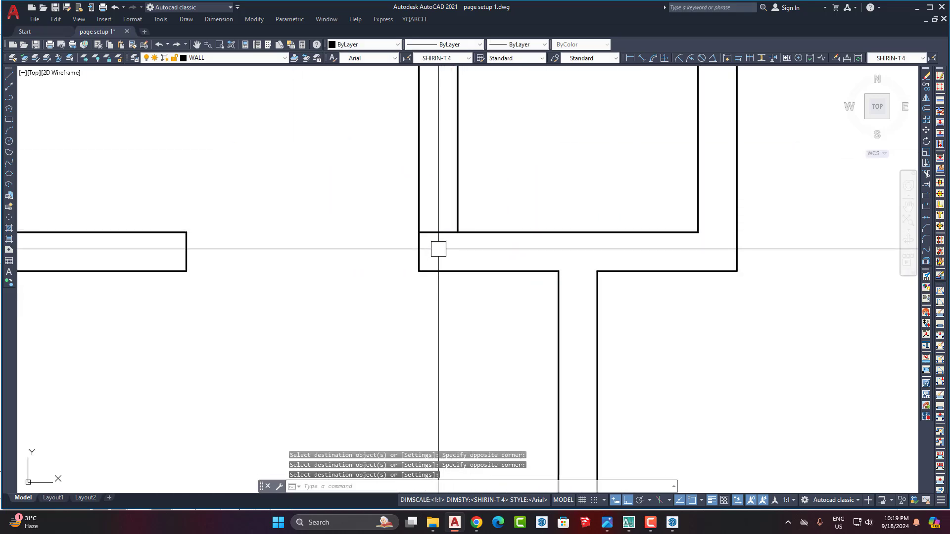
{"action": "type", "text": "tr"}
{"action": "key", "text": "Return"}
{"action": "left_click", "coordinate": [438, 234]}
{"action": "scroll", "coordinate": [446, 248], "scroll_direction": "down", "scroll_amount": 3}
{"action": "key", "text": "Return"}
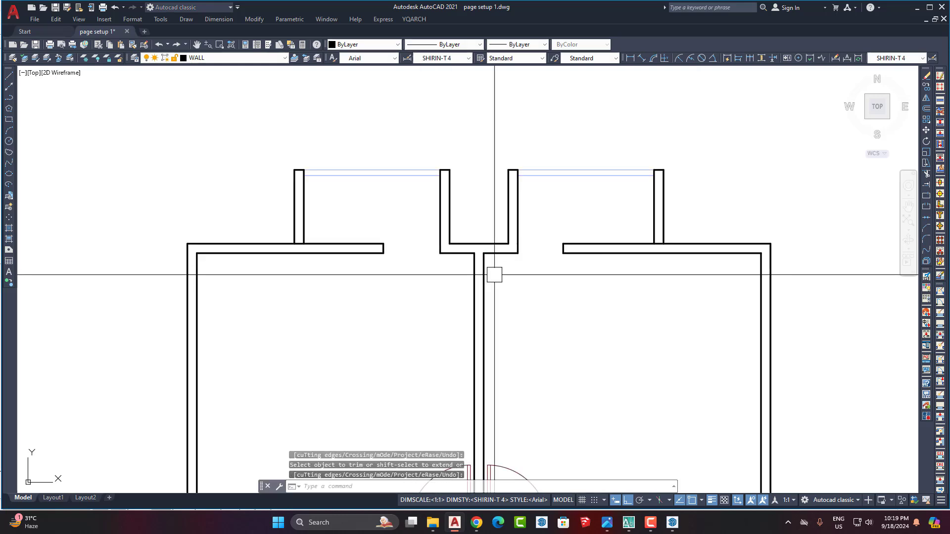
Trim the room wall lines crossing the bases of both verandas' outer side walls.
{"action": "middle_click_drag", "start_coordinate": [526, 321], "coordinate": [525, 299]}
{"action": "scroll", "coordinate": [297, 213], "scroll_direction": "up", "scroll_amount": 6}
{"action": "type", "text": "t"}
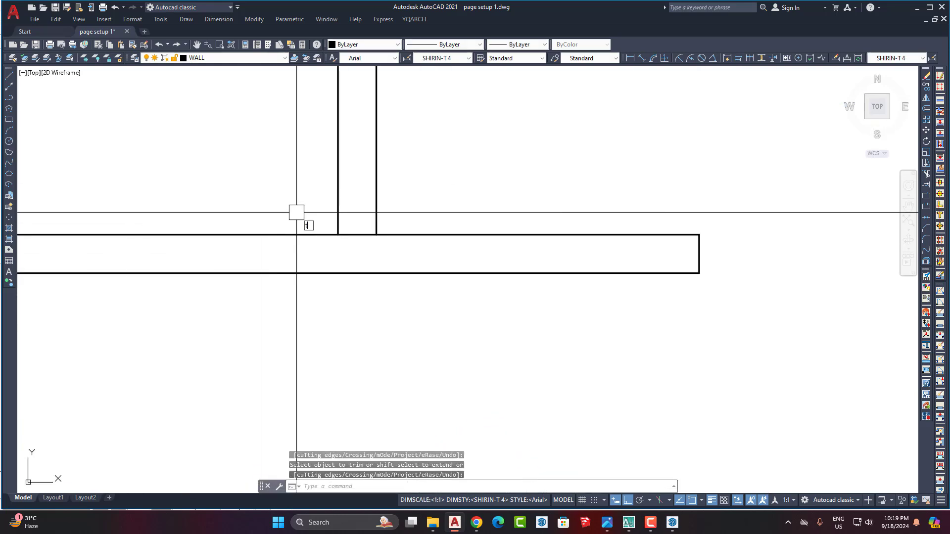
{"action": "type", "text": "r"}
{"action": "key", "text": "Return"}
{"action": "scroll", "coordinate": [355, 237], "scroll_direction": "down", "scroll_amount": 3}
{"action": "scroll", "coordinate": [736, 248], "scroll_direction": "up", "scroll_amount": 2}
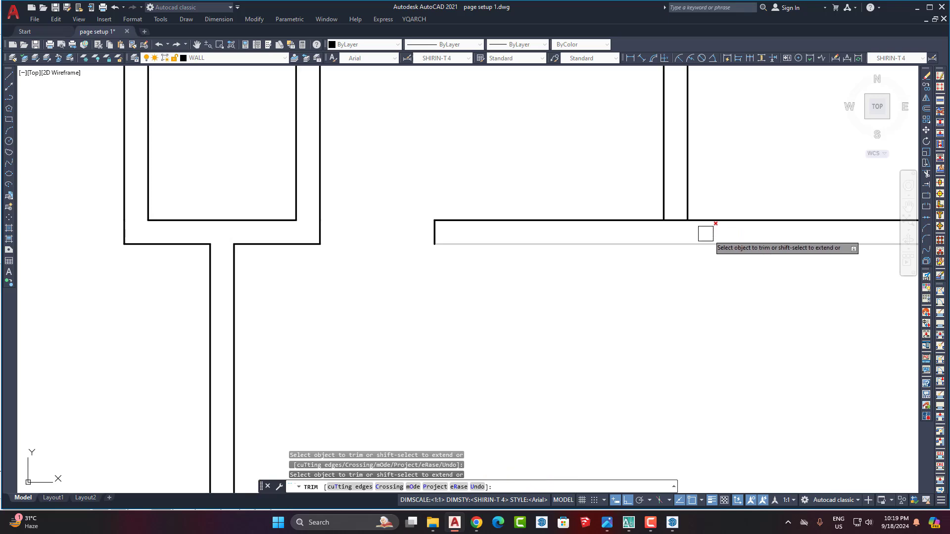
{"action": "left_click", "coordinate": [672, 220]}
{"action": "key", "text": "Return"}
Examine the upper verandas' wall junctions and door openings and the doors already placed in the plan.
{"action": "scroll", "coordinate": [611, 212], "scroll_direction": "down", "scroll_amount": 4}
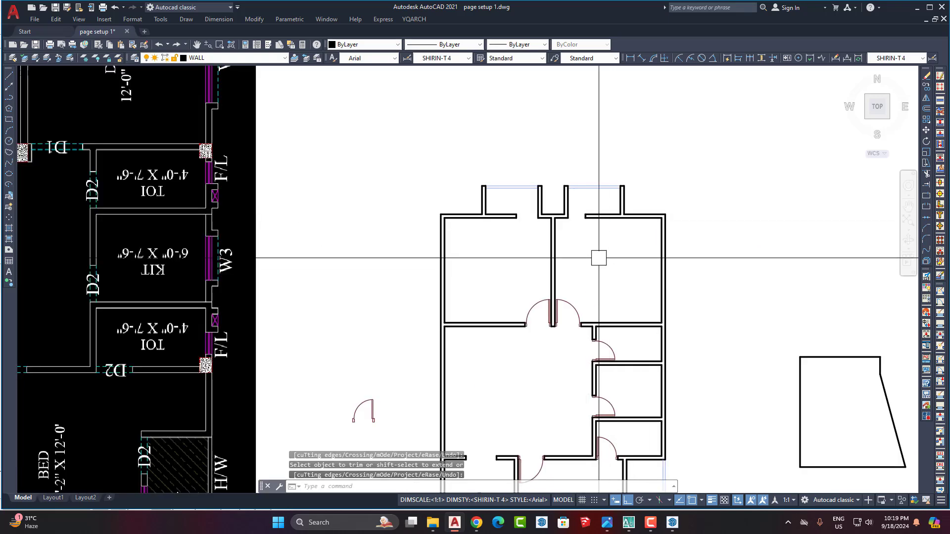
{"action": "scroll", "coordinate": [608, 287], "scroll_direction": "up", "scroll_amount": 2}
{"action": "scroll", "coordinate": [618, 277], "scroll_direction": "down", "scroll_amount": 2}
{"action": "scroll", "coordinate": [591, 256], "scroll_direction": "up", "scroll_amount": 2}
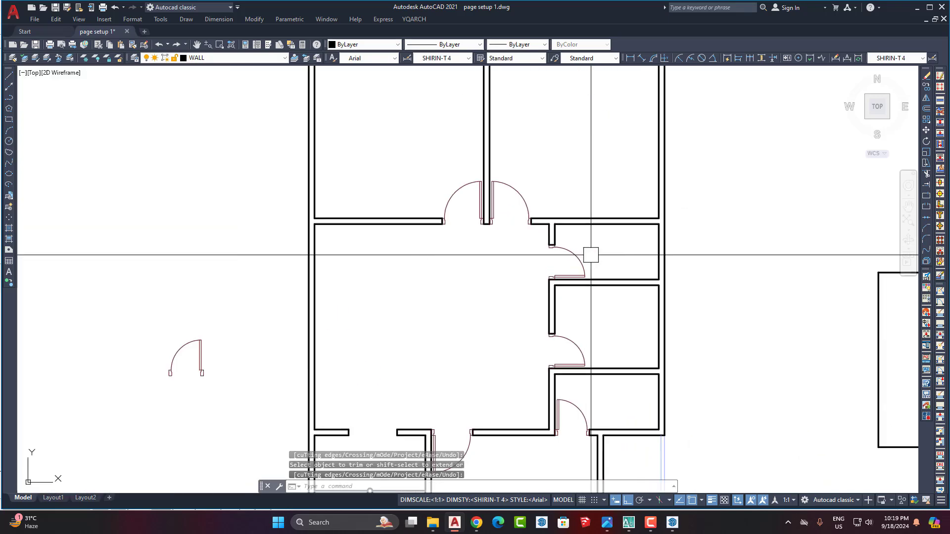
{"action": "middle_click_drag", "start_coordinate": [528, 91], "coordinate": [528, 278]}
{"action": "scroll", "coordinate": [517, 235], "scroll_direction": "up", "scroll_amount": 3}
{"action": "scroll", "coordinate": [526, 218], "scroll_direction": "down", "scroll_amount": 2}
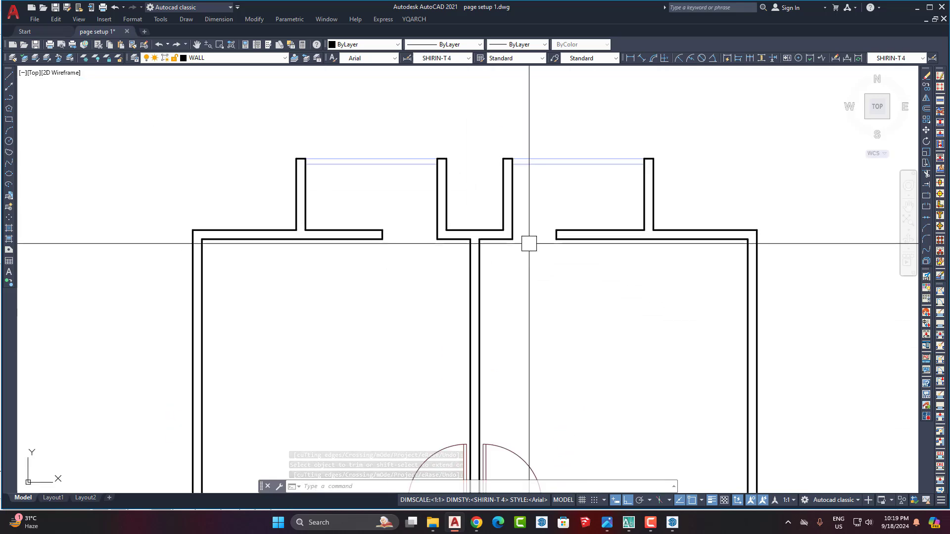
{"action": "scroll", "coordinate": [518, 222], "scroll_direction": "up", "scroll_amount": 2}
{"action": "scroll", "coordinate": [520, 168], "scroll_direction": "down", "scroll_amount": 5}
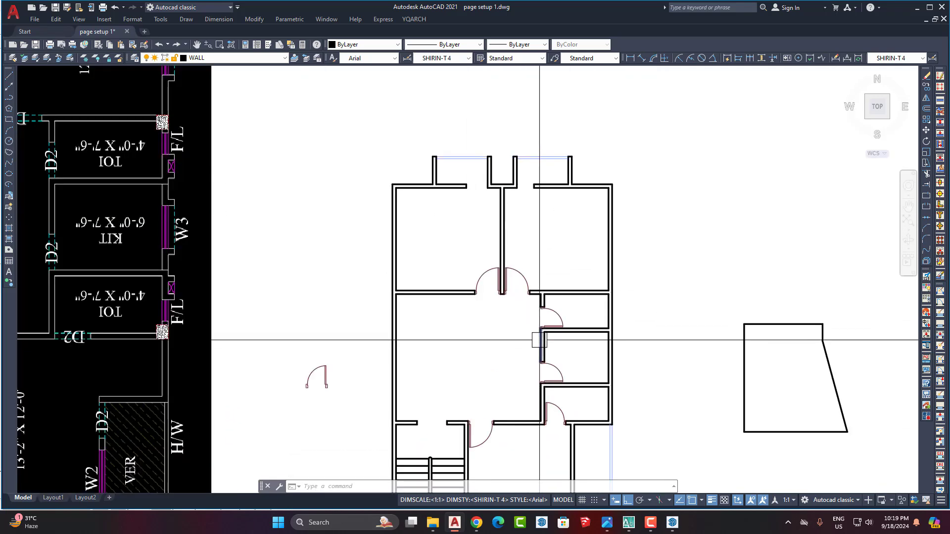
Copy the upper toilet's door into the upper-right room below the right veranda's opening.
{"action": "scroll", "coordinate": [549, 310], "scroll_direction": "up", "scroll_amount": 3}
{"action": "left_click", "coordinate": [562, 310]}
{"action": "middle_click_drag", "start_coordinate": [474, 309], "coordinate": [467, 342]}
{"action": "type", "text": "Co"}
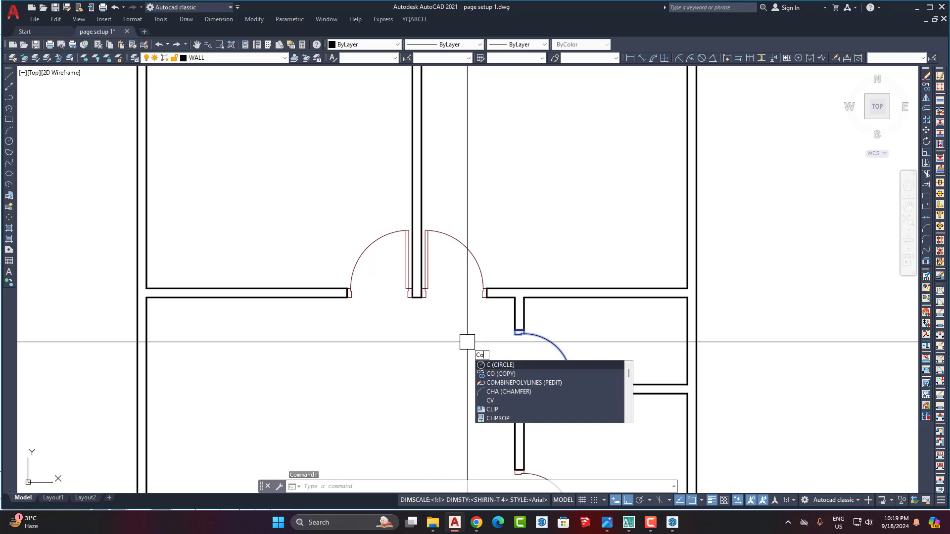
{"action": "key", "text": "space"}
{"action": "left_click", "coordinate": [466, 386]}
{"action": "left_click", "coordinate": [471, 157]}
Rotate the copied door 90 degrees so its leaf stands upright near the right veranda's opening.
{"action": "mouse_move", "coordinate": [475, 164]}
{"action": "middle_mouse_down"}
{"action": "mouse_move", "coordinate": [483, 332]}
{"action": "mouse_move", "coordinate": [458, 358]}
{"action": "middle_mouse_up"}
{"action": "left_click", "coordinate": [558, 357]}
{"action": "left_click", "coordinate": [520, 302]}
{"action": "key", "text": "space"}
{"action": "left_click", "coordinate": [479, 308]}
{"action": "left_click", "coordinate": [479, 259]}
Mirror the upright door copy about a vertical line beside it, keeping the source door.
{"action": "left_click", "coordinate": [497, 255]}
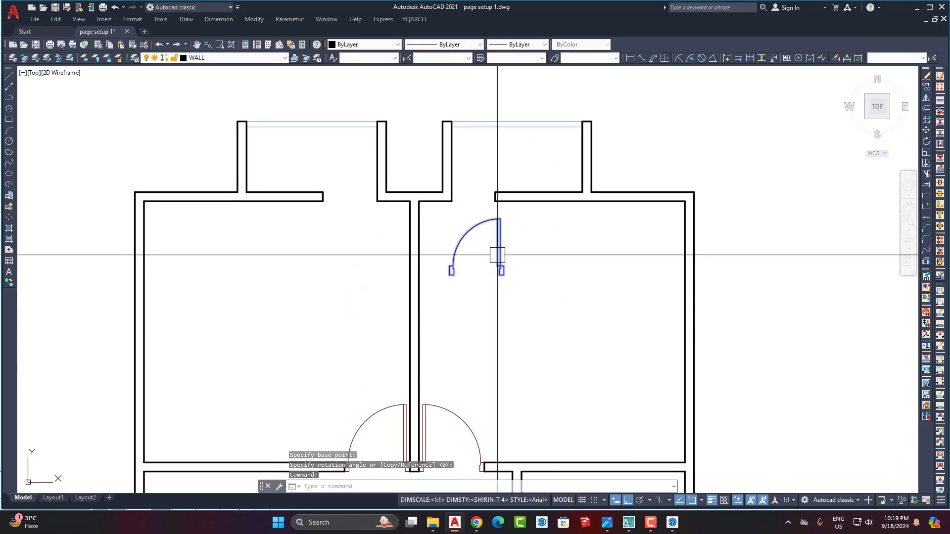
{"action": "key", "text": "space"}
{"action": "left_click", "coordinate": [517, 283]}
{"action": "left_click", "coordinate": [517, 267]}
{"action": "key", "text": "space"}
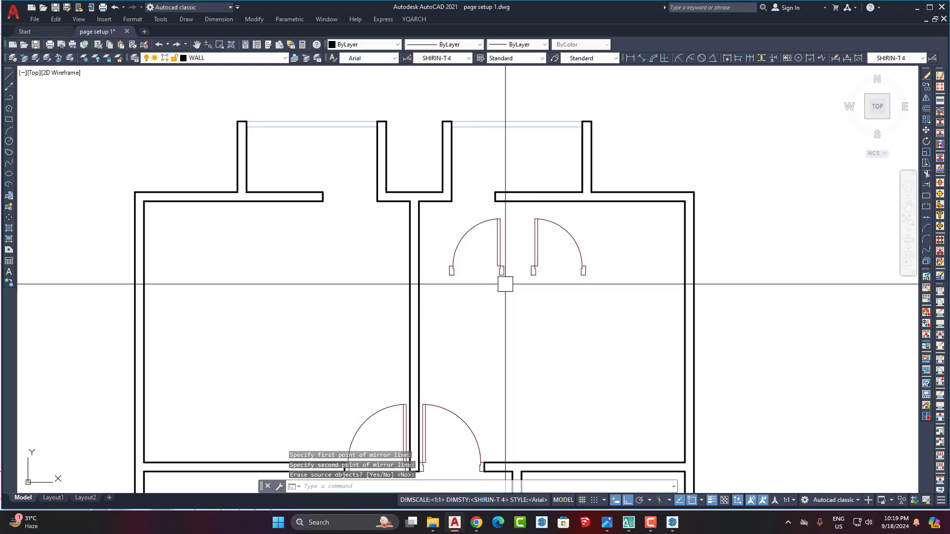
Erase both trial door copies from the upper-right room.
{"action": "left_click", "coordinate": [500, 273]}
{"action": "key", "text": "Delete"}
{"action": "key", "text": "Escape"}
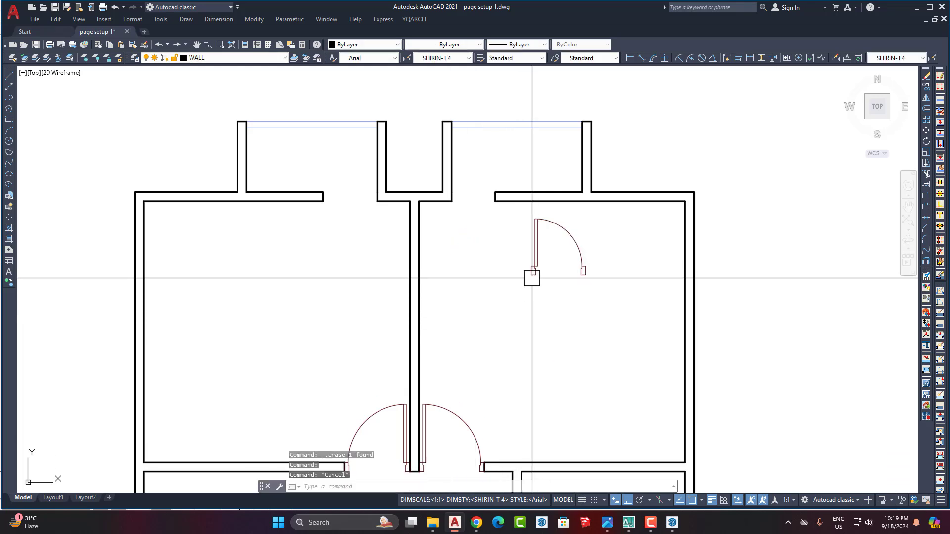
{"action": "scroll", "coordinate": [532, 272], "scroll_direction": "down", "scroll_amount": 2}
{"action": "key", "text": "Delete"}
Copy the upper toilet's door from its lower jamb corner to just below the right veranda's opening.
{"action": "scroll", "coordinate": [534, 405], "scroll_direction": "up", "scroll_amount": 4}
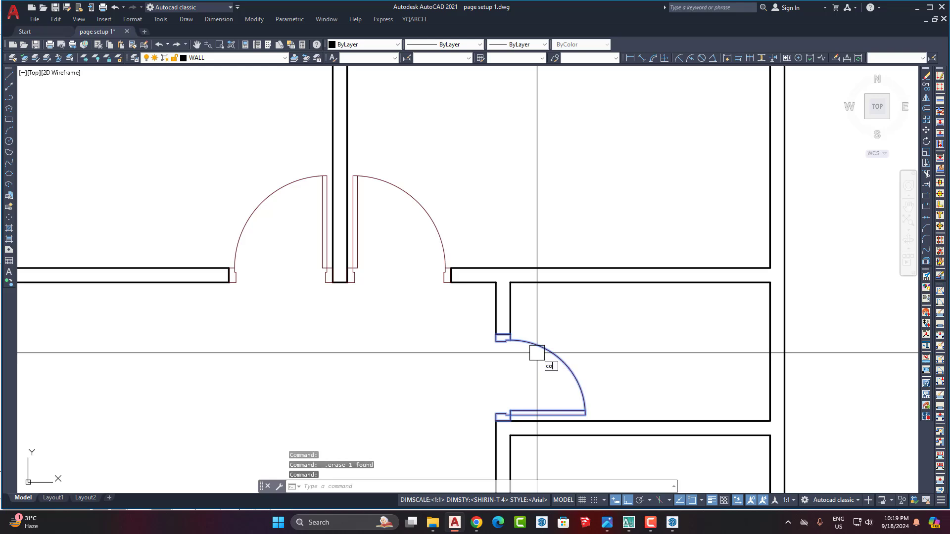
{"action": "key", "text": "Return"}
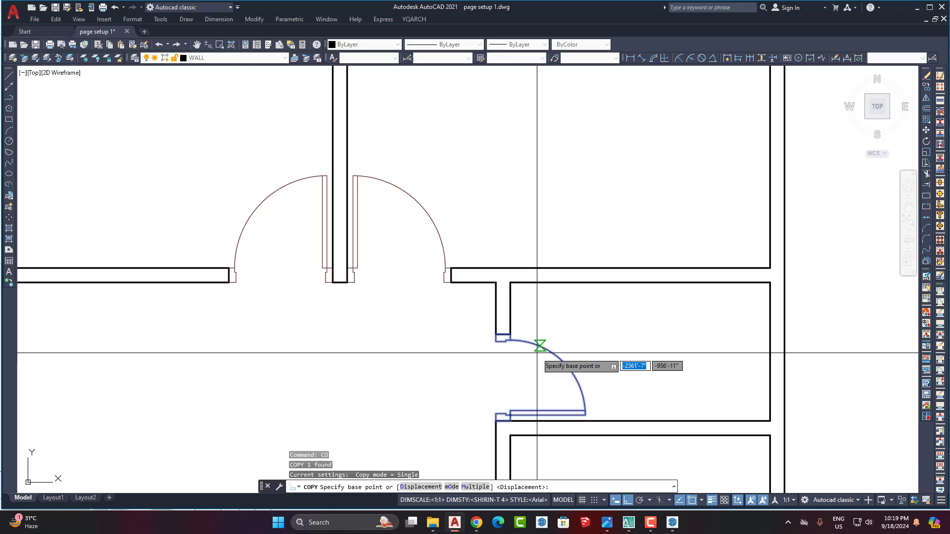
{"action": "left_click", "coordinate": [496, 420]}
{"action": "scroll", "coordinate": [502, 417], "scroll_direction": "down", "scroll_amount": 3}
{"action": "left_click", "coordinate": [497, 235]}
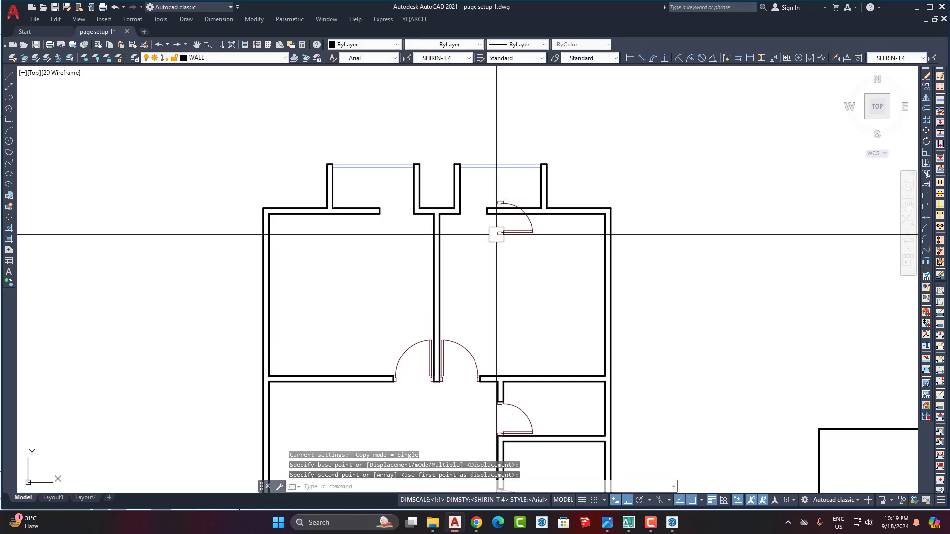
Rotate the new door copy 90 degrees about its lower jamb so the leaf points up towards the verandas.
{"action": "scroll", "coordinate": [502, 232], "scroll_direction": "up", "scroll_amount": 5}
{"action": "left_click", "coordinate": [521, 234]}
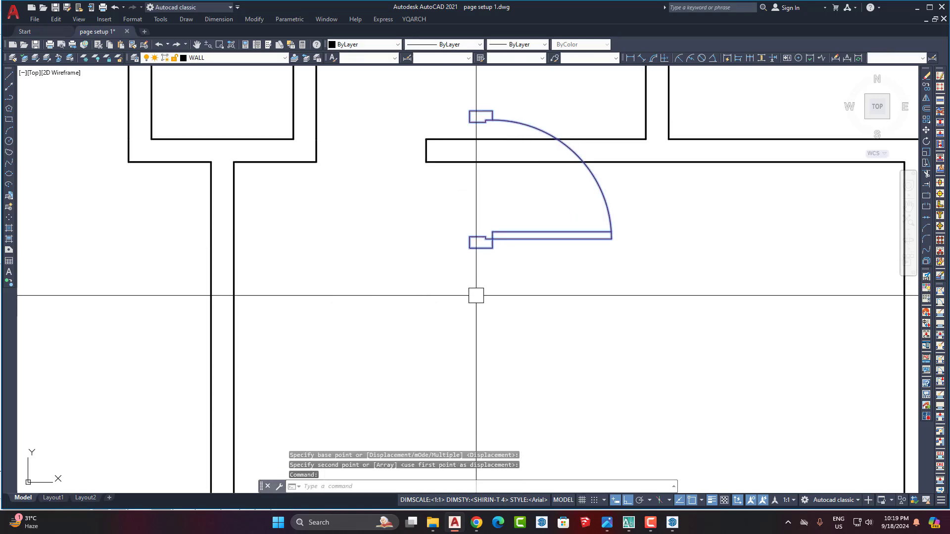
{"action": "type", "text": "ro"}
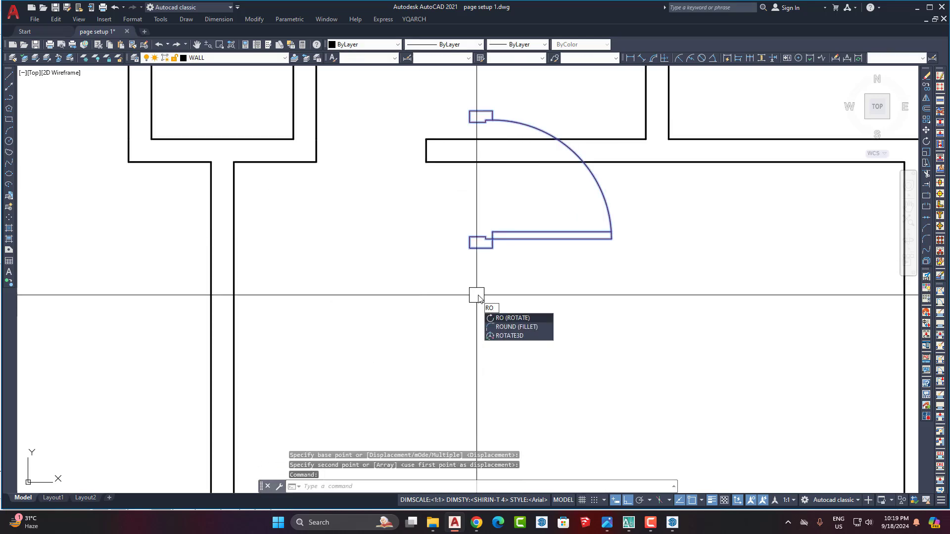
{"action": "key", "text": "Return"}
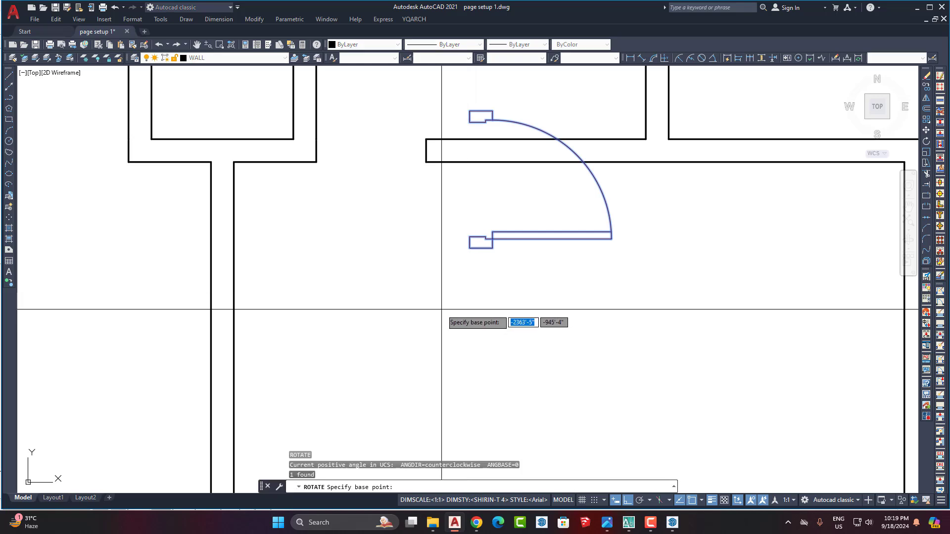
{"action": "left_click", "coordinate": [480, 243]}
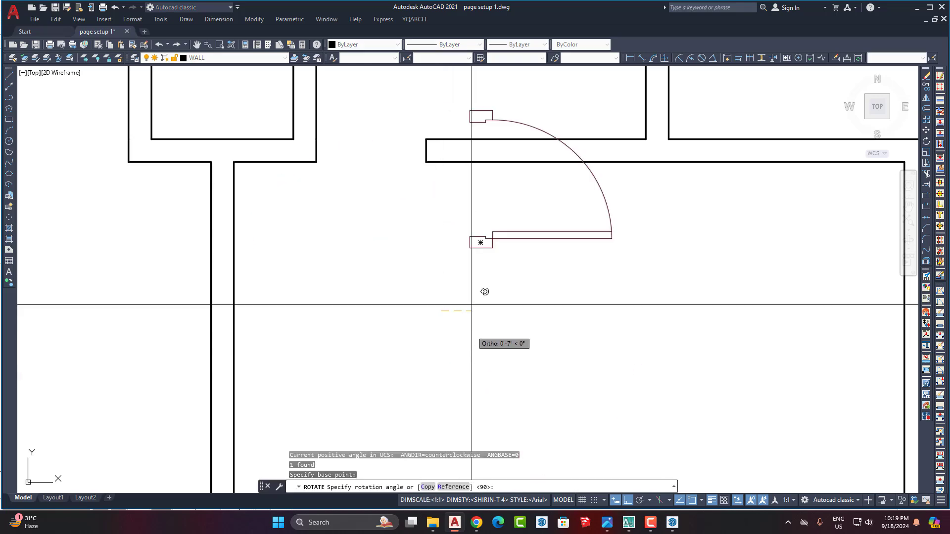
{"action": "left_click", "coordinate": [438, 94]}
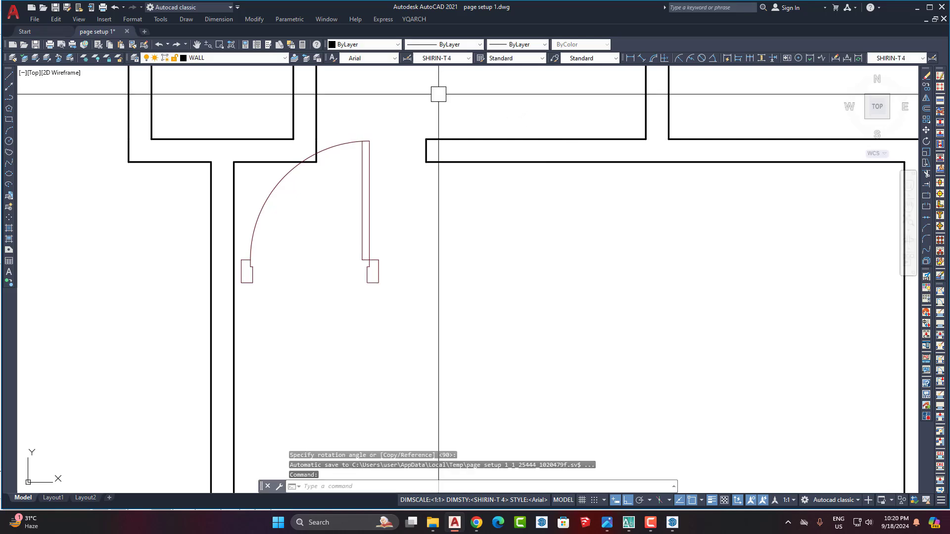
Mirror the rotated door about a vertical line through its right jamb's outer corner, keeping the source door.
{"action": "scroll", "coordinate": [564, 257], "scroll_direction": "down", "scroll_amount": 2}
{"action": "middle_click_drag", "start_coordinate": [466, 313], "coordinate": [515, 342]}
{"action": "scroll", "coordinate": [467, 329], "scroll_direction": "up", "scroll_amount": 2}
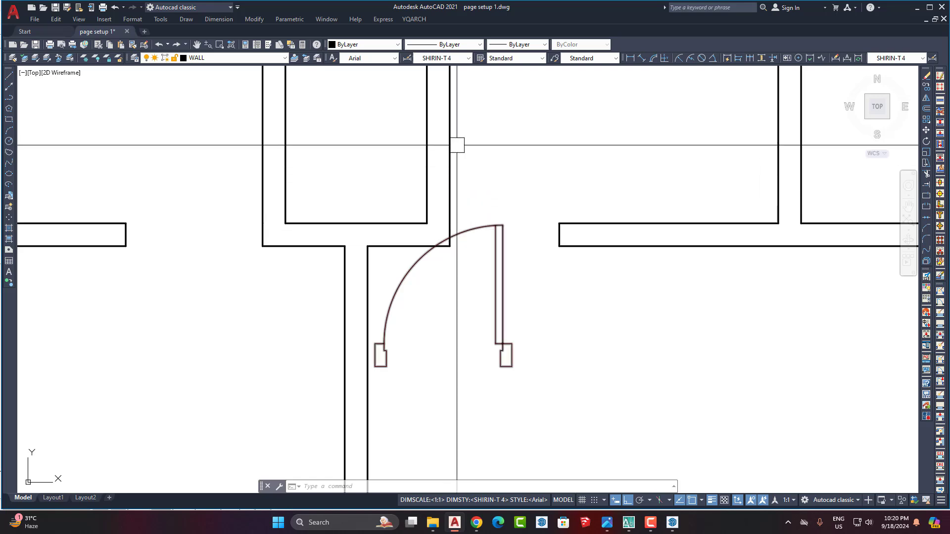
{"action": "scroll", "coordinate": [477, 168], "scroll_direction": "down", "scroll_amount": 2}
{"action": "scroll", "coordinate": [490, 283], "scroll_direction": "up", "scroll_amount": 2}
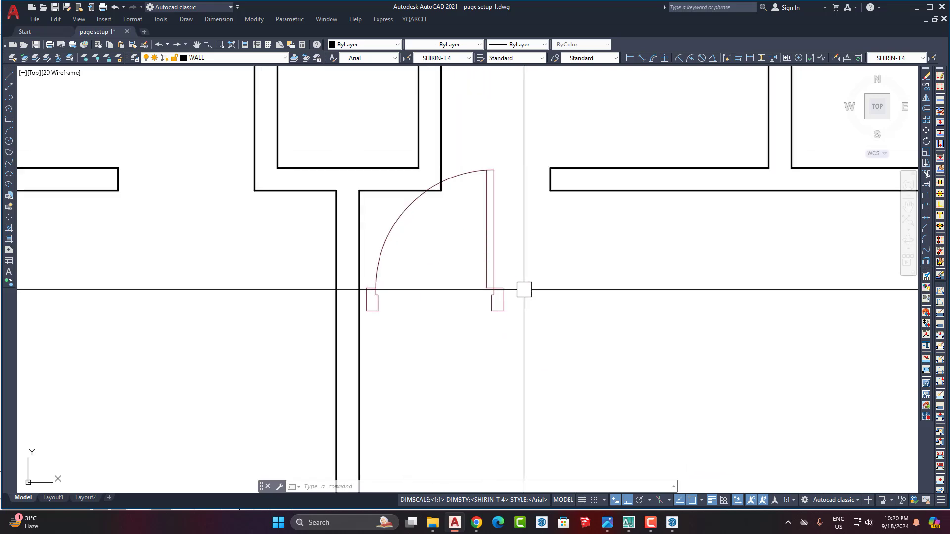
{"action": "left_click", "coordinate": [499, 285]}
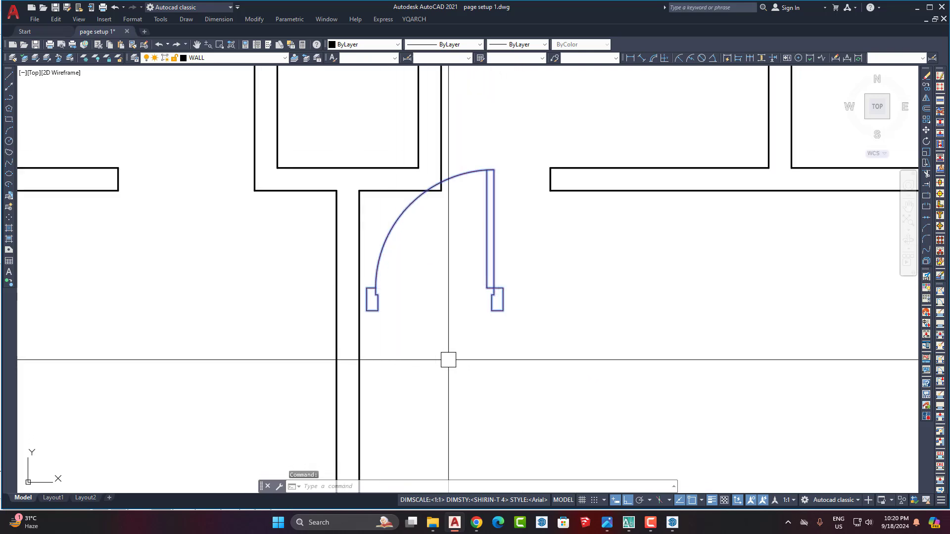
{"action": "type", "text": "i"}
{"action": "key", "text": "Return"}
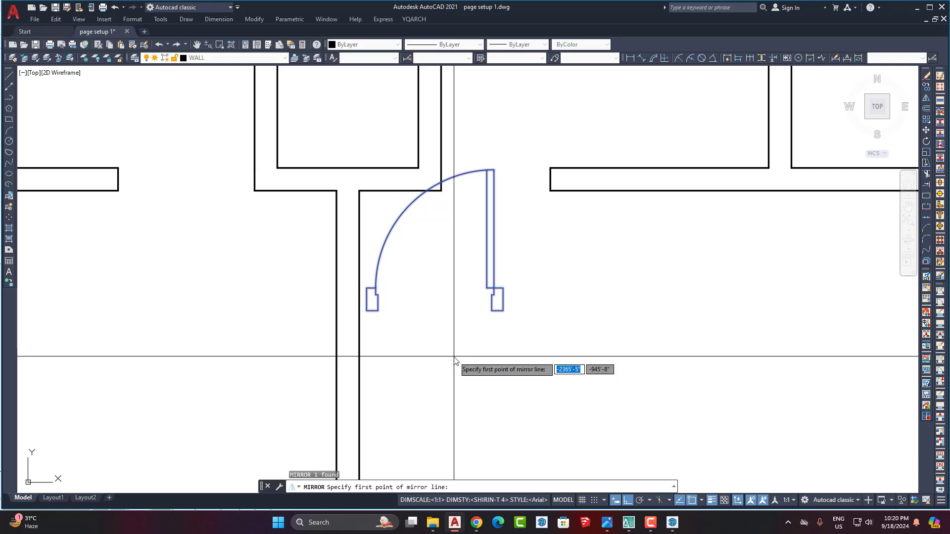
{"action": "left_click", "coordinate": [503, 311]}
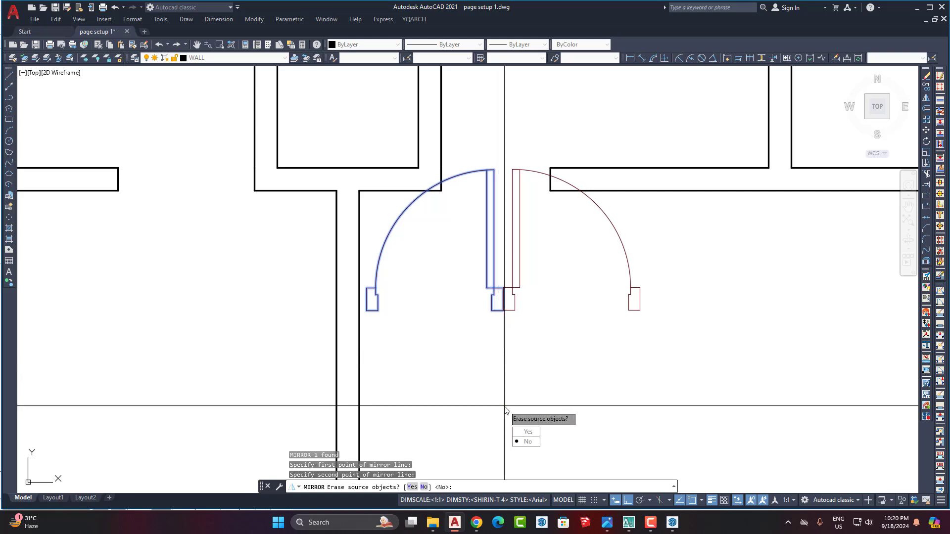
{"action": "key", "text": "Return"}
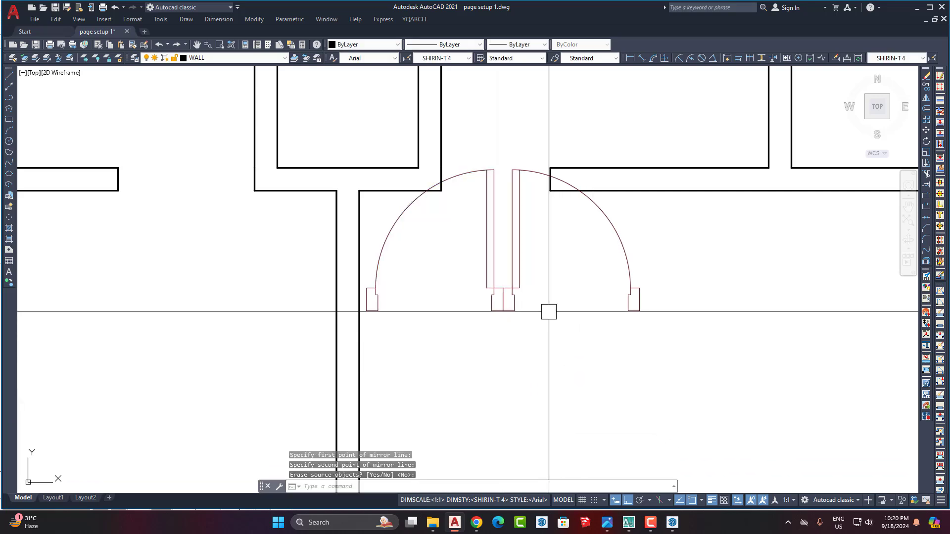
Move the original rotated door by its right jamb corner to the inner wall corner of the left veranda's opening.
{"action": "left_click", "coordinate": [493, 264]}
{"action": "middle_click_drag", "start_coordinate": [456, 373], "coordinate": [447, 318]}
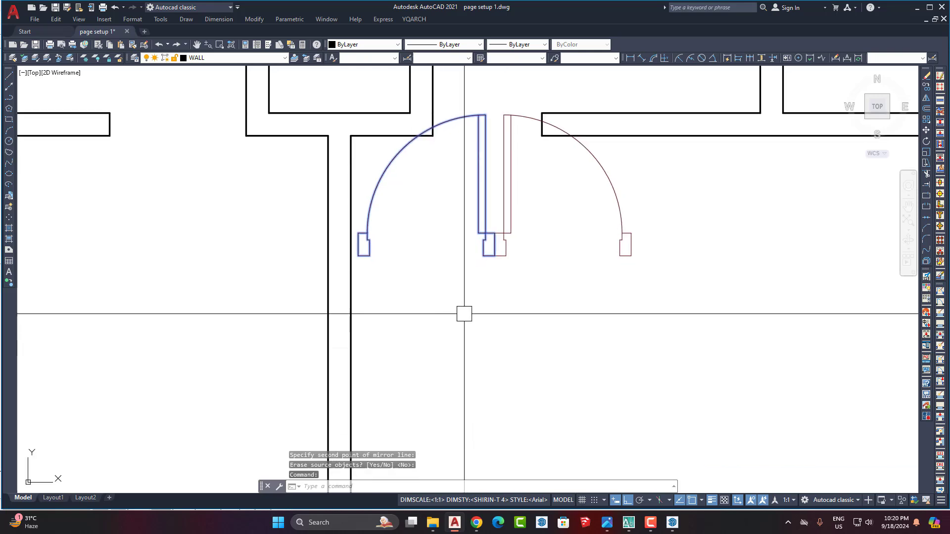
{"action": "middle_click_drag", "start_coordinate": [475, 285], "coordinate": [489, 331]}
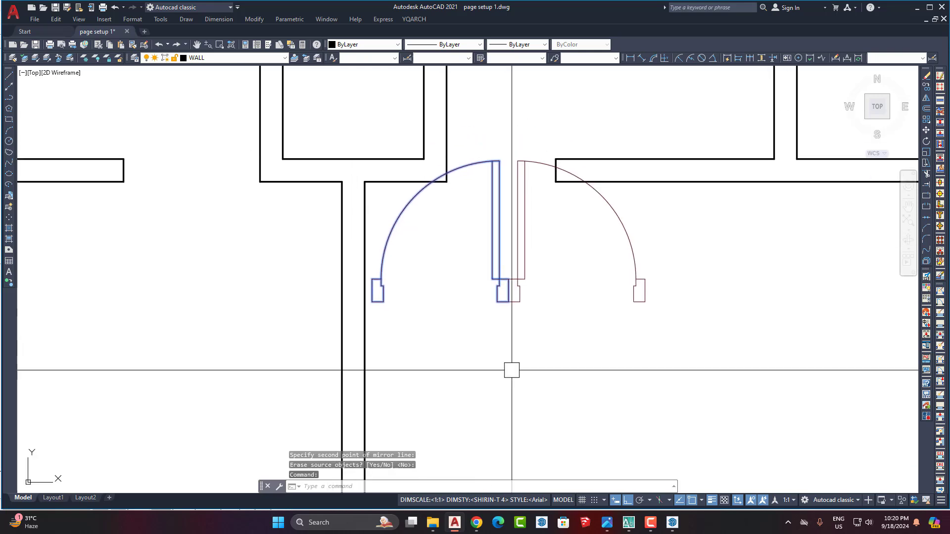
{"action": "key", "text": "Escape"}
{"action": "left_click", "coordinate": [493, 272]}
{"action": "key", "text": "Return"}
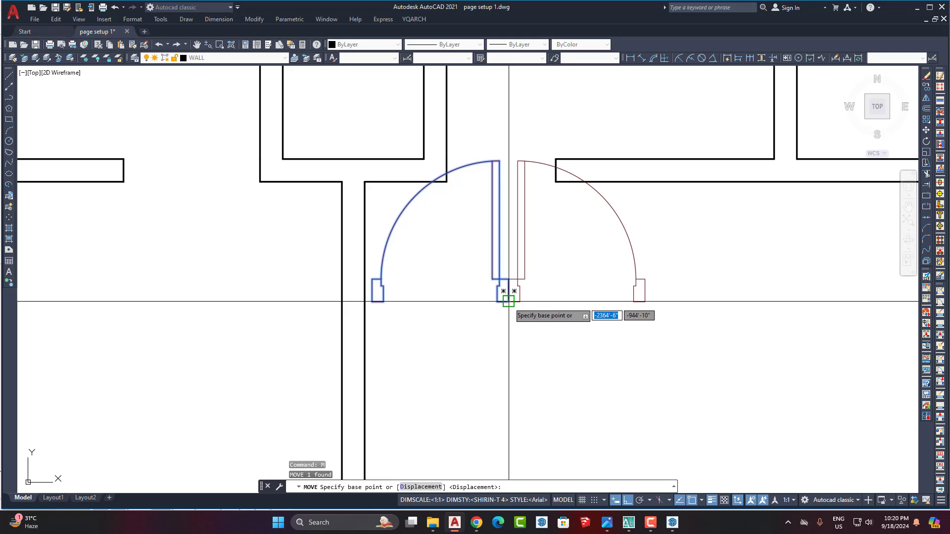
{"action": "key", "text": "Escape"}
{"action": "key", "text": "Return"}
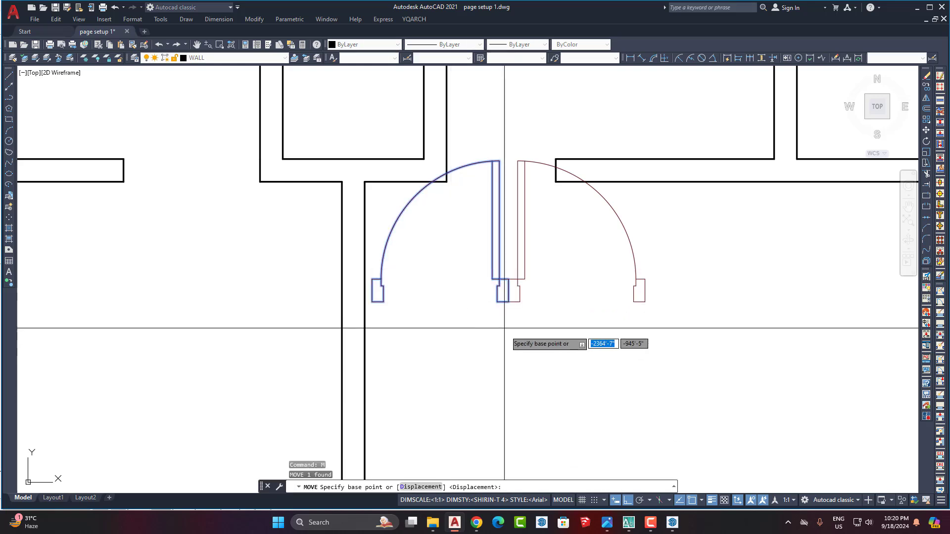
{"action": "left_click", "coordinate": [508, 301]}
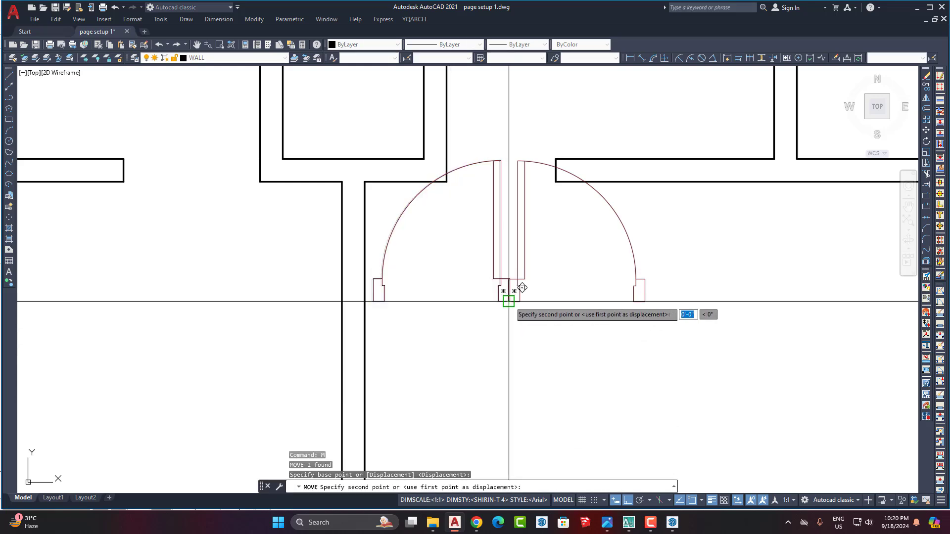
{"action": "left_click", "coordinate": [260, 182]}
Move the mirrored door by its left jamb corner to the inner wall corner of the right veranda's opening.
{"action": "scroll", "coordinate": [451, 296], "scroll_direction": "down", "scroll_amount": 2}
{"action": "scroll", "coordinate": [469, 309], "scroll_direction": "up", "scroll_amount": 3}
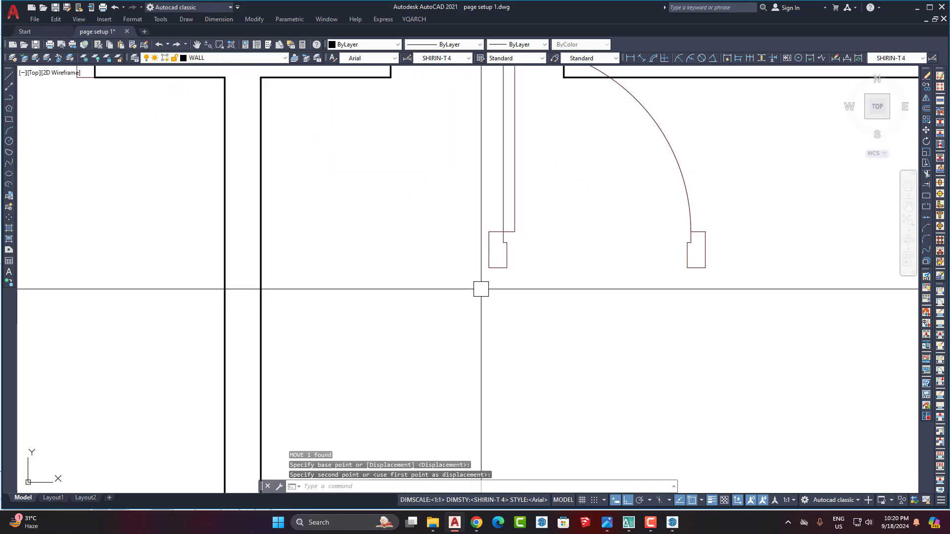
{"action": "left_click", "coordinate": [507, 236]}
{"action": "key", "text": "Return"}
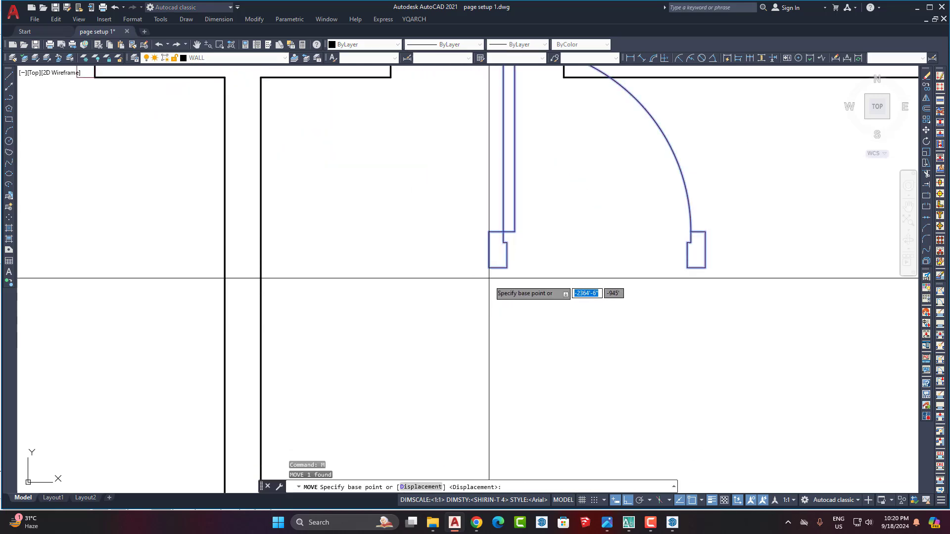
{"action": "left_click", "coordinate": [488, 267]}
{"action": "scroll", "coordinate": [495, 297], "scroll_direction": "down", "scroll_amount": 3}
{"action": "scroll", "coordinate": [487, 300], "scroll_direction": "up", "scroll_amount": 1}
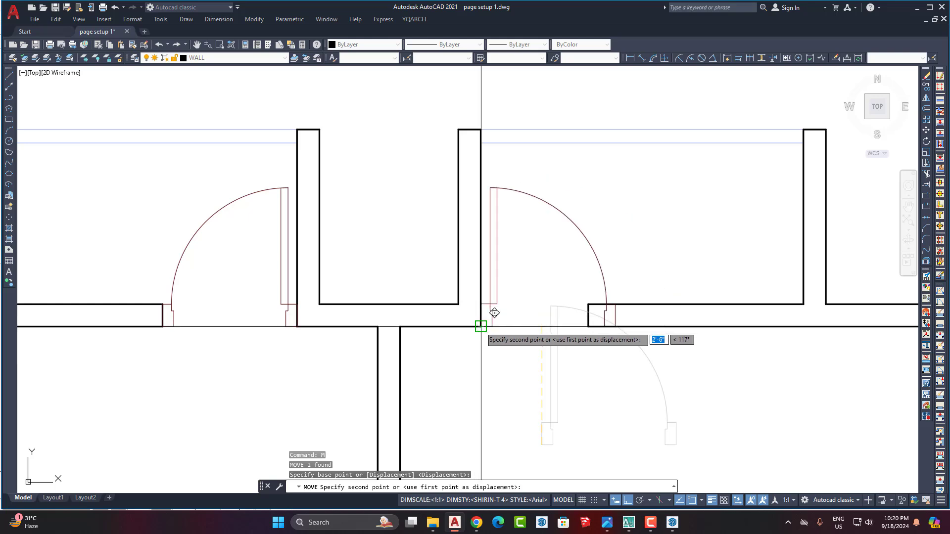
{"action": "left_click", "coordinate": [481, 326]}
Measure the width of the right veranda's door opening with a linear dimension, without placing it.
{"action": "middle_click_drag", "start_coordinate": [559, 337], "coordinate": [516, 265]}
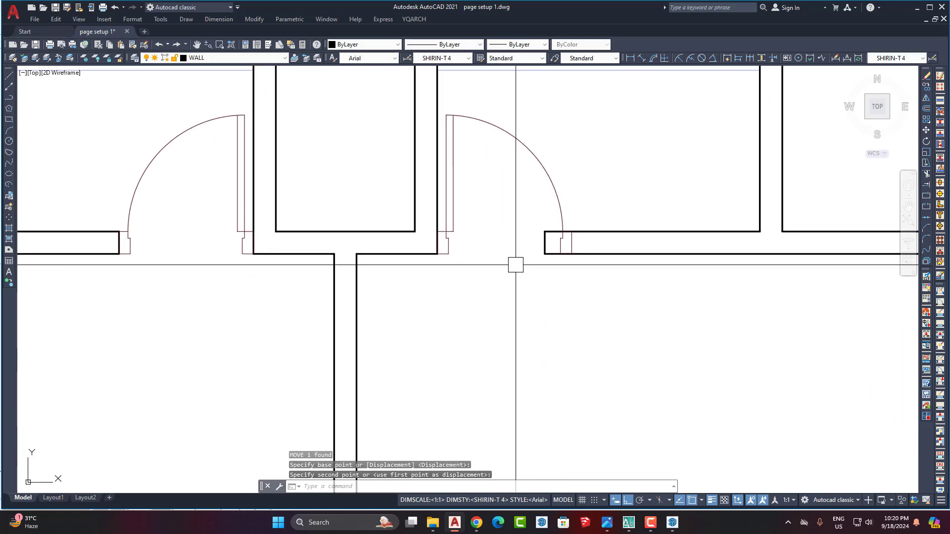
{"action": "left_click", "coordinate": [630, 57]}
{"action": "scroll", "coordinate": [439, 235], "scroll_direction": "up", "scroll_amount": 2}
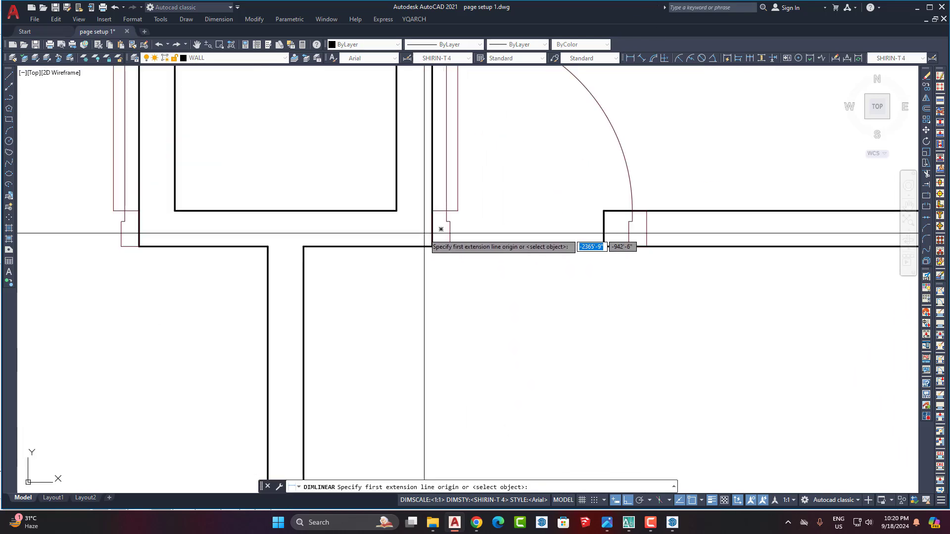
{"action": "left_click", "coordinate": [440, 229]}
{"action": "left_click", "coordinate": [604, 228]}
{"action": "key", "text": "Escape"}
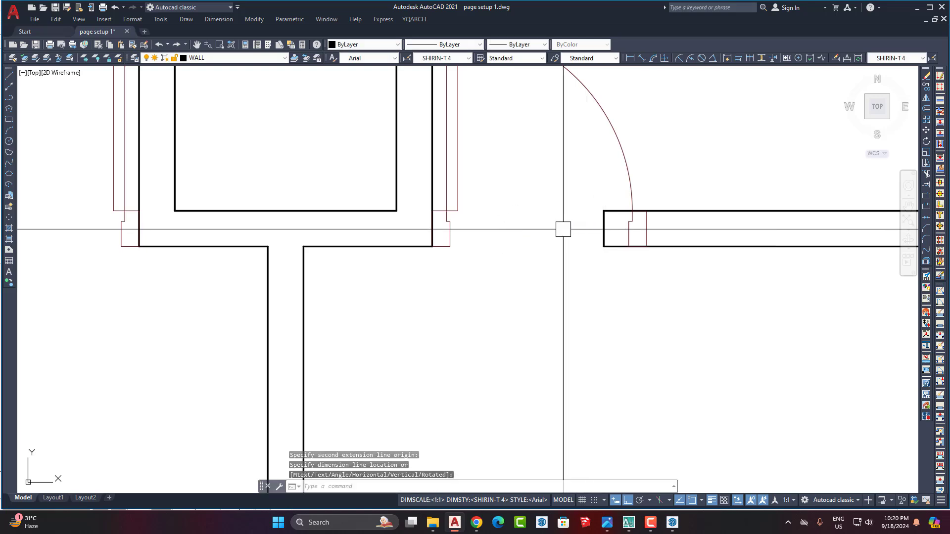
Compare window and crossing selection on the wall end beside the right veranda's door, clearing each selection.
{"action": "middle_click_drag", "start_coordinate": [562, 229], "coordinate": [458, 228]}
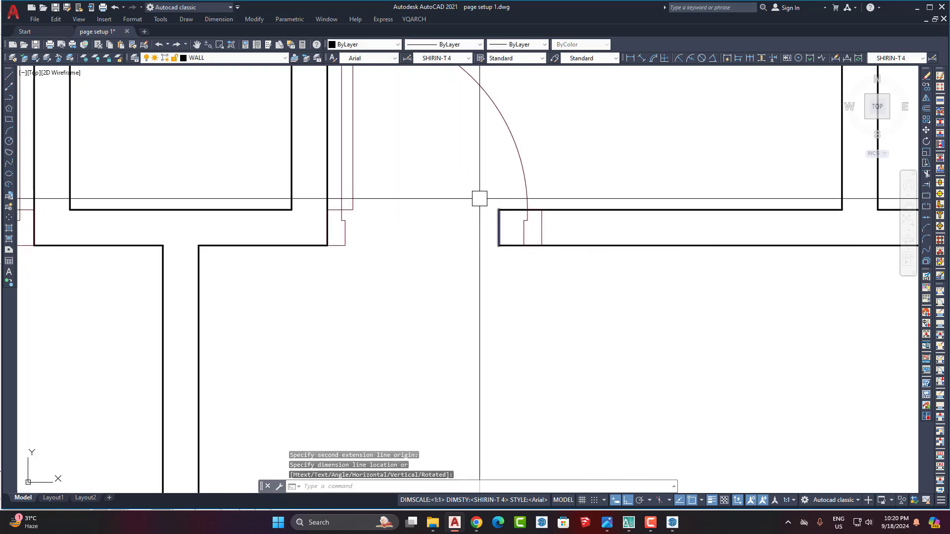
{"action": "left_click", "coordinate": [454, 174]}
{"action": "left_click", "coordinate": [513, 269]}
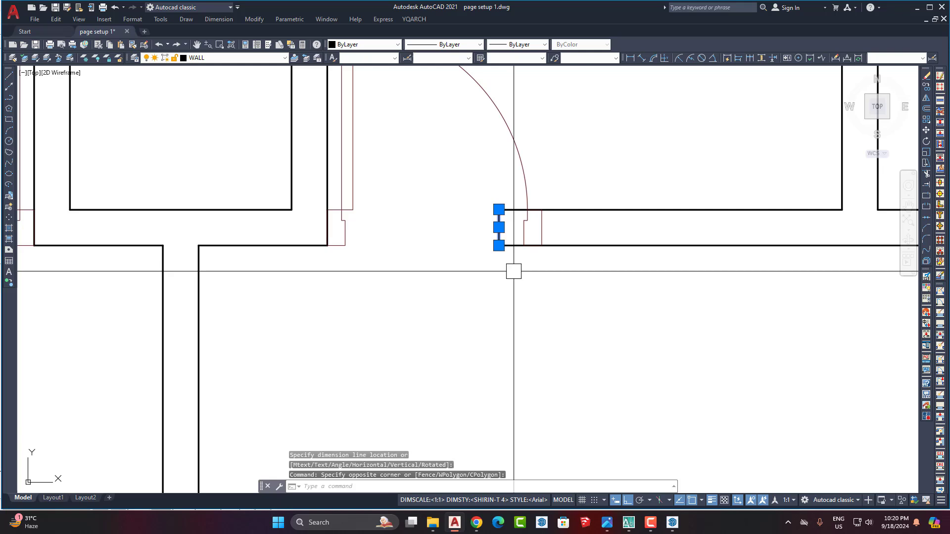
{"action": "key", "text": "Escape"}
{"action": "left_click", "coordinate": [519, 266]}
{"action": "left_click", "coordinate": [464, 186]}
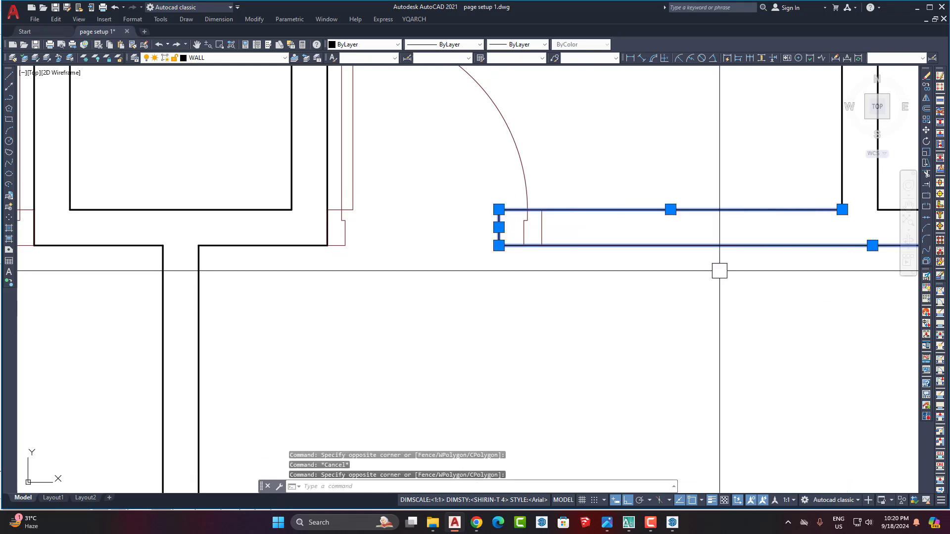
{"action": "middle_click_drag", "start_coordinate": [710, 233], "coordinate": [611, 259]}
{"action": "key", "text": "Escape"}
Select only that wall's short end line with a window selection, clear it, and try selection boxes in the empty area below.
{"action": "left_click", "coordinate": [382, 216]}
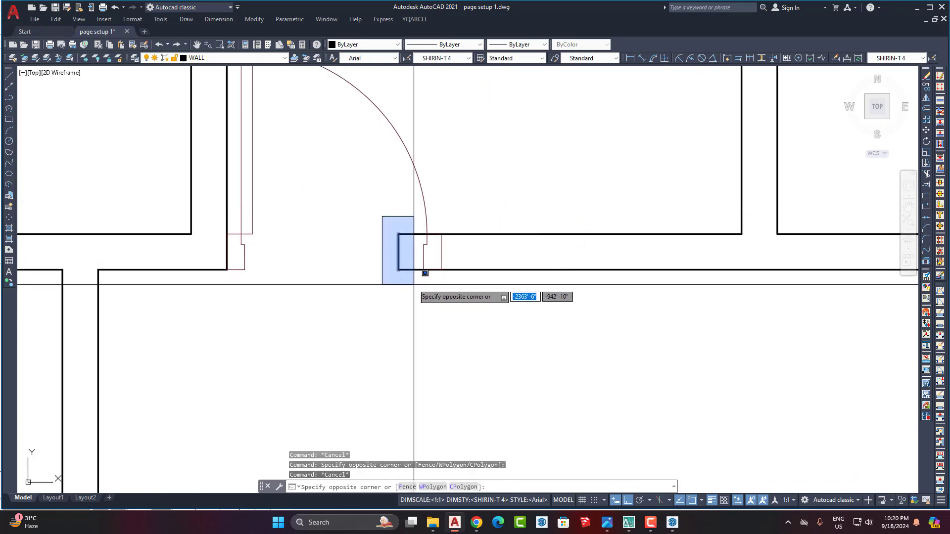
{"action": "left_click", "coordinate": [414, 276]}
{"action": "key", "text": "Escape"}
{"action": "left_click", "coordinate": [371, 206]}
{"action": "left_click", "coordinate": [406, 273]}
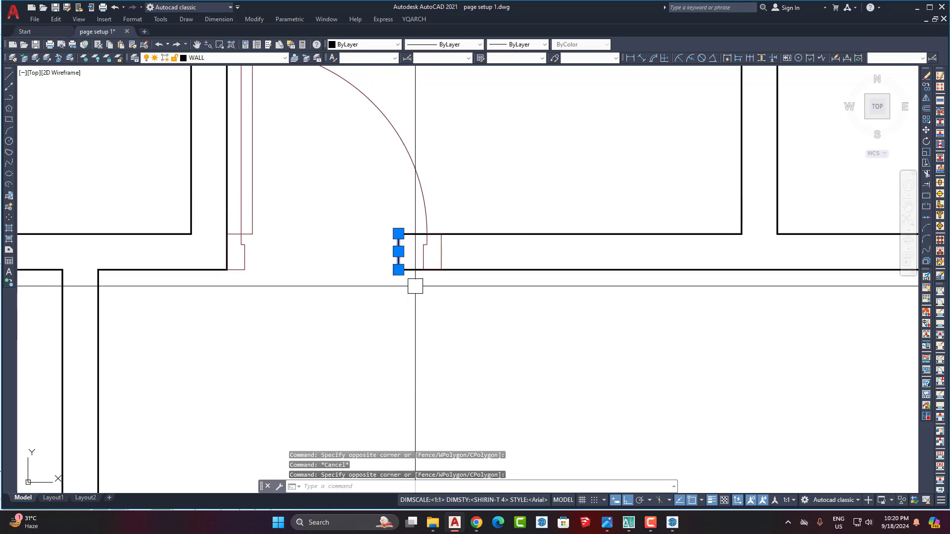
{"action": "left_click", "coordinate": [497, 353]}
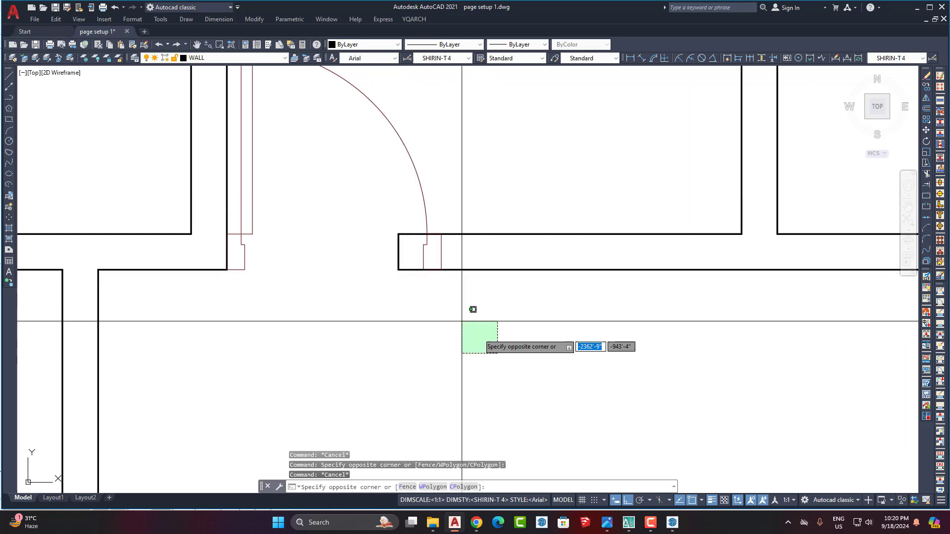
{"action": "left_click", "coordinate": [478, 391]}
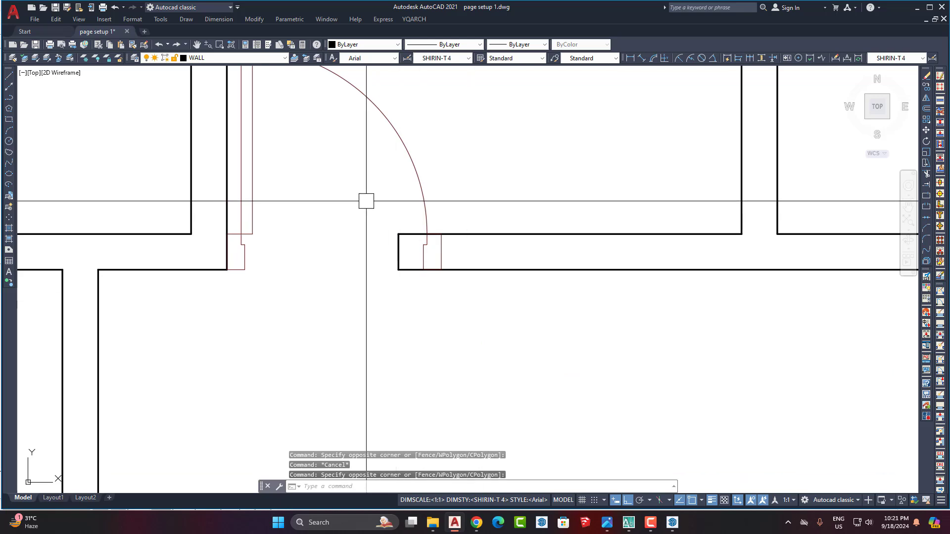
{"action": "left_click", "coordinate": [366, 201]}
{"action": "key", "text": "Escape"}
Switch to AutoCAD 2007, draw crossing and window selection boxes in empty space, and return to AutoCAD 2021.
{"action": "left_click", "coordinate": [628, 522]}
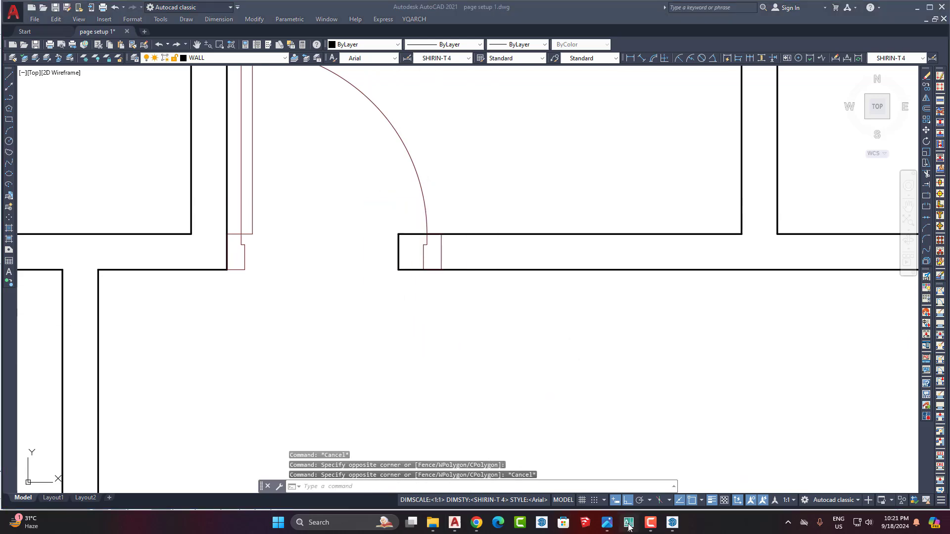
{"action": "left_click", "coordinate": [742, 284]}
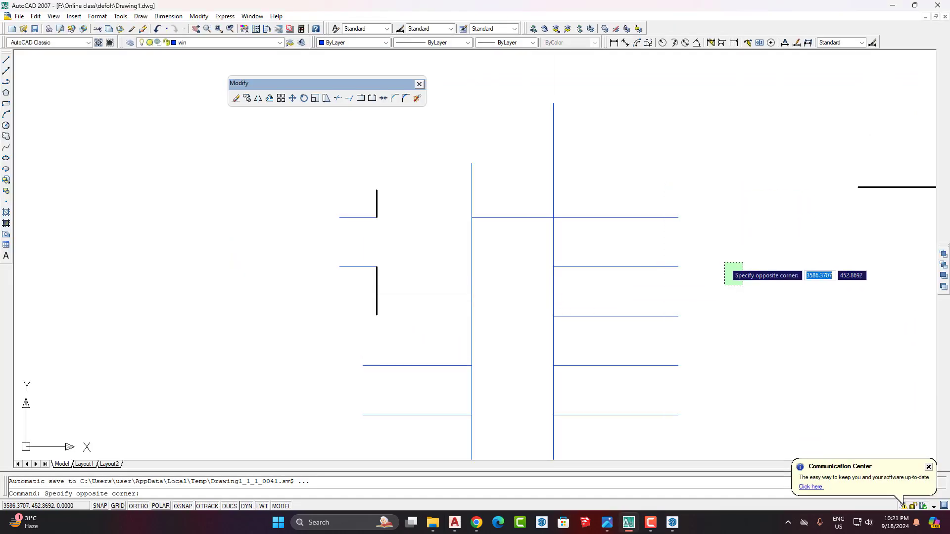
{"action": "left_click", "coordinate": [723, 263]}
{"action": "left_click", "coordinate": [600, 103]}
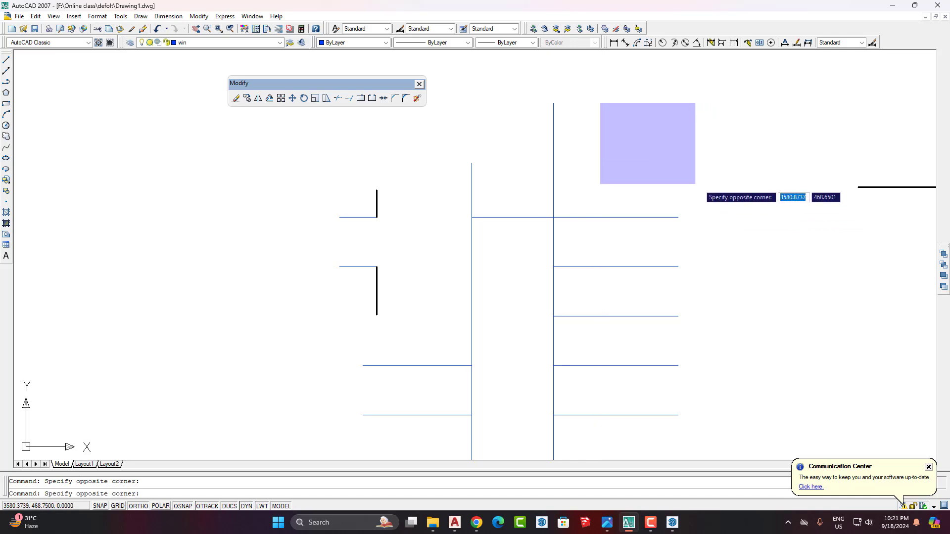
{"action": "left_click", "coordinate": [696, 183]}
{"action": "left_click", "coordinate": [455, 523]}
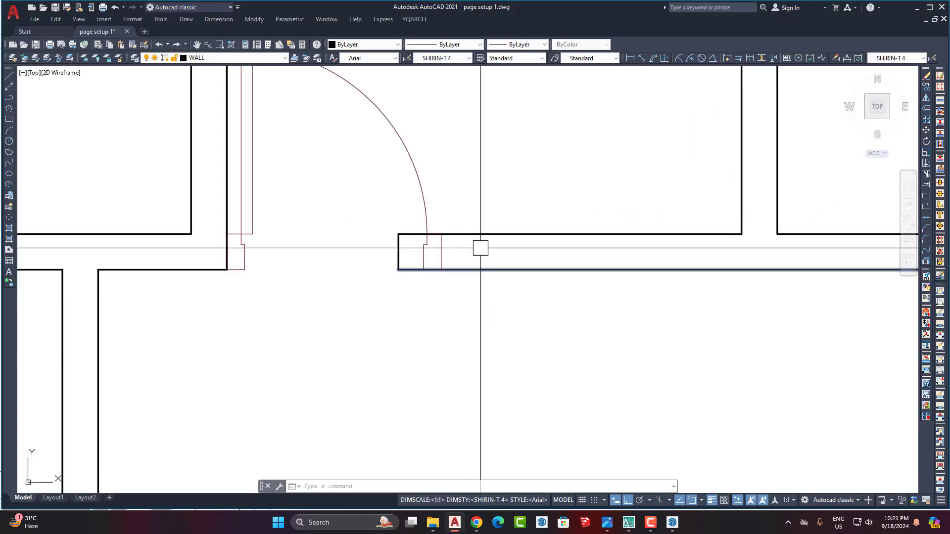
Move the short wall end line by its lower endpoint to the outer edge of the right veranda door's right jamb.
{"action": "scroll", "coordinate": [483, 250], "scroll_direction": "up", "scroll_amount": 1}
{"action": "left_click", "coordinate": [414, 224]}
{"action": "left_click", "coordinate": [445, 330]}
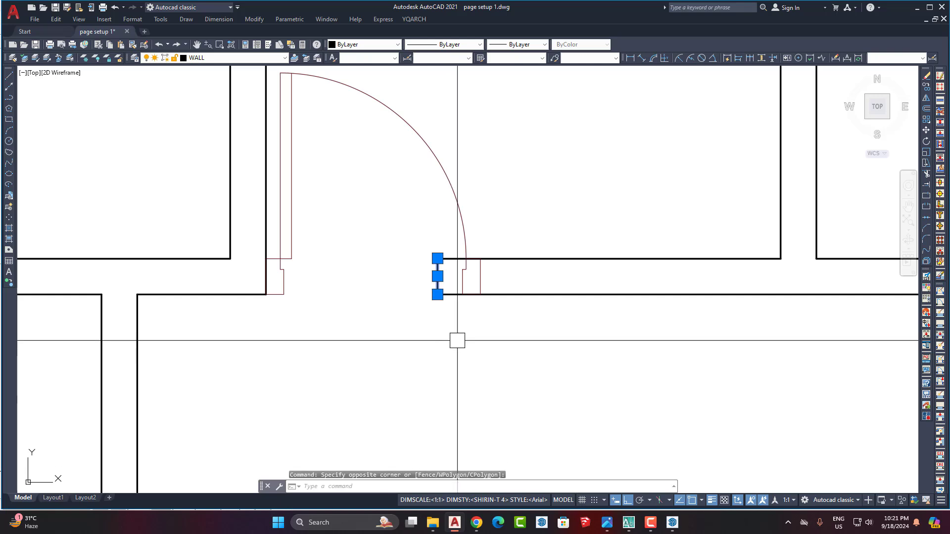
{"action": "type", "text": "m"}
{"action": "key", "text": "Return"}
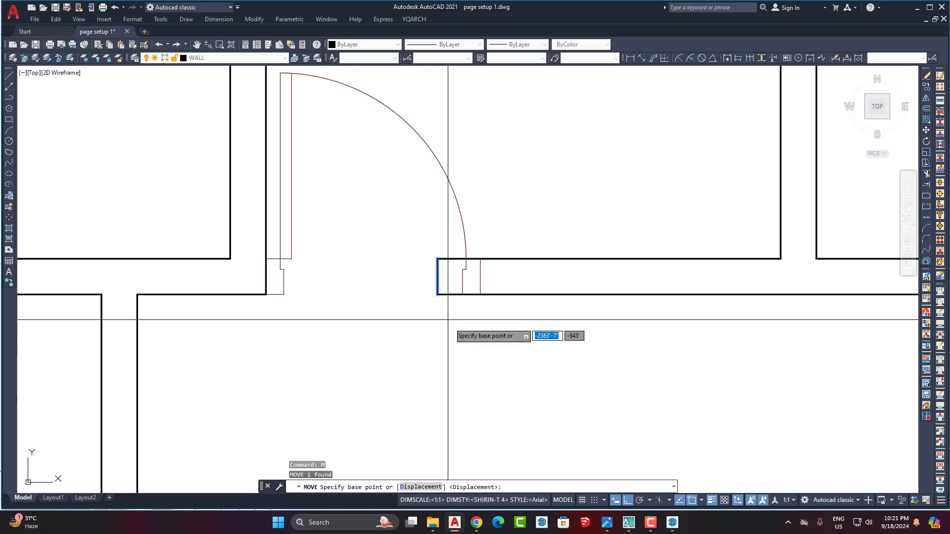
{"action": "left_click", "coordinate": [437, 295]}
{"action": "left_click", "coordinate": [494, 281]}
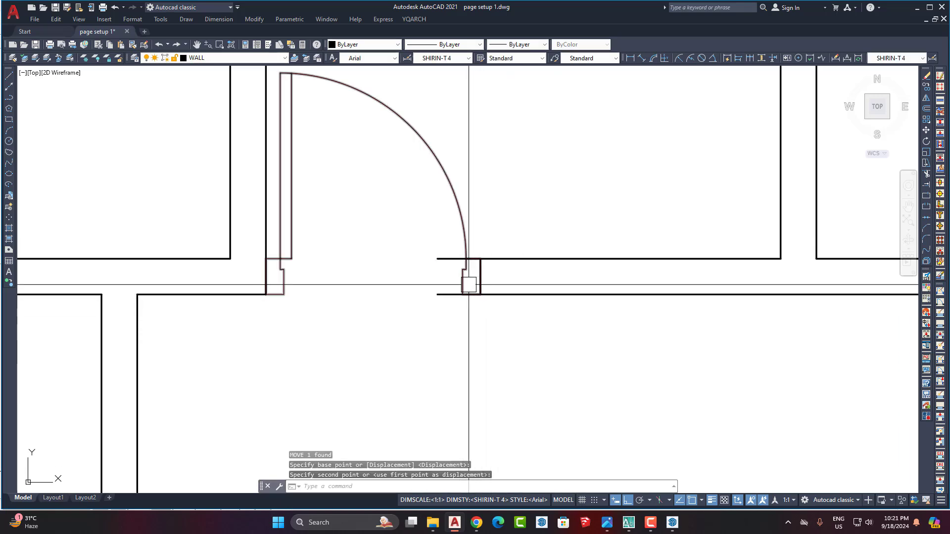
Shorten the wall's upper and lower lines beside the right veranda's door so both end at the moved end line.
{"action": "left_click", "coordinate": [437, 258]}
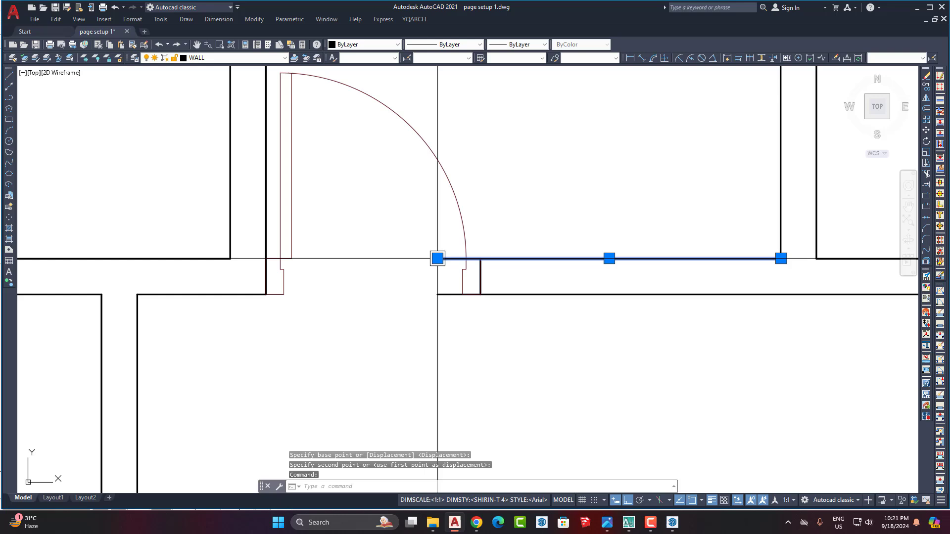
{"action": "left_click", "coordinate": [480, 258]}
{"action": "key", "text": "Escape"}
{"action": "left_click", "coordinate": [444, 295]}
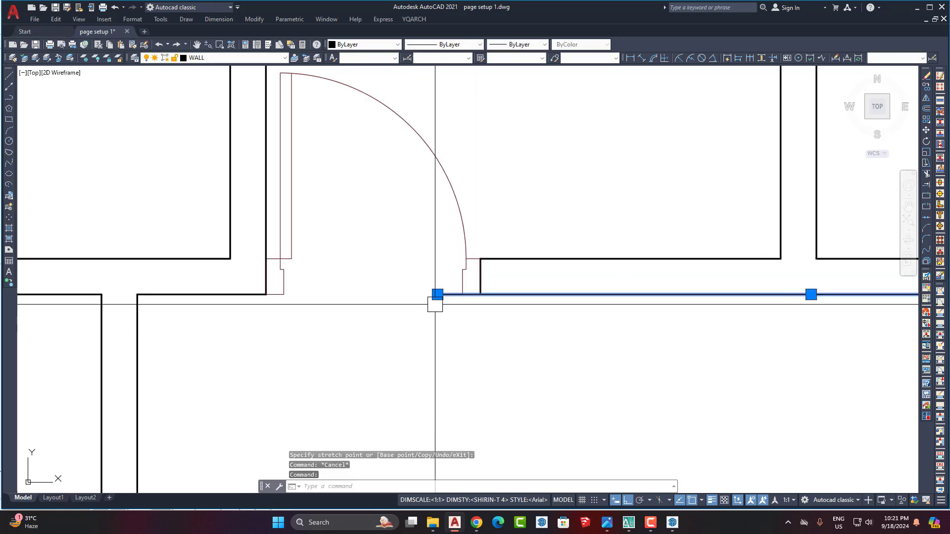
{"action": "left_click", "coordinate": [437, 295]}
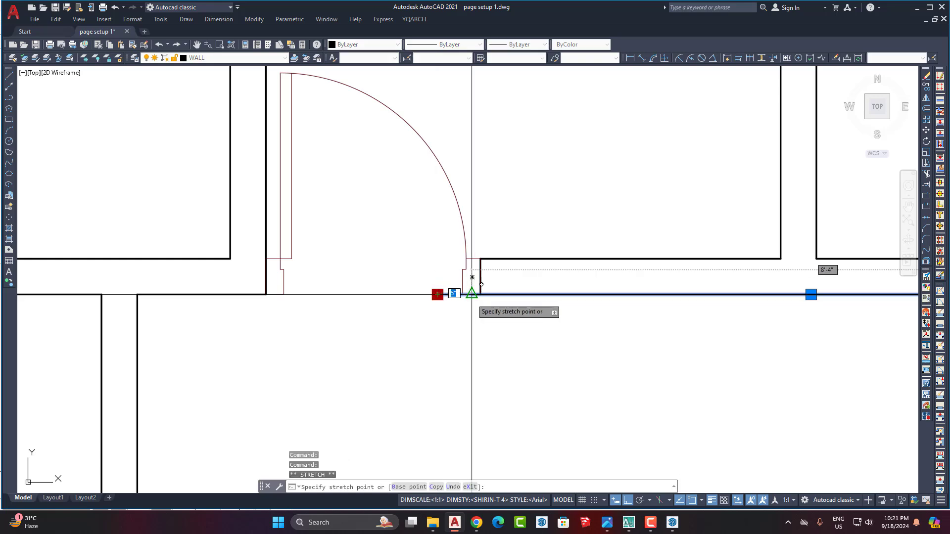
{"action": "left_click", "coordinate": [479, 295]}
{"action": "key", "text": "Escape"}
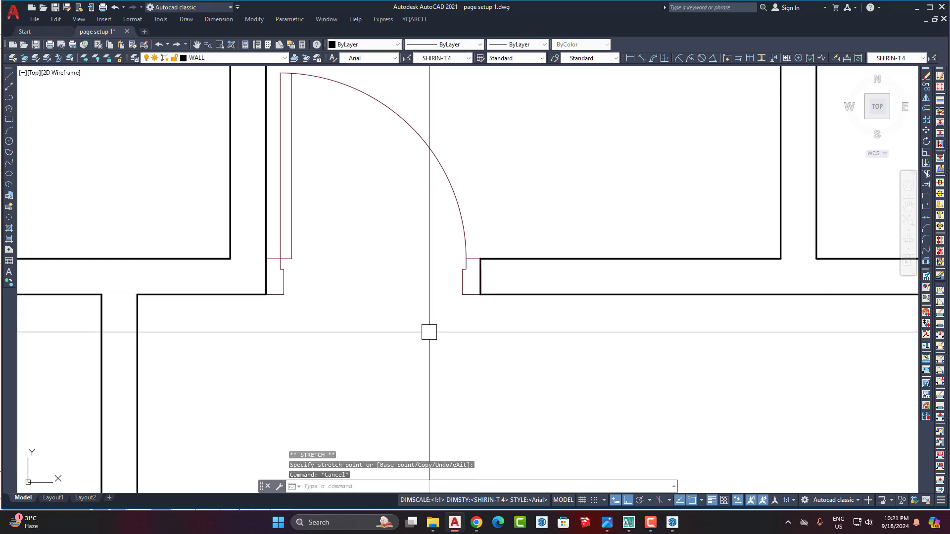
Examine the doors and wall openings throughout the redrawn floor plan, from the upper verandas down to the staircase.
{"action": "scroll", "coordinate": [578, 337], "scroll_direction": "down", "scroll_amount": 5}
{"action": "middle_click_drag", "start_coordinate": [579, 342], "coordinate": [560, 272]}
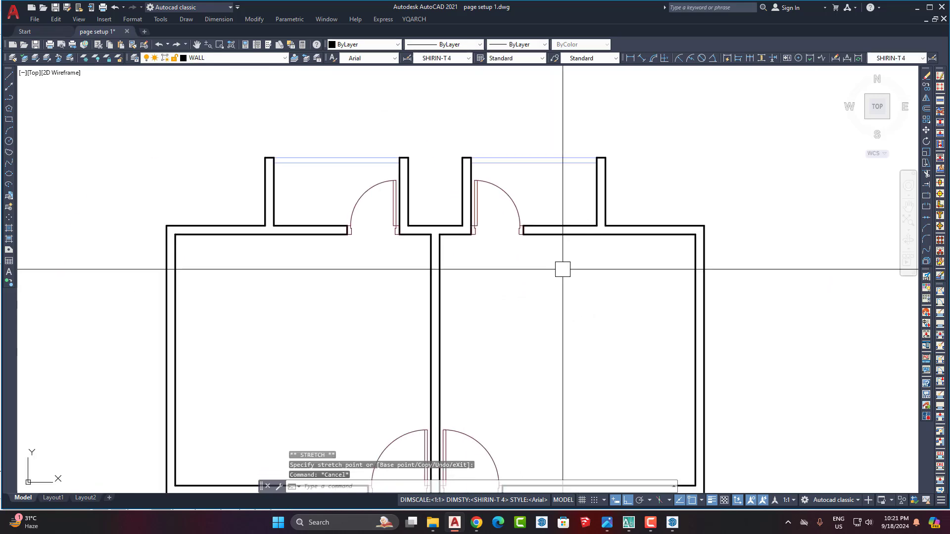
{"action": "scroll", "coordinate": [571, 279], "scroll_direction": "down", "scroll_amount": 2}
{"action": "scroll", "coordinate": [557, 324], "scroll_direction": "down", "scroll_amount": 2}
{"action": "middle_click_drag", "start_coordinate": [556, 324], "coordinate": [549, 185]}
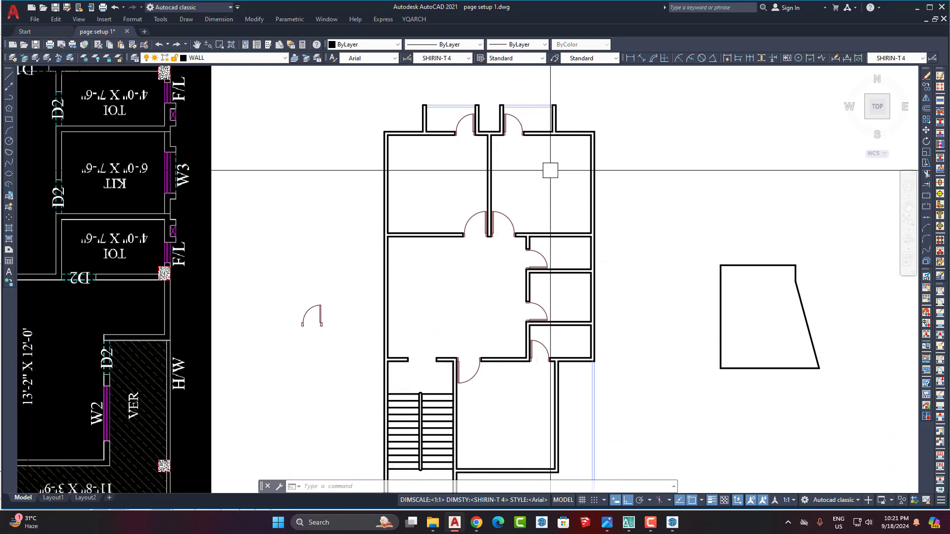
{"action": "scroll", "coordinate": [545, 189], "scroll_direction": "down", "scroll_amount": 2}
{"action": "mouse_move", "coordinate": [544, 189]}
{"action": "middle_mouse_down"}
{"action": "mouse_move", "coordinate": [546, 280]}
{"action": "mouse_move", "coordinate": [534, 222]}
{"action": "mouse_move", "coordinate": [483, 225]}
{"action": "mouse_move", "coordinate": [508, 216]}
{"action": "middle_mouse_up"}
{"action": "scroll", "coordinate": [543, 264], "scroll_direction": "down", "scroll_amount": 2}
{"action": "scroll", "coordinate": [542, 264], "scroll_direction": "up", "scroll_amount": 6}
{"action": "scroll", "coordinate": [507, 215], "scroll_direction": "down", "scroll_amount": 2}
{"action": "middle_click_drag", "start_coordinate": [427, 324], "coordinate": [459, 226]}
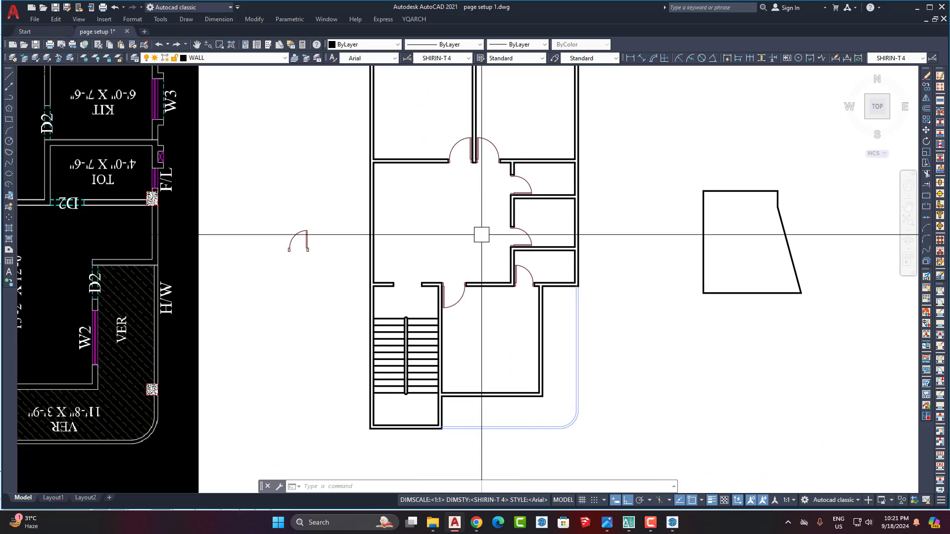
{"action": "middle_click_drag", "start_coordinate": [502, 261], "coordinate": [486, 185]}
{"action": "scroll", "coordinate": [565, 306], "scroll_direction": "down", "scroll_amount": 2}
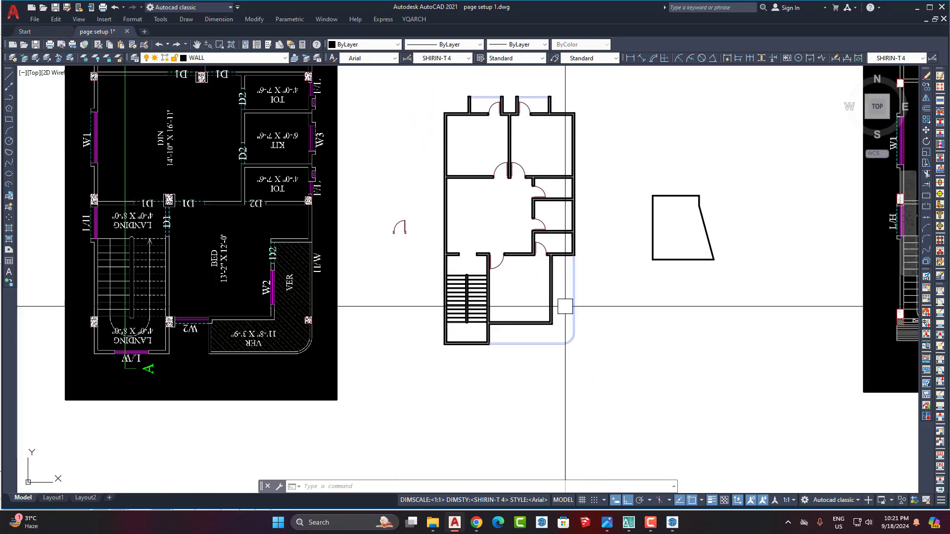
Compare the D2 door and W2 windows around the reference plan's lower bedroom and veranda with the matching walls in the redrawn plan.
{"action": "scroll", "coordinate": [255, 340], "scroll_direction": "up", "scroll_amount": 2}
{"action": "middle_click_drag", "start_coordinate": [229, 335], "coordinate": [300, 370]}
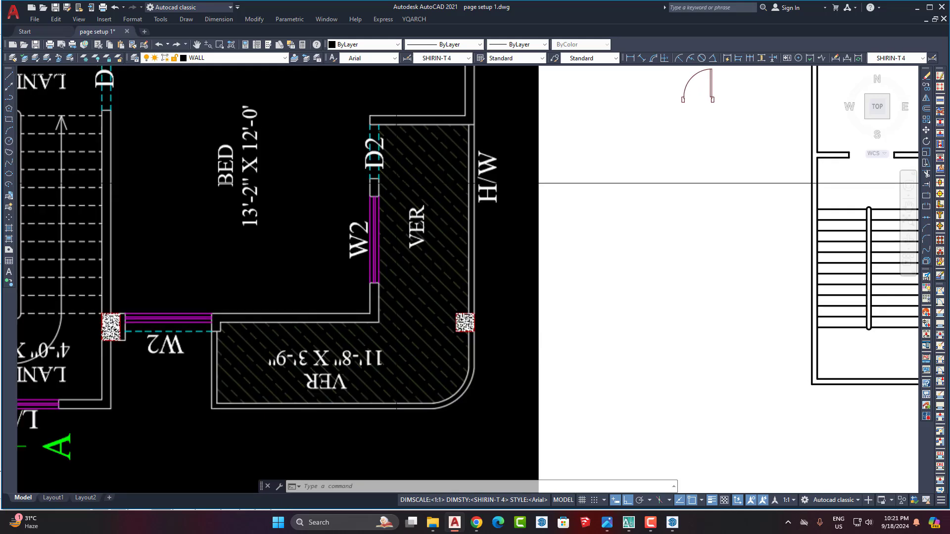
{"action": "middle_click_drag", "start_coordinate": [369, 140], "coordinate": [370, 217]}
{"action": "scroll", "coordinate": [345, 216], "scroll_direction": "down", "scroll_amount": 2}
{"action": "scroll", "coordinate": [635, 223], "scroll_direction": "up", "scroll_amount": 2}
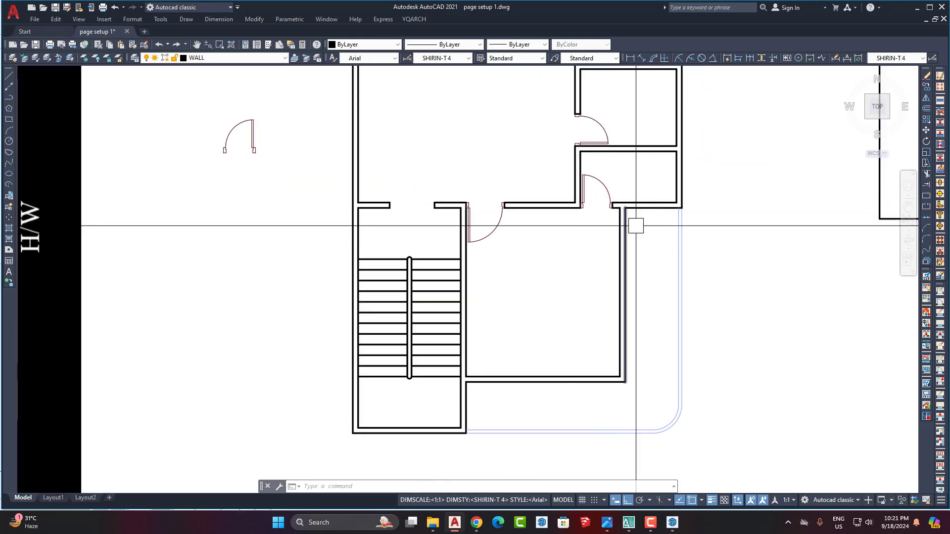
{"action": "scroll", "coordinate": [618, 221], "scroll_direction": "down", "scroll_amount": 3}
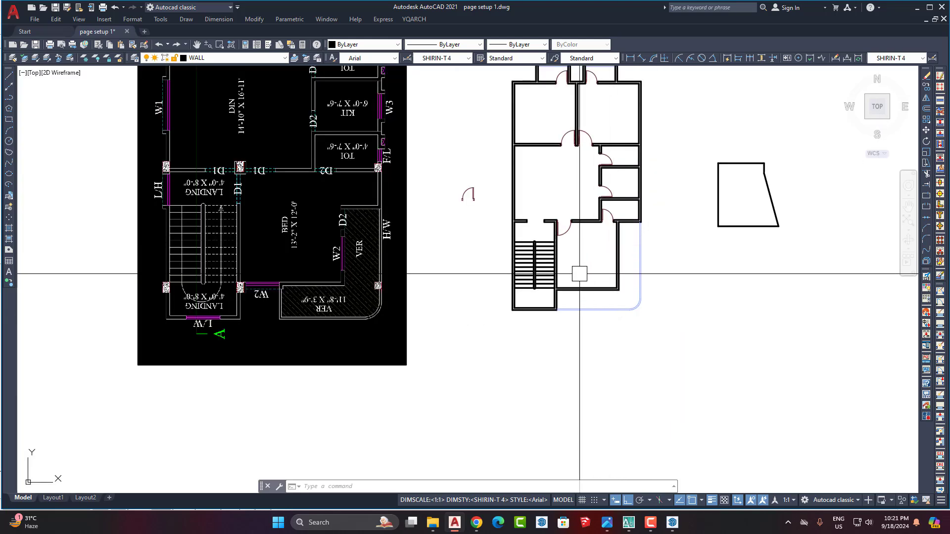
{"action": "scroll", "coordinate": [579, 271], "scroll_direction": "up", "scroll_amount": 2}
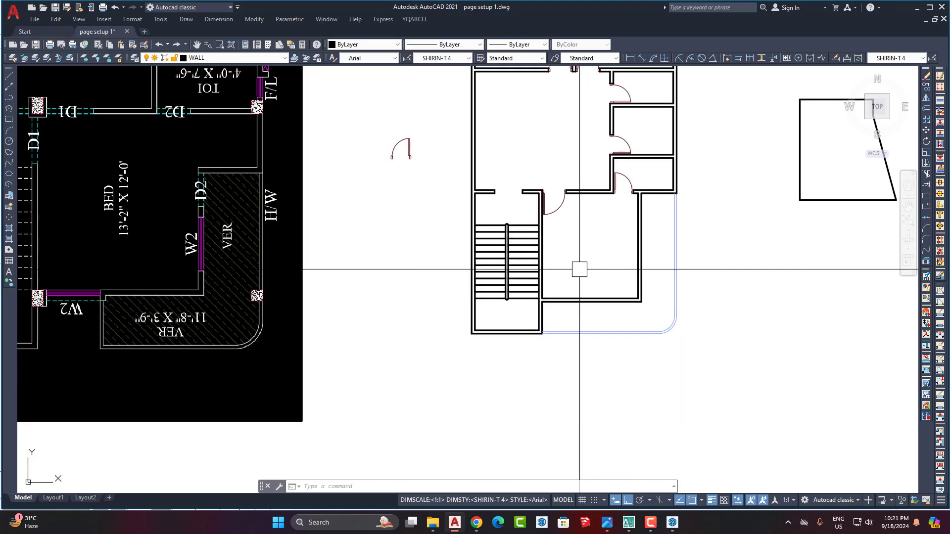
{"action": "middle_click_drag", "start_coordinate": [587, 258], "coordinate": [564, 301]}
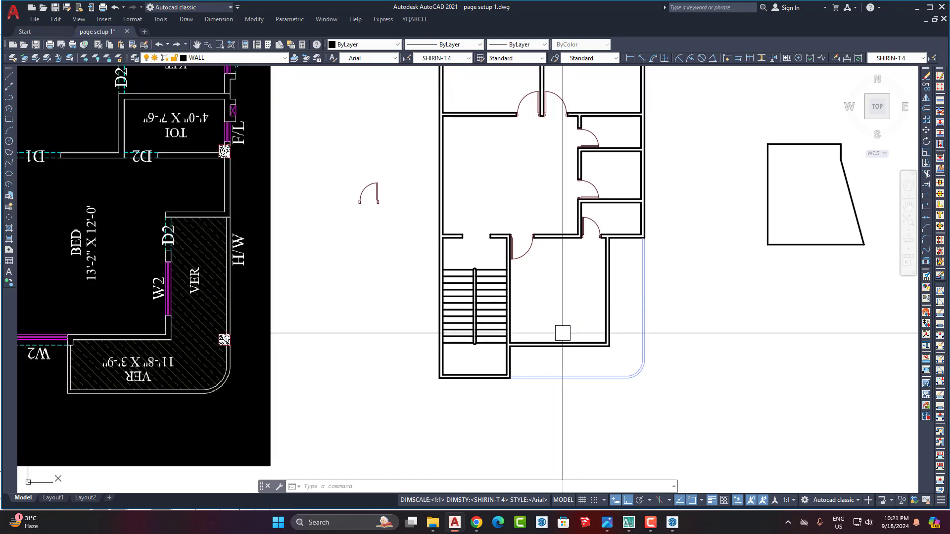
{"action": "scroll", "coordinate": [574, 297], "scroll_direction": "up", "scroll_amount": 2}
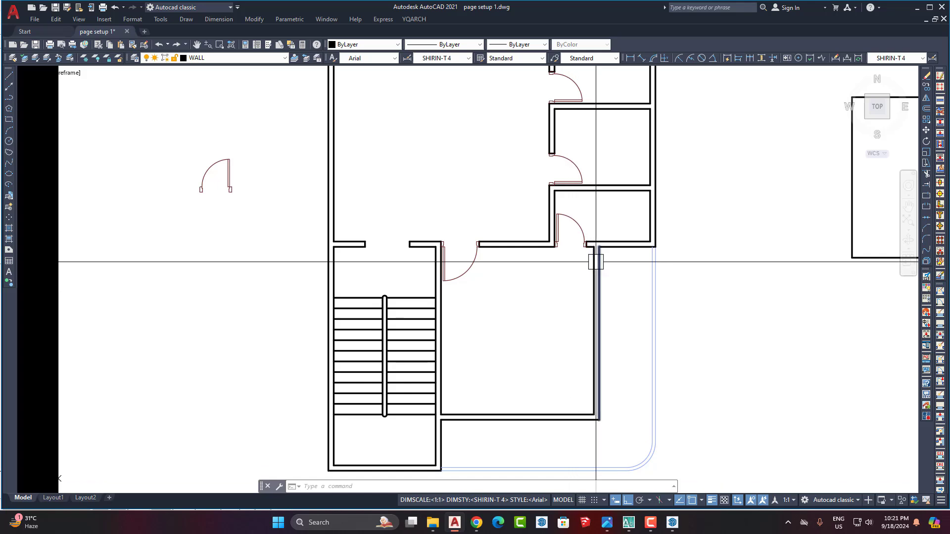
{"action": "mouse_move", "coordinate": [557, 313]}
{"action": "middle_mouse_down"}
{"action": "mouse_move", "coordinate": [553, 288]}
{"action": "mouse_move", "coordinate": [541, 304]}
{"action": "middle_mouse_up"}
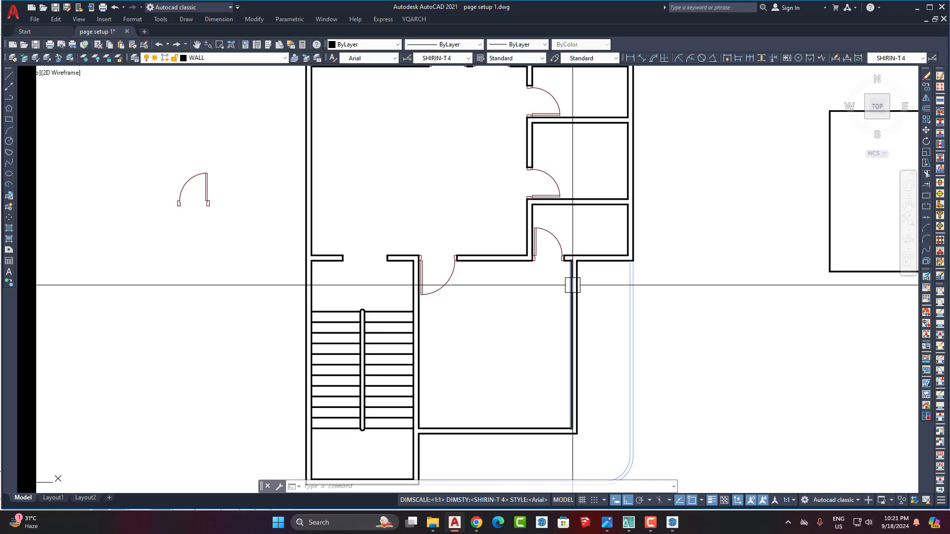
{"action": "scroll", "coordinate": [572, 284], "scroll_direction": "up", "scroll_amount": 2}
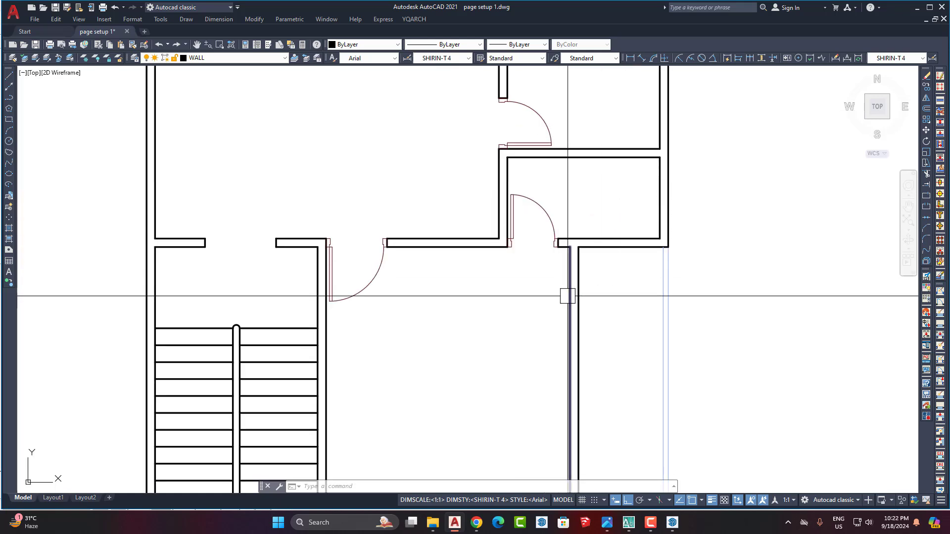
{"action": "scroll", "coordinate": [572, 278], "scroll_direction": "down", "scroll_amount": 2}
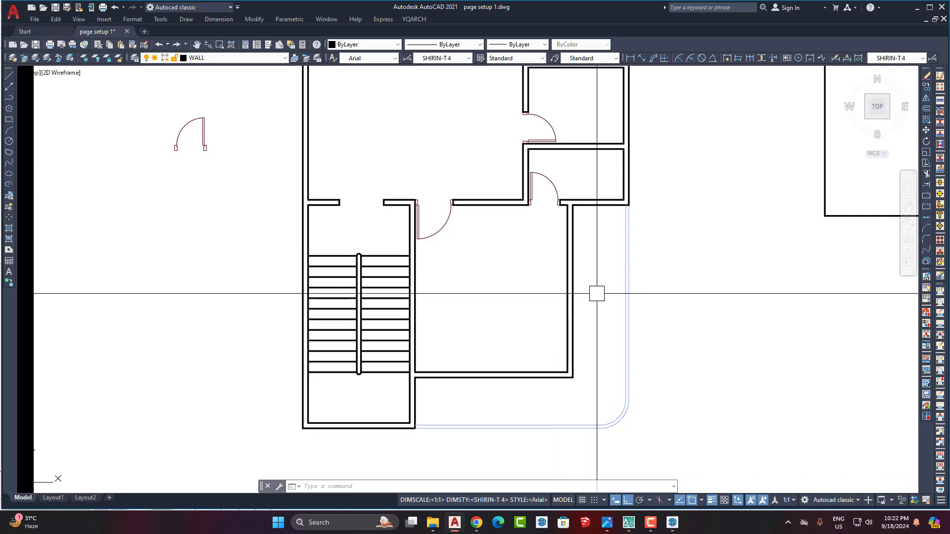
{"action": "scroll", "coordinate": [593, 203], "scroll_direction": "up", "scroll_amount": 2}
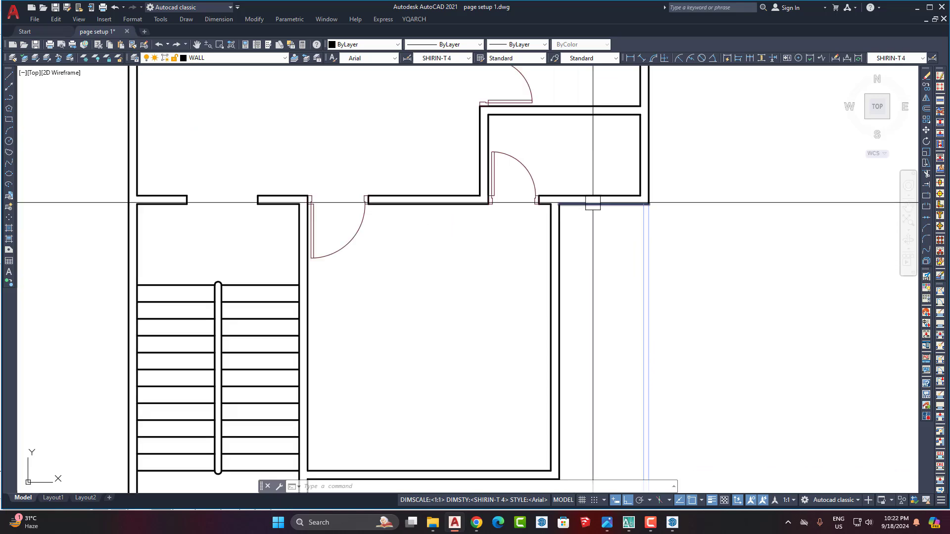
{"action": "scroll", "coordinate": [574, 275], "scroll_direction": "down", "scroll_amount": 2}
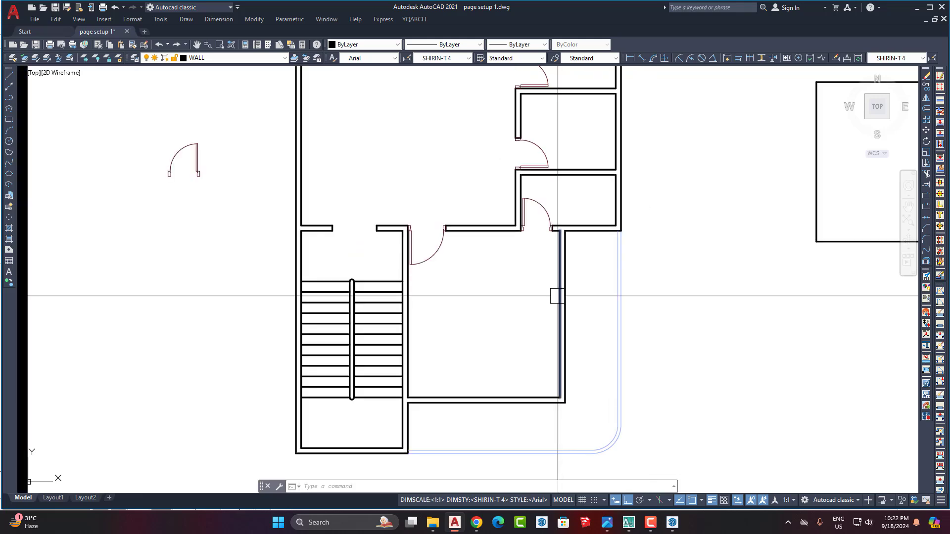
{"action": "scroll", "coordinate": [498, 313], "scroll_direction": "down", "scroll_amount": 4}
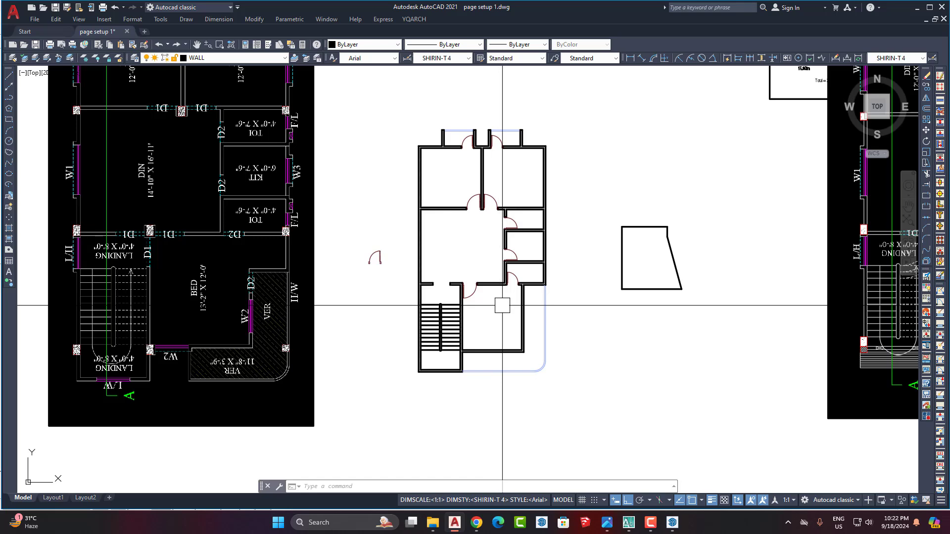
{"action": "scroll", "coordinate": [502, 305], "scroll_direction": "up", "scroll_amount": 2}
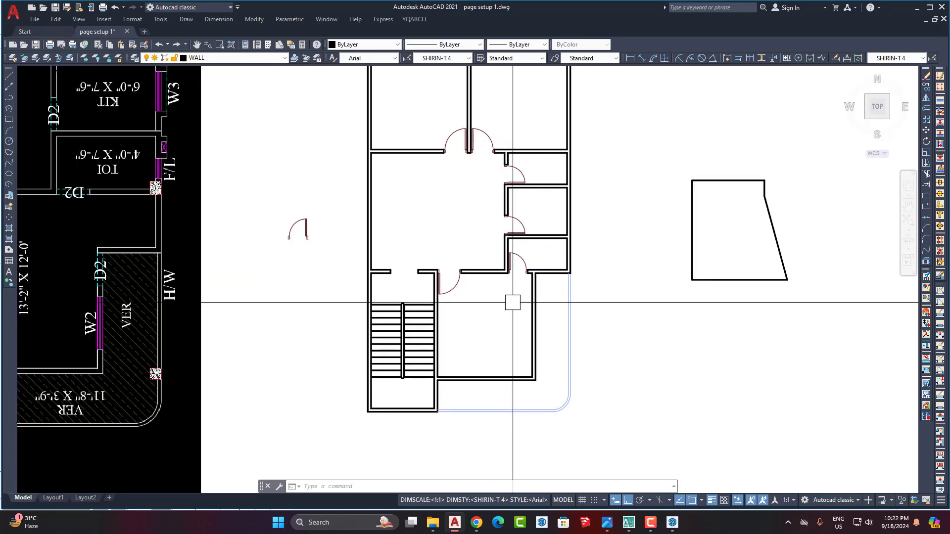
{"action": "scroll", "coordinate": [562, 314], "scroll_direction": "down", "scroll_amount": 2}
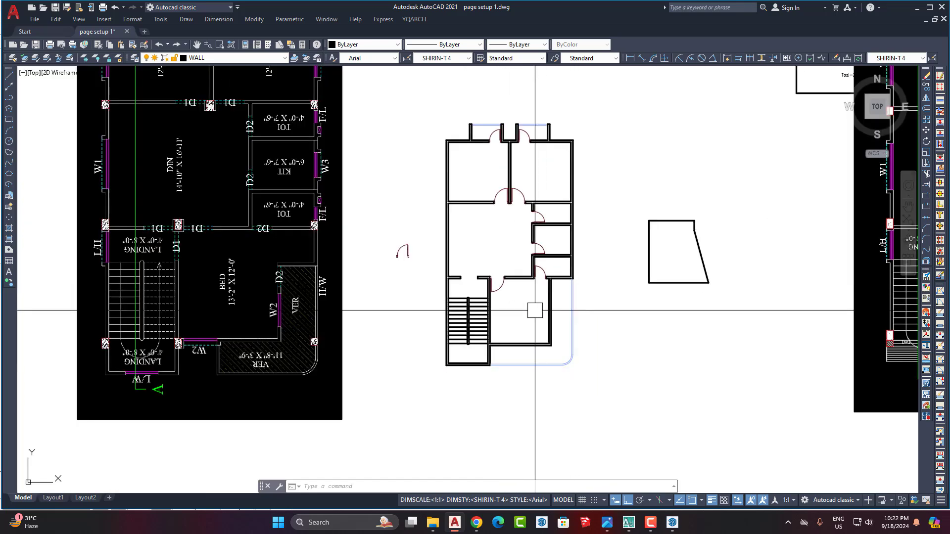
{"action": "scroll", "coordinate": [522, 318], "scroll_direction": "up", "scroll_amount": 4}
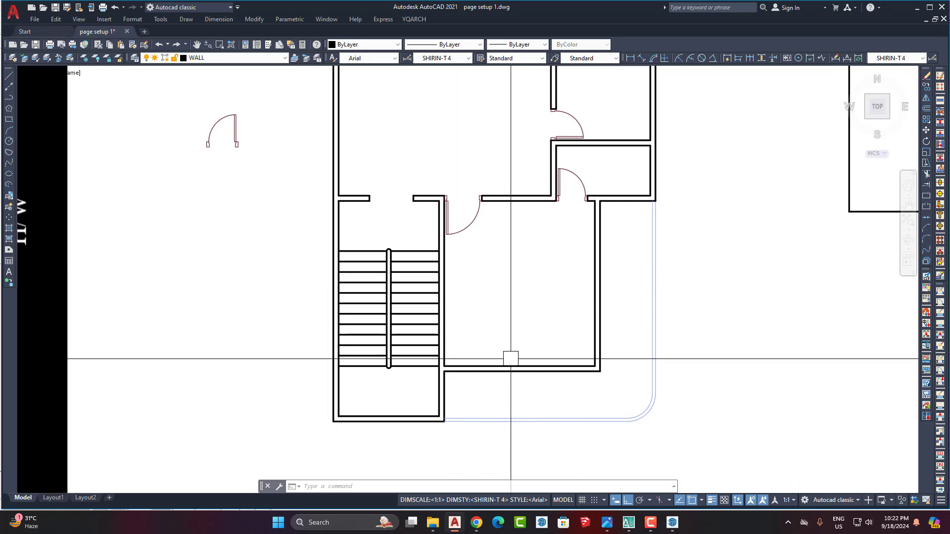
{"action": "scroll", "coordinate": [537, 318], "scroll_direction": "down", "scroll_amount": 2}
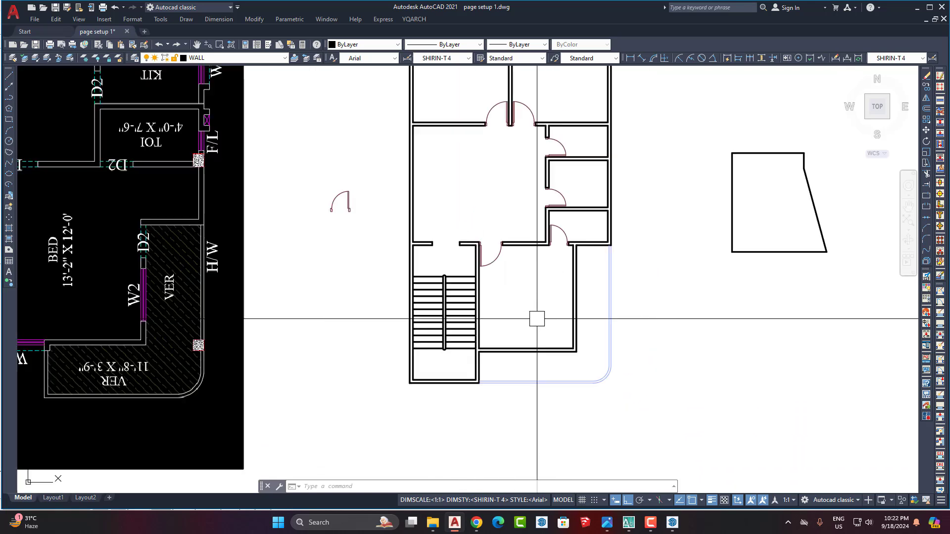
{"action": "middle_click_drag", "start_coordinate": [533, 295], "coordinate": [551, 324]}
{"action": "scroll", "coordinate": [565, 342], "scroll_direction": "down", "scroll_amount": 2}
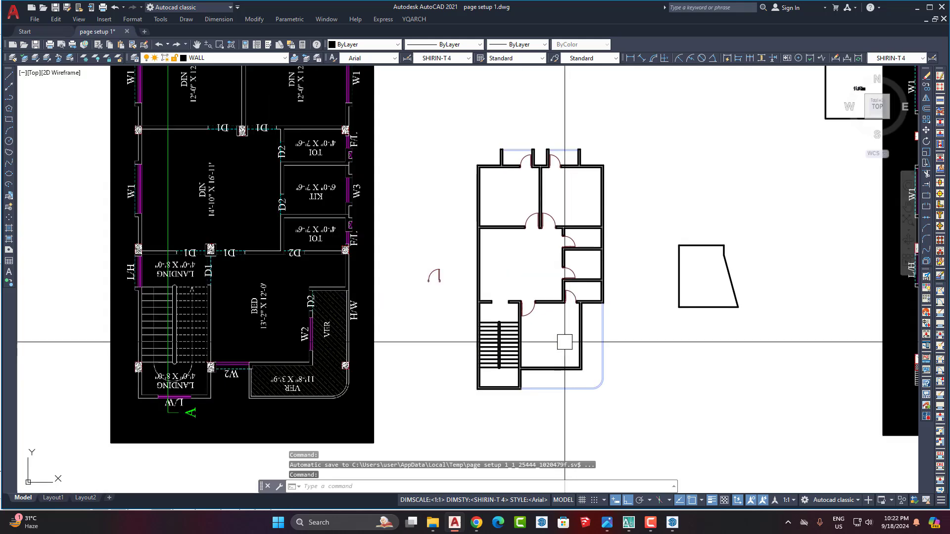
{"action": "scroll", "coordinate": [557, 173], "scroll_direction": "up", "scroll_amount": 8}
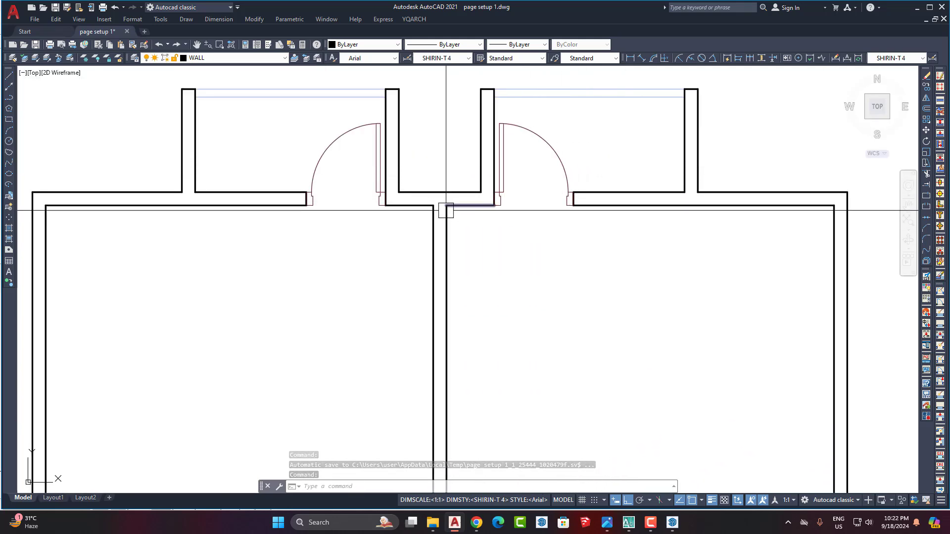
{"action": "left_click", "coordinate": [630, 58]}
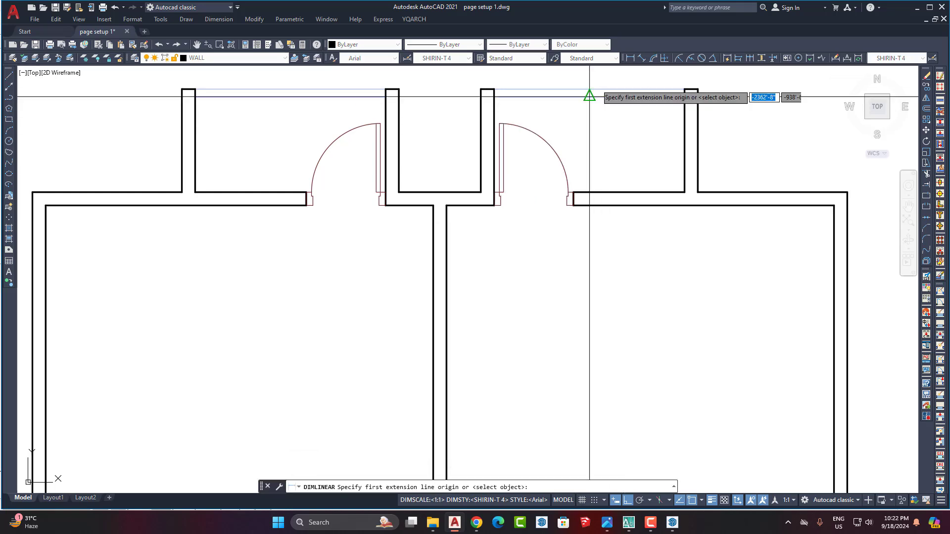
{"action": "left_click", "coordinate": [494, 205]}
{"action": "scroll", "coordinate": [492, 303], "scroll_direction": "down", "scroll_amount": 5}
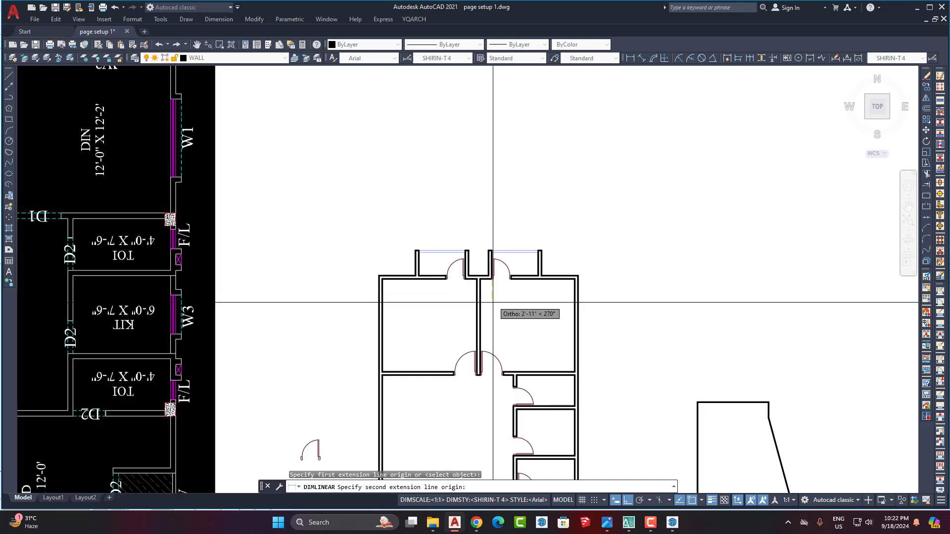
{"action": "scroll", "coordinate": [493, 302], "scroll_direction": "up", "scroll_amount": 2}
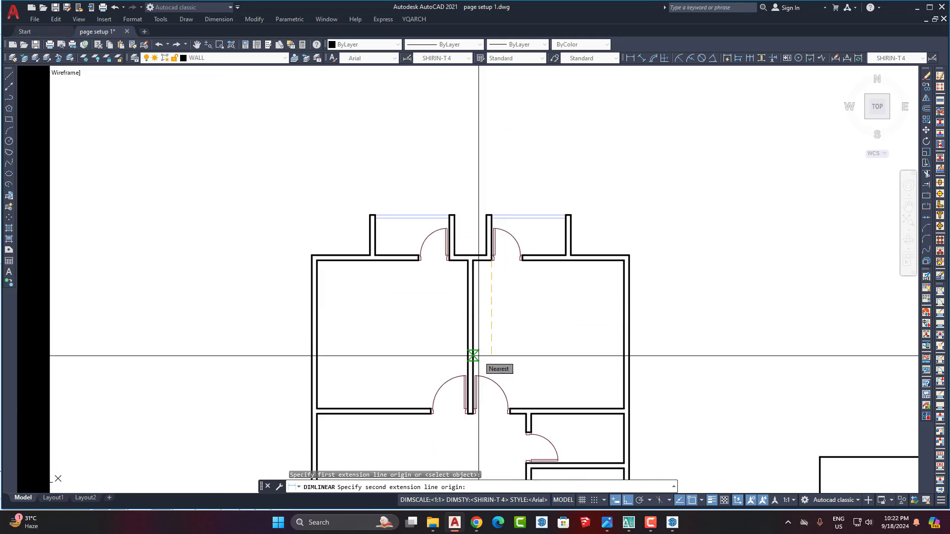
{"action": "scroll", "coordinate": [473, 355], "scroll_direction": "up", "scroll_amount": 4}
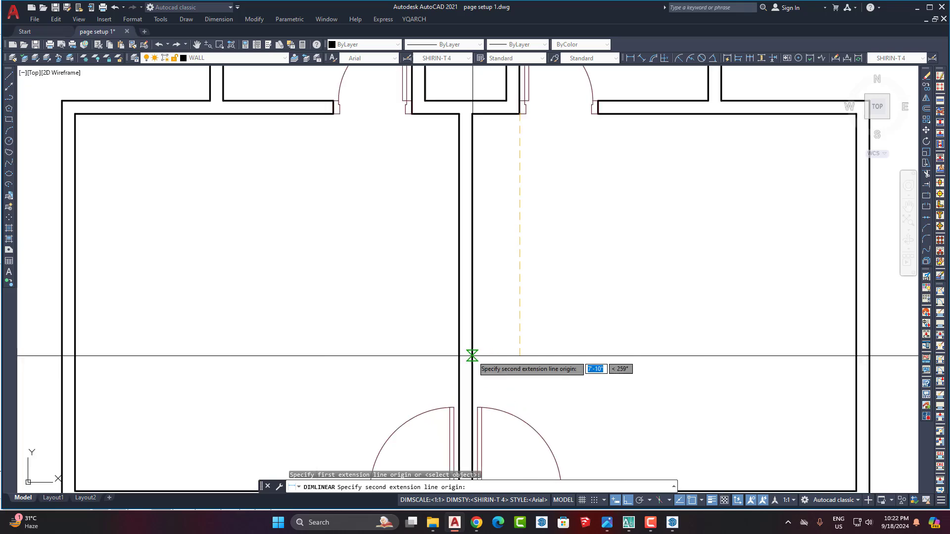
{"action": "key", "text": "Escape"}
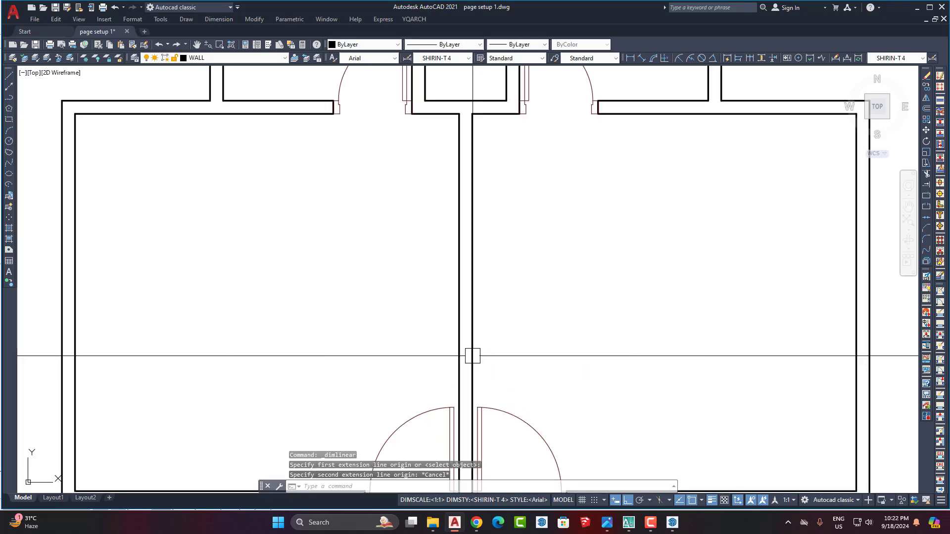
{"action": "scroll", "coordinate": [495, 297], "scroll_direction": "down", "scroll_amount": 4}
{"action": "scroll", "coordinate": [546, 245], "scroll_direction": "down", "scroll_amount": 4}
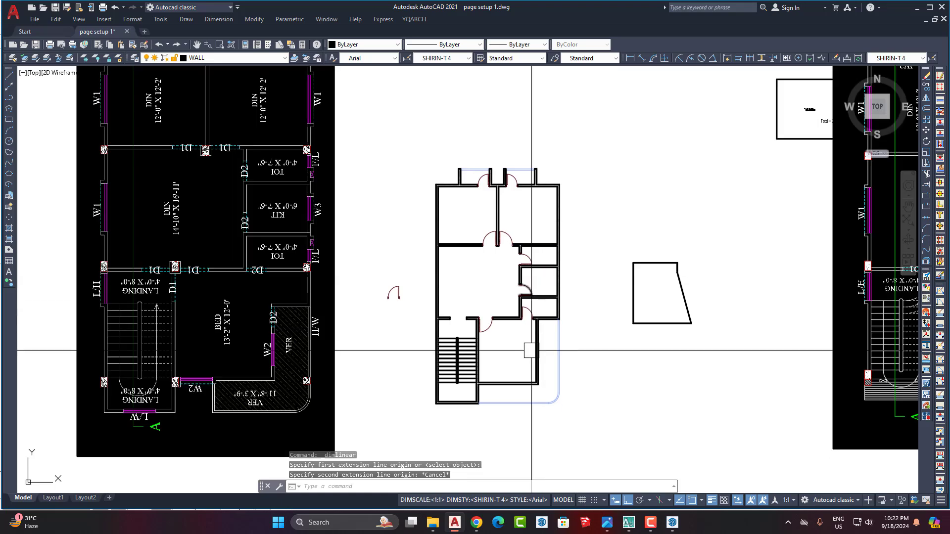
{"action": "scroll", "coordinate": [513, 349], "scroll_direction": "up", "scroll_amount": 6}
{"action": "type", "text": "o"}
{"action": "key", "text": "Return"}
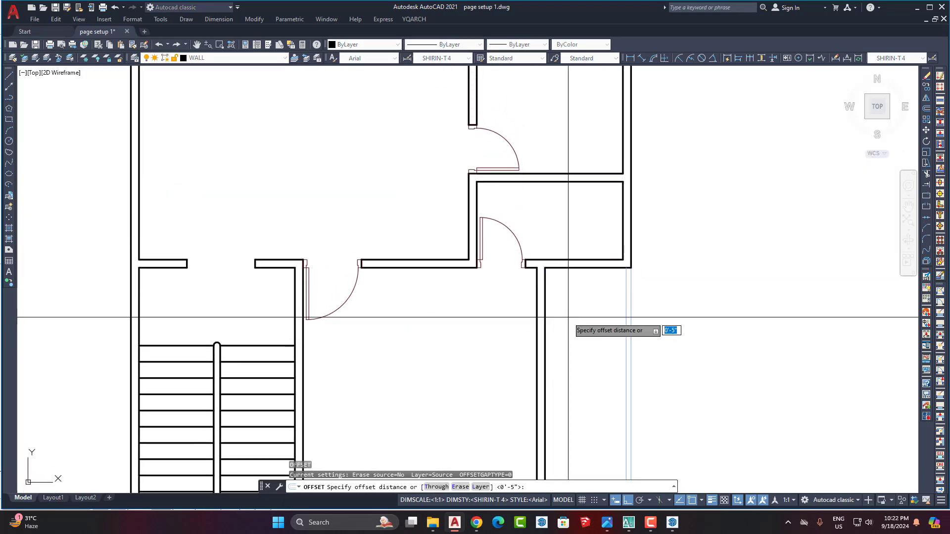
{"action": "key", "text": "Return"}
{"action": "scroll", "coordinate": [584, 322], "scroll_direction": "down", "scroll_amount": 3}
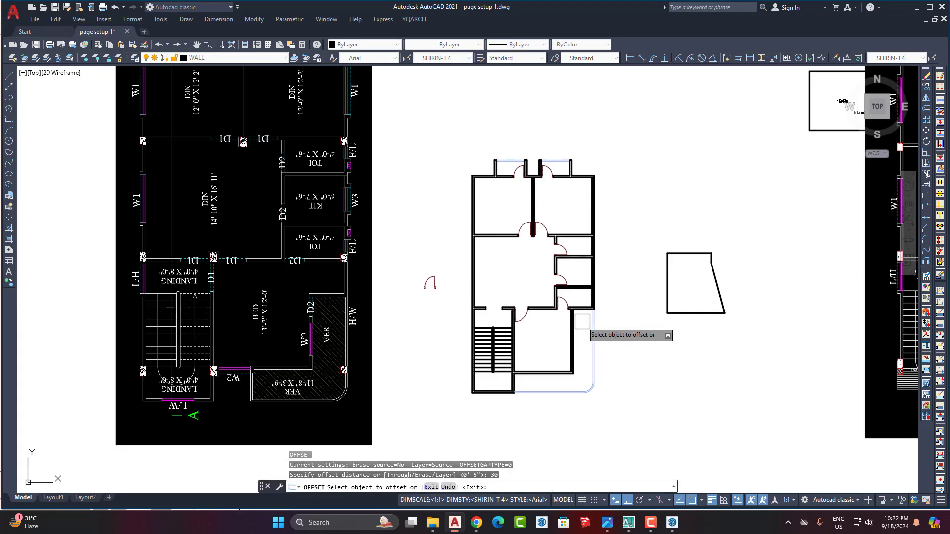
{"action": "key", "text": "Escape"}
{"action": "scroll", "coordinate": [328, 262], "scroll_direction": "up", "scroll_amount": 3}
{"action": "middle_click_drag", "start_coordinate": [268, 434], "coordinate": [247, 302]}
{"action": "scroll", "coordinate": [510, 262], "scroll_direction": "down", "scroll_amount": 3}
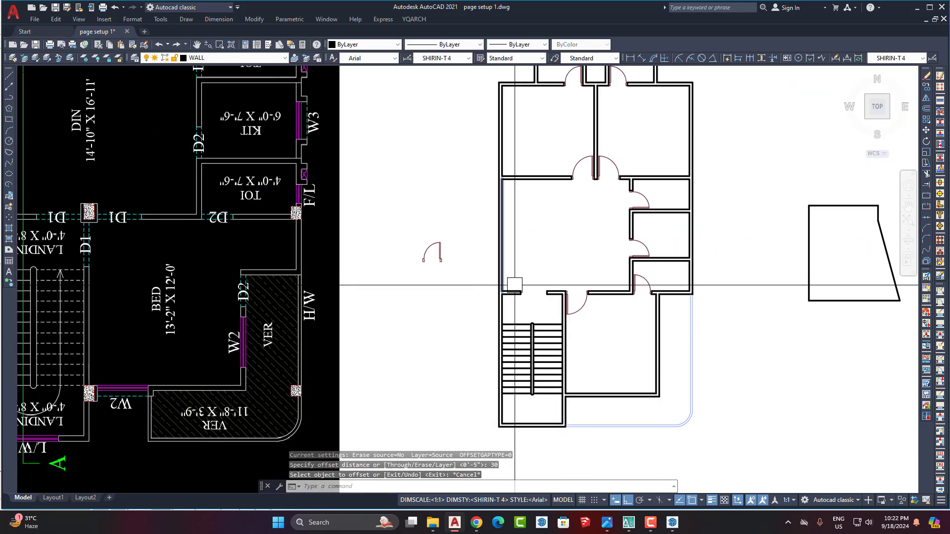
{"action": "scroll", "coordinate": [509, 260], "scroll_direction": "up", "scroll_amount": 5}
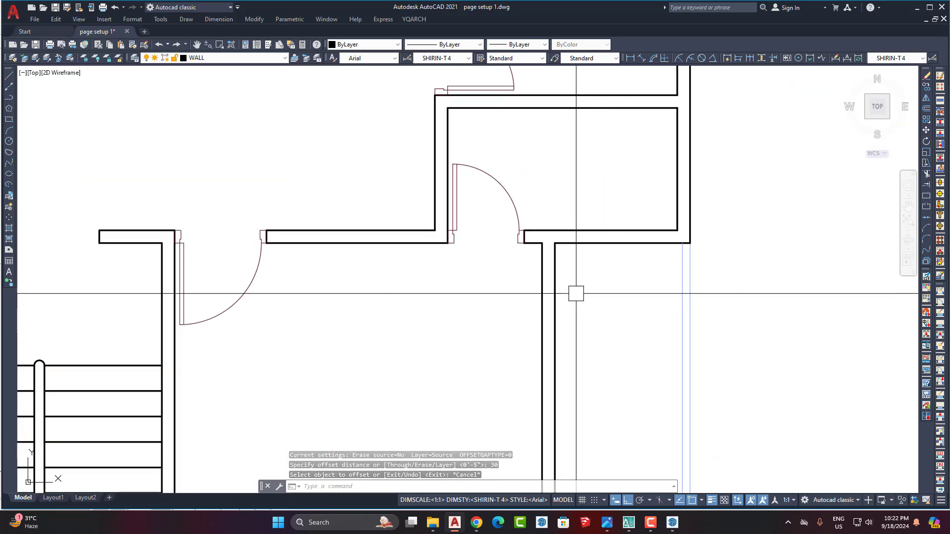
{"action": "key", "text": "Return"}
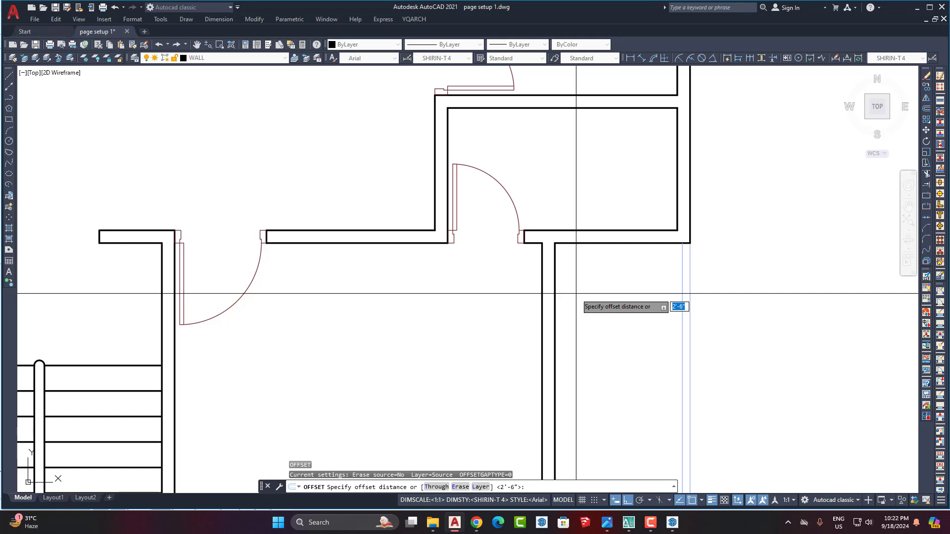
{"action": "key", "text": "Escape"}
Offset the lower toilet's bottom wall line 12 inches downward and extend the copy across the bedroom's right wall.
{"action": "type", "text": "o"}
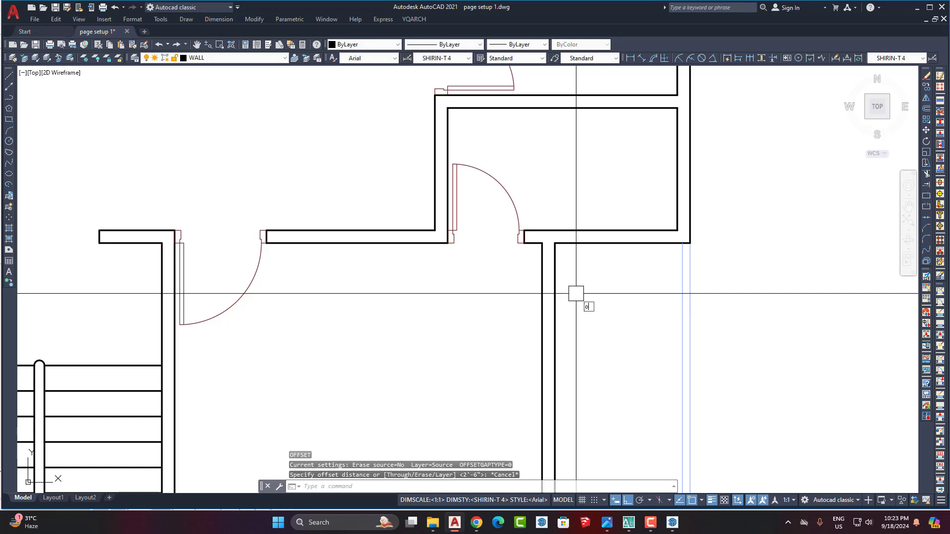
{"action": "key", "text": "Return"}
{"action": "type", "text": "12"}
{"action": "key", "text": "Return"}
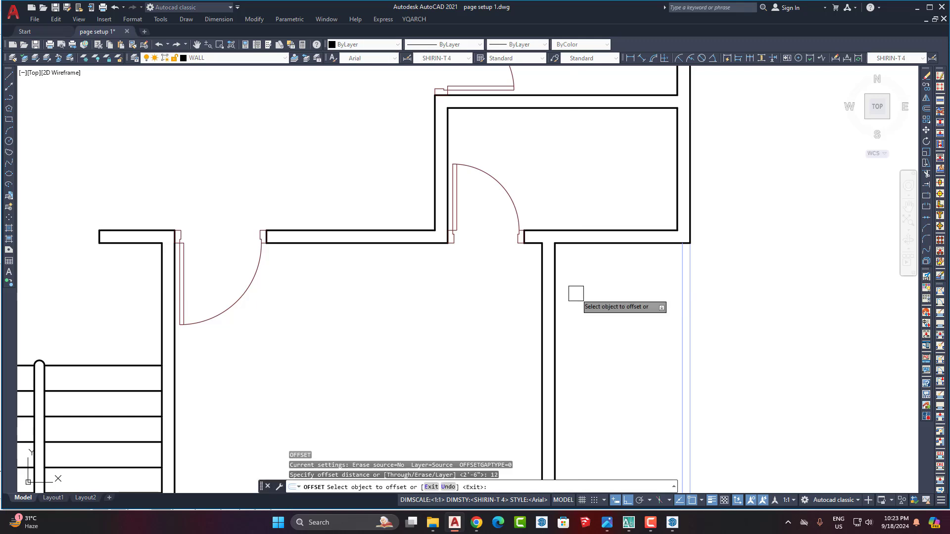
{"action": "left_click", "coordinate": [576, 245]}
{"action": "left_click", "coordinate": [586, 326]}
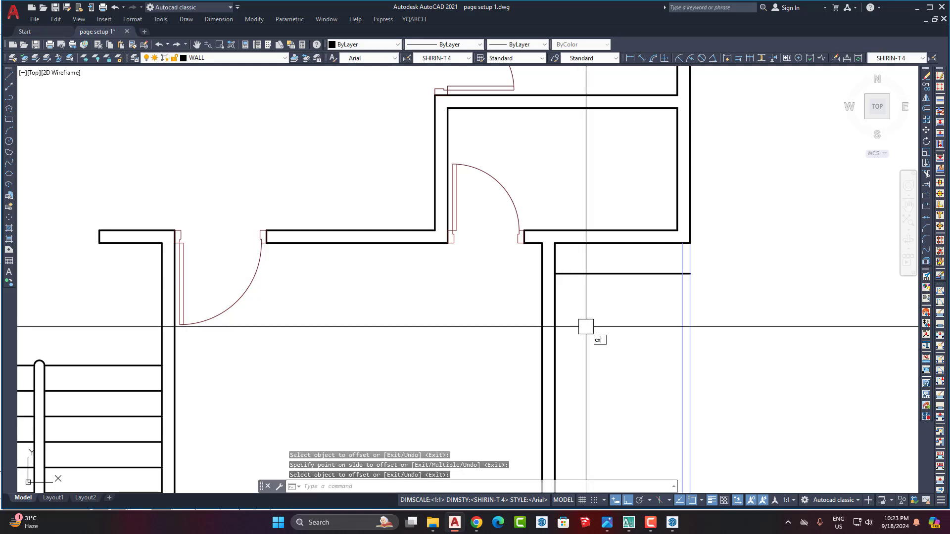
{"action": "type", "text": "ex"}
{"action": "key", "text": "Return"}
{"action": "scroll", "coordinate": [527, 278], "scroll_direction": "up", "scroll_amount": 2}
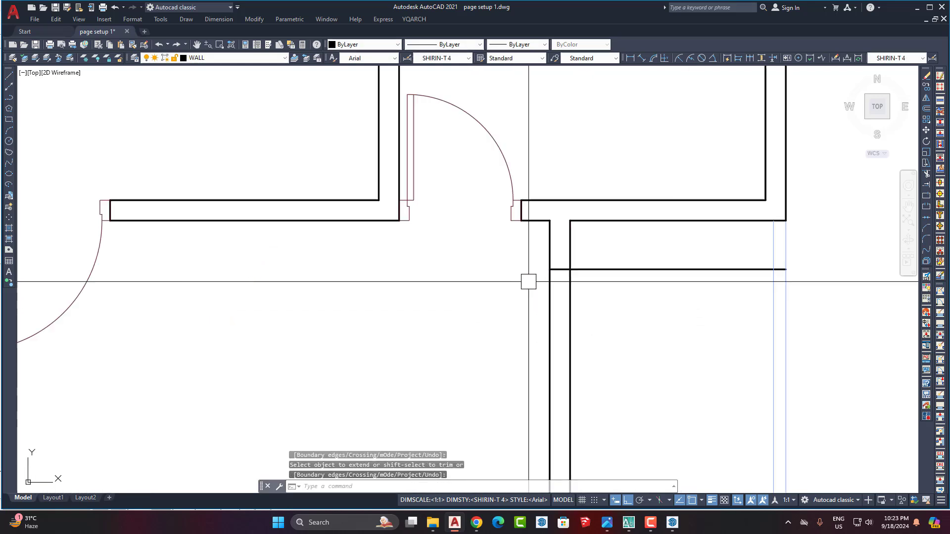
{"action": "scroll", "coordinate": [661, 304], "scroll_direction": "up", "scroll_amount": 2}
{"action": "scroll", "coordinate": [560, 299], "scroll_direction": "down", "scroll_amount": 3}
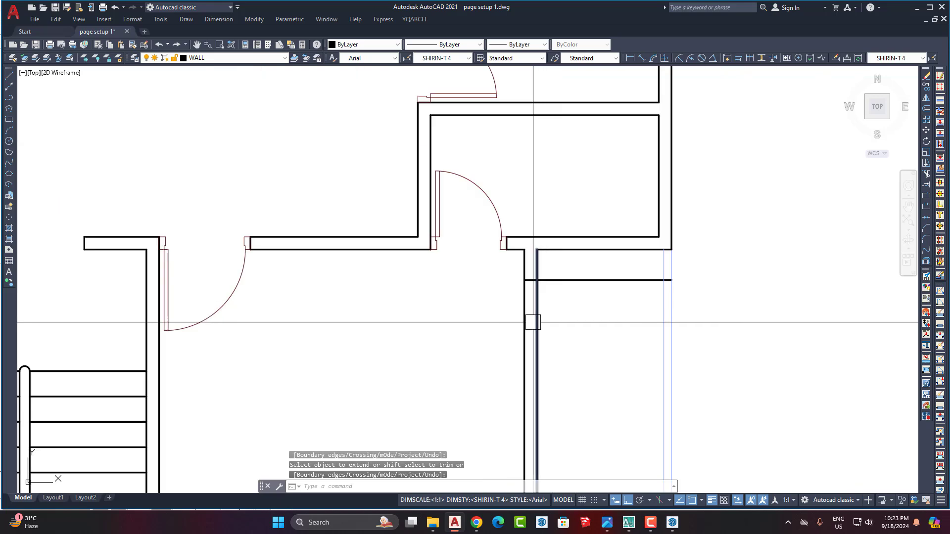
Examine the upper end of the bedroom's right wall around the offset line and the neighbouring toilet door.
{"action": "middle_click_drag", "start_coordinate": [527, 322], "coordinate": [545, 262]}
{"action": "middle_click_drag", "start_coordinate": [508, 313], "coordinate": [510, 314]}
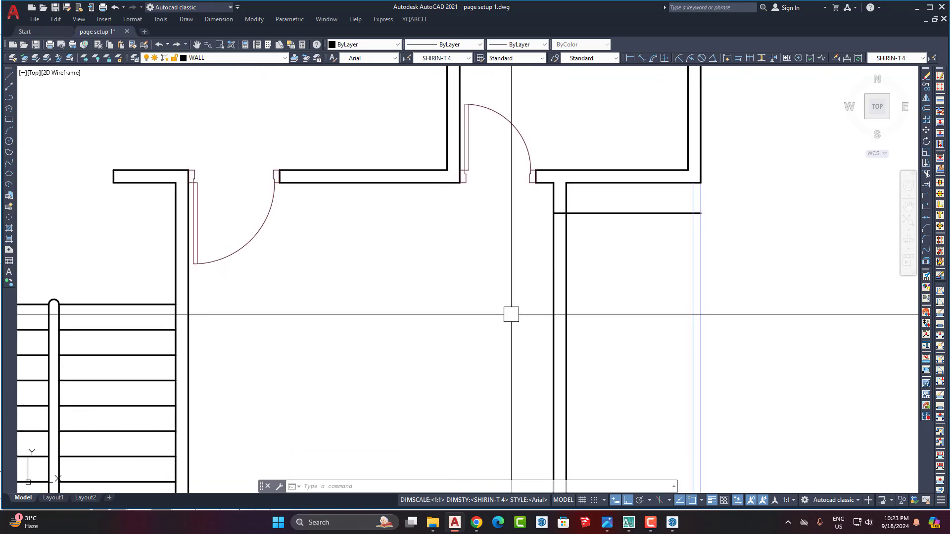
{"action": "scroll", "coordinate": [511, 314], "scroll_direction": "down", "scroll_amount": 4}
{"action": "scroll", "coordinate": [560, 316], "scroll_direction": "up", "scroll_amount": 2}
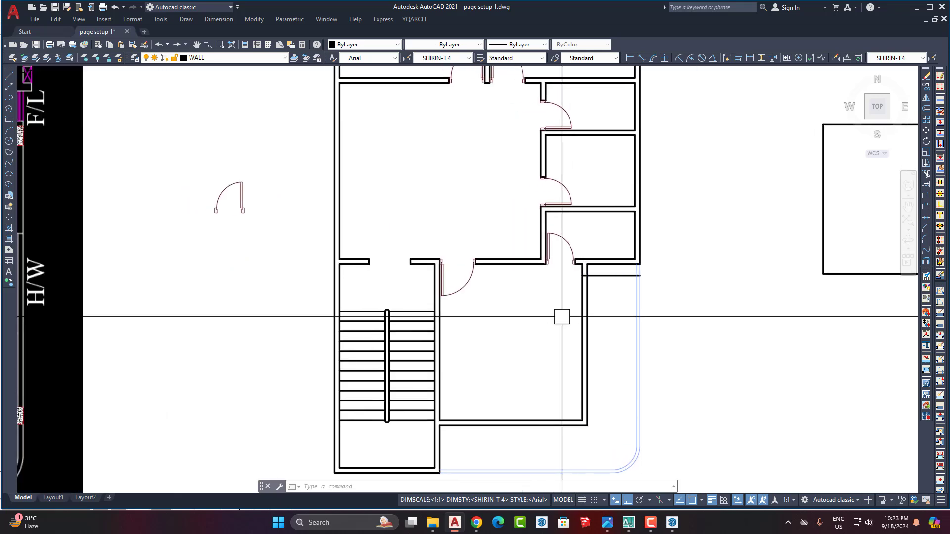
{"action": "scroll", "coordinate": [561, 304], "scroll_direction": "up", "scroll_amount": 4}
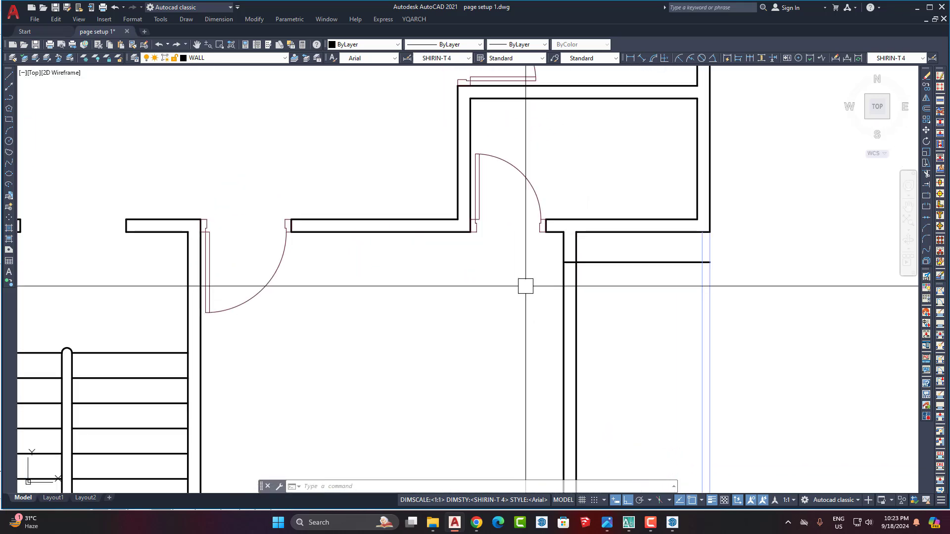
{"action": "middle_click_drag", "start_coordinate": [540, 274], "coordinate": [447, 307]}
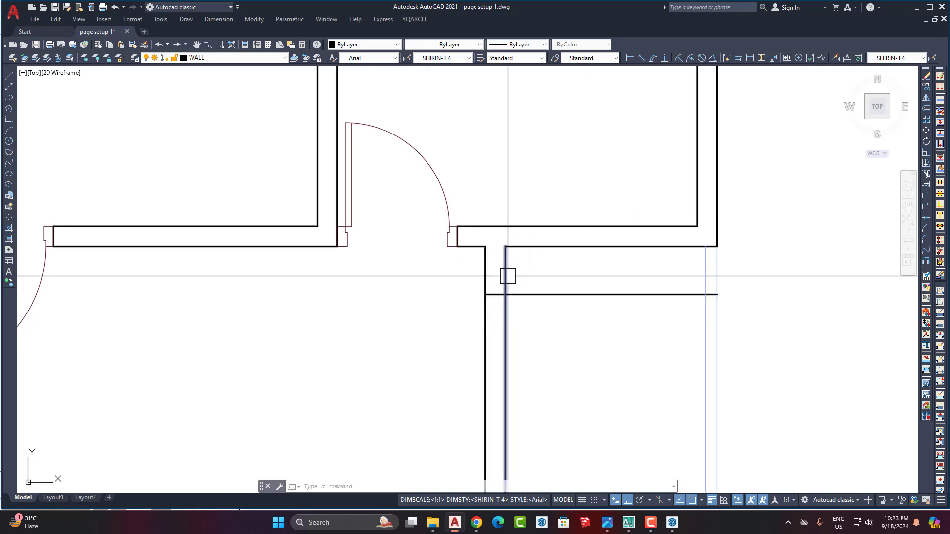
{"action": "scroll", "coordinate": [530, 341], "scroll_direction": "down", "scroll_amount": 2}
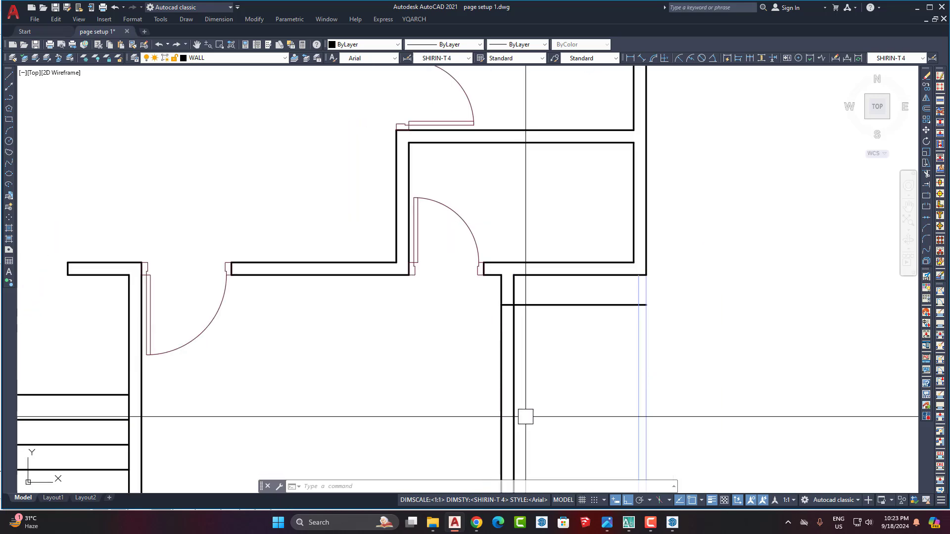
{"action": "scroll", "coordinate": [525, 312], "scroll_direction": "up", "scroll_amount": 2}
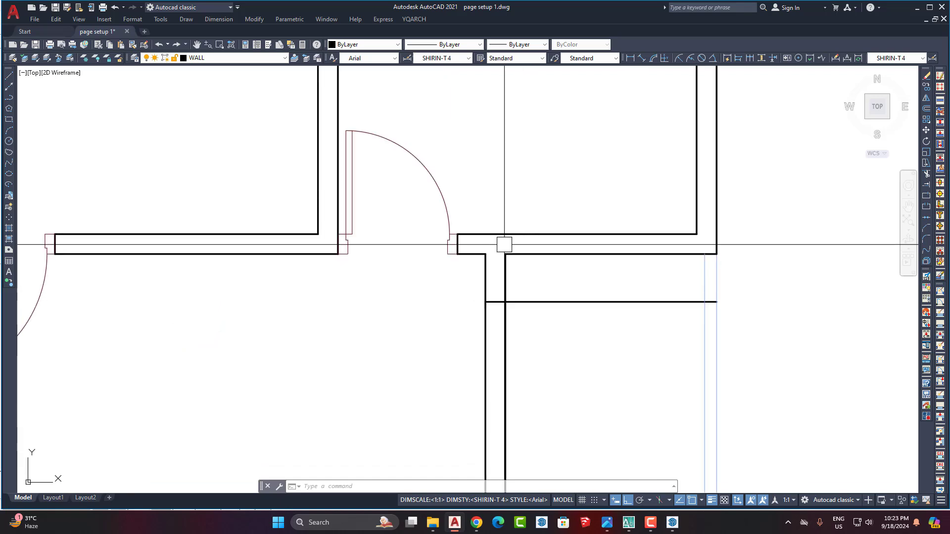
{"action": "middle_click_drag", "start_coordinate": [505, 291], "coordinate": [504, 262]}
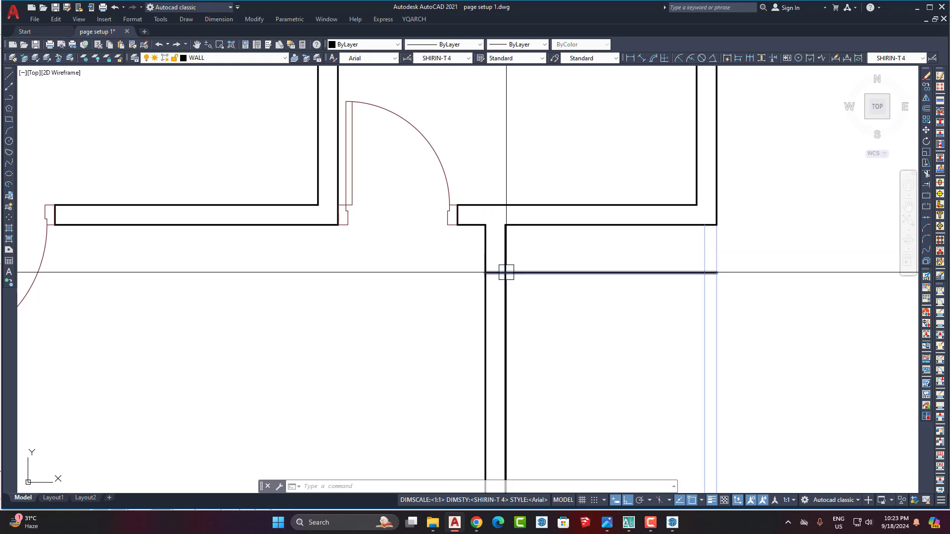
{"action": "middle_click_drag", "start_coordinate": [553, 306], "coordinate": [519, 279]}
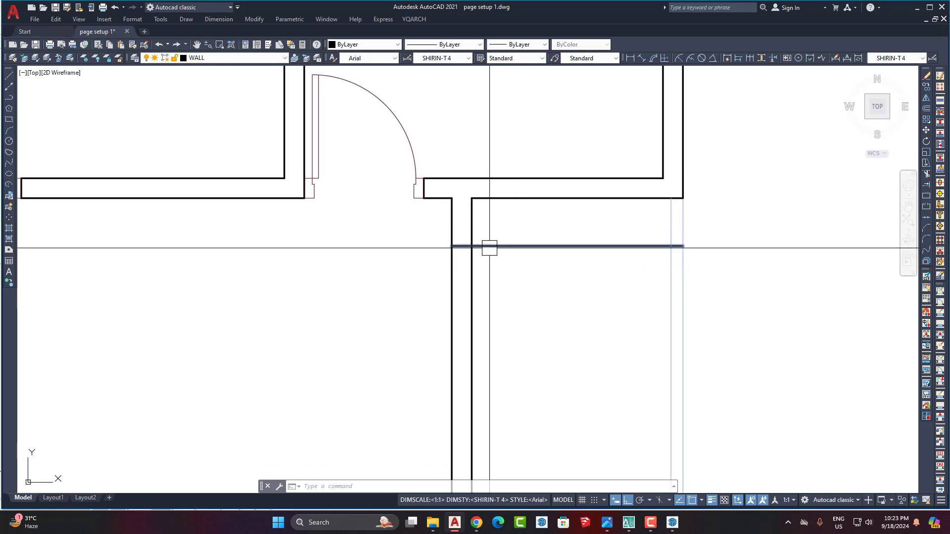
{"action": "middle_click_drag", "start_coordinate": [494, 343], "coordinate": [493, 316]}
Offset the horizontal line crossing the bedroom's right wall 30 inches downward to mark the other side of the door opening.
{"action": "type", "text": "o"}
{"action": "key", "text": "Return"}
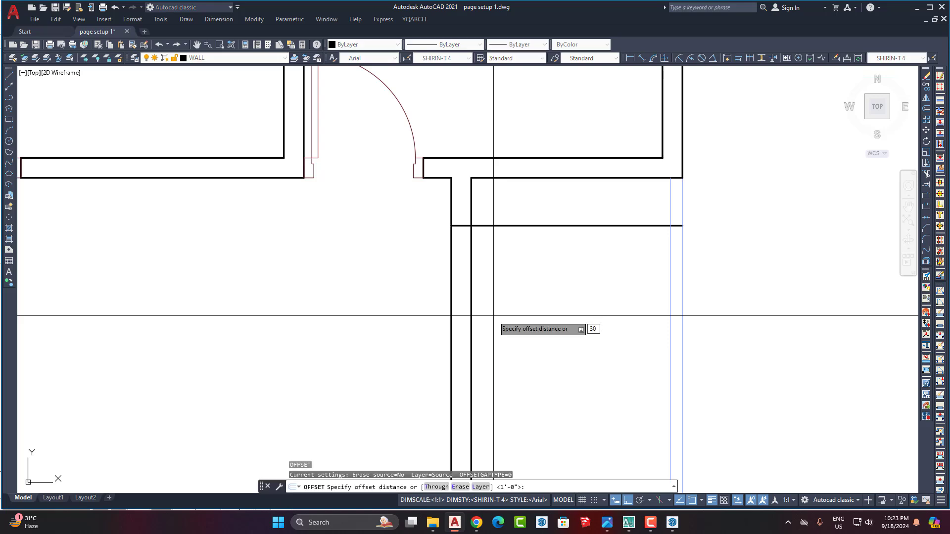
{"action": "key", "text": "Return"}
{"action": "left_click", "coordinate": [503, 225]}
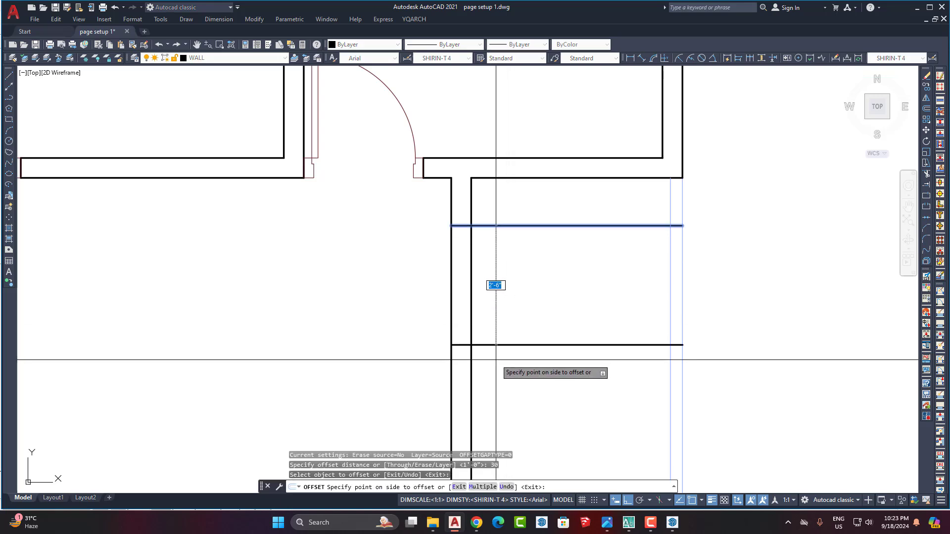
{"action": "left_click", "coordinate": [495, 321]}
{"action": "key", "text": "Return"}
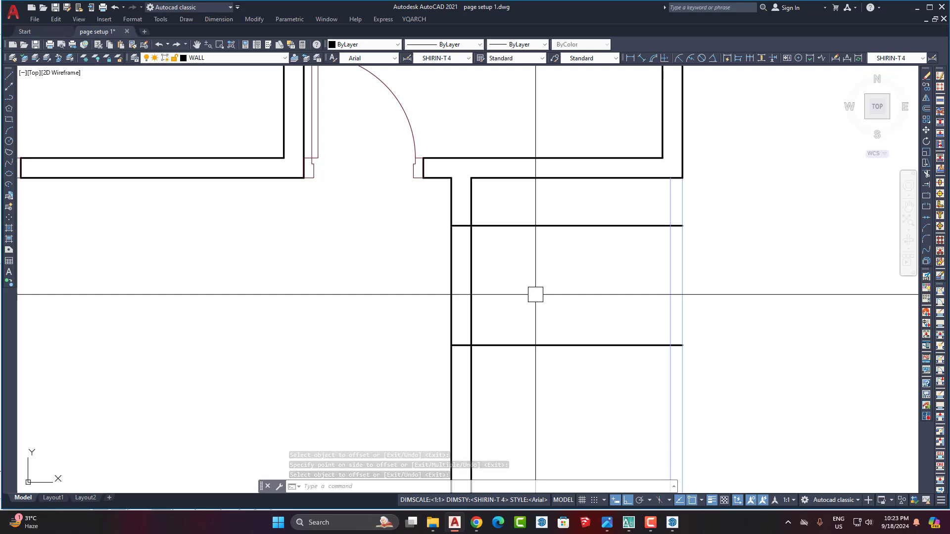
{"action": "key", "text": "Escape"}
Trim the lower bedroom's right wall between the two offset lines and cut off those lines' excess across the veranda.
{"action": "type", "text": "t"}
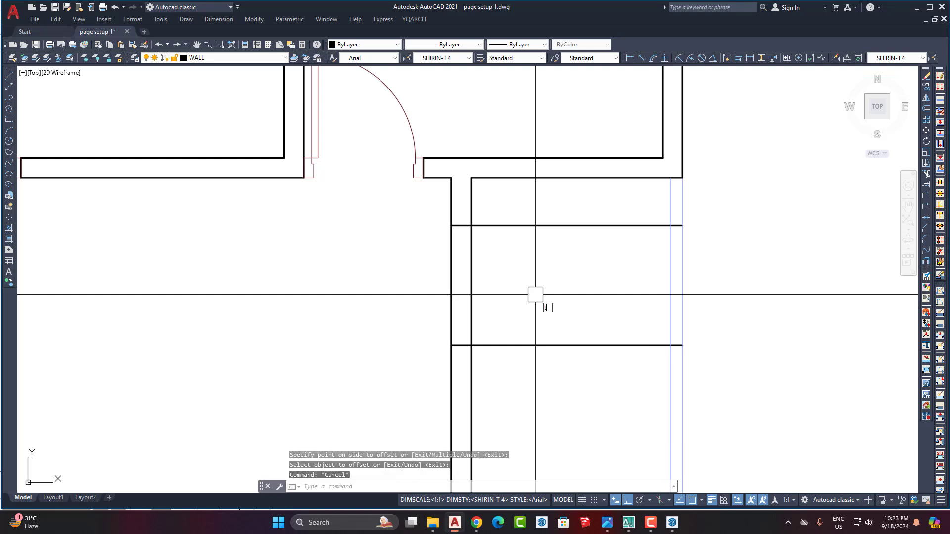
{"action": "type", "text": "r"}
{"action": "key", "text": "Return"}
{"action": "left_click_drag", "start_coordinate": [565, 291], "coordinate": [411, 299]}
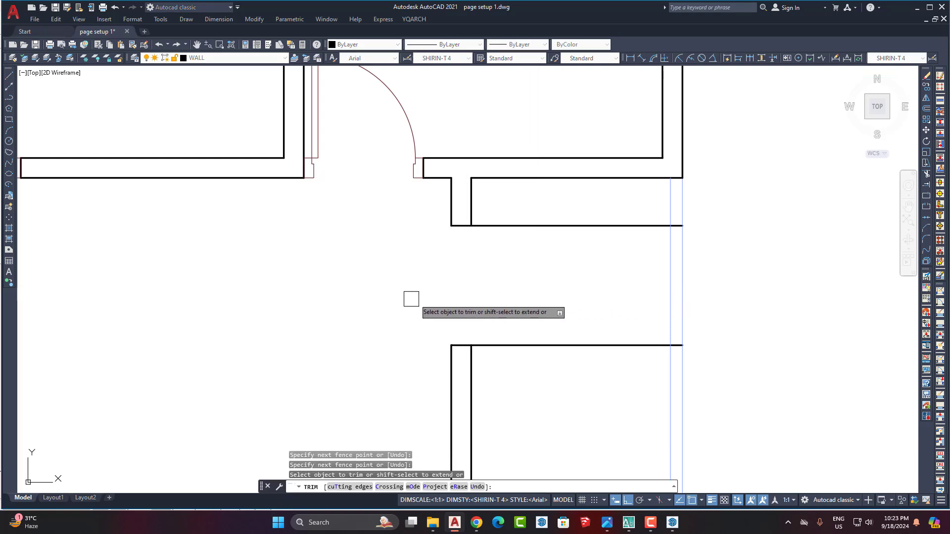
{"action": "left_click", "coordinate": [527, 226]}
{"action": "left_click", "coordinate": [523, 346]}
{"action": "scroll", "coordinate": [588, 274], "scroll_direction": "down", "scroll_amount": 2}
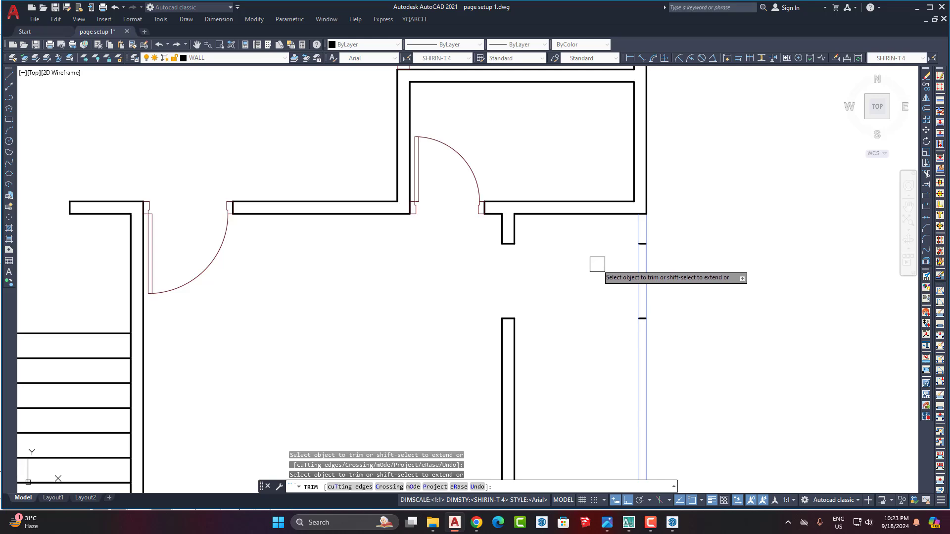
{"action": "key", "text": "Return"}
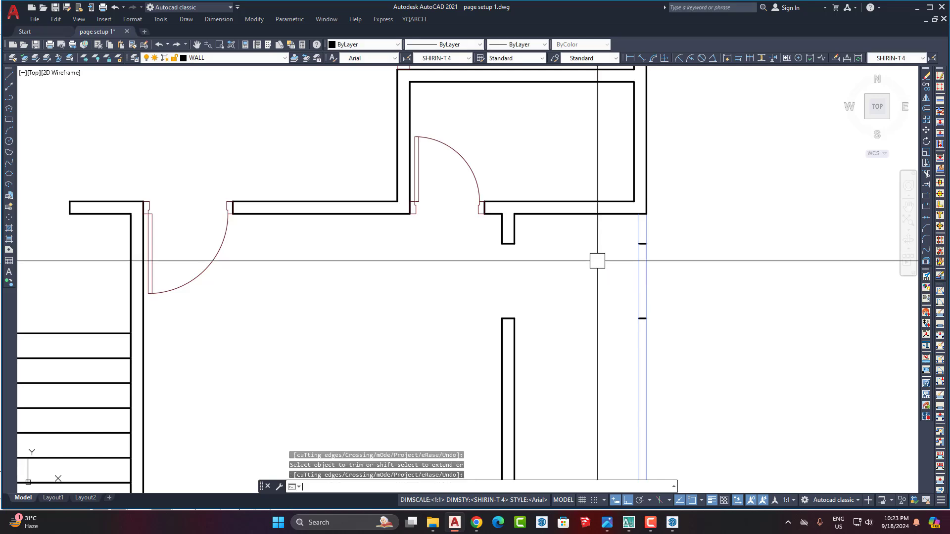
Erase the two short line remnants left on the veranda's outer edge.
{"action": "left_click", "coordinate": [608, 235]}
{"action": "left_click", "coordinate": [682, 356]}
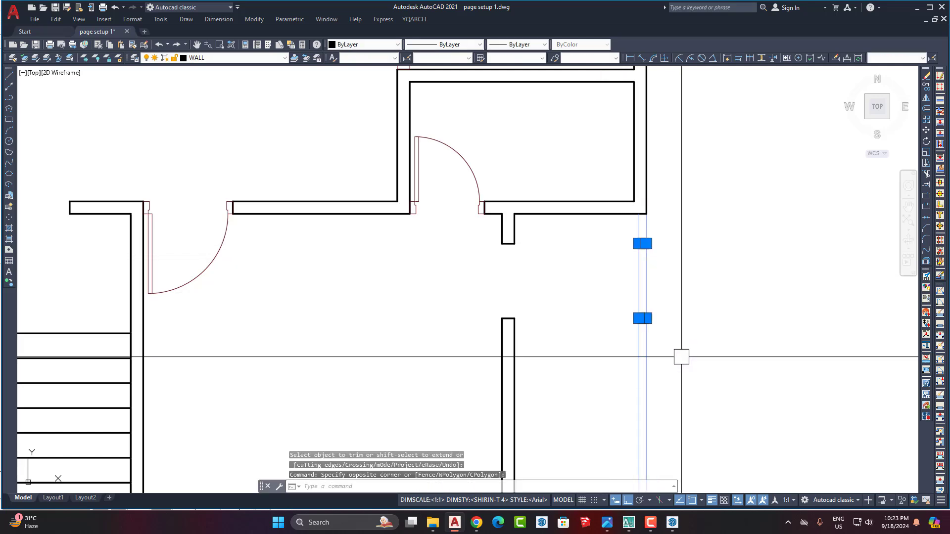
{"action": "key", "text": "Delete"}
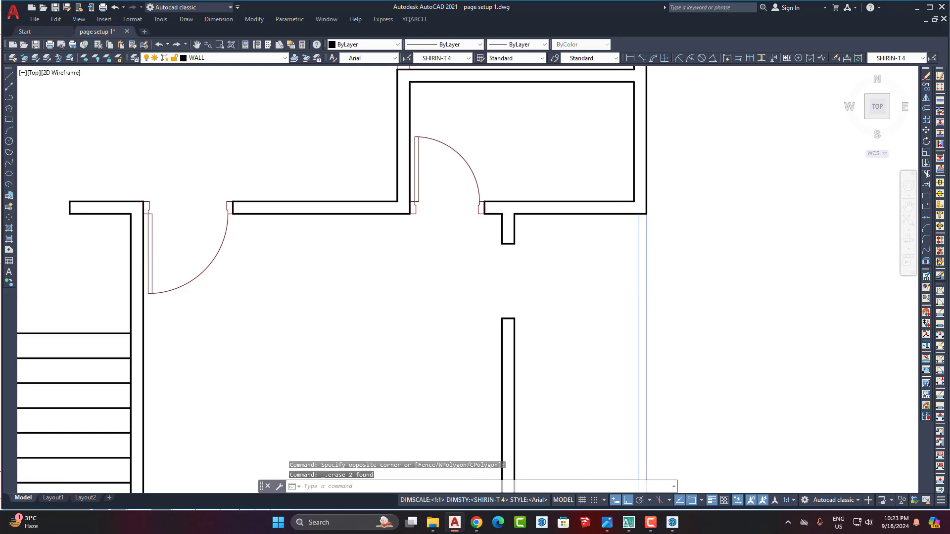
Copy the lower toilet's door straight down about 5'-11" into the bedroom.
{"action": "scroll", "coordinate": [569, 265], "scroll_direction": "down", "scroll_amount": 2}
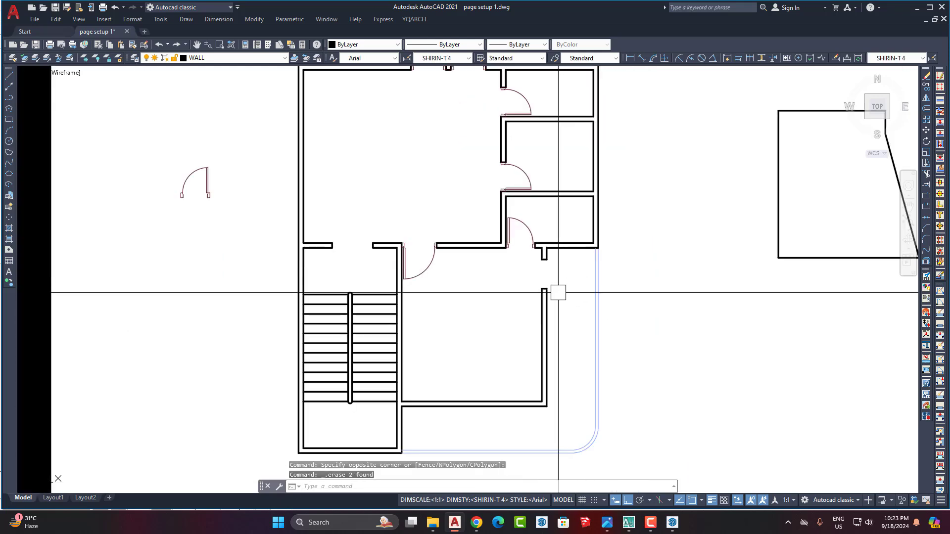
{"action": "scroll", "coordinate": [545, 287], "scroll_direction": "down", "scroll_amount": 4}
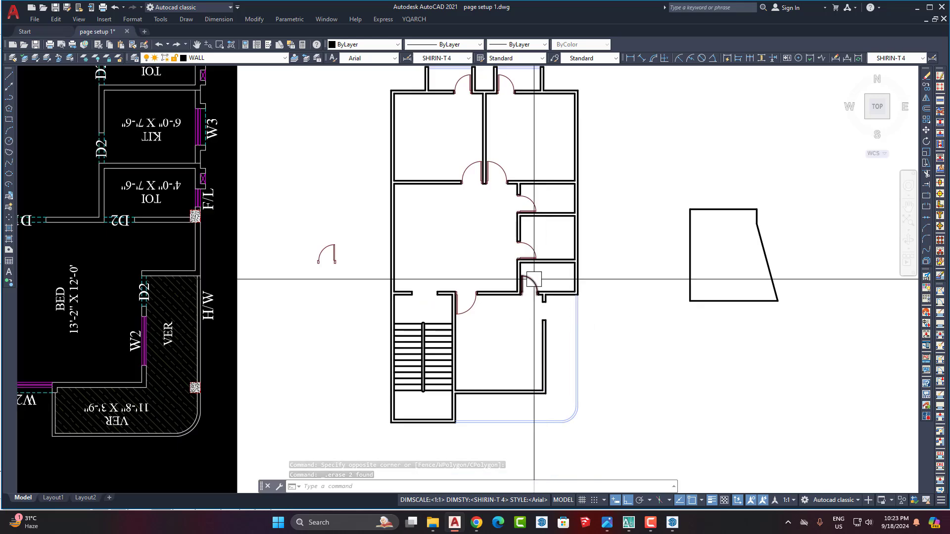
{"action": "scroll", "coordinate": [503, 169], "scroll_direction": "up", "scroll_amount": 4}
{"action": "scroll", "coordinate": [515, 335], "scroll_direction": "down", "scroll_amount": 4}
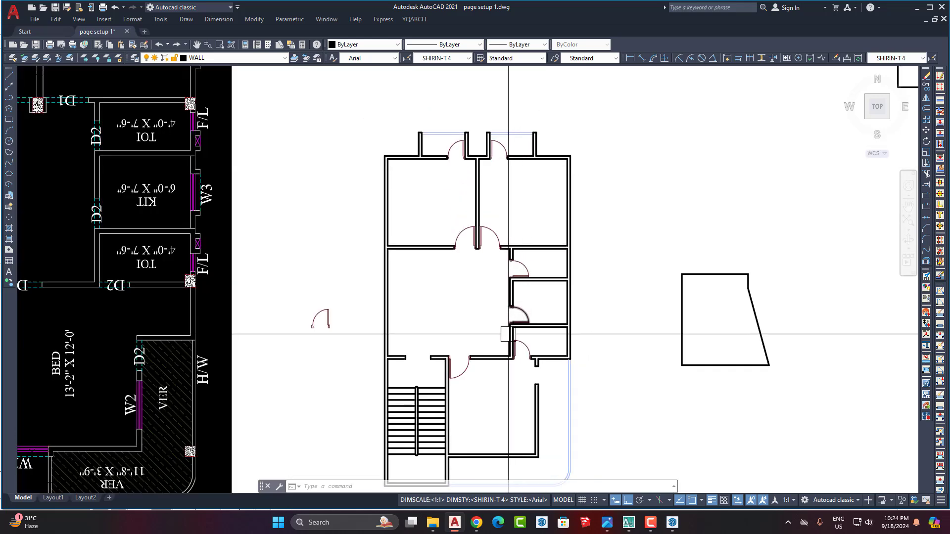
{"action": "scroll", "coordinate": [524, 346], "scroll_direction": "up", "scroll_amount": 4}
{"action": "middle_click_drag", "start_coordinate": [539, 380], "coordinate": [503, 250]}
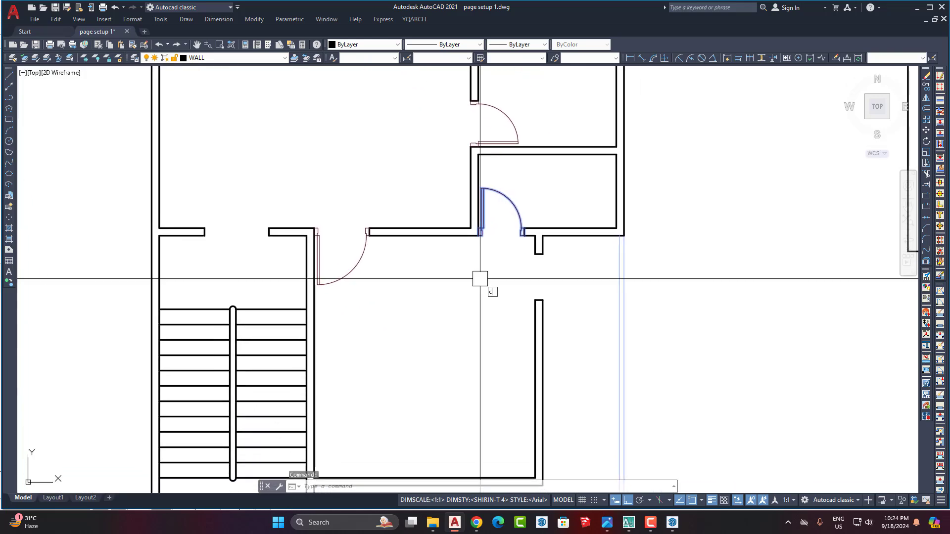
{"action": "key", "text": "Return"}
{"action": "left_click", "coordinate": [494, 242]}
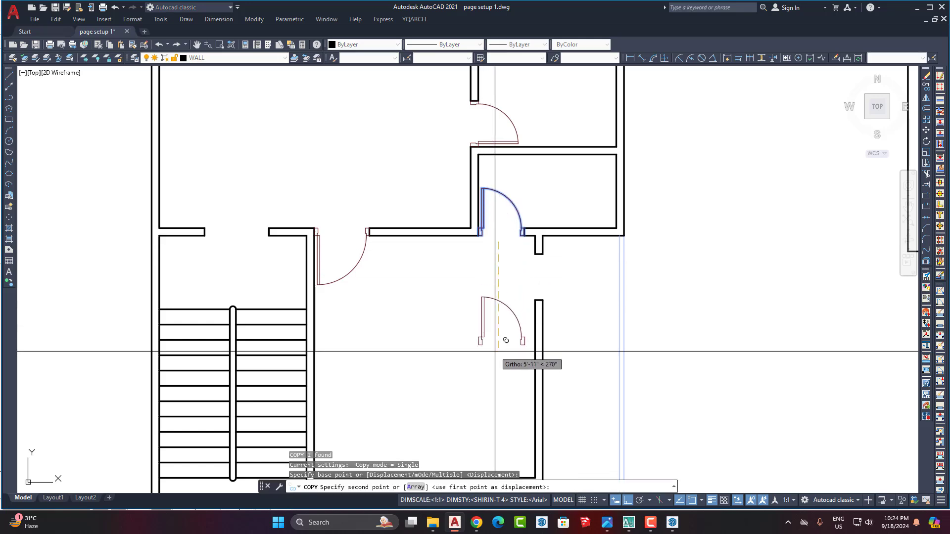
{"action": "left_click", "coordinate": [495, 353]}
Rotate the copied door 90° clockwise so its leaf lies horizontally and swings toward the veranda.
{"action": "scroll", "coordinate": [493, 357], "scroll_direction": "up", "scroll_amount": 4}
{"action": "left_click", "coordinate": [491, 360]}
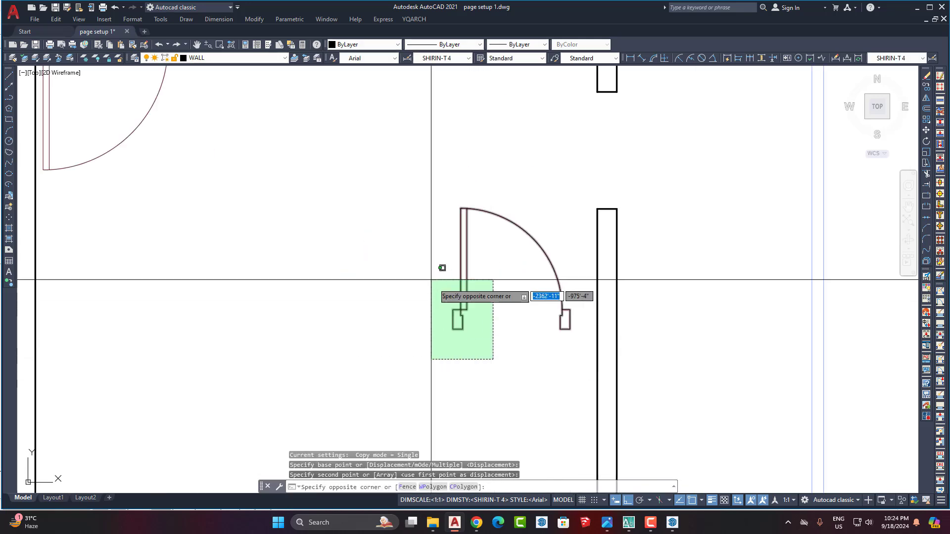
{"action": "left_click", "coordinate": [420, 298]}
{"action": "type", "text": "ro"}
{"action": "key", "text": "Return"}
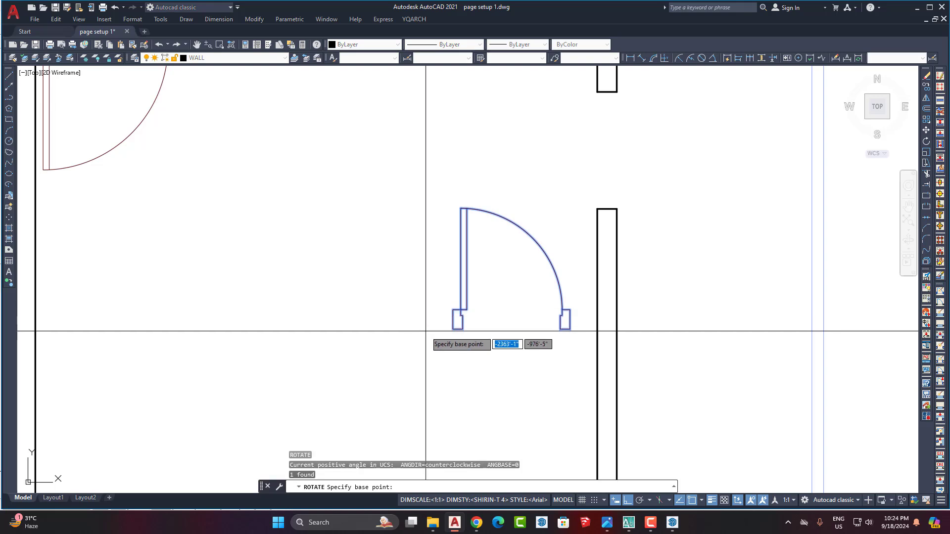
{"action": "left_click", "coordinate": [483, 251]}
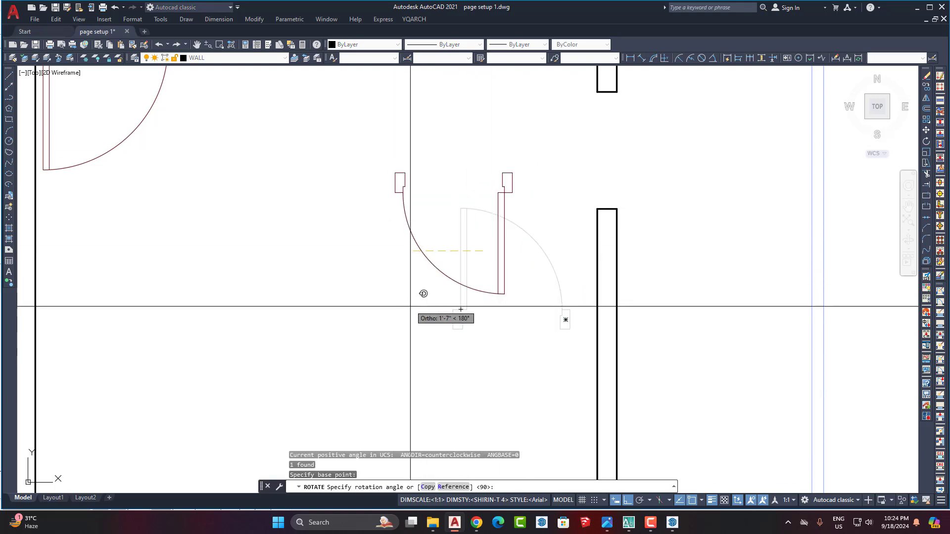
{"action": "left_click", "coordinate": [492, 353]}
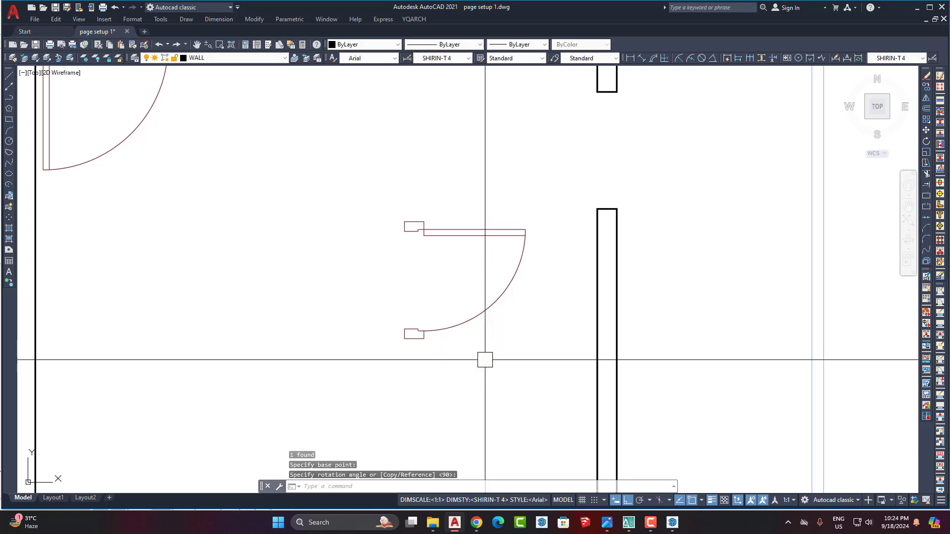
Move the rotated door by its upper jamb corner into the new opening in the bedroom's right wall.
{"action": "left_click", "coordinate": [469, 332]}
{"action": "type", "text": "M"}
{"action": "key", "text": "Return"}
{"action": "left_click", "coordinate": [405, 222]}
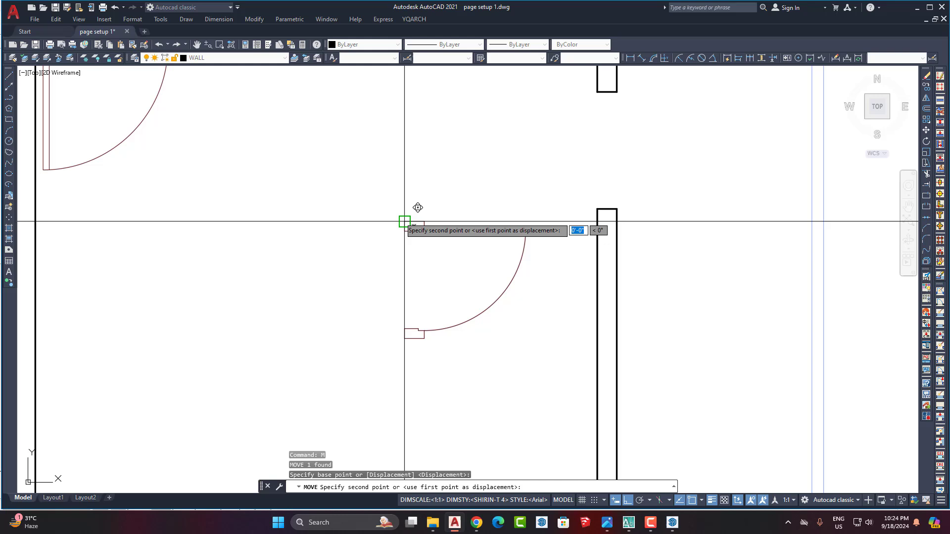
{"action": "left_click", "coordinate": [596, 87]}
{"action": "scroll", "coordinate": [569, 205], "scroll_direction": "down", "scroll_amount": 4}
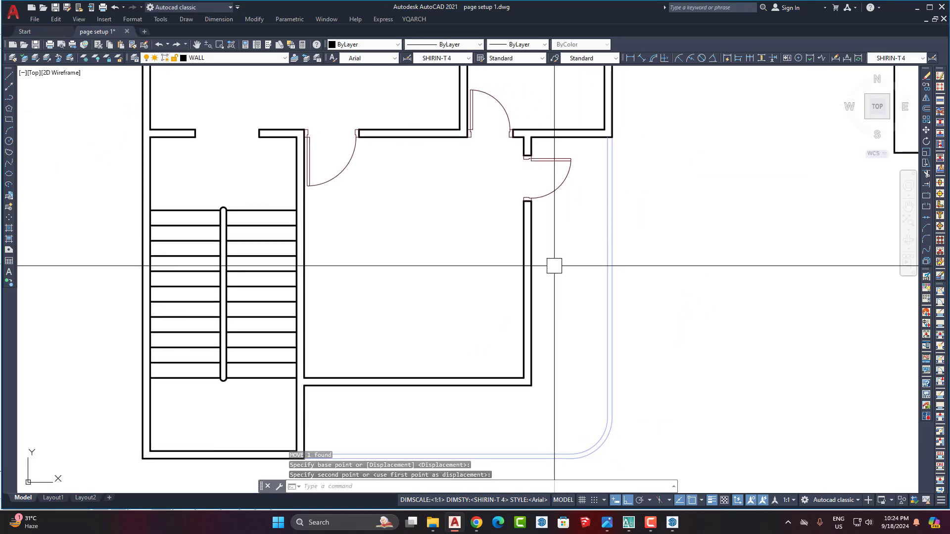
Compare the redrawn plan's doors and outer walls with the reference plan's D1 and D2 doors and W1 and W2 windows.
{"action": "scroll", "coordinate": [556, 277], "scroll_direction": "down", "scroll_amount": 5}
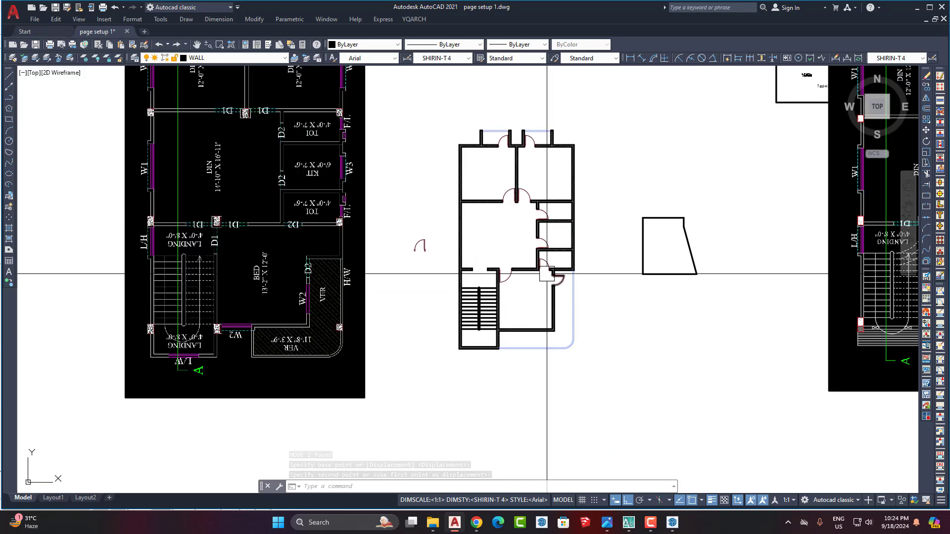
{"action": "scroll", "coordinate": [569, 195], "scroll_direction": "up", "scroll_amount": 6}
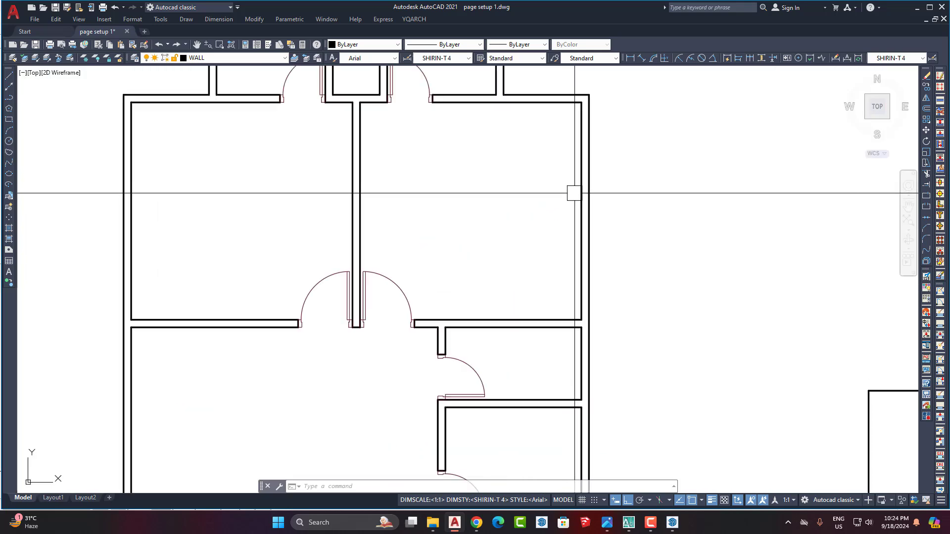
{"action": "scroll", "coordinate": [460, 346], "scroll_direction": "down", "scroll_amount": 2}
{"action": "mouse_move", "coordinate": [451, 450]}
{"action": "middle_mouse_down"}
{"action": "mouse_move", "coordinate": [459, 321]}
{"action": "mouse_move", "coordinate": [486, 275]}
{"action": "middle_mouse_up"}
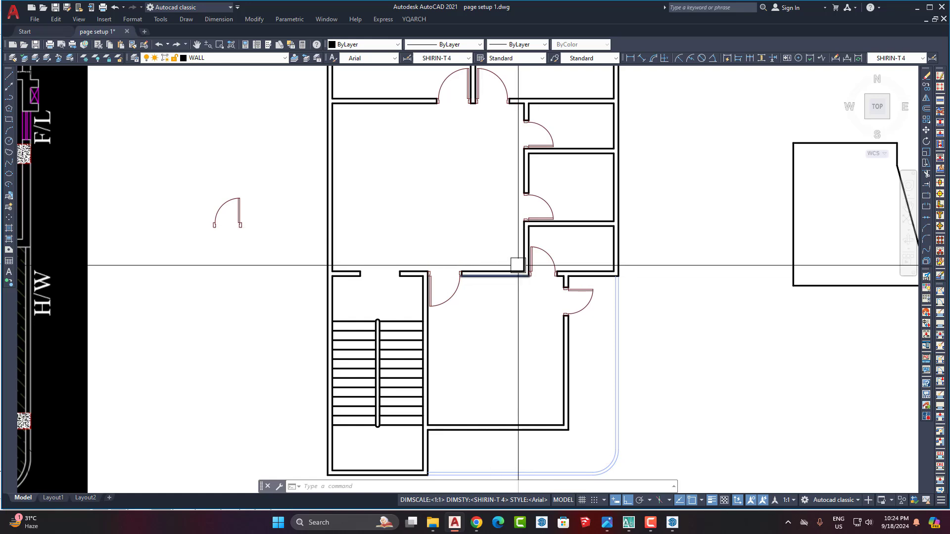
{"action": "middle_click_drag", "start_coordinate": [483, 314], "coordinate": [484, 360]}
{"action": "scroll", "coordinate": [484, 350], "scroll_direction": "down", "scroll_amount": 2}
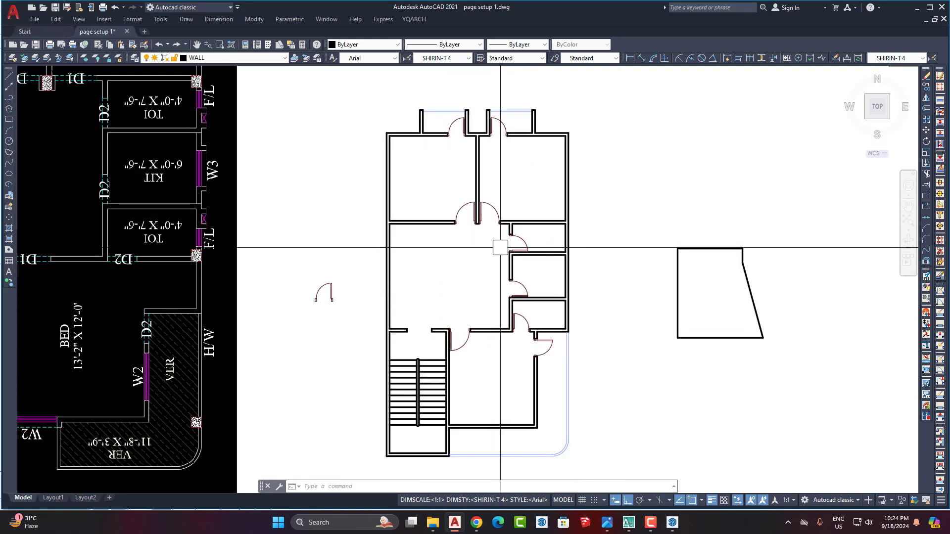
{"action": "scroll", "coordinate": [535, 160], "scroll_direction": "up", "scroll_amount": 2}
{"action": "middle_click_drag", "start_coordinate": [535, 160], "coordinate": [530, 231]}
{"action": "scroll", "coordinate": [521, 230], "scroll_direction": "up", "scroll_amount": 2}
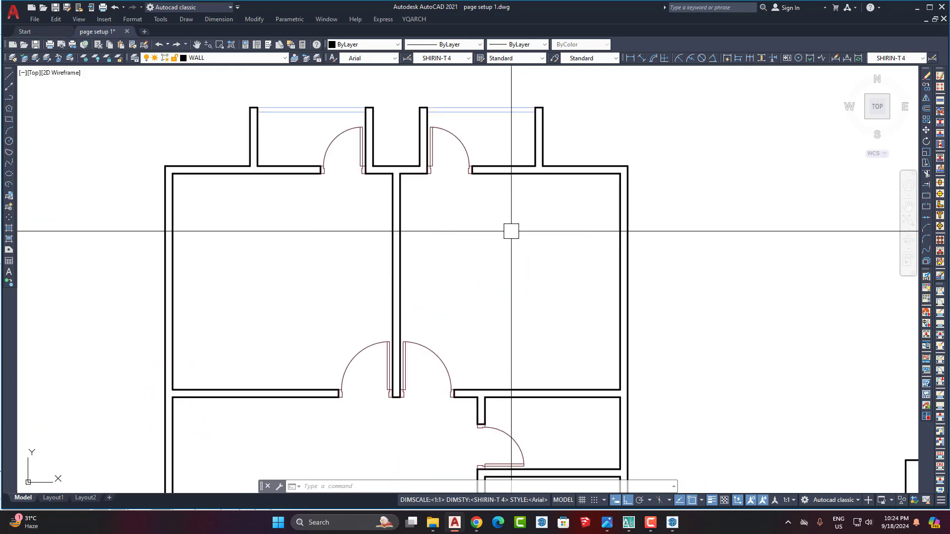
{"action": "scroll", "coordinate": [517, 232], "scroll_direction": "down", "scroll_amount": 4}
{"action": "scroll", "coordinate": [509, 174], "scroll_direction": "up", "scroll_amount": 4}
{"action": "scroll", "coordinate": [556, 229], "scroll_direction": "down", "scroll_amount": 4}
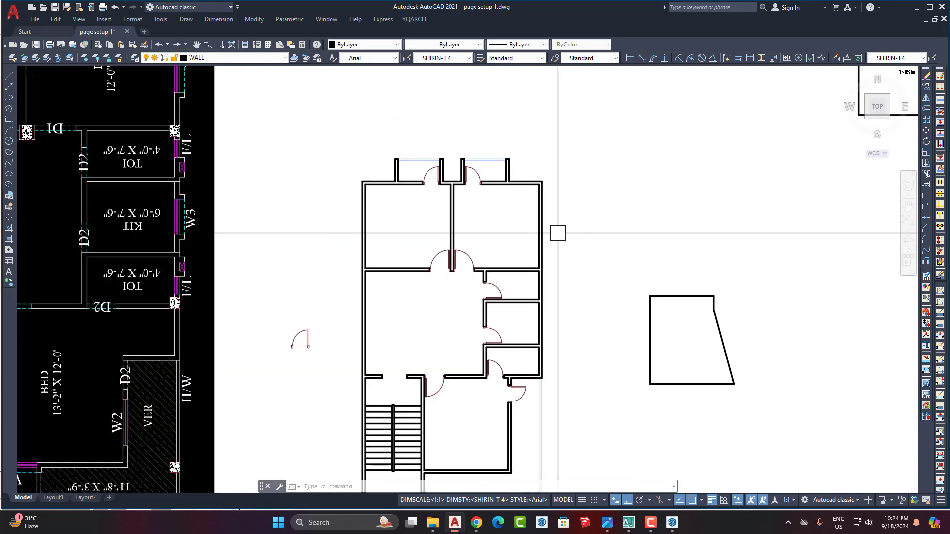
{"action": "middle_click_drag", "start_coordinate": [556, 229], "coordinate": [546, 353]}
{"action": "scroll", "coordinate": [382, 196], "scroll_direction": "up", "scroll_amount": 2}
{"action": "middle_click_drag", "start_coordinate": [382, 197], "coordinate": [515, 252]}
{"action": "scroll", "coordinate": [536, 202], "scroll_direction": "down", "scroll_amount": 2}
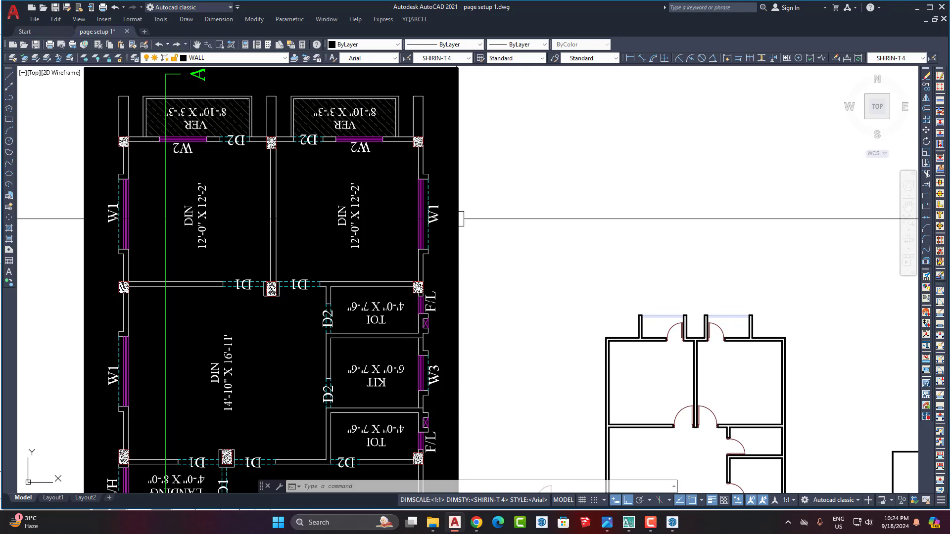
{"action": "middle_click_drag", "start_coordinate": [422, 229], "coordinate": [436, 176]}
{"action": "scroll", "coordinate": [431, 177], "scroll_direction": "down", "scroll_amount": 2}
{"action": "scroll", "coordinate": [675, 312], "scroll_direction": "up", "scroll_amount": 4}
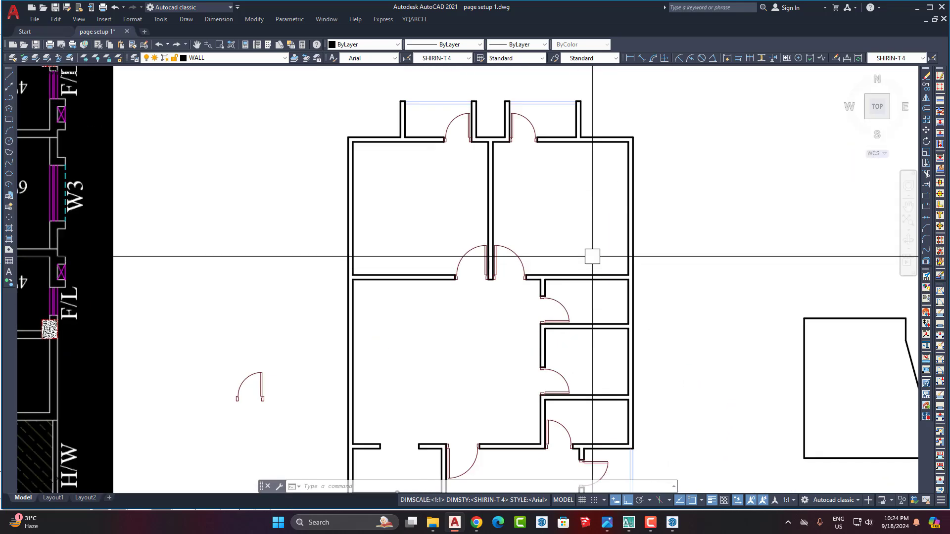
{"action": "scroll", "coordinate": [563, 235], "scroll_direction": "up", "scroll_amount": 2}
{"action": "middle_click_drag", "start_coordinate": [566, 207], "coordinate": [532, 268]}
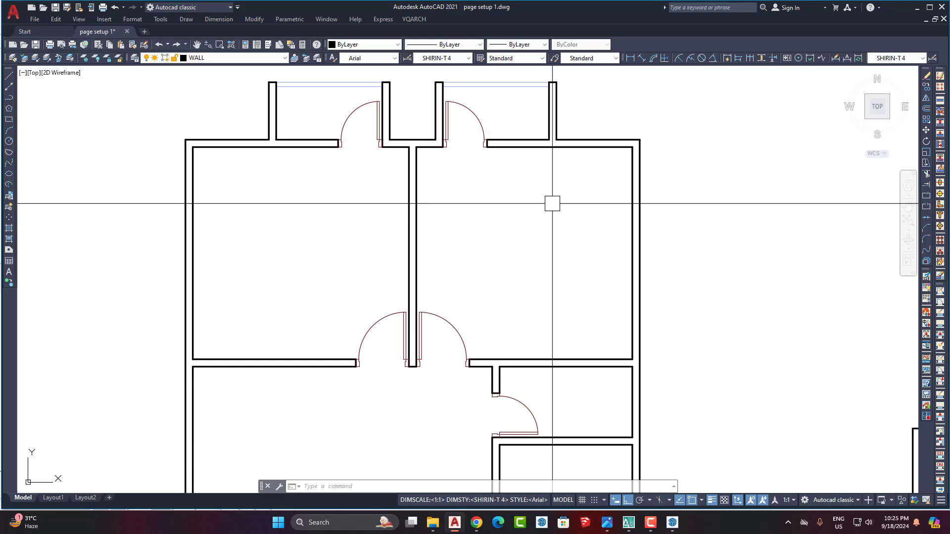
Review the door layout of the redrawn plan from the upper rooms down to the staircase and lower bedroom.
{"action": "scroll", "coordinate": [552, 203], "scroll_direction": "down", "scroll_amount": 4}
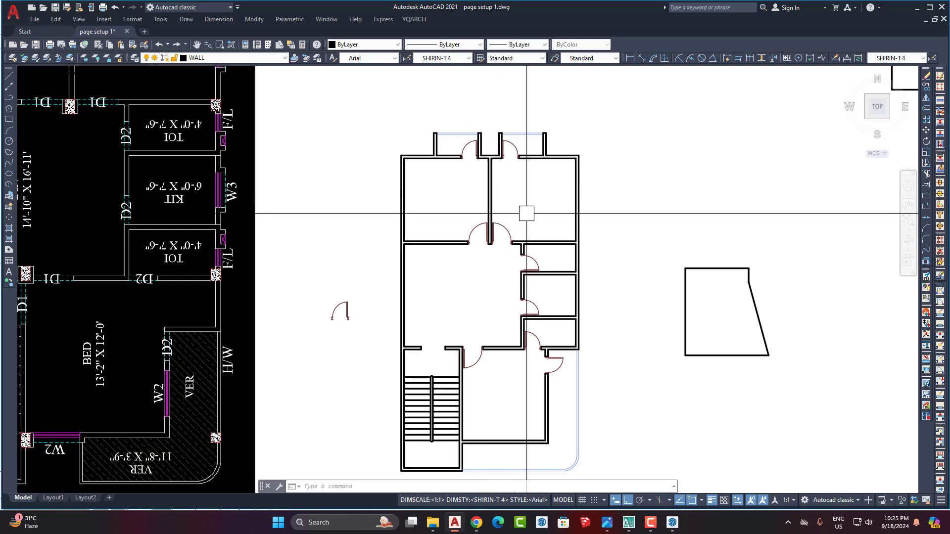
{"action": "scroll", "coordinate": [562, 143], "scroll_direction": "up", "scroll_amount": 4}
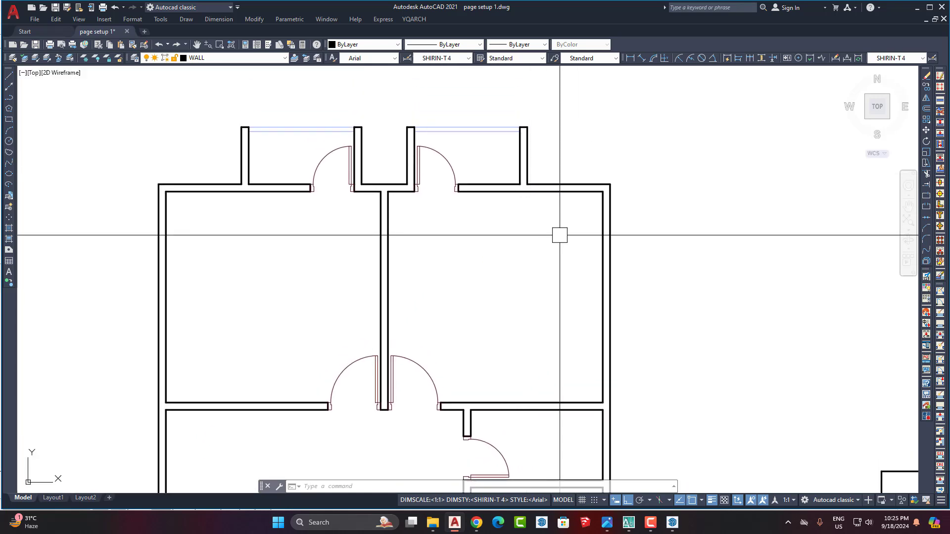
{"action": "scroll", "coordinate": [507, 289], "scroll_direction": "down", "scroll_amount": 3}
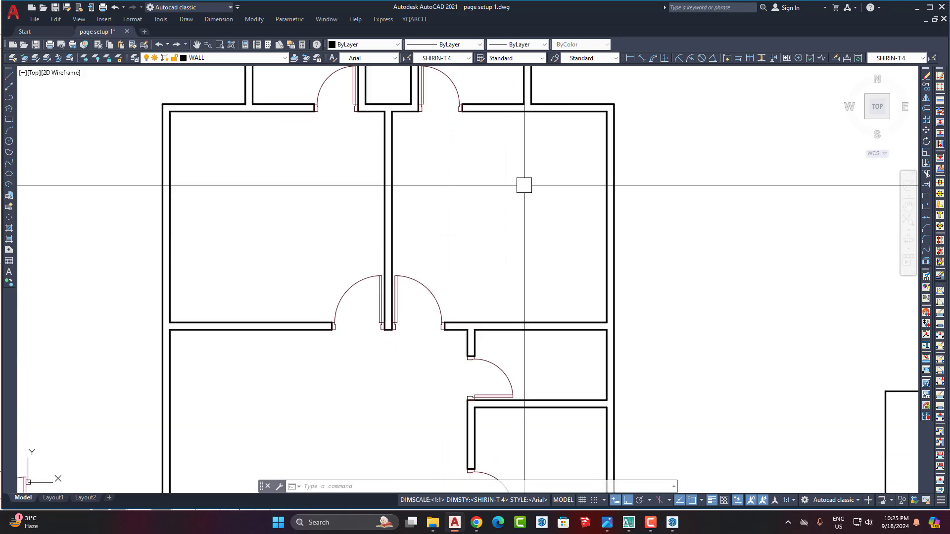
{"action": "middle_click_drag", "start_coordinate": [509, 236], "coordinate": [527, 200]}
{"action": "scroll", "coordinate": [527, 200], "scroll_direction": "down", "scroll_amount": 2}
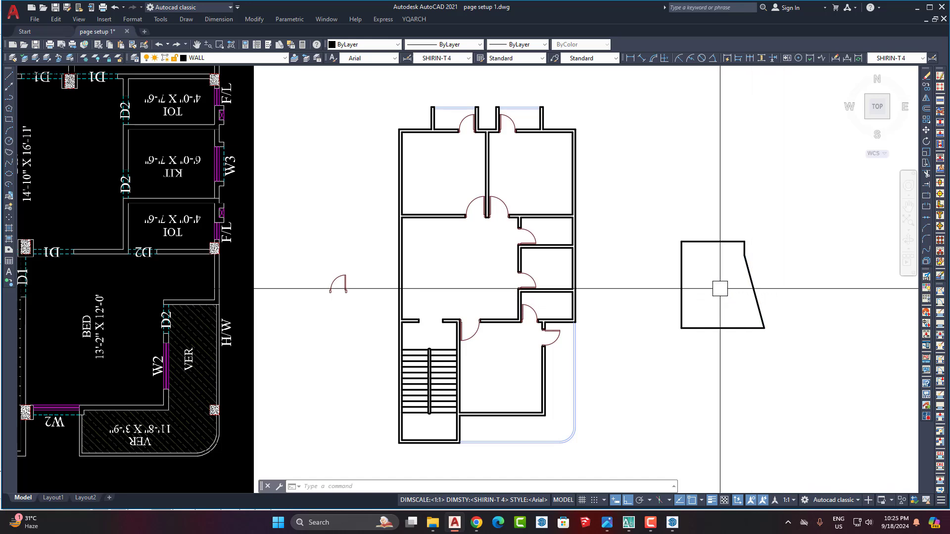
{"action": "scroll", "coordinate": [192, 186], "scroll_direction": "up", "scroll_amount": 1}
{"action": "scroll", "coordinate": [337, 234], "scroll_direction": "down", "scroll_amount": 1}
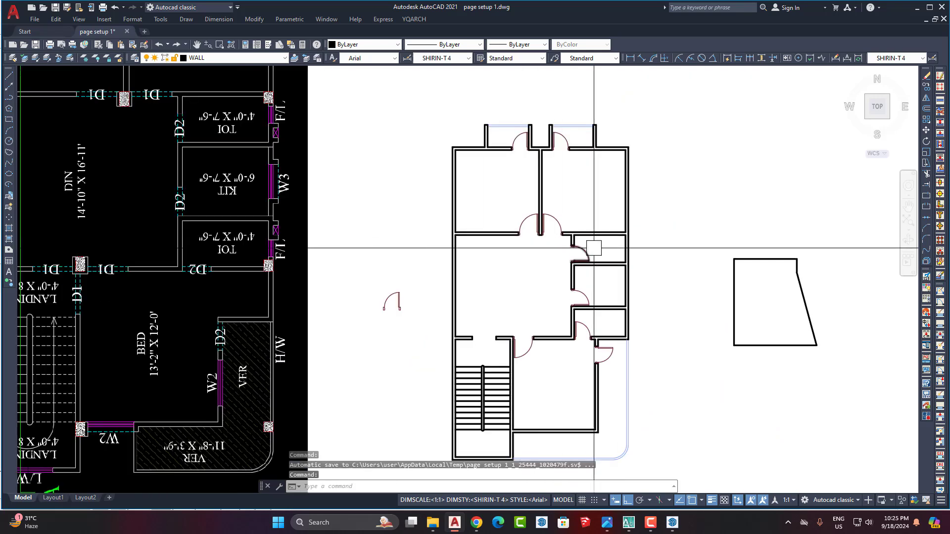
{"action": "scroll", "coordinate": [594, 248], "scroll_direction": "down", "scroll_amount": 3}
{"action": "scroll", "coordinate": [517, 304], "scroll_direction": "up", "scroll_amount": 5}
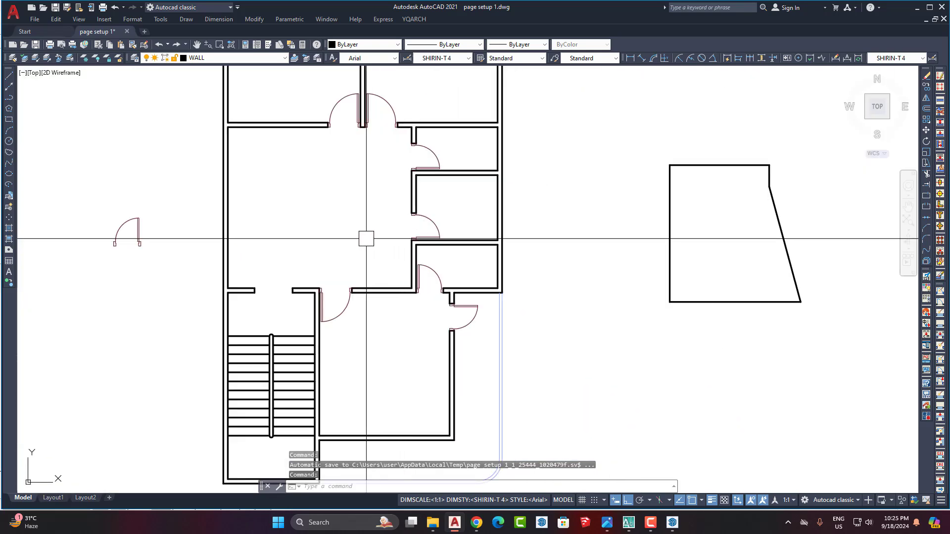
{"action": "middle_click_drag", "start_coordinate": [366, 239], "coordinate": [426, 264]}
{"action": "scroll", "coordinate": [426, 263], "scroll_direction": "down", "scroll_amount": 3}
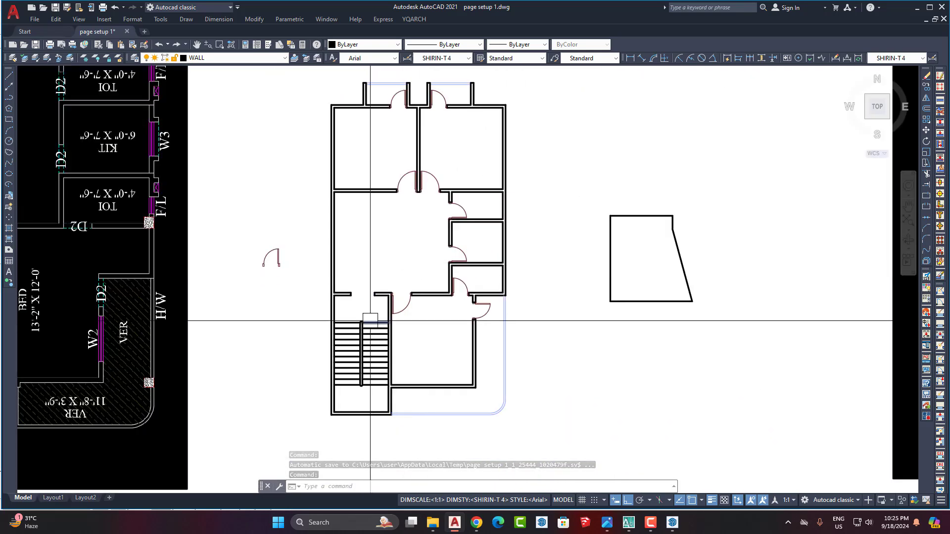
{"action": "scroll", "coordinate": [403, 327], "scroll_direction": "up", "scroll_amount": 6}
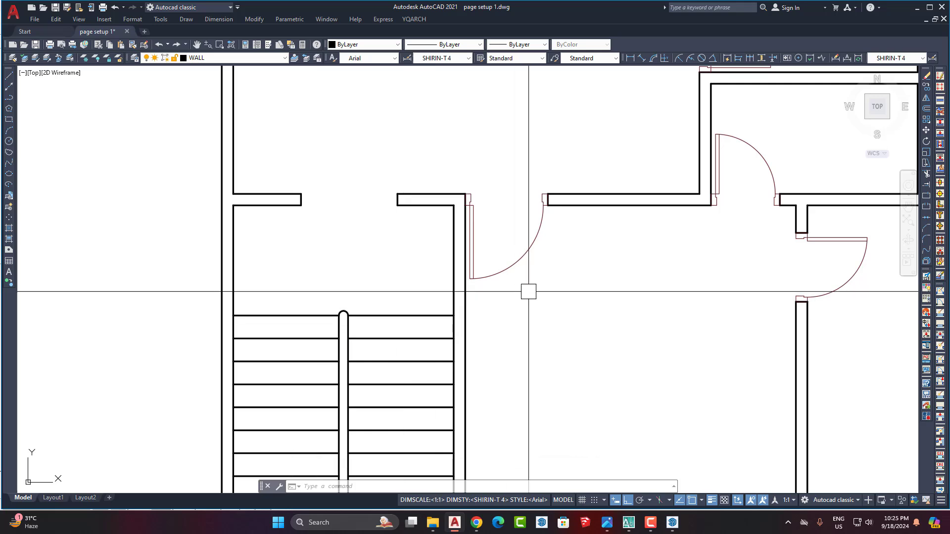
{"action": "scroll", "coordinate": [528, 291], "scroll_direction": "down", "scroll_amount": 6}
{"action": "scroll", "coordinate": [496, 284], "scroll_direction": "up", "scroll_amount": 1}
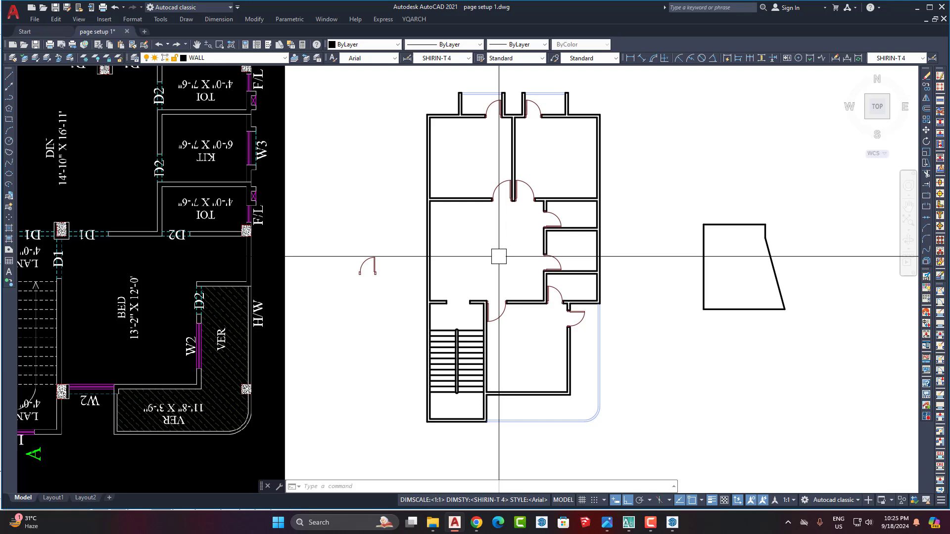
Insert windows at the middle of the outer side walls of both upper rooms with the parameter window command.
{"action": "scroll", "coordinate": [587, 161], "scroll_direction": "up", "scroll_amount": 2}
{"action": "middle_click_drag", "start_coordinate": [585, 160], "coordinate": [571, 223]}
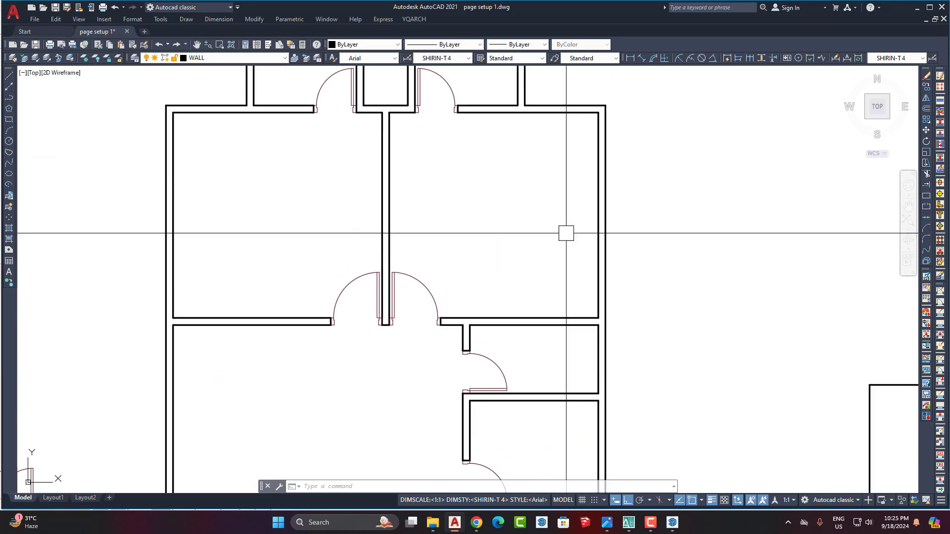
{"action": "scroll", "coordinate": [553, 223], "scroll_direction": "down", "scroll_amount": 2}
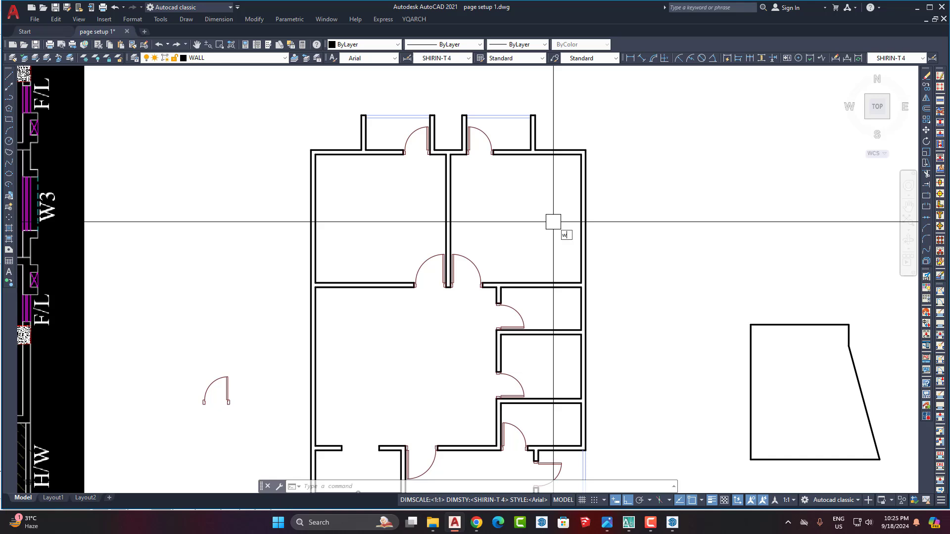
{"action": "key", "text": "Return"}
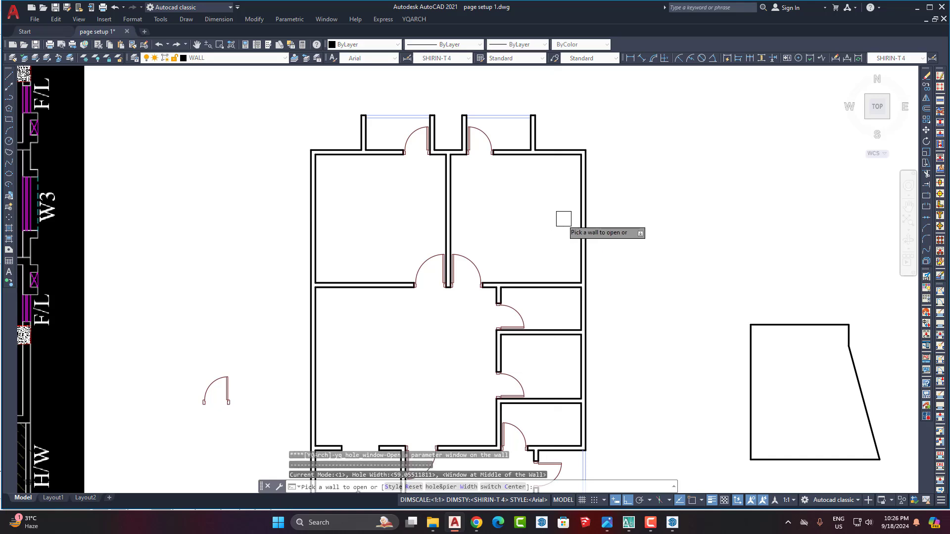
{"action": "scroll", "coordinate": [563, 218], "scroll_direction": "up", "scroll_amount": 2}
{"action": "left_click", "coordinate": [587, 208]}
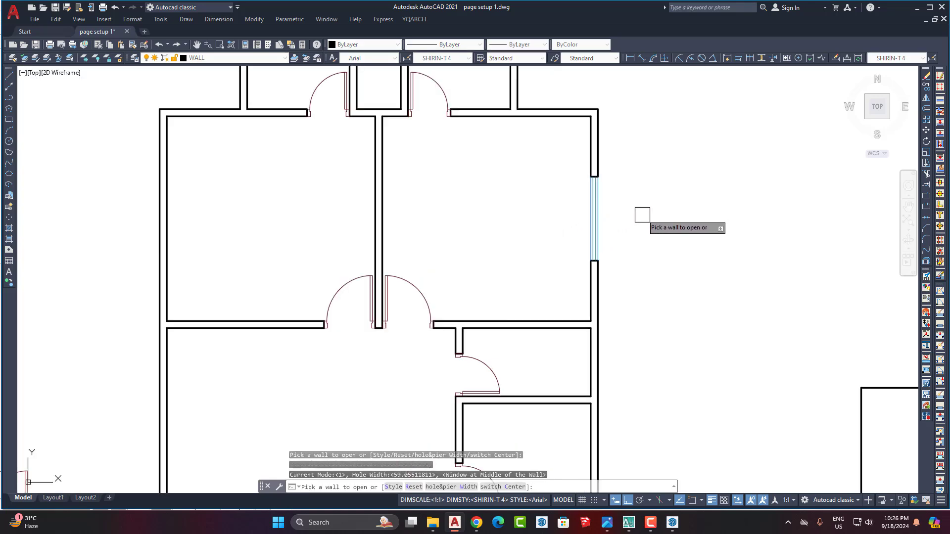
{"action": "key", "text": "Return"}
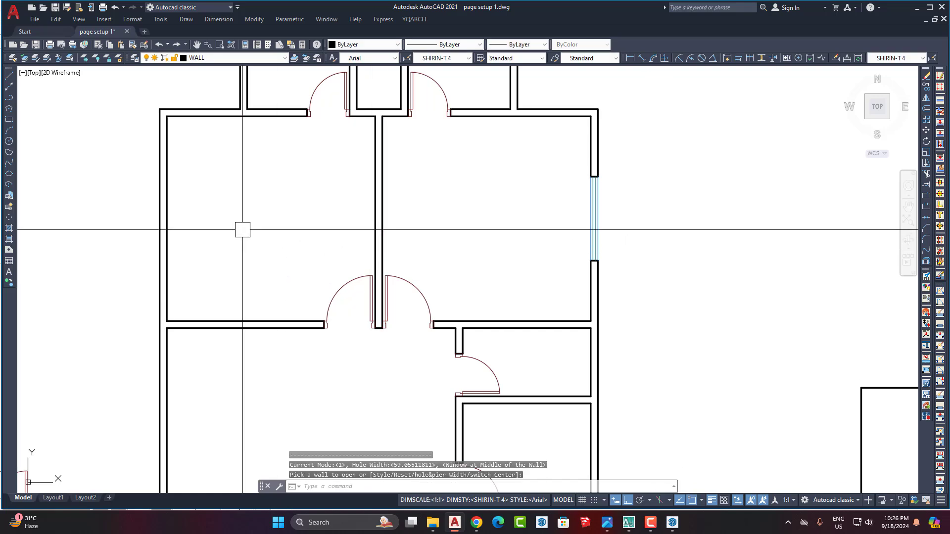
{"action": "left_click", "coordinate": [157, 213]}
{"action": "middle_click_drag", "start_coordinate": [292, 223], "coordinate": [363, 224]}
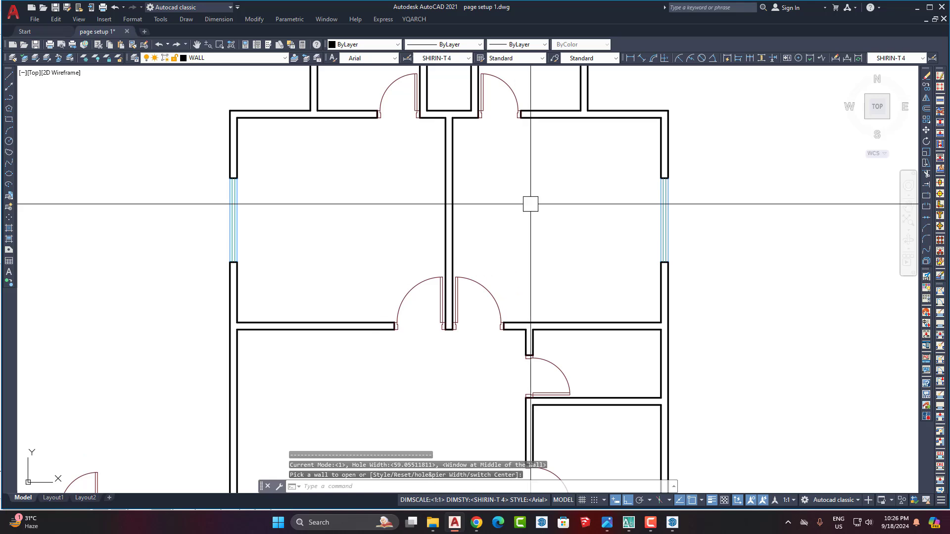
Undo the windows inserted in the outer side walls of the two upper rooms.
{"action": "middle_click_drag", "start_coordinate": [586, 226], "coordinate": [529, 232]}
{"action": "key", "text": "ctrl+z"}
{"action": "key", "text": "ctrl+z"}
{"action": "key", "text": "ctrl+z"}
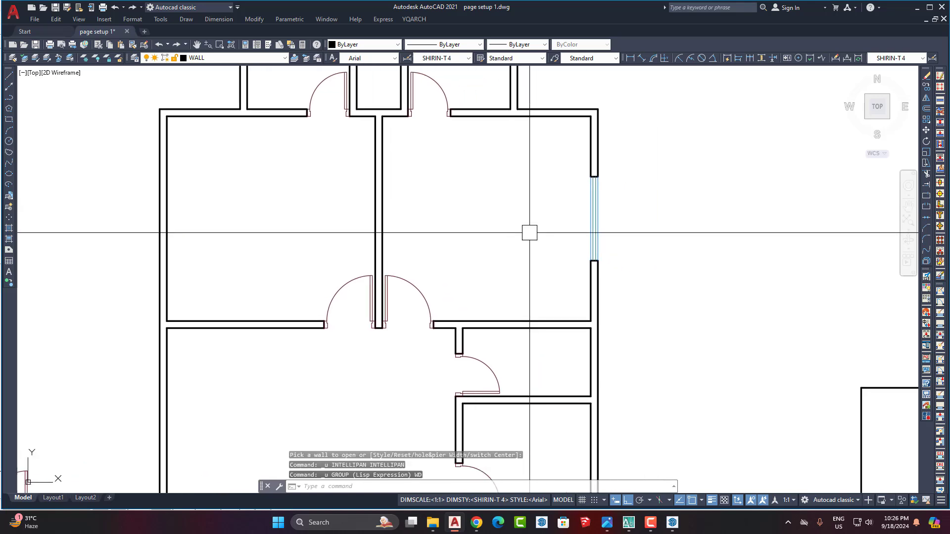
{"action": "middle_click_drag", "start_coordinate": [534, 233], "coordinate": [523, 186]}
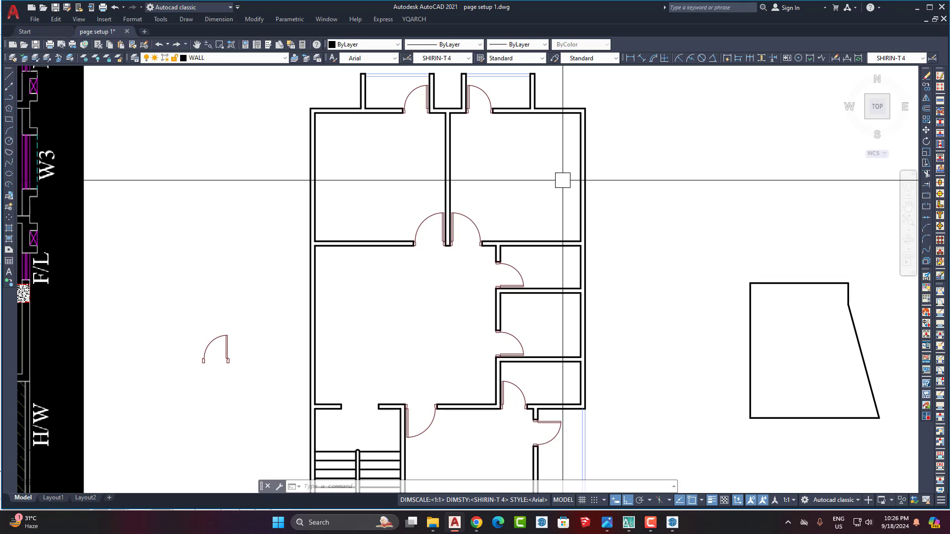
Compare the outer walls of the redrawn plan with the window positions in the reference plan.
{"action": "scroll", "coordinate": [519, 192], "scroll_direction": "down", "scroll_amount": 3}
{"action": "scroll", "coordinate": [539, 193], "scroll_direction": "up", "scroll_amount": 3}
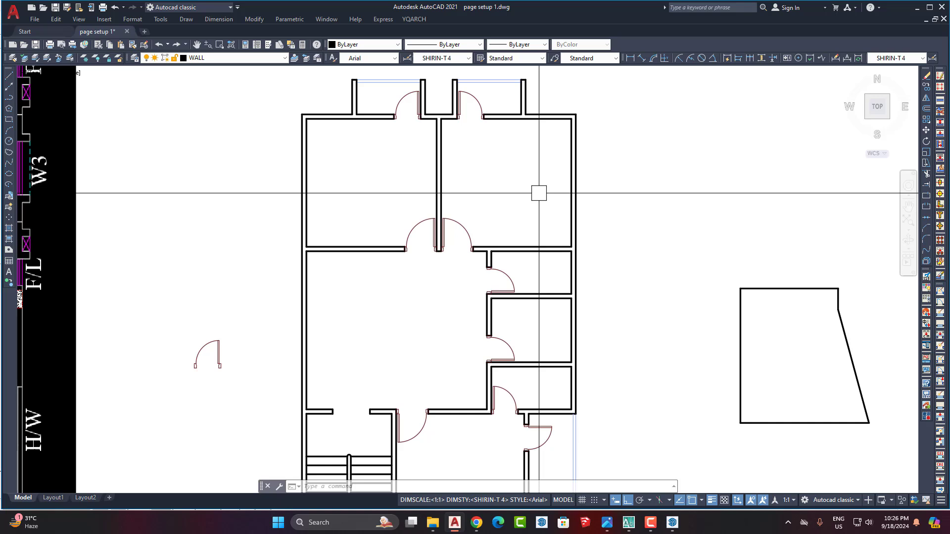
{"action": "scroll", "coordinate": [538, 193], "scroll_direction": "down", "scroll_amount": 2}
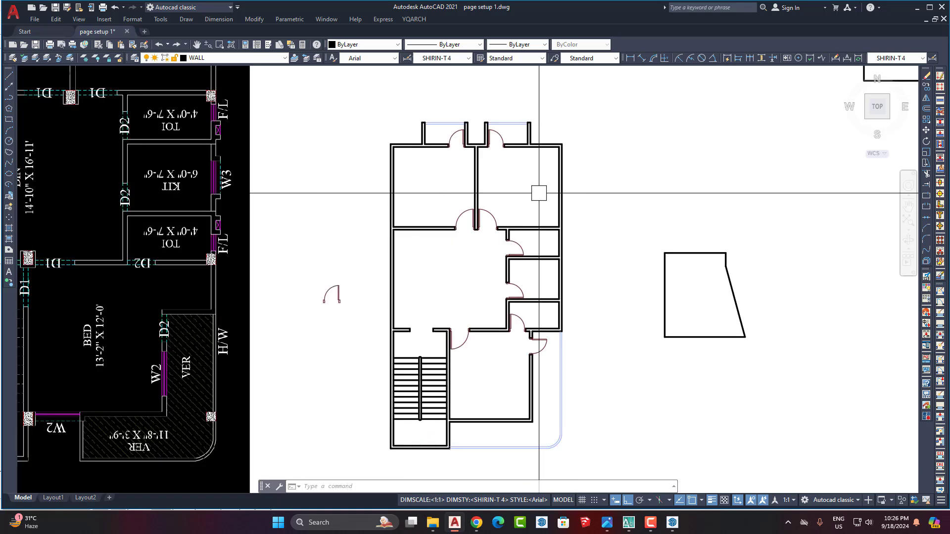
{"action": "scroll", "coordinate": [541, 181], "scroll_direction": "up", "scroll_amount": 2}
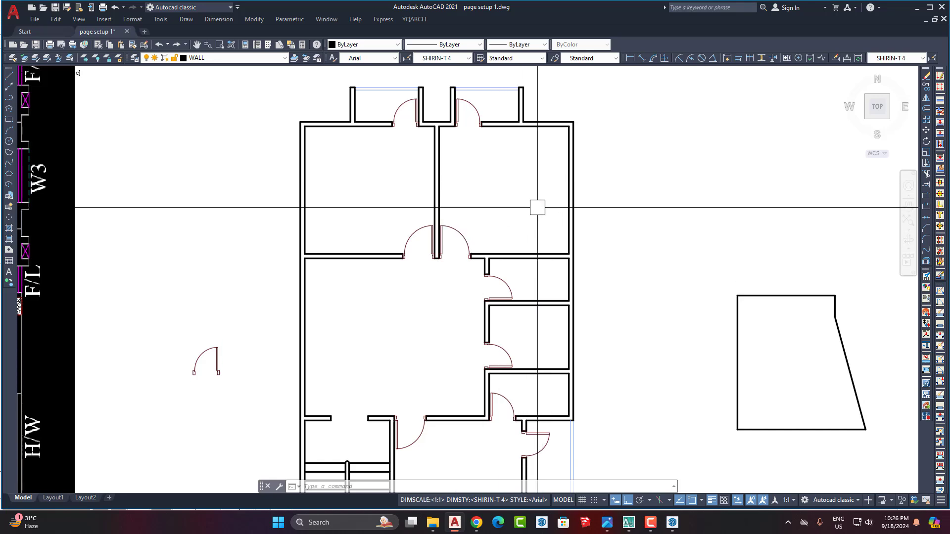
{"action": "middle_click_drag", "start_coordinate": [537, 206], "coordinate": [511, 228]}
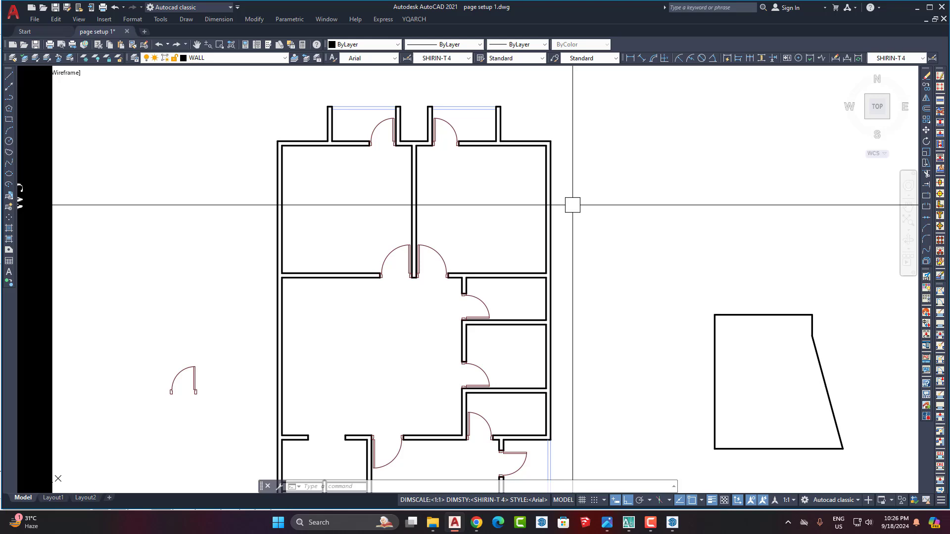
{"action": "scroll", "coordinate": [569, 208], "scroll_direction": "down", "scroll_amount": 4}
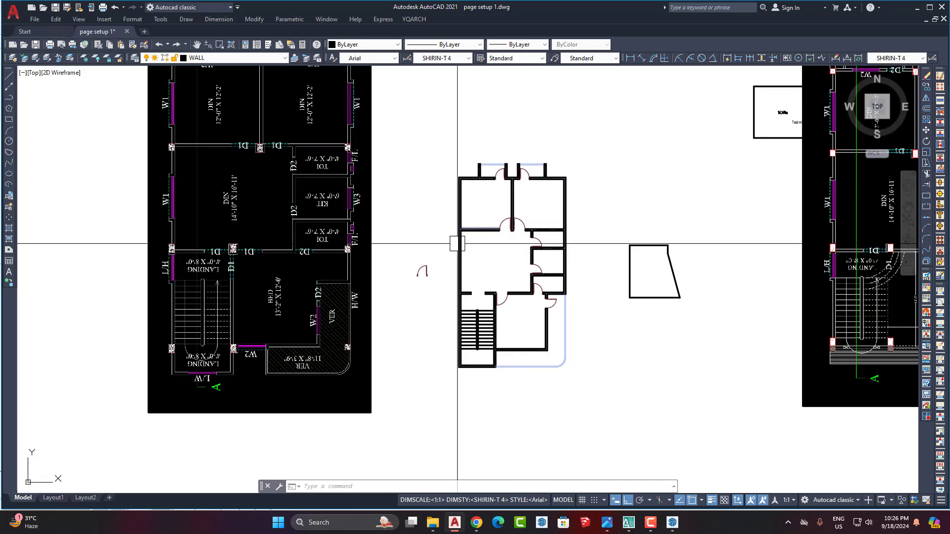
{"action": "scroll", "coordinate": [297, 280], "scroll_direction": "down", "scroll_amount": 3}
{"action": "scroll", "coordinate": [312, 314], "scroll_direction": "up", "scroll_amount": 5}
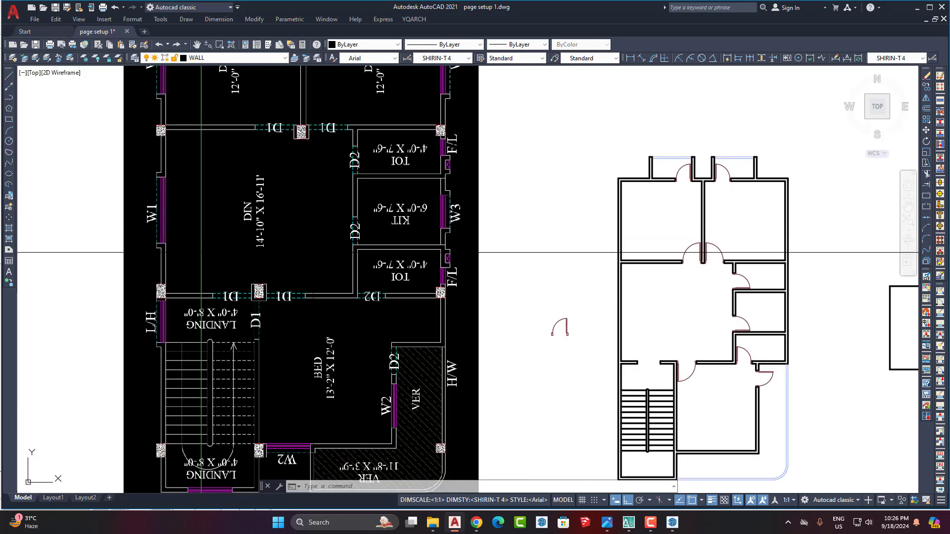
{"action": "middle_click_drag", "start_coordinate": [728, 306], "coordinate": [530, 300]}
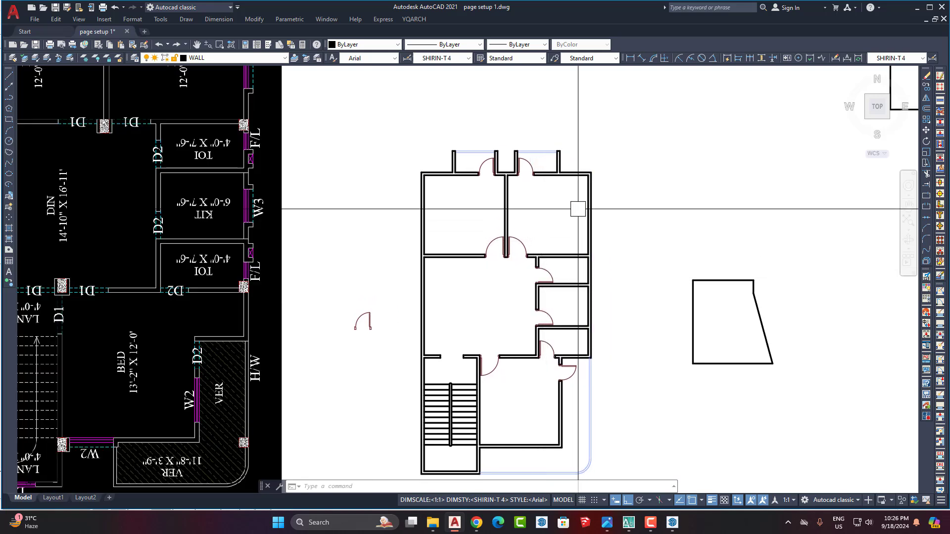
Try to insert an outward-swinging door in the upper-right room's outer side wall, and undo it.
{"action": "scroll", "coordinate": [577, 208], "scroll_direction": "up", "scroll_amount": 2}
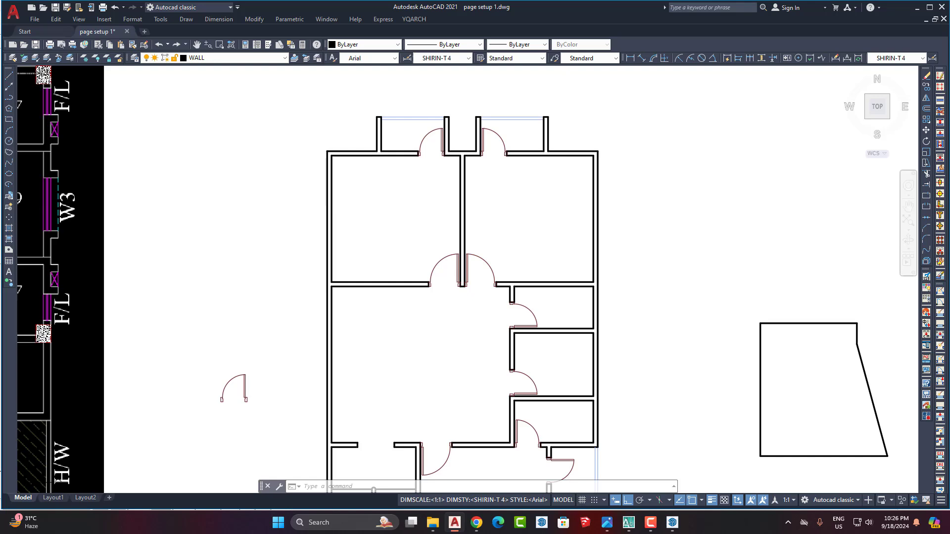
{"action": "key", "text": "space"}
{"action": "left_click", "coordinate": [591, 231]}
{"action": "left_click", "coordinate": [626, 229]}
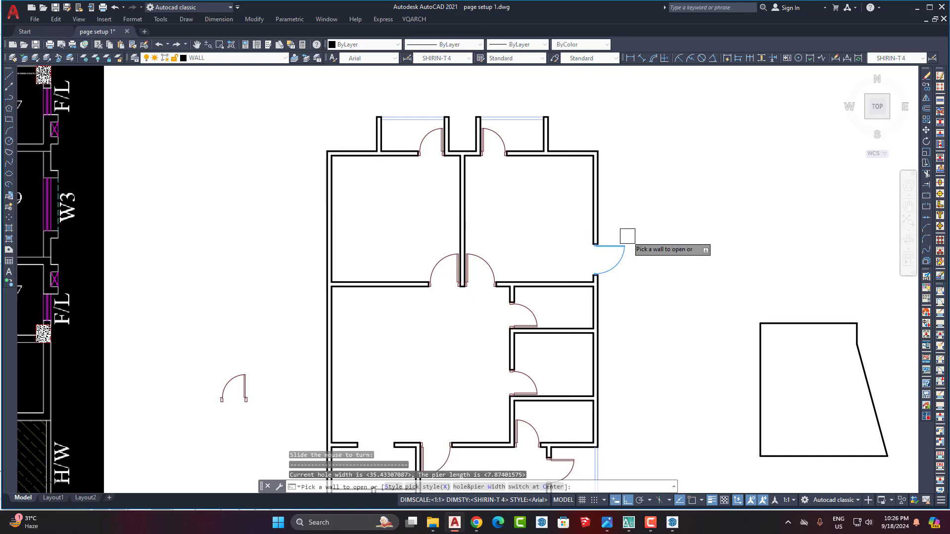
{"action": "key", "text": "Return"}
{"action": "type", "text": "u"}
{"action": "key", "text": "Return"}
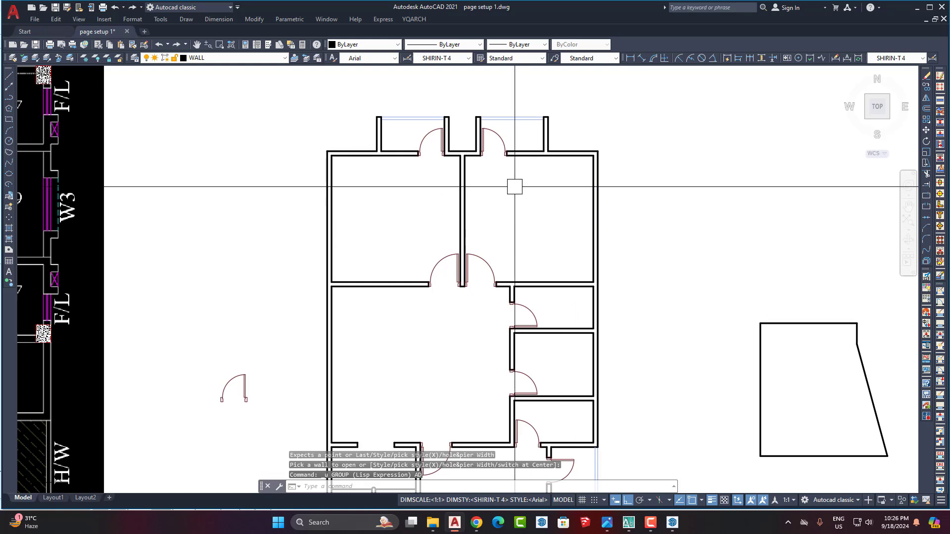
Examine the outer walls of the two upper rooms and the dining area for places that need windows.
{"action": "scroll", "coordinate": [514, 171], "scroll_direction": "up", "scroll_amount": 2}
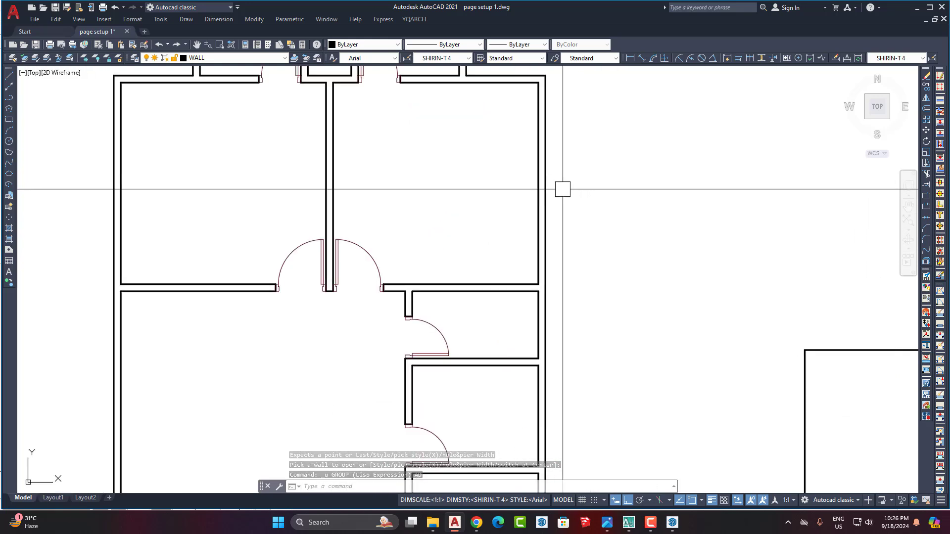
{"action": "middle_click_drag", "start_coordinate": [562, 189], "coordinate": [563, 271]}
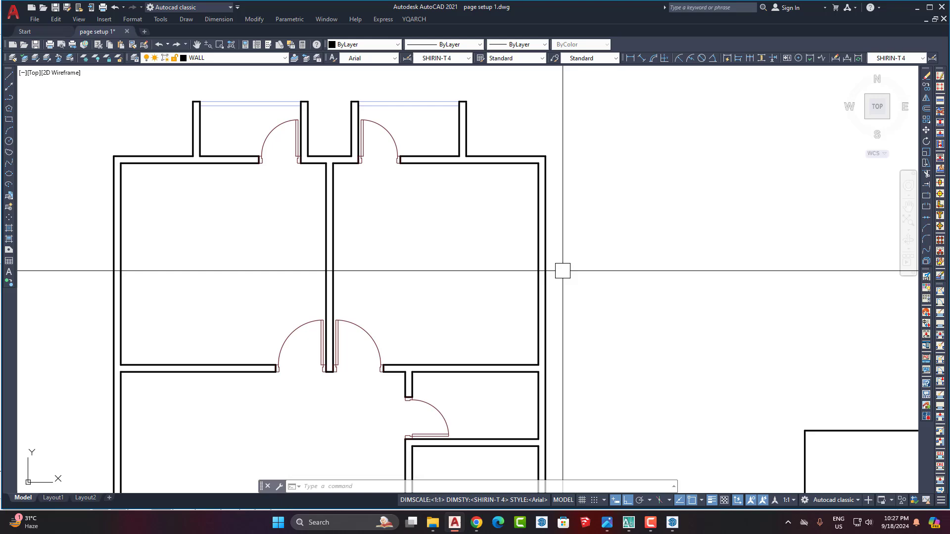
{"action": "scroll", "coordinate": [572, 296], "scroll_direction": "down", "scroll_amount": 4}
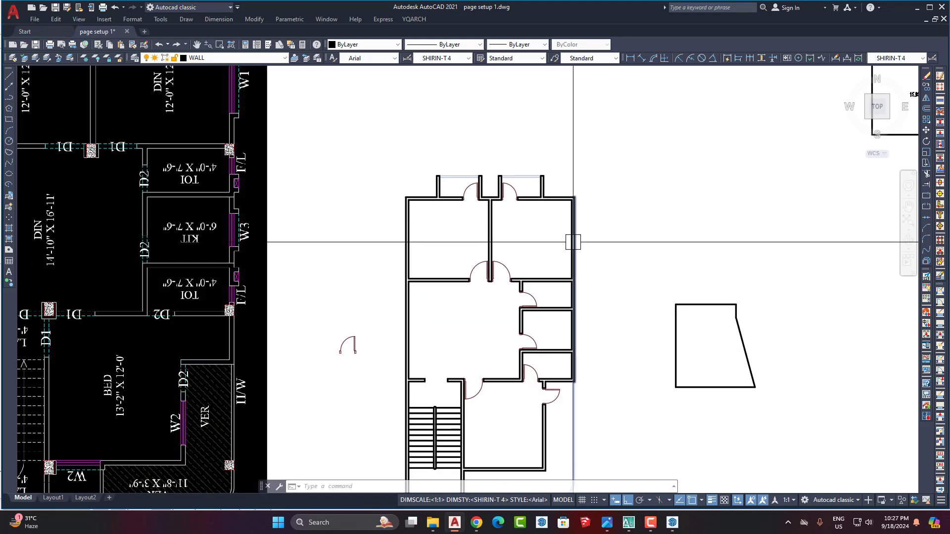
{"action": "scroll", "coordinate": [503, 218], "scroll_direction": "up", "scroll_amount": 4}
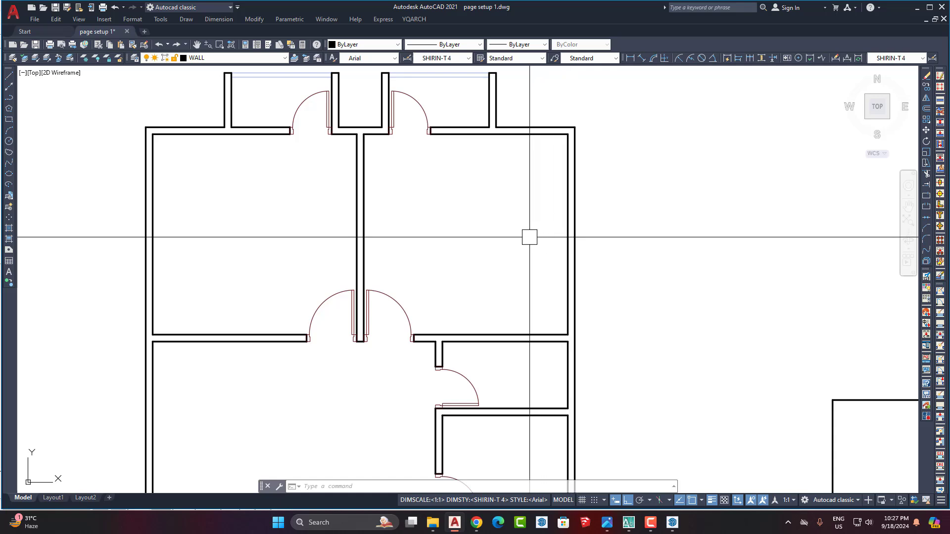
{"action": "middle_click_drag", "start_coordinate": [488, 255], "coordinate": [500, 239]}
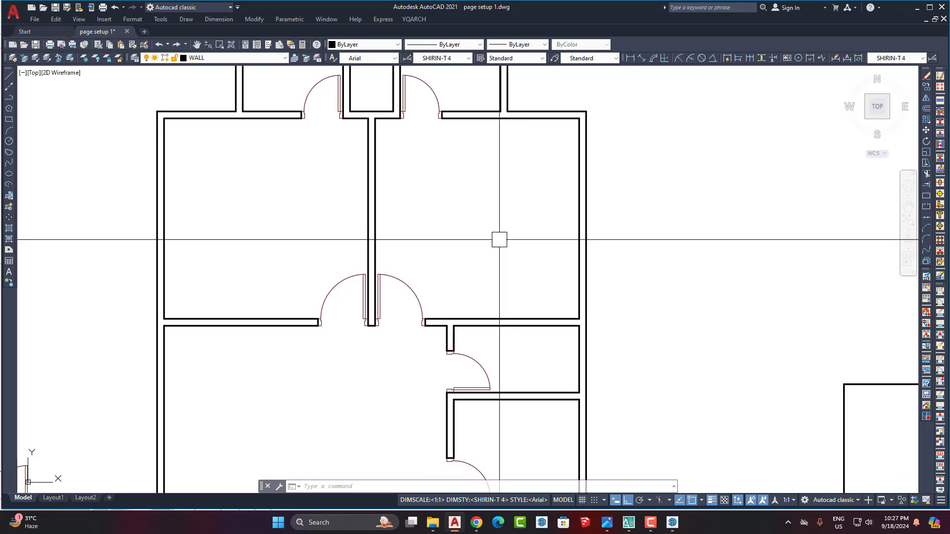
{"action": "middle_click_drag", "start_coordinate": [499, 241], "coordinate": [502, 265]}
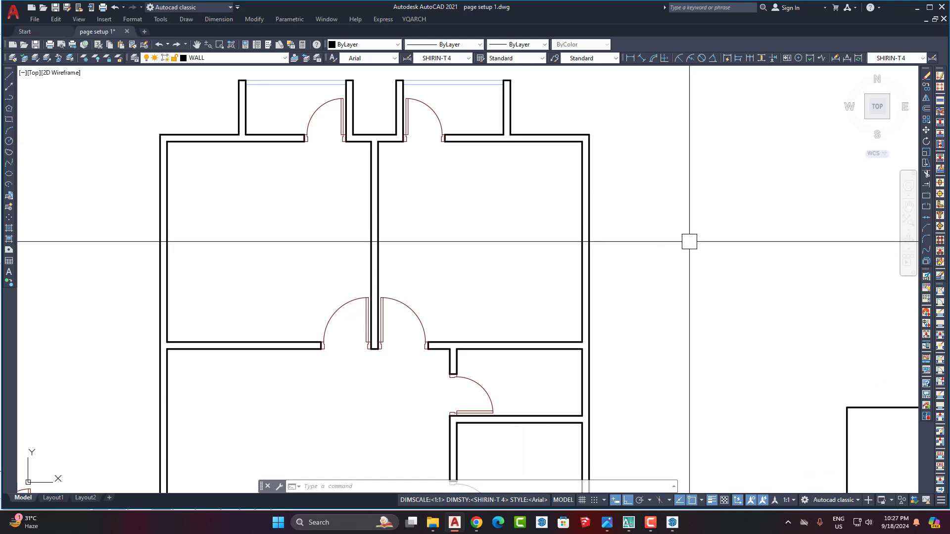
{"action": "scroll", "coordinate": [483, 166], "scroll_direction": "down", "scroll_amount": 4}
{"action": "scroll", "coordinate": [440, 291], "scroll_direction": "up", "scroll_amount": 2}
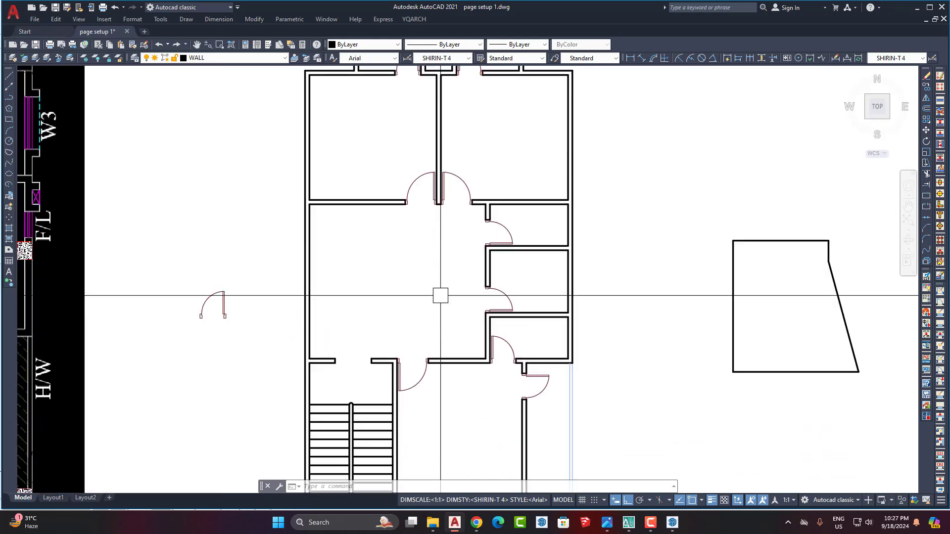
{"action": "middle_click_drag", "start_coordinate": [550, 270], "coordinate": [539, 345]}
Check the W1, W2 and W3 windows in the reference plan against the matching walls of the redrawn plan.
{"action": "scroll", "coordinate": [486, 184], "scroll_direction": "down", "scroll_amount": 4}
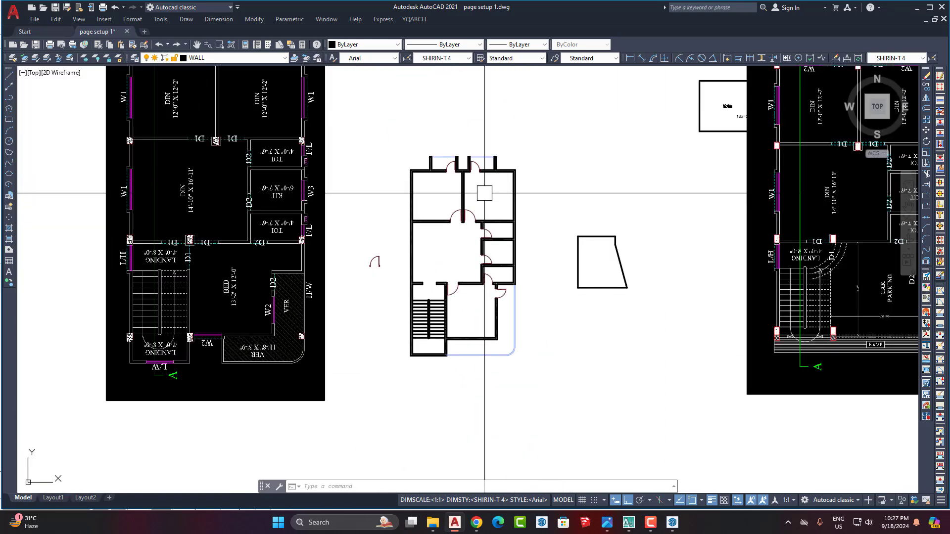
{"action": "scroll", "coordinate": [484, 193], "scroll_direction": "down", "scroll_amount": 2}
{"action": "scroll", "coordinate": [326, 174], "scroll_direction": "up", "scroll_amount": 4}
{"action": "scroll", "coordinate": [327, 272], "scroll_direction": "down", "scroll_amount": 2}
{"action": "scroll", "coordinate": [309, 231], "scroll_direction": "up", "scroll_amount": 2}
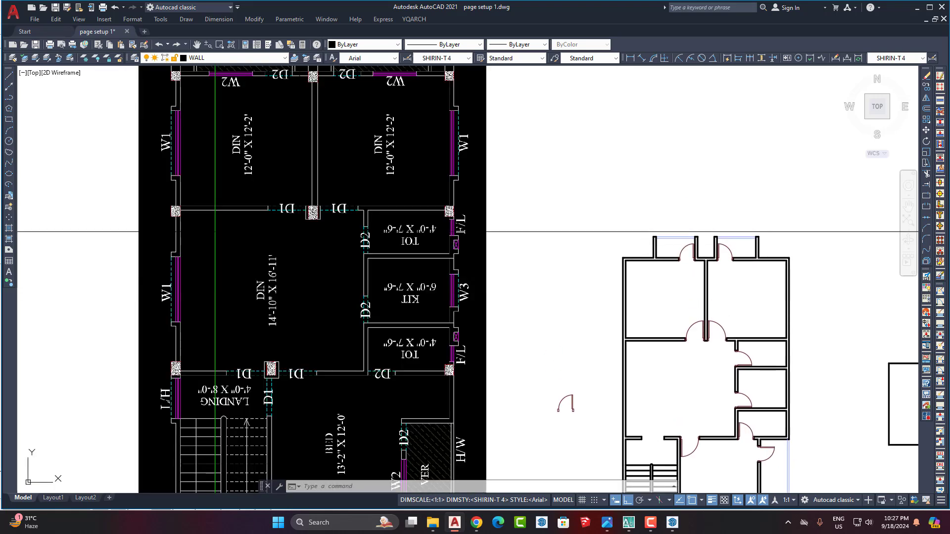
{"action": "scroll", "coordinate": [307, 229], "scroll_direction": "down", "scroll_amount": 1}
{"action": "scroll", "coordinate": [556, 303], "scroll_direction": "up", "scroll_amount": 2}
{"action": "scroll", "coordinate": [395, 257], "scroll_direction": "down", "scroll_amount": 1}
{"action": "scroll", "coordinate": [395, 257], "scroll_direction": "up", "scroll_amount": 1}
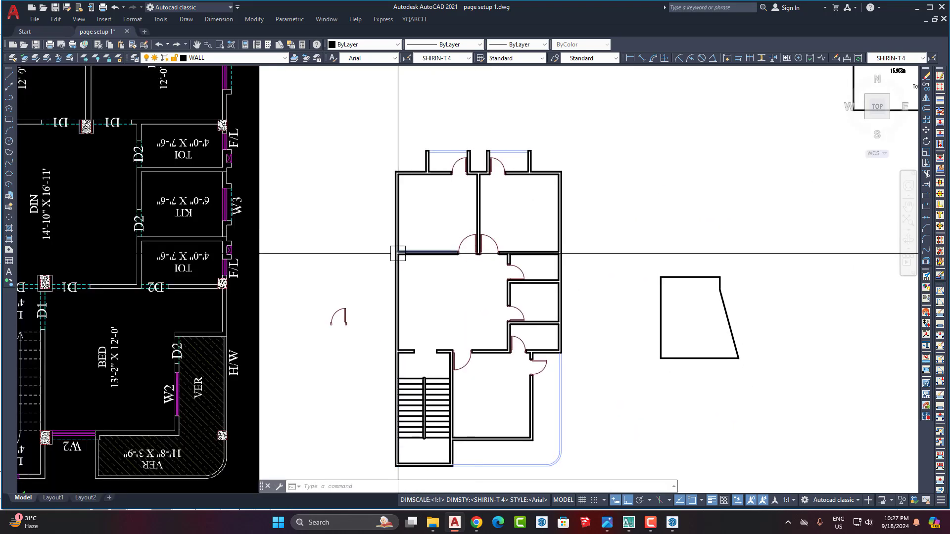
{"action": "scroll", "coordinate": [498, 221], "scroll_direction": "up", "scroll_amount": 5}
{"action": "scroll", "coordinate": [415, 218], "scroll_direction": "down", "scroll_amount": 4}
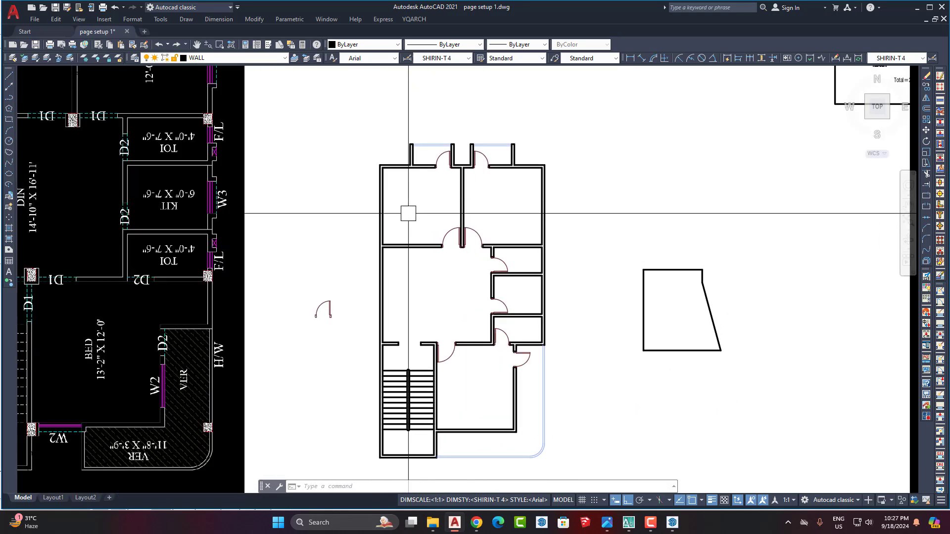
{"action": "scroll", "coordinate": [518, 209], "scroll_direction": "up", "scroll_amount": 2}
{"action": "middle_click_drag", "start_coordinate": [541, 196], "coordinate": [490, 197]}
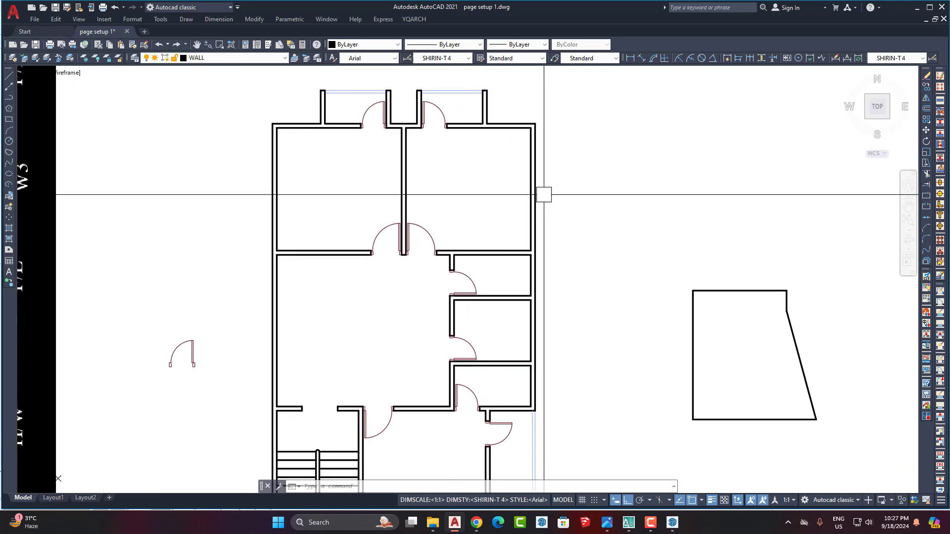
{"action": "scroll", "coordinate": [534, 184], "scroll_direction": "up", "scroll_amount": 2}
{"action": "middle_click_drag", "start_coordinate": [531, 193], "coordinate": [532, 252]}
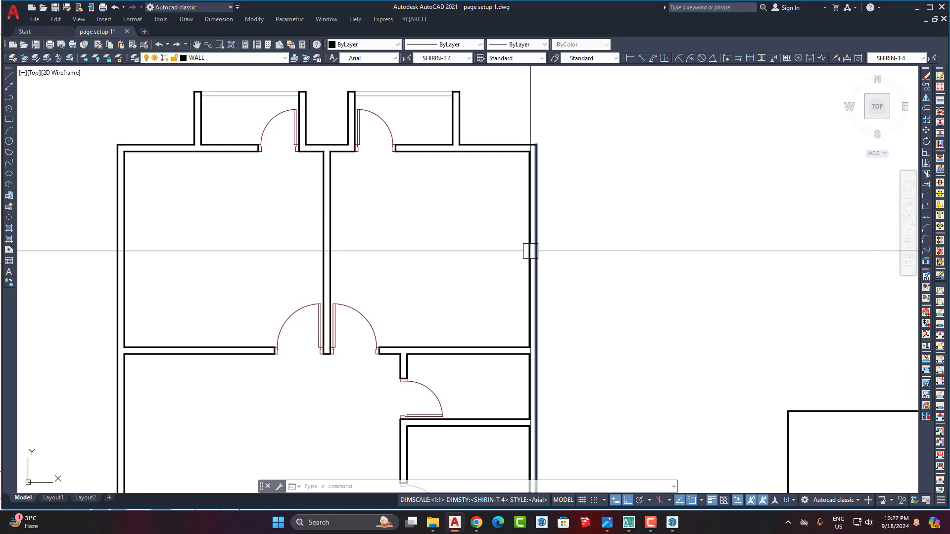
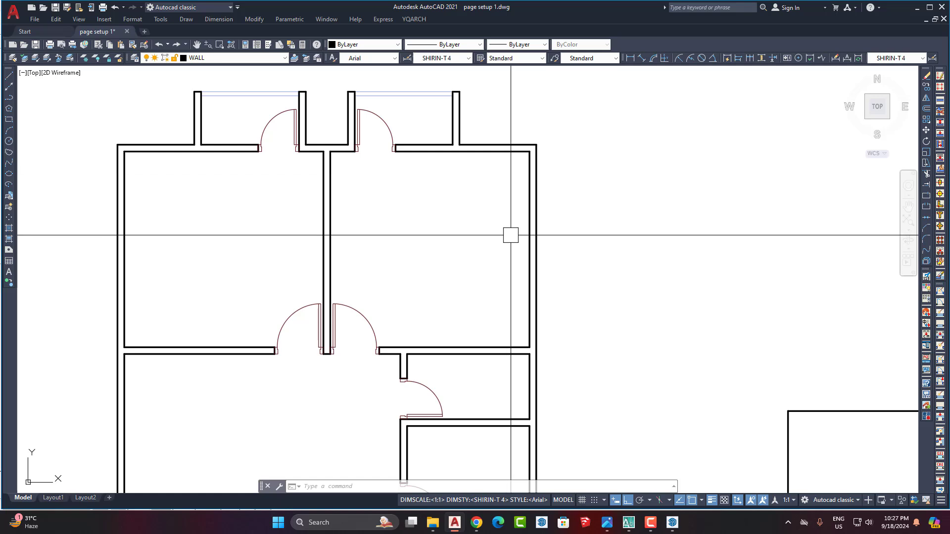
{"action": "middle_click_drag", "start_coordinate": [499, 238], "coordinate": [488, 224]}
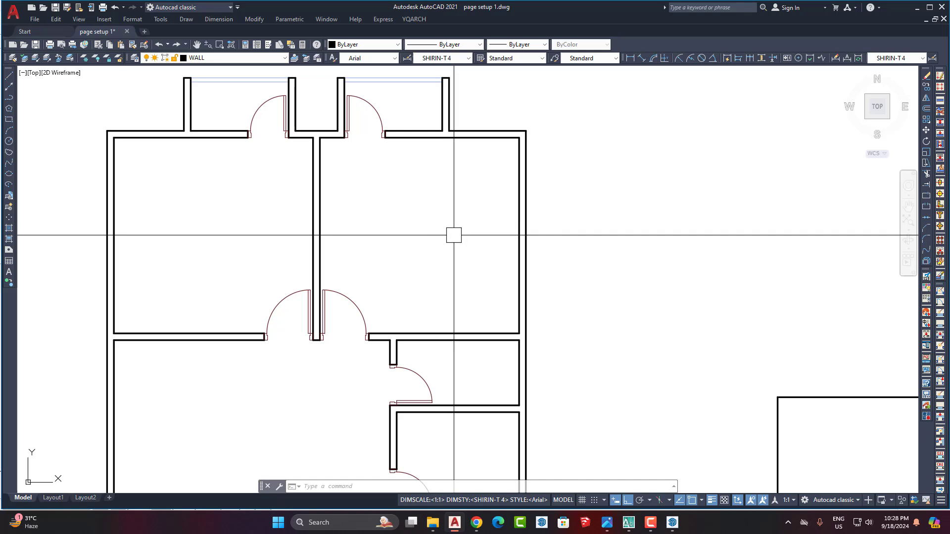
{"action": "type", "text": "l"}
{"action": "key", "text": "Return"}
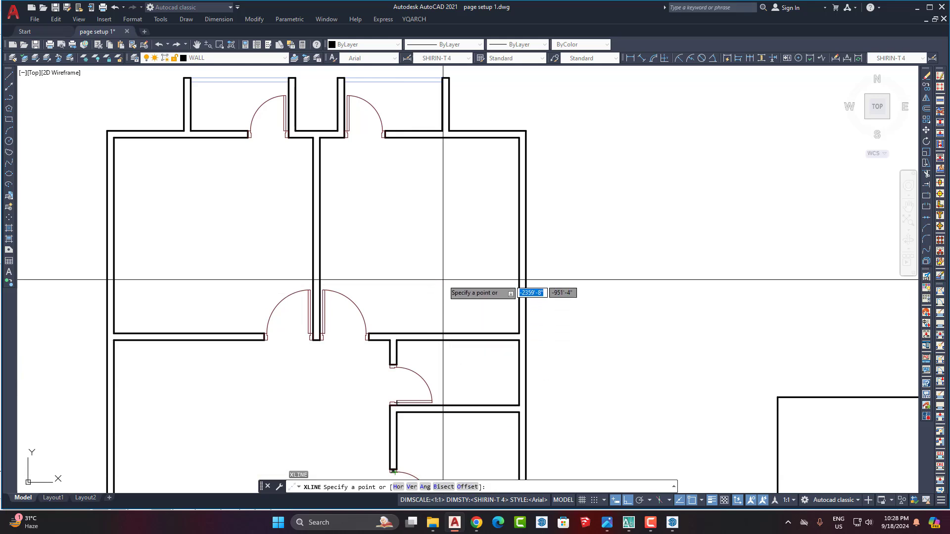
{"action": "key", "text": "Return"}
{"action": "key", "text": "Escape"}
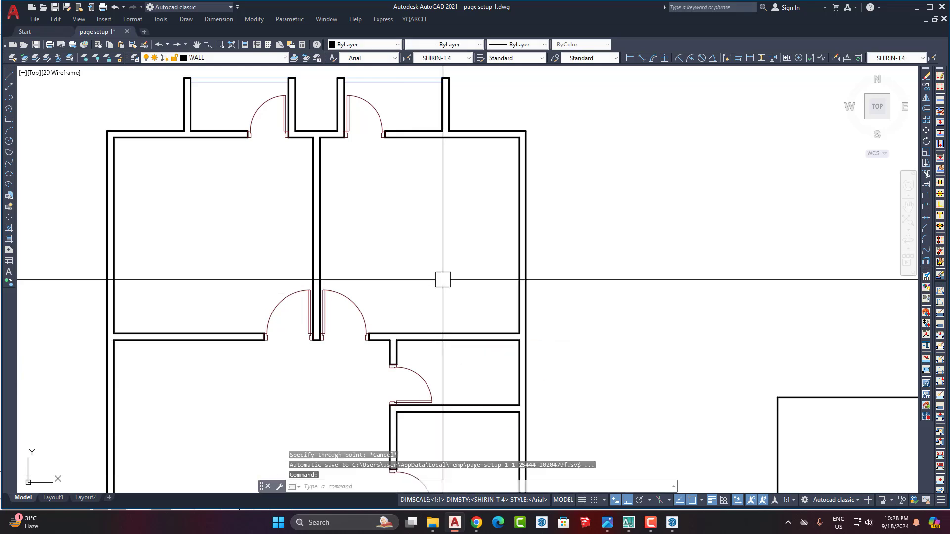
Draw horizontal construction lines through the midpoints of the outer side walls of the upper-right room and the small room below it.
{"action": "type", "text": "xl"}
{"action": "key", "text": "Return"}
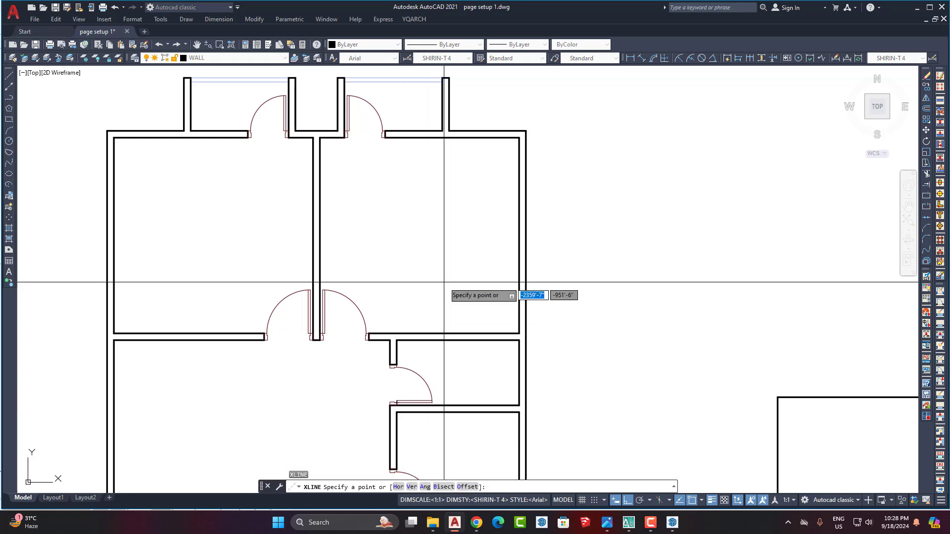
{"action": "key", "text": "Return"}
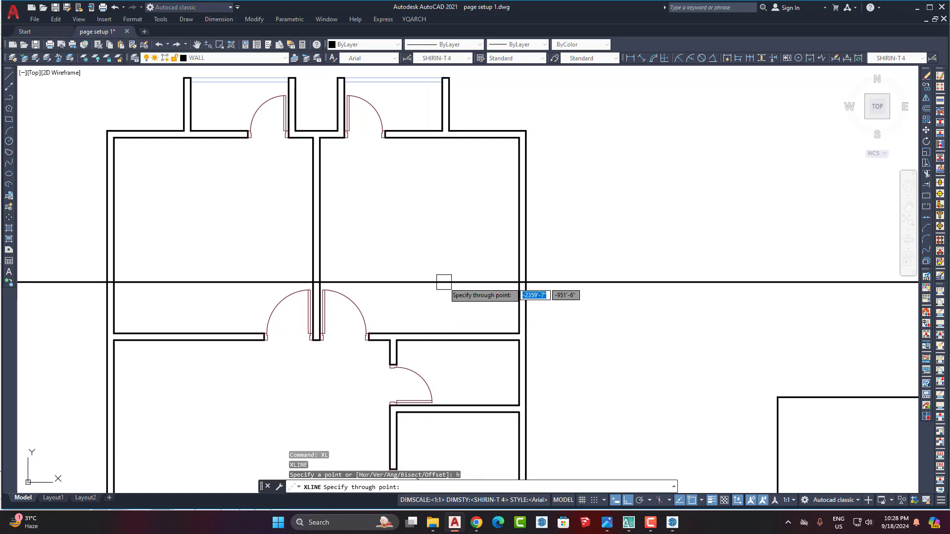
{"action": "left_click", "coordinate": [518, 236]}
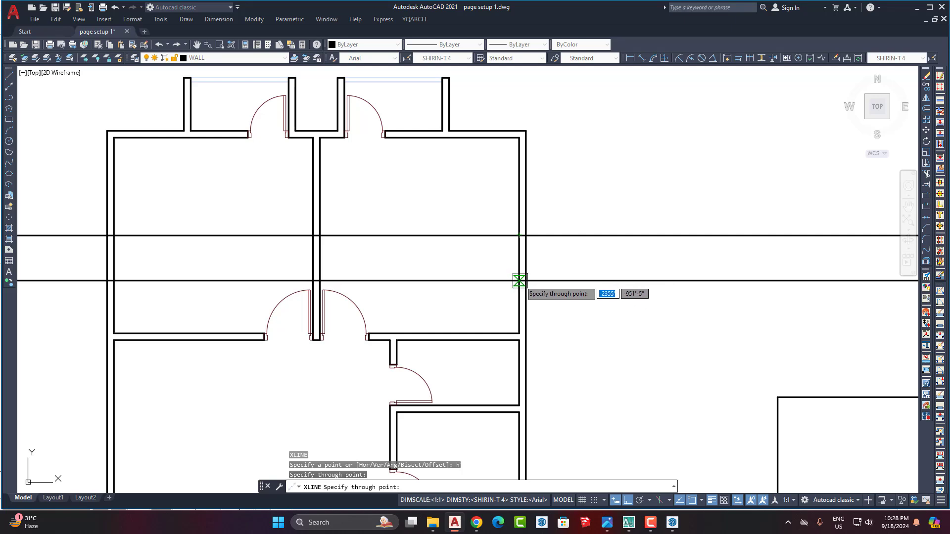
{"action": "middle_click_drag", "start_coordinate": [443, 288], "coordinate": [552, 244]}
{"action": "scroll", "coordinate": [551, 244], "scroll_direction": "down", "scroll_amount": 3}
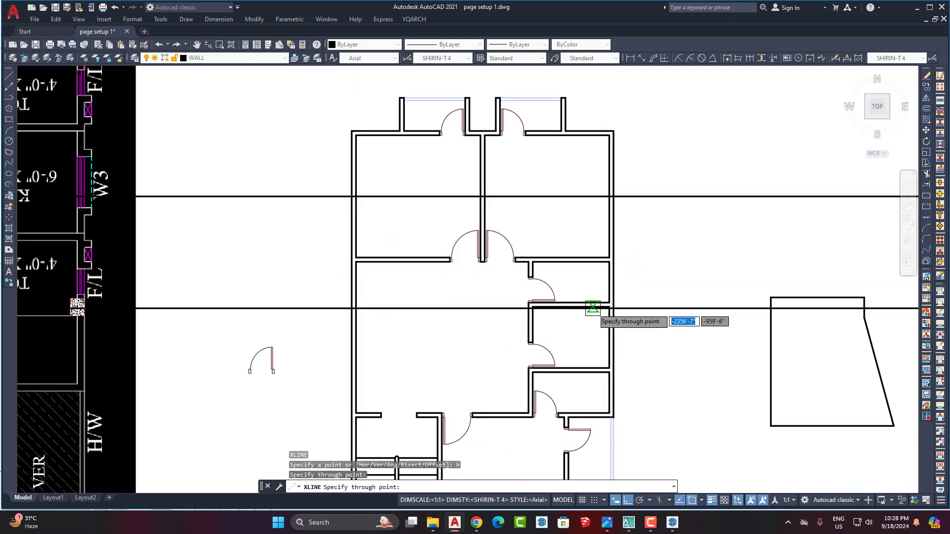
{"action": "scroll", "coordinate": [552, 310], "scroll_direction": "up", "scroll_amount": 5}
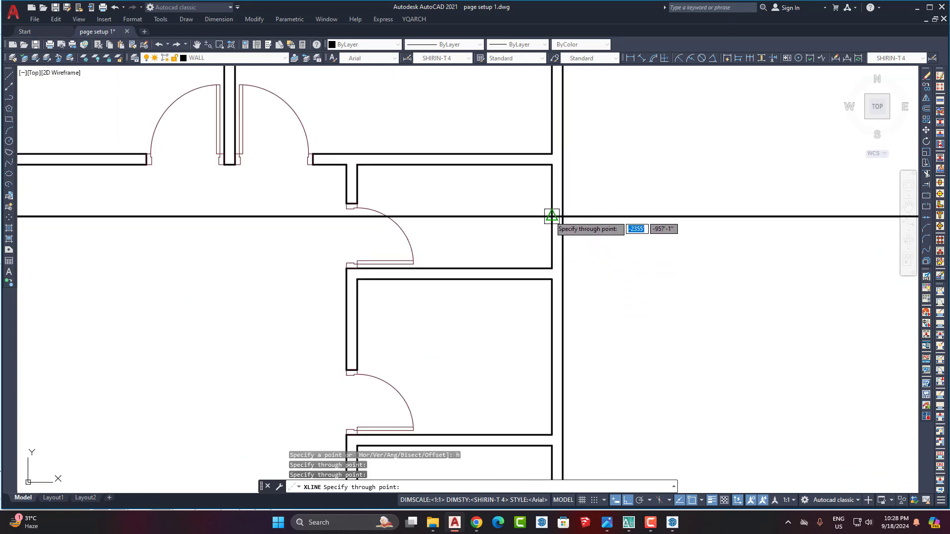
Add horizontal construction lines through the midpoints of the middle side room's outer wall and the lower bedroom's veranda wall.
{"action": "scroll", "coordinate": [603, 326], "scroll_direction": "down", "scroll_amount": 4}
{"action": "scroll", "coordinate": [539, 258], "scroll_direction": "up", "scroll_amount": 6}
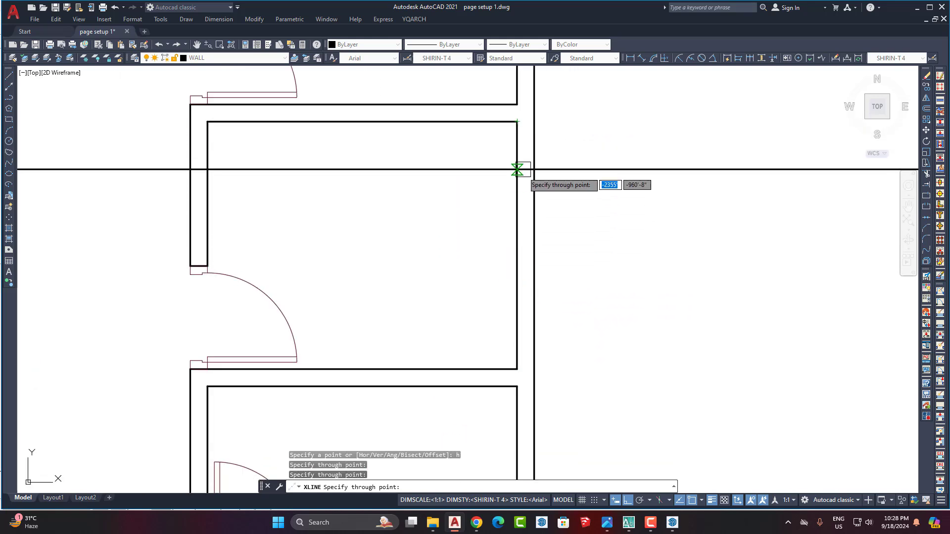
{"action": "left_click", "coordinate": [517, 245]}
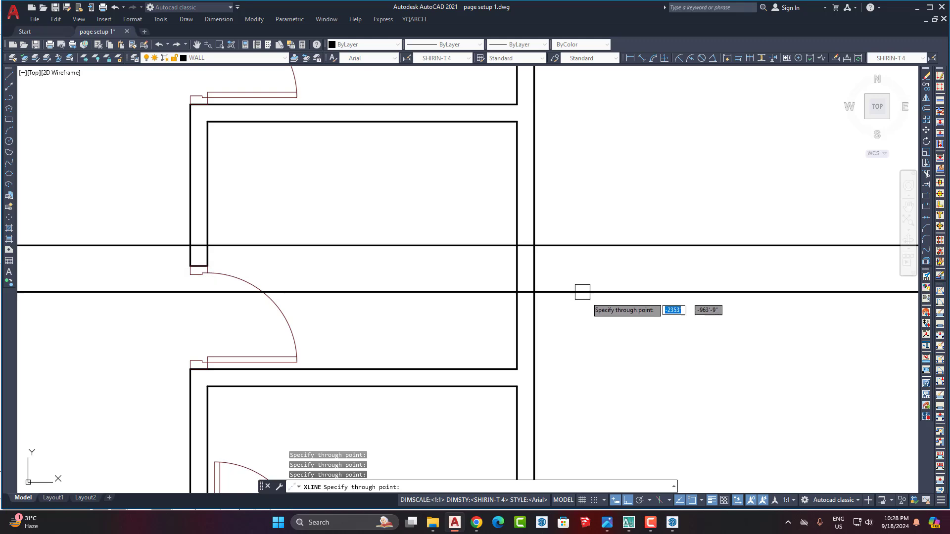
{"action": "scroll", "coordinate": [583, 292], "scroll_direction": "down", "scroll_amount": 5}
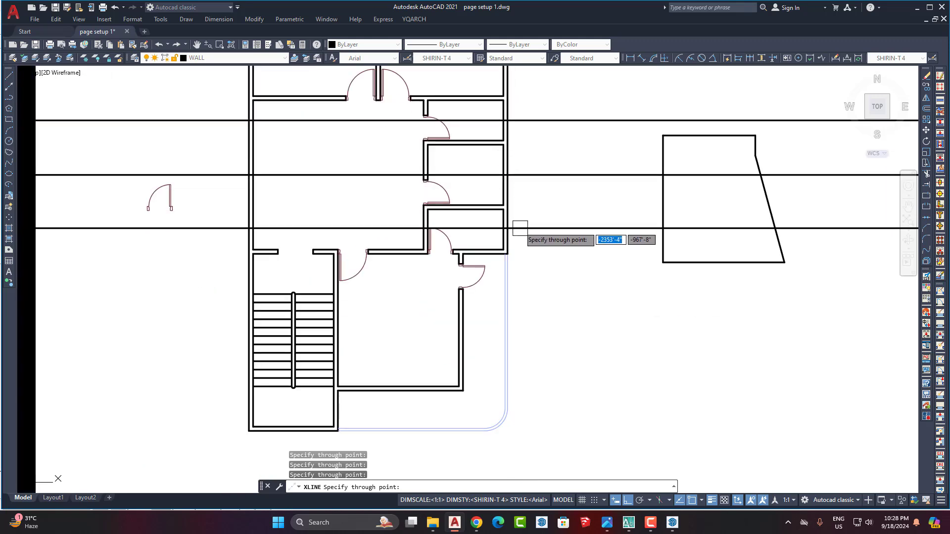
{"action": "scroll", "coordinate": [451, 383], "scroll_direction": "up", "scroll_amount": 4}
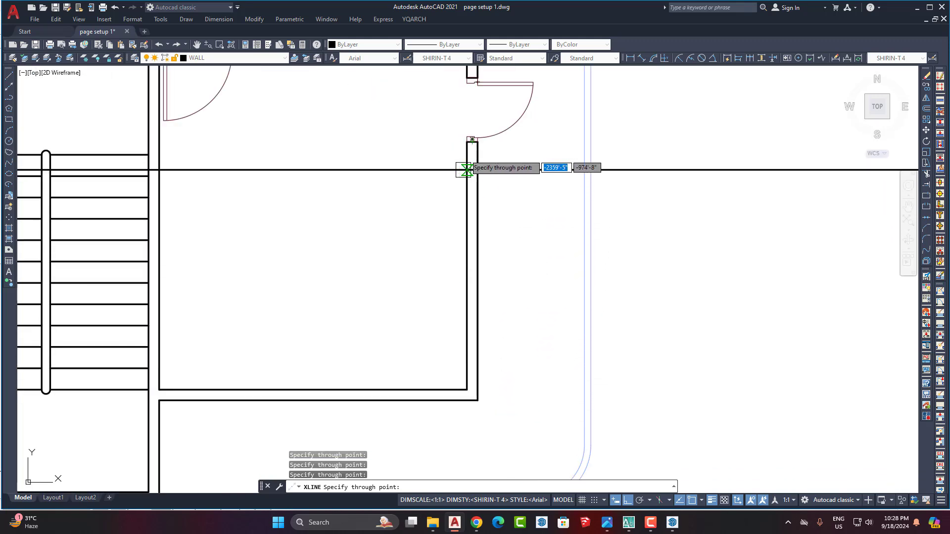
{"action": "left_click", "coordinate": [464, 264]}
{"action": "scroll", "coordinate": [568, 302], "scroll_direction": "down", "scroll_amount": 5}
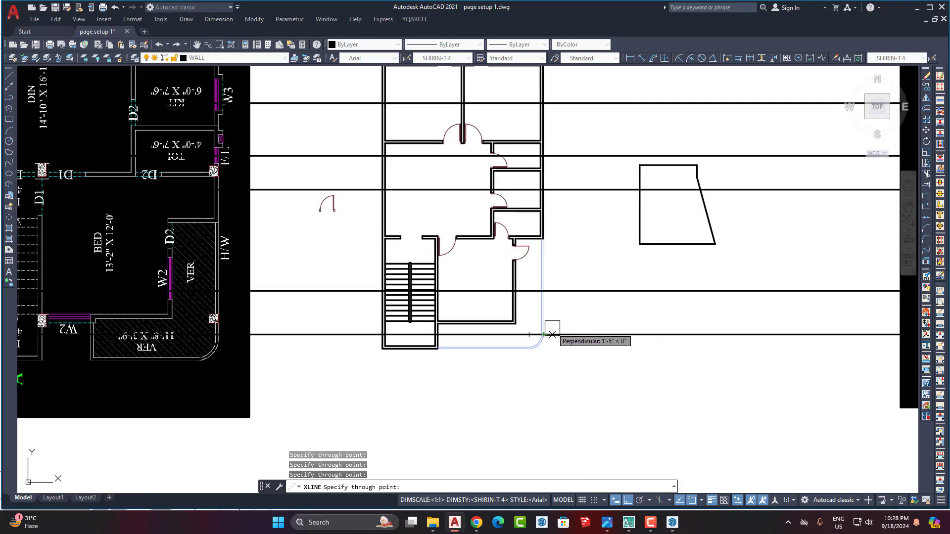
{"action": "key", "text": "Return"}
Erase the four horizontal construction lines crossing the redrawn plan.
{"action": "middle_click_drag", "start_coordinate": [569, 302], "coordinate": [516, 361]}
{"action": "left_click", "coordinate": [525, 376]}
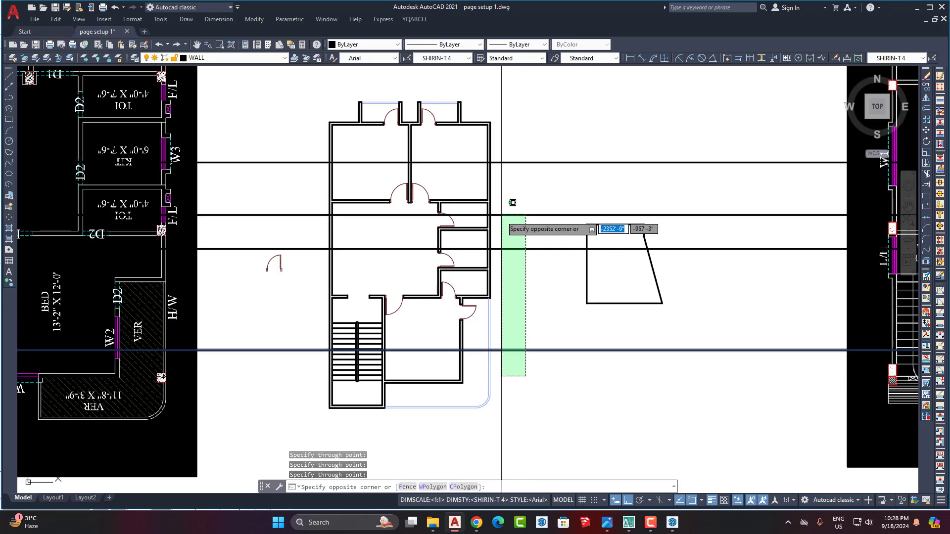
{"action": "left_click", "coordinate": [510, 157]}
{"action": "key", "text": "Delete"}
Draw a horizontal line outward from the midpoint of the upper-right room's outer side wall, and erase it.
{"action": "scroll", "coordinate": [458, 159], "scroll_direction": "up", "scroll_amount": 4}
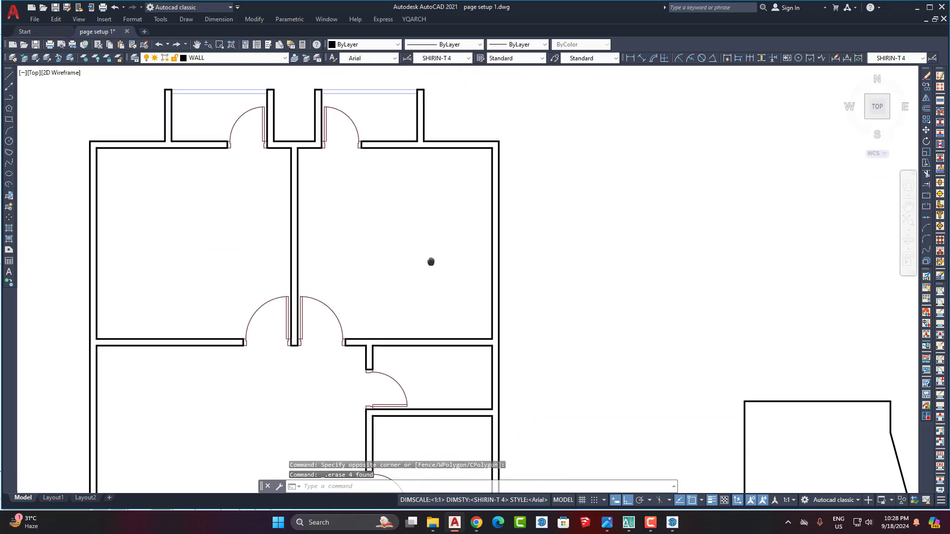
{"action": "type", "text": "L"}
{"action": "key", "text": "Return"}
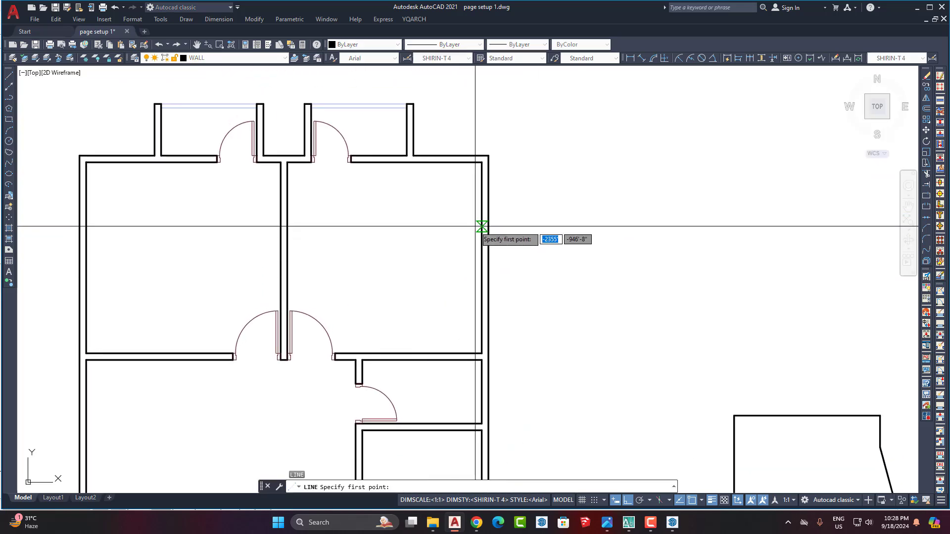
{"action": "left_click", "coordinate": [482, 257]}
{"action": "left_click", "coordinate": [618, 257]}
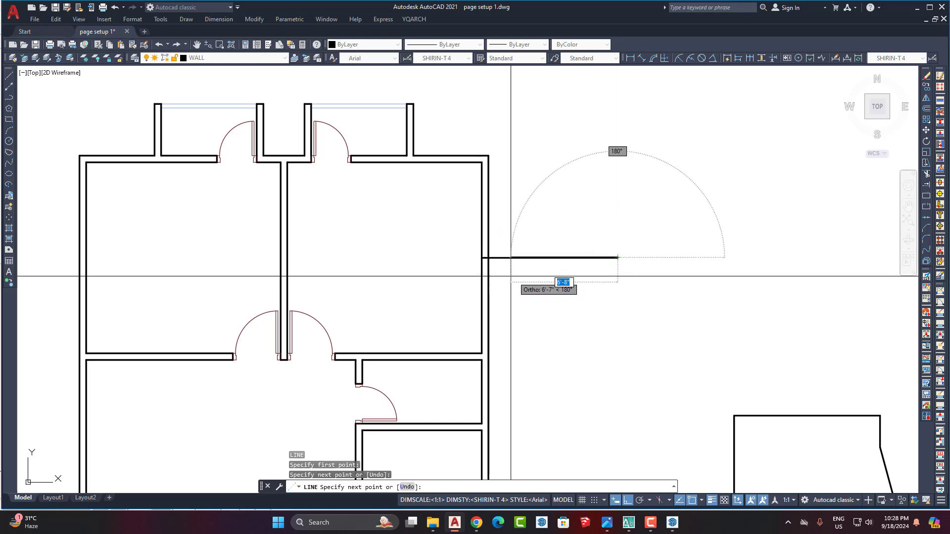
{"action": "key", "text": "Escape"}
{"action": "left_click", "coordinate": [479, 228]}
{"action": "key", "text": "Escape"}
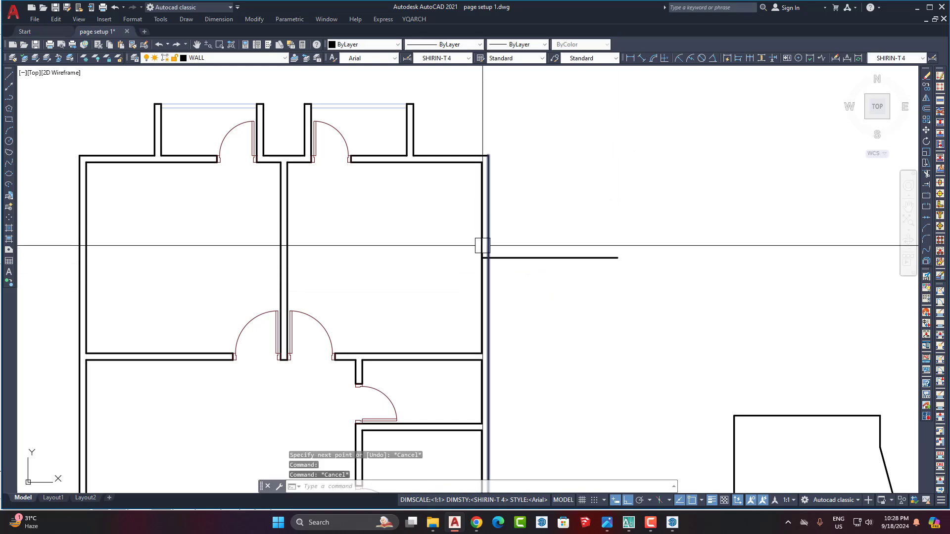
{"action": "left_click", "coordinate": [538, 265]}
{"action": "left_click", "coordinate": [532, 247]}
{"action": "key", "text": "Delete"}
Draw a short horizontal line outward from the inner-face midpoint of the upper-right room's outer side wall.
{"action": "middle_click_drag", "start_coordinate": [548, 286], "coordinate": [521, 280]}
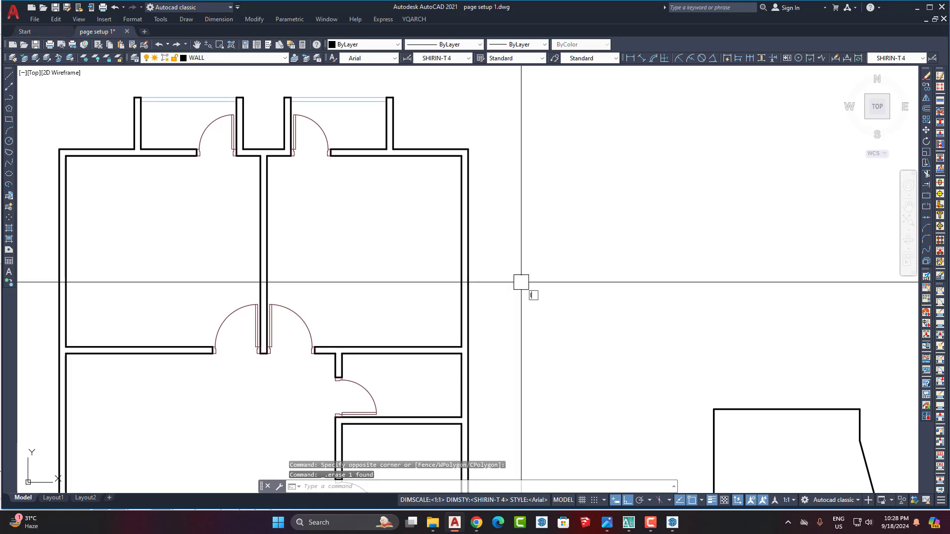
{"action": "type", "text": "l"}
{"action": "key", "text": "Return"}
{"action": "left_click", "coordinate": [461, 251]}
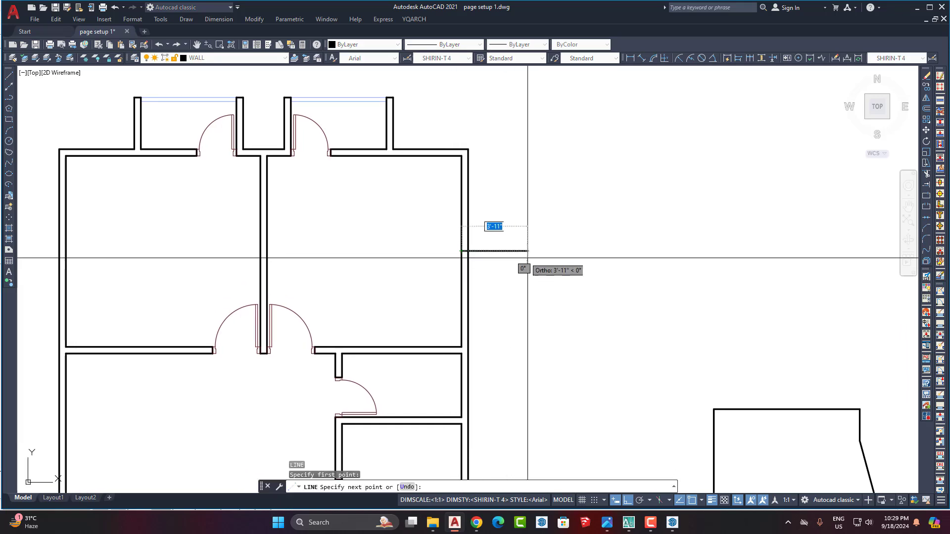
{"action": "left_click", "coordinate": [569, 252]}
{"action": "key", "text": "Escape"}
Copy the short horizontal line from its wall end down to the outer wall of the small room below.
{"action": "middle_click_drag", "start_coordinate": [550, 375], "coordinate": [523, 231]}
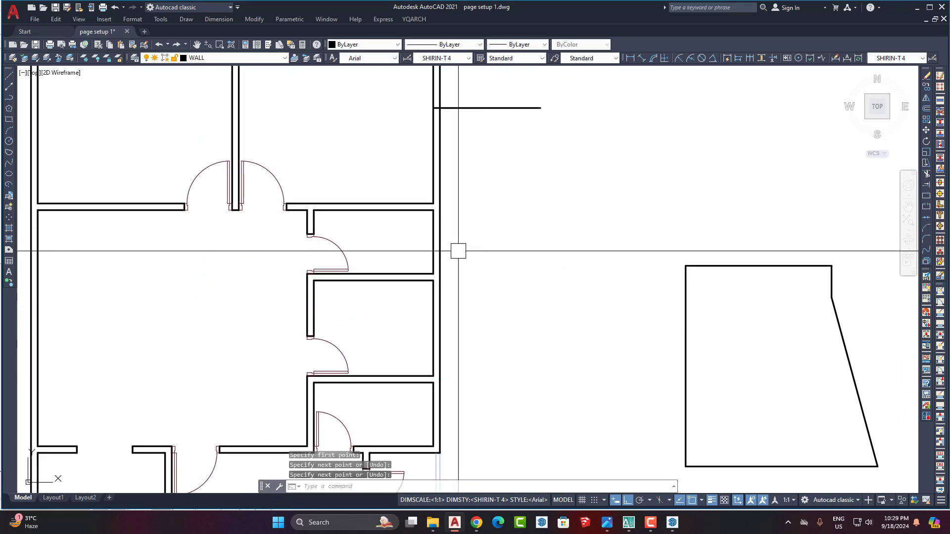
{"action": "middle_click_drag", "start_coordinate": [458, 244], "coordinate": [477, 328]}
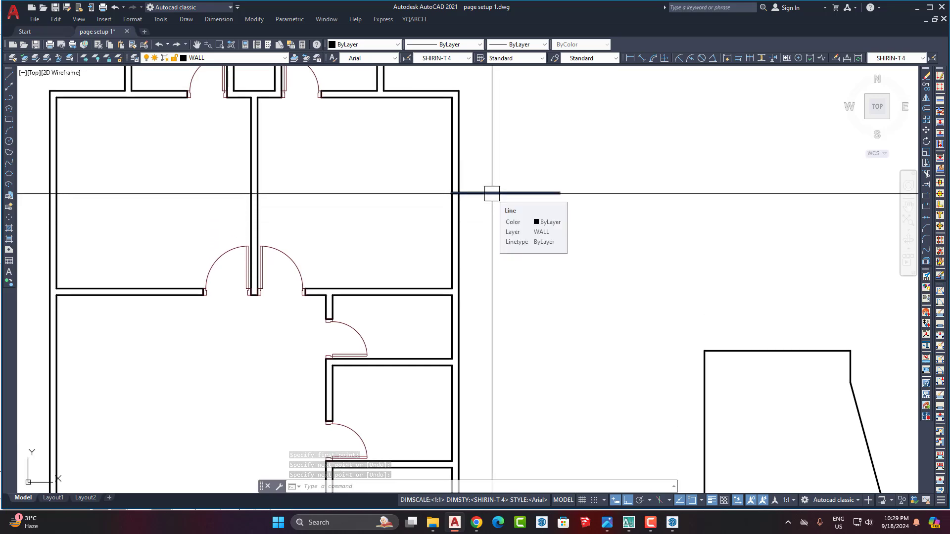
{"action": "left_click", "coordinate": [492, 193]}
{"action": "type", "text": "co"}
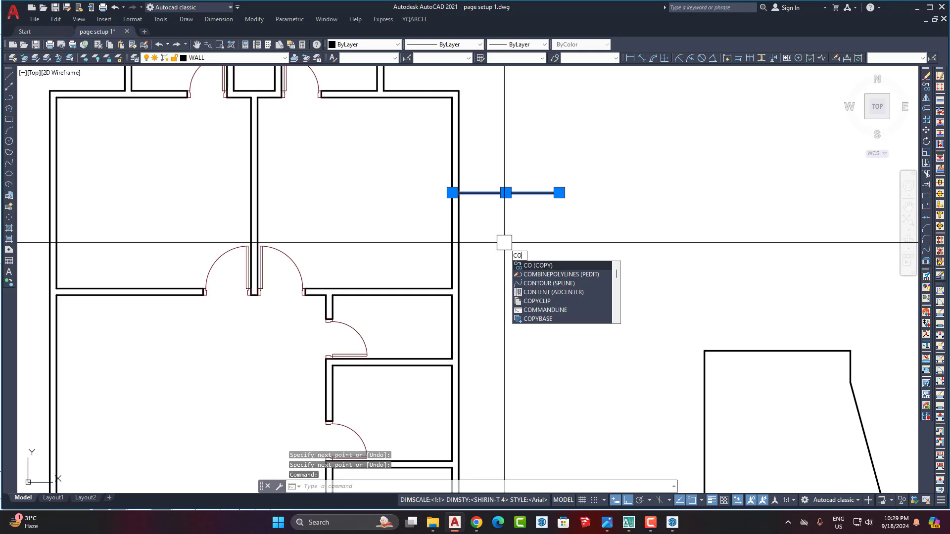
{"action": "key", "text": "Return"}
{"action": "left_click", "coordinate": [451, 193]}
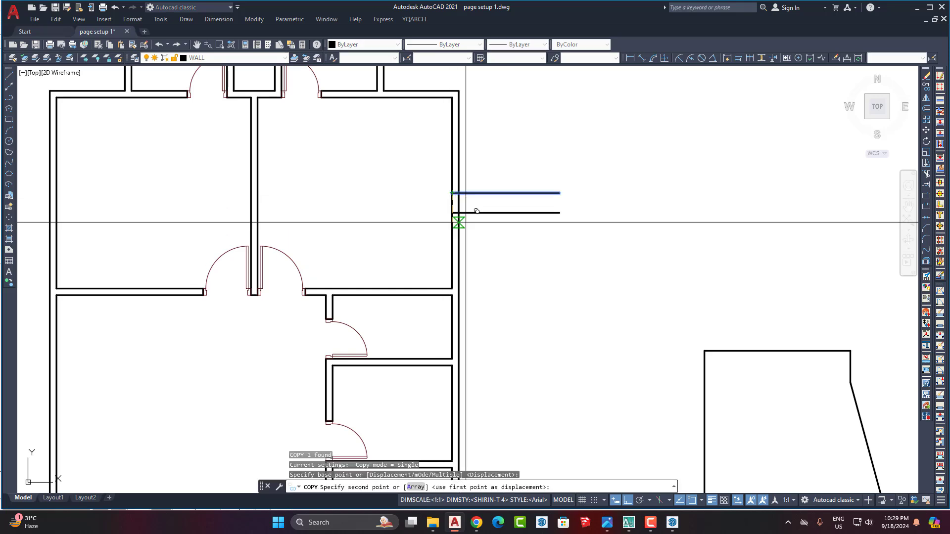
{"action": "scroll", "coordinate": [456, 329], "scroll_direction": "up", "scroll_amount": 5}
{"action": "scroll", "coordinate": [456, 328], "scroll_direction": "down", "scroll_amount": 4}
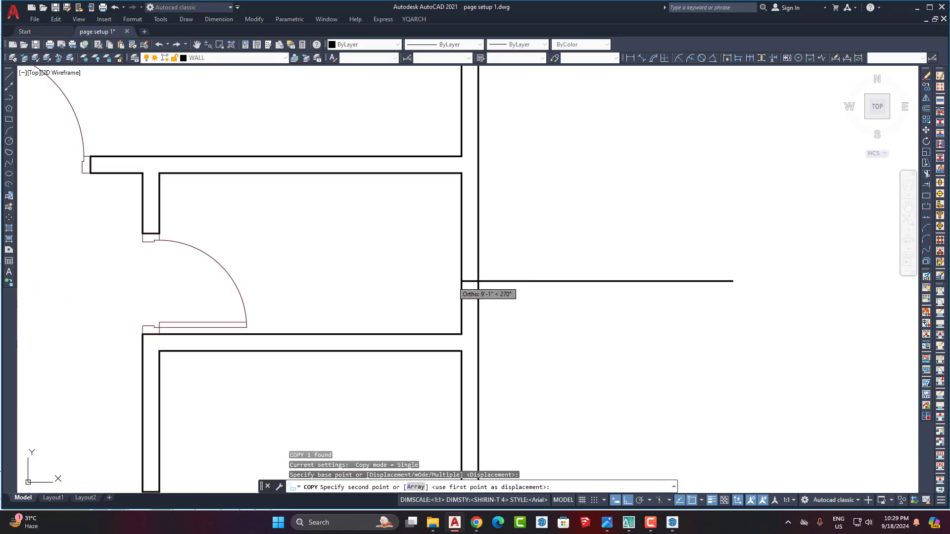
{"action": "left_click", "coordinate": [469, 265]}
{"action": "scroll", "coordinate": [508, 202], "scroll_direction": "down", "scroll_amount": 6}
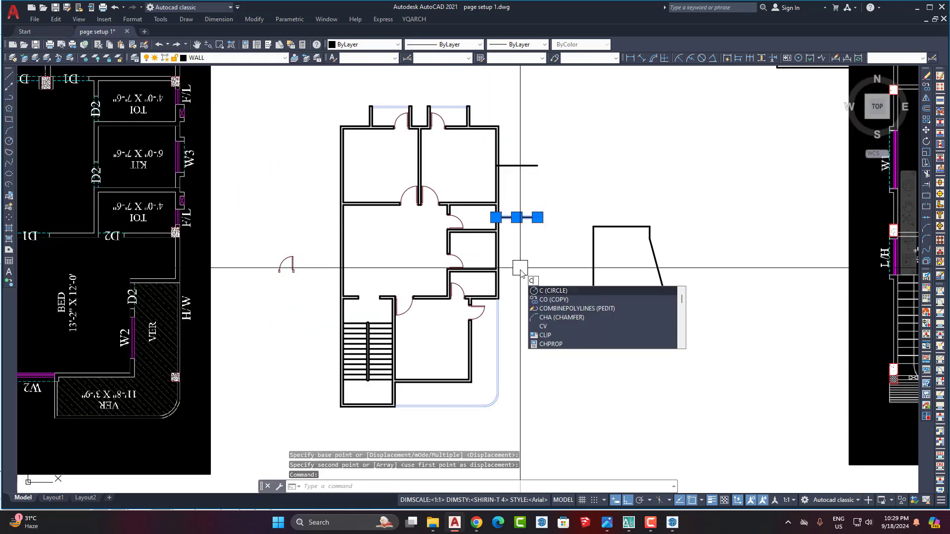
{"action": "key", "text": "Escape"}
{"action": "scroll", "coordinate": [516, 228], "scroll_direction": "up", "scroll_amount": 6}
{"action": "type", "text": "Co"}
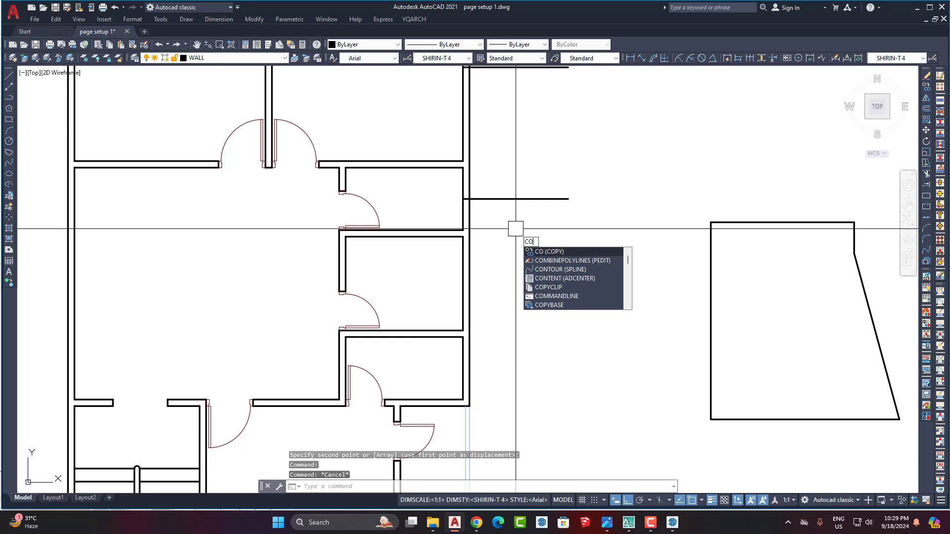
{"action": "key", "text": "Return"}
{"action": "key", "text": "Return"}
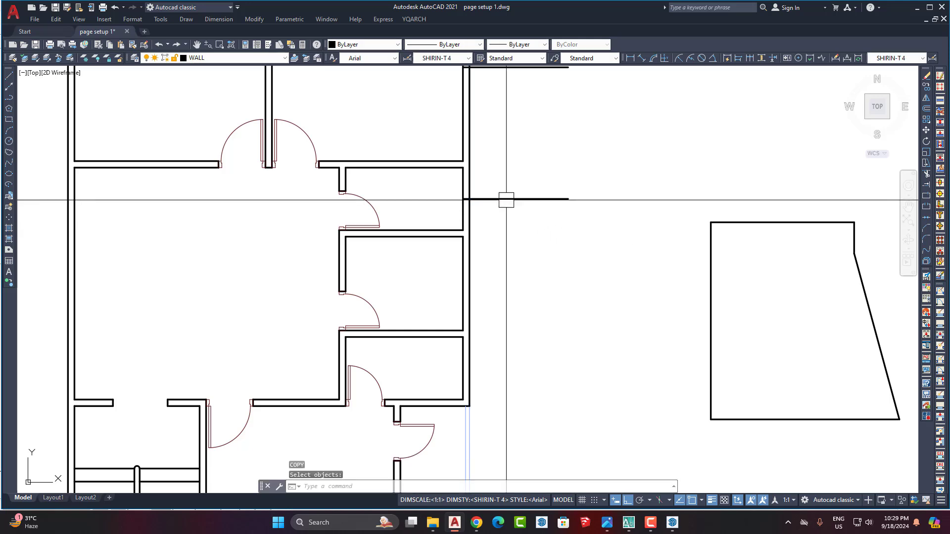
{"action": "left_click", "coordinate": [506, 200]}
{"action": "type", "text": "co"}
{"action": "key", "text": "Return"}
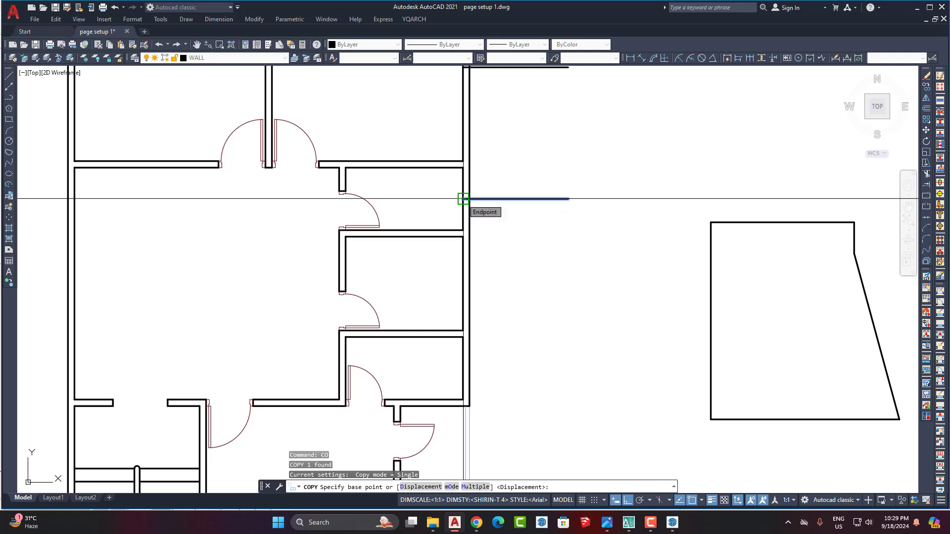
{"action": "left_click", "coordinate": [463, 199]}
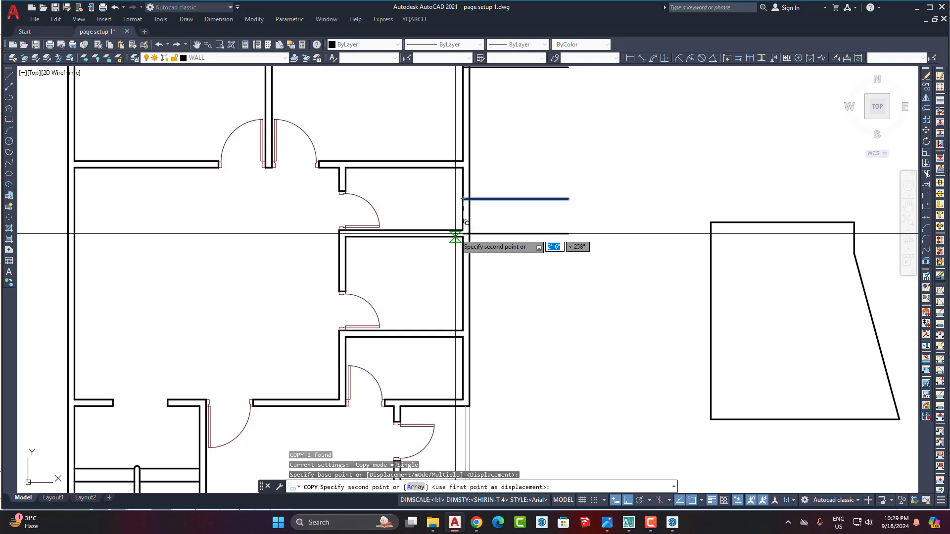
{"action": "key", "text": "Return"}
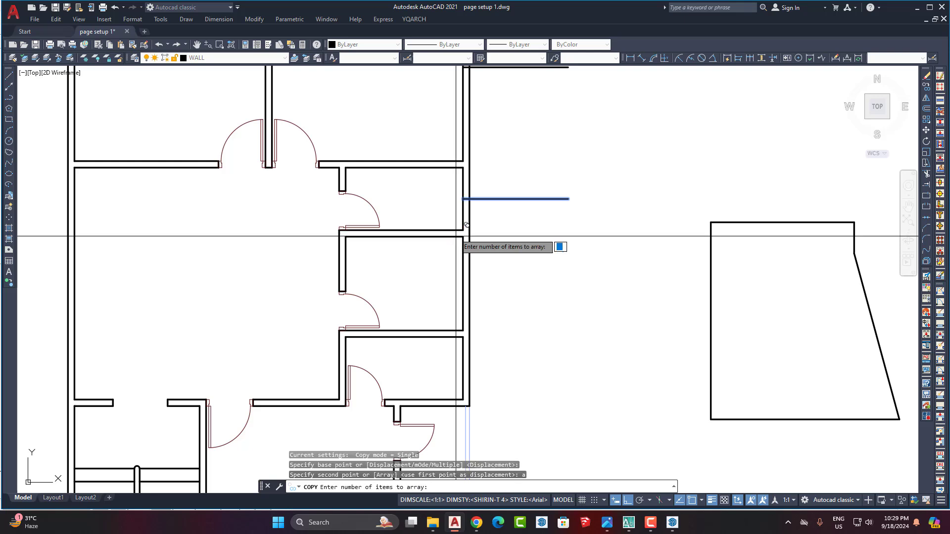
{"action": "key", "text": "Escape"}
{"action": "type", "text": "ct o"}
{"action": "key", "text": "Return"}
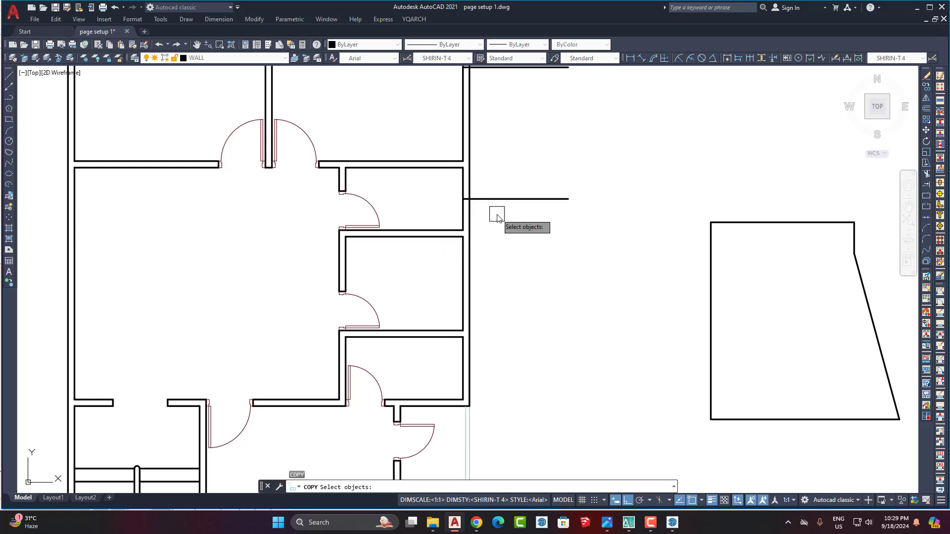
{"action": "key", "text": "Return"}
{"action": "left_click", "coordinate": [463, 199]}
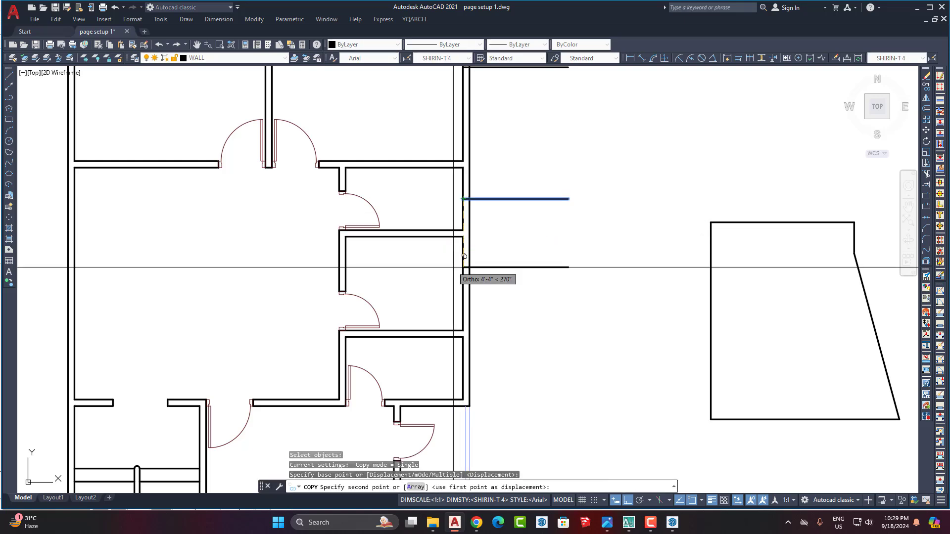
{"action": "key", "text": "Escape"}
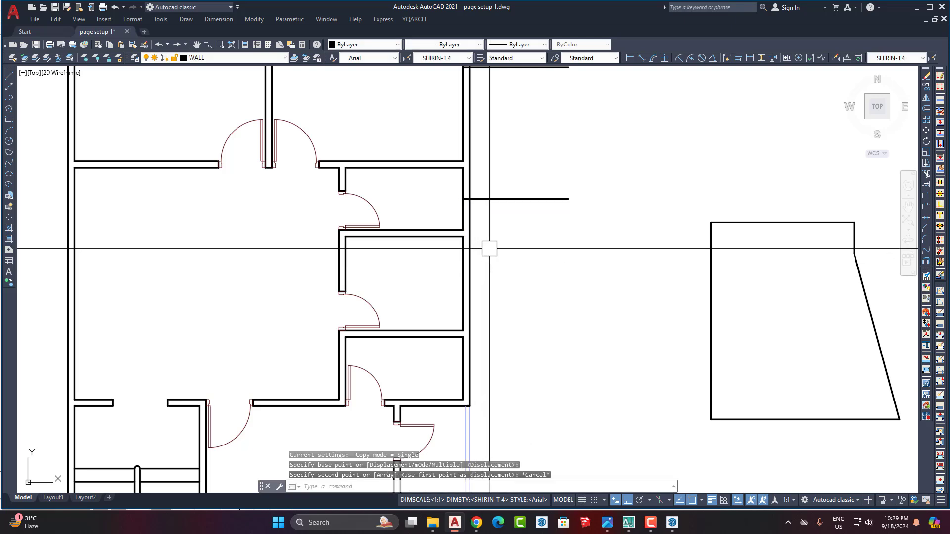
Copy the small room's horizontal line down to the outer wall of the next side room.
{"action": "type", "text": "co"}
{"action": "key", "text": "Return"}
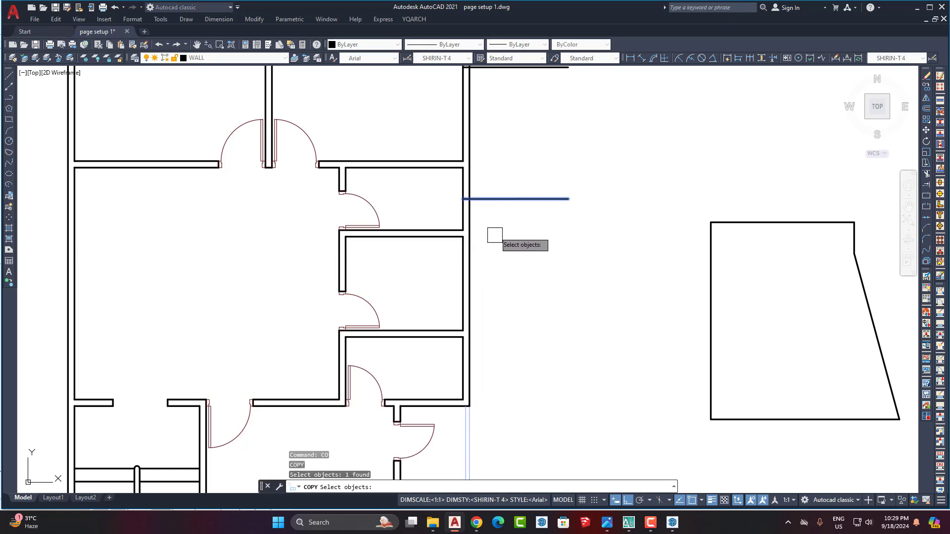
{"action": "key", "text": "Return"}
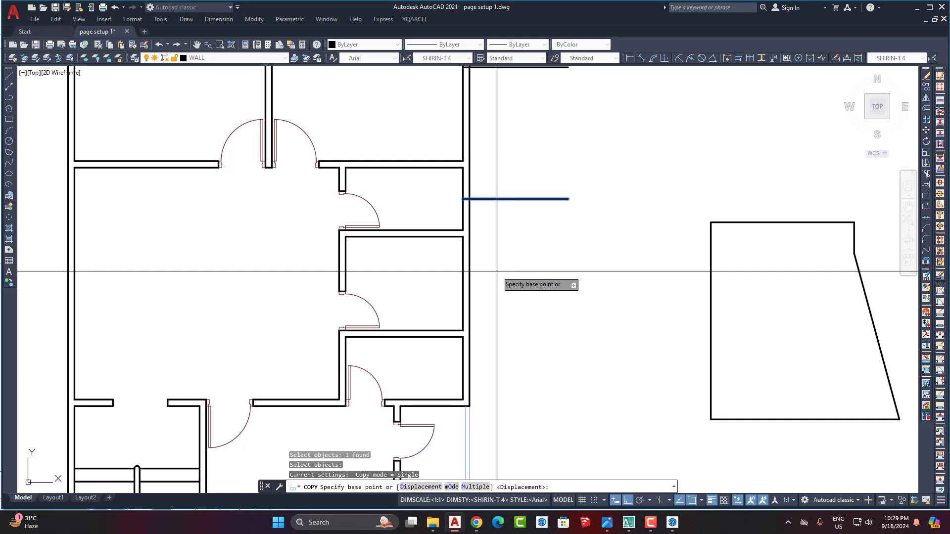
Copy the horizontal guide line from its wall-side endpoint to the outer-wall midpoints of the two small rooms below, using multiple copy mode.
{"action": "type", "text": "m"}
{"action": "key", "text": "Return"}
{"action": "left_click", "coordinate": [463, 199]}
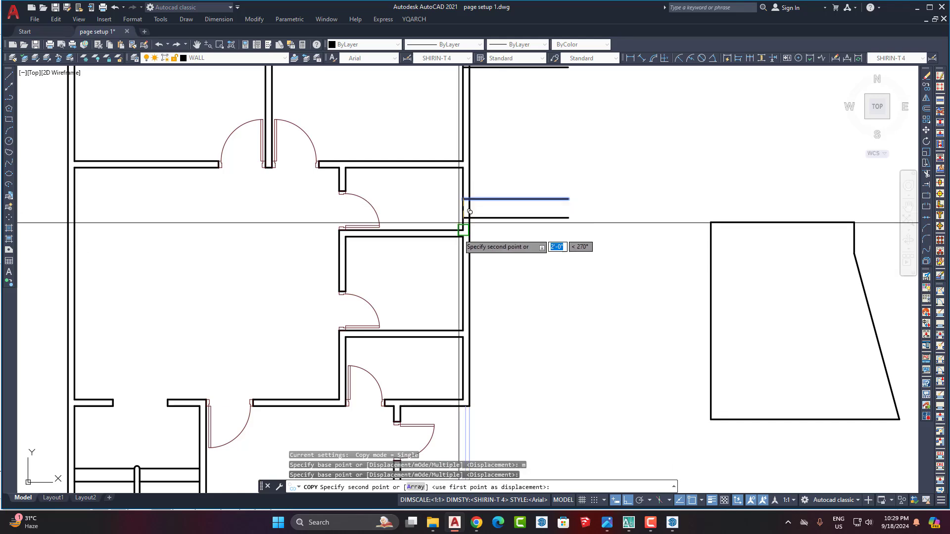
{"action": "left_click", "coordinate": [468, 283]}
{"action": "left_click", "coordinate": [465, 371]}
Place another copy of the guide line at the midpoint of the lower room's right wall and finish copying.
{"action": "scroll", "coordinate": [490, 226], "scroll_direction": "down", "scroll_amount": 4}
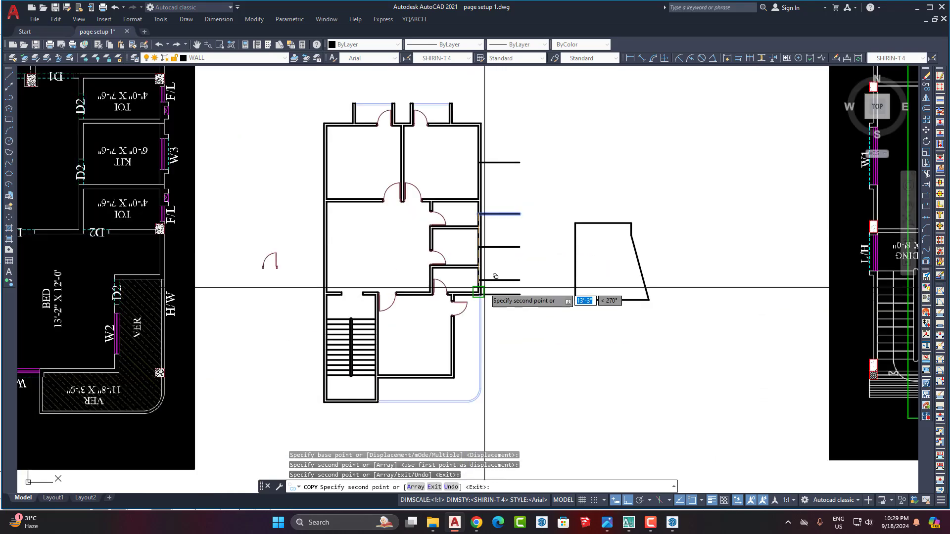
{"action": "scroll", "coordinate": [484, 288], "scroll_direction": "up", "scroll_amount": 4}
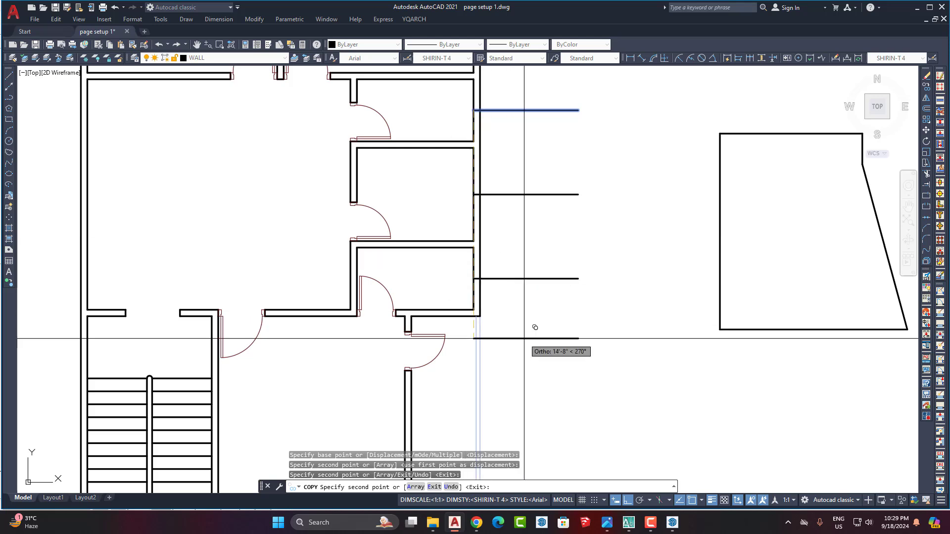
{"action": "middle_click_drag", "start_coordinate": [519, 329], "coordinate": [550, 117]}
{"action": "scroll", "coordinate": [431, 175], "scroll_direction": "up", "scroll_amount": 4}
{"action": "scroll", "coordinate": [446, 145], "scroll_direction": "down", "scroll_amount": 4}
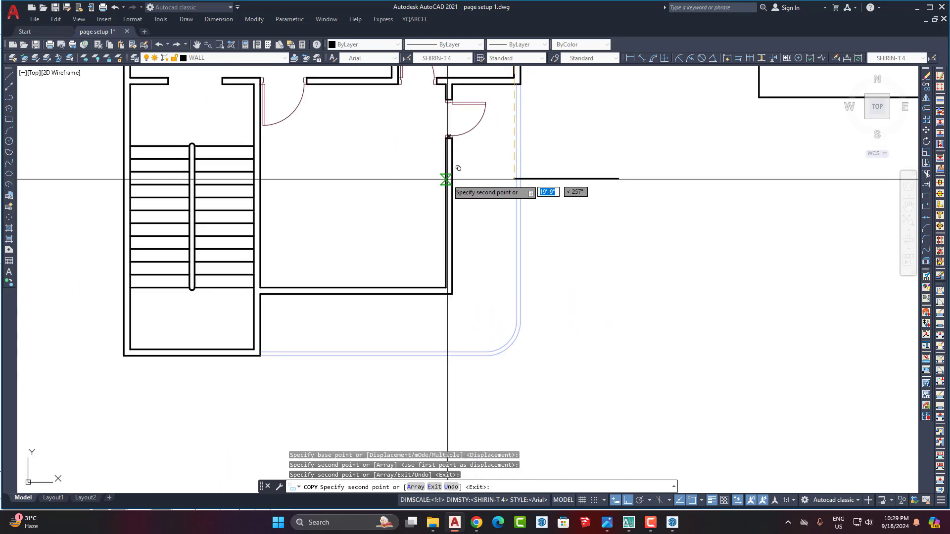
{"action": "left_click", "coordinate": [446, 212]}
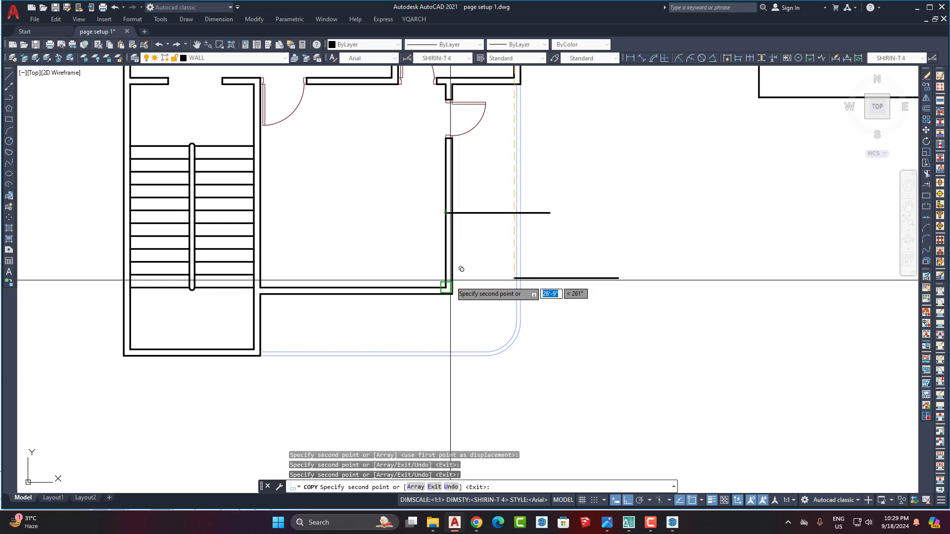
{"action": "key", "text": "space"}
{"action": "scroll", "coordinate": [451, 314], "scroll_direction": "down", "scroll_amount": 4}
{"action": "middle_click_drag", "start_coordinate": [484, 262], "coordinate": [467, 342]}
{"action": "scroll", "coordinate": [456, 155], "scroll_direction": "up", "scroll_amount": 2}
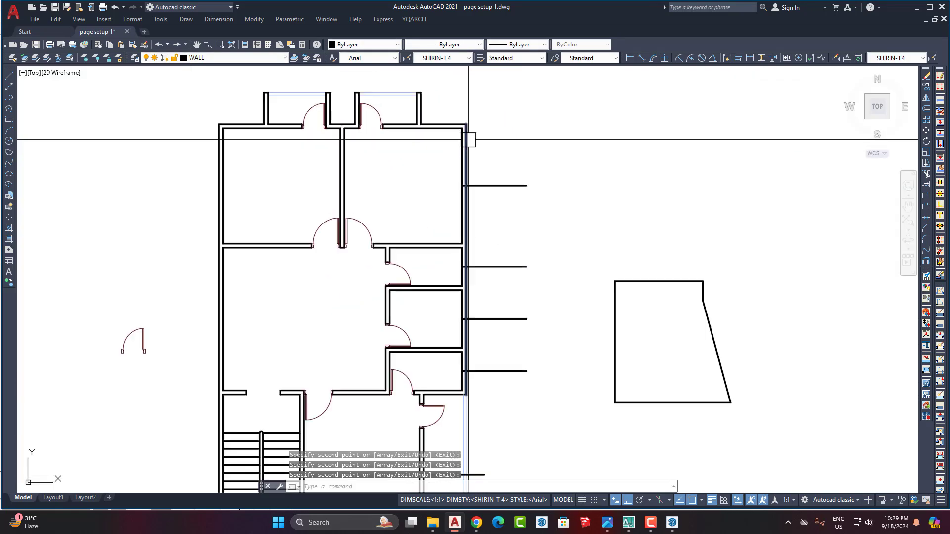
{"action": "scroll", "coordinate": [465, 169], "scroll_direction": "up", "scroll_amount": 2}
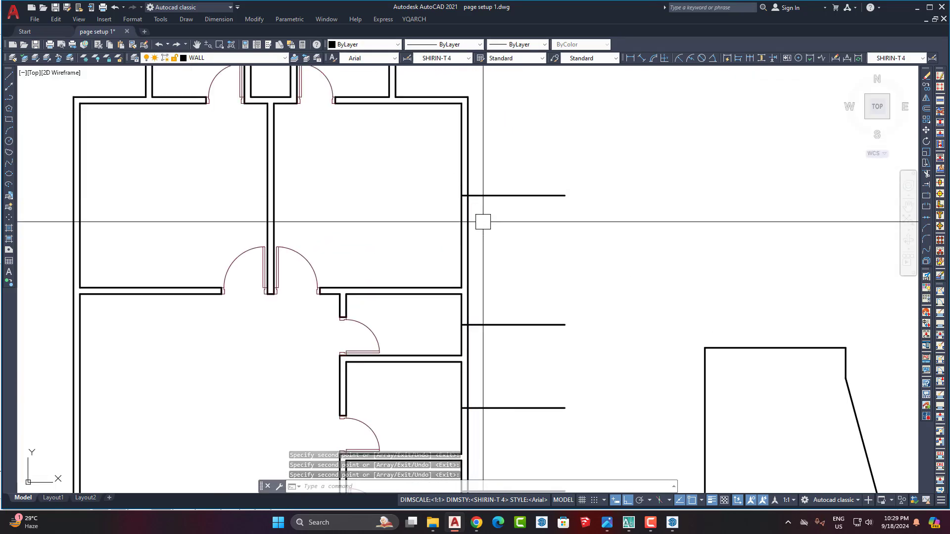
{"action": "type", "text": "o"}
{"action": "key", "text": "space"}
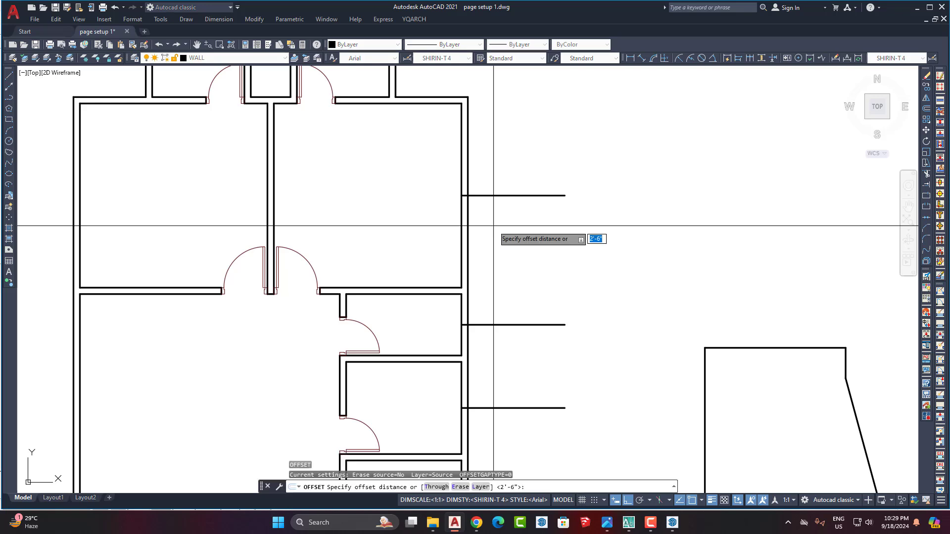
{"action": "key", "text": "Escape"}
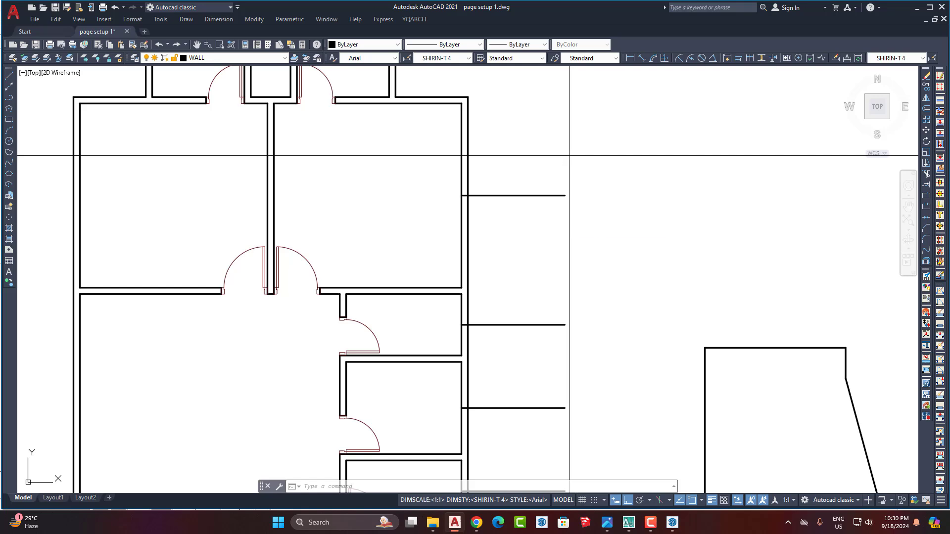
Offset the upper right room's guide line by 2'6" both upward and downward.
{"action": "type", "text": "o"}
{"action": "key", "text": "Return"}
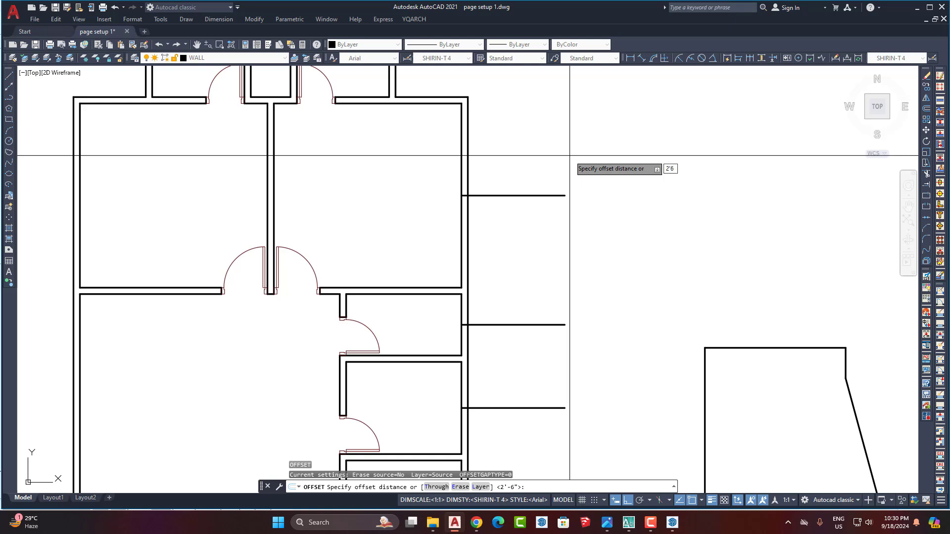
{"action": "key", "text": "Return"}
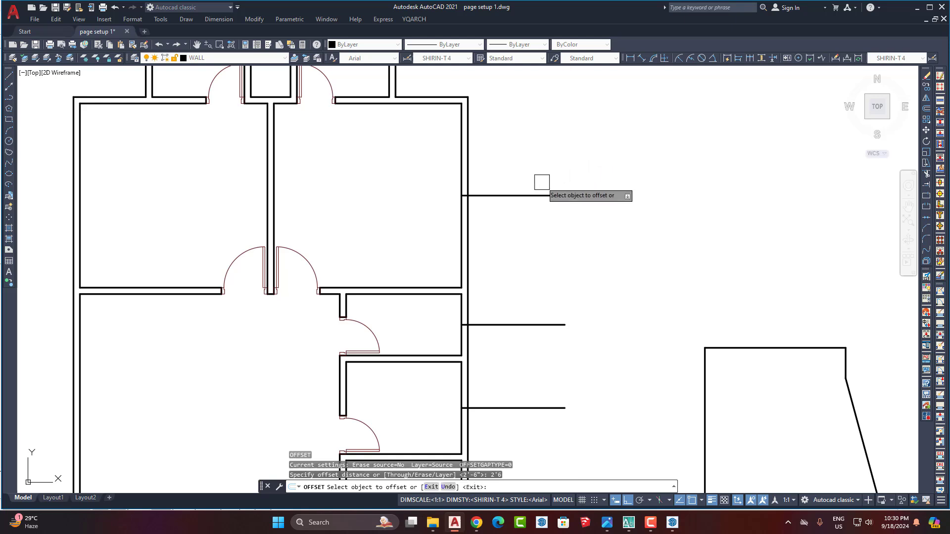
{"action": "left_click", "coordinate": [515, 195]}
{"action": "left_click", "coordinate": [509, 179]}
{"action": "left_click", "coordinate": [505, 195]}
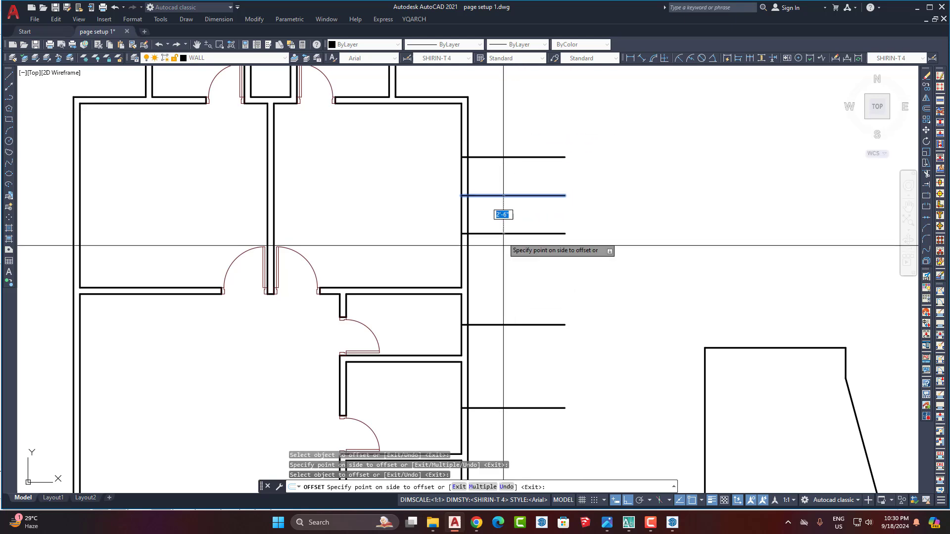
{"action": "left_click", "coordinate": [504, 247]}
Offset the lower room's guide line by 2'6" both below and above it.
{"action": "middle_click_drag", "start_coordinate": [585, 434], "coordinate": [593, 288]}
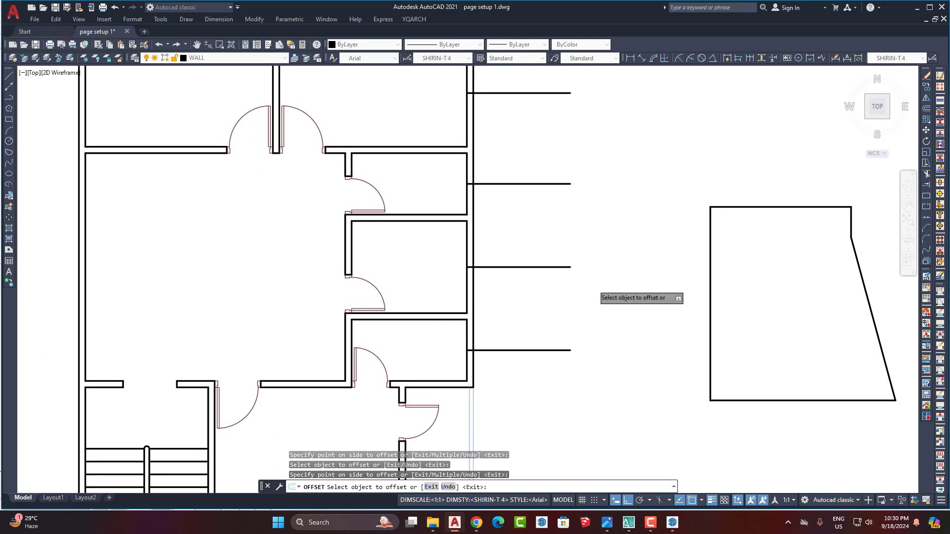
{"action": "scroll", "coordinate": [592, 287], "scroll_direction": "down", "scroll_amount": 2}
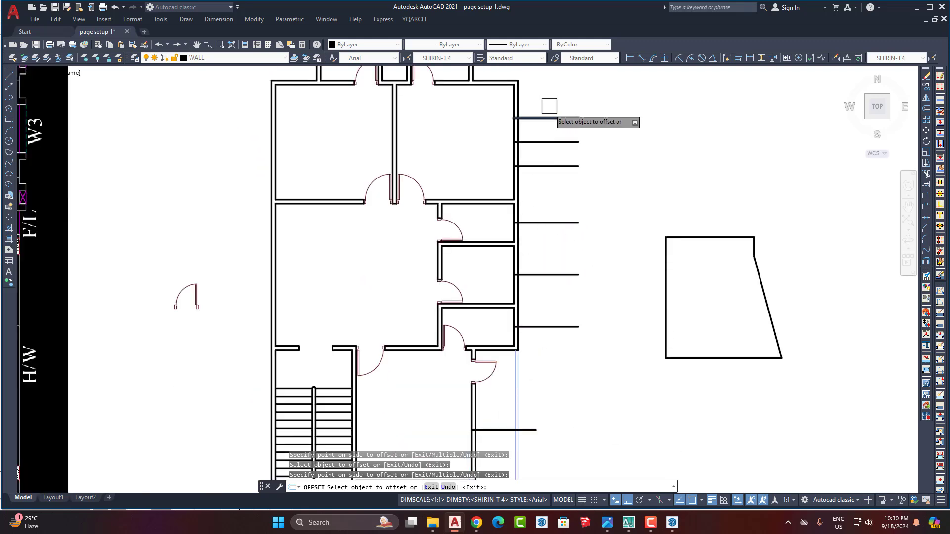
{"action": "scroll", "coordinate": [514, 280], "scroll_direction": "up", "scroll_amount": 2}
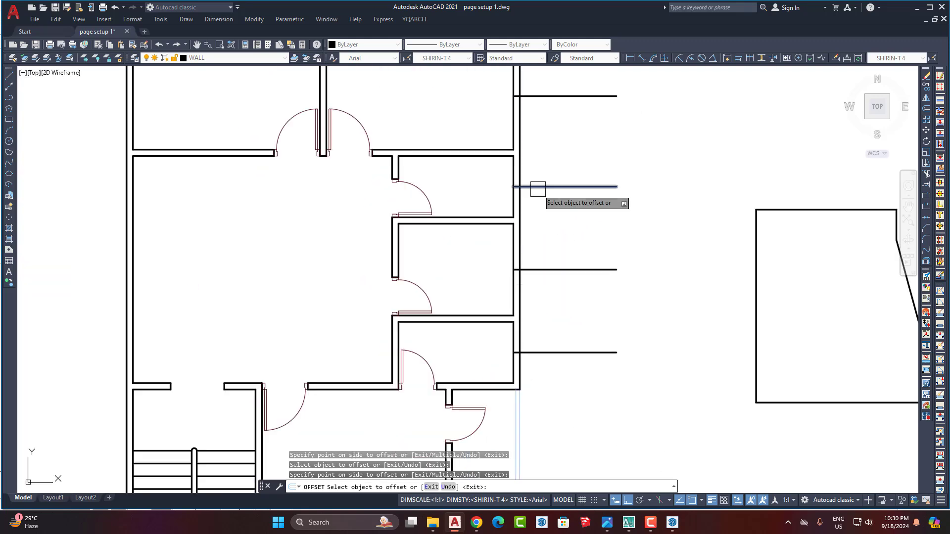
{"action": "middle_click_drag", "start_coordinate": [579, 326], "coordinate": [550, 162]}
{"action": "middle_click_drag", "start_coordinate": [460, 346], "coordinate": [548, 252]}
{"action": "left_click", "coordinate": [542, 257]}
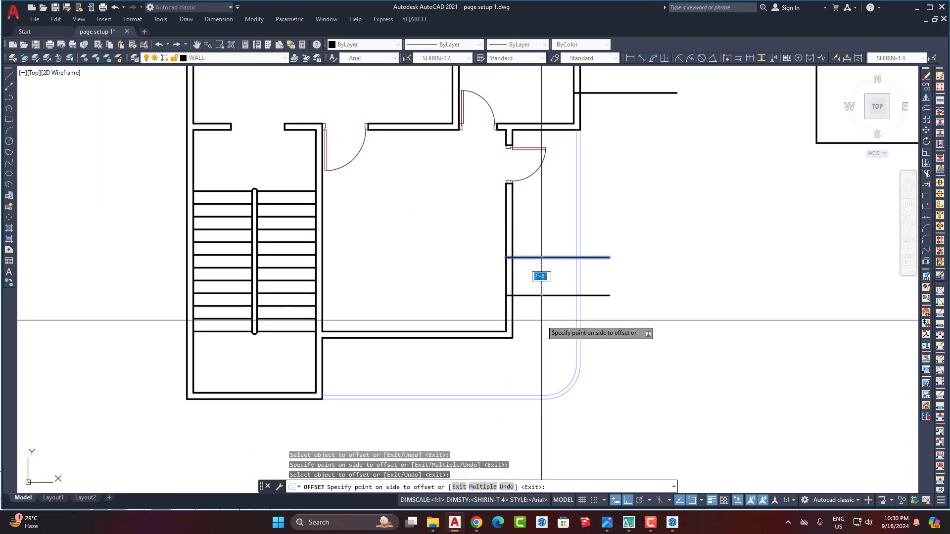
{"action": "left_click", "coordinate": [541, 318]}
{"action": "left_click", "coordinate": [540, 258]}
{"action": "left_click", "coordinate": [546, 193]}
{"action": "key", "text": "Return"}
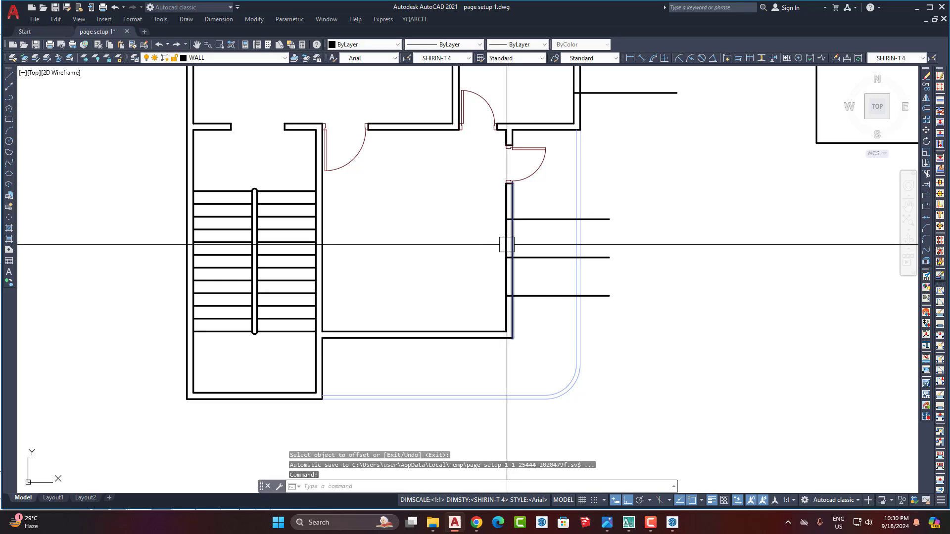
Trim the parts of the upper right room's three guide lines that project beyond the outer wall.
{"action": "scroll", "coordinate": [502, 250], "scroll_direction": "down", "scroll_amount": 3}
{"action": "scroll", "coordinate": [516, 141], "scroll_direction": "up", "scroll_amount": 3}
{"action": "scroll", "coordinate": [516, 141], "scroll_direction": "up", "scroll_amount": 2}
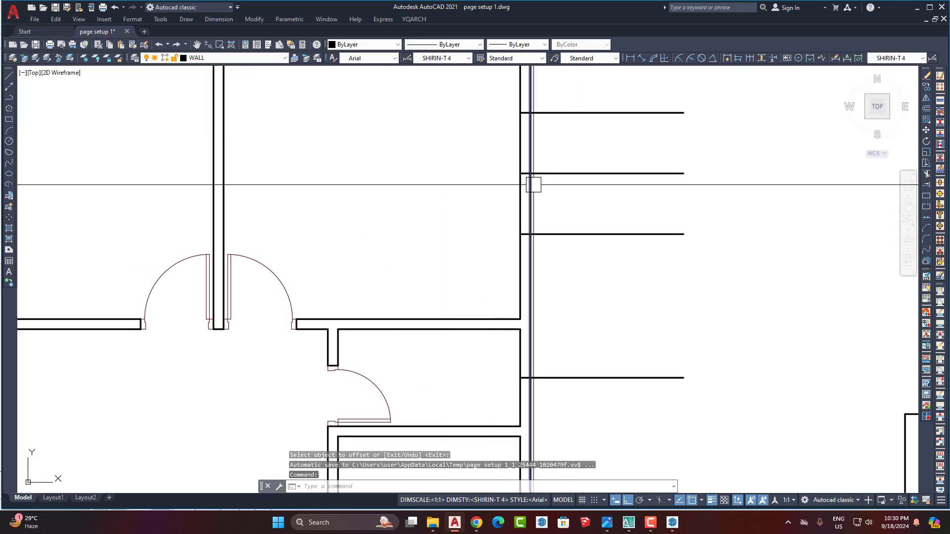
{"action": "middle_click_drag", "start_coordinate": [551, 182], "coordinate": [544, 240]}
{"action": "scroll", "coordinate": [545, 240], "scroll_direction": "down", "scroll_amount": 3}
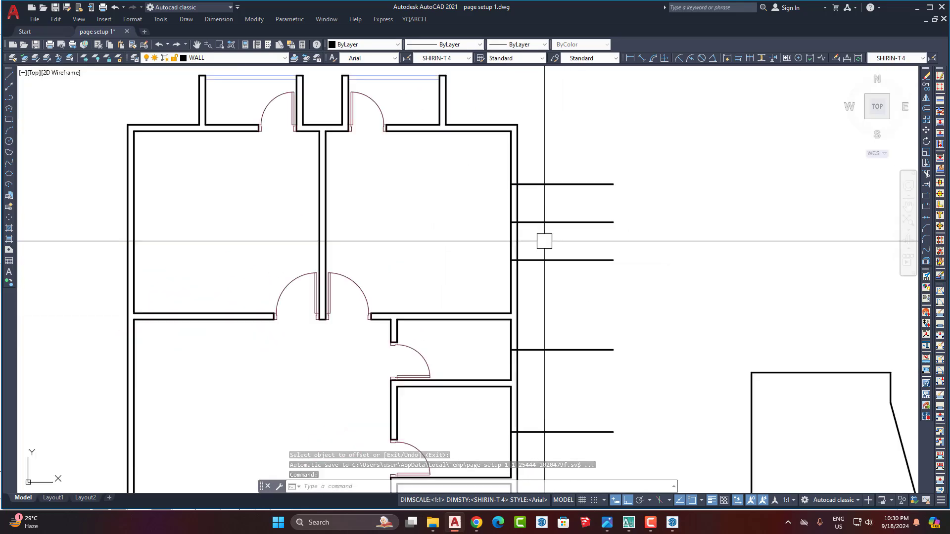
{"action": "scroll", "coordinate": [527, 205], "scroll_direction": "up", "scroll_amount": 3}
{"action": "type", "text": "tr"}
{"action": "key", "text": "Return"}
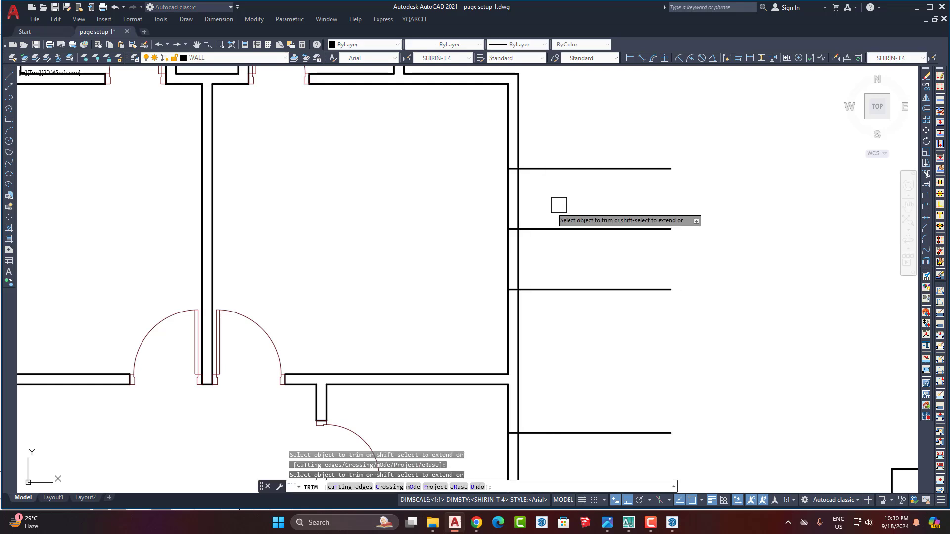
{"action": "left_click", "coordinate": [578, 168]}
{"action": "left_click", "coordinate": [550, 229]}
{"action": "left_click", "coordinate": [556, 290]}
Trim the upper right room's wall lines between the outer guides and delete the leftover centre segment to open the window.
{"action": "left_click", "coordinate": [589, 251]}
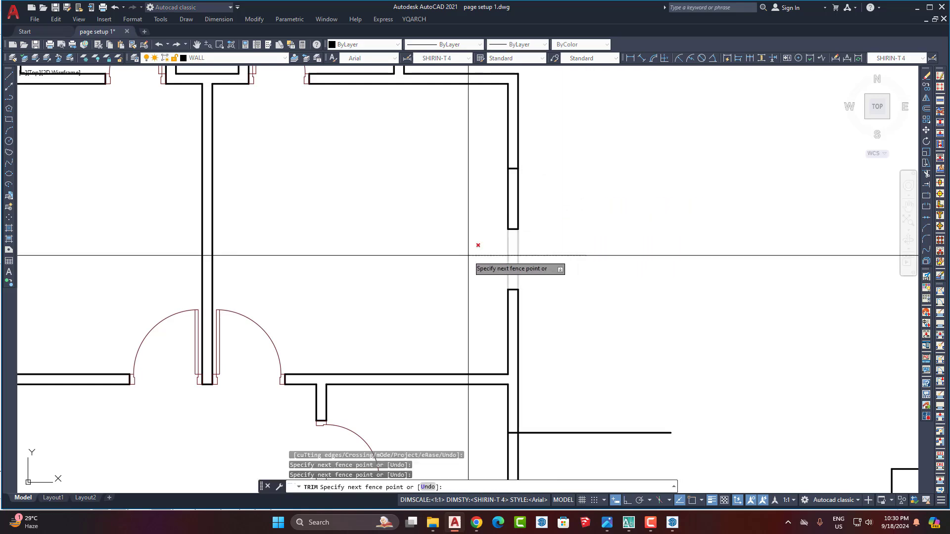
{"action": "left_click", "coordinate": [467, 254]}
{"action": "left_click", "coordinate": [561, 218]}
{"action": "left_click", "coordinate": [471, 202]}
{"action": "key", "text": "Return"}
{"action": "left_click", "coordinate": [427, 191]}
{"action": "left_click", "coordinate": [537, 253]}
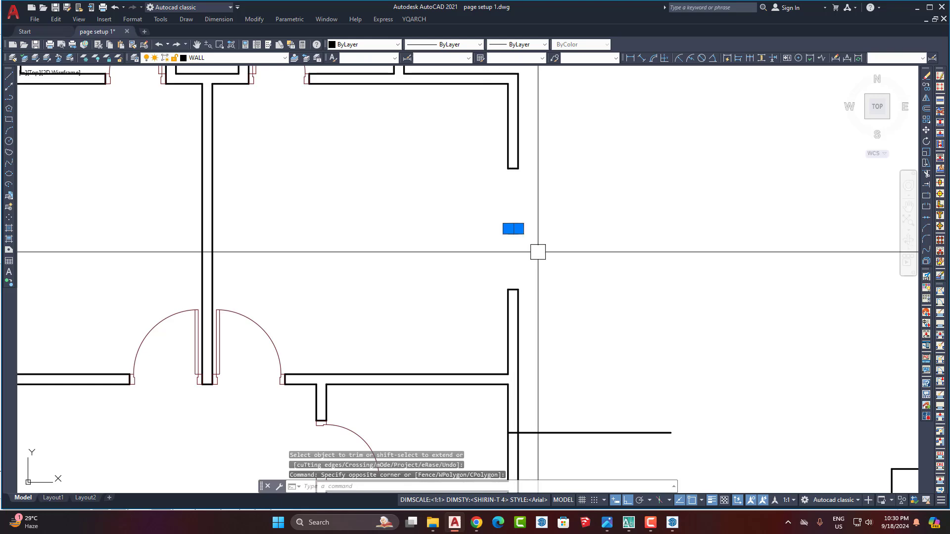
{"action": "key", "text": "Delete"}
Trim the upper half of the lower room's window opening and the three guide lines between the wall and the veranda edge.
{"action": "scroll", "coordinate": [558, 218], "scroll_direction": "down", "scroll_amount": 1}
{"action": "middle_click_drag", "start_coordinate": [574, 355], "coordinate": [564, 276]}
{"action": "scroll", "coordinate": [563, 276], "scroll_direction": "down", "scroll_amount": 5}
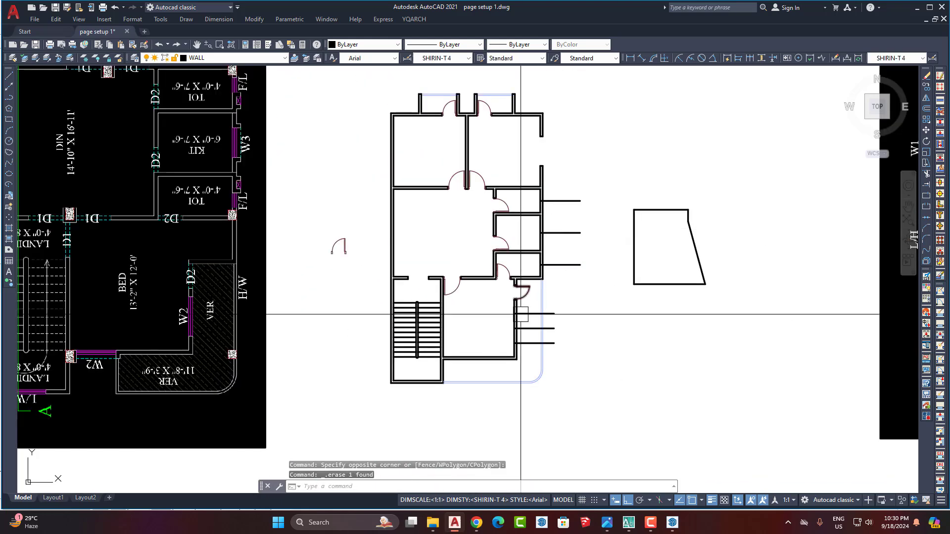
{"action": "scroll", "coordinate": [519, 325], "scroll_direction": "up", "scroll_amount": 4}
{"action": "type", "text": "tr"}
{"action": "key", "text": "Return"}
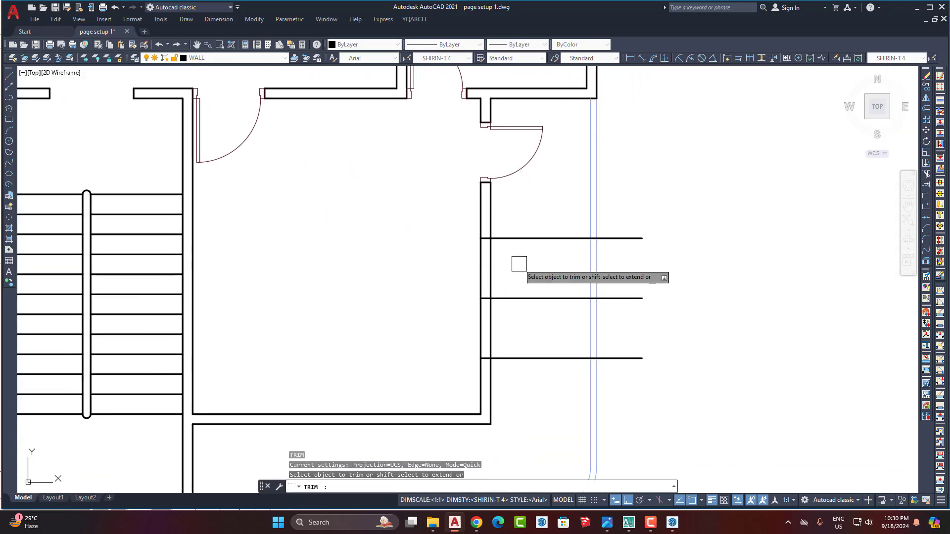
{"action": "left_click", "coordinate": [519, 264]}
{"action": "left_click", "coordinate": [462, 254]}
{"action": "left_click", "coordinate": [520, 238]}
{"action": "left_click", "coordinate": [526, 299]}
{"action": "left_click", "coordinate": [526, 358]}
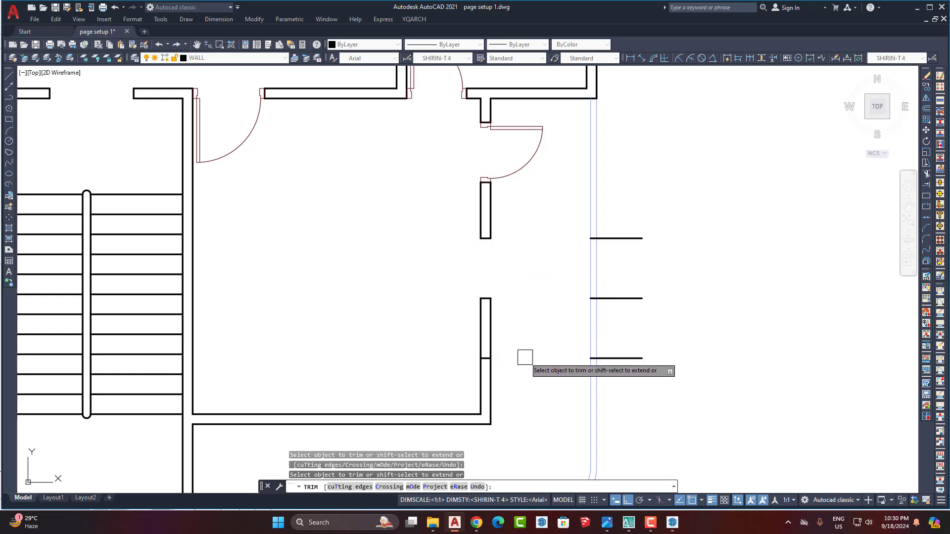
Trim the lower half of the lower room's window opening and delete the leftover centre segment in it.
{"action": "left_click", "coordinate": [424, 308]}
{"action": "left_click", "coordinate": [557, 320]}
{"action": "key", "text": "Return"}
{"action": "left_click", "coordinate": [432, 278]}
{"action": "left_click", "coordinate": [509, 316]}
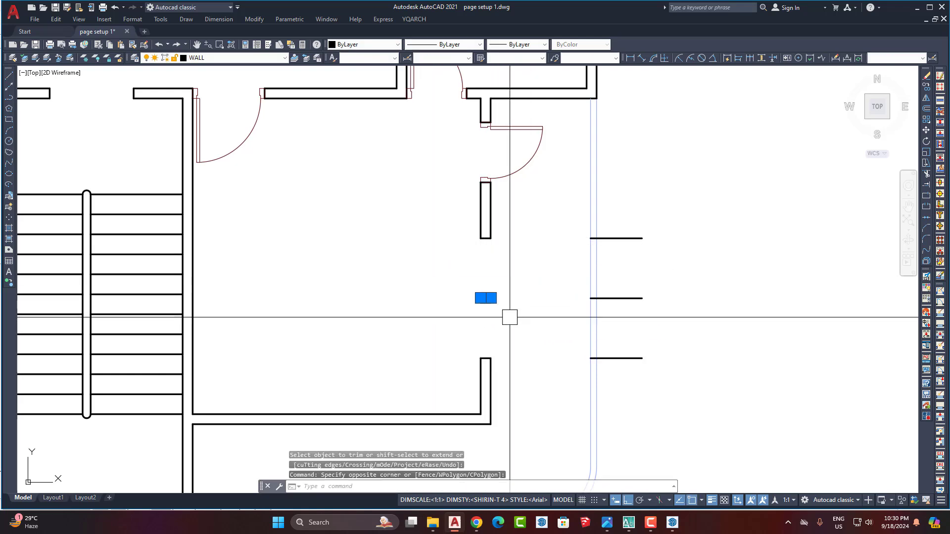
{"action": "key", "text": "Delete"}
Delete the three leftover guide line pieces at the veranda edge beside the lower room.
{"action": "left_click", "coordinate": [547, 206]}
{"action": "left_click", "coordinate": [671, 370]}
{"action": "key", "text": "Delete"}
{"action": "scroll", "coordinate": [508, 281], "scroll_direction": "down", "scroll_amount": 5}
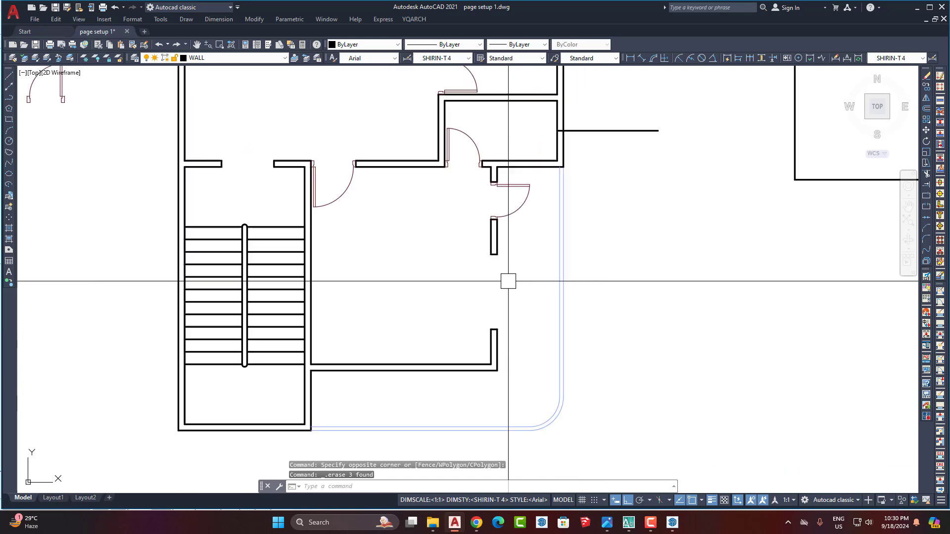
{"action": "scroll", "coordinate": [508, 281], "scroll_direction": "up", "scroll_amount": 5}
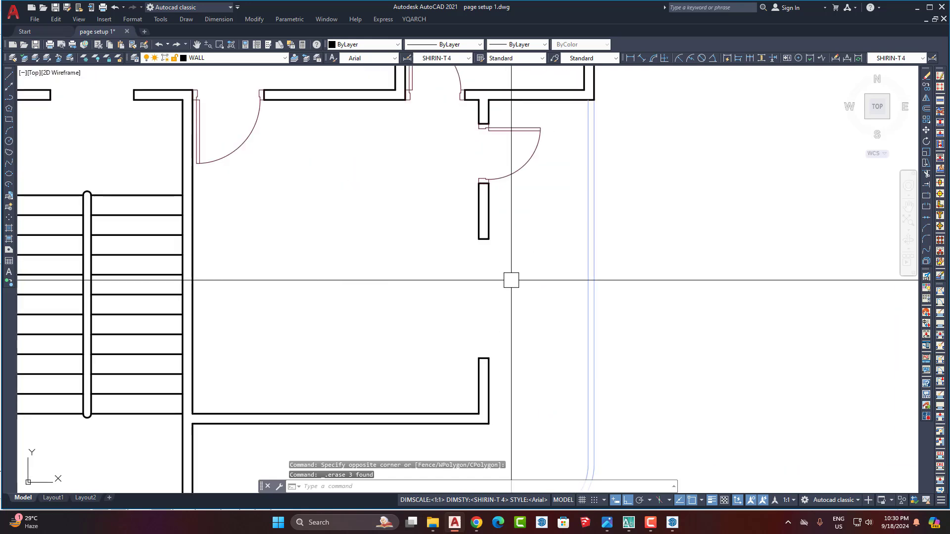
{"action": "left_click", "coordinate": [538, 237]}
{"action": "left_click", "coordinate": [647, 348]}
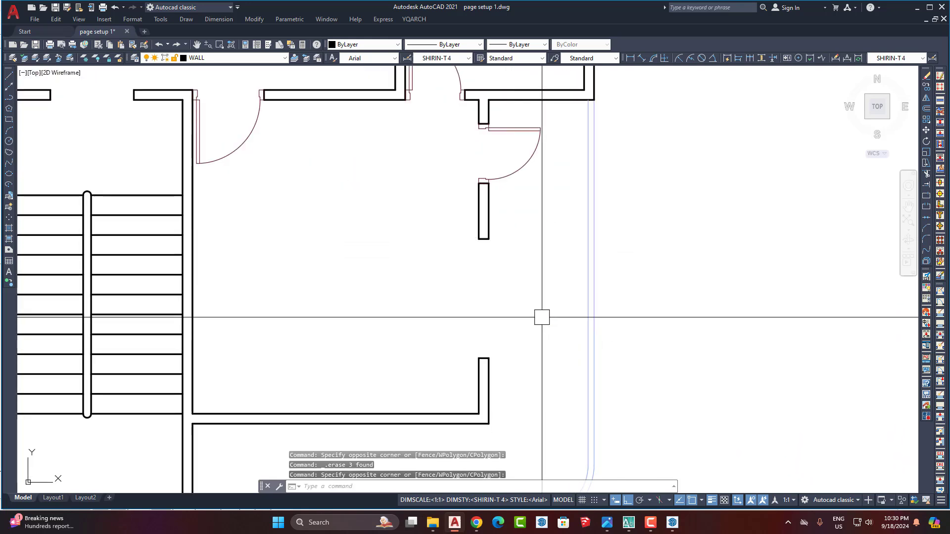
{"action": "scroll", "coordinate": [492, 304], "scroll_direction": "down", "scroll_amount": 5}
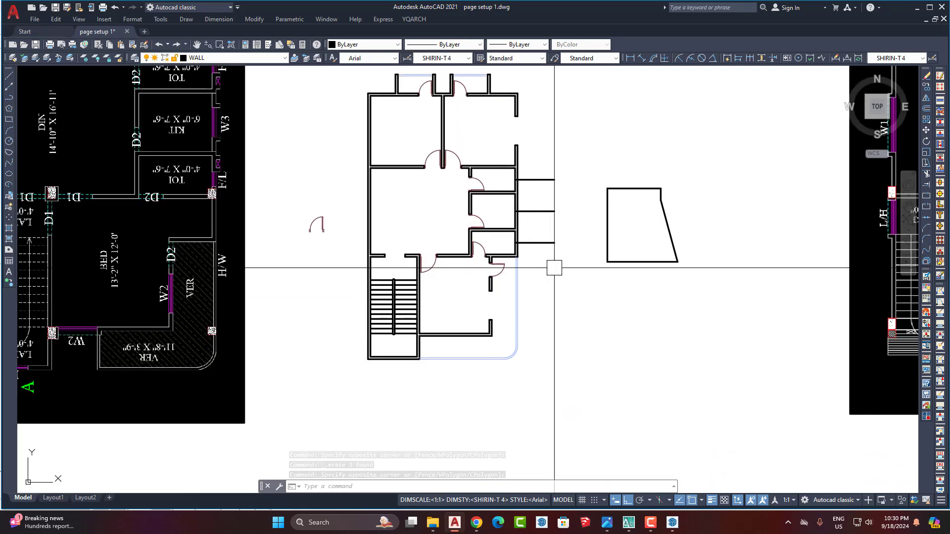
{"action": "scroll", "coordinate": [539, 206], "scroll_direction": "up", "scroll_amount": 4}
{"action": "middle_click_drag", "start_coordinate": [539, 206], "coordinate": [526, 260]}
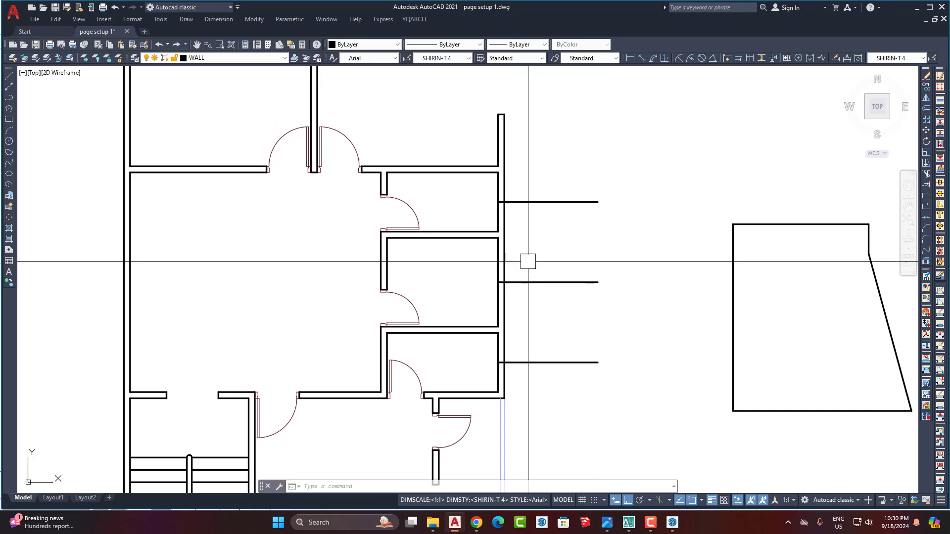
{"action": "scroll", "coordinate": [507, 188], "scroll_direction": "up", "scroll_amount": 3}
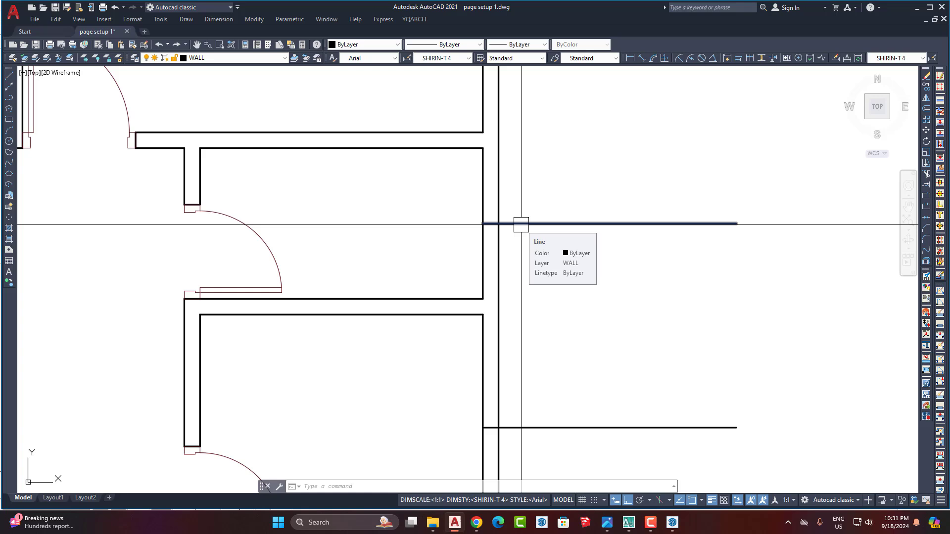
{"action": "left_click", "coordinate": [481, 224]}
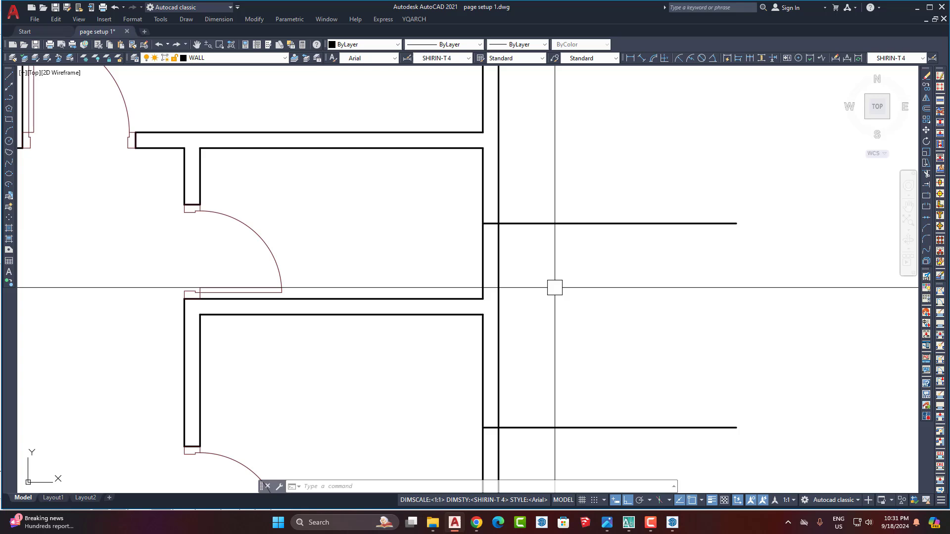
Switch to the Google Meet call to check the participants and return to the AutoCAD drawing.
{"action": "left_click", "coordinate": [471, 524]}
{"action": "left_click", "coordinate": [463, 480]}
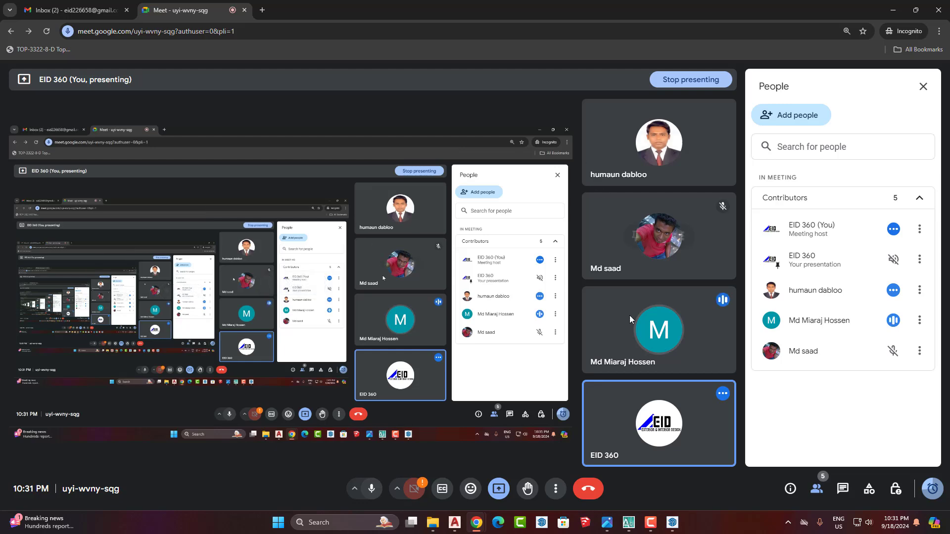
{"action": "left_click", "coordinate": [454, 523]}
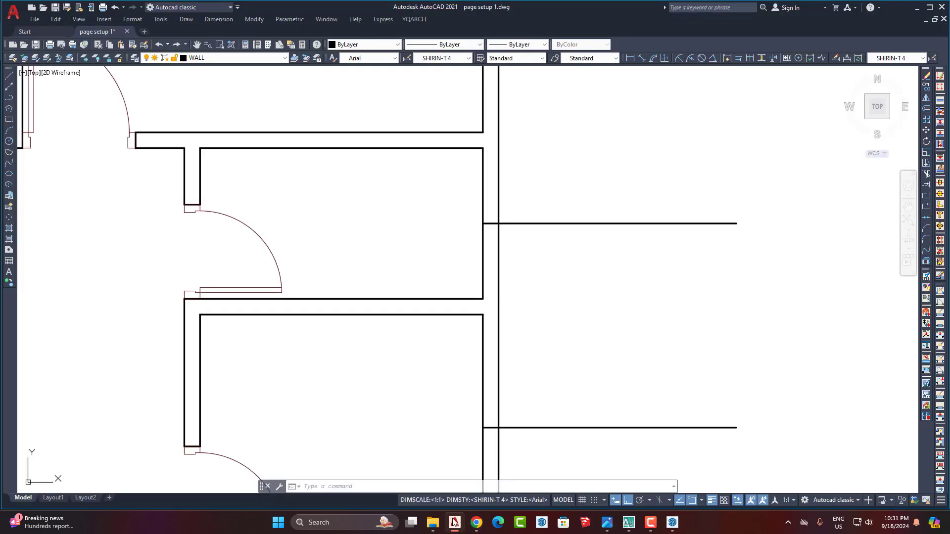
Offset the guide line of the uppermost of the three small rooms 12 inches to both sides.
{"action": "scroll", "coordinate": [496, 272], "scroll_direction": "down", "scroll_amount": 1}
{"action": "middle_click_drag", "start_coordinate": [522, 281], "coordinate": [517, 284]}
{"action": "scroll", "coordinate": [483, 258], "scroll_direction": "up", "scroll_amount": 3}
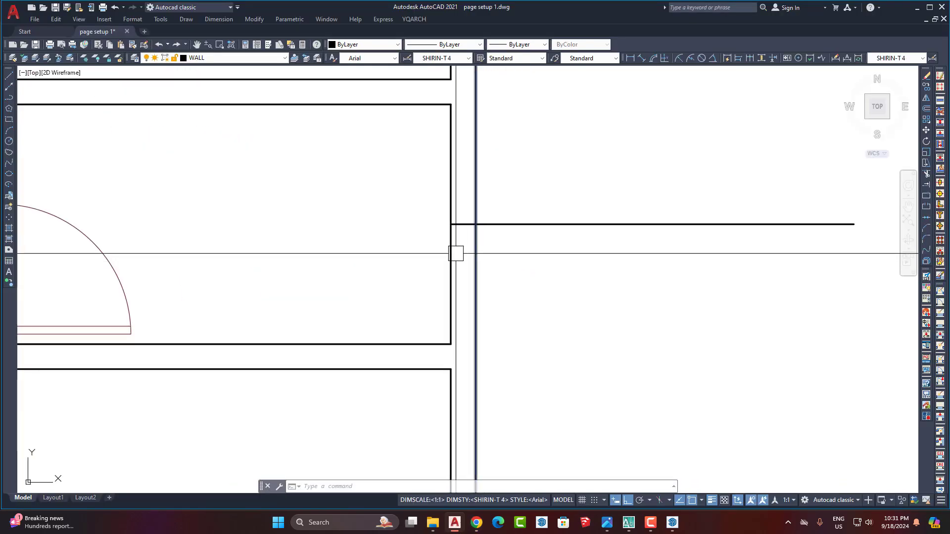
{"action": "scroll", "coordinate": [475, 271], "scroll_direction": "down", "scroll_amount": 1}
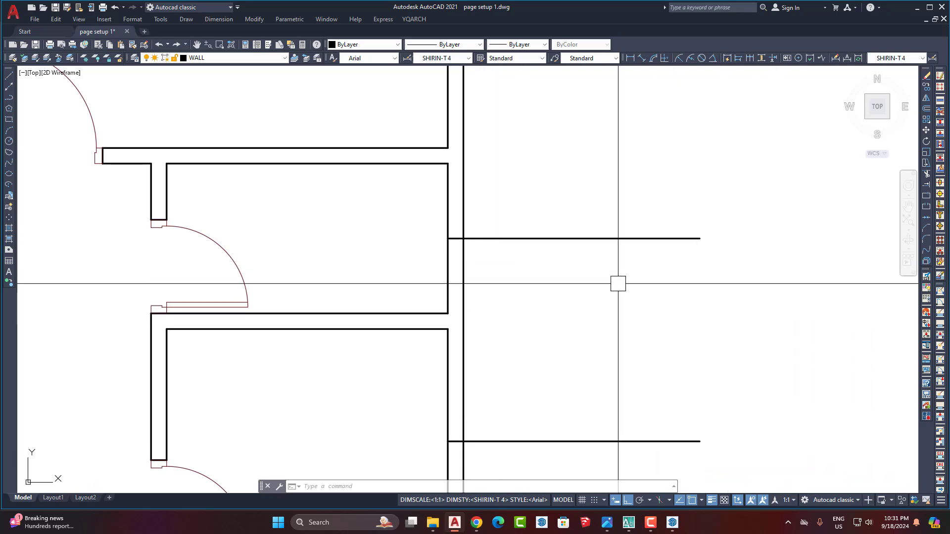
{"action": "scroll", "coordinate": [490, 269], "scroll_direction": "down", "scroll_amount": 4}
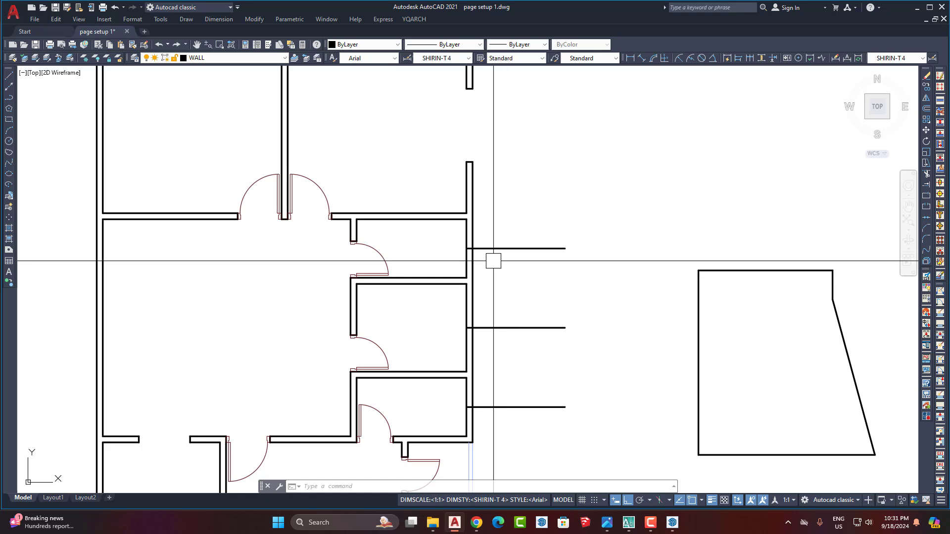
{"action": "scroll", "coordinate": [493, 260], "scroll_direction": "up", "scroll_amount": 6}
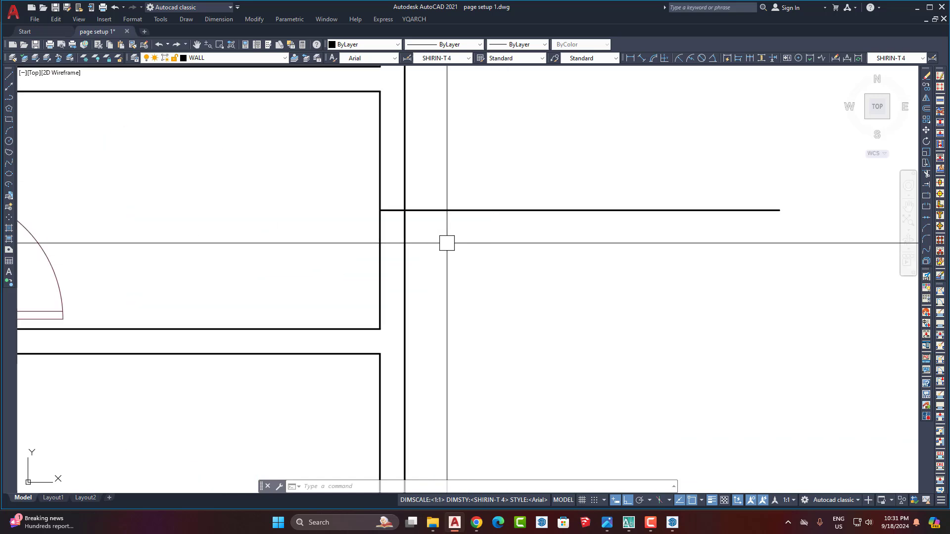
{"action": "type", "text": "o"}
{"action": "key", "text": "Return"}
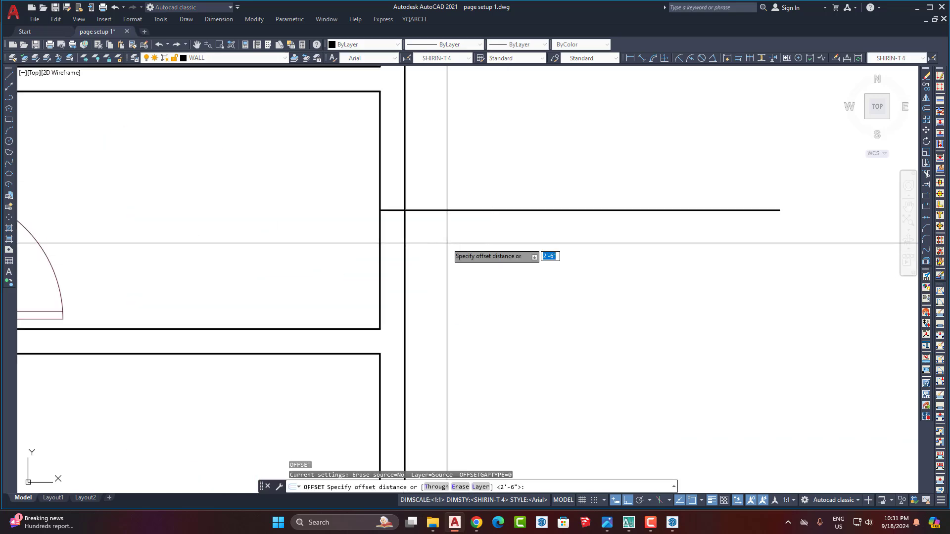
{"action": "type", "text": "12"}
{"action": "key", "text": "Return"}
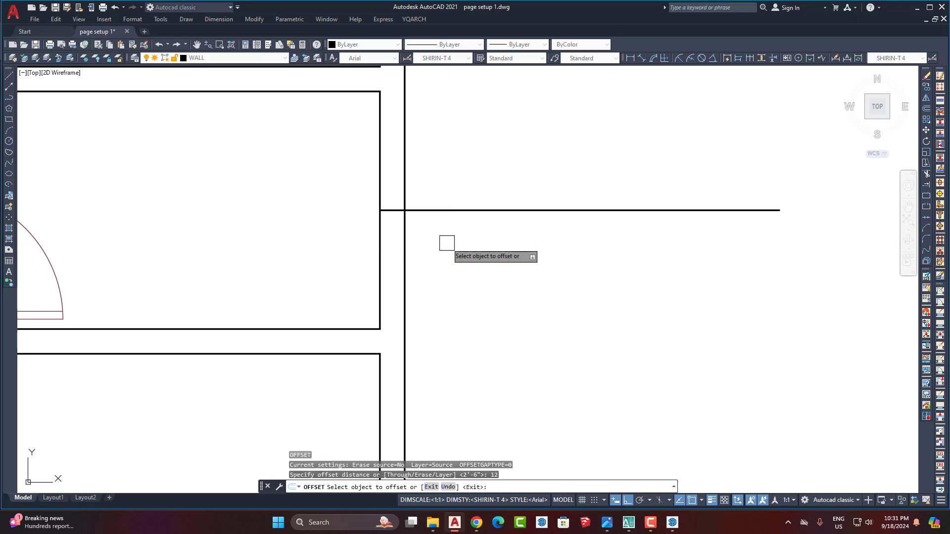
{"action": "left_click", "coordinate": [460, 210]}
{"action": "left_click", "coordinate": [460, 191]}
{"action": "left_click", "coordinate": [456, 211]}
{"action": "left_click", "coordinate": [456, 240]}
{"action": "scroll", "coordinate": [488, 272], "scroll_direction": "down", "scroll_amount": 8}
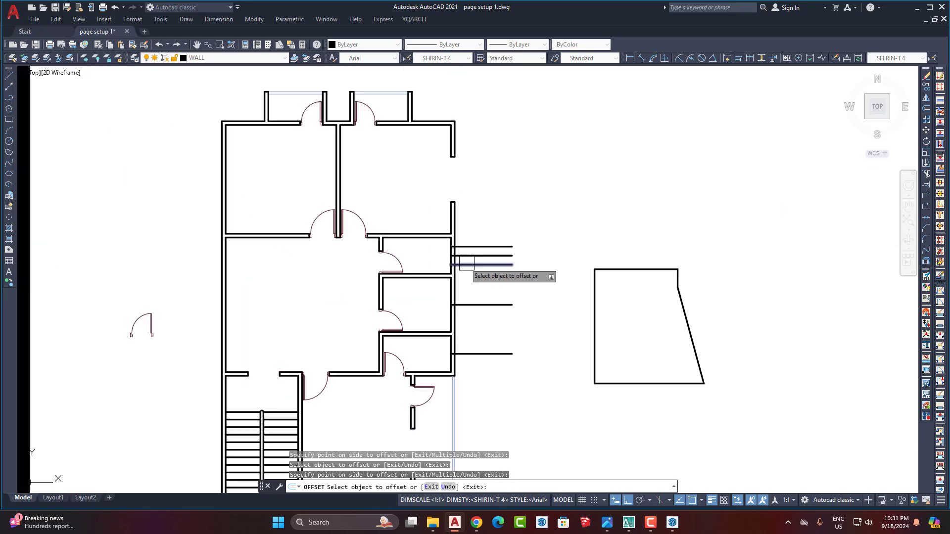
{"action": "scroll", "coordinate": [477, 218], "scroll_direction": "up", "scroll_amount": 1}
{"action": "scroll", "coordinate": [453, 264], "scroll_direction": "up", "scroll_amount": 2}
{"action": "scroll", "coordinate": [453, 264], "scroll_direction": "up", "scroll_amount": 2}
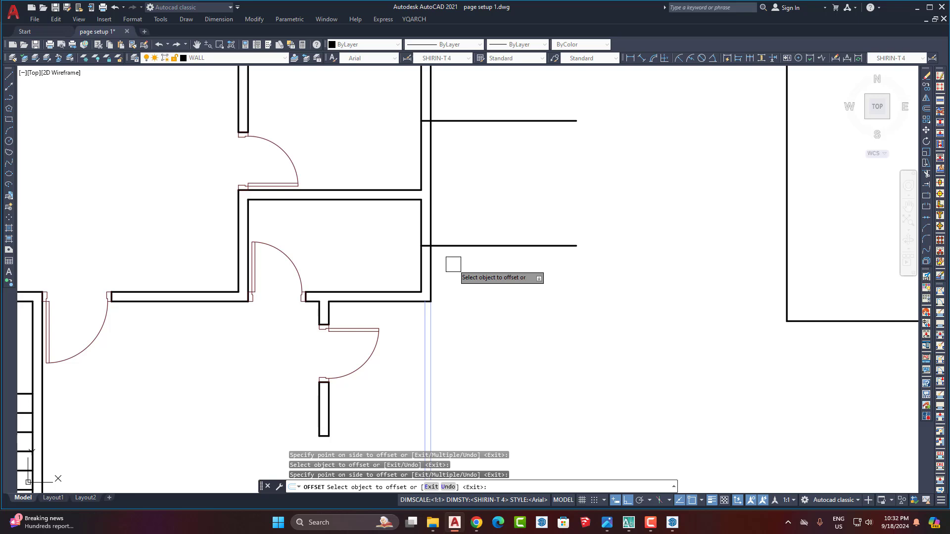
{"action": "scroll", "coordinate": [559, 292], "scroll_direction": "down", "scroll_amount": 5}
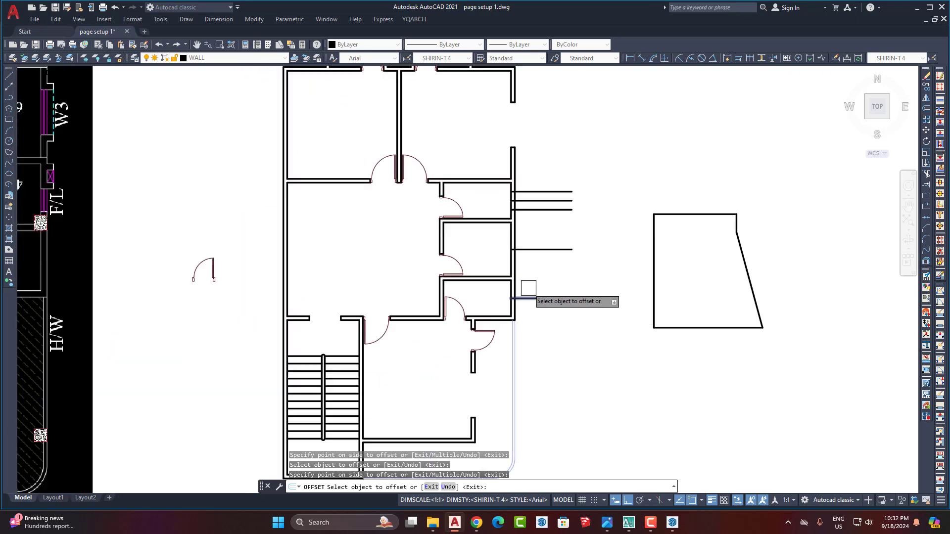
{"action": "scroll", "coordinate": [527, 282], "scroll_direction": "up", "scroll_amount": 4}
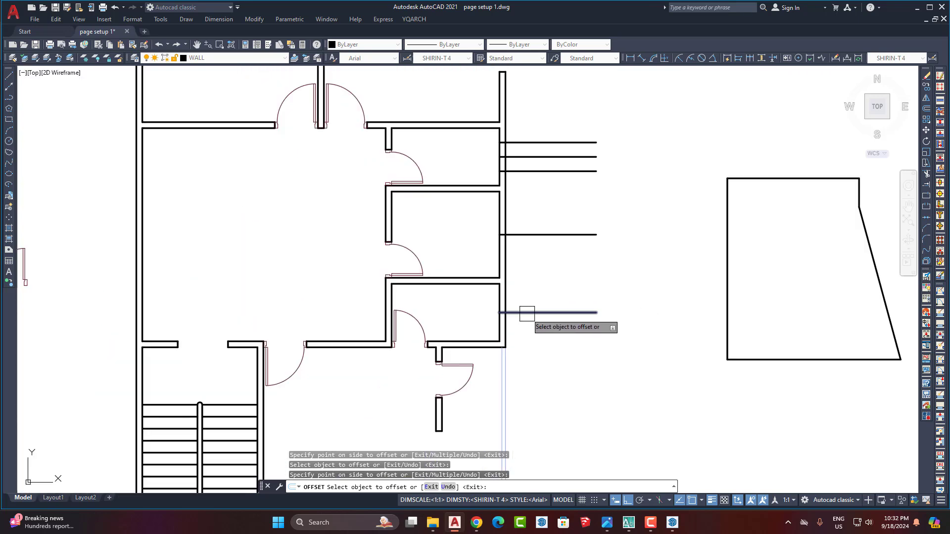
{"action": "scroll", "coordinate": [527, 313], "scroll_direction": "up", "scroll_amount": 4}
{"action": "middle_click_drag", "start_coordinate": [484, 327], "coordinate": [570, 261]}
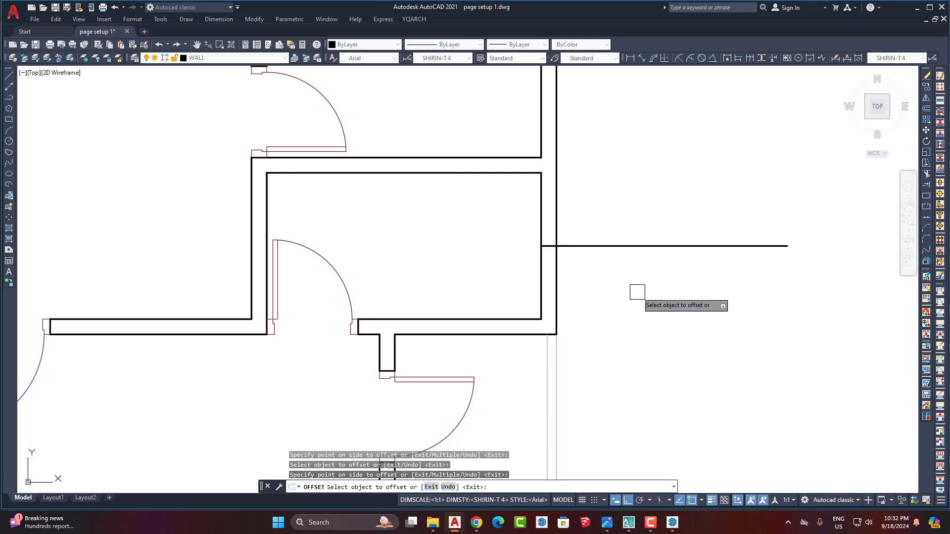
Switch to SketchUp and the Google Meet call to check the meeting, and return to the AutoCAD drawing.
{"action": "left_click", "coordinate": [673, 522]}
{"action": "mouse_move", "coordinate": [606, 470]}
{"action": "middle_mouse_down"}
{"action": "mouse_move", "coordinate": [416, 297]}
{"action": "mouse_move", "coordinate": [423, 206]}
{"action": "mouse_move", "coordinate": [438, 331]}
{"action": "mouse_move", "coordinate": [191, 280]}
{"action": "mouse_move", "coordinate": [341, 303]}
{"action": "mouse_move", "coordinate": [324, 392]}
{"action": "mouse_move", "coordinate": [396, 365]}
{"action": "mouse_move", "coordinate": [322, 277]}
{"action": "mouse_move", "coordinate": [420, 272]}
{"action": "mouse_move", "coordinate": [451, 244]}
{"action": "mouse_move", "coordinate": [182, 248]}
{"action": "mouse_move", "coordinate": [214, 223]}
{"action": "mouse_move", "coordinate": [542, 295]}
{"action": "mouse_move", "coordinate": [449, 263]}
{"action": "mouse_move", "coordinate": [625, 197]}
{"action": "mouse_move", "coordinate": [525, 148]}
{"action": "mouse_move", "coordinate": [528, 161]}
{"action": "mouse_move", "coordinate": [327, 328]}
{"action": "mouse_move", "coordinate": [410, 250]}
{"action": "mouse_move", "coordinate": [420, 365]}
{"action": "mouse_move", "coordinate": [536, 361]}
{"action": "middle_mouse_up"}
{"action": "middle_click_drag", "start_coordinate": [442, 331], "coordinate": [483, 436]}
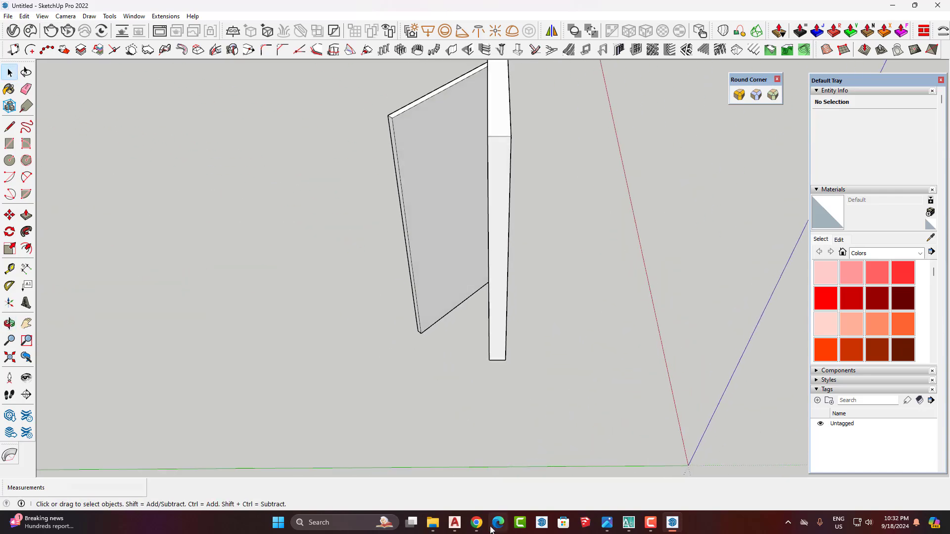
{"action": "left_click", "coordinate": [476, 523]}
{"action": "left_click", "coordinate": [459, 478]}
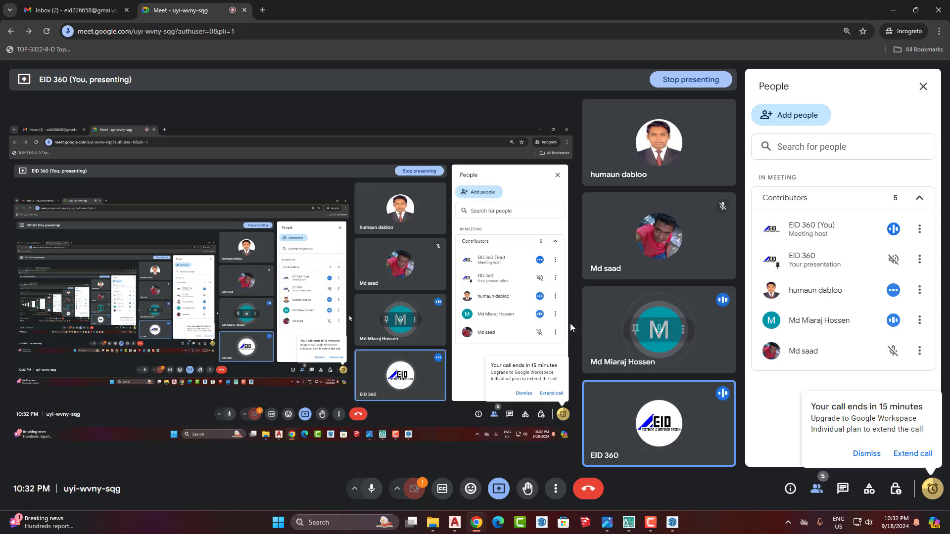
{"action": "left_click", "coordinate": [455, 523]}
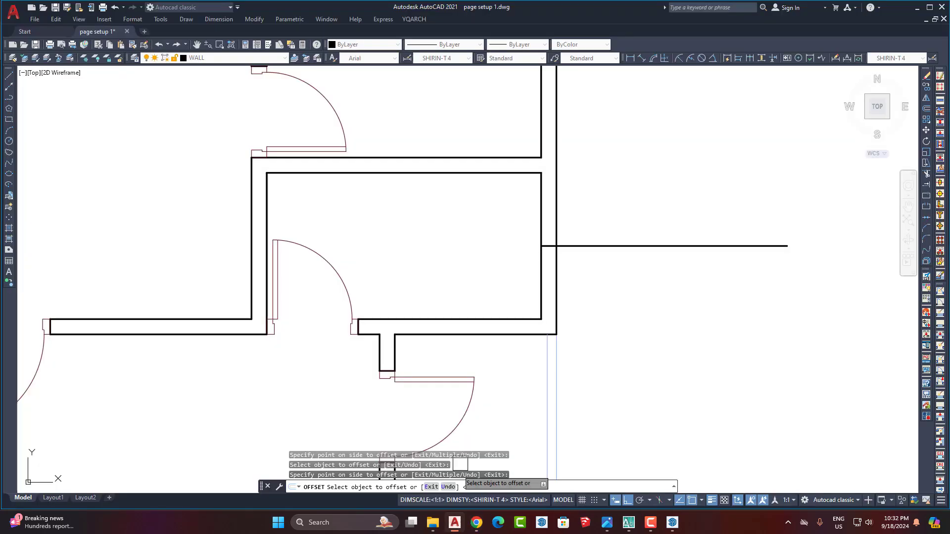
Restart Offset and offset the lowest small room's guide line 12 inches to both sides.
{"action": "scroll", "coordinate": [583, 256], "scroll_direction": "up", "scroll_amount": 2}
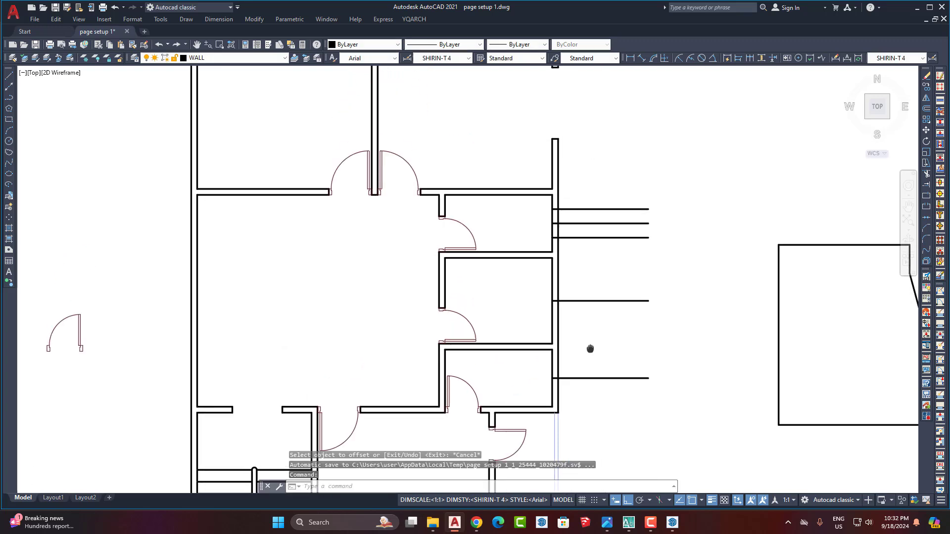
{"action": "key", "text": "Escape"}
{"action": "middle_click_drag", "start_coordinate": [540, 435], "coordinate": [533, 345]}
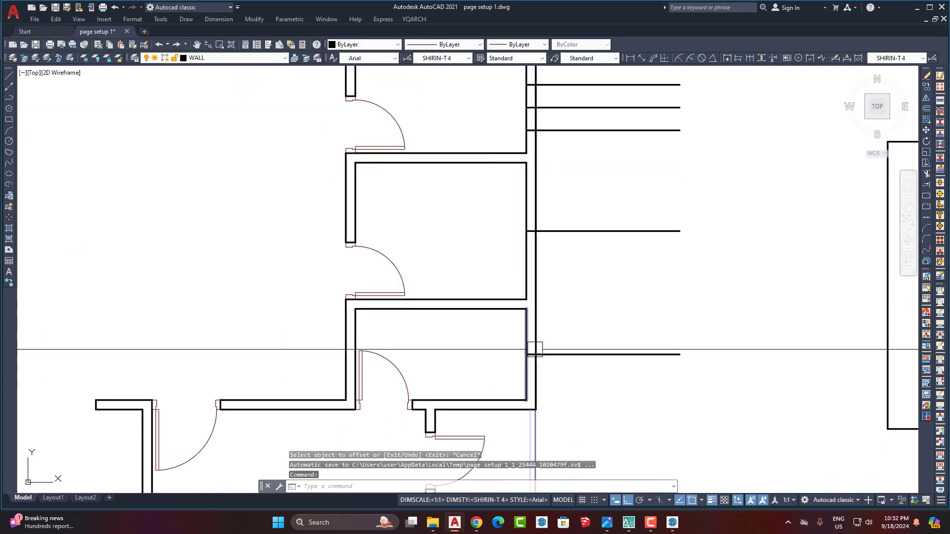
{"action": "key", "text": "Return"}
{"action": "key", "text": "Return"}
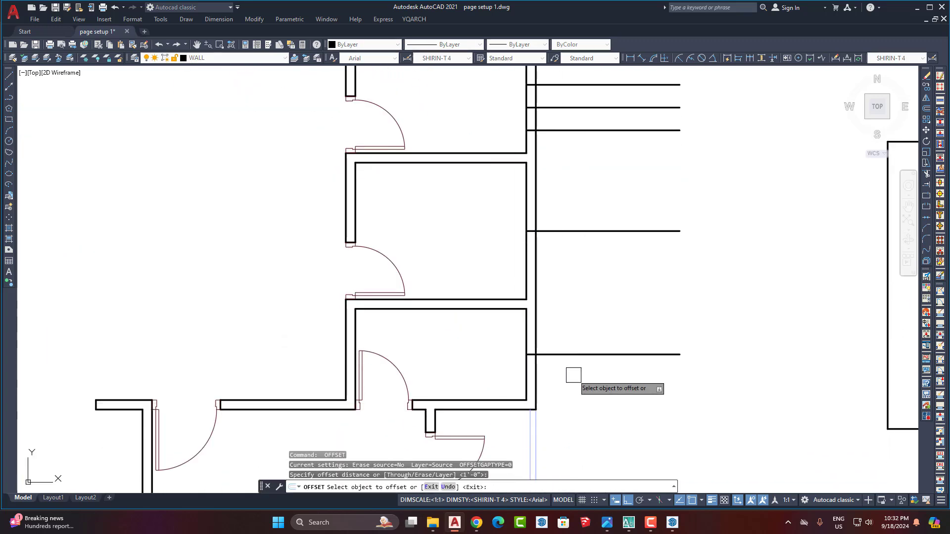
{"action": "type", "text": "o"}
{"action": "key", "text": "Return"}
{"action": "key", "text": "Return"}
{"action": "left_click", "coordinate": [578, 355]}
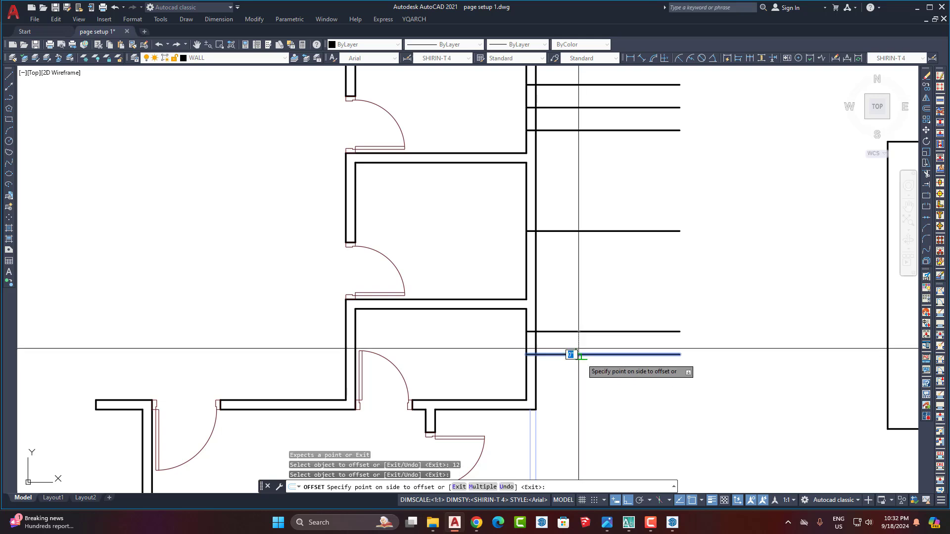
{"action": "left_click", "coordinate": [572, 306]}
{"action": "left_click", "coordinate": [556, 351]}
{"action": "left_click", "coordinate": [556, 396]}
{"action": "key", "text": "Return"}
Trim the outer wall lines between the lowest small room's guides and the guide line parts outside the wall.
{"action": "scroll", "coordinate": [558, 366], "scroll_direction": "up", "scroll_amount": 2}
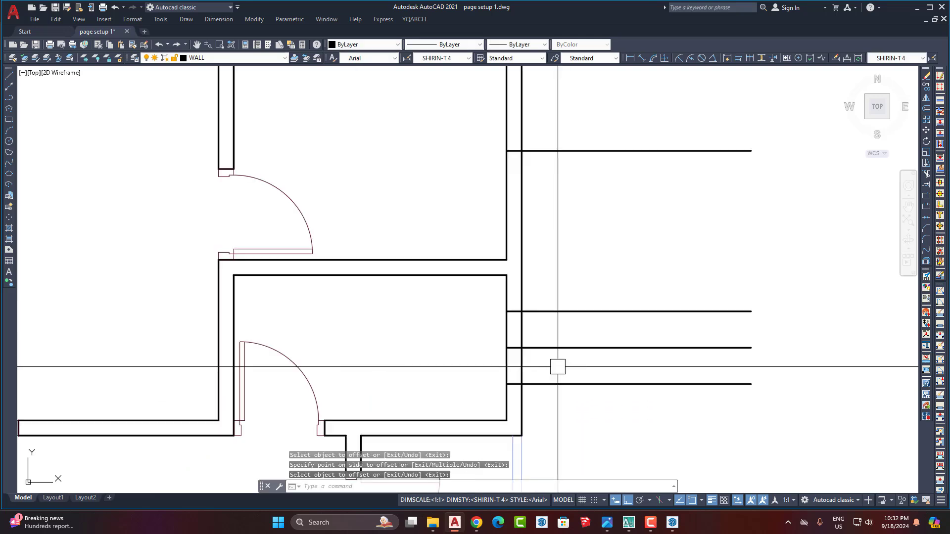
{"action": "key", "text": "Return"}
{"action": "mouse_move", "coordinate": [555, 365]}
{"action": "left_mouse_down"}
{"action": "mouse_move", "coordinate": [463, 363]}
{"action": "mouse_move", "coordinate": [534, 347]}
{"action": "mouse_move", "coordinate": [574, 371]}
{"action": "left_mouse_up"}
{"action": "left_click_drag", "start_coordinate": [605, 405], "coordinate": [592, 368]}
{"action": "left_click_drag", "start_coordinate": [562, 255], "coordinate": [586, 353]}
{"action": "key", "text": "Return"}
Delete the leftover centre segment in the lowest small room's window opening.
{"action": "left_click", "coordinate": [468, 333]}
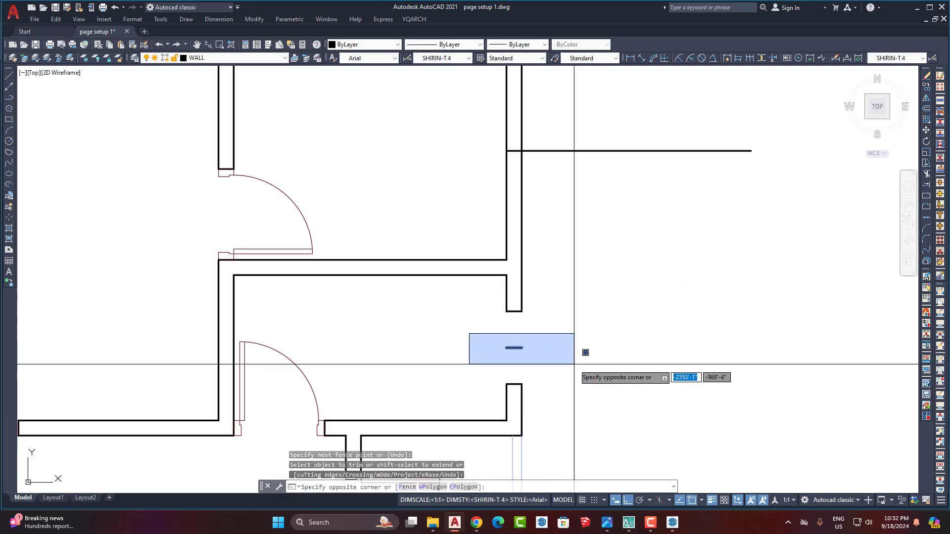
{"action": "left_click", "coordinate": [574, 364]}
{"action": "key", "text": "Delete"}
Offset the middle small room's guide line 18 inches to both sides.
{"action": "scroll", "coordinate": [574, 364], "scroll_direction": "down", "scroll_amount": 2}
{"action": "scroll", "coordinate": [432, 307], "scroll_direction": "down", "scroll_amount": 2}
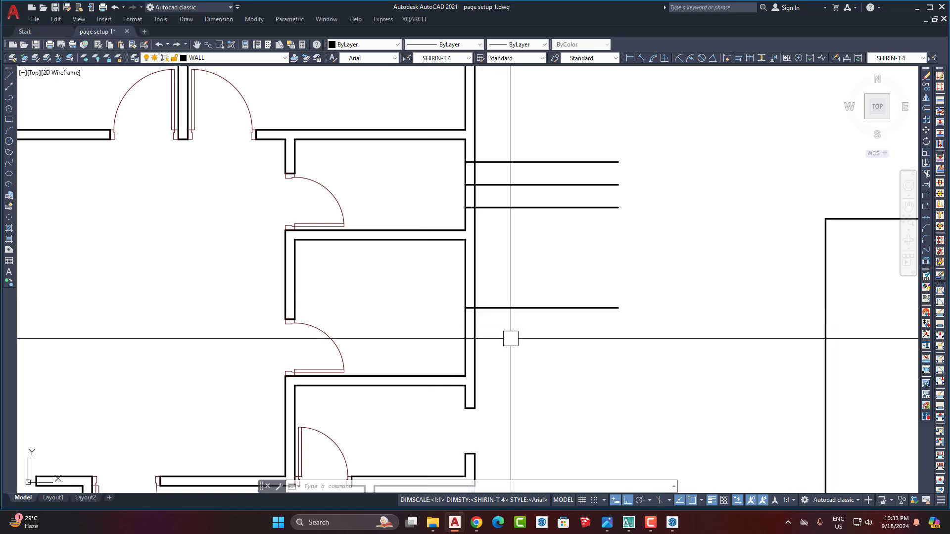
{"action": "key", "text": "Return"}
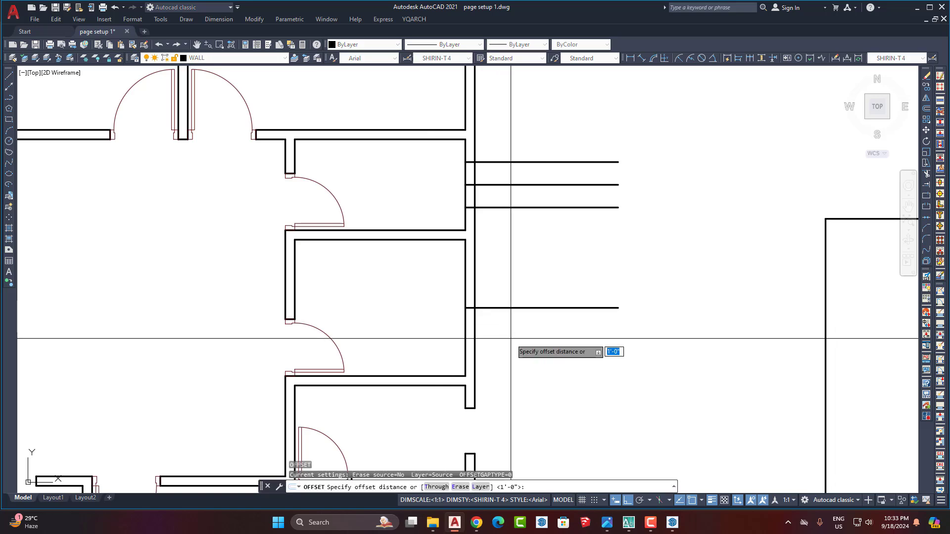
{"action": "key", "text": "Return"}
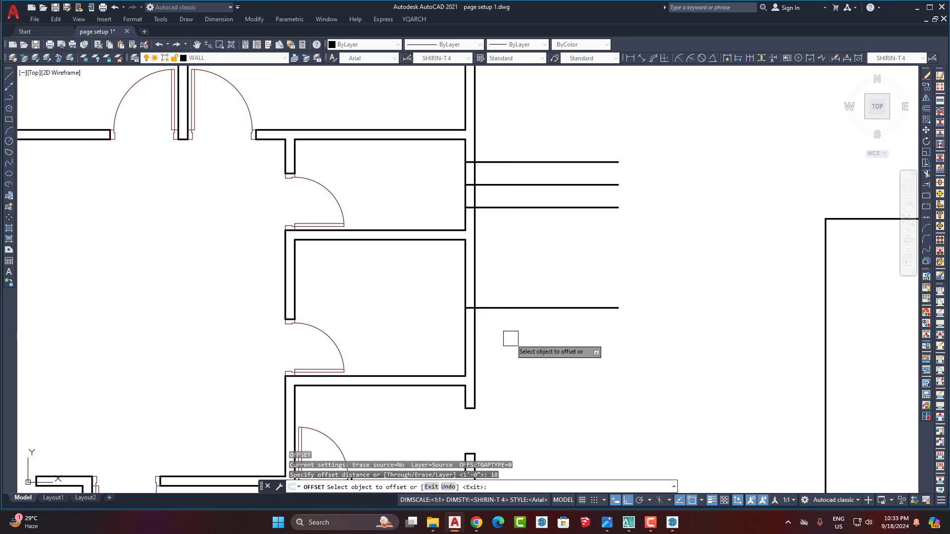
{"action": "left_click", "coordinate": [502, 308]}
{"action": "left_click", "coordinate": [503, 276]}
{"action": "left_click", "coordinate": [500, 308]}
{"action": "left_click", "coordinate": [504, 319]}
{"action": "key", "text": "Return"}
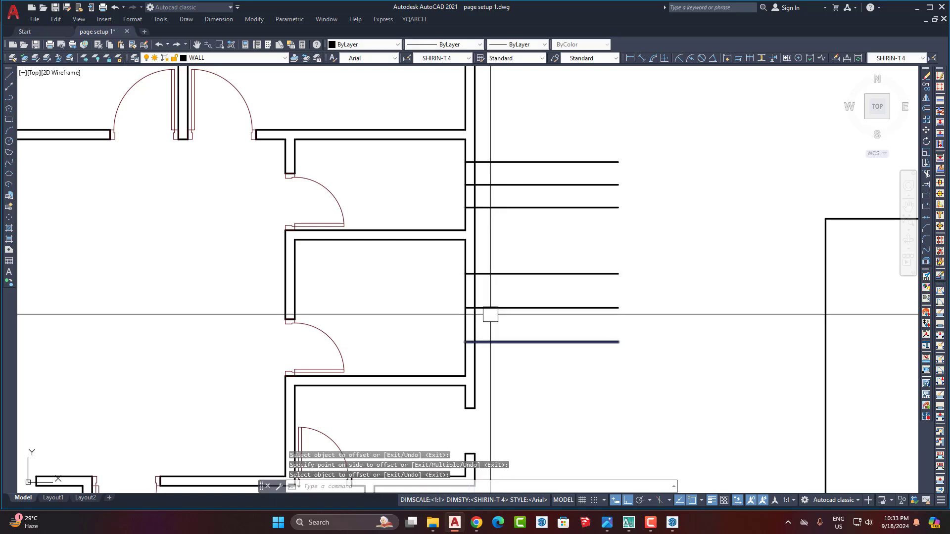
Trim both halves of the outer wall lines between the middle small room's offset guides to open the window.
{"action": "scroll", "coordinate": [487, 330], "scroll_direction": "up", "scroll_amount": 4}
{"action": "type", "text": "tr"}
{"action": "key", "text": "Return"}
{"action": "key", "text": "Return"}
{"action": "left_click", "coordinate": [513, 328]}
{"action": "left_click", "coordinate": [409, 327]}
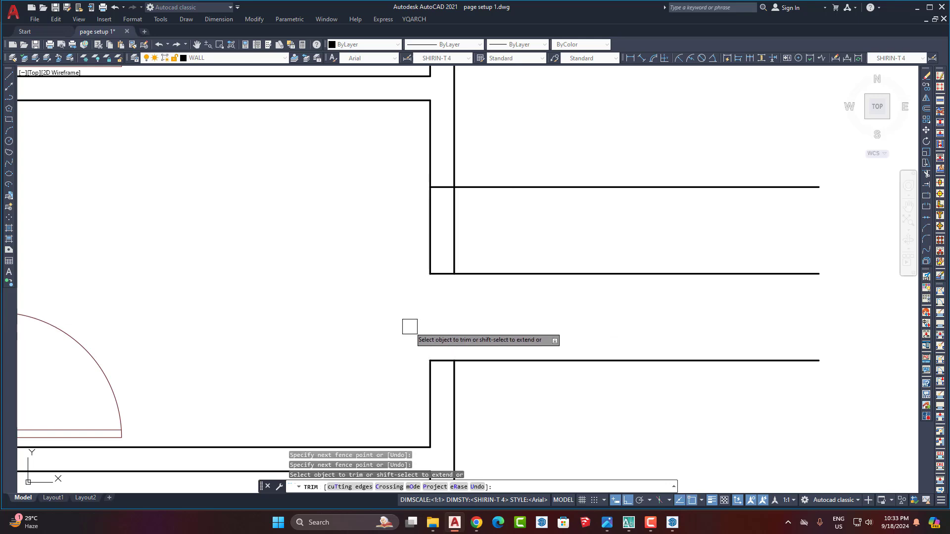
{"action": "left_click", "coordinate": [379, 225]}
{"action": "left_click", "coordinate": [465, 242]}
Trim away the middle small room's centre guide and the offset guide parts outside the wall.
{"action": "scroll", "coordinate": [497, 250], "scroll_direction": "down", "scroll_amount": 2}
{"action": "left_click", "coordinate": [551, 214]}
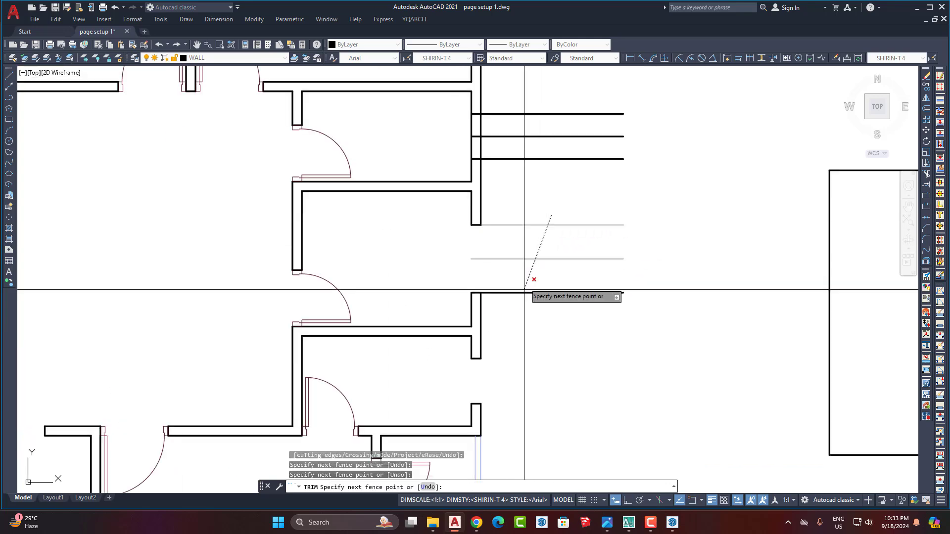
{"action": "left_click", "coordinate": [524, 306]}
{"action": "key", "text": "Return"}
Trim the uppermost small room's outer wall lines between its guides and remove the guide lines outside the opening.
{"action": "scroll", "coordinate": [545, 296], "scroll_direction": "down", "scroll_amount": 2}
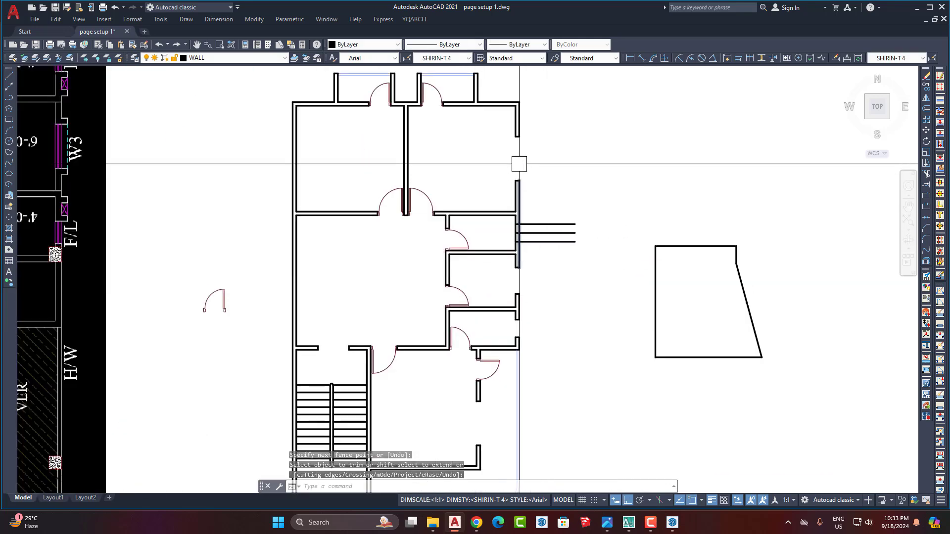
{"action": "scroll", "coordinate": [520, 144], "scroll_direction": "up", "scroll_amount": 2}
{"action": "middle_click_drag", "start_coordinate": [520, 142], "coordinate": [526, 186]}
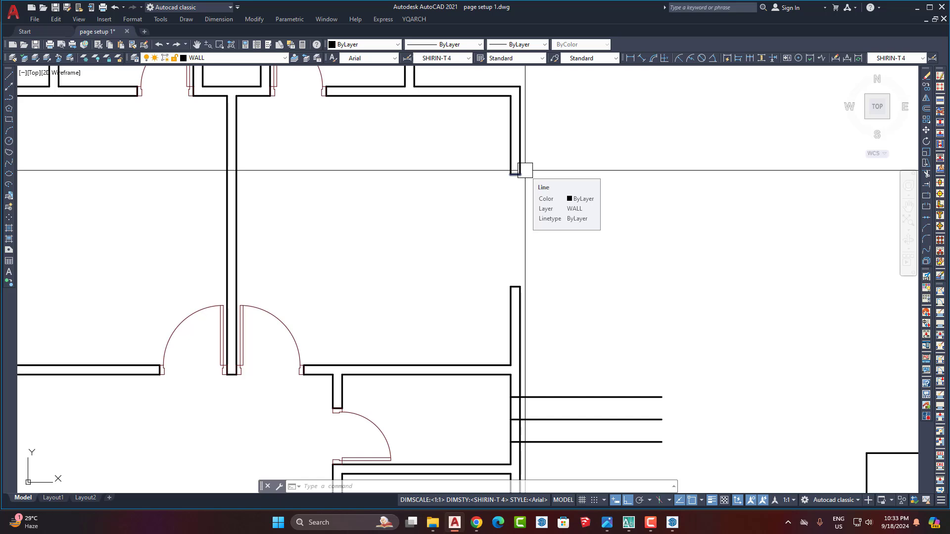
{"action": "scroll", "coordinate": [525, 171], "scroll_direction": "down", "scroll_amount": 3}
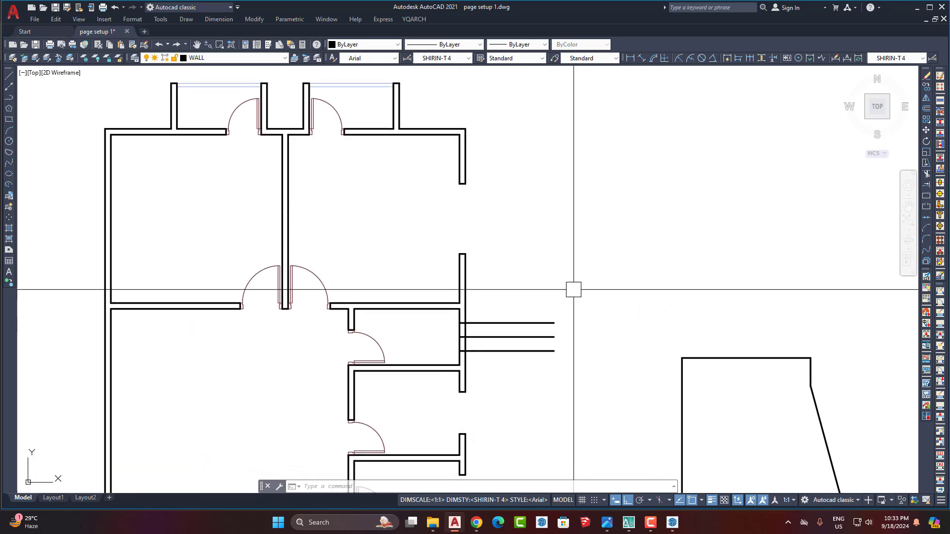
{"action": "scroll", "coordinate": [524, 322], "scroll_direction": "up", "scroll_amount": 5}
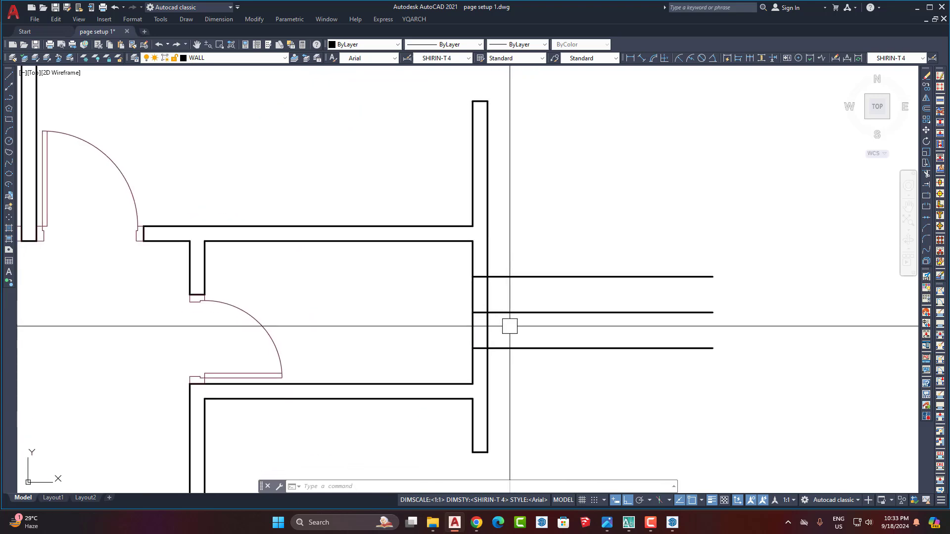
{"action": "type", "text": "tr"}
{"action": "key", "text": "space"}
{"action": "left_click_drag", "start_coordinate": [509, 326], "coordinate": [454, 324]}
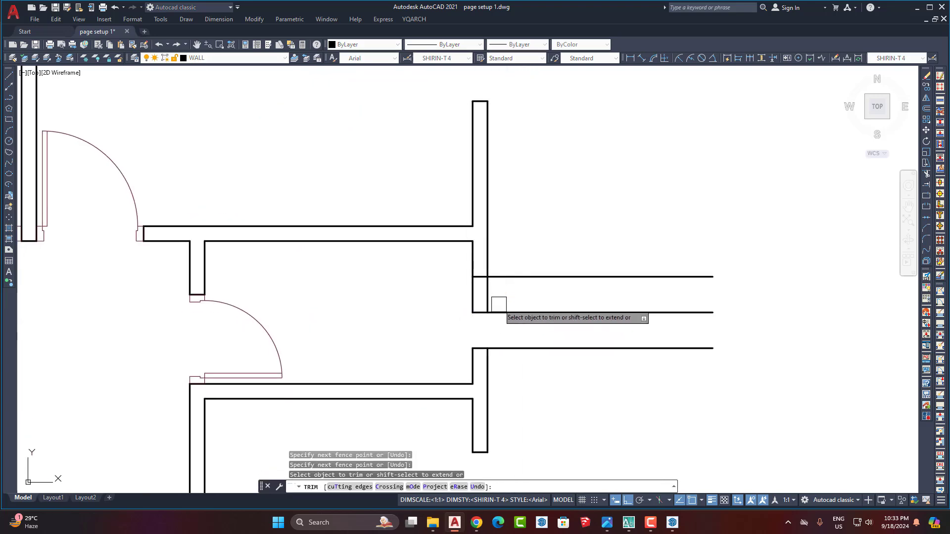
{"action": "left_click_drag", "start_coordinate": [498, 295], "coordinate": [462, 293]}
{"action": "left_click_drag", "start_coordinate": [524, 267], "coordinate": [527, 381]}
{"action": "key", "text": "Return"}
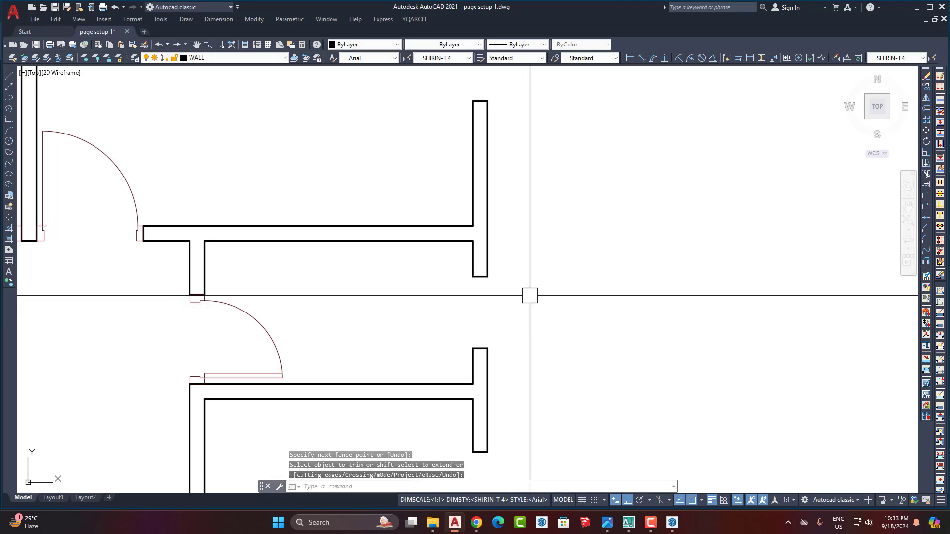
{"action": "scroll", "coordinate": [530, 295], "scroll_direction": "down", "scroll_amount": 3}
{"action": "scroll", "coordinate": [562, 292], "scroll_direction": "down", "scroll_amount": 2}
{"action": "middle_click_drag", "start_coordinate": [562, 306], "coordinate": [548, 272]}
{"action": "scroll", "coordinate": [359, 306], "scroll_direction": "up", "scroll_amount": 3}
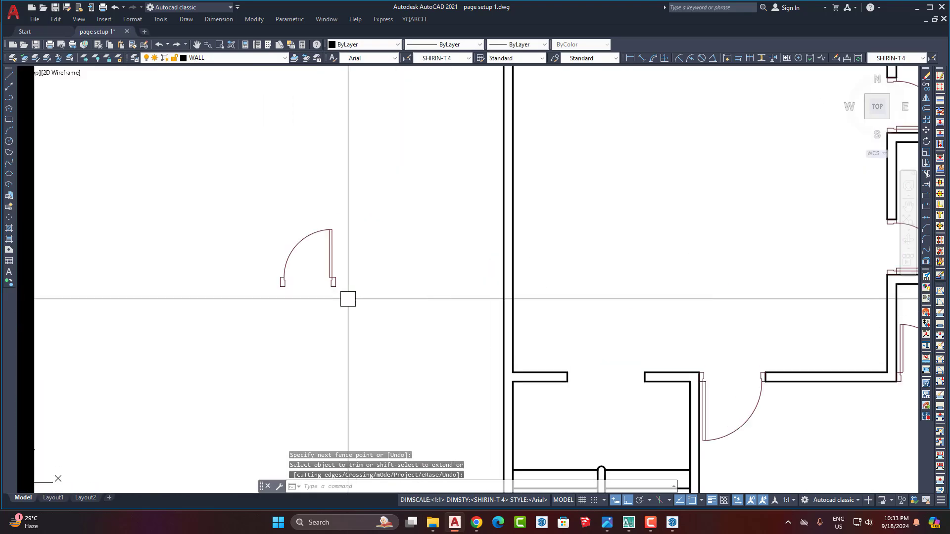
{"action": "left_click", "coordinate": [335, 284]}
{"action": "left_click", "coordinate": [243, 199]}
{"action": "left_click", "coordinate": [358, 333]}
{"action": "key", "text": "Escape"}
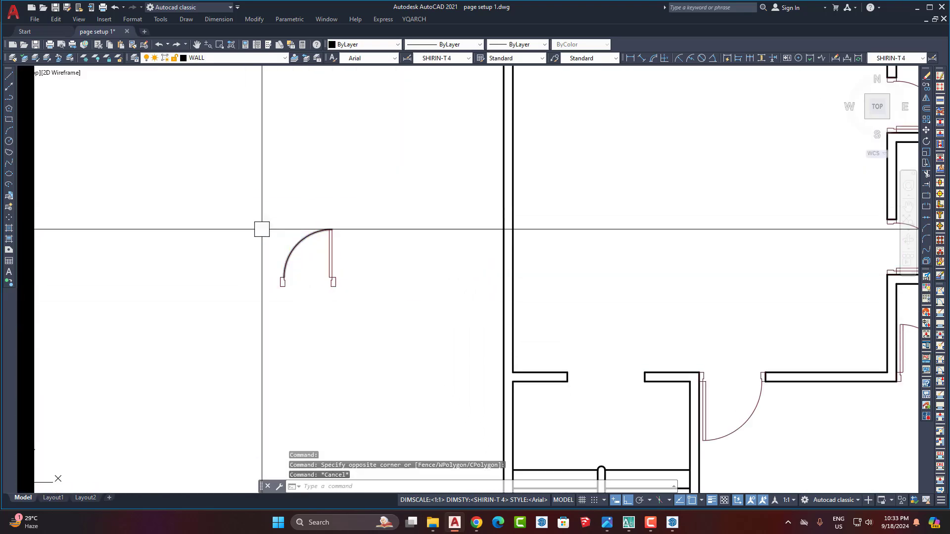
{"action": "left_click", "coordinate": [250, 215]}
{"action": "left_click", "coordinate": [358, 323]}
{"action": "key", "text": "Escape"}
{"action": "scroll", "coordinate": [305, 295], "scroll_direction": "down", "scroll_amount": 3}
{"action": "scroll", "coordinate": [422, 290], "scroll_direction": "up", "scroll_amount": 3}
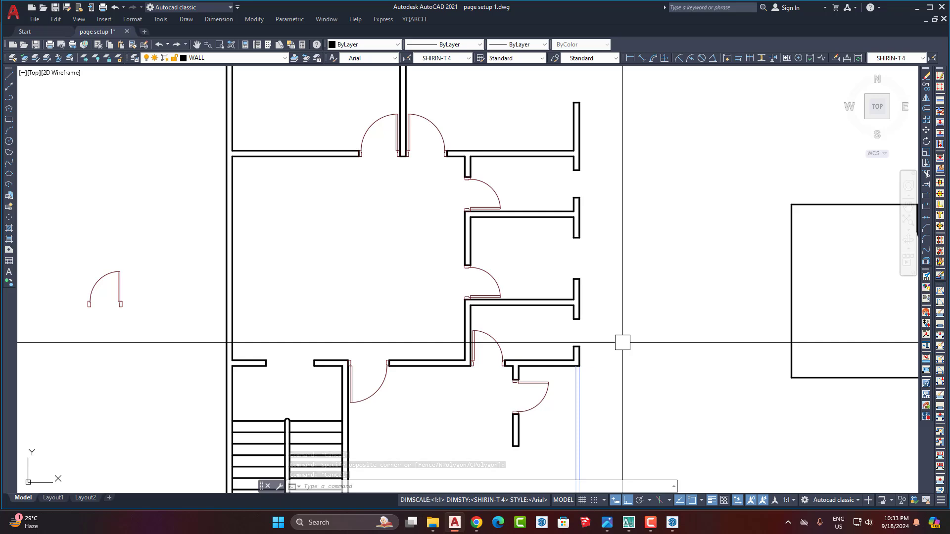
{"action": "scroll", "coordinate": [787, 322], "scroll_direction": "up", "scroll_amount": 4}
{"action": "scroll", "coordinate": [598, 302], "scroll_direction": "down", "scroll_amount": 5}
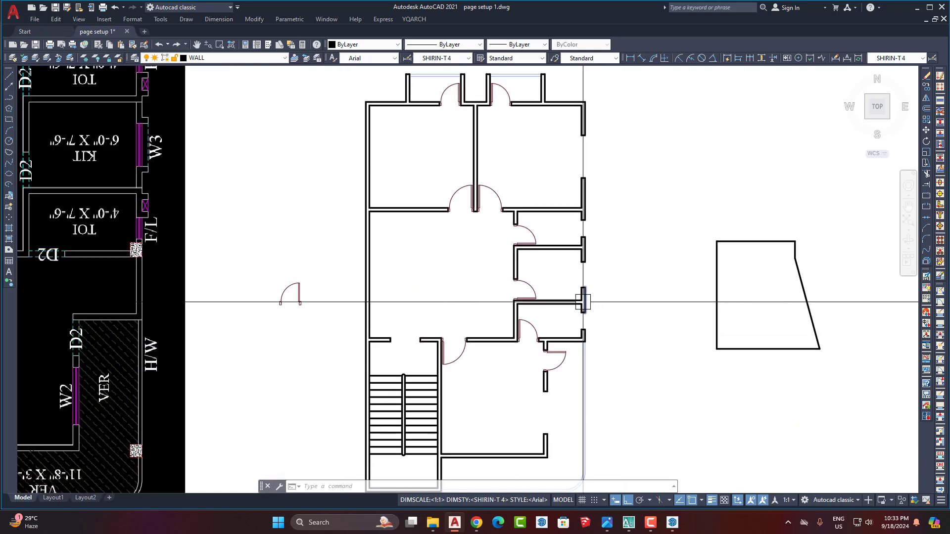
{"action": "scroll", "coordinate": [584, 302], "scroll_direction": "up", "scroll_amount": 2}
{"action": "scroll", "coordinate": [612, 248], "scroll_direction": "down", "scroll_amount": 3}
{"action": "scroll", "coordinate": [612, 248], "scroll_direction": "up", "scroll_amount": 3}
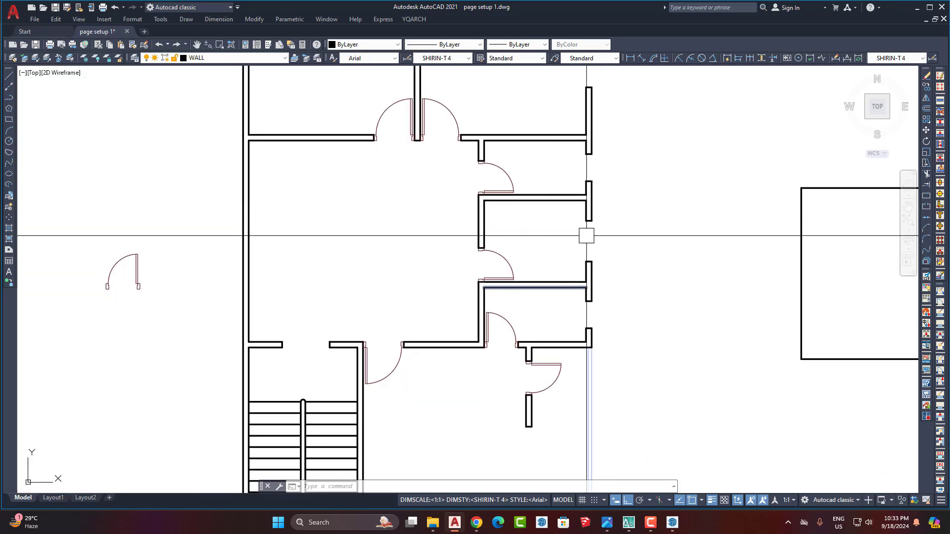
{"action": "scroll", "coordinate": [586, 236], "scroll_direction": "down", "scroll_amount": 2}
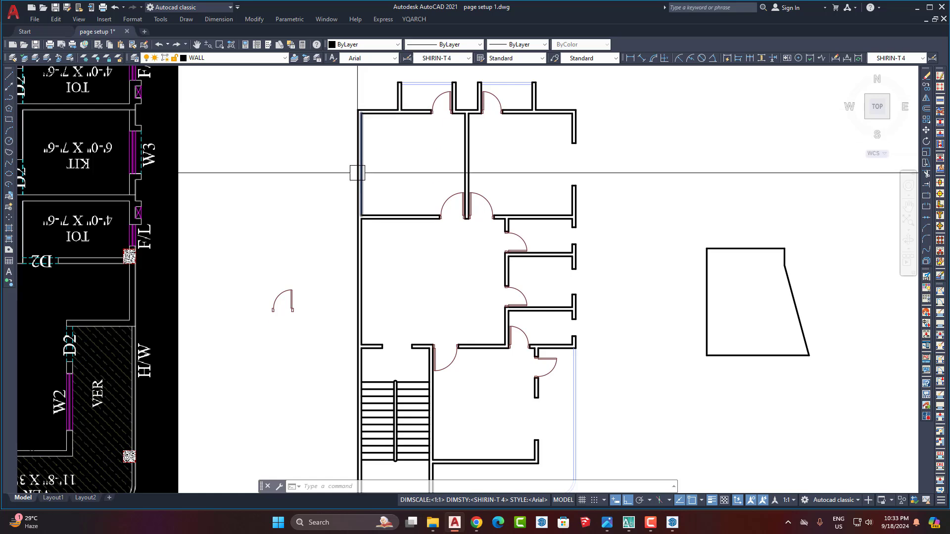
Draw a horizontal guide line outward from the midpoint of the large middle room's left outer wall line.
{"action": "scroll", "coordinate": [357, 286], "scroll_direction": "up", "scroll_amount": 3}
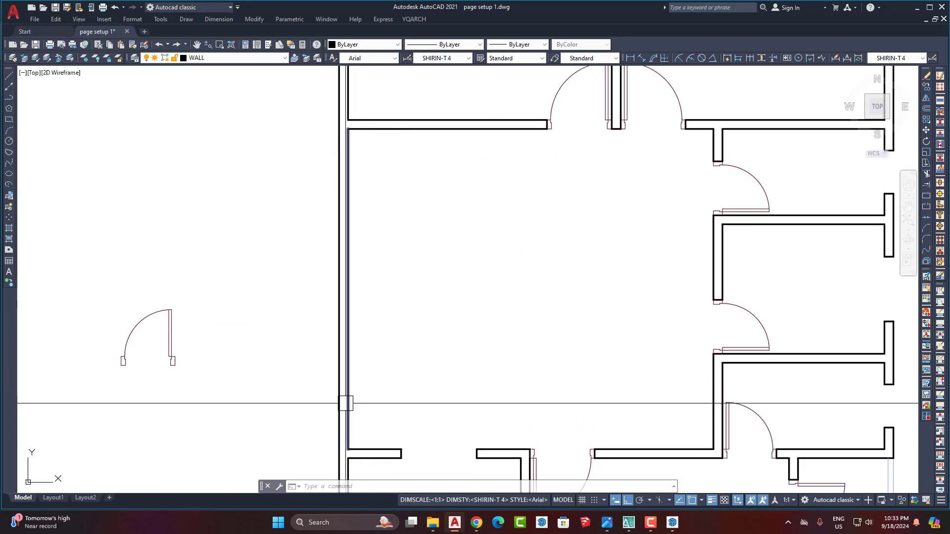
{"action": "key", "text": "l"}
{"action": "key", "text": "Return"}
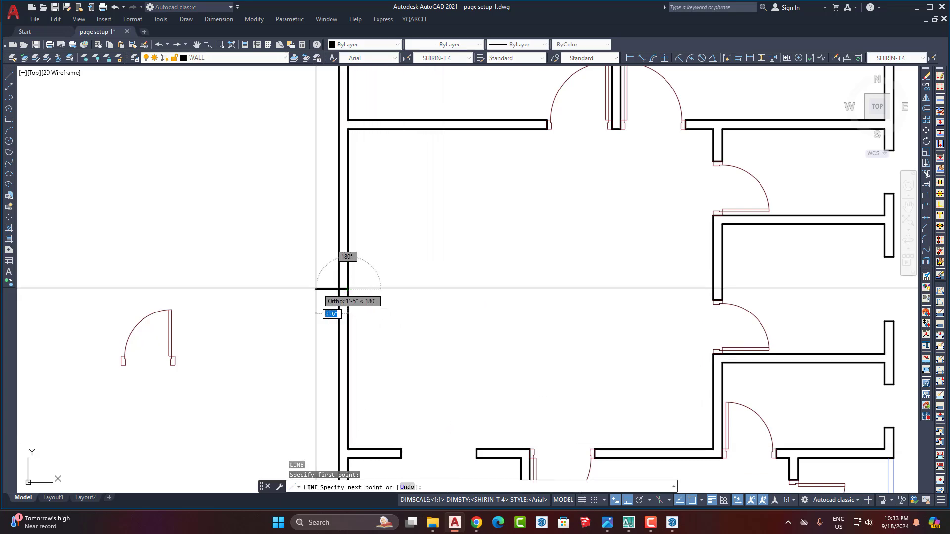
{"action": "key", "text": "Escape"}
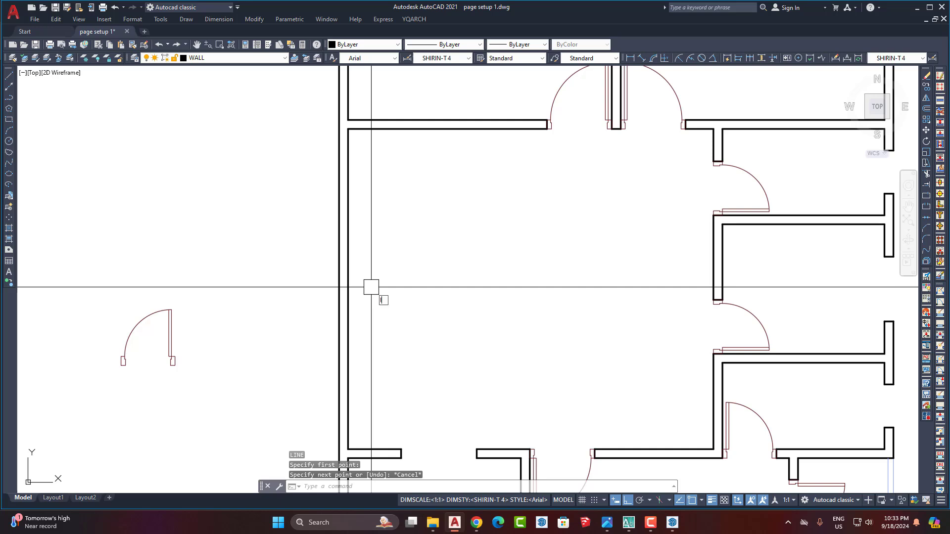
{"action": "key", "text": "Return"}
{"action": "left_click", "coordinate": [269, 289]}
{"action": "key", "text": "Return"}
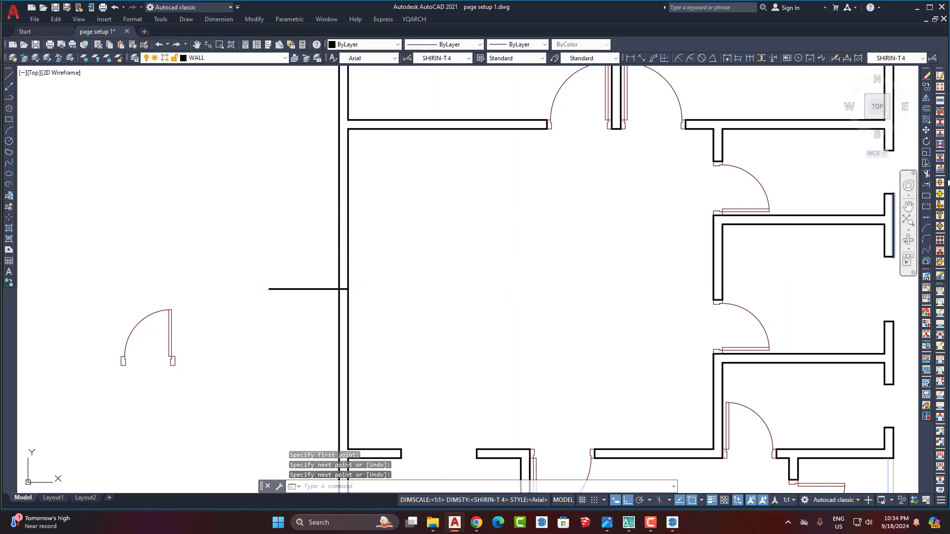
Break the left wall's inner line at the guide line's end point and erase the guide line.
{"action": "left_click", "coordinate": [927, 196]}
{"action": "scroll", "coordinate": [349, 277], "scroll_direction": "up", "scroll_amount": 4}
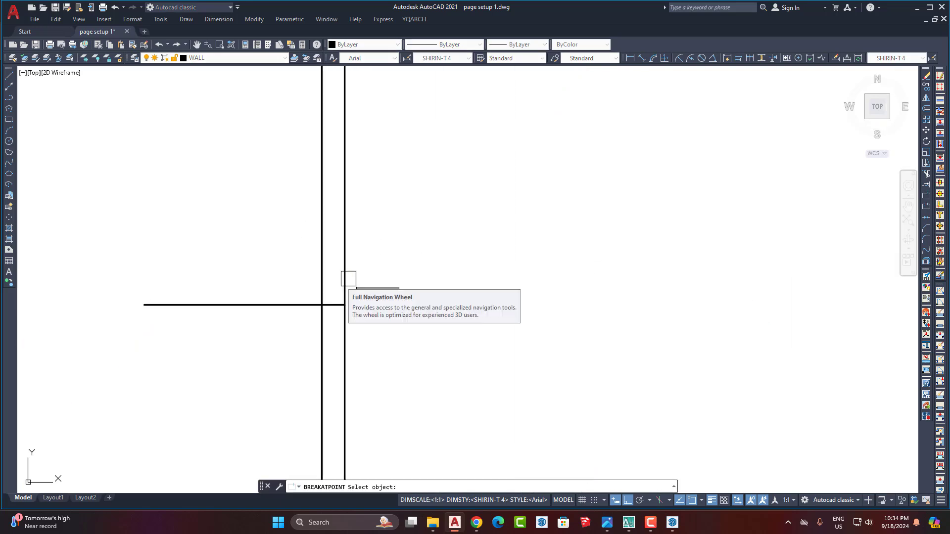
{"action": "left_click", "coordinate": [346, 290]}
{"action": "left_click", "coordinate": [345, 305]}
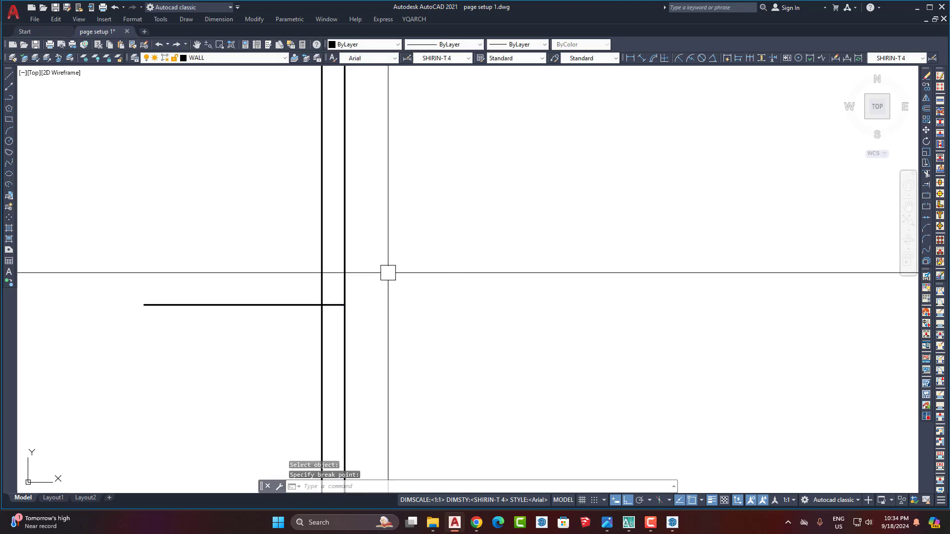
{"action": "scroll", "coordinate": [388, 271], "scroll_direction": "down", "scroll_amount": 5}
{"action": "key", "text": "Delete"}
Draw a guide line outward from the midpoint of the broken wall line's upper half and erase it again.
{"action": "left_click", "coordinate": [389, 200]}
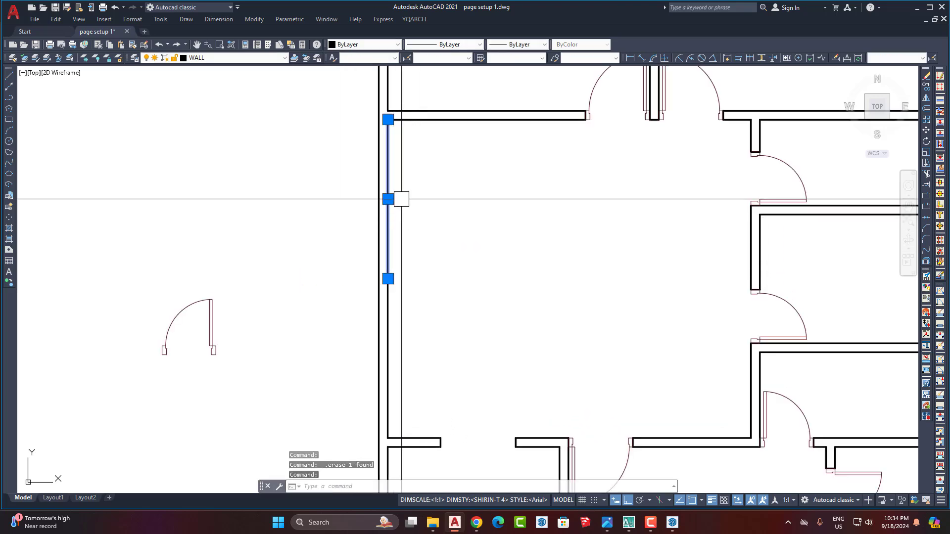
{"action": "type", "text": "l"}
{"action": "key", "text": "Return"}
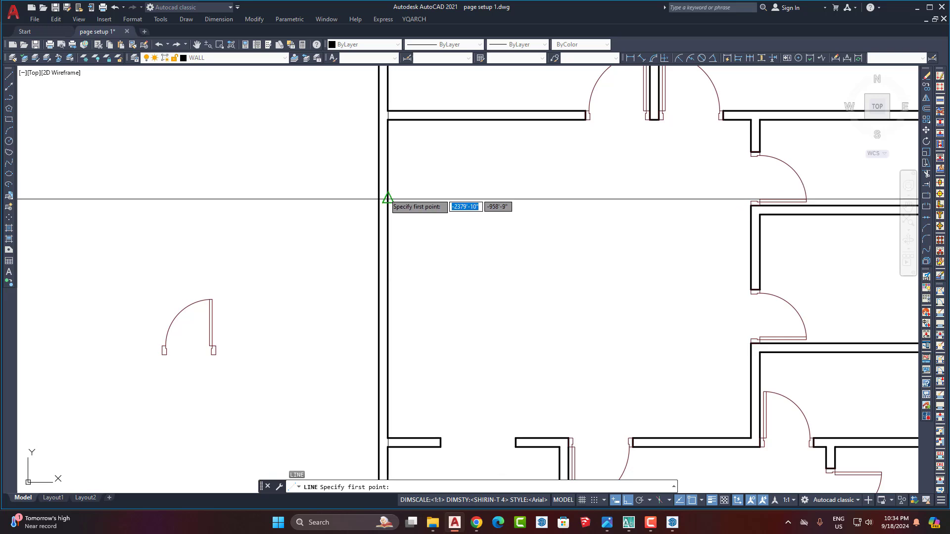
{"action": "left_click", "coordinate": [272, 199]}
{"action": "key", "text": "Return"}
{"action": "left_click", "coordinate": [388, 148]}
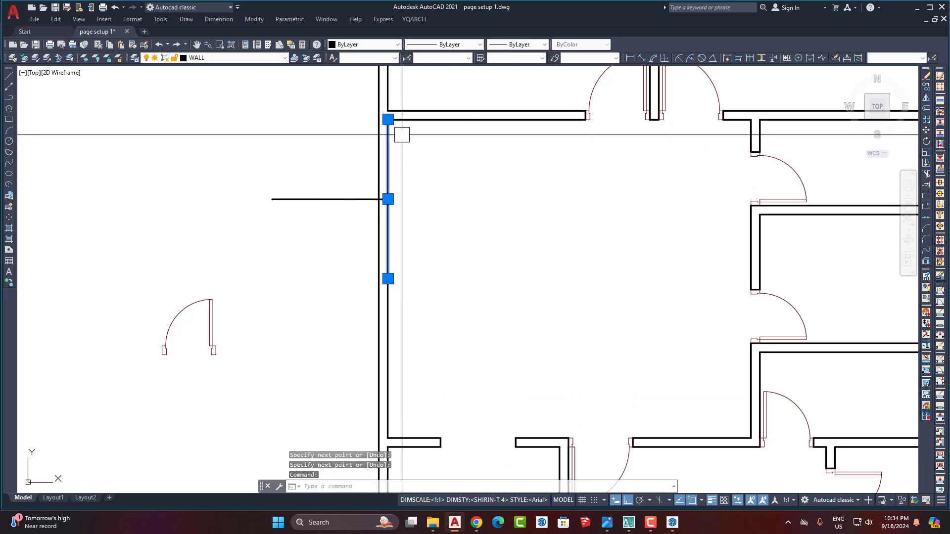
{"action": "key", "text": "Escape"}
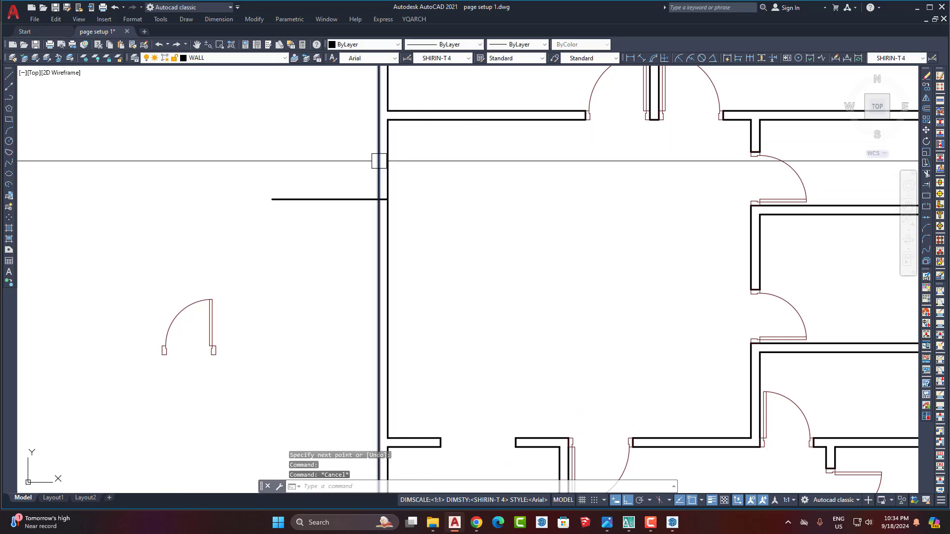
{"action": "middle_click_drag", "start_coordinate": [397, 229], "coordinate": [410, 176]}
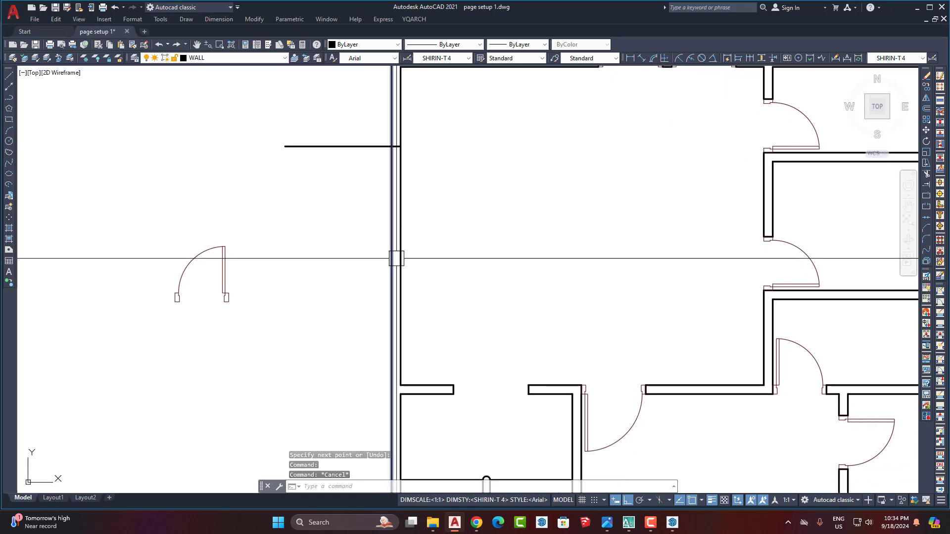
{"action": "scroll", "coordinate": [492, 250], "scroll_direction": "down", "scroll_amount": 2}
{"action": "scroll", "coordinate": [376, 255], "scroll_direction": "up", "scroll_amount": 2}
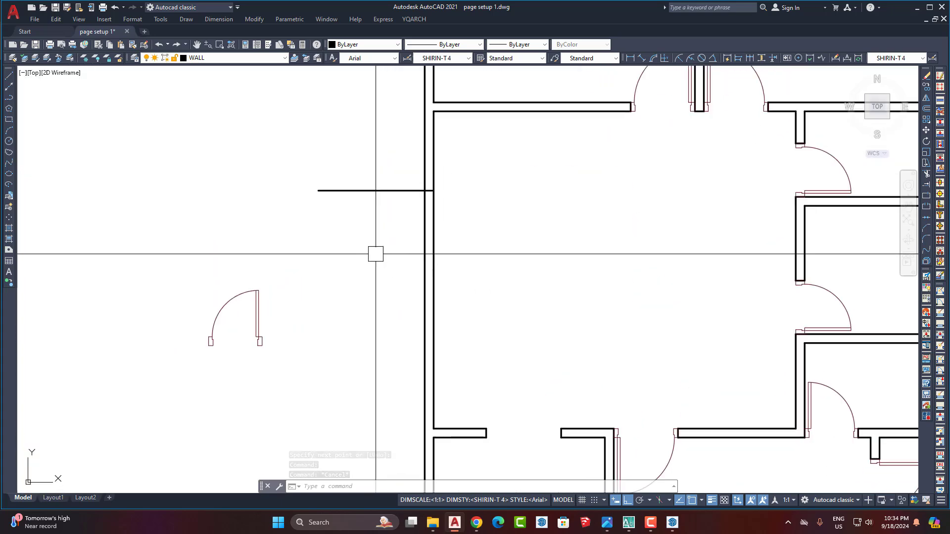
{"action": "left_click", "coordinate": [320, 197]}
{"action": "key", "text": "Delete"}
Draw a line across the outer face of the window opening in the upper-right room's right wall.
{"action": "scroll", "coordinate": [437, 260], "scroll_direction": "down", "scroll_amount": 3}
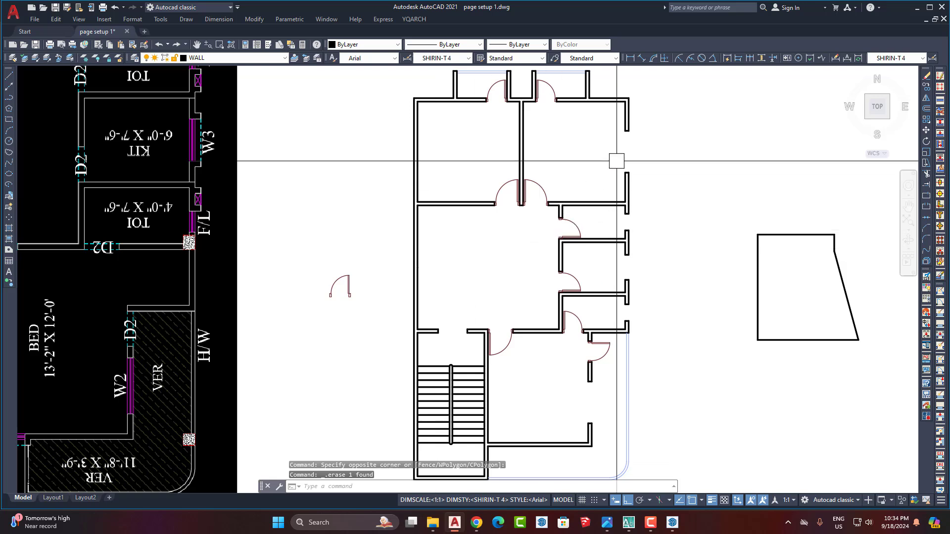
{"action": "scroll", "coordinate": [644, 133], "scroll_direction": "up", "scroll_amount": 5}
{"action": "mouse_move", "coordinate": [641, 133]}
{"action": "middle_mouse_down"}
{"action": "mouse_move", "coordinate": [640, 177]}
{"action": "mouse_move", "coordinate": [546, 240]}
{"action": "middle_mouse_up"}
{"action": "middle_click_drag", "start_coordinate": [512, 269], "coordinate": [518, 252]}
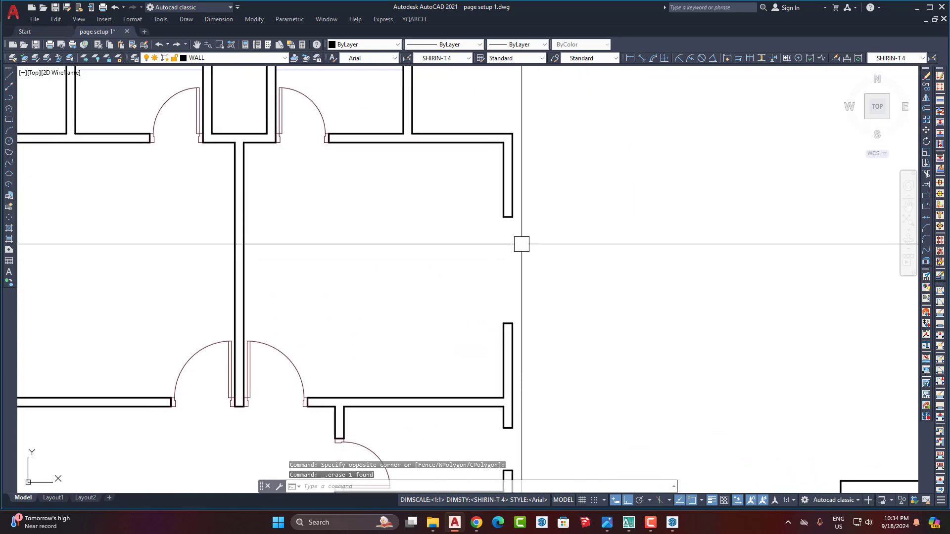
{"action": "type", "text": "l"}
{"action": "key", "text": "Return"}
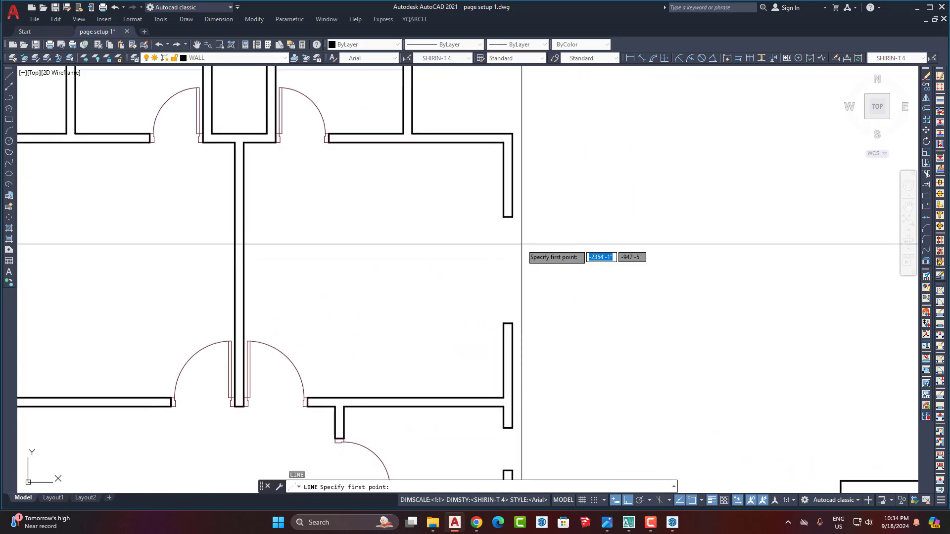
{"action": "left_click", "coordinate": [512, 216]}
{"action": "left_click", "coordinate": [512, 323]}
{"action": "key", "text": "Return"}
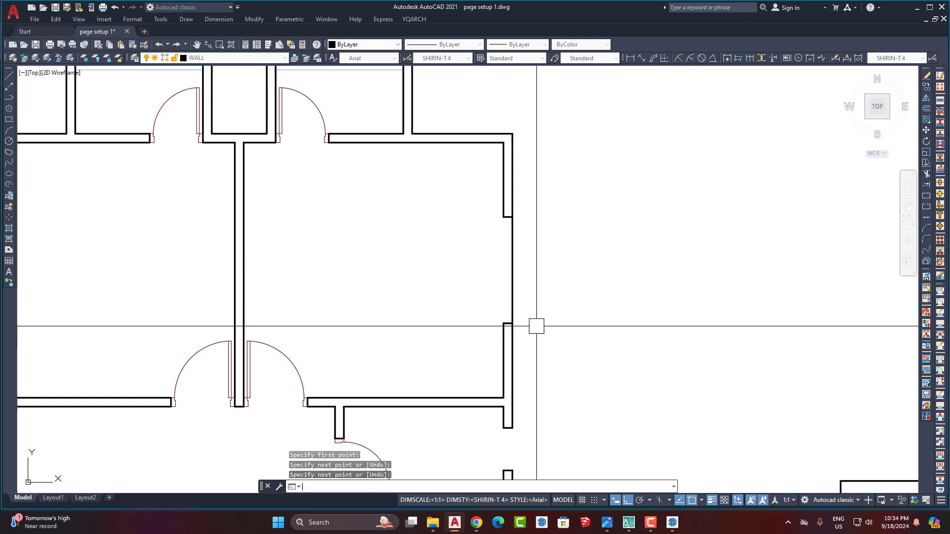
Offset the opening's outer line 5 inches inward to form the window's inner line.
{"action": "type", "text": "o"}
{"action": "key", "text": "Return"}
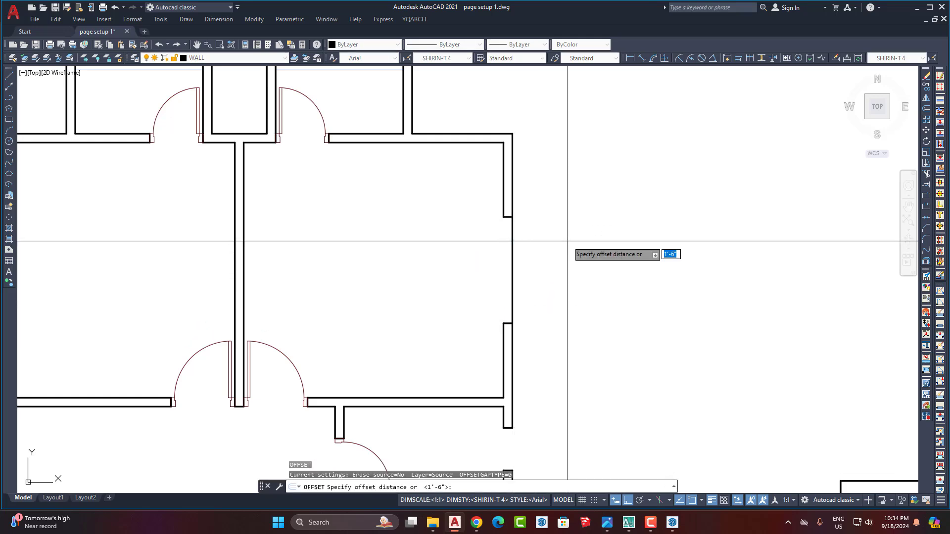
{"action": "type", "text": "5"}
{"action": "key", "text": "Return"}
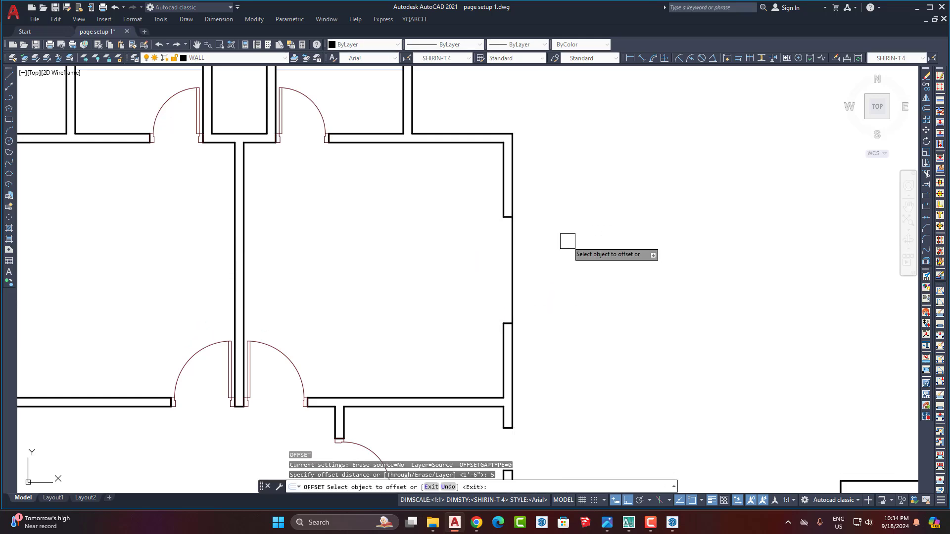
{"action": "left_click", "coordinate": [513, 247]}
{"action": "left_click", "coordinate": [464, 265]}
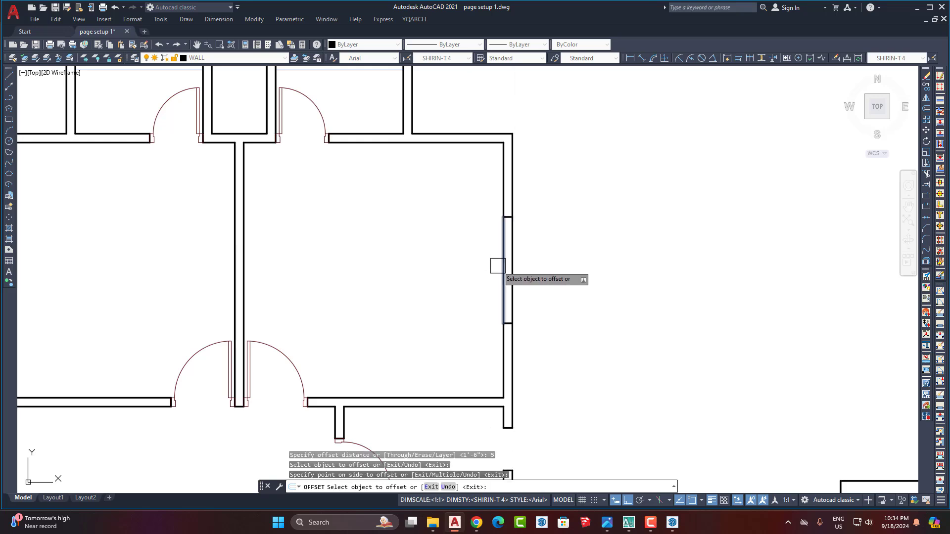
{"action": "key", "text": "Return"}
Offset the window's outer line inward and its inner line outward by 2 inches to form the pane lines.
{"action": "scroll", "coordinate": [507, 272], "scroll_direction": "up", "scroll_amount": 6}
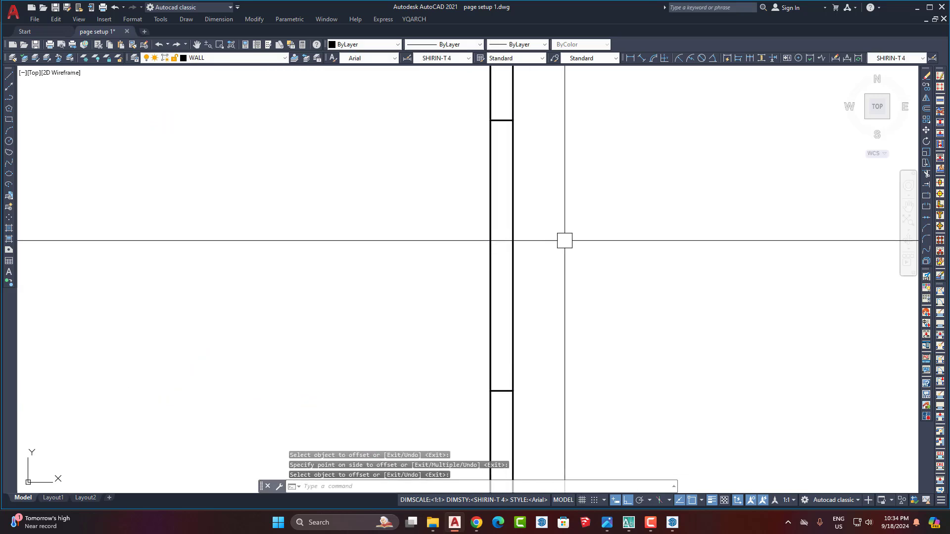
{"action": "type", "text": "o"}
{"action": "key", "text": "Return"}
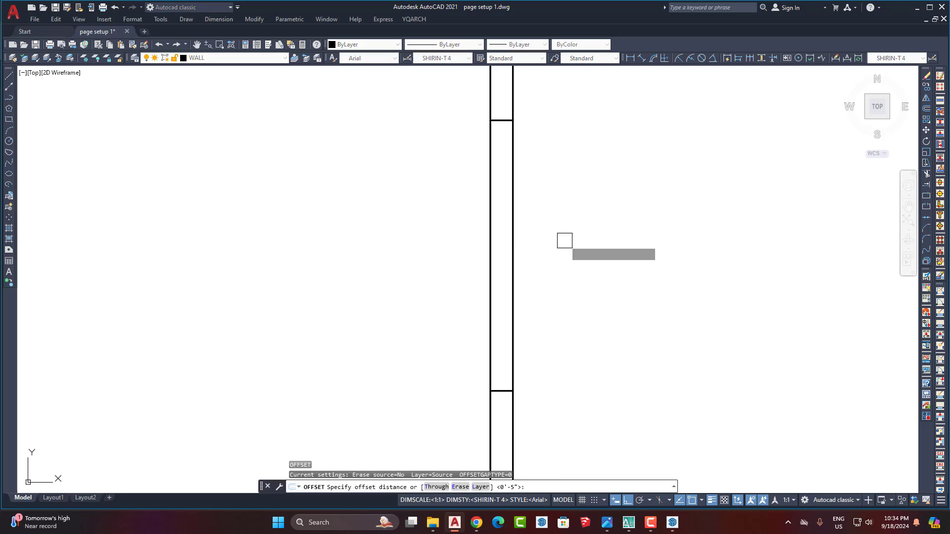
{"action": "left_click", "coordinate": [512, 272]}
{"action": "left_click", "coordinate": [504, 275]}
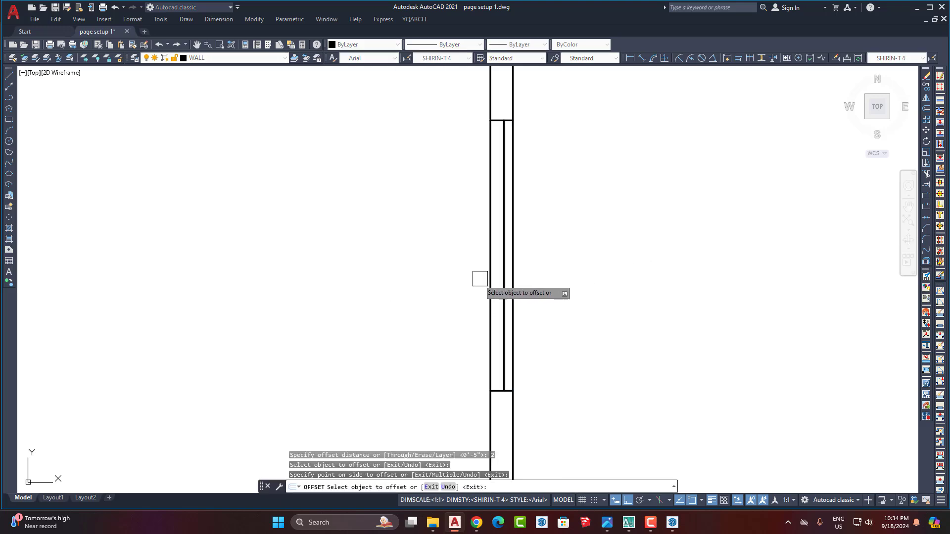
{"action": "left_click", "coordinate": [491, 275]}
{"action": "left_click", "coordinate": [584, 272]}
{"action": "key", "text": "Return"}
Assign the four window lines to the win layer, checking the layer in AutoCAD 2007's Drawing1 before choosing it.
{"action": "scroll", "coordinate": [586, 276], "scroll_direction": "down", "scroll_amount": 4}
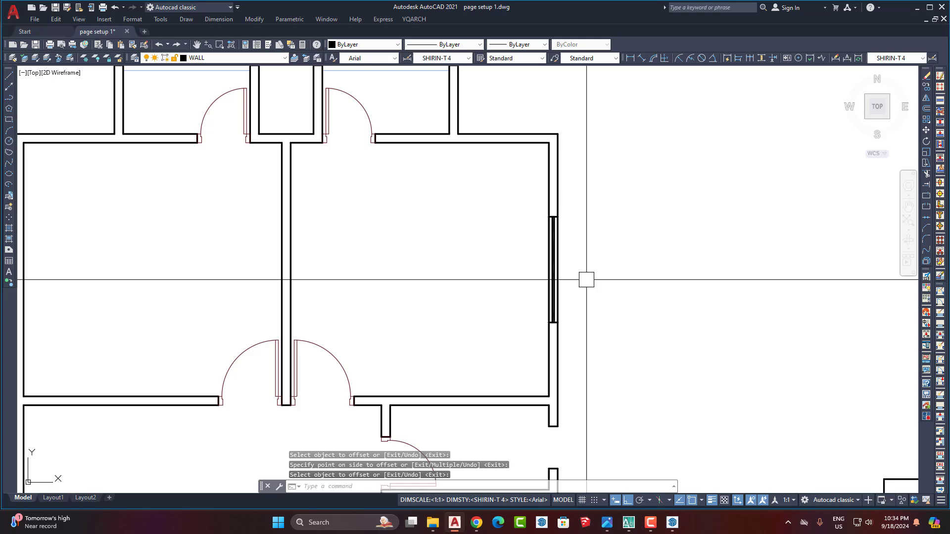
{"action": "left_click", "coordinate": [617, 265]}
{"action": "left_click", "coordinate": [468, 288]}
{"action": "left_click", "coordinate": [256, 58]}
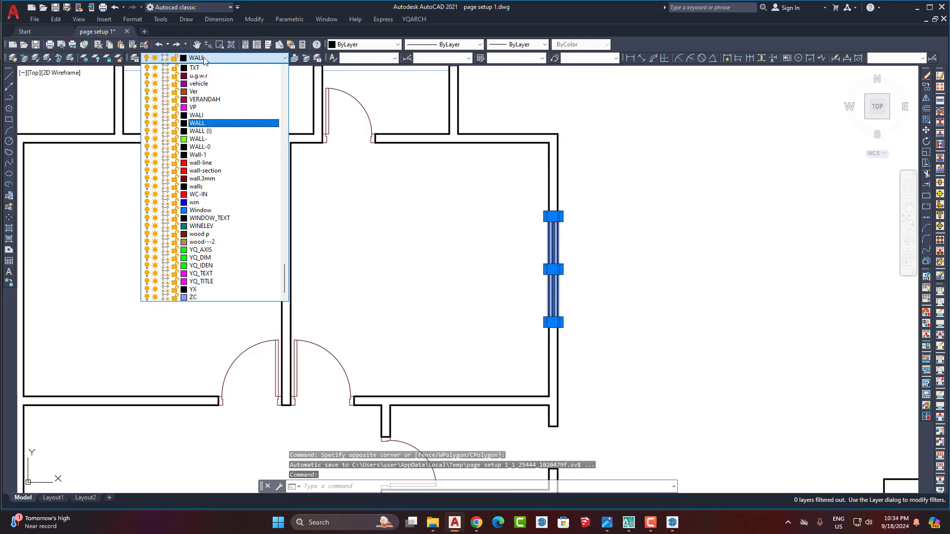
{"action": "left_click", "coordinate": [628, 522]}
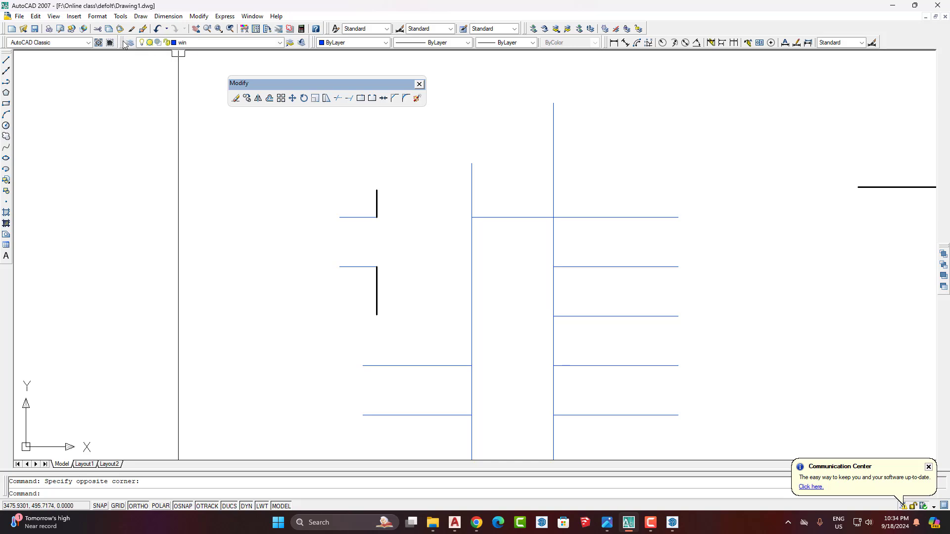
{"action": "left_click", "coordinate": [201, 48]}
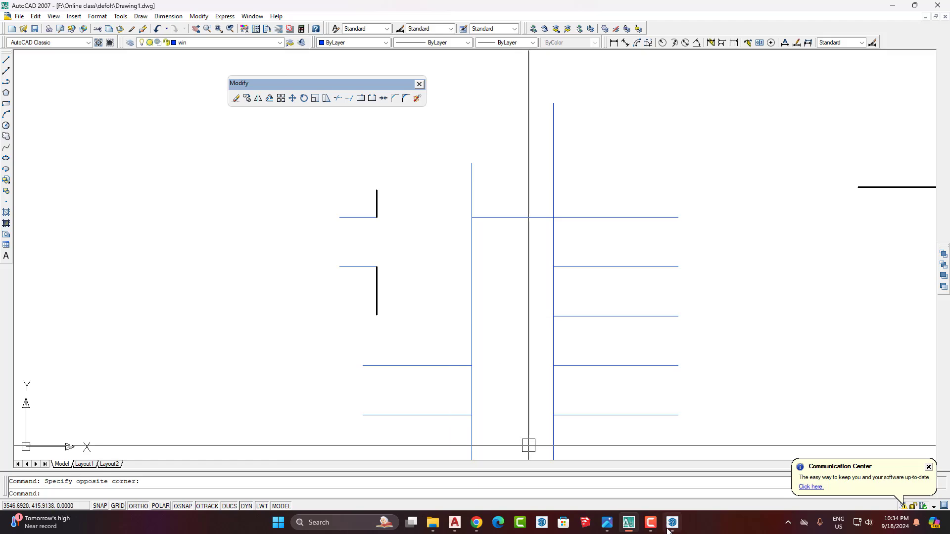
{"action": "left_click", "coordinate": [460, 523]}
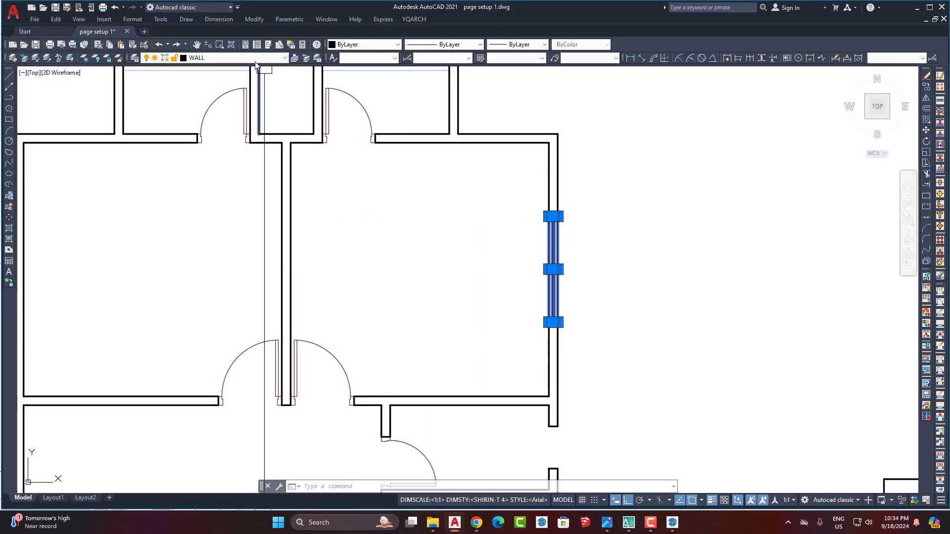
{"action": "left_click", "coordinate": [218, 58]}
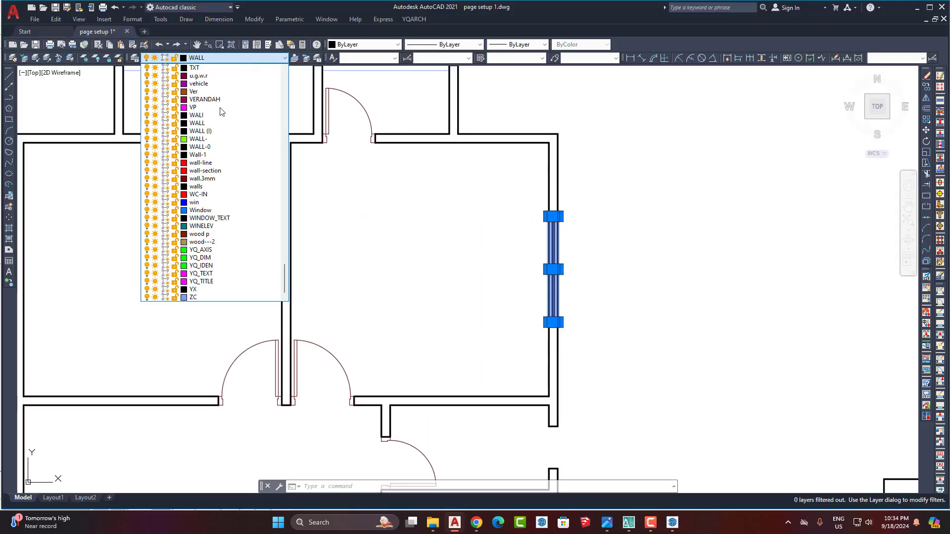
{"action": "left_click", "coordinate": [198, 203]}
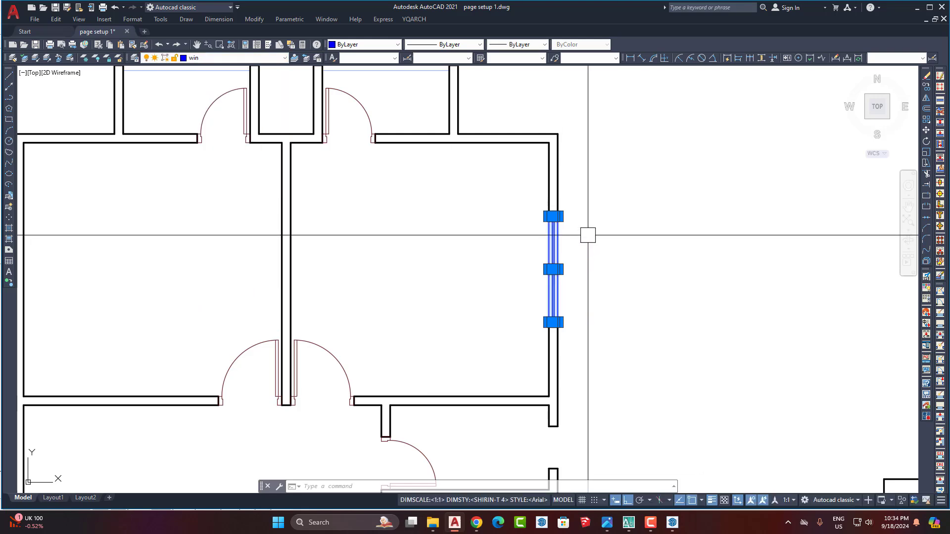
{"action": "key", "text": "Escape"}
Copy the four window lines from the upper-right room's window into the opening in the lower room's right wall, below the door.
{"action": "scroll", "coordinate": [609, 242], "scroll_direction": "down", "scroll_amount": 4}
{"action": "middle_click_drag", "start_coordinate": [620, 286], "coordinate": [610, 266]}
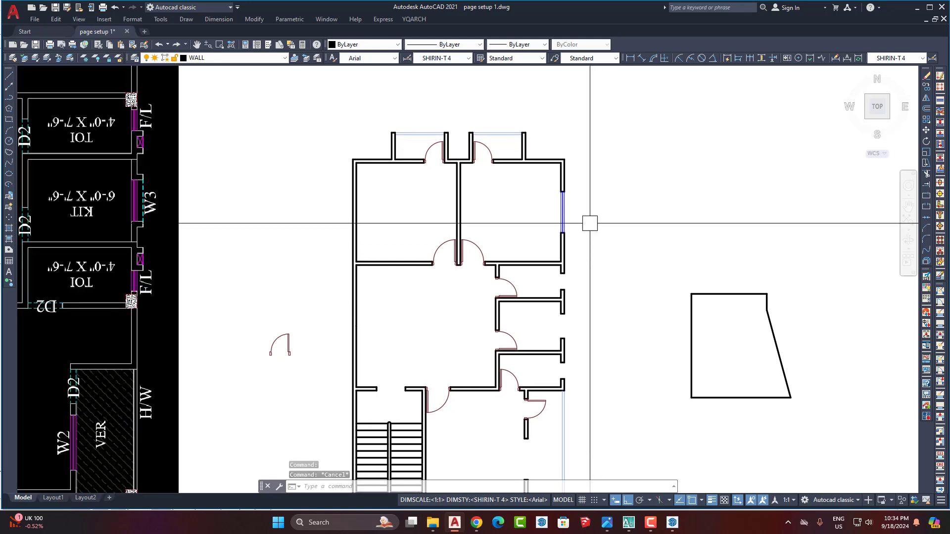
{"action": "scroll", "coordinate": [585, 220], "scroll_direction": "up", "scroll_amount": 4}
{"action": "left_click", "coordinate": [635, 241]}
{"action": "left_click", "coordinate": [531, 230]}
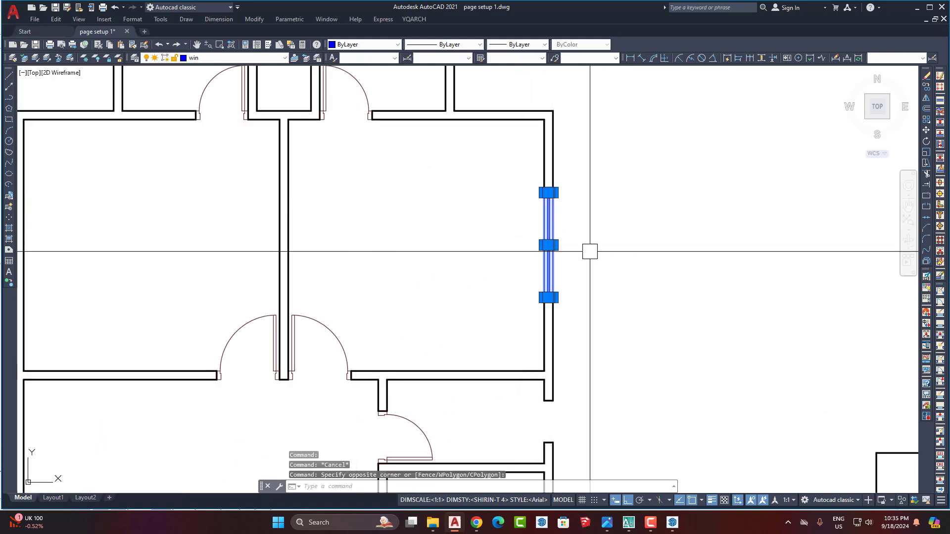
{"action": "type", "text": "c"}
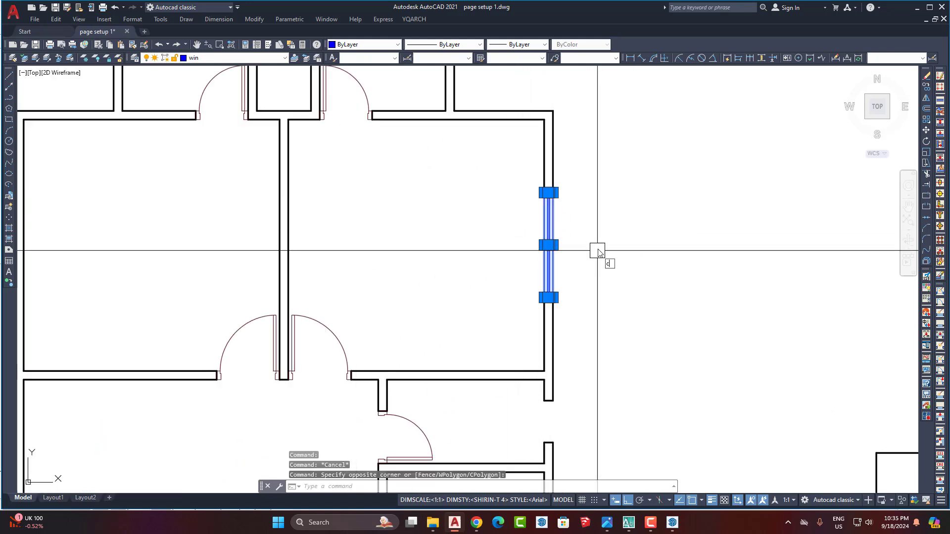
{"action": "type", "text": "o"}
{"action": "key", "text": "Return"}
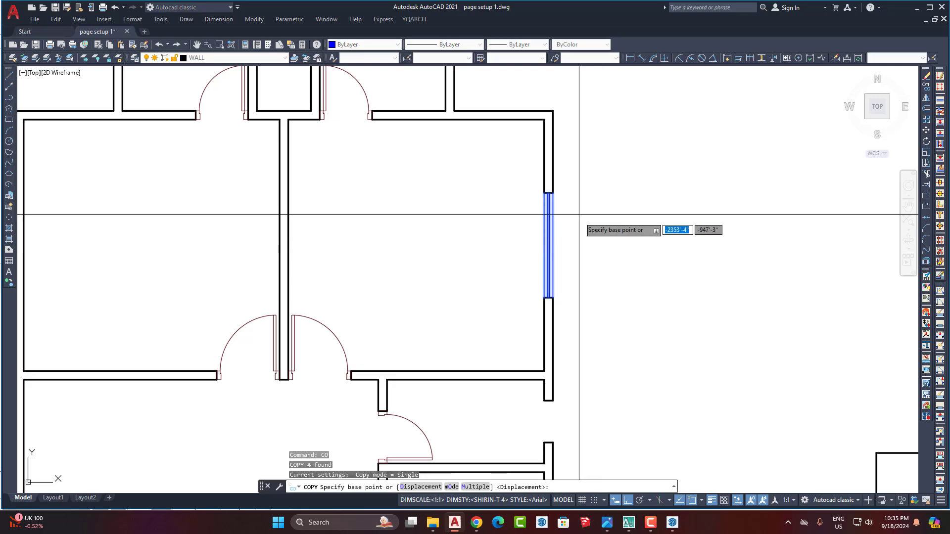
{"action": "left_click", "coordinate": [548, 193]}
{"action": "scroll", "coordinate": [593, 247], "scroll_direction": "down", "scroll_amount": 6}
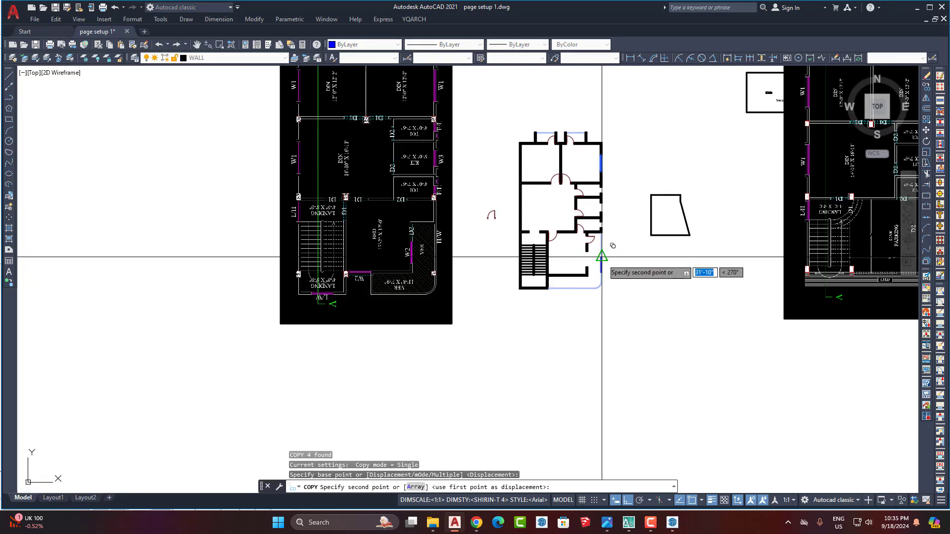
{"action": "scroll", "coordinate": [602, 257], "scroll_direction": "up", "scroll_amount": 8}
{"action": "left_click", "coordinate": [577, 219]}
{"action": "key", "text": "Return"}
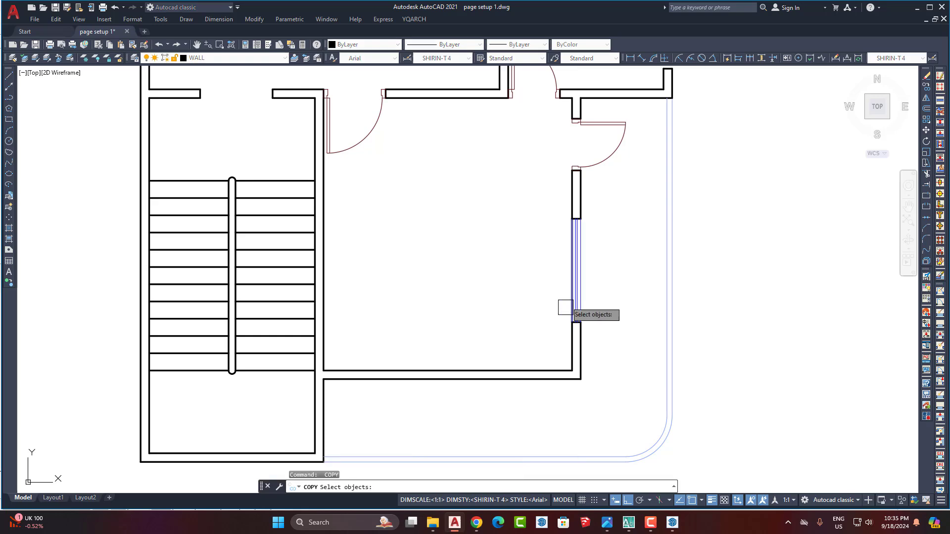
Draw lines across the outer and inner faces of the window opening in the middle small room's right wall.
{"action": "scroll", "coordinate": [565, 307], "scroll_direction": "down", "scroll_amount": 6}
{"action": "scroll", "coordinate": [568, 202], "scroll_direction": "up", "scroll_amount": 6}
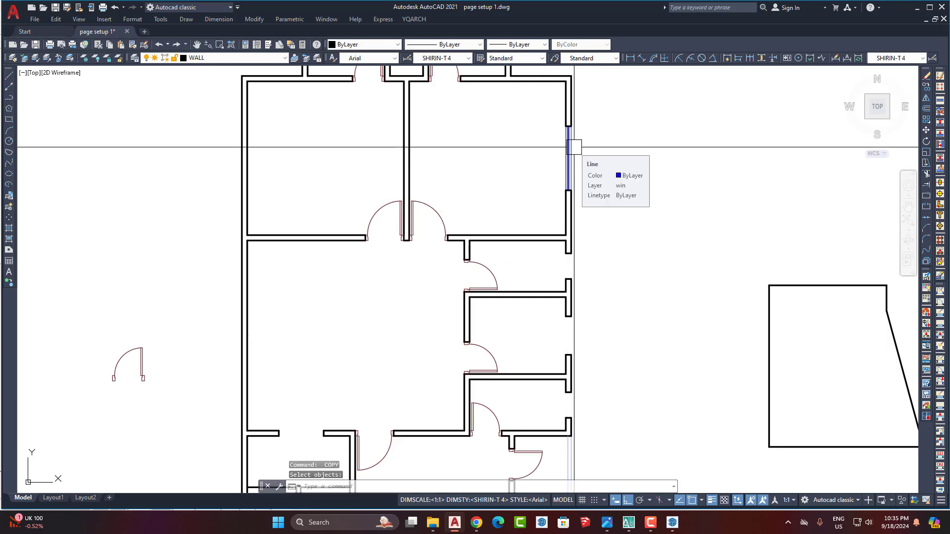
{"action": "scroll", "coordinate": [577, 168], "scroll_direction": "down", "scroll_amount": 1}
{"action": "scroll", "coordinate": [533, 414], "scroll_direction": "up", "scroll_amount": 3}
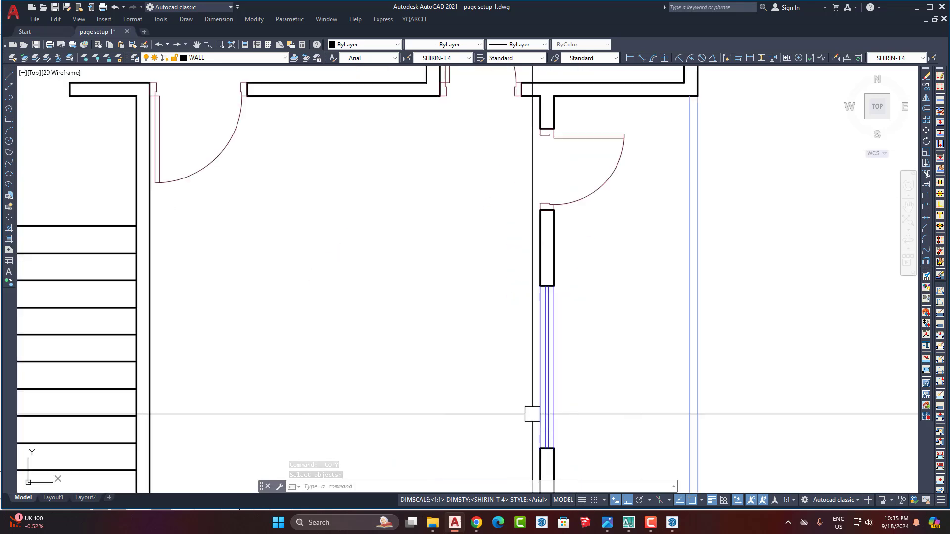
{"action": "scroll", "coordinate": [523, 308], "scroll_direction": "down", "scroll_amount": 2}
{"action": "middle_click_drag", "start_coordinate": [627, 216], "coordinate": [614, 344]}
{"action": "middle_click_drag", "start_coordinate": [615, 176], "coordinate": [604, 252]}
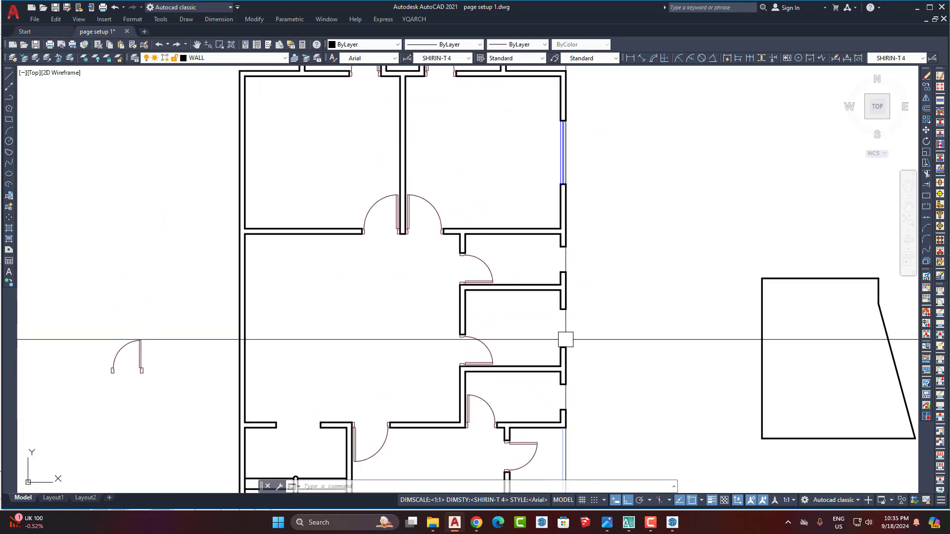
{"action": "scroll", "coordinate": [566, 340], "scroll_direction": "up", "scroll_amount": 5}
{"action": "middle_click_drag", "start_coordinate": [590, 299], "coordinate": [586, 287]}
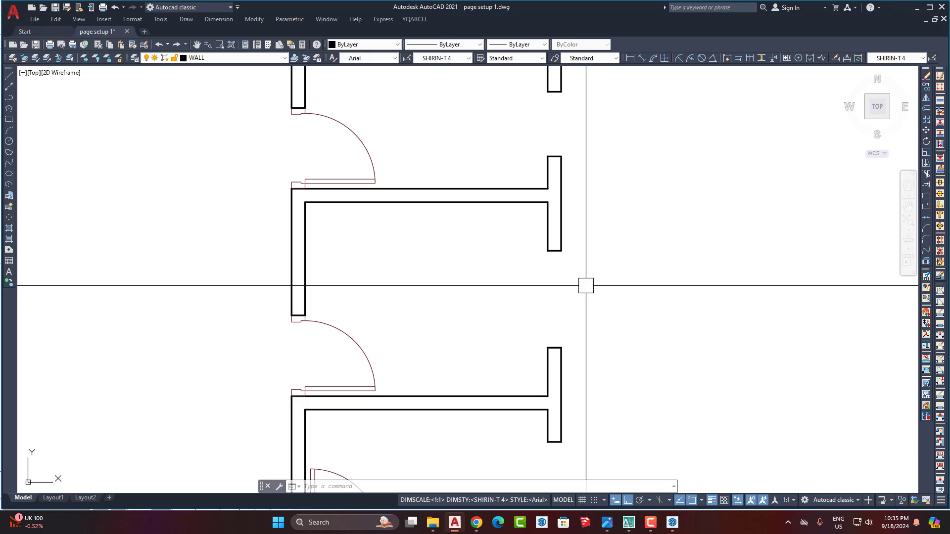
{"action": "key", "text": "Return"}
{"action": "left_click", "coordinate": [561, 251]}
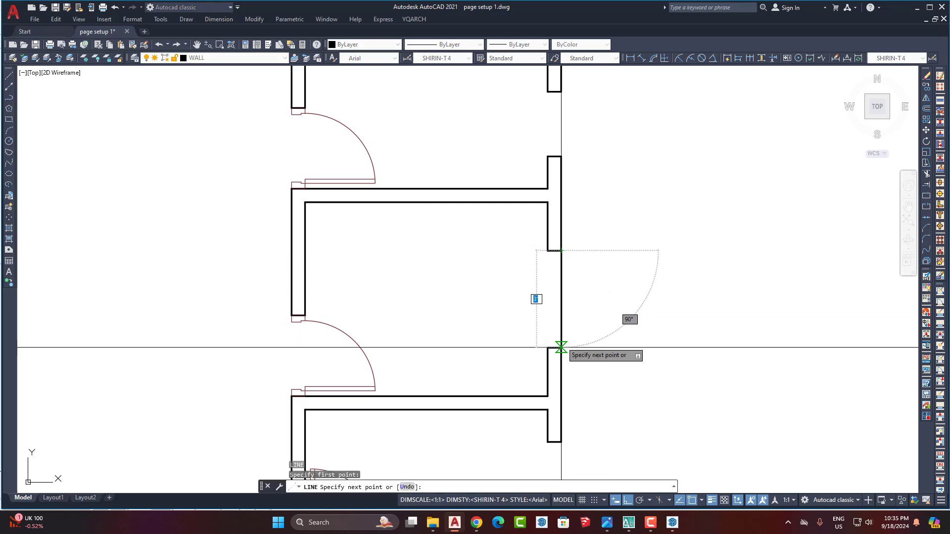
{"action": "left_click", "coordinate": [561, 348]}
{"action": "key", "text": "Return"}
{"action": "left_click", "coordinate": [548, 250]}
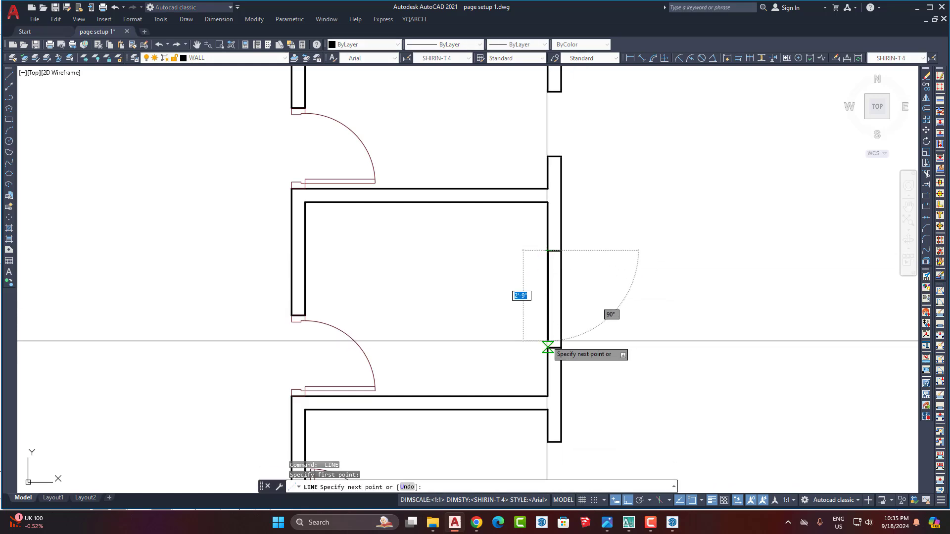
{"action": "left_click", "coordinate": [547, 348]}
{"action": "key", "text": "Return"}
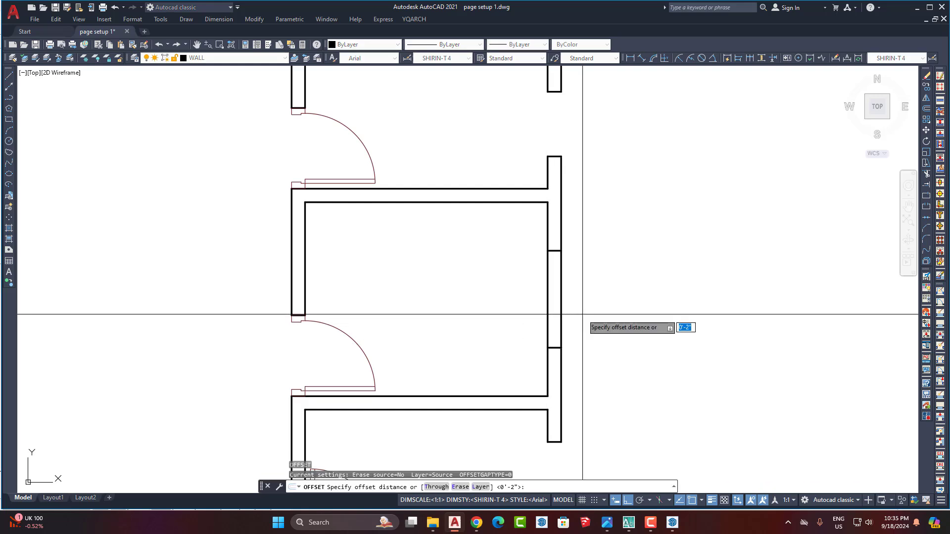
Offset the middle small room's outer and inner window lines 2 inches into the wall thickness to form the pane lines.
{"action": "type", "text": "2"}
{"action": "key", "text": "Return"}
{"action": "scroll", "coordinate": [564, 294], "scroll_direction": "up", "scroll_amount": 4}
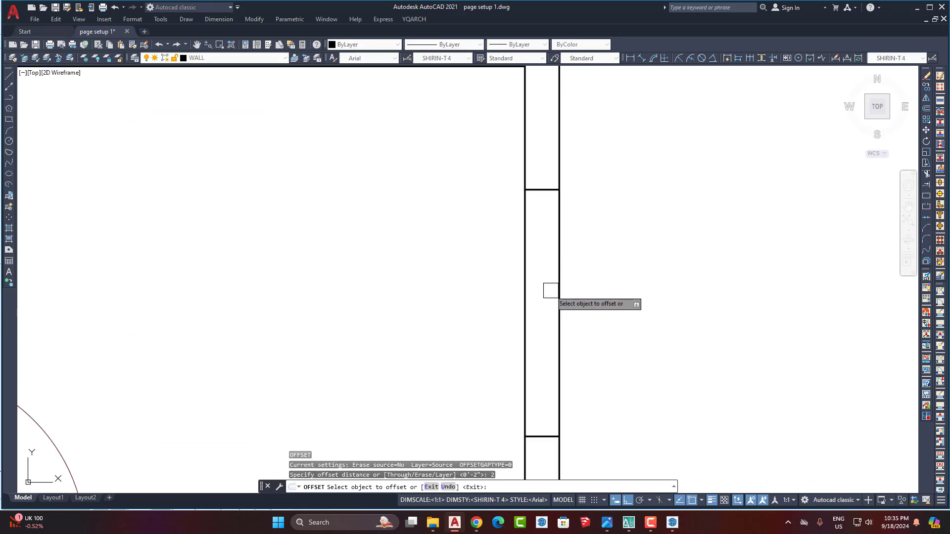
{"action": "left_click", "coordinate": [557, 292]}
{"action": "left_click", "coordinate": [548, 325]}
{"action": "left_click", "coordinate": [527, 318]}
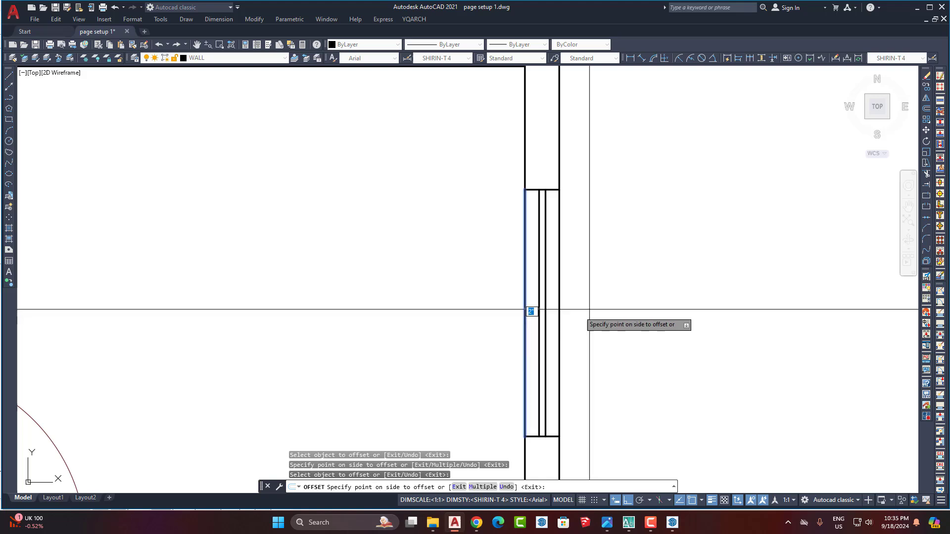
{"action": "left_click", "coordinate": [539, 315]}
{"action": "key", "text": "Return"}
{"action": "scroll", "coordinate": [587, 294], "scroll_direction": "down", "scroll_amount": 4}
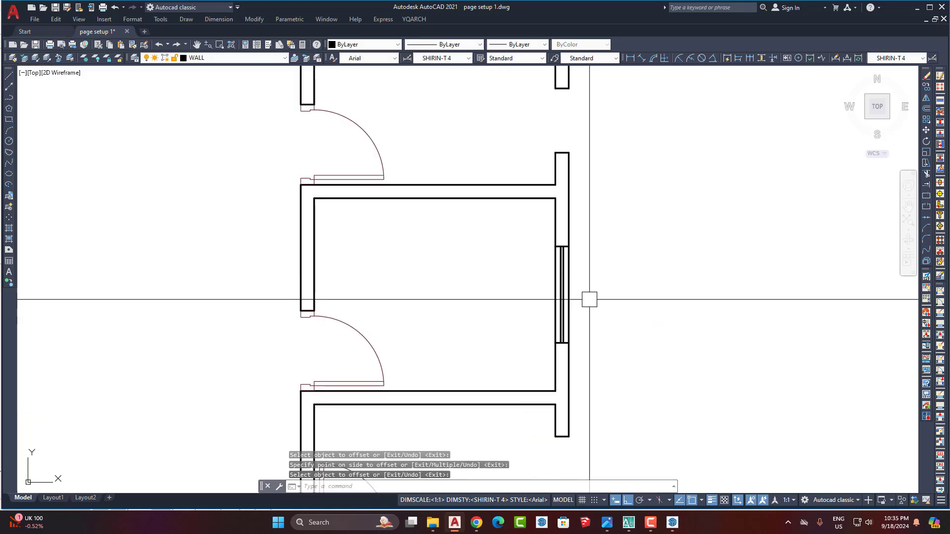
{"action": "key", "text": "Escape"}
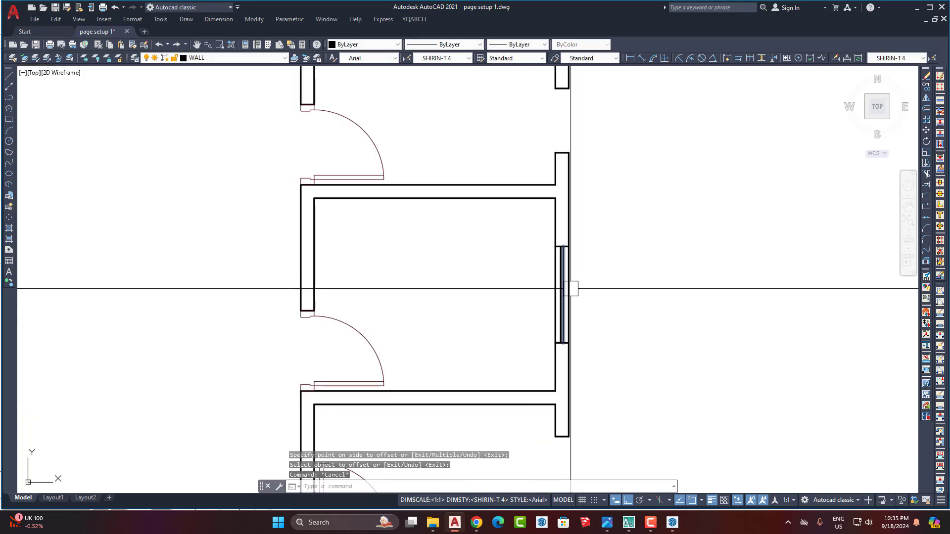
{"action": "scroll", "coordinate": [492, 276], "scroll_direction": "up", "scroll_amount": 4}
{"action": "scroll", "coordinate": [568, 288], "scroll_direction": "down", "scroll_amount": 2}
{"action": "left_click", "coordinate": [607, 282]}
{"action": "left_click", "coordinate": [528, 282]}
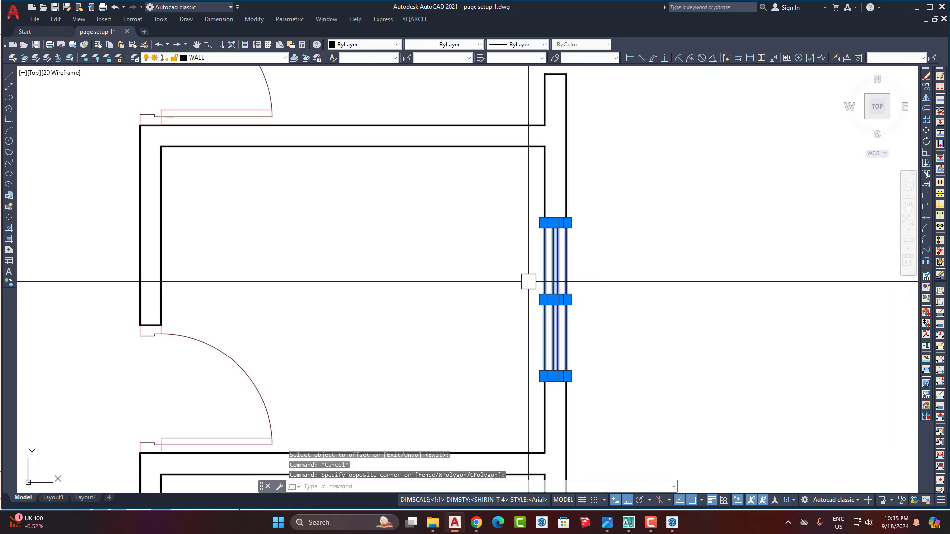
{"action": "key", "text": "Escape"}
{"action": "left_click", "coordinate": [620, 287]}
{"action": "left_click", "coordinate": [506, 270]}
{"action": "key", "text": "Escape"}
{"action": "left_click", "coordinate": [603, 289]}
{"action": "left_click", "coordinate": [528, 278]}
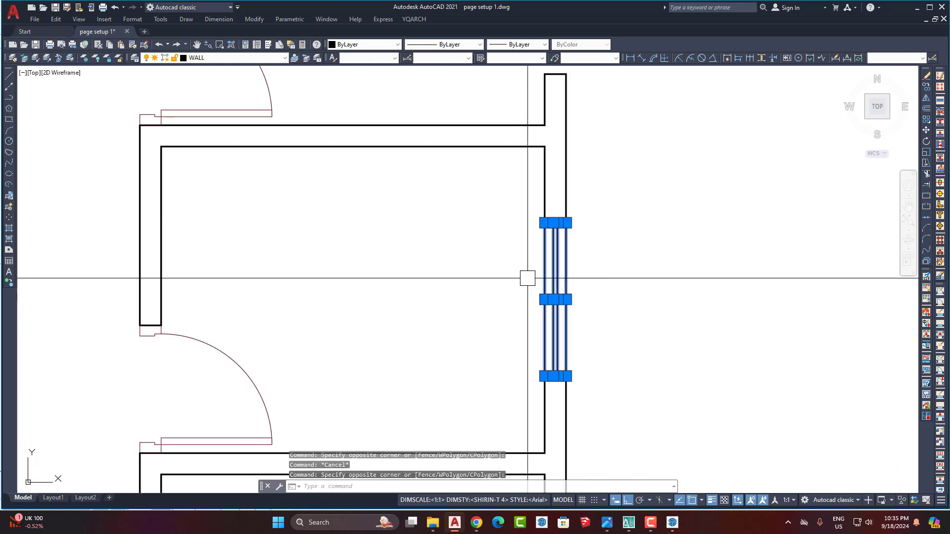
{"action": "key", "text": "Escape"}
{"action": "left_click", "coordinate": [602, 284]}
{"action": "left_click", "coordinate": [535, 282]}
{"action": "key", "text": "Escape"}
{"action": "scroll", "coordinate": [562, 295], "scroll_direction": "down", "scroll_amount": 1}
{"action": "scroll", "coordinate": [562, 295], "scroll_direction": "down", "scroll_amount": 1}
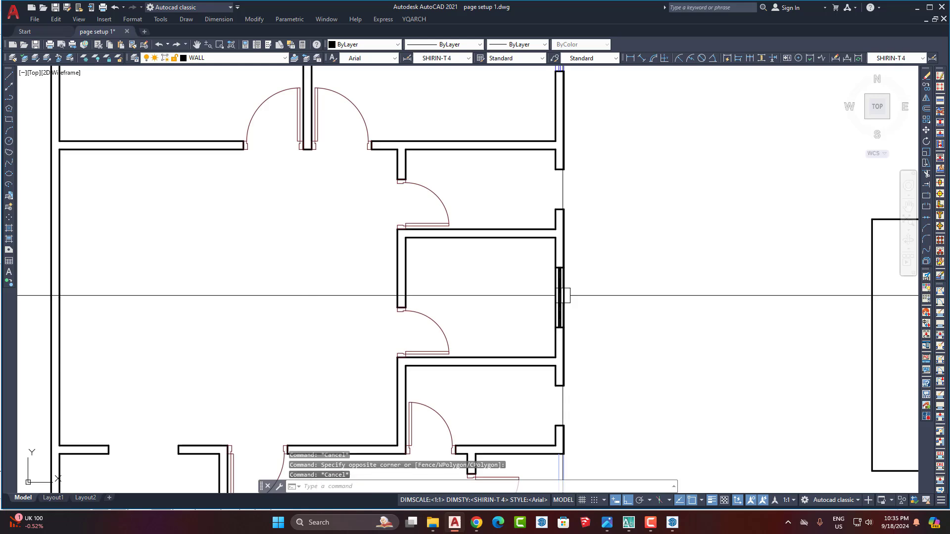
{"action": "scroll", "coordinate": [615, 275], "scroll_direction": "up", "scroll_amount": 2}
{"action": "left_click", "coordinate": [590, 278]}
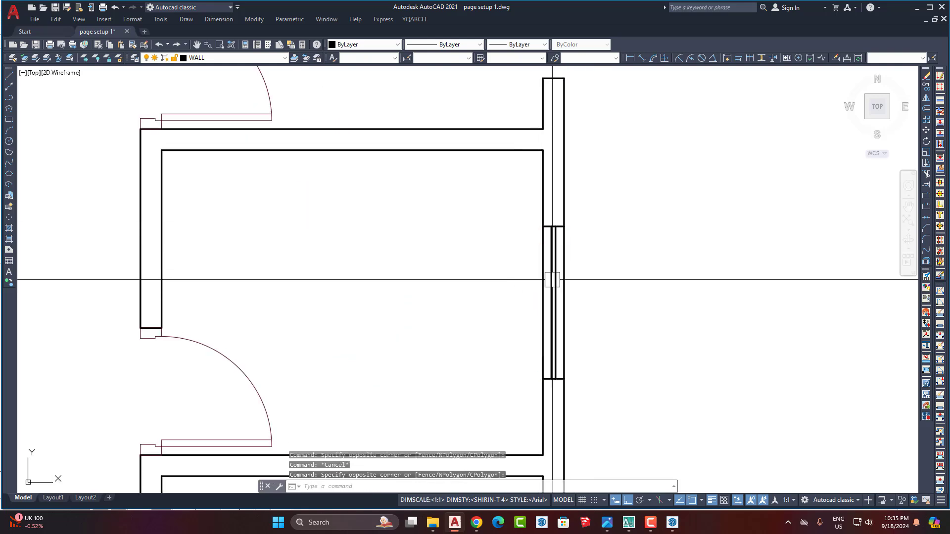
{"action": "left_click", "coordinate": [507, 270]}
{"action": "key", "text": "Escape"}
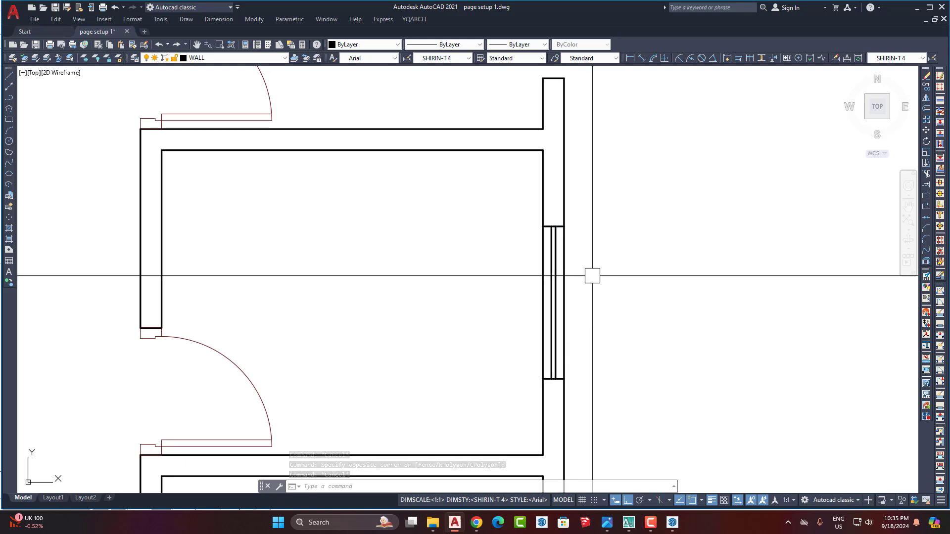
{"action": "scroll", "coordinate": [592, 290], "scroll_direction": "down", "scroll_amount": 1}
{"action": "scroll", "coordinate": [539, 301], "scroll_direction": "up", "scroll_amount": 1}
{"action": "left_click", "coordinate": [508, 270]}
{"action": "scroll", "coordinate": [508, 269], "scroll_direction": "up", "scroll_amount": 3}
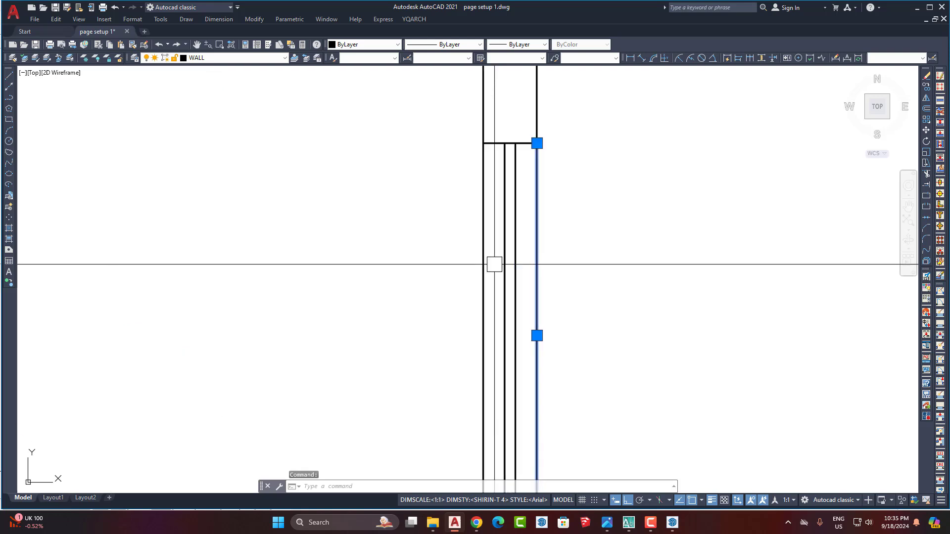
{"action": "left_click", "coordinate": [482, 278]}
{"action": "left_click", "coordinate": [510, 239]}
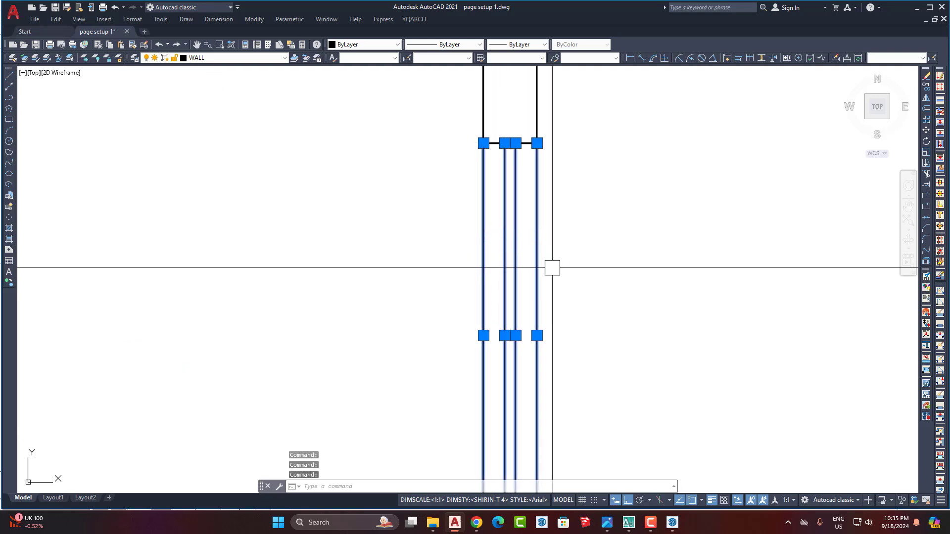
{"action": "scroll", "coordinate": [551, 267], "scroll_direction": "down", "scroll_amount": 3}
{"action": "key", "text": "Escape"}
{"action": "scroll", "coordinate": [578, 357], "scroll_direction": "down", "scroll_amount": 3}
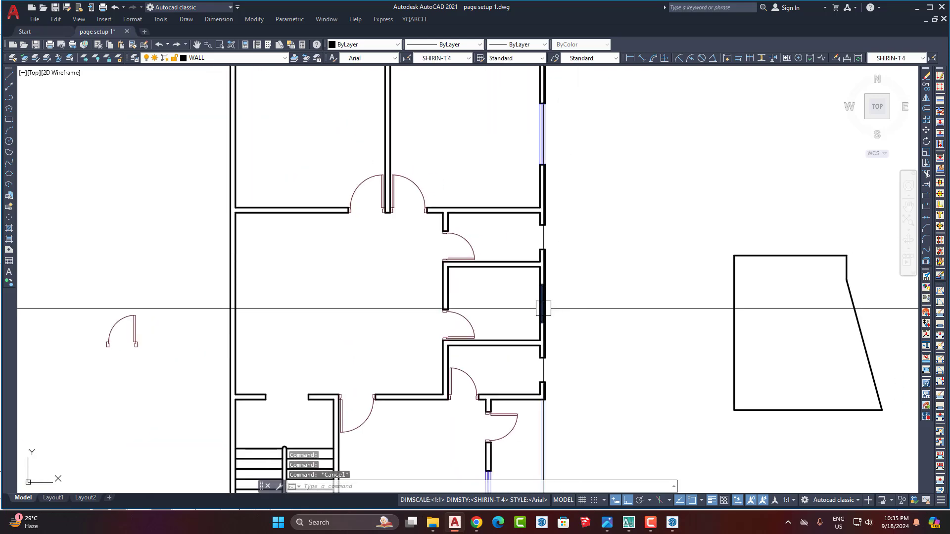
{"action": "scroll", "coordinate": [556, 297], "scroll_direction": "up", "scroll_amount": 3}
{"action": "scroll", "coordinate": [489, 298], "scroll_direction": "down", "scroll_amount": 2}
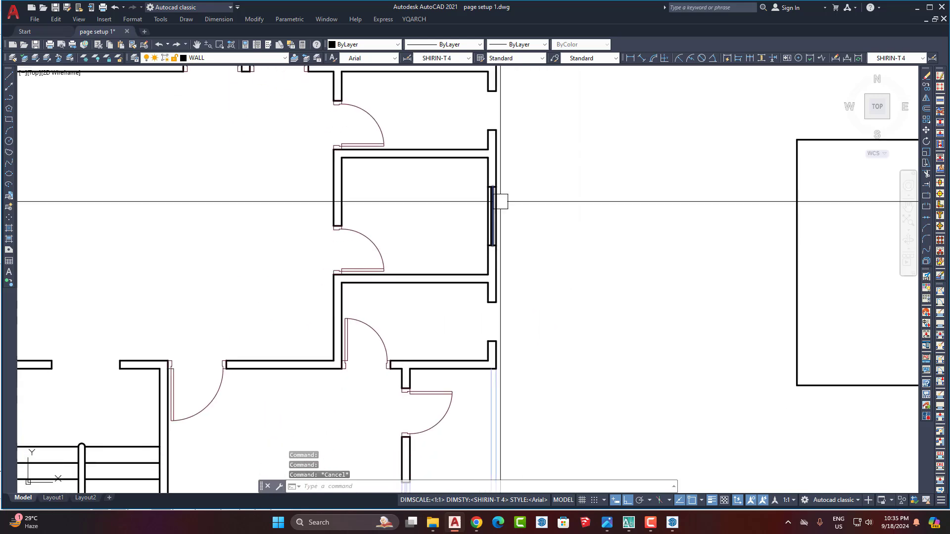
{"action": "scroll", "coordinate": [583, 333], "scroll_direction": "down", "scroll_amount": 3}
{"action": "scroll", "coordinate": [560, 236], "scroll_direction": "up", "scroll_amount": 3}
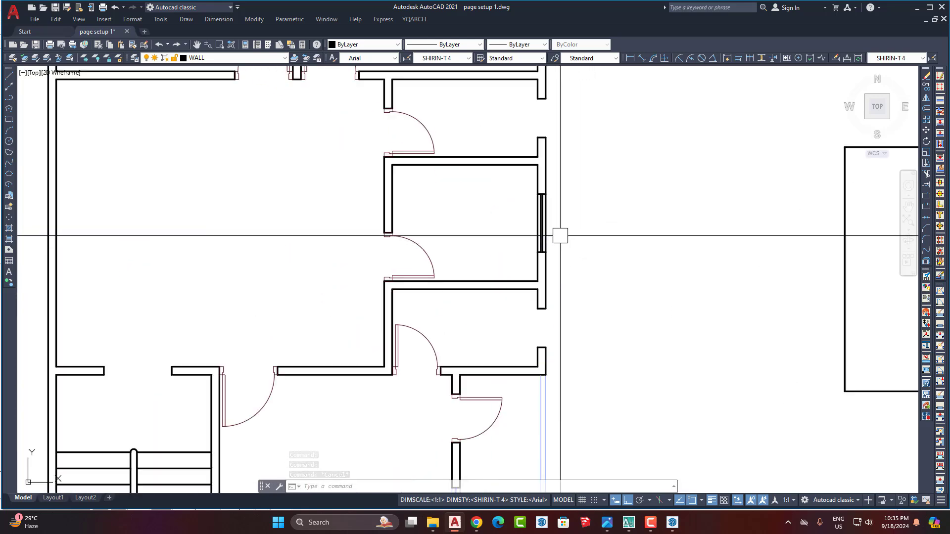
{"action": "scroll", "coordinate": [560, 236], "scroll_direction": "down", "scroll_amount": 1}
{"action": "scroll", "coordinate": [566, 232], "scroll_direction": "down", "scroll_amount": 4}
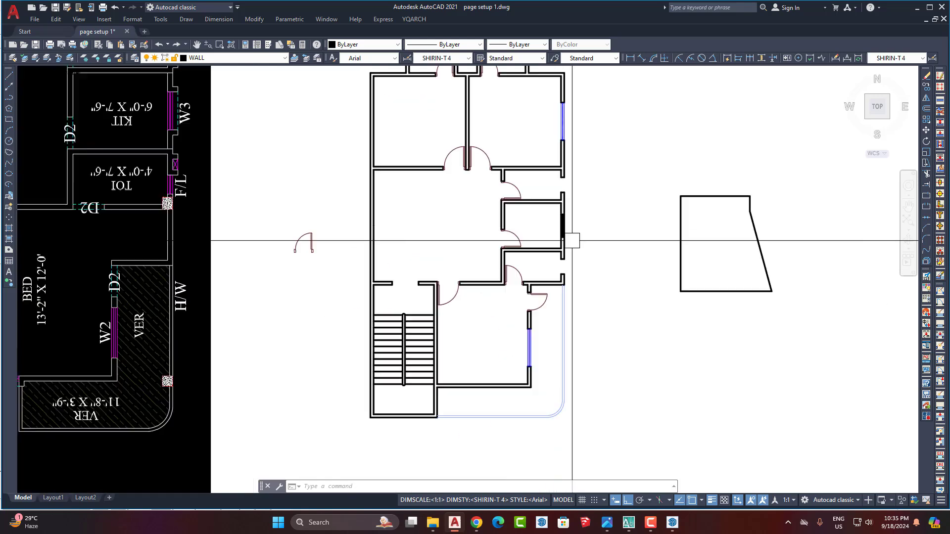
{"action": "scroll", "coordinate": [566, 238], "scroll_direction": "up", "scroll_amount": 7}
Inspect the parts of the door 3' block in the Block Editor, and close it by saving the changes.
{"action": "double_click", "coordinate": [484, 144]}
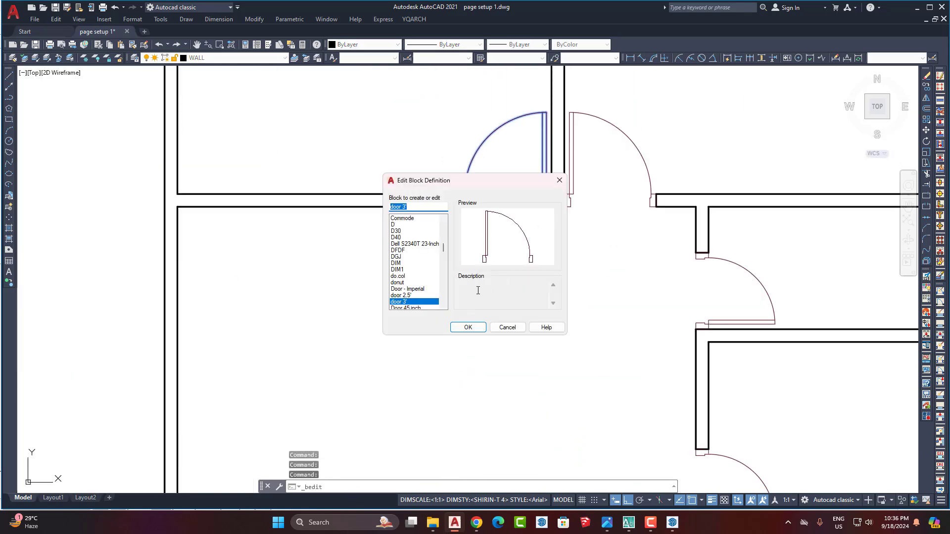
{"action": "left_click", "coordinate": [468, 328]}
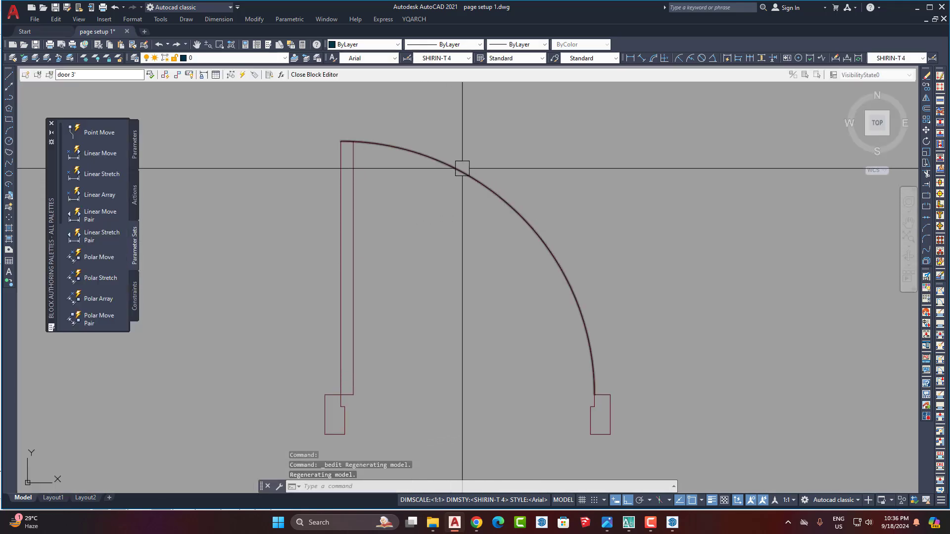
{"action": "scroll", "coordinate": [445, 193], "scroll_direction": "down", "scroll_amount": 2}
{"action": "left_click", "coordinate": [454, 255]}
{"action": "left_click", "coordinate": [600, 409]}
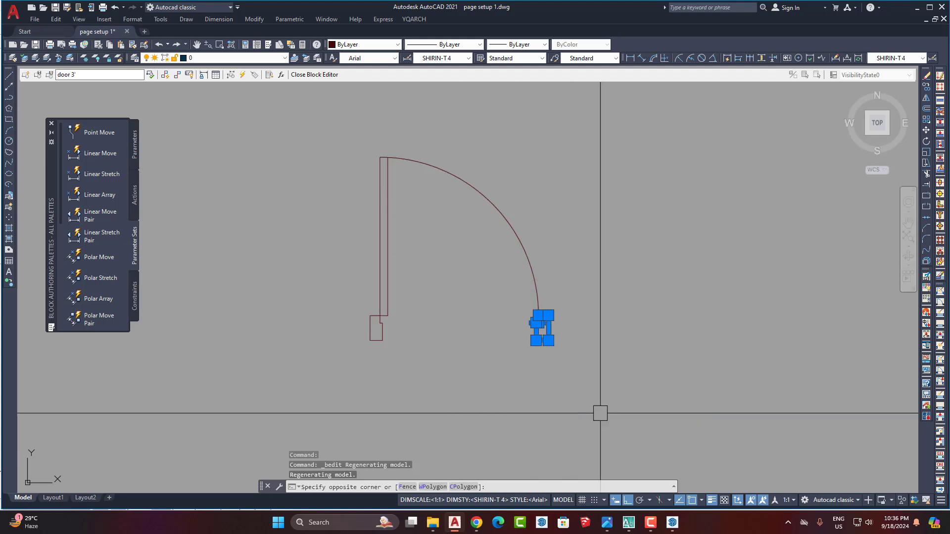
{"action": "left_click", "coordinate": [326, 74]}
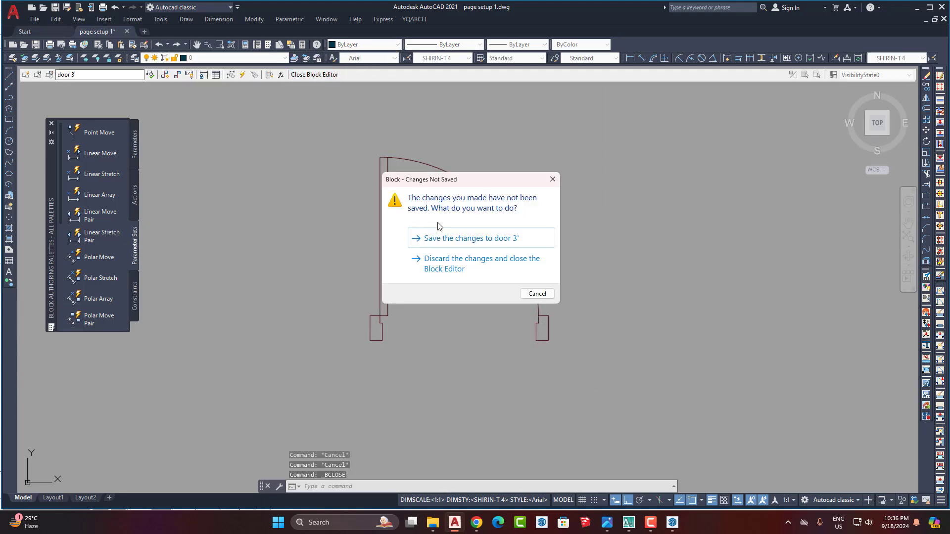
{"action": "left_click", "coordinate": [445, 237]}
Match the middle small room's four window lines to the properties of the lower room's window lines.
{"action": "scroll", "coordinate": [392, 212], "scroll_direction": "down", "scroll_amount": 4}
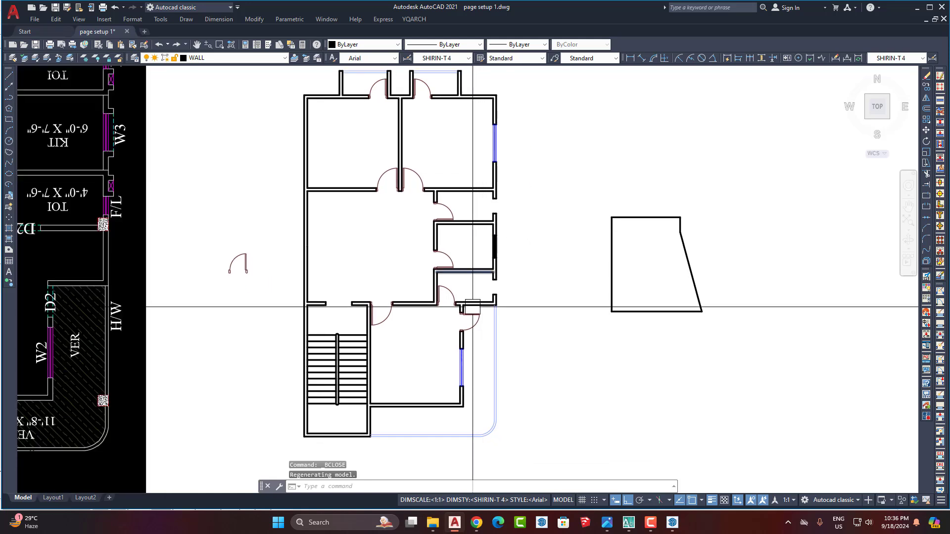
{"action": "scroll", "coordinate": [518, 265], "scroll_direction": "up", "scroll_amount": 6}
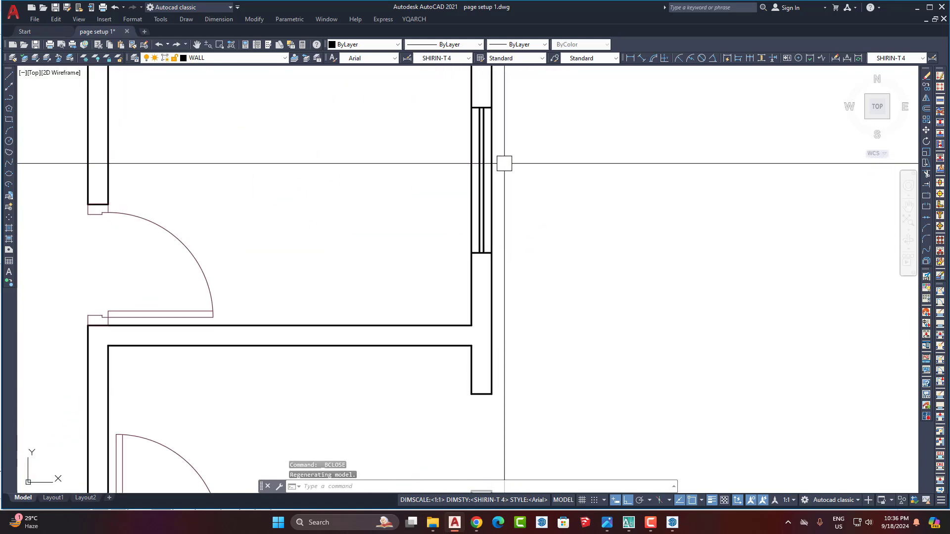
{"action": "type", "text": "a"}
{"action": "key", "text": "Return"}
{"action": "scroll", "coordinate": [524, 222], "scroll_direction": "down", "scroll_amount": 5}
{"action": "scroll", "coordinate": [409, 457], "scroll_direction": "up", "scroll_amount": 6}
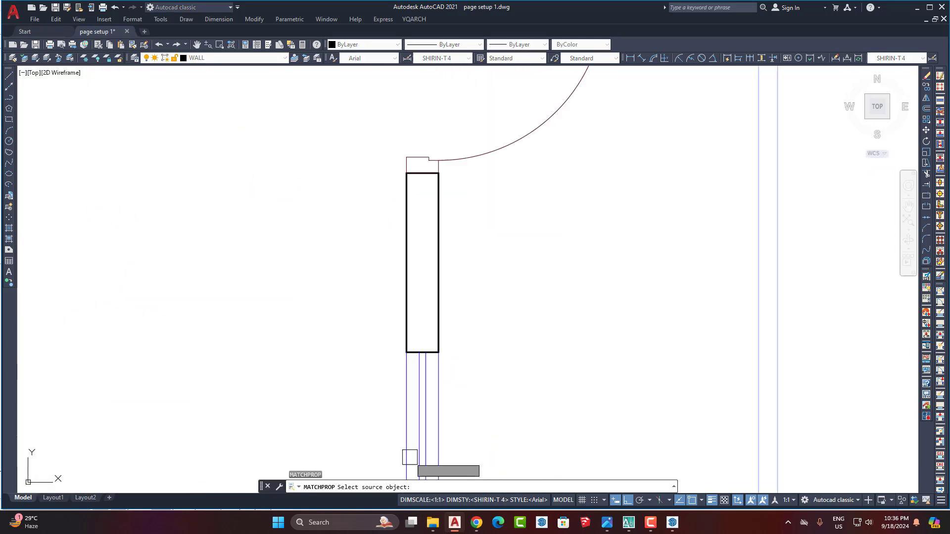
{"action": "left_click", "coordinate": [430, 417]}
{"action": "scroll", "coordinate": [393, 414], "scroll_direction": "down", "scroll_amount": 5}
{"action": "scroll", "coordinate": [503, 184], "scroll_direction": "up", "scroll_amount": 5}
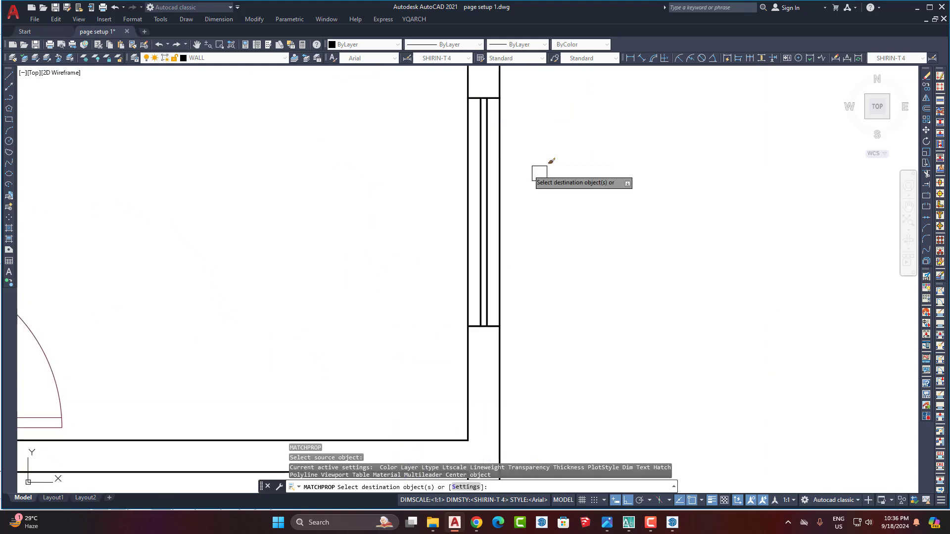
{"action": "left_click", "coordinate": [552, 174]}
{"action": "left_click", "coordinate": [423, 167]}
{"action": "key", "text": "Return"}
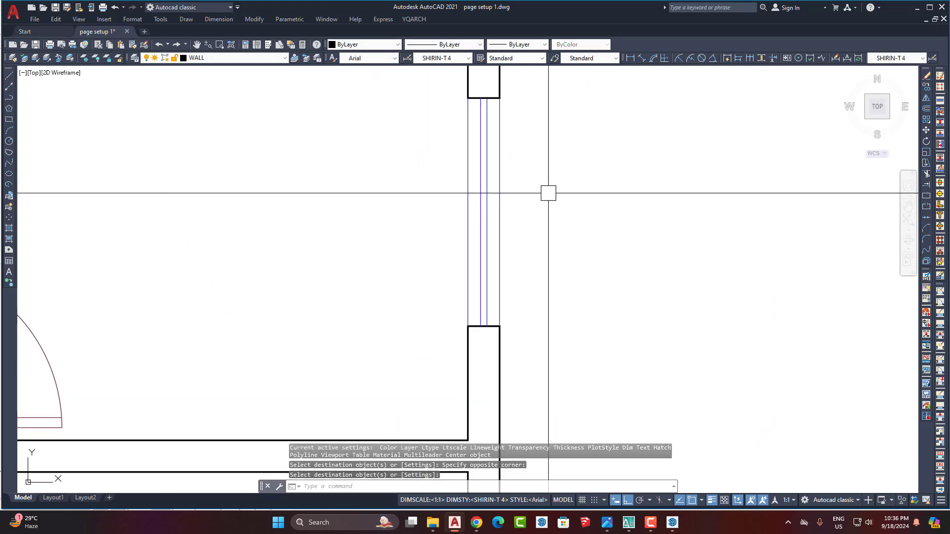
Draw a line across the outer face of the window opening in the lower small room's right wall.
{"action": "middle_click_drag", "start_coordinate": [511, 216], "coordinate": [490, 295]}
{"action": "scroll", "coordinate": [490, 291], "scroll_direction": "down", "scroll_amount": 3}
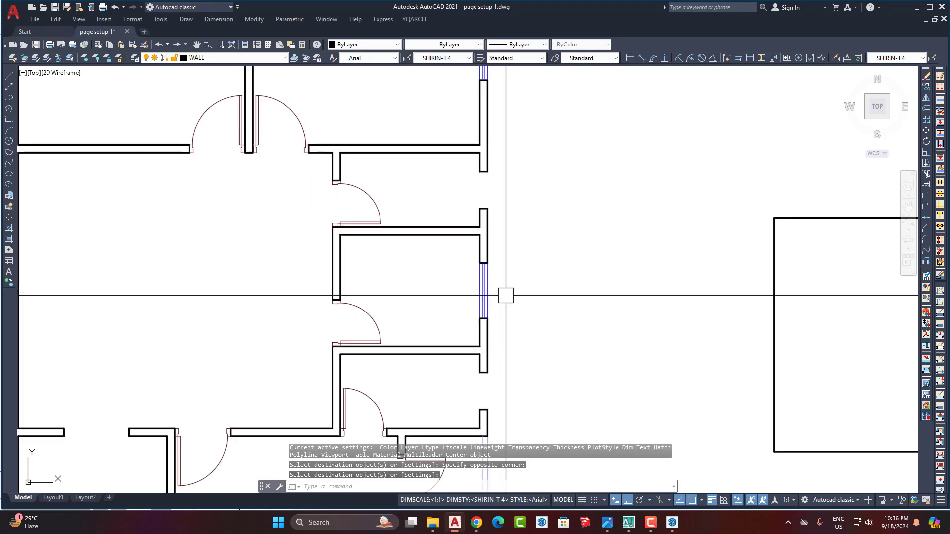
{"action": "scroll", "coordinate": [510, 284], "scroll_direction": "down", "scroll_amount": 3}
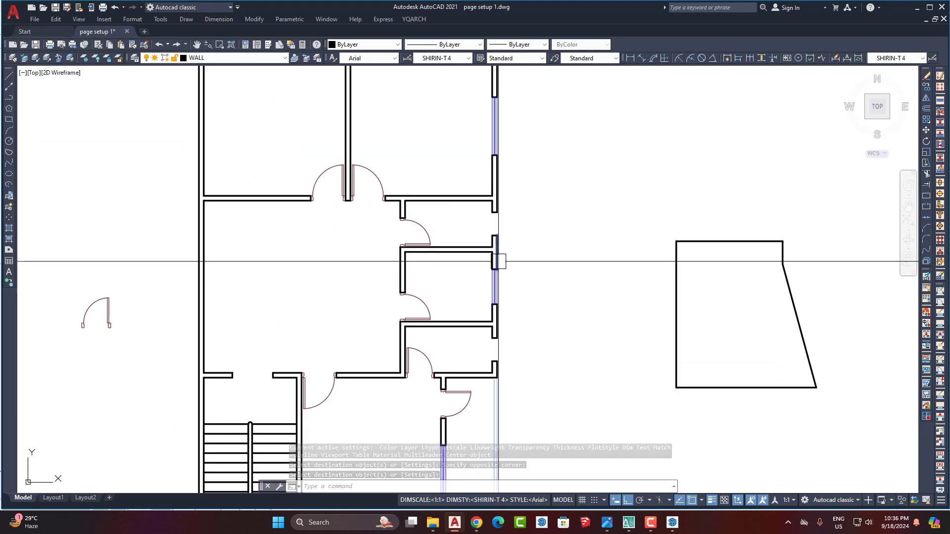
{"action": "scroll", "coordinate": [498, 261], "scroll_direction": "up", "scroll_amount": 3}
{"action": "scroll", "coordinate": [499, 260], "scroll_direction": "up", "scroll_amount": 2}
{"action": "scroll", "coordinate": [513, 222], "scroll_direction": "down", "scroll_amount": 4}
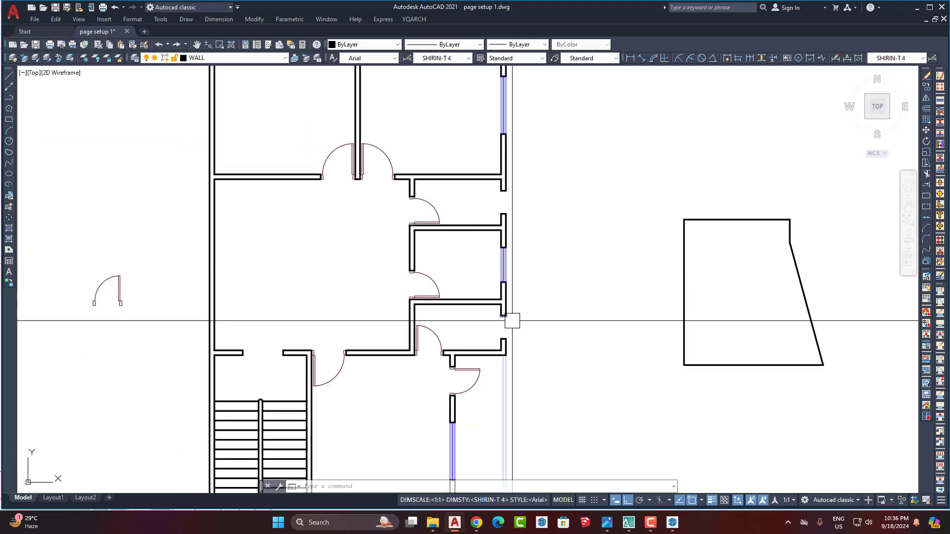
{"action": "scroll", "coordinate": [509, 318], "scroll_direction": "up", "scroll_amount": 5}
{"action": "middle_click_drag", "start_coordinate": [499, 344], "coordinate": [496, 276]}
{"action": "key", "text": "Return"}
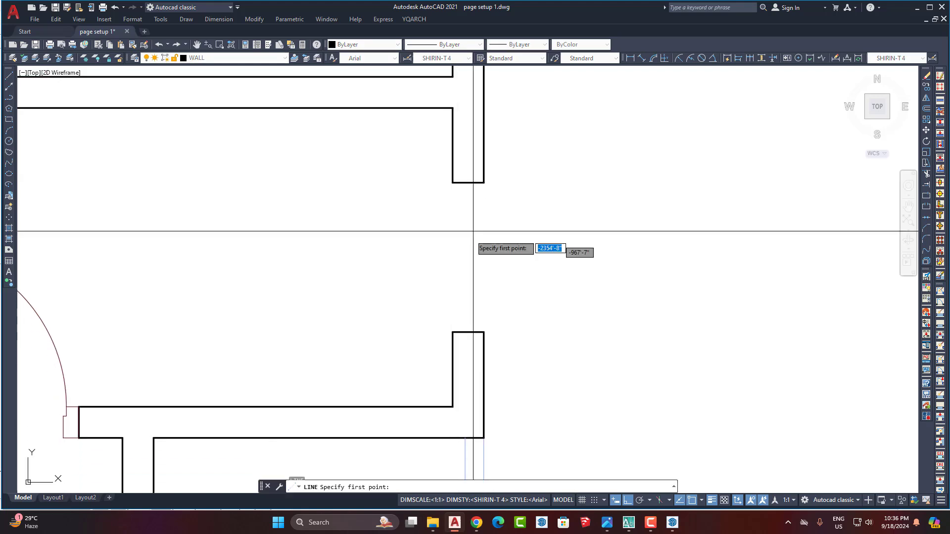
{"action": "left_click", "coordinate": [483, 183]}
{"action": "left_click", "coordinate": [484, 332]}
{"action": "key", "text": "Return"}
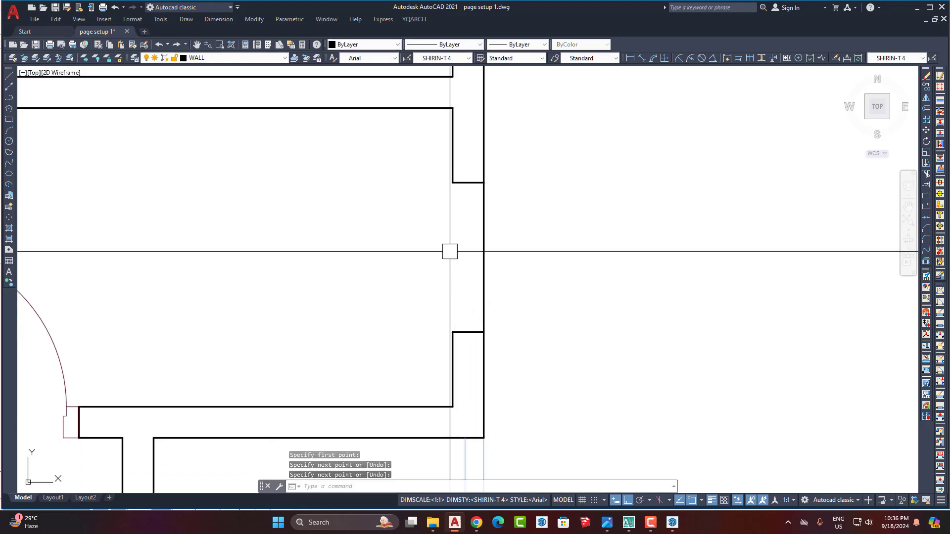
Offset the lower small room's outer window line 5 inches inward to form the inner window line.
{"action": "type", "text": "o"}
{"action": "key", "text": "Return"}
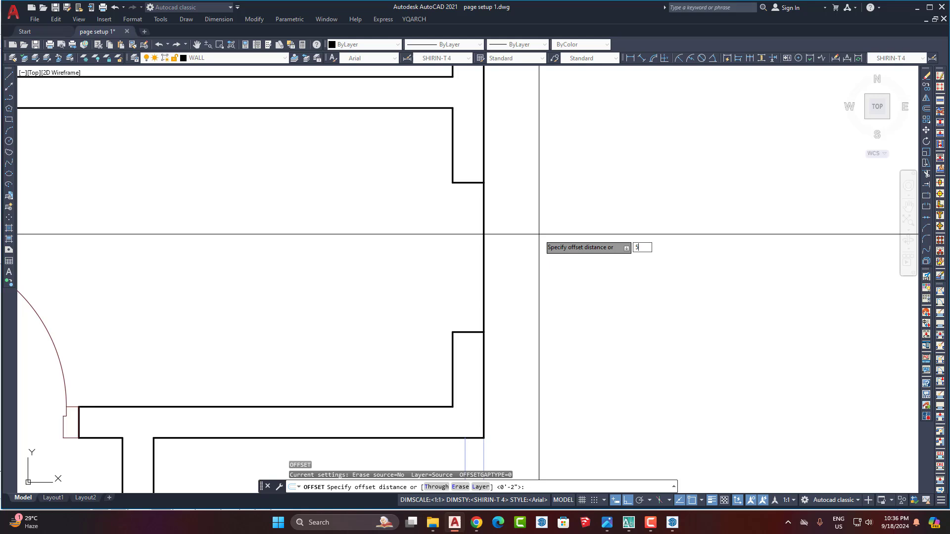
{"action": "key", "text": "Return"}
{"action": "left_click", "coordinate": [485, 245]}
{"action": "left_click", "coordinate": [421, 265]}
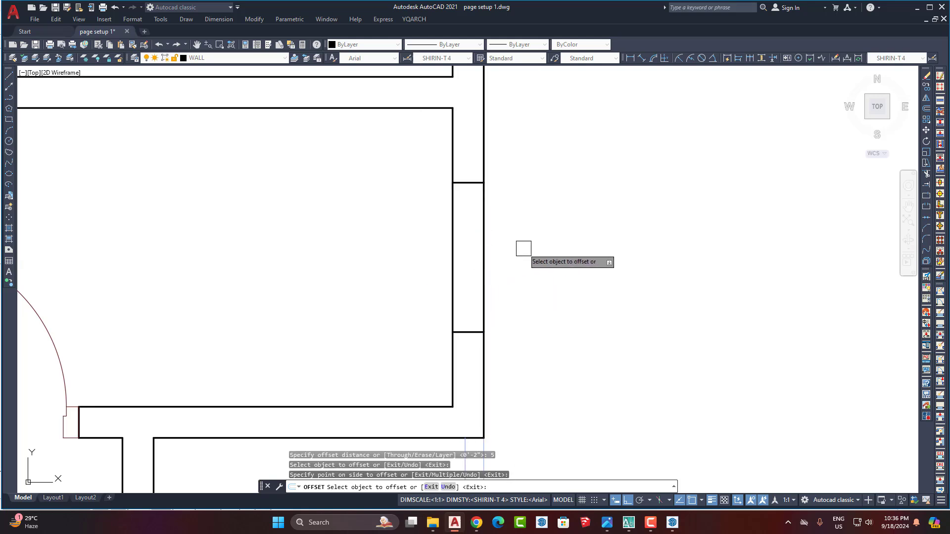
{"action": "key", "text": "Return"}
Offset the lower small room's outer and inner window lines 2 inches into the wall thickness to form the pane lines.
{"action": "key", "text": "Return"}
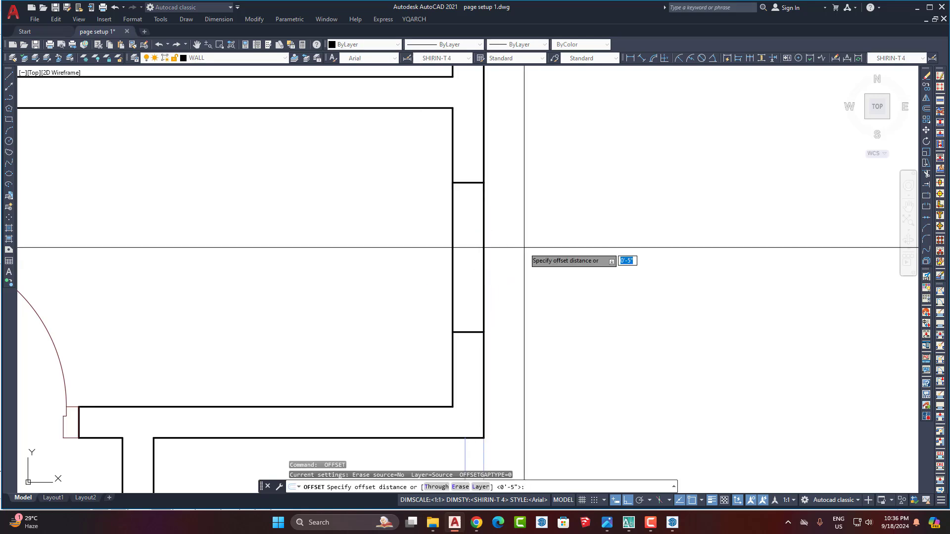
{"action": "key", "text": "Return"}
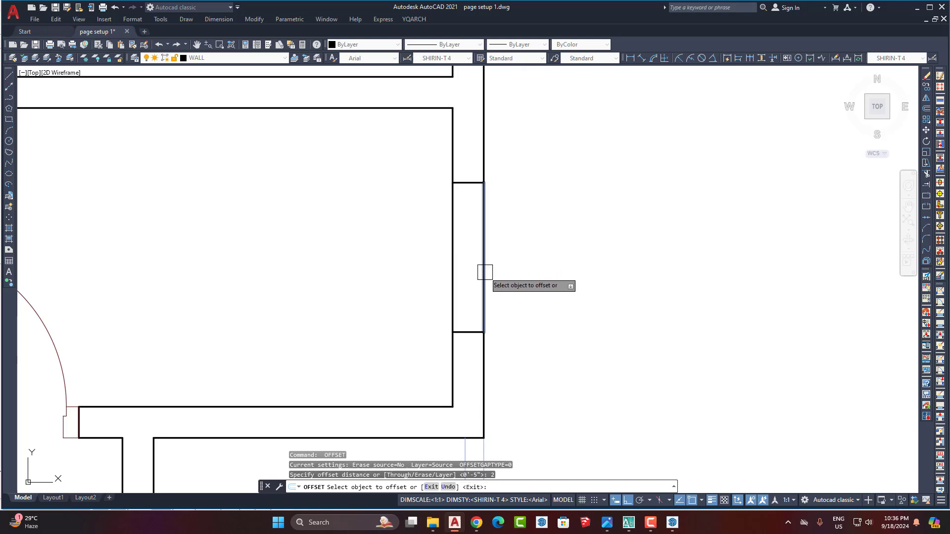
{"action": "key", "text": "Escape"}
{"action": "key", "text": "Return"}
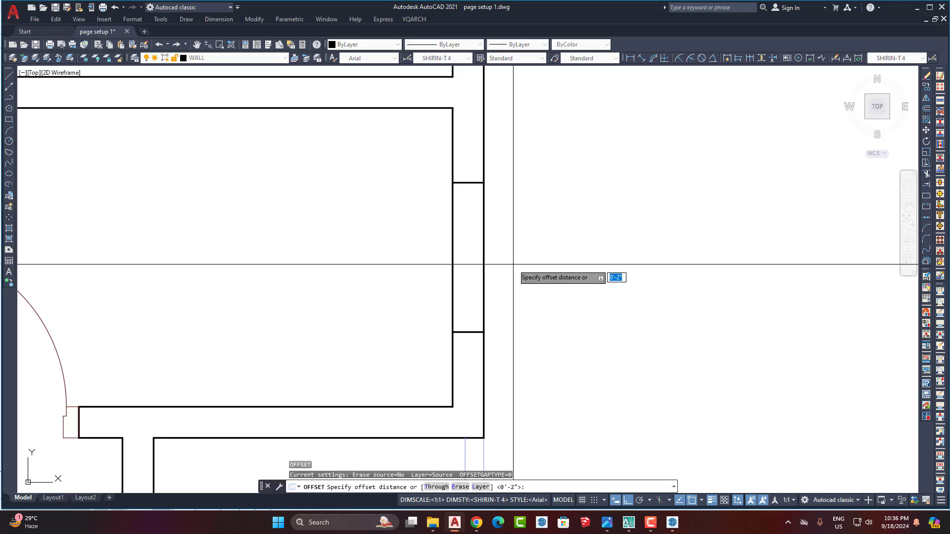
{"action": "key", "text": "Return"}
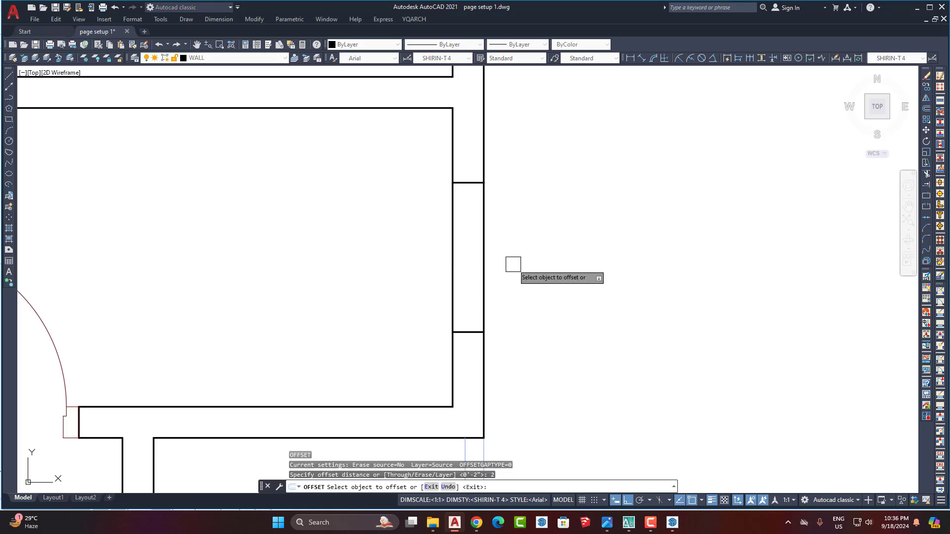
{"action": "left_click", "coordinate": [483, 267]}
{"action": "left_click", "coordinate": [356, 276]}
{"action": "left_click", "coordinate": [453, 250]}
{"action": "left_click", "coordinate": [514, 250]}
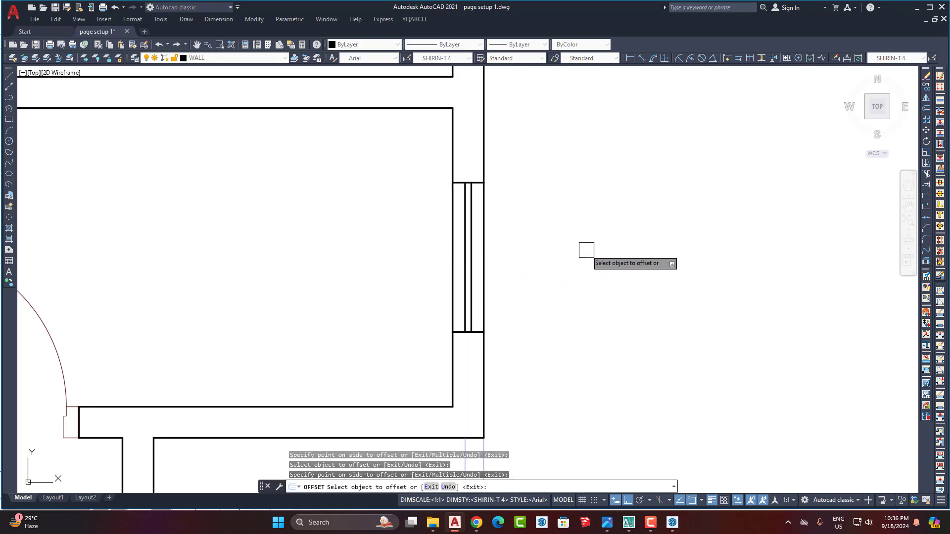
{"action": "key", "text": "Return"}
Match the lower small room's four window lines to the properties of the middle small room's window lines.
{"action": "scroll", "coordinate": [515, 296], "scroll_direction": "down", "scroll_amount": 4}
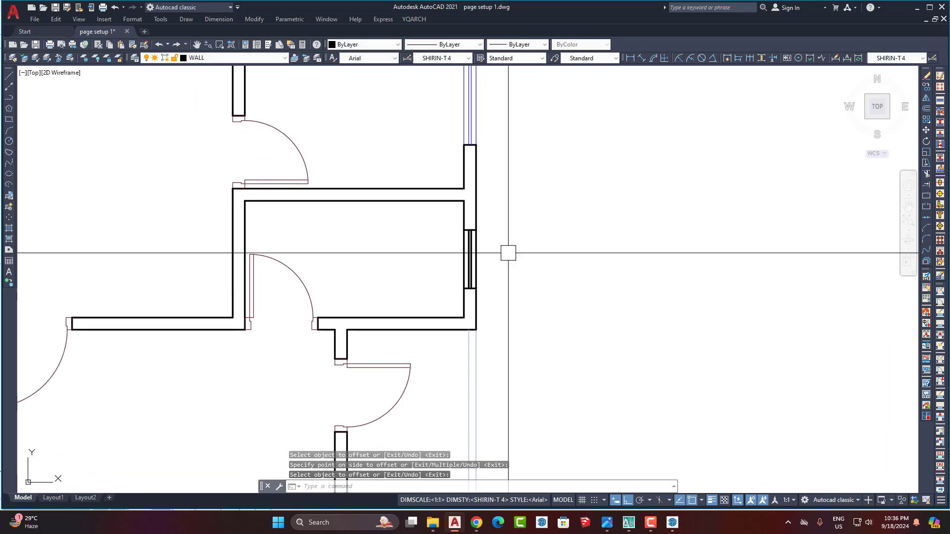
{"action": "type", "text": "ma"}
{"action": "key", "text": "Return"}
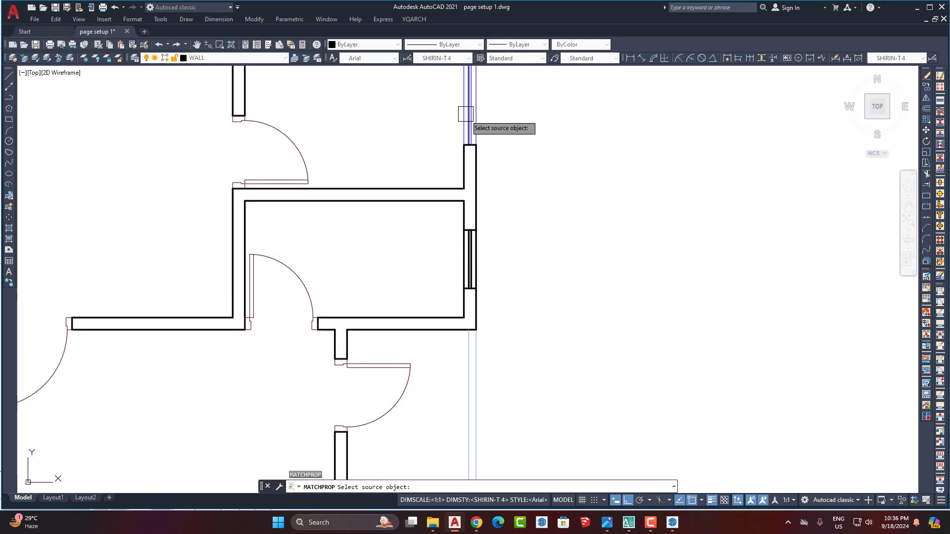
{"action": "left_click", "coordinate": [470, 127]}
{"action": "left_click", "coordinate": [505, 242]}
{"action": "left_click", "coordinate": [435, 253]}
{"action": "scroll", "coordinate": [478, 259], "scroll_direction": "up", "scroll_amount": 6}
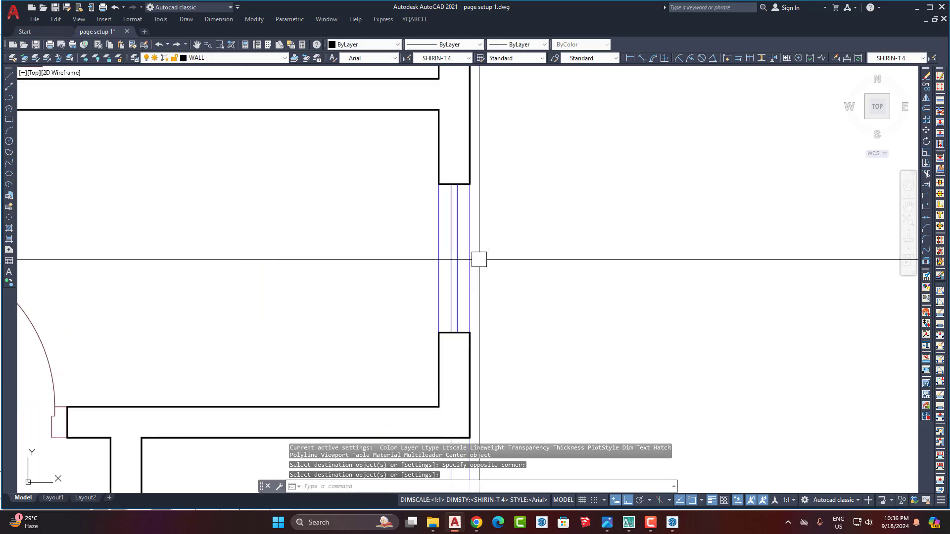
Copy the four window lines from the lower small room's window into the opening in the upper small room's right wall.
{"action": "left_click", "coordinate": [535, 286]}
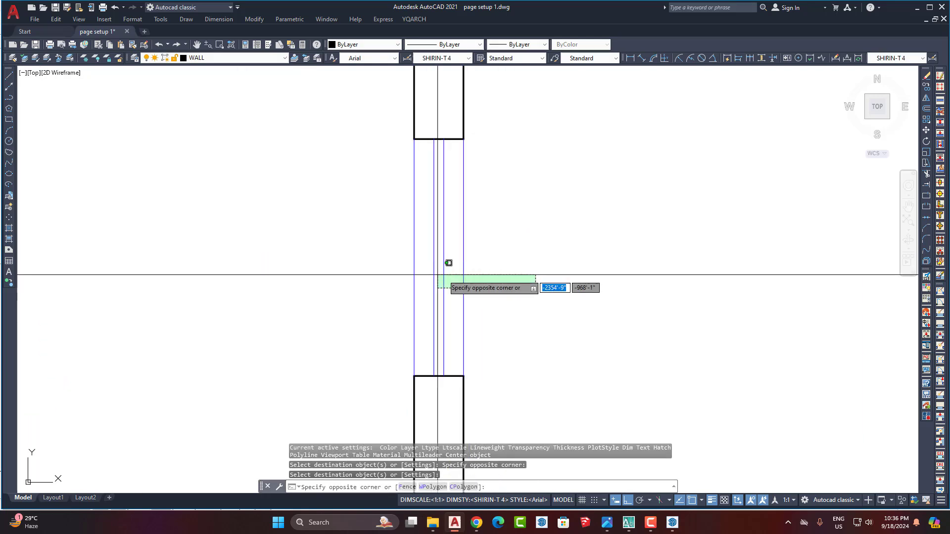
{"action": "left_click", "coordinate": [402, 269]}
{"action": "type", "text": "c"}
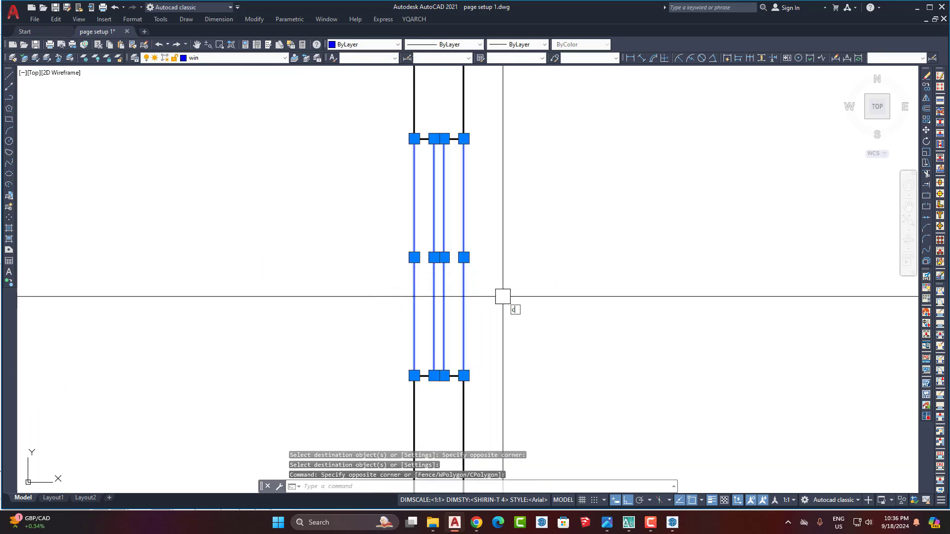
{"action": "type", "text": "o"}
{"action": "key", "text": "Return"}
{"action": "left_click", "coordinate": [415, 376]}
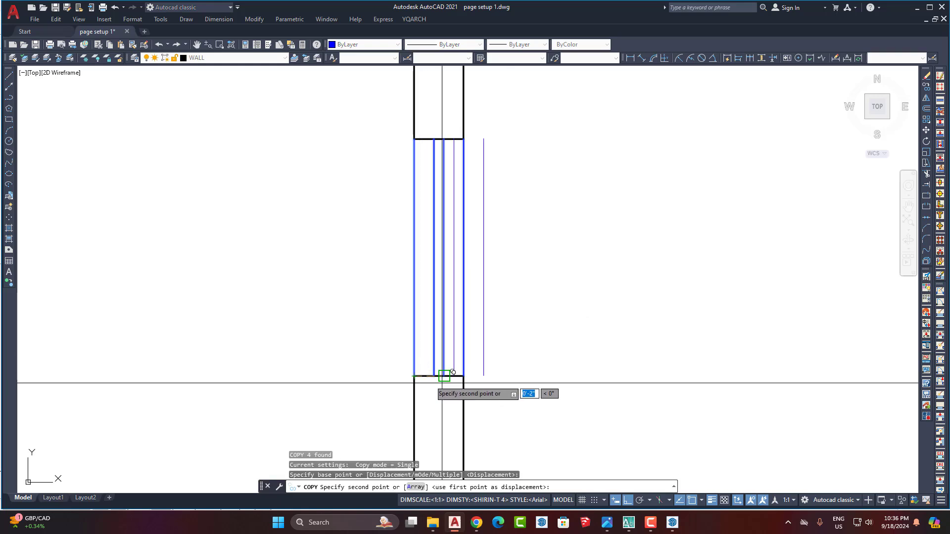
{"action": "scroll", "coordinate": [488, 407], "scroll_direction": "down", "scroll_amount": 3}
{"action": "scroll", "coordinate": [495, 224], "scroll_direction": "up", "scroll_amount": 2}
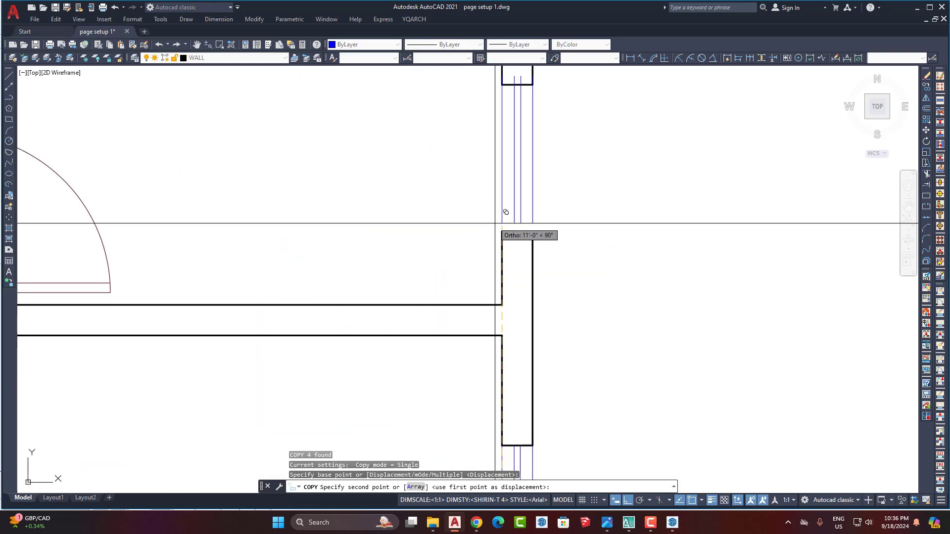
{"action": "left_click", "coordinate": [502, 231]}
{"action": "key", "text": "space"}
{"action": "scroll", "coordinate": [534, 279], "scroll_direction": "down", "scroll_amount": 2}
{"action": "key", "text": "space"}
{"action": "scroll", "coordinate": [531, 237], "scroll_direction": "down", "scroll_amount": 2}
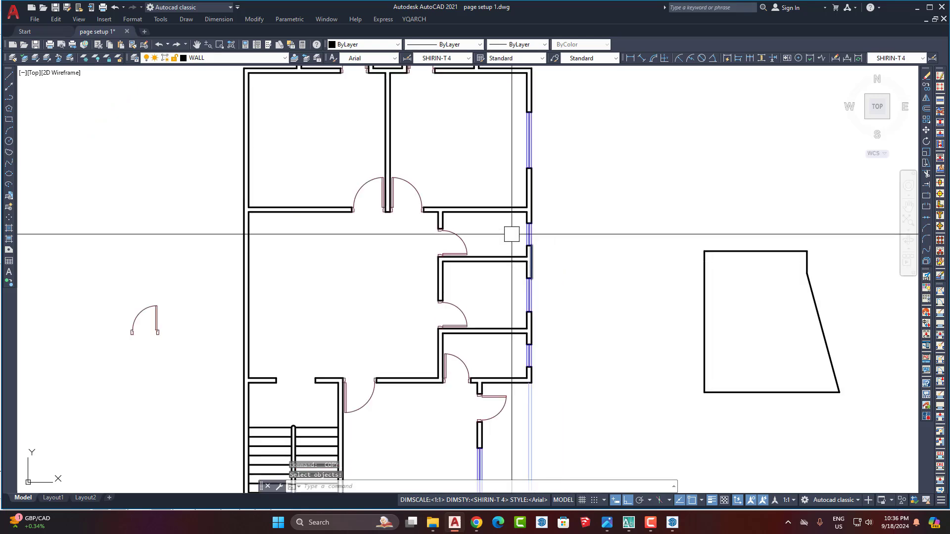
Draw a vertical line downward from the midpoint of the upper-right room's top wall segment between the balcony door and the balcony's right wall.
{"action": "scroll", "coordinate": [561, 280], "scroll_direction": "down", "scroll_amount": 3}
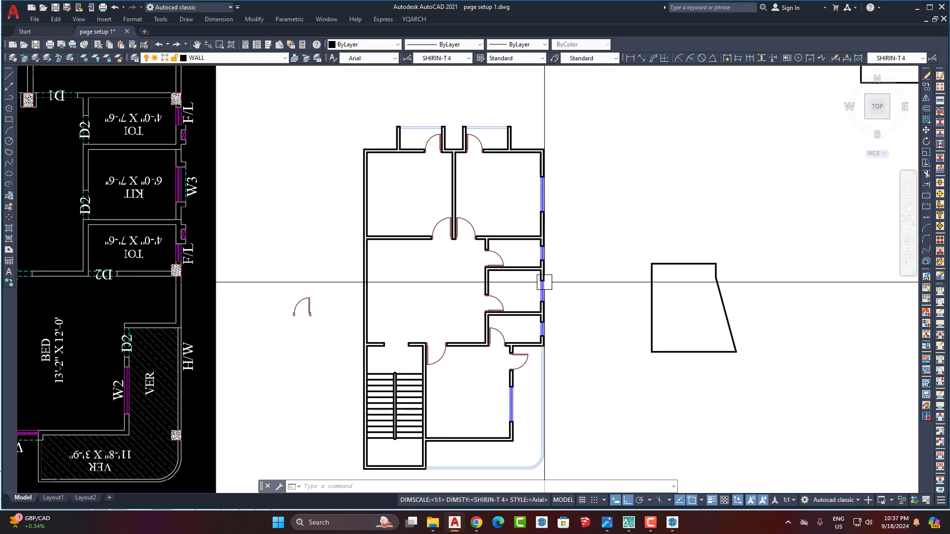
{"action": "middle_click_drag", "start_coordinate": [526, 279], "coordinate": [568, 290]}
{"action": "scroll", "coordinate": [571, 193], "scroll_direction": "up", "scroll_amount": 6}
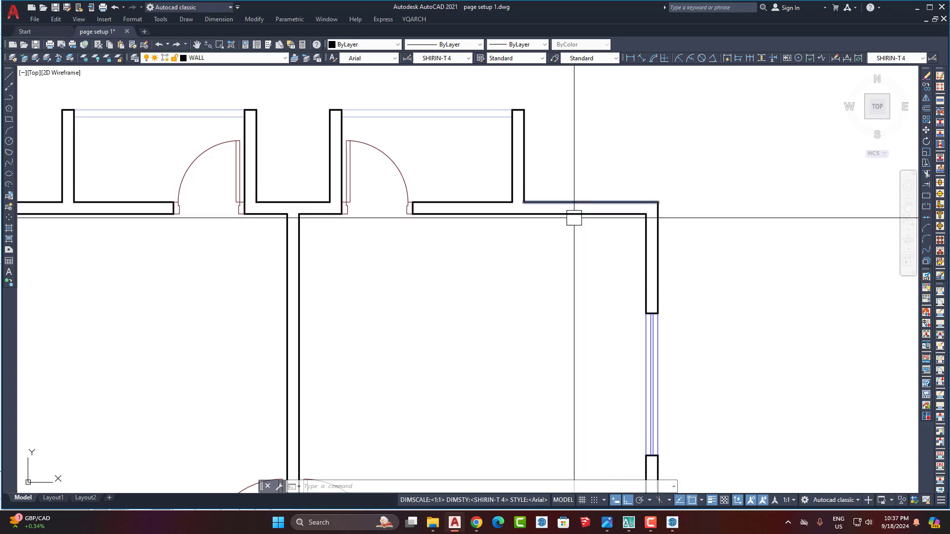
{"action": "scroll", "coordinate": [574, 218], "scroll_direction": "up", "scroll_amount": 4}
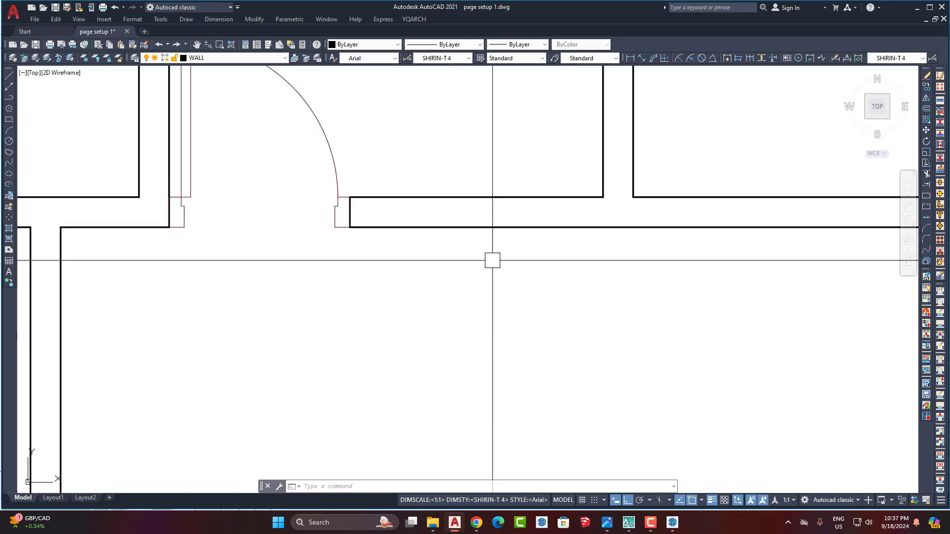
{"action": "type", "text": "l"}
{"action": "key", "text": "Return"}
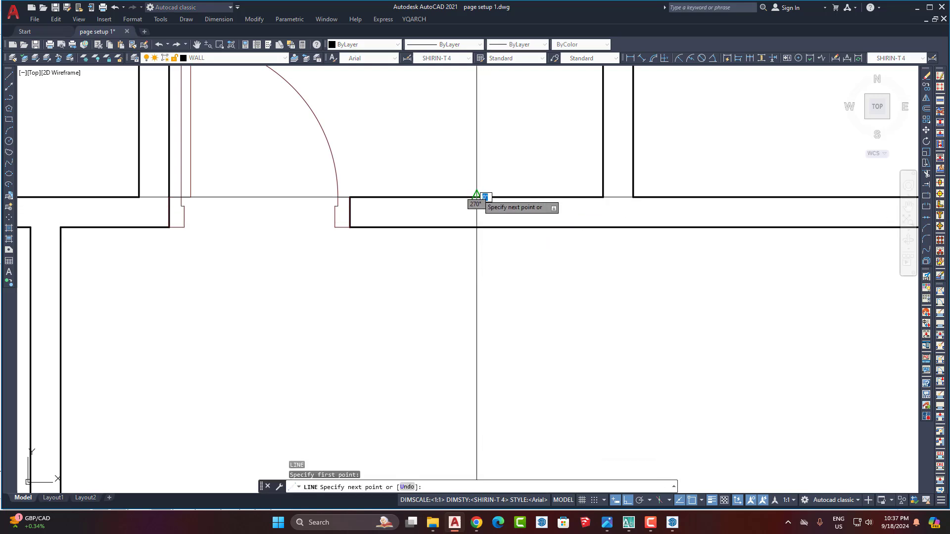
{"action": "scroll", "coordinate": [477, 197], "scroll_direction": "down", "scroll_amount": 3}
{"action": "left_click", "coordinate": [470, 356]}
{"action": "key", "text": "Return"}
{"action": "scroll", "coordinate": [441, 233], "scroll_direction": "up", "scroll_amount": 3}
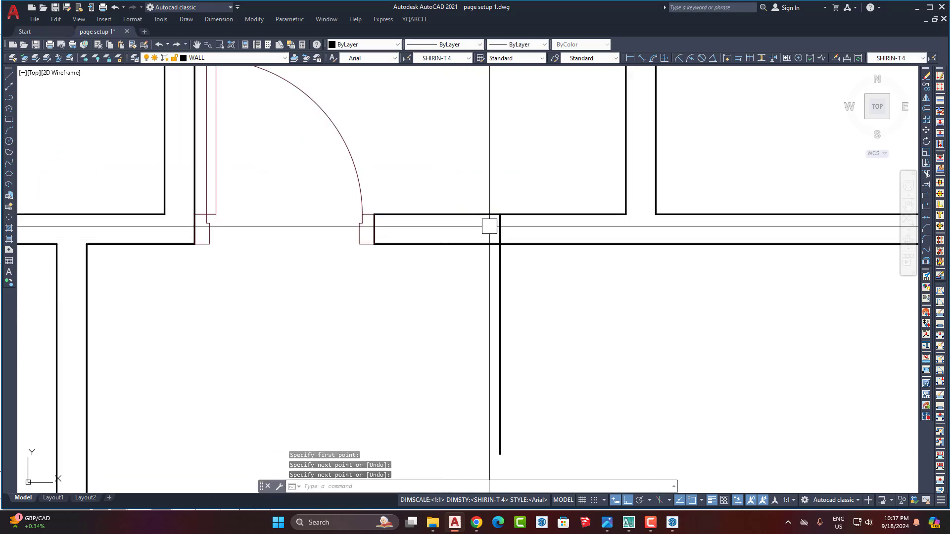
Offset the vertical line 12 inches to both sides, and delete the original middle line.
{"action": "type", "text": "o"}
{"action": "key", "text": "Return"}
{"action": "type", "text": "12"}
{"action": "key", "text": "Return"}
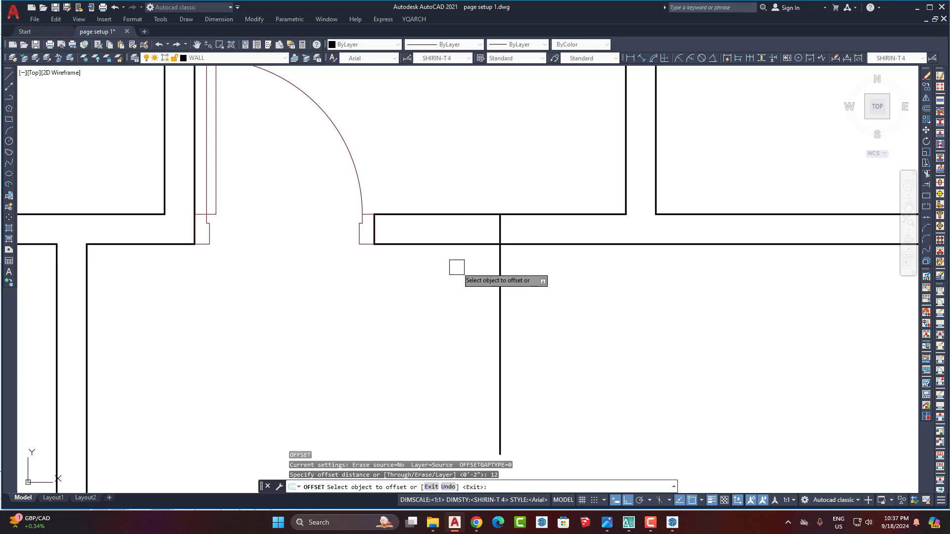
{"action": "left_click", "coordinate": [498, 275]}
{"action": "left_click", "coordinate": [465, 271]}
{"action": "left_click", "coordinate": [499, 267]}
{"action": "left_click", "coordinate": [546, 283]}
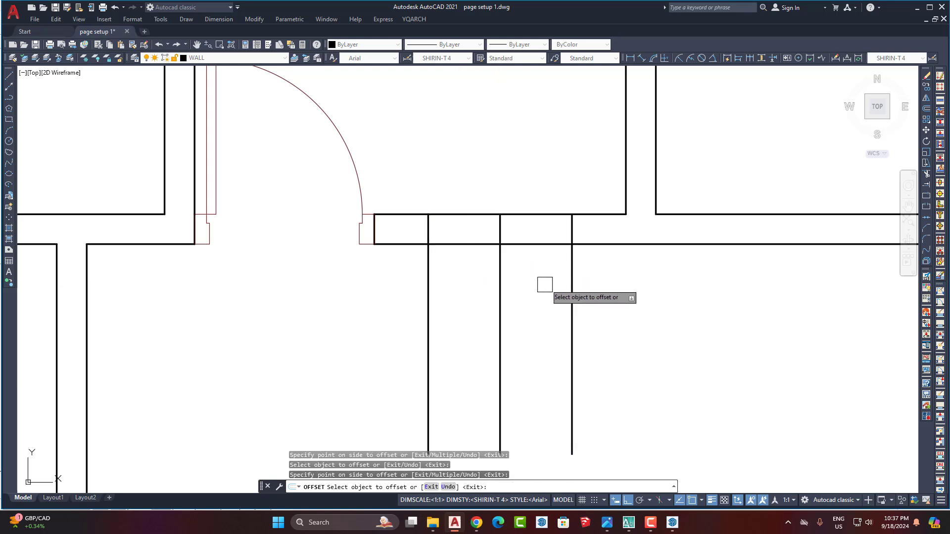
{"action": "left_click", "coordinate": [538, 310]}
{"action": "left_click", "coordinate": [492, 300]}
{"action": "key", "text": "Delete"}
Delete the right offset line, and extend the balcony's right wall lines across the thickness of the upper-right room's top wall.
{"action": "scroll", "coordinate": [584, 350], "scroll_direction": "down", "scroll_amount": 1}
{"action": "mouse_move", "coordinate": [584, 350]}
{"action": "middle_mouse_down"}
{"action": "mouse_move", "coordinate": [556, 240]}
{"action": "mouse_move", "coordinate": [543, 252]}
{"action": "middle_mouse_up"}
{"action": "scroll", "coordinate": [559, 236], "scroll_direction": "down", "scroll_amount": 2}
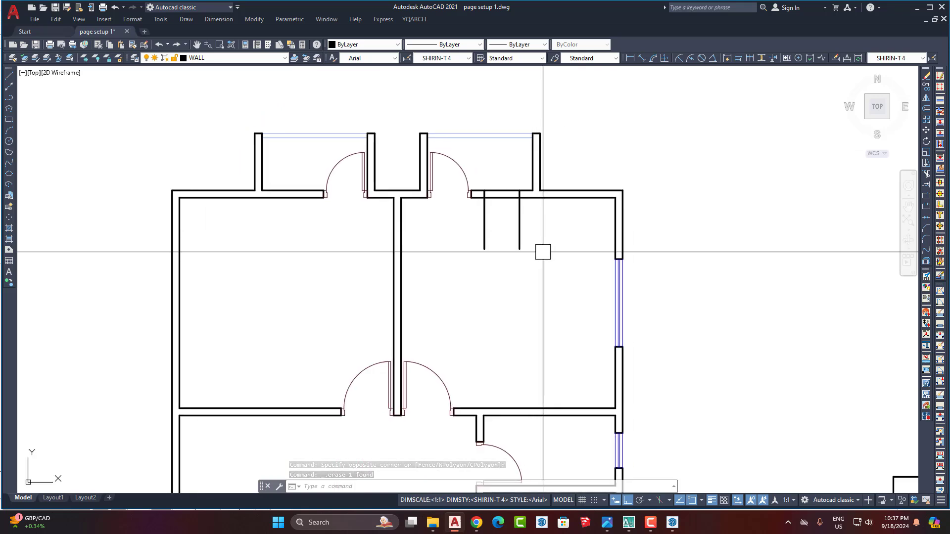
{"action": "scroll", "coordinate": [538, 241], "scroll_direction": "up", "scroll_amount": 2}
{"action": "left_click", "coordinate": [536, 237]}
{"action": "left_click", "coordinate": [471, 211]}
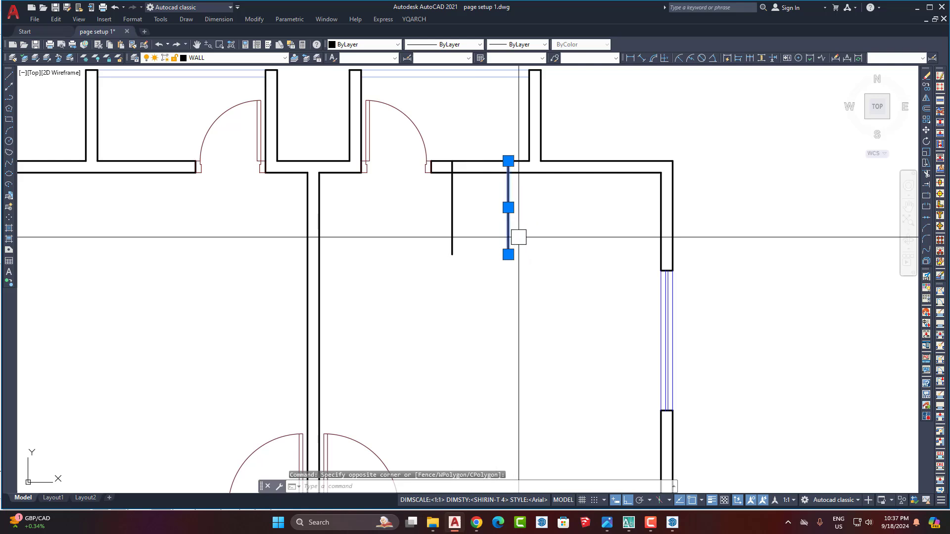
{"action": "key", "text": "Delete"}
{"action": "type", "text": "ex"}
{"action": "key", "text": "Return"}
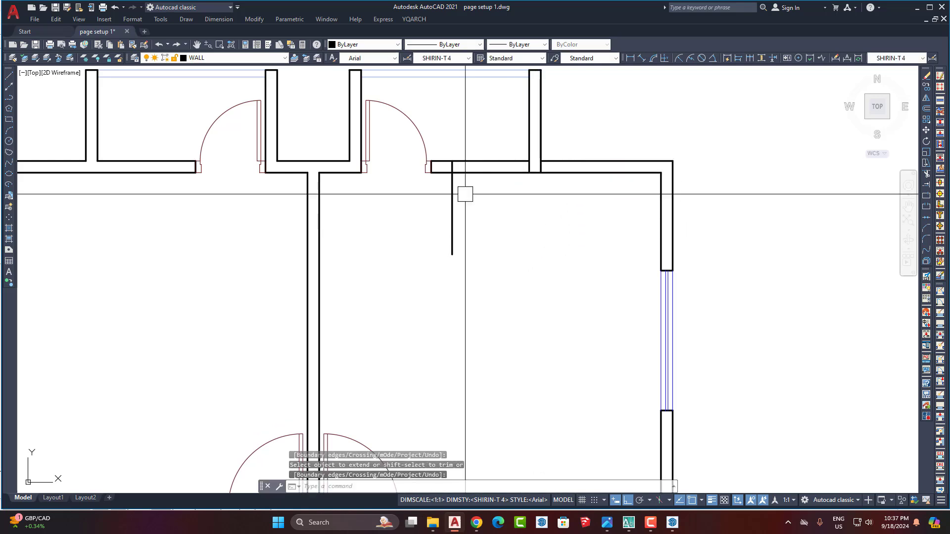
Trim the upper-right room's top wall lines between the vertical line and the balcony's right wall, plus the vertical line's excess below the wall.
{"action": "type", "text": "tr"}
{"action": "key", "text": "Return"}
{"action": "left_click", "coordinate": [471, 166]}
{"action": "key", "text": "Escape"}
{"action": "scroll", "coordinate": [438, 170], "scroll_direction": "up", "scroll_amount": 3}
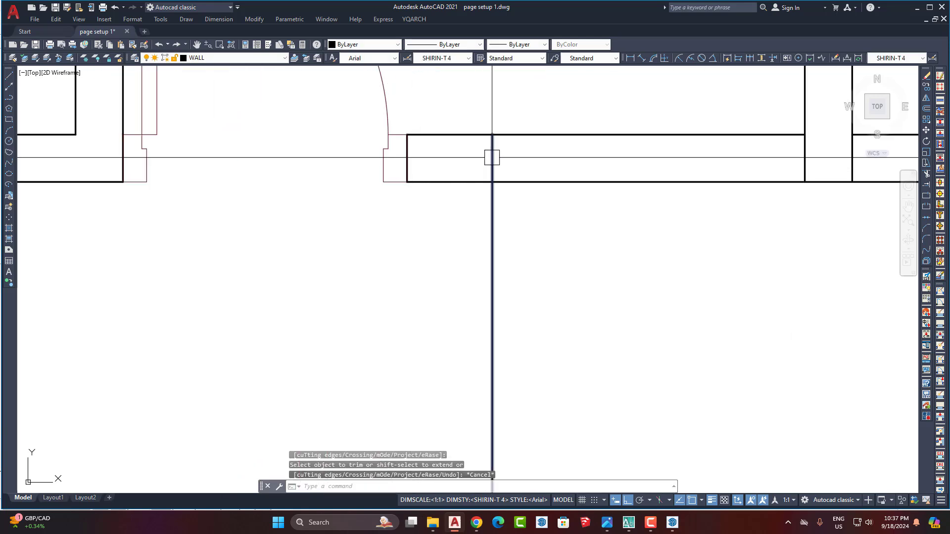
{"action": "type", "text": "tr"}
{"action": "key", "text": "Return"}
{"action": "left_click_drag", "start_coordinate": [601, 121], "coordinate": [594, 154]}
{"action": "mouse_move", "coordinate": [568, 241]}
{"action": "left_mouse_down"}
{"action": "mouse_move", "coordinate": [564, 121]}
{"action": "mouse_move", "coordinate": [551, 239]}
{"action": "mouse_move", "coordinate": [461, 239]}
{"action": "left_mouse_up"}
{"action": "scroll", "coordinate": [517, 213], "scroll_direction": "down", "scroll_amount": 5}
{"action": "scroll", "coordinate": [467, 262], "scroll_direction": "down", "scroll_amount": 3}
{"action": "key", "text": "Return"}
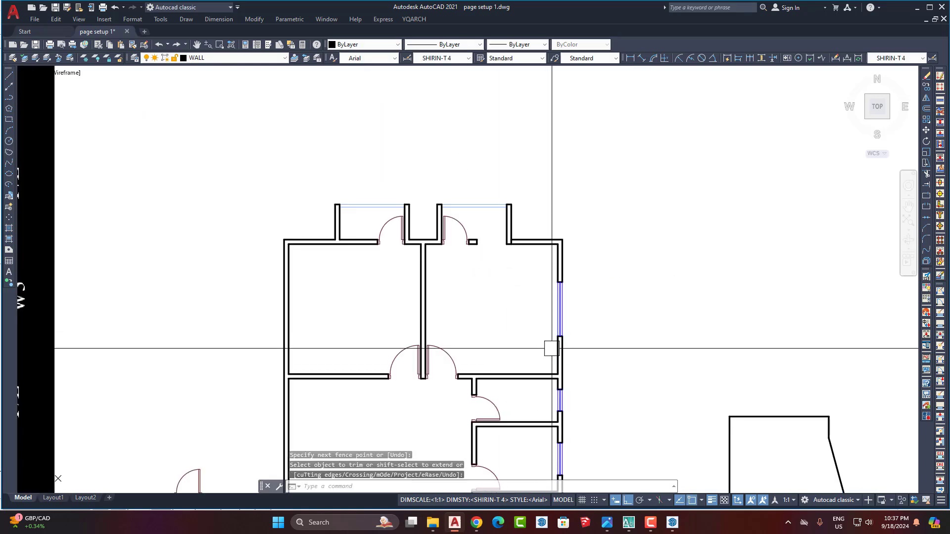
Copy the four window lines from the upper small room's right-wall window to just below the new opening in the upper-right room.
{"action": "middle_click_drag", "start_coordinate": [556, 382], "coordinate": [509, 300]}
{"action": "scroll", "coordinate": [509, 301], "scroll_direction": "up", "scroll_amount": 6}
{"action": "left_click", "coordinate": [610, 381]}
{"action": "left_click", "coordinate": [462, 357]}
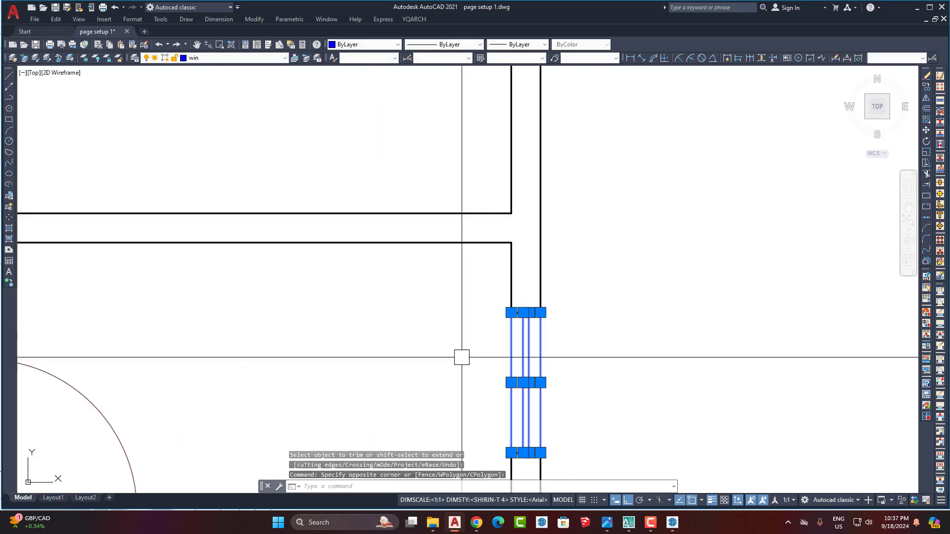
{"action": "type", "text": "co"}
{"action": "key", "text": "Return"}
{"action": "left_click", "coordinate": [485, 388]}
{"action": "scroll", "coordinate": [486, 387], "scroll_direction": "down", "scroll_amount": 3}
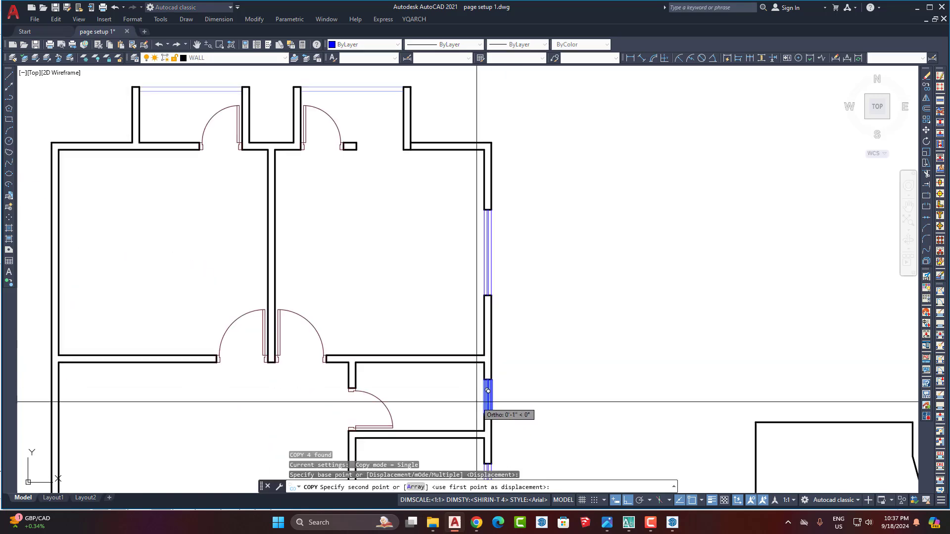
{"action": "key", "text": "F8"}
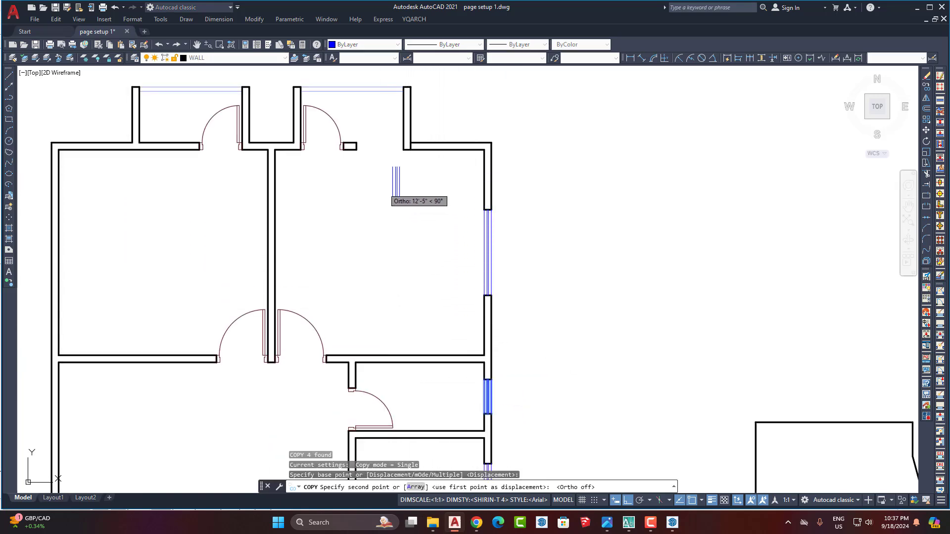
{"action": "left_click", "coordinate": [365, 169]}
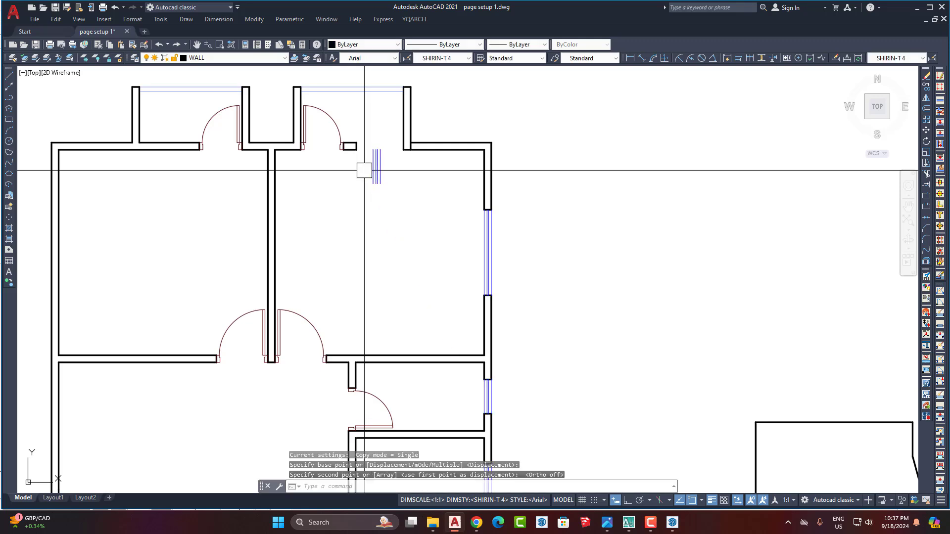
Rotate the copied window lines 90° so they run horizontally.
{"action": "scroll", "coordinate": [379, 165], "scroll_direction": "up", "scroll_amount": 5}
{"action": "left_click", "coordinate": [441, 214]}
{"action": "left_click", "coordinate": [322, 218]}
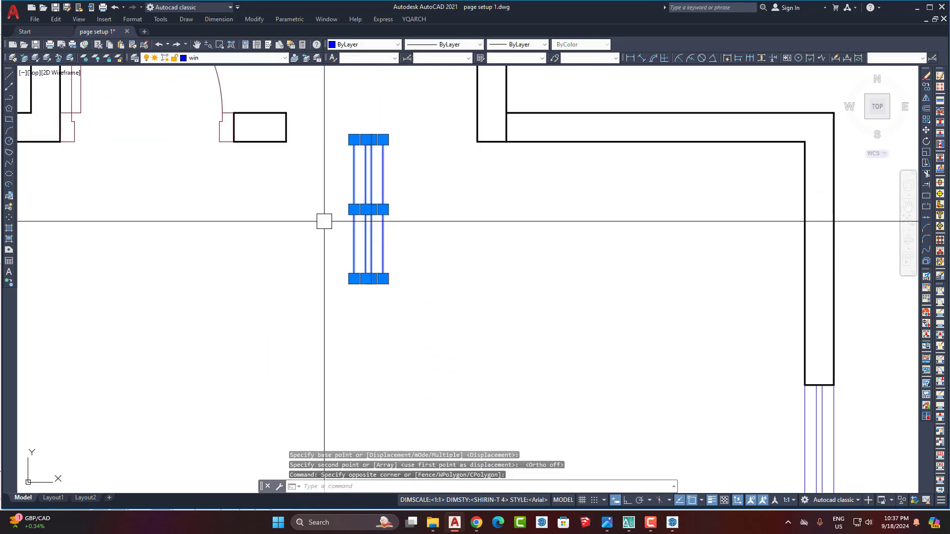
{"action": "type", "text": "ro"}
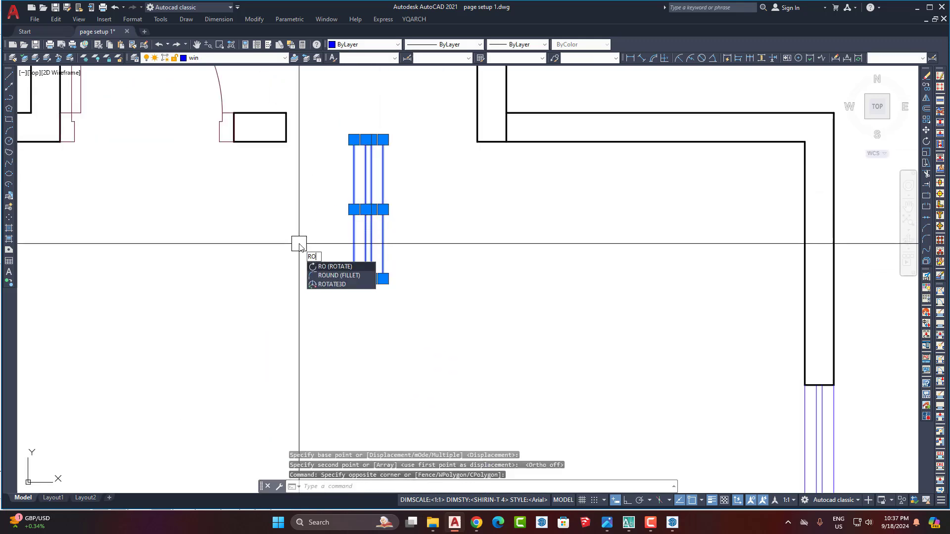
{"action": "key", "text": "Return"}
{"action": "left_click", "coordinate": [326, 268]}
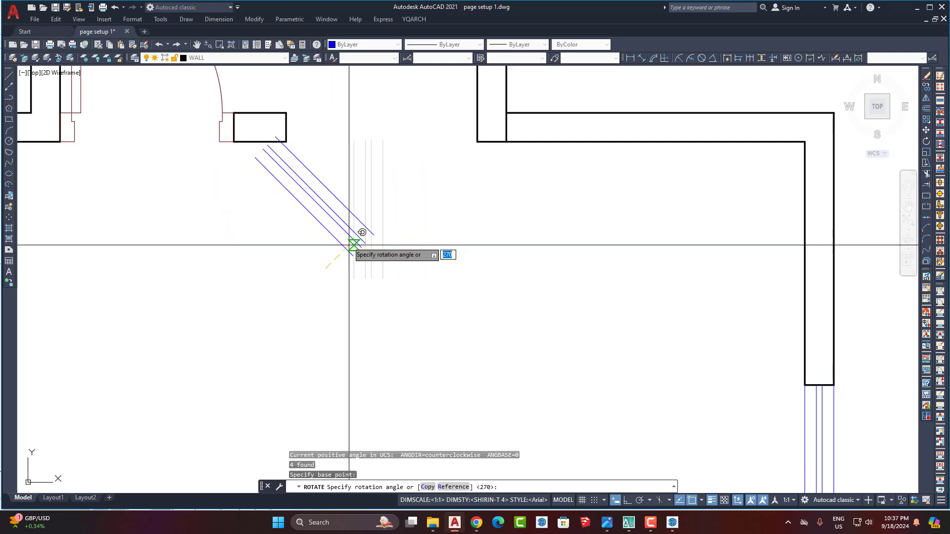
{"action": "key", "text": "F8"}
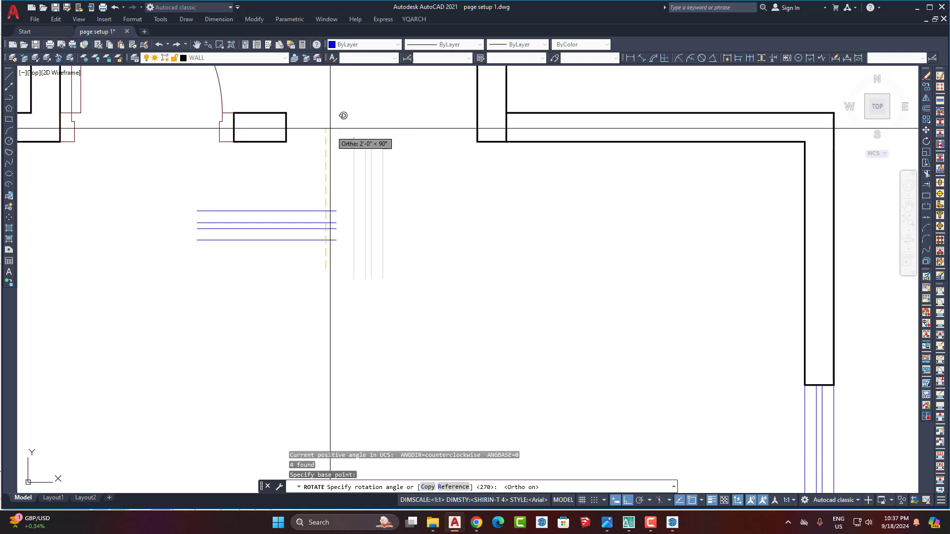
{"action": "left_click", "coordinate": [339, 155]}
Move the horizontal window lines into the top wall opening, aligned with the end of the short wall piece beside the balcony door.
{"action": "left_click", "coordinate": [355, 278]}
{"action": "left_click", "coordinate": [322, 229]}
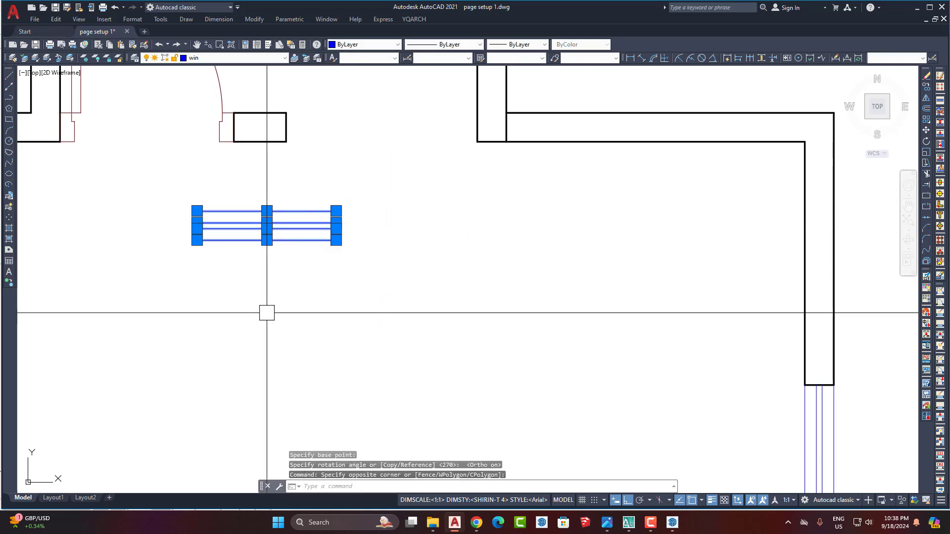
{"action": "type", "text": "m"}
{"action": "key", "text": "Return"}
{"action": "left_click", "coordinate": [197, 240]}
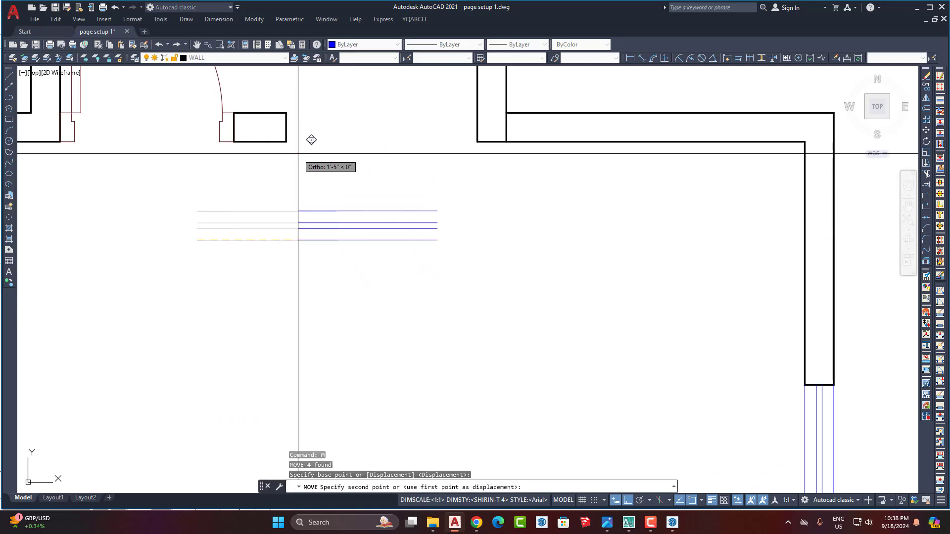
{"action": "left_click", "coordinate": [300, 128]}
Extend all four window lines across the opening to the balcony's right wall.
{"action": "middle_click_drag", "start_coordinate": [416, 126], "coordinate": [415, 203]}
{"action": "scroll", "coordinate": [415, 204], "scroll_direction": "up", "scroll_amount": 2}
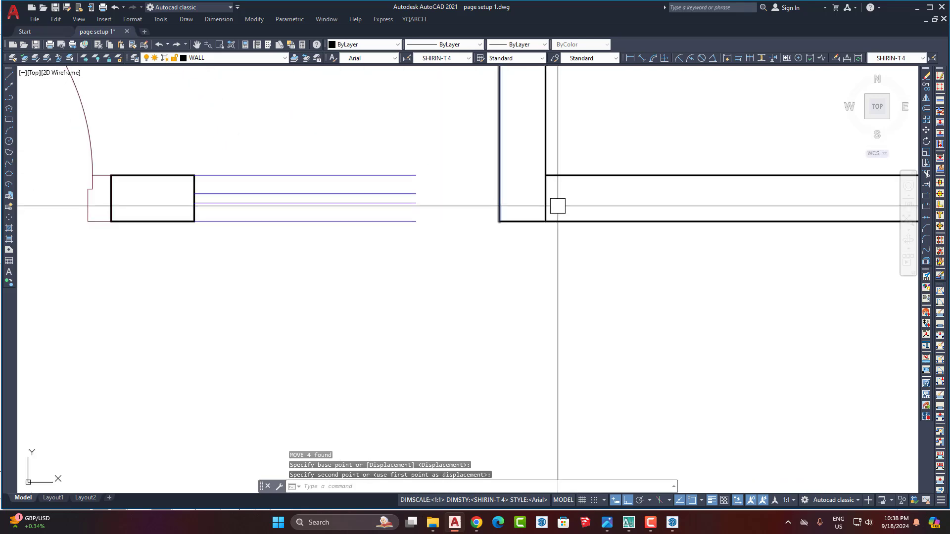
{"action": "type", "text": "e"}
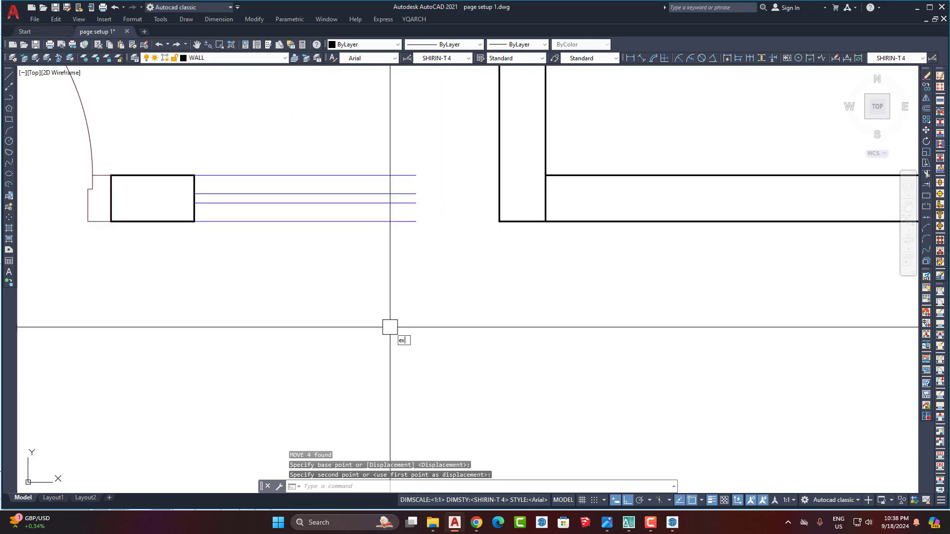
{"action": "type", "text": "x"}
{"action": "key", "text": "Return"}
{"action": "left_click", "coordinate": [416, 312]}
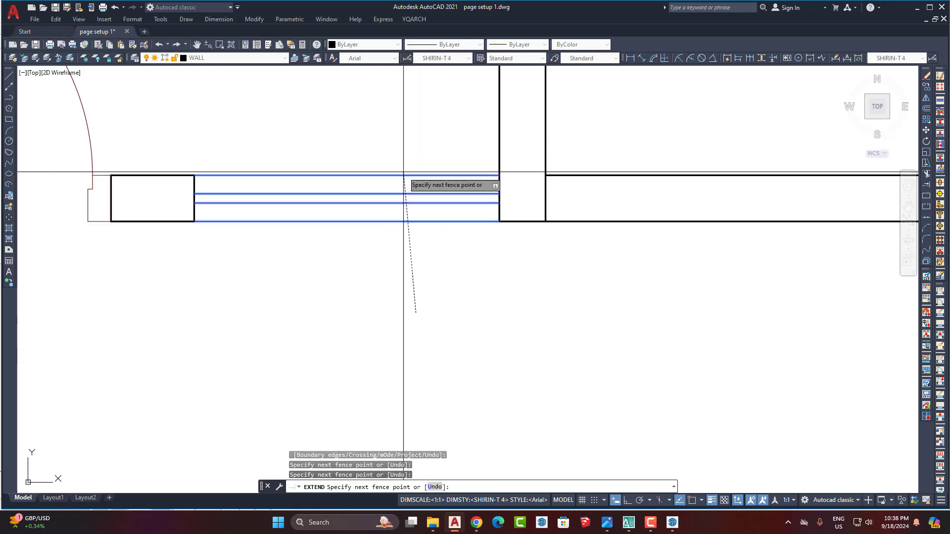
{"action": "key", "text": "Return"}
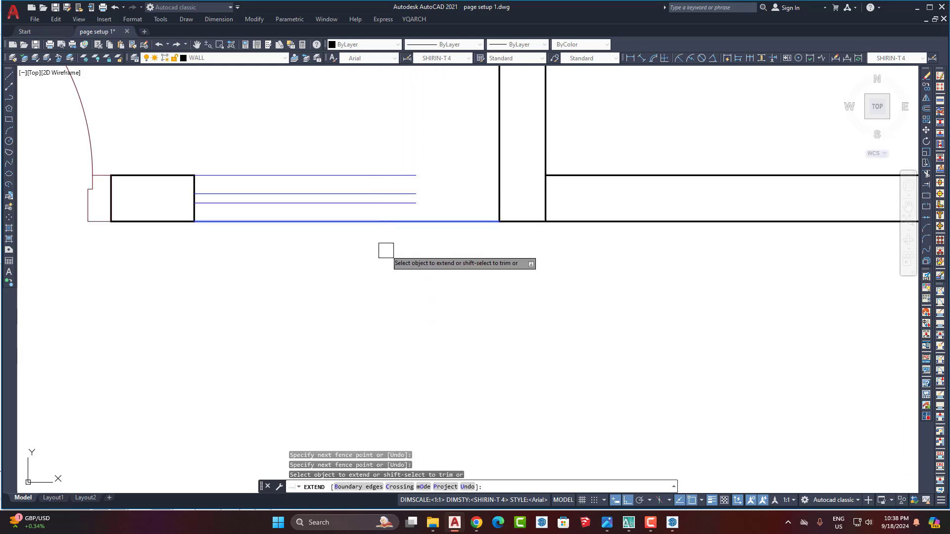
{"action": "left_click", "coordinate": [382, 107]}
{"action": "left_click", "coordinate": [372, 286]}
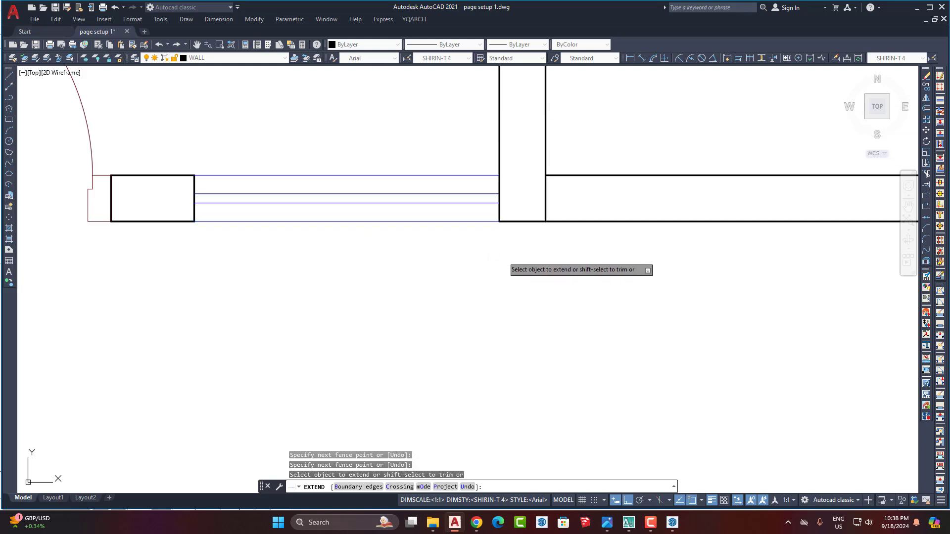
{"action": "key", "text": "Escape"}
{"action": "scroll", "coordinate": [515, 257], "scroll_direction": "down", "scroll_amount": 3}
{"action": "scroll", "coordinate": [407, 176], "scroll_direction": "down", "scroll_amount": 3}
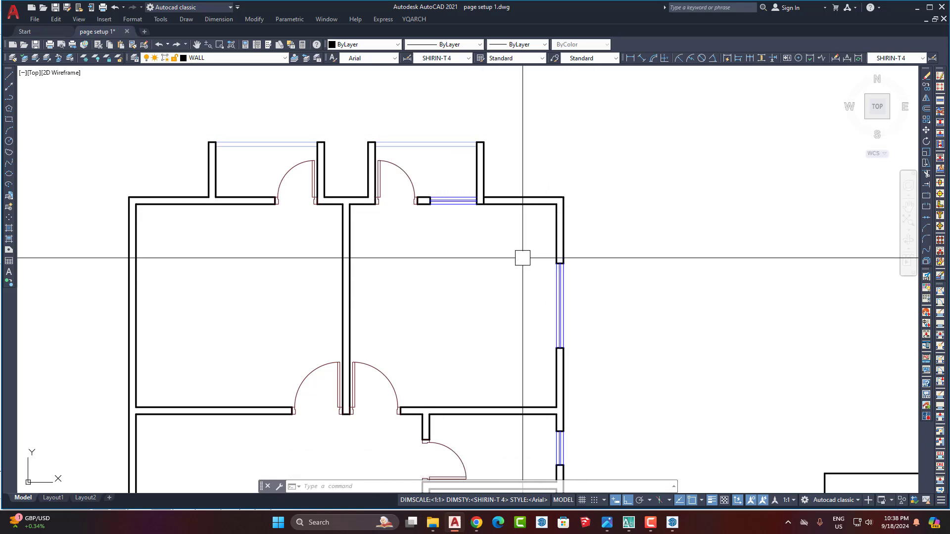
Trim the balcony wall's outer line where it crosses the thickness of the upper-right room's top wall.
{"action": "scroll", "coordinate": [473, 210], "scroll_direction": "up", "scroll_amount": 5}
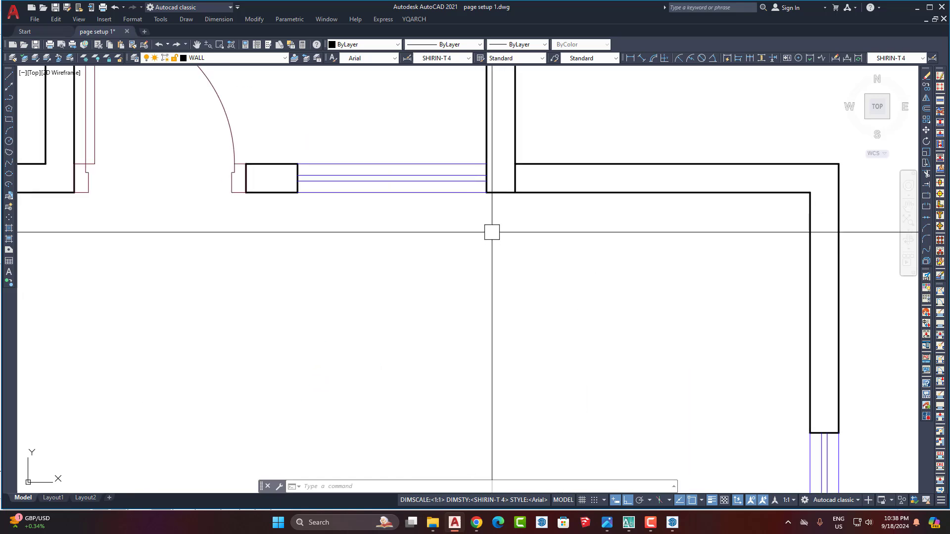
{"action": "type", "text": "tr"}
{"action": "key", "text": "Return"}
{"action": "scroll", "coordinate": [507, 188], "scroll_direction": "down", "scroll_amount": 5}
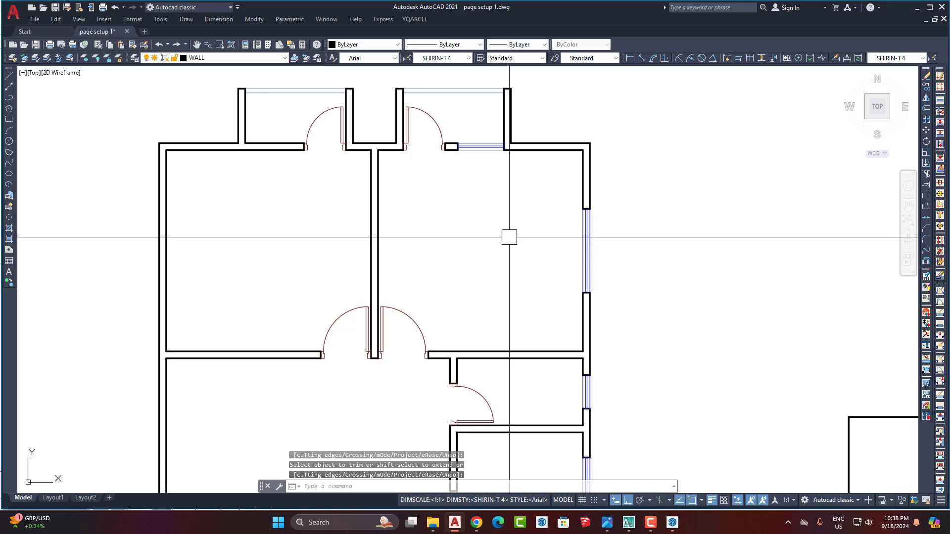
{"action": "scroll", "coordinate": [509, 238], "scroll_direction": "down", "scroll_amount": 3}
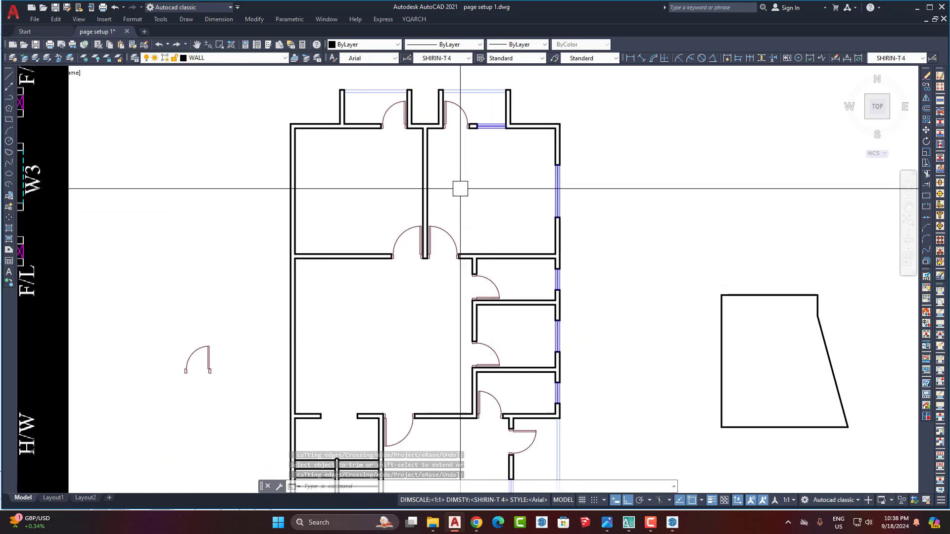
Examine the staircase and the lower part of the floor plan's outer walls.
{"action": "middle_click_drag", "start_coordinate": [305, 333], "coordinate": [328, 243]}
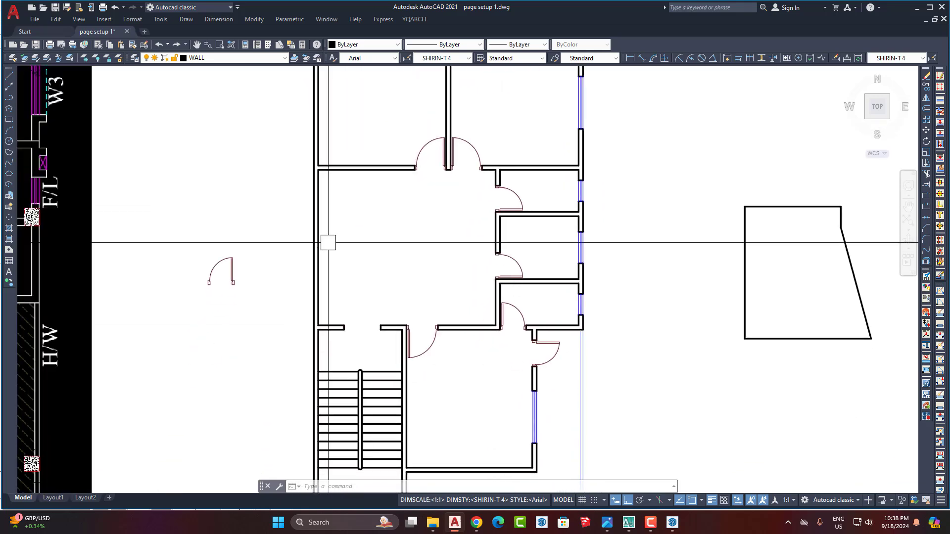
{"action": "middle_click_drag", "start_coordinate": [320, 315], "coordinate": [353, 173]}
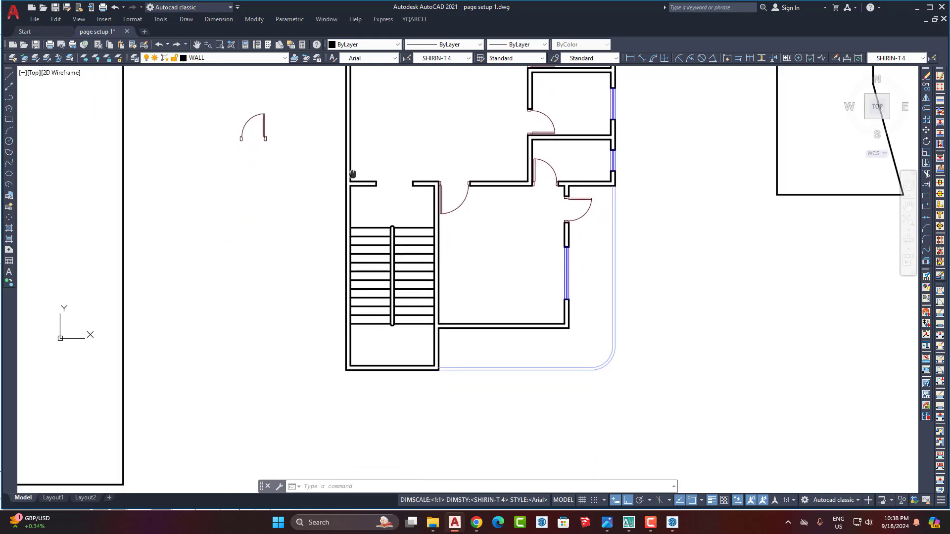
{"action": "scroll", "coordinate": [361, 371], "scroll_direction": "up", "scroll_amount": 4}
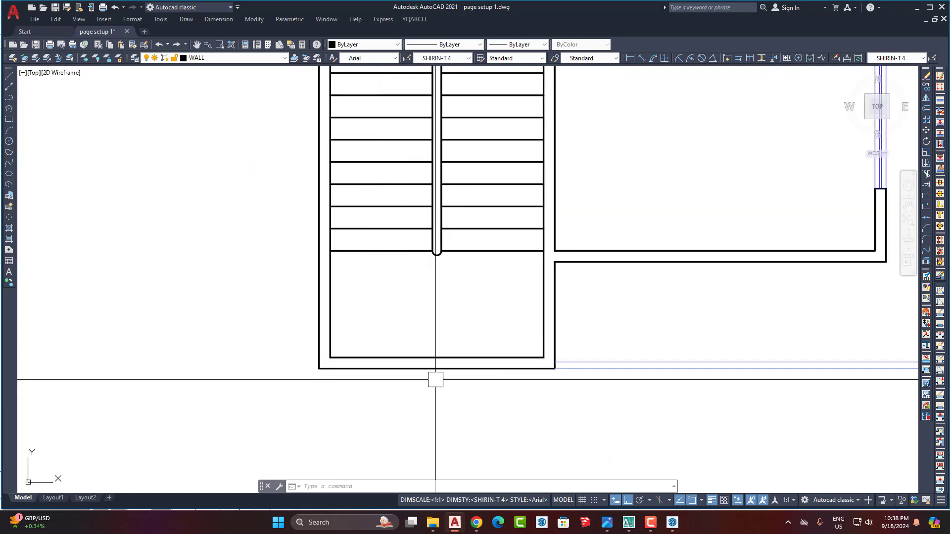
{"action": "scroll", "coordinate": [434, 374], "scroll_direction": "down", "scroll_amount": 4}
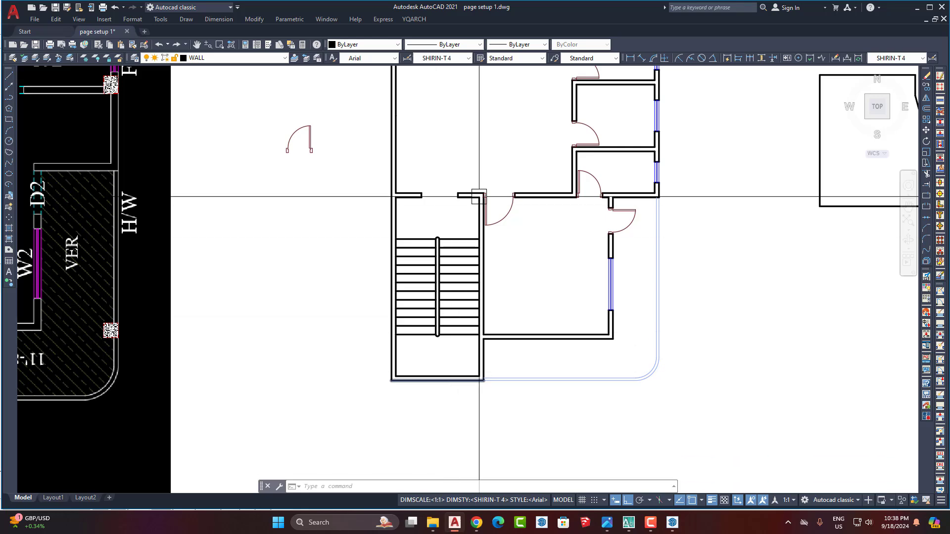
{"action": "scroll", "coordinate": [479, 197], "scroll_direction": "down", "scroll_amount": 4}
{"action": "scroll", "coordinate": [473, 170], "scroll_direction": "up", "scroll_amount": 6}
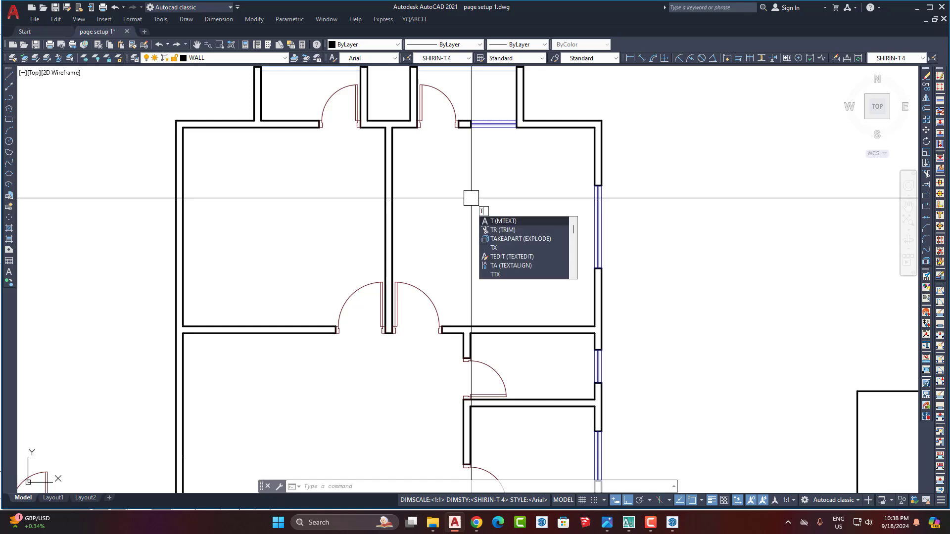
{"action": "left_click", "coordinate": [513, 221]}
{"action": "left_click", "coordinate": [628, 523]}
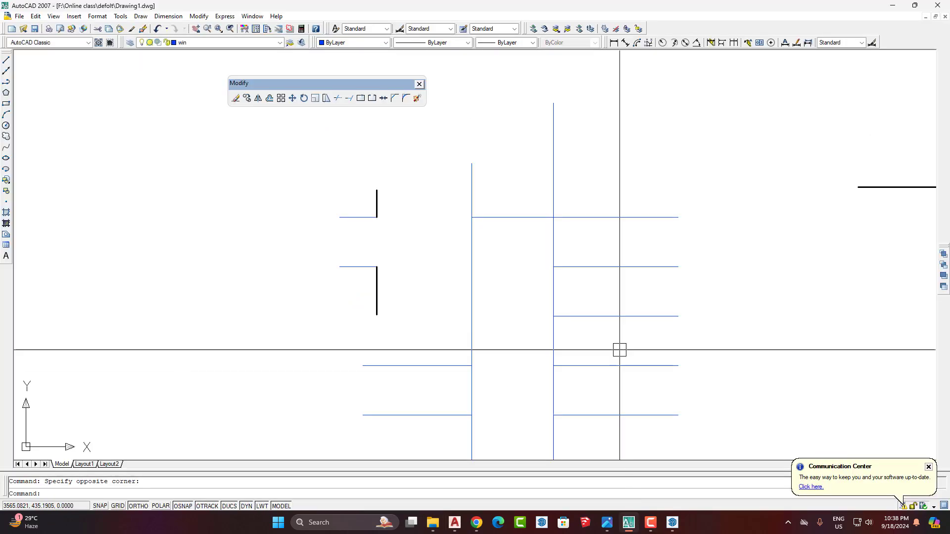
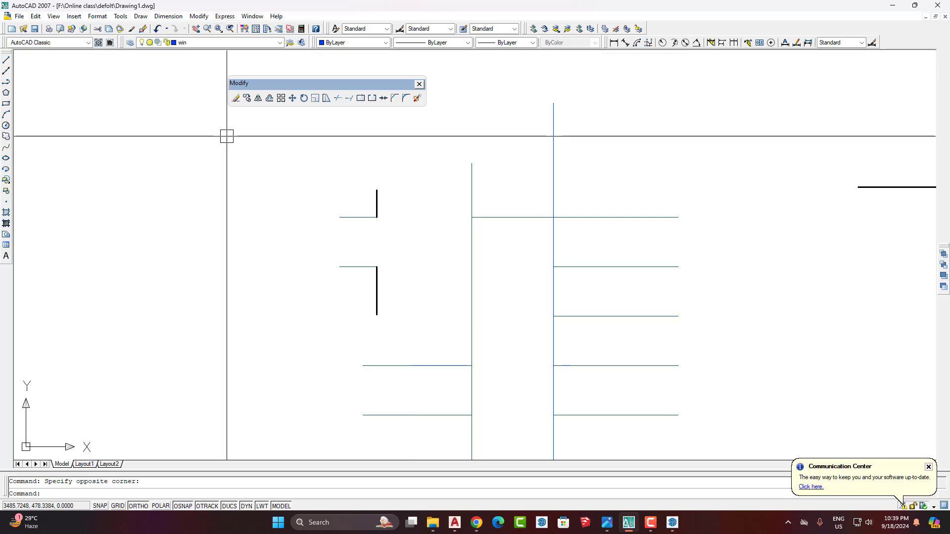
{"action": "left_click", "coordinate": [464, 530]}
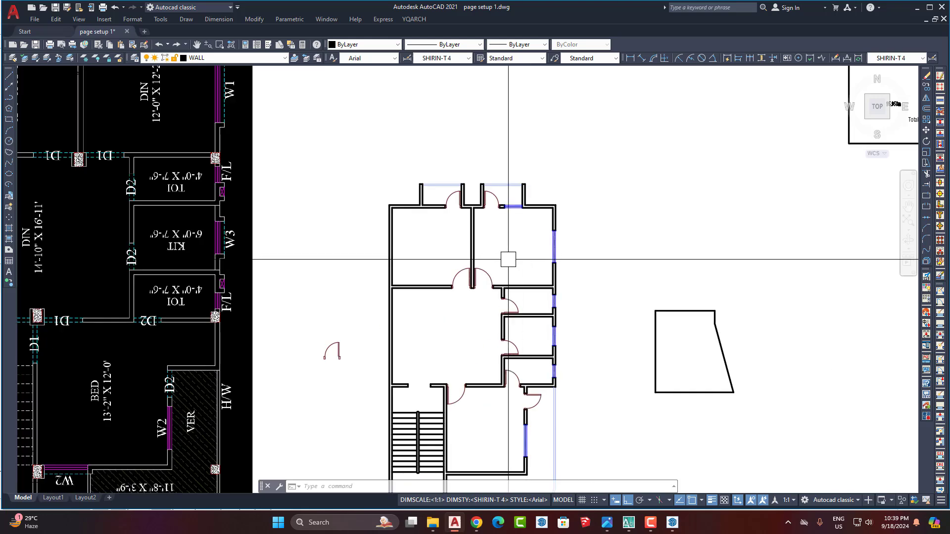
{"action": "scroll", "coordinate": [497, 254], "scroll_direction": "up", "scroll_amount": 4}
{"action": "middle_click_drag", "start_coordinate": [495, 252], "coordinate": [553, 239]}
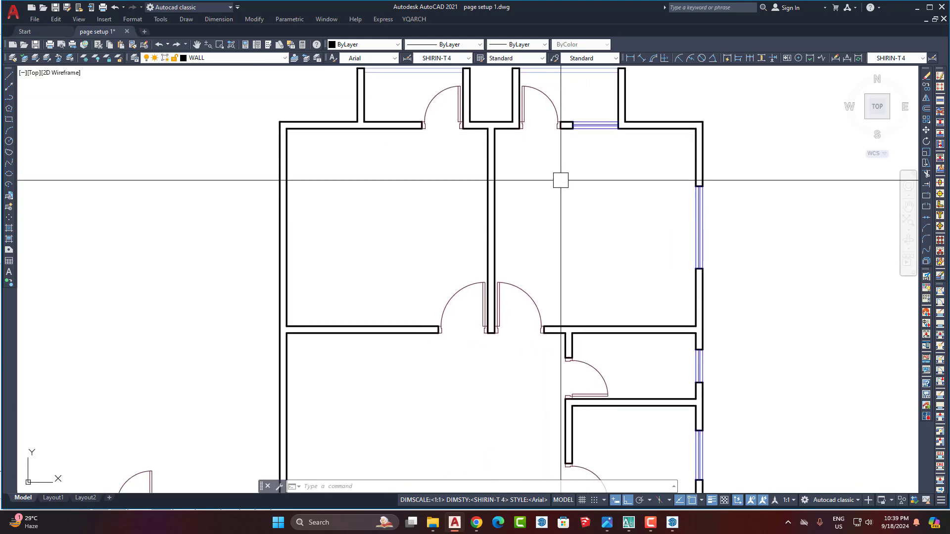
{"action": "middle_click_drag", "start_coordinate": [560, 180], "coordinate": [500, 195]}
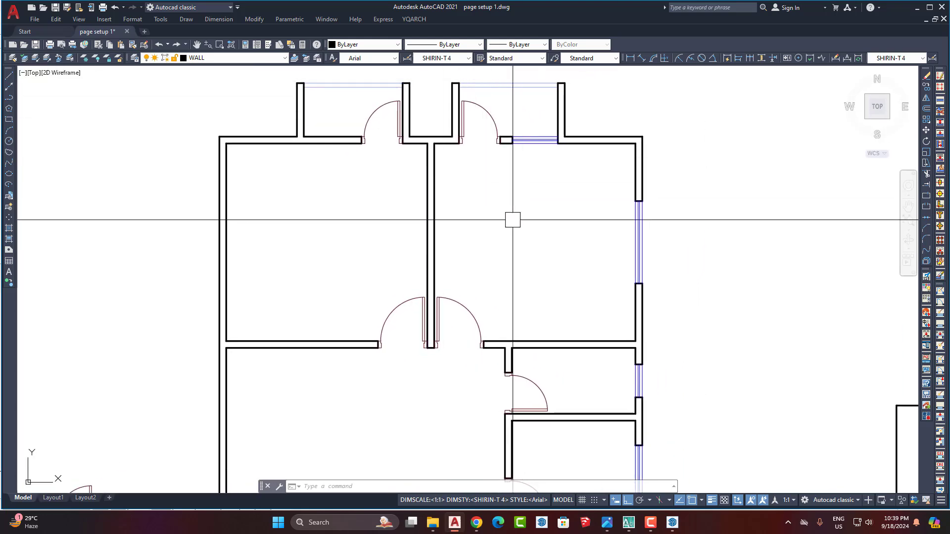
{"action": "middle_click_drag", "start_coordinate": [500, 250], "coordinate": [491, 240]}
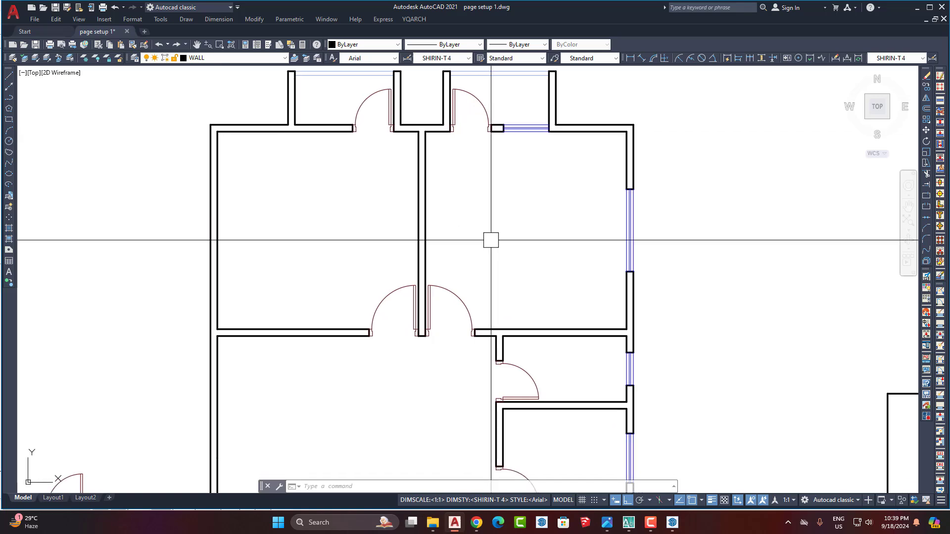
{"action": "key", "text": "Return"}
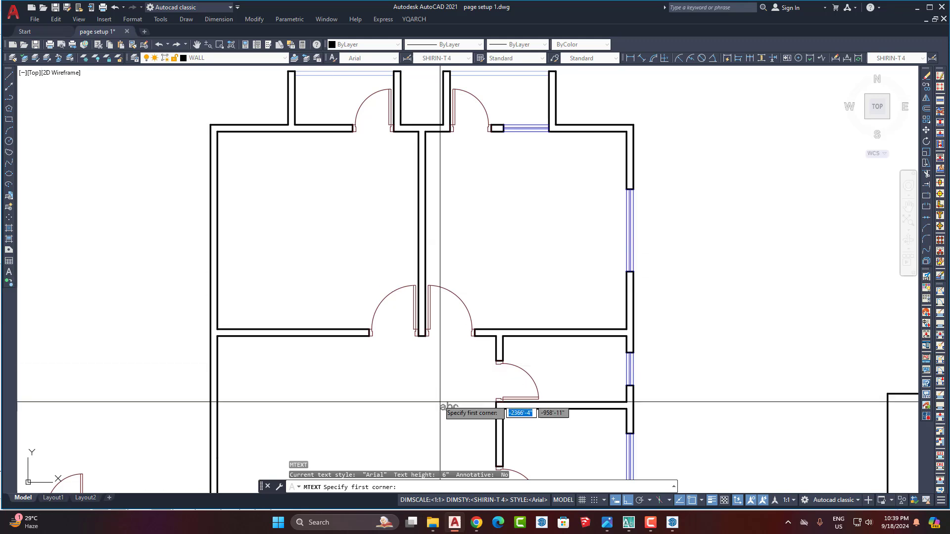
{"action": "left_click", "coordinate": [629, 522]}
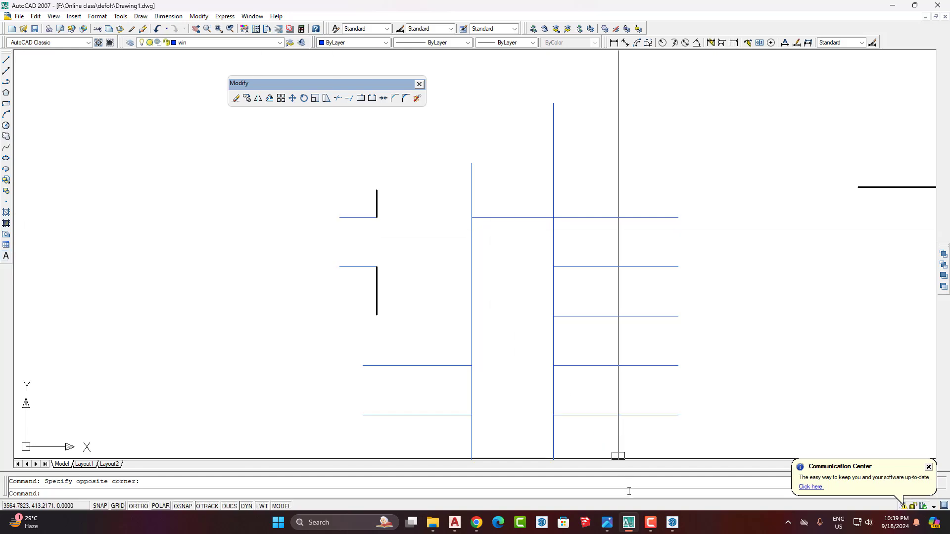
{"action": "left_click", "coordinate": [453, 522]}
{"action": "key", "text": "Escape"}
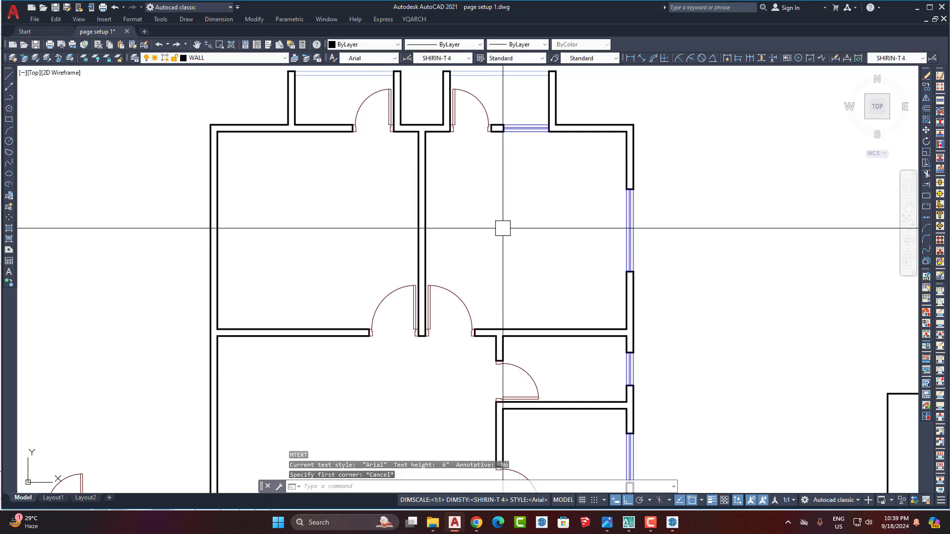
Add an Arial multiline text reading BED ROOM, 6" high and in uppercase, in the upper part of the upper-right room.
{"action": "key", "text": "Return"}
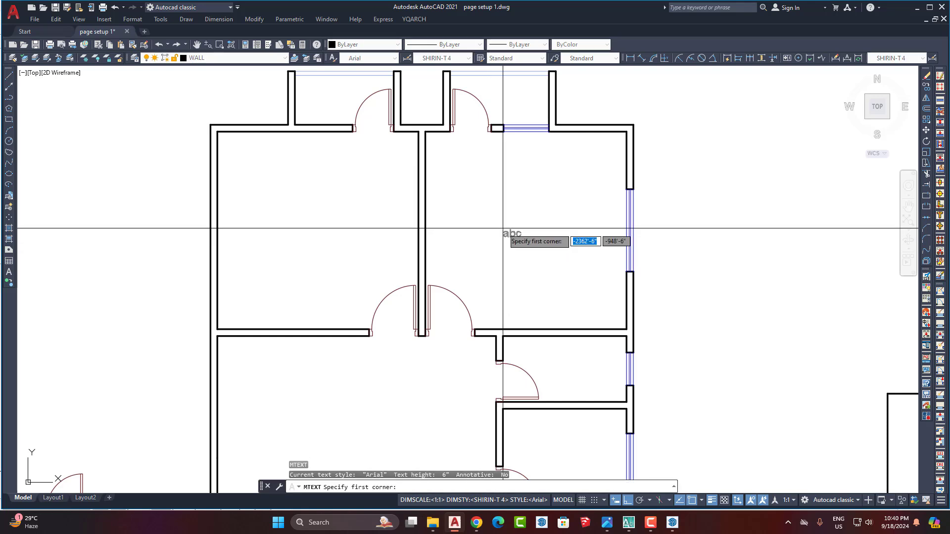
{"action": "left_click", "coordinate": [461, 177]}
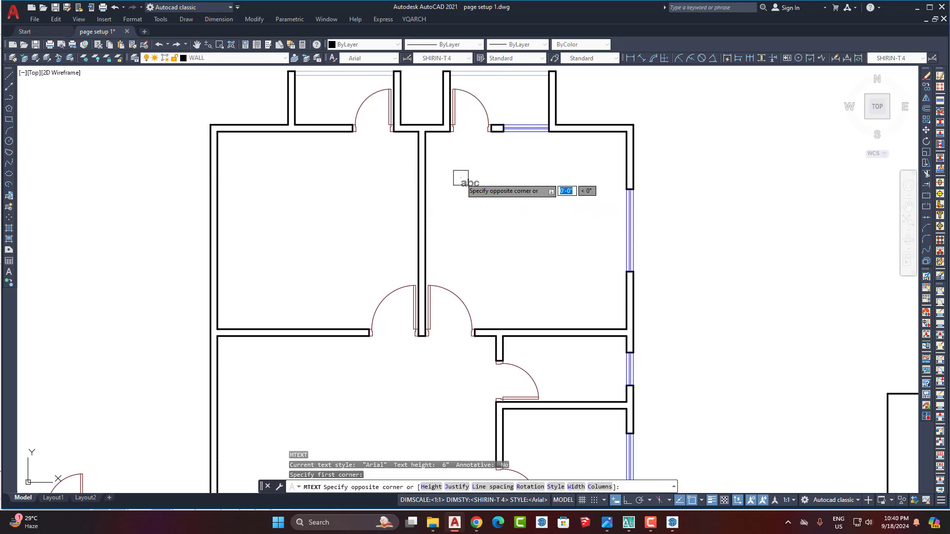
{"action": "left_click", "coordinate": [553, 226]}
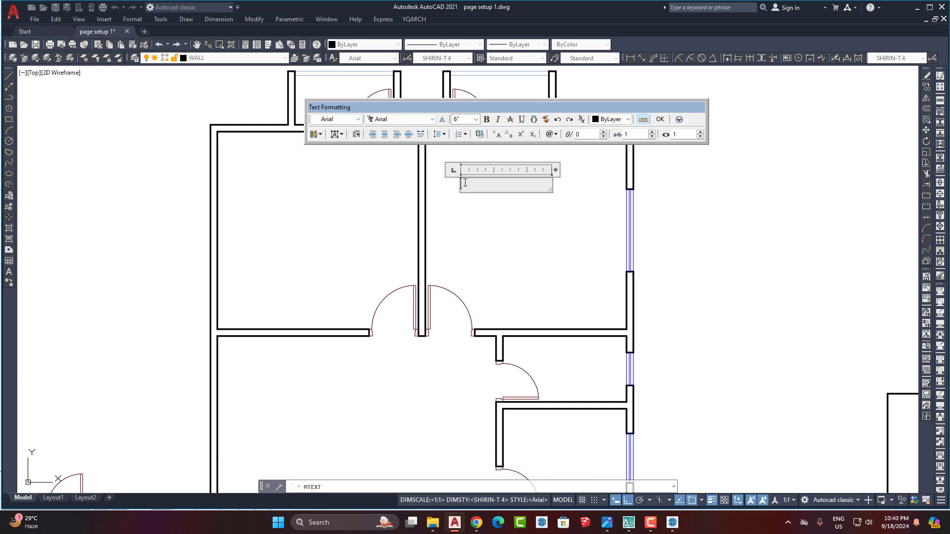
{"action": "type", "text": "bed"}
{"action": "type", "text": "room"}
{"action": "mouse_move", "coordinate": [460, 184]}
{"action": "left_mouse_down"}
{"action": "mouse_move", "coordinate": [508, 191]}
{"action": "mouse_move", "coordinate": [441, 182]}
{"action": "left_mouse_up"}
{"action": "left_click", "coordinate": [522, 190]}
{"action": "left_click", "coordinate": [499, 135]}
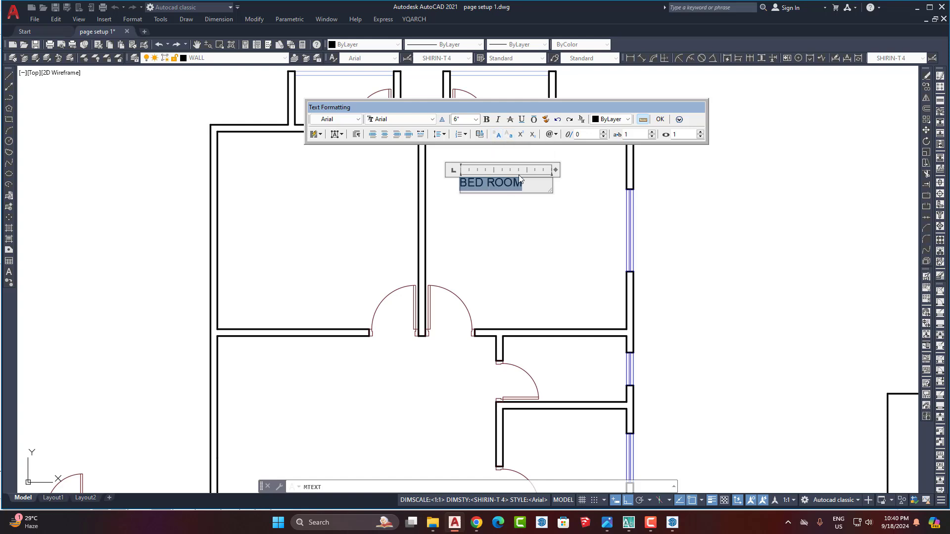
{"action": "left_click", "coordinate": [527, 241]}
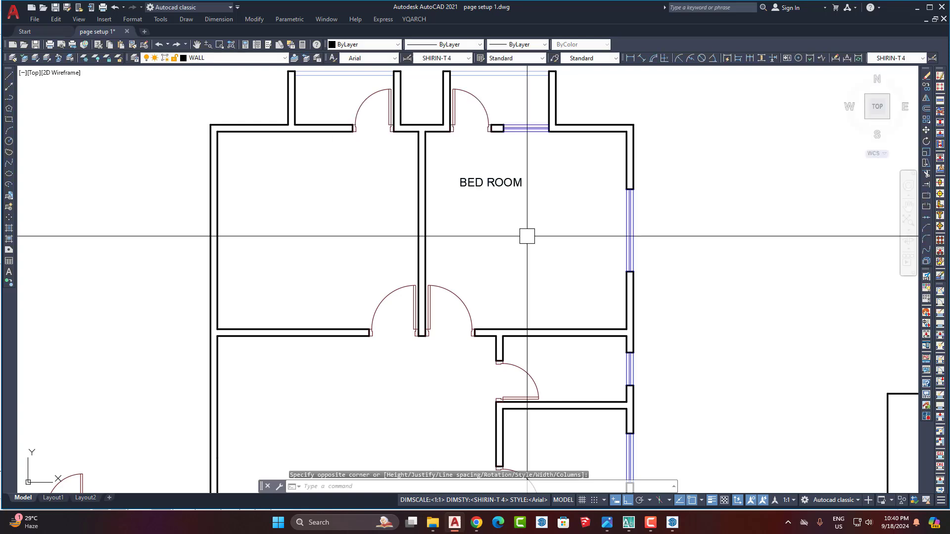
Move the BED ROOM label straight down toward the middle of the upper-right room.
{"action": "scroll", "coordinate": [509, 194], "scroll_direction": "up", "scroll_amount": 2}
{"action": "left_click", "coordinate": [504, 176]}
{"action": "middle_click_drag", "start_coordinate": [502, 218], "coordinate": [451, 181]}
{"action": "type", "text": "m"}
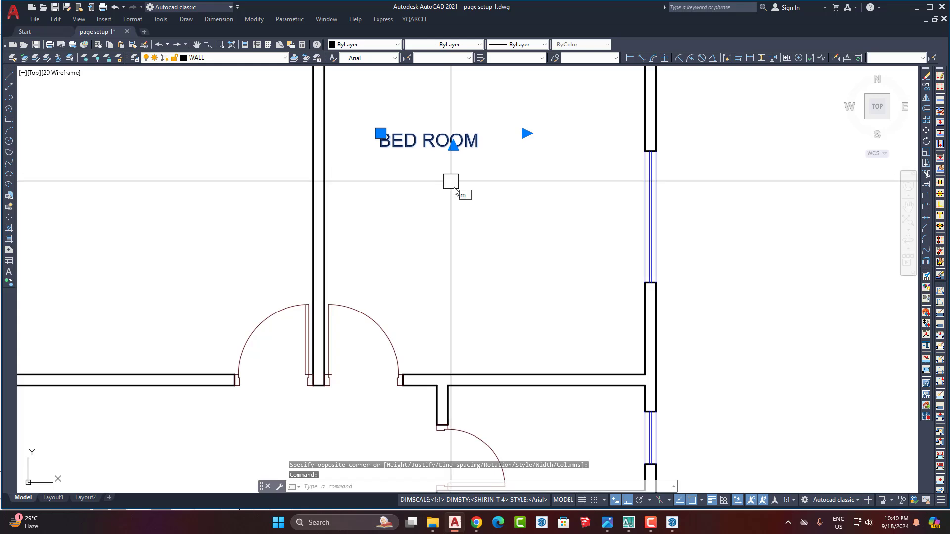
{"action": "key", "text": "space"}
{"action": "left_click", "coordinate": [477, 167]}
{"action": "left_click", "coordinate": [489, 239]}
{"action": "left_click", "coordinate": [510, 243]}
{"action": "left_click", "coordinate": [447, 200]}
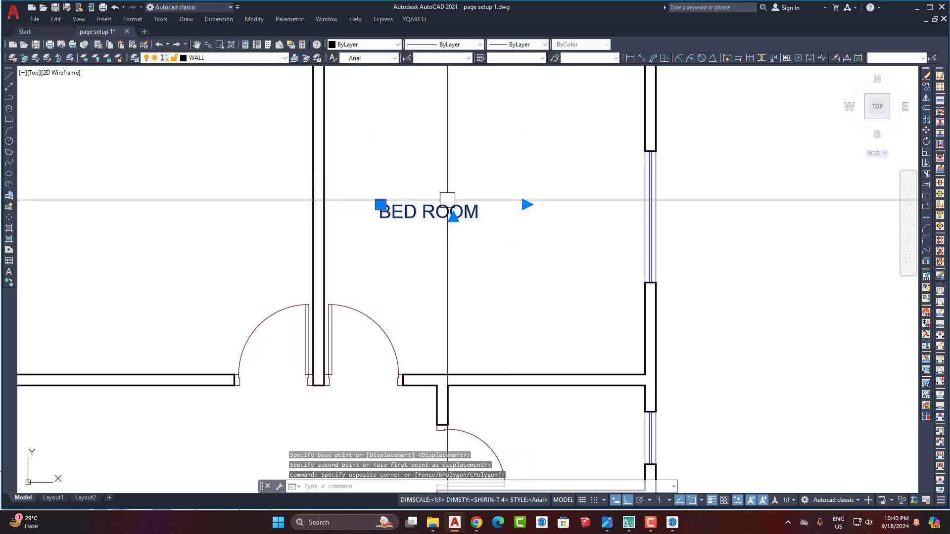
Move the BED ROOM label horizontally toward the room's right window wall.
{"action": "middle_click_drag", "start_coordinate": [462, 295], "coordinate": [436, 263]}
{"action": "type", "text": "m"}
{"action": "key", "text": "space"}
{"action": "left_click", "coordinate": [422, 256]}
{"action": "left_click", "coordinate": [485, 246]}
{"action": "scroll", "coordinate": [502, 221], "scroll_direction": "down", "scroll_amount": 2}
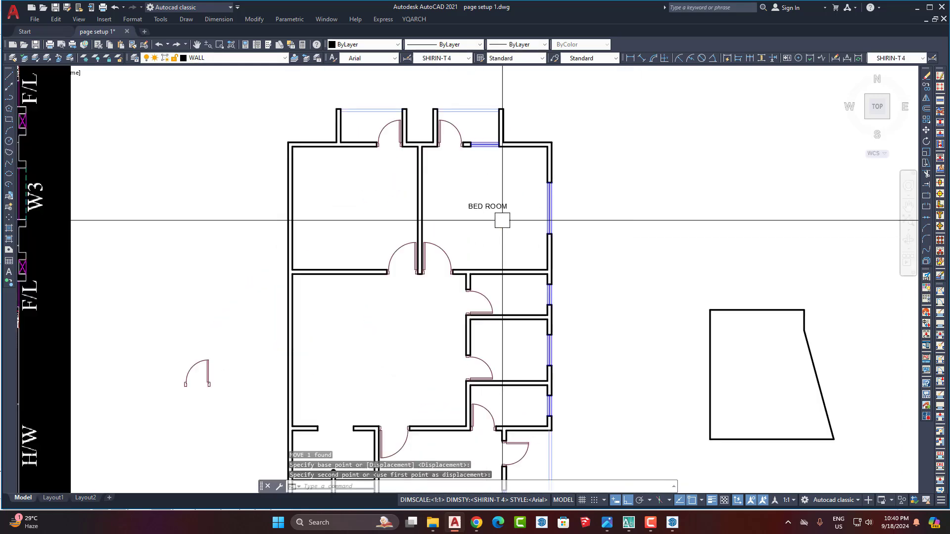
Delete the BED ROOM label from the upper-right room.
{"action": "middle_click_drag", "start_coordinate": [497, 237], "coordinate": [494, 251]}
{"action": "scroll", "coordinate": [493, 241], "scroll_direction": "up", "scroll_amount": 2}
{"action": "left_click", "coordinate": [480, 192]}
{"action": "key", "text": "Delete"}
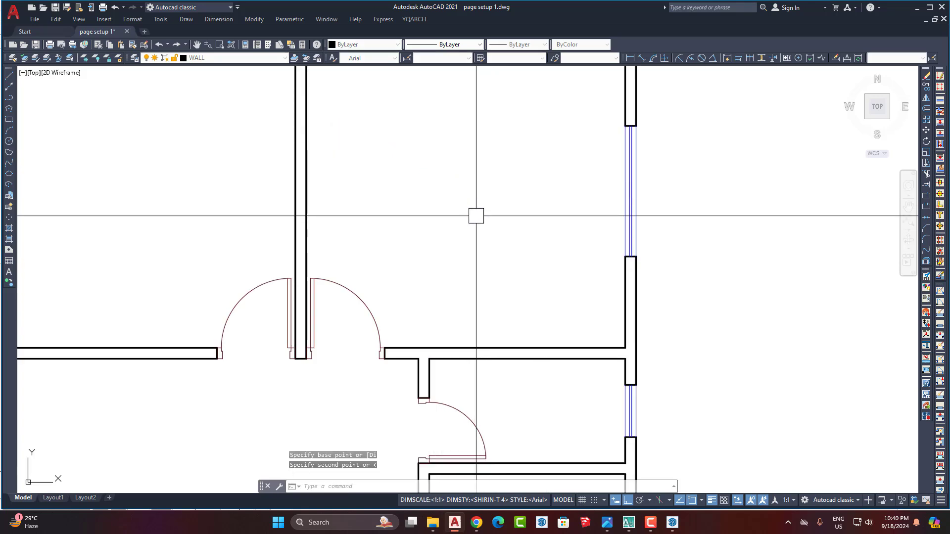
{"action": "scroll", "coordinate": [486, 269], "scroll_direction": "down", "scroll_amount": 2}
{"action": "scroll", "coordinate": [477, 270], "scroll_direction": "up", "scroll_amount": 2}
{"action": "type", "text": "mt"}
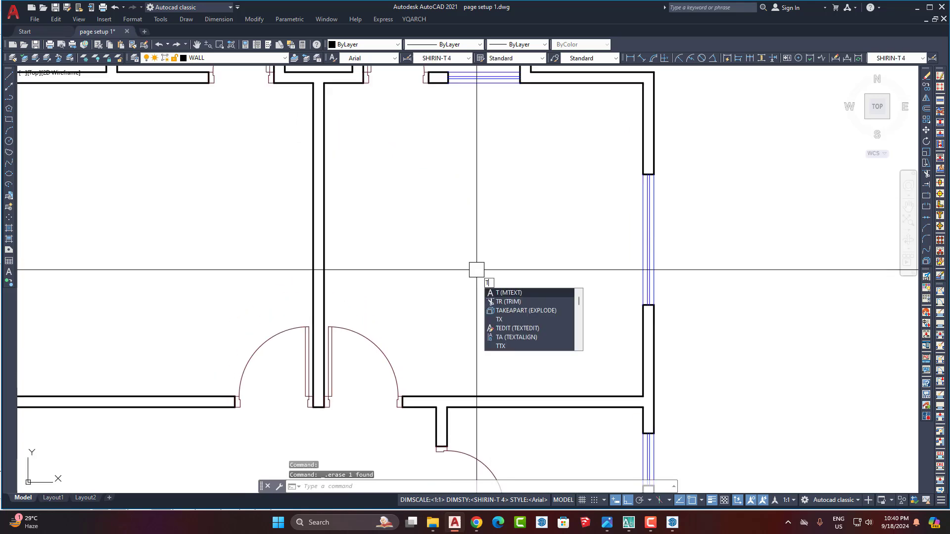
{"action": "key", "text": "space"}
{"action": "left_click", "coordinate": [477, 522]}
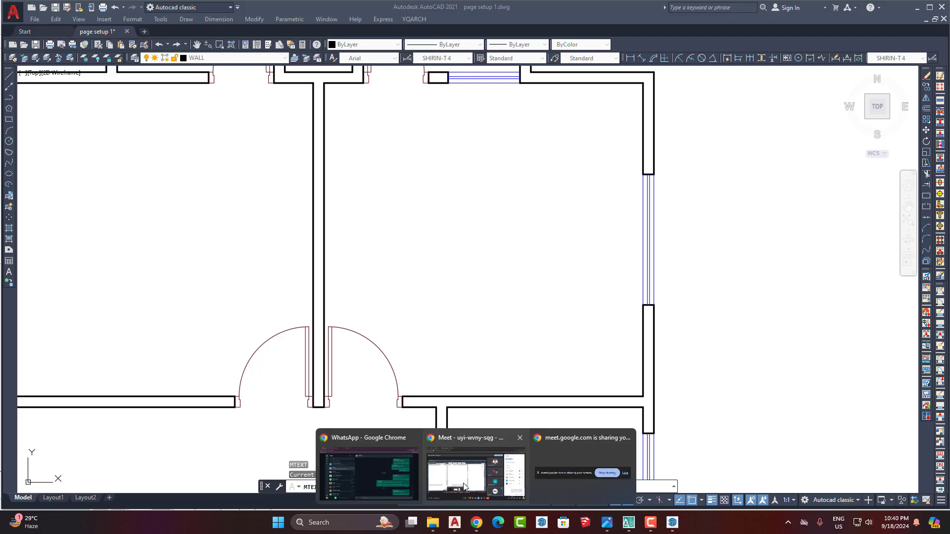
{"action": "left_click", "coordinate": [476, 470]}
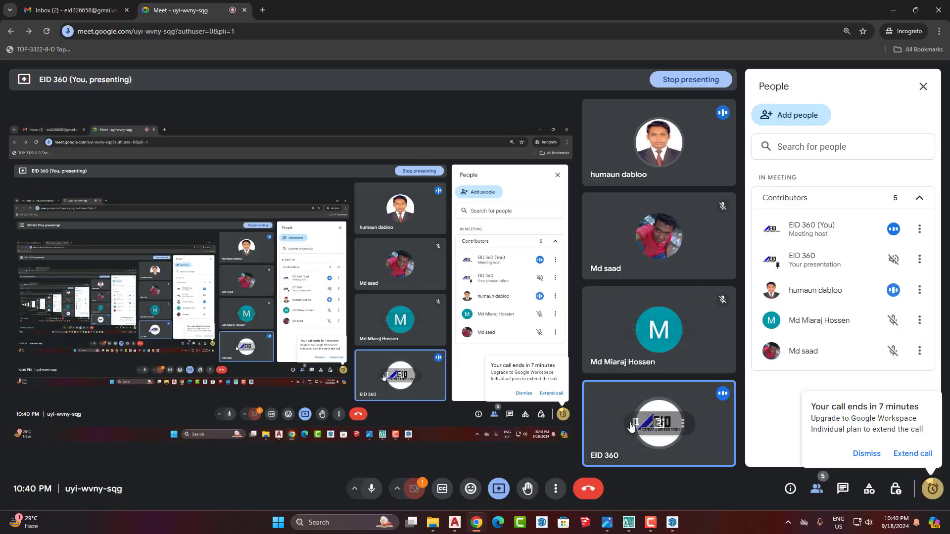
{"action": "left_click", "coordinate": [455, 524]}
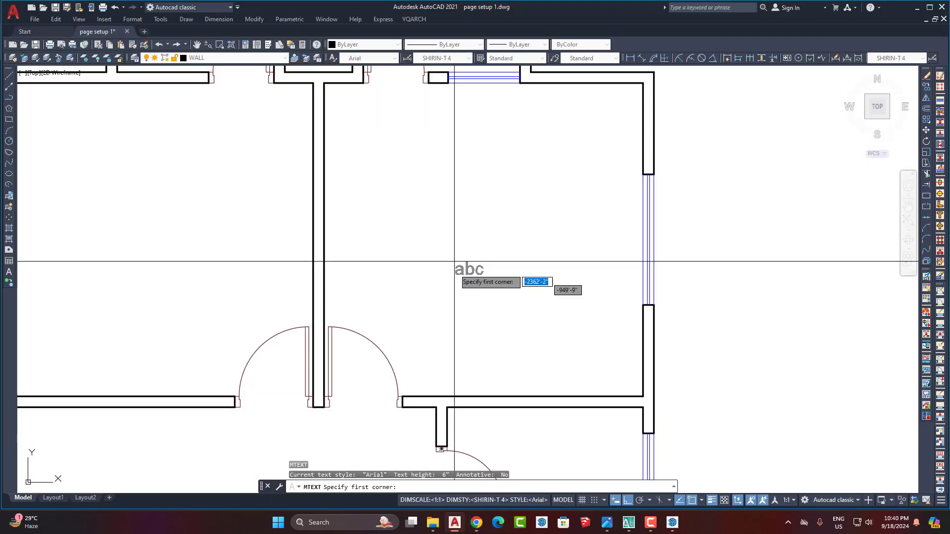
{"action": "key", "text": "Escape"}
{"action": "key", "text": "Return"}
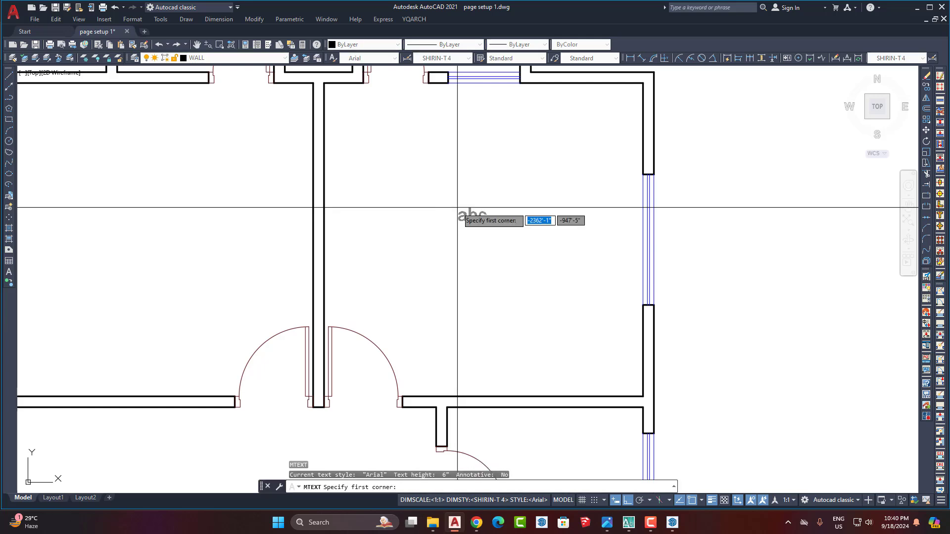
{"action": "key", "text": "Escape"}
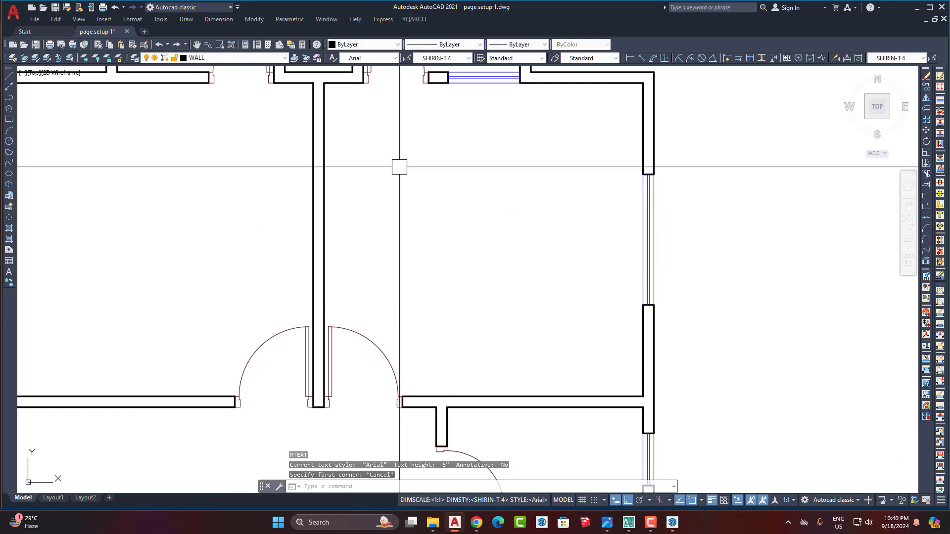
Place a multiline text box in the upper part of the upper-right room and enter bed room.
{"action": "key", "text": "Return"}
{"action": "left_click", "coordinate": [398, 158]}
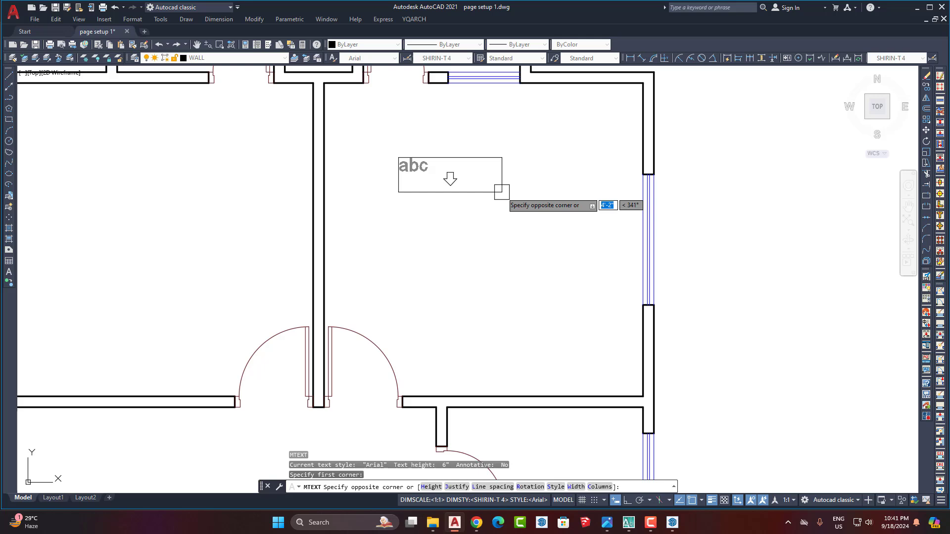
{"action": "left_click", "coordinate": [490, 192]}
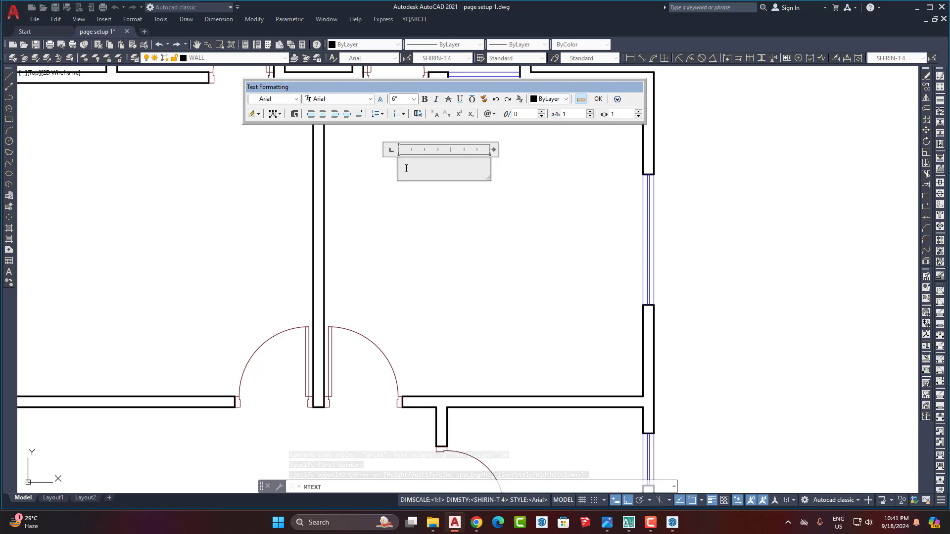
{"action": "type", "text": "be"}
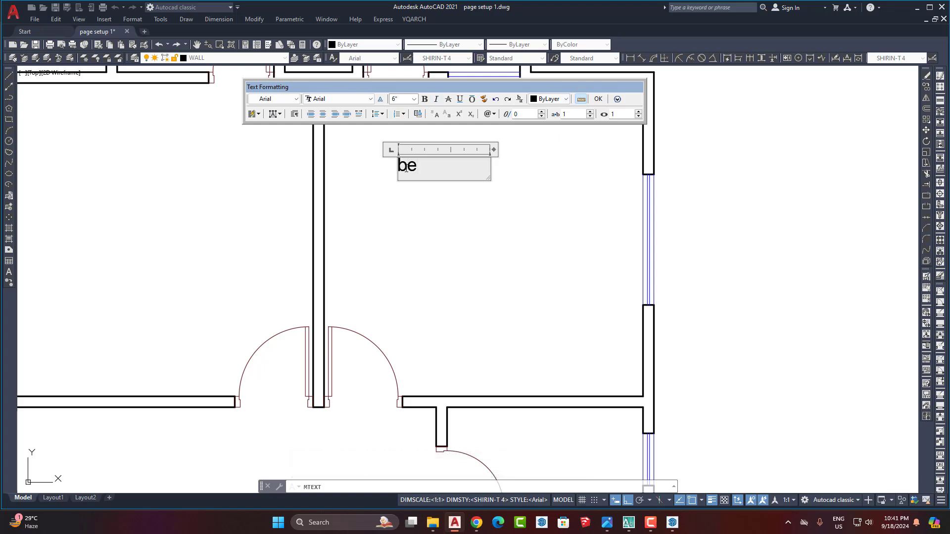
{"action": "type", "text": "d room"}
Convert the whole label to uppercase and widen its text box so BED ROOM fits on one line.
{"action": "double_click", "coordinate": [481, 165]}
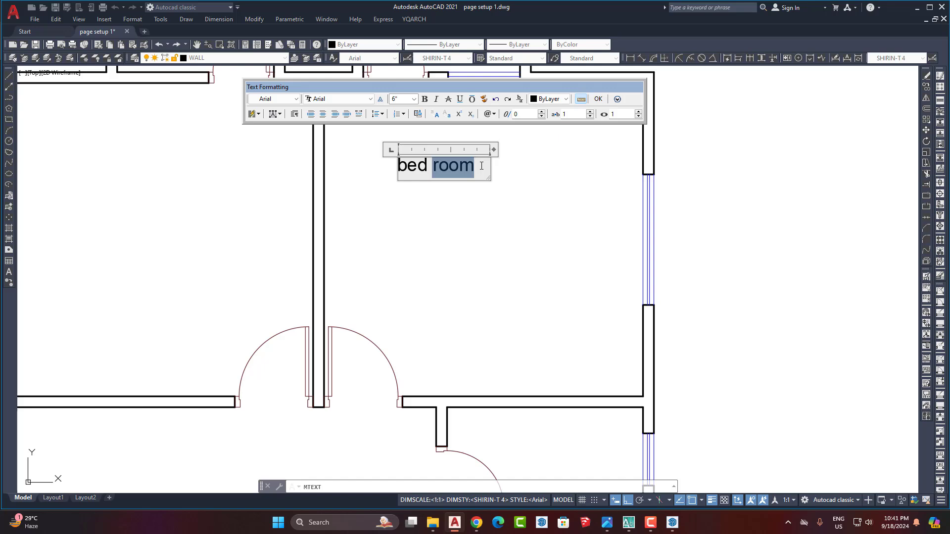
{"action": "left_click", "coordinate": [481, 166]}
{"action": "left_click_drag", "start_coordinate": [481, 167], "coordinate": [376, 158]}
{"action": "left_click", "coordinate": [485, 165]}
{"action": "key", "text": "ctrl+a"}
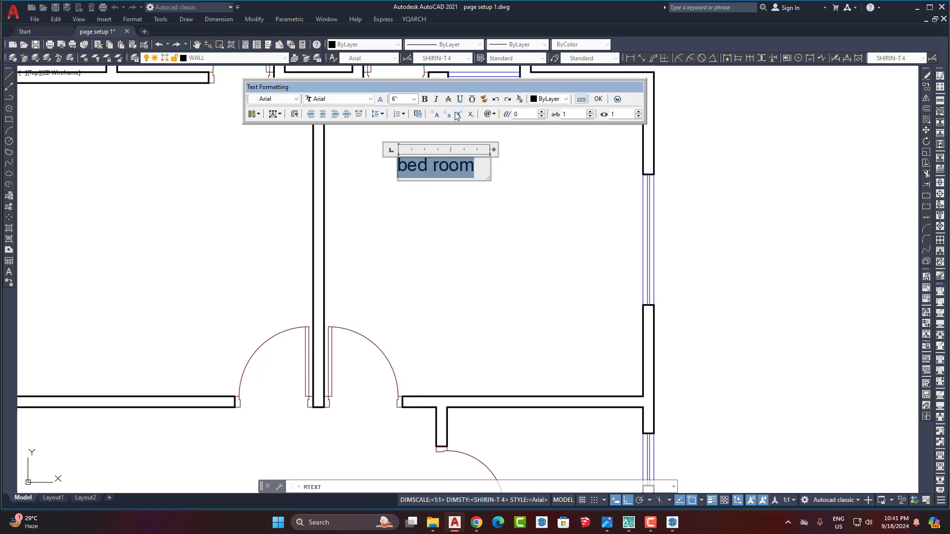
{"action": "left_click", "coordinate": [436, 115]}
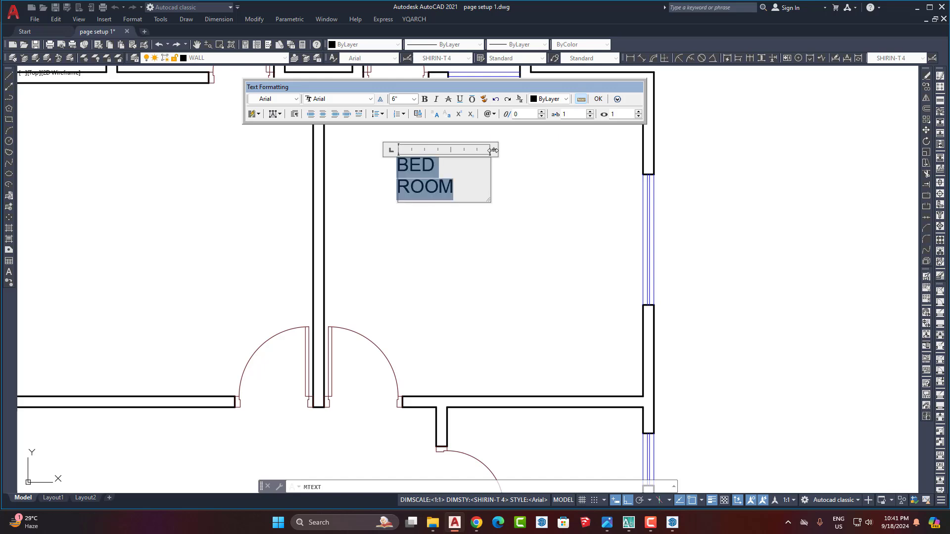
{"action": "left_click_drag", "start_coordinate": [494, 150], "coordinate": [517, 150]}
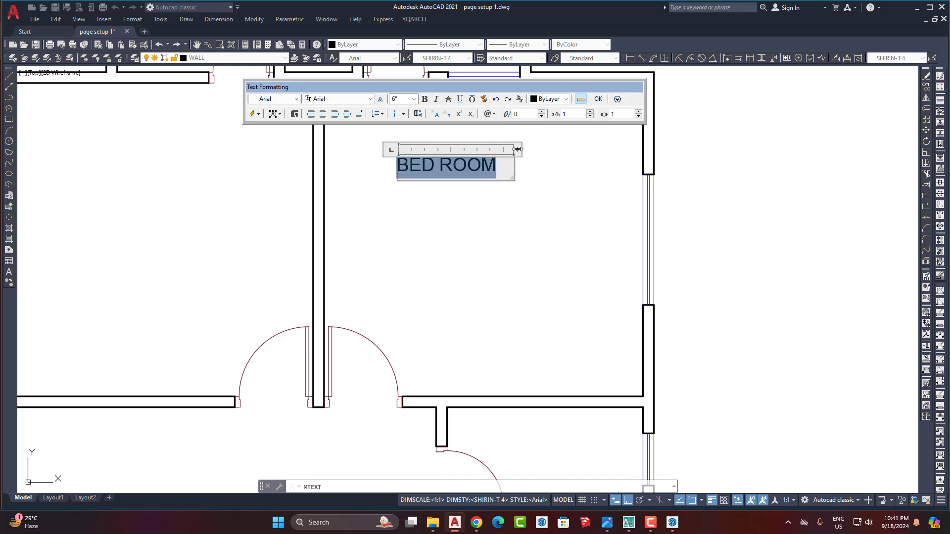
{"action": "left_click", "coordinate": [503, 219]}
Move the BED ROOM label slightly down within the upper-right room.
{"action": "scroll", "coordinate": [444, 162], "scroll_direction": "up", "scroll_amount": 1}
{"action": "left_click", "coordinate": [444, 161]}
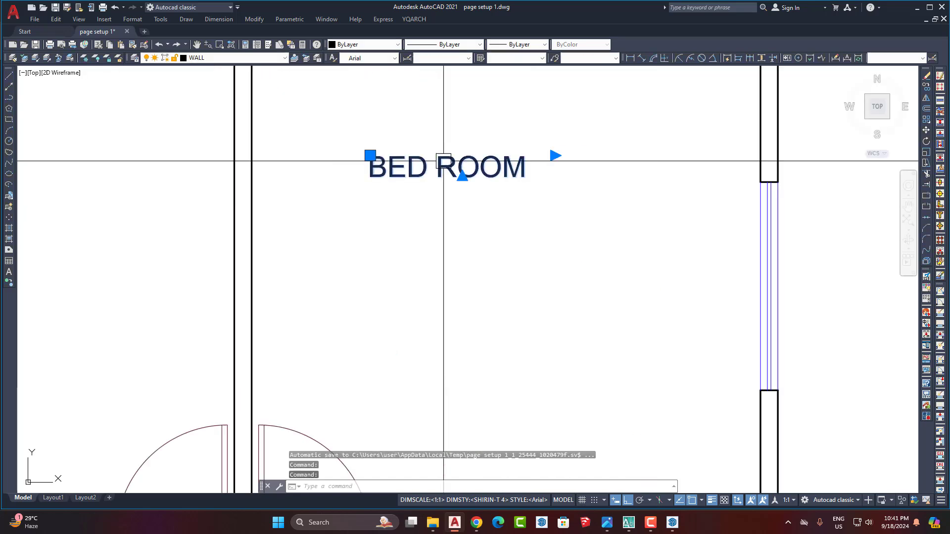
{"action": "middle_click_drag", "start_coordinate": [459, 239], "coordinate": [418, 208]}
{"action": "type", "text": "m"}
{"action": "key", "text": "space"}
{"action": "left_click", "coordinate": [453, 187]}
{"action": "left_click", "coordinate": [465, 224]}
{"action": "left_click", "coordinate": [483, 252]}
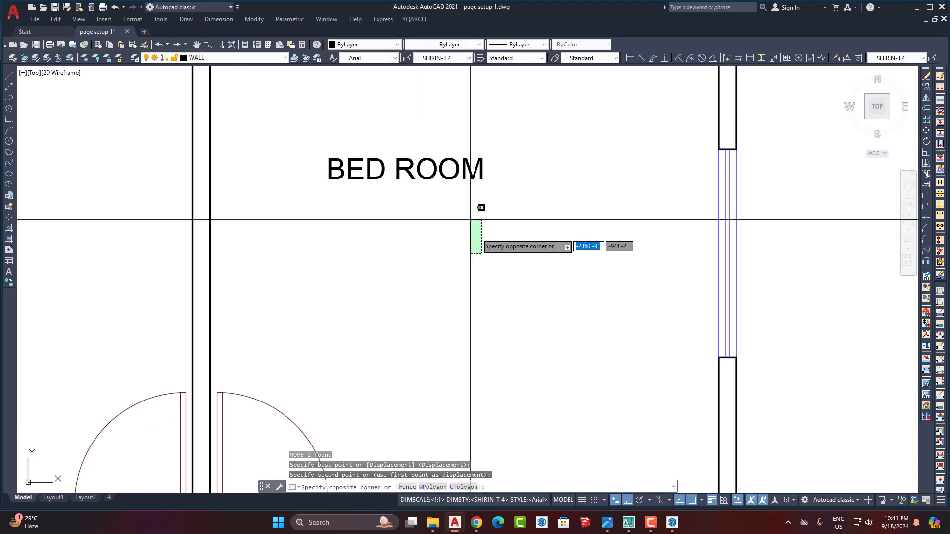
Shift the BED ROOM label slightly left toward the partition wall.
{"action": "left_click", "coordinate": [435, 170]}
{"action": "scroll", "coordinate": [443, 243], "scroll_direction": "down", "scroll_amount": 2}
{"action": "scroll", "coordinate": [445, 253], "scroll_direction": "down", "scroll_amount": 1}
{"action": "middle_click_drag", "start_coordinate": [446, 253], "coordinate": [393, 253]}
{"action": "type", "text": "m"}
{"action": "key", "text": "space"}
{"action": "left_click", "coordinate": [454, 252]}
{"action": "left_click", "coordinate": [443, 257]}
Move the BED ROOM label right so it sits midway between the room's side walls.
{"action": "scroll", "coordinate": [428, 256], "scroll_direction": "up", "scroll_amount": 2}
{"action": "left_click", "coordinate": [424, 235]}
{"action": "type", "text": "m"}
{"action": "key", "text": "space"}
{"action": "left_click", "coordinate": [397, 247]}
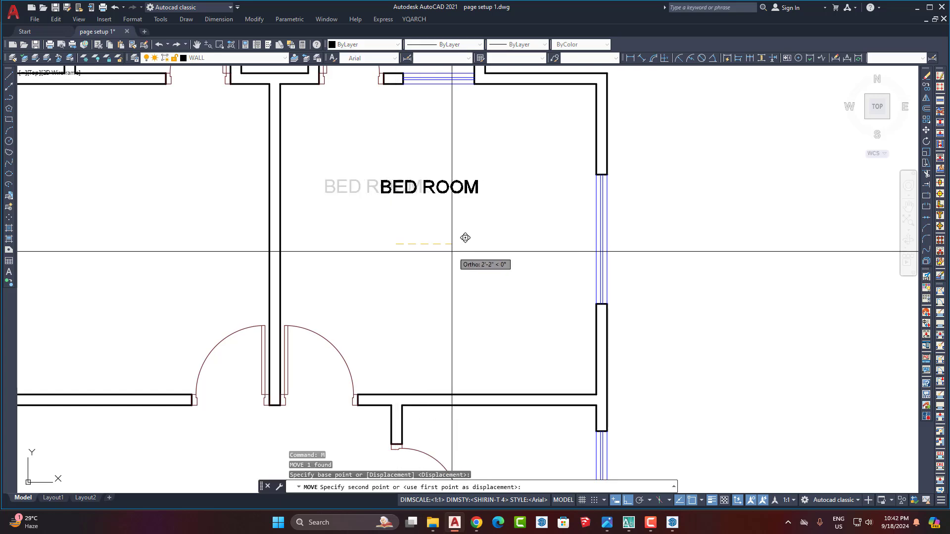
{"action": "left_click", "coordinate": [460, 250]}
Move the BED ROOM label straight down by about 11".
{"action": "left_click", "coordinate": [446, 183]}
{"action": "middle_click_drag", "start_coordinate": [452, 251], "coordinate": [452, 240]}
{"action": "type", "text": "m"}
{"action": "key", "text": "space"}
{"action": "left_click", "coordinate": [448, 184]}
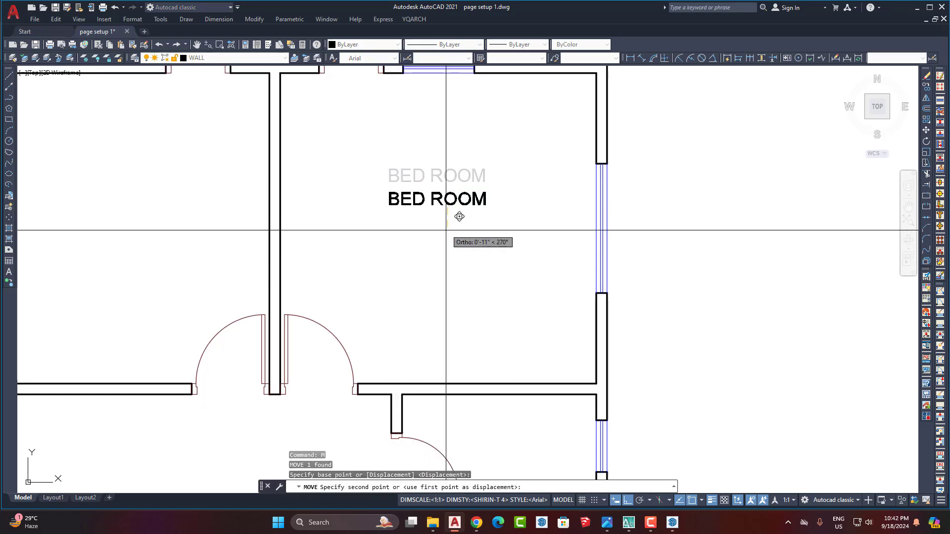
{"action": "left_click", "coordinate": [449, 214]}
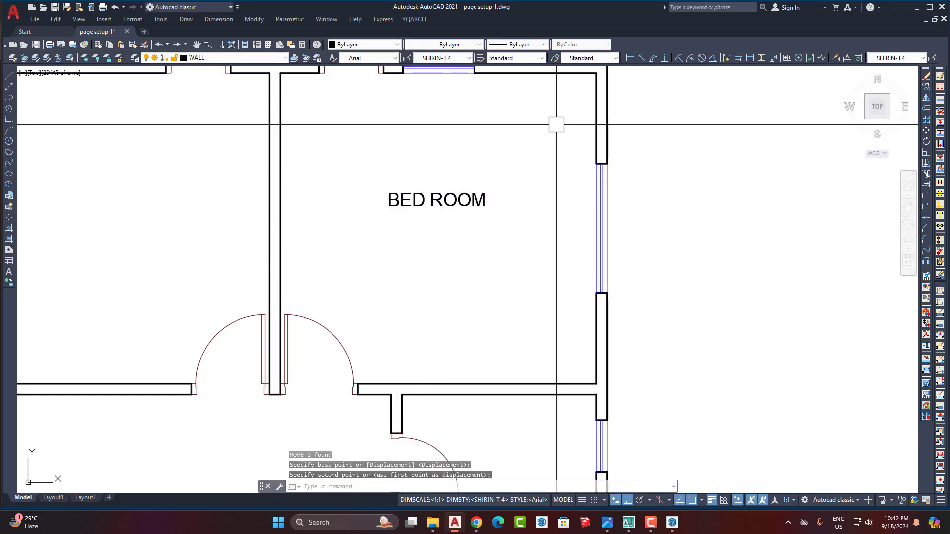
Add a horizontal linear dimension between the bedroom's side walls, placed just below the BED ROOM label.
{"action": "scroll", "coordinate": [610, 98], "scroll_direction": "down", "scroll_amount": 5}
{"action": "left_click", "coordinate": [630, 58]}
{"action": "scroll", "coordinate": [473, 161], "scroll_direction": "up", "scroll_amount": 4}
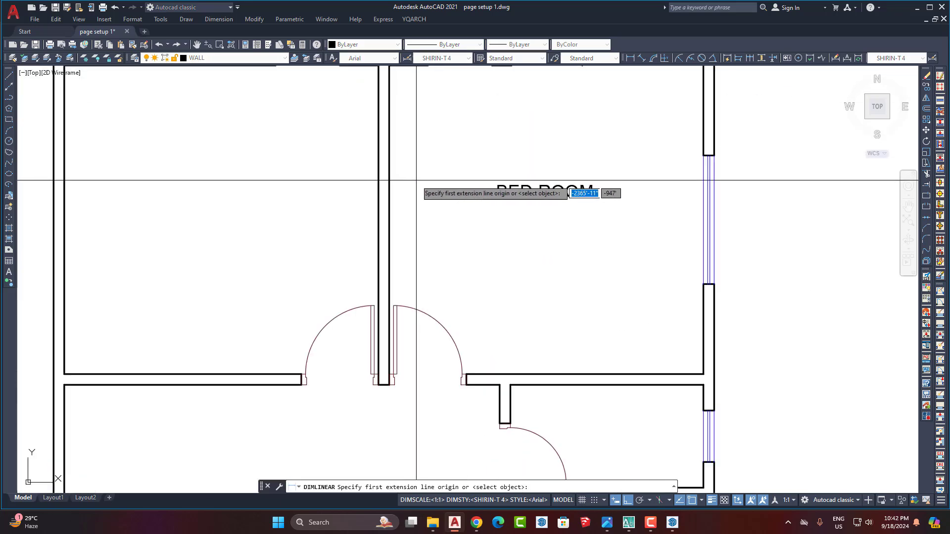
{"action": "left_click", "coordinate": [418, 190]}
{"action": "left_click", "coordinate": [704, 190]}
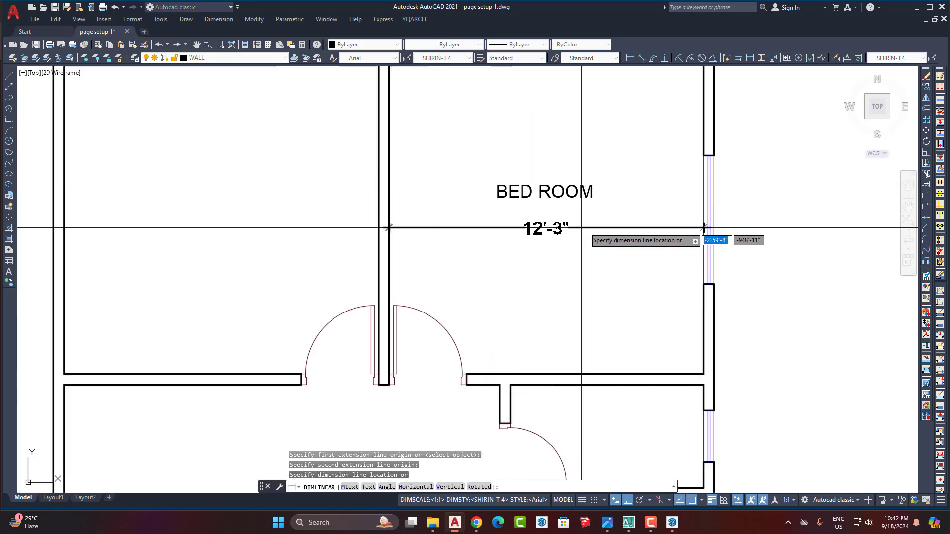
{"action": "left_click", "coordinate": [573, 231]}
Add a vertical linear dimension between the bedroom's top and bottom walls, placed near its right window.
{"action": "scroll", "coordinate": [582, 186], "scroll_direction": "down", "scroll_amount": 2}
{"action": "key", "text": "Return"}
{"action": "left_click", "coordinate": [621, 110]}
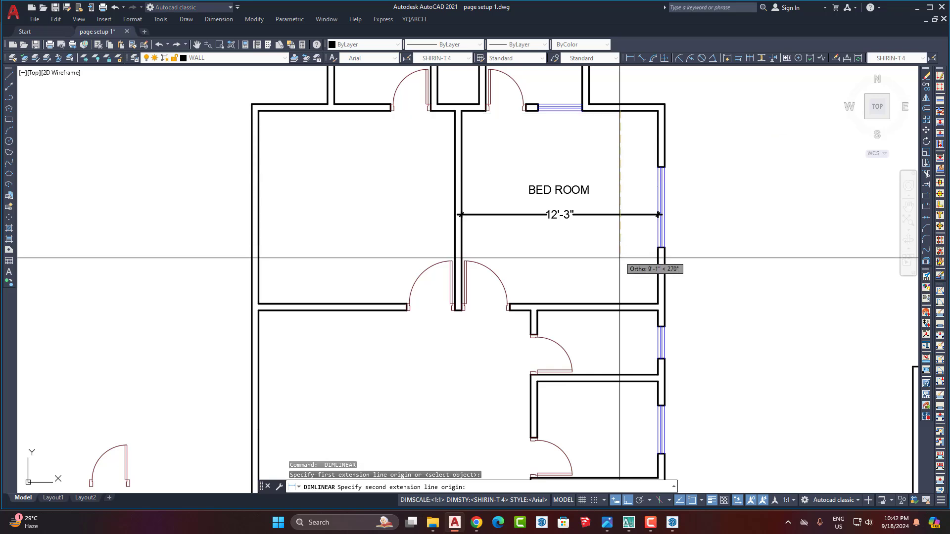
{"action": "left_click", "coordinate": [621, 307]}
{"action": "scroll", "coordinate": [618, 206], "scroll_direction": "up", "scroll_amount": 4}
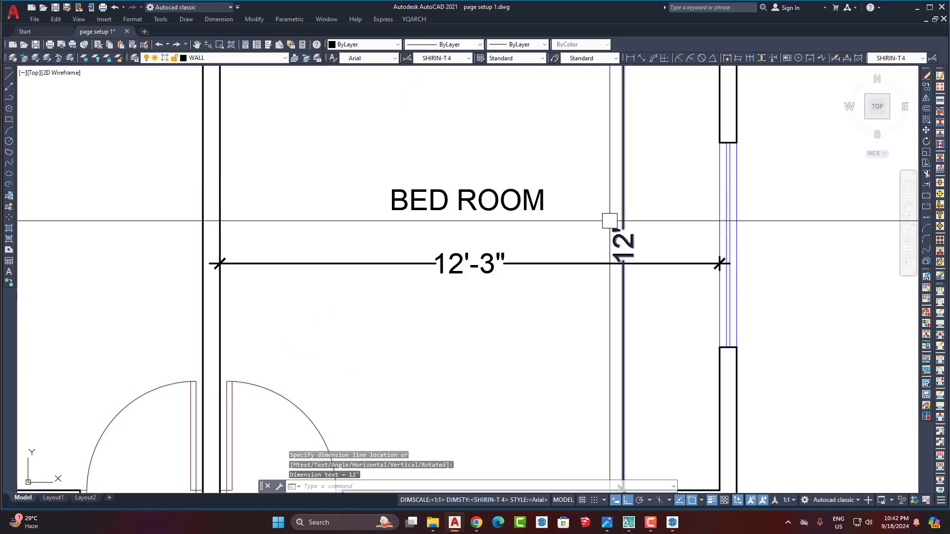
{"action": "left_click", "coordinate": [621, 219]}
{"action": "scroll", "coordinate": [439, 208], "scroll_direction": "down", "scroll_amount": 2}
{"action": "scroll", "coordinate": [438, 208], "scroll_direction": "down", "scroll_amount": 2}
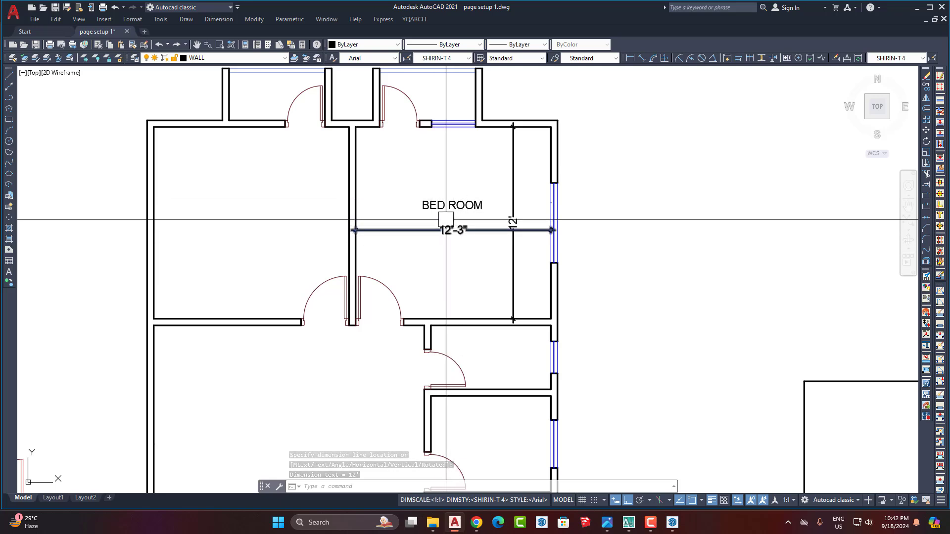
{"action": "scroll", "coordinate": [451, 216], "scroll_direction": "up", "scroll_amount": 2}
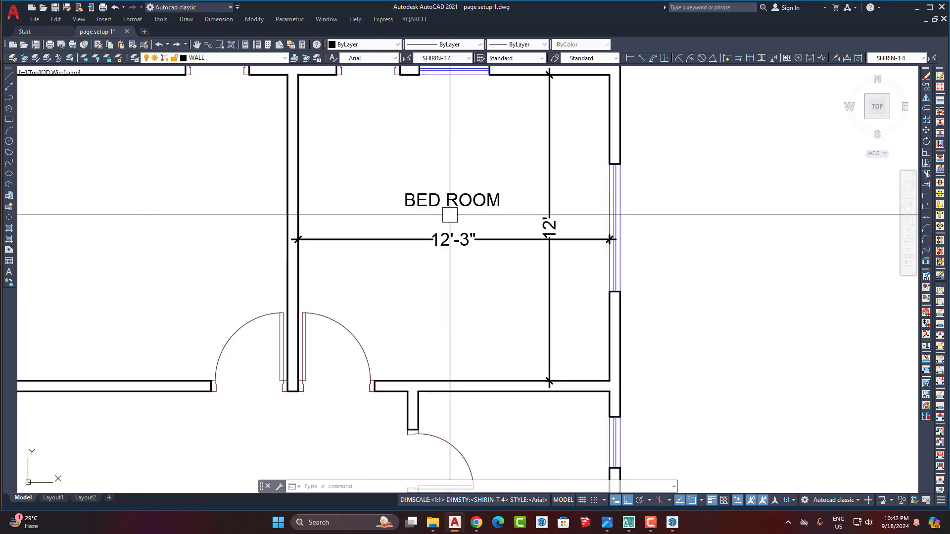
{"action": "double_click", "coordinate": [468, 202]}
{"action": "left_click", "coordinate": [511, 257]}
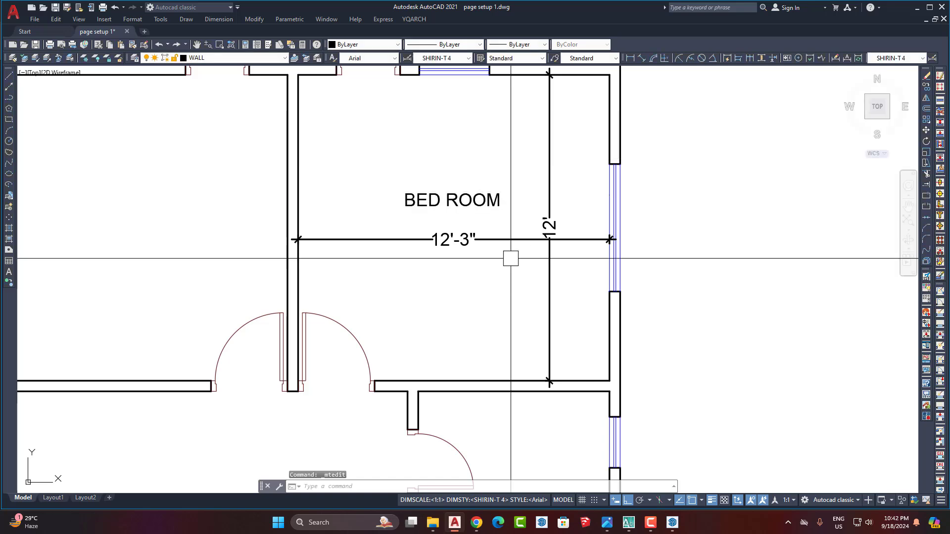
{"action": "double_click", "coordinate": [492, 193]}
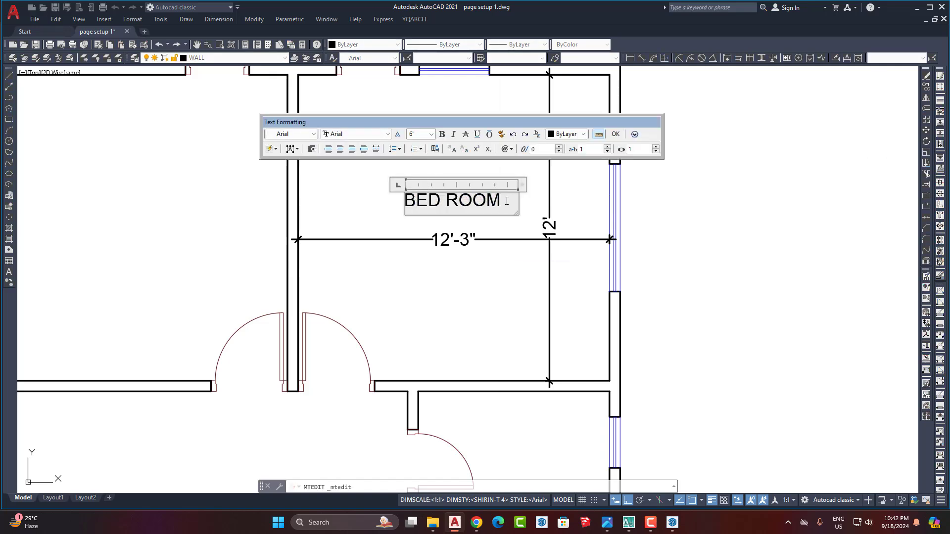
{"action": "key", "text": "Return"}
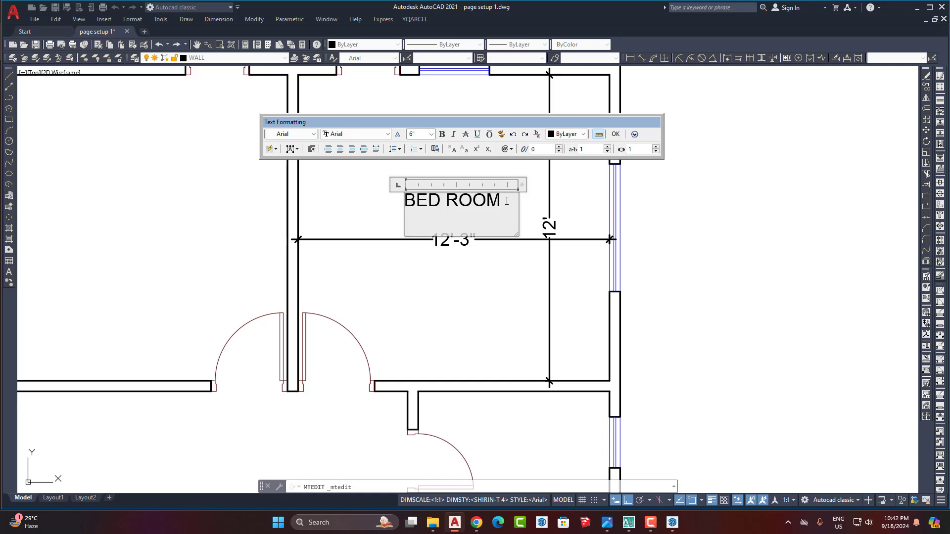
{"action": "key", "text": "BackSpace"}
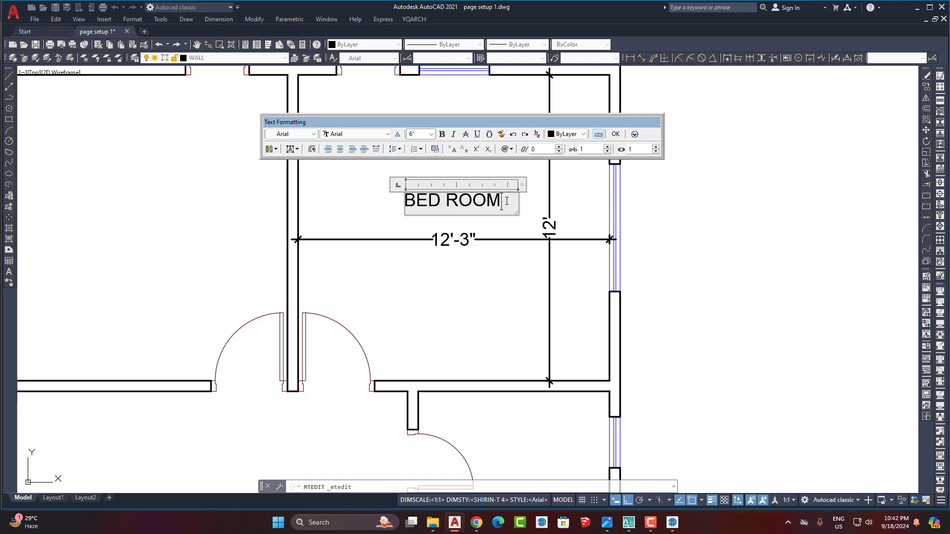
{"action": "left_click", "coordinate": [483, 301]}
Add a second line reading 12'-3"X12'-0" under BED ROOM in the room label.
{"action": "double_click", "coordinate": [477, 194]}
{"action": "key", "text": "Return"}
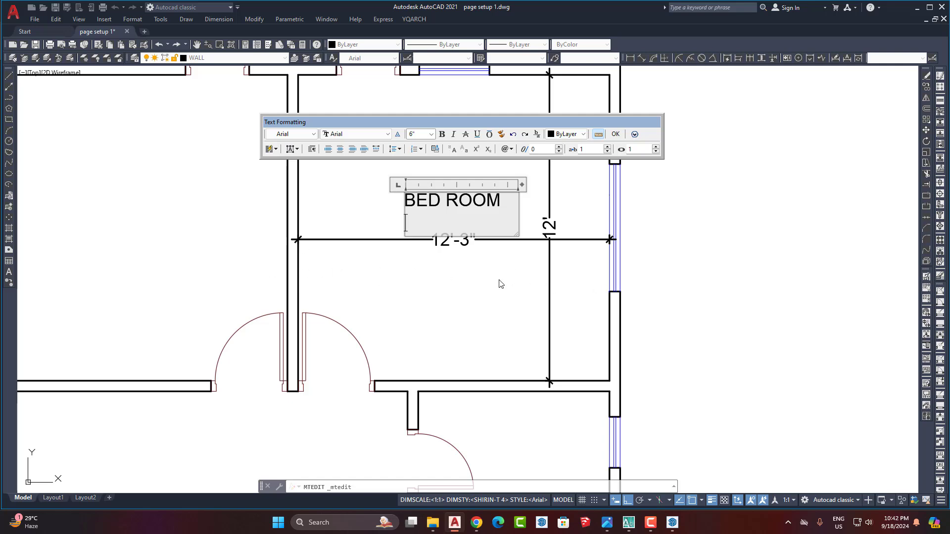
{"action": "type", "text": "12'-3\"X12'"}
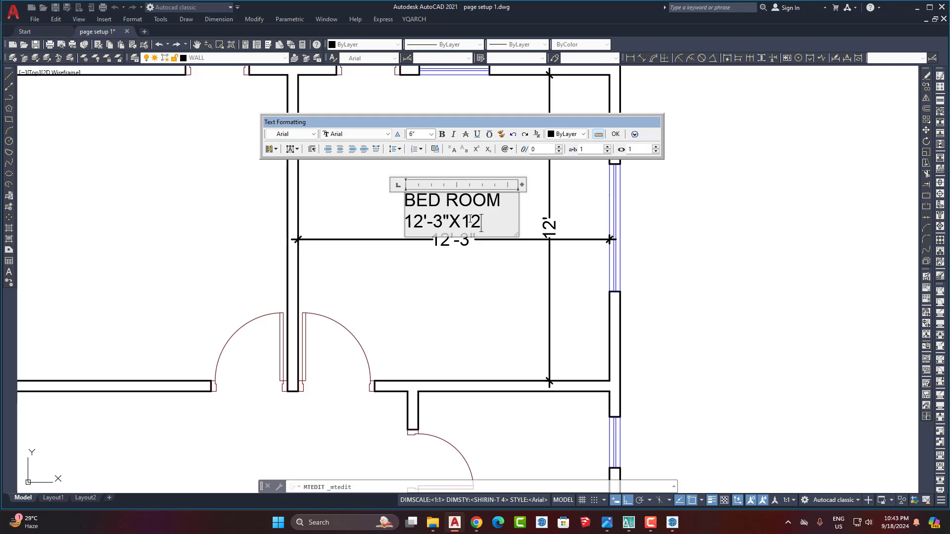
{"action": "type", "text": "-0\""}
{"action": "left_click", "coordinate": [485, 299]}
Move the bedroom's horizontal dimension straight down, clear of the label's size line.
{"action": "scroll", "coordinate": [495, 294], "scroll_direction": "up", "scroll_amount": 4}
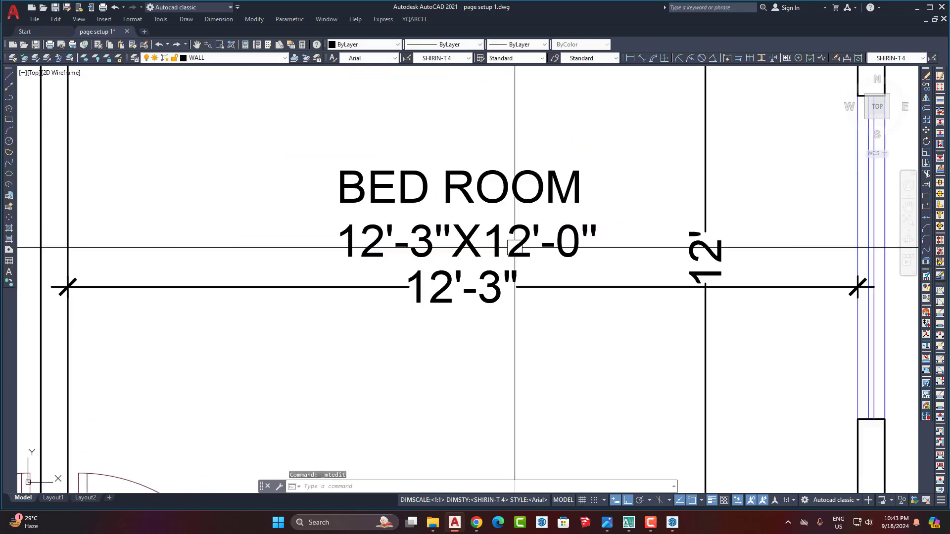
{"action": "left_click", "coordinate": [522, 288]}
{"action": "middle_click_drag", "start_coordinate": [519, 304], "coordinate": [496, 242]}
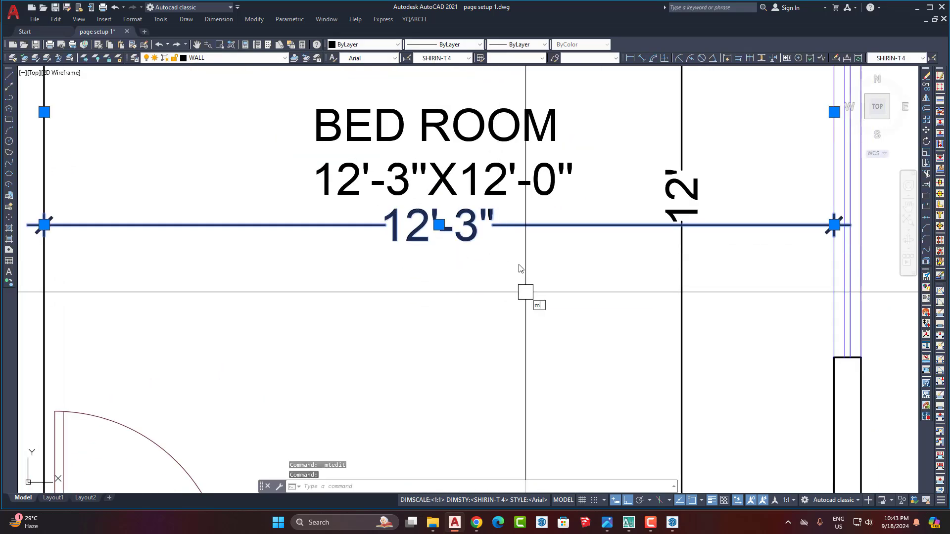
{"action": "left_click", "coordinate": [524, 297]}
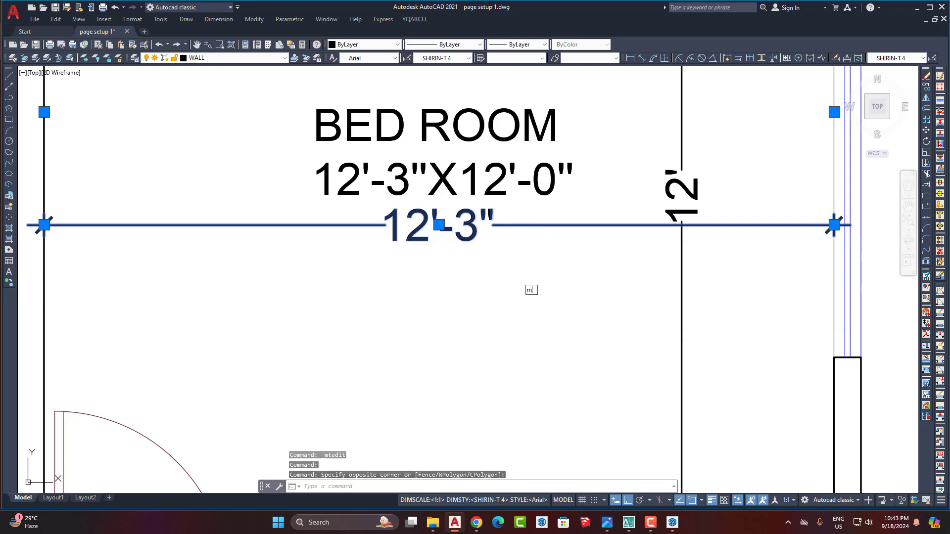
{"action": "key", "text": "Return"}
{"action": "left_click", "coordinate": [526, 254]}
{"action": "left_click", "coordinate": [526, 345]}
Move the bedroom's vertical dimension right, closer to the window wall.
{"action": "left_click", "coordinate": [697, 254]}
{"action": "left_click", "coordinate": [637, 275]}
{"action": "mouse_move", "coordinate": [619, 291]}
{"action": "middle_mouse_down"}
{"action": "mouse_move", "coordinate": [580, 301]}
{"action": "mouse_move", "coordinate": [566, 281]}
{"action": "middle_mouse_up"}
{"action": "type", "text": "m"}
{"action": "key", "text": "space"}
{"action": "left_click", "coordinate": [560, 273]}
{"action": "left_click", "coordinate": [607, 277]}
{"action": "scroll", "coordinate": [629, 263], "scroll_direction": "down", "scroll_amount": 6}
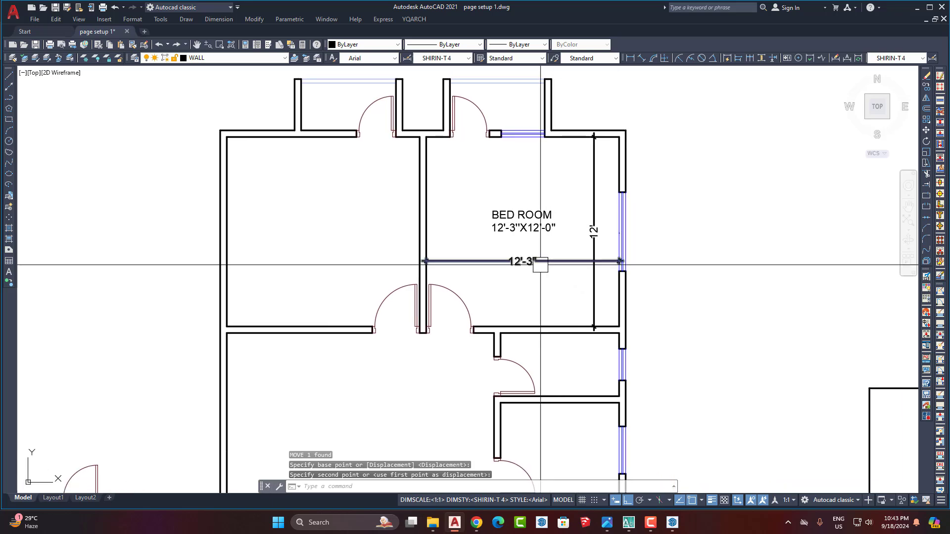
Erase the bedroom's horizontal and vertical dimensions, leaving only the room label.
{"action": "scroll", "coordinate": [540, 265], "scroll_direction": "up", "scroll_amount": 2}
{"action": "left_click", "coordinate": [560, 288]}
{"action": "left_click", "coordinate": [546, 251]}
{"action": "key", "text": "Delete"}
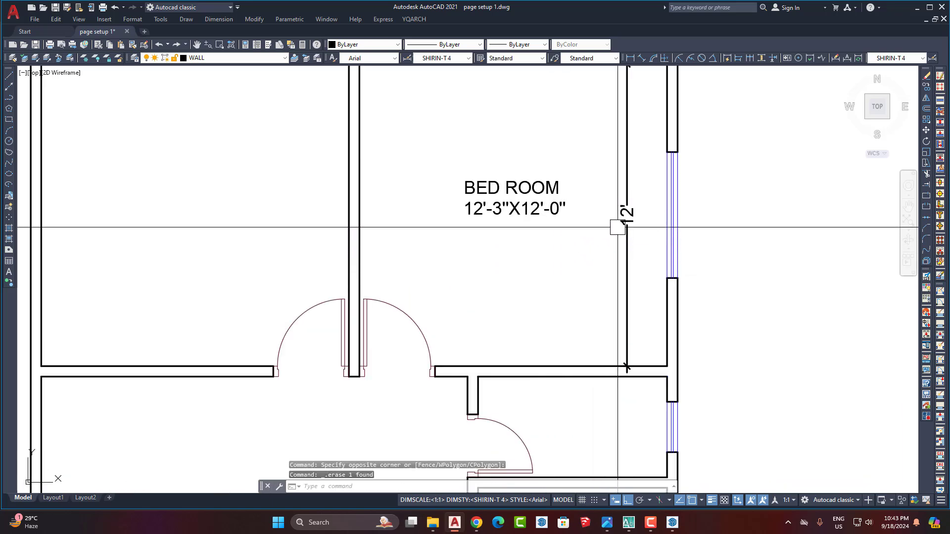
{"action": "left_click", "coordinate": [617, 227]}
{"action": "key", "text": "Delete"}
{"action": "scroll", "coordinate": [536, 277], "scroll_direction": "down", "scroll_amount": 2}
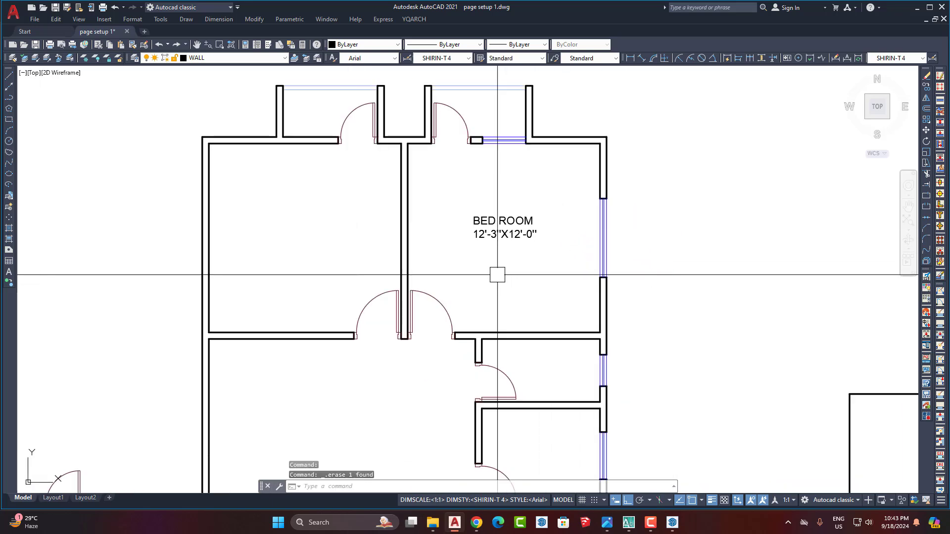
Add a vertical linear dimension between the right bedroom's top and bottom inner wall faces, placed near the window.
{"action": "scroll", "coordinate": [545, 144], "scroll_direction": "up", "scroll_amount": 2}
{"action": "left_click", "coordinate": [630, 58]}
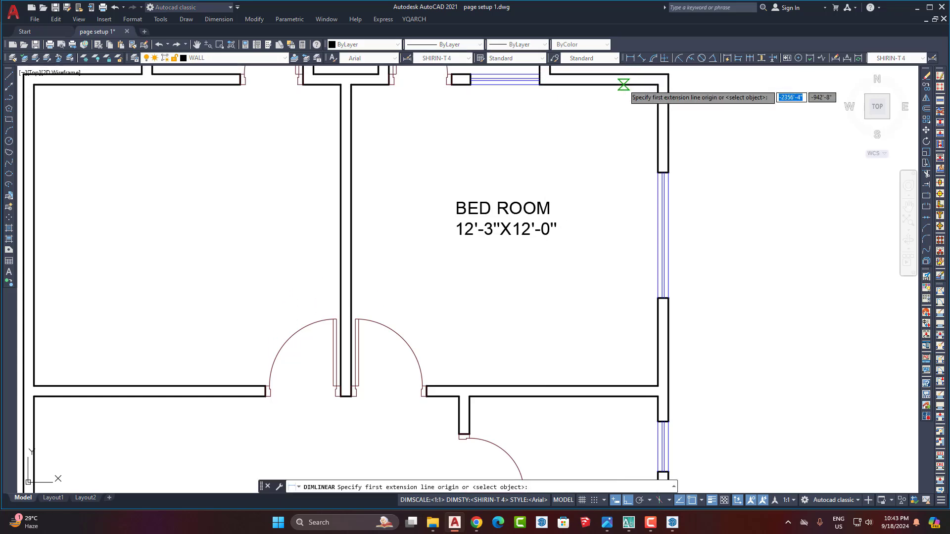
{"action": "left_click", "coordinate": [617, 84]}
{"action": "left_click", "coordinate": [617, 386]}
{"action": "left_click", "coordinate": [618, 383]}
Add a horizontal linear dimension between the right bedroom's inner side walls, placed below the label.
{"action": "key", "text": "Return"}
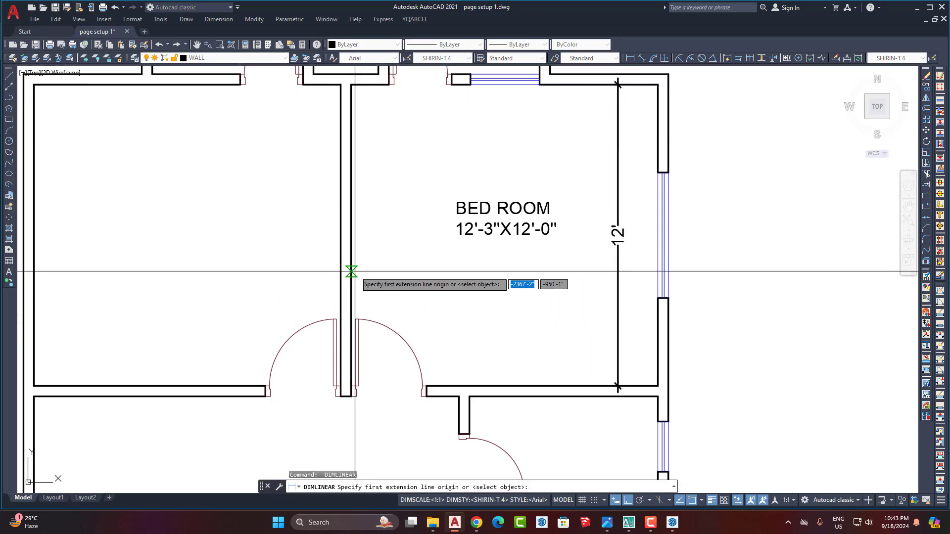
{"action": "left_click", "coordinate": [351, 274]}
{"action": "left_click", "coordinate": [653, 274]}
{"action": "left_click", "coordinate": [526, 275]}
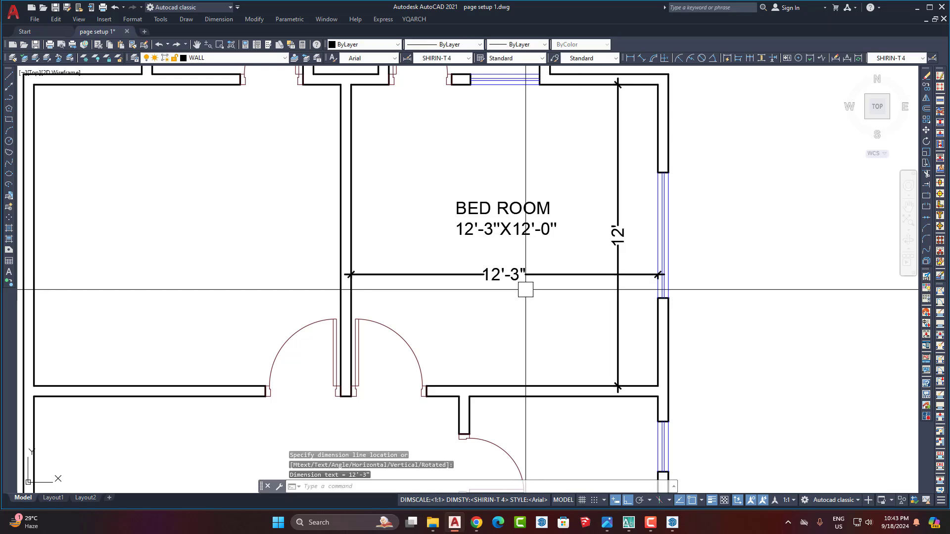
Erase the two dimensions in the right bedroom.
{"action": "left_click", "coordinate": [527, 278]}
{"action": "key", "text": "Delete"}
{"action": "left_click", "coordinate": [615, 225]}
{"action": "key", "text": "Delete"}
{"action": "scroll", "coordinate": [455, 208], "scroll_direction": "down", "scroll_amount": 2}
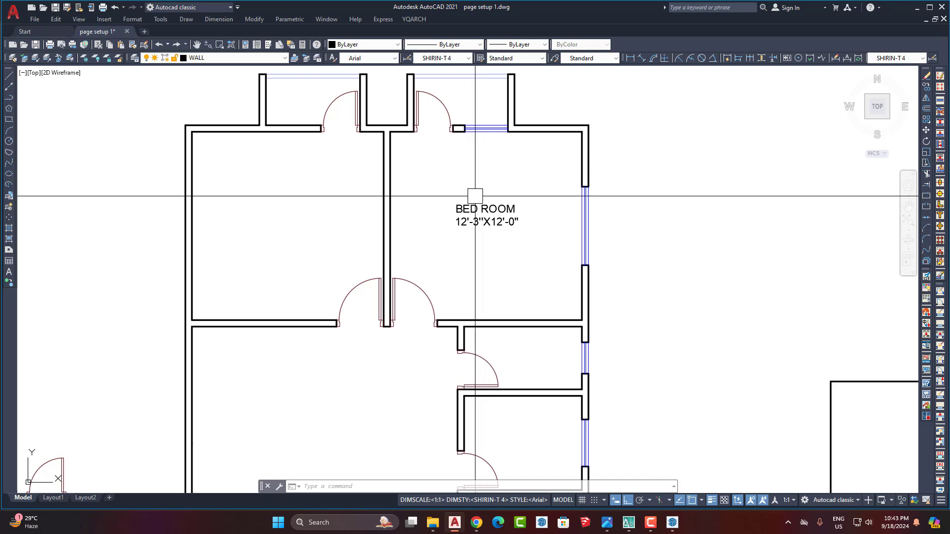
Copy the BED ROOM label with its size line horizontally into the middle of the left bedroom.
{"action": "scroll", "coordinate": [526, 196], "scroll_direction": "up", "scroll_amount": 2}
{"action": "scroll", "coordinate": [525, 253], "scroll_direction": "down", "scroll_amount": 2}
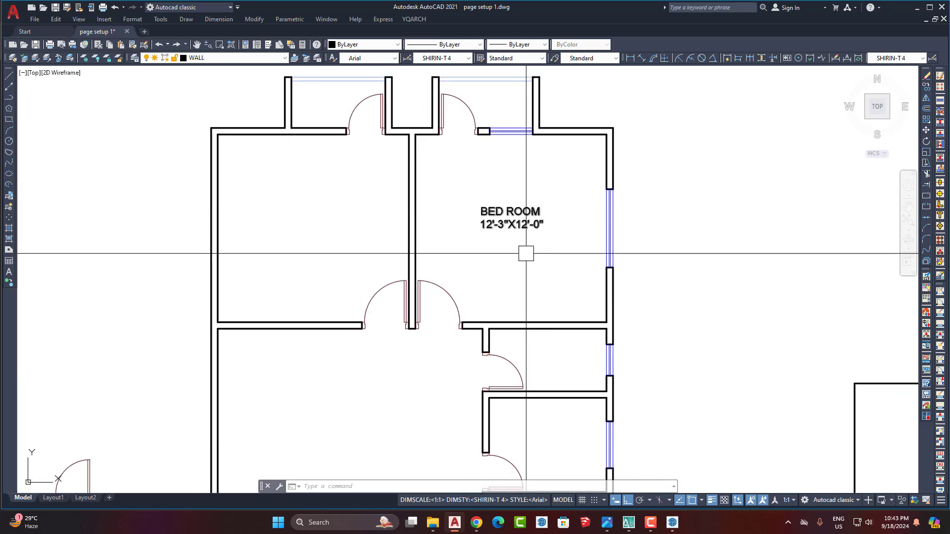
{"action": "middle_click_drag", "start_coordinate": [508, 261], "coordinate": [539, 255]}
{"action": "left_click", "coordinate": [541, 228]}
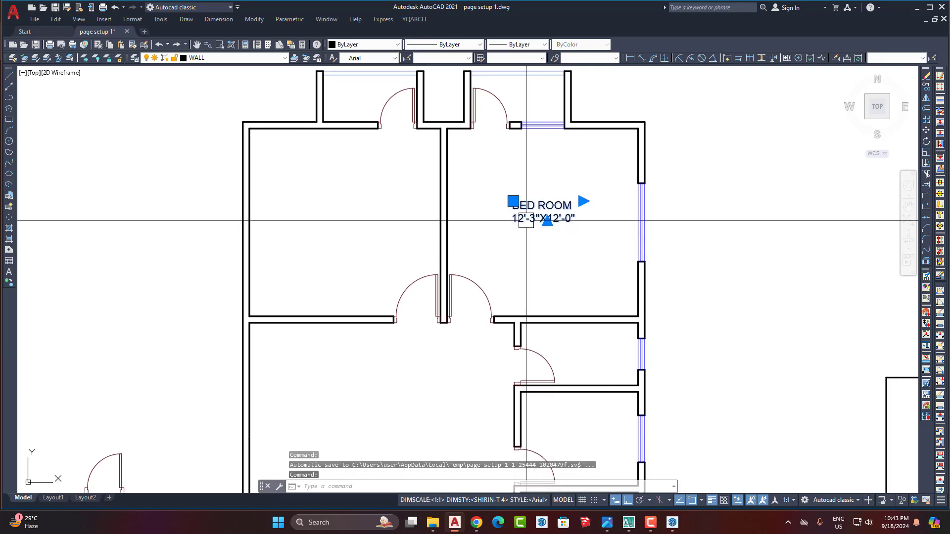
{"action": "type", "text": "co"}
{"action": "key", "text": "Return"}
{"action": "left_click", "coordinate": [569, 251]}
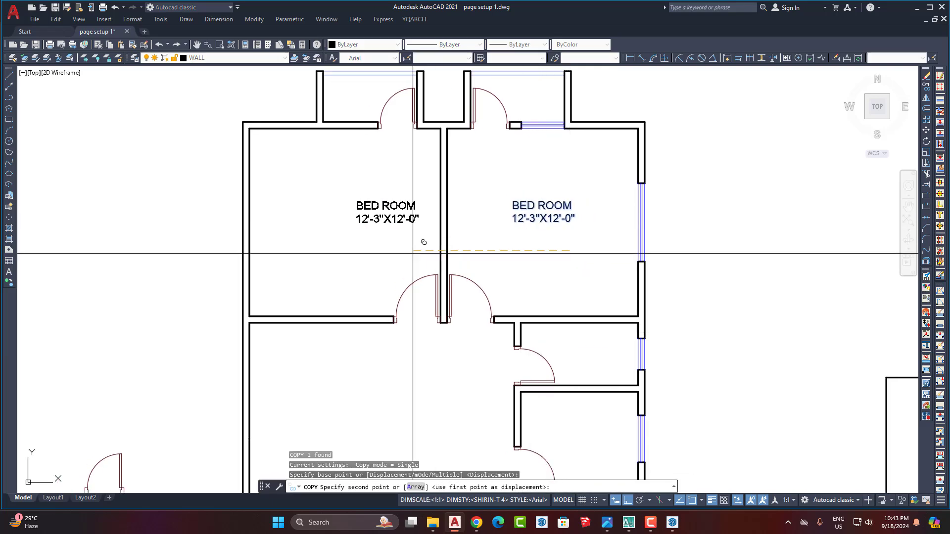
{"action": "left_click", "coordinate": [367, 258]}
{"action": "mouse_move", "coordinate": [367, 257]}
{"action": "middle_mouse_down"}
{"action": "mouse_move", "coordinate": [441, 267]}
{"action": "mouse_move", "coordinate": [446, 257]}
{"action": "middle_mouse_up"}
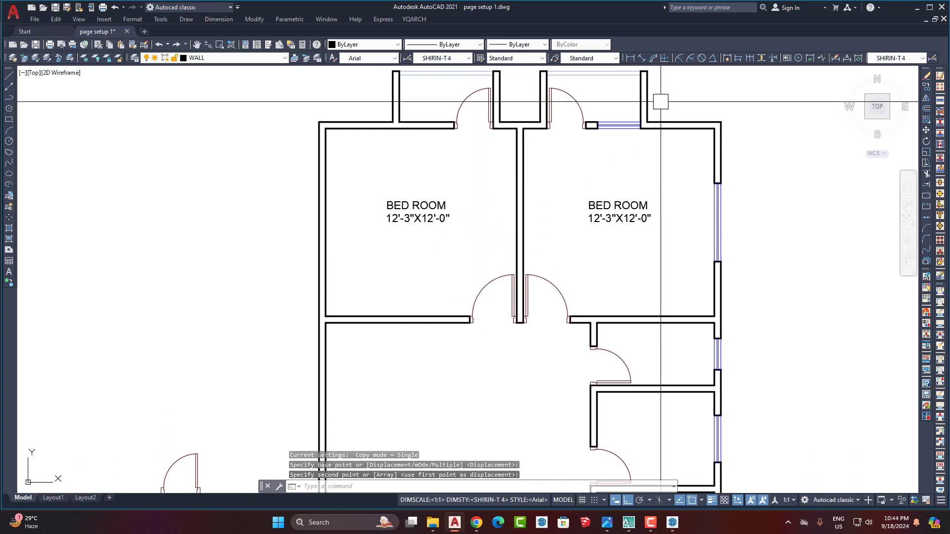
Add a horizontal linear dimension between the right bedroom's side walls, placed above the label.
{"action": "scroll", "coordinate": [610, 227], "scroll_direction": "up", "scroll_amount": 1}
{"action": "mouse_move", "coordinate": [577, 237]}
{"action": "middle_mouse_down"}
{"action": "mouse_move", "coordinate": [521, 240]}
{"action": "mouse_move", "coordinate": [509, 262]}
{"action": "middle_mouse_up"}
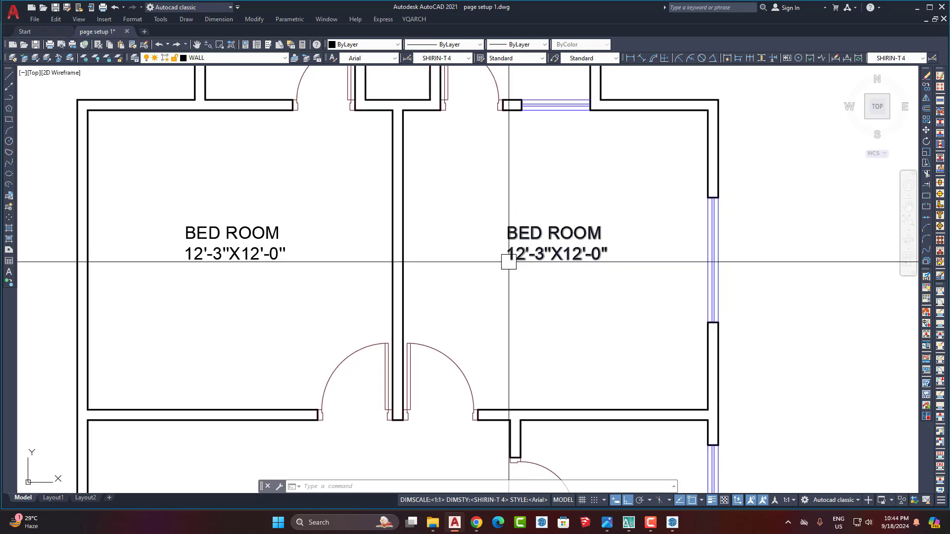
{"action": "left_click", "coordinate": [630, 58]}
{"action": "left_click", "coordinate": [402, 188]}
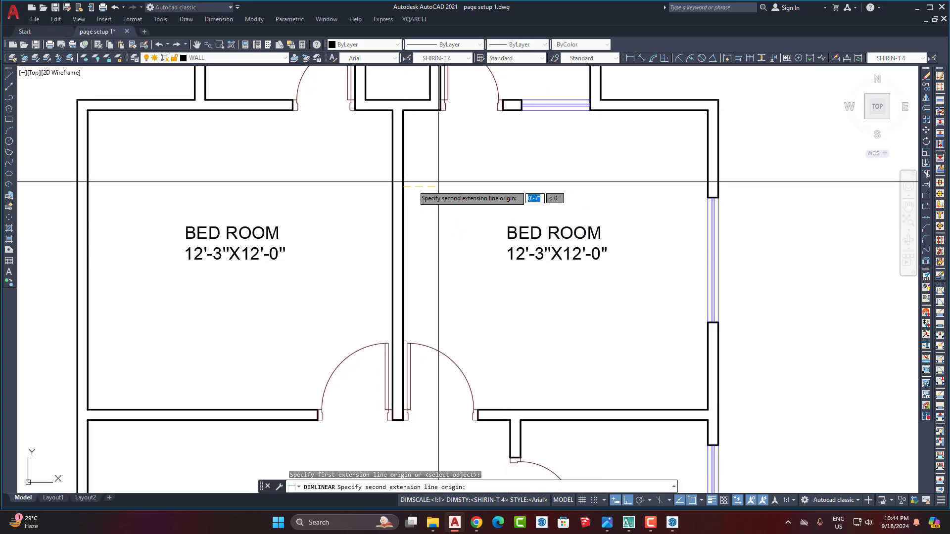
{"action": "left_click", "coordinate": [708, 188]}
{"action": "left_click", "coordinate": [665, 188]}
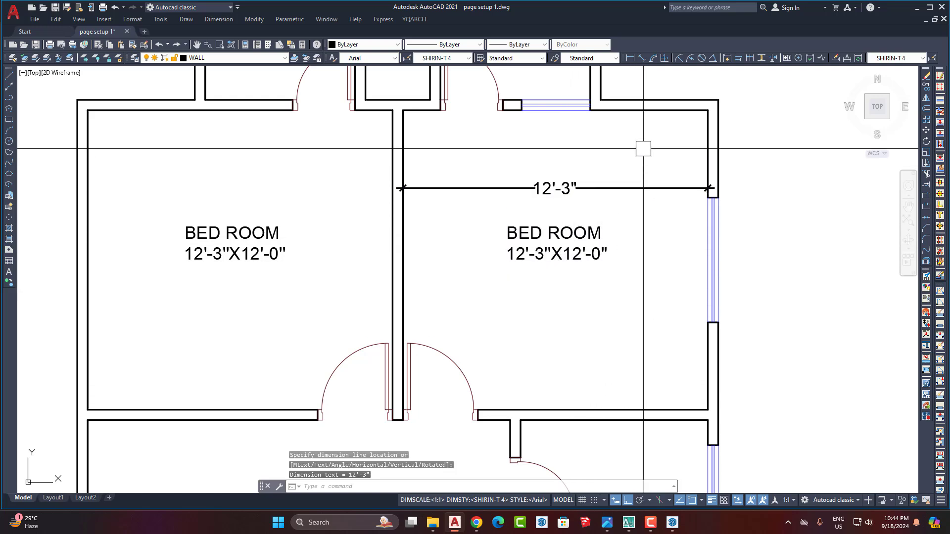
Add a vertical linear dimension between the right bedroom's top and bottom walls, placed right of the label.
{"action": "key", "text": "Return"}
{"action": "left_click", "coordinate": [649, 110]}
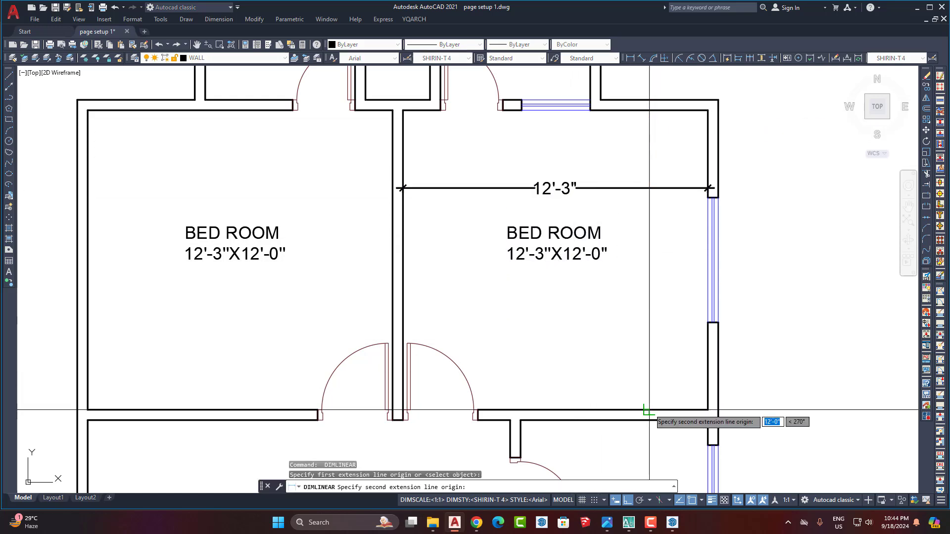
{"action": "left_click", "coordinate": [646, 410]}
{"action": "left_click", "coordinate": [646, 389]}
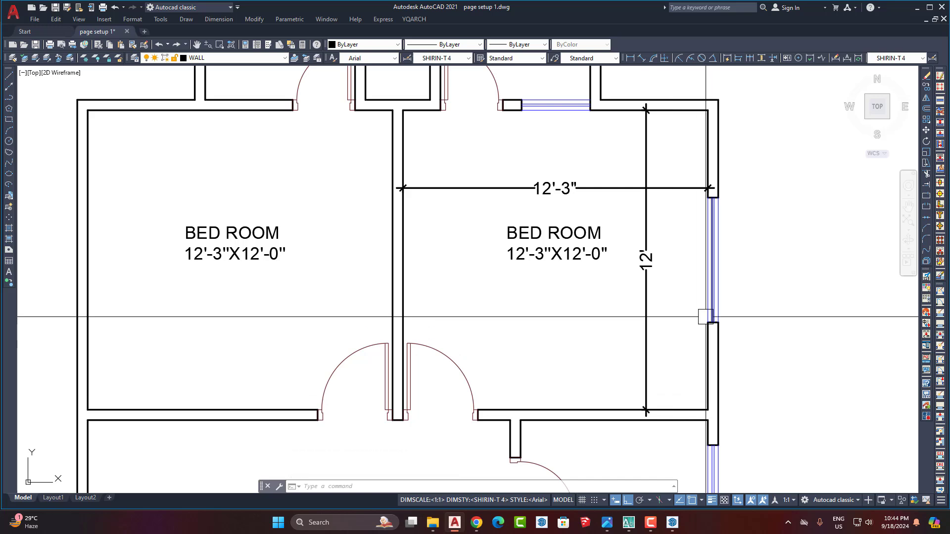
Erase both dimensions around the right bedroom's label.
{"action": "left_click", "coordinate": [646, 262]}
{"action": "left_click", "coordinate": [616, 186]}
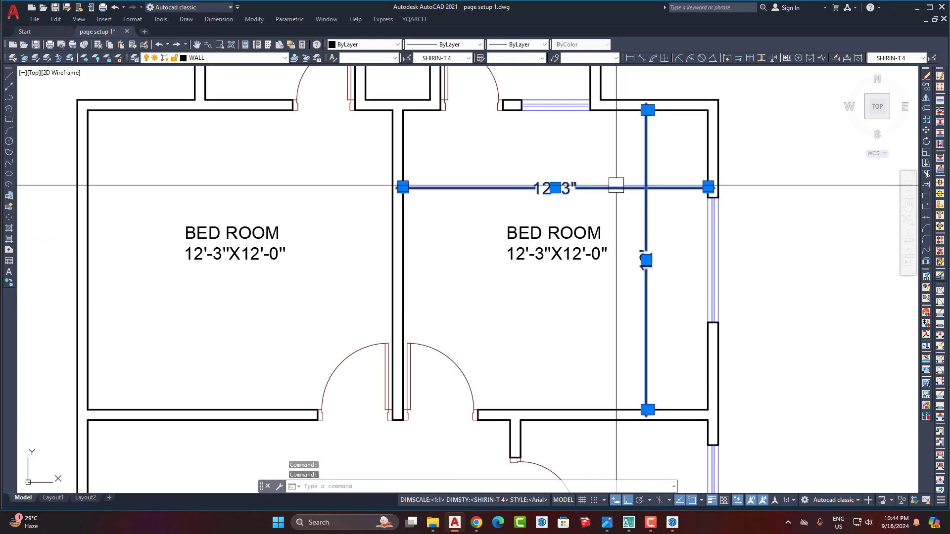
{"action": "key", "text": "Delete"}
Add a horizontal linear dimension between the left bedroom's side walls, placed below its label.
{"action": "mouse_move", "coordinate": [403, 276]}
{"action": "middle_mouse_down"}
{"action": "mouse_move", "coordinate": [441, 212]}
{"action": "mouse_move", "coordinate": [614, 109]}
{"action": "middle_mouse_up"}
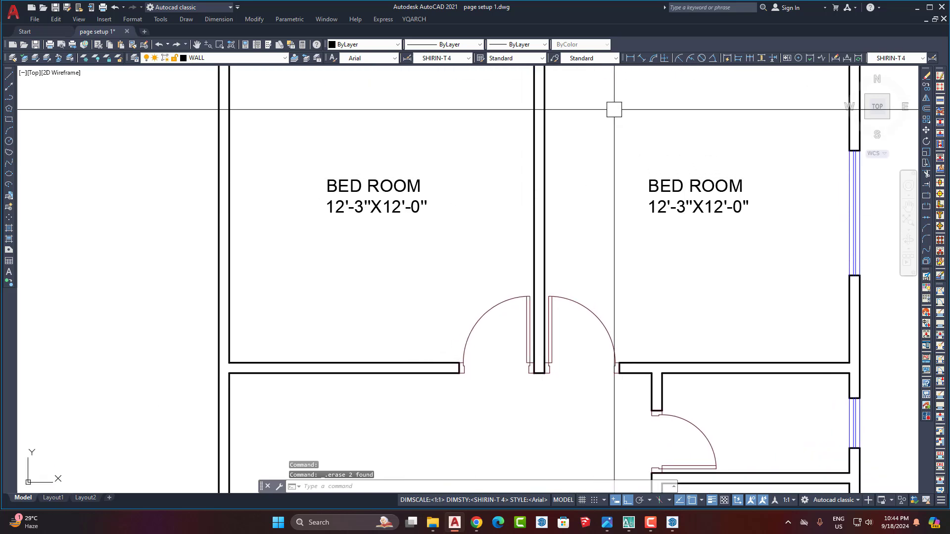
{"action": "left_click", "coordinate": [630, 57]}
{"action": "left_click", "coordinate": [231, 265]}
{"action": "key", "text": "Escape"}
{"action": "key", "text": "Return"}
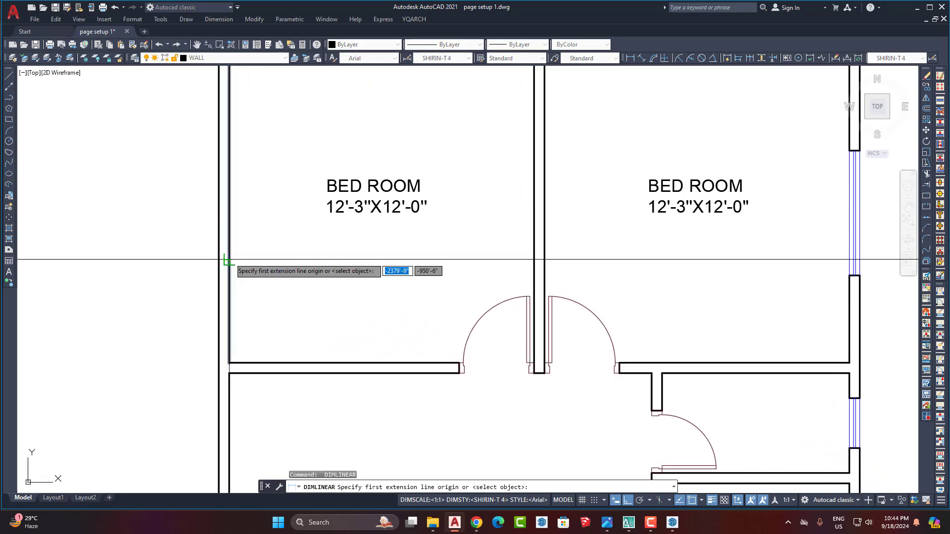
{"action": "left_click", "coordinate": [534, 258]}
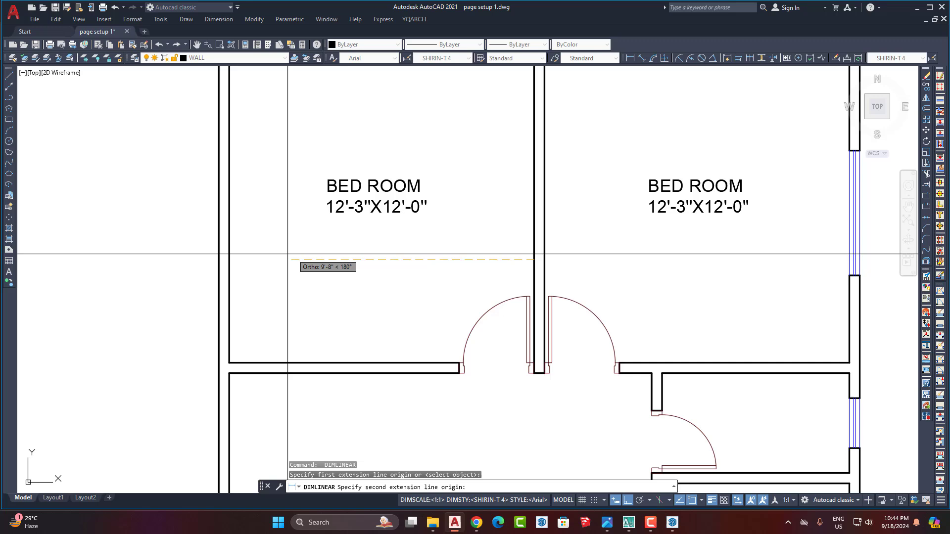
{"action": "left_click", "coordinate": [228, 259]}
{"action": "left_click", "coordinate": [248, 247]}
Add a vertical linear dimension between the left bedroom's top and bottom walls, placed just right of its label.
{"action": "middle_click_drag", "start_coordinate": [436, 104], "coordinate": [446, 158]}
{"action": "key", "text": "Return"}
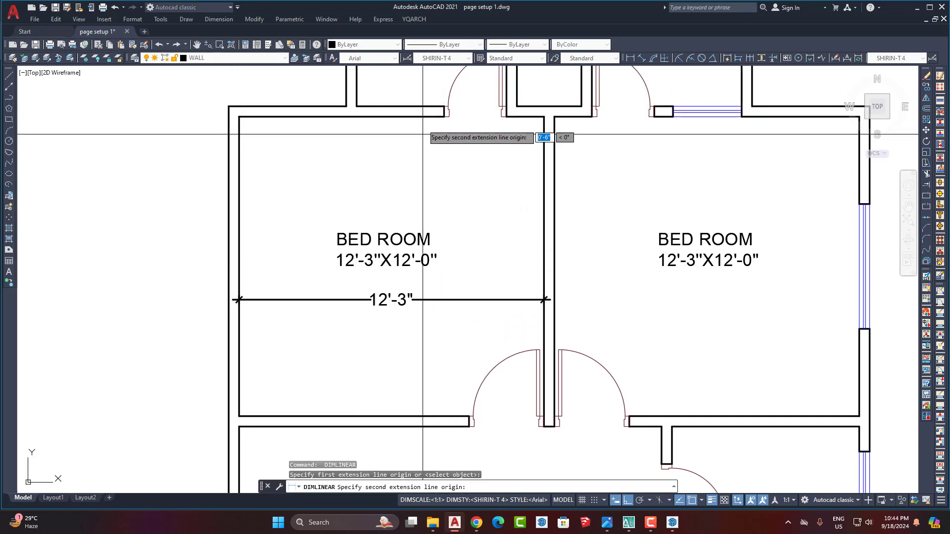
{"action": "left_click", "coordinate": [445, 117]}
{"action": "left_click", "coordinate": [444, 416]}
{"action": "left_click", "coordinate": [445, 385]}
Erase the left bedroom's two dimensions and its copied BED ROOM label.
{"action": "left_click", "coordinate": [469, 331]}
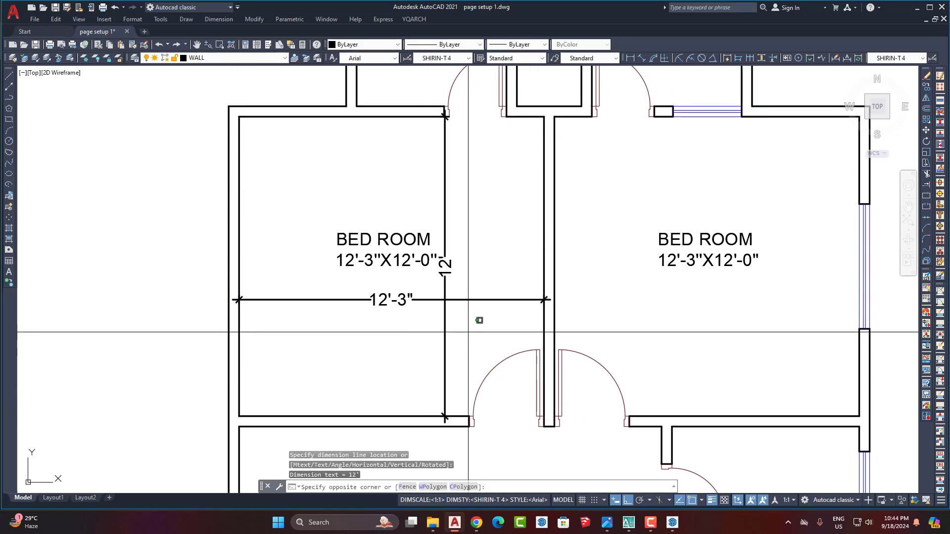
{"action": "left_click", "coordinate": [426, 295]}
{"action": "key", "text": "Delete"}
{"action": "left_click", "coordinate": [376, 246]}
{"action": "key", "text": "Delete"}
Copy the right bedroom's BED ROOM 12'-3"X12'-0" label horizontally 14'-0" into the middle of the left bedroom.
{"action": "scroll", "coordinate": [428, 237], "scroll_direction": "down", "scroll_amount": 2}
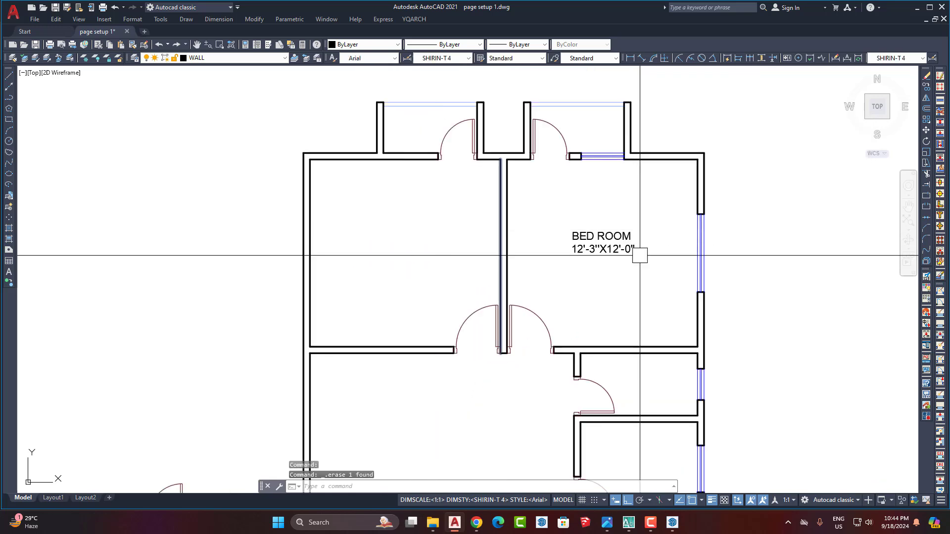
{"action": "middle_click_drag", "start_coordinate": [640, 253], "coordinate": [607, 220]}
{"action": "left_click", "coordinate": [559, 216]}
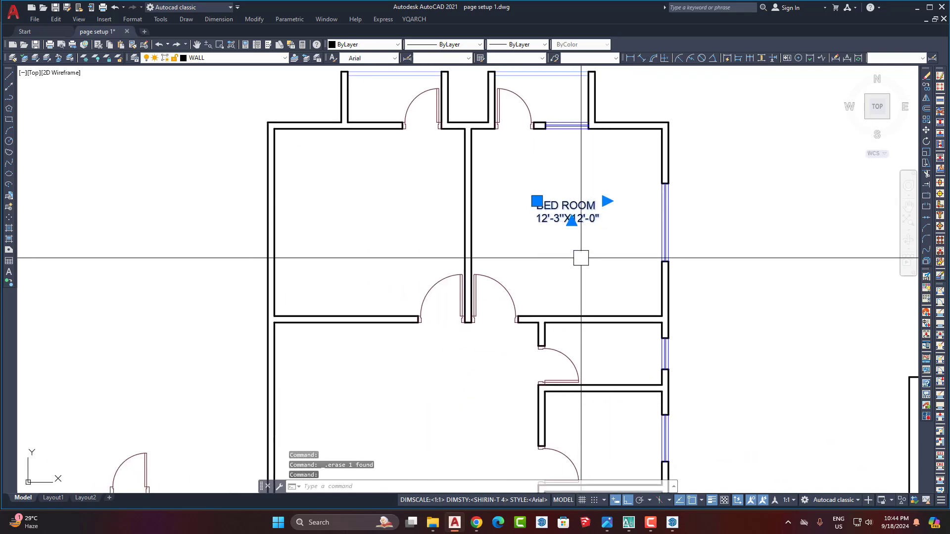
{"action": "left_click", "coordinate": [572, 220]}
{"action": "type", "text": "c"}
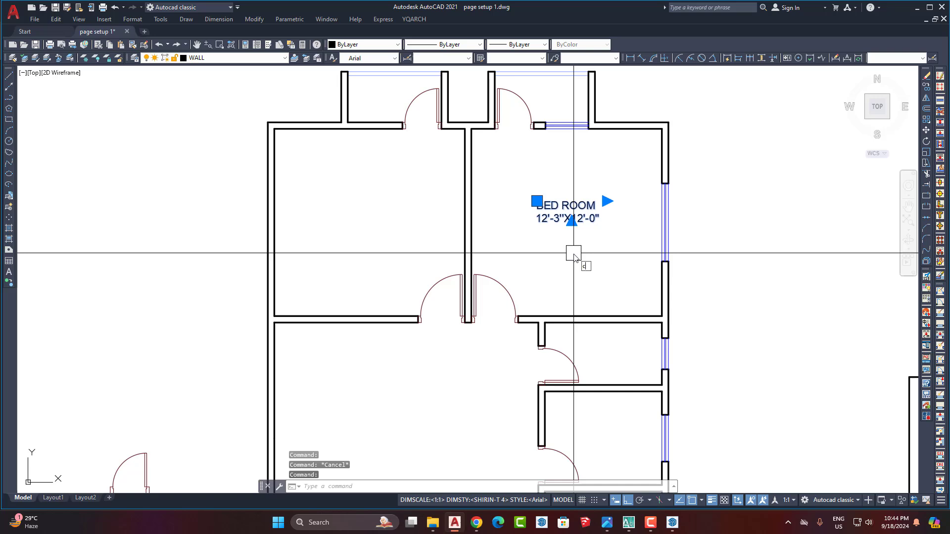
{"action": "type", "text": "o"}
{"action": "key", "text": "Return"}
{"action": "left_click", "coordinate": [572, 248]}
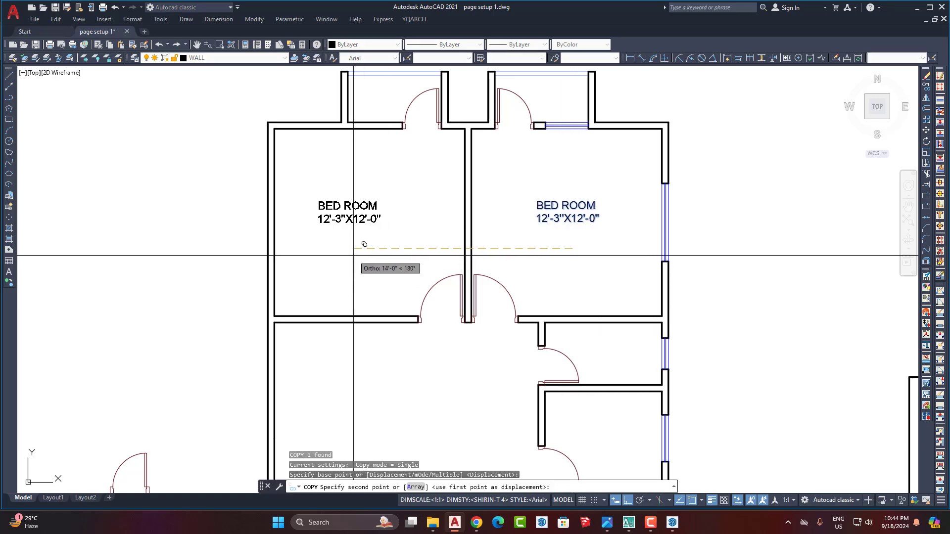
{"action": "left_click", "coordinate": [383, 256]}
Copy the left bedroom's label straight down into the large room below the two bedrooms.
{"action": "scroll", "coordinate": [470, 198], "scroll_direction": "down", "scroll_amount": 4}
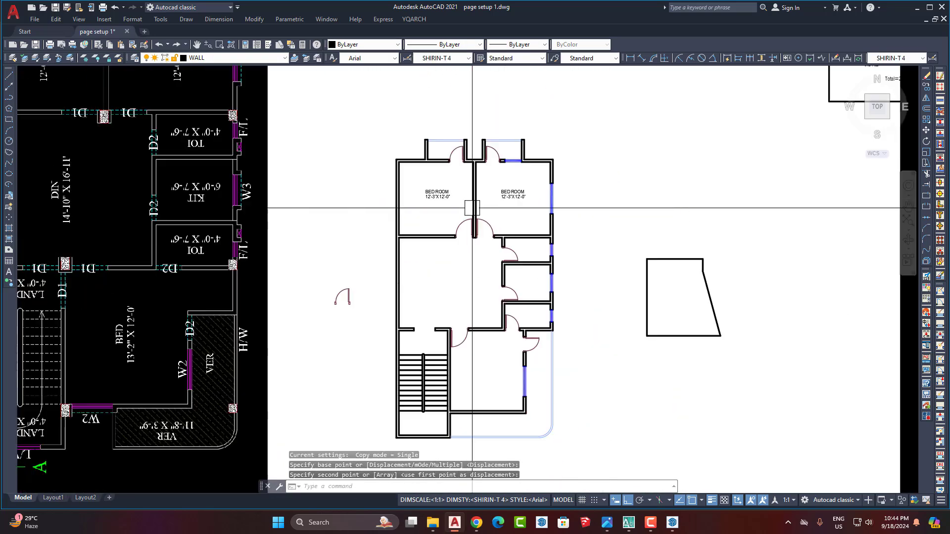
{"action": "scroll", "coordinate": [472, 208], "scroll_direction": "up", "scroll_amount": 3}
{"action": "left_click", "coordinate": [442, 191]}
{"action": "type", "text": "c"}
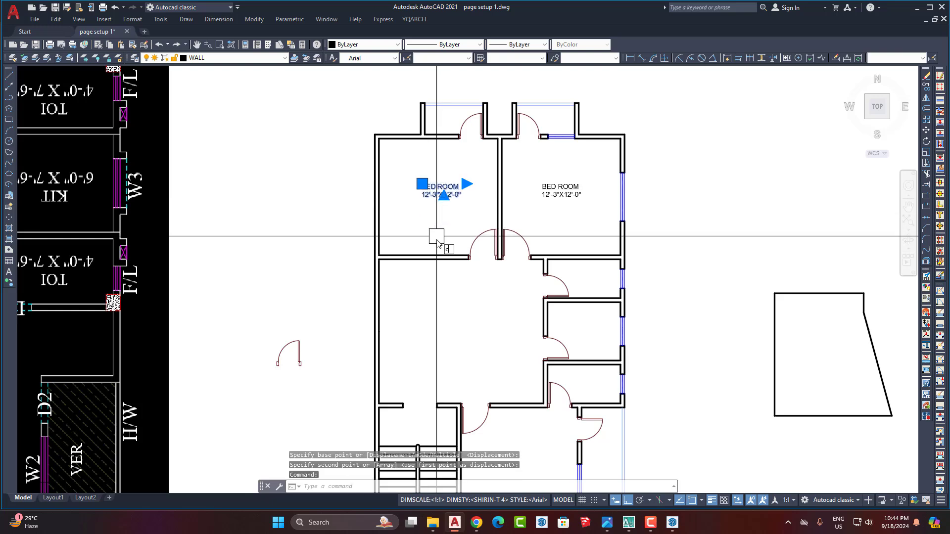
{"action": "type", "text": "o"}
{"action": "key", "text": "Return"}
{"action": "left_click", "coordinate": [476, 200]}
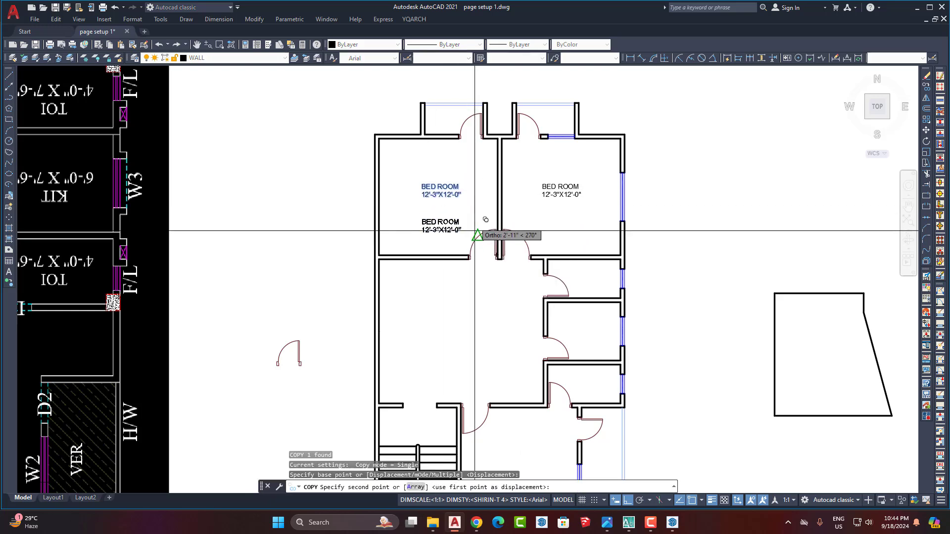
{"action": "left_click", "coordinate": [475, 330]}
Move the copied BED ROOM label slightly to centre it better in the large room.
{"action": "scroll", "coordinate": [475, 330], "scroll_direction": "up", "scroll_amount": 5}
{"action": "left_click", "coordinate": [461, 310]}
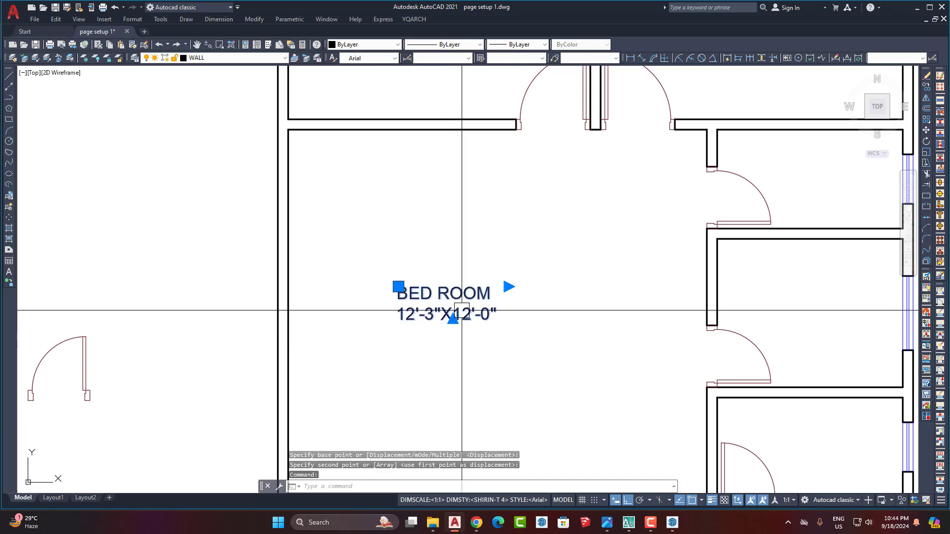
{"action": "scroll", "coordinate": [462, 310], "scroll_direction": "down", "scroll_amount": 4}
{"action": "key", "text": "Return"}
{"action": "scroll", "coordinate": [424, 286], "scroll_direction": "up", "scroll_amount": 4}
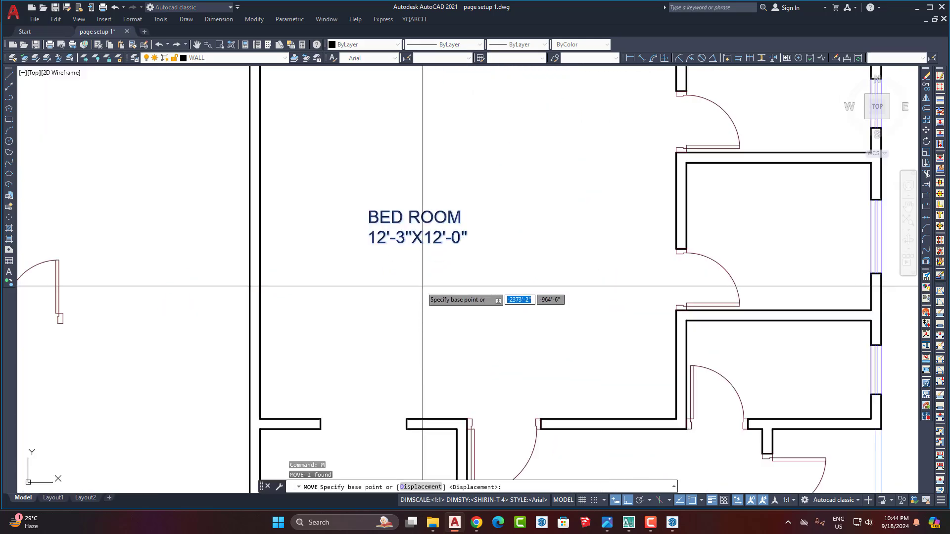
{"action": "left_click", "coordinate": [422, 277]}
{"action": "scroll", "coordinate": [470, 267], "scroll_direction": "down", "scroll_amount": 2}
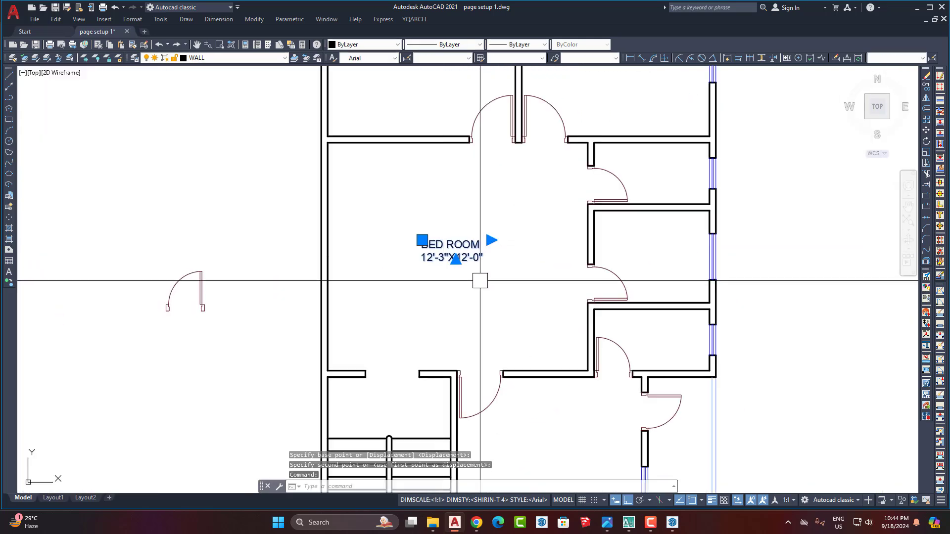
{"action": "left_click", "coordinate": [479, 303]}
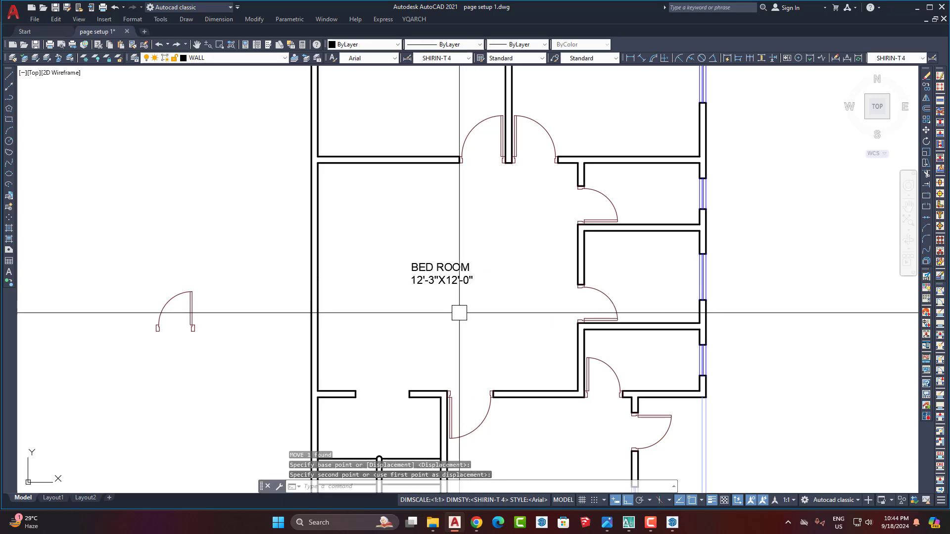
Edit the large room's label, replacing the word BED with drawing/dinning.
{"action": "scroll", "coordinate": [458, 275], "scroll_direction": "up", "scroll_amount": 2}
{"action": "double_click", "coordinate": [446, 261]}
{"action": "left_click", "coordinate": [571, 239]}
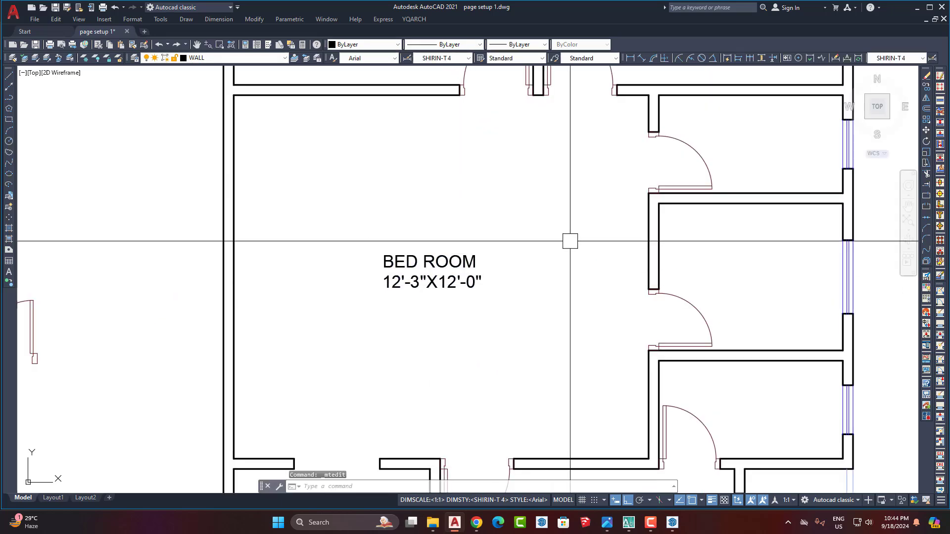
{"action": "scroll", "coordinate": [579, 239], "scroll_direction": "down", "scroll_amount": 3}
{"action": "scroll", "coordinate": [436, 349], "scroll_direction": "down", "scroll_amount": 1}
{"action": "scroll", "coordinate": [290, 252], "scroll_direction": "up", "scroll_amount": 3}
{"action": "scroll", "coordinate": [426, 222], "scroll_direction": "down", "scroll_amount": 3}
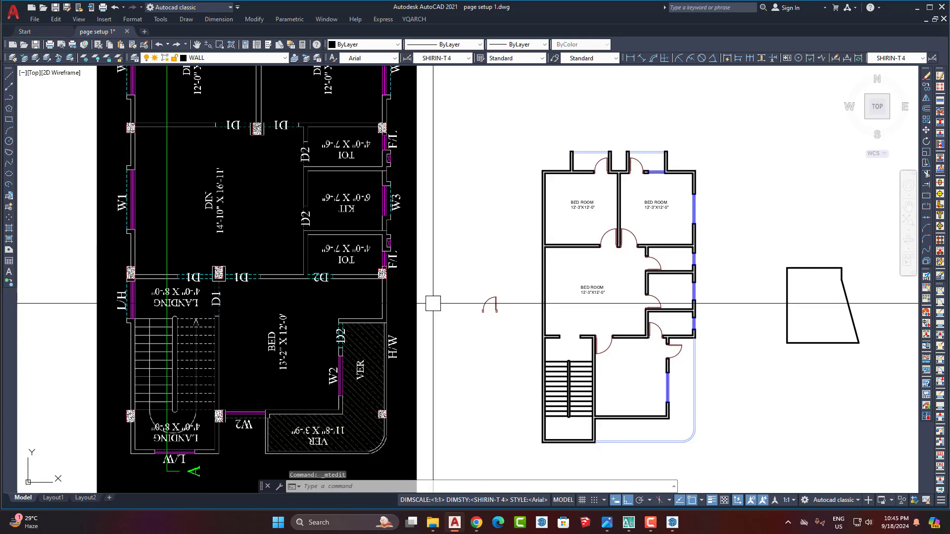
{"action": "scroll", "coordinate": [445, 238], "scroll_direction": "up", "scroll_amount": 5}
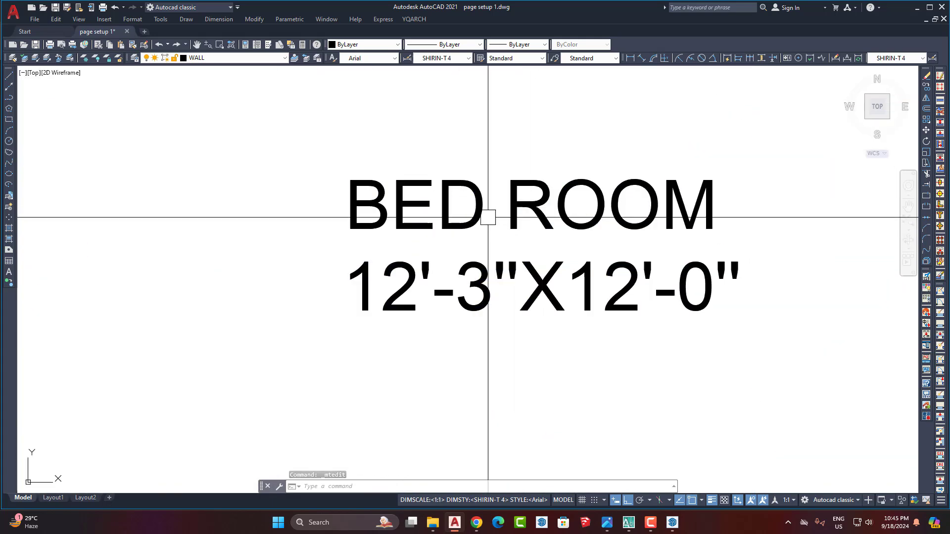
{"action": "scroll", "coordinate": [484, 220], "scroll_direction": "down", "scroll_amount": 6}
{"action": "scroll", "coordinate": [484, 227], "scroll_direction": "up", "scroll_amount": 3}
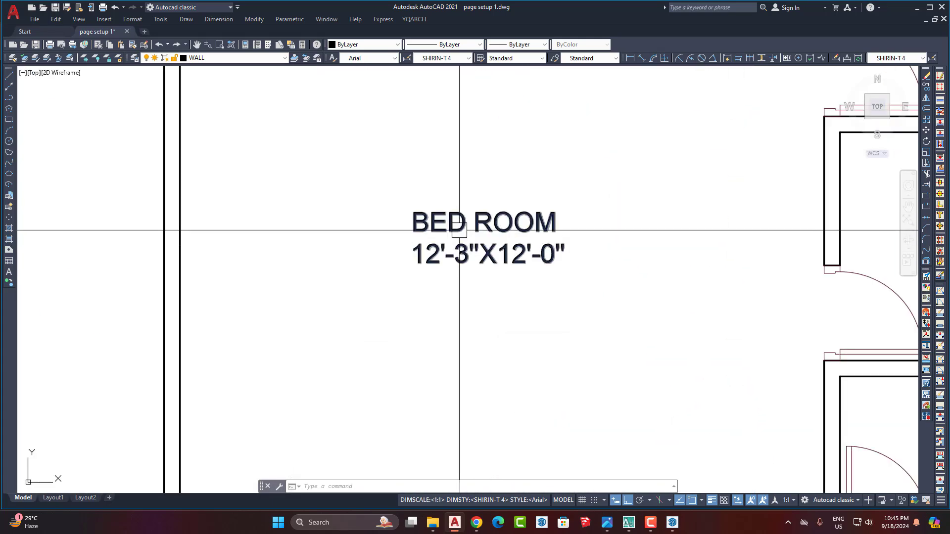
{"action": "double_click", "coordinate": [470, 234]}
{"action": "left_click", "coordinate": [481, 272]}
{"action": "double_click", "coordinate": [467, 225]}
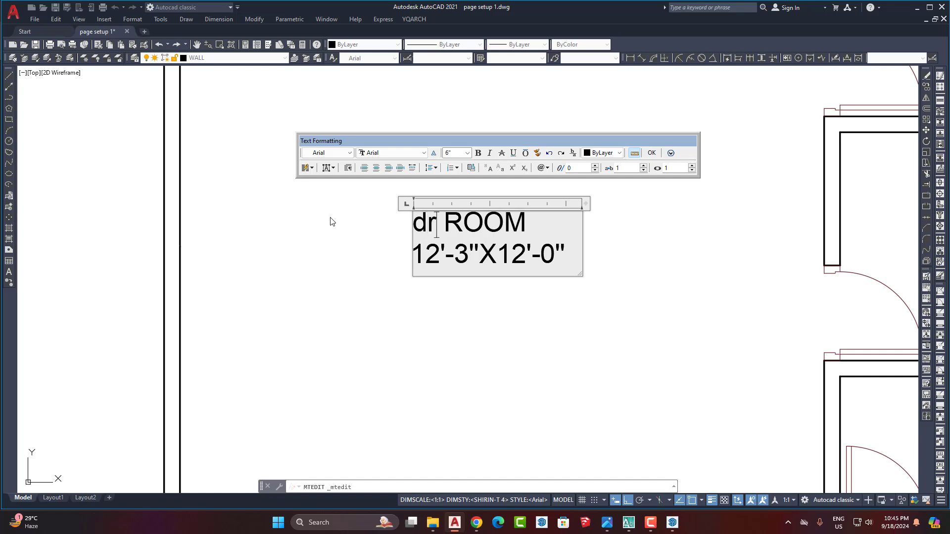
{"action": "type", "text": "drawing/dinning"}
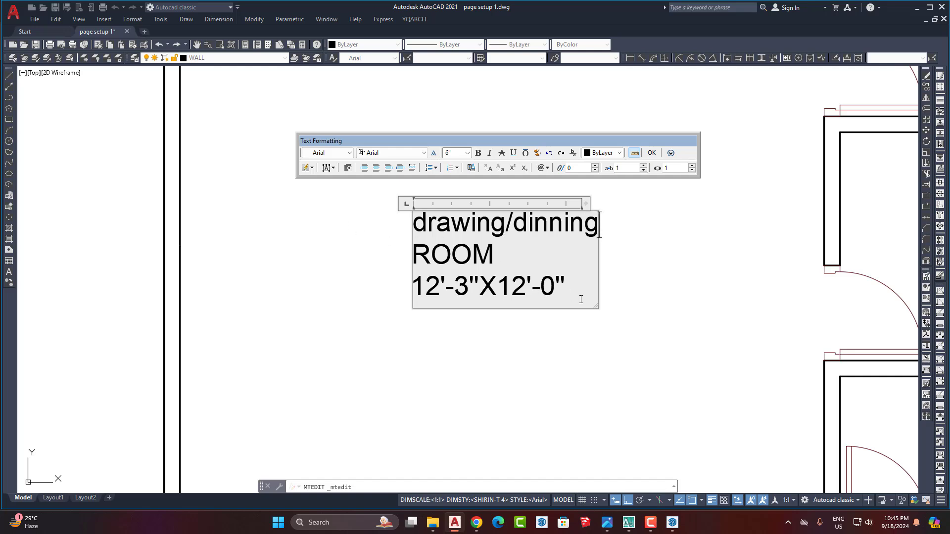
Convert the large room's entire label to uppercase and finish the text edit.
{"action": "key", "text": "ctrl+a"}
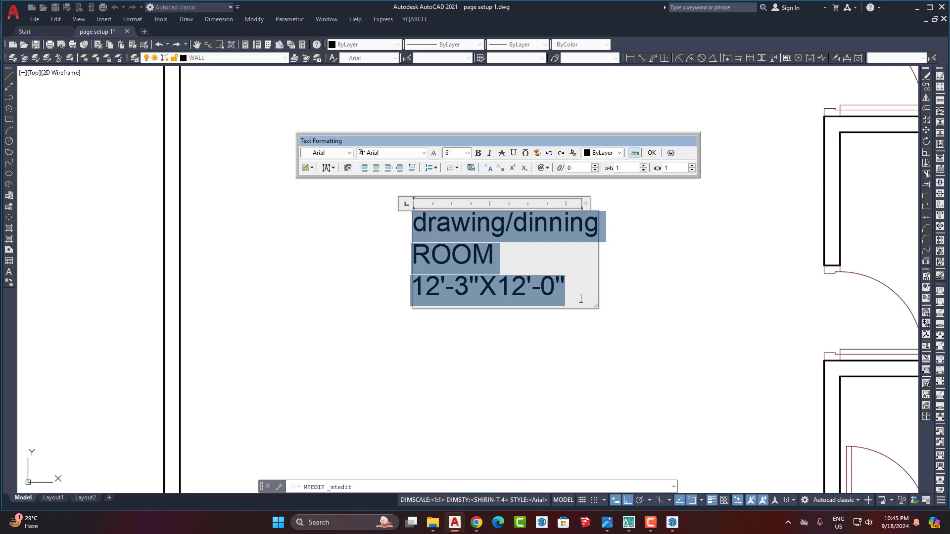
{"action": "left_click", "coordinate": [490, 170]}
{"action": "left_click", "coordinate": [619, 323]}
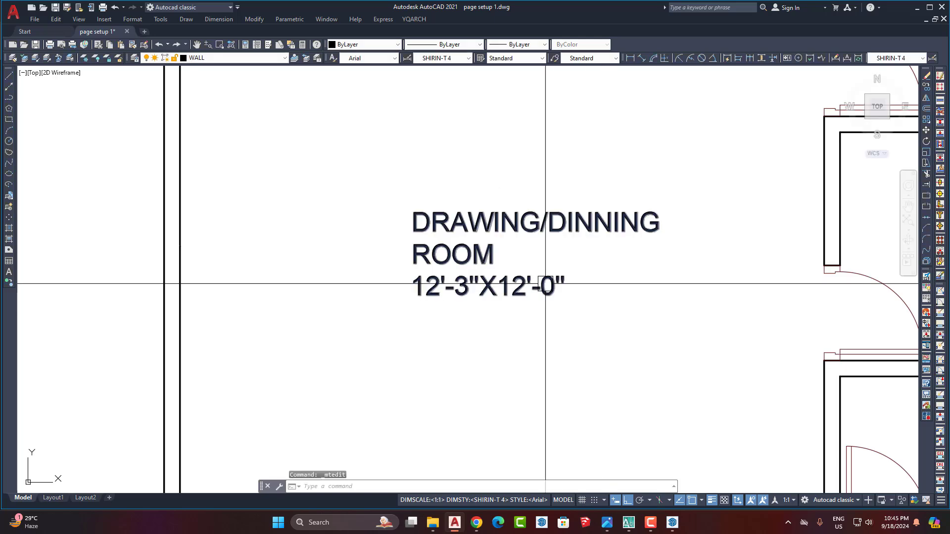
Widen the DRAWING/DINNING ROOM label's text frame so the name fits on one line, and centre-align both lines.
{"action": "scroll", "coordinate": [455, 314], "scroll_direction": "down", "scroll_amount": 4}
{"action": "scroll", "coordinate": [471, 143], "scroll_direction": "up", "scroll_amount": 4}
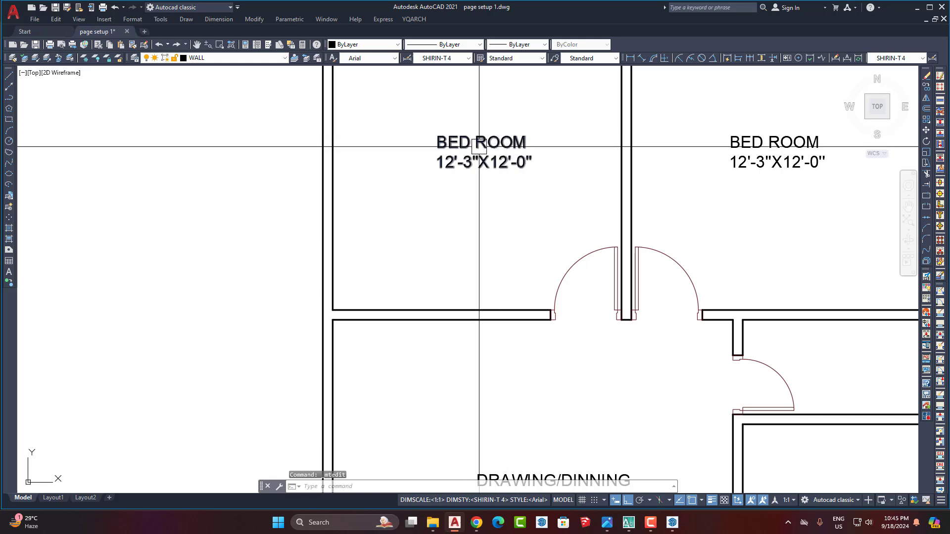
{"action": "scroll", "coordinate": [479, 146], "scroll_direction": "down", "scroll_amount": 4}
{"action": "scroll", "coordinate": [490, 293], "scroll_direction": "up", "scroll_amount": 5}
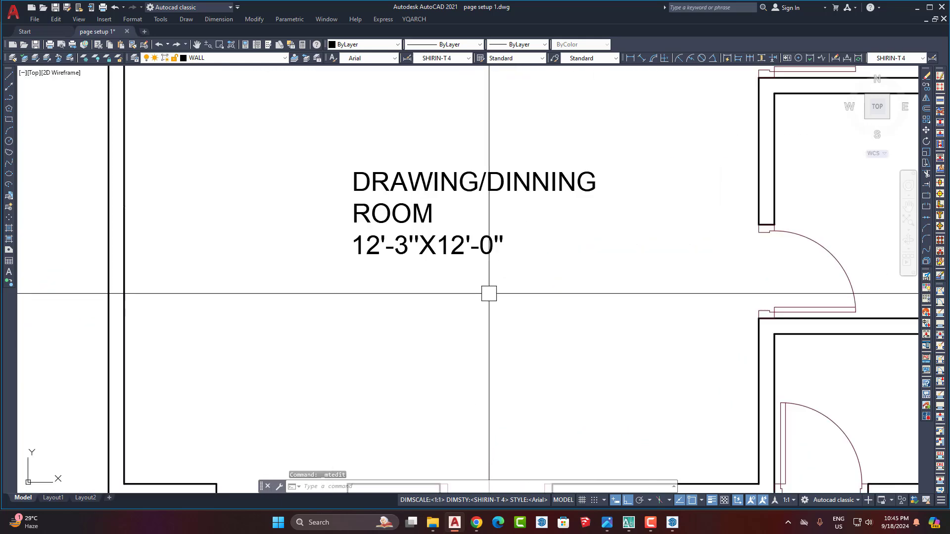
{"action": "left_click", "coordinate": [437, 247]}
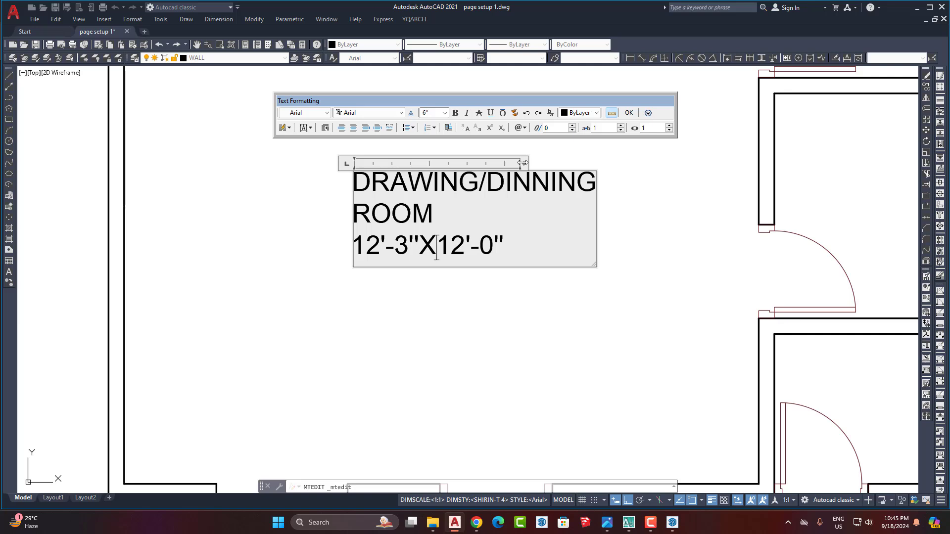
{"action": "left_click_drag", "start_coordinate": [589, 166], "coordinate": [716, 161]}
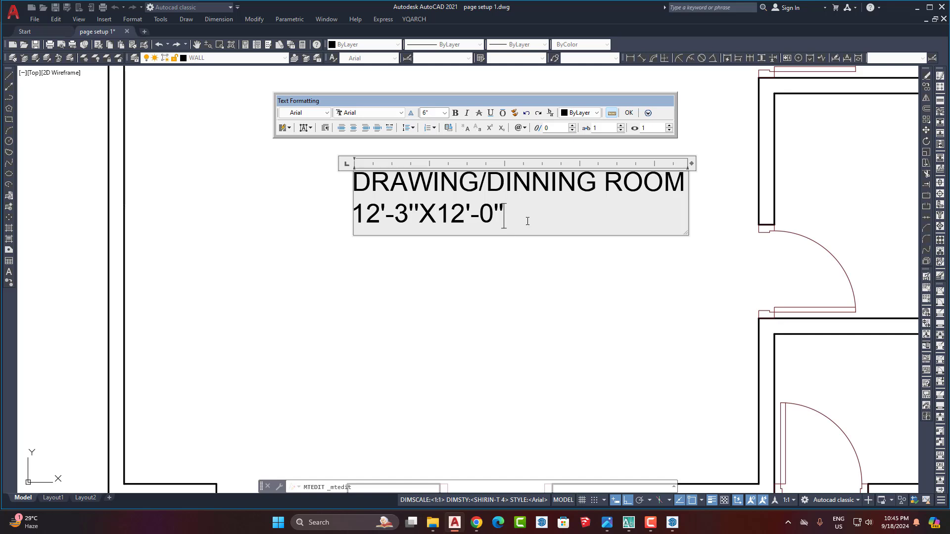
{"action": "key", "text": "ctrl+a"}
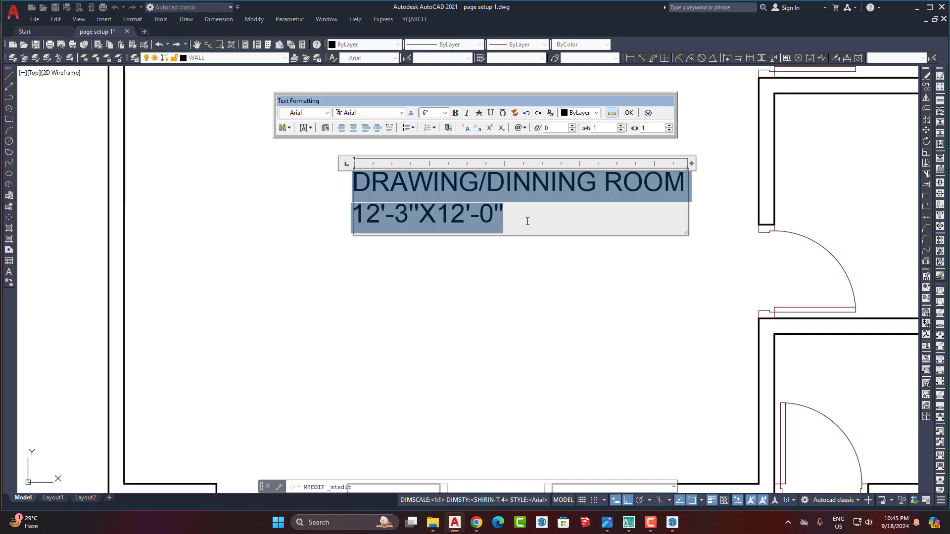
{"action": "left_click", "coordinate": [353, 129]}
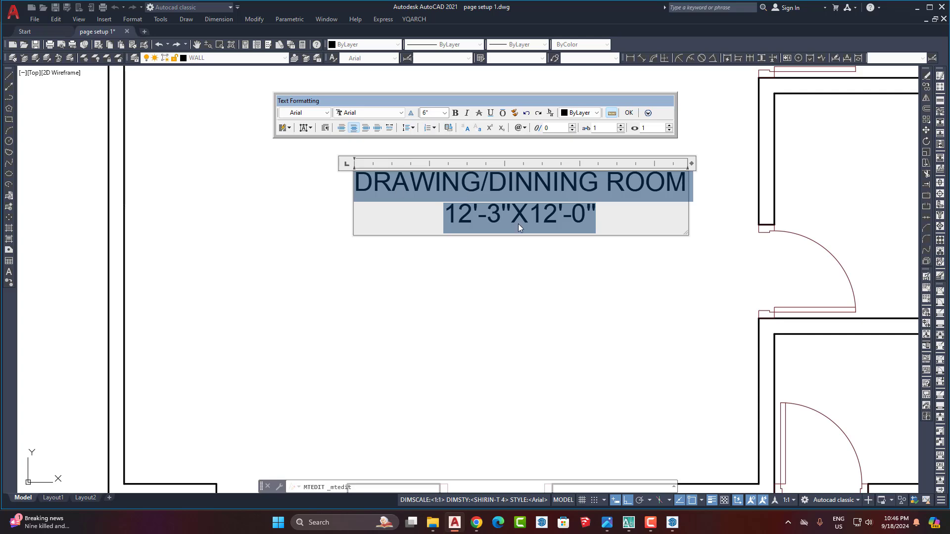
{"action": "left_click", "coordinate": [551, 250]}
Move the DRAWING/DINNING ROOM label horizontally to the left so it sits centrally in the room.
{"action": "scroll", "coordinate": [499, 248], "scroll_direction": "down", "scroll_amount": 2}
{"action": "scroll", "coordinate": [509, 270], "scroll_direction": "down", "scroll_amount": 4}
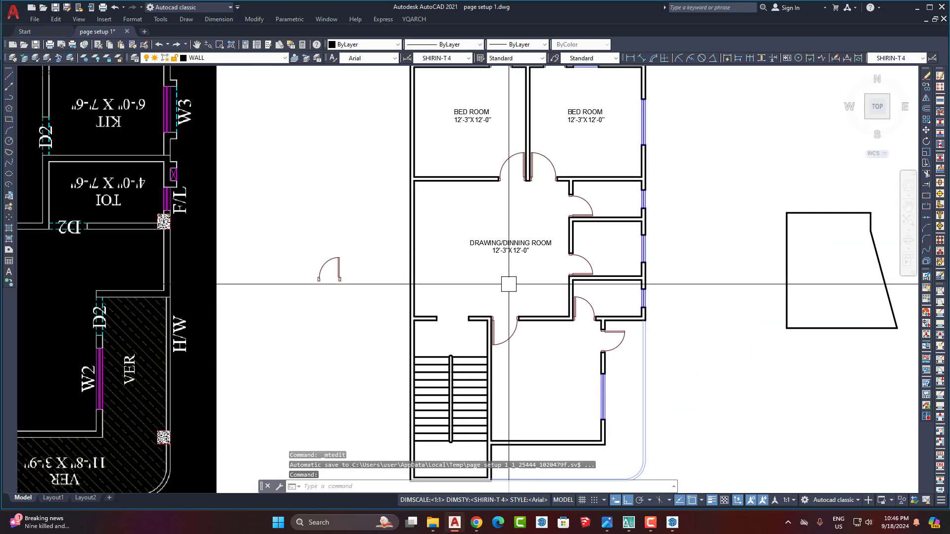
{"action": "scroll", "coordinate": [475, 267], "scroll_direction": "up", "scroll_amount": 2}
{"action": "left_click", "coordinate": [478, 227]}
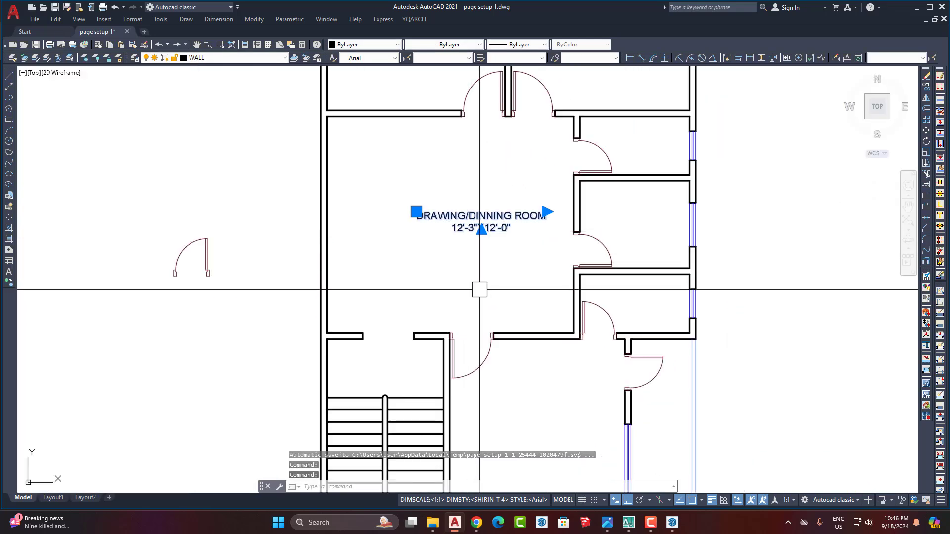
{"action": "key", "text": "m"}
{"action": "key", "text": "Return"}
{"action": "left_click", "coordinate": [506, 275]}
{"action": "left_click", "coordinate": [471, 272]}
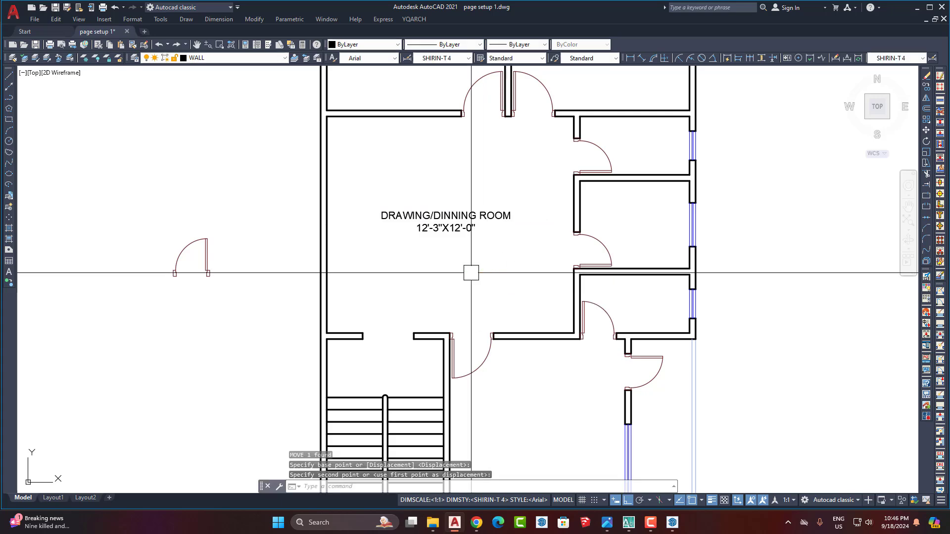
Review the bedroom and drawing/dinning room labels on the floor plan beside the reference plan.
{"action": "scroll", "coordinate": [518, 236], "scroll_direction": "down", "scroll_amount": 2}
{"action": "scroll", "coordinate": [518, 236], "scroll_direction": "down", "scroll_amount": 2}
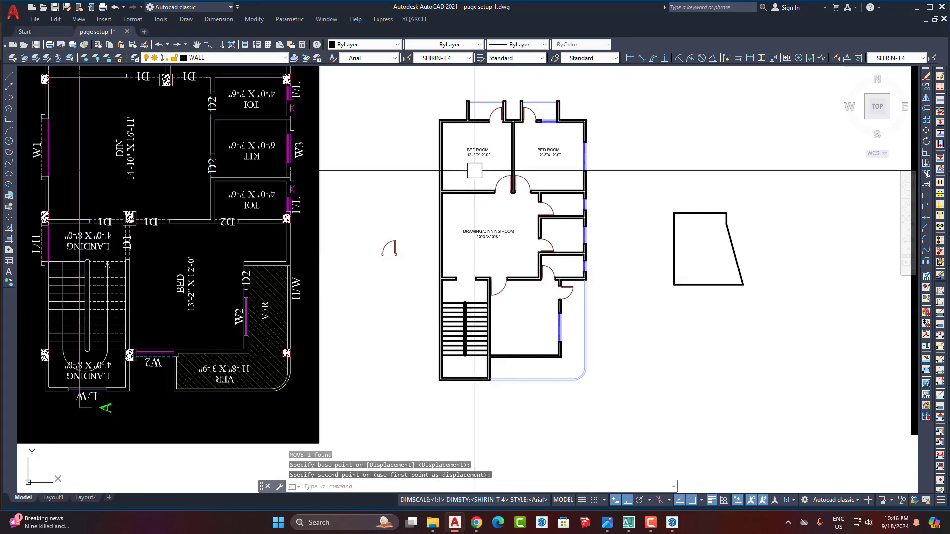
{"action": "scroll", "coordinate": [484, 140], "scroll_direction": "up", "scroll_amount": 4}
{"action": "scroll", "coordinate": [484, 141], "scroll_direction": "down", "scroll_amount": 2}
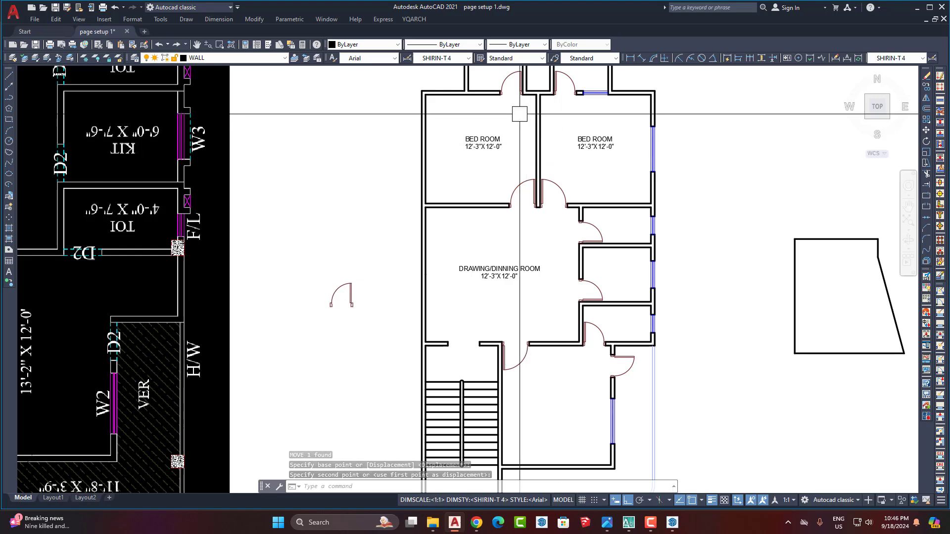
{"action": "scroll", "coordinate": [509, 124], "scroll_direction": "up", "scroll_amount": 2}
{"action": "scroll", "coordinate": [500, 168], "scroll_direction": "down", "scroll_amount": 2}
{"action": "scroll", "coordinate": [521, 264], "scroll_direction": "up", "scroll_amount": 1}
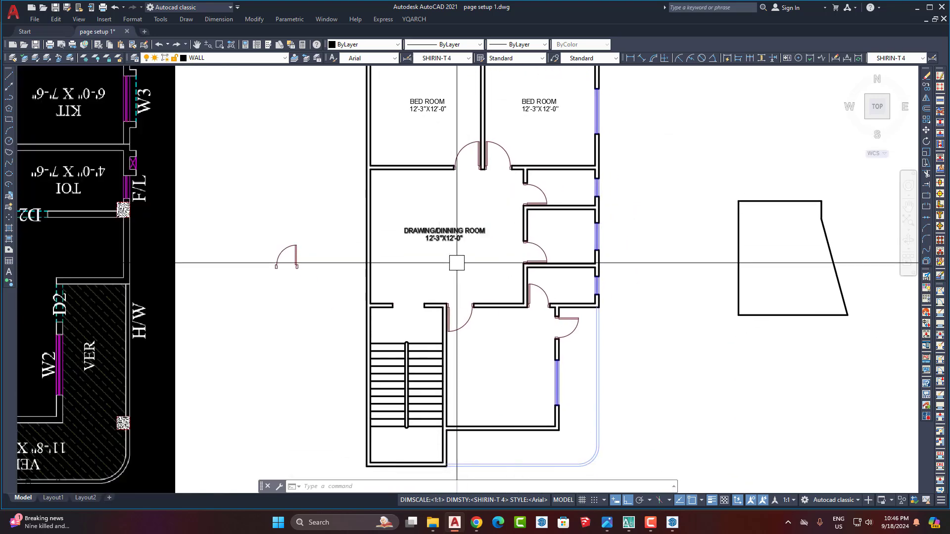
{"action": "scroll", "coordinate": [494, 265], "scroll_direction": "down", "scroll_amount": 3}
{"action": "scroll", "coordinate": [525, 198], "scroll_direction": "up", "scroll_amount": 4}
{"action": "scroll", "coordinate": [532, 203], "scroll_direction": "down", "scroll_amount": 5}
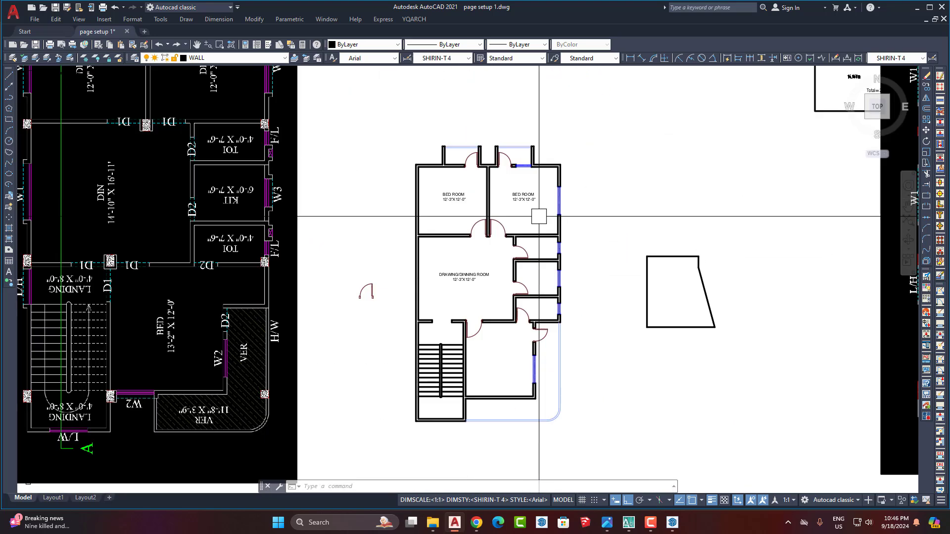
{"action": "scroll", "coordinate": [491, 212], "scroll_direction": "up", "scroll_amount": 5}
{"action": "scroll", "coordinate": [513, 229], "scroll_direction": "down", "scroll_amount": 5}
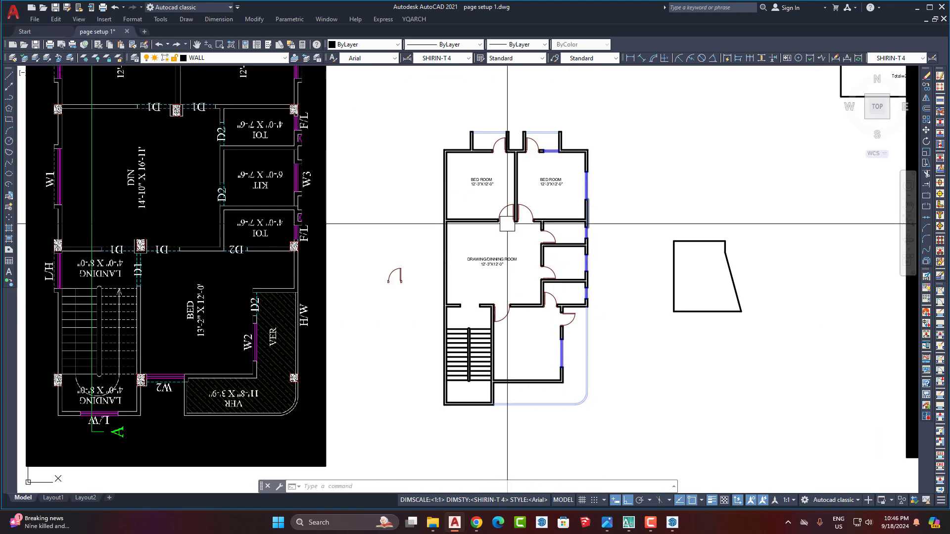
{"action": "scroll", "coordinate": [519, 254], "scroll_direction": "up", "scroll_amount": 5}
{"action": "scroll", "coordinate": [589, 244], "scroll_direction": "down", "scroll_amount": 2}
{"action": "scroll", "coordinate": [588, 243], "scroll_direction": "down", "scroll_amount": 3}
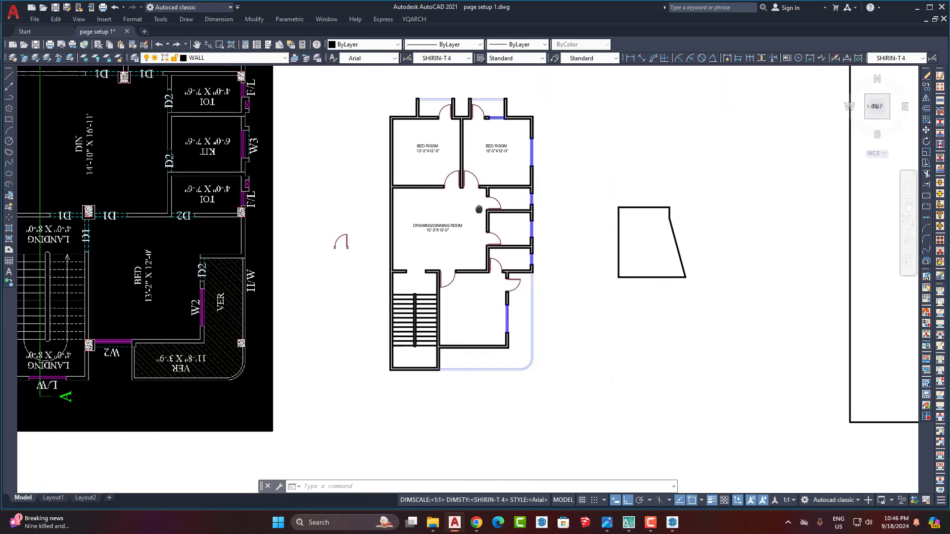
{"action": "scroll", "coordinate": [460, 194], "scroll_direction": "up", "scroll_amount": 1}
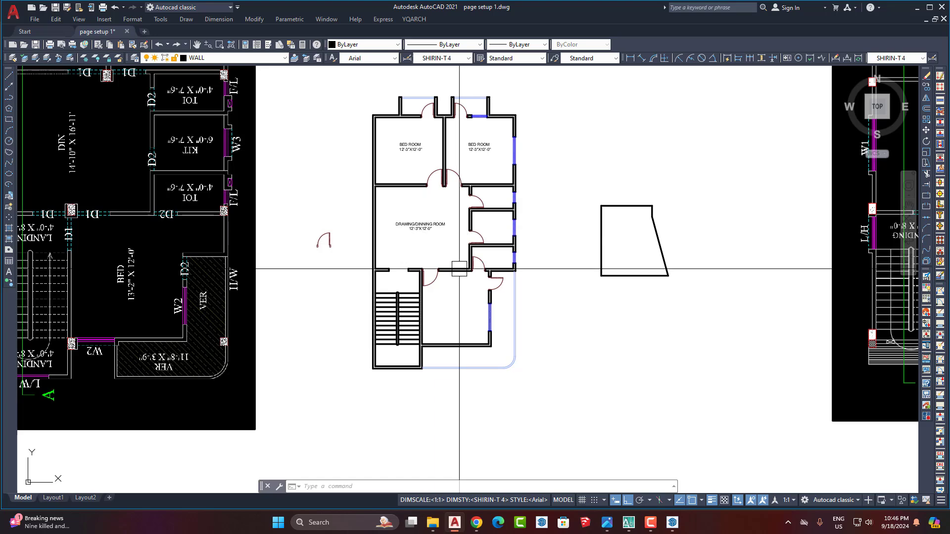
Place the Living Room furniture arrangement in the DRAWING/DINNING ROOM with the automatic furniture tool, putting the sofa group along the left wall.
{"action": "scroll", "coordinate": [460, 269], "scroll_direction": "up", "scroll_amount": 1}
{"action": "scroll", "coordinate": [460, 271], "scroll_direction": "up", "scroll_amount": 3}
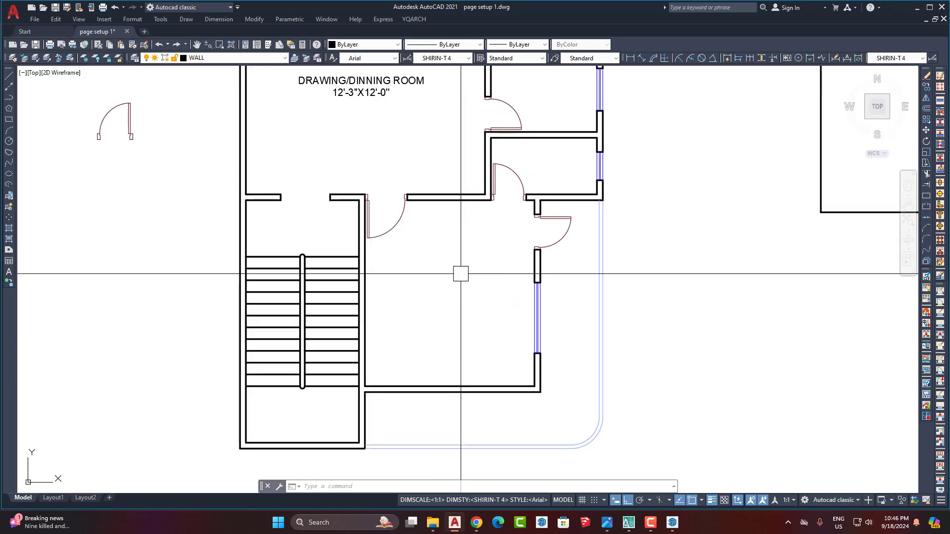
{"action": "type", "text": "JJ"}
{"action": "key", "text": "Return"}
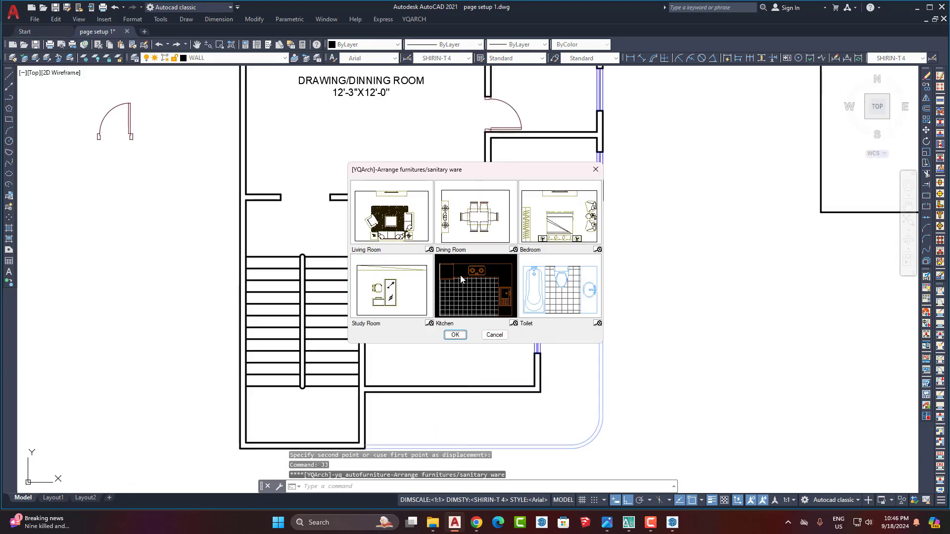
{"action": "left_click", "coordinate": [406, 227]}
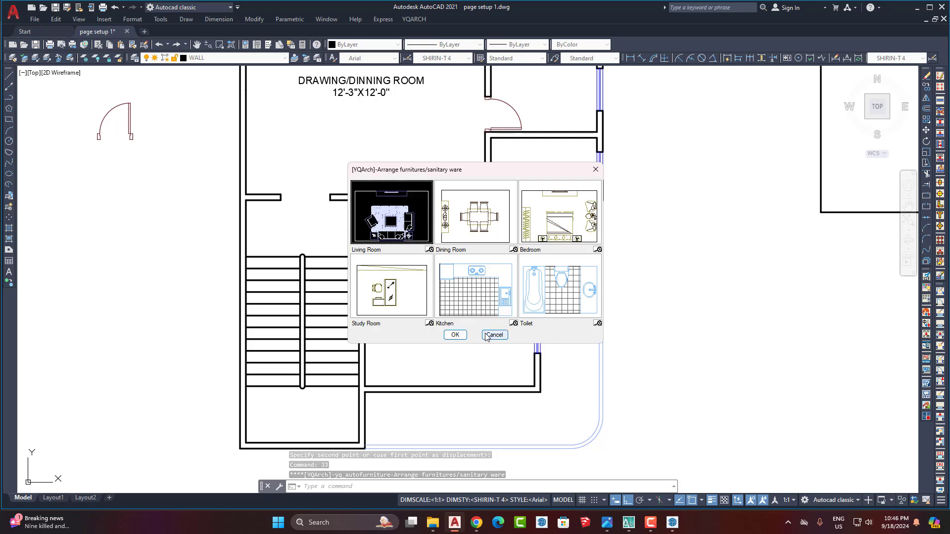
{"action": "left_click", "coordinate": [455, 335]}
{"action": "scroll", "coordinate": [444, 373], "scroll_direction": "down", "scroll_amount": 1}
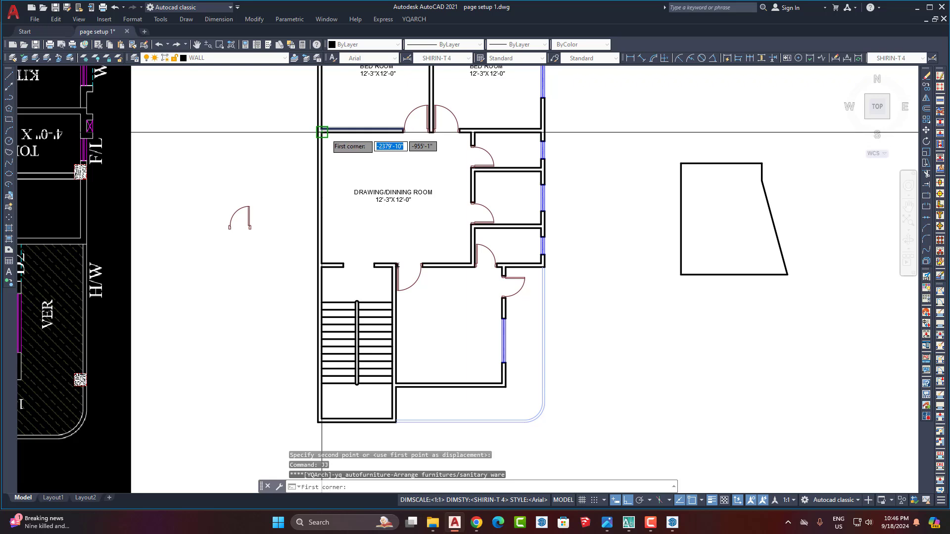
{"action": "left_click", "coordinate": [322, 132]}
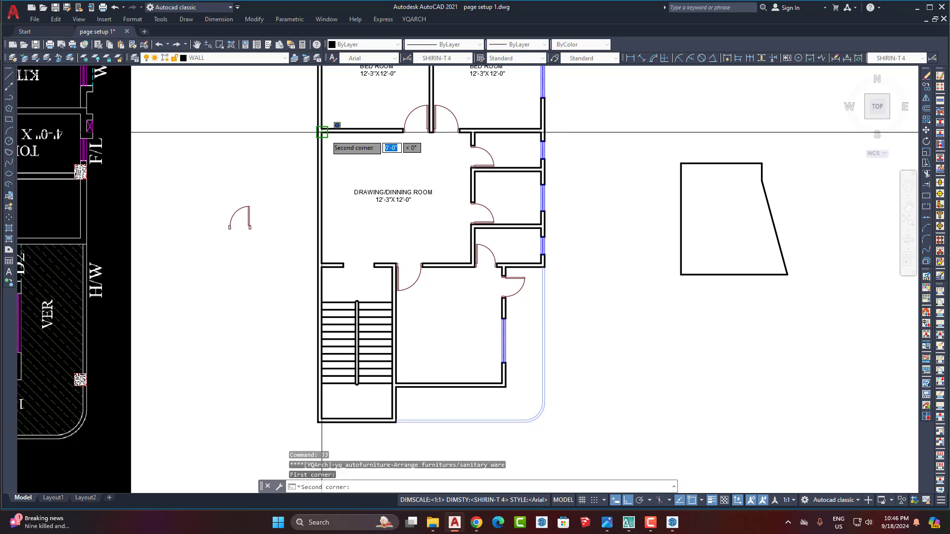
{"action": "left_click", "coordinate": [432, 262]}
{"action": "left_click", "coordinate": [364, 195]}
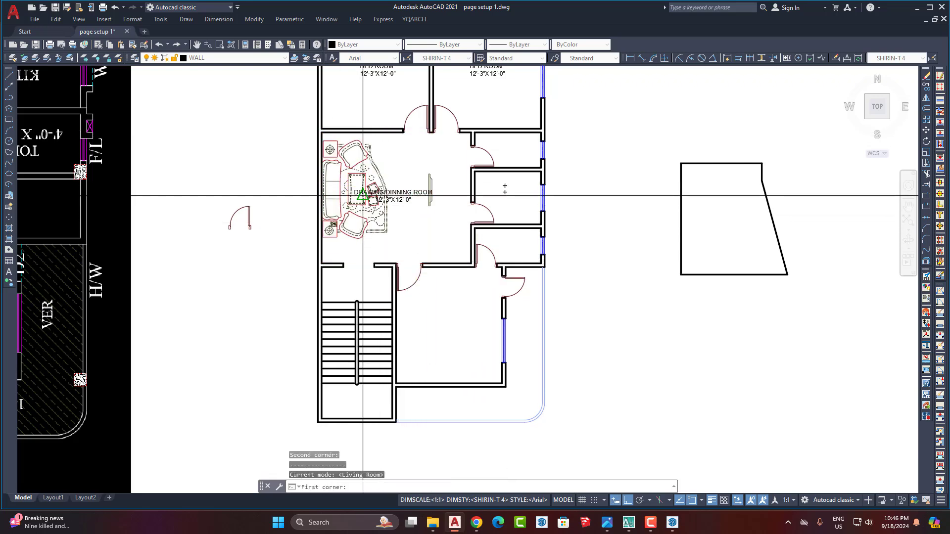
{"action": "scroll", "coordinate": [365, 170], "scroll_direction": "up", "scroll_amount": 4}
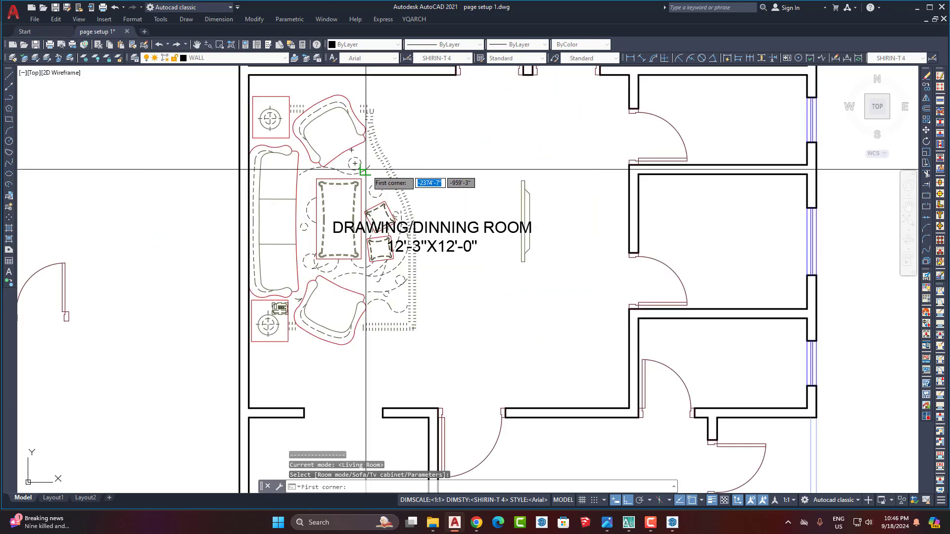
{"action": "scroll", "coordinate": [417, 174], "scroll_direction": "down", "scroll_amount": 4}
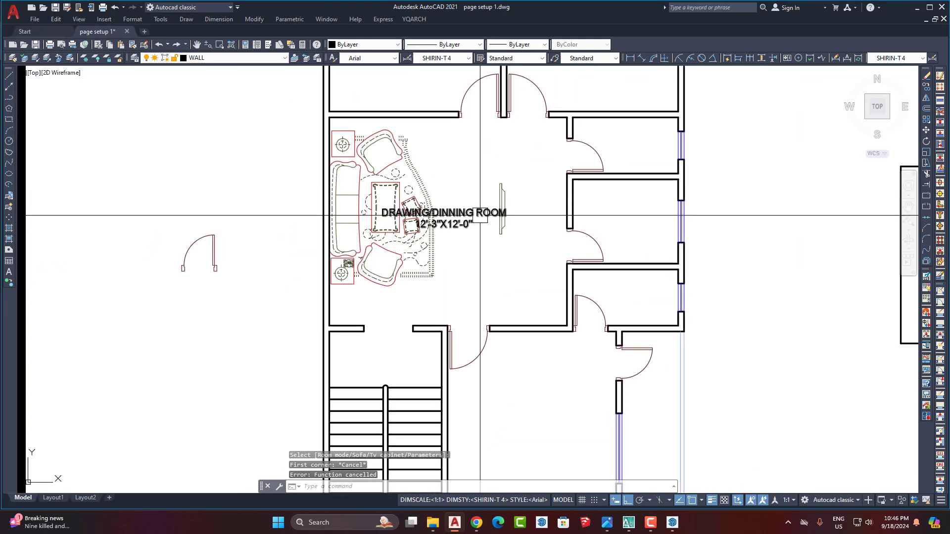
Erase the sofa group and the TV cabinet from the DRAWING/DINNING ROOM.
{"action": "key", "text": "Escape"}
{"action": "left_click", "coordinate": [426, 252]}
{"action": "key", "text": "Delete"}
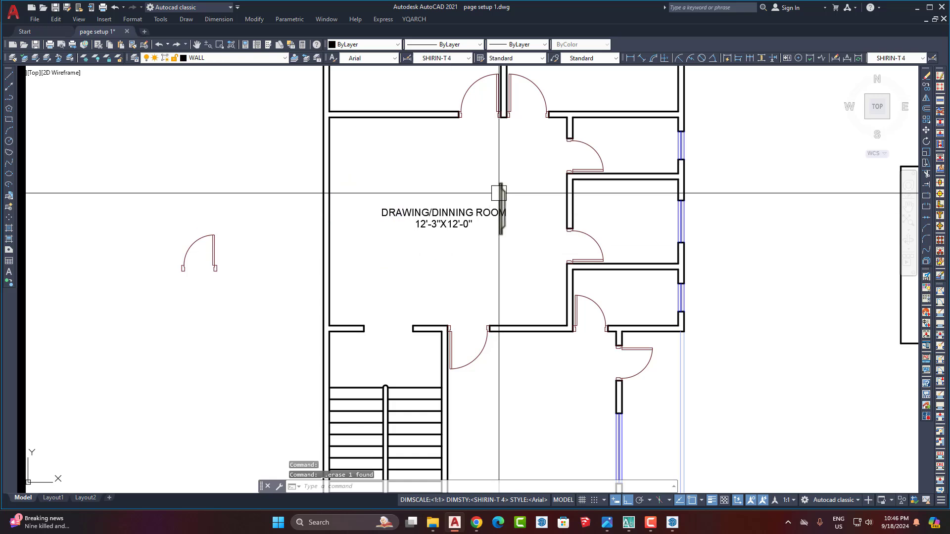
{"action": "scroll", "coordinate": [459, 201], "scroll_direction": "down", "scroll_amount": 2}
{"action": "scroll", "coordinate": [543, 199], "scroll_direction": "up", "scroll_amount": 2}
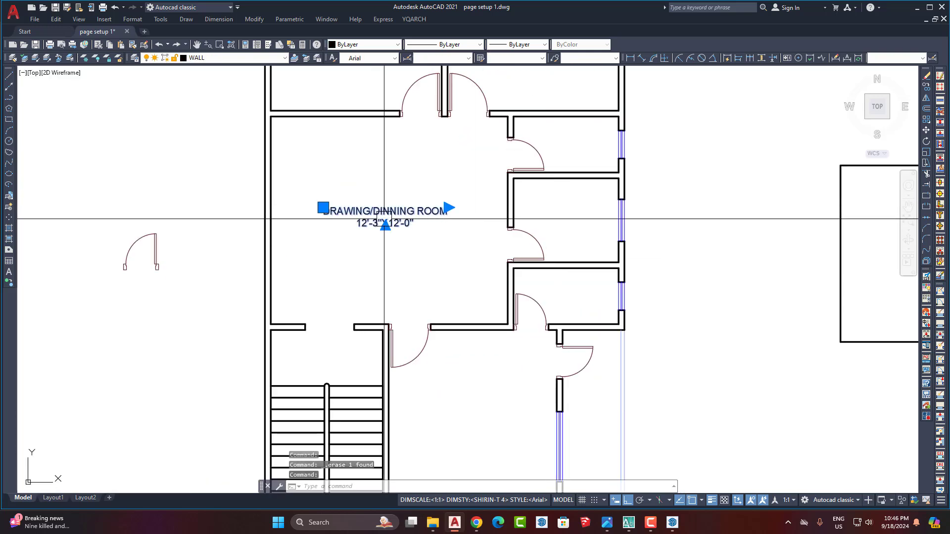
{"action": "middle_click_drag", "start_coordinate": [399, 258], "coordinate": [373, 258]}
{"action": "key", "text": "Escape"}
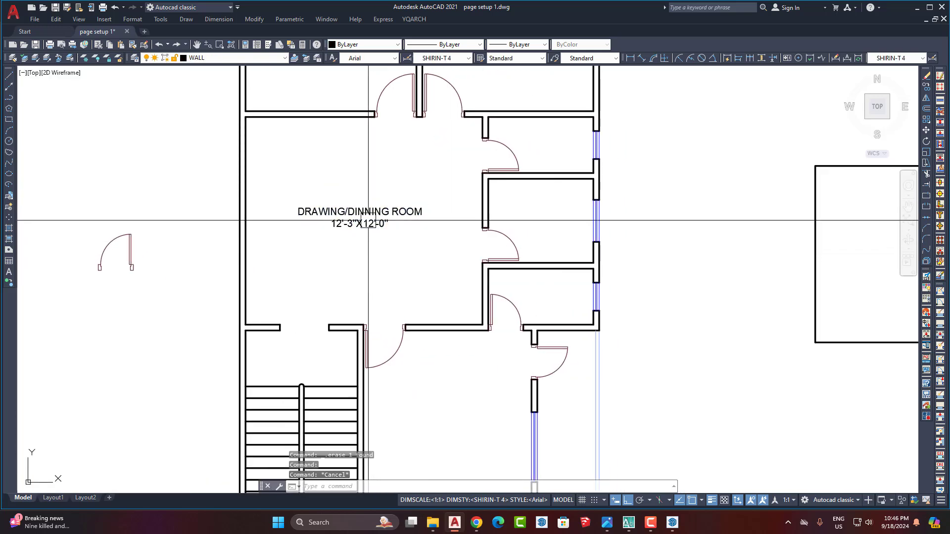
{"action": "left_click", "coordinate": [365, 214]}
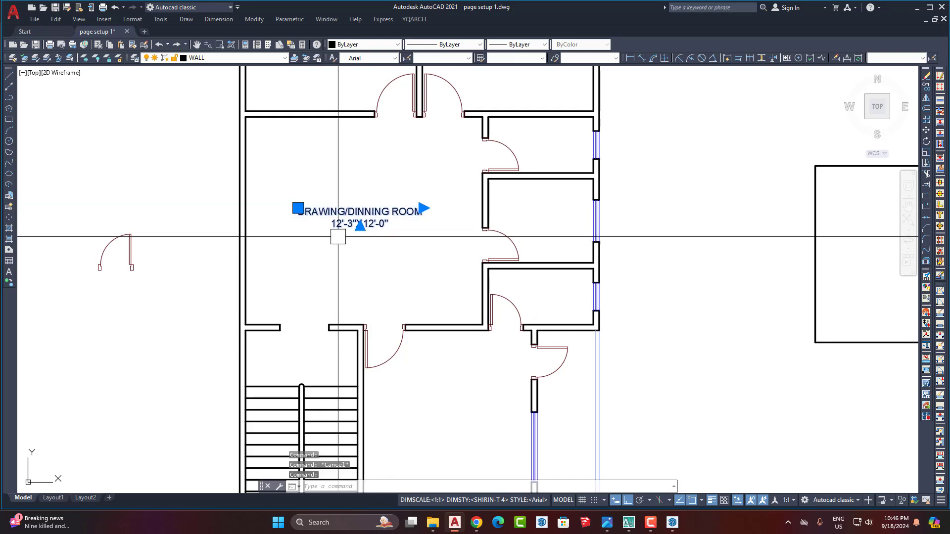
{"action": "scroll", "coordinate": [354, 220], "scroll_direction": "up", "scroll_amount": 3}
{"action": "left_click", "coordinate": [364, 202]}
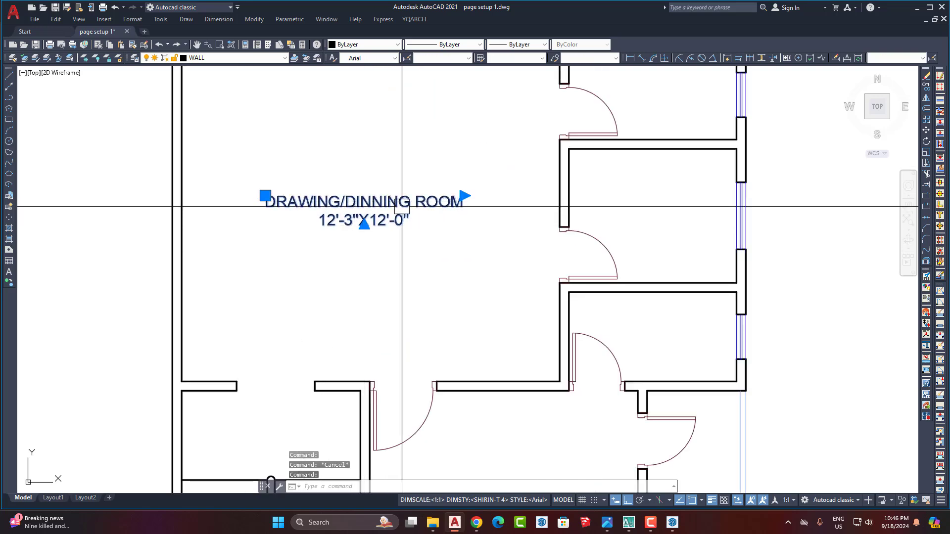
{"action": "key", "text": "Escape"}
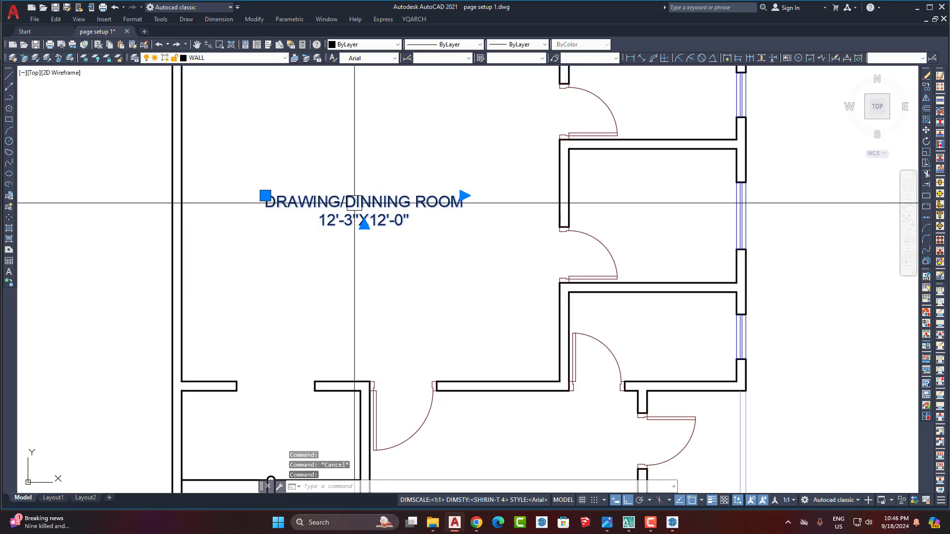
{"action": "scroll", "coordinate": [376, 285], "scroll_direction": "down", "scroll_amount": 5}
{"action": "key", "text": "Escape"}
Copy the right-hand bedroom's BED ROOM label straight down into the small room below it.
{"action": "left_click", "coordinate": [464, 130]}
{"action": "scroll", "coordinate": [463, 149], "scroll_direction": "up", "scroll_amount": 2}
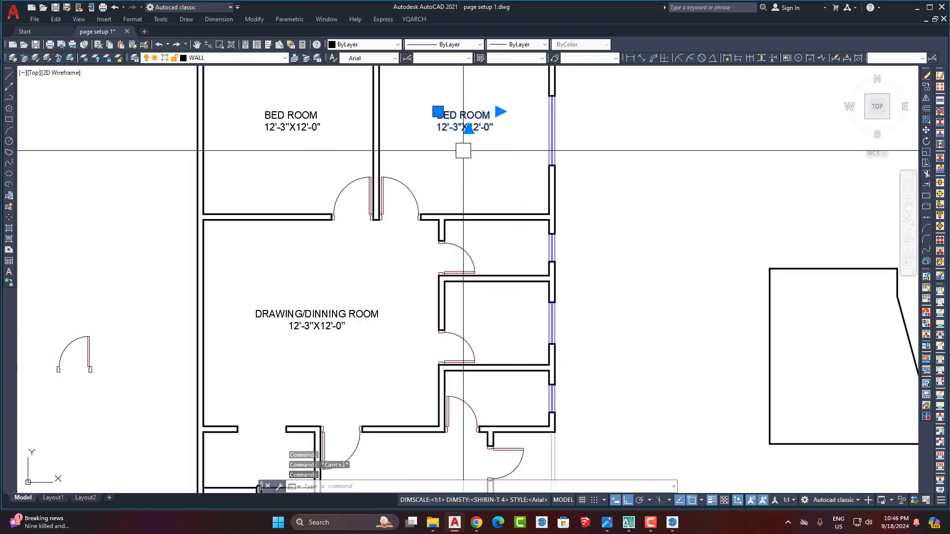
{"action": "key", "text": "space"}
{"action": "left_click", "coordinate": [438, 112]}
{"action": "left_click", "coordinate": [490, 236]}
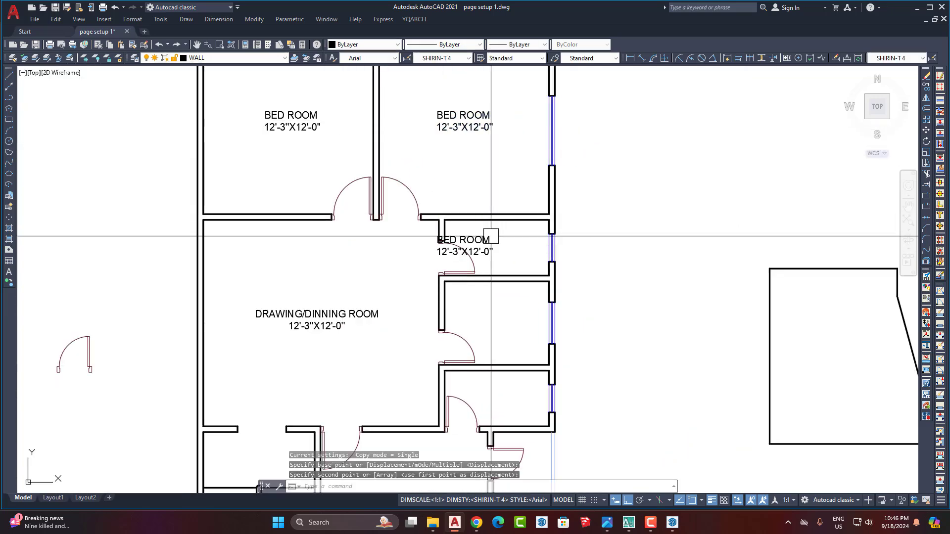
Move the copied label horizontally to the right so it sits inside the small room, clear of the wall and door.
{"action": "scroll", "coordinate": [490, 245], "scroll_direction": "up", "scroll_amount": 6}
{"action": "left_click", "coordinate": [476, 245]}
{"action": "scroll", "coordinate": [477, 245], "scroll_direction": "down", "scroll_amount": 3}
{"action": "type", "text": "m"}
{"action": "key", "text": "space"}
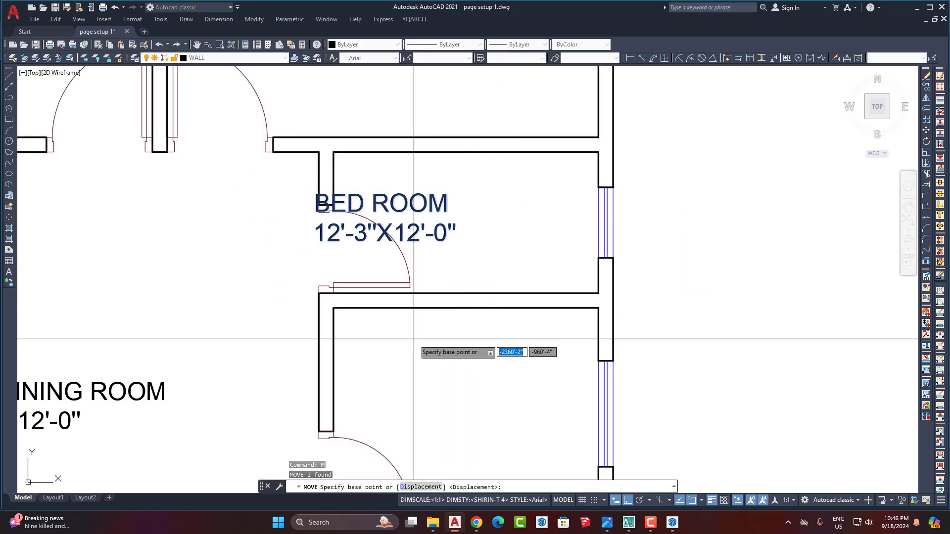
{"action": "left_click", "coordinate": [413, 339]}
{"action": "left_click", "coordinate": [511, 342]}
Change the copied label's room name to TOI in uppercase and centre-align that line, leaving the size line as it is.
{"action": "double_click", "coordinate": [494, 216]}
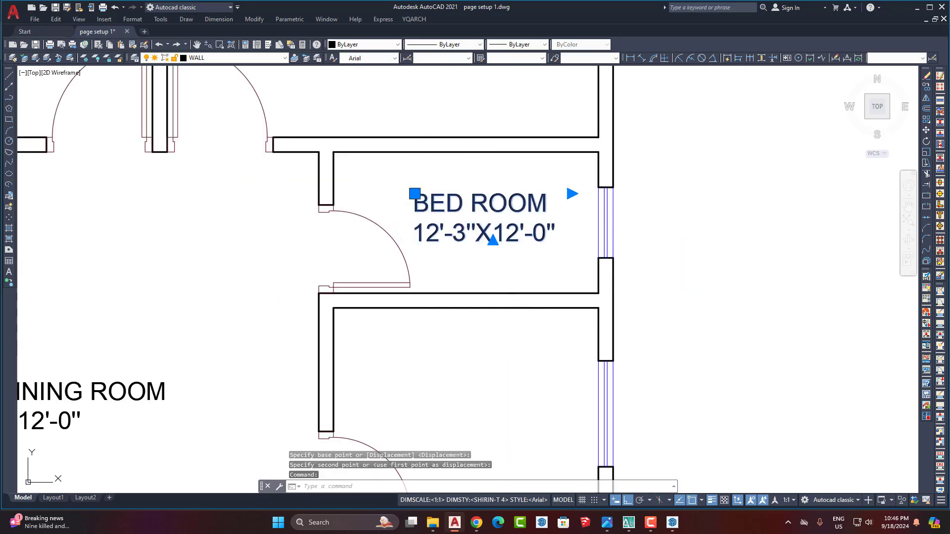
{"action": "left_click_drag", "start_coordinate": [549, 203], "coordinate": [411, 207]}
{"action": "type", "text": "toi"}
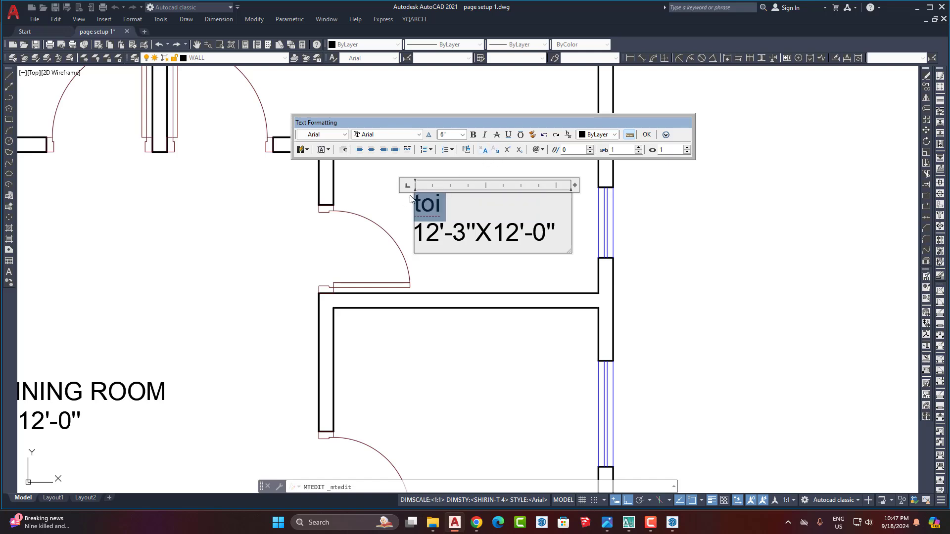
{"action": "left_click", "coordinate": [485, 150]}
{"action": "left_click", "coordinate": [371, 150]}
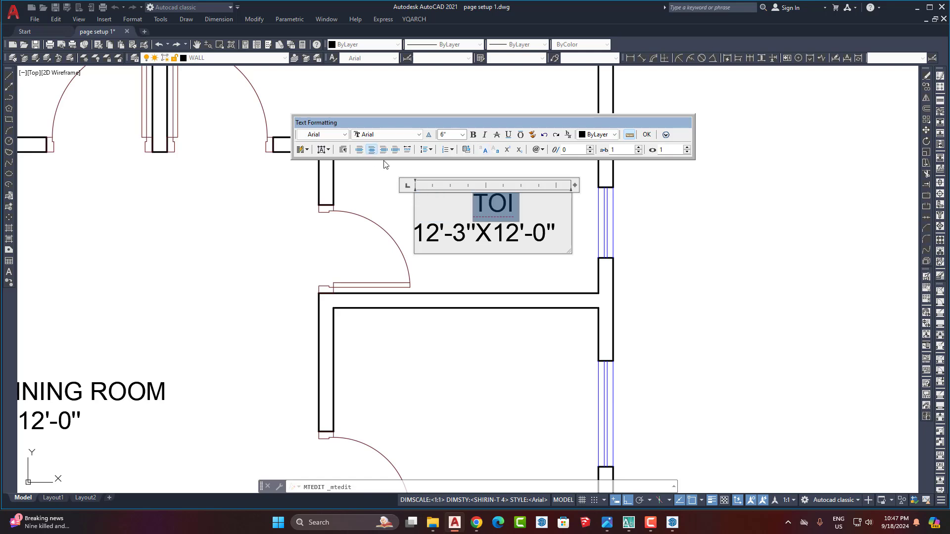
{"action": "left_click", "coordinate": [500, 279]}
{"action": "scroll", "coordinate": [474, 240], "scroll_direction": "down", "scroll_amount": 4}
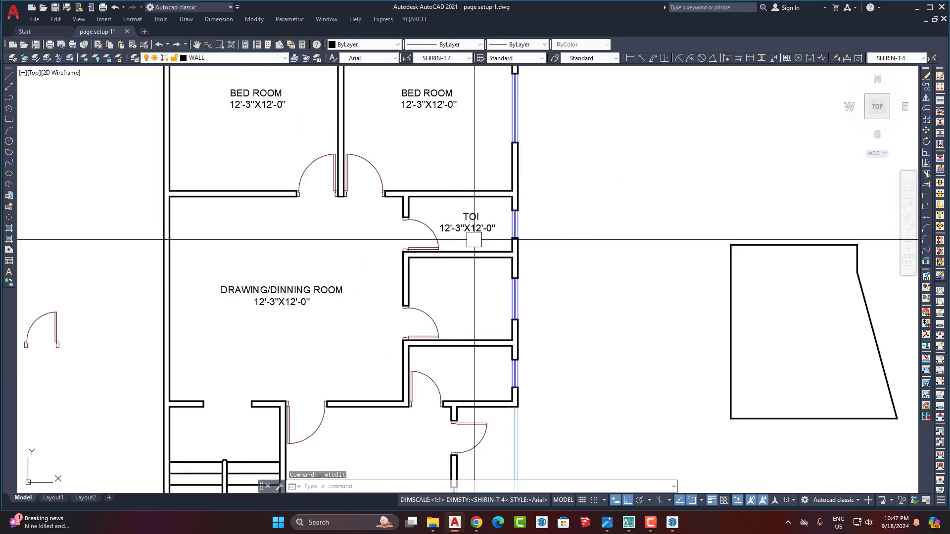
Compare the floor plan's room labels with the reference plans on either side of it.
{"action": "scroll", "coordinate": [473, 240], "scroll_direction": "up", "scroll_amount": 2}
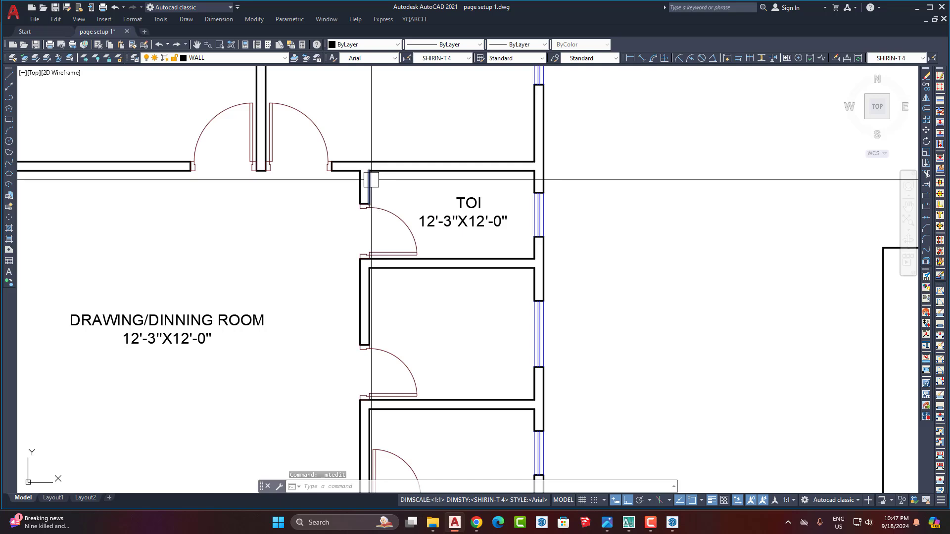
{"action": "middle_click_drag", "start_coordinate": [464, 231], "coordinate": [504, 203]}
{"action": "scroll", "coordinate": [503, 203], "scroll_direction": "down", "scroll_amount": 3}
{"action": "scroll", "coordinate": [328, 195], "scroll_direction": "up", "scroll_amount": 2}
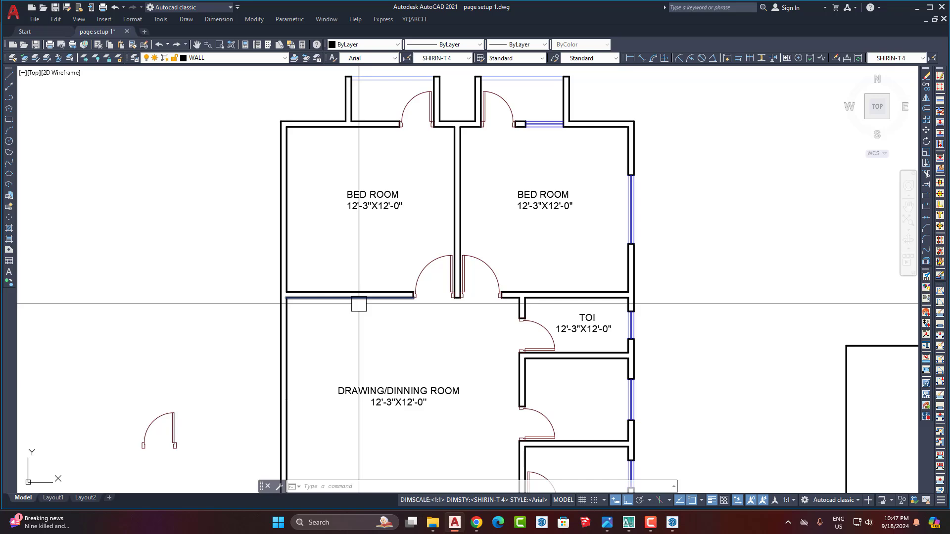
{"action": "scroll", "coordinate": [493, 291], "scroll_direction": "down", "scroll_amount": 2}
{"action": "scroll", "coordinate": [475, 229], "scroll_direction": "up", "scroll_amount": 1}
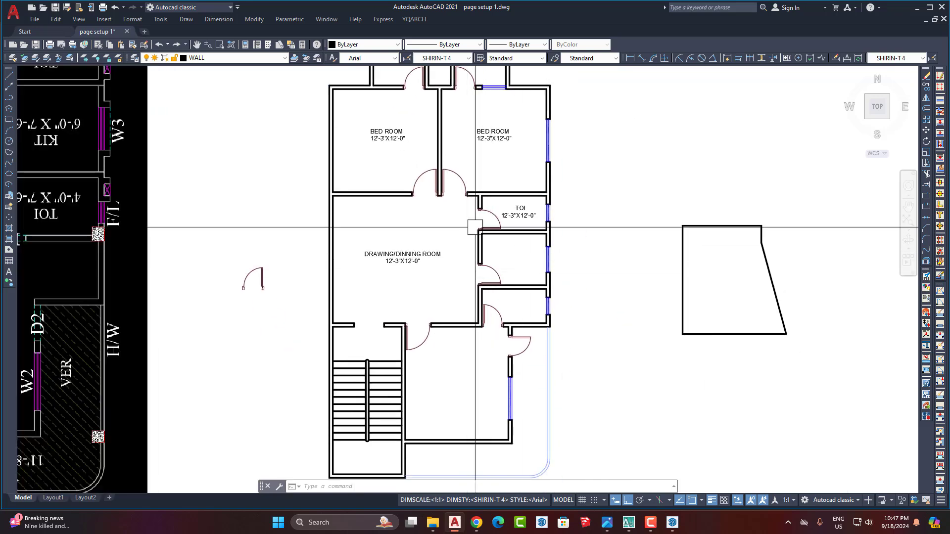
{"action": "scroll", "coordinate": [482, 281], "scroll_direction": "down", "scroll_amount": 4}
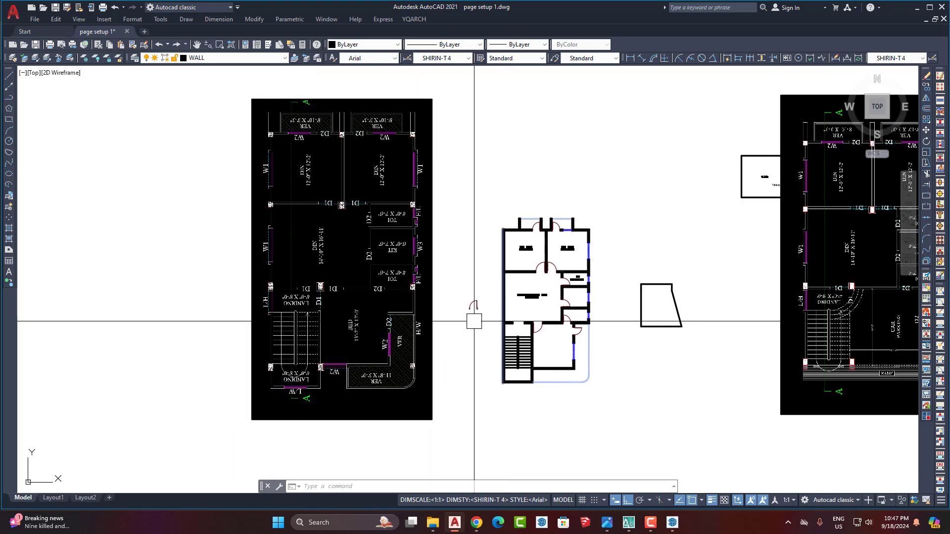
{"action": "scroll", "coordinate": [465, 312], "scroll_direction": "up", "scroll_amount": 5}
{"action": "scroll", "coordinate": [460, 290], "scroll_direction": "down", "scroll_amount": 4}
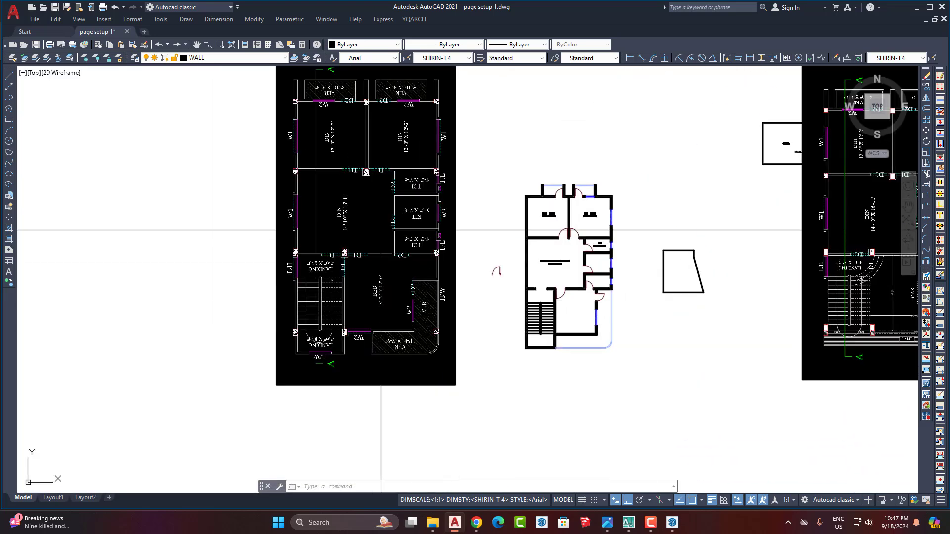
{"action": "scroll", "coordinate": [504, 297], "scroll_direction": "down", "scroll_amount": 4}
{"action": "scroll", "coordinate": [496, 253], "scroll_direction": "up", "scroll_amount": 4}
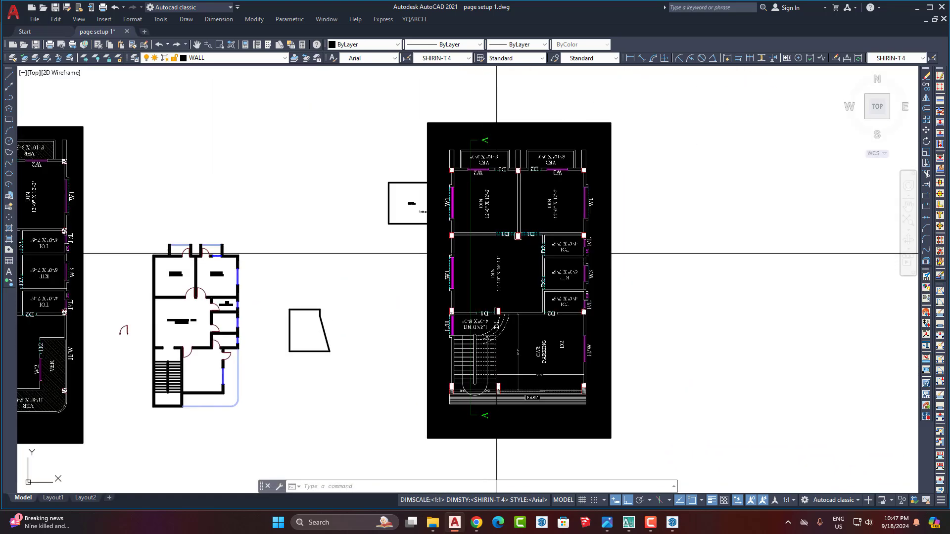
{"action": "scroll", "coordinate": [573, 267], "scroll_direction": "down", "scroll_amount": 3}
{"action": "scroll", "coordinate": [415, 238], "scroll_direction": "up", "scroll_amount": 5}
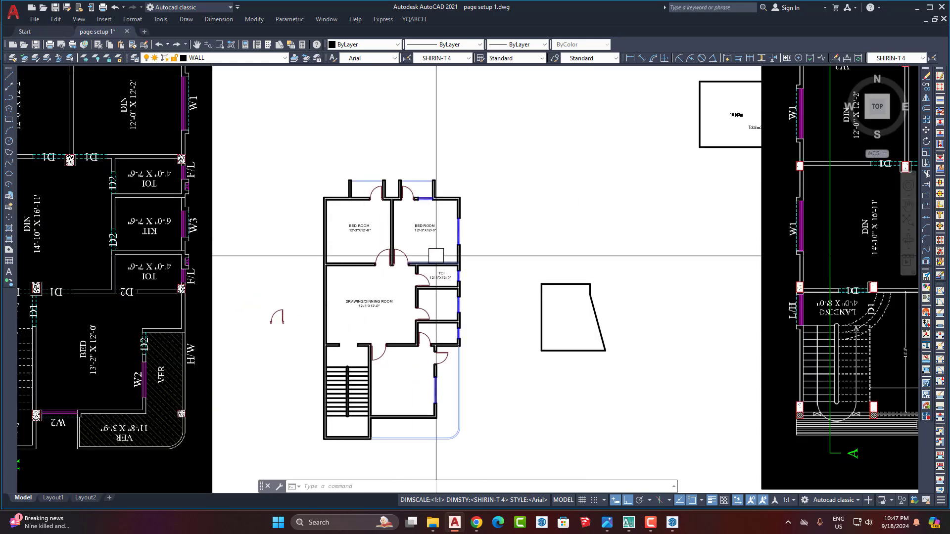
Review the labelled rooms and the small unlabelled rooms below the TOI room.
{"action": "scroll", "coordinate": [349, 300], "scroll_direction": "up", "scroll_amount": 2}
{"action": "middle_click_drag", "start_coordinate": [401, 298], "coordinate": [467, 242]}
{"action": "scroll", "coordinate": [467, 243], "scroll_direction": "down", "scroll_amount": 1}
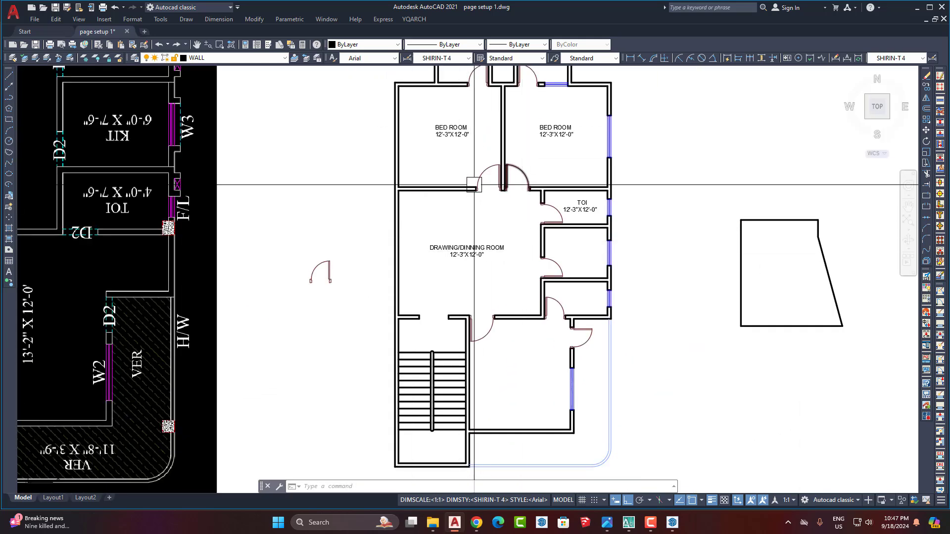
{"action": "middle_click_drag", "start_coordinate": [500, 294], "coordinate": [463, 267]}
{"action": "middle_click_drag", "start_coordinate": [485, 230], "coordinate": [472, 260]}
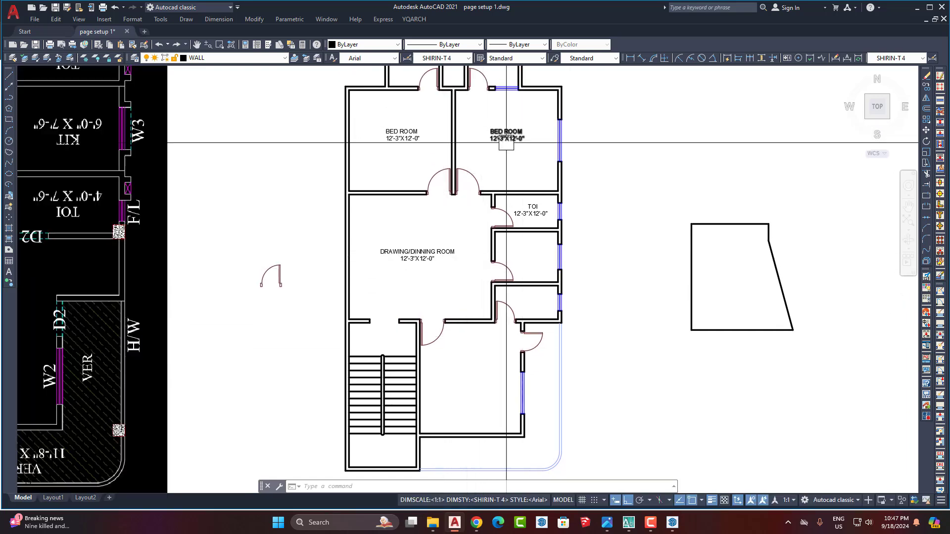
{"action": "middle_click_drag", "start_coordinate": [510, 149], "coordinate": [508, 174]}
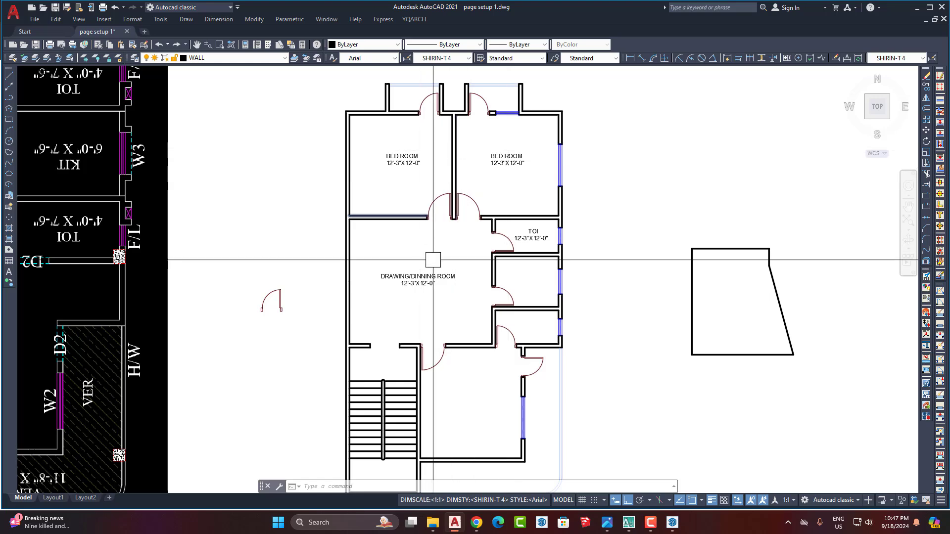
{"action": "middle_click_drag", "start_coordinate": [433, 259], "coordinate": [419, 170]}
{"action": "middle_click_drag", "start_coordinate": [510, 268], "coordinate": [515, 304]}
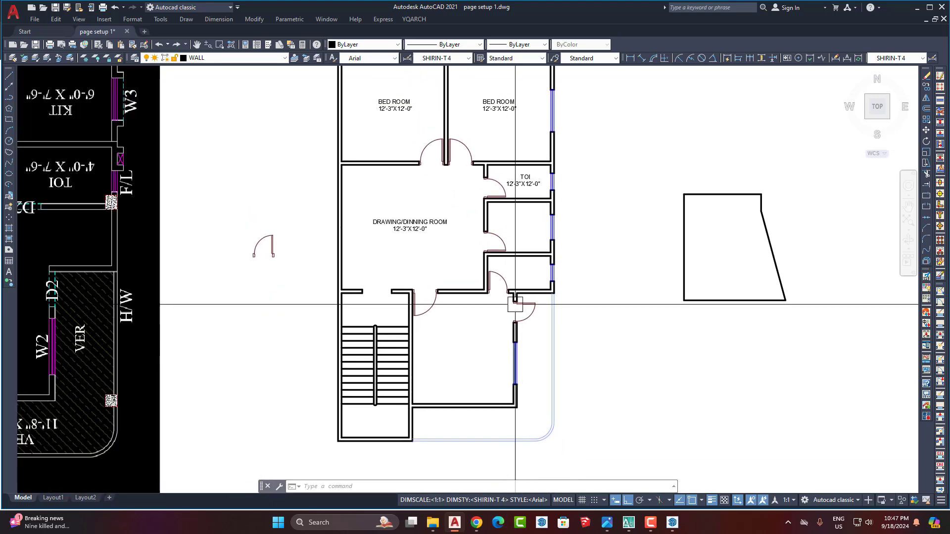
{"action": "scroll", "coordinate": [521, 206], "scroll_direction": "up", "scroll_amount": 2}
{"action": "middle_click_drag", "start_coordinate": [502, 214], "coordinate": [536, 248]}
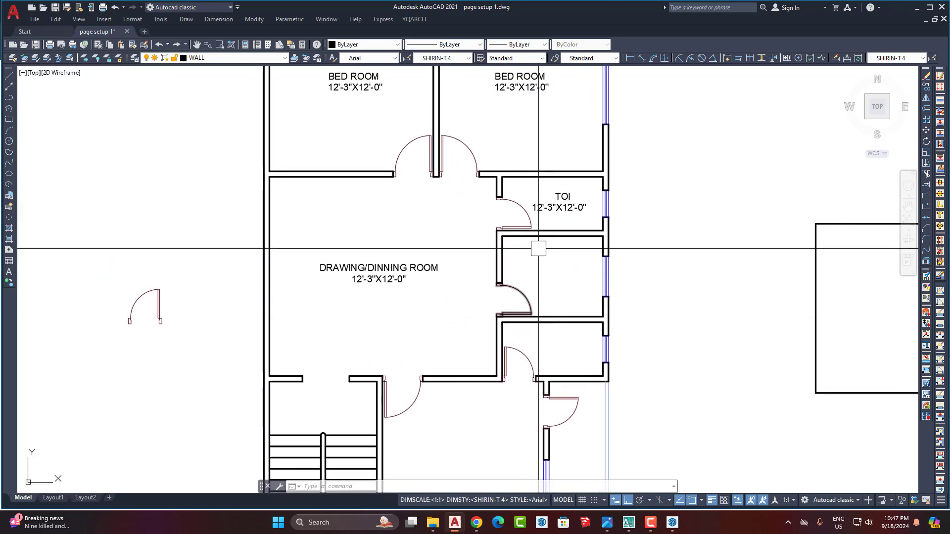